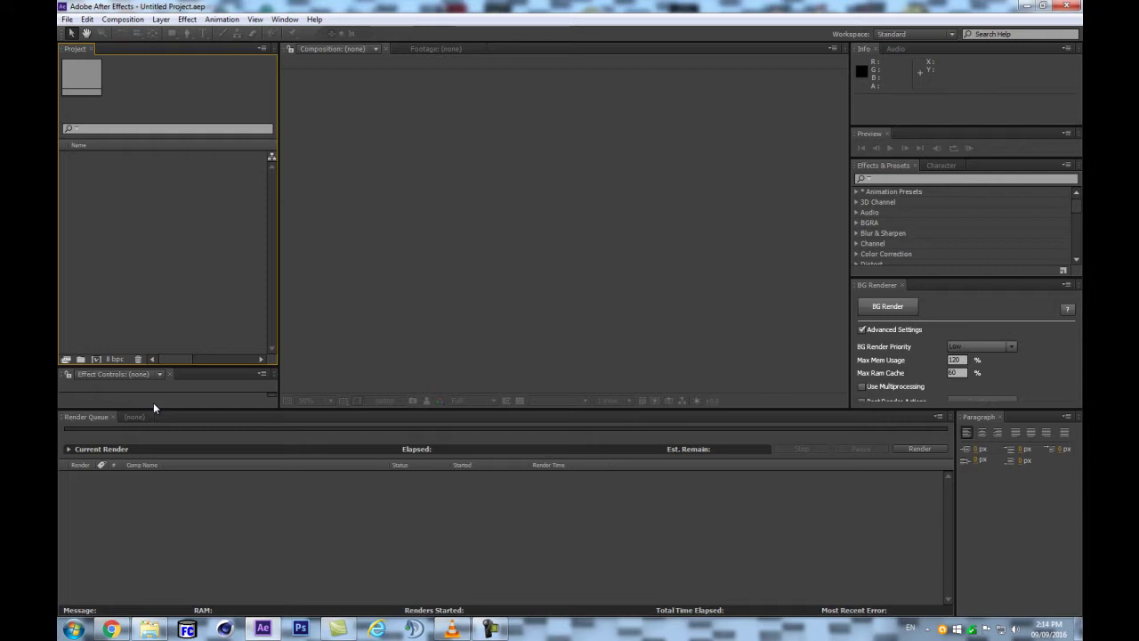
Create a 1080 x 1080 px composition named TAO at 30 fps with a duration of 540 frames
{"action": "key", "text": "ctrl+n"}
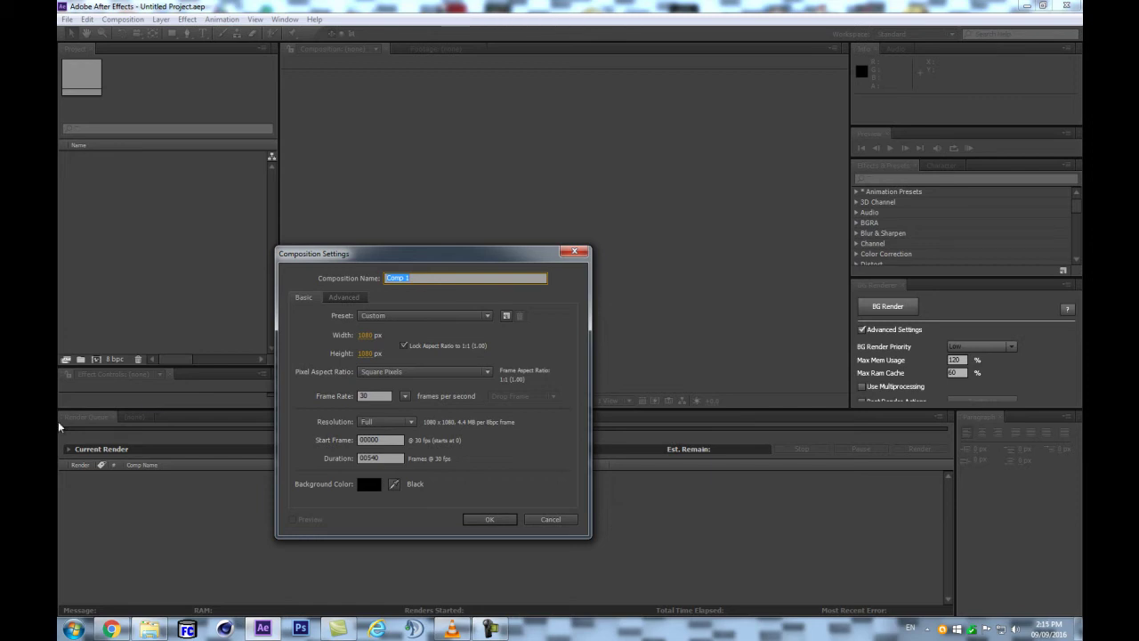
{"action": "type", "text": "T"}
{"action": "key", "text": "Return"}
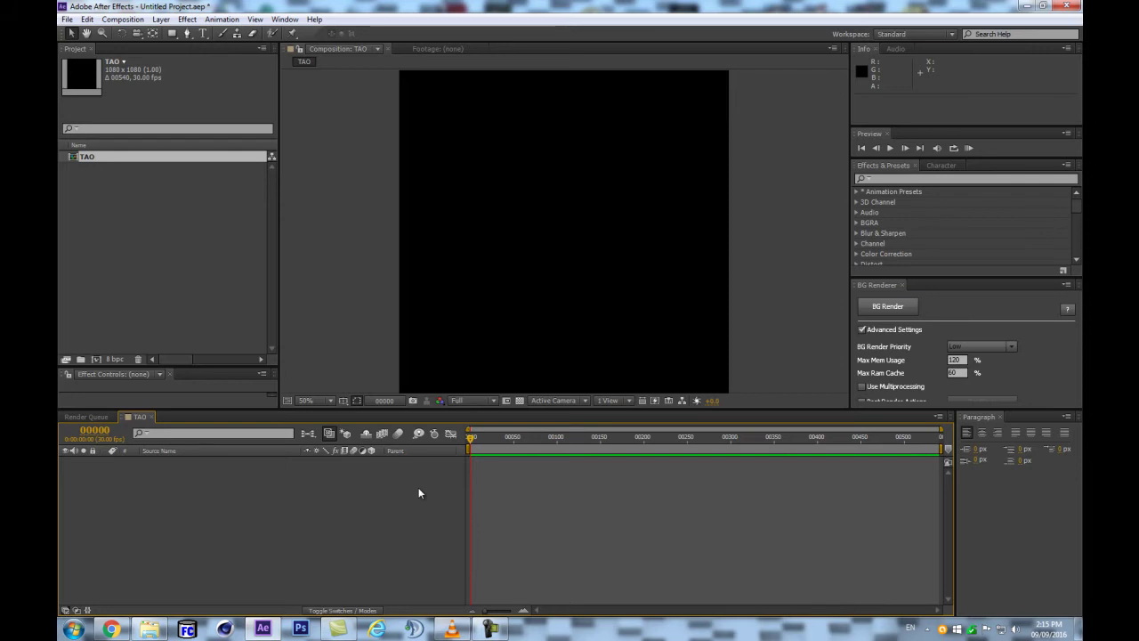
Add a solid layer at composition size and name it TAO
{"action": "key", "text": "ctrl+y"}
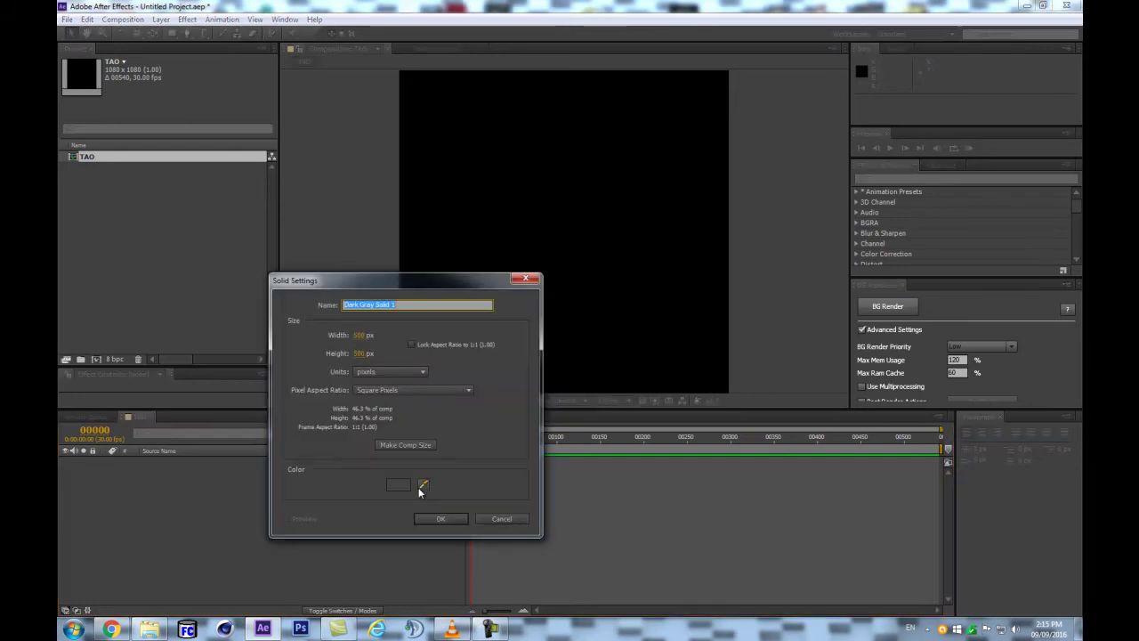
{"action": "left_click", "coordinate": [401, 444]}
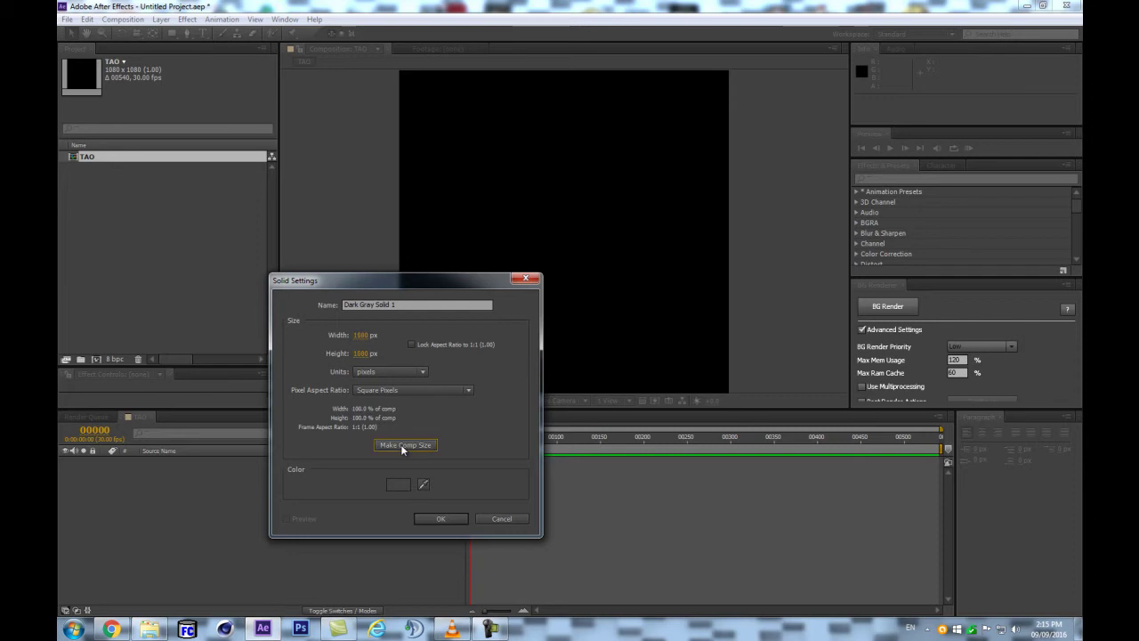
{"action": "left_click", "coordinate": [401, 304]}
{"action": "type", "text": "TAO"}
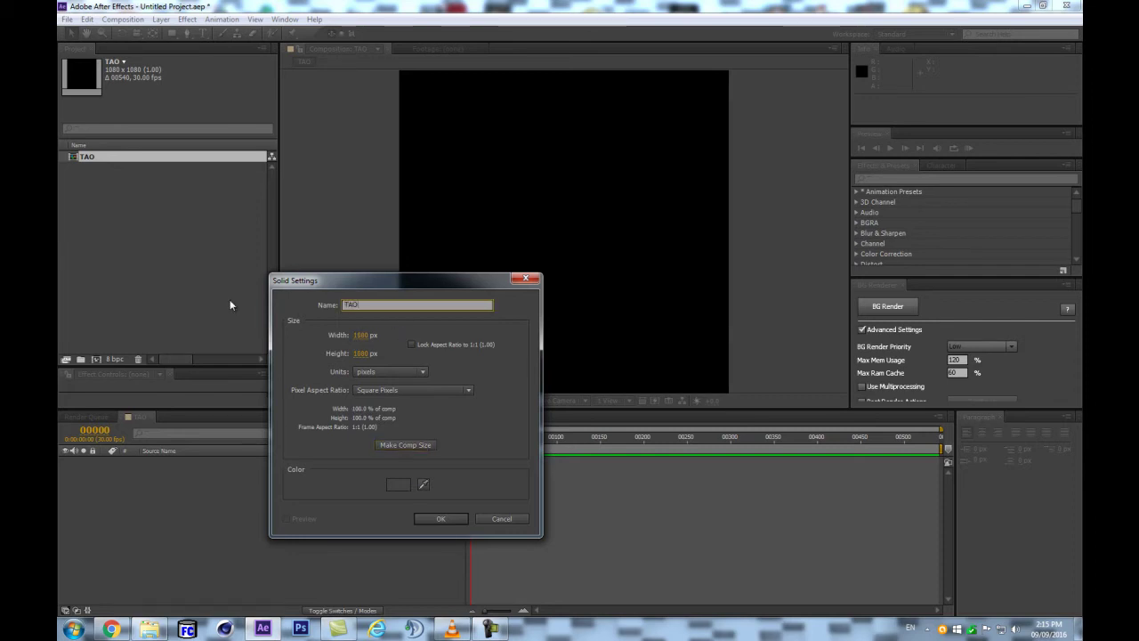
{"action": "key", "text": "Return"}
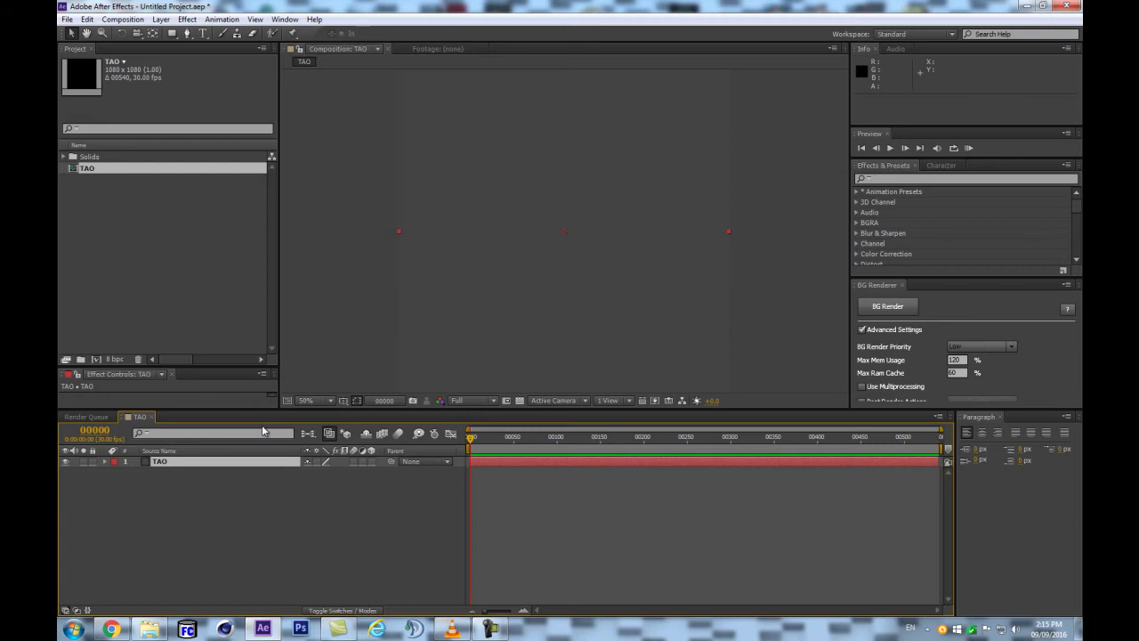
Save the project as tao-tentacular_03.aep
{"action": "key", "text": "ctrl+s"}
{"action": "left_click", "coordinate": [218, 148]}
{"action": "double_click", "coordinate": [203, 271]}
{"action": "left_click", "coordinate": [207, 272]}
{"action": "key", "text": "BackSpace"}
{"action": "type", "text": "3"}
{"action": "key", "text": "Return"}
Find the Trapcode Tao effect and apply it to the TAO solid
{"action": "left_click", "coordinate": [971, 179]}
{"action": "type", "text": "tao"}
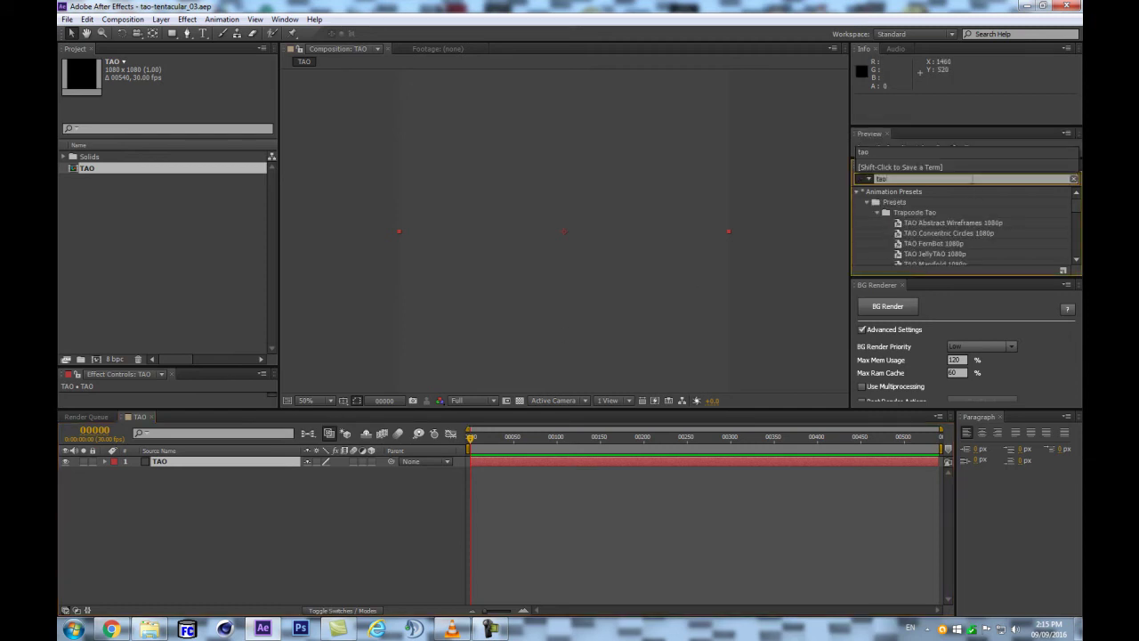
{"action": "left_click_drag", "start_coordinate": [922, 276], "coordinate": [262, 463]}
{"action": "scroll", "coordinate": [966, 258], "scroll_direction": "down", "scroll_amount": 3}
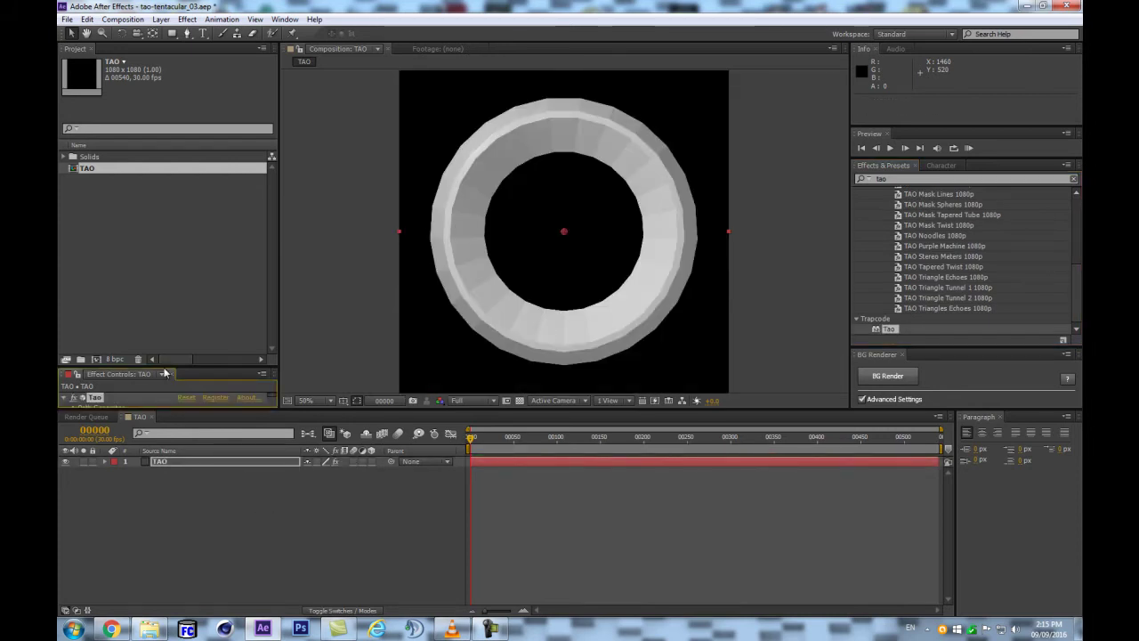
Enlarge the effect settings area and turn off Generate Path in the Tao effect's Path Generator
{"action": "left_click_drag", "start_coordinate": [166, 366], "coordinate": [96, 214]}
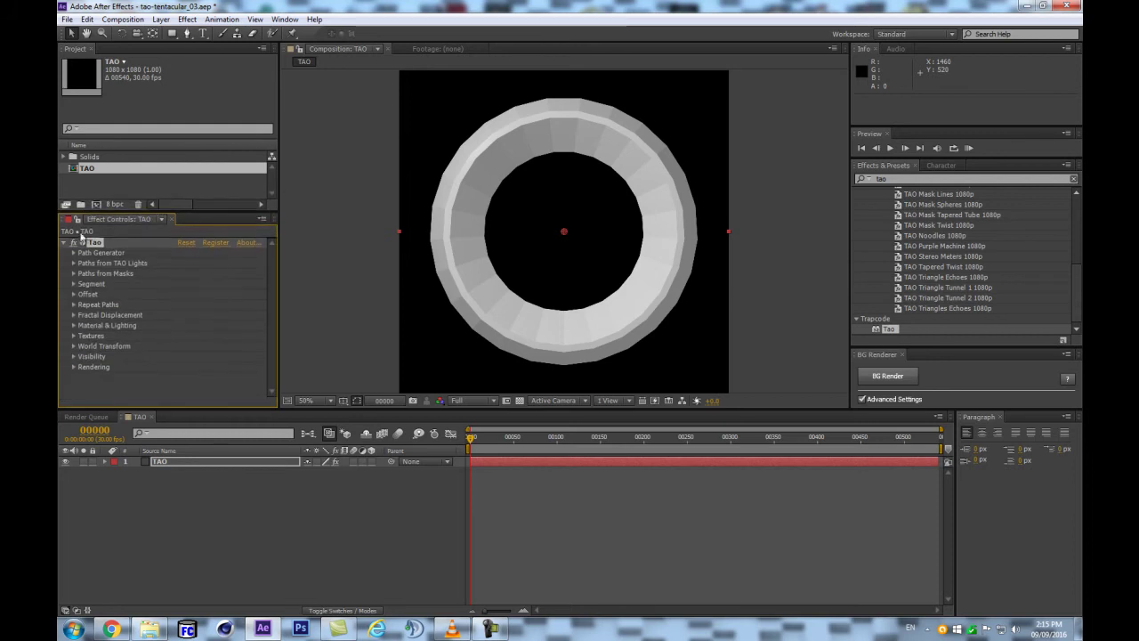
{"action": "left_click", "coordinate": [74, 253]}
{"action": "left_click", "coordinate": [182, 253]}
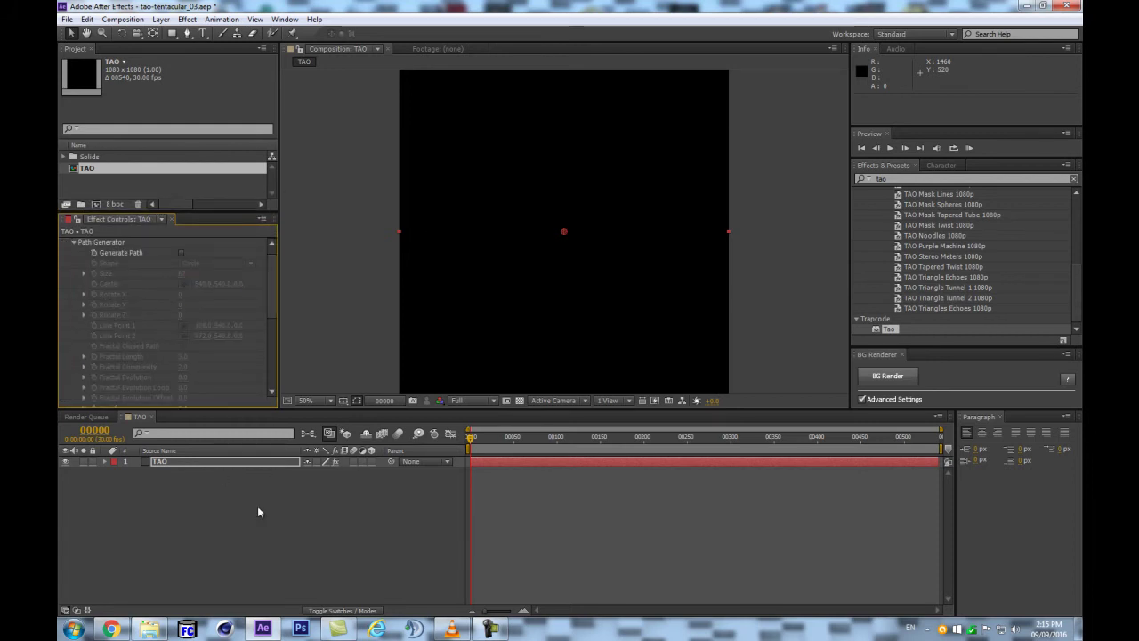
Add a white (FFFFFF) spot light named TAO to the composition
{"action": "left_click", "coordinate": [251, 486]}
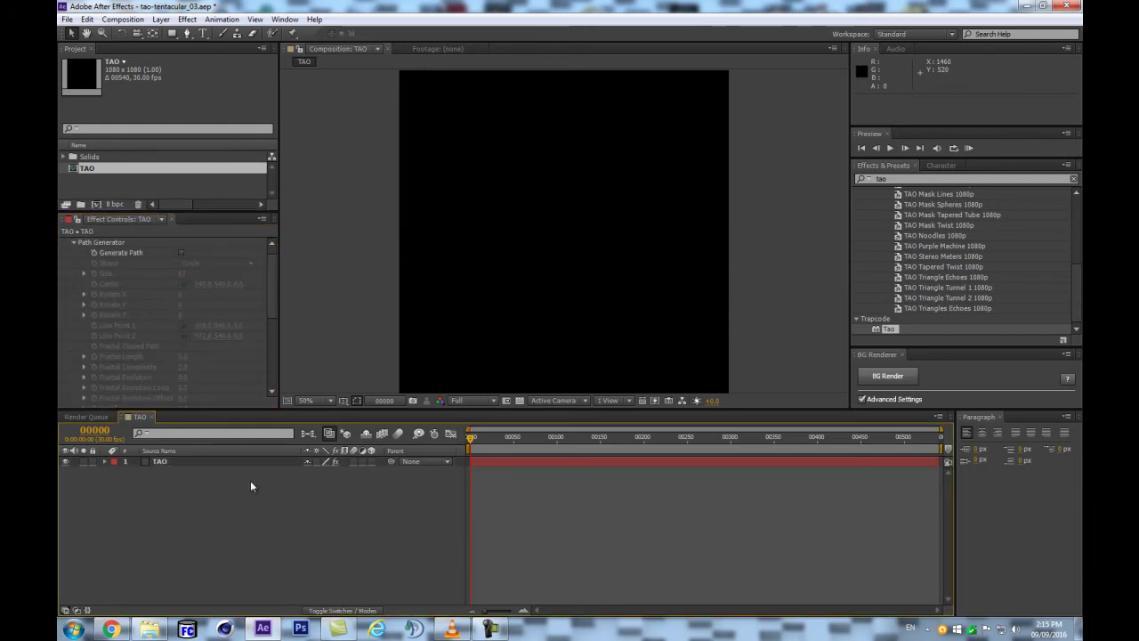
{"action": "key", "text": "ctrl+alt+shift+l"}
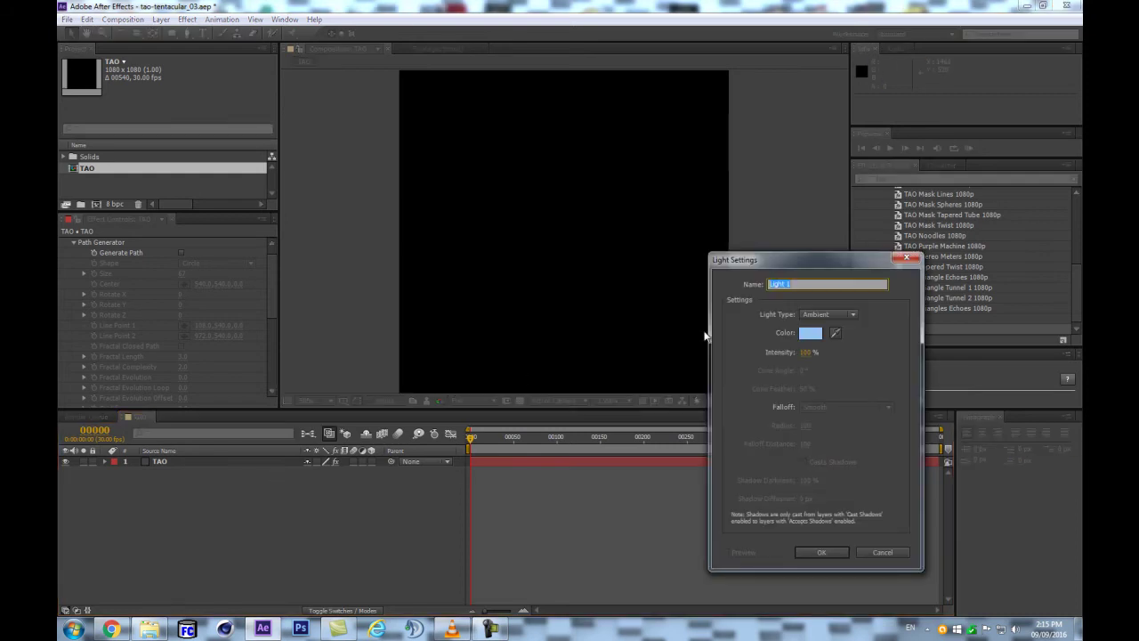
{"action": "left_click", "coordinate": [811, 316]}
{"action": "left_click", "coordinate": [850, 344]}
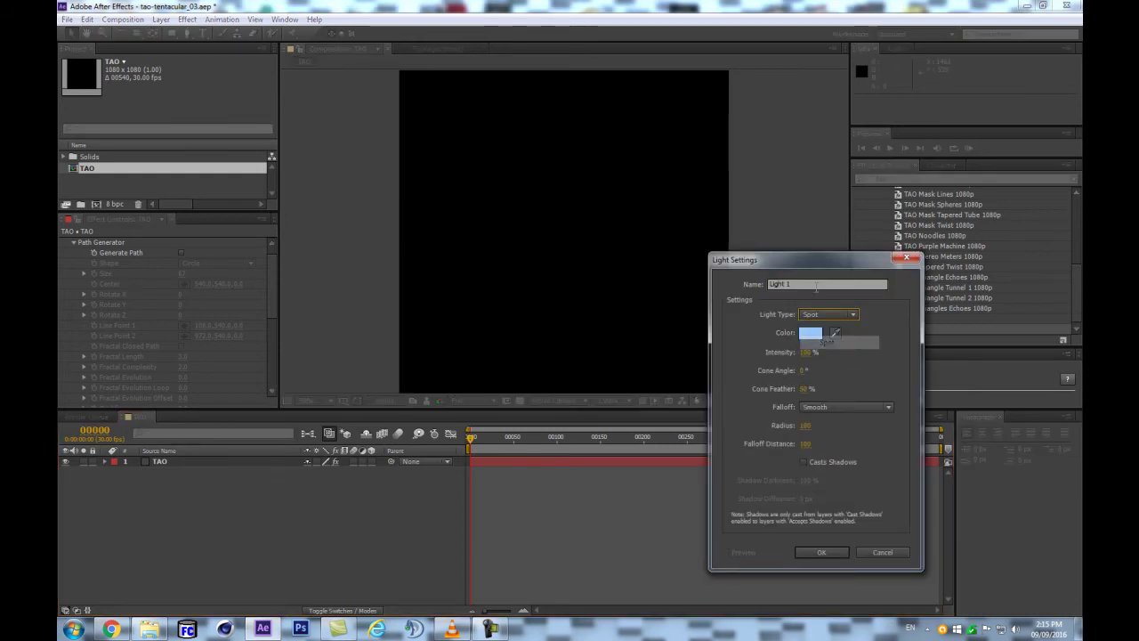
{"action": "type", "text": "TAO"}
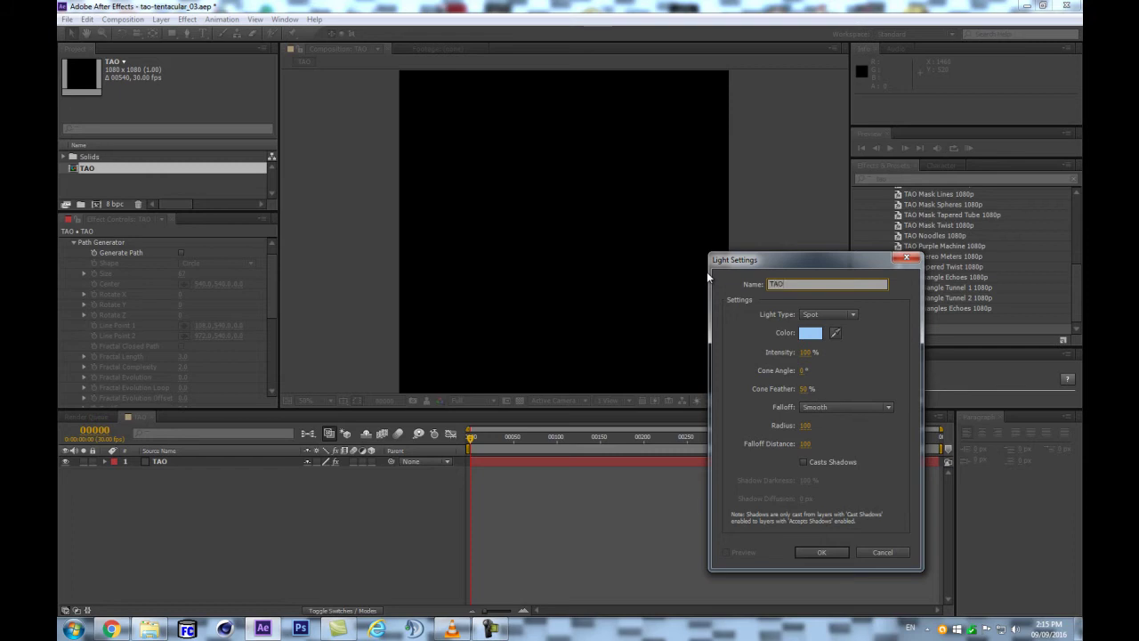
{"action": "left_click", "coordinate": [810, 333]}
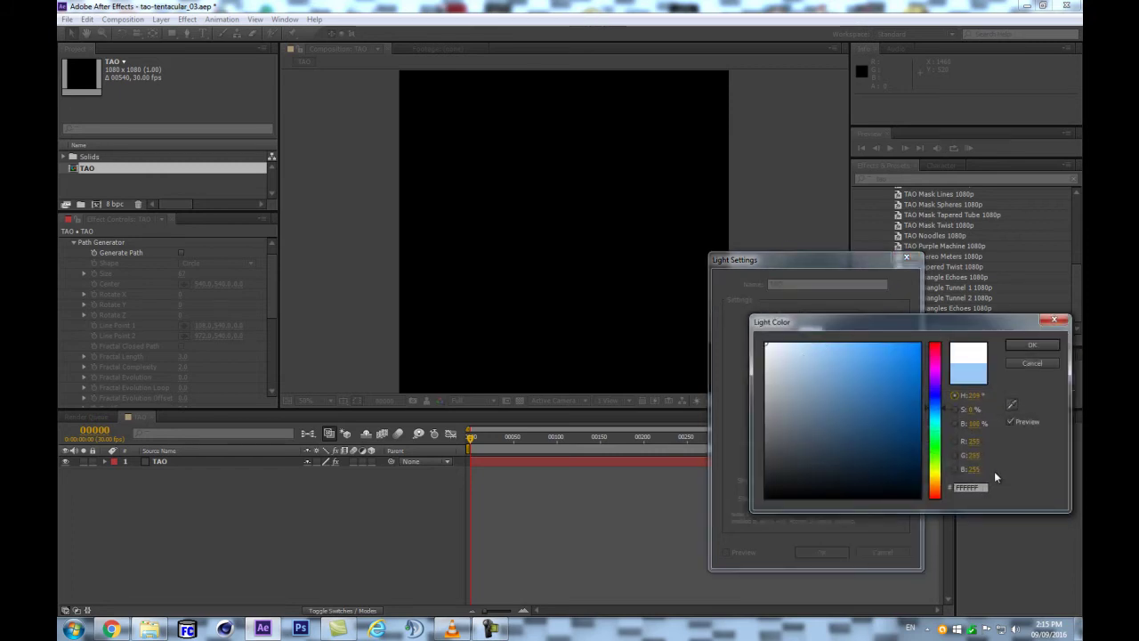
{"action": "left_click", "coordinate": [1025, 345]}
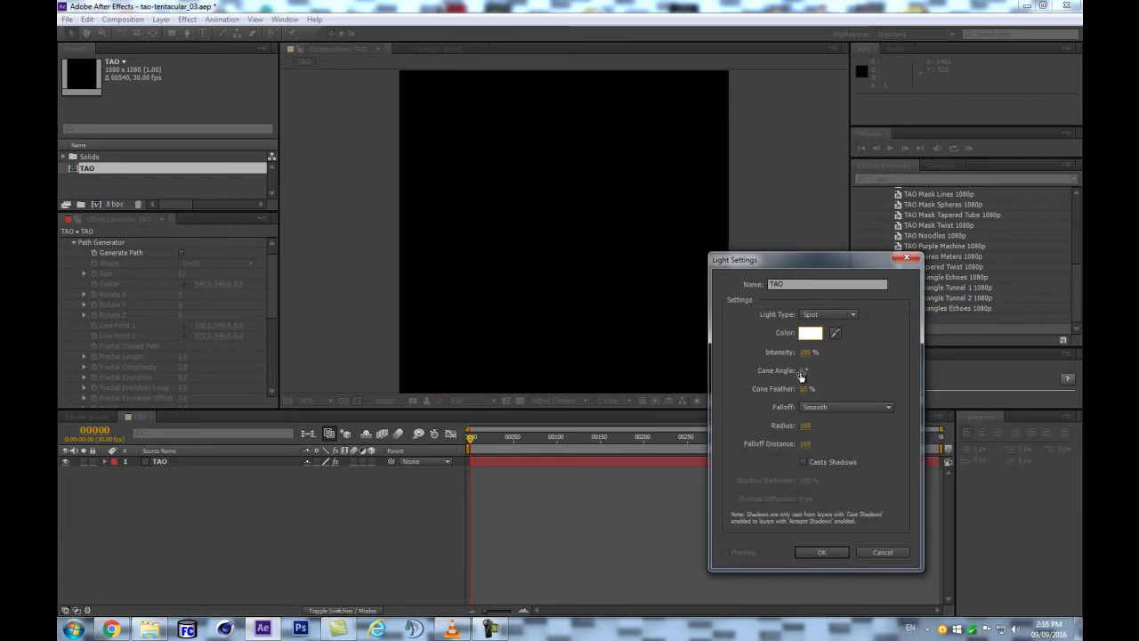
{"action": "left_click", "coordinate": [820, 551]}
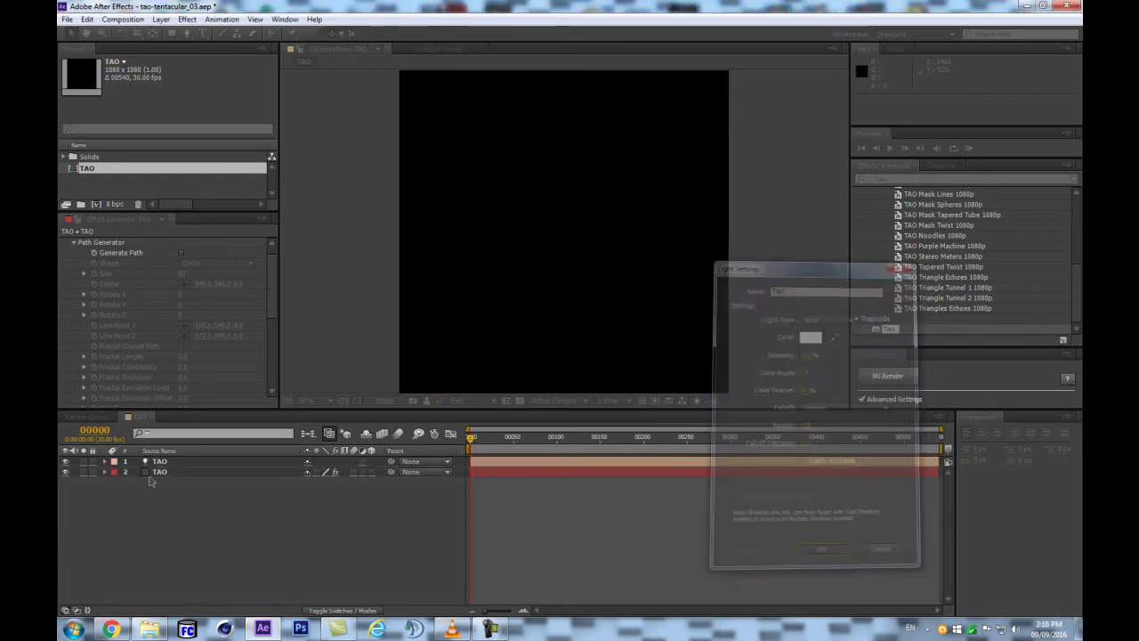
Set the TAO light's Auto-Orientation to Off
{"action": "right_click", "coordinate": [196, 462]}
{"action": "mouse_move", "coordinate": [299, 76]}
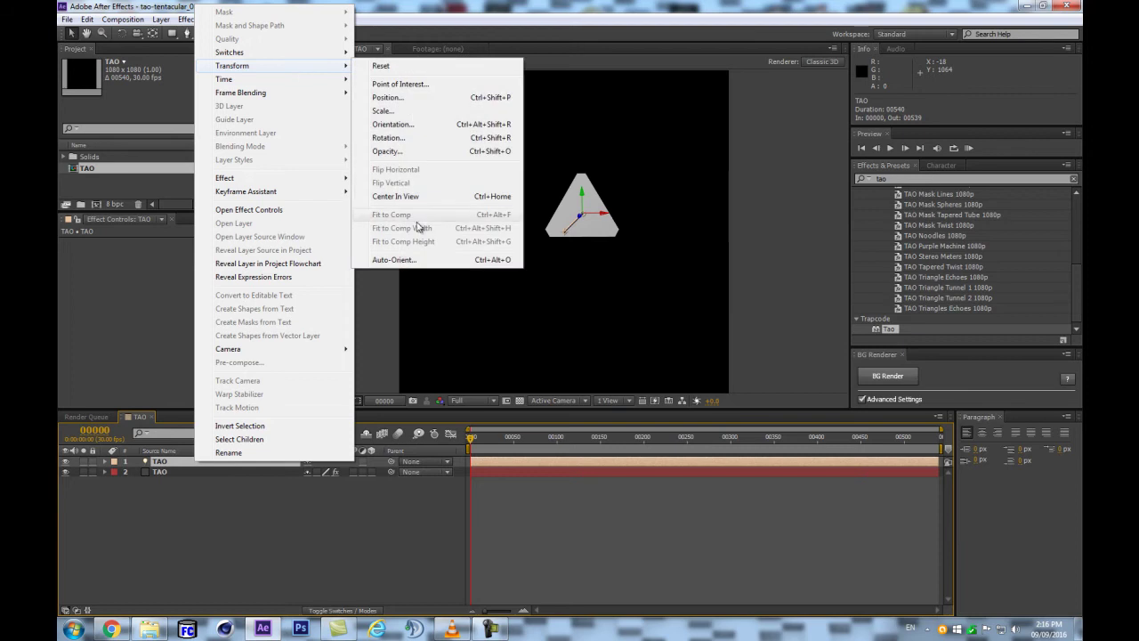
{"action": "left_click", "coordinate": [414, 260]}
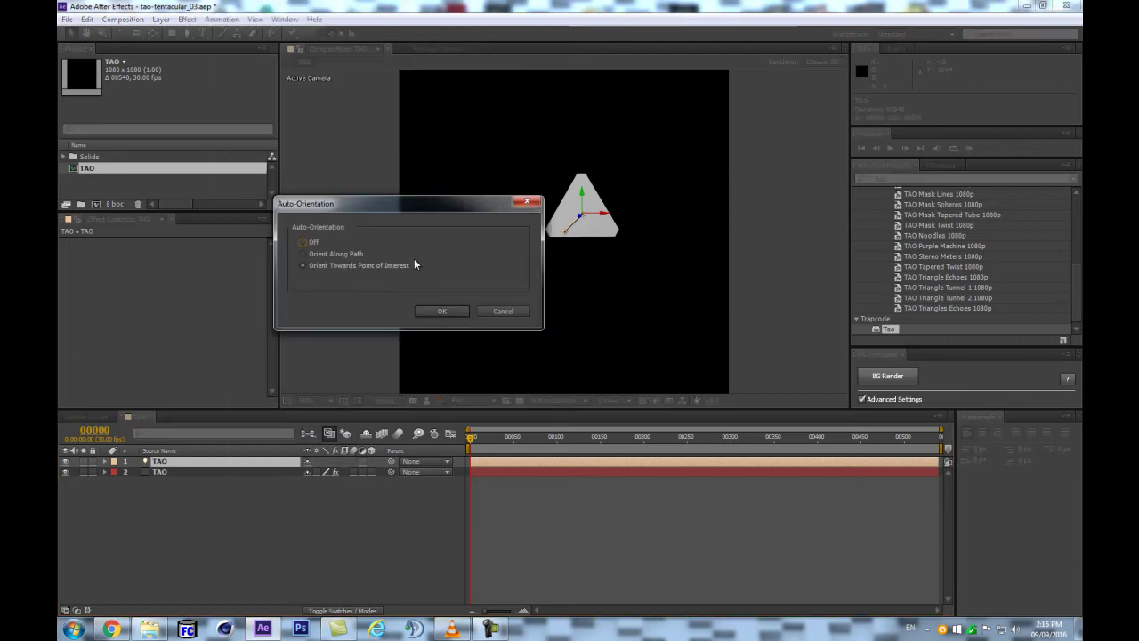
{"action": "left_click", "coordinate": [445, 312]}
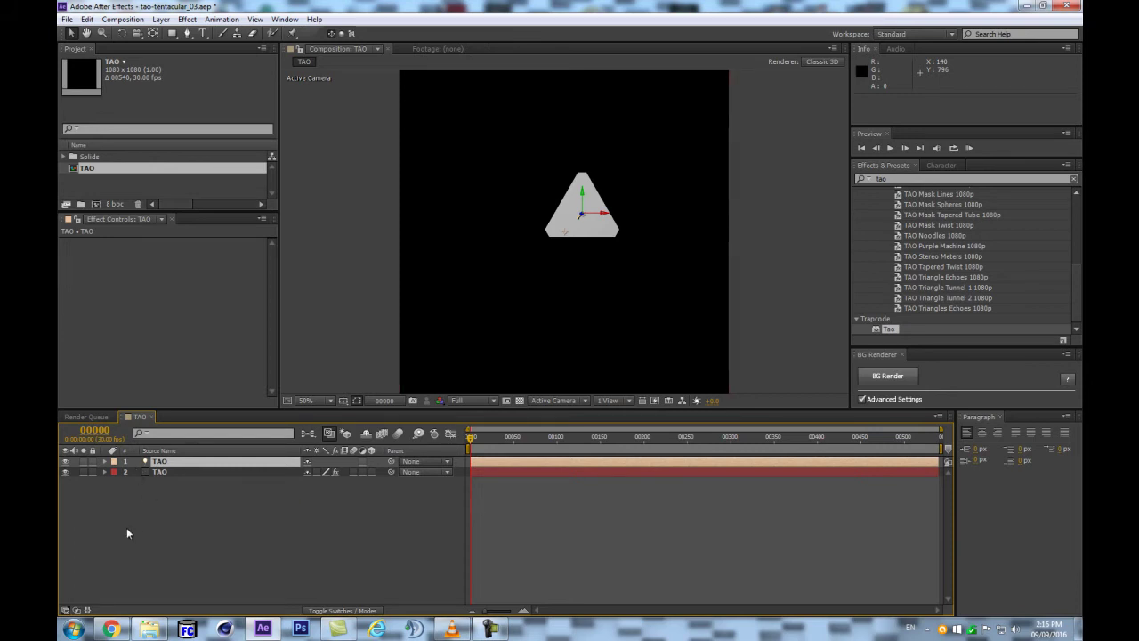
Add a null object, make it a 3D layer and name it scaling-null
{"action": "key", "text": "ctrl+alt+shift+y"}
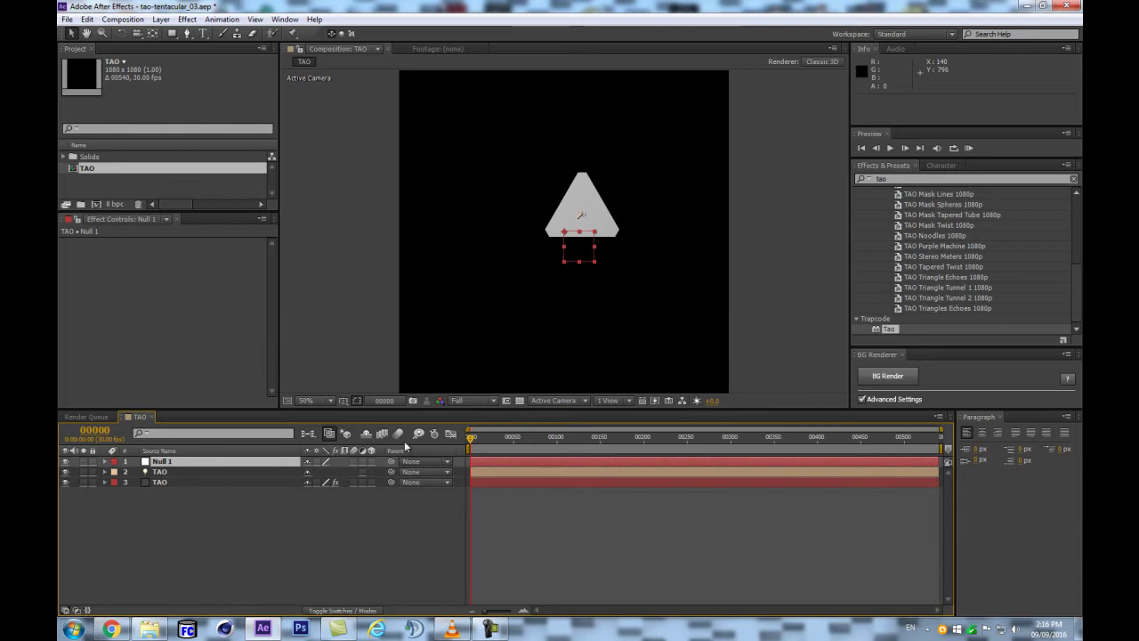
{"action": "left_click", "coordinate": [372, 462]}
{"action": "key", "text": "Return"}
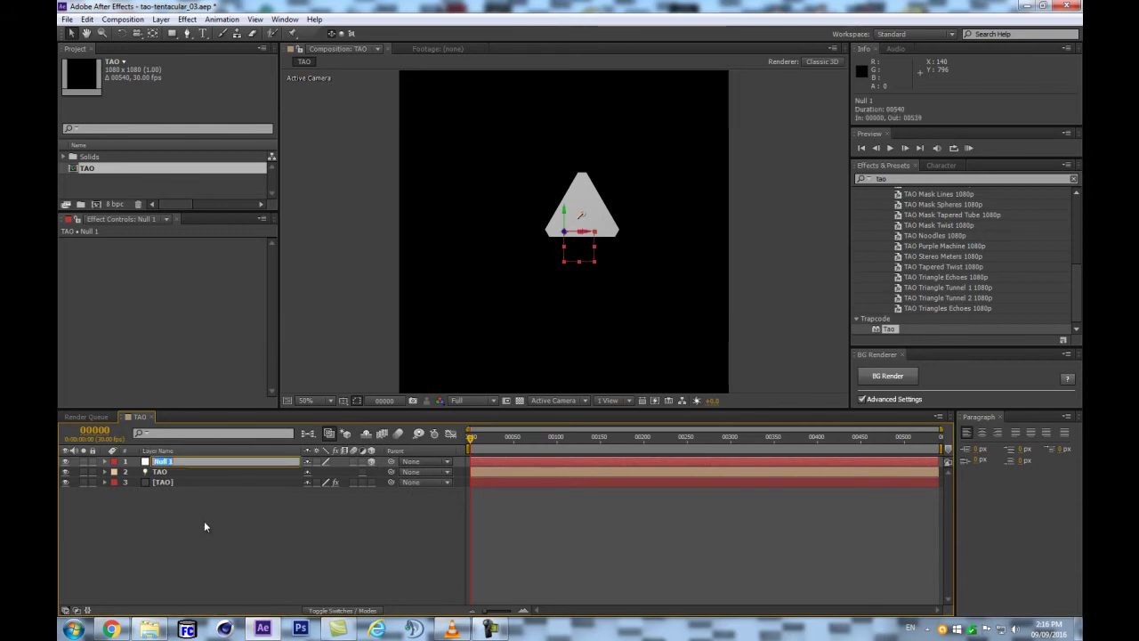
{"action": "type", "text": "scaling-null"}
{"action": "key", "text": "Return"}
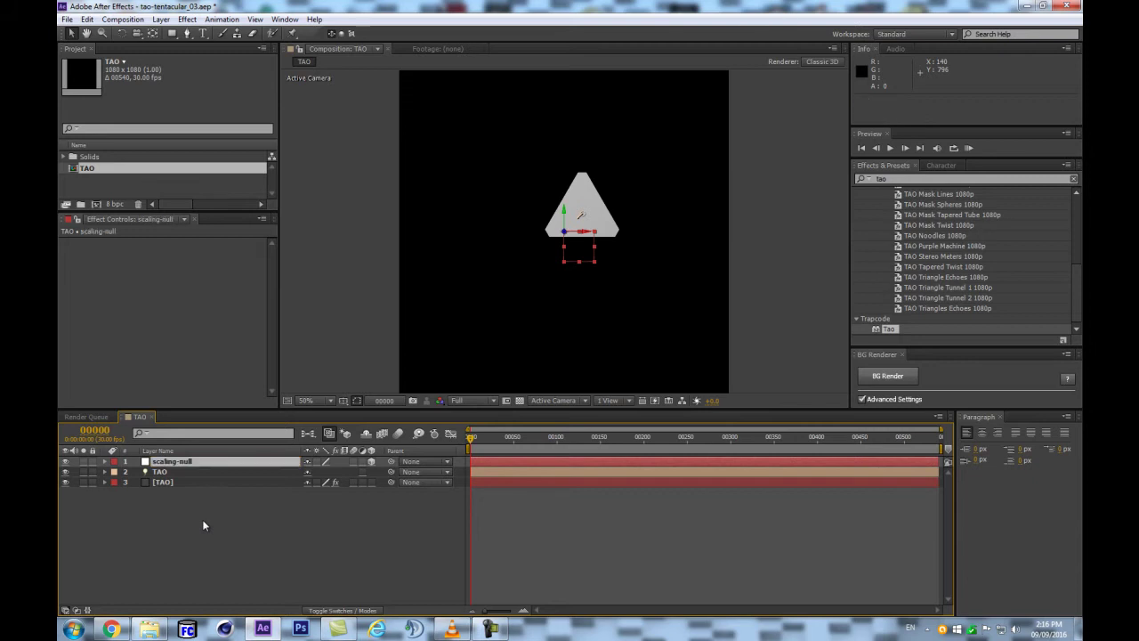
Examine the Segment settings of the Tao effect on the TAO solid
{"action": "left_click", "coordinate": [165, 472]}
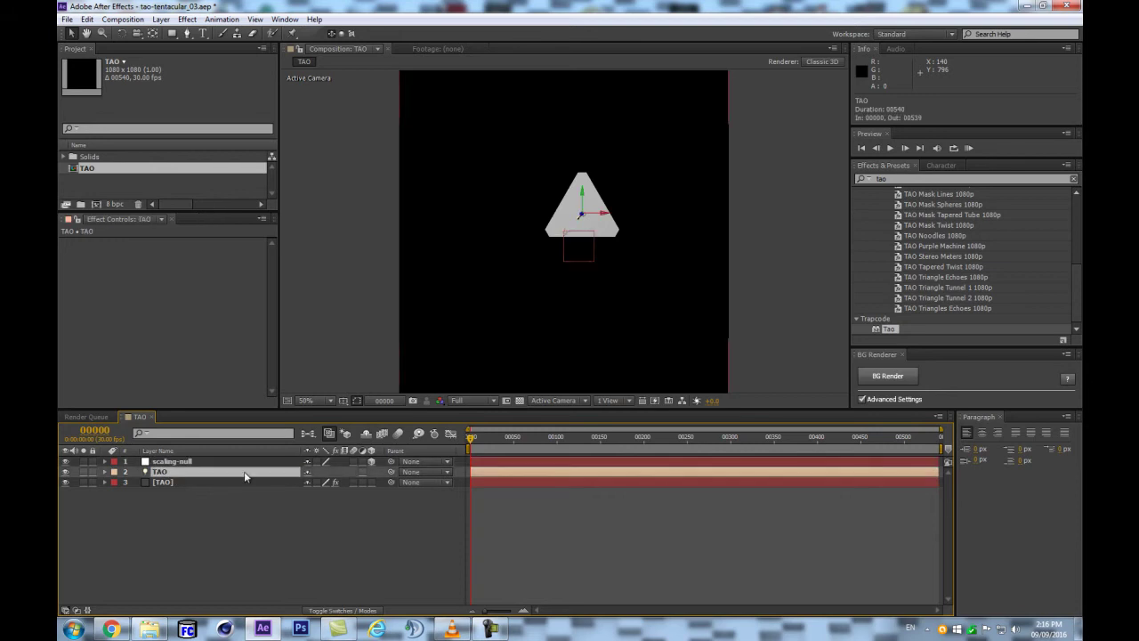
{"action": "left_click", "coordinate": [178, 480]}
{"action": "scroll", "coordinate": [66, 363], "scroll_direction": "down", "scroll_amount": 5}
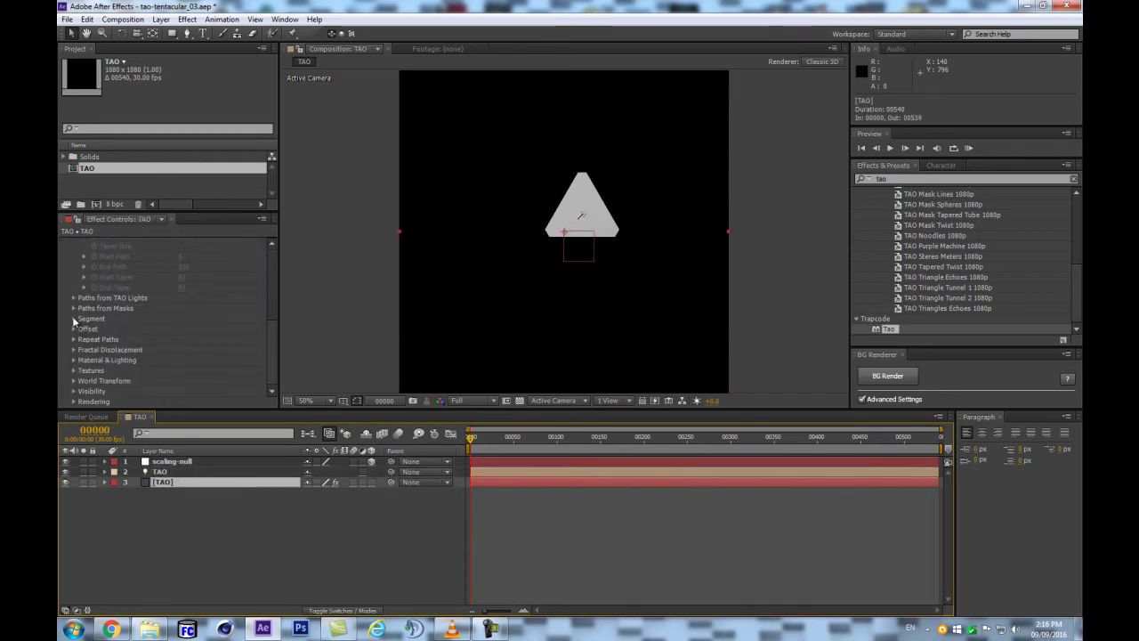
{"action": "left_click", "coordinate": [74, 319]}
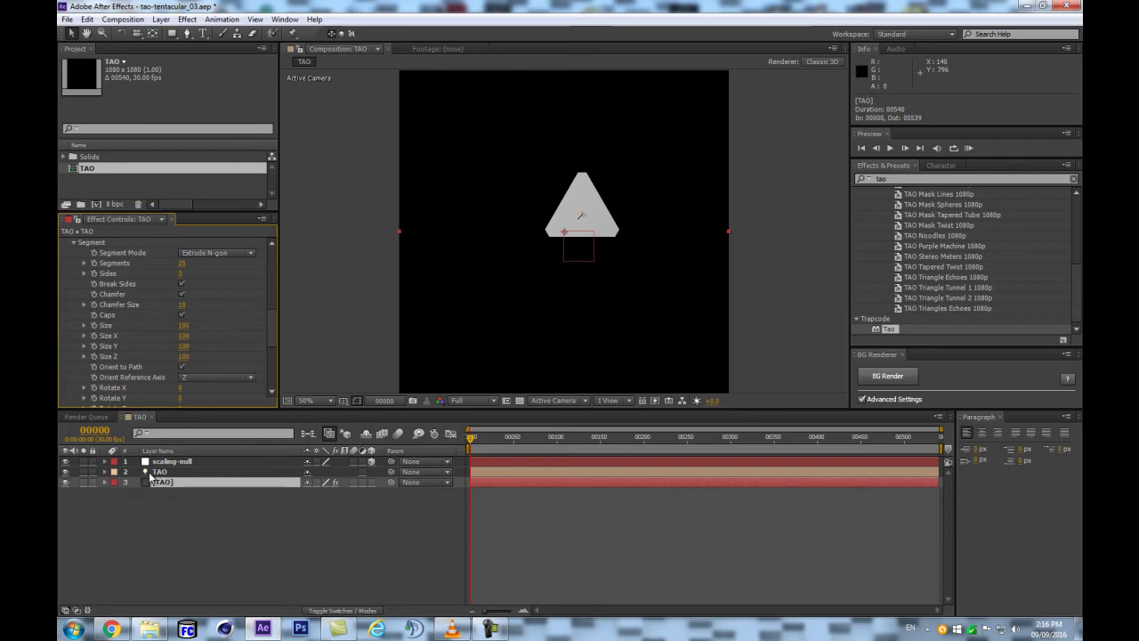
Reveal the scaling-null layer's Scale property and parent the TAO light to scaling-null
{"action": "left_click", "coordinate": [189, 463]}
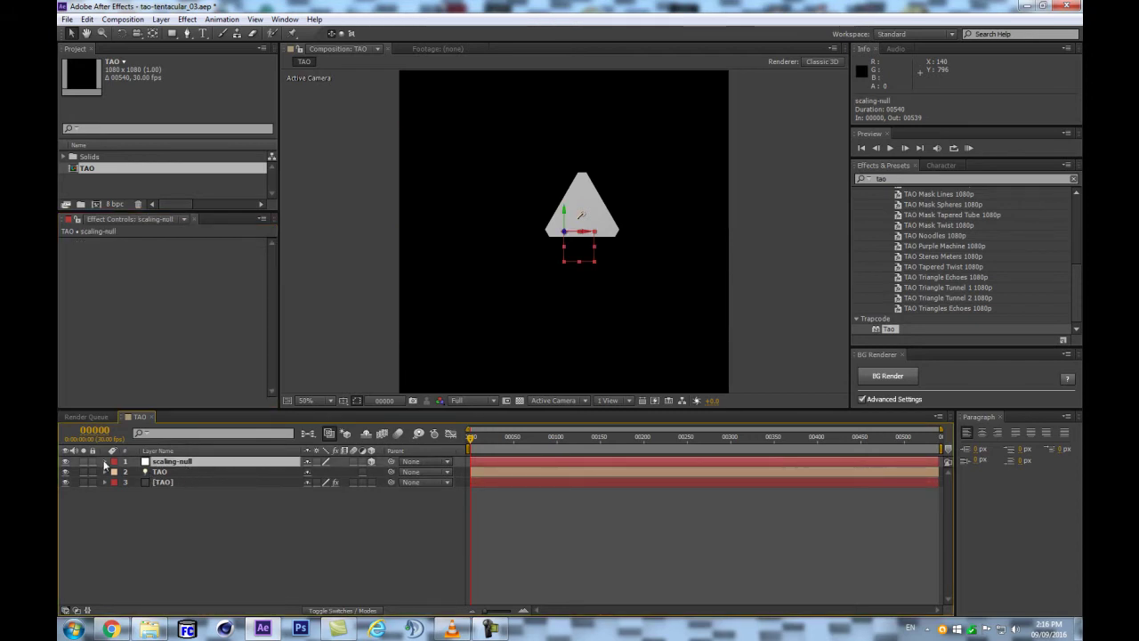
{"action": "key", "text": "s"}
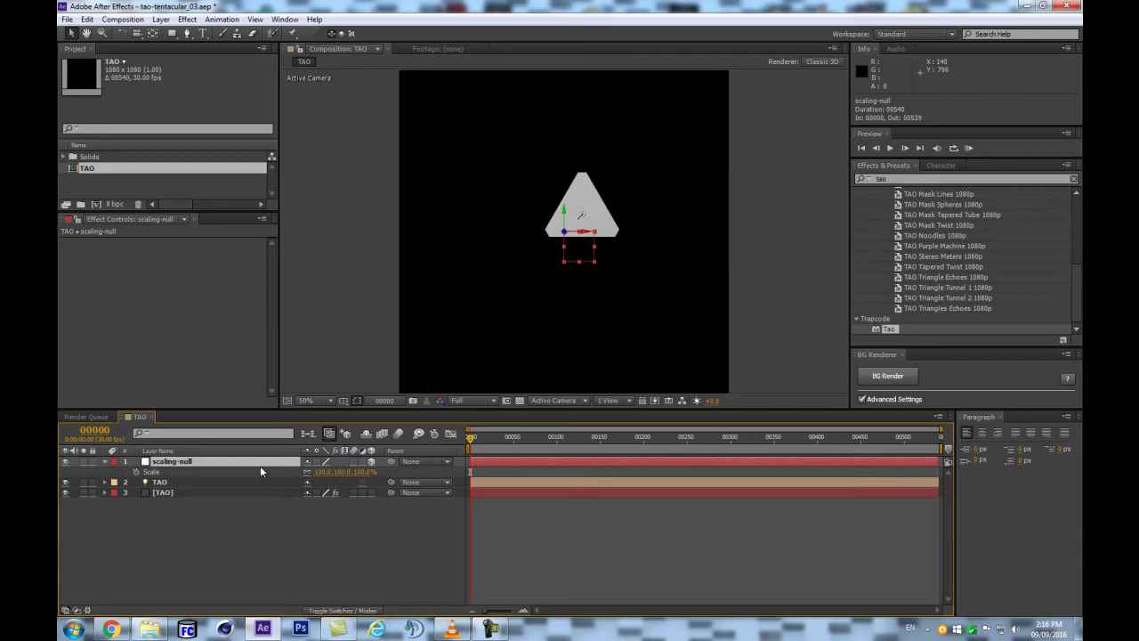
{"action": "left_click", "coordinate": [365, 484]}
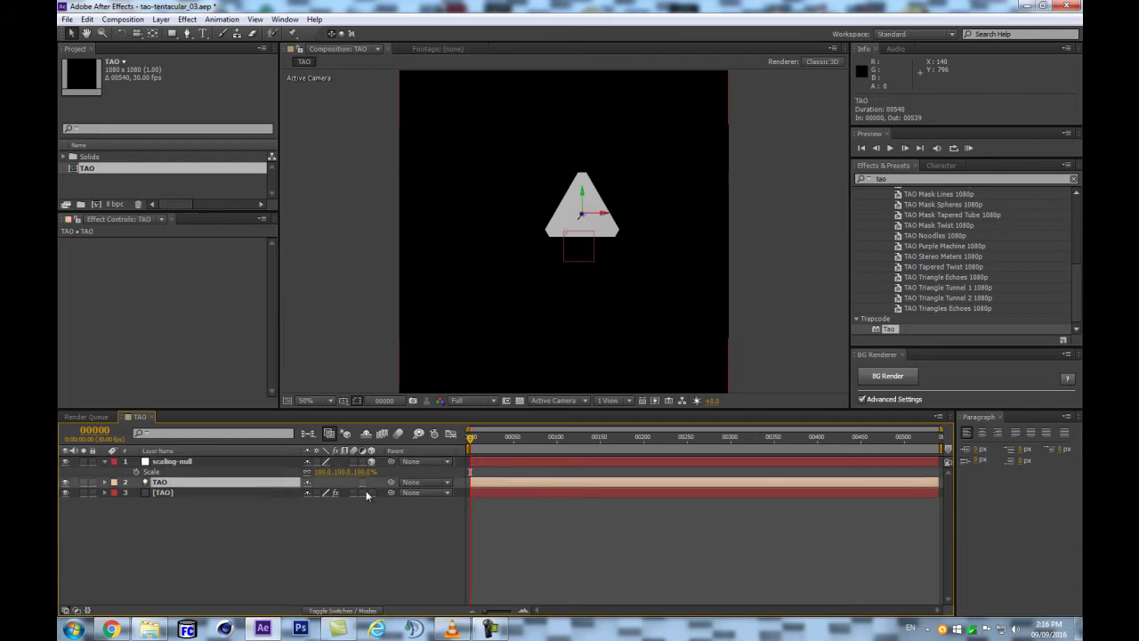
{"action": "left_click_drag", "start_coordinate": [391, 481], "coordinate": [260, 462]}
Set the TAO light's Position to 0, 0, 0
{"action": "left_click", "coordinate": [256, 485]}
{"action": "key", "text": "p"}
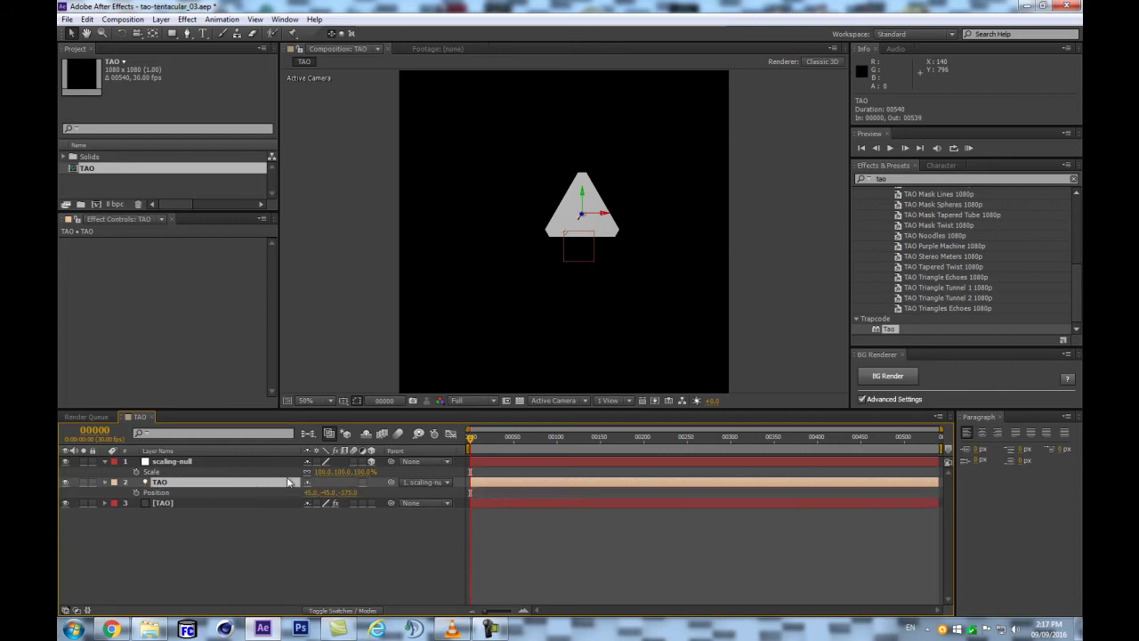
{"action": "left_click", "coordinate": [310, 492]}
{"action": "type", "text": "0"}
{"action": "key", "text": "Return"}
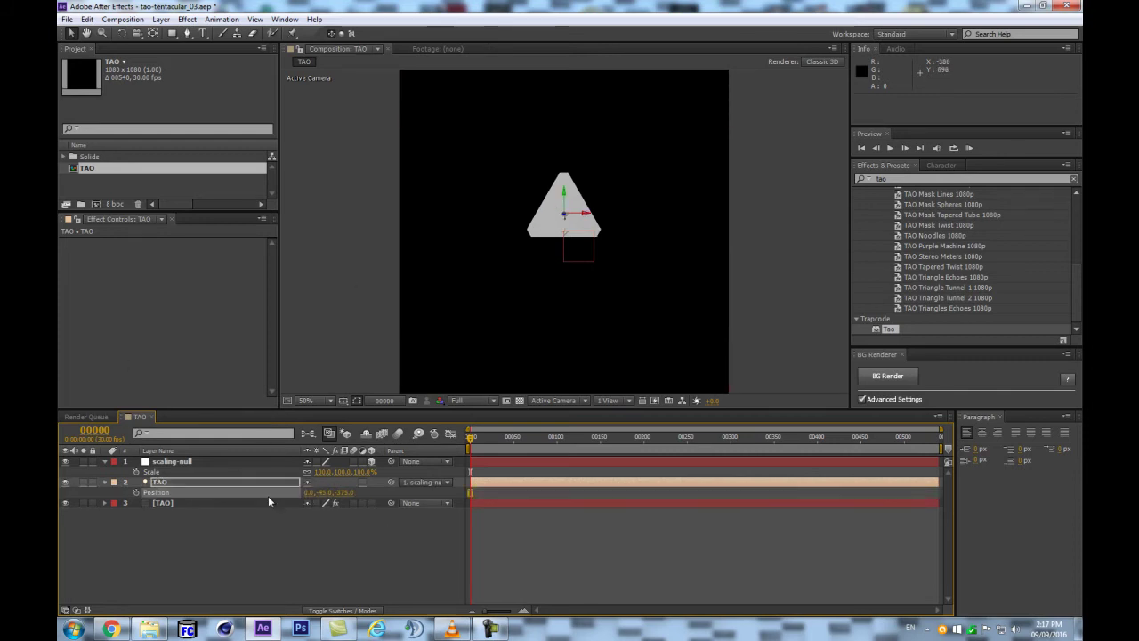
{"action": "left_click", "coordinate": [324, 493]}
{"action": "type", "text": "0"}
{"action": "key", "text": "Tab"}
{"action": "type", "text": "0"}
{"action": "key", "text": "Return"}
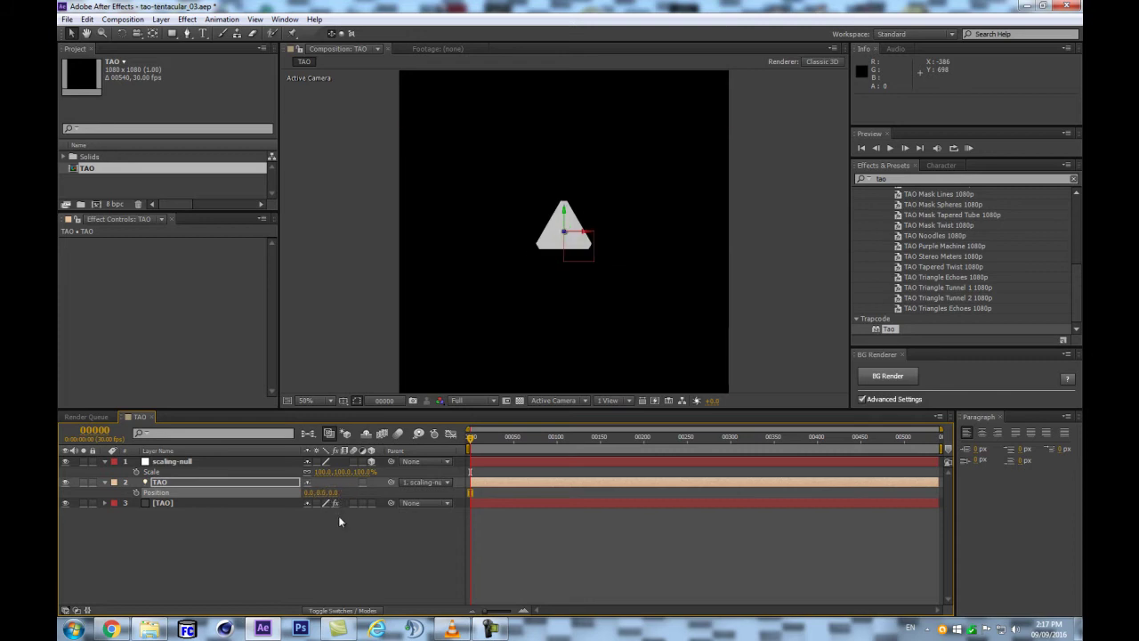
{"action": "left_click", "coordinate": [338, 515]}
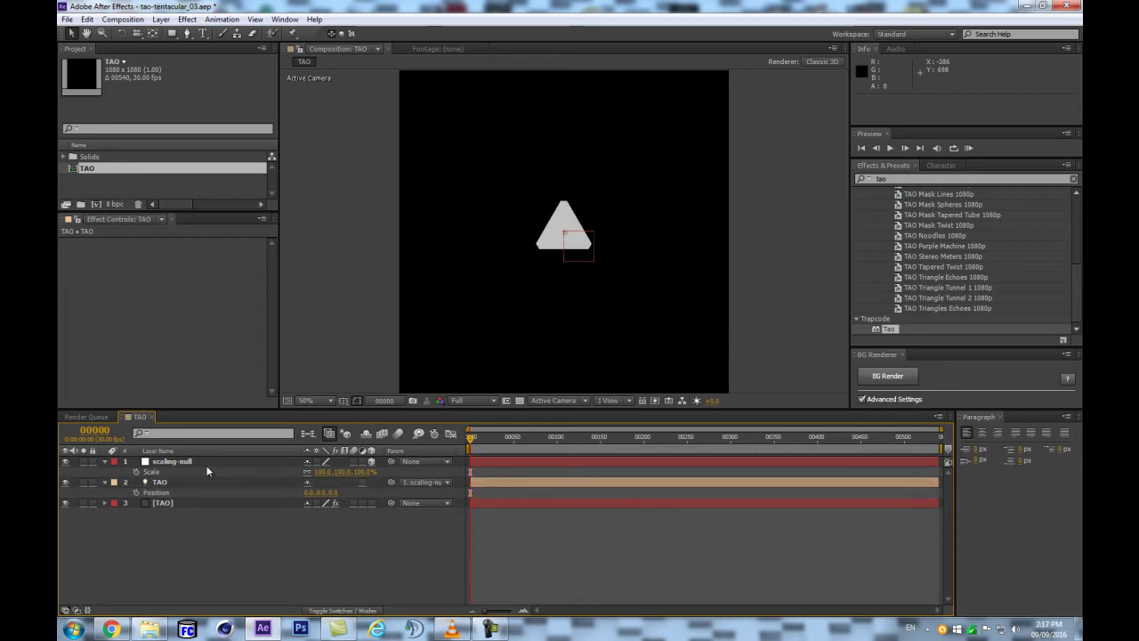
Duplicate the scaling-null layer and rename the copy rotating-null
{"action": "left_click", "coordinate": [255, 461]}
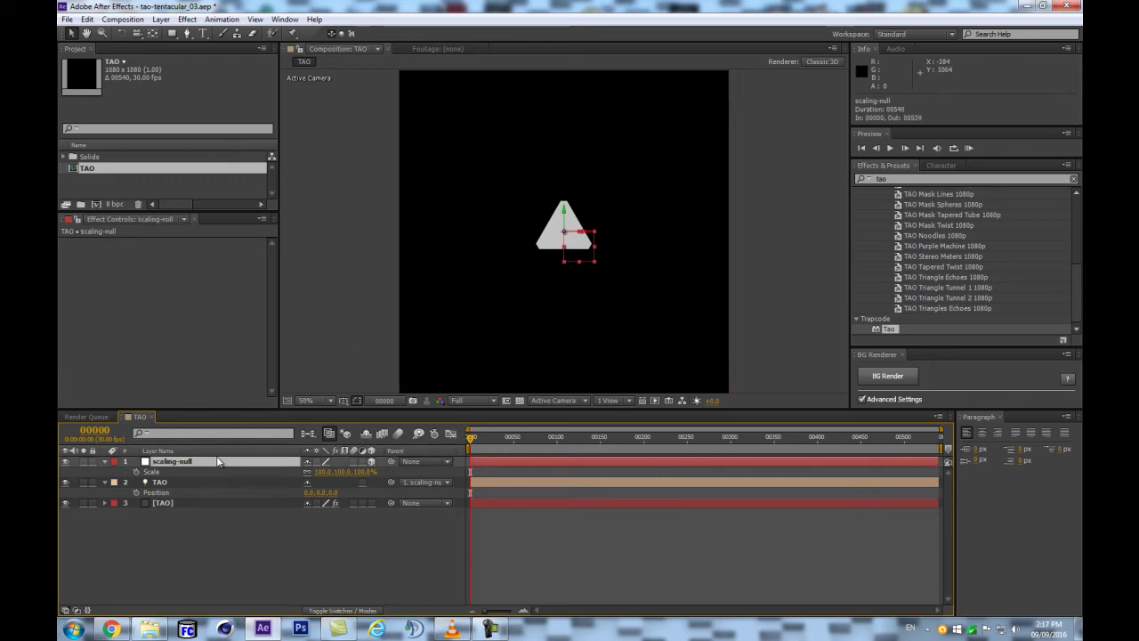
{"action": "key", "text": "ctrl+d"}
{"action": "key", "text": "Return"}
{"action": "left_click_drag", "start_coordinate": [179, 463], "coordinate": [217, 462]}
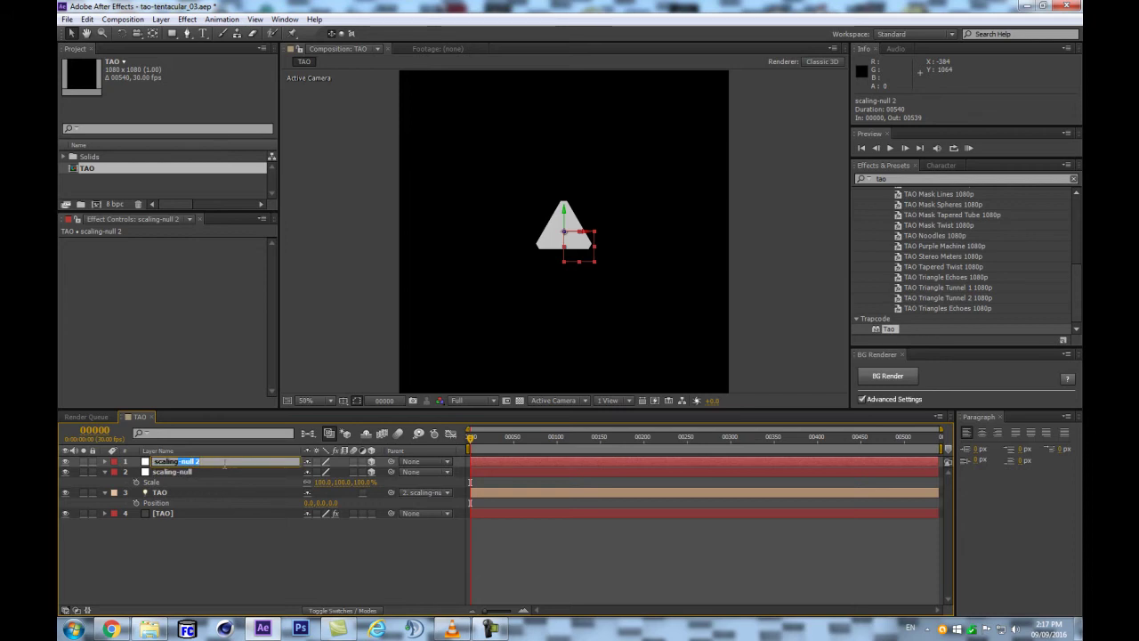
{"action": "type", "text": "null"}
{"action": "key", "text": "shift+Home"}
{"action": "type", "text": "rotatinghg"}
{"action": "key", "text": "Return"}
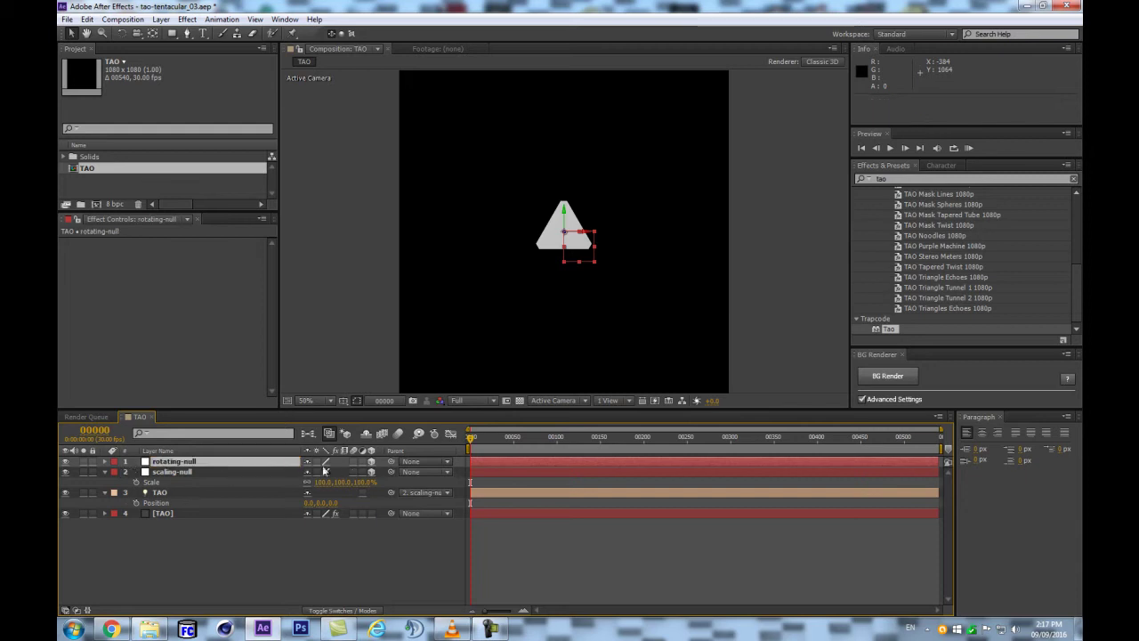
Parent the scaling-null layer to rotating-null
{"action": "left_click", "coordinate": [239, 472]}
{"action": "left_click", "coordinate": [236, 463]}
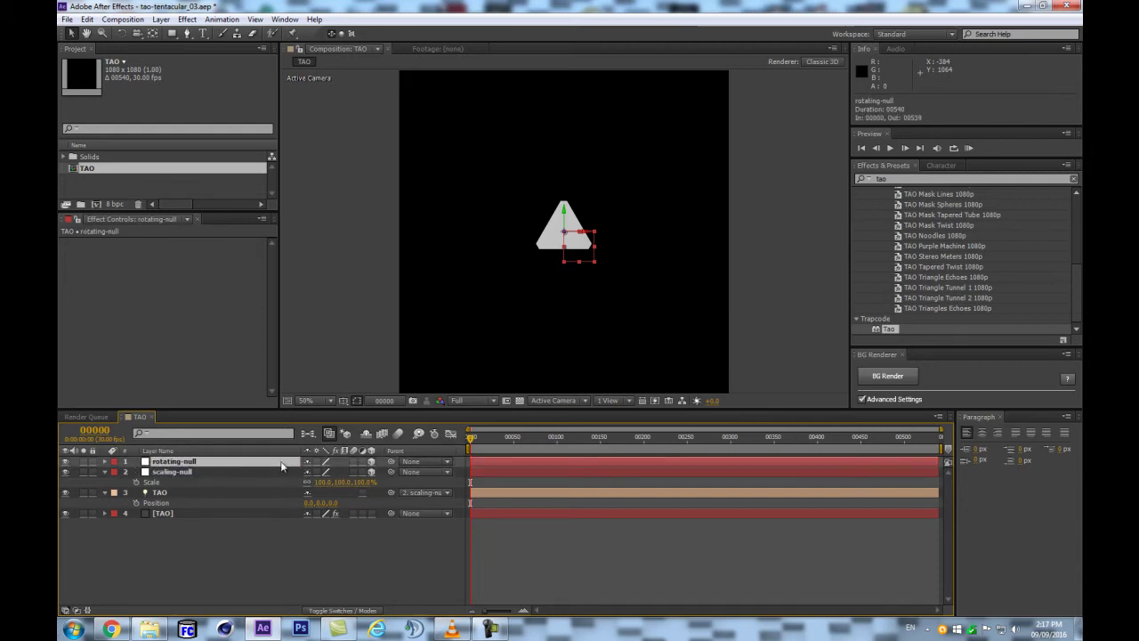
{"action": "left_click_drag", "start_coordinate": [391, 472], "coordinate": [208, 461]}
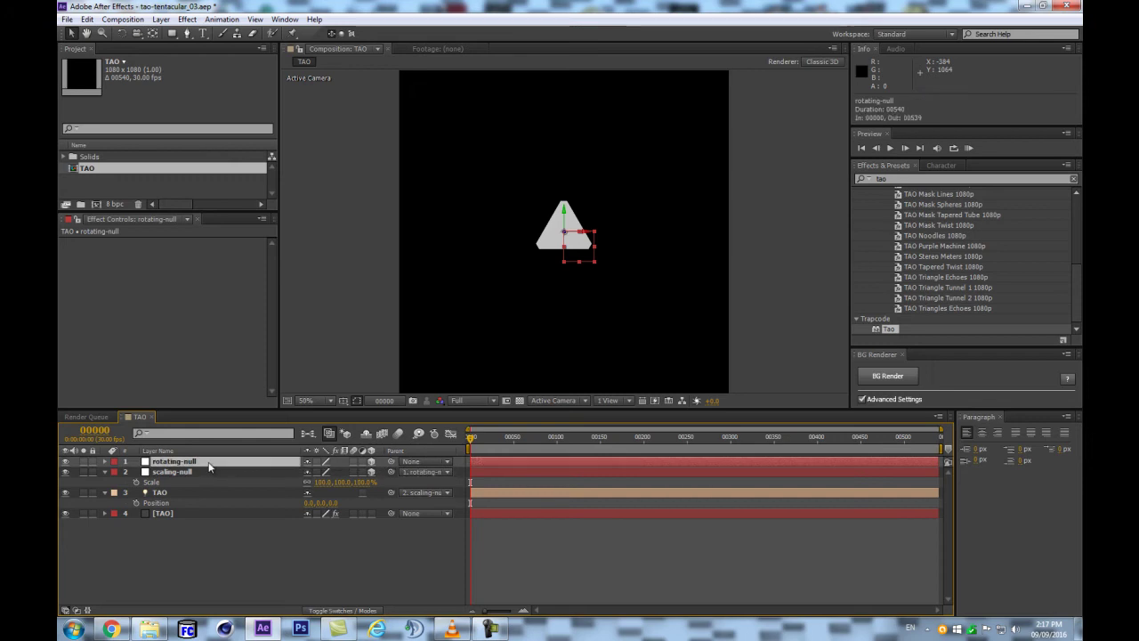
Duplicate the rotating-null layer and rename the copy settings
{"action": "key", "text": "ctrl+d"}
{"action": "left_click", "coordinate": [214, 463]}
{"action": "key", "text": "Return"}
{"action": "type", "text": "settings"}
{"action": "key", "text": "Return"}
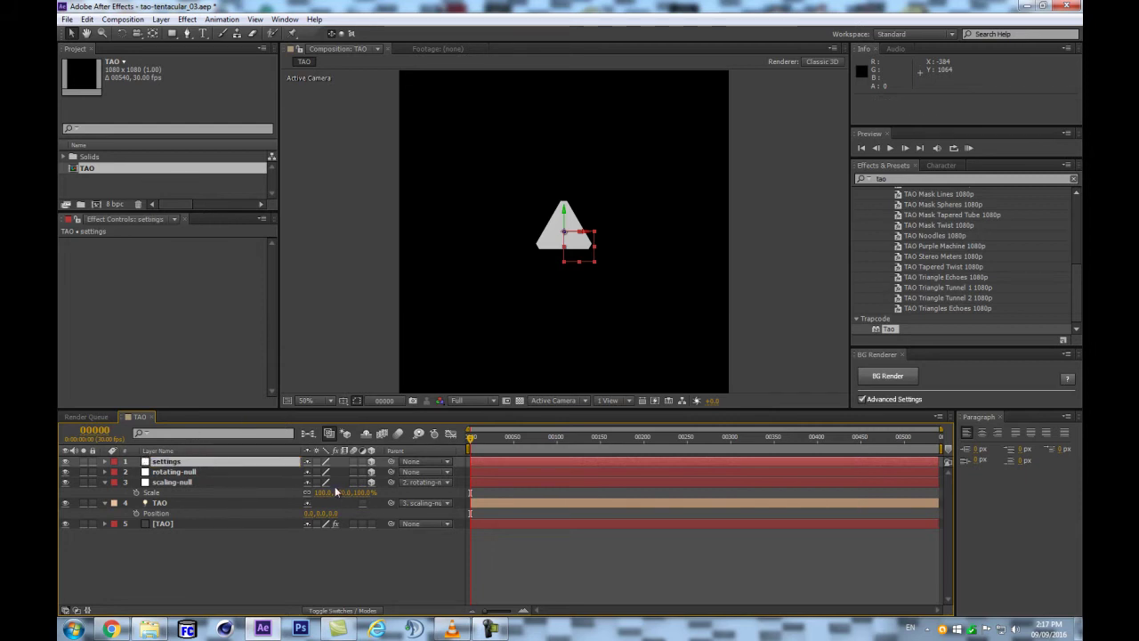
Set the label colour of the rotating-null, scaling-null and TAO light layers to Orange
{"action": "left_click", "coordinate": [178, 504], "text": "shift"}
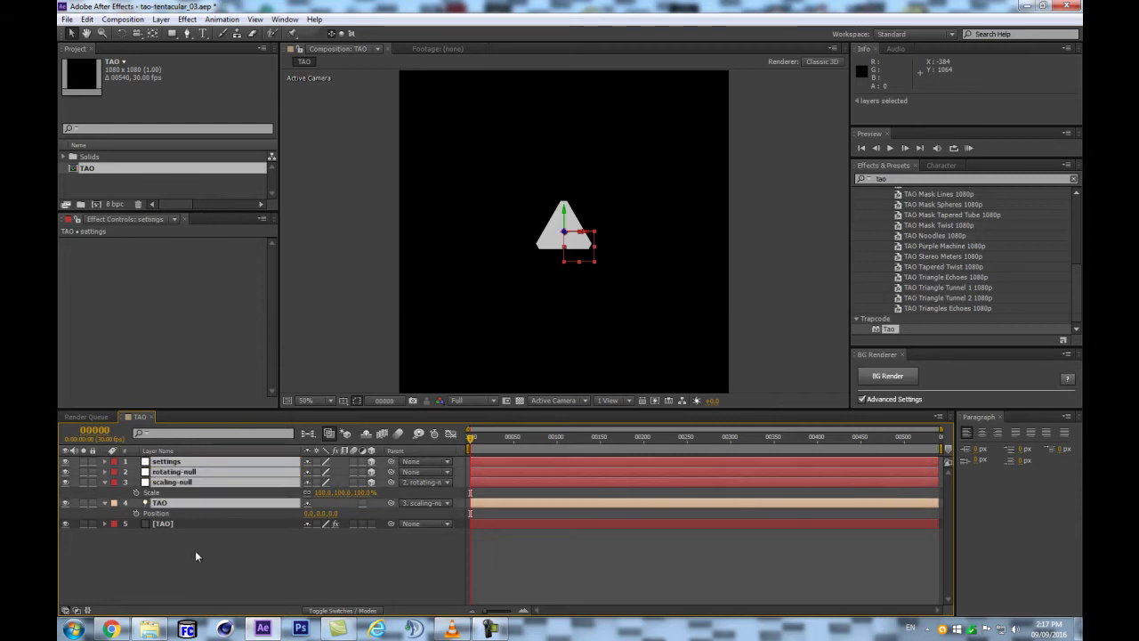
{"action": "left_click", "coordinate": [182, 503]}
{"action": "left_click", "coordinate": [178, 474], "text": "shift"}
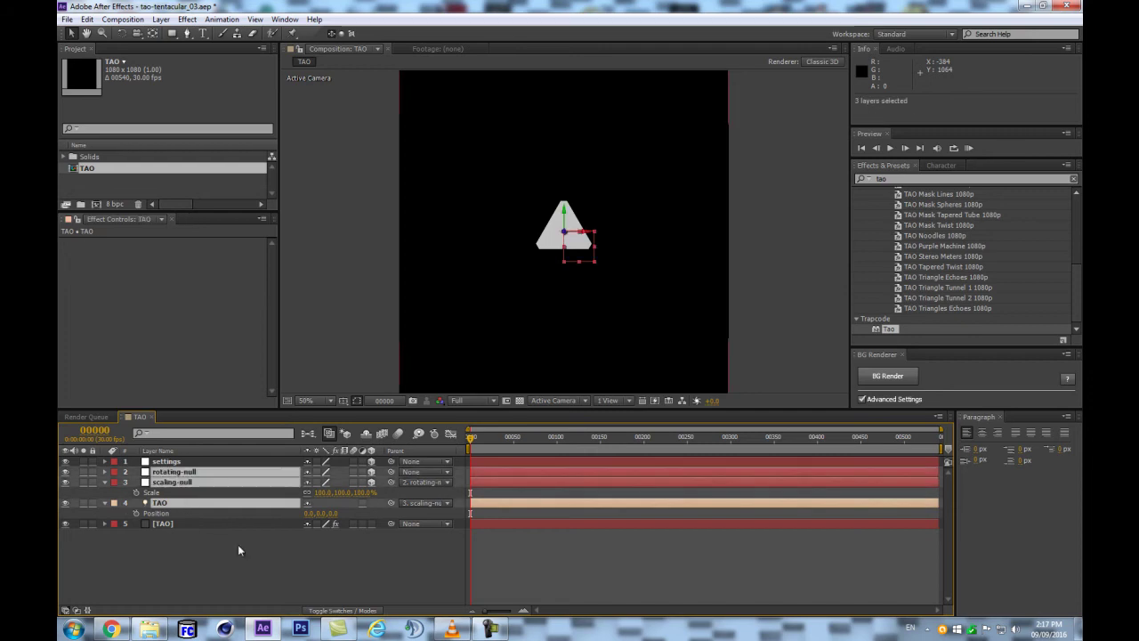
{"action": "left_click", "coordinate": [105, 482]}
{"action": "left_click", "coordinate": [114, 475]}
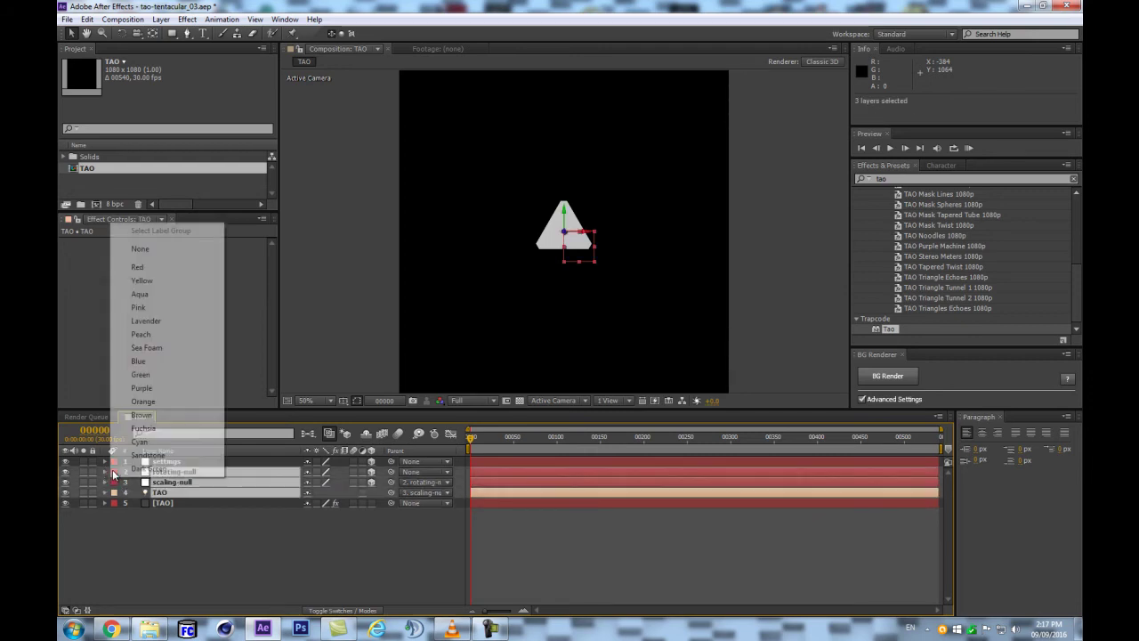
{"action": "left_click", "coordinate": [135, 401]}
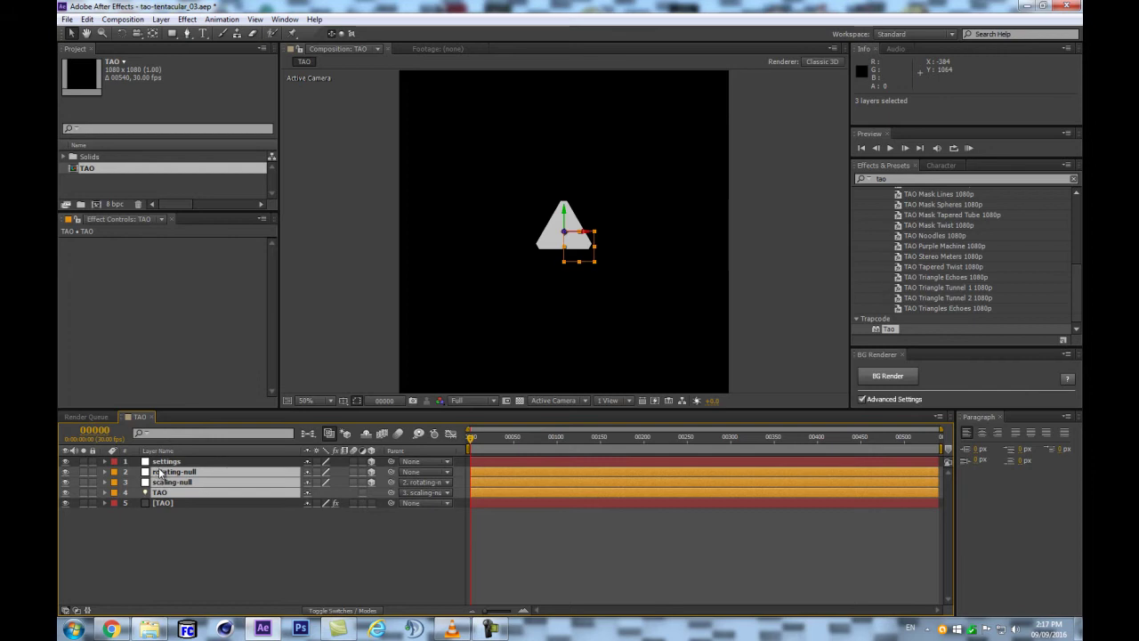
Parent rotating-null to the settings null and reveal the scaling-null layer's Position property
{"action": "left_click", "coordinate": [166, 461]}
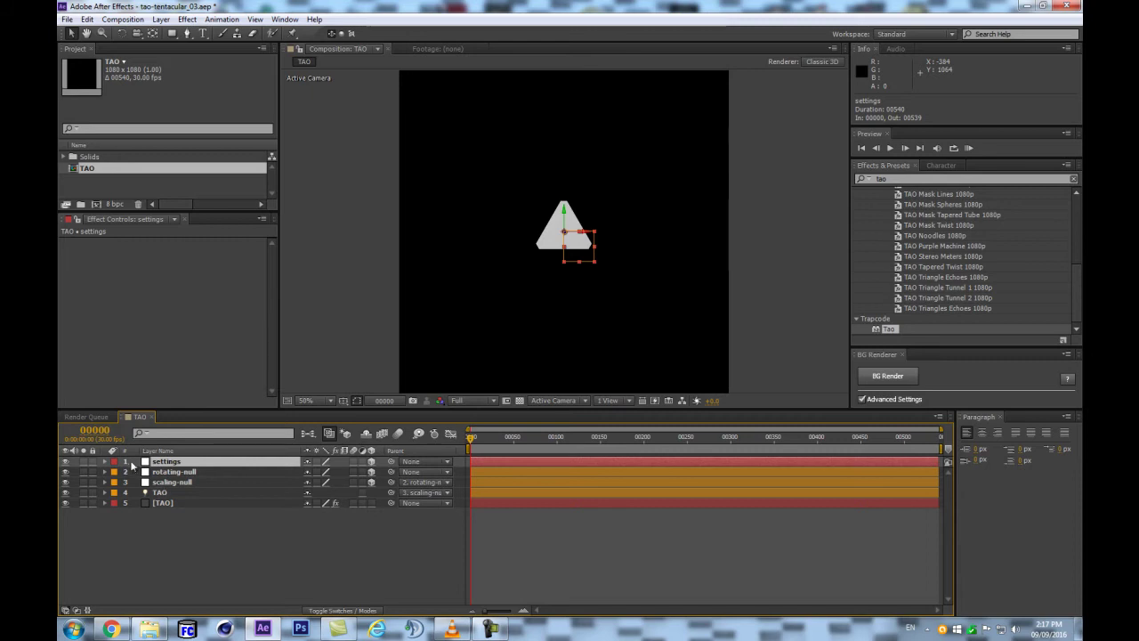
{"action": "left_click_drag", "start_coordinate": [391, 471], "coordinate": [211, 464]}
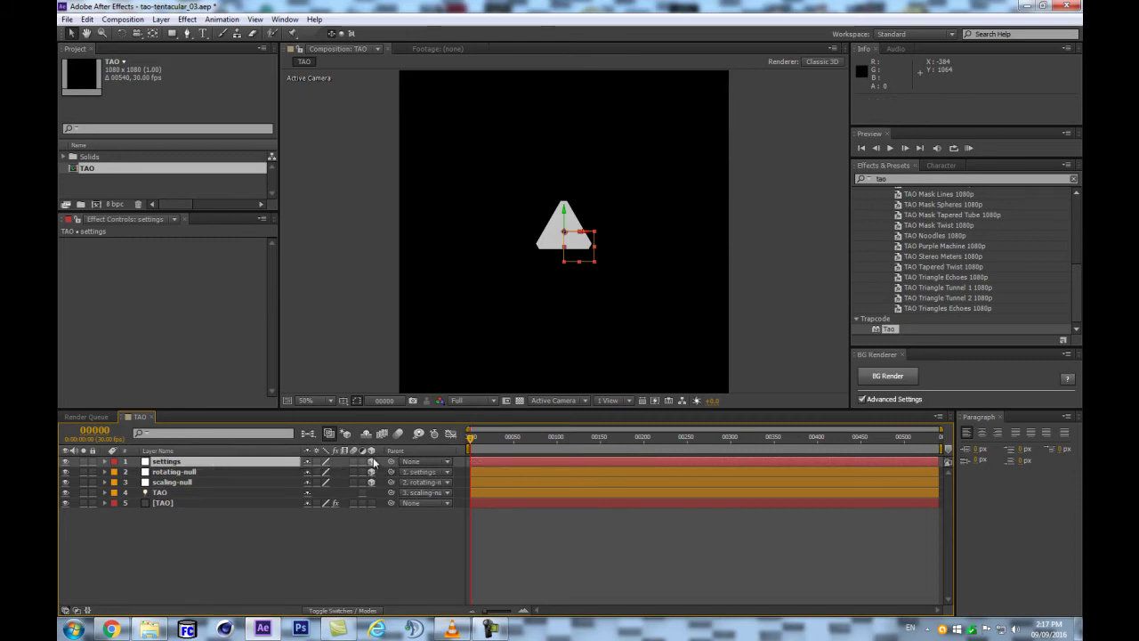
{"action": "left_click", "coordinate": [187, 493]}
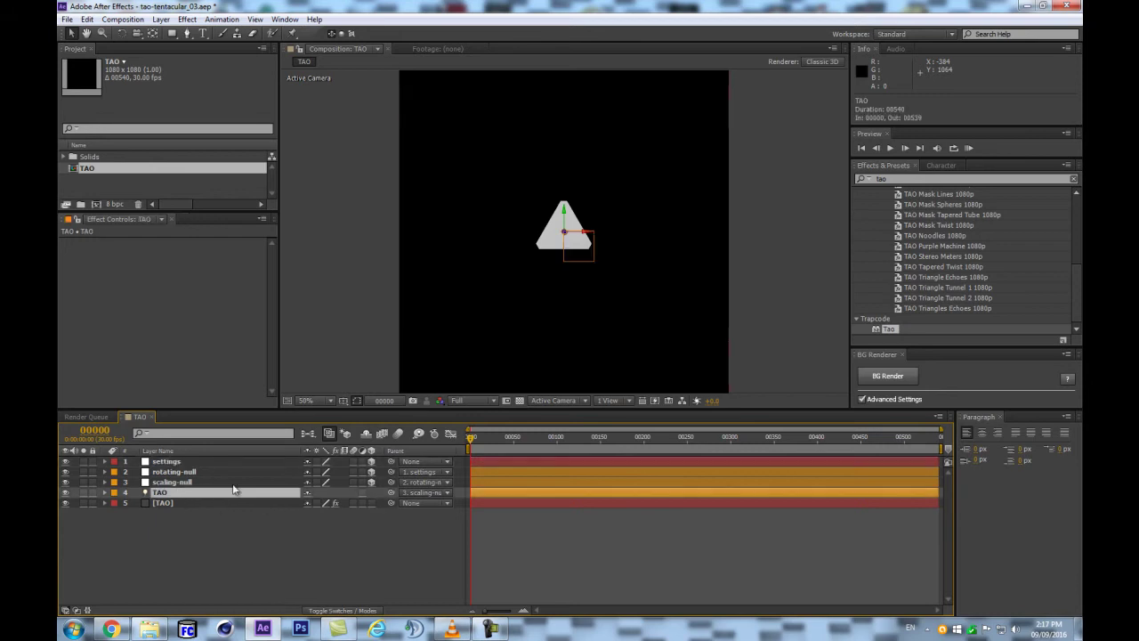
{"action": "left_click", "coordinate": [232, 482]}
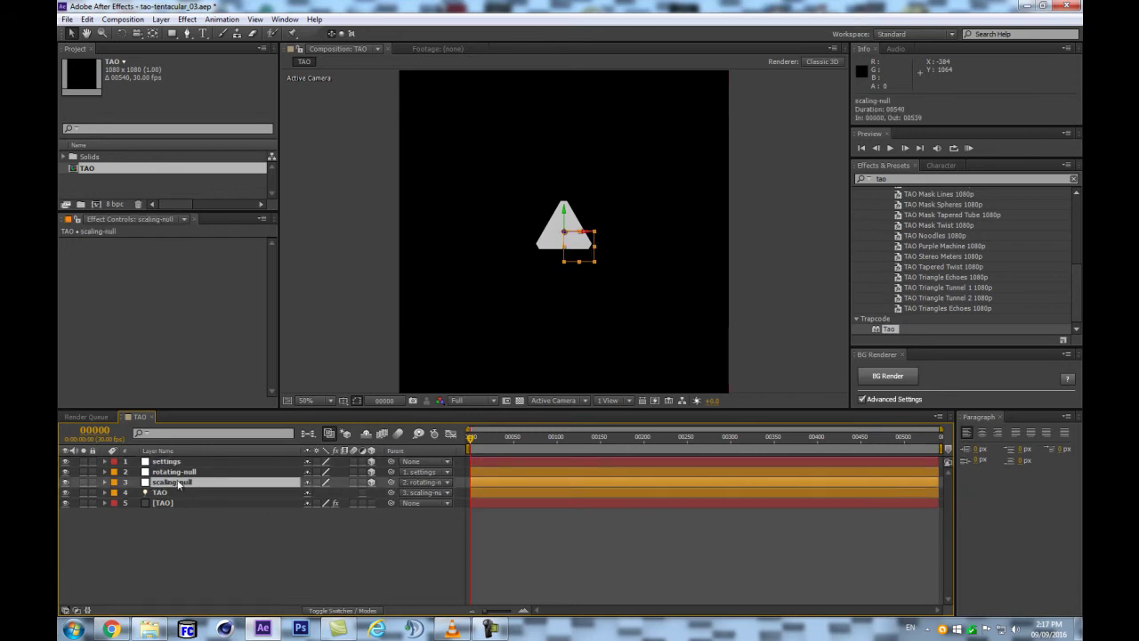
{"action": "key", "text": "p"}
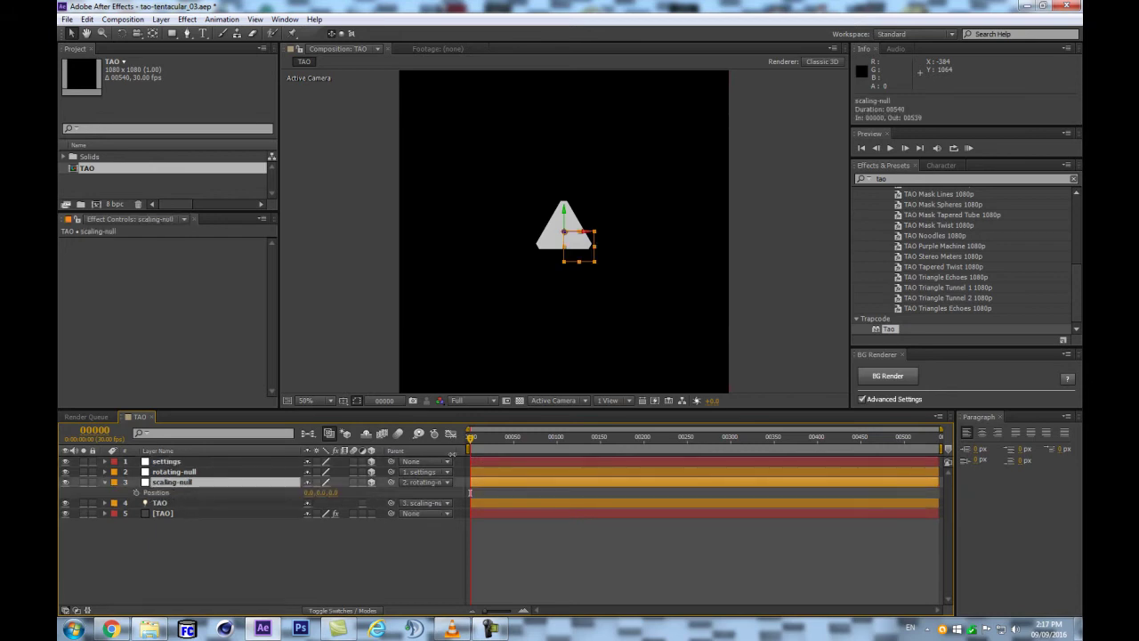
Add Position keyframes to scaling-null at frames 0 and 300, and return to the first frame
{"action": "left_click", "coordinate": [135, 491]}
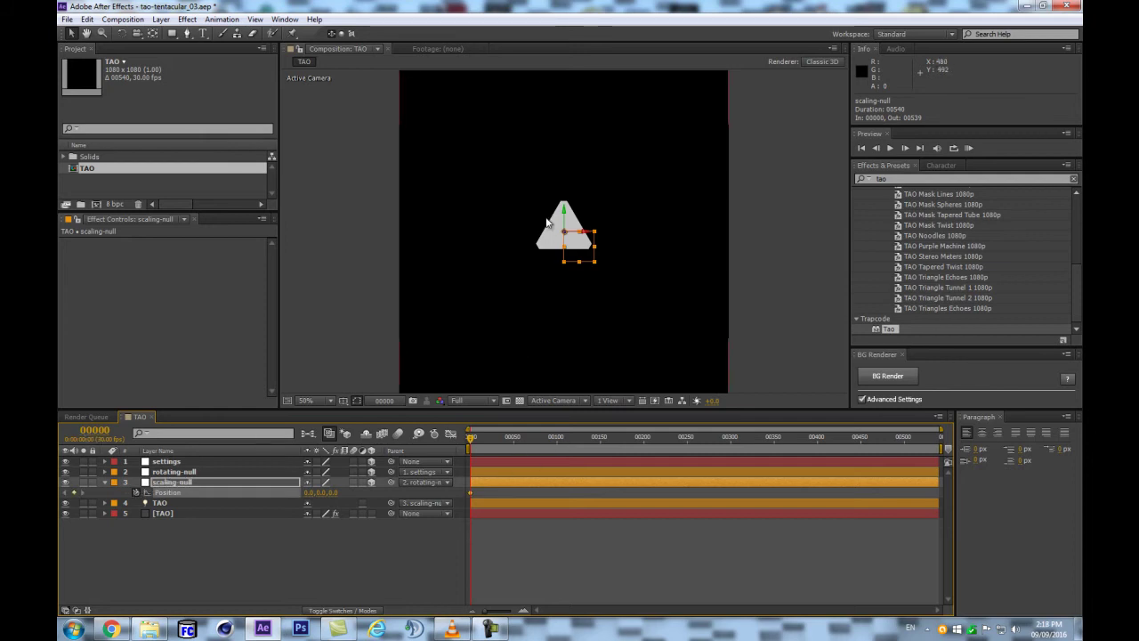
{"action": "left_click", "coordinate": [93, 430]}
{"action": "type", "text": "300"}
{"action": "key", "text": "Return"}
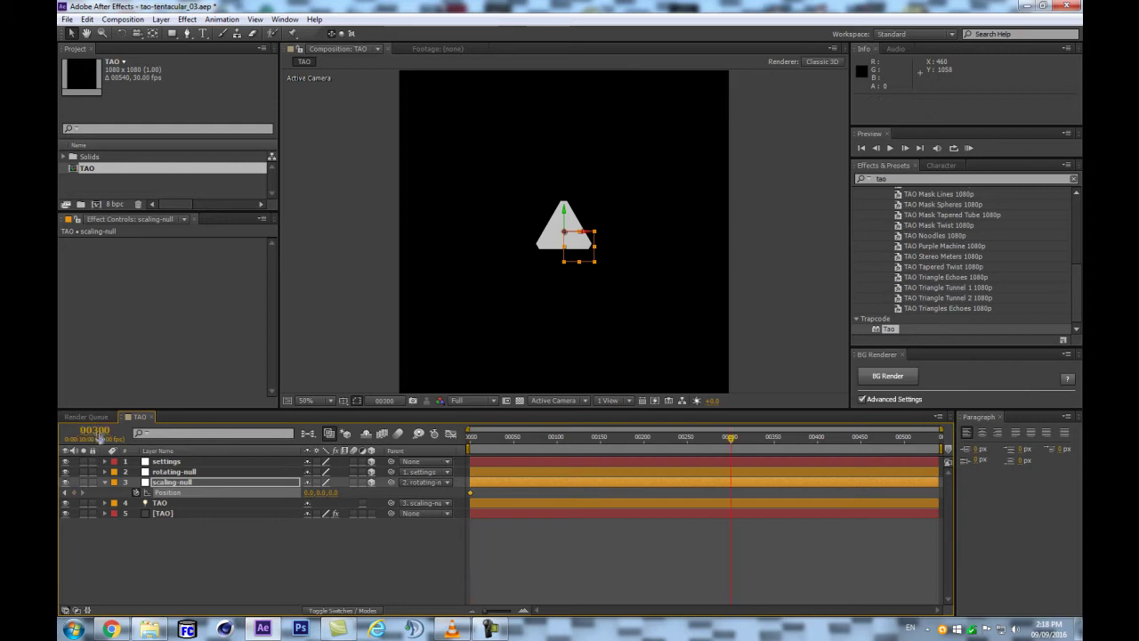
{"action": "left_click", "coordinate": [74, 492]}
{"action": "key", "text": "Home"}
Add a Slider Control effect to the scaling-null layer and rename it pos-Y
{"action": "left_click", "coordinate": [188, 463]}
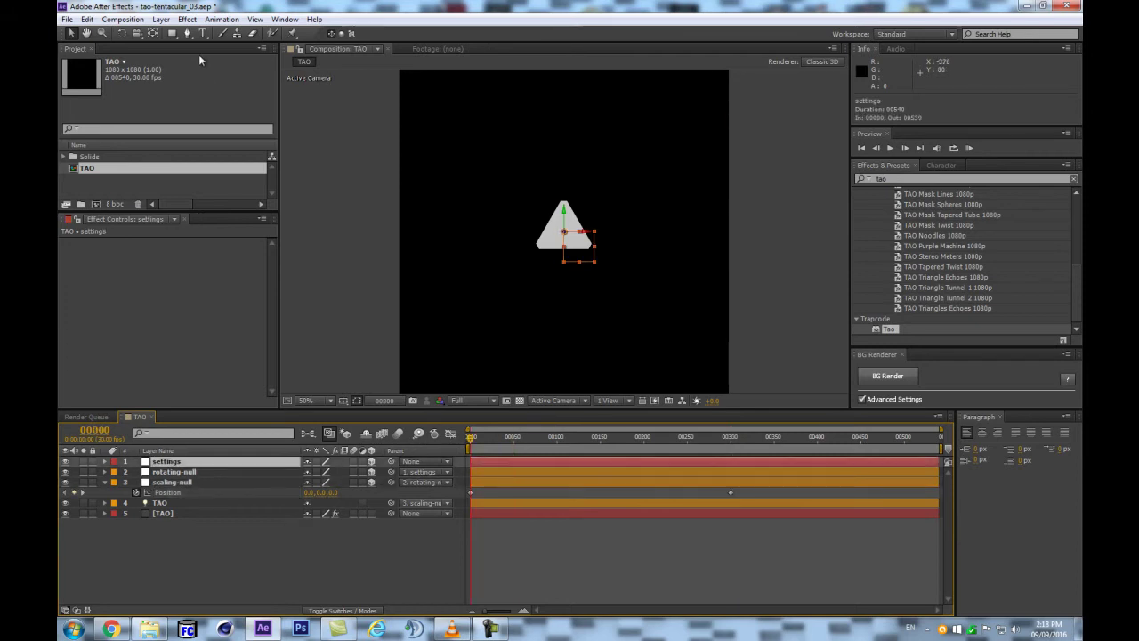
{"action": "left_click", "coordinate": [174, 481]}
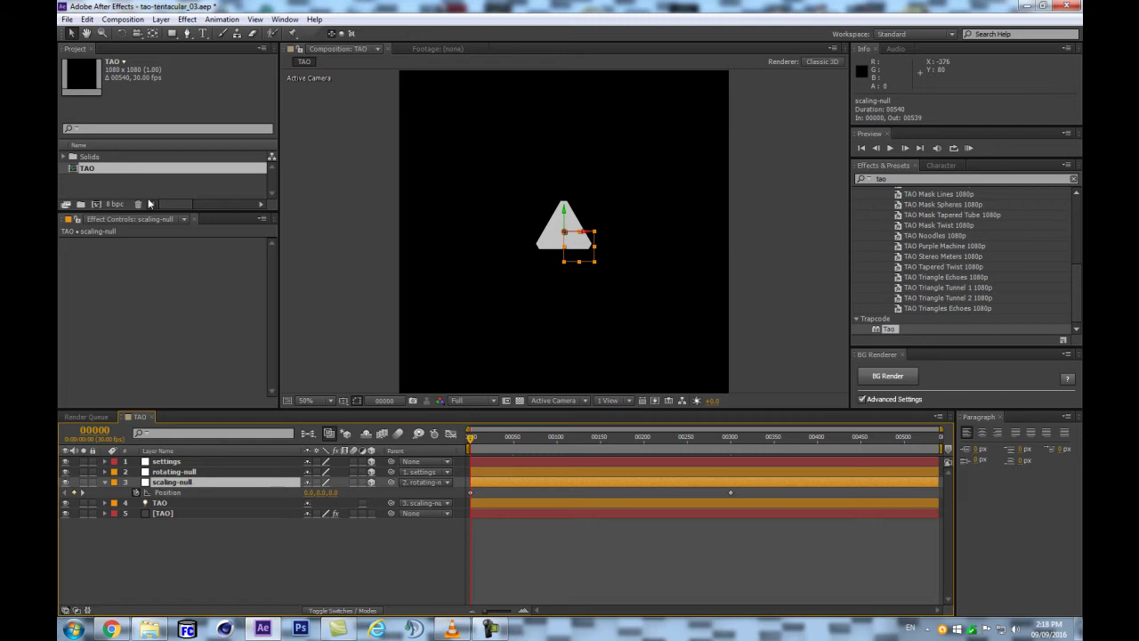
{"action": "left_click", "coordinate": [166, 18]}
{"action": "mouse_move", "coordinate": [264, 177]}
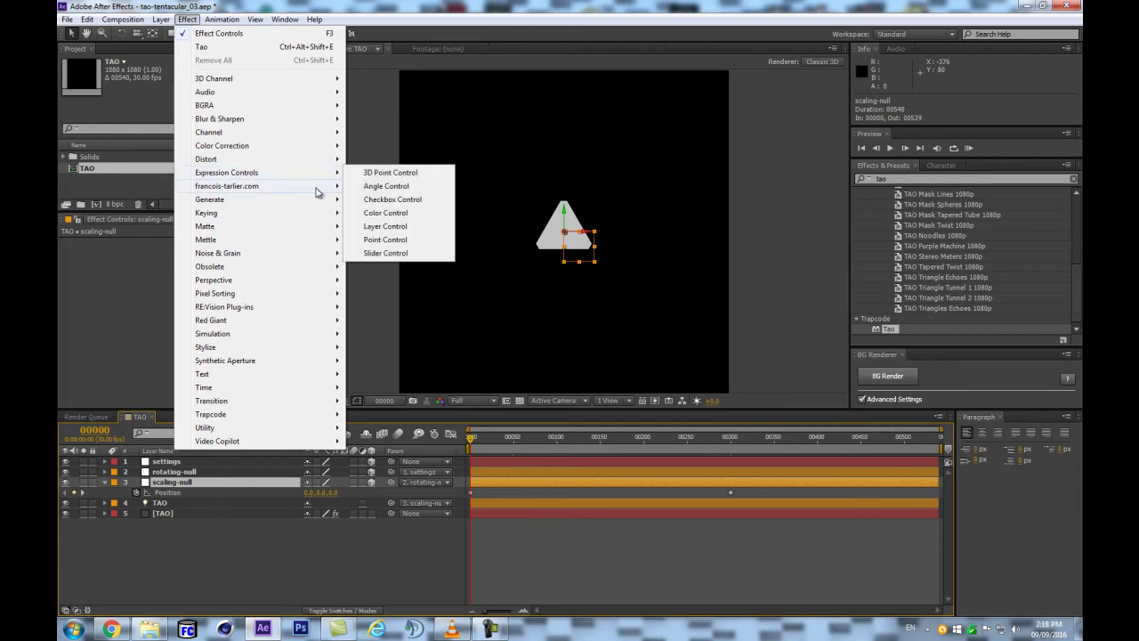
{"action": "left_click", "coordinate": [385, 253]}
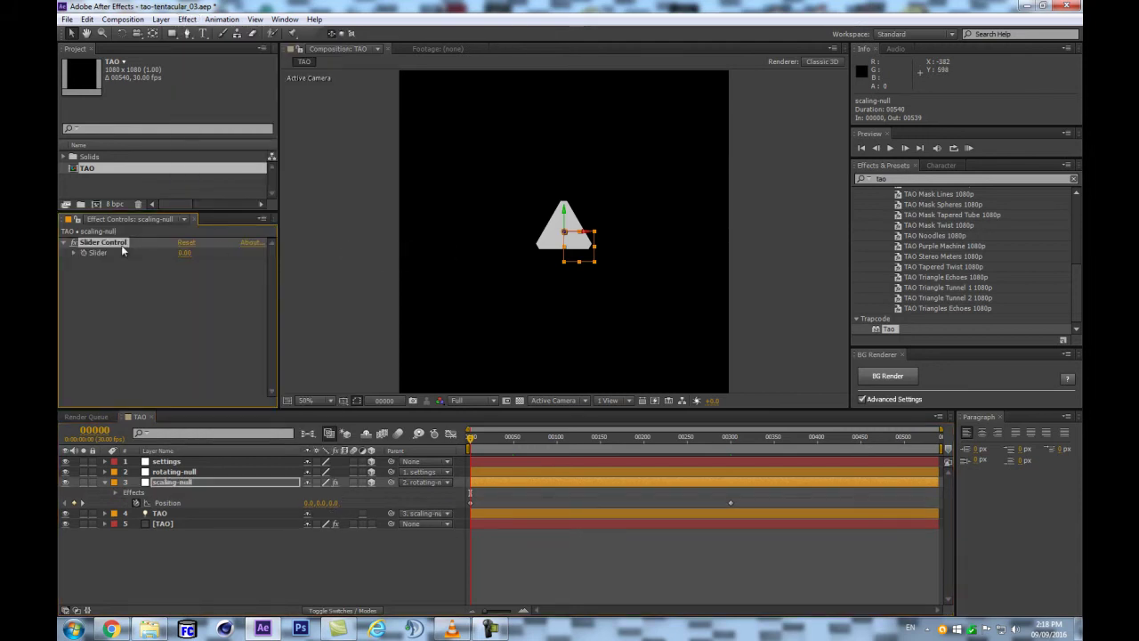
{"action": "key", "text": "Return"}
{"action": "type", "text": "pos-Y"}
{"action": "key", "text": "Return"}
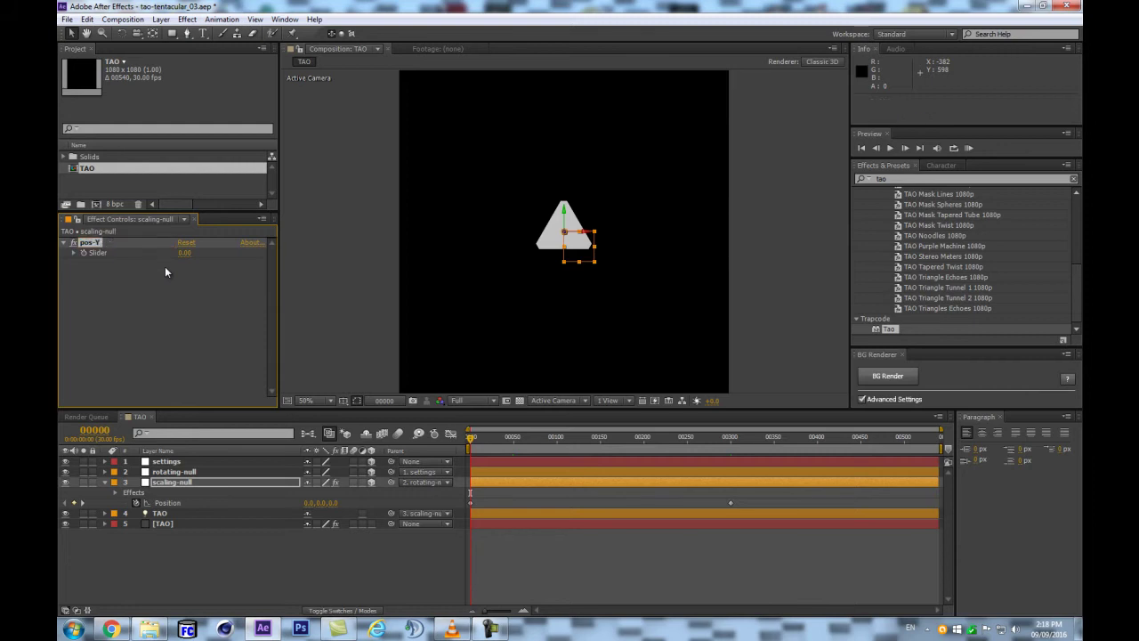
Duplicate the pos-Y slider on scaling-null and rename the copy pos-X
{"action": "key", "text": "ctrl+d"}
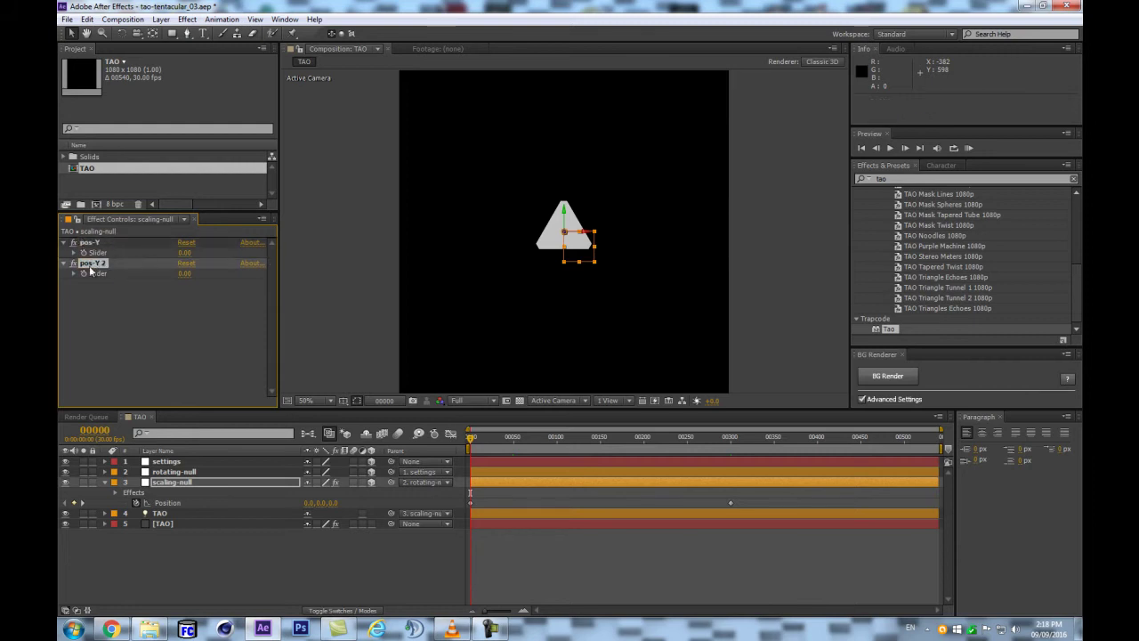
{"action": "key", "text": "Return"}
{"action": "type", "text": "po"}
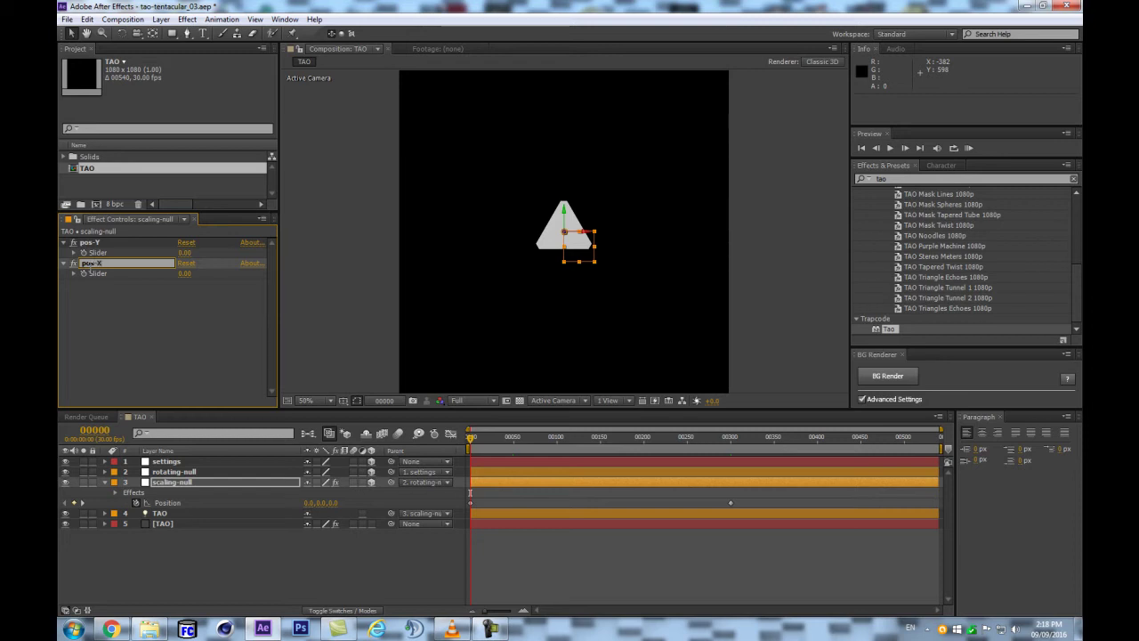
{"action": "type", "text": "s-X"}
{"action": "key", "text": "Return"}
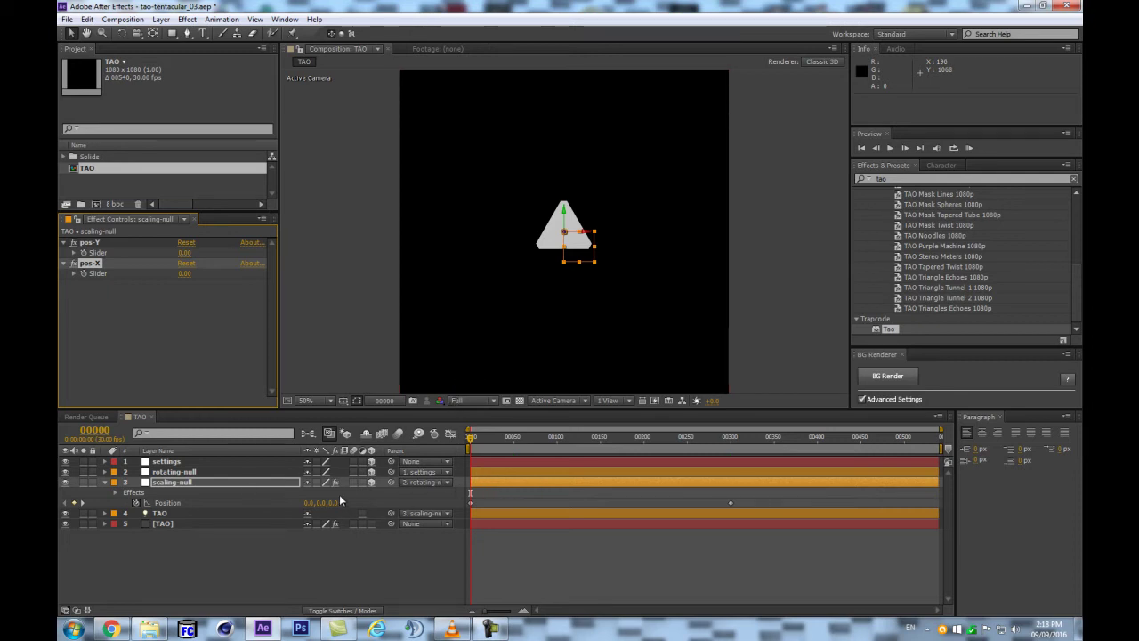
Try shifting scaling-null's Position in X and Y, undo the shift, and remove its Position keyframes
{"action": "left_click_drag", "start_coordinate": [310, 506], "coordinate": [273, 526]}
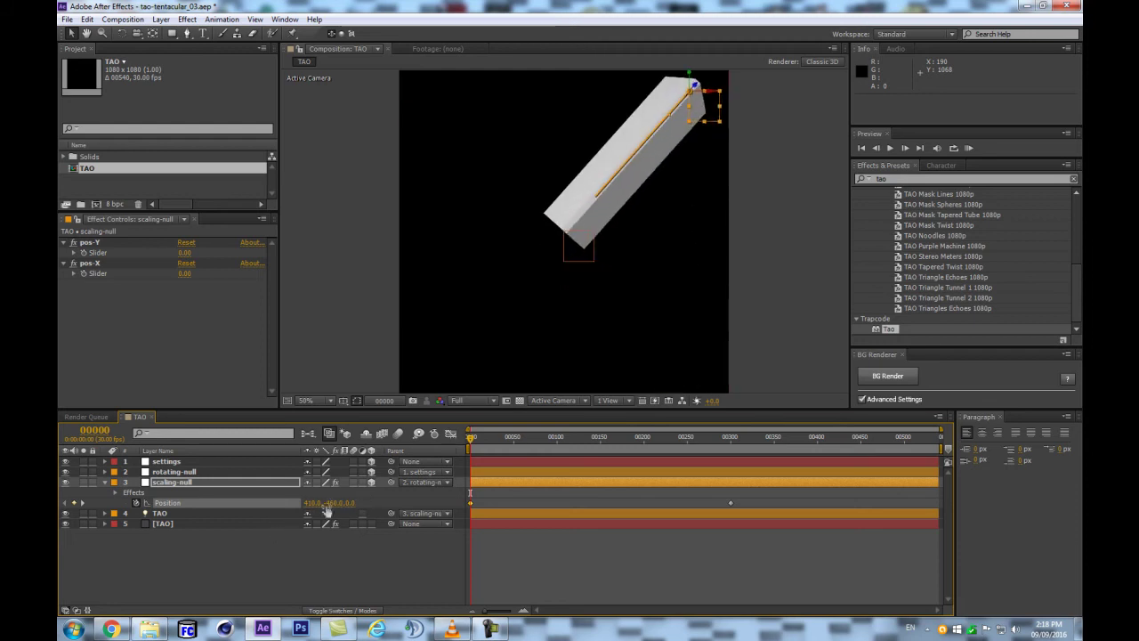
{"action": "key", "text": "ctrl+z"}
{"action": "key", "text": "ctrl+z"}
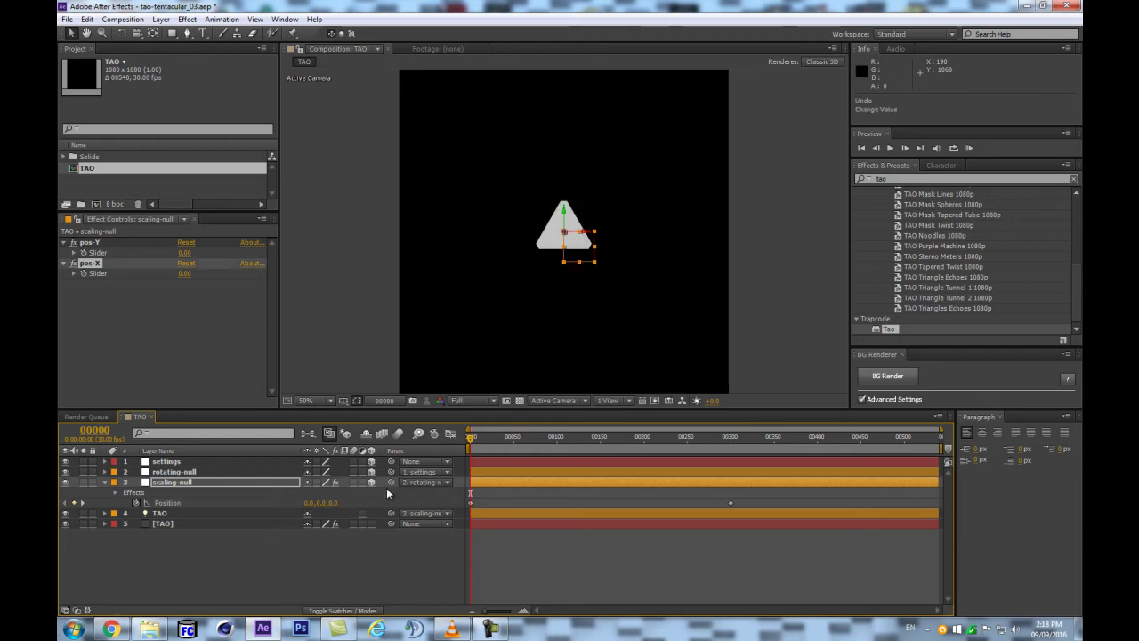
{"action": "left_click", "coordinate": [135, 502]}
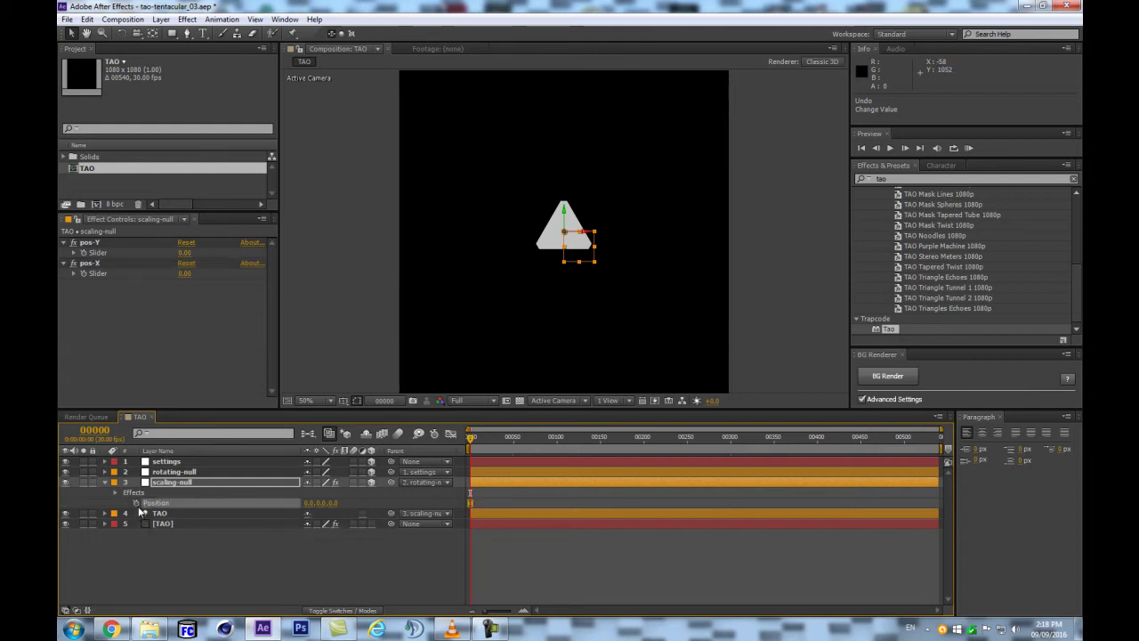
Give scaling-null's Position the expression [transform.position[0],transform.position[1],transform.position[2]]
{"action": "left_click", "coordinate": [136, 503], "text": "alt"}
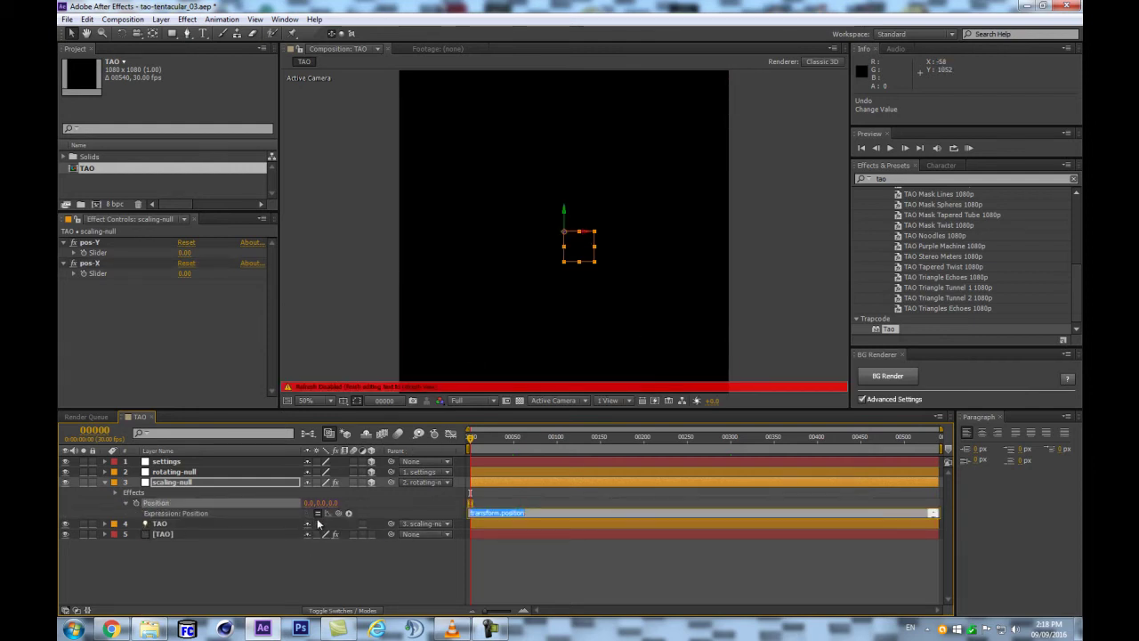
{"action": "key", "text": "BackSpace"}
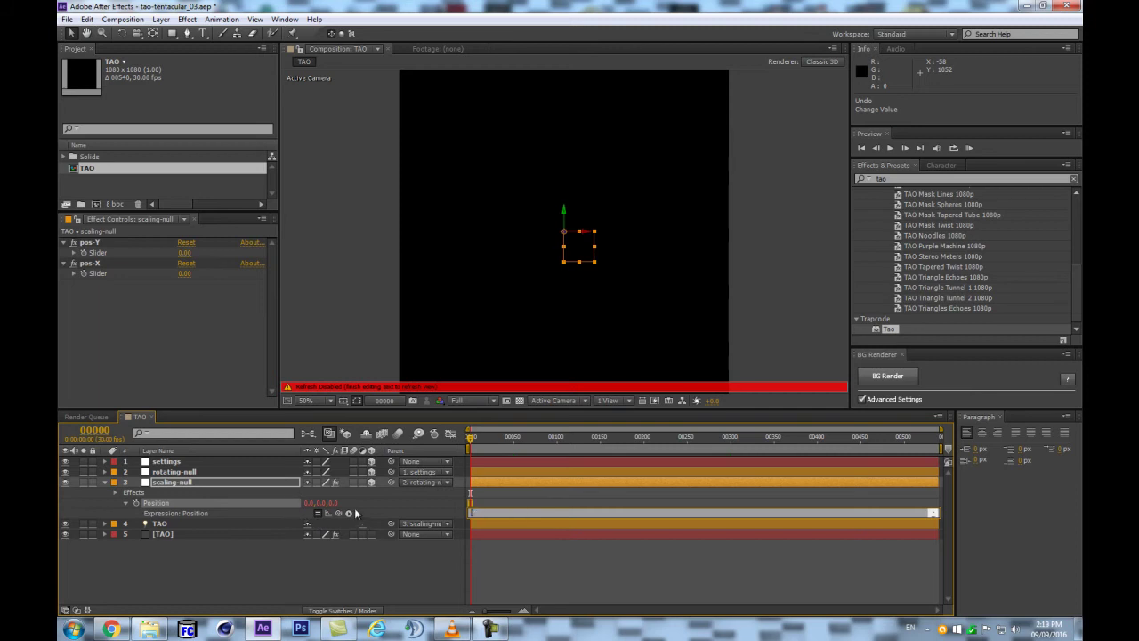
{"action": "mouse_move", "coordinate": [338, 513]}
{"action": "left_mouse_down"}
{"action": "mouse_move", "coordinate": [308, 505]}
{"action": "mouse_move", "coordinate": [333, 503]}
{"action": "left_mouse_up"}
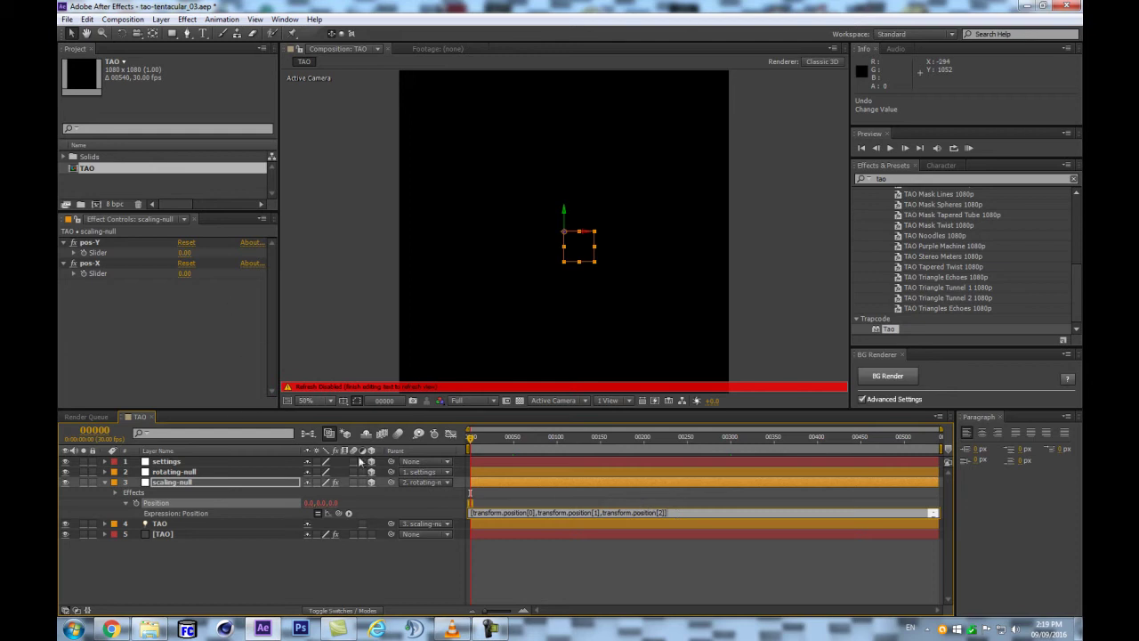
Replace the X term of scaling-null's Position expression with time*1 and scrub through the timeline to check the motion
{"action": "left_click_drag", "start_coordinate": [508, 512], "coordinate": [536, 512]}
{"action": "left_click", "coordinate": [527, 513]}
{"action": "left_click_drag", "start_coordinate": [536, 513], "coordinate": [476, 513]}
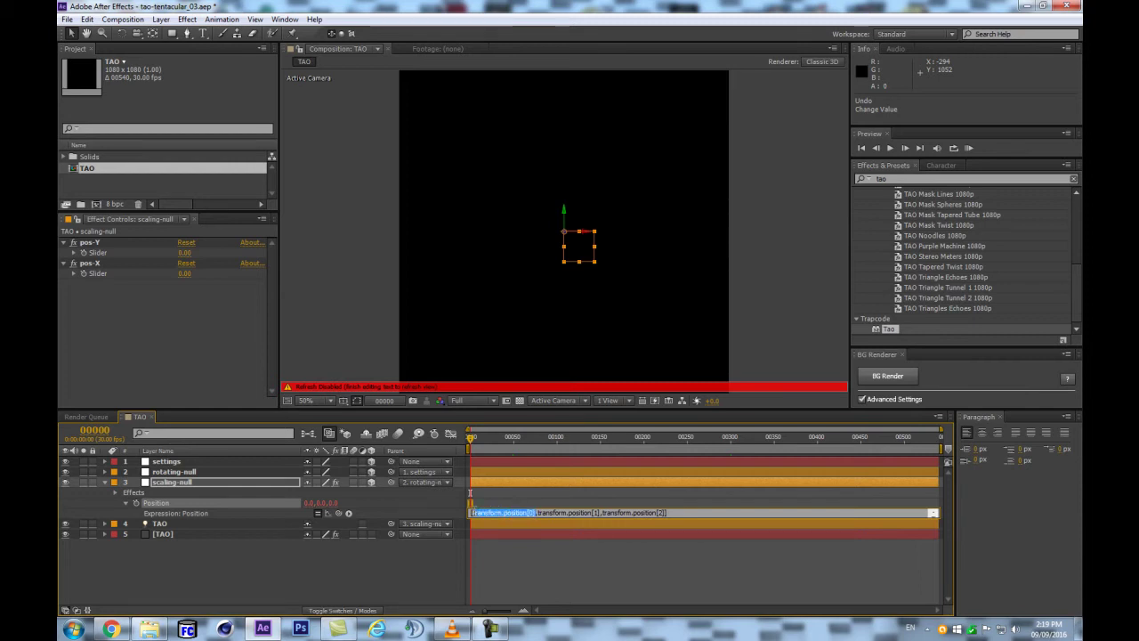
{"action": "type", "text": "tim"}
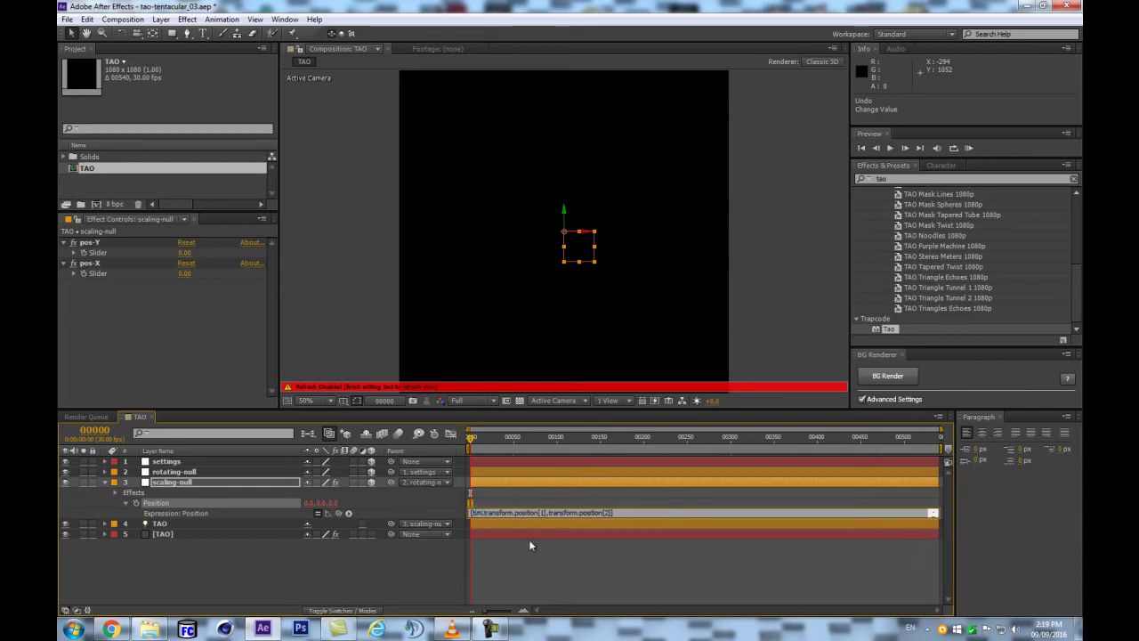
{"action": "type", "text": "e*"}
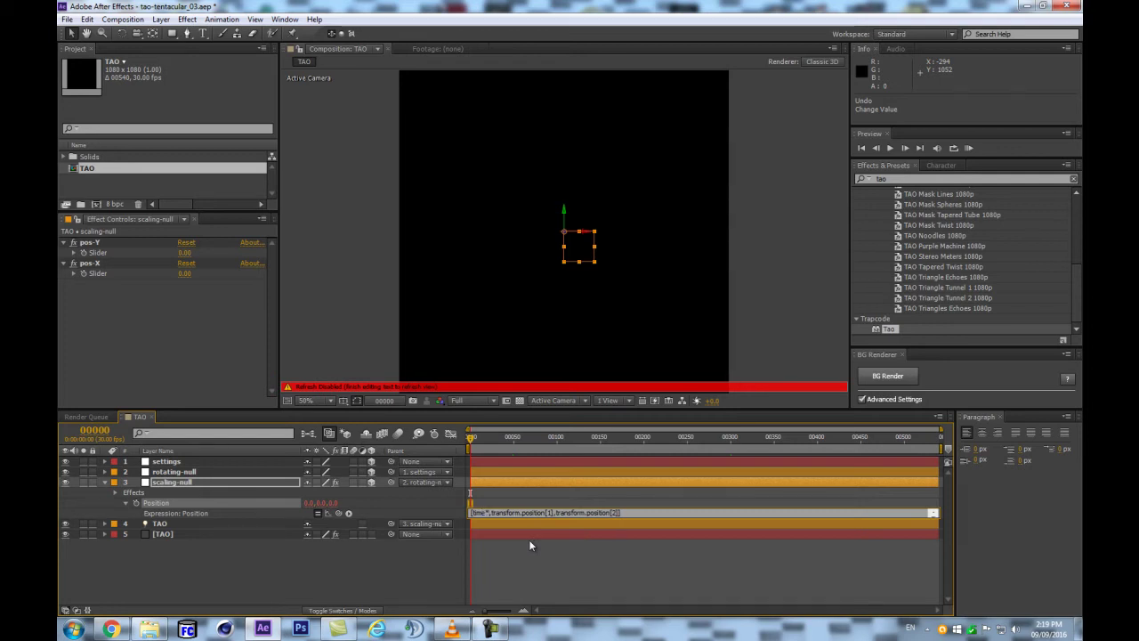
{"action": "type", "text": "1"}
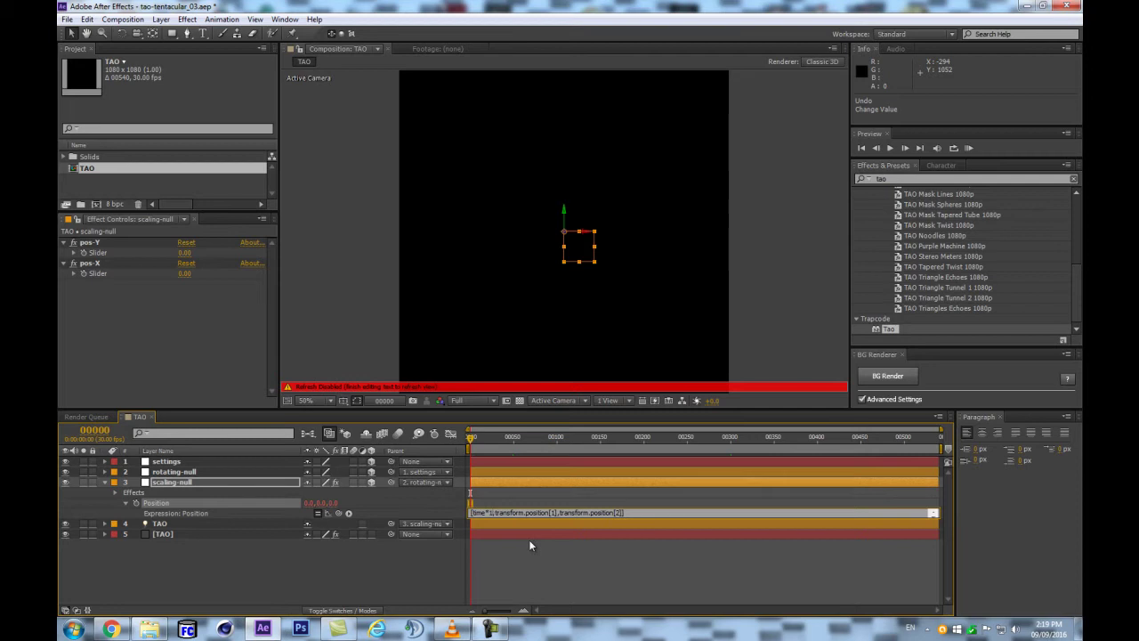
{"action": "left_click", "coordinate": [420, 570]}
{"action": "left_click_drag", "start_coordinate": [474, 437], "coordinate": [372, 455]}
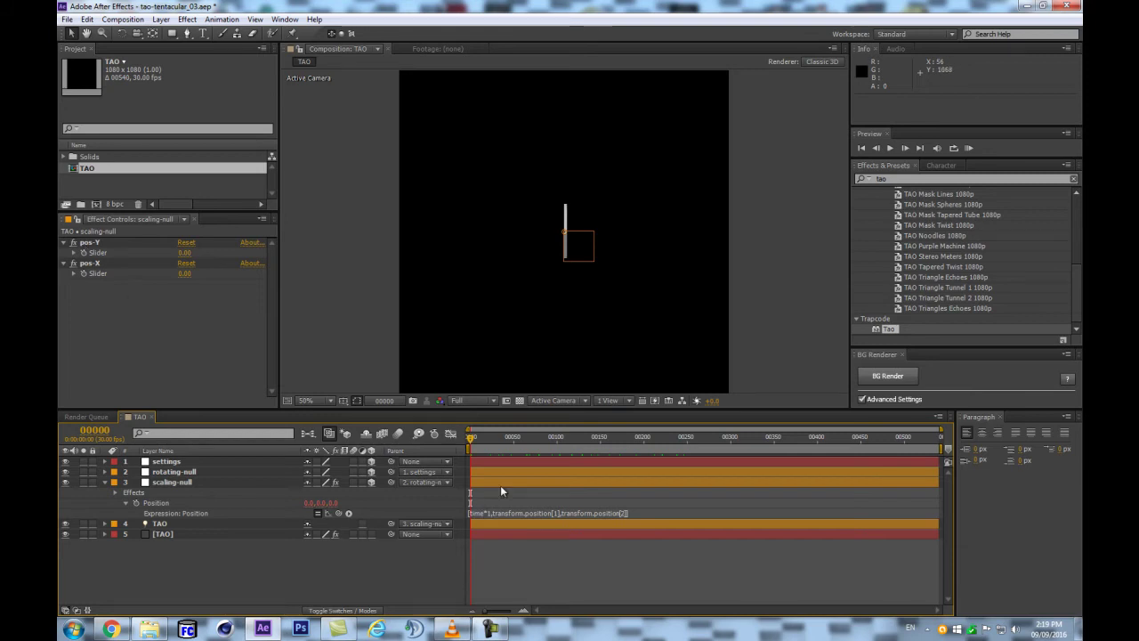
{"action": "left_click_drag", "start_coordinate": [485, 437], "coordinate": [355, 463]}
{"action": "left_click_drag", "start_coordinate": [525, 438], "coordinate": [470, 519]}
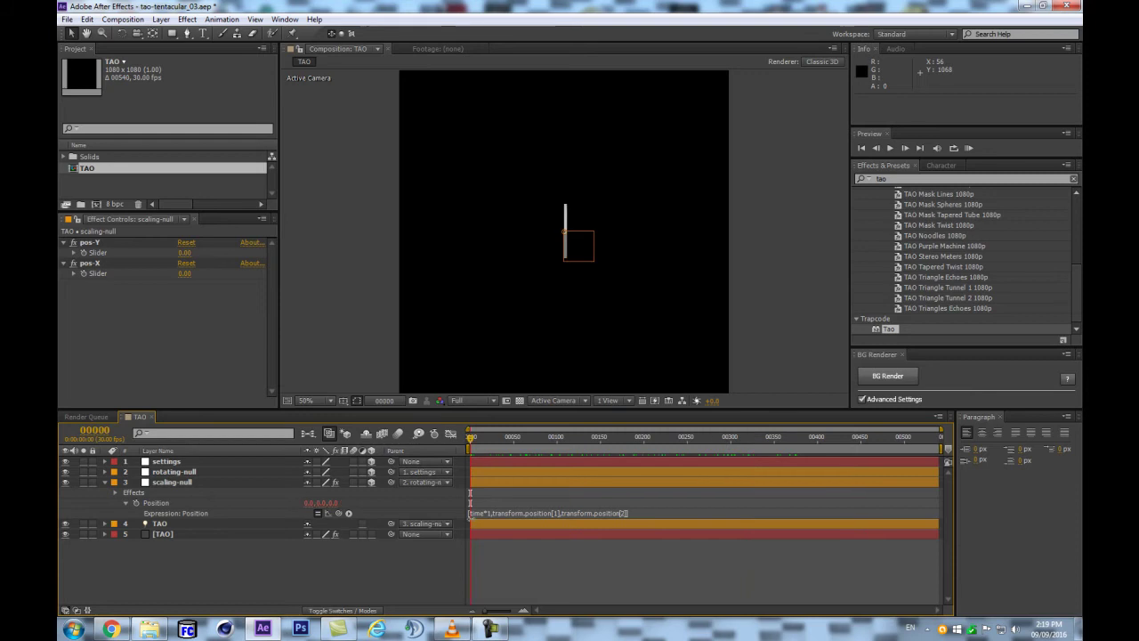
Change the X term of scaling-null's Position expression to (time*1)*effect("pos-X")("Slider") and set the pos-X slider to 44
{"action": "left_click", "coordinate": [472, 512]}
{"action": "left_click", "coordinate": [499, 513]}
{"action": "type", "text": ")"}
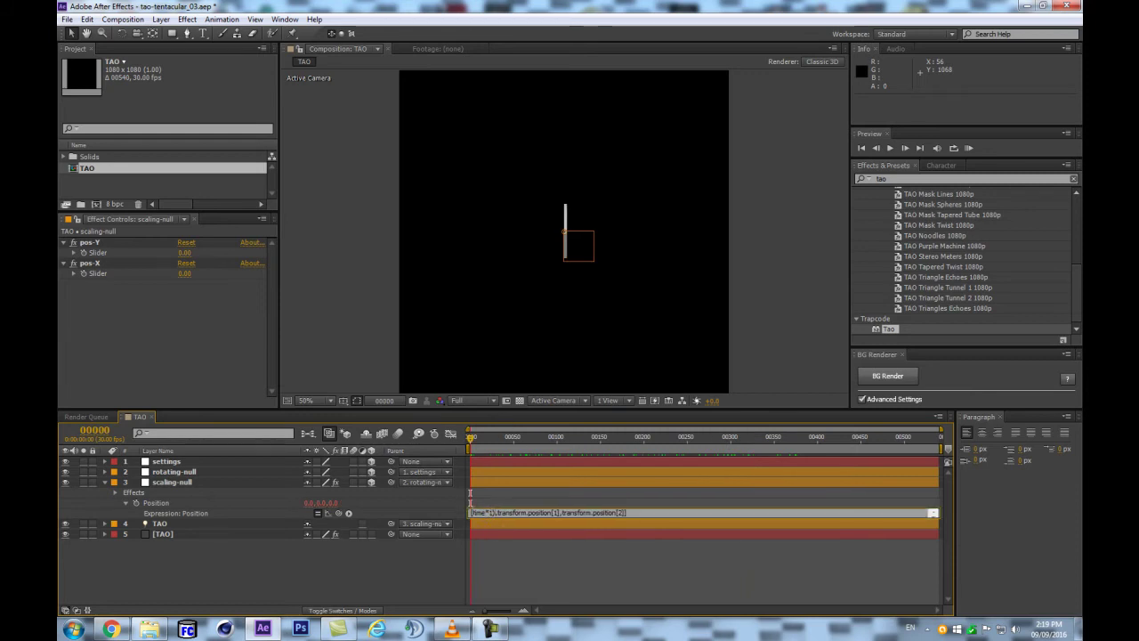
{"action": "type", "text": "("}
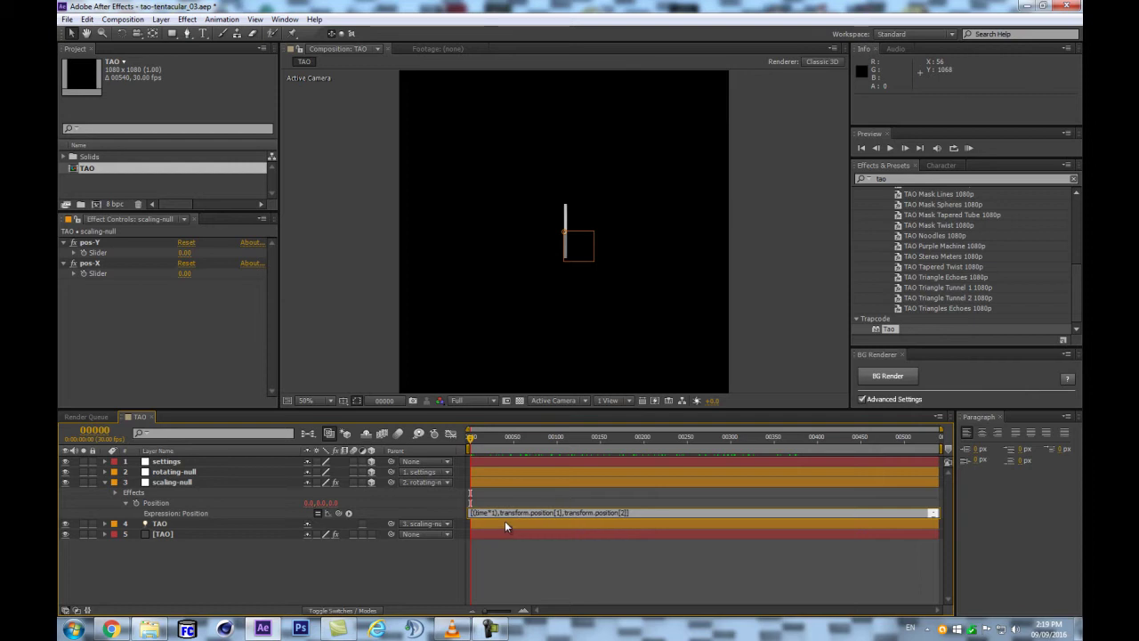
{"action": "type", "text": "*"}
{"action": "left_click_drag", "start_coordinate": [338, 514], "coordinate": [97, 271]}
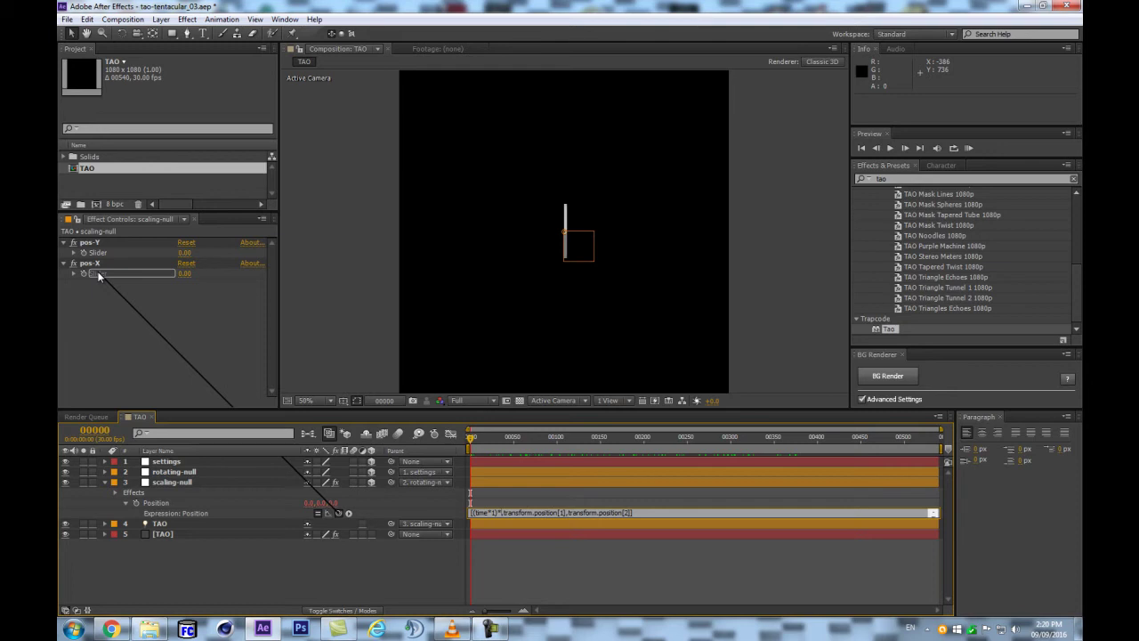
{"action": "left_click_drag", "start_coordinate": [97, 270], "coordinate": [106, 272]}
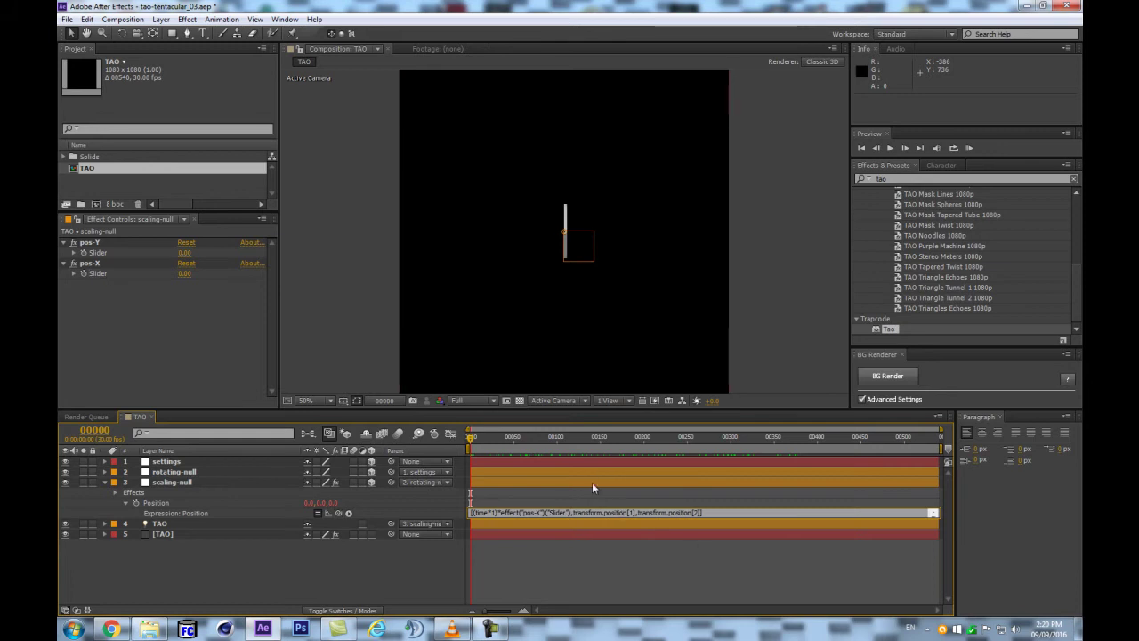
{"action": "left_click", "coordinate": [365, 576]}
{"action": "left_click_drag", "start_coordinate": [183, 276], "coordinate": [212, 271]}
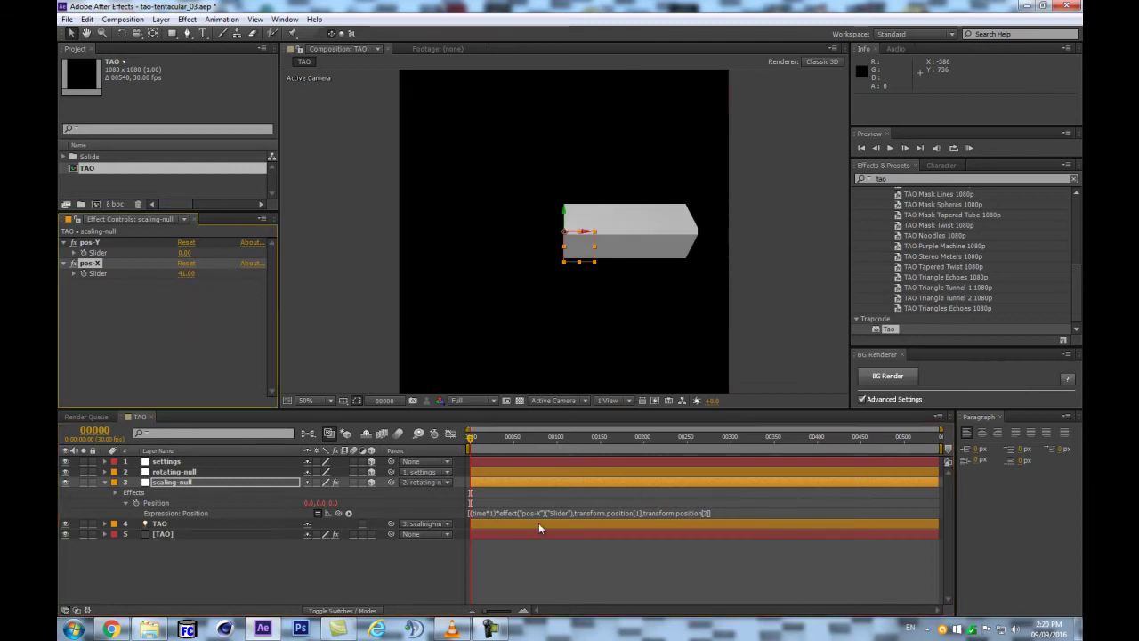
{"action": "mouse_move", "coordinate": [187, 273]}
{"action": "left_mouse_down"}
{"action": "mouse_move", "coordinate": [285, 273]}
{"action": "mouse_move", "coordinate": [205, 273]}
{"action": "left_mouse_up"}
Replace the Y term of scaling-null's Position expression with a direct link to the pos-Y slider
{"action": "left_click", "coordinate": [625, 515]}
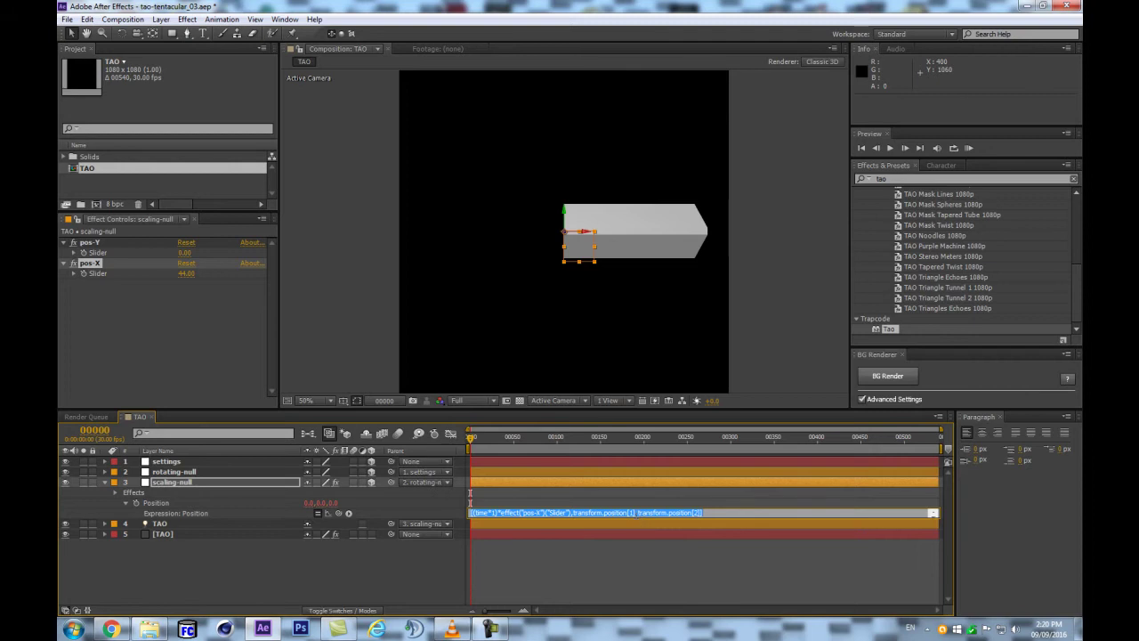
{"action": "left_click_drag", "start_coordinate": [637, 514], "coordinate": [574, 514]}
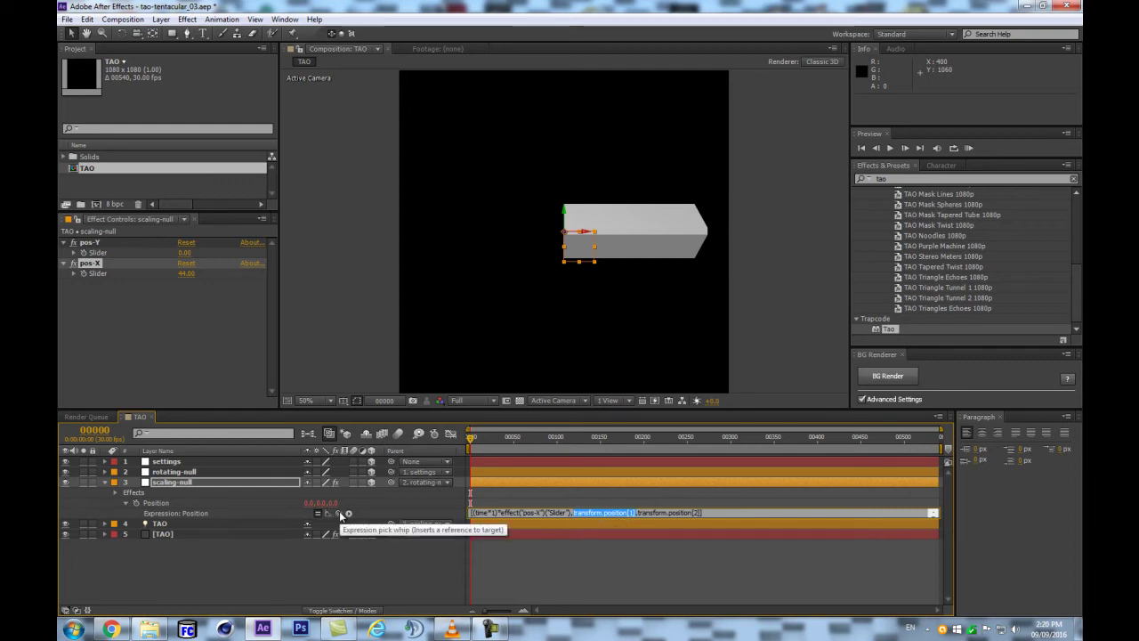
{"action": "left_click_drag", "start_coordinate": [341, 515], "coordinate": [105, 254]}
{"action": "left_click", "coordinate": [609, 305]}
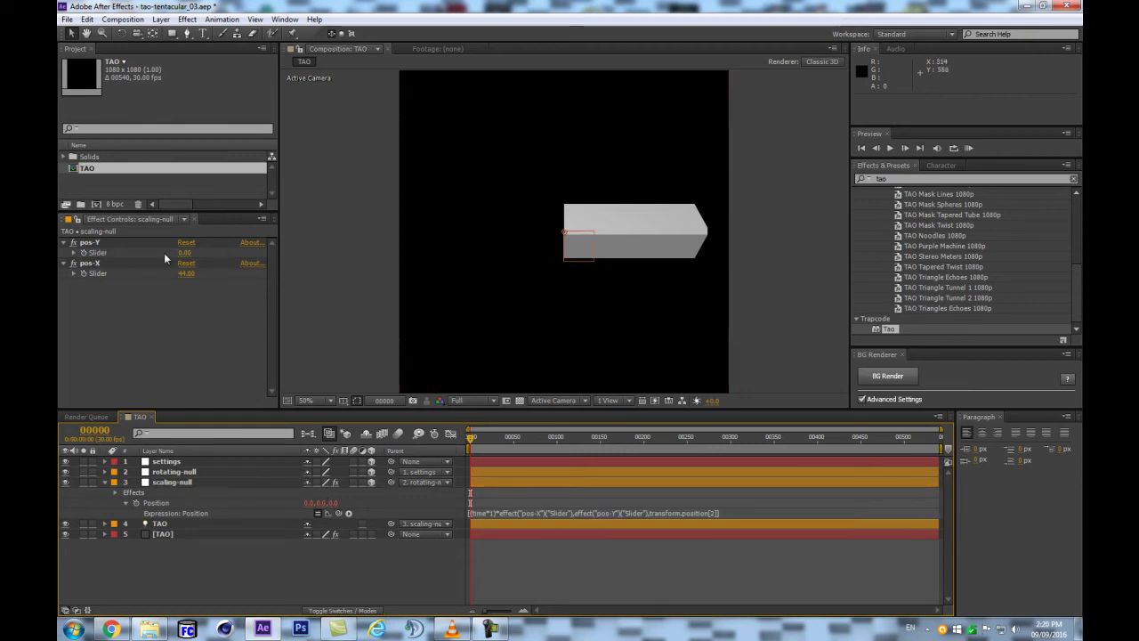
Try the pos-Y slider at -189 and undo the change
{"action": "left_click_drag", "start_coordinate": [183, 259], "coordinate": [213, 248]}
{"action": "left_click_drag", "start_coordinate": [97, 264], "coordinate": [78, 264]}
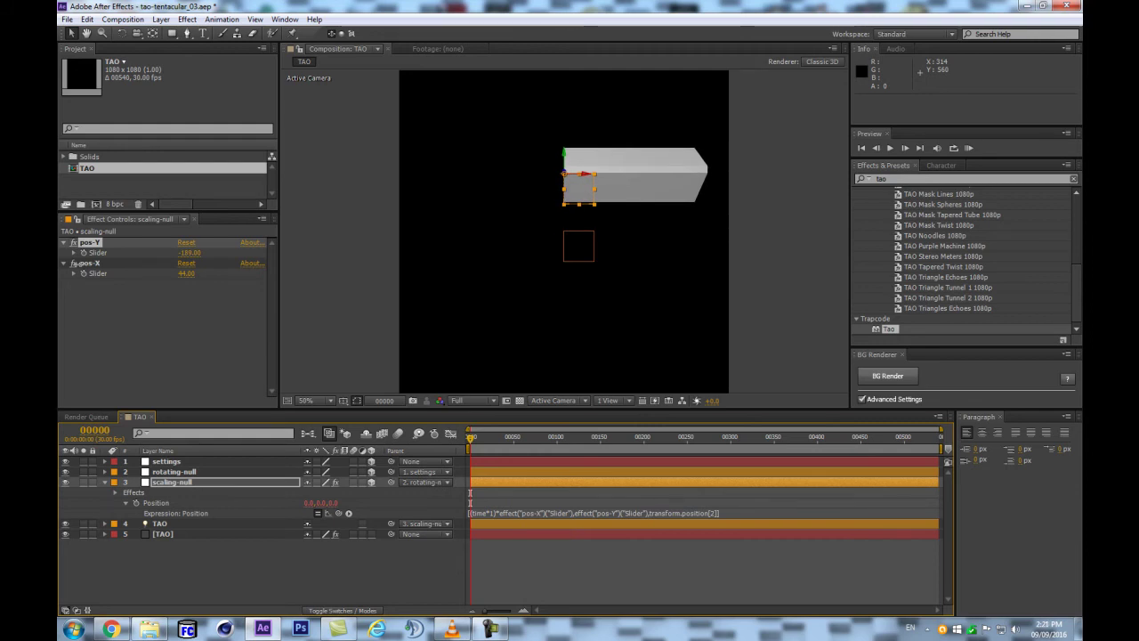
{"action": "key", "text": "ctrl+z"}
Change the Y term of scaling-null's Position expression to (time*1)*effect("pos-Y")("Slider")
{"action": "left_click", "coordinate": [628, 531]}
{"action": "left_click", "coordinate": [535, 512]}
{"action": "left_click_drag", "start_coordinate": [572, 513], "coordinate": [643, 510]}
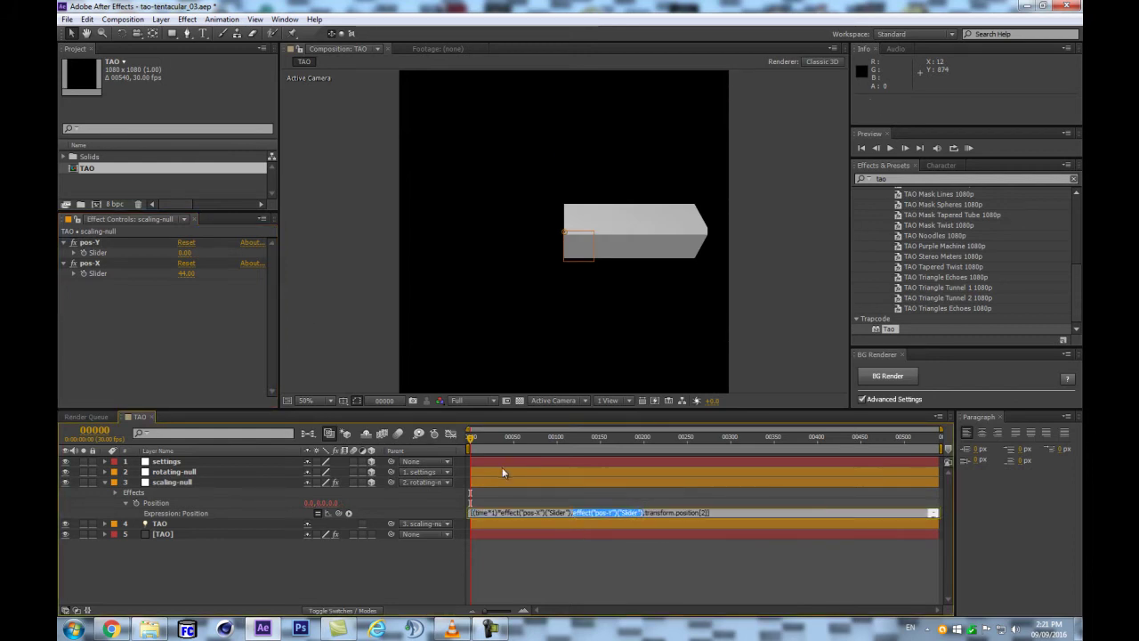
{"action": "key", "text": "BackSpace"}
{"action": "type", "text": "time*1"}
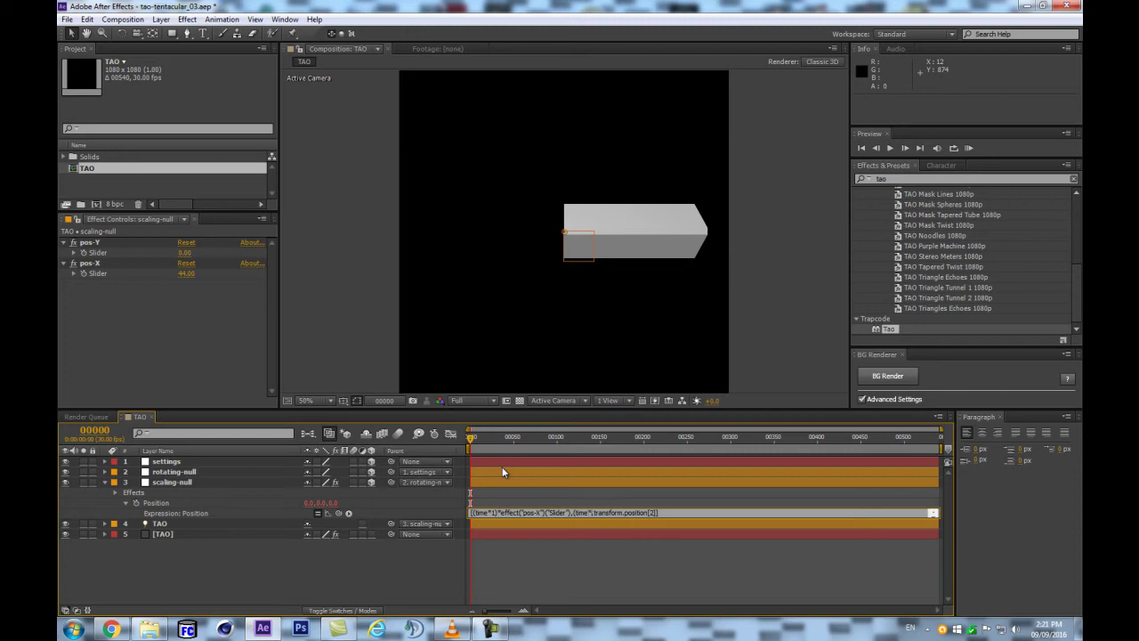
{"action": "type", "text": ")*"}
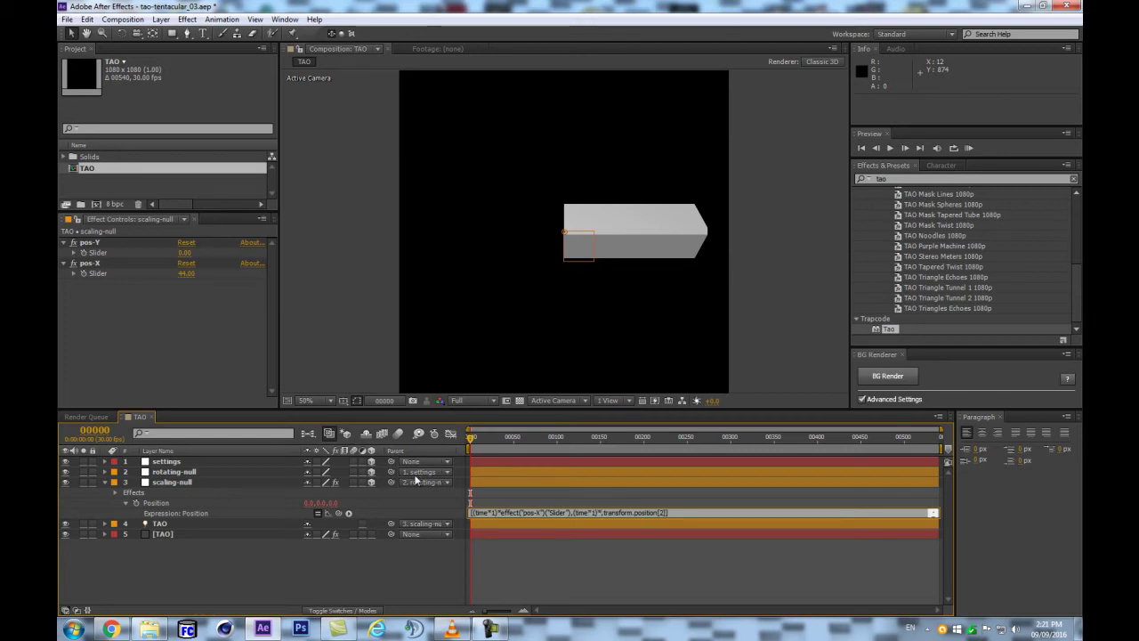
{"action": "left_click", "coordinate": [338, 513]}
{"action": "left_click_drag", "start_coordinate": [339, 513], "coordinate": [103, 250]}
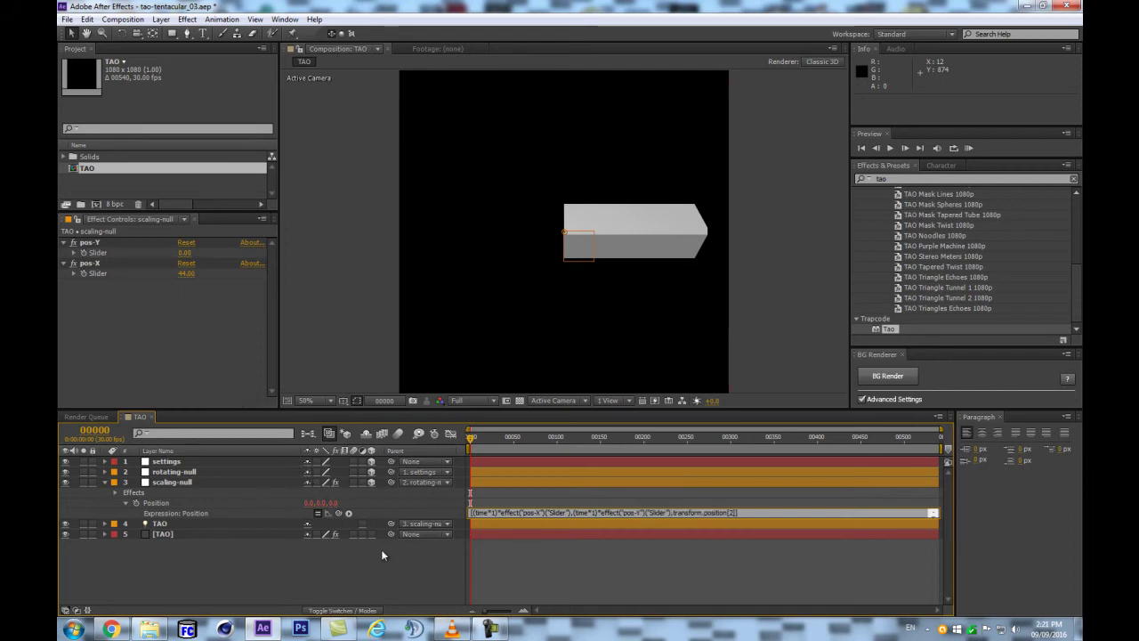
{"action": "left_click", "coordinate": [312, 568]}
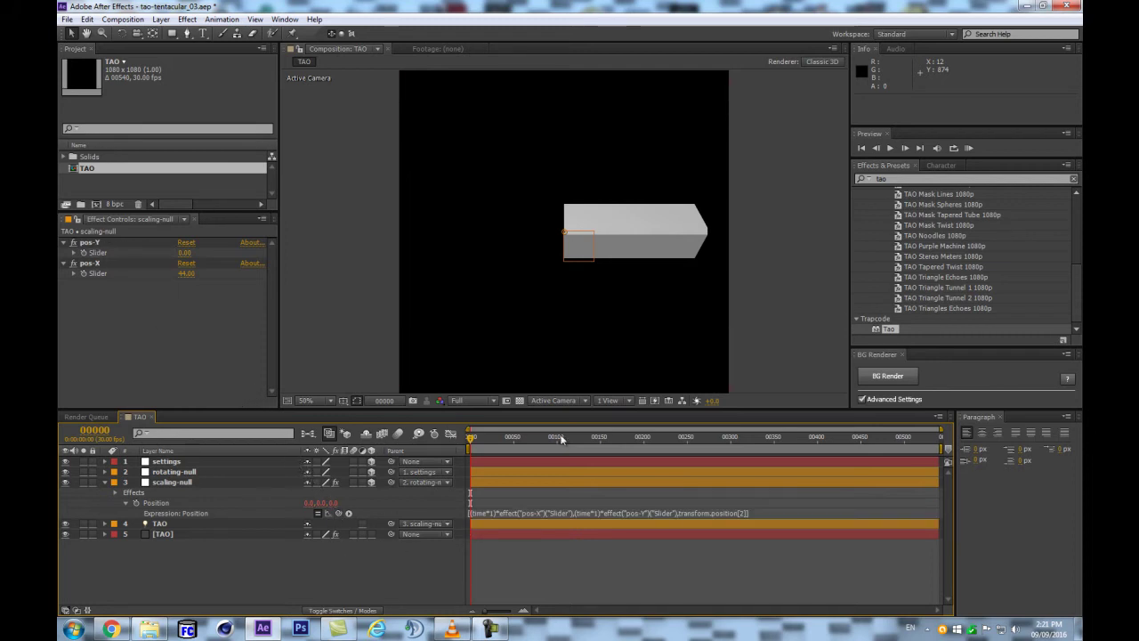
Set scaling-null's pos-Y slider to -48 and its pos-X slider to 31
{"action": "left_click", "coordinate": [186, 252]}
{"action": "left_click_drag", "start_coordinate": [189, 252], "coordinate": [164, 254]}
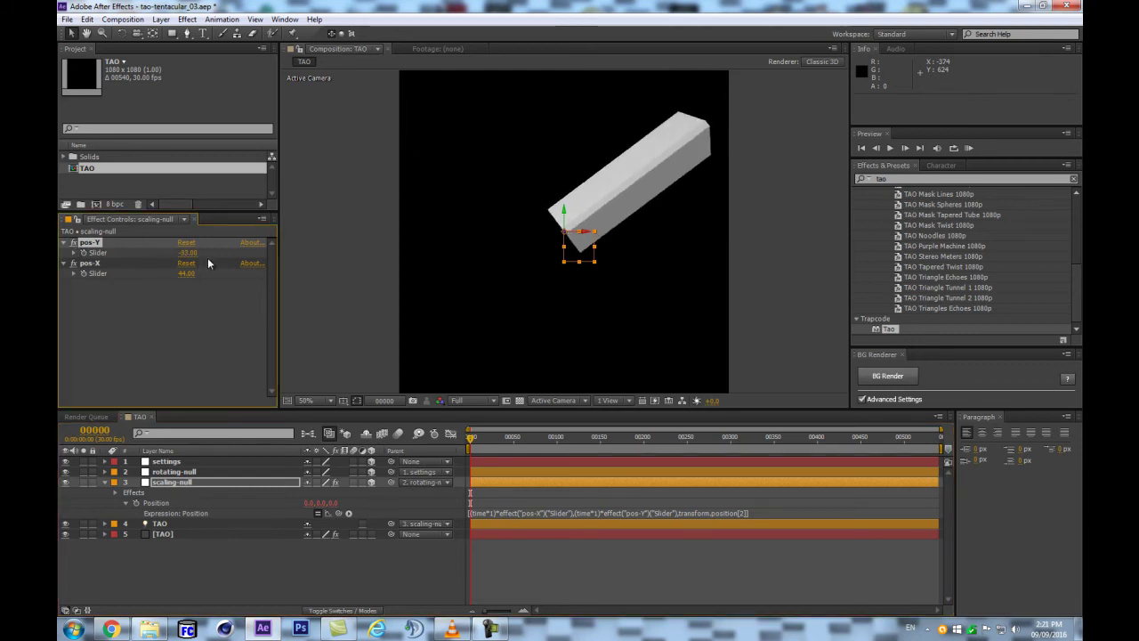
{"action": "mouse_move", "coordinate": [188, 273]}
{"action": "left_mouse_down"}
{"action": "mouse_move", "coordinate": [220, 273]}
{"action": "mouse_move", "coordinate": [177, 282]}
{"action": "mouse_move", "coordinate": [210, 253]}
{"action": "mouse_move", "coordinate": [174, 259]}
{"action": "mouse_move", "coordinate": [183, 263]}
{"action": "left_mouse_up"}
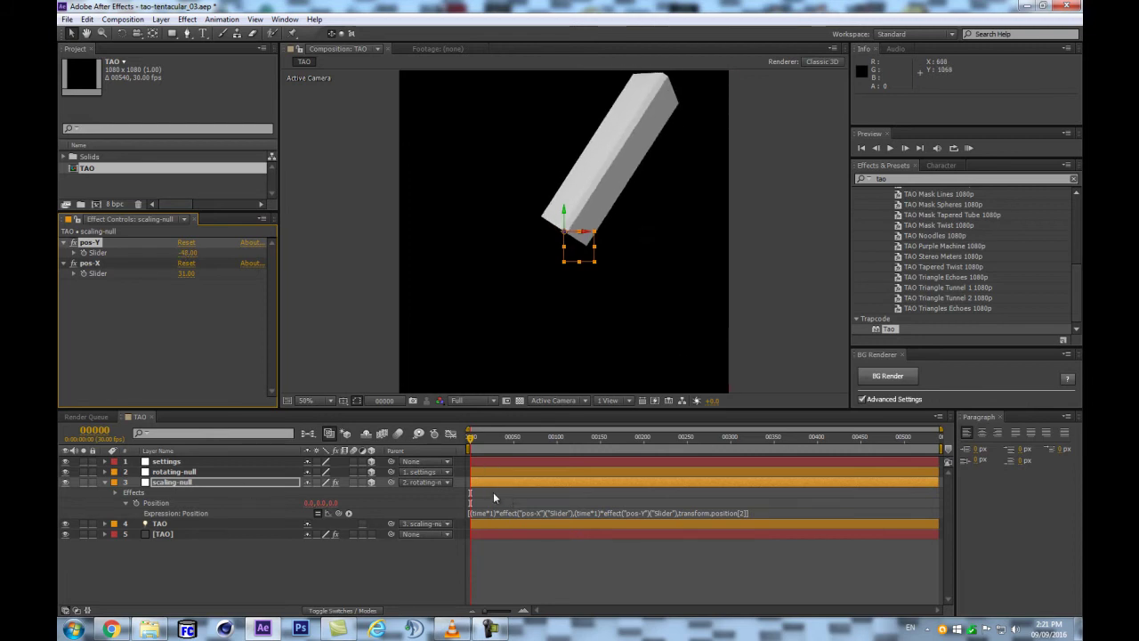
Simplify the X term of scaling-null's Position expression to (time*effect("pos-X")("Slider"))
{"action": "left_click", "coordinate": [507, 514]}
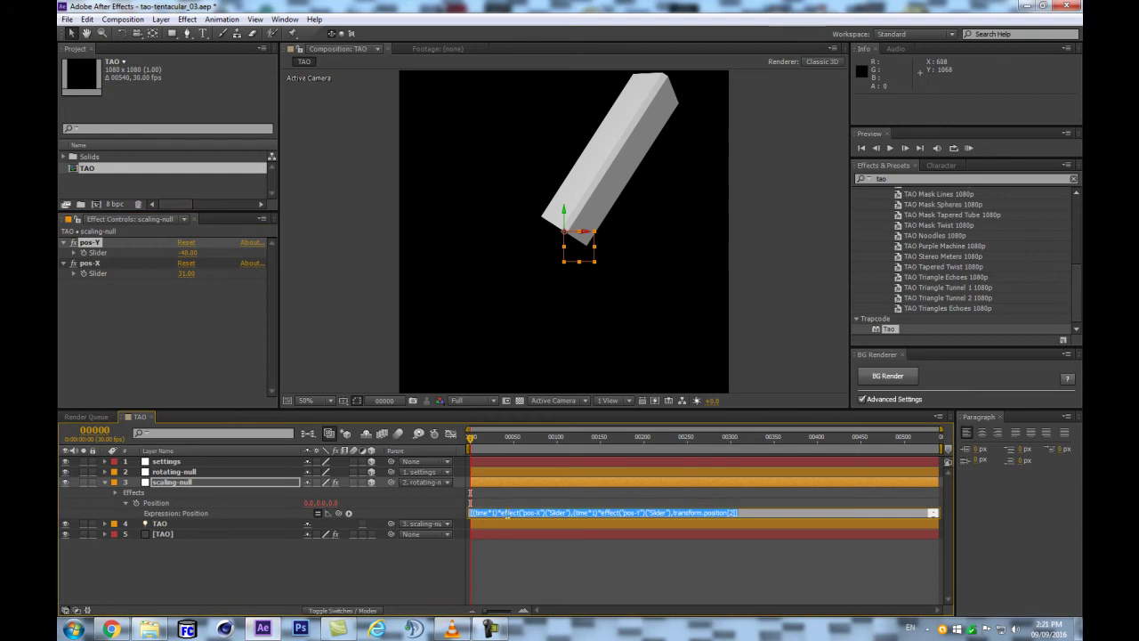
{"action": "key", "text": "KP_Enter"}
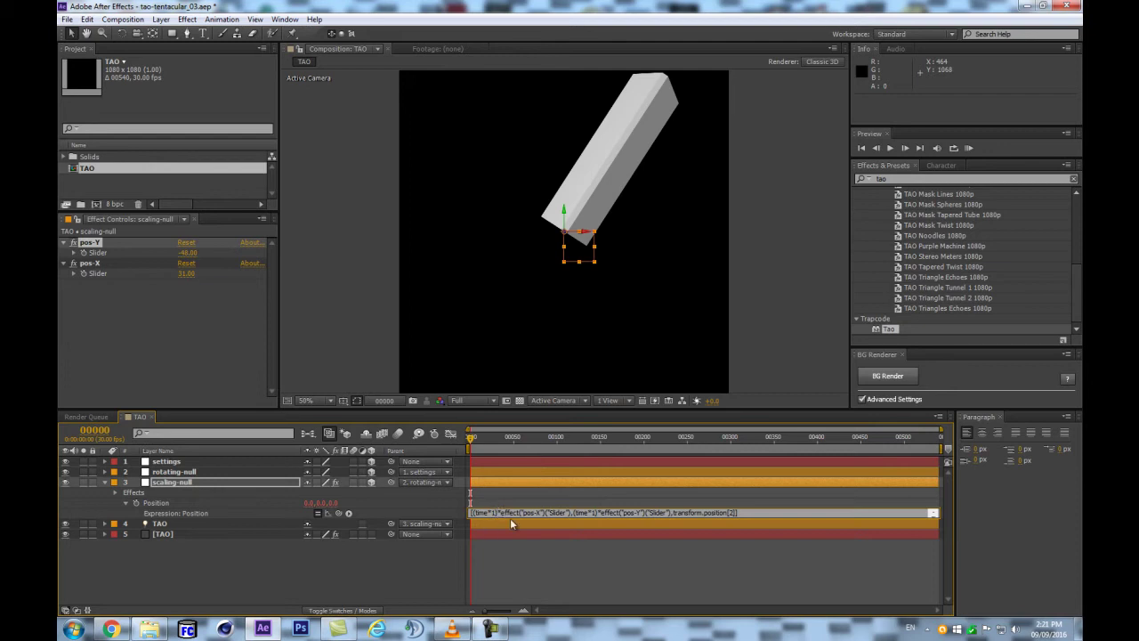
{"action": "left_click_drag", "start_coordinate": [499, 513], "coordinate": [567, 512]}
{"action": "key", "text": "BackSpace"}
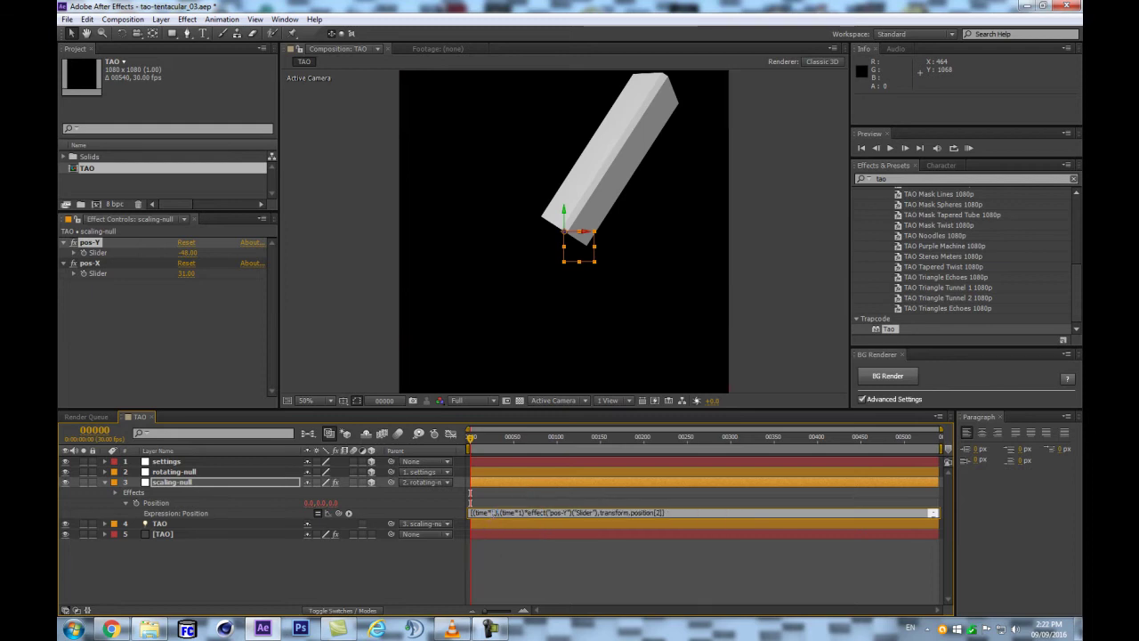
{"action": "type", "text": "effect(\"pos-X\")(\"Slider\")"}
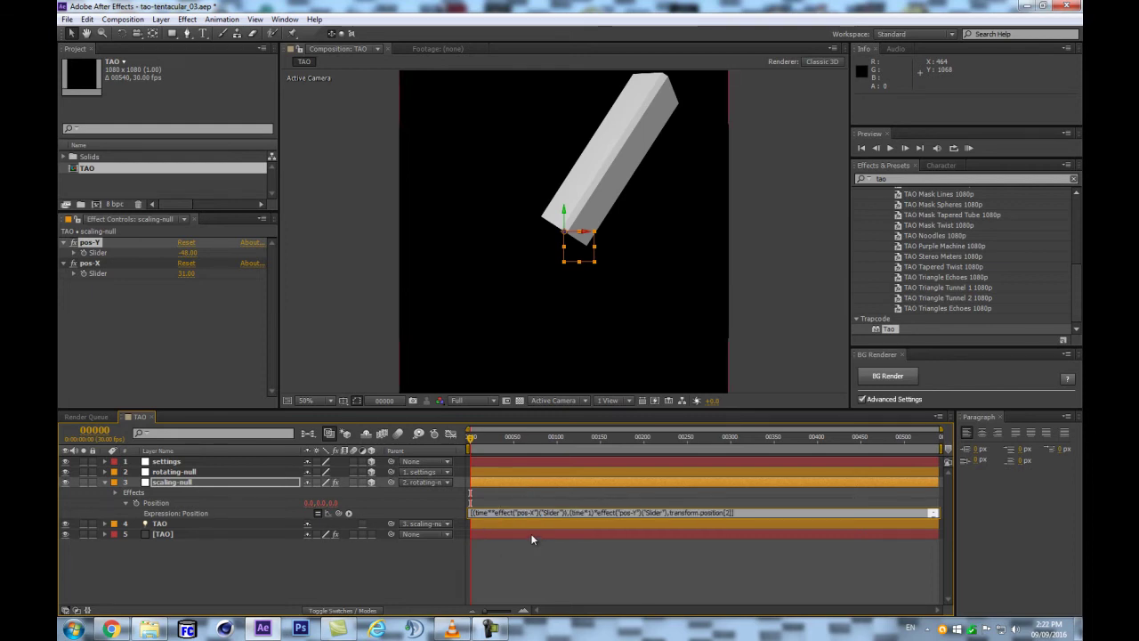
{"action": "left_click", "coordinate": [418, 557]}
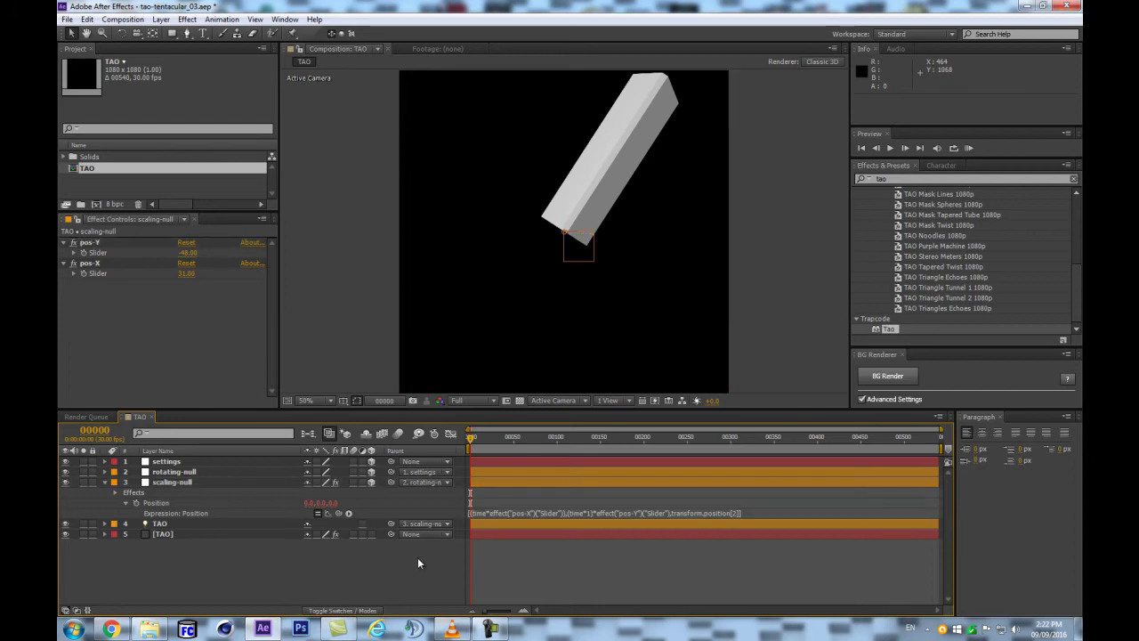
Simplify the Y term of scaling-null's Position expression to (time*effect("pos-Y")("Slider")) and test the pos-Y slider
{"action": "left_click", "coordinate": [628, 513]}
{"action": "left_click", "coordinate": [628, 514]}
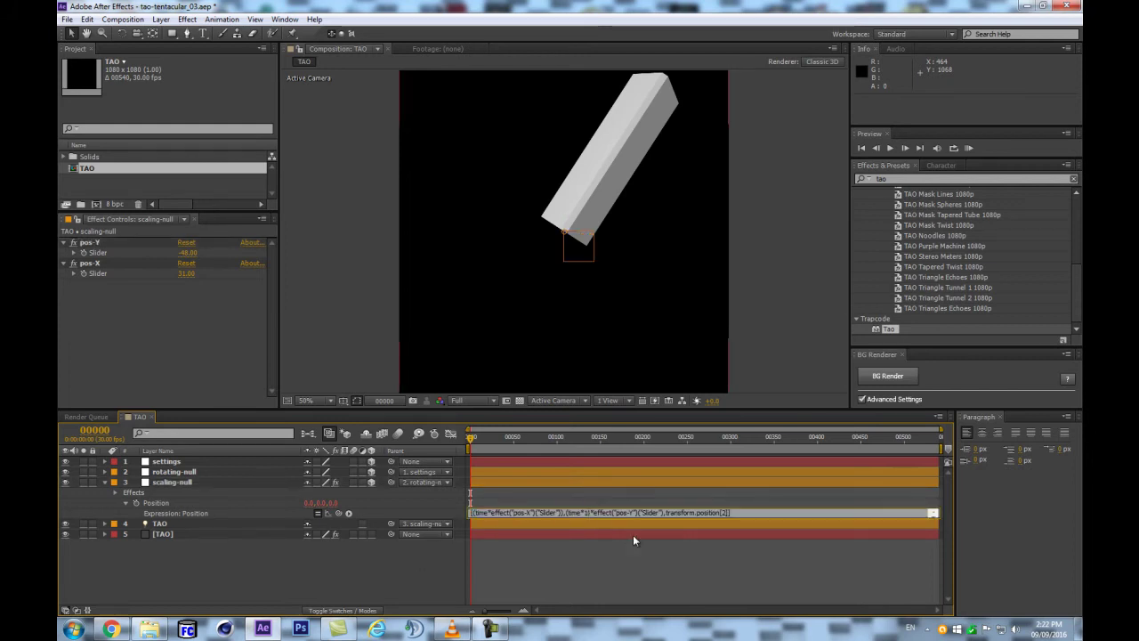
{"action": "left_click_drag", "start_coordinate": [594, 513], "coordinate": [663, 513]}
{"action": "key", "text": "ctrl+c"}
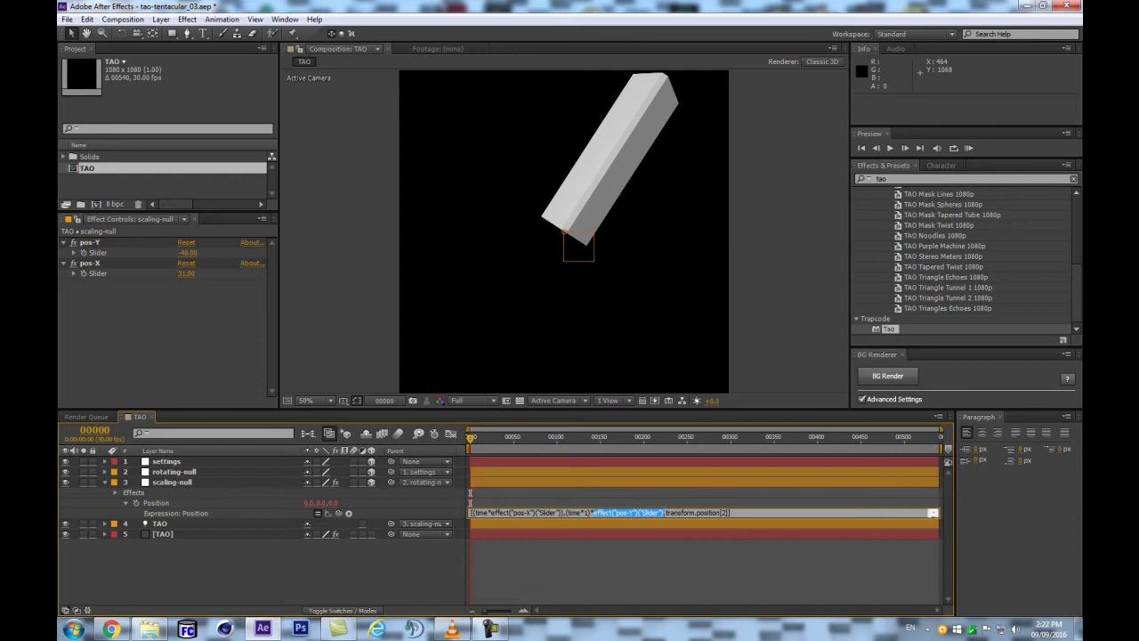
{"action": "left_click", "coordinate": [664, 514]}
{"action": "key", "text": "shift+Left"}
{"action": "key", "text": "shift+Left"}
{"action": "key", "text": "shift+Left"}
{"action": "key", "text": "shift+Left"}
{"action": "key", "text": "shift+Left"}
{"action": "key", "text": "shift+Left"}
{"action": "key", "text": "shift+Left"}
{"action": "key", "text": "shift+Left"}
{"action": "key", "text": "shift+Left"}
{"action": "key", "text": "shift+Left"}
{"action": "key", "text": "shift+Left"}
{"action": "key", "text": "shift+Left"}
{"action": "key", "text": "shift+Left"}
{"action": "key", "text": "shift+Left"}
{"action": "key", "text": "shift+Left"}
{"action": "key", "text": "shift+Left"}
{"action": "key", "text": "shift+Left"}
{"action": "key", "text": "shift+Left"}
{"action": "key", "text": "shift+Left"}
{"action": "key", "text": "shift+Left"}
{"action": "key", "text": "BackSpace"}
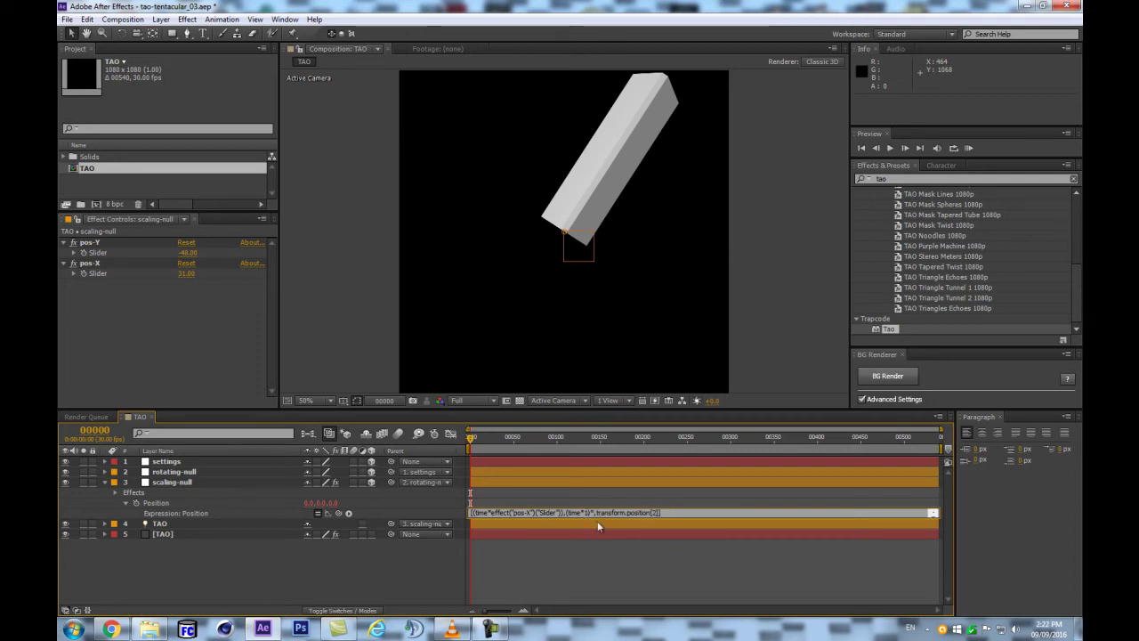
{"action": "key", "text": "ctrl+v"}
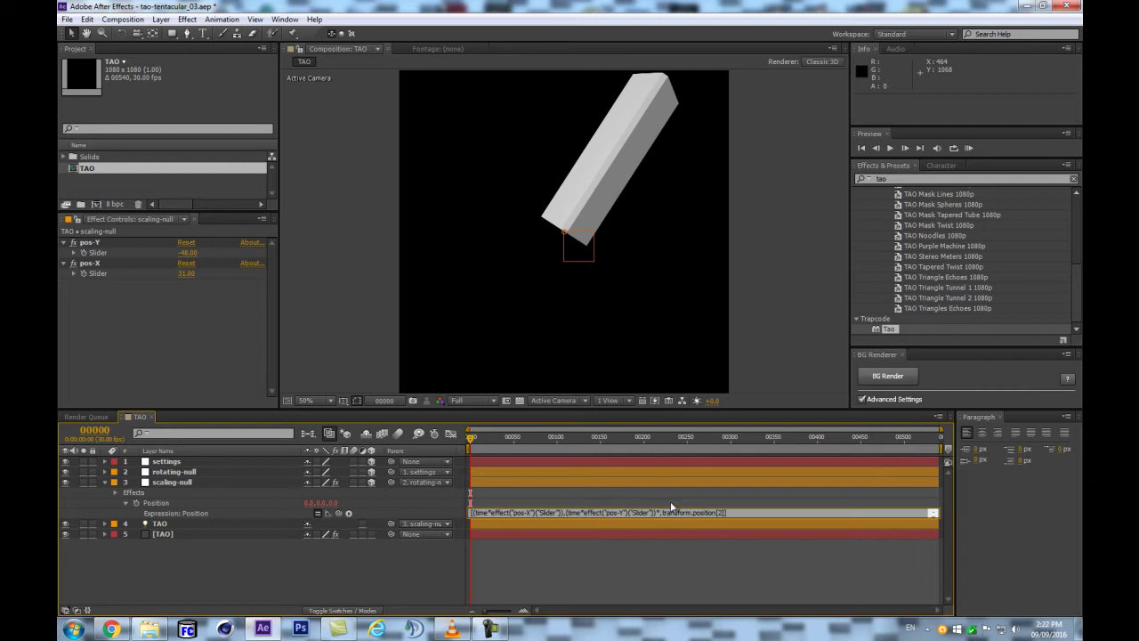
{"action": "key", "text": "Right"}
{"action": "key", "text": "Delete"}
{"action": "left_click", "coordinate": [453, 577]}
{"action": "mouse_move", "coordinate": [185, 252]}
{"action": "left_mouse_down"}
{"action": "mouse_move", "coordinate": [221, 244]}
{"action": "mouse_move", "coordinate": [182, 242]}
{"action": "left_mouse_up"}
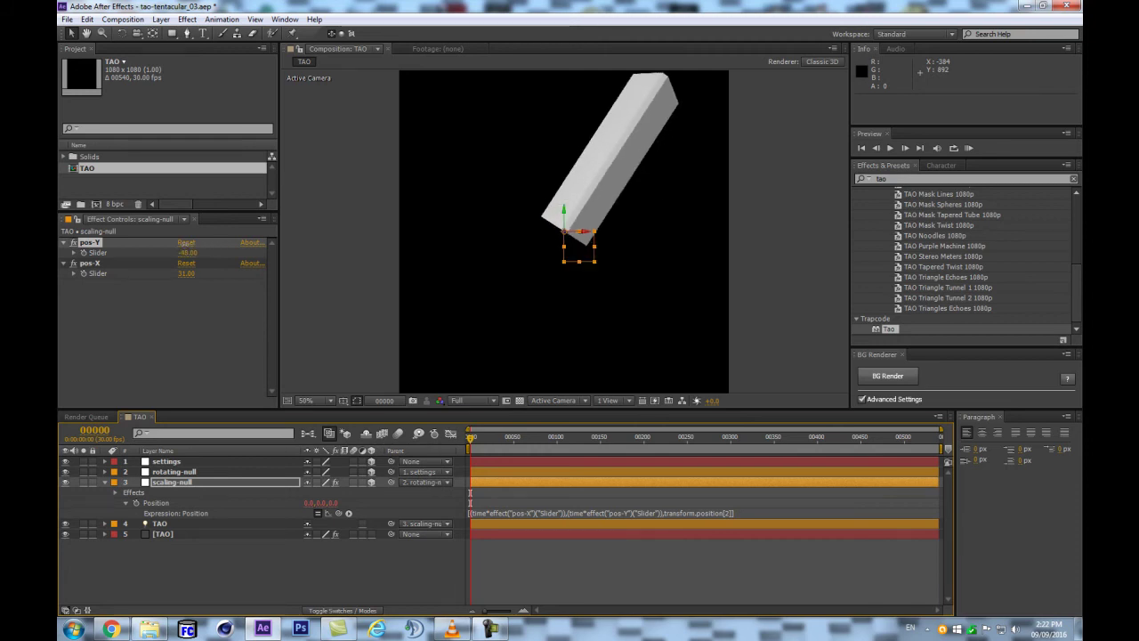
Collapse scaling-null's properties in the timeline and select the layer
{"action": "left_click", "coordinate": [160, 461]}
{"action": "left_click", "coordinate": [173, 481]}
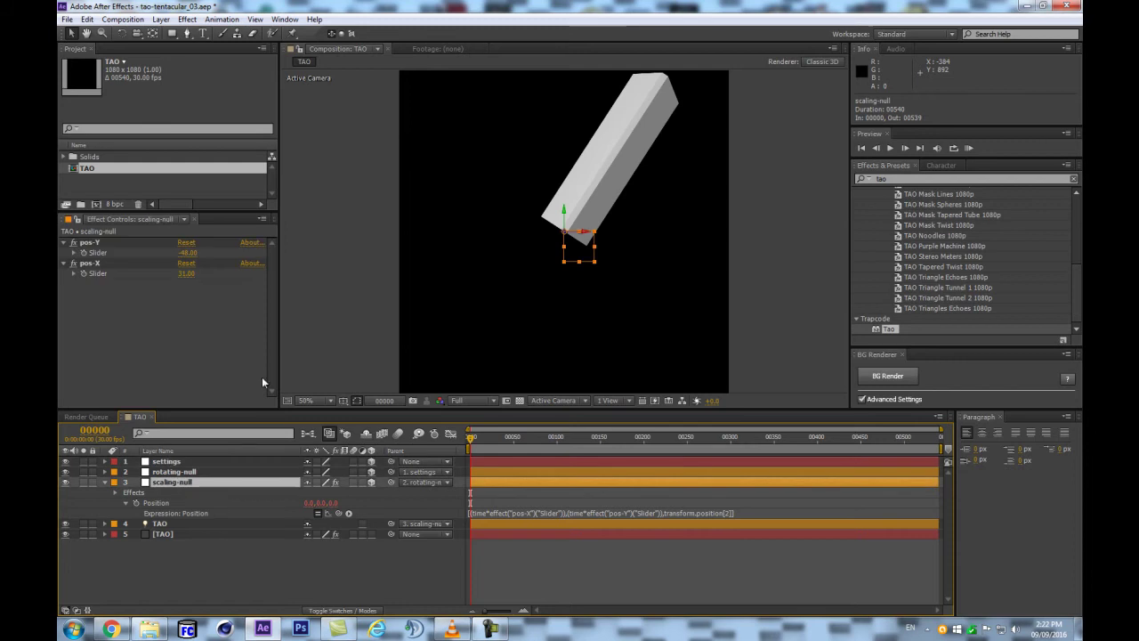
{"action": "left_click", "coordinate": [100, 483]}
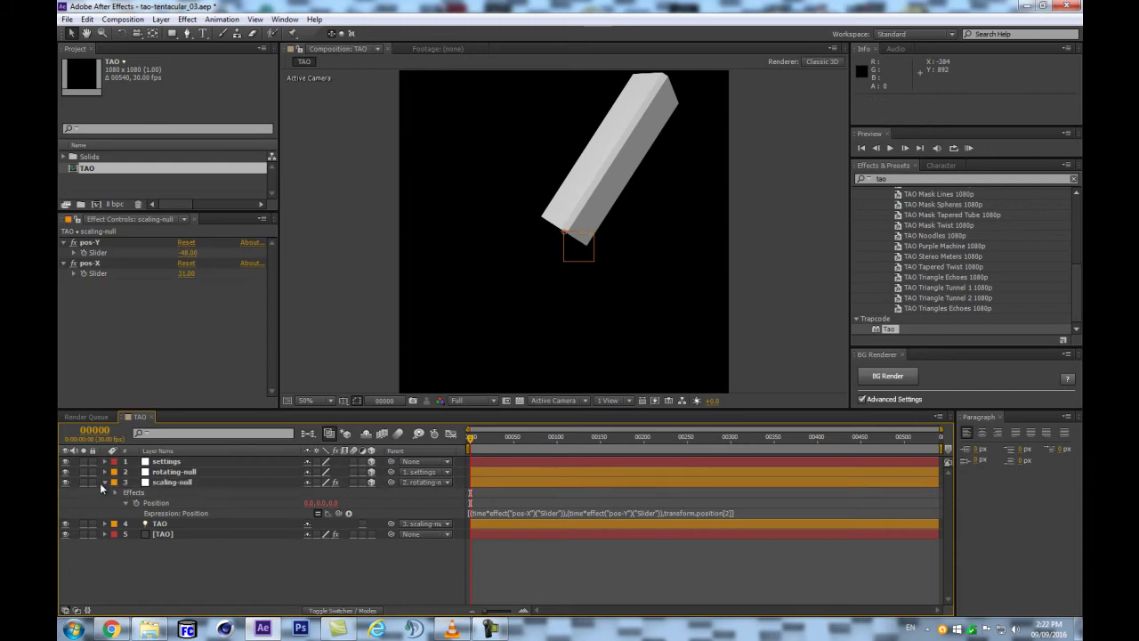
{"action": "left_click", "coordinate": [101, 481]}
{"action": "left_click", "coordinate": [176, 482]}
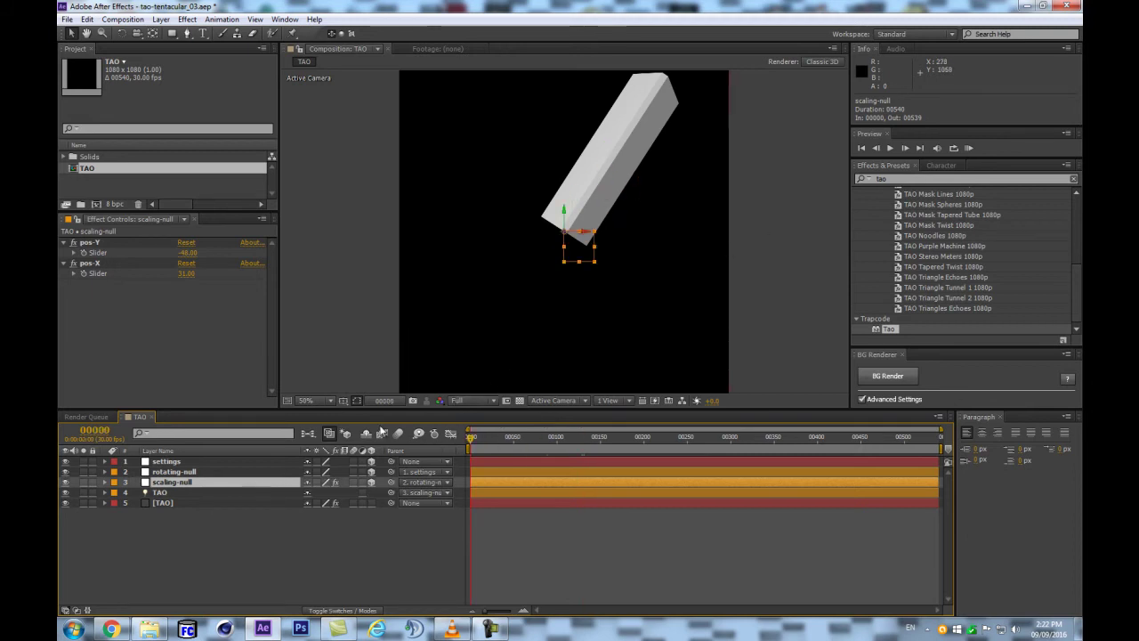
Increase the number of sides of the extruded N-gon segments in the [TAO] layer's Tao effect
{"action": "left_click", "coordinate": [185, 502]}
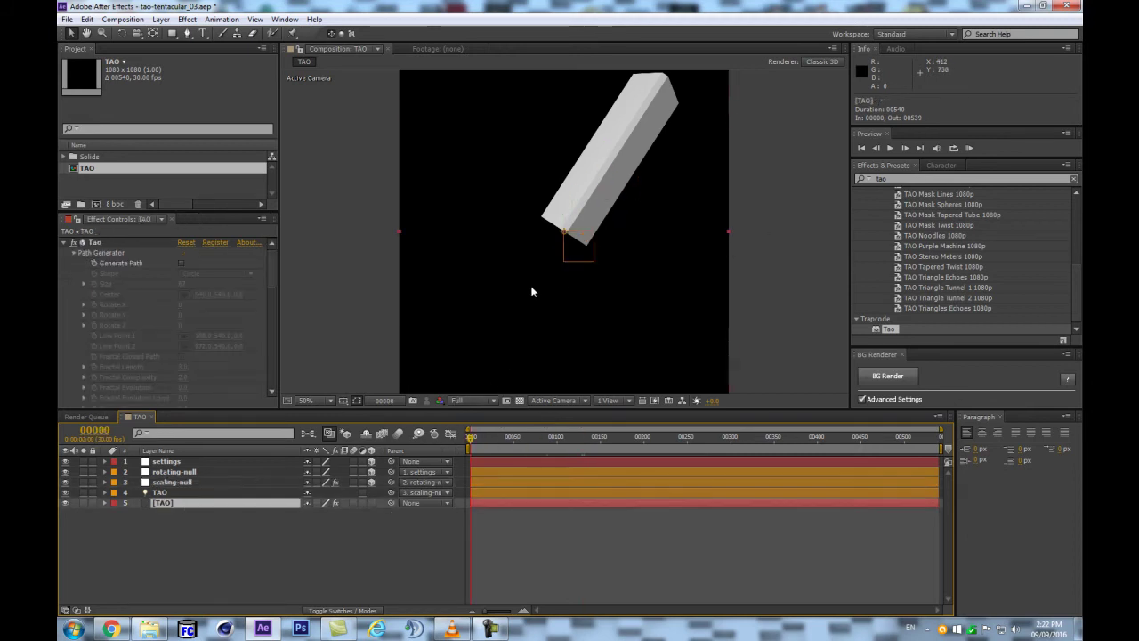
{"action": "left_click", "coordinate": [65, 244]}
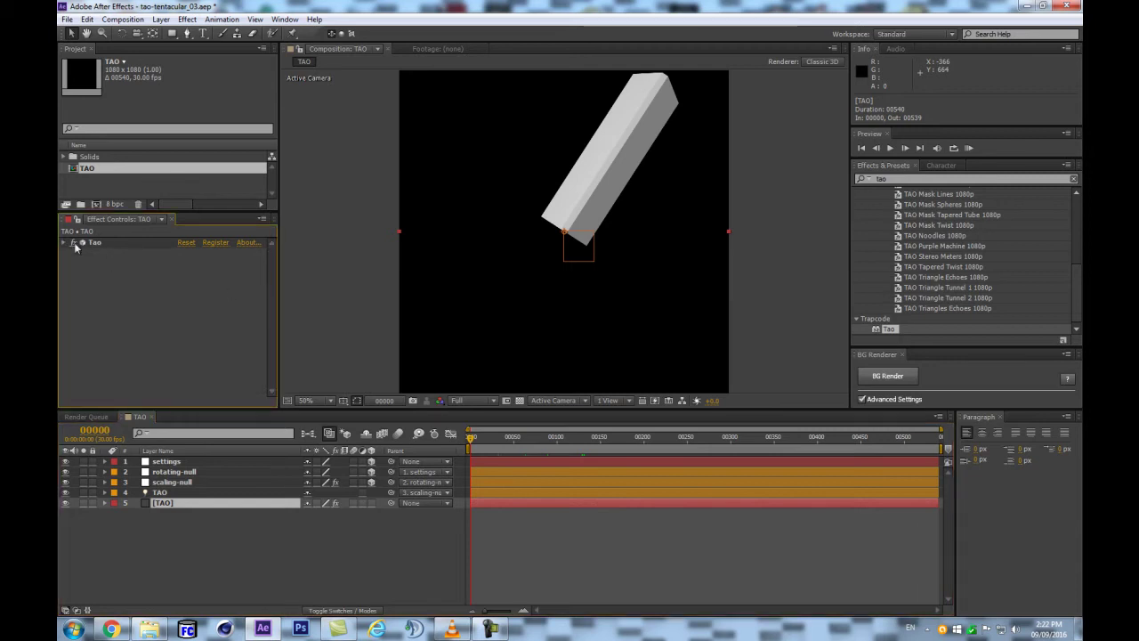
{"action": "left_click", "coordinate": [64, 244]}
{"action": "left_click_drag", "start_coordinate": [268, 270], "coordinate": [277, 314]}
{"action": "left_click_drag", "start_coordinate": [182, 359], "coordinate": [218, 359]}
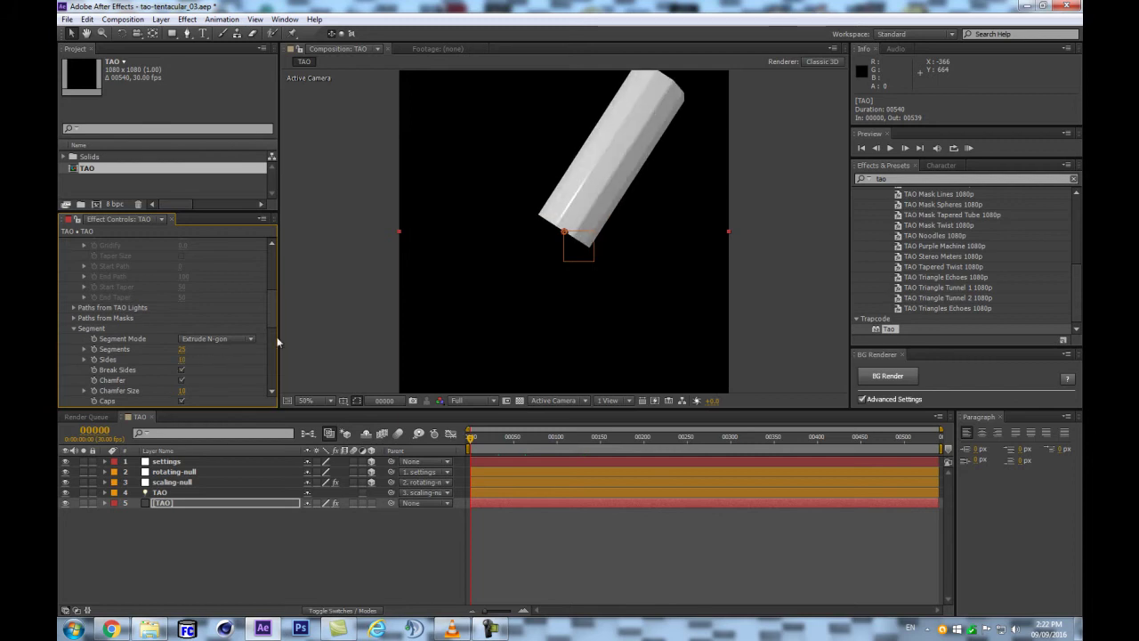
Set the shader in Tao's Rendering settings to Smooth
{"action": "left_click_drag", "start_coordinate": [273, 312], "coordinate": [275, 393]}
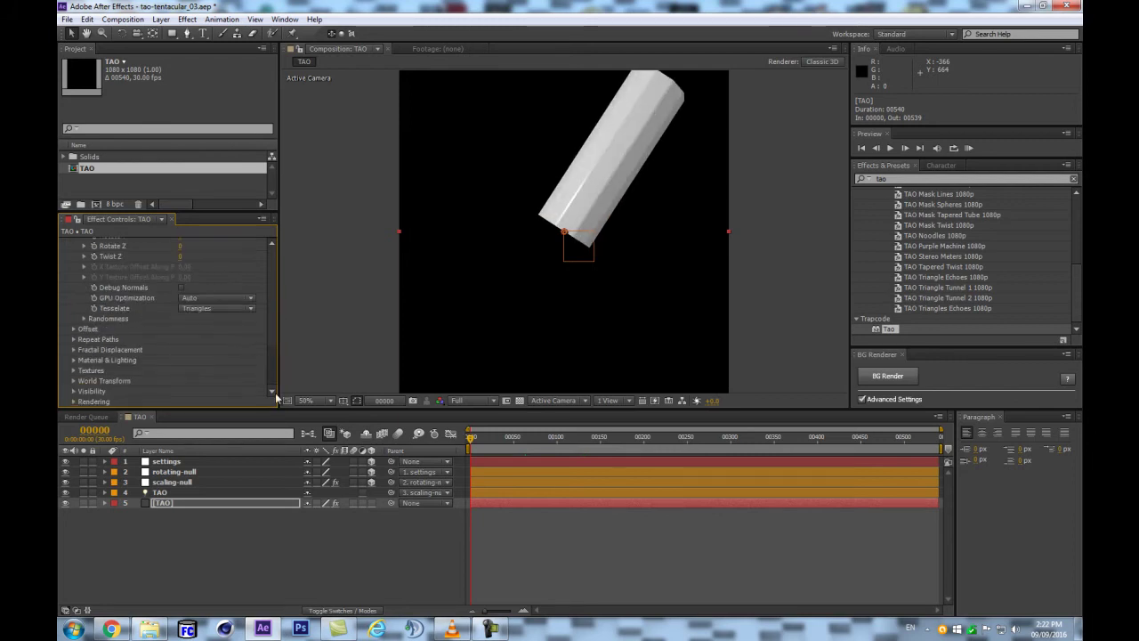
{"action": "left_click", "coordinate": [73, 401]}
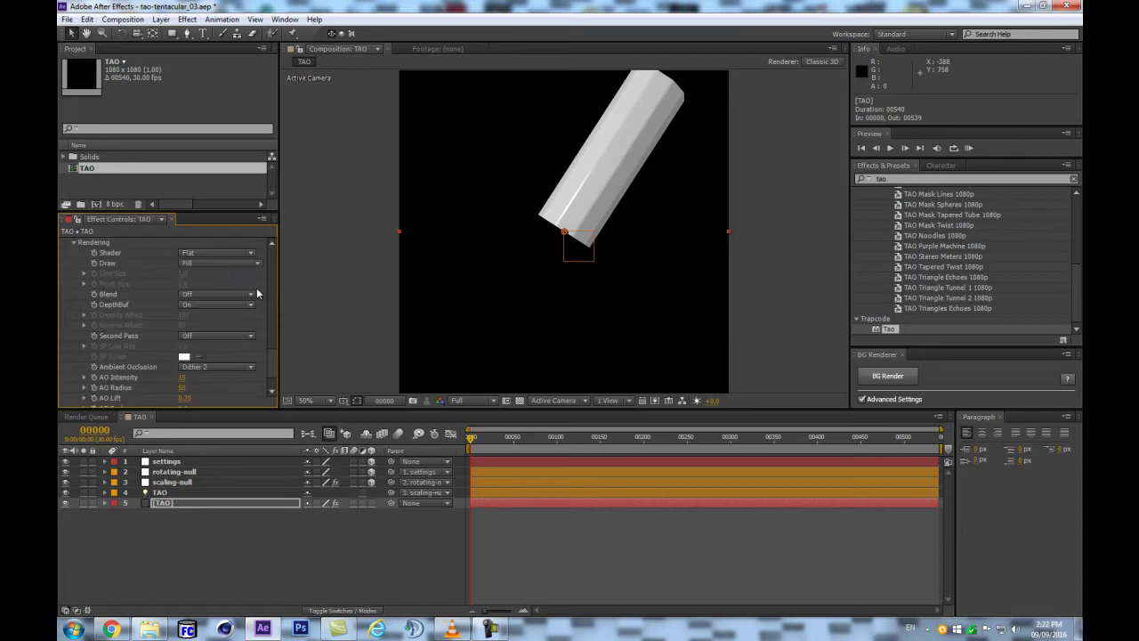
{"action": "left_click", "coordinate": [201, 252]}
{"action": "left_click", "coordinate": [215, 281]}
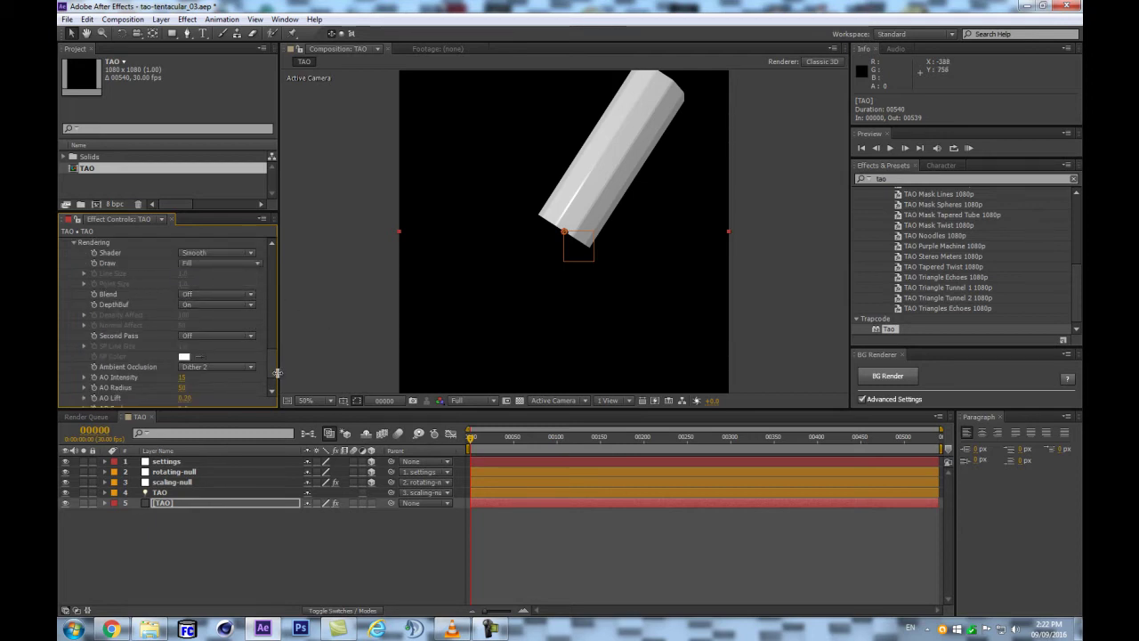
Turn off Break Sides and Chamfer in Tao's Segment settings
{"action": "left_click_drag", "start_coordinate": [274, 372], "coordinate": [276, 309]}
{"action": "scroll", "coordinate": [276, 309], "scroll_direction": "up", "scroll_amount": 2}
{"action": "scroll", "coordinate": [277, 290], "scroll_direction": "up", "scroll_amount": 4}
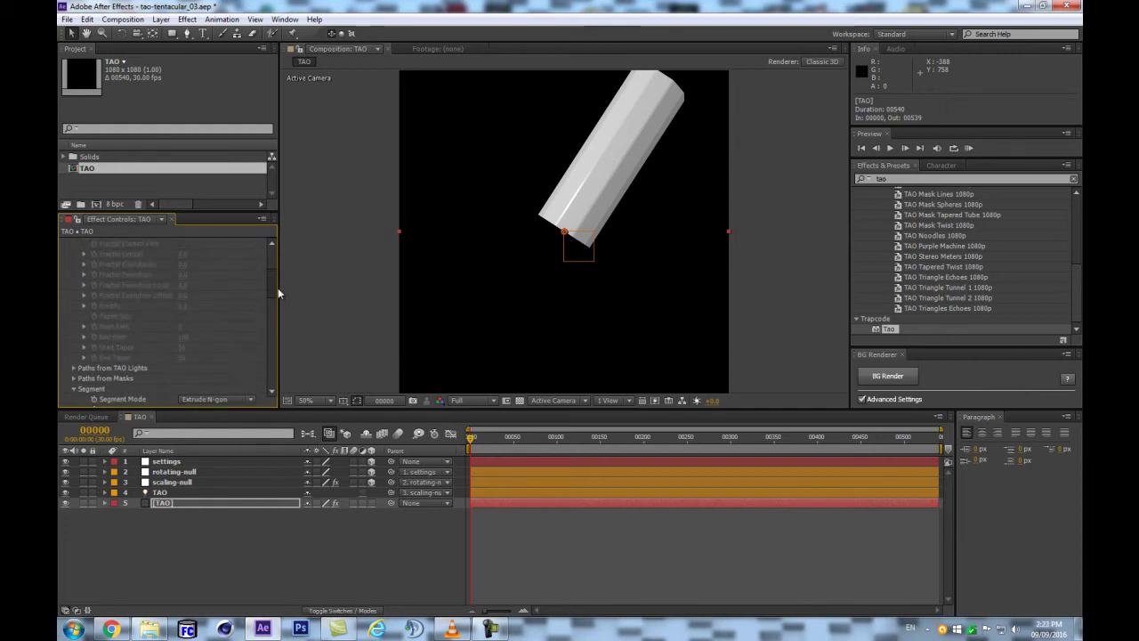
{"action": "scroll", "coordinate": [279, 267], "scroll_direction": "down", "scroll_amount": 6}
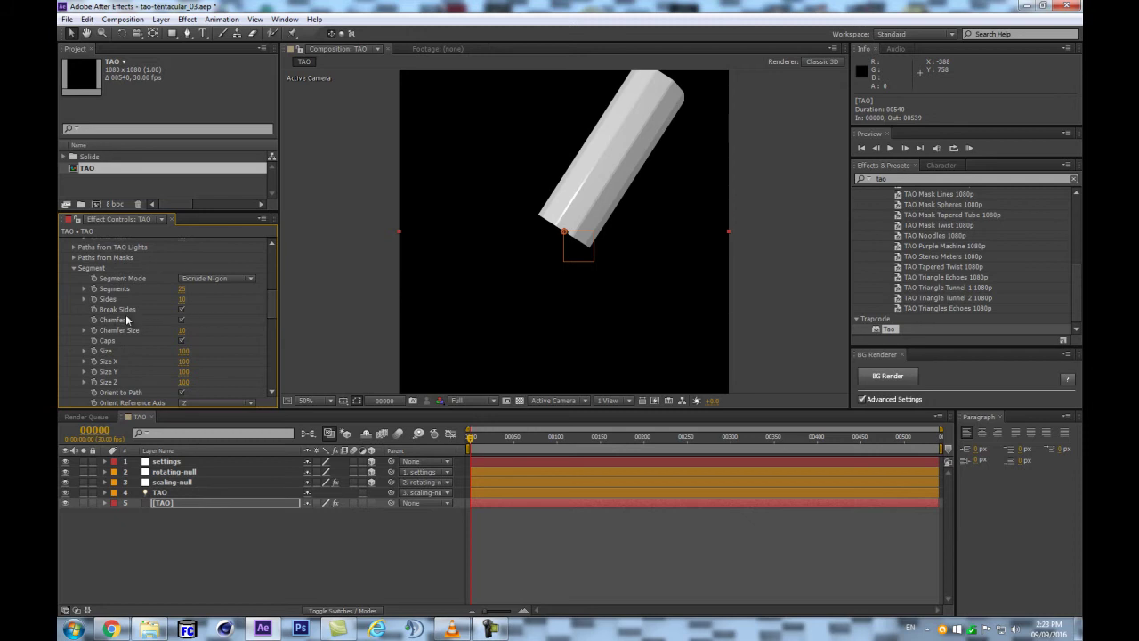
{"action": "left_click", "coordinate": [183, 309]}
{"action": "left_click", "coordinate": [184, 320]}
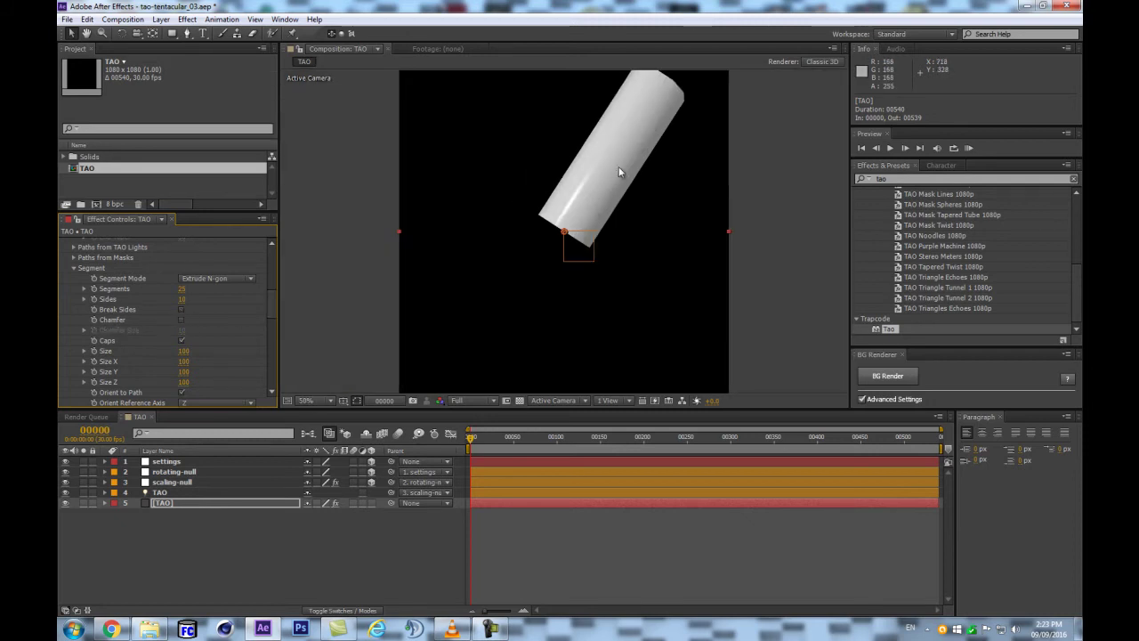
Collapse Tao's Segment settings and enable Size from Radius under Paths from TAO Lights
{"action": "scroll", "coordinate": [623, 164], "scroll_direction": "up", "scroll_amount": 3}
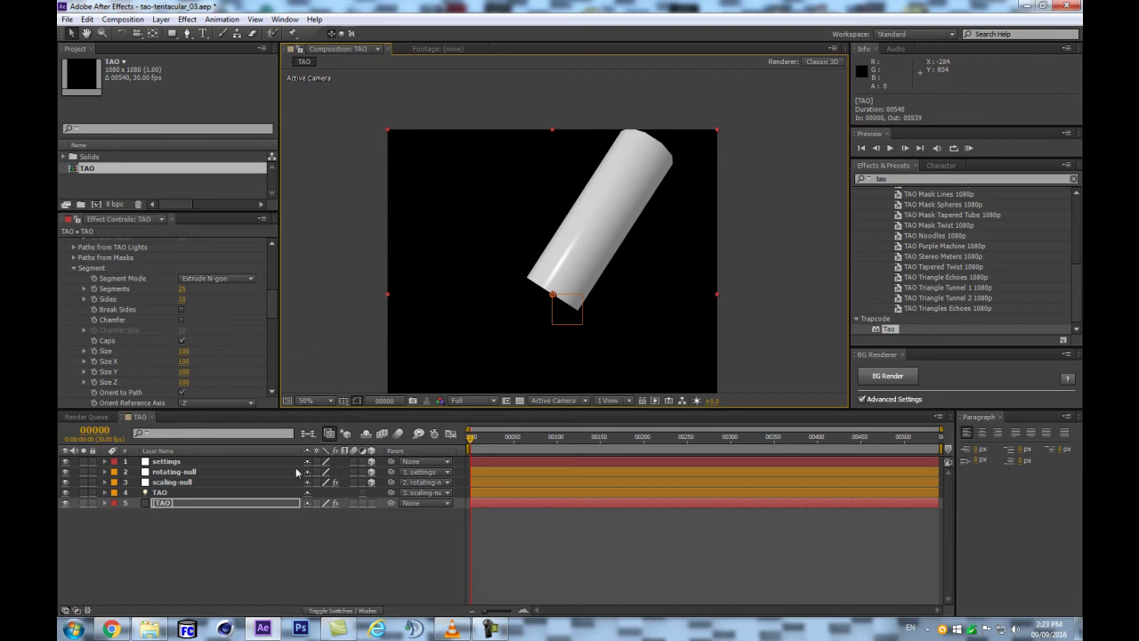
{"action": "scroll", "coordinate": [264, 312], "scroll_direction": "down", "scroll_amount": 3}
{"action": "scroll", "coordinate": [264, 313], "scroll_direction": "down", "scroll_amount": 4}
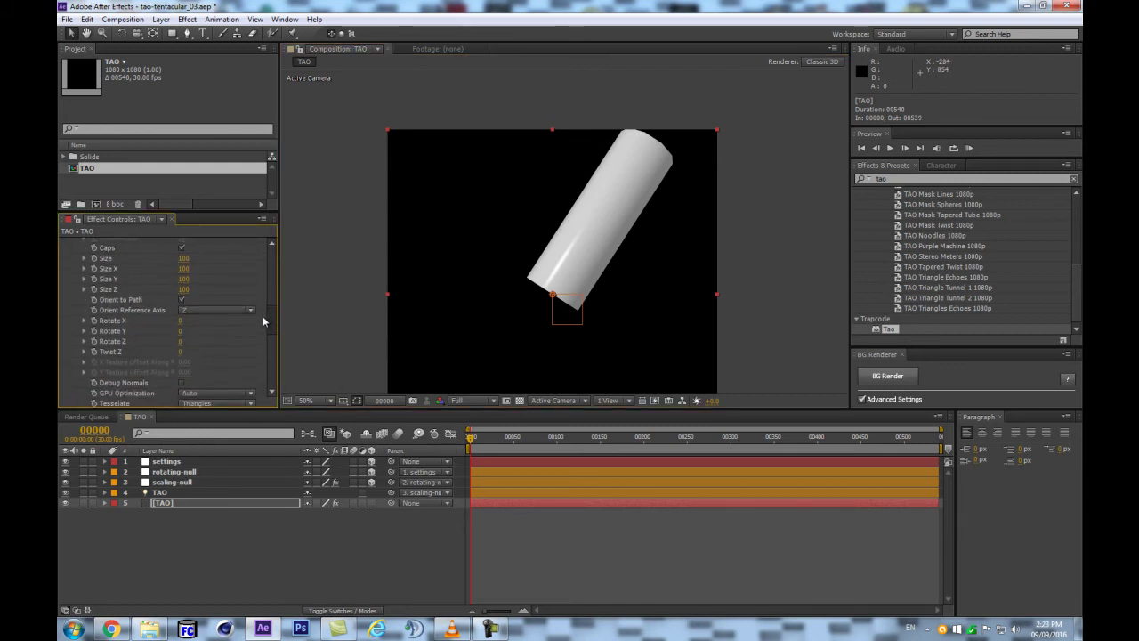
{"action": "scroll", "coordinate": [252, 321], "scroll_direction": "down", "scroll_amount": 5}
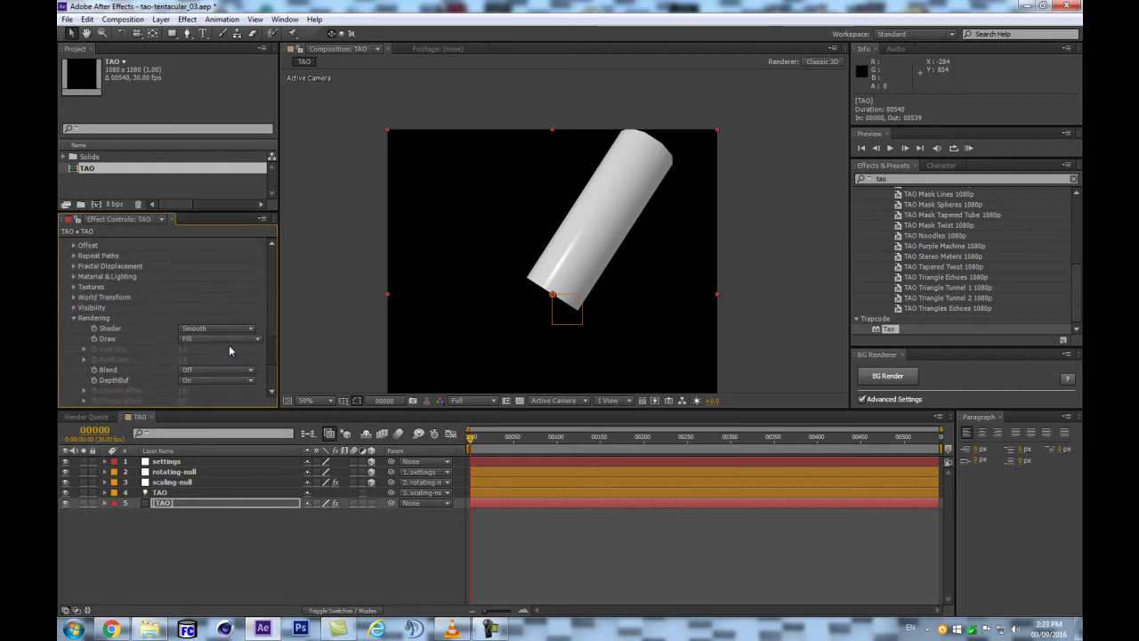
{"action": "scroll", "coordinate": [236, 339], "scroll_direction": "up", "scroll_amount": 6}
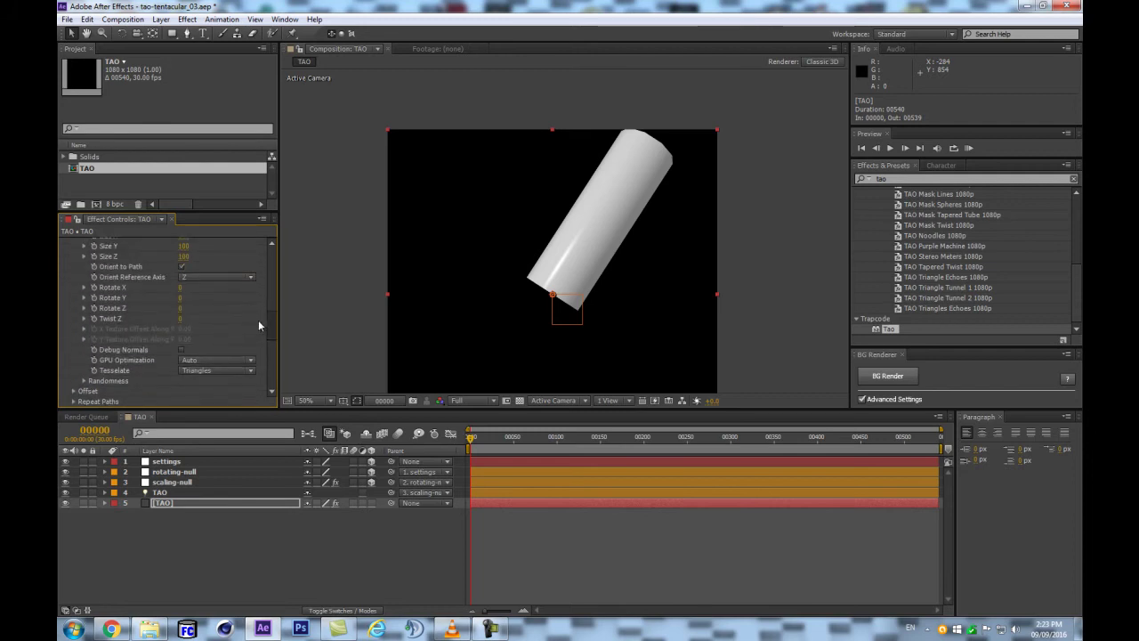
{"action": "scroll", "coordinate": [261, 320], "scroll_direction": "up", "scroll_amount": 8}
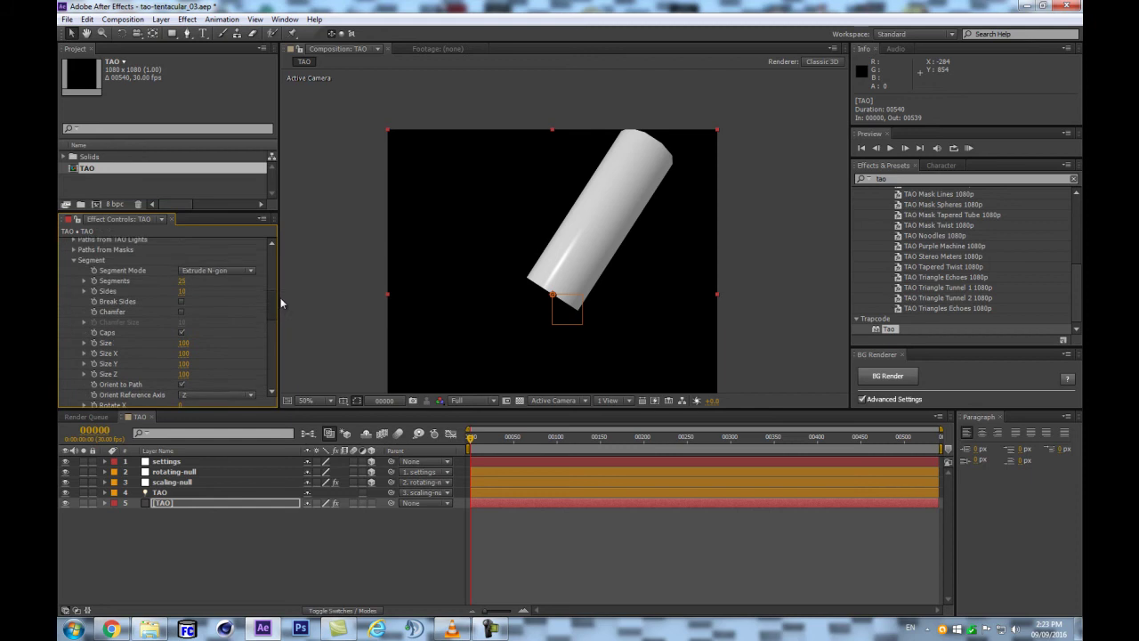
{"action": "scroll", "coordinate": [289, 283], "scroll_direction": "down", "scroll_amount": 1}
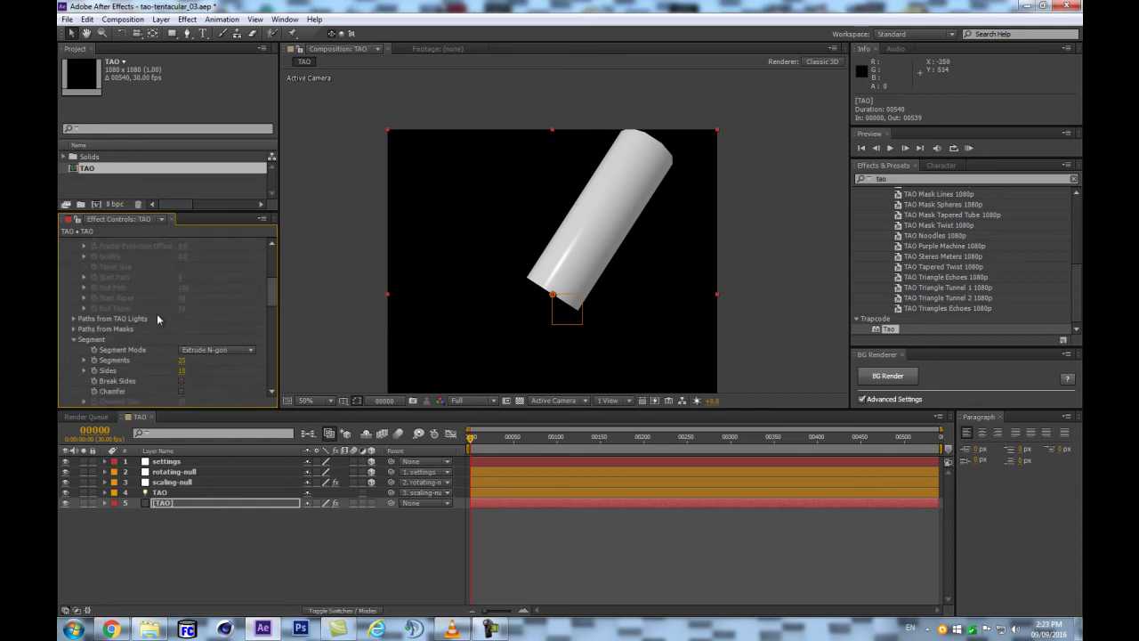
{"action": "left_click", "coordinate": [76, 340]}
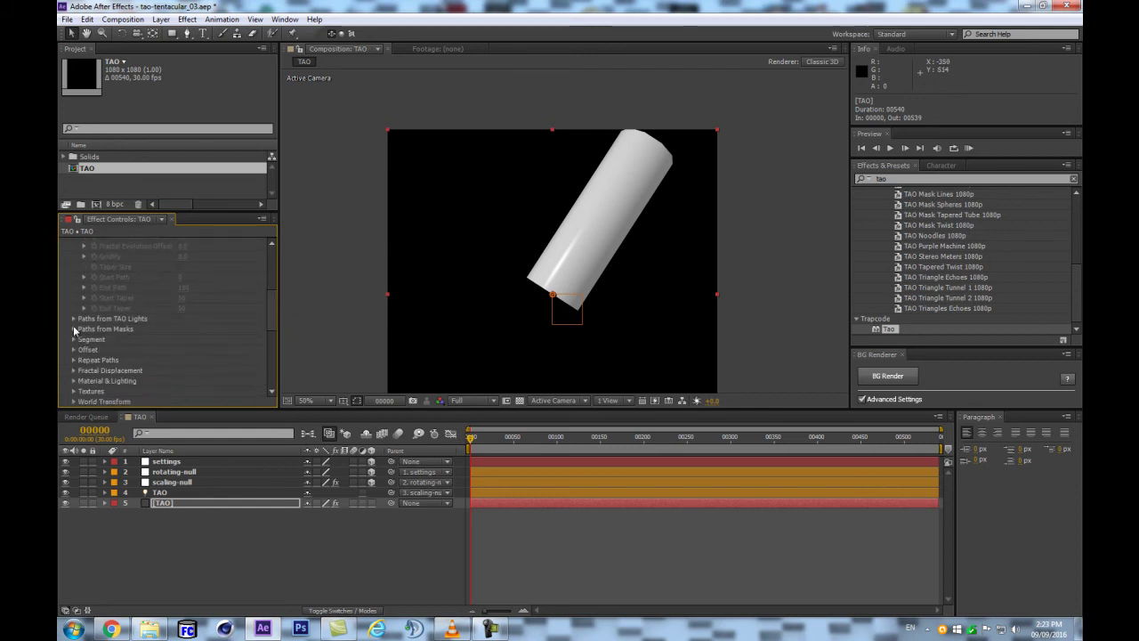
{"action": "left_click", "coordinate": [73, 319]}
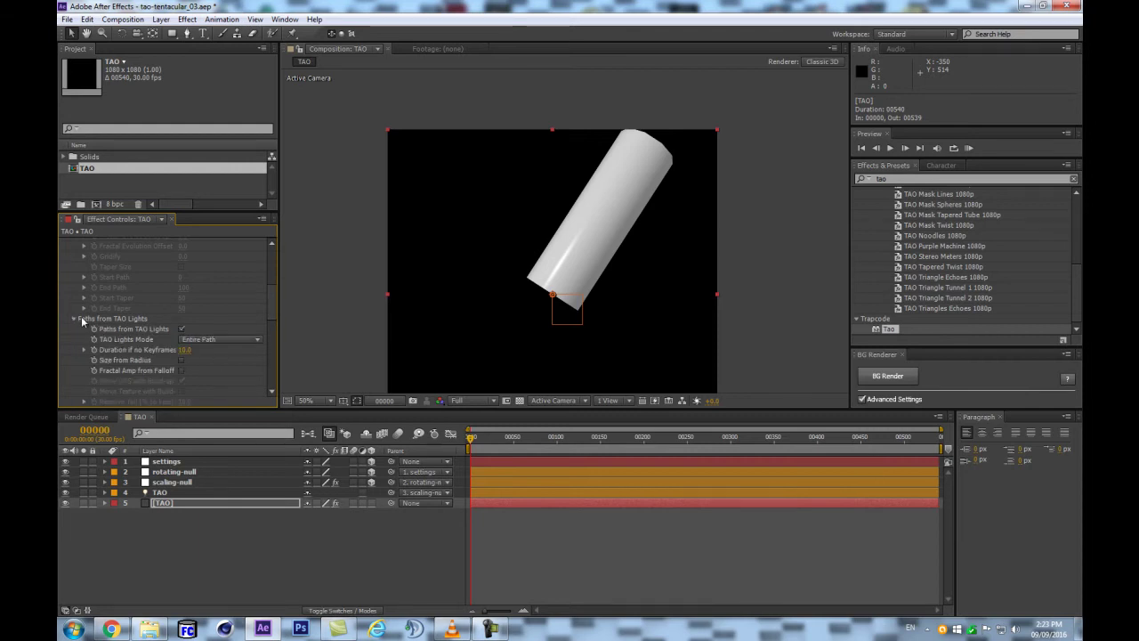
{"action": "left_click", "coordinate": [181, 360]}
Reveal the TAO light's options and try a smaller Radius, undoing that test change
{"action": "left_click", "coordinate": [158, 493]}
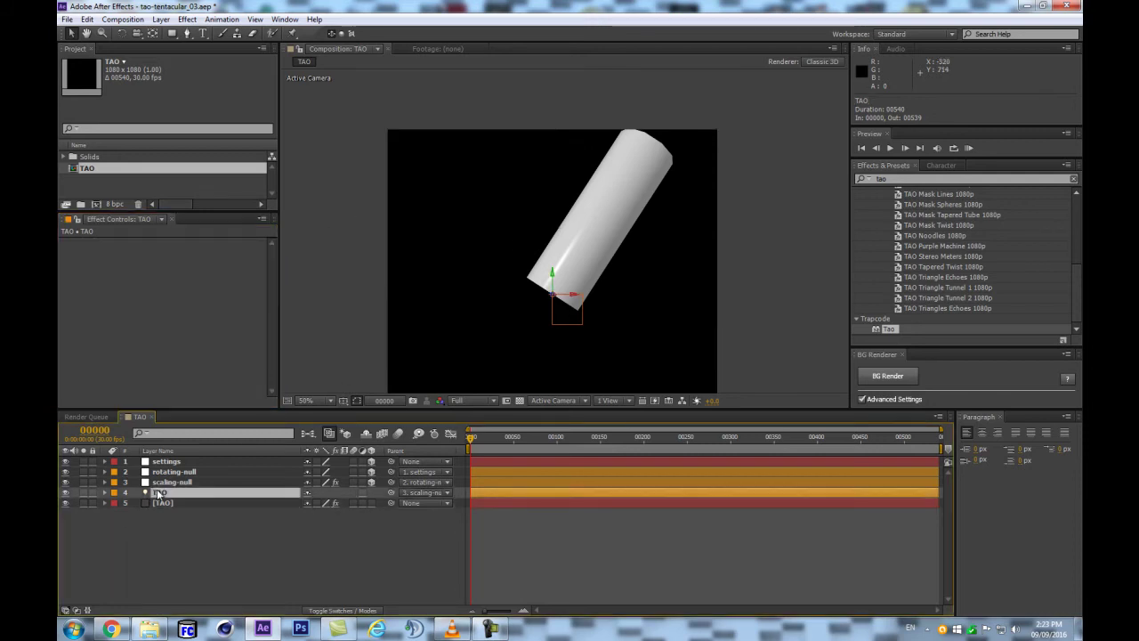
{"action": "key", "text": "a"}
{"action": "key", "text": "a"}
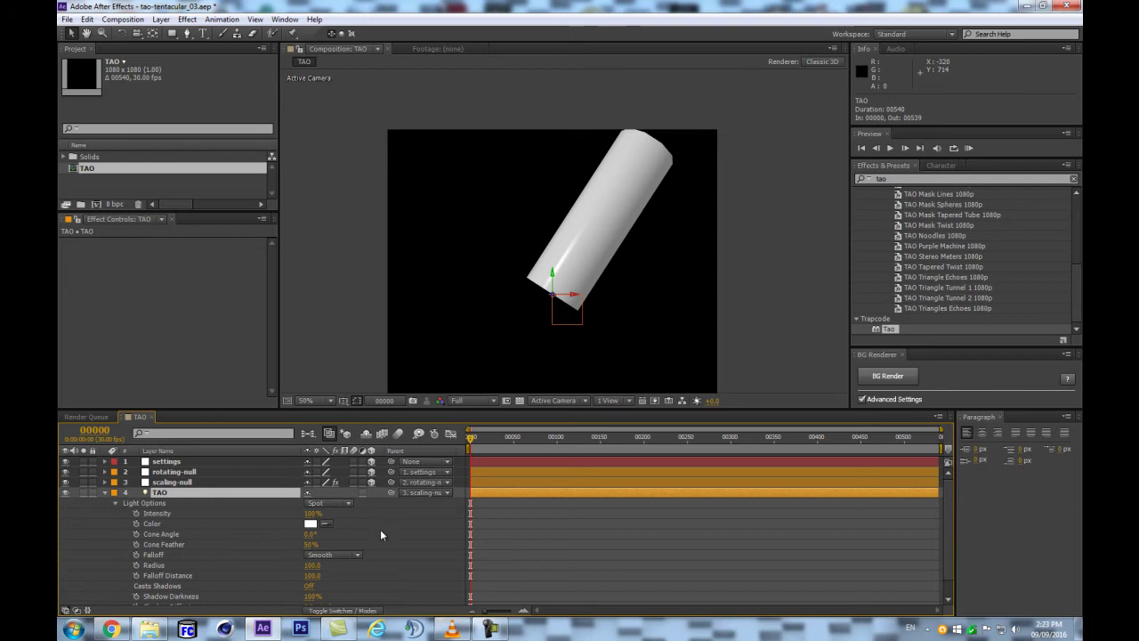
{"action": "scroll", "coordinate": [378, 534], "scroll_direction": "down", "scroll_amount": 1}
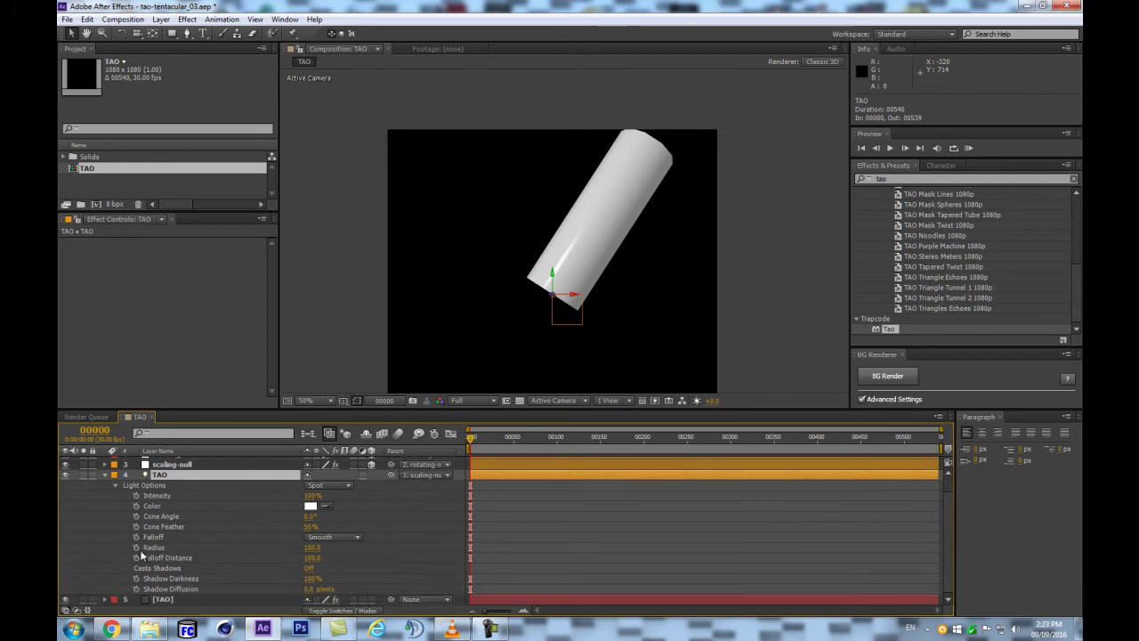
{"action": "mouse_move", "coordinate": [306, 547]}
{"action": "left_mouse_down"}
{"action": "mouse_move", "coordinate": [274, 548]}
{"action": "mouse_move", "coordinate": [323, 554]}
{"action": "left_mouse_up"}
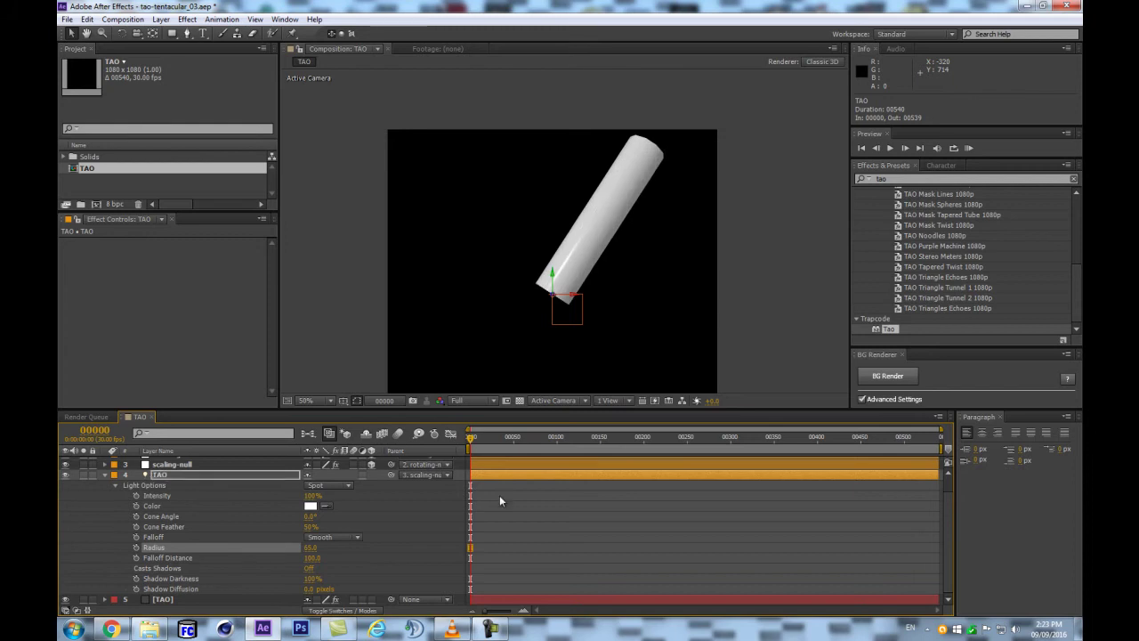
{"action": "key", "text": "ctrl+z"}
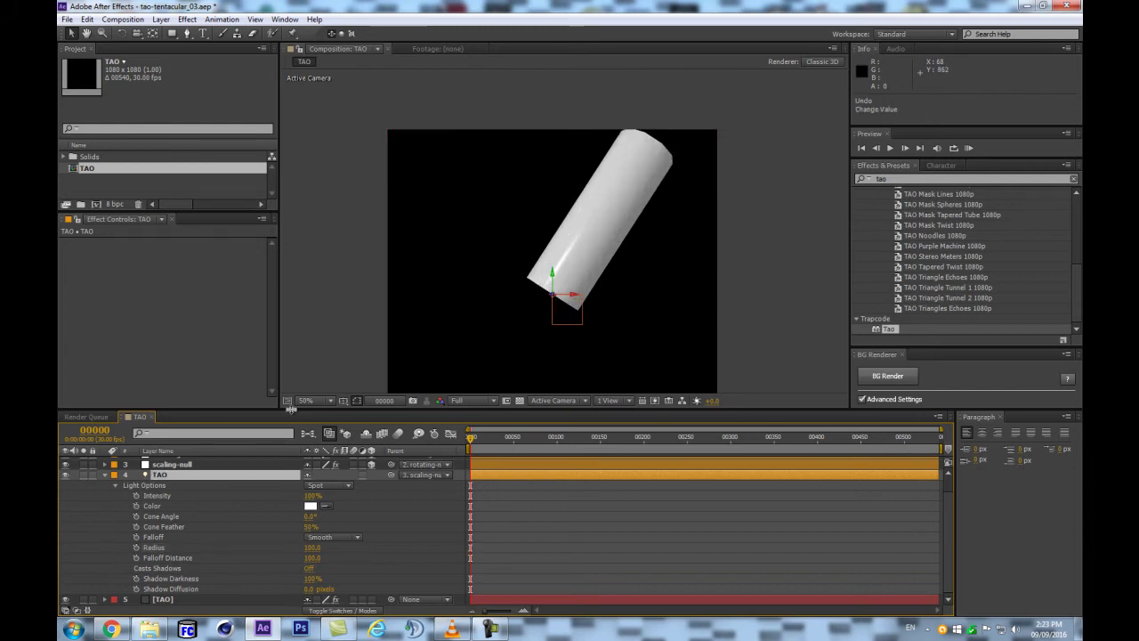
Keyframe the TAO light's Radius at frames 0 and 300, setting it to 0 at frame 300
{"action": "left_click", "coordinate": [136, 548]}
{"action": "left_click", "coordinate": [73, 431]}
{"action": "type", "text": "300"}
{"action": "key", "text": "Return"}
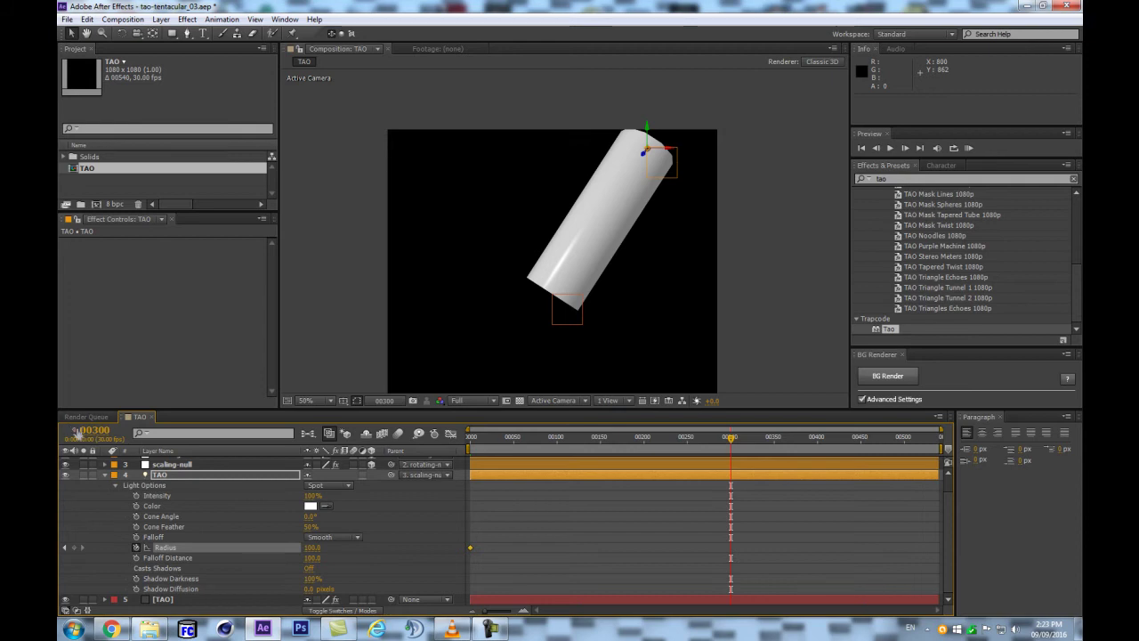
{"action": "left_click", "coordinate": [74, 547]}
{"action": "left_click", "coordinate": [313, 547]}
{"action": "type", "text": "0"}
{"action": "key", "text": "Return"}
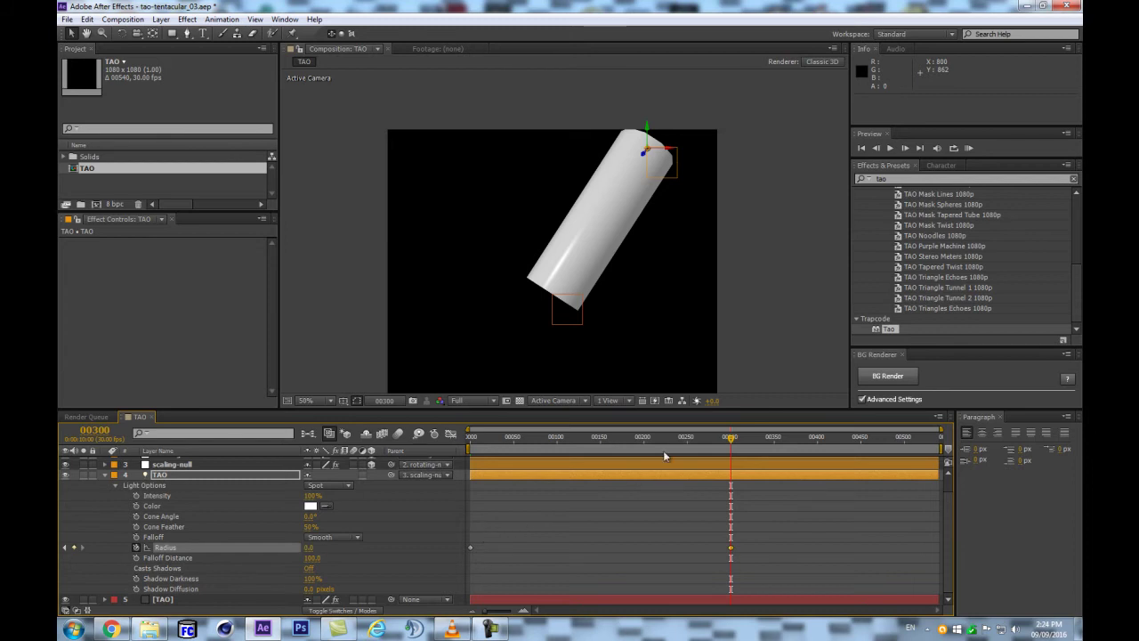
Scrub through the timeline to check the light's radius animation and return to the first frame
{"action": "left_click", "coordinate": [719, 440]}
{"action": "left_click", "coordinate": [504, 440]}
{"action": "left_click", "coordinate": [735, 439]}
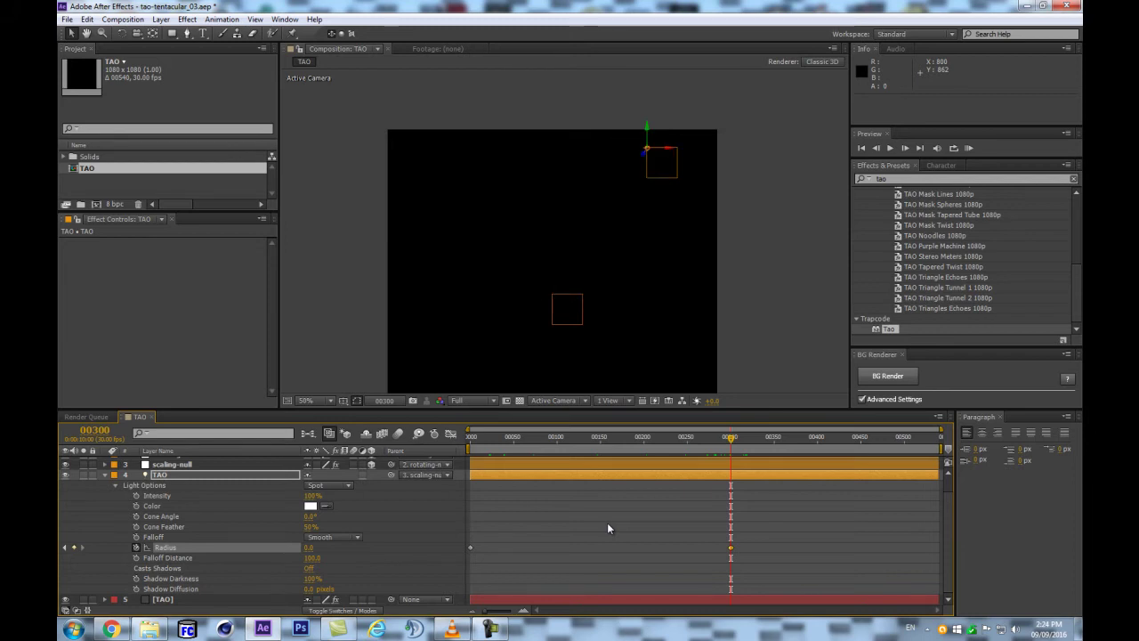
{"action": "key", "text": "Home"}
{"action": "scroll", "coordinate": [706, 253], "scroll_direction": "up", "scroll_amount": 3}
{"action": "scroll", "coordinate": [705, 256], "scroll_direction": "down", "scroll_amount": 3}
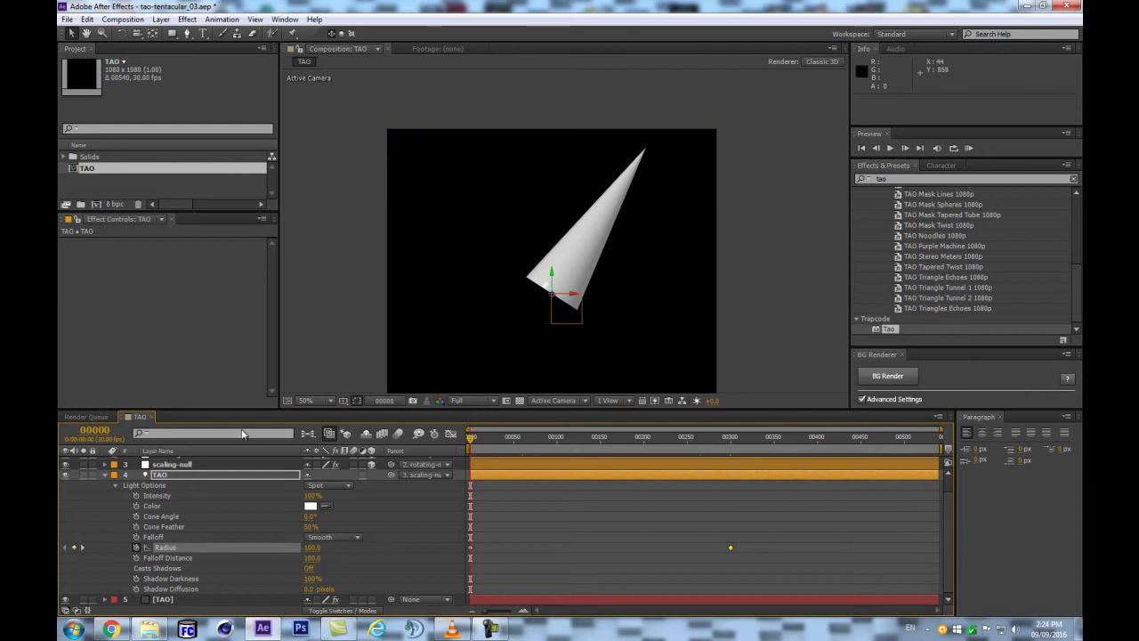
{"action": "scroll", "coordinate": [641, 242], "scroll_direction": "down", "scroll_amount": 1}
{"action": "scroll", "coordinate": [641, 242], "scroll_direction": "up", "scroll_amount": 1}
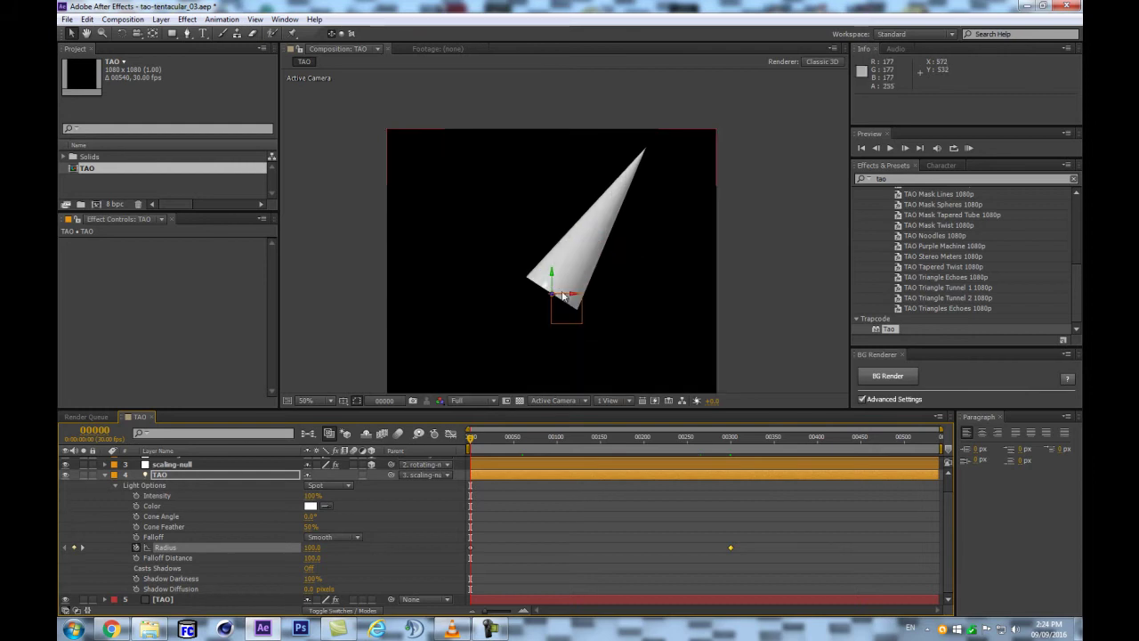
Collapse the TAO light's options, check its Position property, and collapse the layer again
{"action": "left_click", "coordinate": [104, 474]}
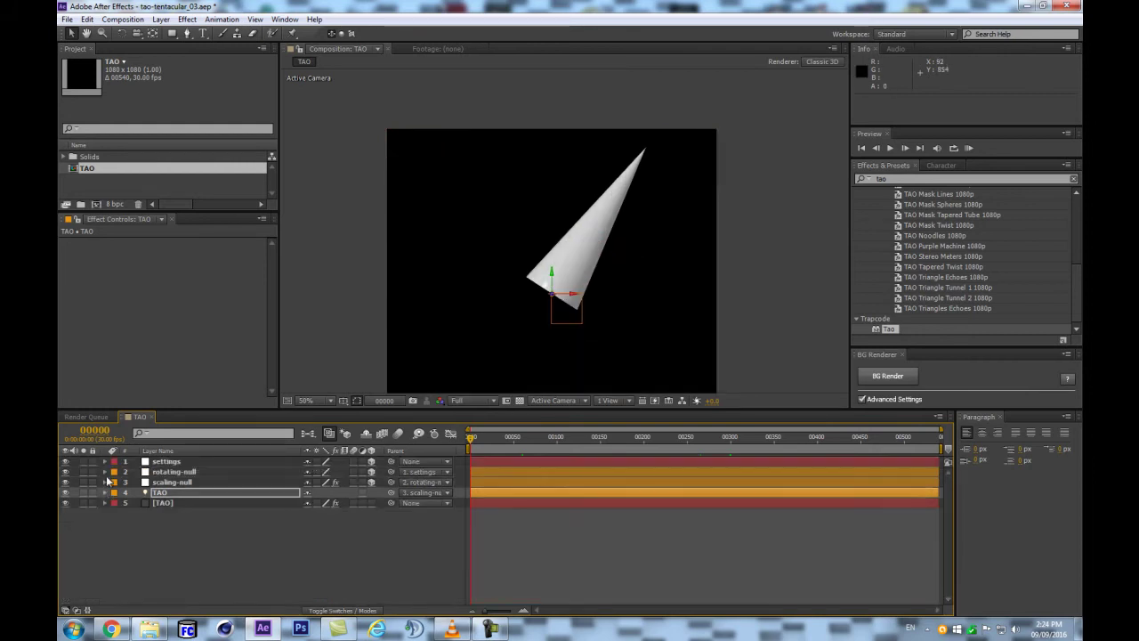
{"action": "left_click", "coordinate": [181, 492]}
{"action": "key", "text": "p"}
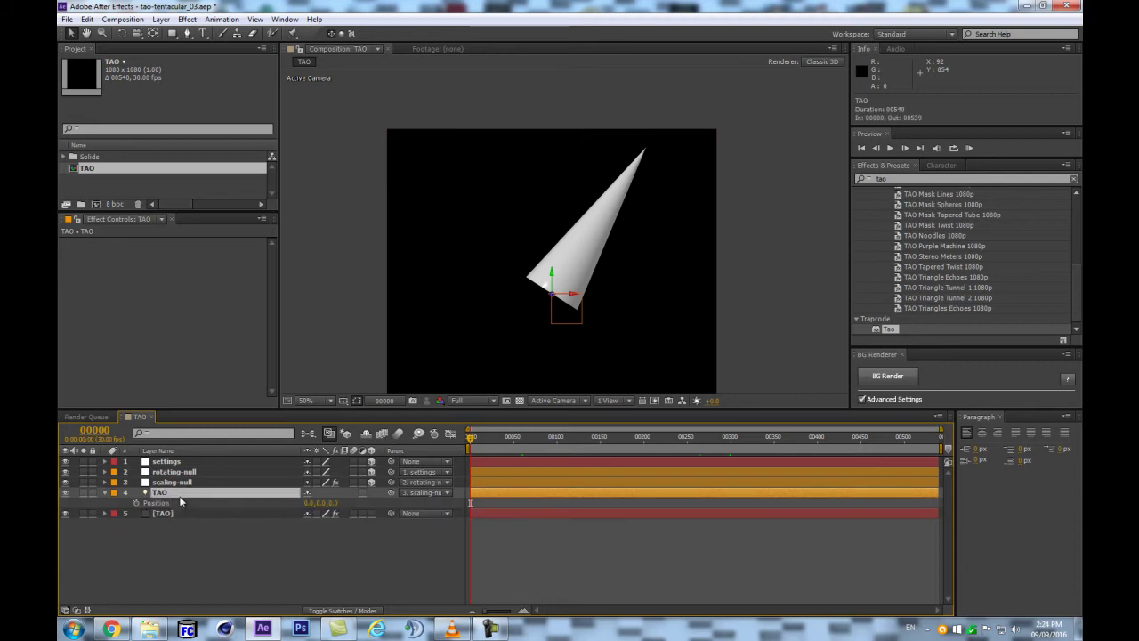
{"action": "left_click", "coordinate": [101, 495]}
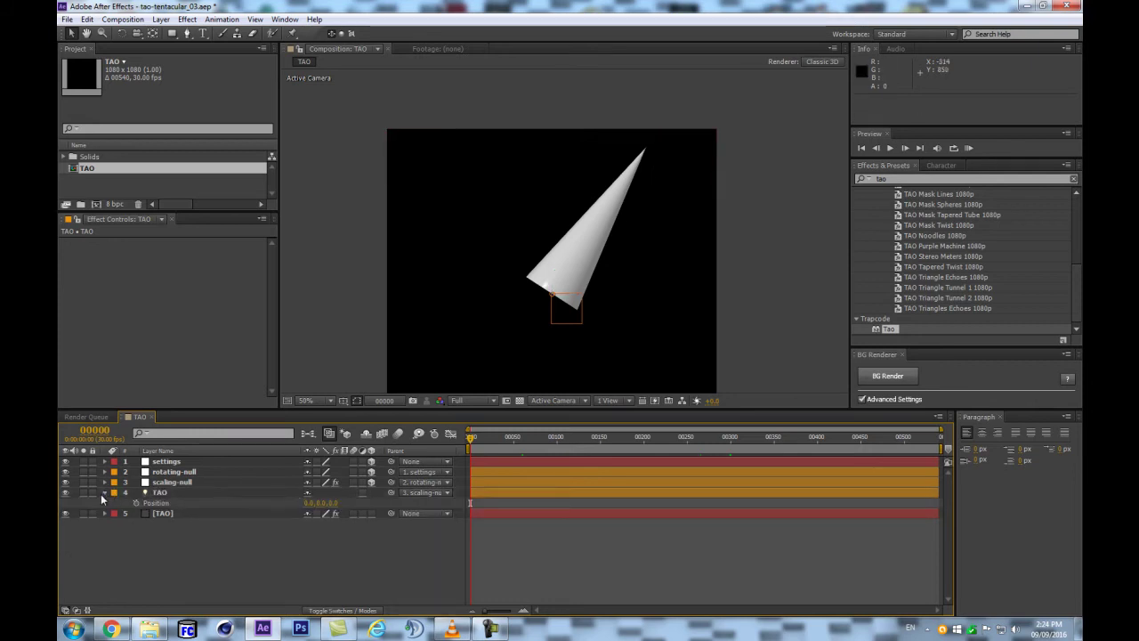
{"action": "left_click", "coordinate": [103, 494]}
Add a Slider Control effect to the settings null
{"action": "left_click", "coordinate": [176, 462]}
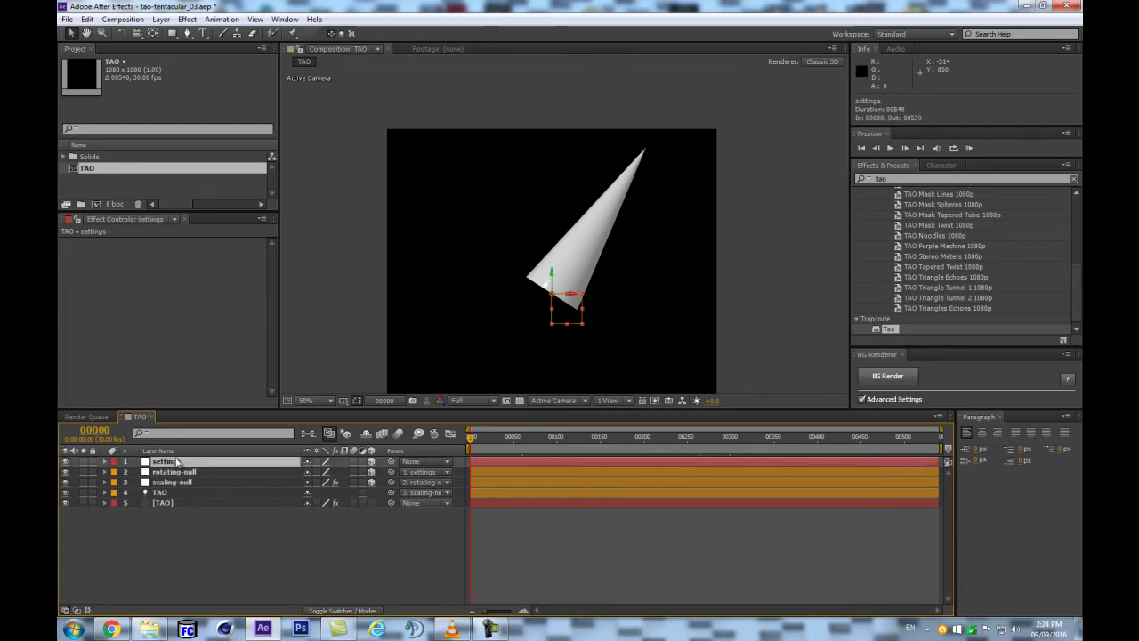
{"action": "left_click", "coordinate": [903, 179]}
{"action": "left_click", "coordinate": [233, 378]}
{"action": "left_click", "coordinate": [188, 462]}
{"action": "left_click", "coordinate": [187, 19]}
{"action": "mouse_move", "coordinate": [241, 173]}
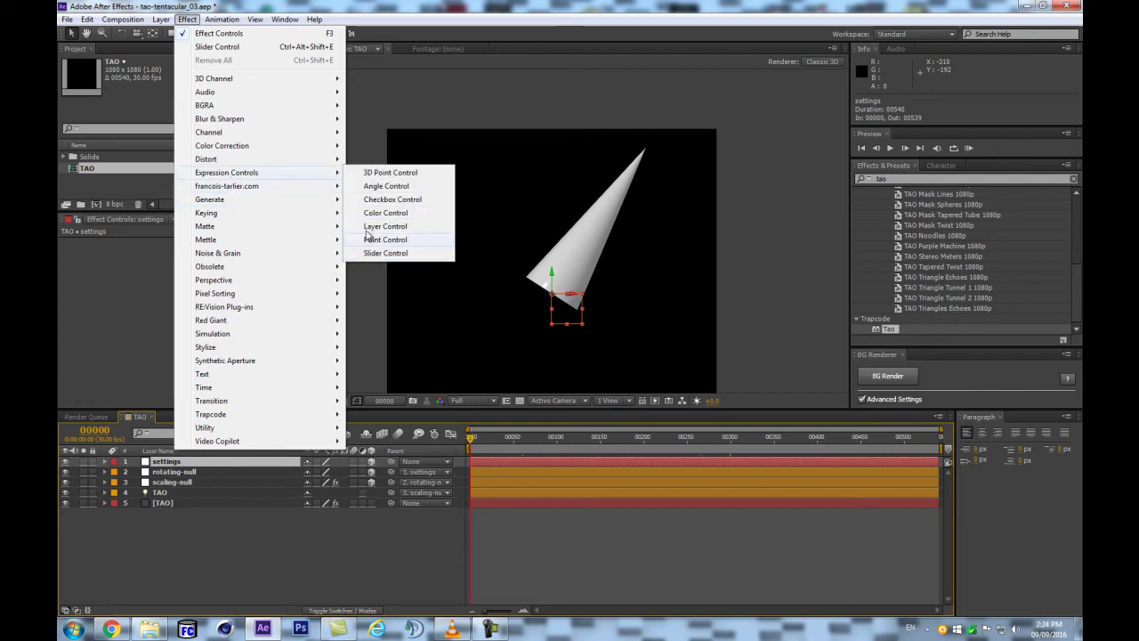
{"action": "left_click", "coordinate": [403, 257]}
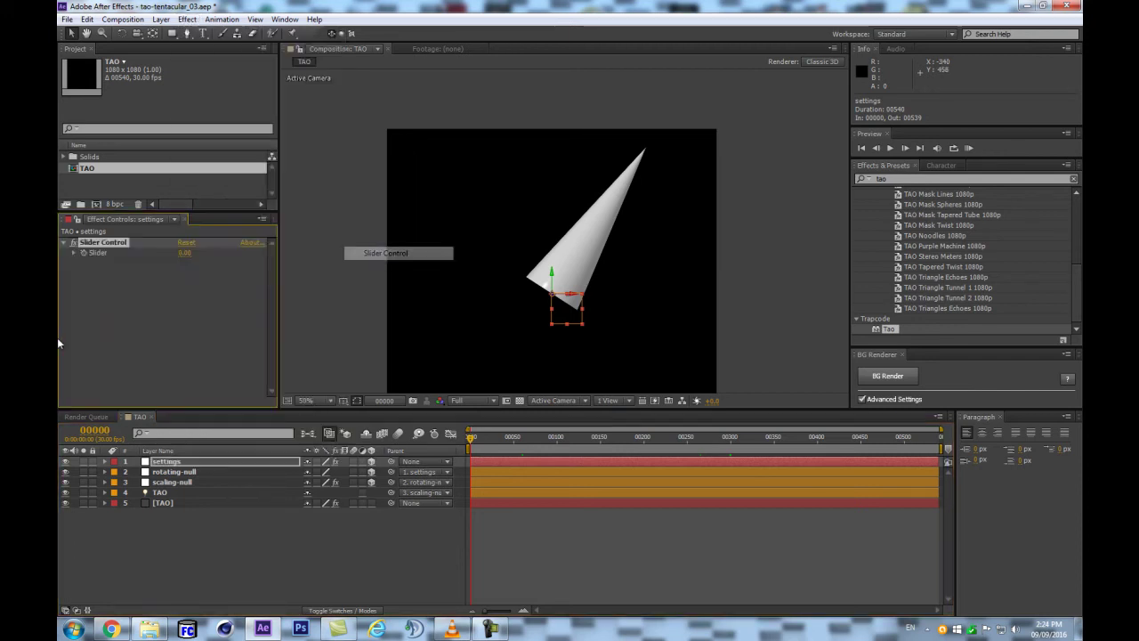
Rename the settings null's slider control as freq and duplicate it
{"action": "key", "text": "Return"}
{"action": "type", "text": "fre"}
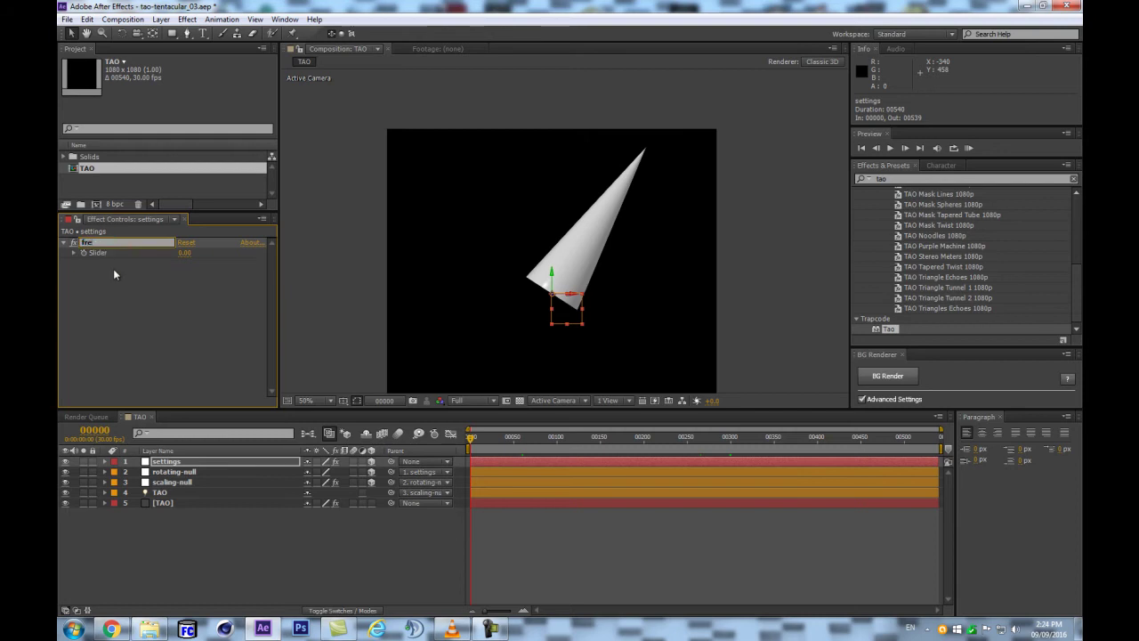
{"action": "type", "text": "q"}
{"action": "key", "text": "Return"}
{"action": "key", "text": "ctrl+d"}
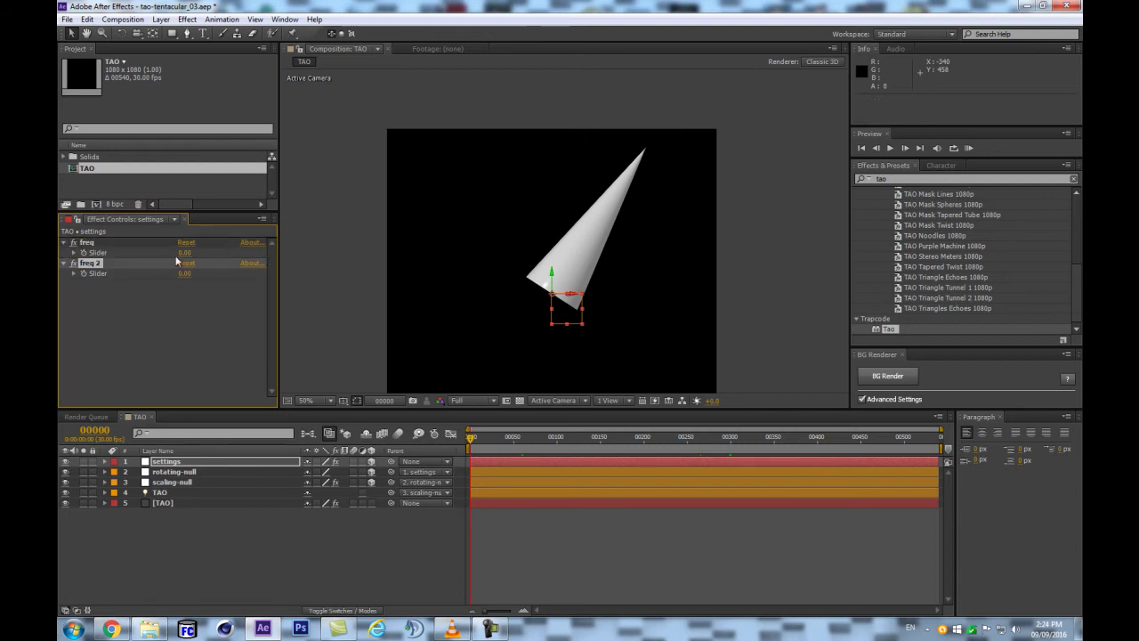
Rename the duplicated slider control as amp, then duplicate it and rename the copy as seed
{"action": "key", "text": "Return"}
{"action": "type", "text": "amp"}
{"action": "key", "text": "Return"}
{"action": "key", "text": "ctrl+d"}
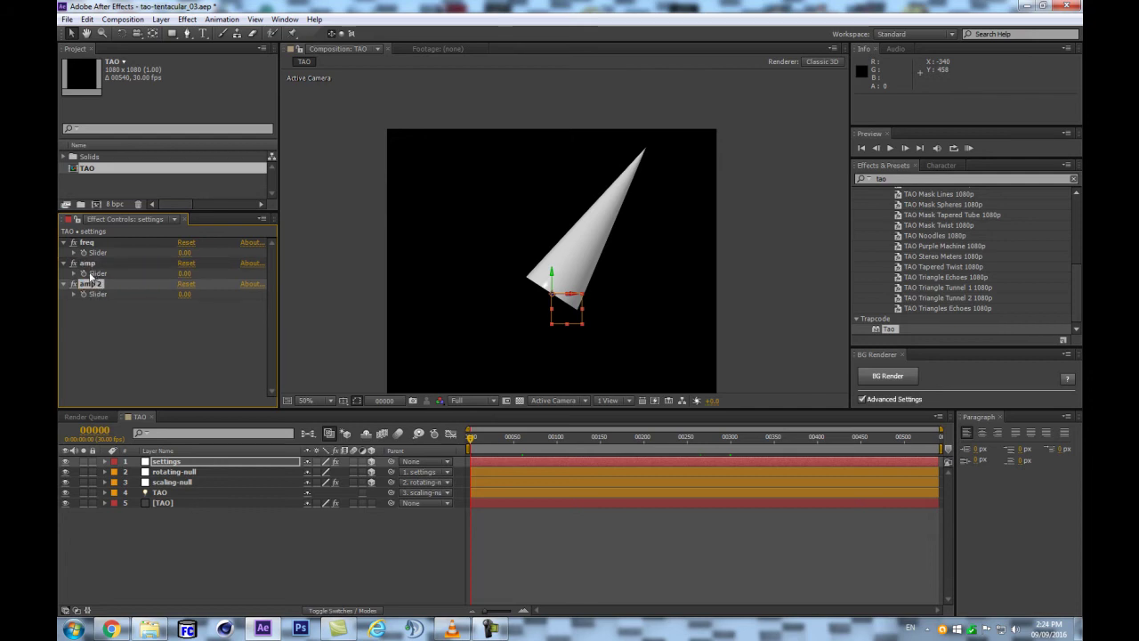
{"action": "key", "text": "Return"}
{"action": "type", "text": "seed"}
{"action": "key", "text": "Return"}
Try stretching the scaling null through its Scale property and undo the scale changes
{"action": "left_click", "coordinate": [182, 492]}
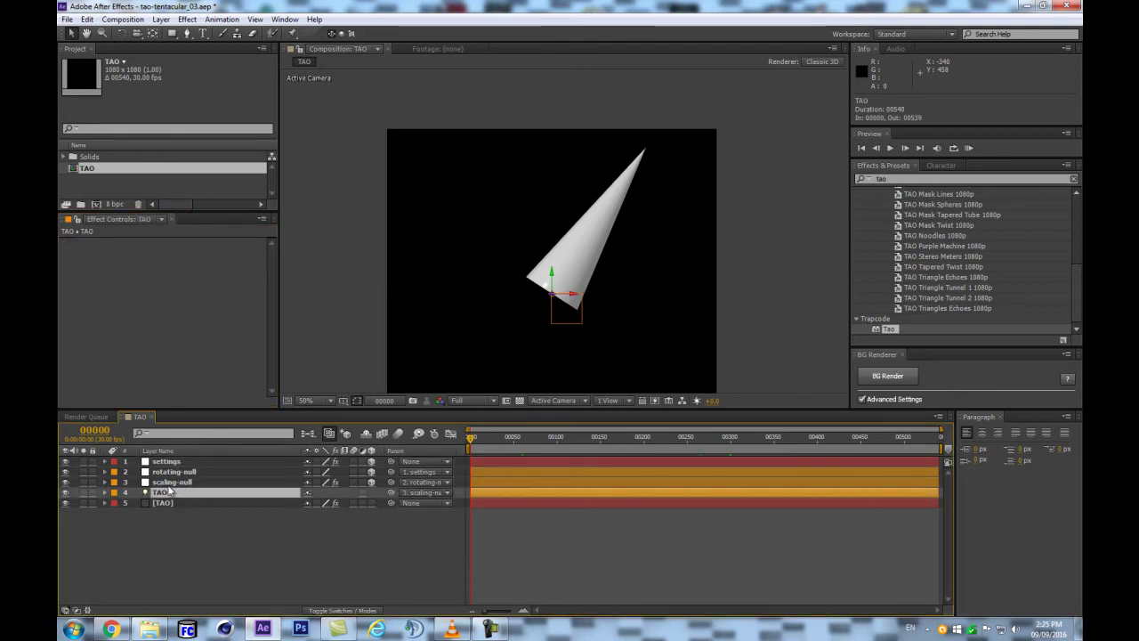
{"action": "left_click", "coordinate": [171, 482]}
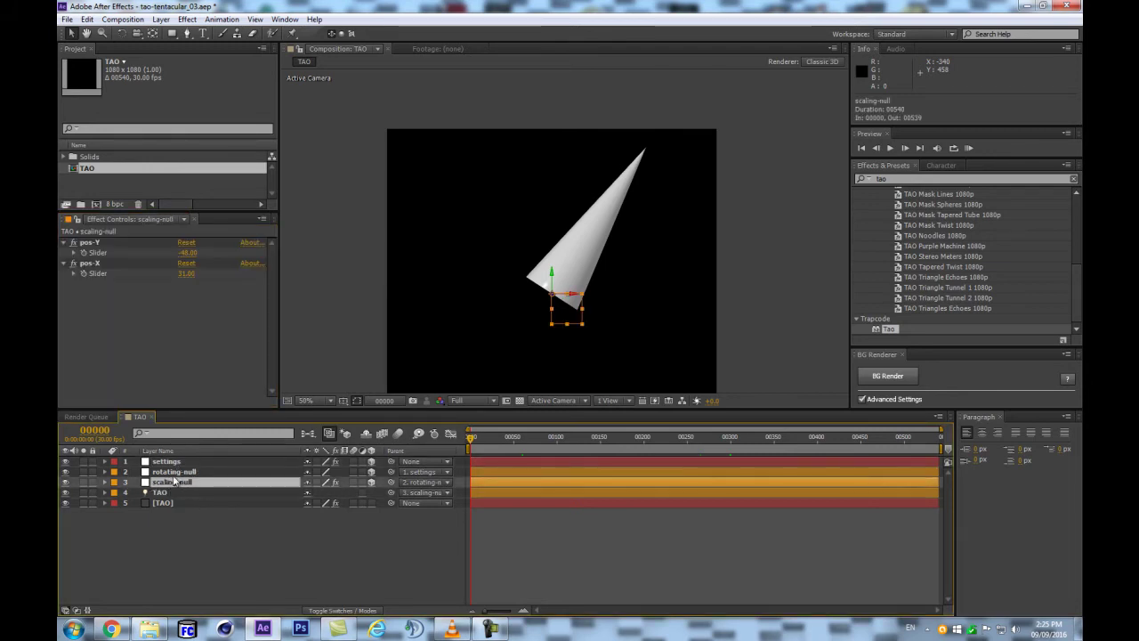
{"action": "key", "text": "p"}
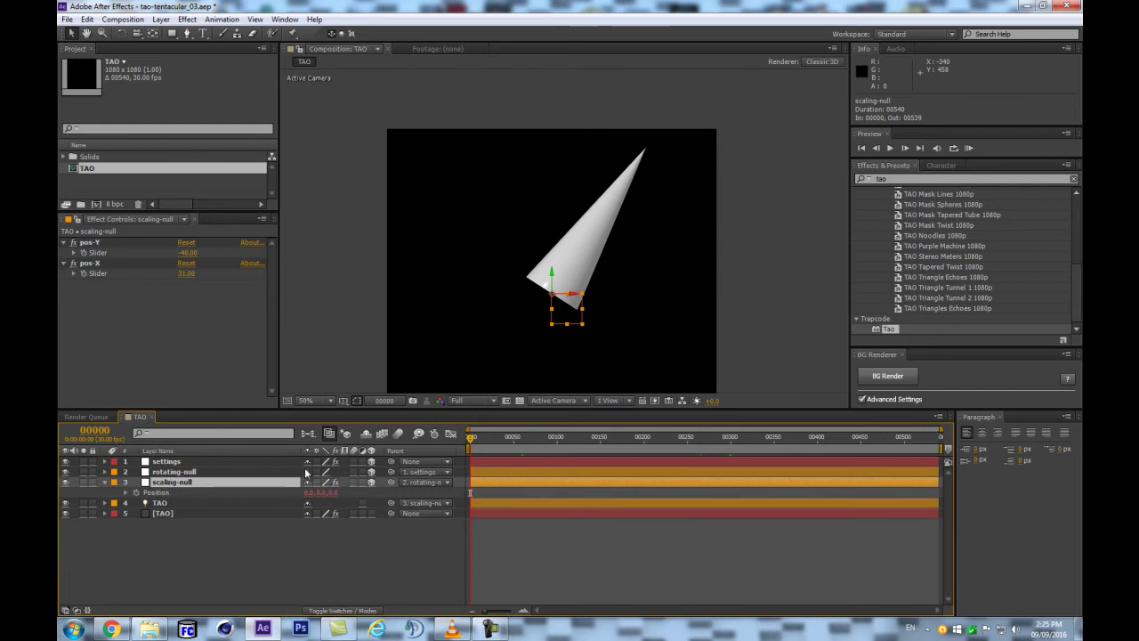
{"action": "key", "text": "p"}
{"action": "key", "text": "p"}
{"action": "key", "text": "s"}
{"action": "left_click_drag", "start_coordinate": [318, 492], "coordinate": [366, 502]}
{"action": "key", "text": "ctrl+z"}
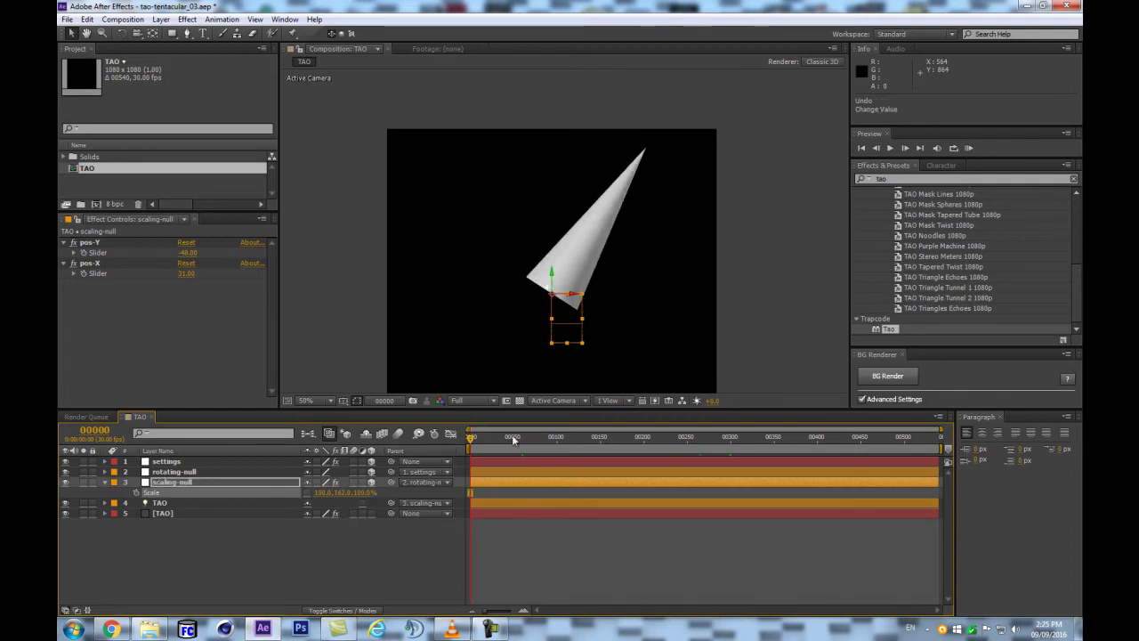
{"action": "key", "text": "ctrl+z"}
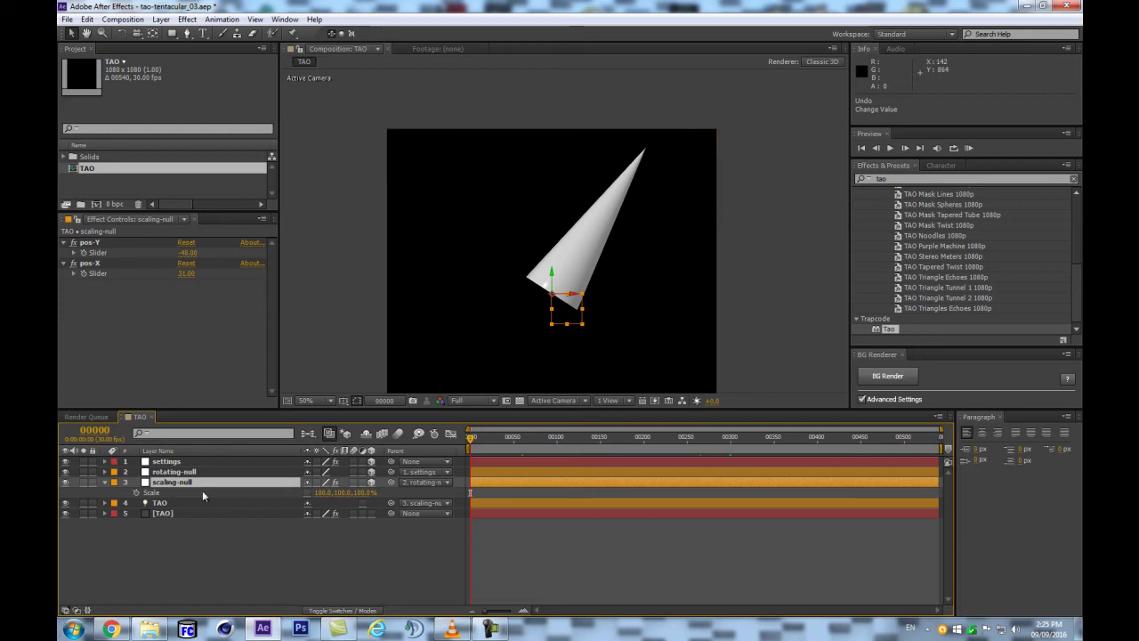
Append +wiggle(1,1)[0] to the X term of the scaling null's Position expression
{"action": "key", "text": "p"}
{"action": "left_click", "coordinate": [126, 494]}
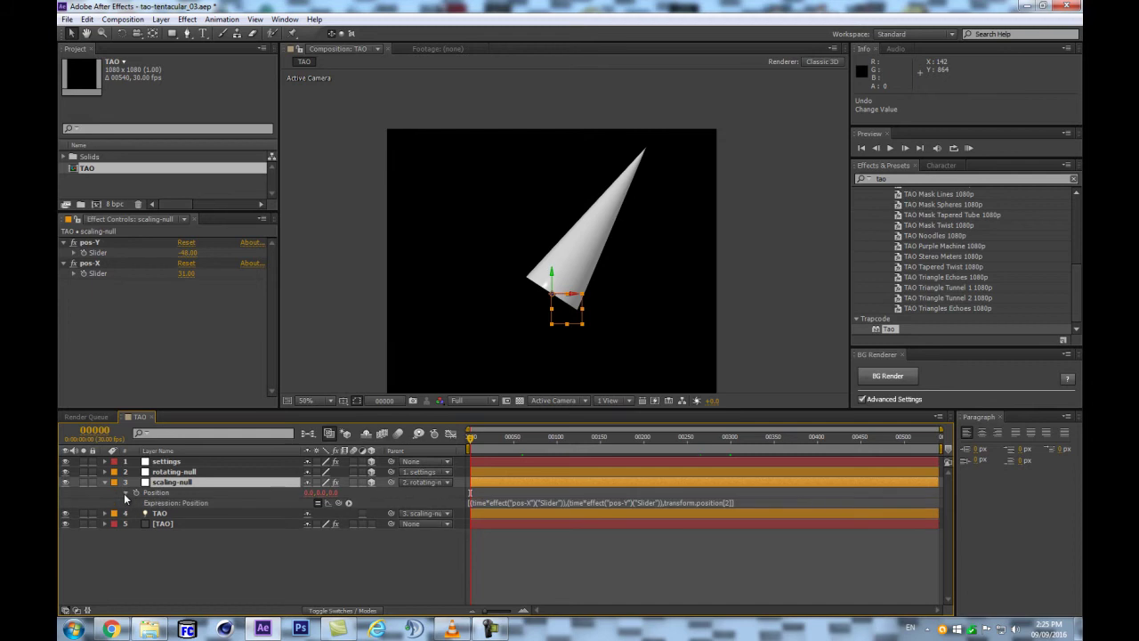
{"action": "left_click", "coordinate": [720, 502]}
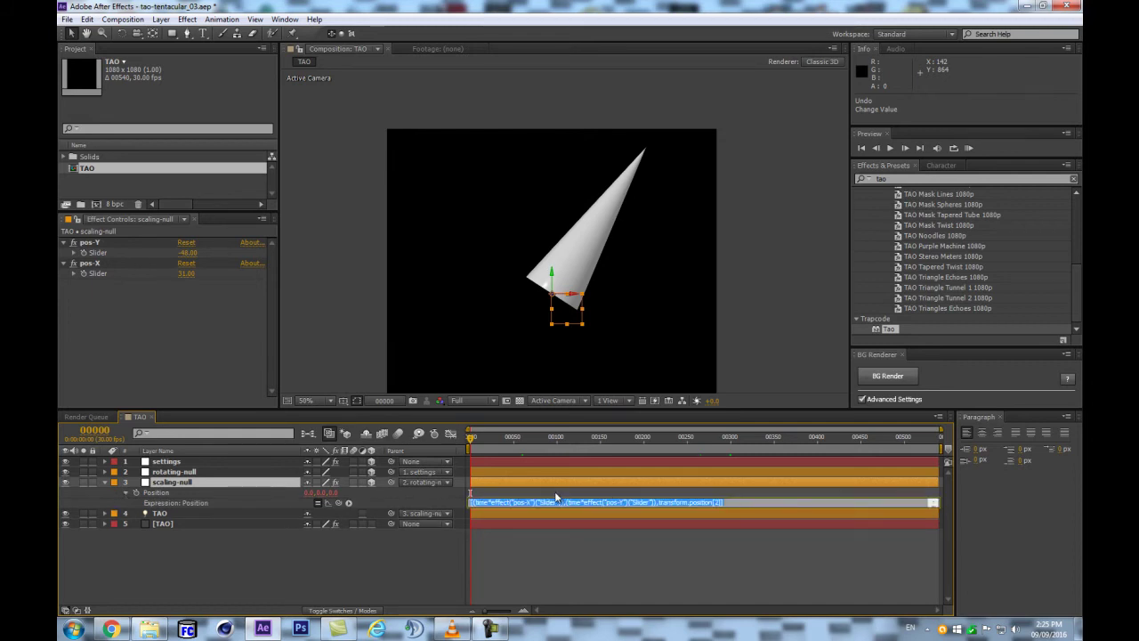
{"action": "key", "text": "KP_Enter"}
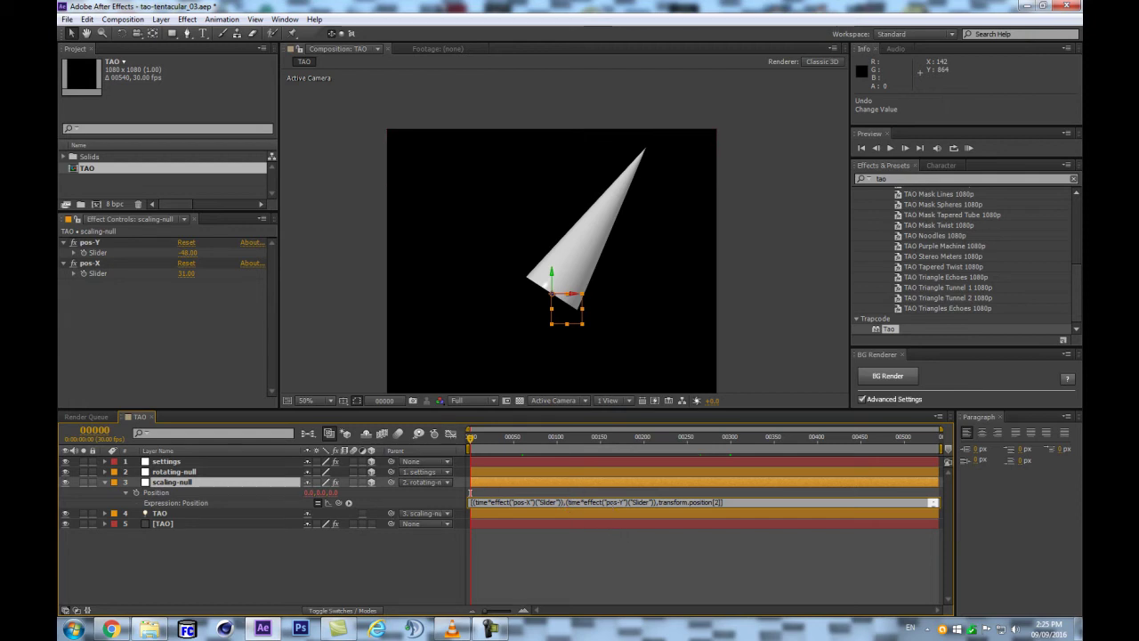
{"action": "left_click", "coordinate": [609, 507]}
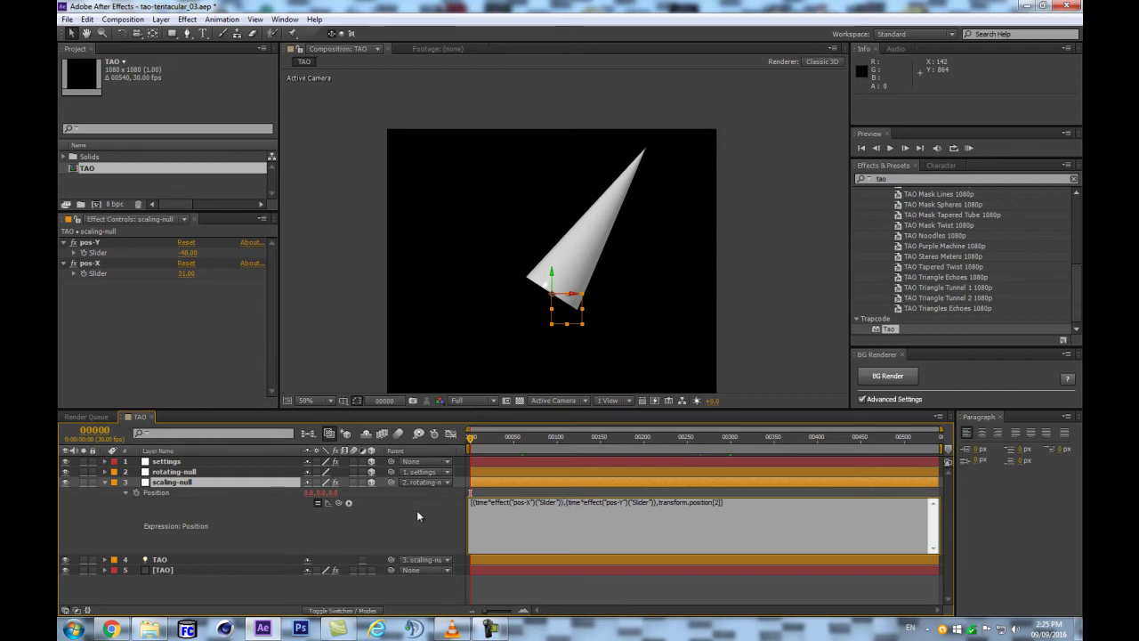
{"action": "type", "text": "+i"}
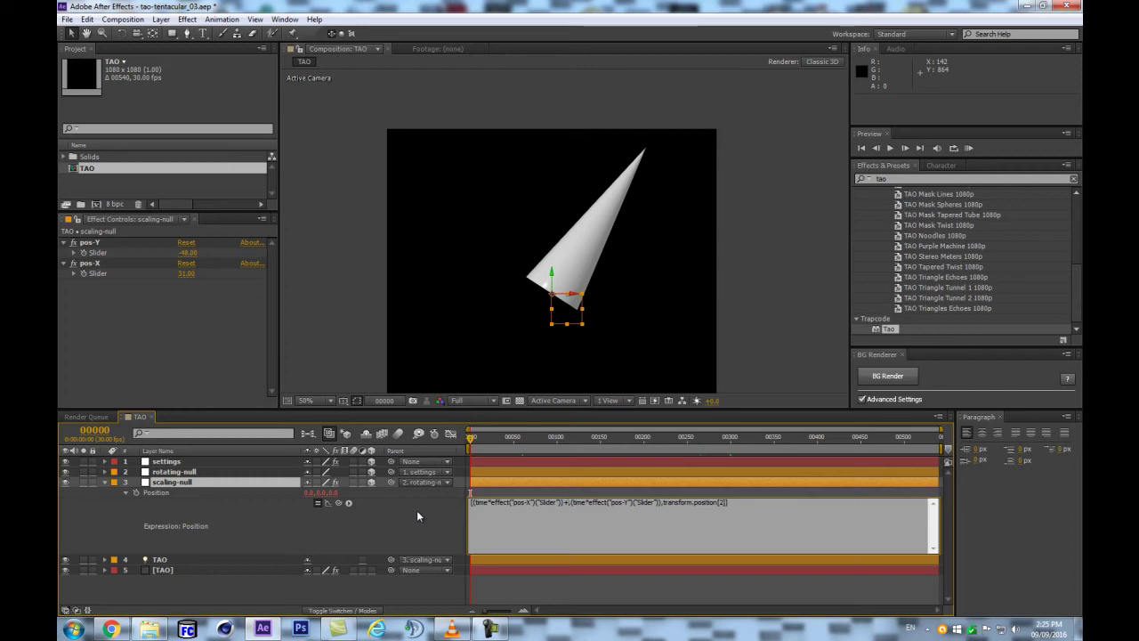
{"action": "type", "text": "wiggle"}
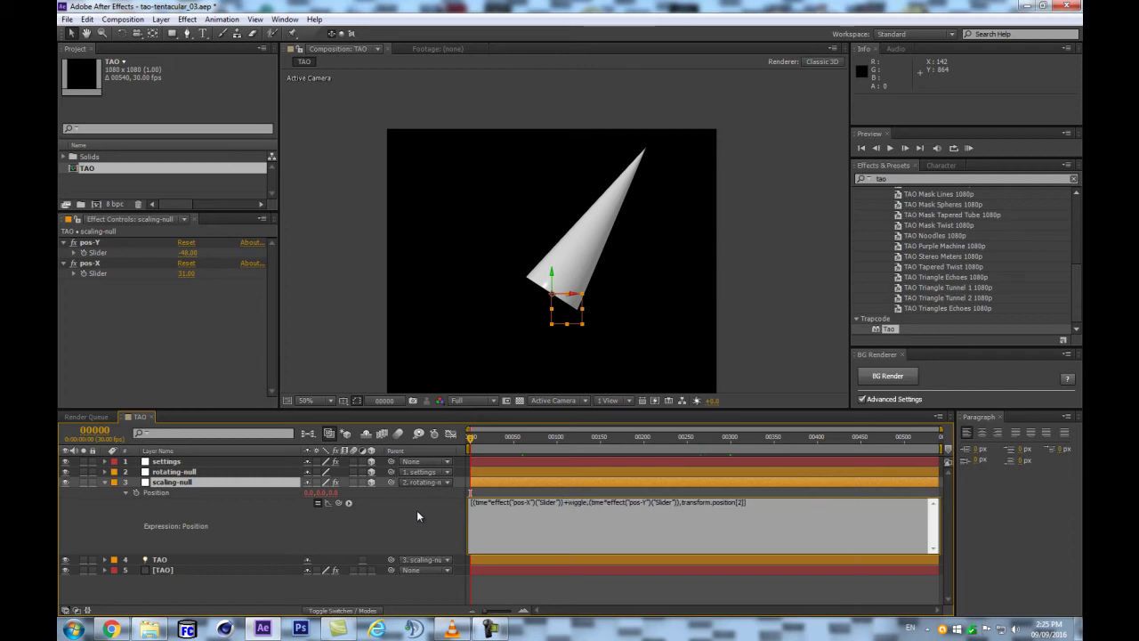
{"action": "type", "text": "(1,1)"}
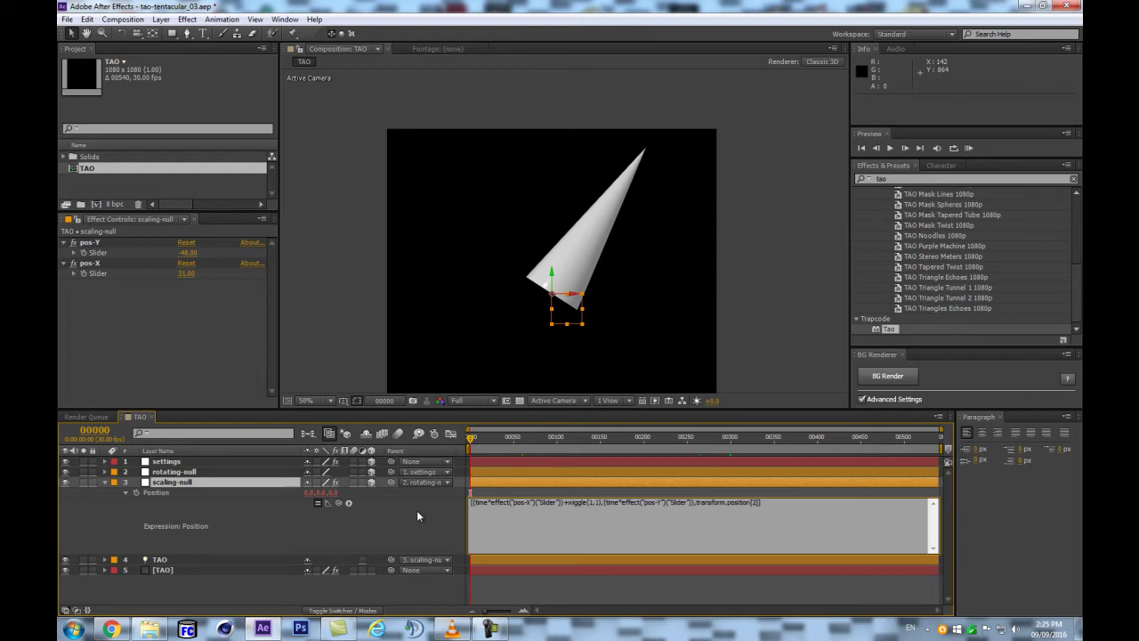
{"action": "type", "text": "["}
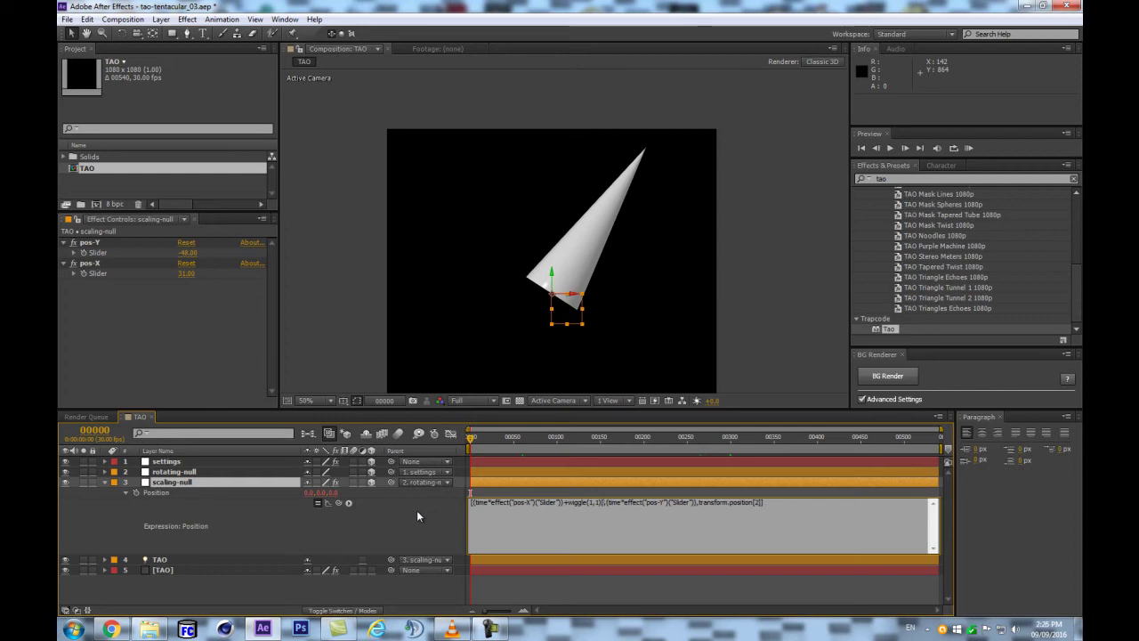
{"action": "type", "text": "0]"}
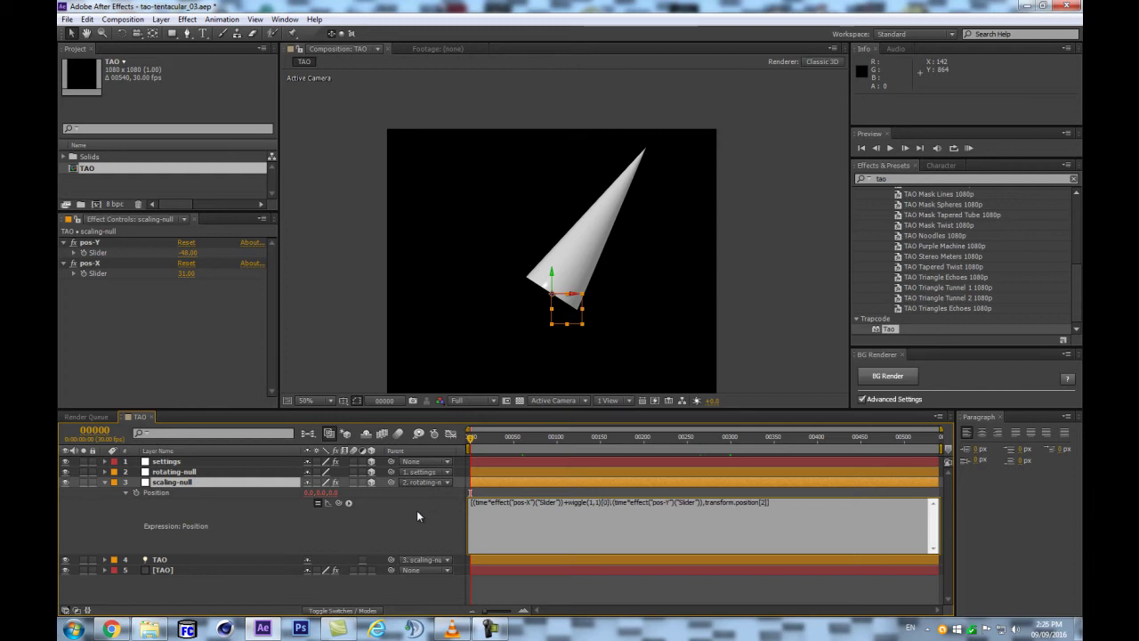
{"action": "left_click", "coordinate": [383, 514]}
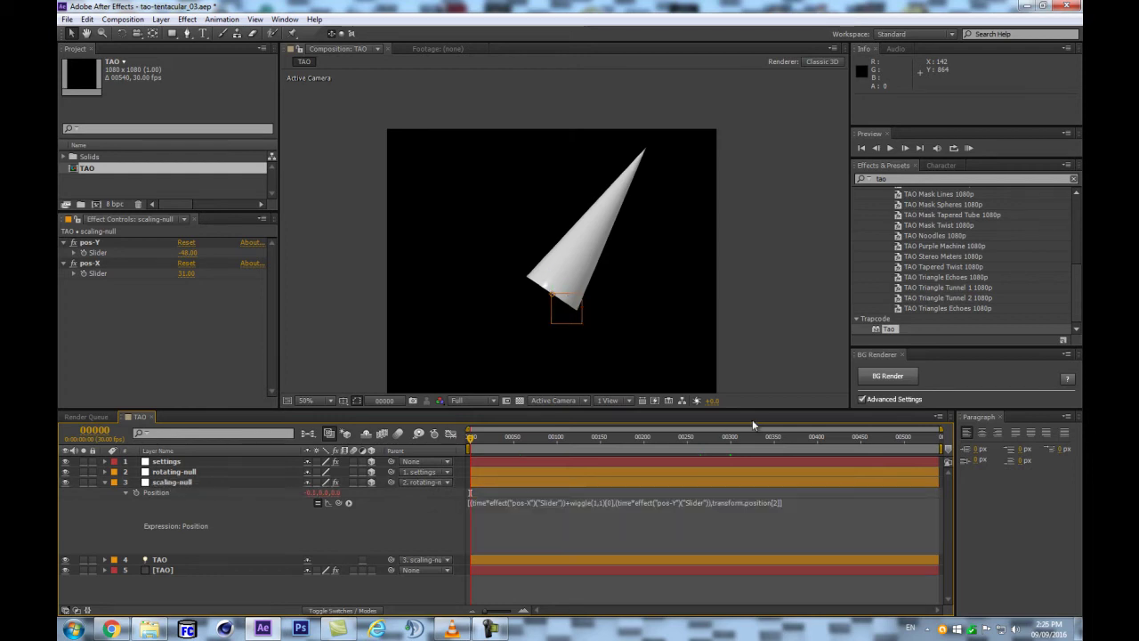
Replace the two wiggle arguments in the scaling null's Position expression with links to the settings null's freq and amp sliders
{"action": "left_click", "coordinate": [609, 501]}
{"action": "left_click", "coordinate": [593, 502]}
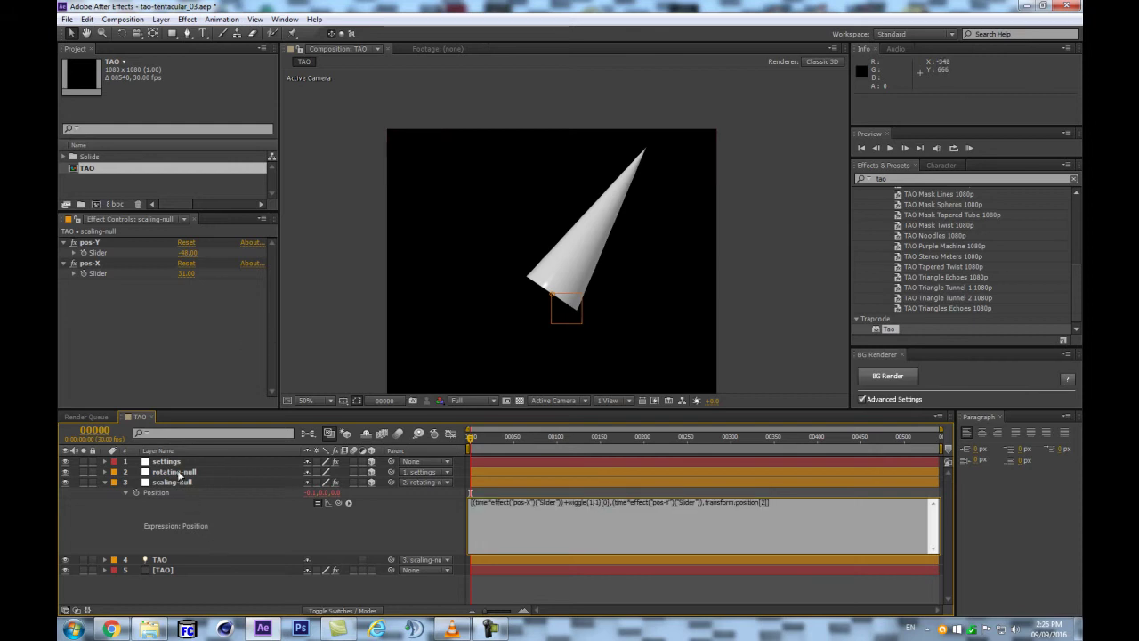
{"action": "left_click", "coordinate": [174, 462]}
{"action": "left_click", "coordinate": [80, 220]}
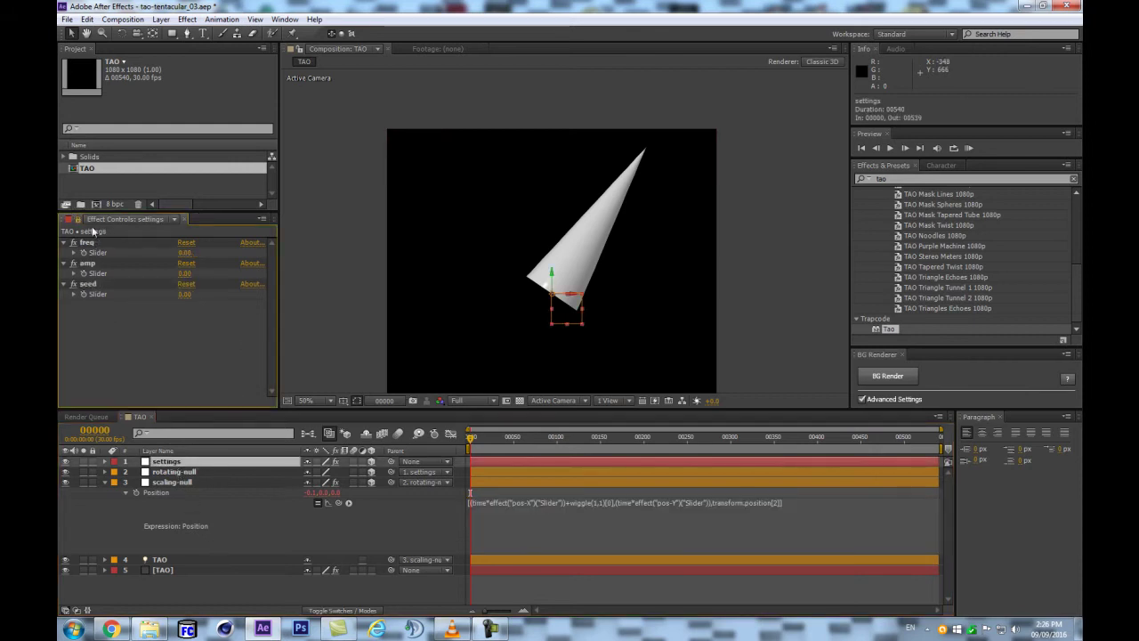
{"action": "left_click", "coordinate": [569, 503]}
{"action": "left_click", "coordinate": [626, 516]}
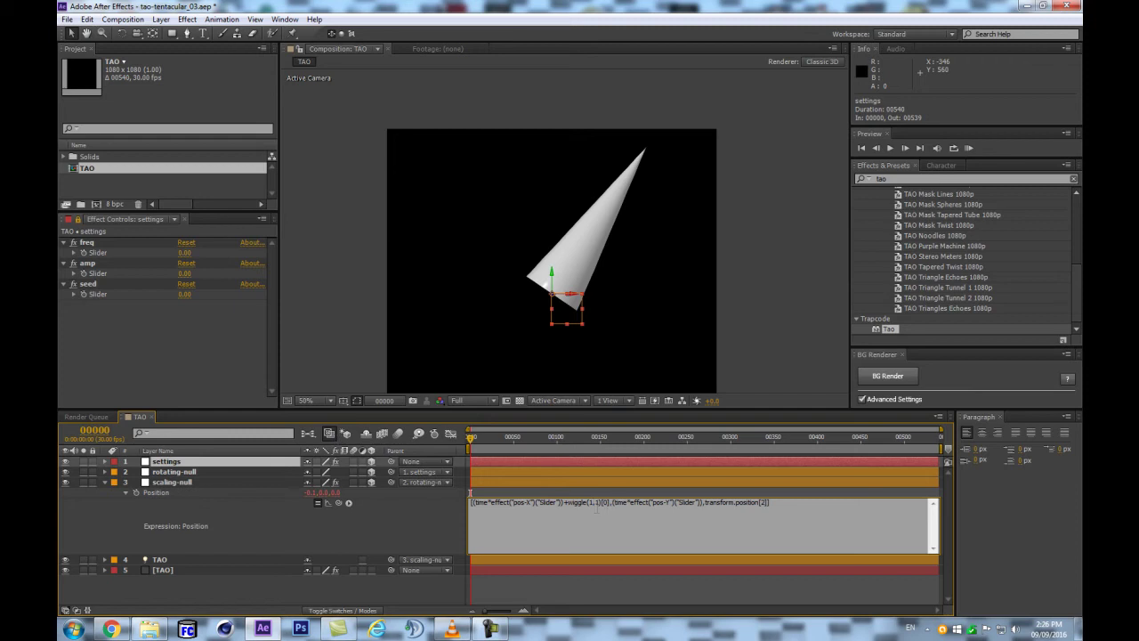
{"action": "double_click", "coordinate": [592, 503]}
{"action": "left_click_drag", "start_coordinate": [338, 503], "coordinate": [98, 252]}
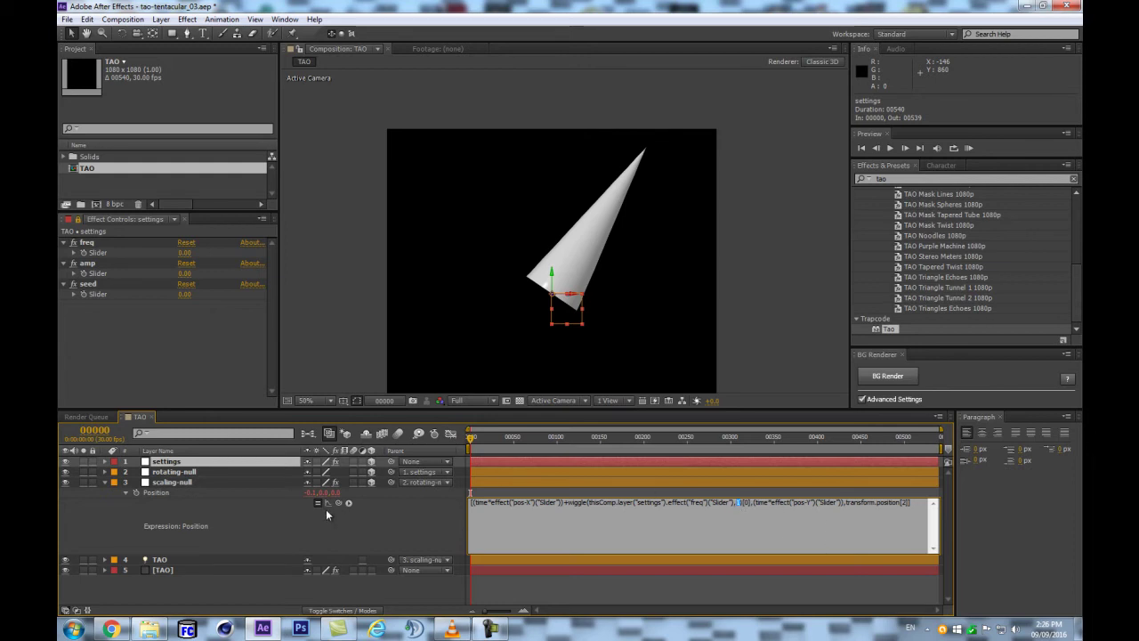
{"action": "left_click_drag", "start_coordinate": [339, 503], "coordinate": [124, 272]}
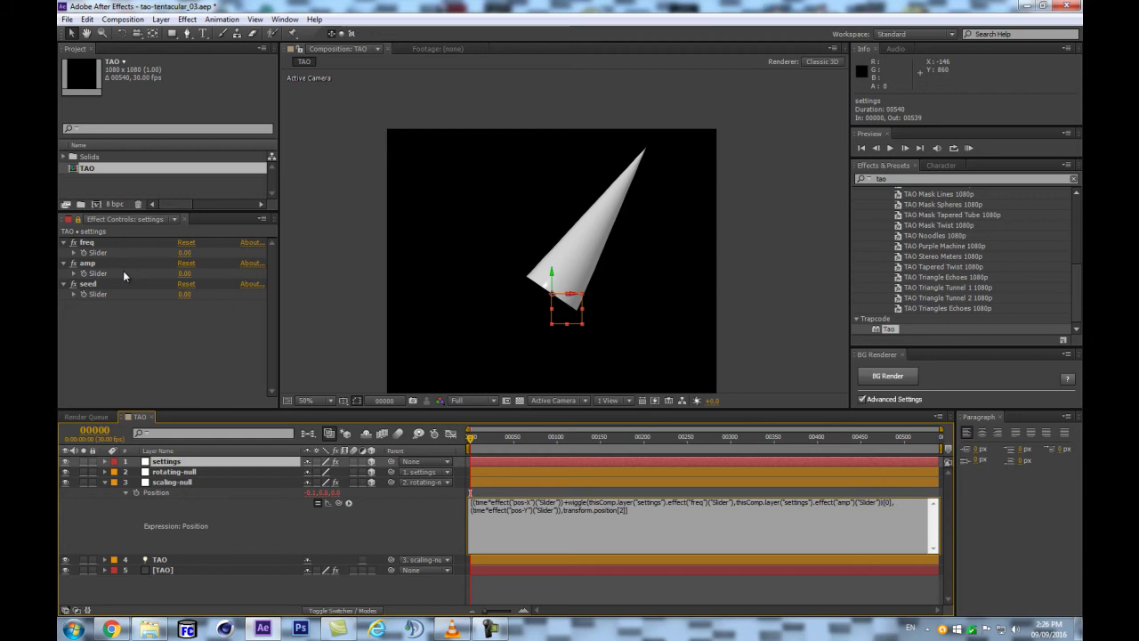
{"action": "left_click", "coordinate": [454, 527]}
Add a first line to the scaling null's Position expression with seedRandom() linked to the settings null's seed slider
{"action": "left_click", "coordinate": [562, 535]}
{"action": "left_click", "coordinate": [562, 535]}
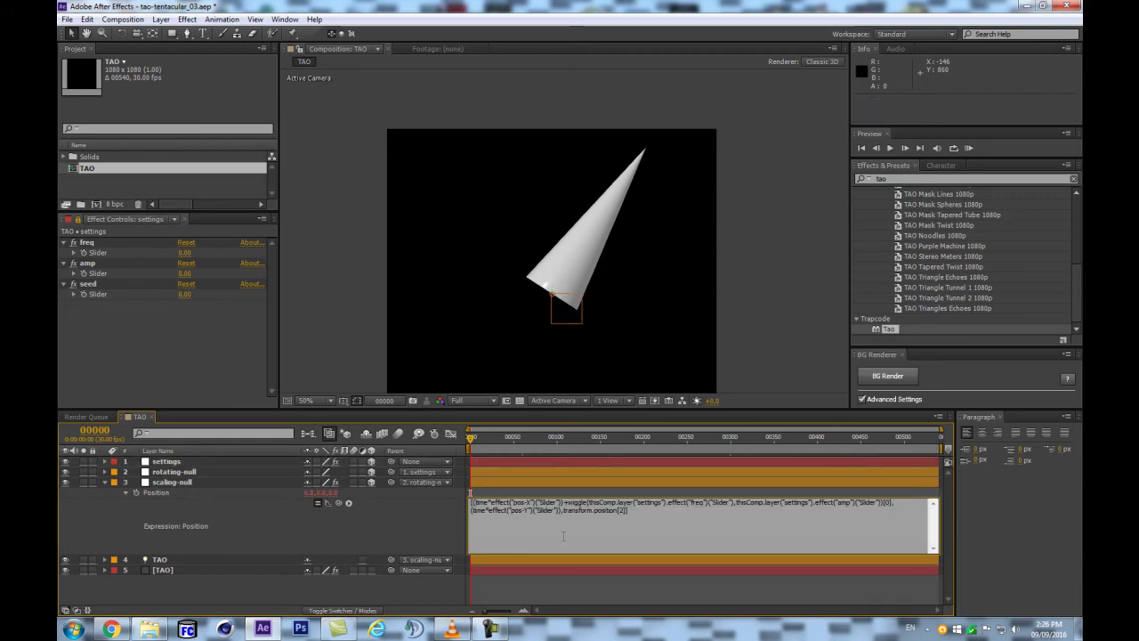
{"action": "key", "text": "Return"}
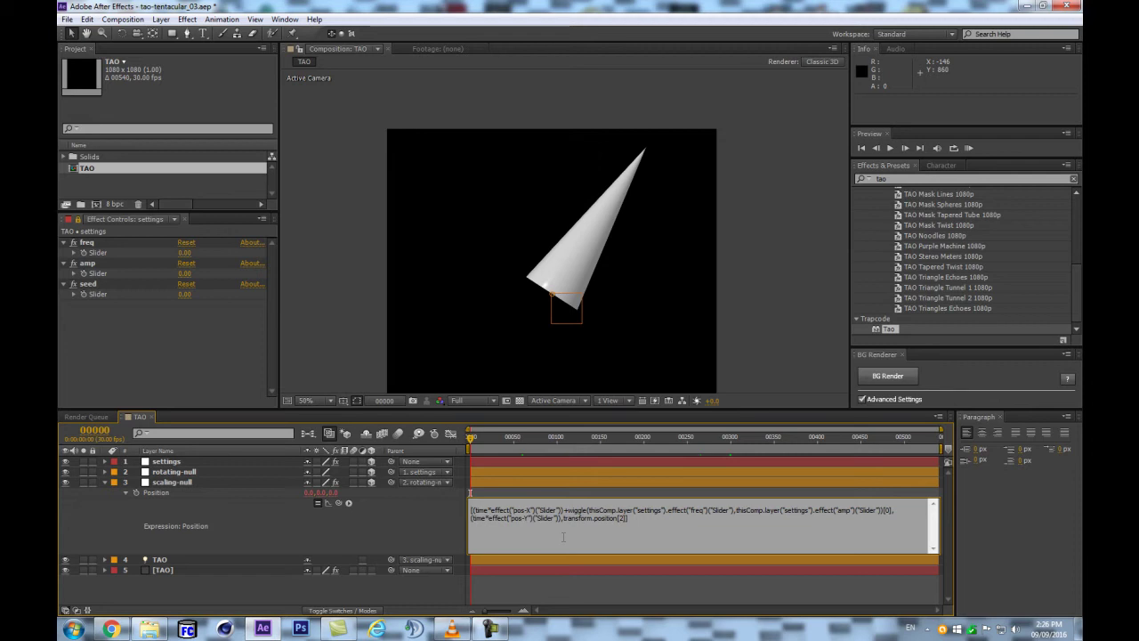
{"action": "type", "text": "seedRandom("}
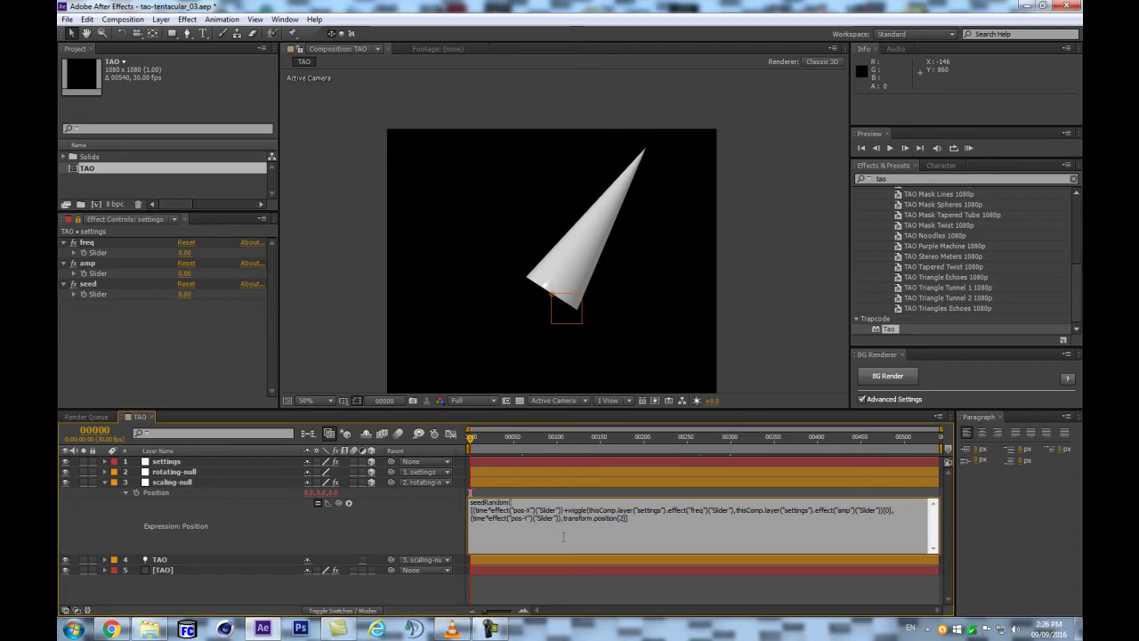
{"action": "left_click_drag", "start_coordinate": [340, 502], "coordinate": [152, 295]}
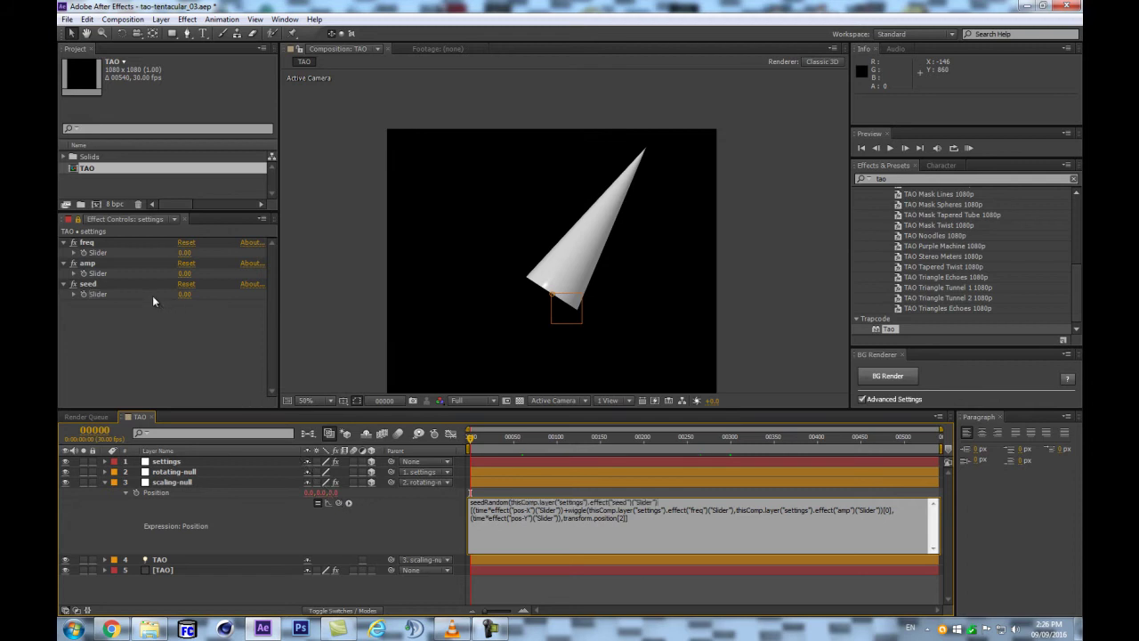
{"action": "type", "text": ")"}
{"action": "left_click", "coordinate": [264, 524]}
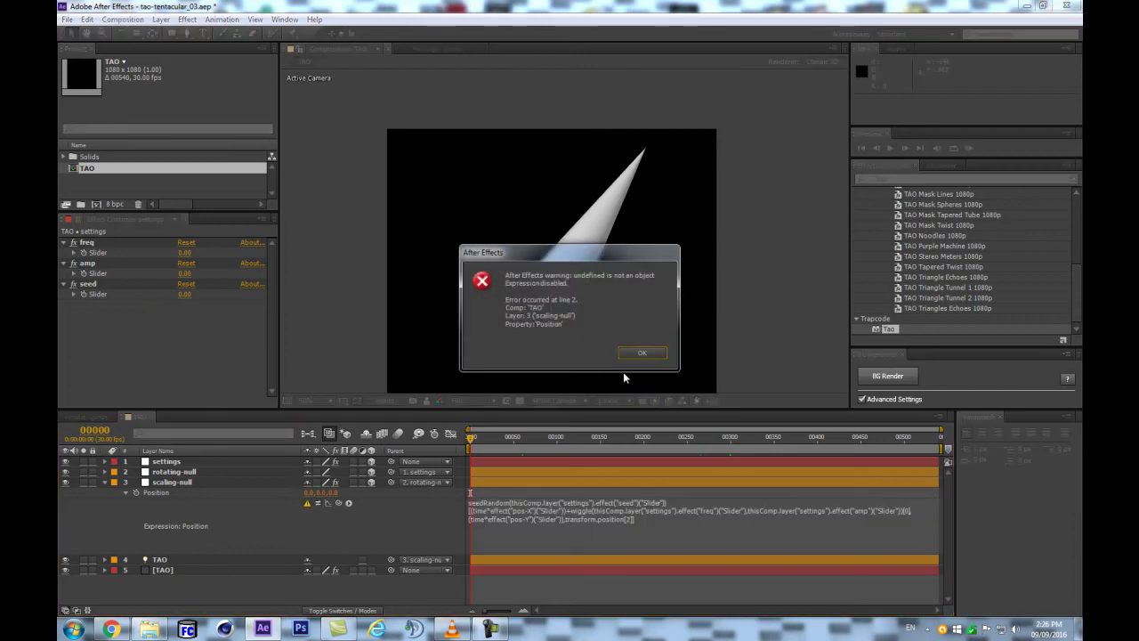
Correct the seedRandom line by relinking its argument to the seed slider and ending it with a closing parenthesis and semicolon
{"action": "left_click", "coordinate": [645, 356]}
{"action": "left_click", "coordinate": [675, 502]}
{"action": "left_click", "coordinate": [319, 549]}
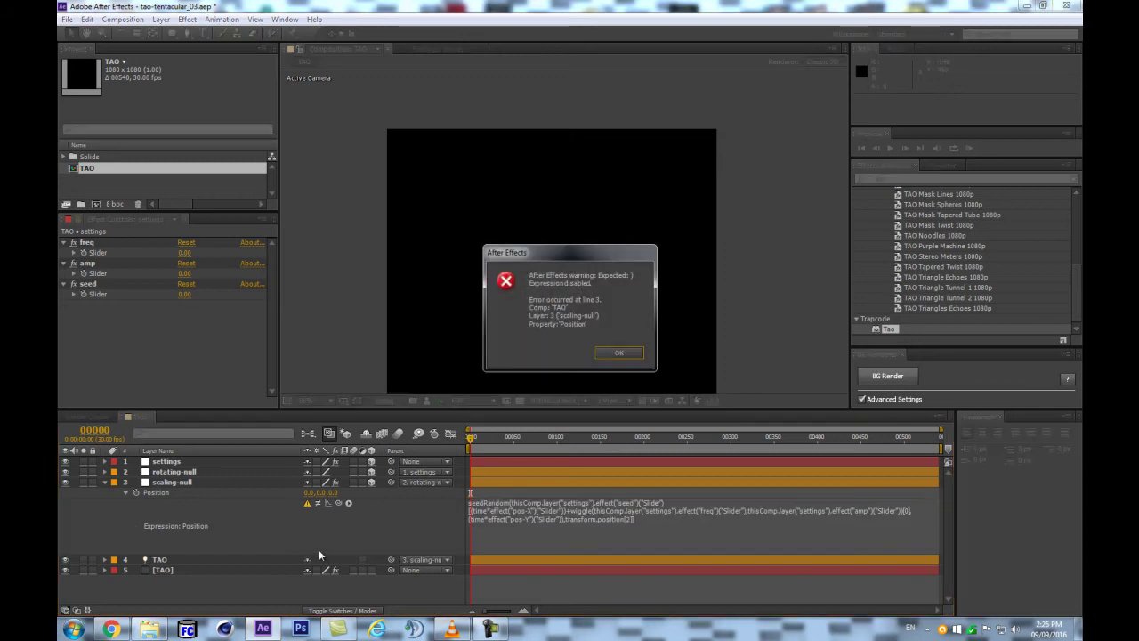
{"action": "left_click", "coordinate": [628, 355]}
{"action": "left_click", "coordinate": [658, 503]}
{"action": "left_click_drag", "start_coordinate": [659, 503], "coordinate": [516, 503]}
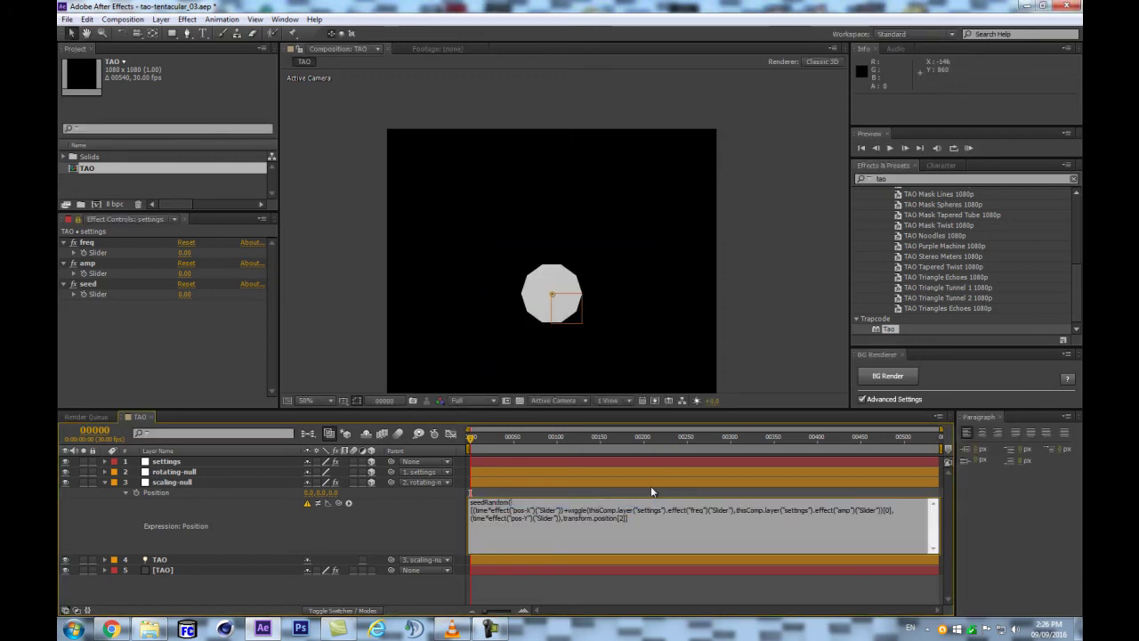
{"action": "left_click_drag", "start_coordinate": [338, 503], "coordinate": [162, 294]}
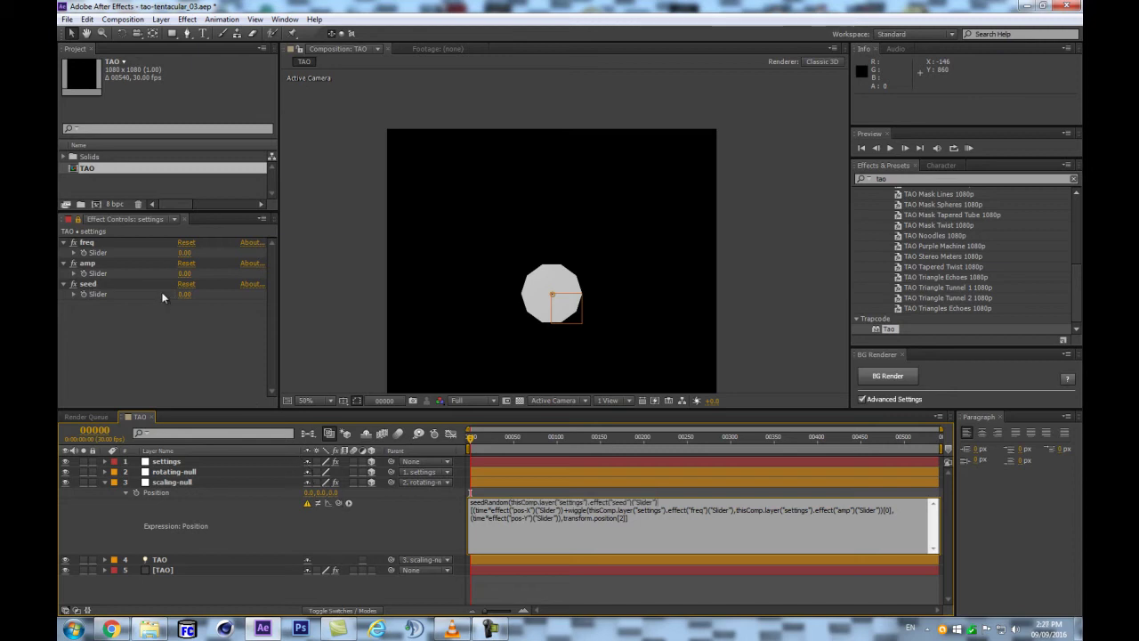
{"action": "left_click", "coordinate": [338, 519]}
{"action": "left_click", "coordinate": [642, 351]}
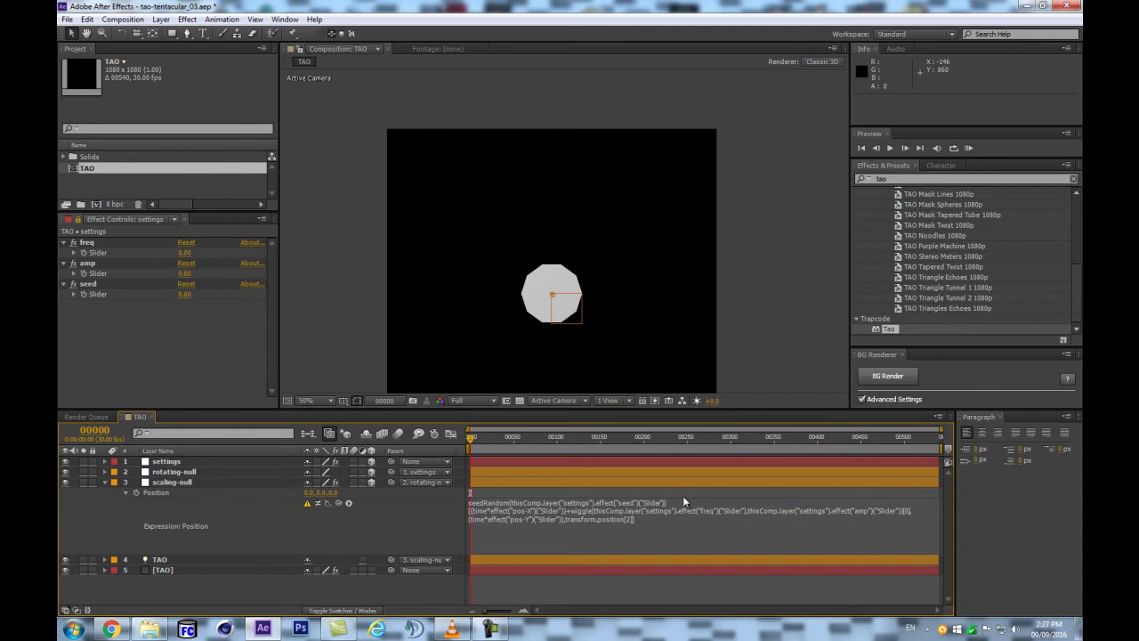
{"action": "left_click", "coordinate": [684, 498]}
{"action": "left_click", "coordinate": [299, 540]}
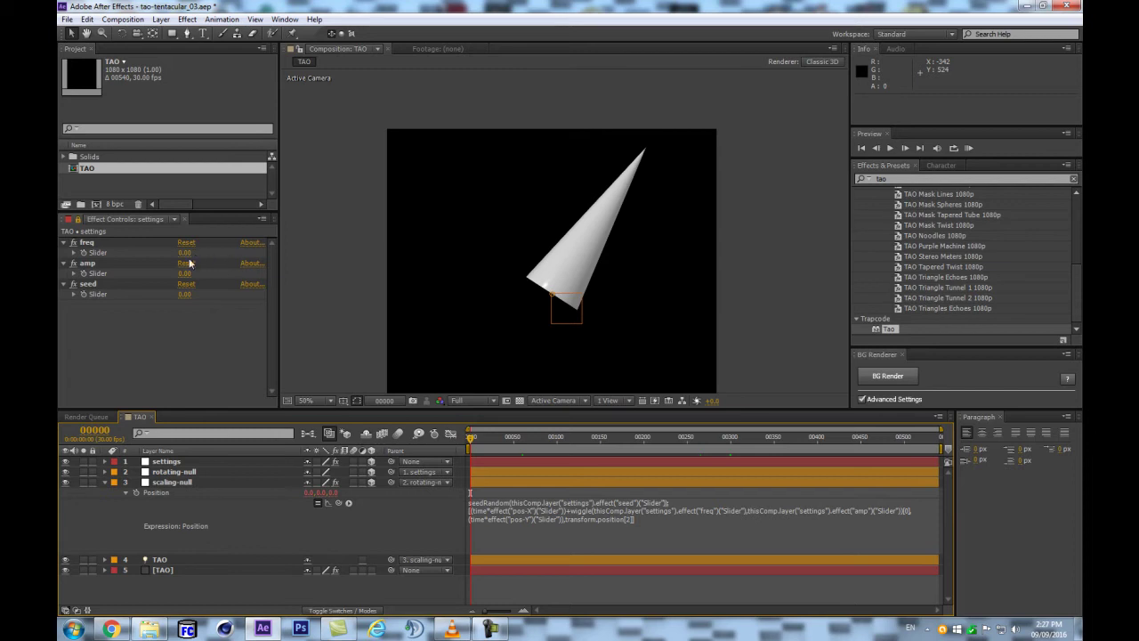
Set the settings null's freq slider to 1 and its amp slider to 136
{"action": "mouse_move", "coordinate": [184, 273]}
{"action": "left_mouse_down"}
{"action": "mouse_move", "coordinate": [210, 268]}
{"action": "mouse_move", "coordinate": [197, 268]}
{"action": "left_mouse_up"}
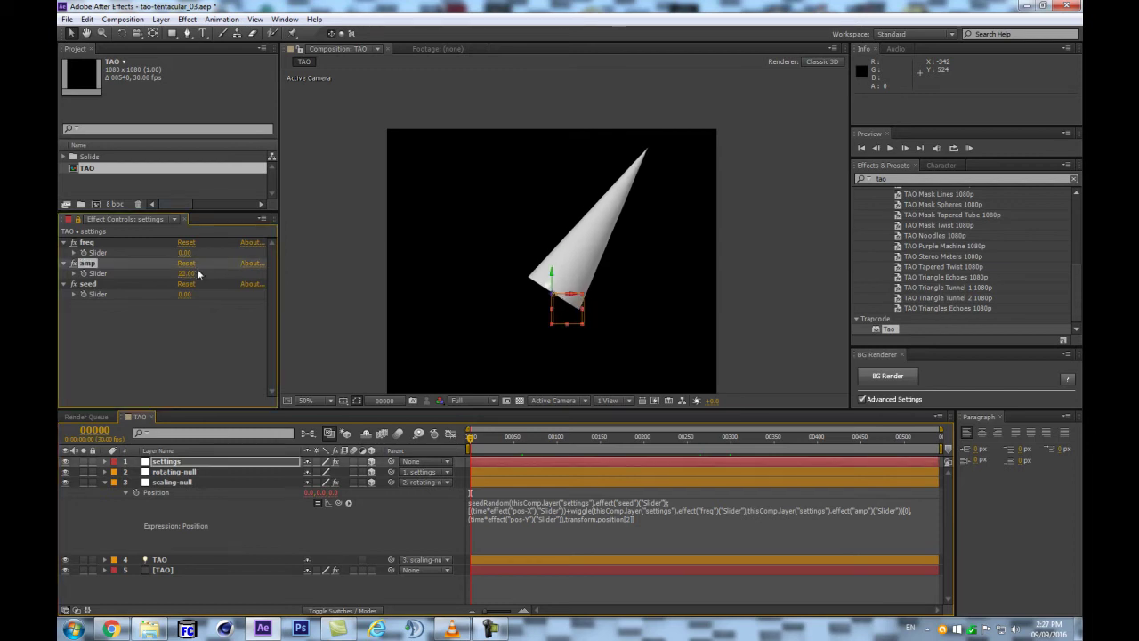
{"action": "left_click", "coordinate": [185, 253]}
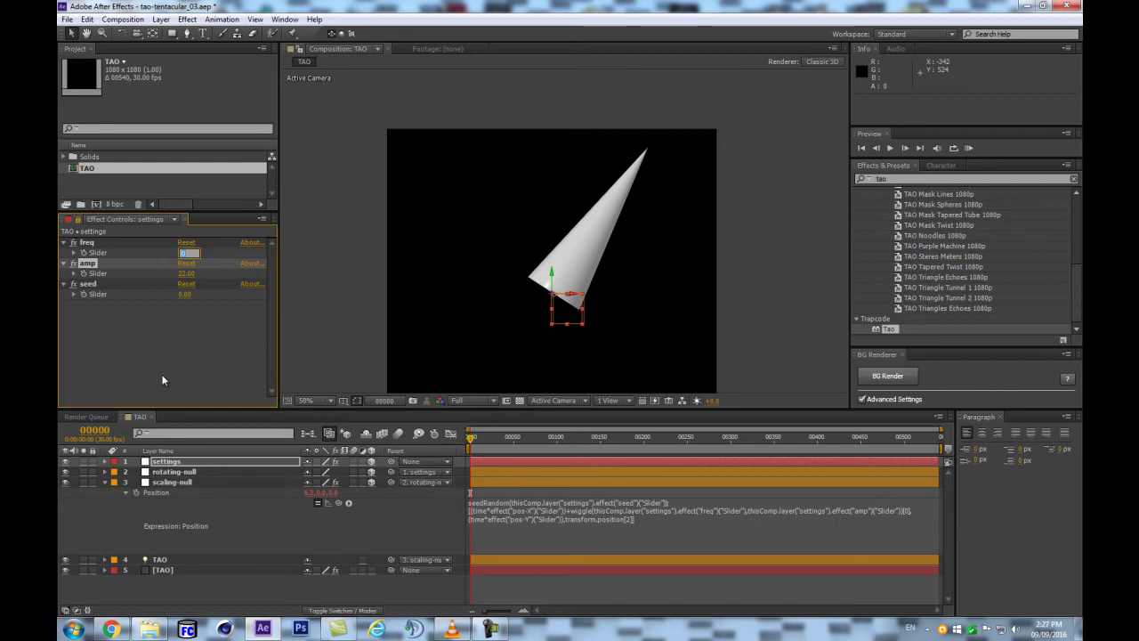
{"action": "type", "text": "1"}
{"action": "key", "text": "Return"}
{"action": "scroll", "coordinate": [411, 226], "scroll_direction": "up", "scroll_amount": 2}
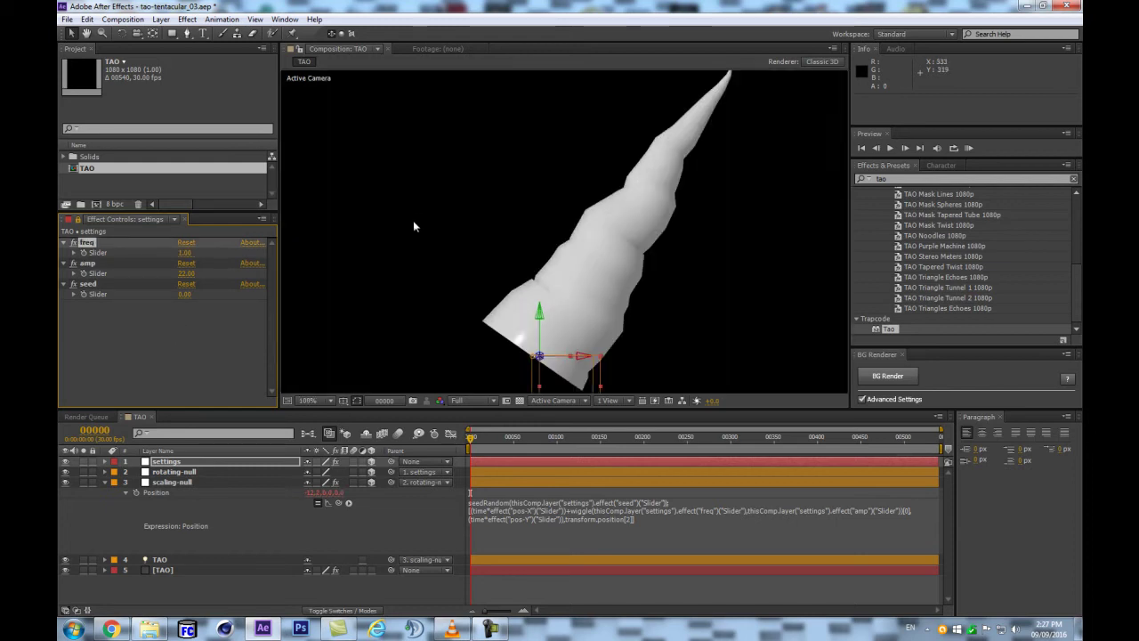
{"action": "left_click_drag", "start_coordinate": [187, 273], "coordinate": [248, 262]}
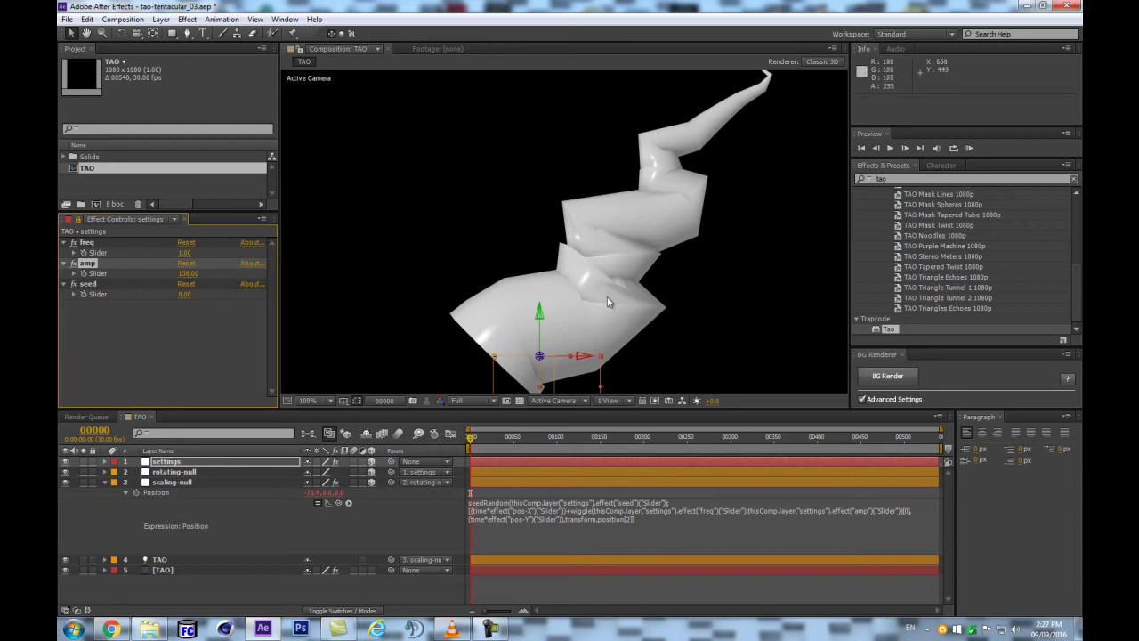
Select the scaling null and scrub the timeline to frame 274 to examine its motion path along the Tao shape
{"action": "scroll", "coordinate": [608, 303], "scroll_direction": "down", "scroll_amount": 2}
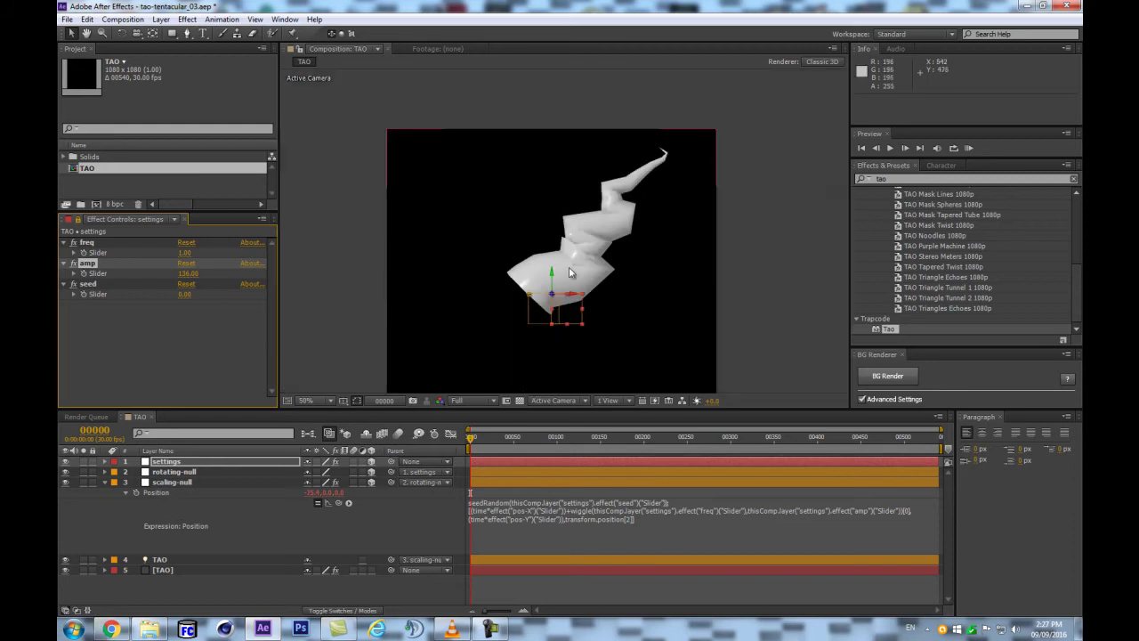
{"action": "left_click", "coordinate": [191, 484]}
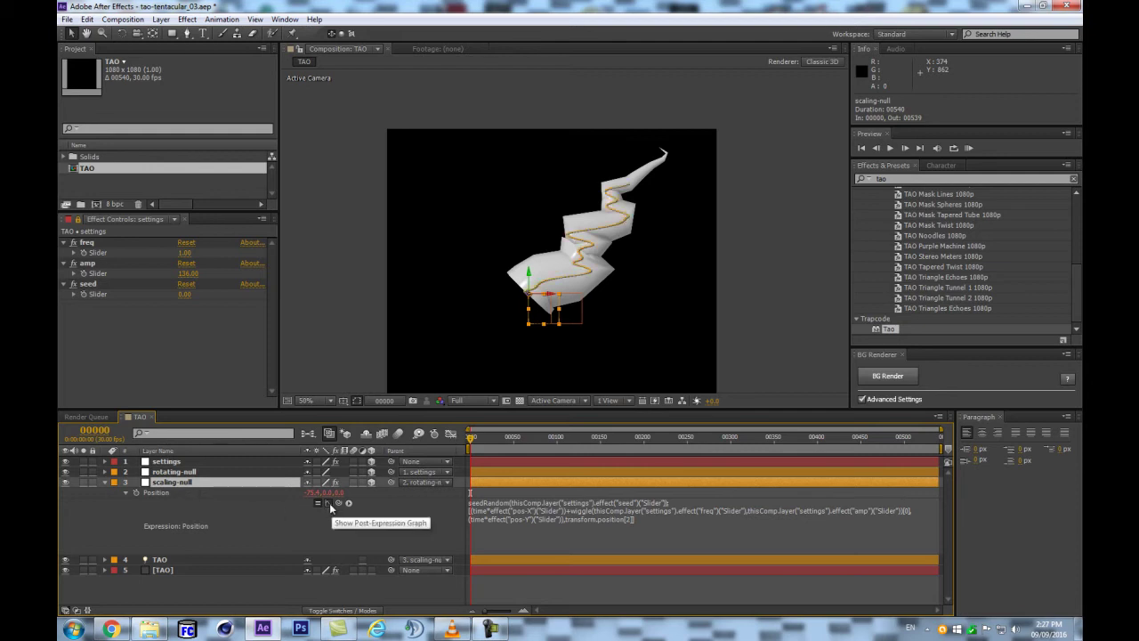
{"action": "left_click_drag", "start_coordinate": [476, 438], "coordinate": [613, 472]}
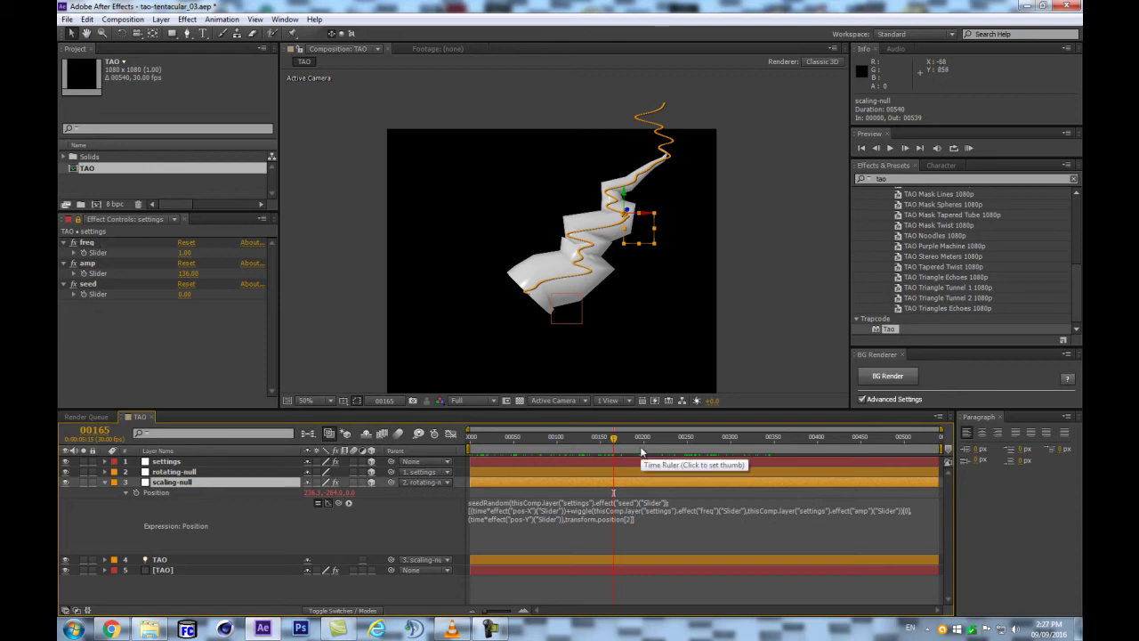
{"action": "left_click_drag", "start_coordinate": [644, 446], "coordinate": [709, 446]}
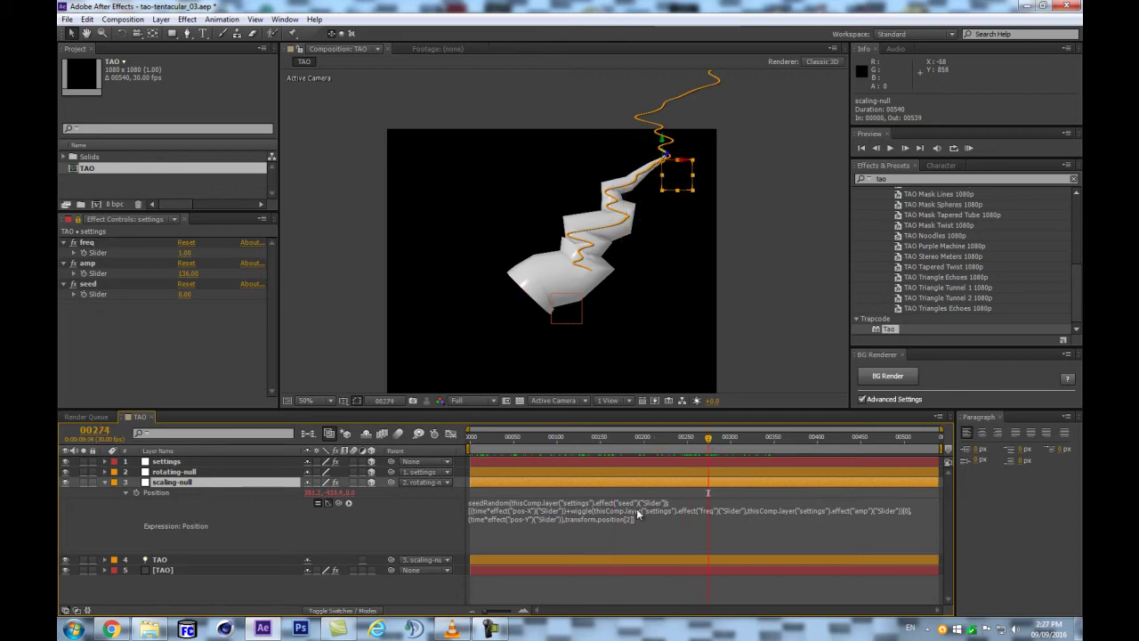
Add +wiggle() with its arguments linked to the settings null's freq and amp sliders, indexed [1], to the Y term of the scaling null's Position expression
{"action": "left_click", "coordinate": [693, 509]}
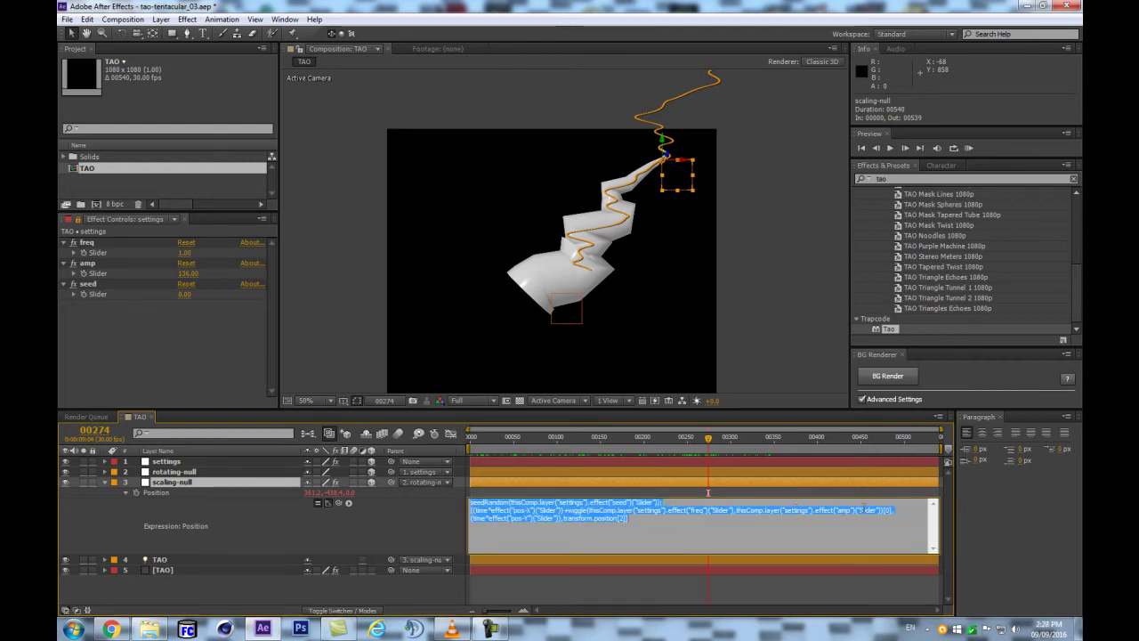
{"action": "left_click", "coordinate": [695, 513]}
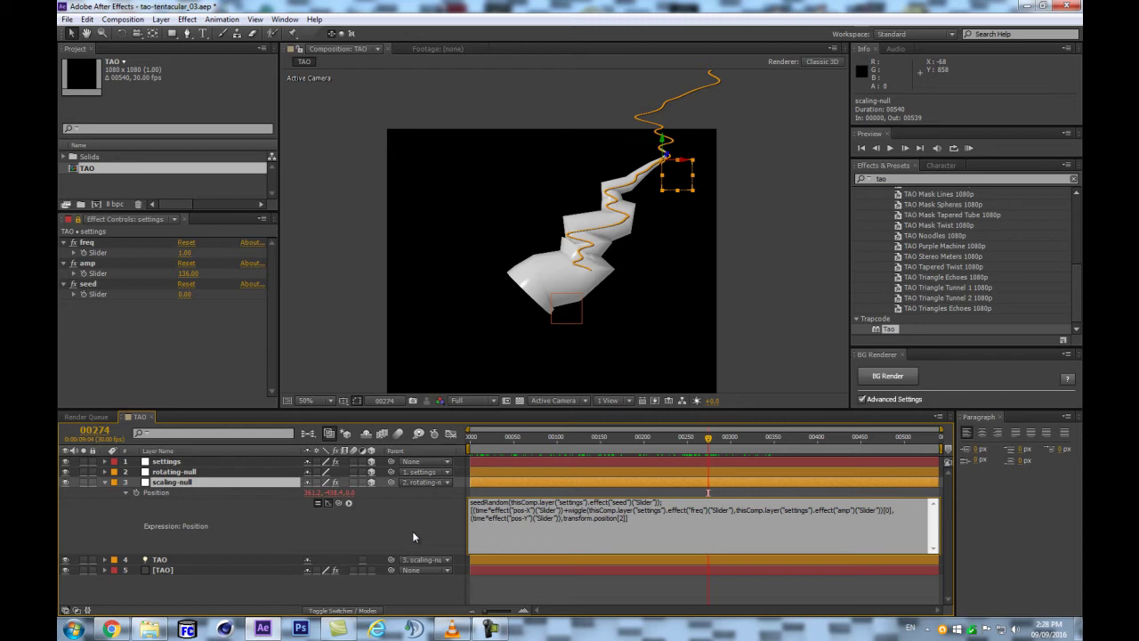
{"action": "type", "text": "+i"}
{"action": "key", "text": "BackSpace"}
{"action": "type", "text": "wiggle("}
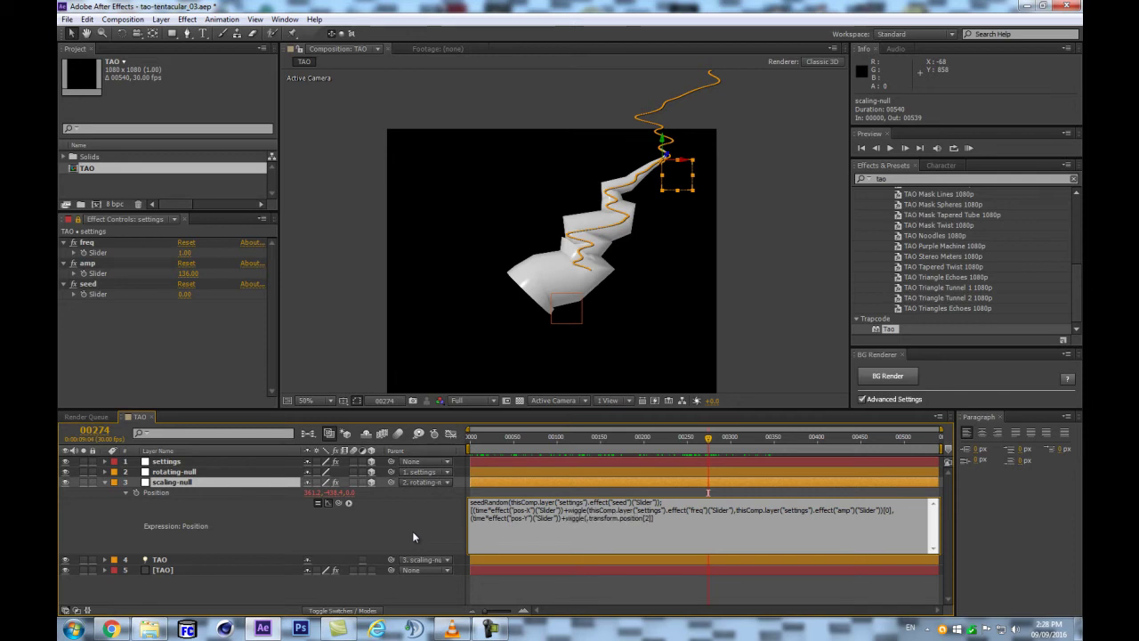
{"action": "left_click_drag", "start_coordinate": [339, 503], "coordinate": [119, 253]}
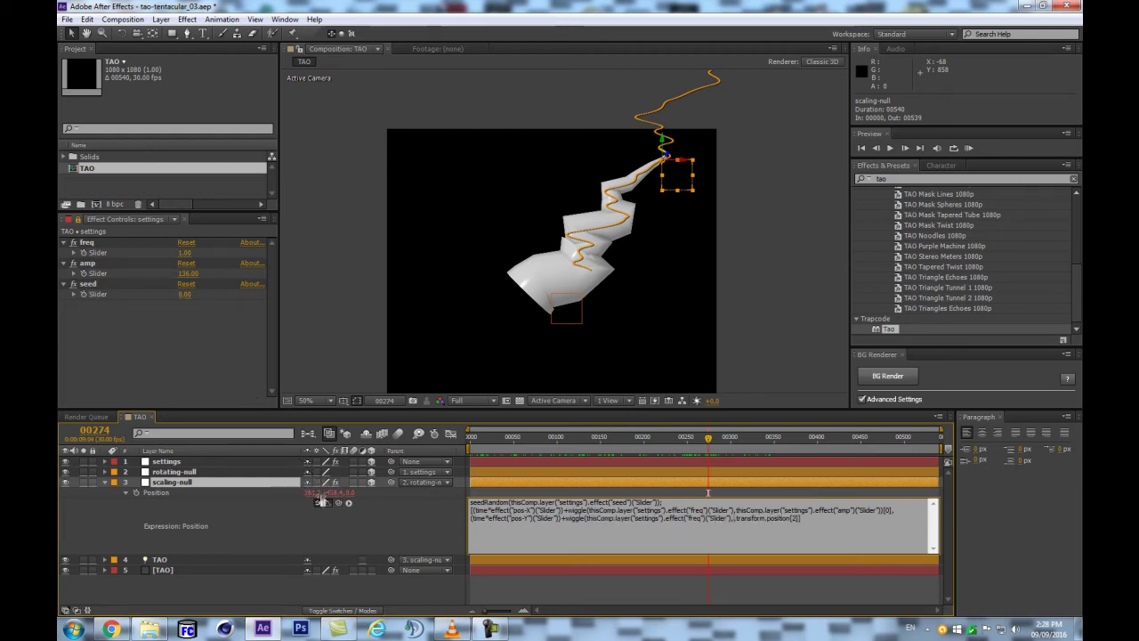
{"action": "left_click_drag", "start_coordinate": [338, 503], "coordinate": [98, 276]}
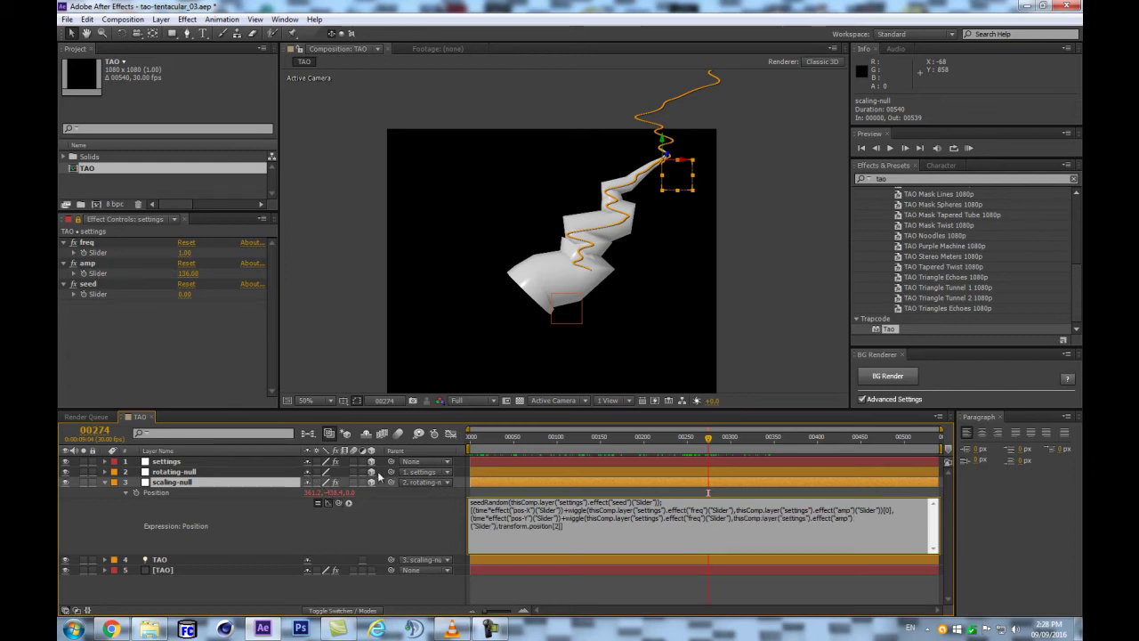
{"action": "type", "text": "["}
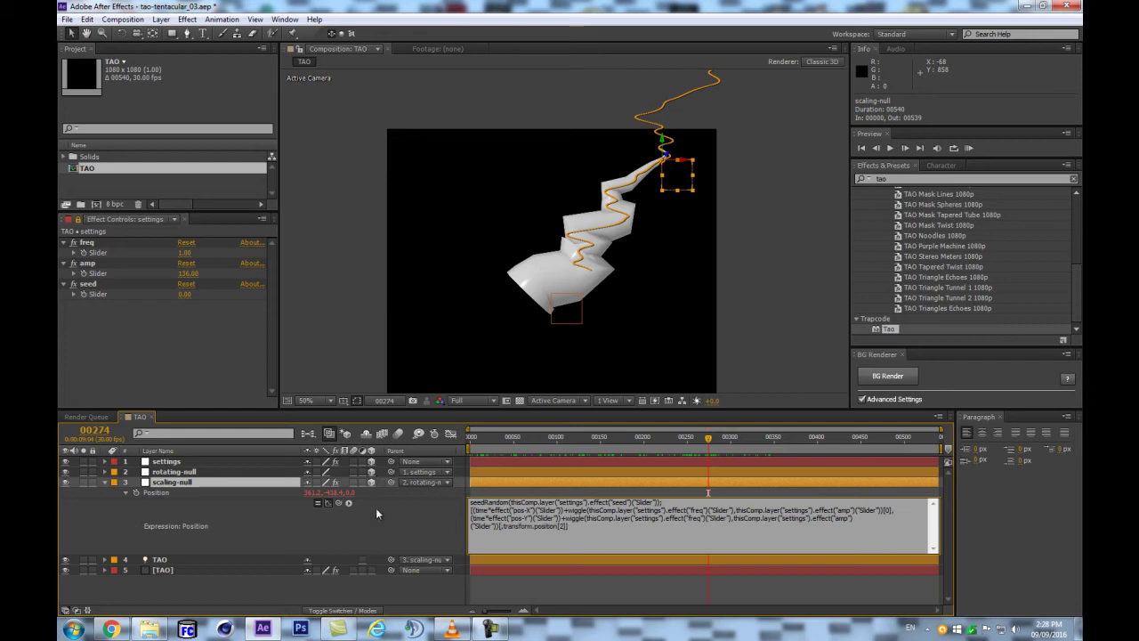
{"action": "type", "text": "1"}
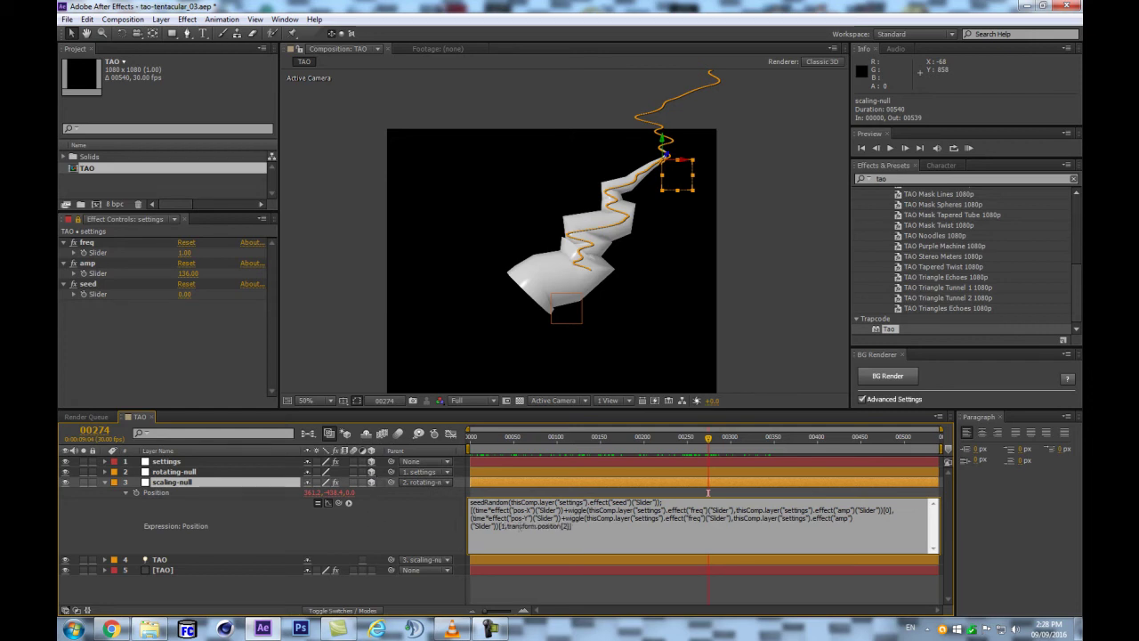
{"action": "left_click", "coordinate": [395, 520]}
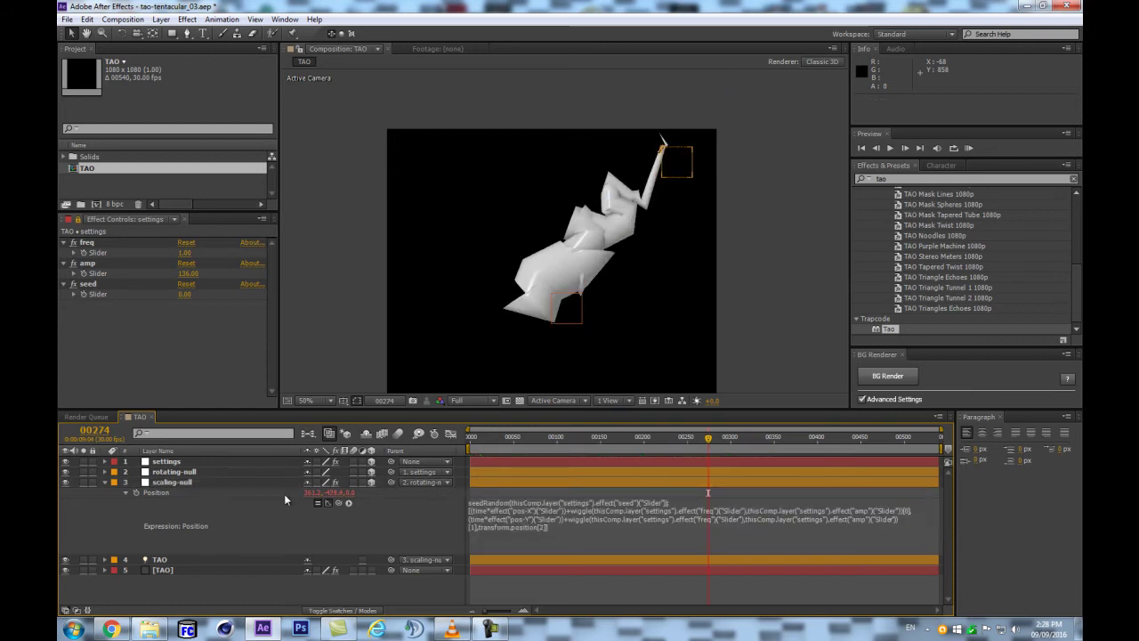
Replace transform.position in the Z term of the scaling null's Position expression with wiggle( linked to the freq and amp sliders
{"action": "left_click", "coordinate": [205, 481]}
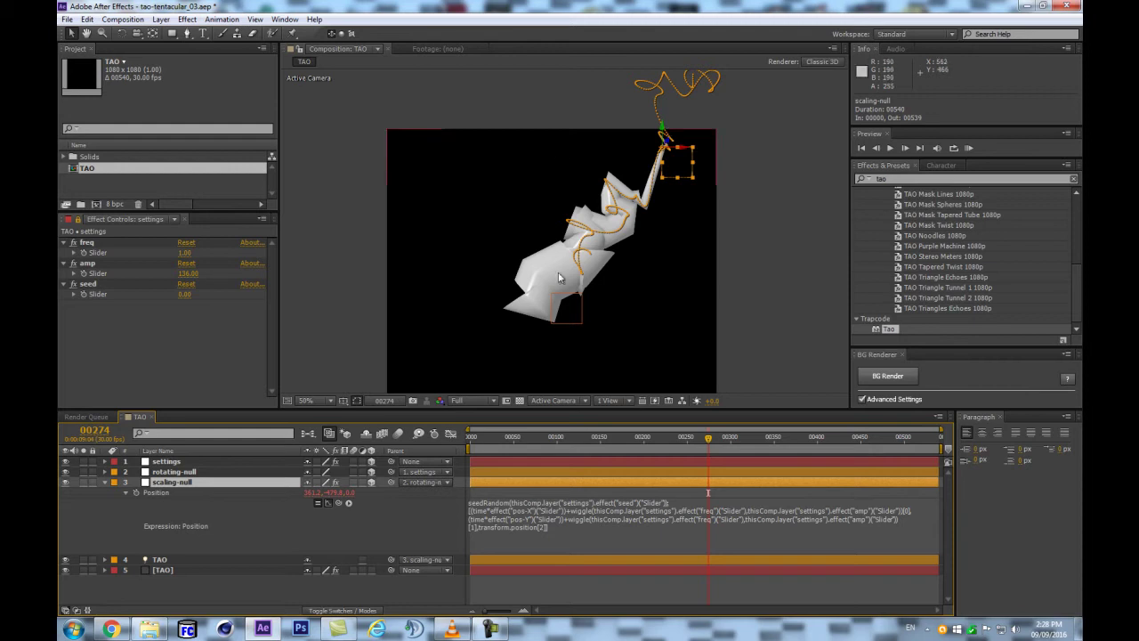
{"action": "scroll", "coordinate": [612, 220], "scroll_direction": "up", "scroll_amount": 2}
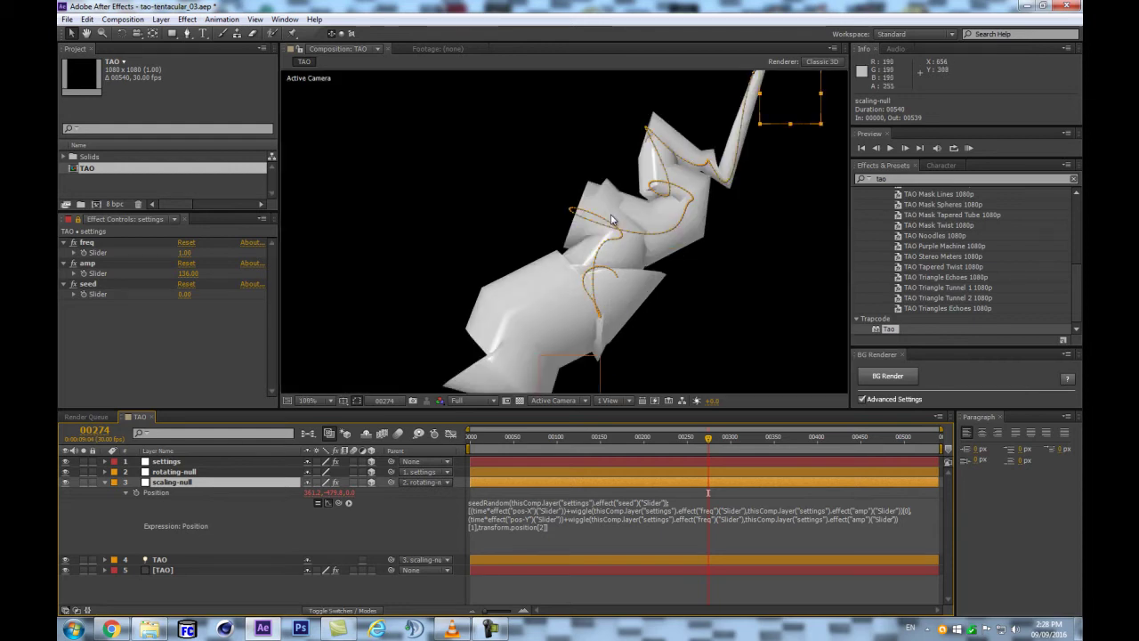
{"action": "scroll", "coordinate": [611, 219], "scroll_direction": "down", "scroll_amount": 2}
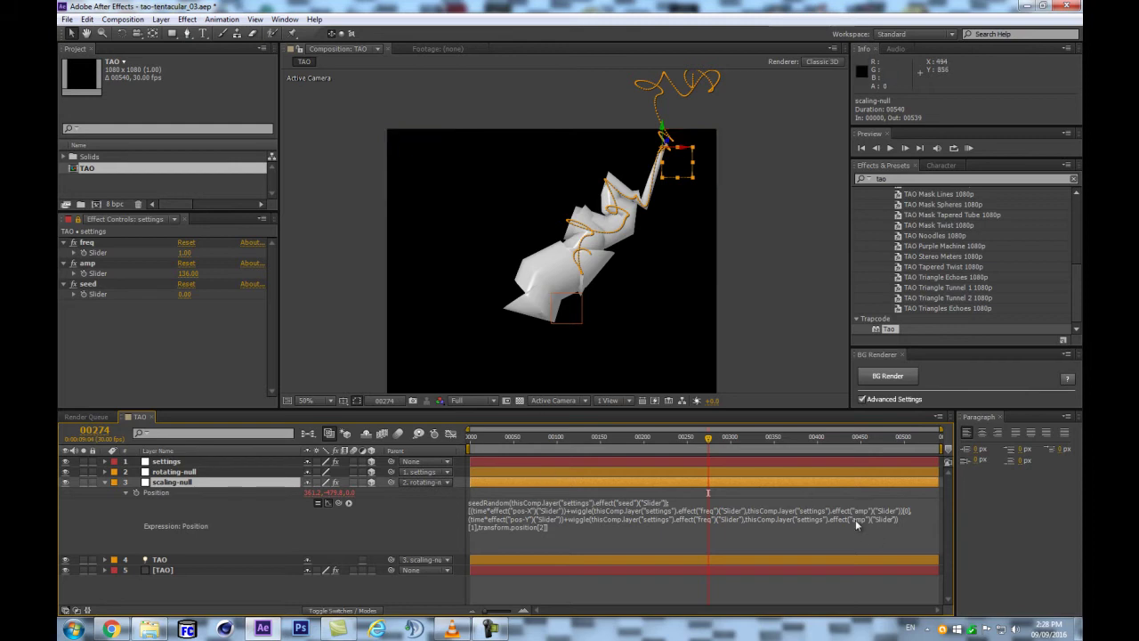
{"action": "left_click", "coordinate": [546, 529]}
{"action": "left_click", "coordinate": [709, 492]}
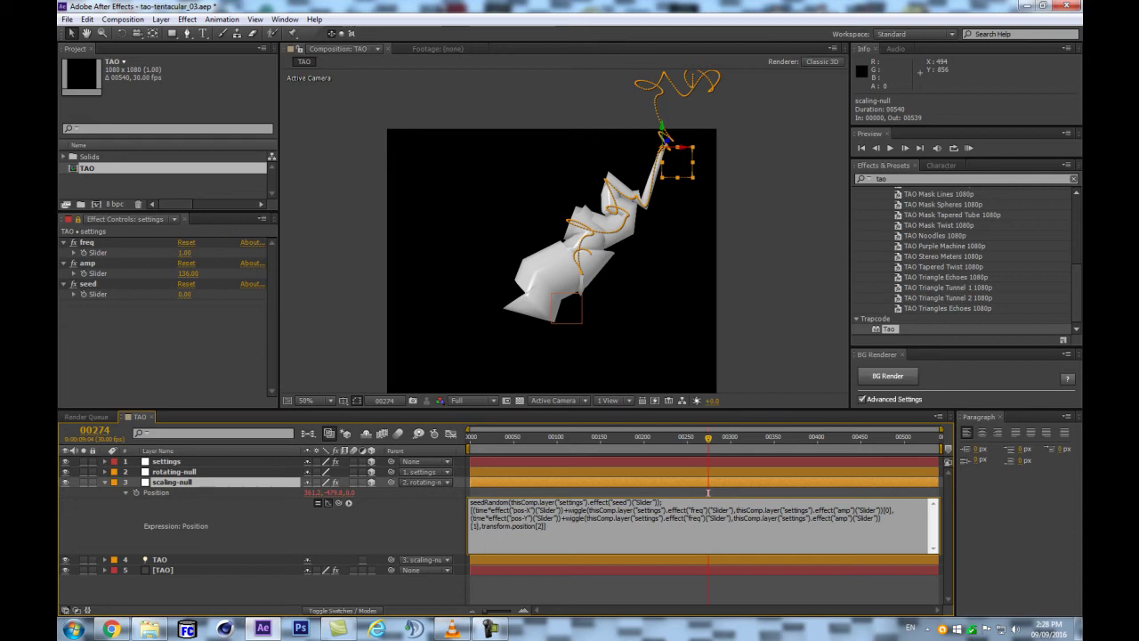
{"action": "left_click_drag", "start_coordinate": [482, 526], "coordinate": [539, 526]}
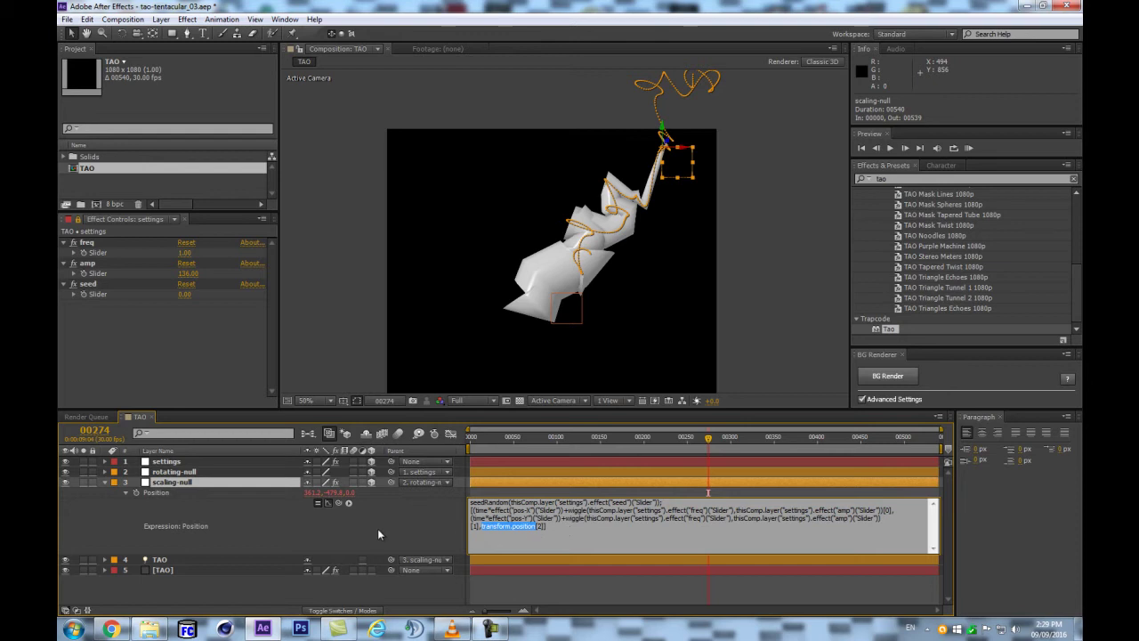
{"action": "type", "text": "wiggle("}
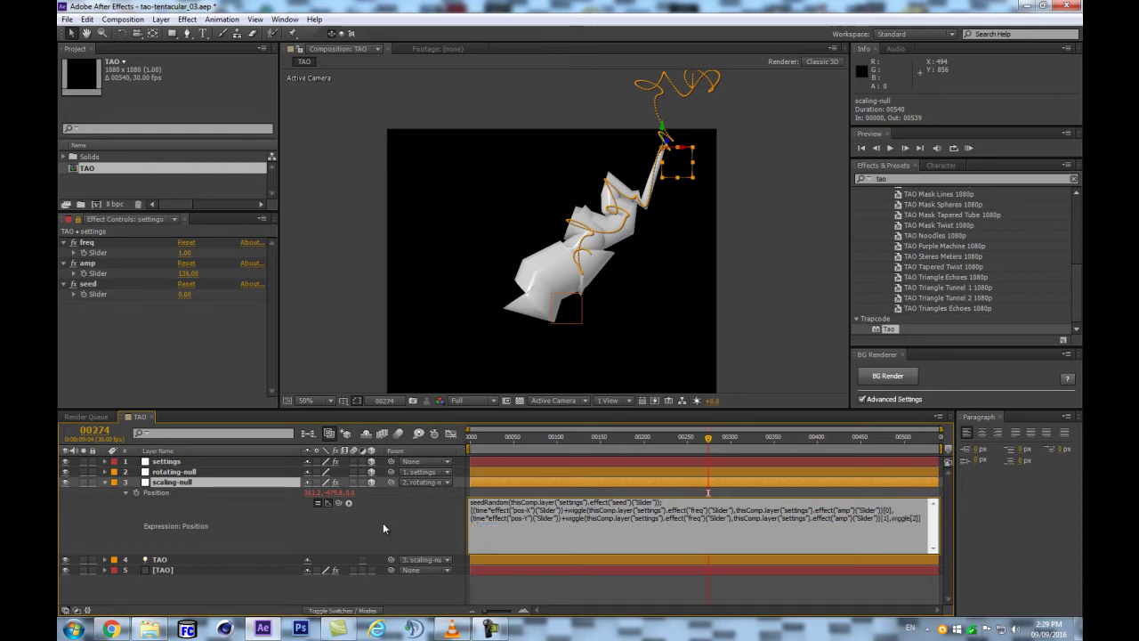
{"action": "left_click_drag", "start_coordinate": [338, 504], "coordinate": [130, 255]}
{"action": "type", "text": ","}
{"action": "left_click_drag", "start_coordinate": [341, 503], "coordinate": [120, 271]}
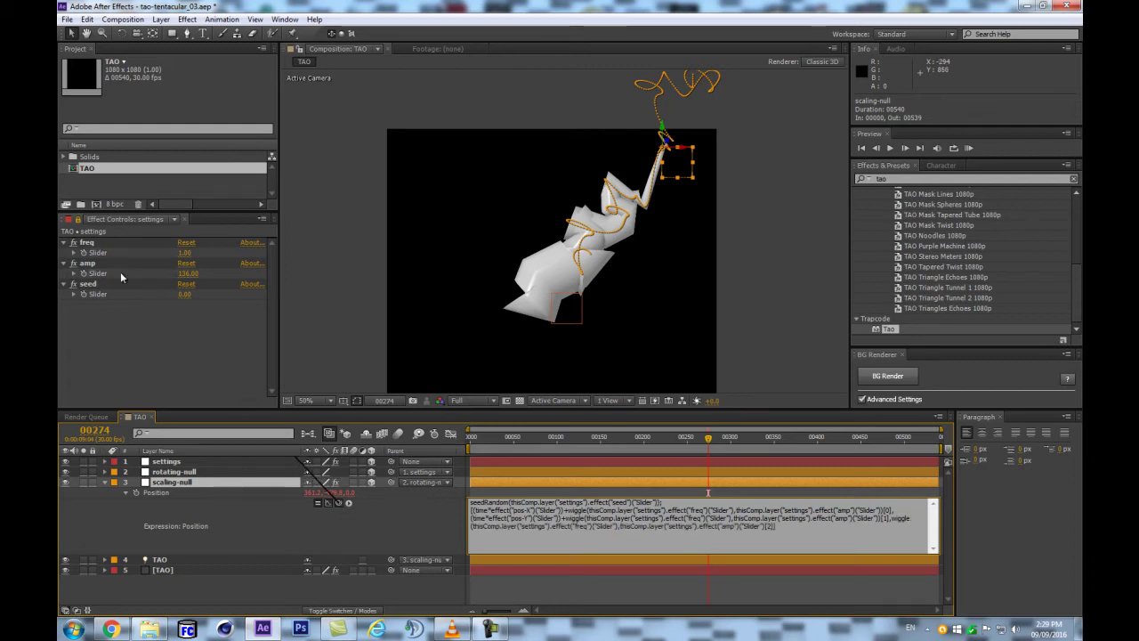
{"action": "left_click", "coordinate": [331, 534]}
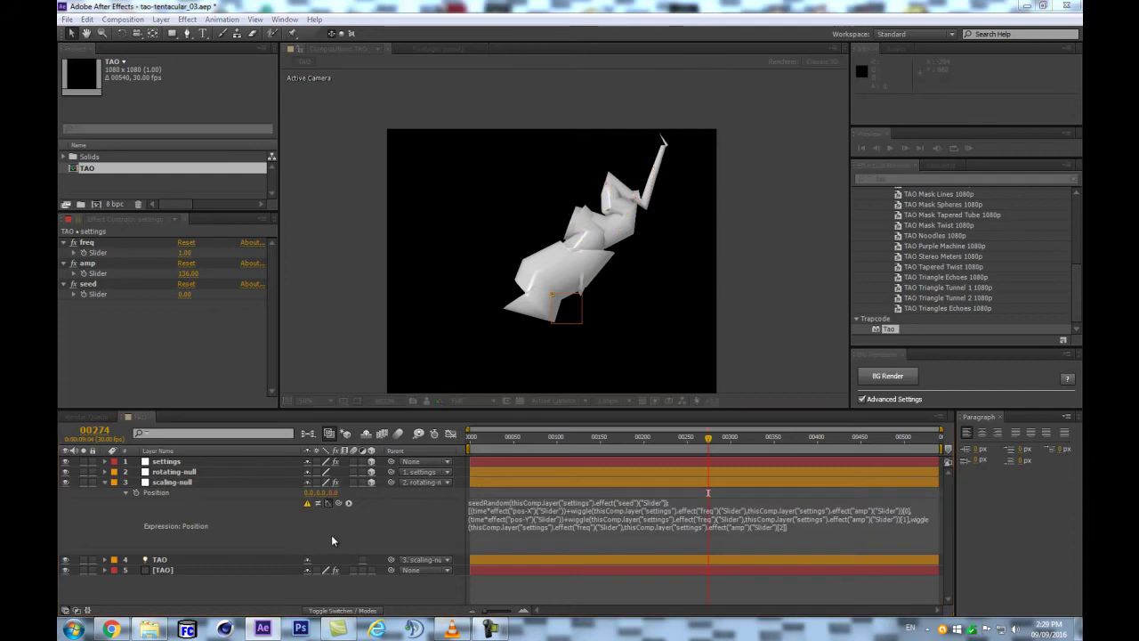
Dismiss the expression error and insert the missing closing parenthesis before [2] in the scaling null's Position expression
{"action": "left_click", "coordinate": [615, 352]}
{"action": "left_click", "coordinate": [753, 529]}
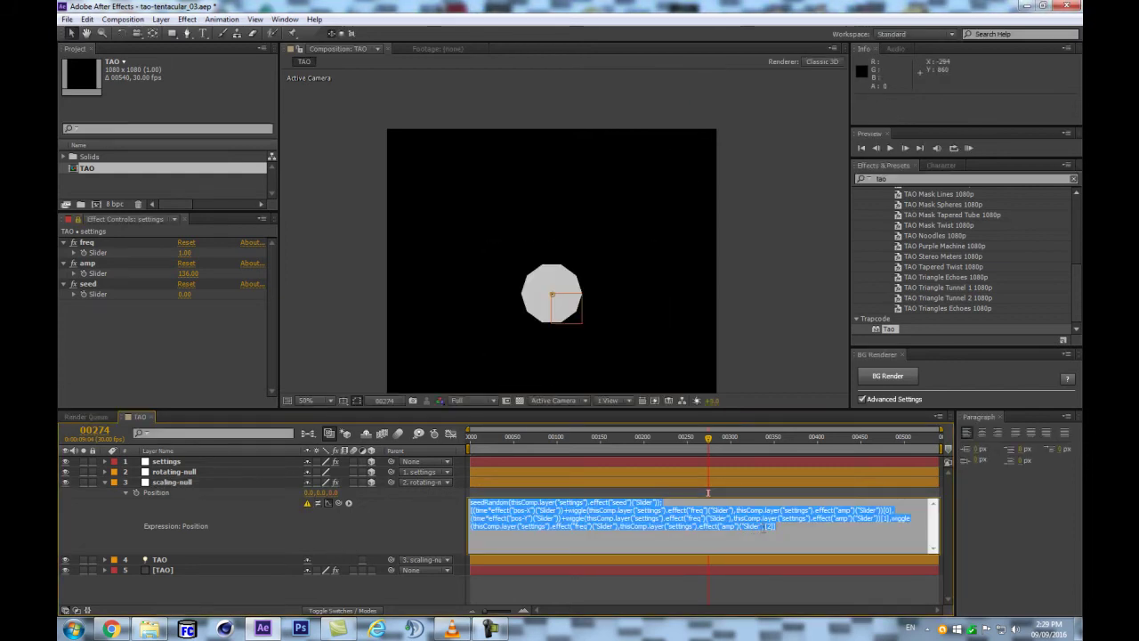
{"action": "left_click", "coordinate": [767, 533]}
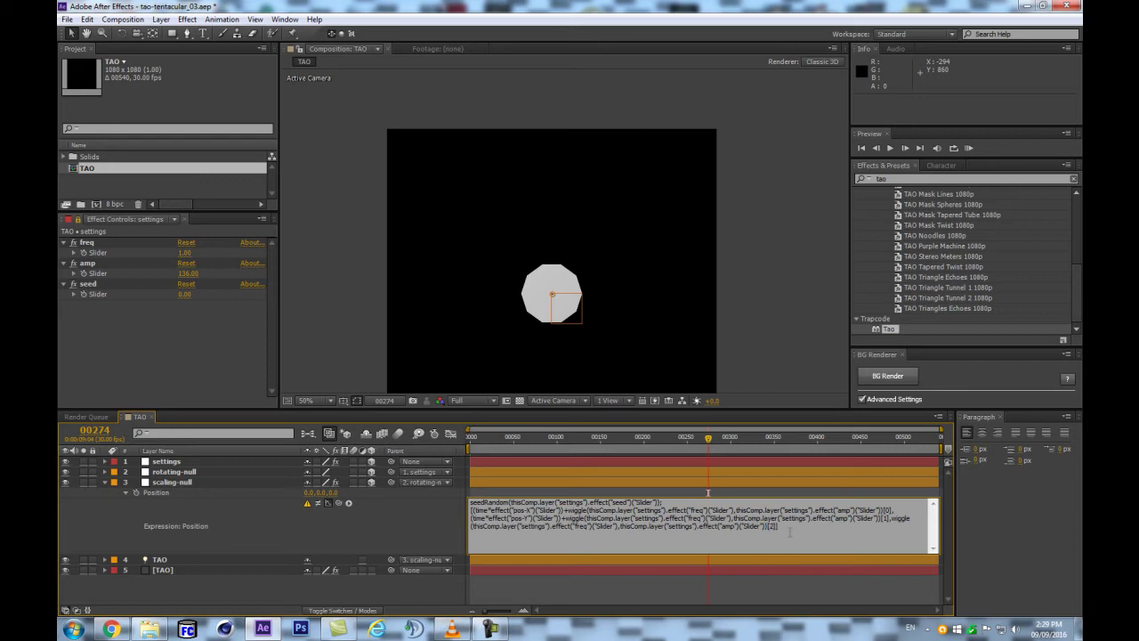
{"action": "left_click", "coordinate": [426, 520]}
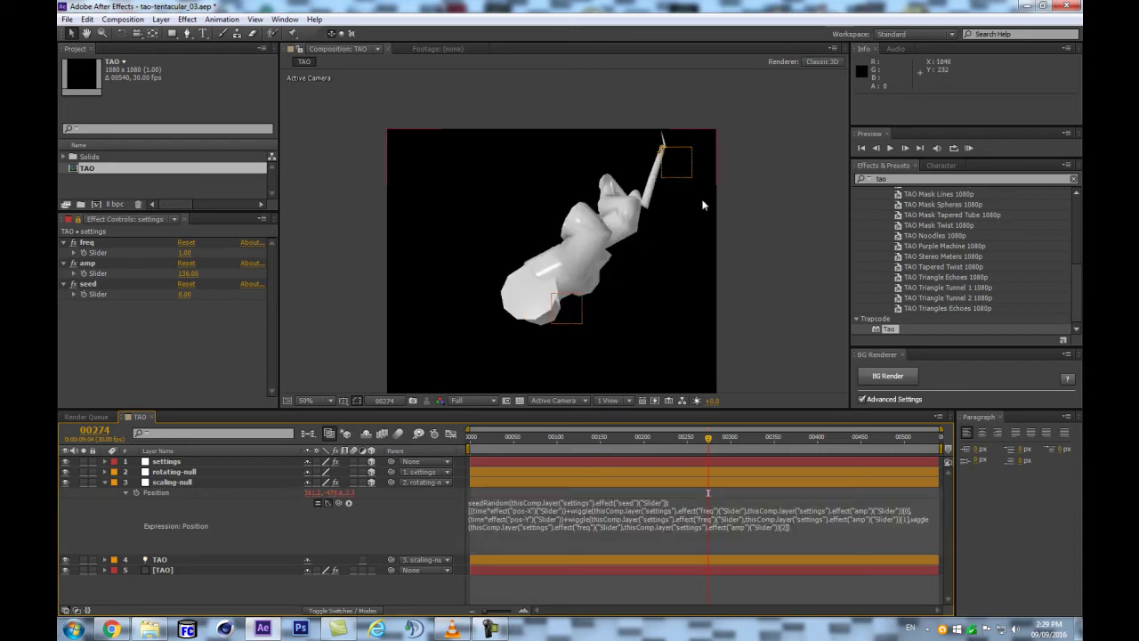
Set the settings null's freq slider to 0.3
{"action": "scroll", "coordinate": [645, 204], "scroll_direction": "up", "scroll_amount": 3}
{"action": "scroll", "coordinate": [645, 202], "scroll_direction": "down", "scroll_amount": 3}
{"action": "left_click", "coordinate": [185, 252]}
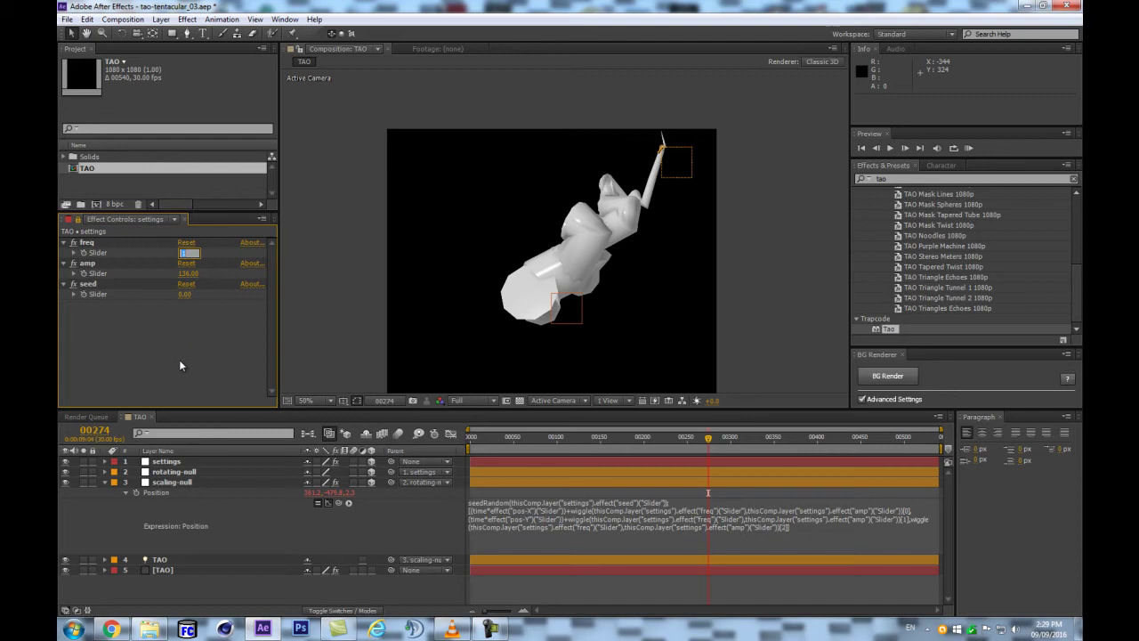
{"action": "type", "text": "0.3"}
{"action": "key", "text": "Return"}
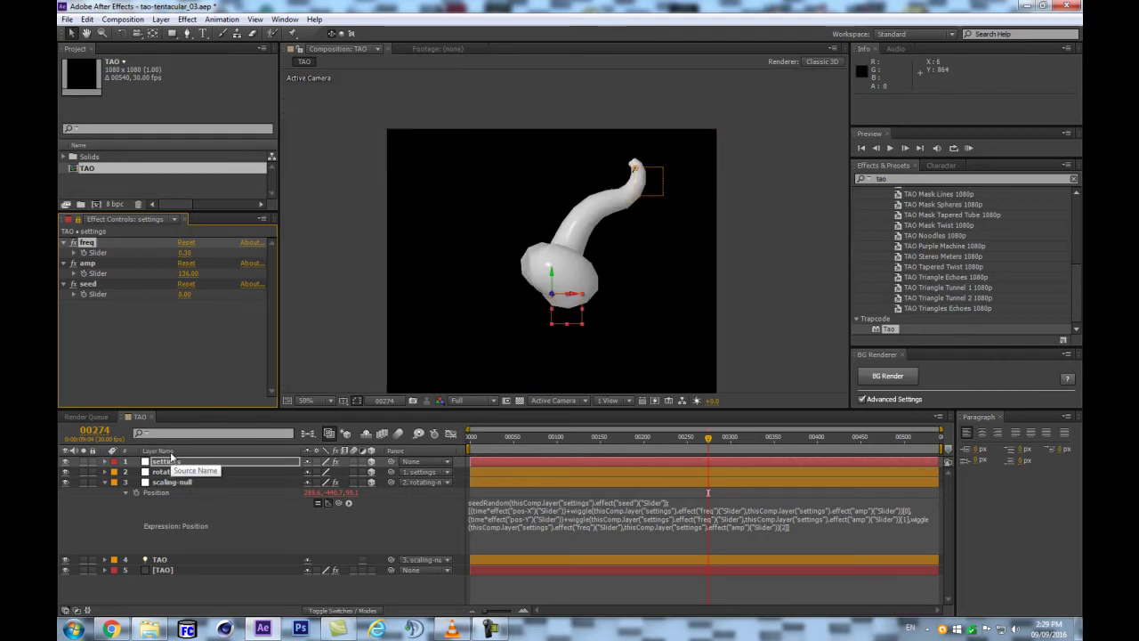
Add a two-node camera with the 50mm preset to the TAO composition
{"action": "key", "text": "ctrl+alt+shift+c"}
{"action": "left_click", "coordinate": [412, 328]}
{"action": "left_click", "coordinate": [429, 427]}
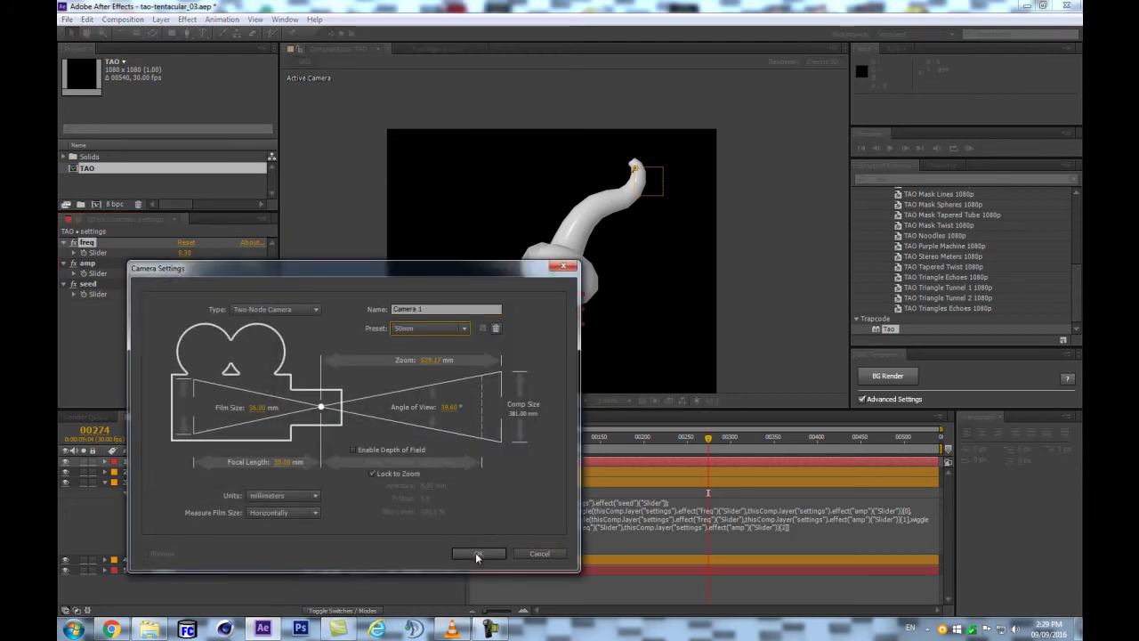
{"action": "left_click", "coordinate": [476, 553]}
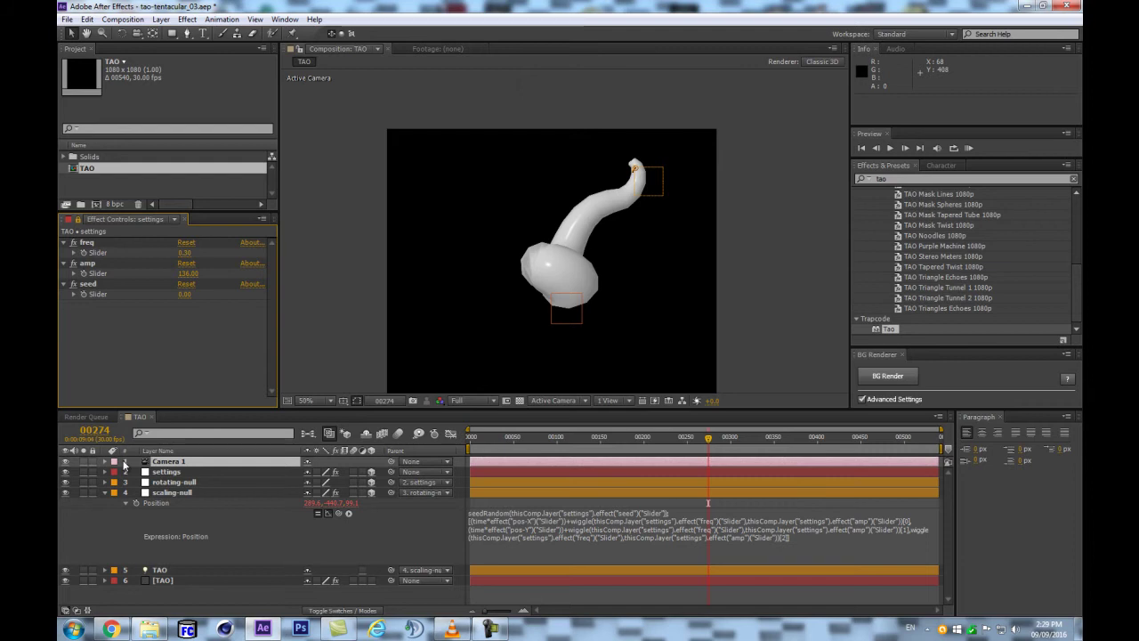
Add a new 3D null object and parent Camera 1 to it
{"action": "key", "text": "ctrl+alt+shift+y"}
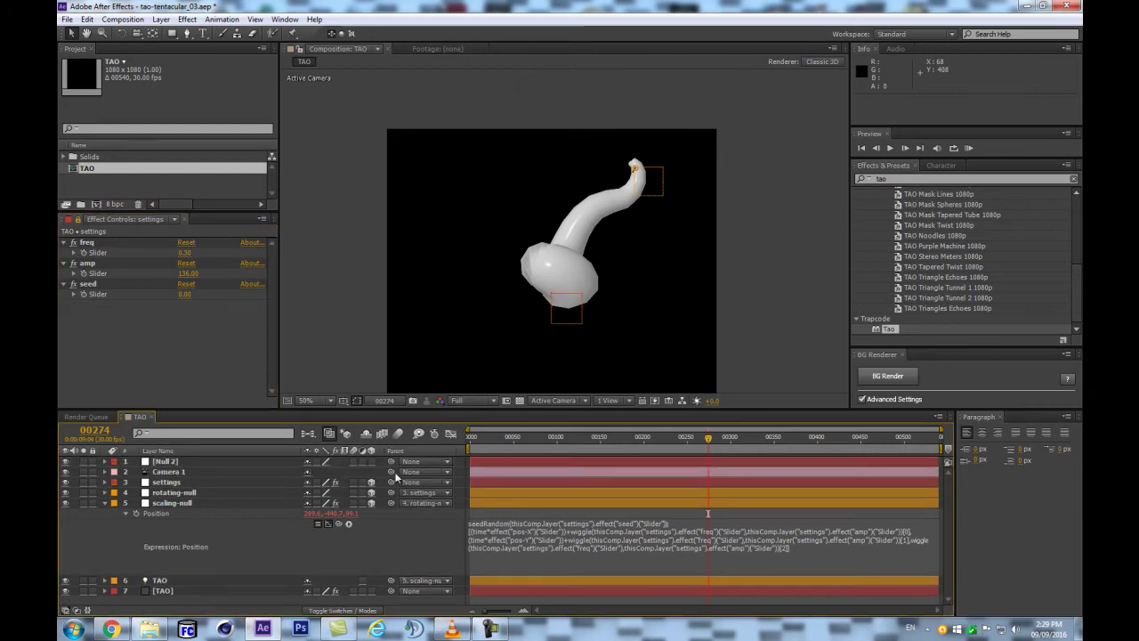
{"action": "left_click_drag", "start_coordinate": [392, 472], "coordinate": [181, 460]}
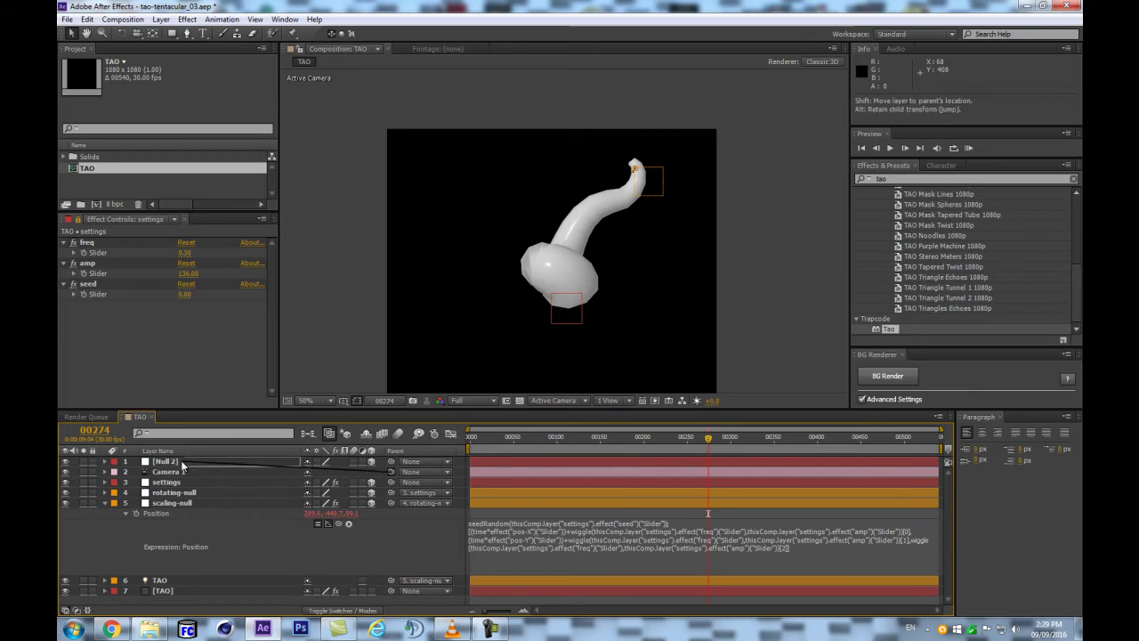
{"action": "left_click", "coordinate": [172, 482]}
Set the camera null's Y Rotation to 124° to view the tentacle from another side
{"action": "left_click", "coordinate": [173, 462]}
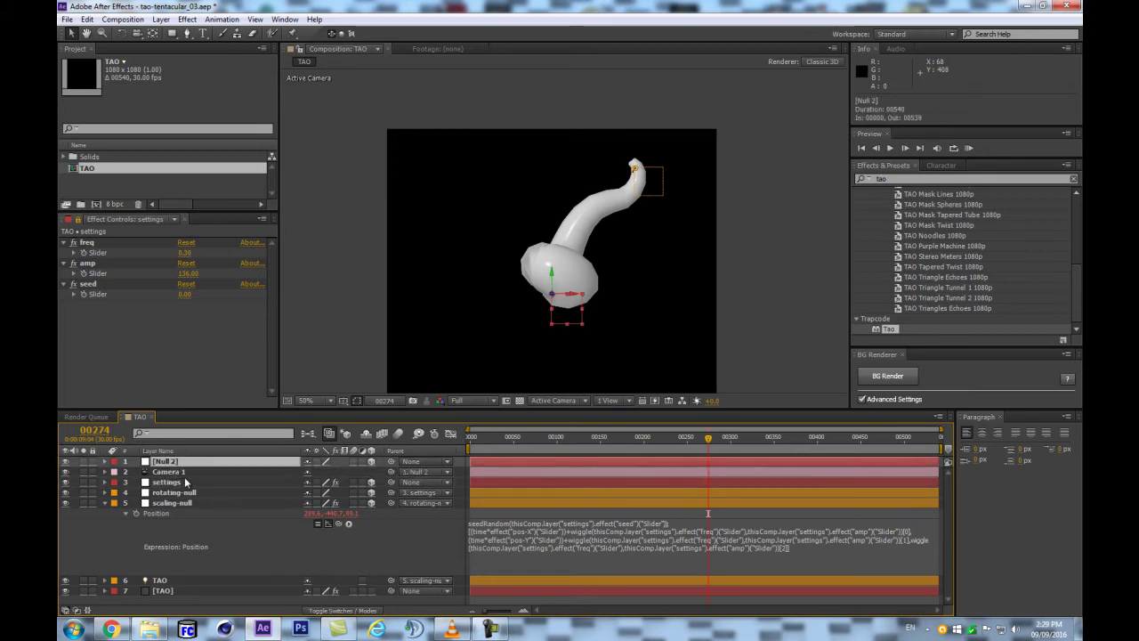
{"action": "key", "text": "r"}
{"action": "left_click_drag", "start_coordinate": [318, 492], "coordinate": [391, 498]}
{"action": "key", "text": "period"}
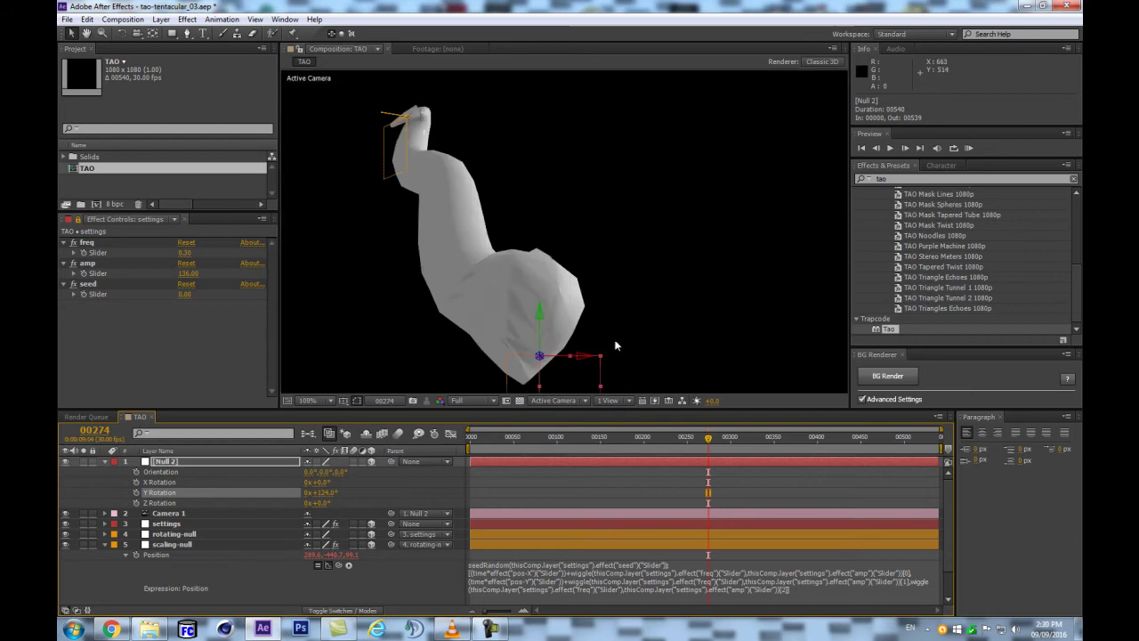
{"action": "key", "text": "comma"}
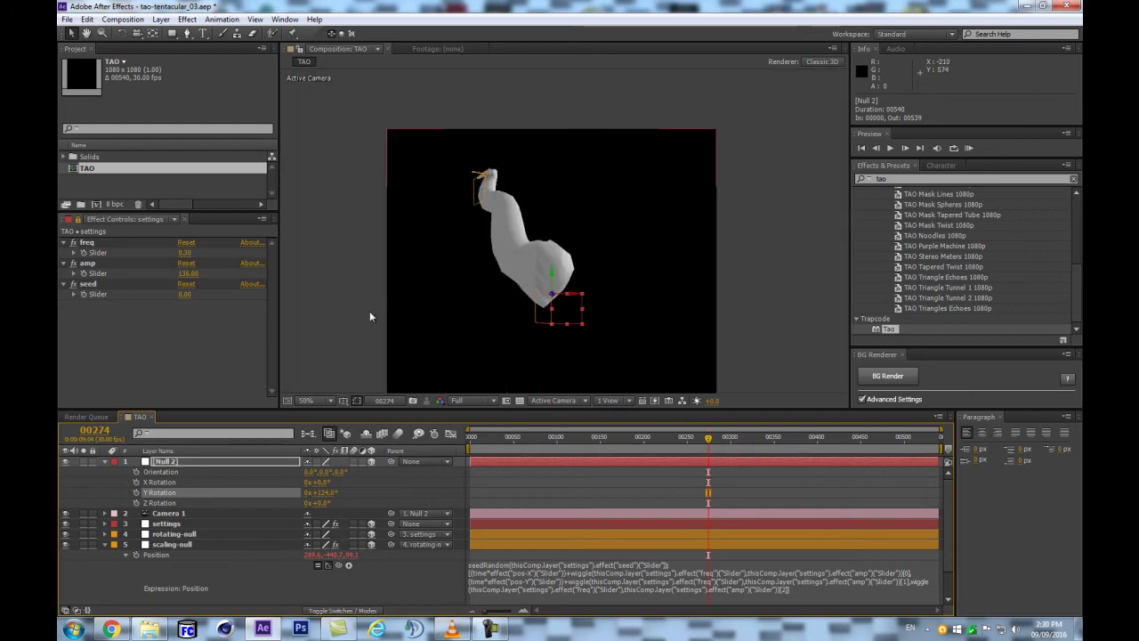
Unlock the effect controls and examine the TAO solid's Tao rendering settings, including the ambient occlusion options
{"action": "left_click", "coordinate": [104, 545]}
{"action": "left_click", "coordinate": [171, 566]}
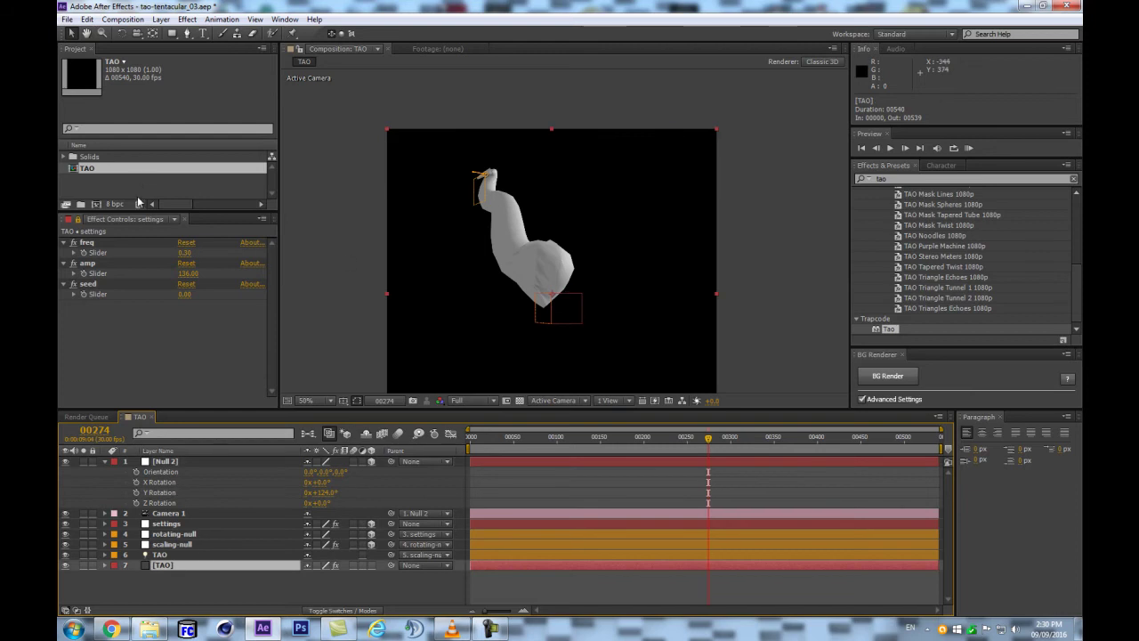
{"action": "left_click", "coordinate": [77, 219]}
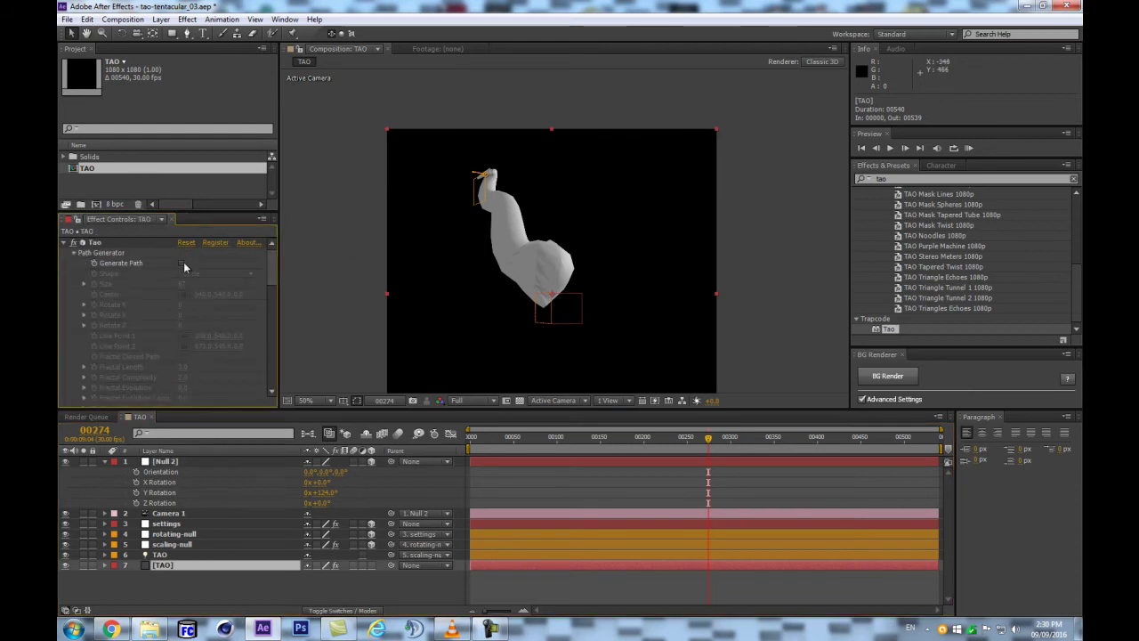
{"action": "left_click", "coordinate": [75, 253]}
{"action": "left_click_drag", "start_coordinate": [271, 276], "coordinate": [265, 403]}
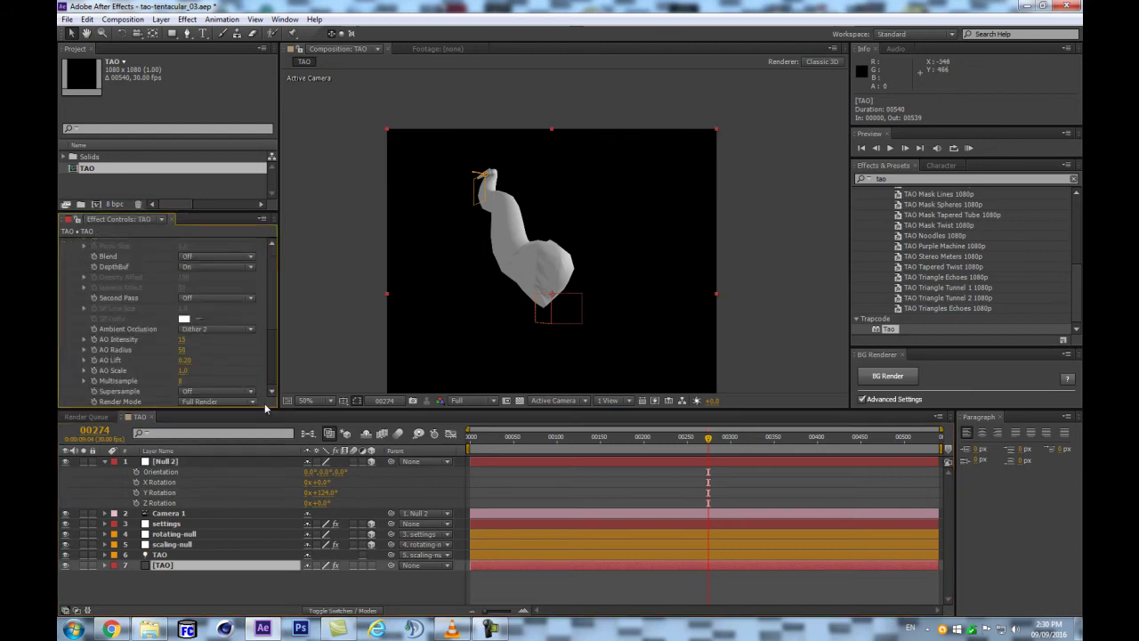
{"action": "scroll", "coordinate": [545, 265], "scroll_direction": "up", "scroll_amount": 4}
{"action": "scroll", "coordinate": [537, 256], "scroll_direction": "down", "scroll_amount": 3}
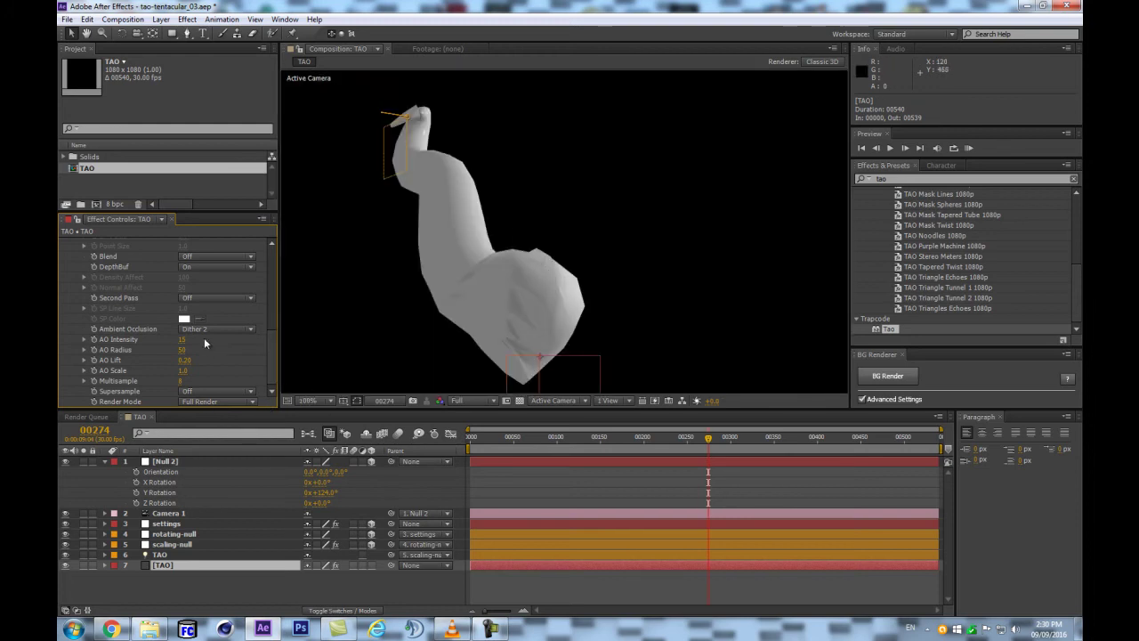
Set the settings null's seed slider to 34 and increase its amp slider for a stronger bend in the tentacle
{"action": "left_click", "coordinate": [167, 463]}
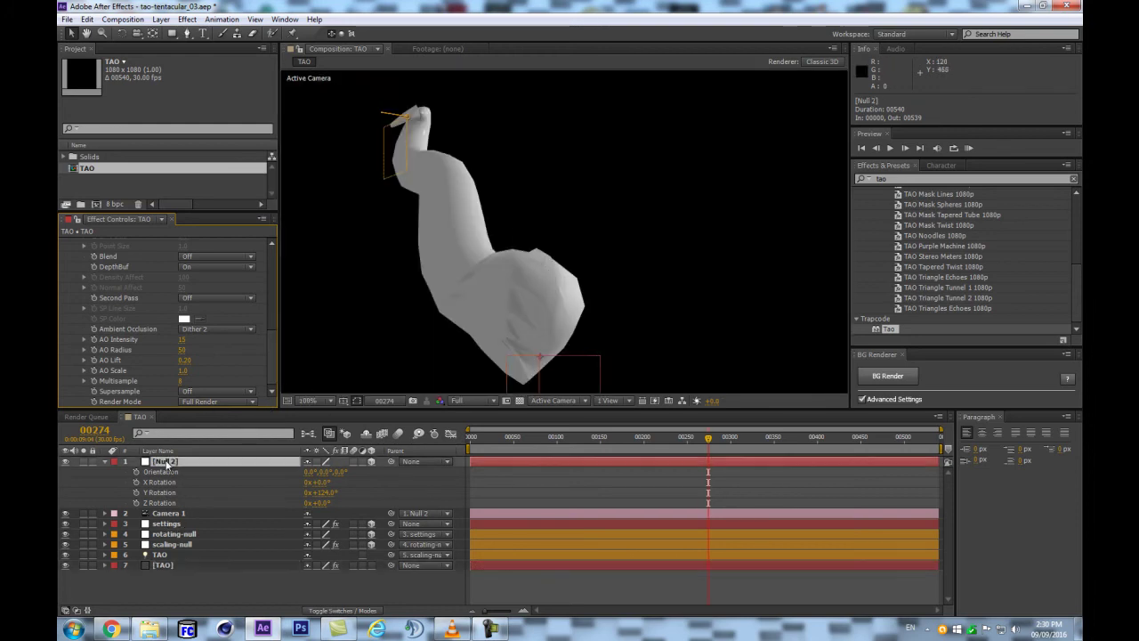
{"action": "left_click", "coordinate": [167, 524]}
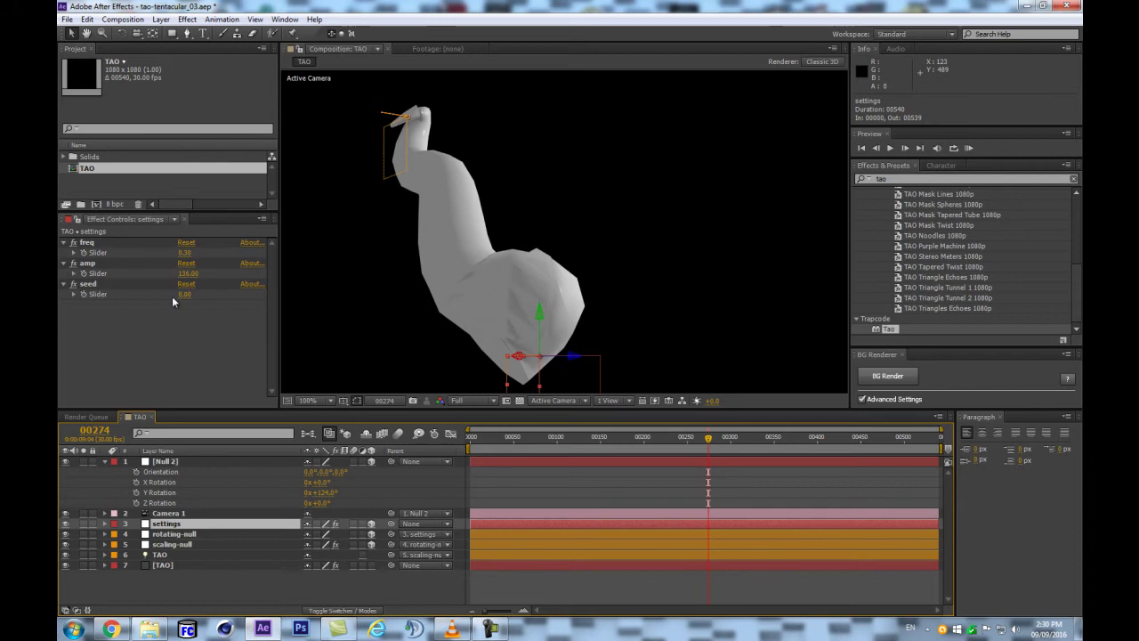
{"action": "left_click_drag", "start_coordinate": [182, 295], "coordinate": [195, 300]}
{"action": "scroll", "coordinate": [662, 250], "scroll_direction": "down", "scroll_amount": 1}
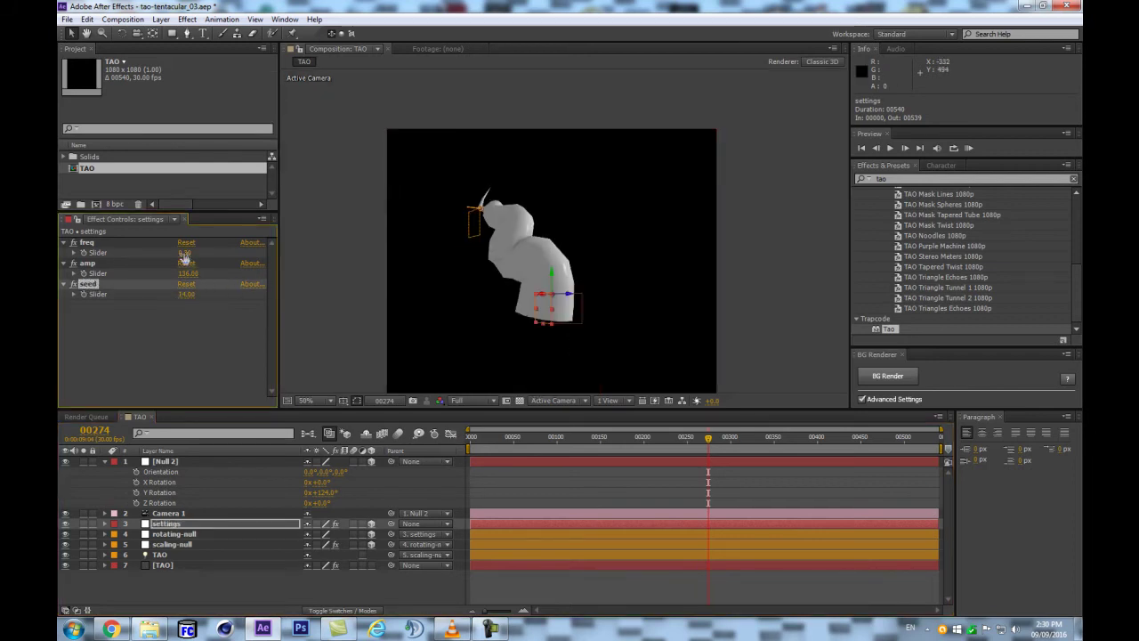
{"action": "left_click_drag", "start_coordinate": [187, 273], "coordinate": [339, 264]}
Rotate the camera null further around Y, to about 216°, to view the bent tentacle from another angle
{"action": "left_click_drag", "start_coordinate": [320, 493], "coordinate": [400, 500]}
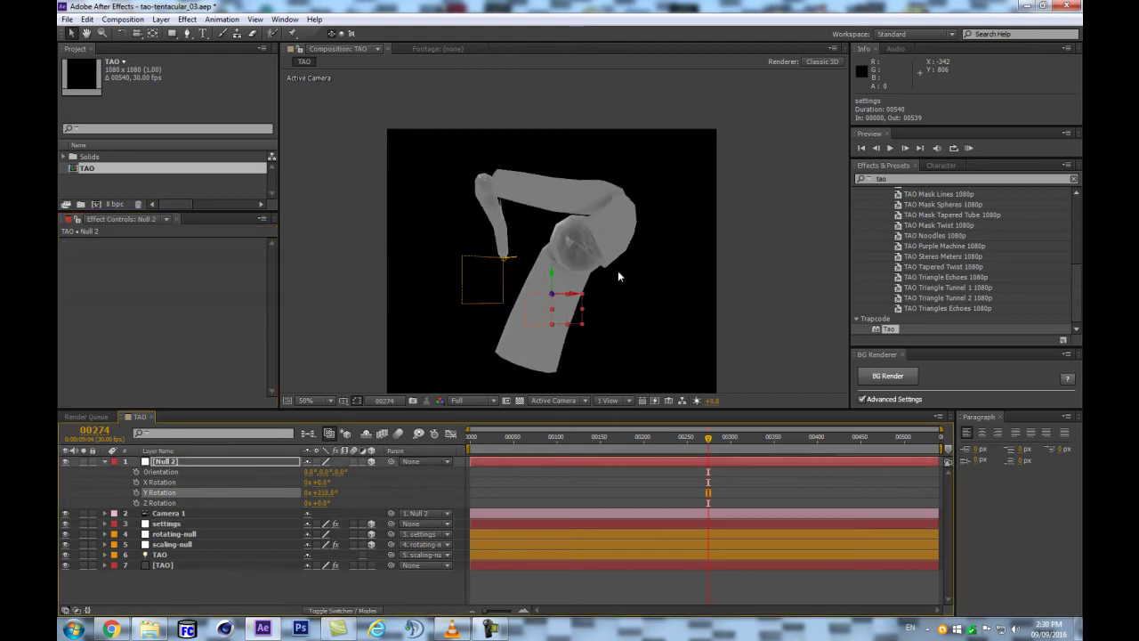
{"action": "scroll", "coordinate": [620, 255], "scroll_direction": "up", "scroll_amount": 3}
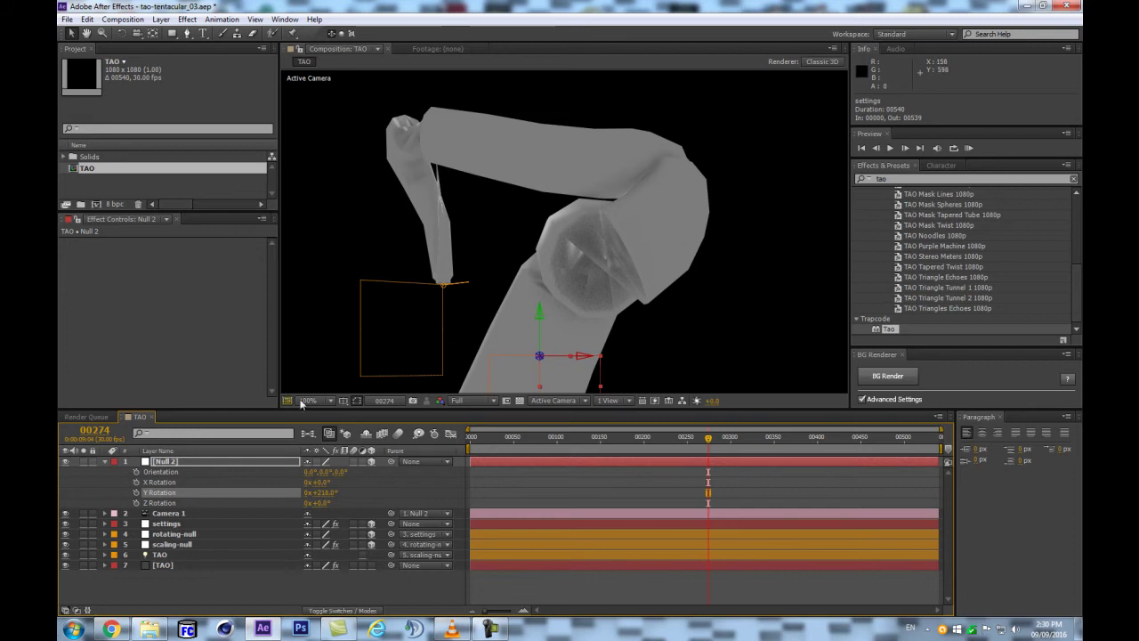
Try Y as the Orient Reference Axis in the TAO solid's Segment settings, and undo the change
{"action": "left_click", "coordinate": [160, 564]}
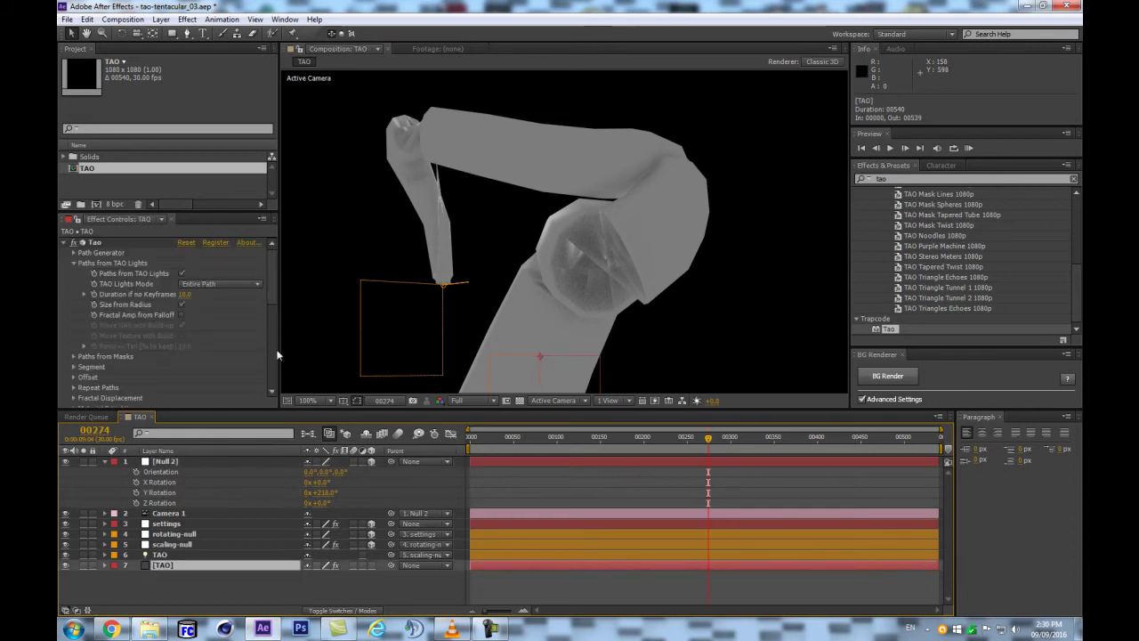
{"action": "scroll", "coordinate": [274, 296], "scroll_direction": "down", "scroll_amount": 8}
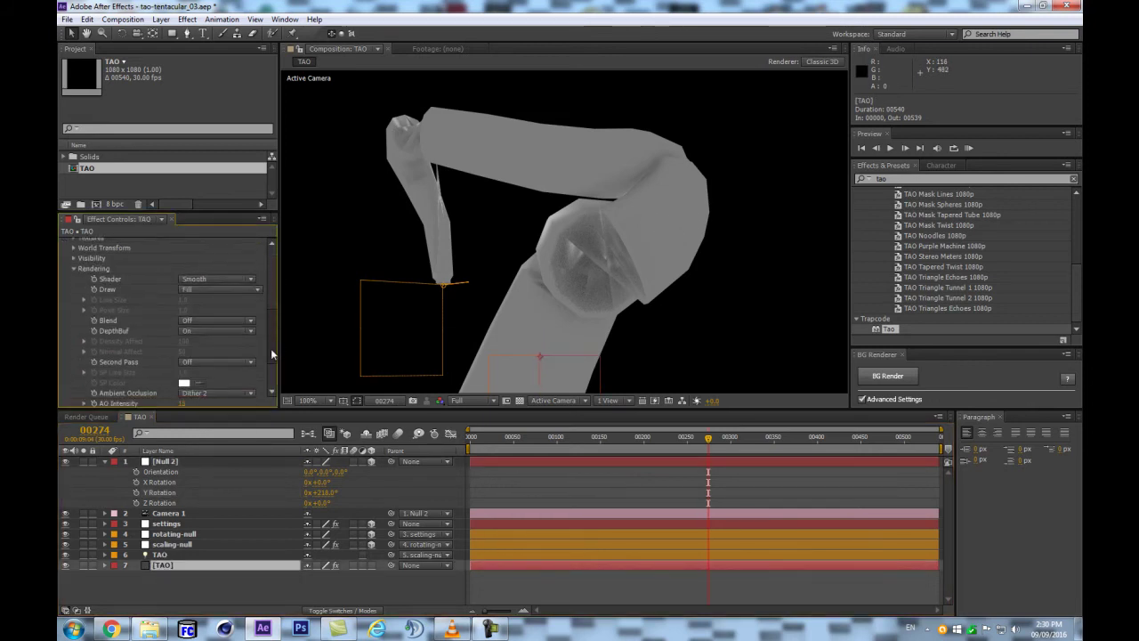
{"action": "scroll", "coordinate": [133, 293], "scroll_direction": "up", "scroll_amount": 4}
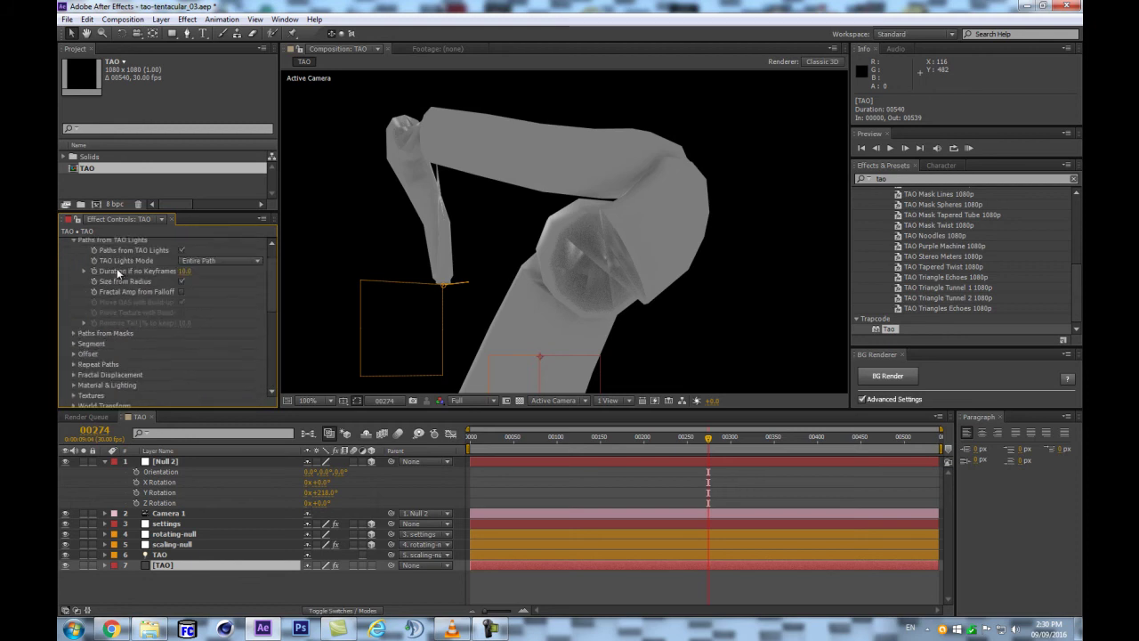
{"action": "left_click", "coordinate": [76, 343]}
{"action": "scroll", "coordinate": [203, 346], "scroll_direction": "down", "scroll_amount": 5}
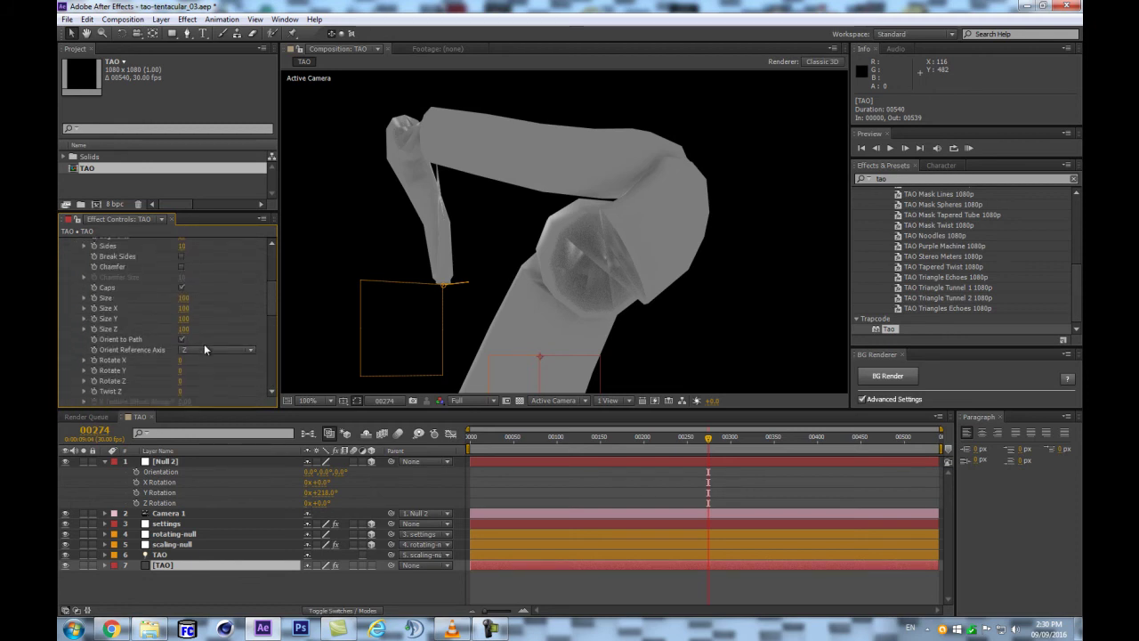
{"action": "left_click", "coordinate": [204, 346]}
{"action": "left_click", "coordinate": [200, 364]}
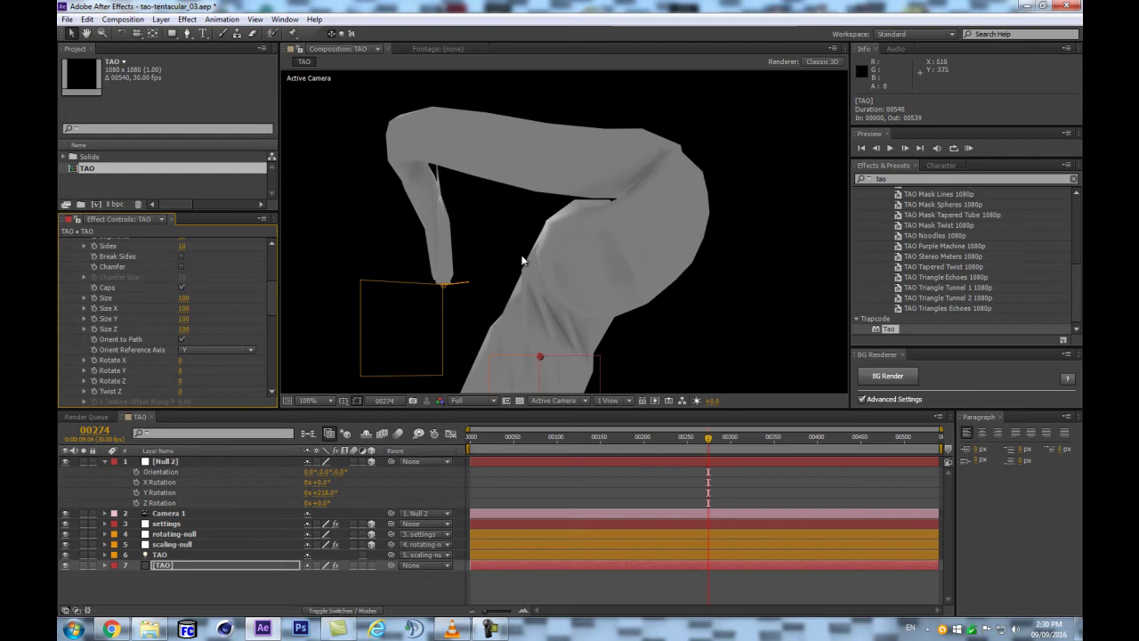
{"action": "key", "text": "comma"}
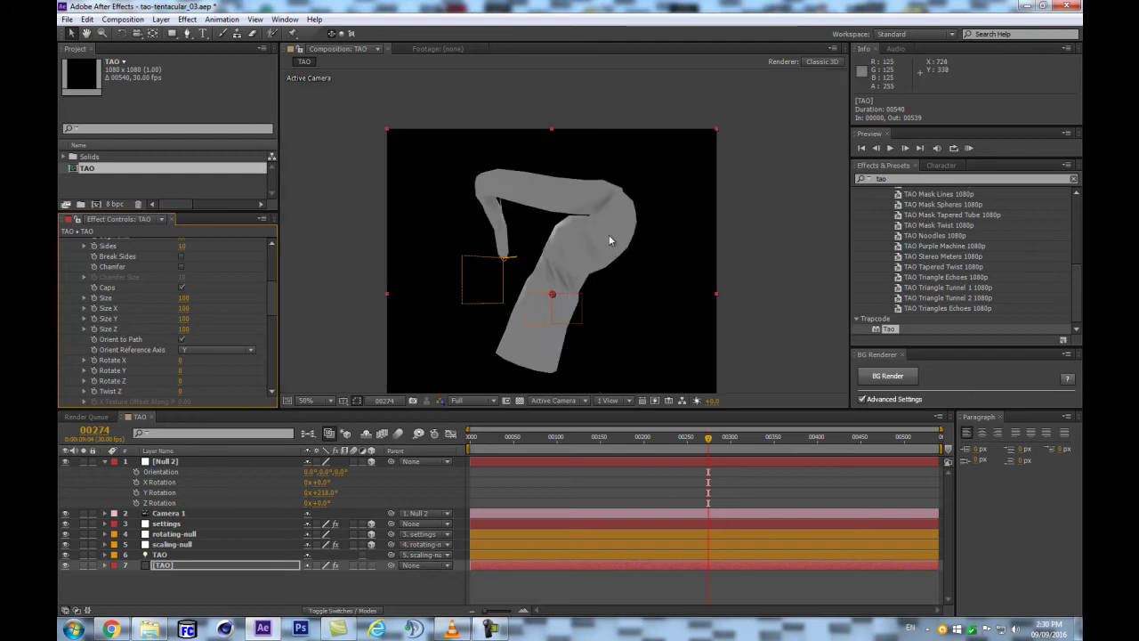
{"action": "key", "text": "ctrl+z"}
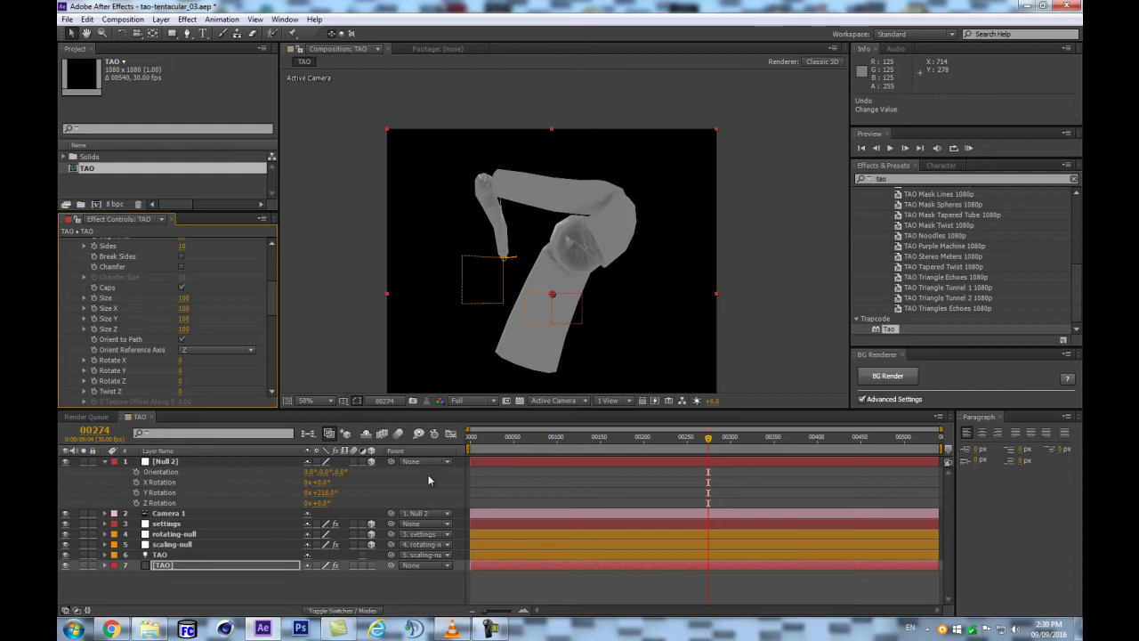
Try replacing the amp reference in the third component of scaling-null's Position expression with a link to transform.position[2]
{"action": "key", "text": "u"}
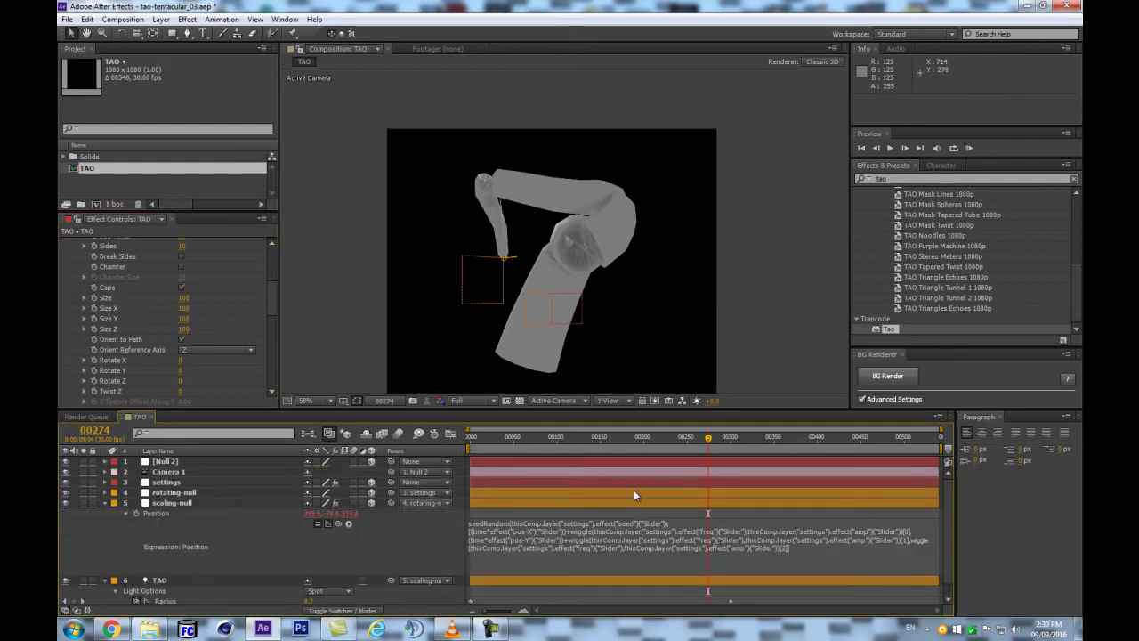
{"action": "scroll", "coordinate": [635, 490], "scroll_direction": "down", "scroll_amount": 1}
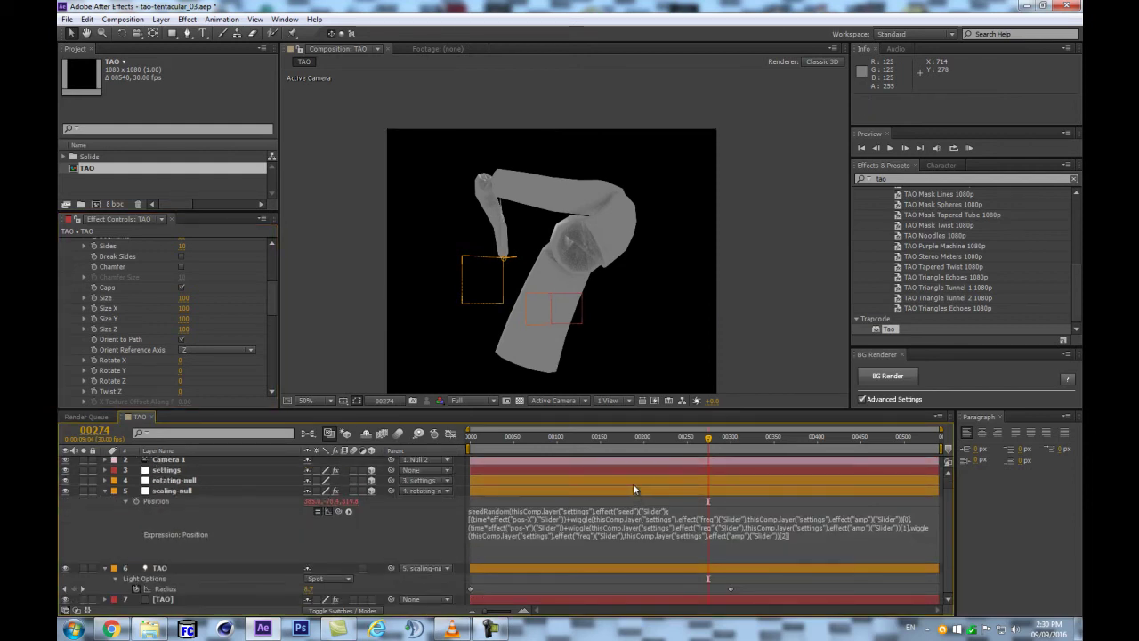
{"action": "left_click", "coordinate": [617, 534]}
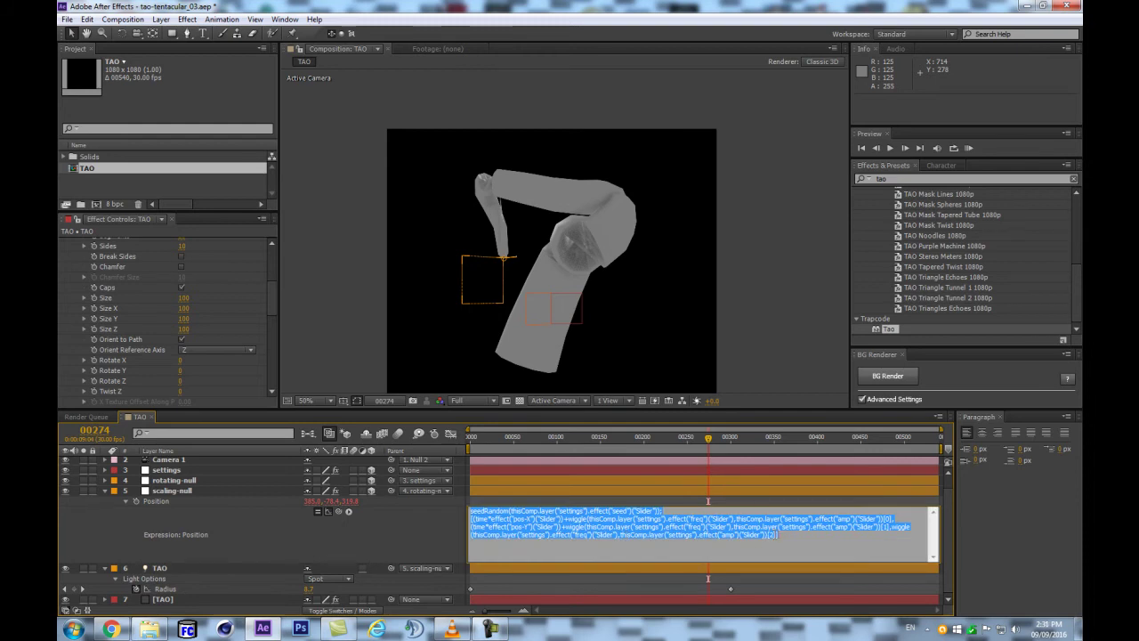
{"action": "left_click_drag", "start_coordinate": [777, 535], "coordinate": [634, 535]}
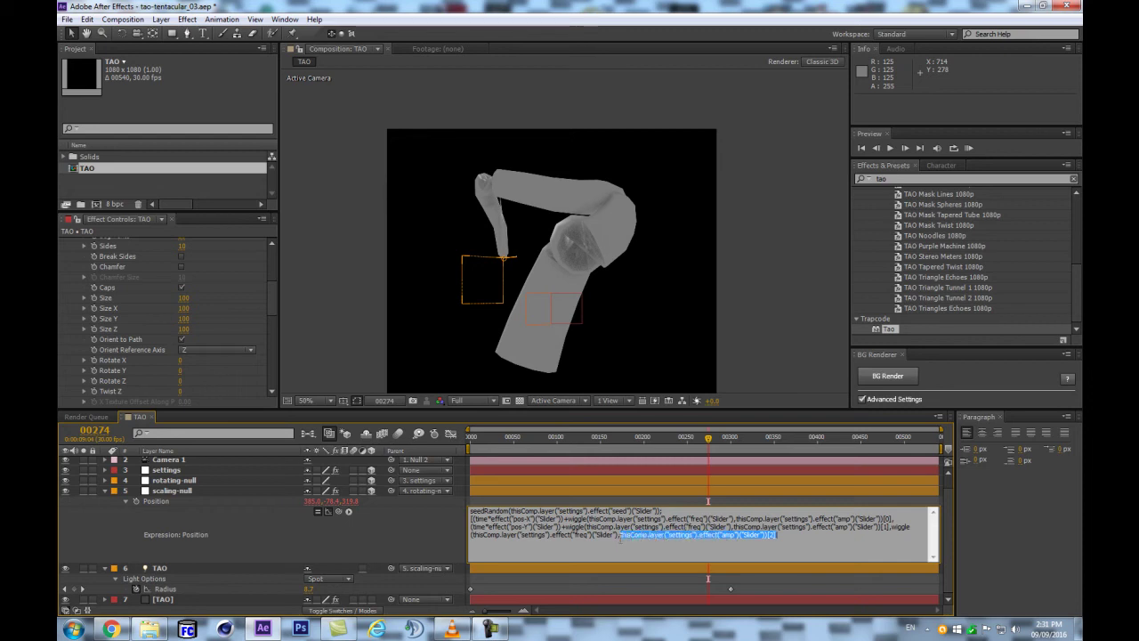
{"action": "left_click_drag", "start_coordinate": [336, 512], "coordinate": [178, 501]}
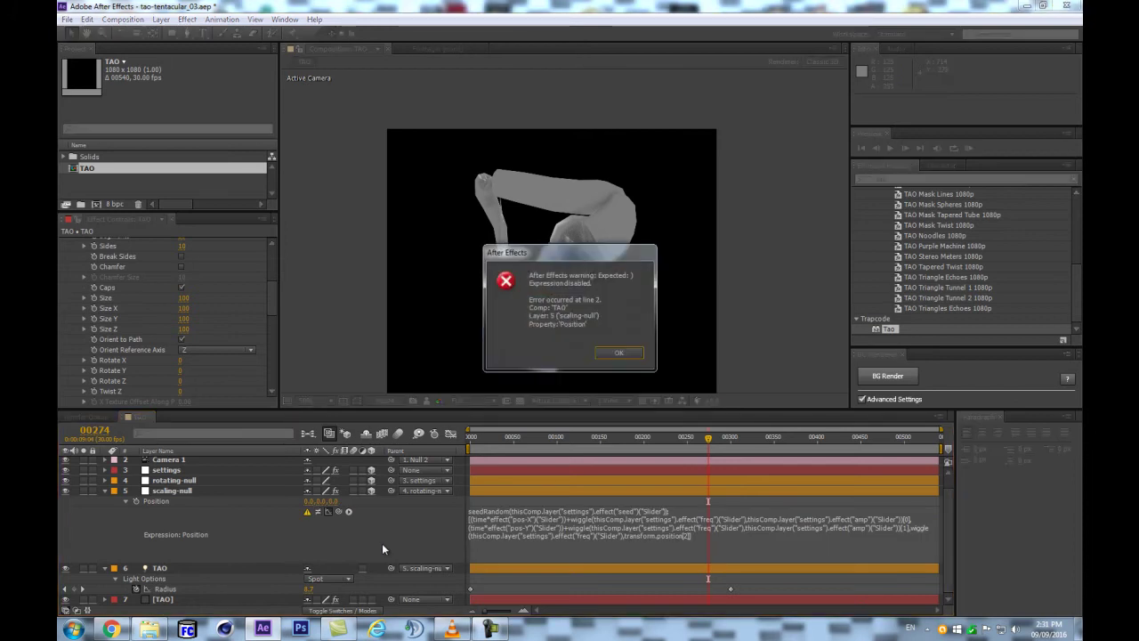
{"action": "left_click", "coordinate": [618, 352]}
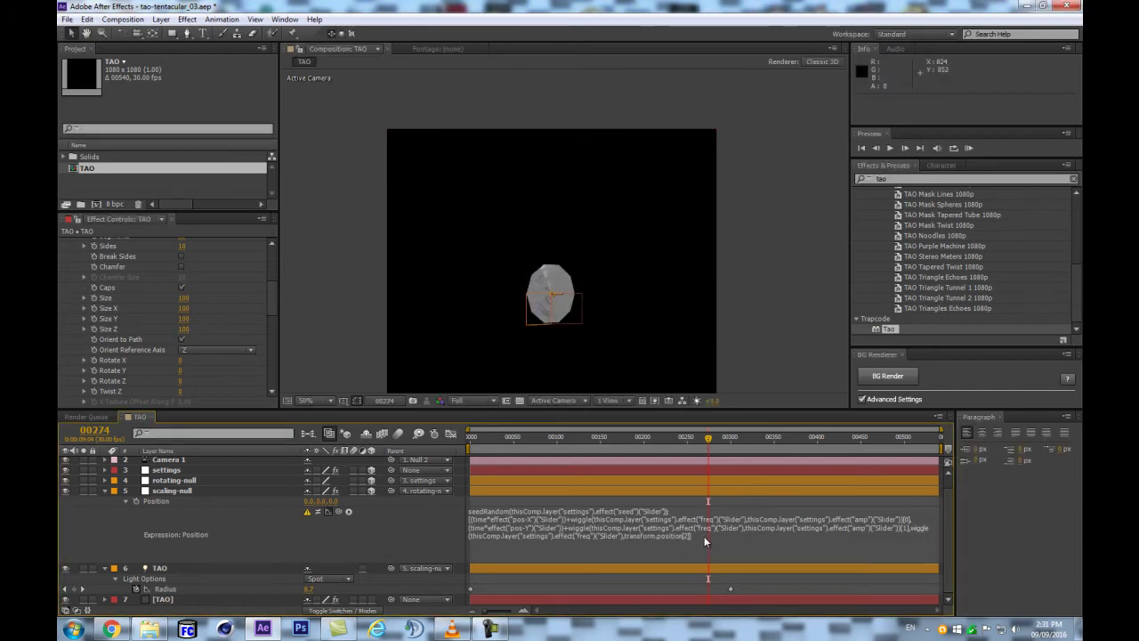
Try to correct the ending of scaling-null's Position expression, and undo the transform.position[2] replacement
{"action": "left_click", "coordinate": [703, 536]}
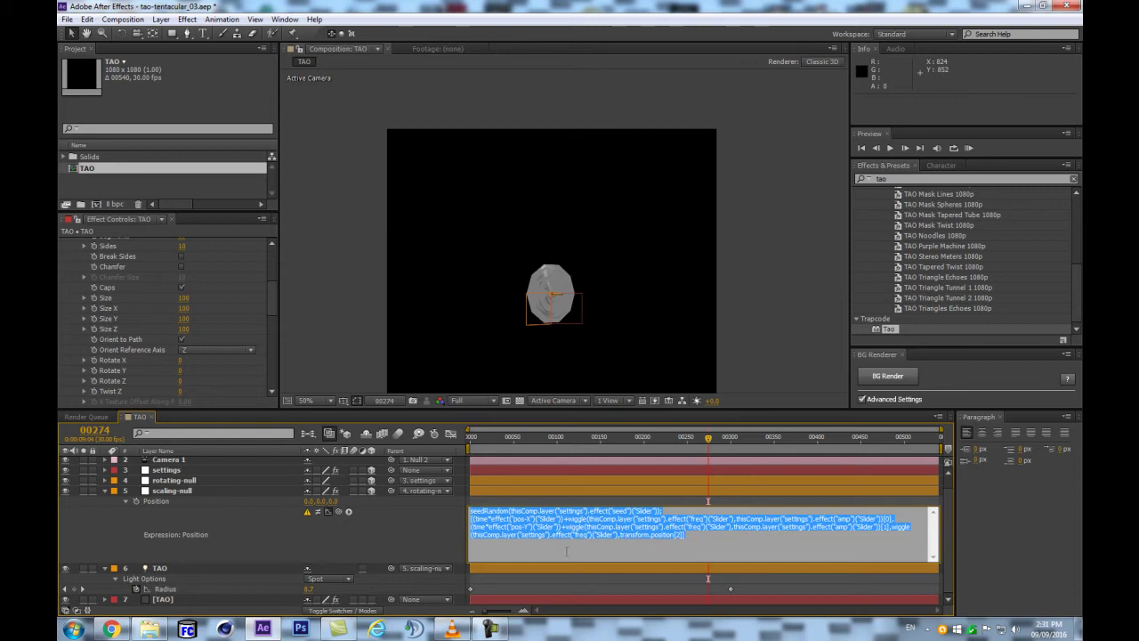
{"action": "left_click", "coordinate": [398, 551]}
{"action": "key", "text": "Return"}
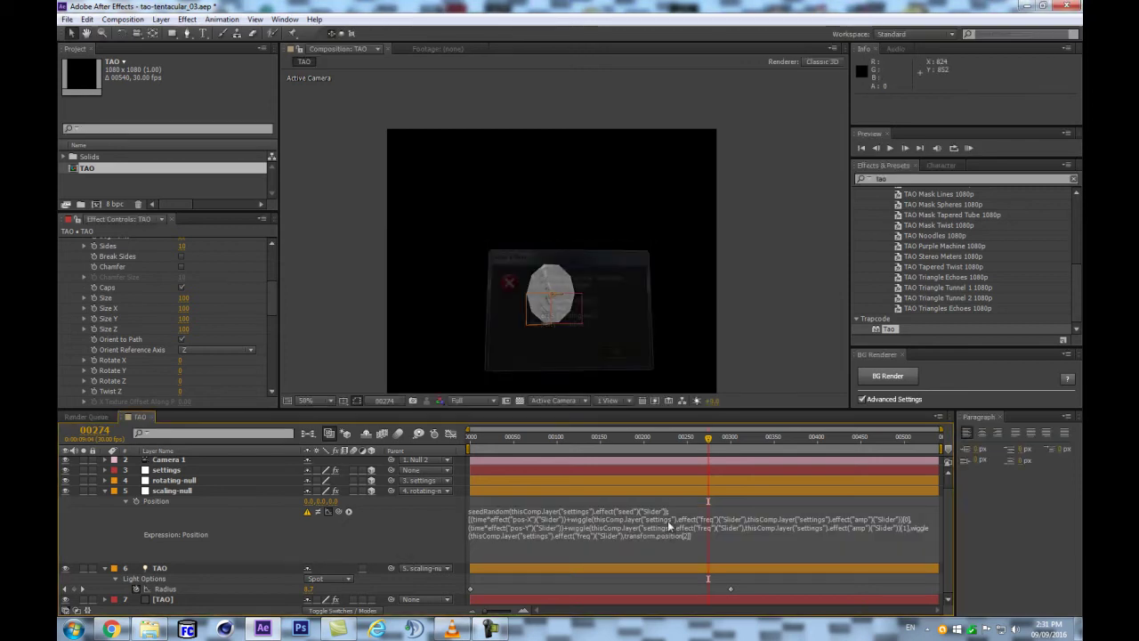
{"action": "key", "text": "ctrl+z"}
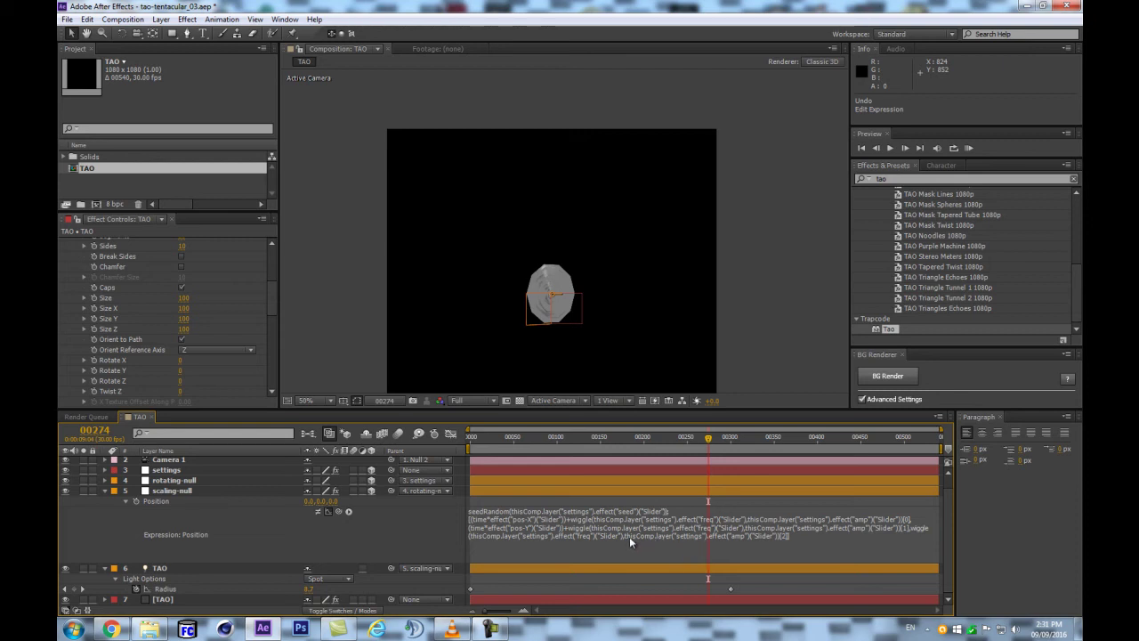
Replace the entire third wiggle call in scaling-null's Position expression with transform.position[2]
{"action": "left_click", "coordinate": [897, 526]}
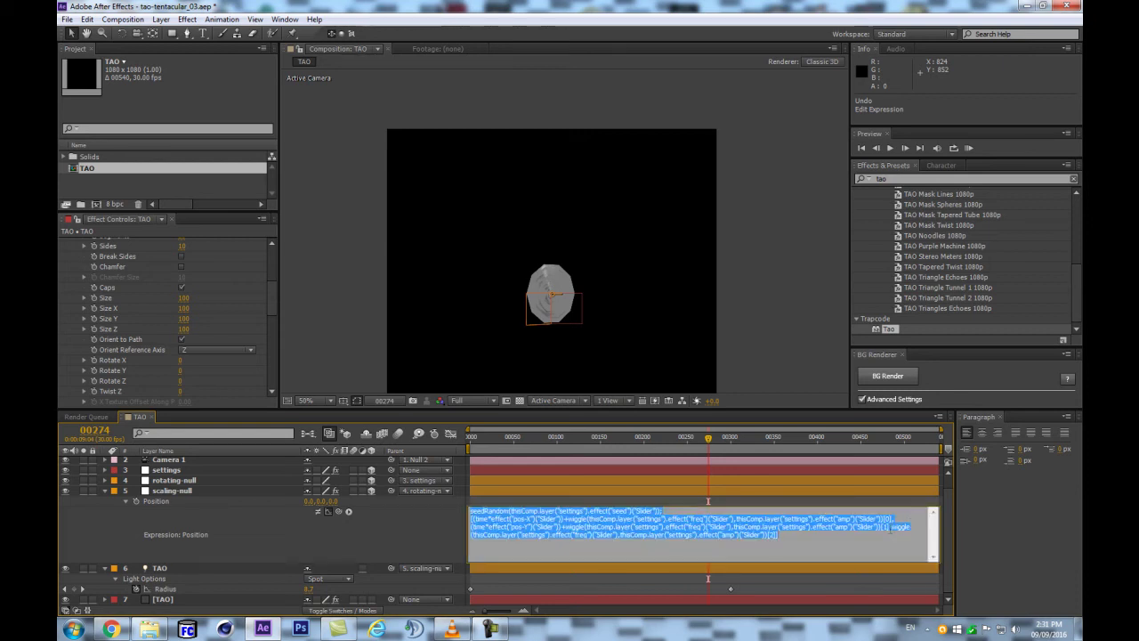
{"action": "left_click_drag", "start_coordinate": [892, 526], "coordinate": [899, 532]}
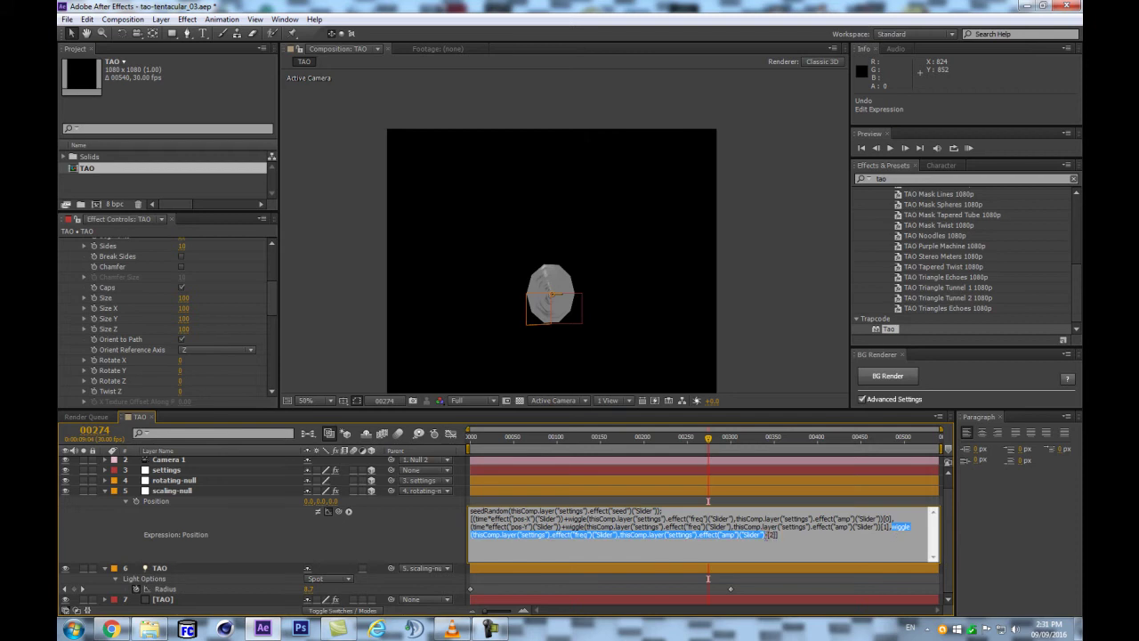
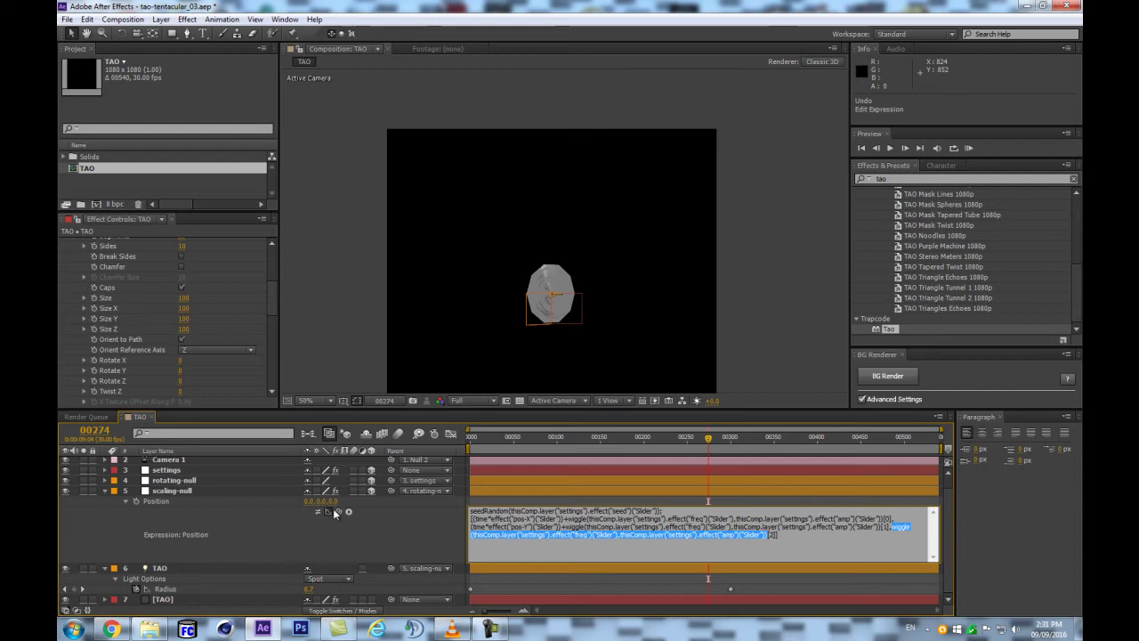
{"action": "type", "text": "transform.position[2]"}
{"action": "left_click", "coordinate": [350, 536]}
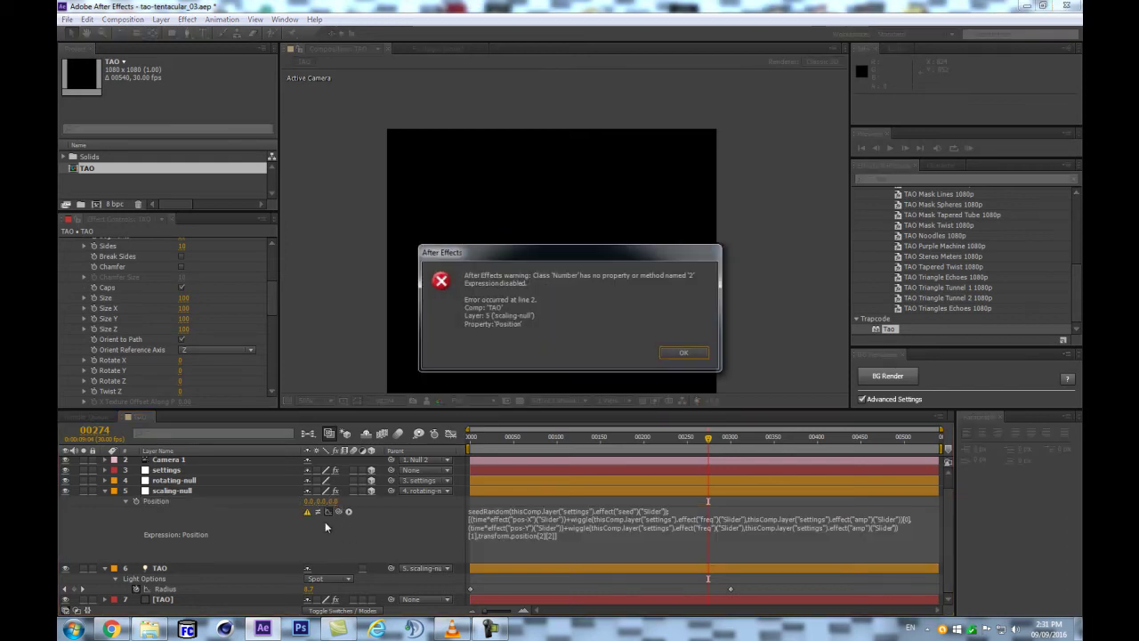
{"action": "key", "text": "Return"}
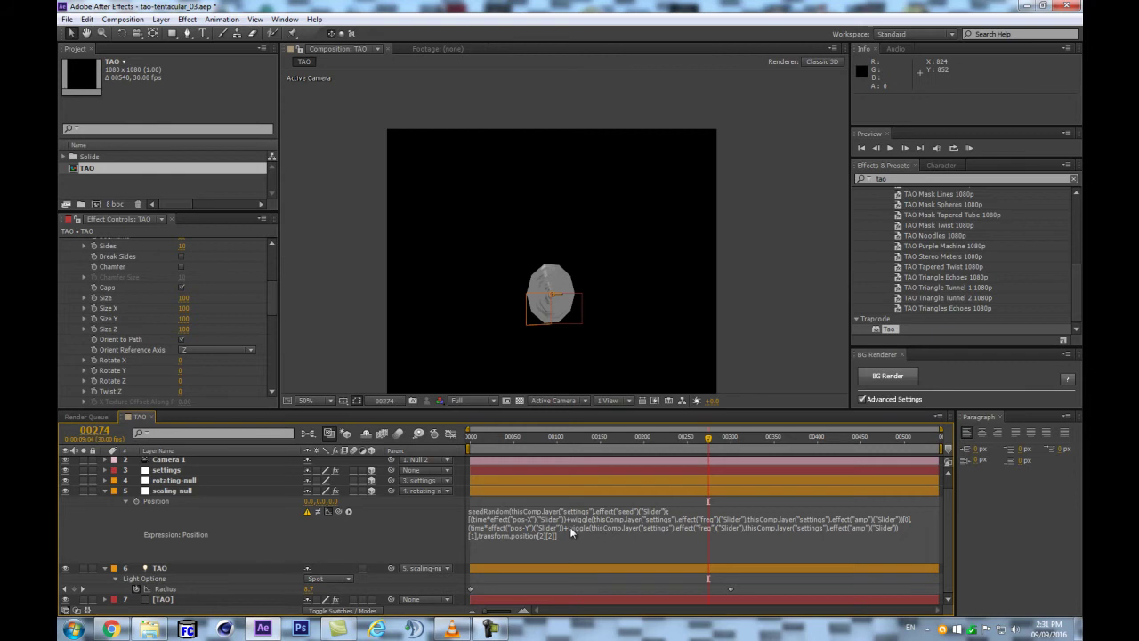
Remove the extra [2] index and fix the closing bracket so scaling-null's Position expression ends with transform.position[2]]
{"action": "left_click", "coordinate": [591, 532]}
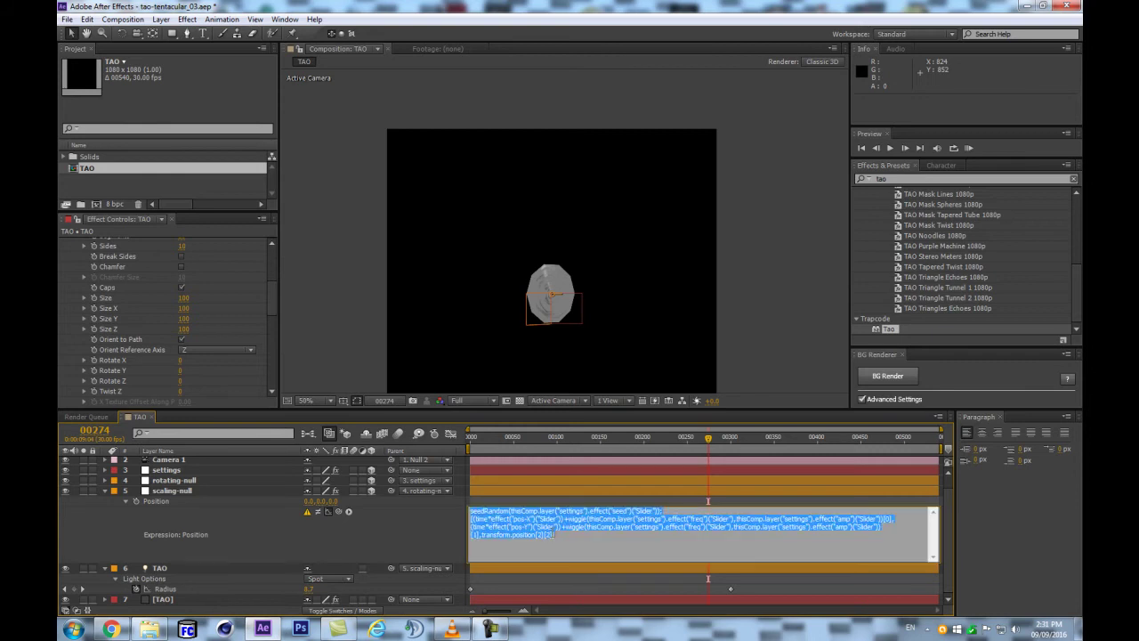
{"action": "left_click", "coordinate": [408, 540]}
{"action": "key", "text": "Return"}
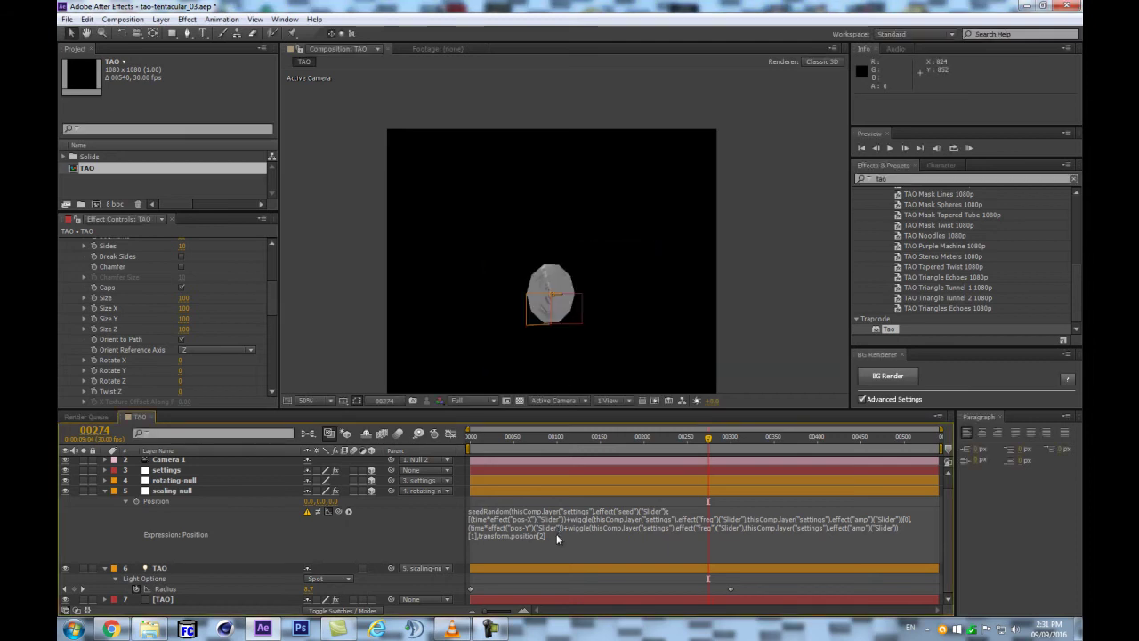
{"action": "left_click", "coordinate": [557, 533]}
{"action": "left_click", "coordinate": [399, 536]}
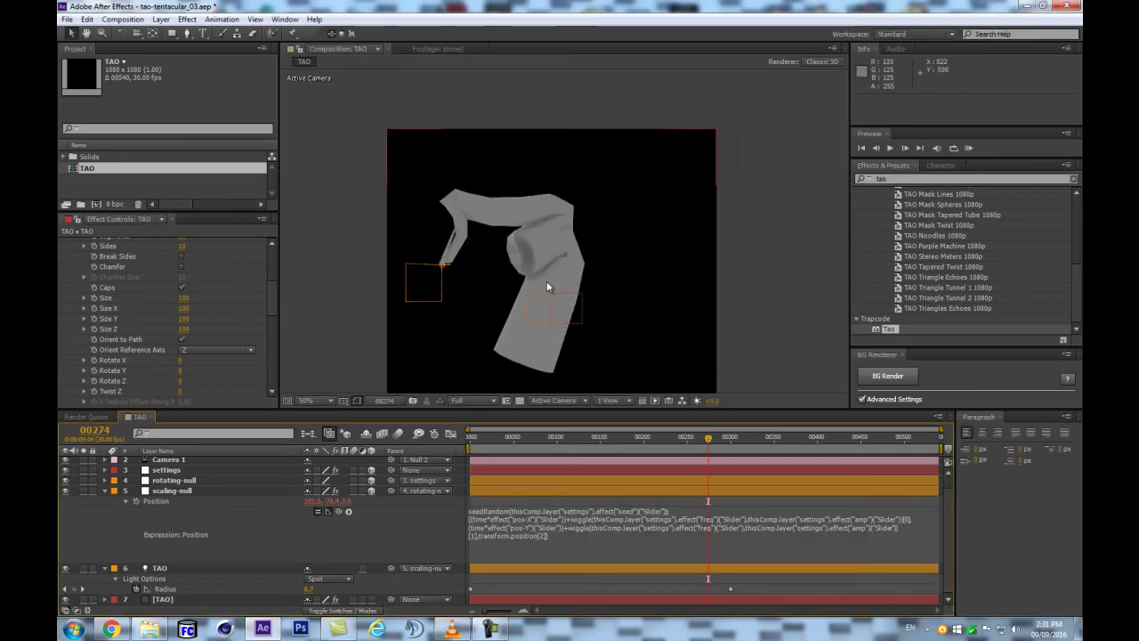
Undo the edits to scaling-null's Position expression, bringing back the third wiggle call
{"action": "key", "text": "ctrl+z"}
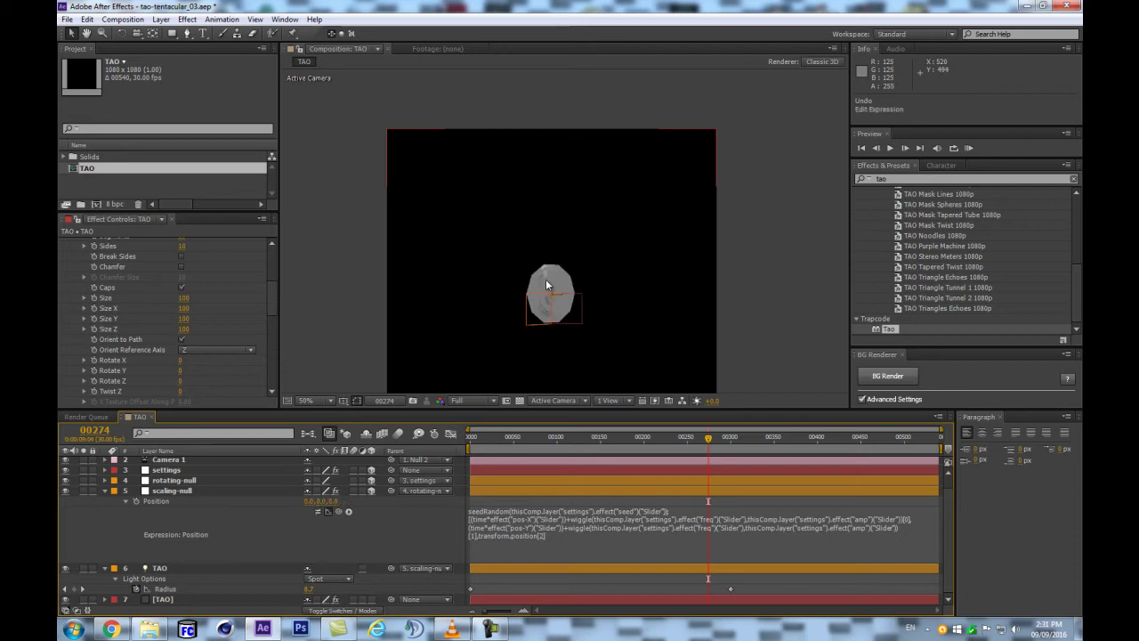
{"action": "key", "text": "ctrl+z"}
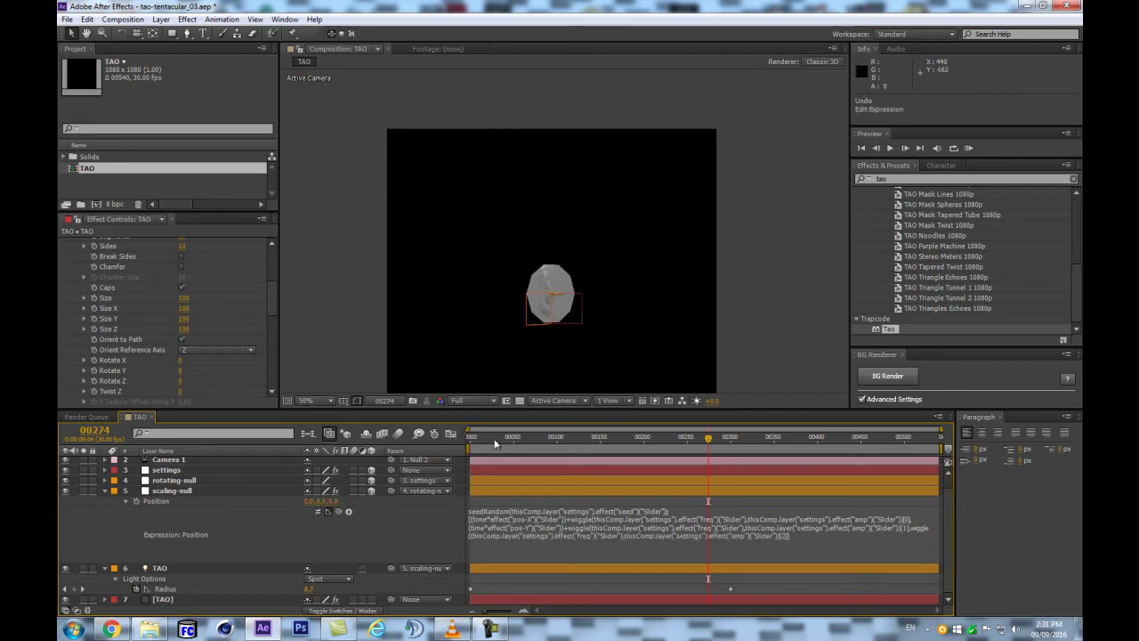
Roll back the recent slider changes while keeping Camera 1 parented to Null 2, and re-enable scaling-null's Position expression
{"action": "key", "text": "ctrl+z"}
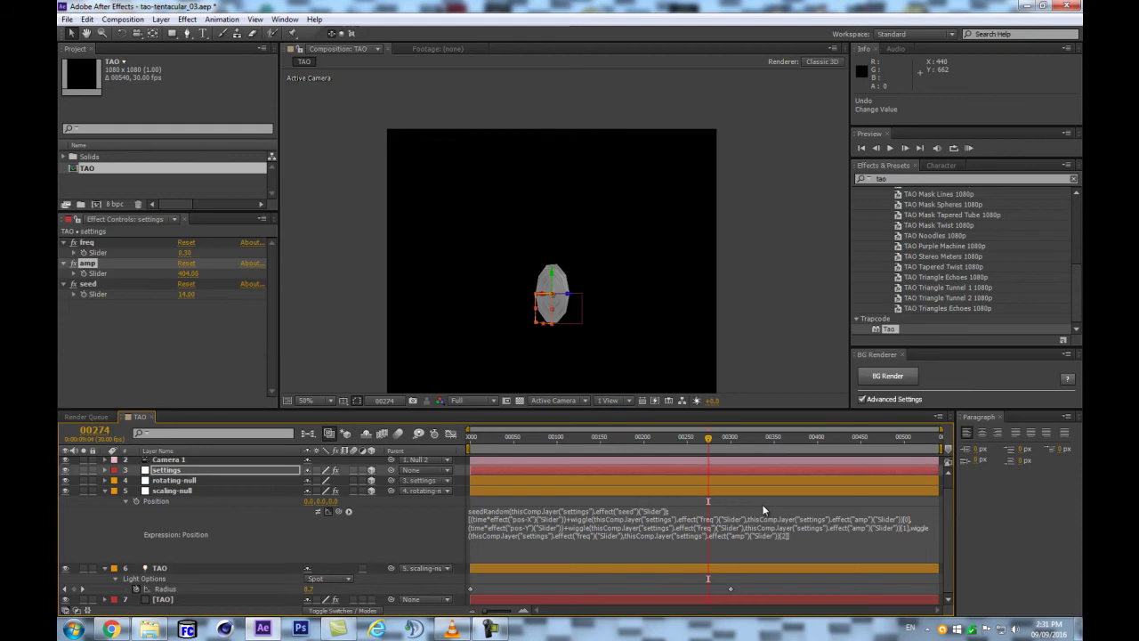
{"action": "key", "text": "ctrl+z"}
{"action": "key", "text": "ctrl+z"}
{"action": "key", "text": "ctrl+z"}
{"action": "key", "text": "ctrl+z"}
{"action": "key", "text": "ctrl+z"}
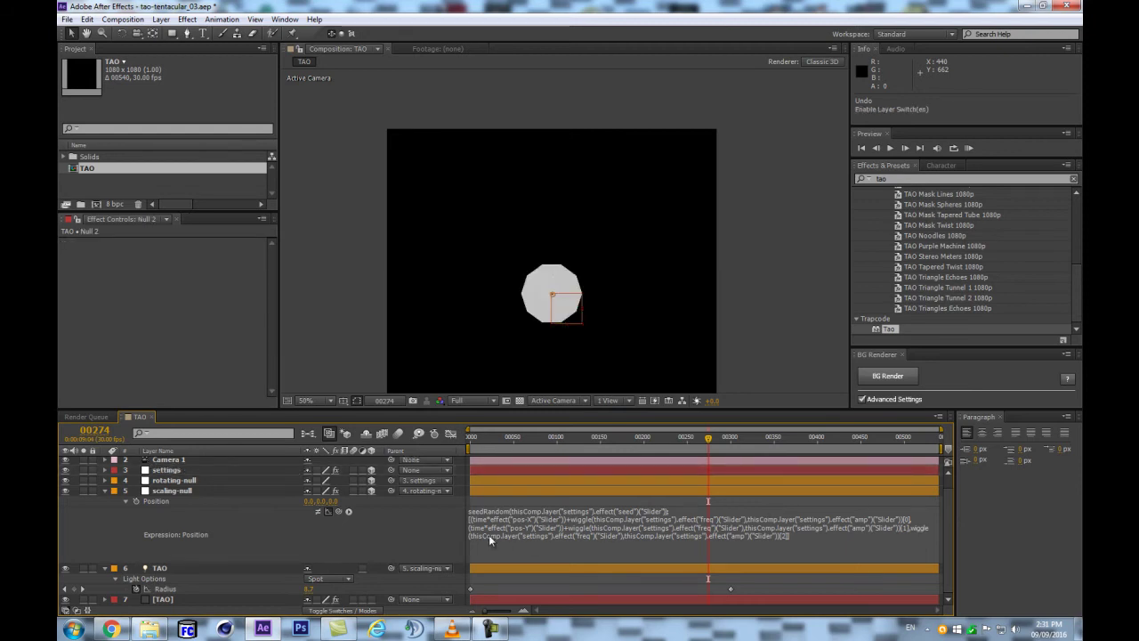
{"action": "key", "text": "ctrl+shift+z"}
{"action": "key", "text": "ctrl+shift+z"}
{"action": "key", "text": "ctrl+shift+z"}
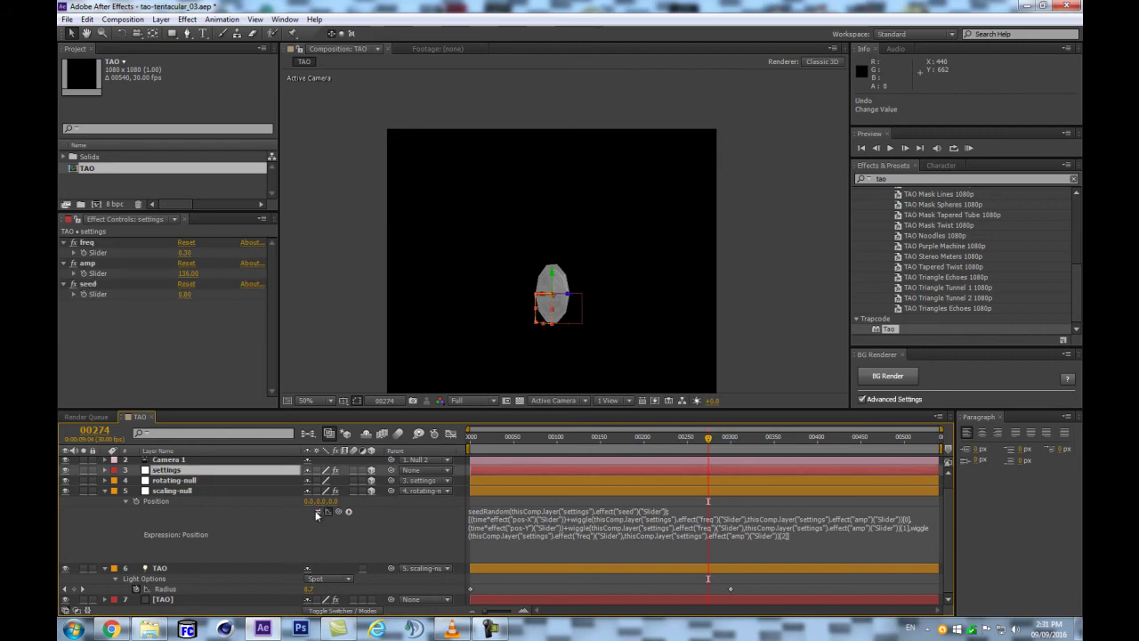
{"action": "left_click", "coordinate": [317, 511]}
Try removing the wiggle term from the Y component of scaling-null's Position expression, check the tentacle's shape, and undo the removal
{"action": "left_click", "coordinate": [727, 532]}
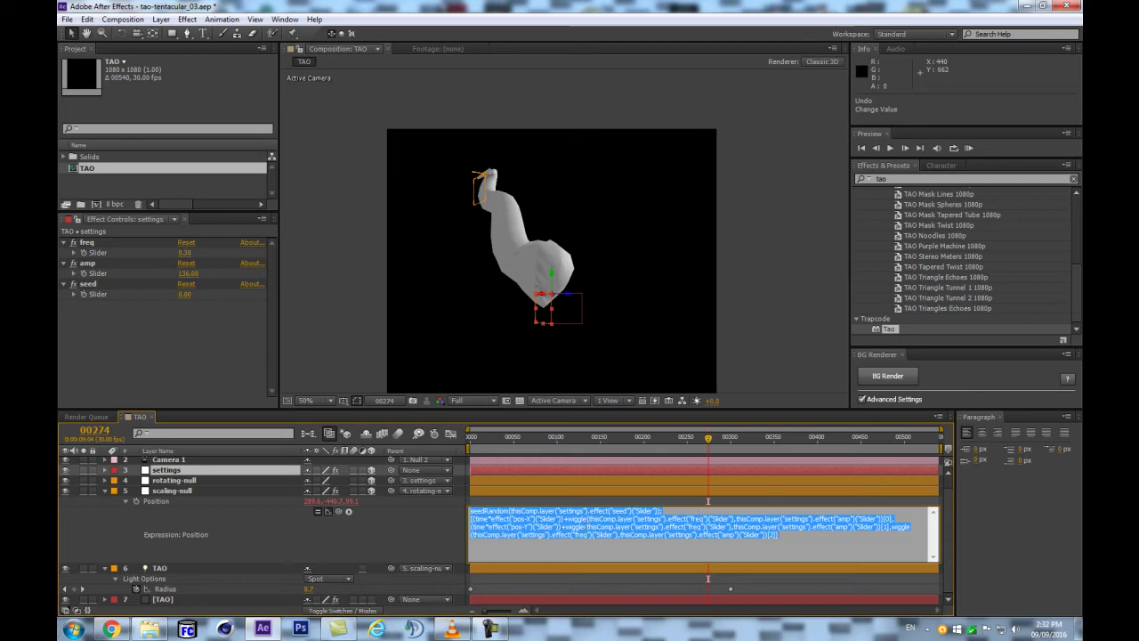
{"action": "left_click_drag", "start_coordinate": [561, 527], "coordinate": [891, 527]}
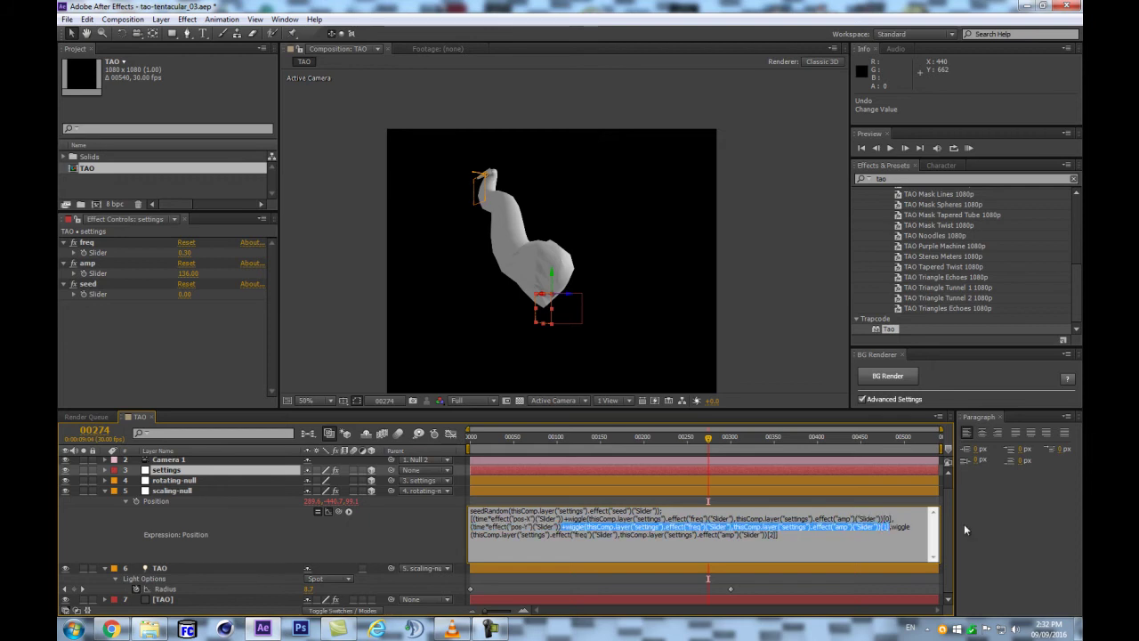
{"action": "key", "text": "BackSpace"}
{"action": "left_click", "coordinate": [324, 540]}
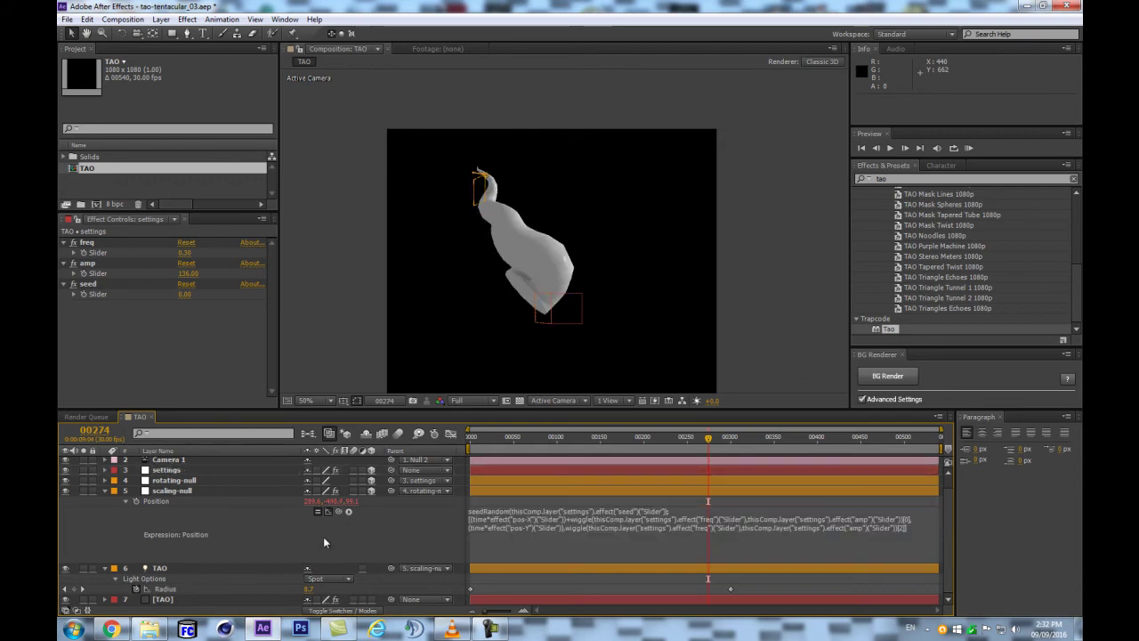
{"action": "key", "text": "period"}
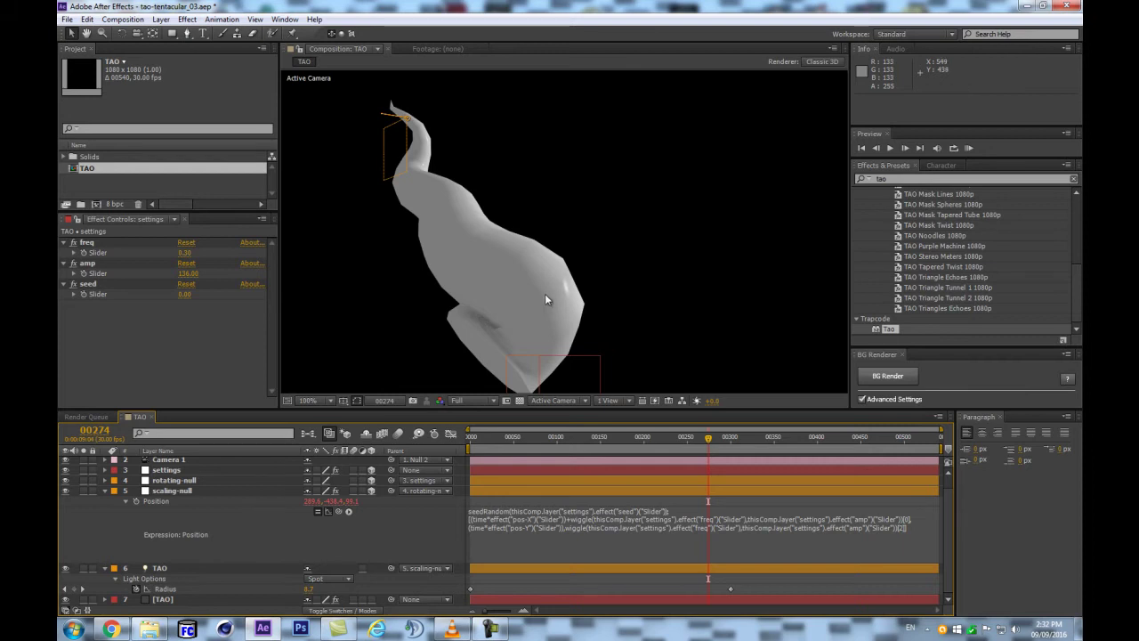
{"action": "key", "text": "comma"}
{"action": "key", "text": "Home"}
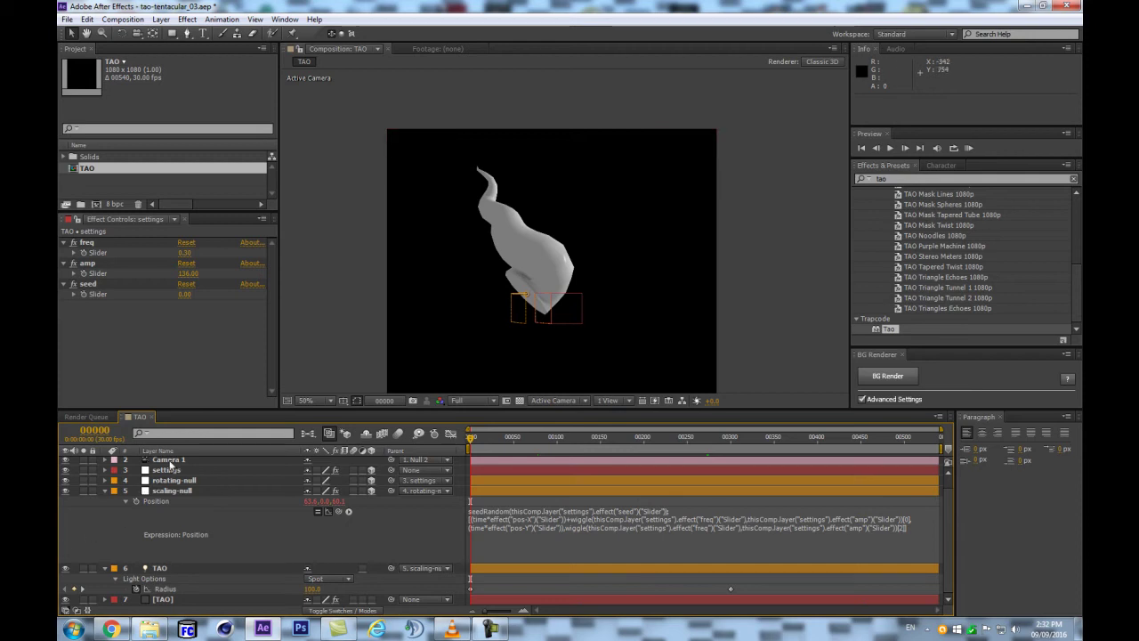
{"action": "key", "text": "ctrl+z"}
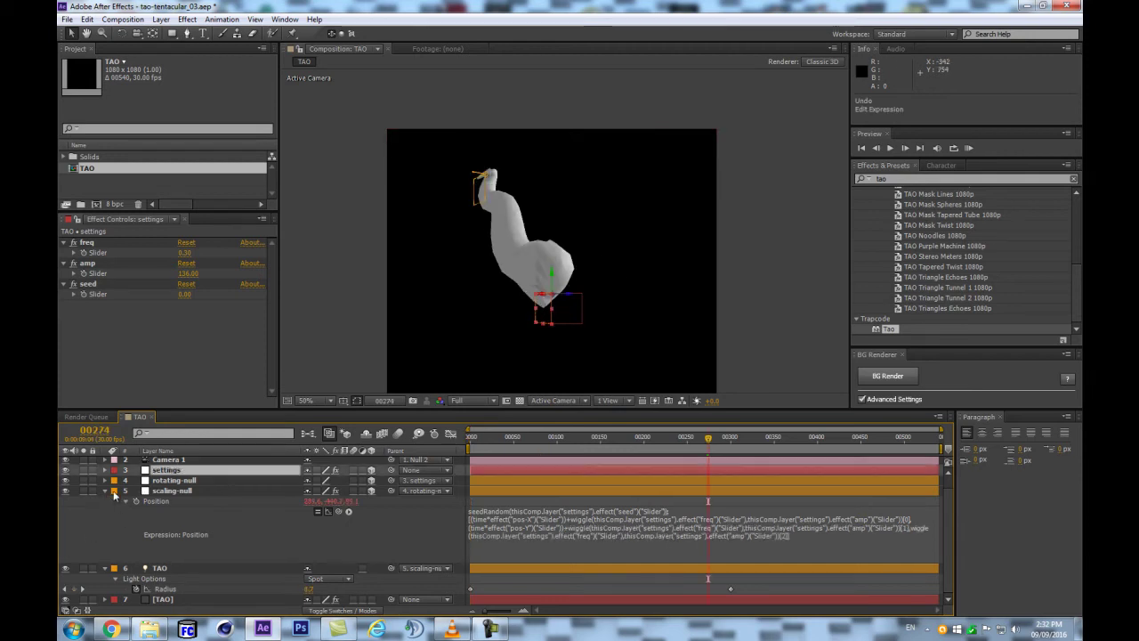
Set the TAO layer's Second Pass to Wireframe and the settings null's amp slider to 235
{"action": "left_click", "coordinate": [163, 599]}
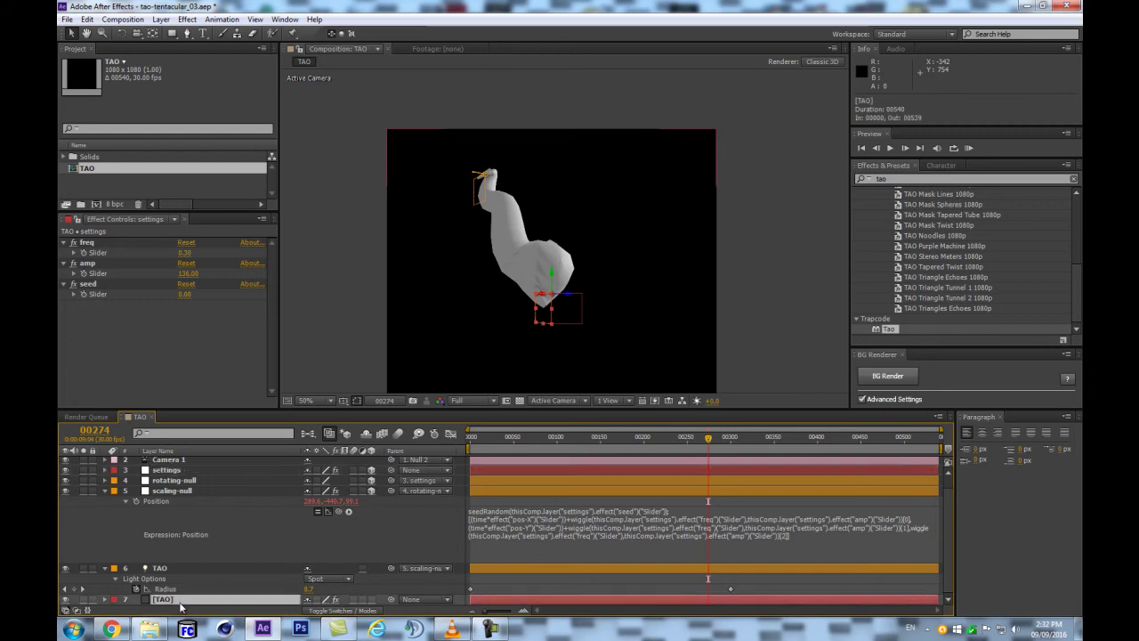
{"action": "left_click_drag", "start_coordinate": [270, 290], "coordinate": [143, 369]}
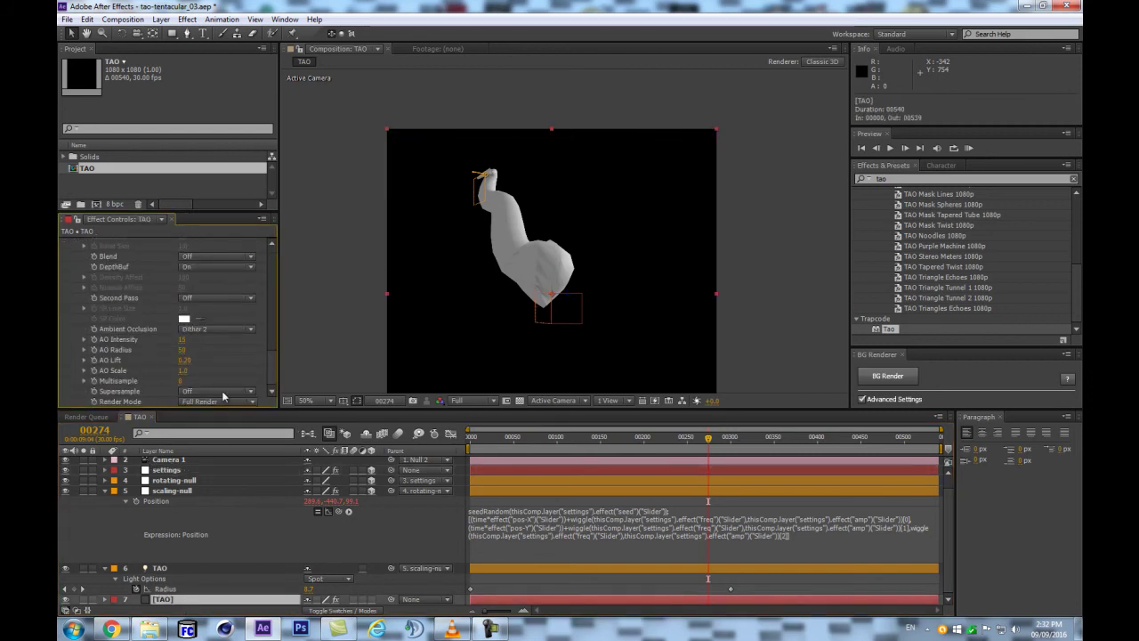
{"action": "left_click", "coordinate": [214, 297]}
{"action": "left_click", "coordinate": [214, 317]}
{"action": "scroll", "coordinate": [574, 253], "scroll_direction": "up", "scroll_amount": 3}
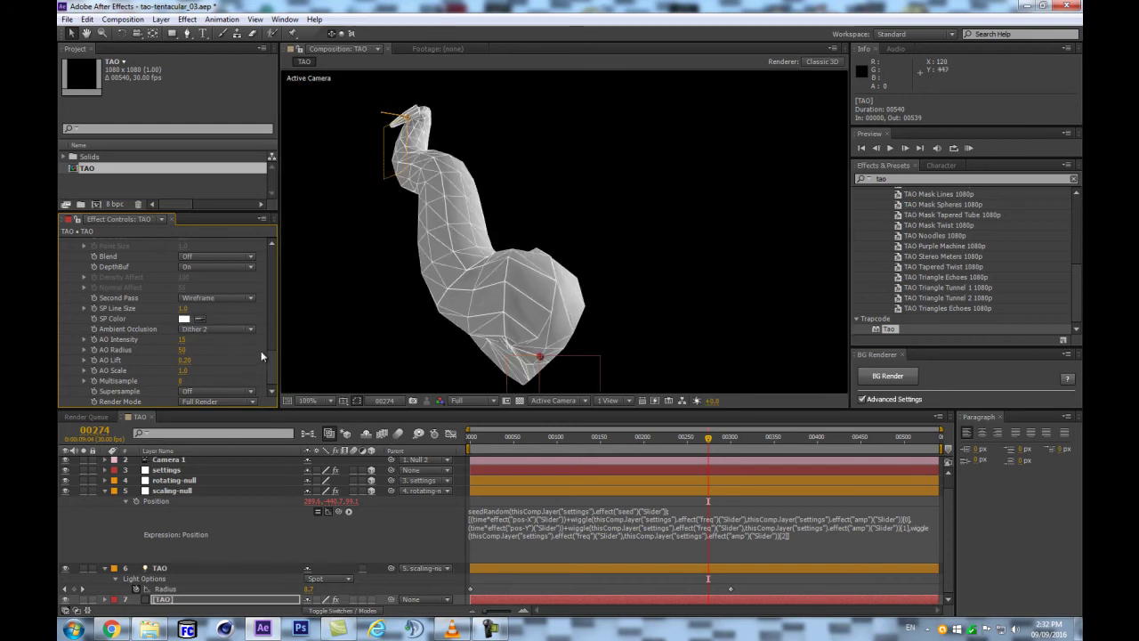
{"action": "scroll", "coordinate": [272, 353], "scroll_direction": "up", "scroll_amount": 10}
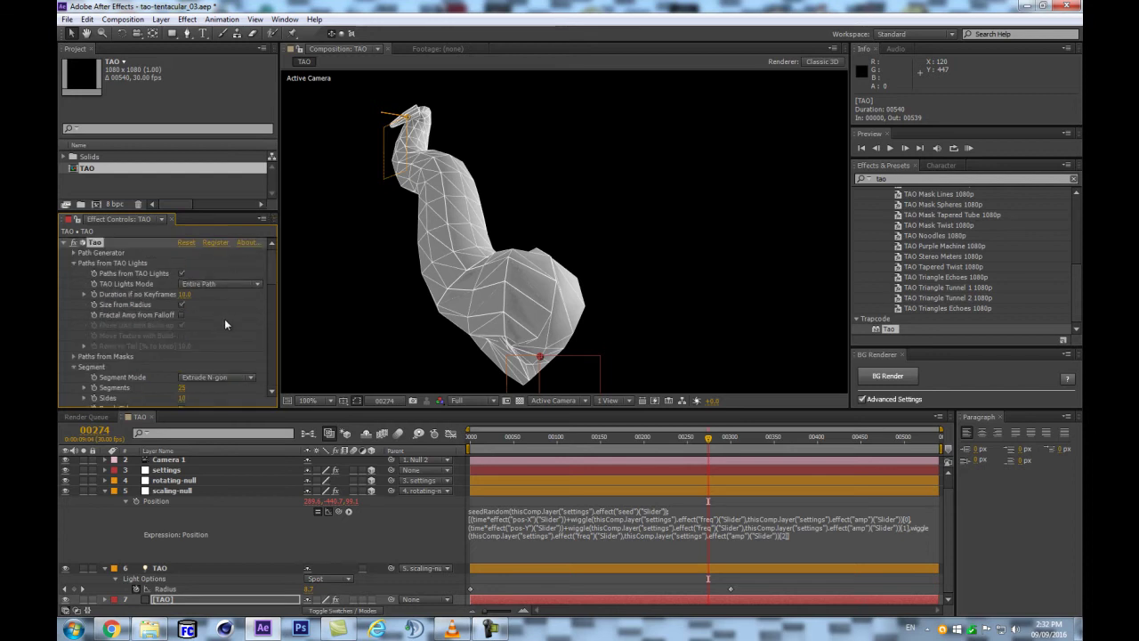
{"action": "left_click_drag", "start_coordinate": [182, 470], "coordinate": [656, 347]}
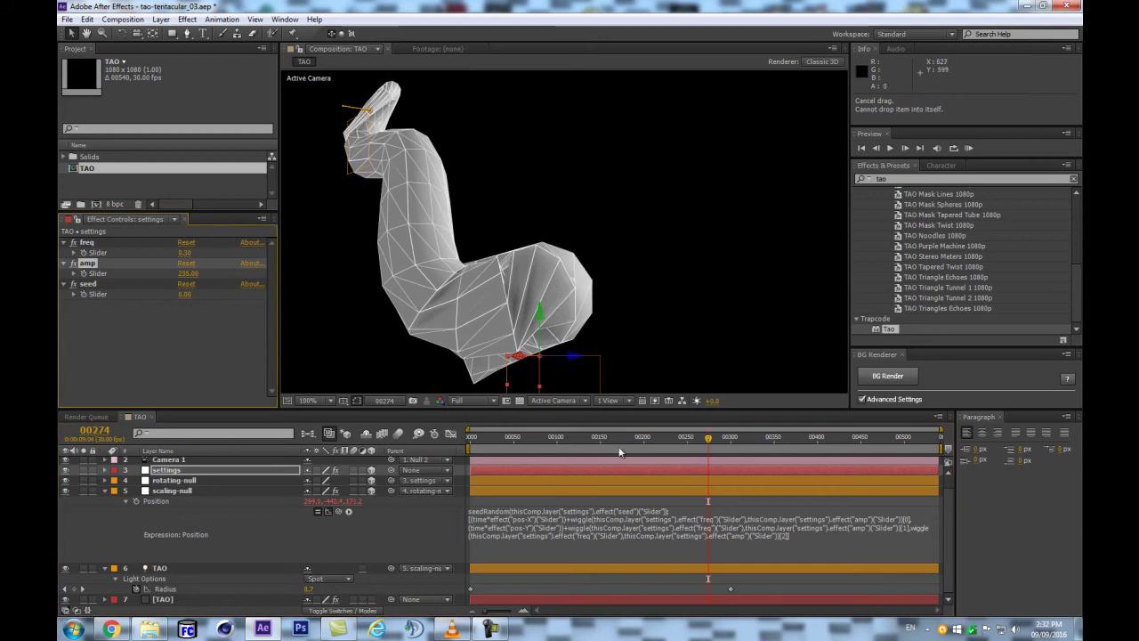
Delete the +wiggle term after the pos-Y slider in scaling-null's Position expression, keeping the X and Z wiggles, and collapse the layer
{"action": "left_click", "coordinate": [889, 528]}
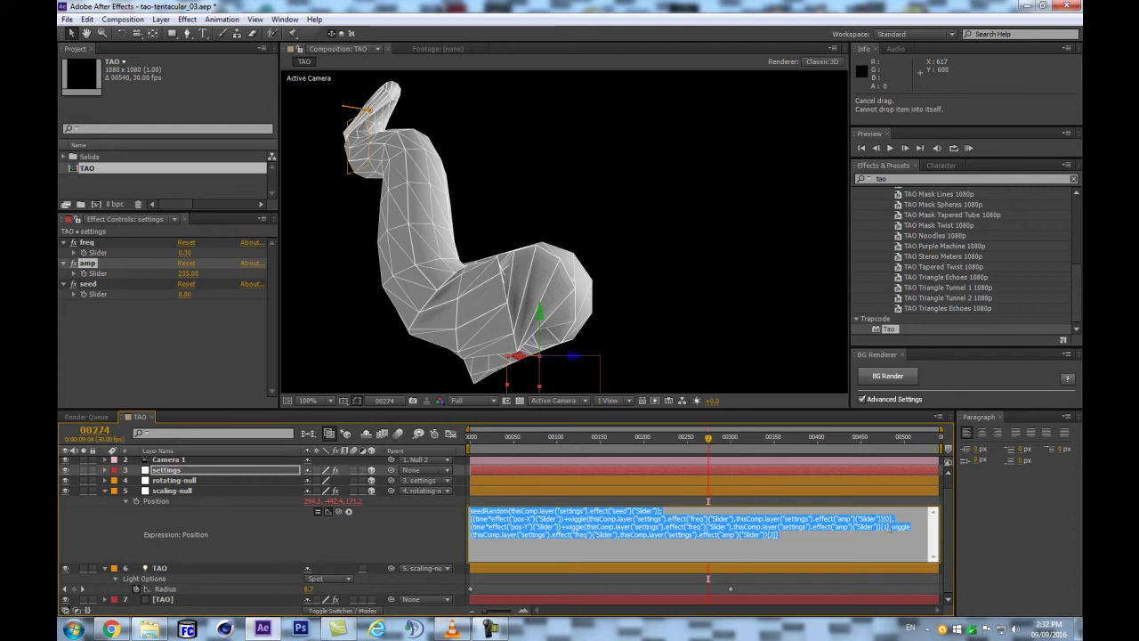
{"action": "left_click", "coordinate": [891, 528]}
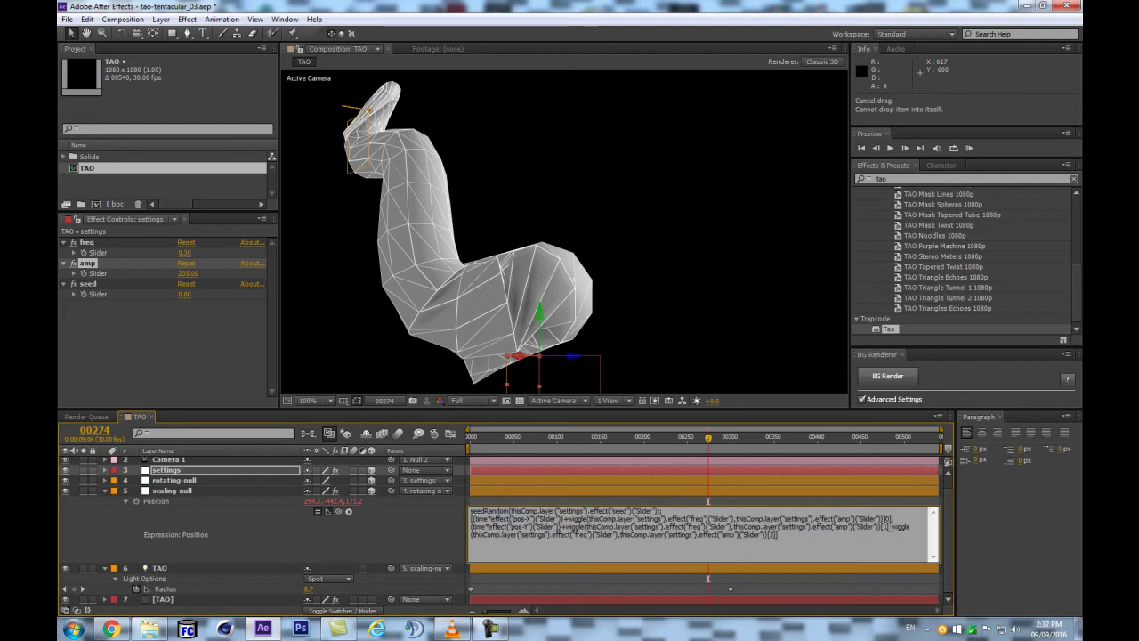
{"action": "left_click_drag", "start_coordinate": [562, 527], "coordinate": [890, 527]}
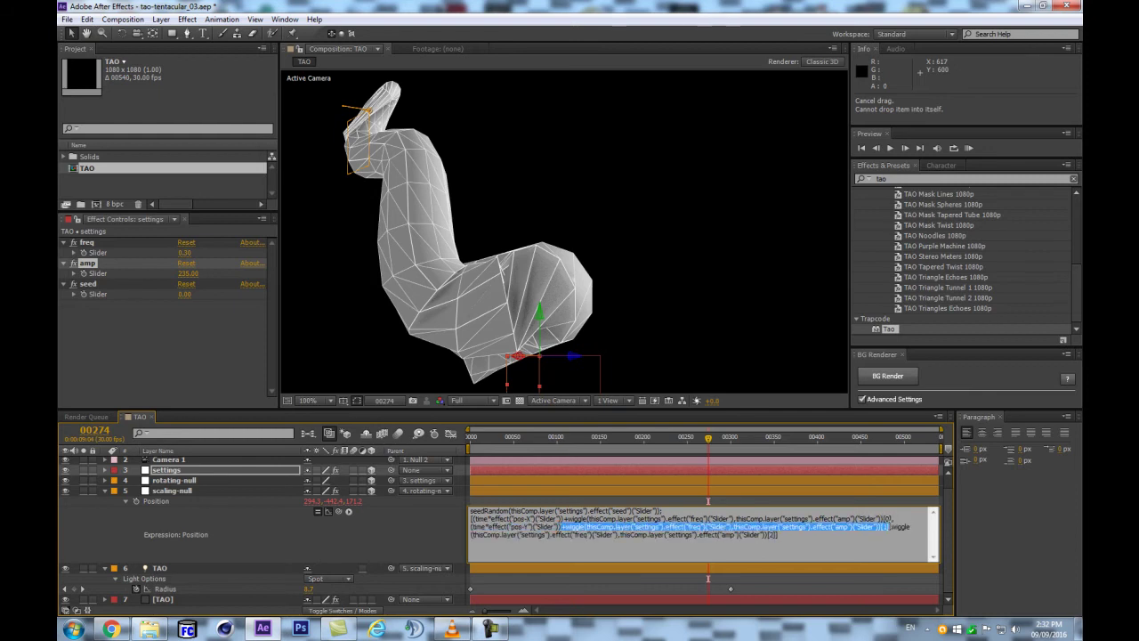
{"action": "key", "text": "BackSpace"}
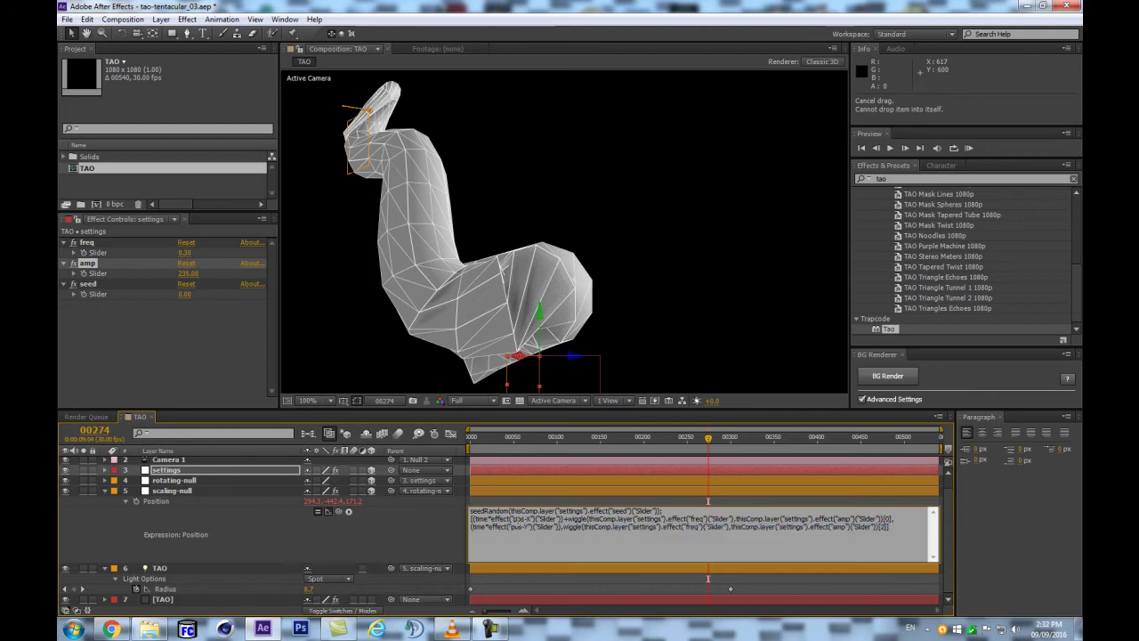
{"action": "left_click", "coordinate": [427, 526]}
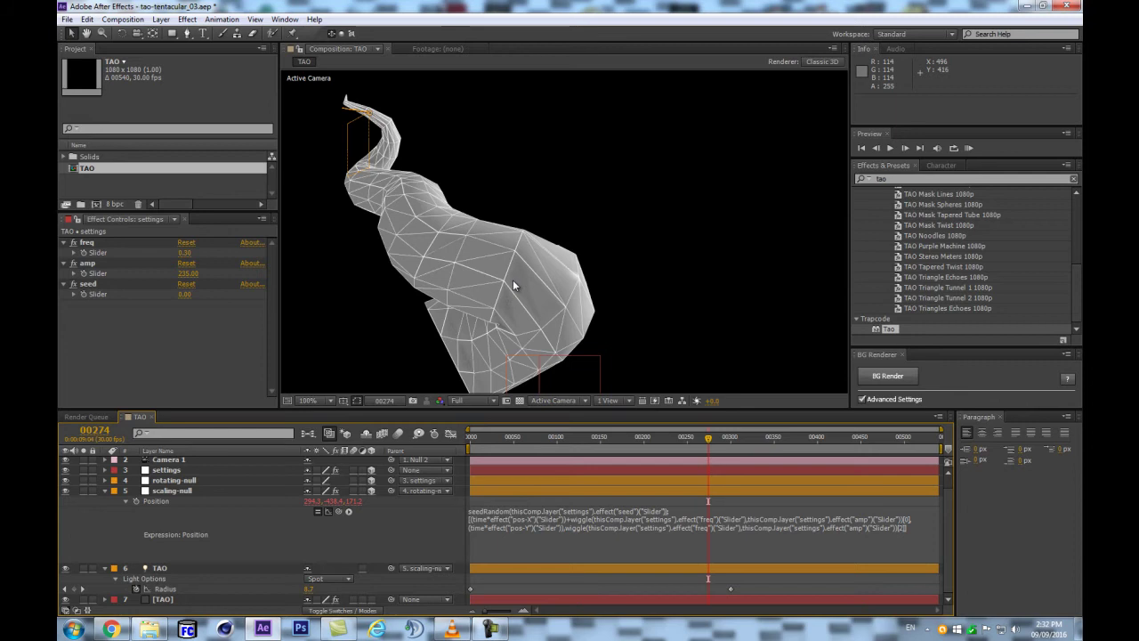
{"action": "key", "text": "comma"}
{"action": "key", "text": "comma"}
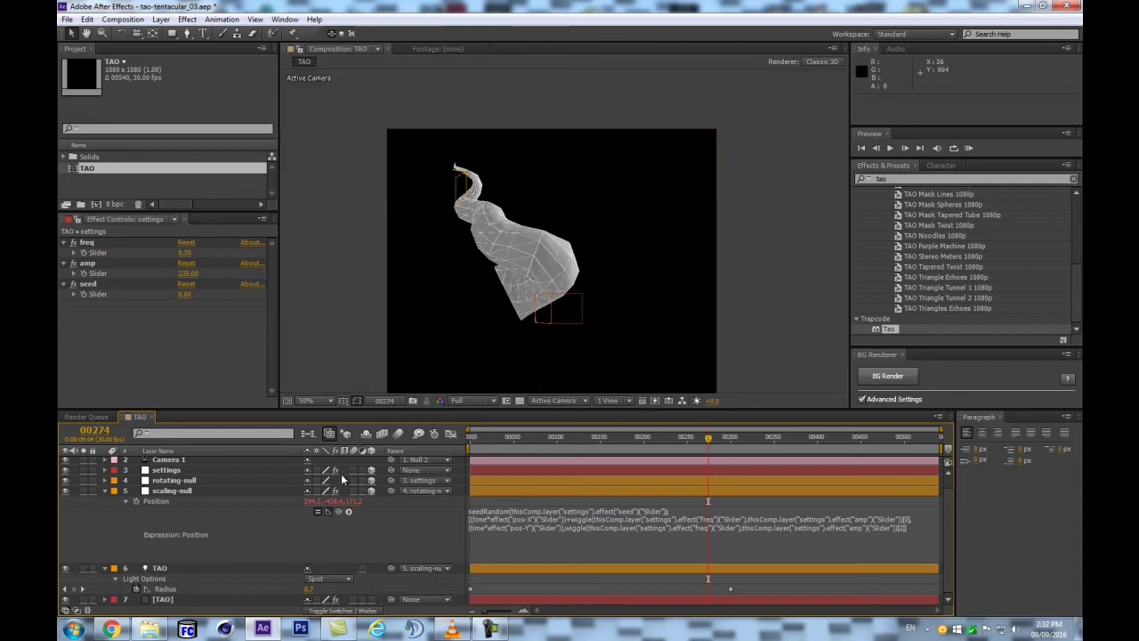
{"action": "key", "text": "period"}
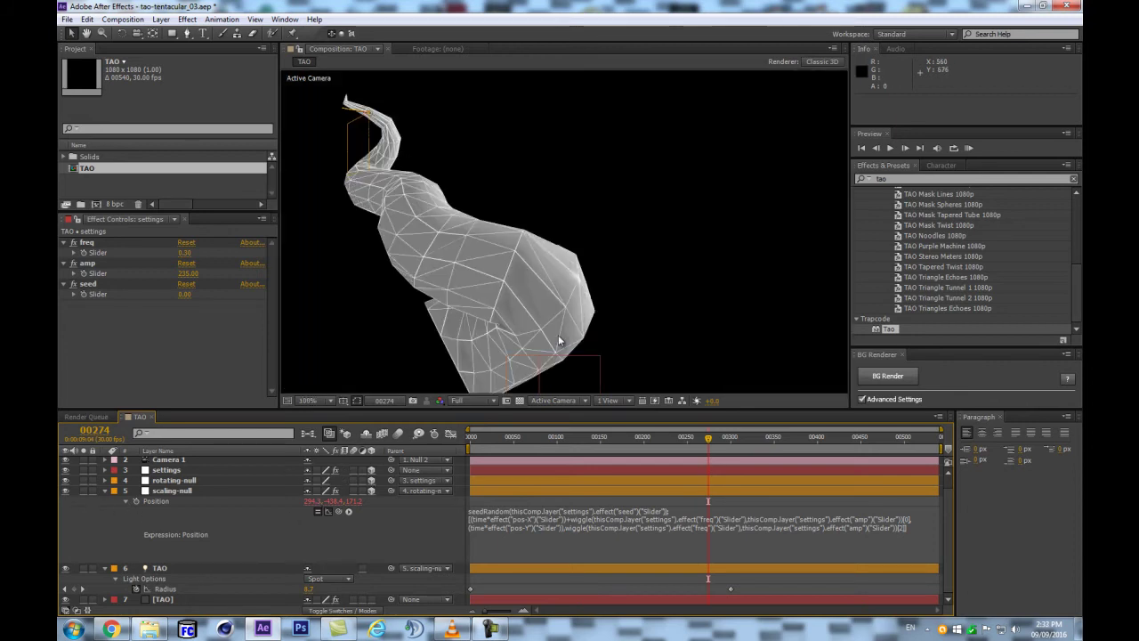
{"action": "left_click", "coordinate": [104, 491]}
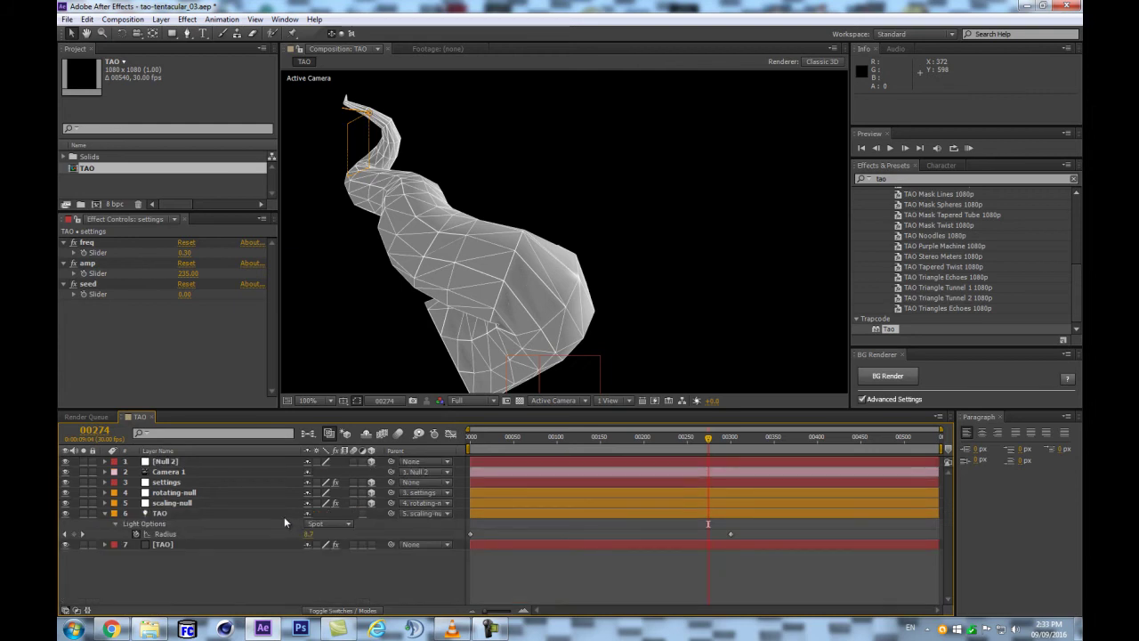
{"action": "key", "text": "comma"}
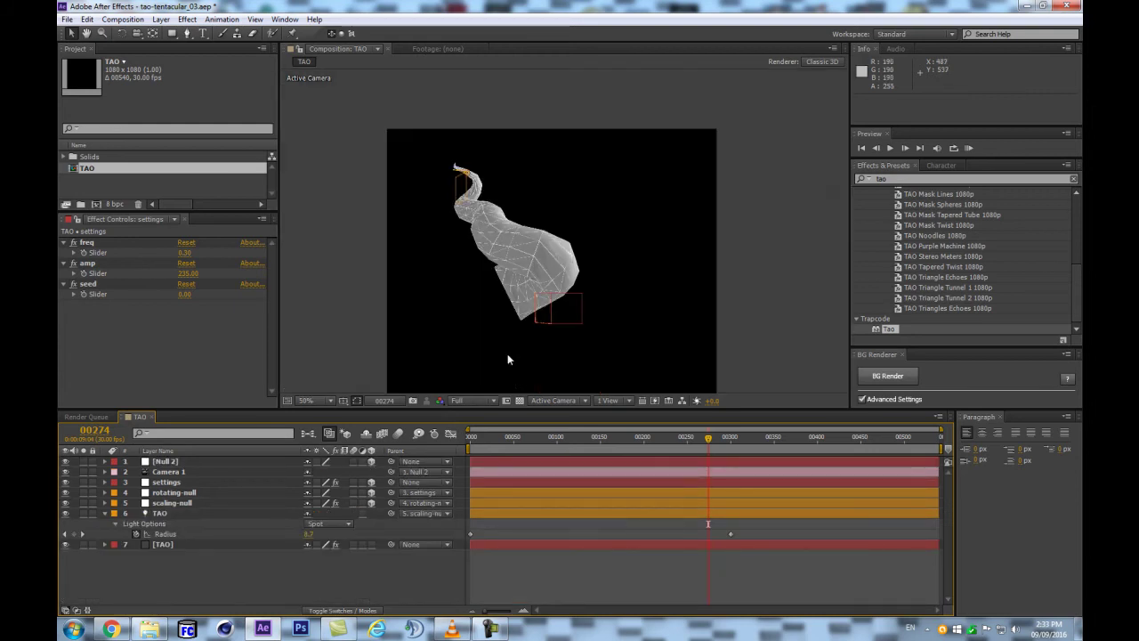
Set scaling-null's pos-Y slider to -77 and pos-X slider to -23, and return to frame 0
{"action": "left_click", "coordinate": [175, 492]}
{"action": "left_click", "coordinate": [176, 501]}
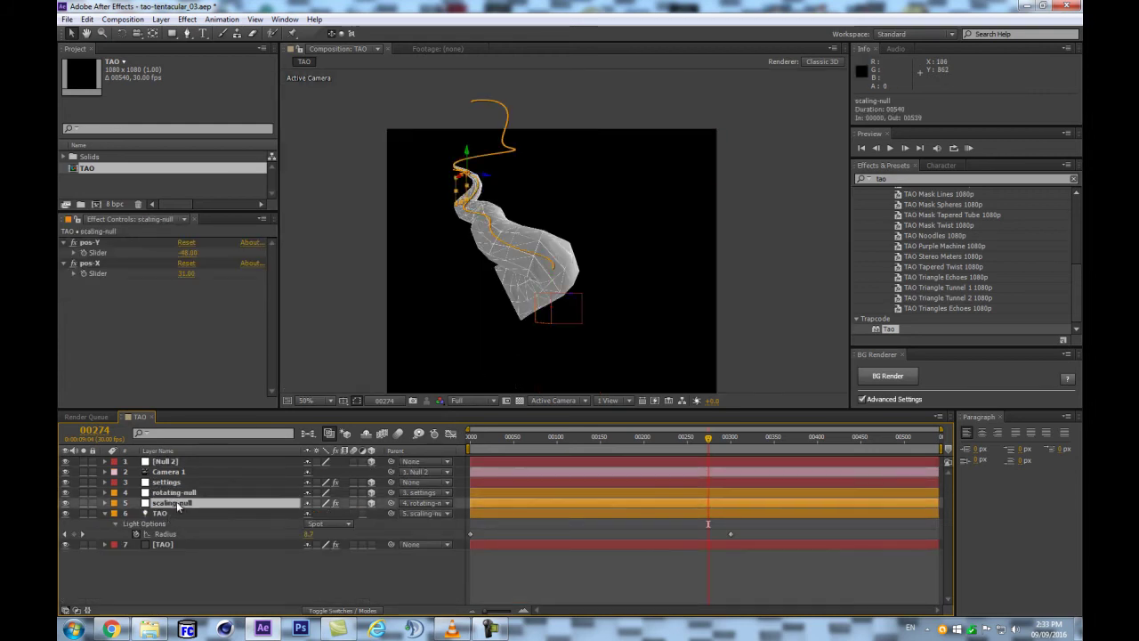
{"action": "left_click_drag", "start_coordinate": [187, 252], "coordinate": [157, 278]}
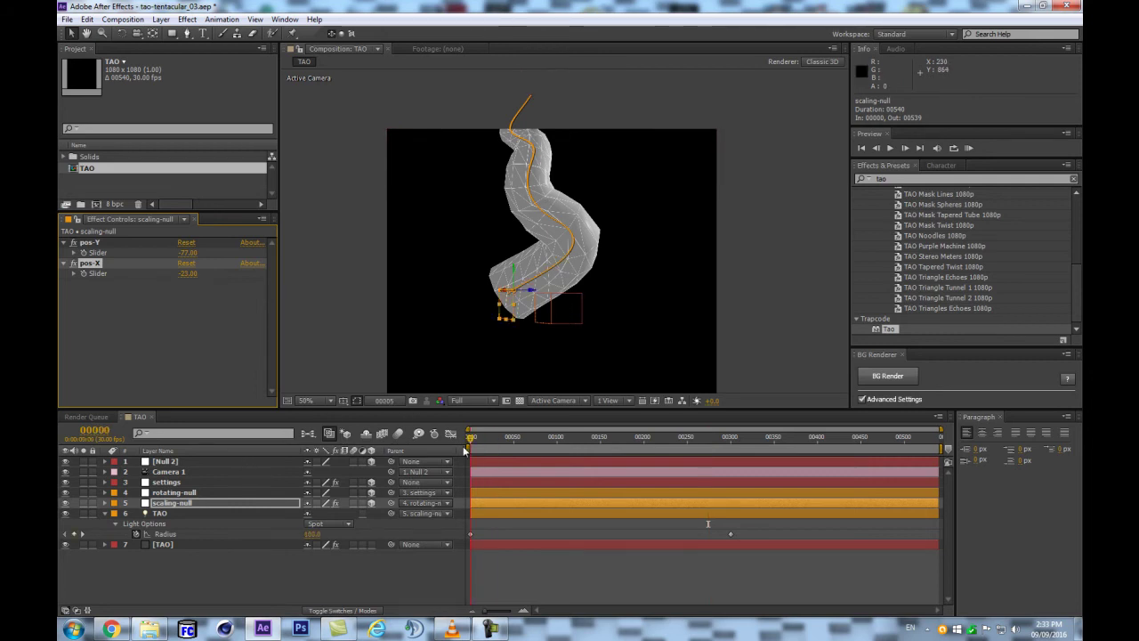
{"action": "left_click", "coordinate": [462, 439]}
{"action": "mouse_move", "coordinate": [481, 443]}
{"action": "left_mouse_down"}
{"action": "mouse_move", "coordinate": [556, 445]}
{"action": "mouse_move", "coordinate": [523, 446]}
{"action": "mouse_move", "coordinate": [580, 459]}
{"action": "mouse_move", "coordinate": [498, 455]}
{"action": "mouse_move", "coordinate": [470, 441]}
{"action": "left_mouse_up"}
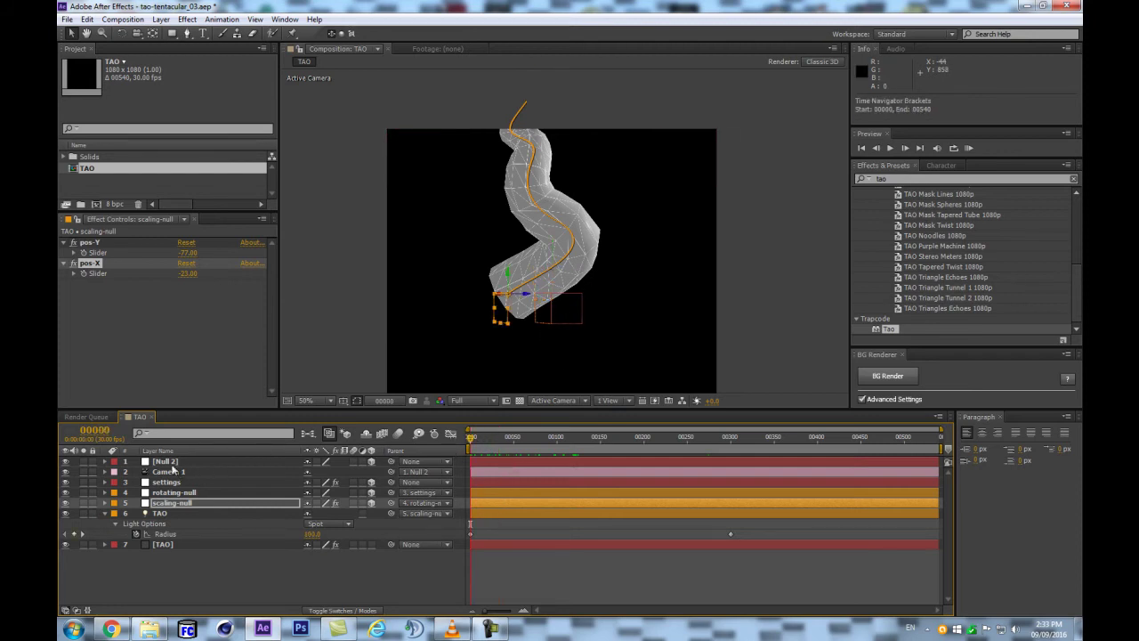
Keyframe the settings null's amp slider from 0 at frame 34 to 235 at about frame 52
{"action": "left_click", "coordinate": [169, 481]}
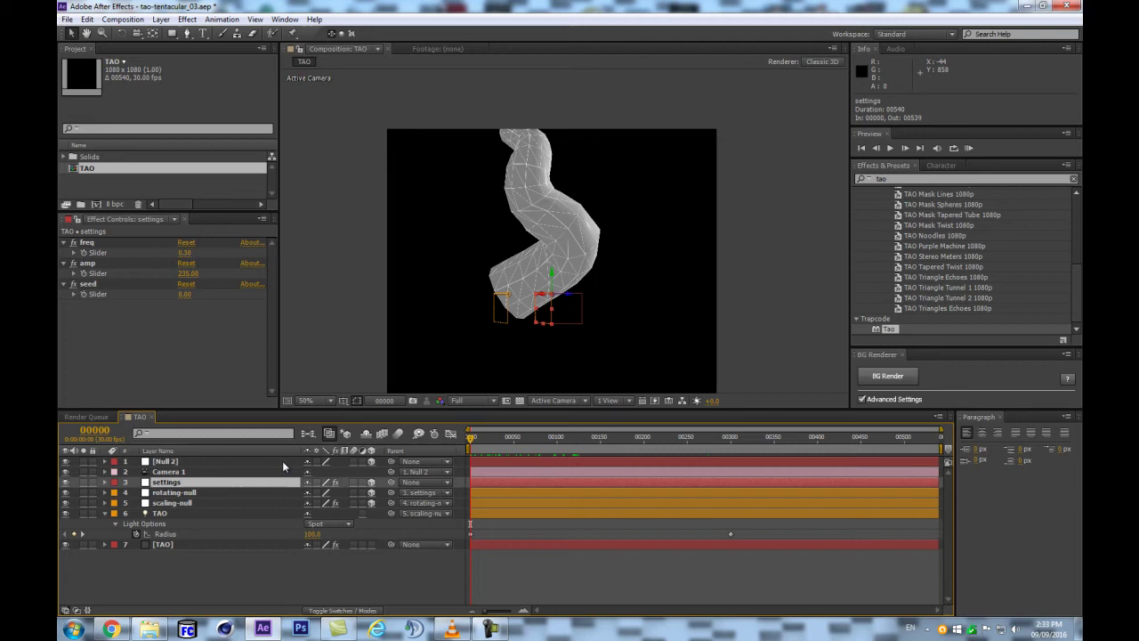
{"action": "left_click", "coordinate": [85, 274]}
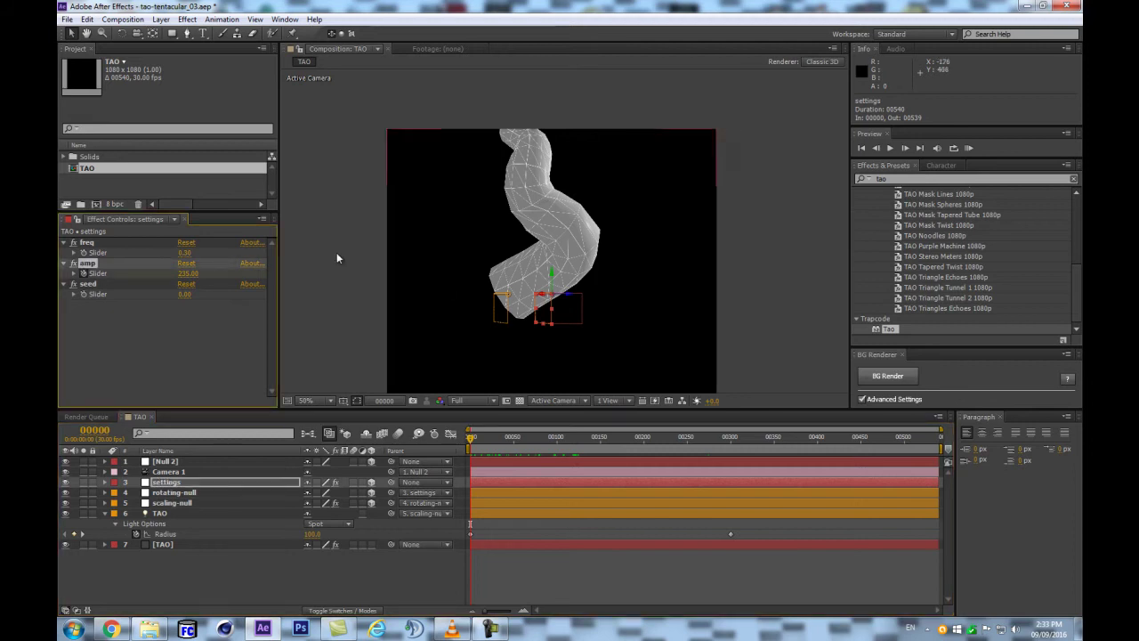
{"action": "key", "text": "u"}
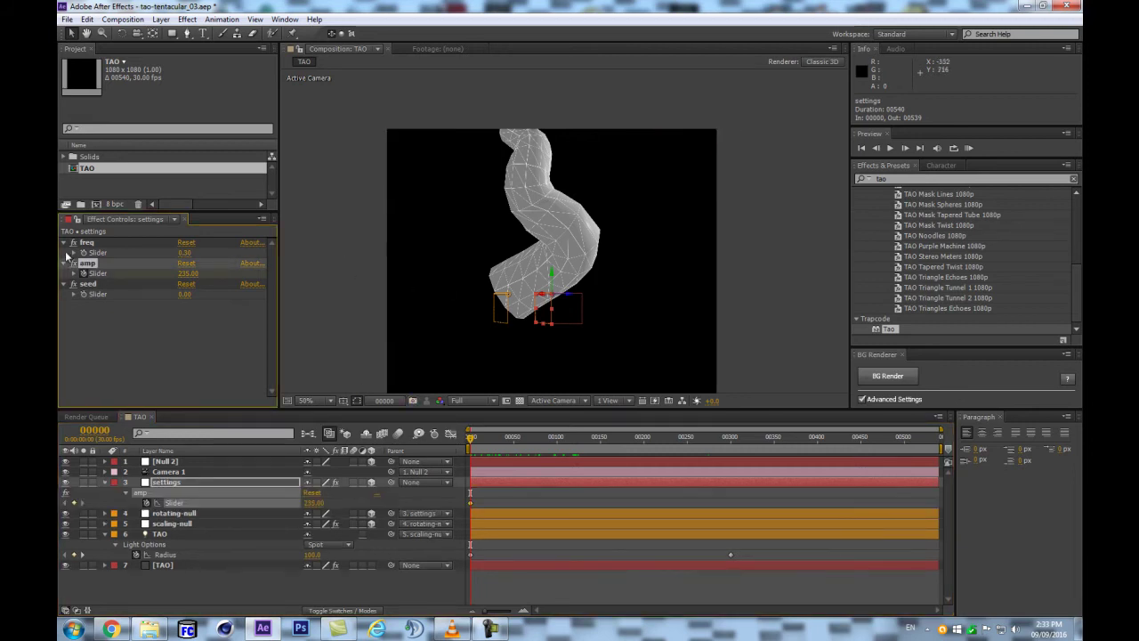
{"action": "left_click_drag", "start_coordinate": [470, 503], "coordinate": [501, 505]}
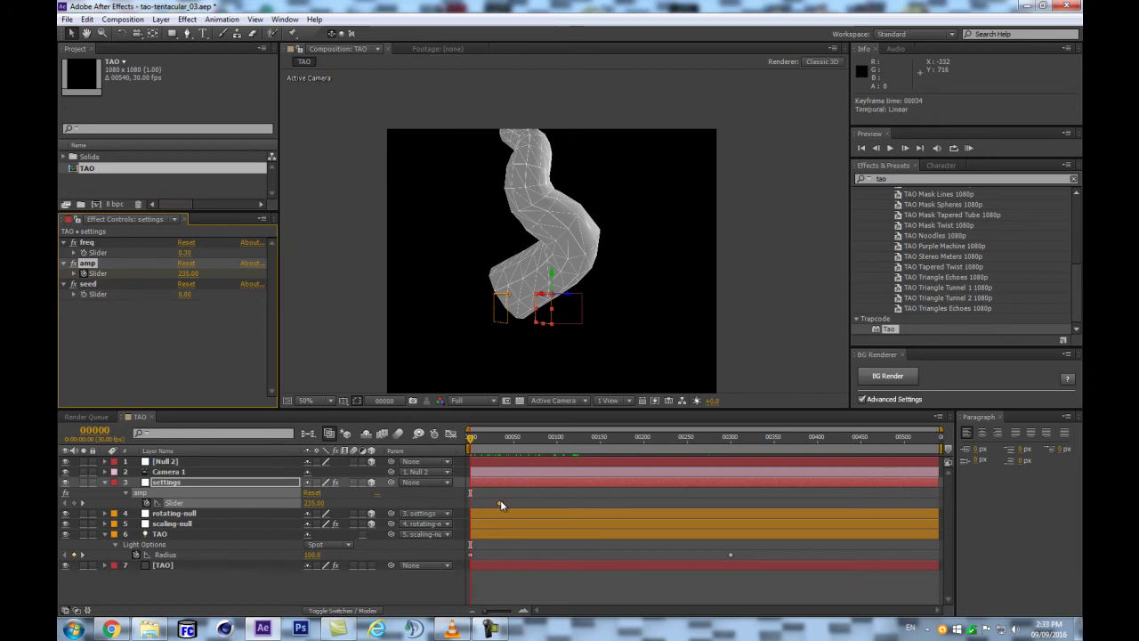
{"action": "mouse_move", "coordinate": [504, 438]}
{"action": "left_mouse_down"}
{"action": "mouse_move", "coordinate": [515, 440]}
{"action": "mouse_move", "coordinate": [499, 439]}
{"action": "left_mouse_up"}
{"action": "left_click", "coordinate": [74, 503]}
{"action": "left_click", "coordinate": [315, 503]}
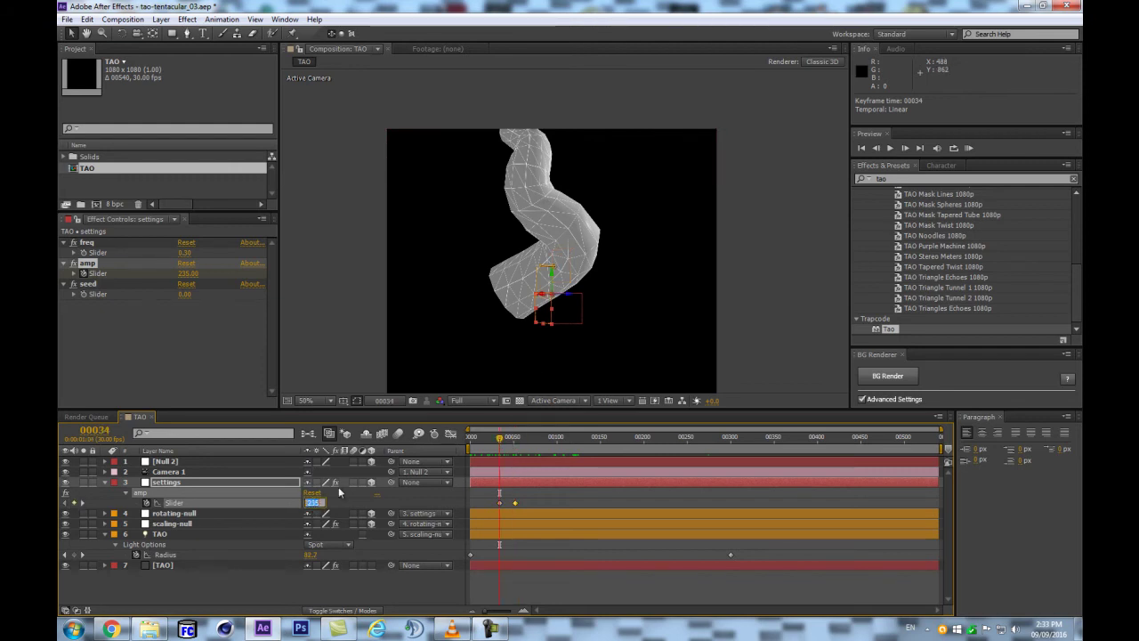
{"action": "type", "text": "0"}
{"action": "key", "text": "Return"}
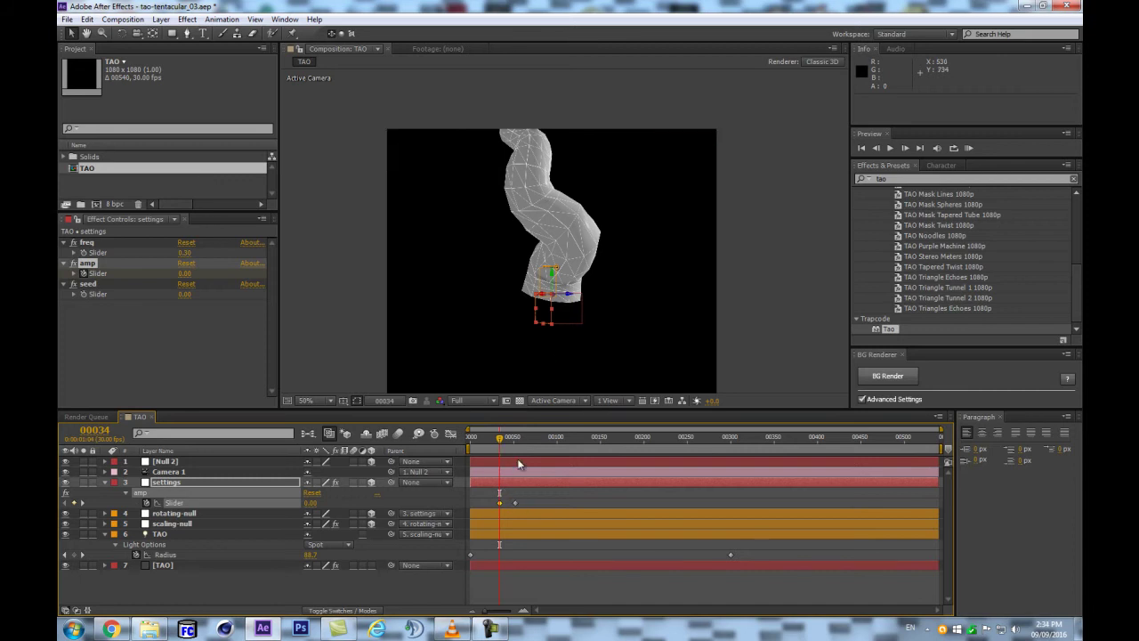
Return to frame 0 and rotate Null 2 to a Y Rotation of 204° to turn the camera view
{"action": "key", "text": "Home"}
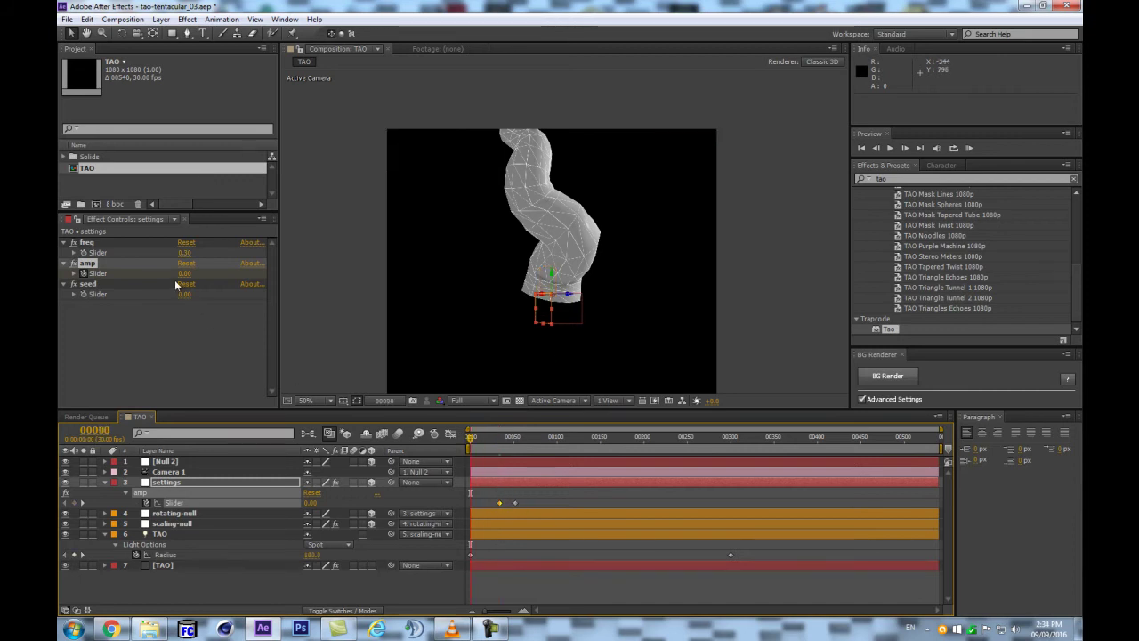
{"action": "left_click", "coordinate": [178, 462]}
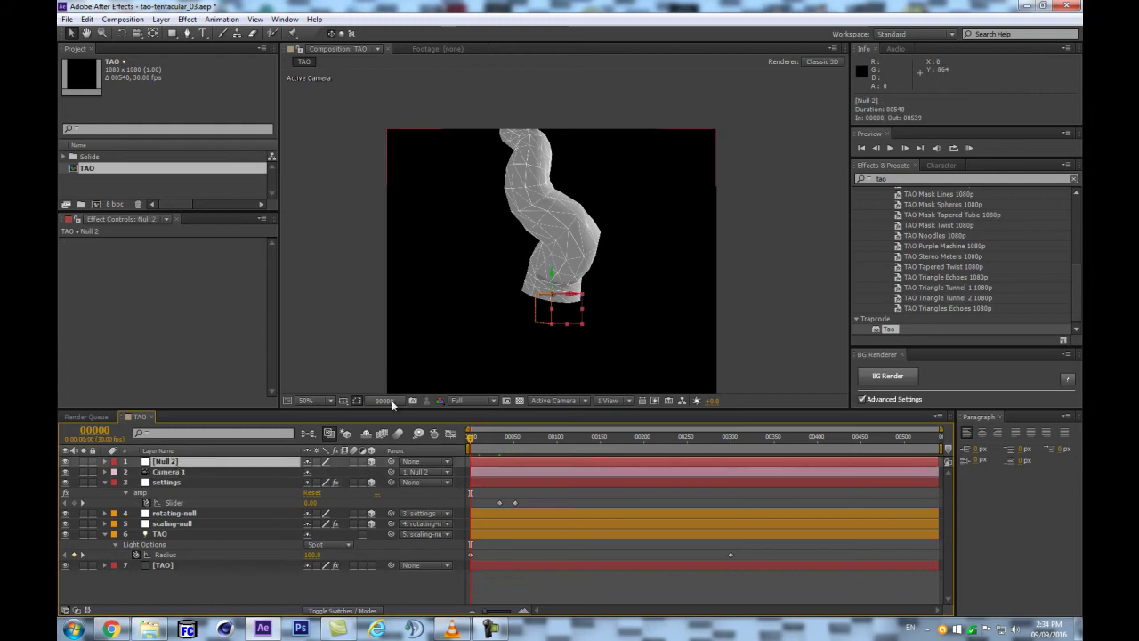
{"action": "key", "text": "r"}
{"action": "left_click_drag", "start_coordinate": [325, 492], "coordinate": [375, 489]}
Move the settings null's amp keyframes along so the first sits at frame 44, and collapse the settings and Null 2 layers
{"action": "left_click_drag", "start_coordinate": [514, 543], "coordinate": [530, 544]}
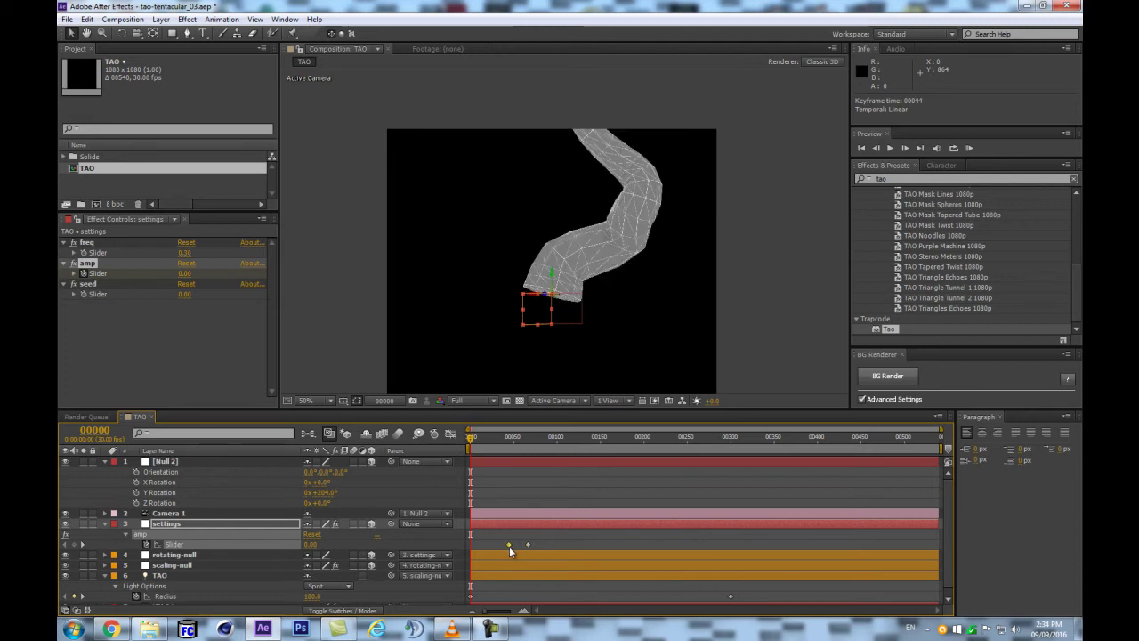
{"action": "mouse_move", "coordinate": [509, 547]}
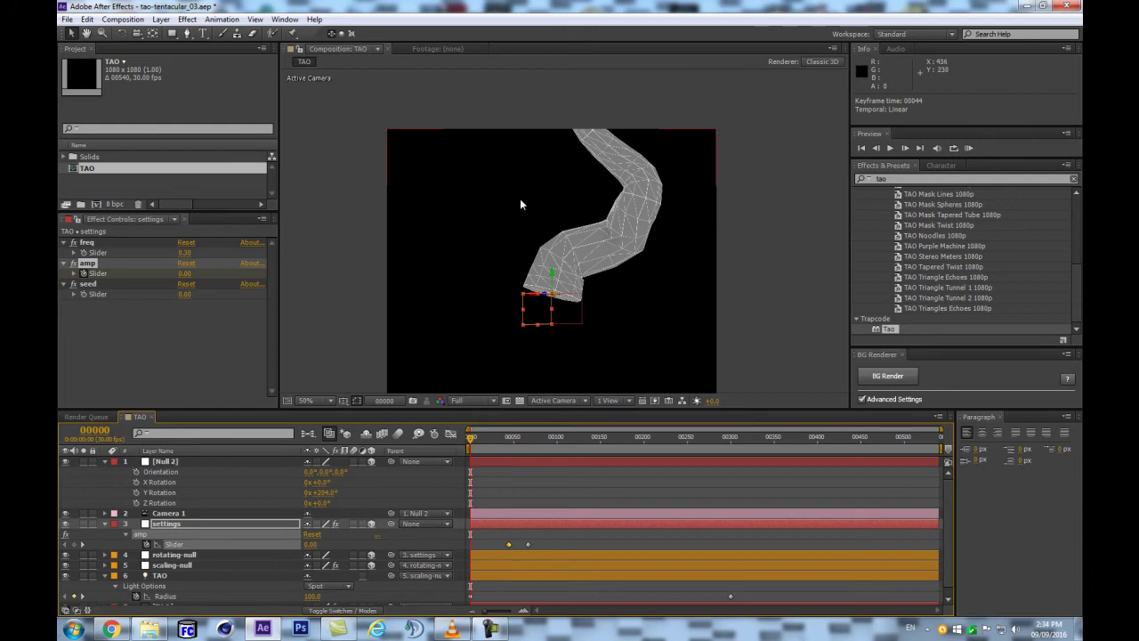
{"action": "left_click", "coordinate": [104, 524]}
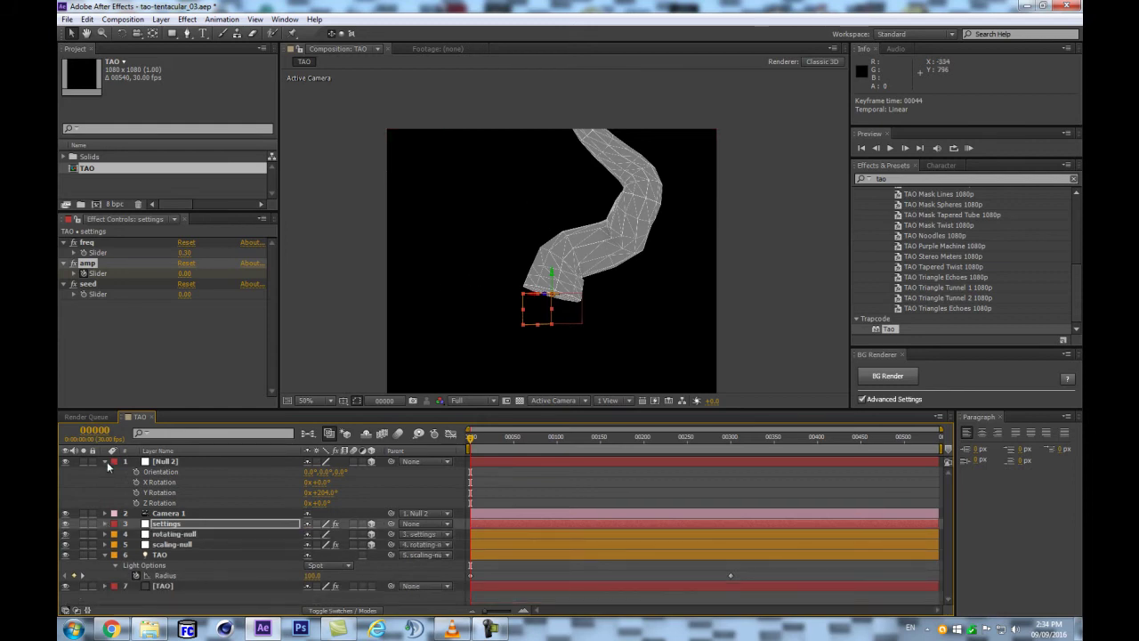
{"action": "left_click", "coordinate": [105, 462]}
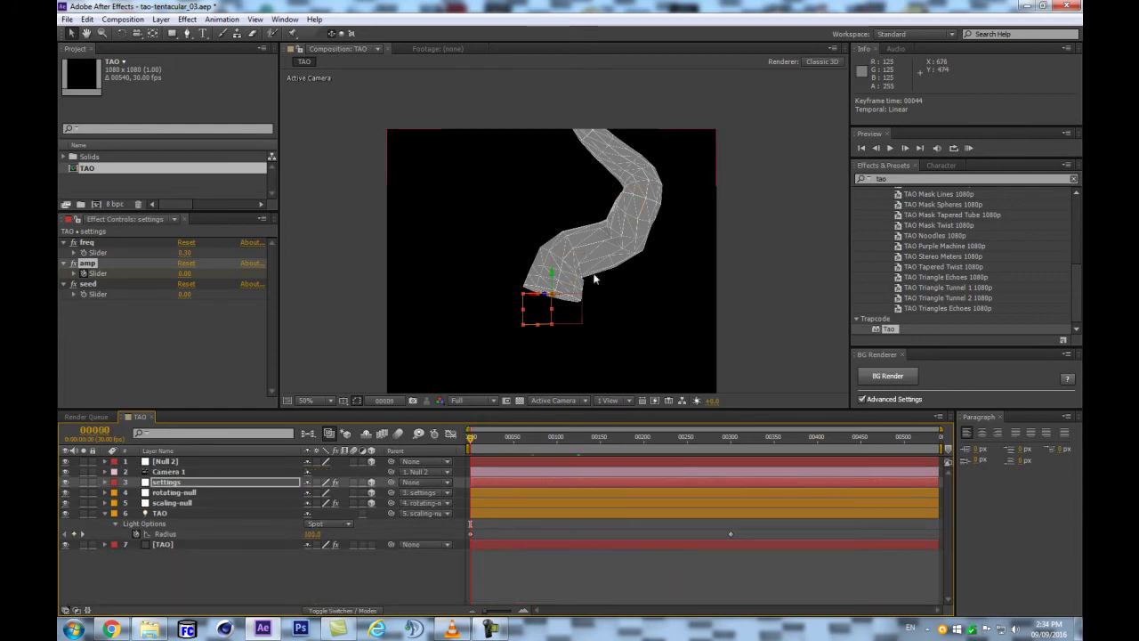
Pull Camera 1 back to a Z position of about -2428 so the whole tentacle fits in frame
{"action": "scroll", "coordinate": [590, 297], "scroll_direction": "down", "scroll_amount": 2}
{"action": "key", "text": "ctrl+Up"}
{"action": "key", "text": "c"}
{"action": "left_click_drag", "start_coordinate": [572, 230], "coordinate": [566, 273]}
{"action": "scroll", "coordinate": [567, 257], "scroll_direction": "up", "scroll_amount": 2}
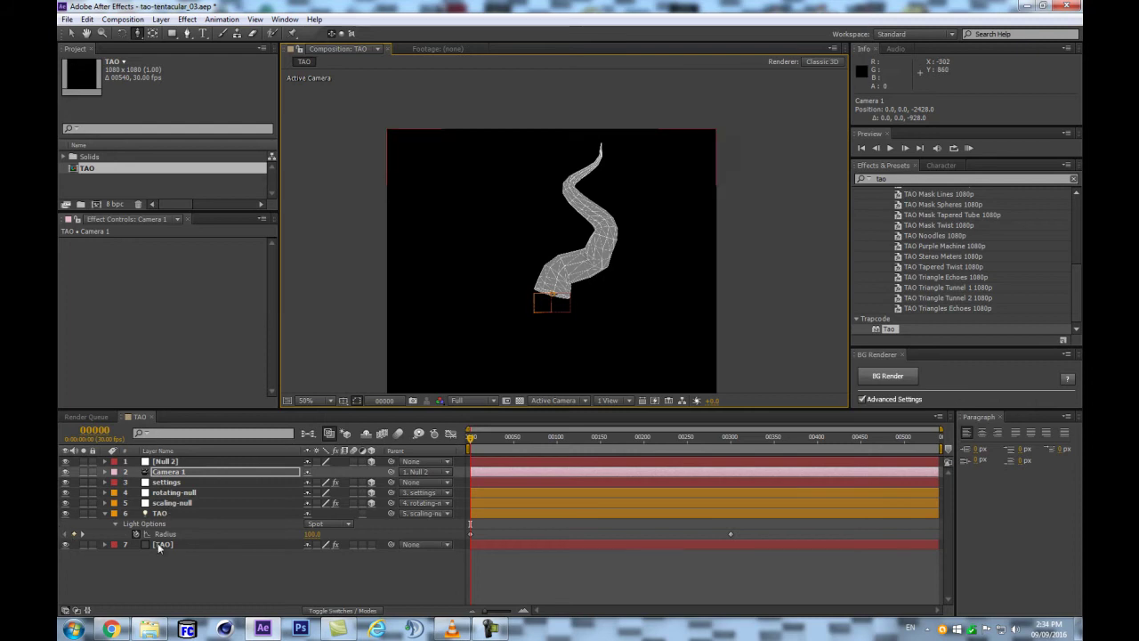
Collapse the TAO light layer and shrink the timeline's height to give the composition view more room
{"action": "left_click", "coordinate": [105, 513]}
{"action": "left_click", "coordinate": [204, 557]}
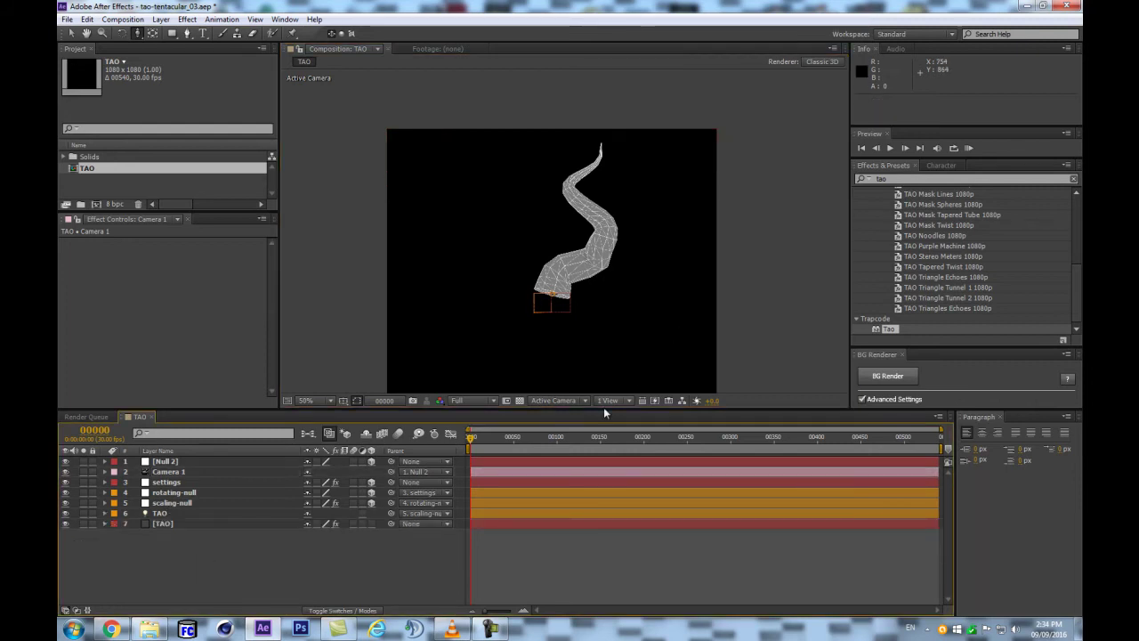
{"action": "left_click_drag", "start_coordinate": [588, 408], "coordinate": [577, 445]}
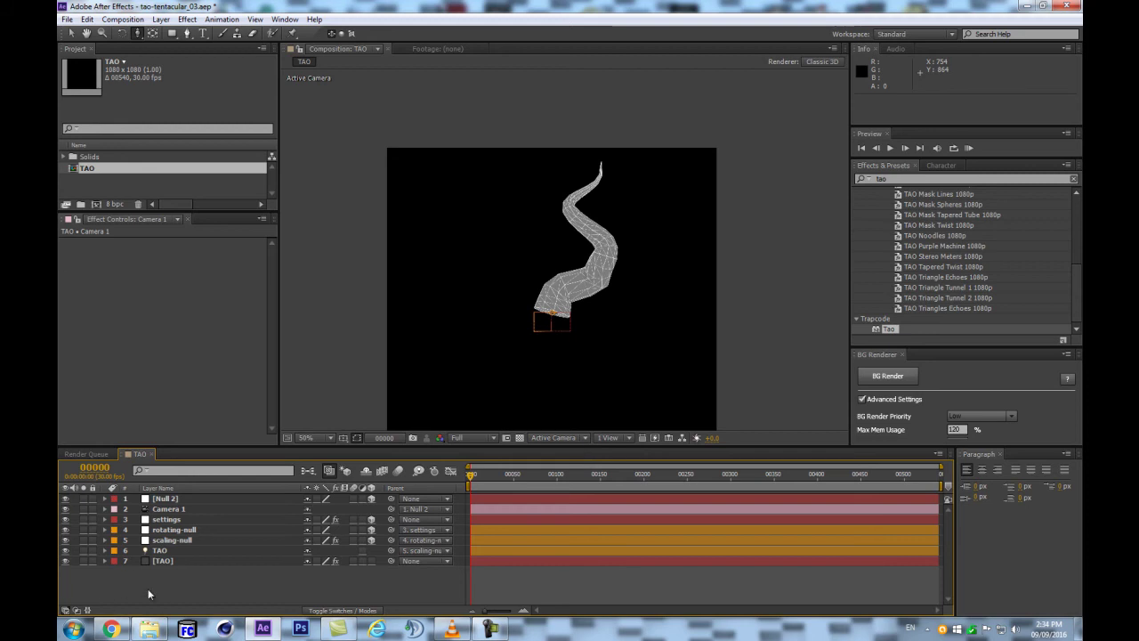
Select rotating-null, scaling-null and the TAO light together and inspect the light's path inside the tentacle
{"action": "left_click", "coordinate": [168, 561]}
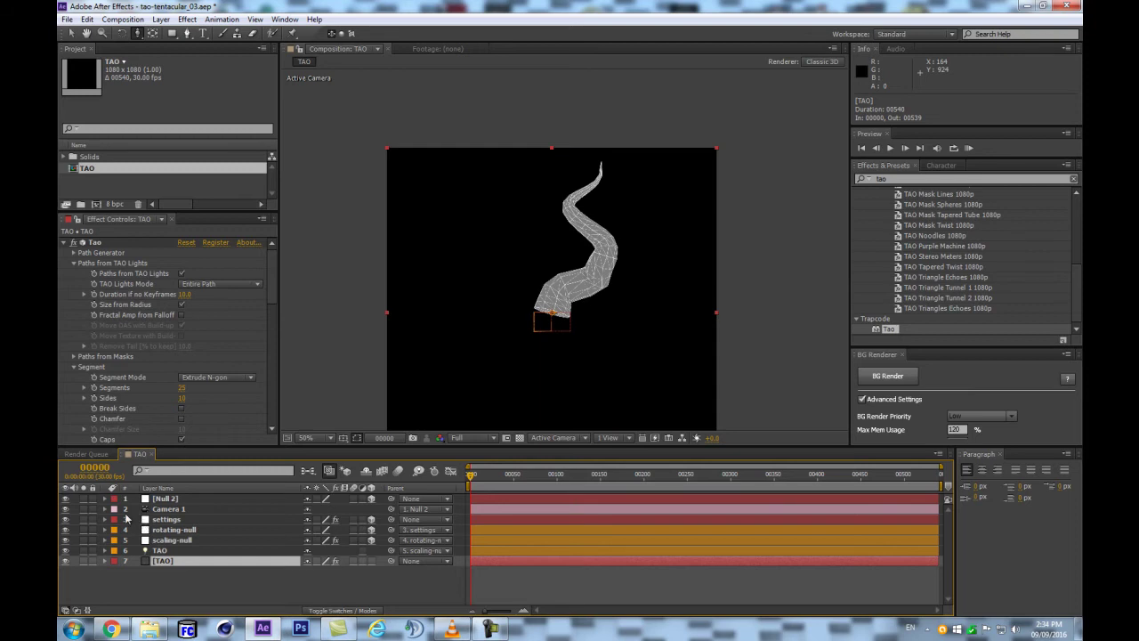
{"action": "left_click", "coordinate": [182, 530]}
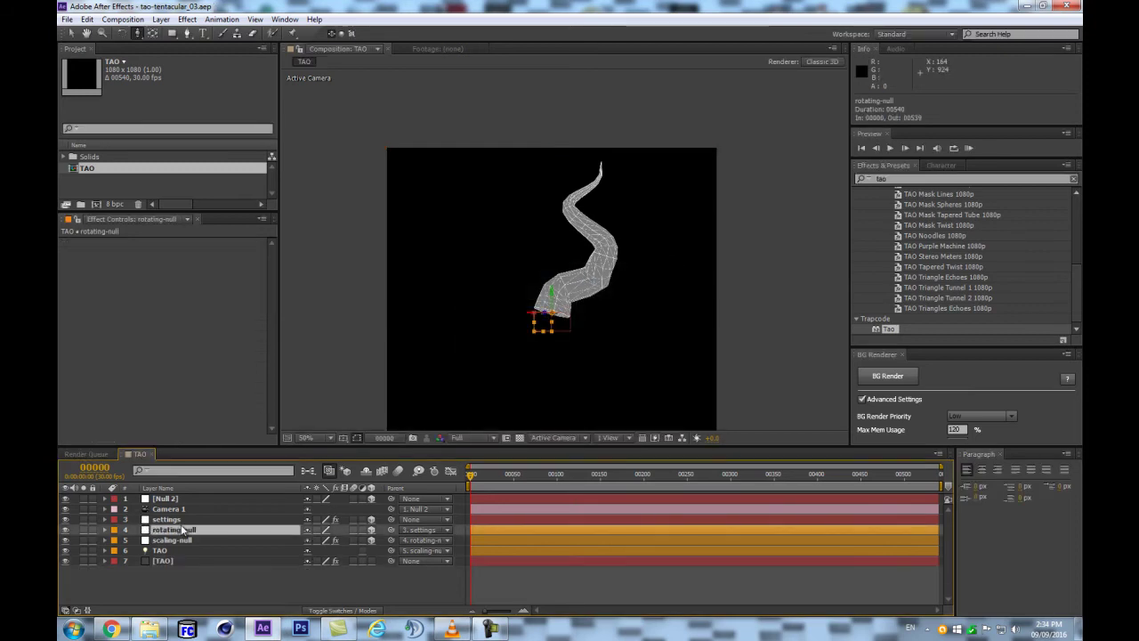
{"action": "left_click", "coordinate": [172, 522]}
{"action": "left_click", "coordinate": [163, 532]}
{"action": "left_click", "coordinate": [172, 551], "text": "shift"}
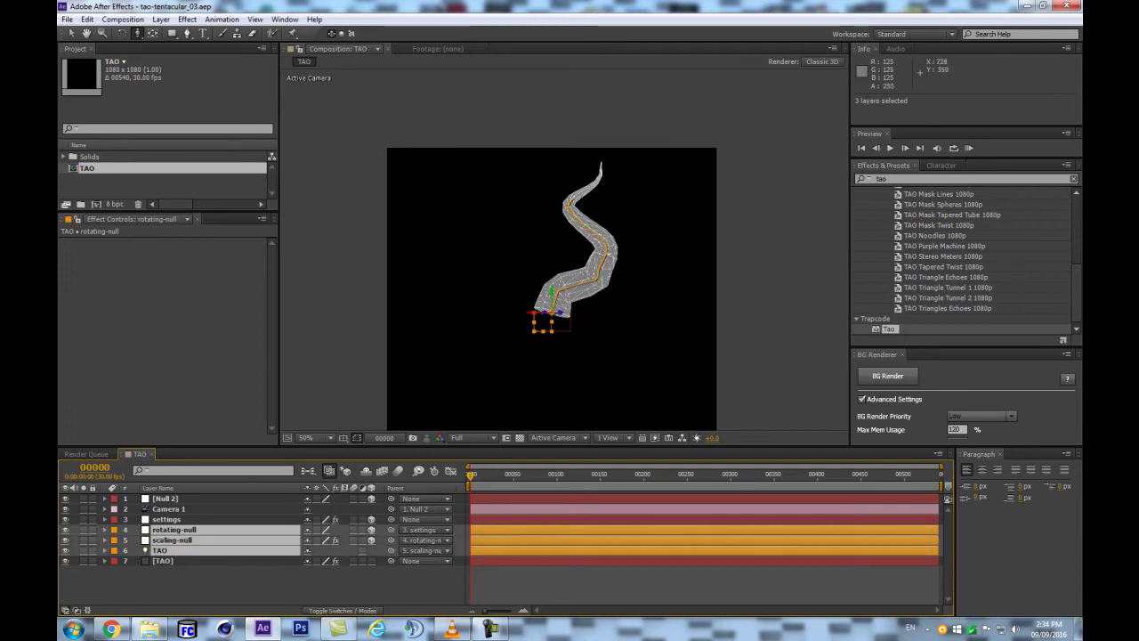
{"action": "key", "text": "period"}
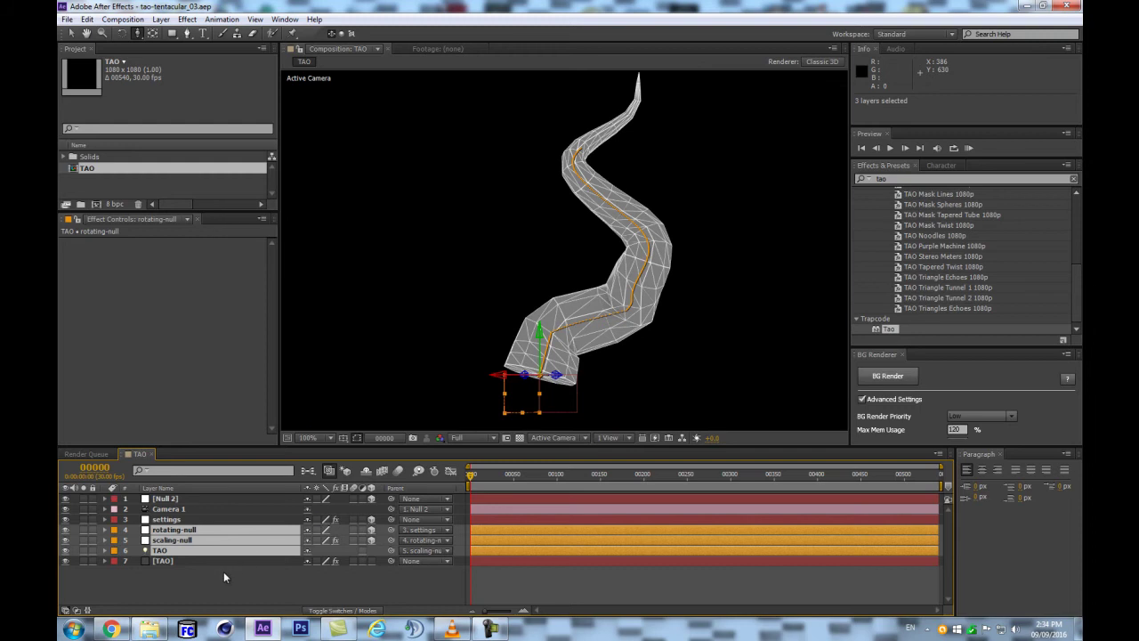
Review scaling-null's Position expression and reveal rotating-null's Position
{"action": "left_click", "coordinate": [225, 570]}
{"action": "left_click", "coordinate": [224, 540]}
{"action": "key", "text": "e"}
{"action": "key", "text": "e"}
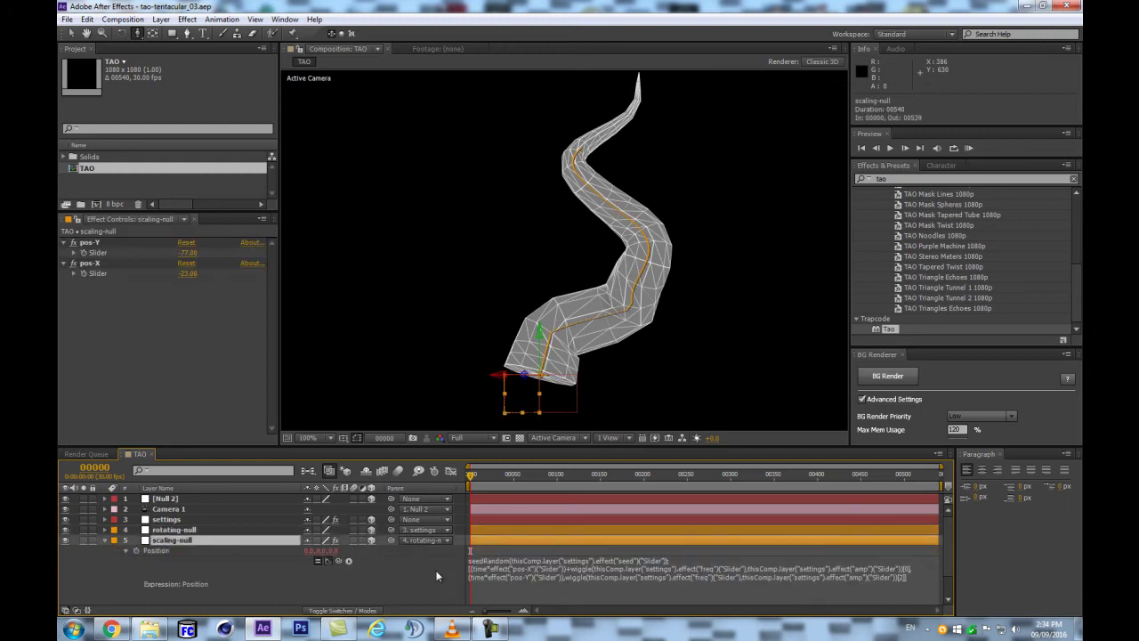
{"action": "key", "text": "e"}
{"action": "key", "text": "e"}
{"action": "left_click", "coordinate": [182, 530]}
{"action": "key", "text": "p"}
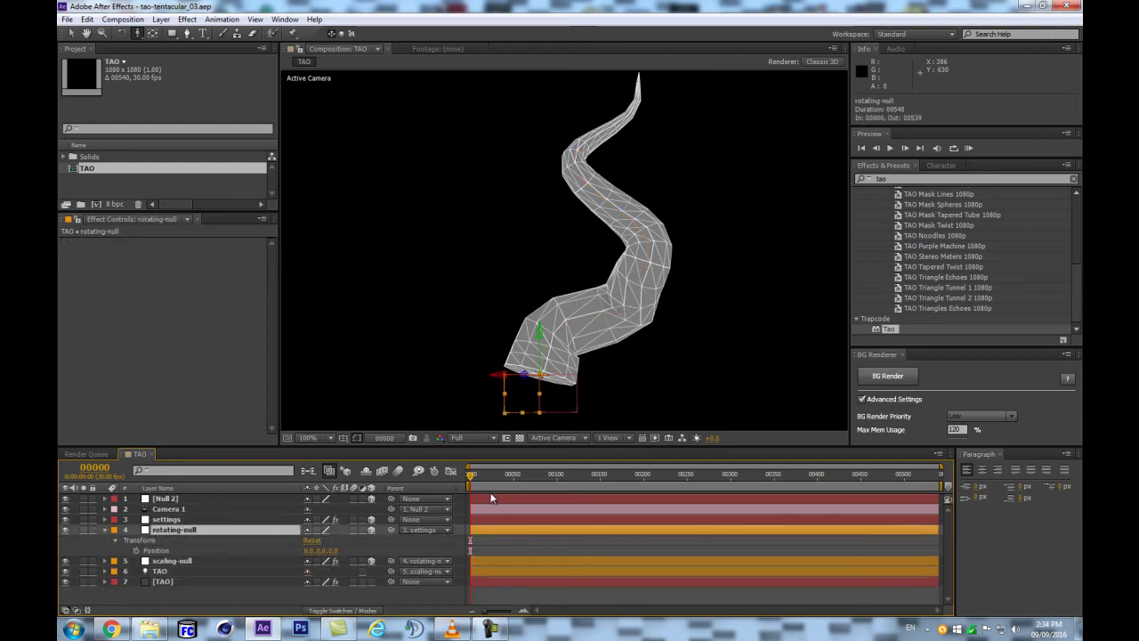
Reveal the settings null's amp keyframes and select the one at frame 44
{"action": "left_click", "coordinate": [431, 520]}
{"action": "key", "text": "u"}
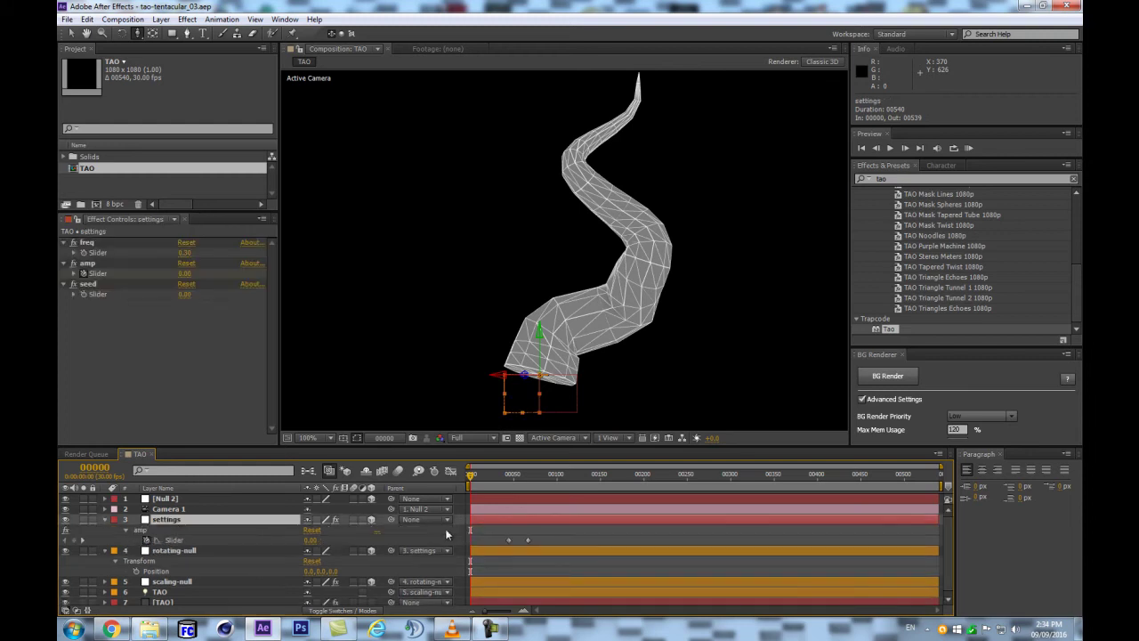
{"action": "left_click", "coordinate": [509, 539]}
{"action": "mouse_move", "coordinate": [525, 543]}
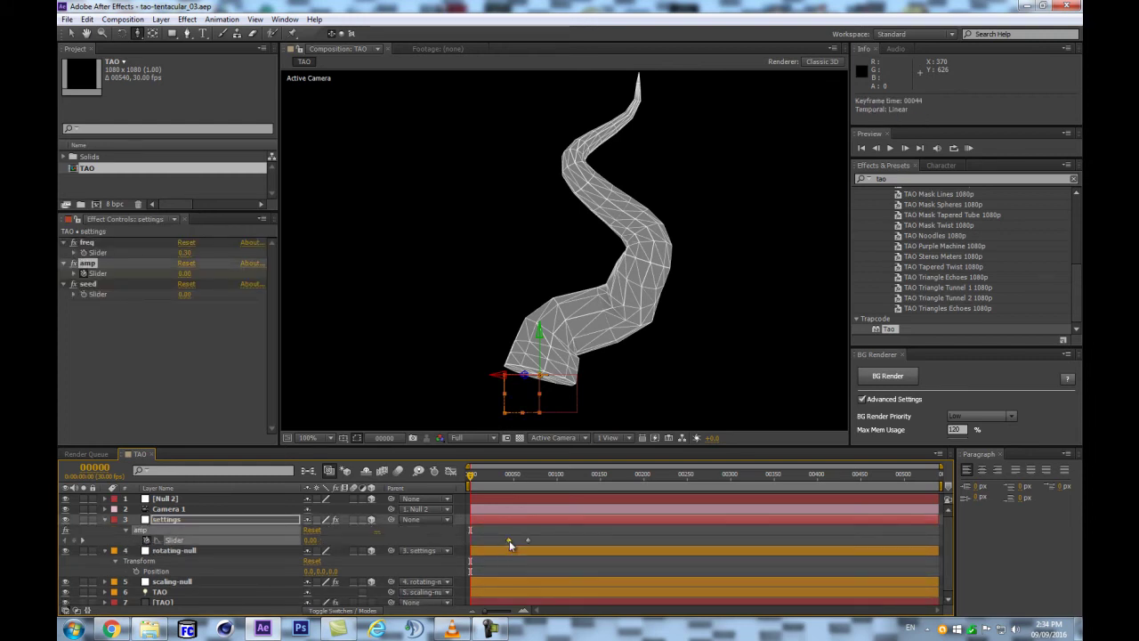
Try applying Easy Ease In to the amp keyframe at frame 44
{"action": "right_click", "coordinate": [509, 540]}
{"action": "mouse_move", "coordinate": [587, 532]}
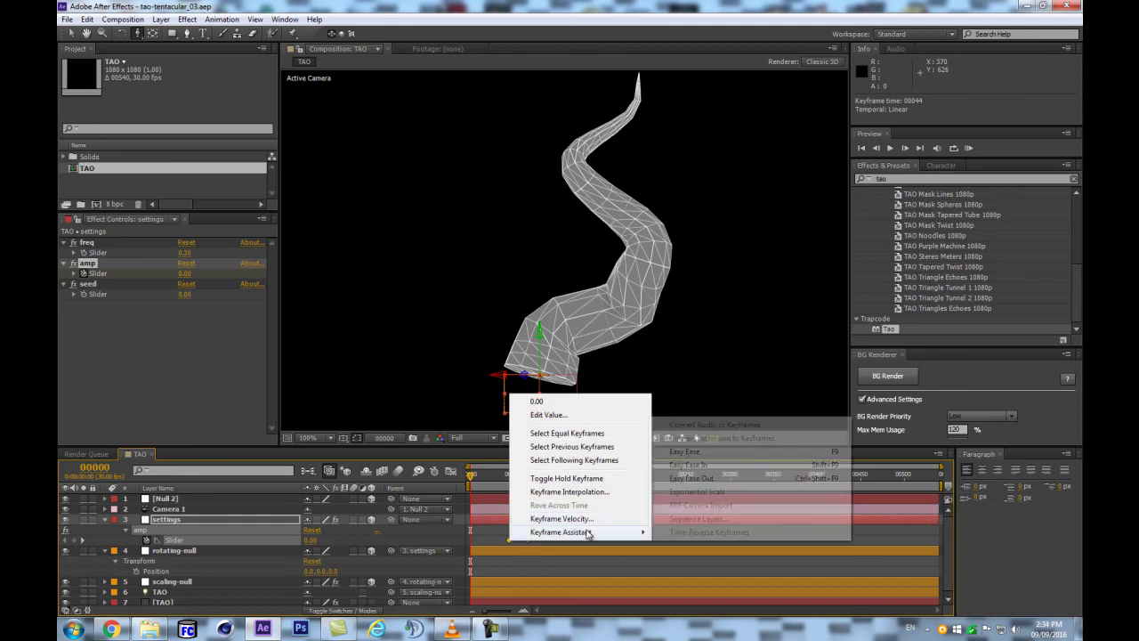
{"action": "left_click", "coordinate": [703, 465]}
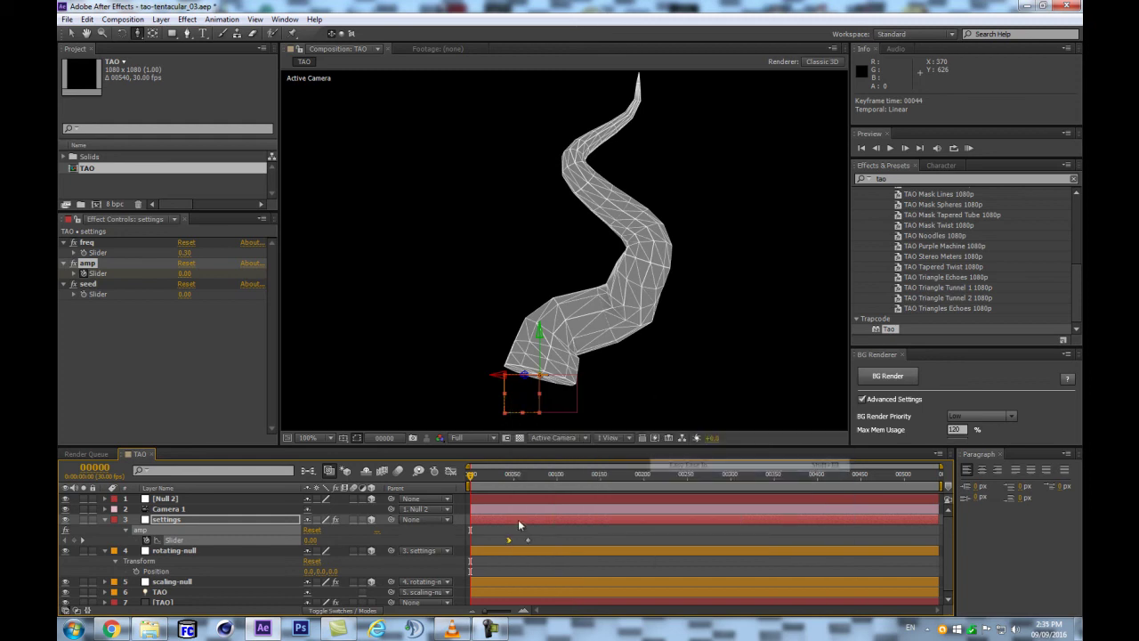
Apply Easy Ease Out to the settings null's amp keyframe at frame 44
{"action": "right_click", "coordinate": [507, 539]}
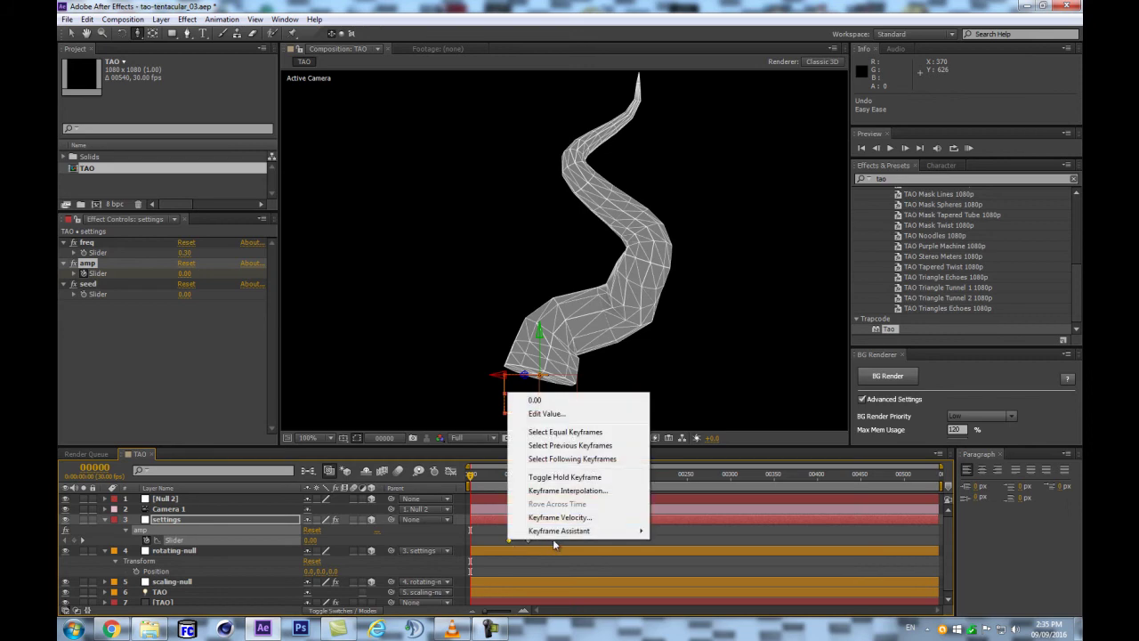
{"action": "mouse_move", "coordinate": [566, 532]}
{"action": "left_click", "coordinate": [717, 465]}
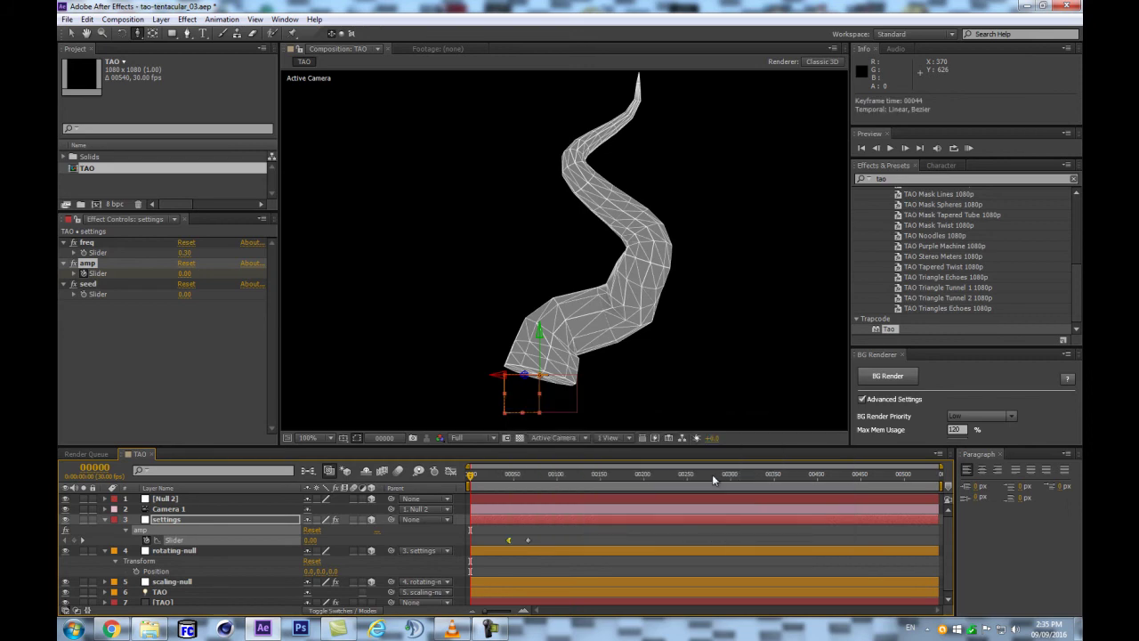
Lengthen the outgoing ease handle of the frame-44 amp keyframe in the graph, and return to the layer bars
{"action": "left_click", "coordinate": [451, 470]}
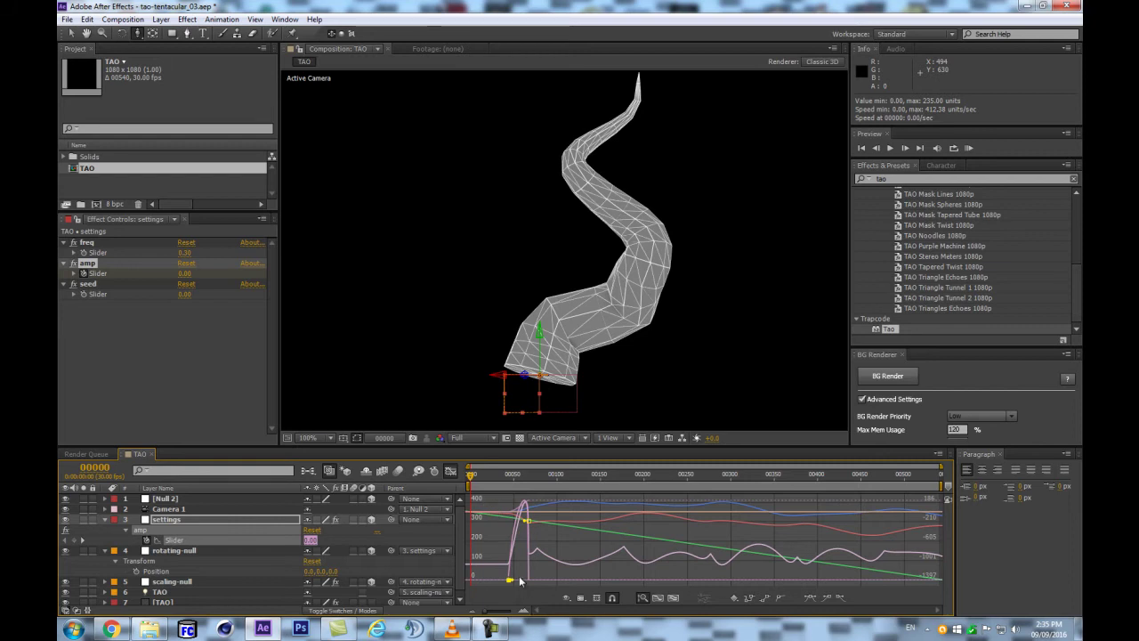
{"action": "key", "text": "="}
{"action": "key", "text": "="}
{"action": "key", "text": "="}
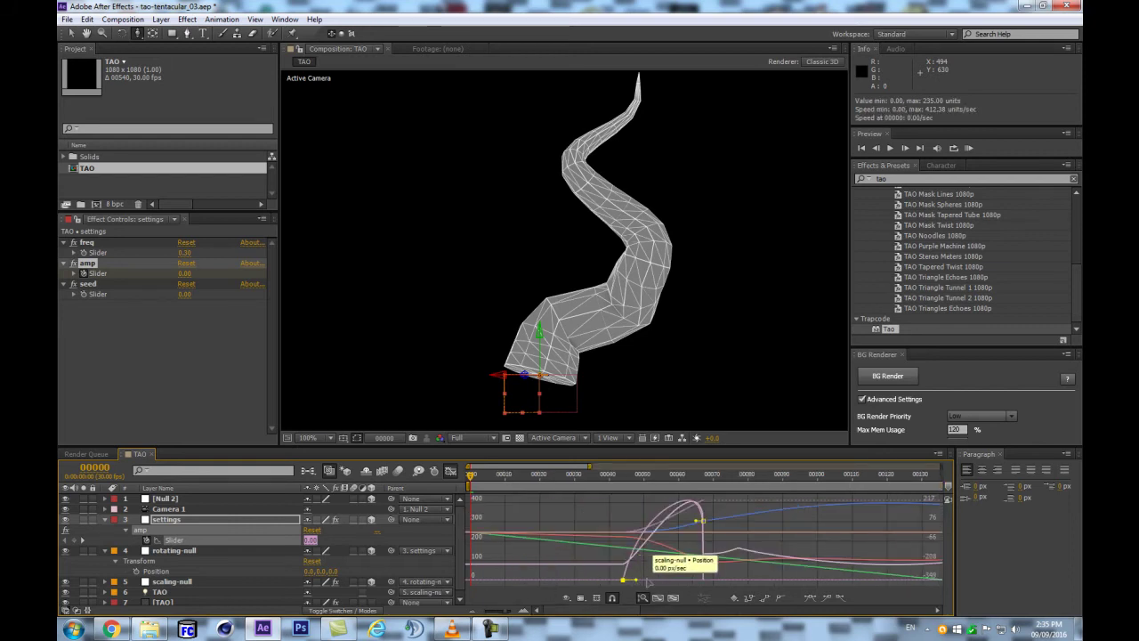
{"action": "left_click_drag", "start_coordinate": [646, 582], "coordinate": [634, 583]}
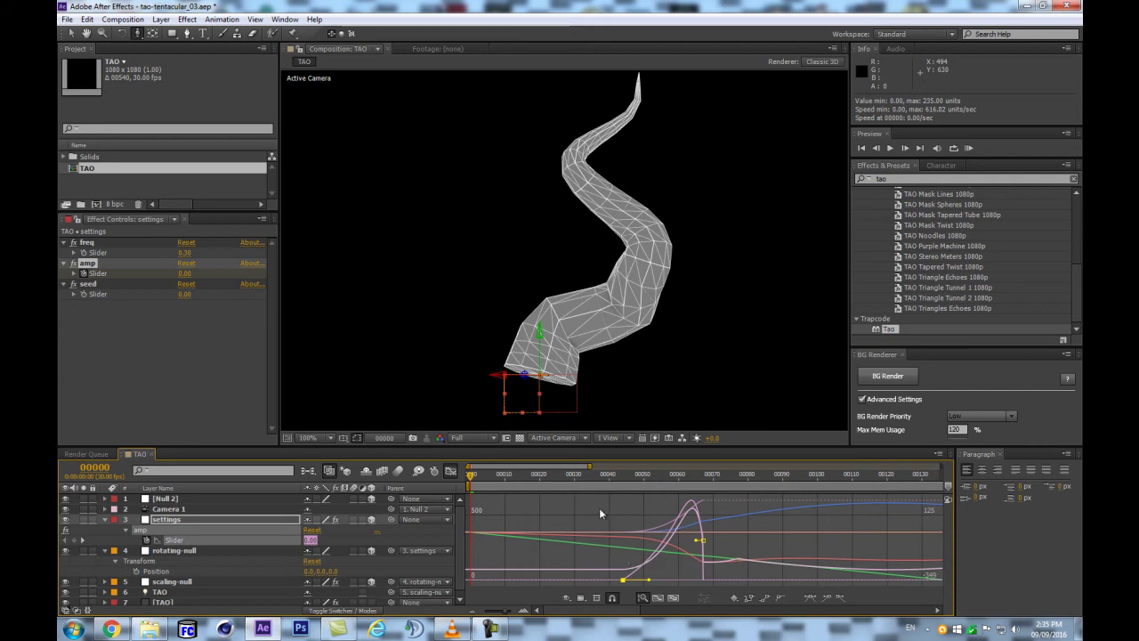
{"action": "left_click", "coordinate": [451, 470]}
Move the settings null's second amp keyframe to frame 89, and save the project with the layer properties collapsed
{"action": "left_click_drag", "start_coordinate": [704, 542], "coordinate": [775, 536]}
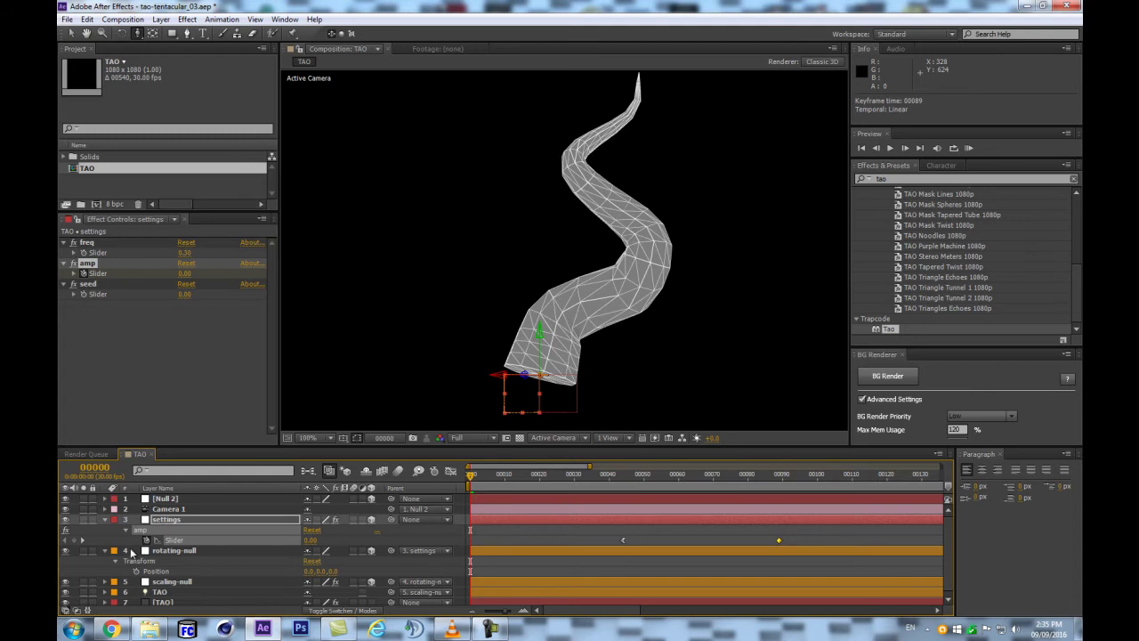
{"action": "key", "text": "ctrl+s"}
{"action": "key", "text": "ctrl+a"}
{"action": "left_click", "coordinate": [105, 520]}
{"action": "left_click", "coordinate": [261, 577]}
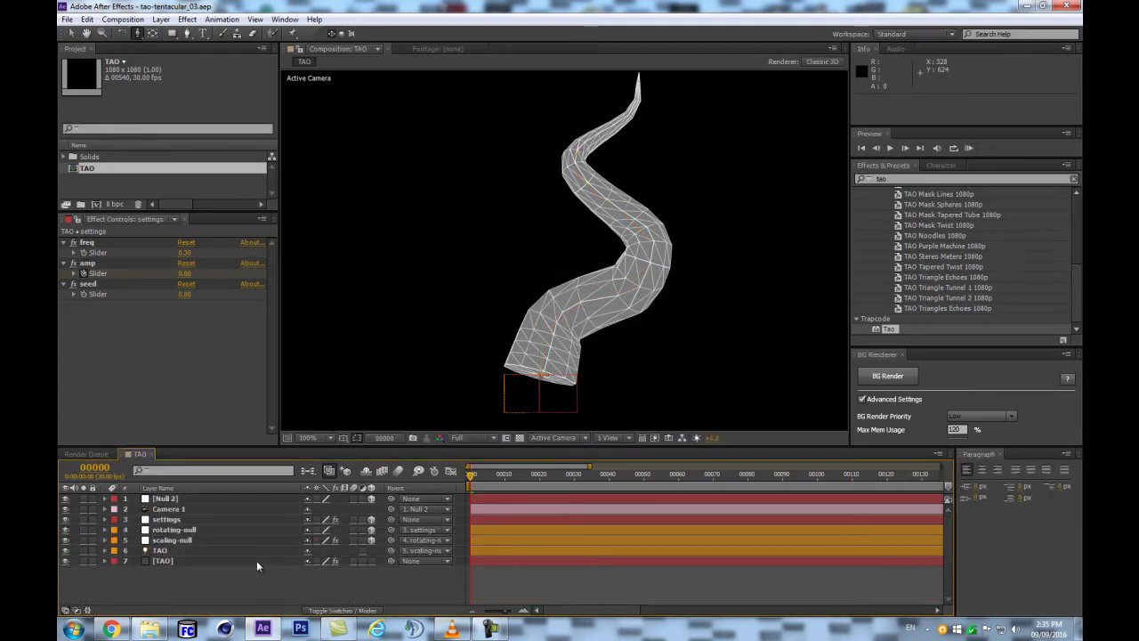
Set the TAO light's color to orange-red DD4C25 and collapse its properties
{"action": "scroll", "coordinate": [624, 376], "scroll_direction": "down", "scroll_amount": 1}
{"action": "scroll", "coordinate": [624, 377], "scroll_direction": "up", "scroll_amount": 1}
{"action": "left_click", "coordinate": [197, 520]}
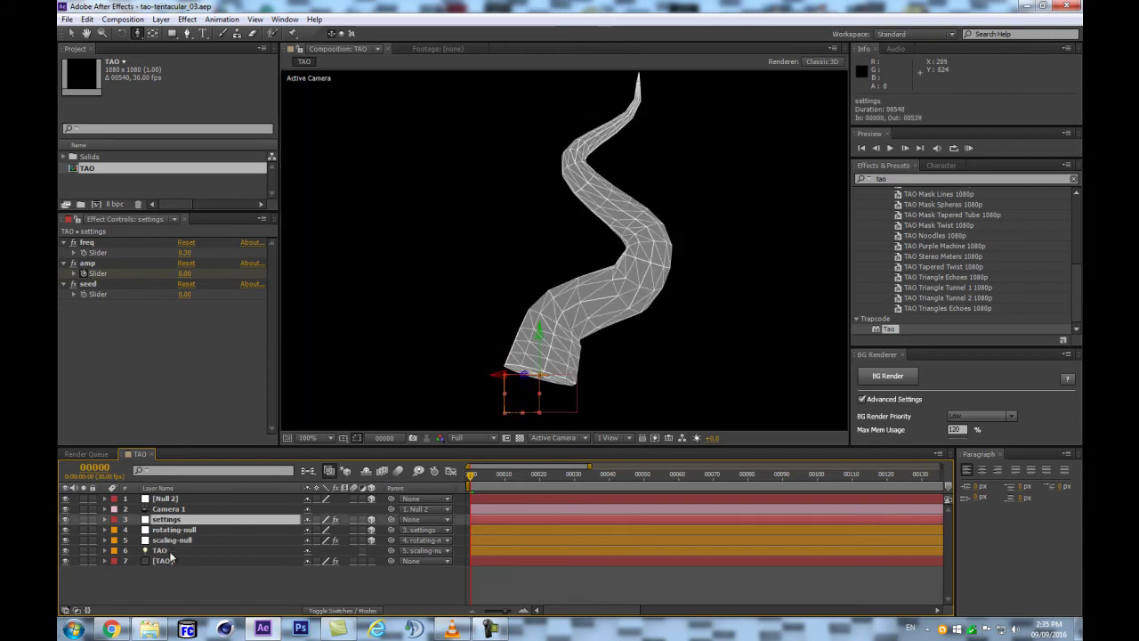
{"action": "left_click", "coordinate": [168, 551]}
{"action": "key", "text": "a"}
{"action": "key", "text": "a"}
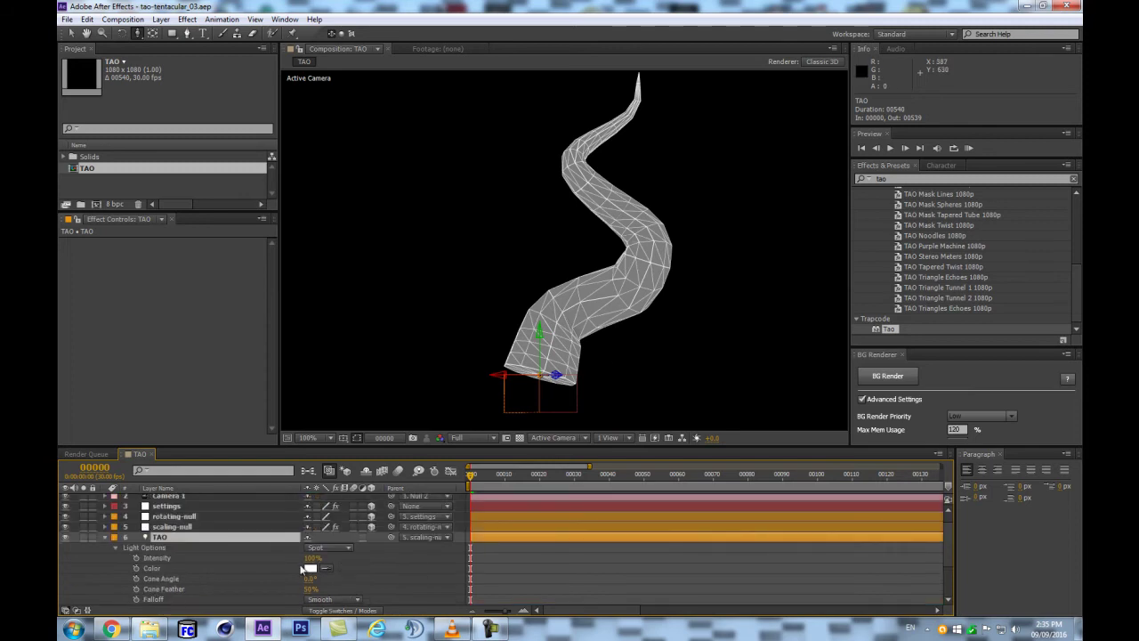
{"action": "left_click", "coordinate": [309, 569]}
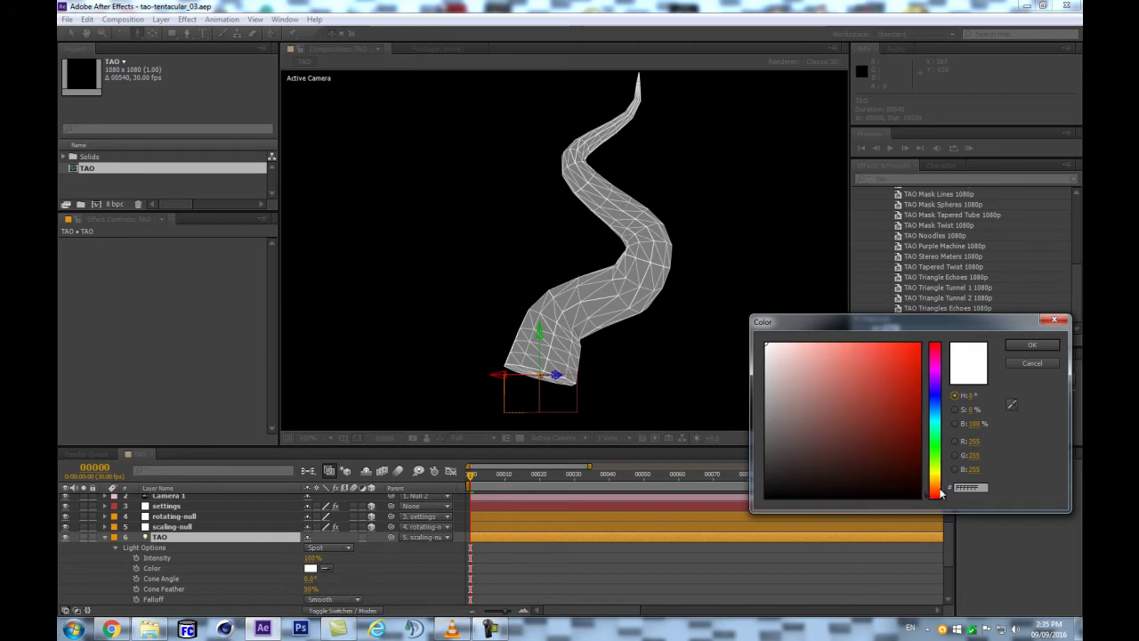
{"action": "left_click", "coordinate": [939, 492]}
{"action": "left_click_drag", "start_coordinate": [885, 372], "coordinate": [894, 362]}
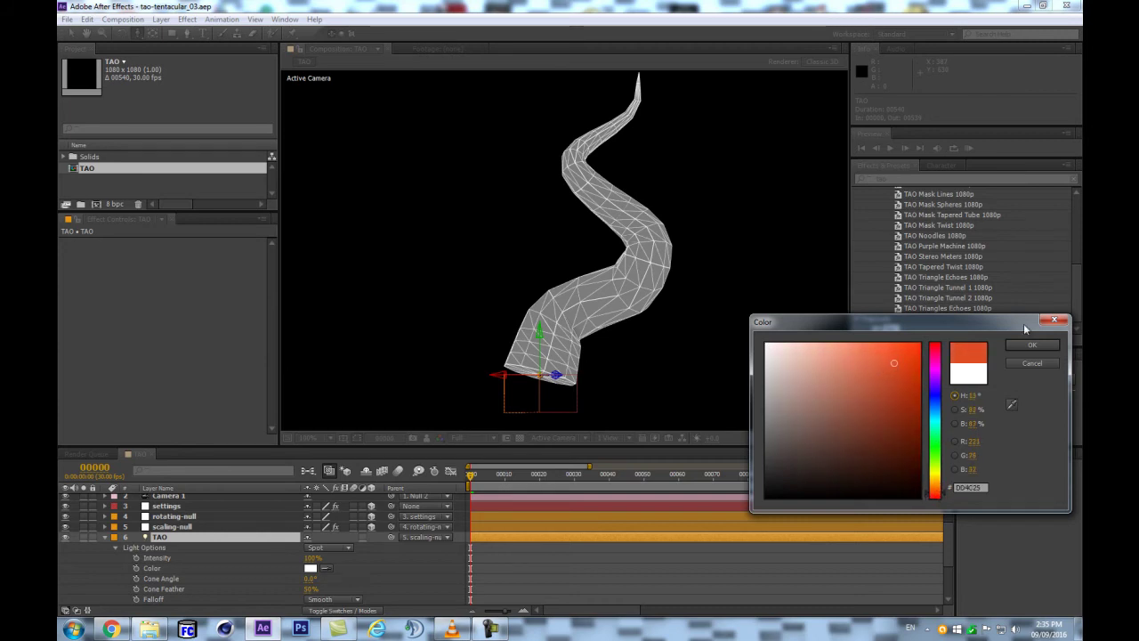
{"action": "left_click", "coordinate": [1031, 345]}
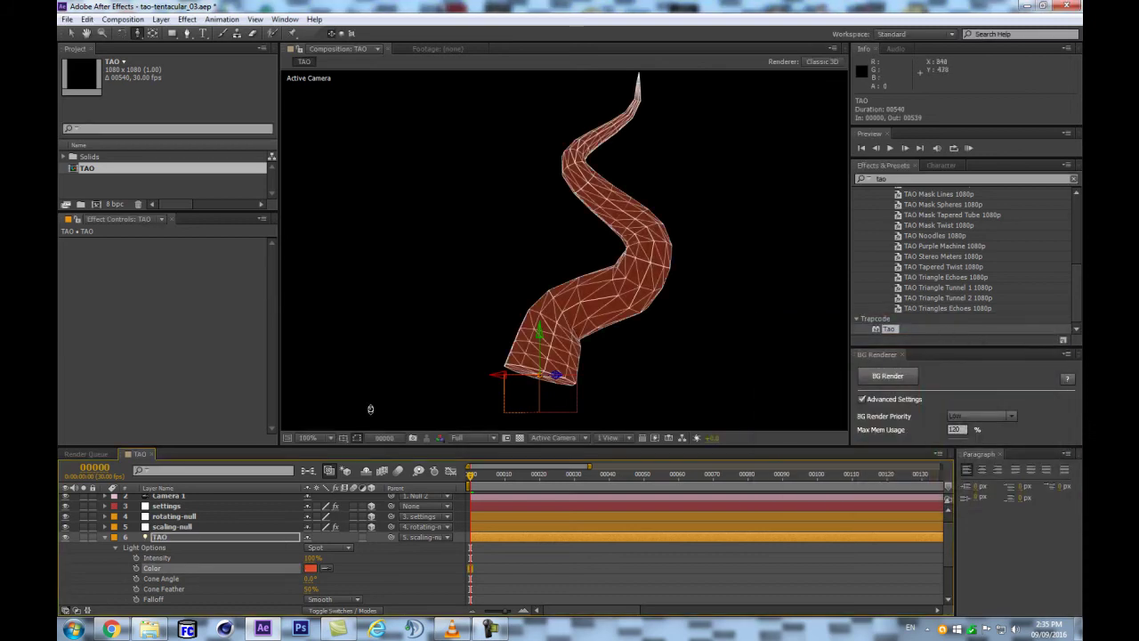
{"action": "left_click", "coordinate": [105, 538]}
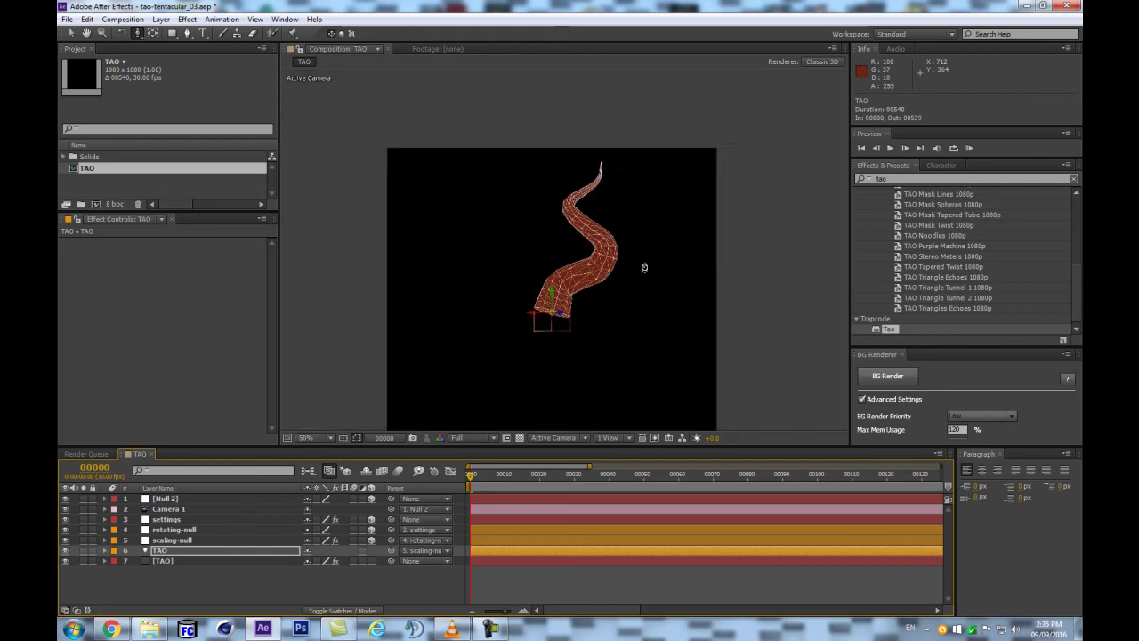
Increase the SP Line Size in the Tao effect's Rendering settings to thicken the wireframe lines
{"action": "left_click", "coordinate": [159, 560]}
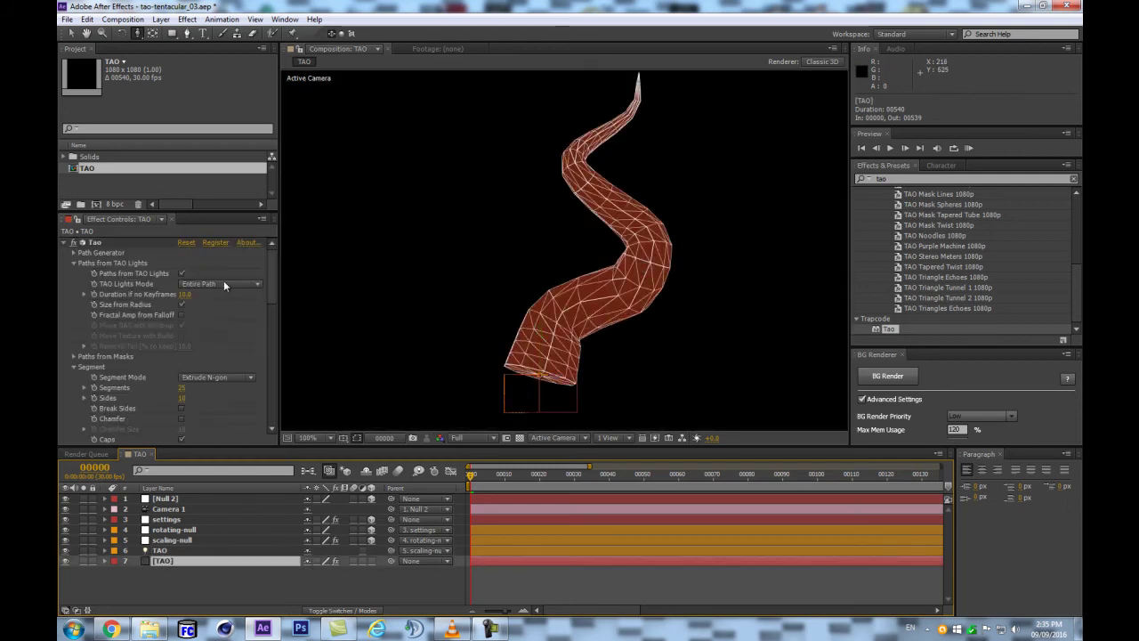
{"action": "scroll", "coordinate": [123, 384], "scroll_direction": "down", "scroll_amount": 10}
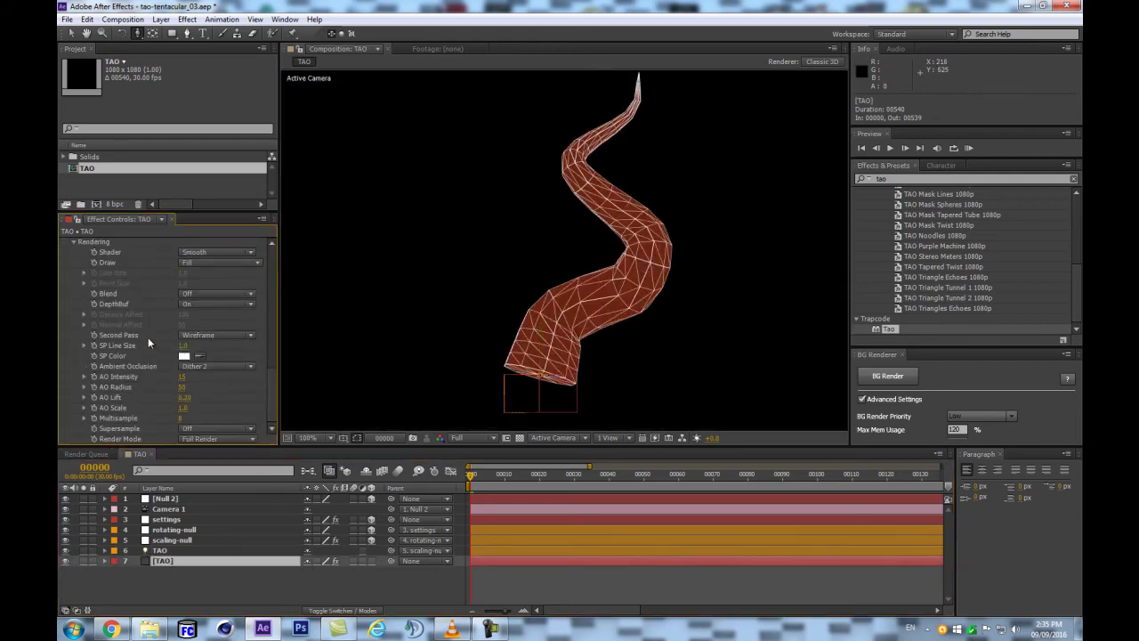
{"action": "left_click_drag", "start_coordinate": [182, 355], "coordinate": [185, 354]}
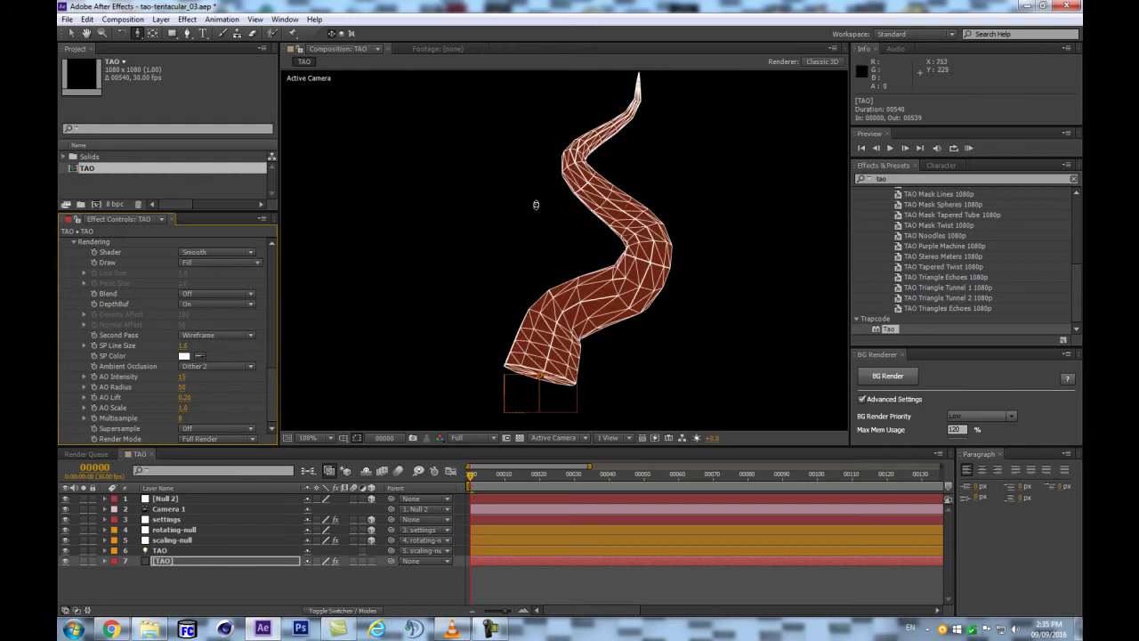
{"action": "scroll", "coordinate": [738, 198], "scroll_direction": "down", "scroll_amount": 1}
{"action": "scroll", "coordinate": [737, 202], "scroll_direction": "up", "scroll_amount": 1}
{"action": "scroll", "coordinate": [631, 271], "scroll_direction": "down", "scroll_amount": 1}
Set the Tao effect's Second Pass to Off, leaving Ambient Occlusion on Dither 2
{"action": "left_click", "coordinate": [230, 365]}
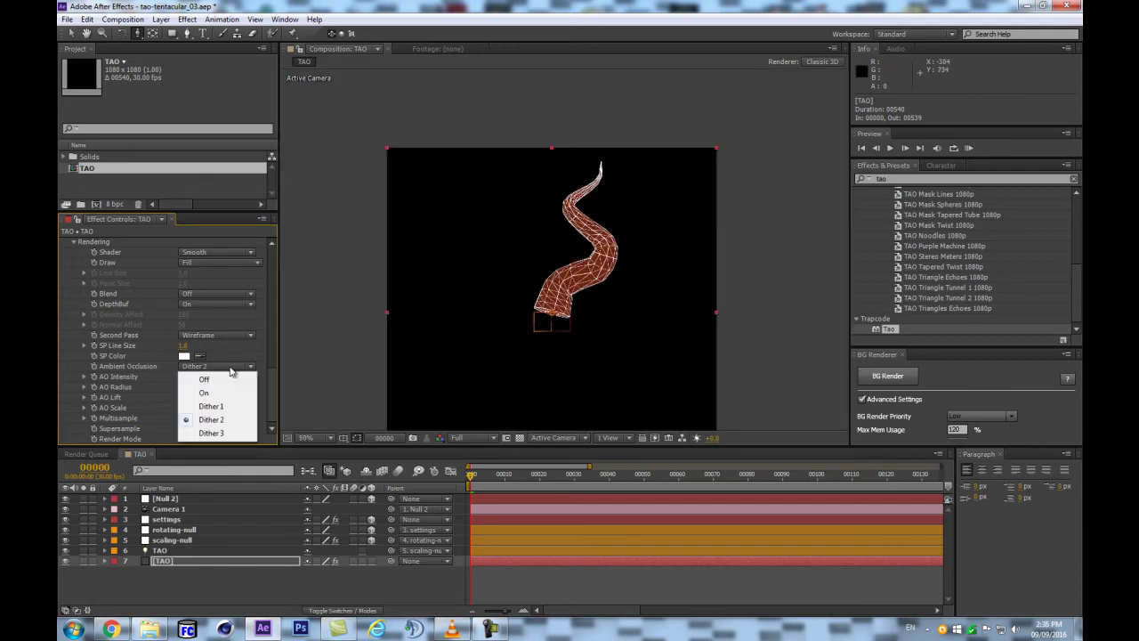
{"action": "left_click", "coordinate": [218, 334]}
{"action": "left_click", "coordinate": [203, 340]}
{"action": "scroll", "coordinate": [740, 293], "scroll_direction": "up", "scroll_amount": 1}
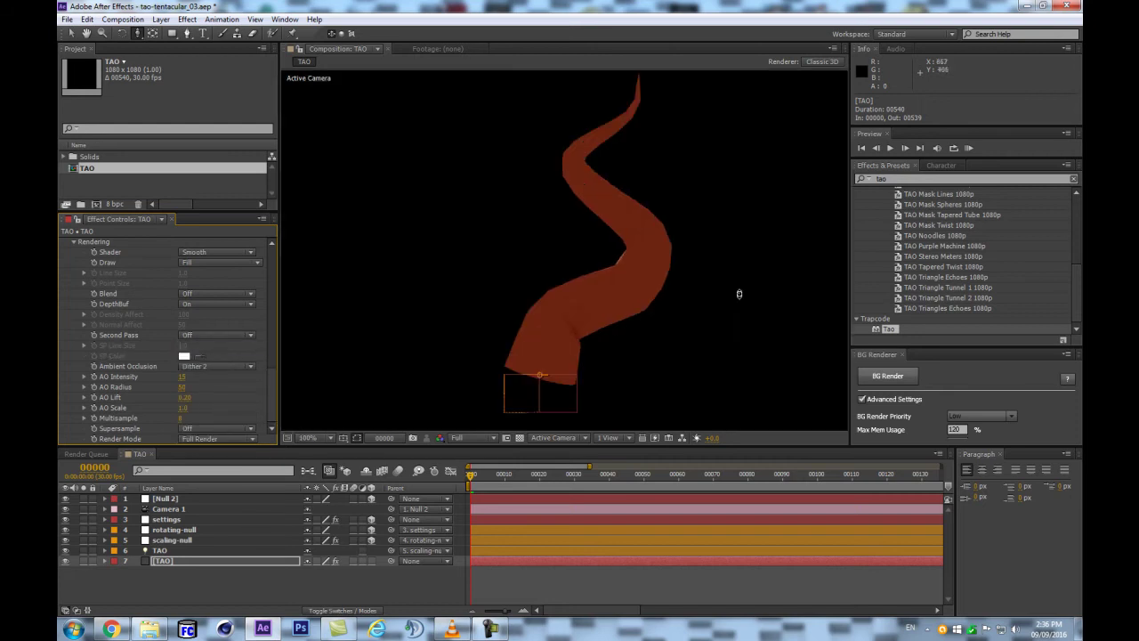
Undo the last Second Pass change to restore the Wireframe pass on the tentacle
{"action": "scroll", "coordinate": [668, 284], "scroll_direction": "up", "scroll_amount": 1}
{"action": "scroll", "coordinate": [667, 284], "scroll_direction": "down", "scroll_amount": 1}
{"action": "key", "text": "ctrl+z"}
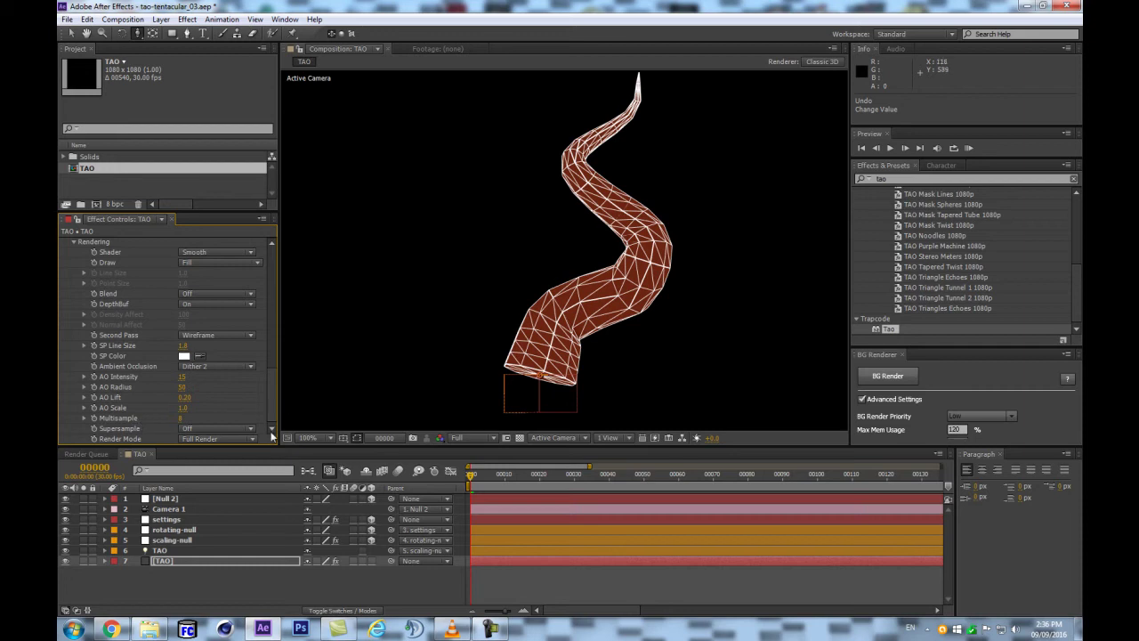
Duplicate the rotating-null, scaling-null and TAO light layers and stack the copies together above the originals
{"action": "left_click", "coordinate": [176, 530]}
{"action": "left_click", "coordinate": [161, 551], "text": "shift"}
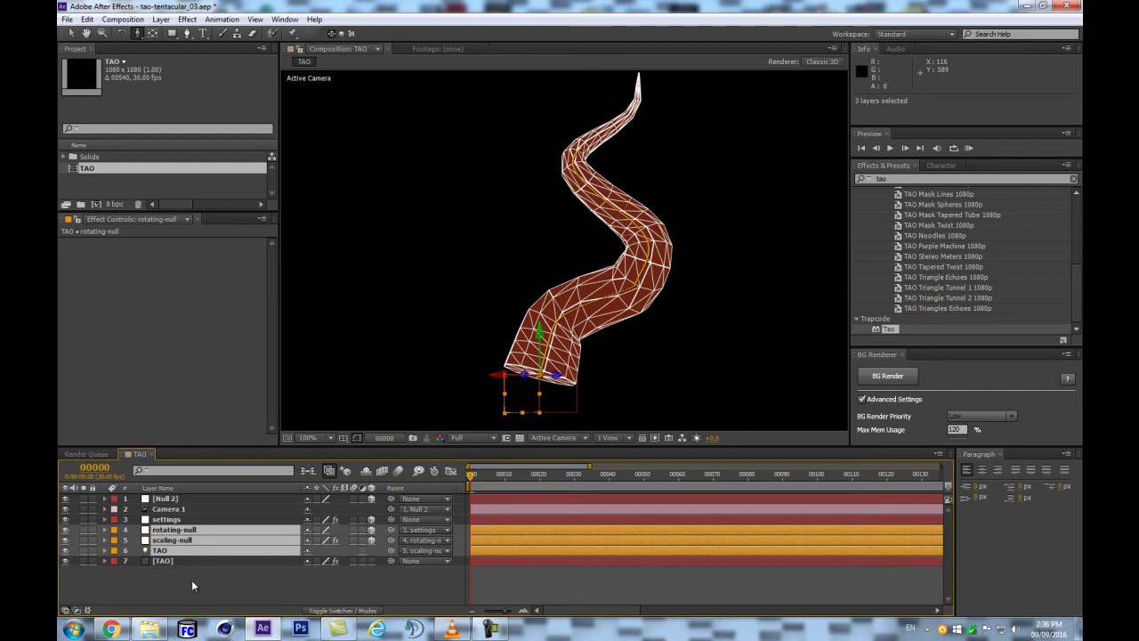
{"action": "key", "text": "ctrl+d"}
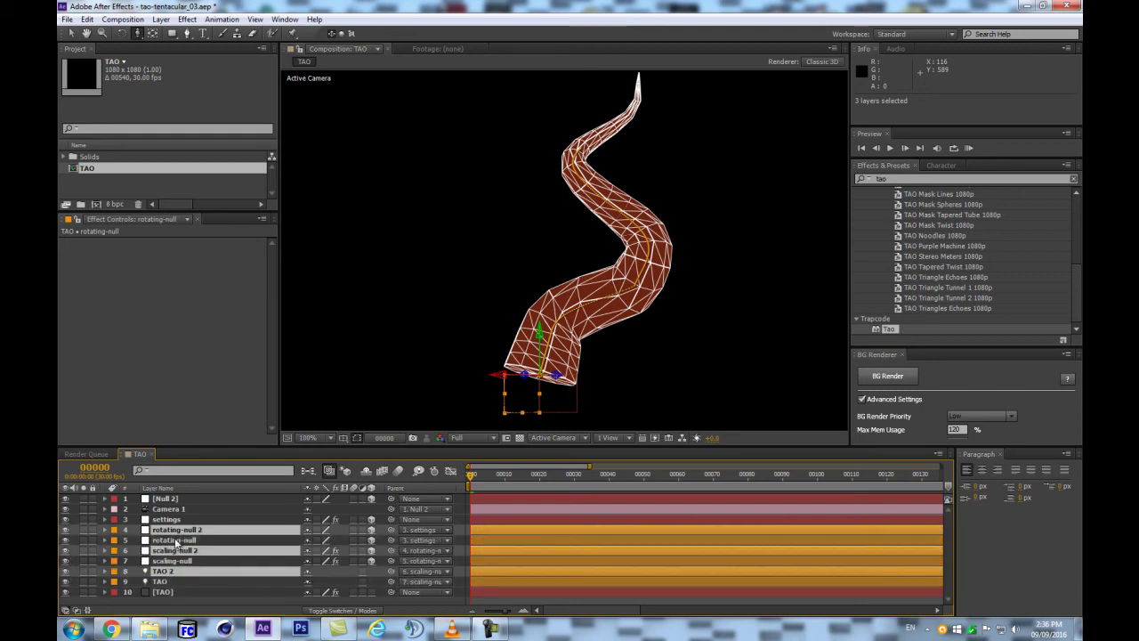
{"action": "left_click_drag", "start_coordinate": [176, 535], "coordinate": [187, 527]}
Set the label color of the three duplicated layers to Purple
{"action": "left_click", "coordinate": [114, 550]}
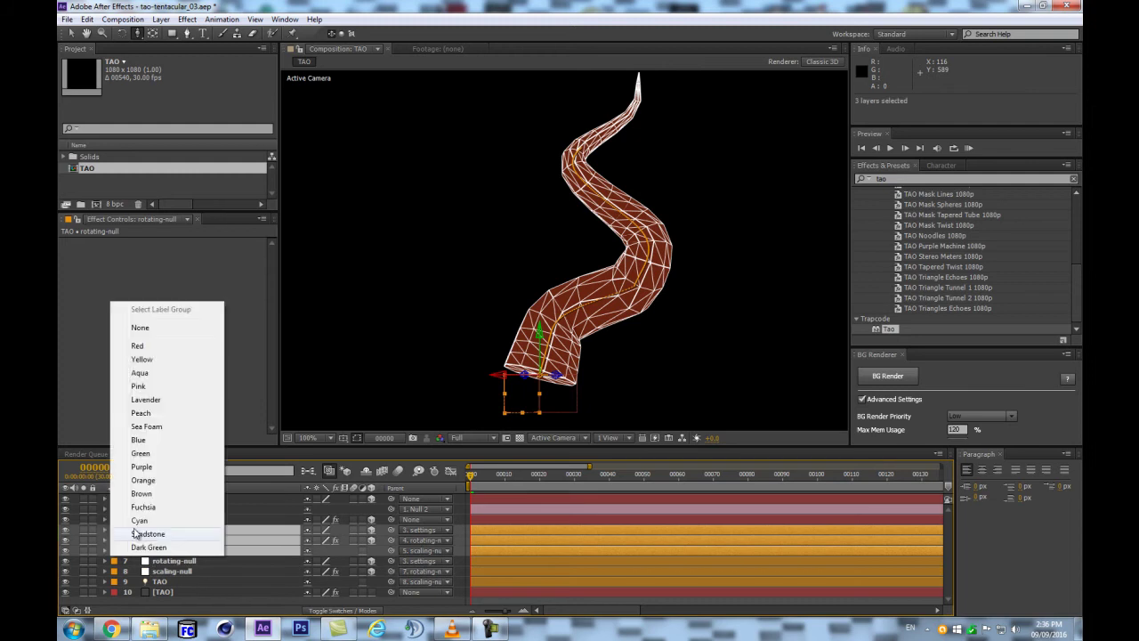
{"action": "left_click", "coordinate": [178, 468]}
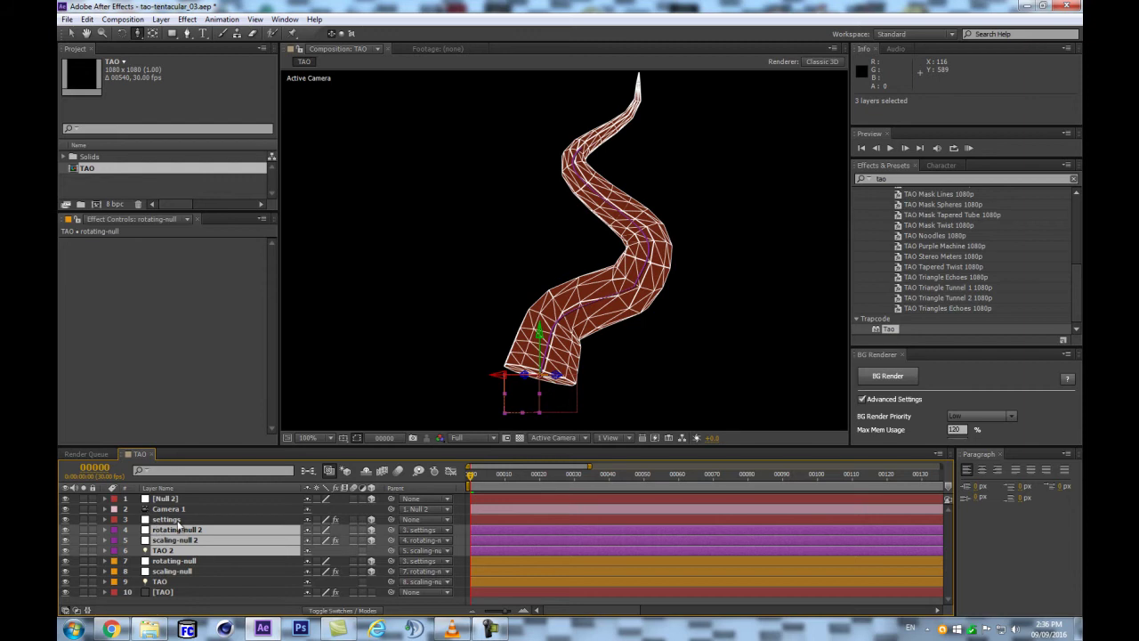
{"action": "left_click", "coordinate": [187, 552]}
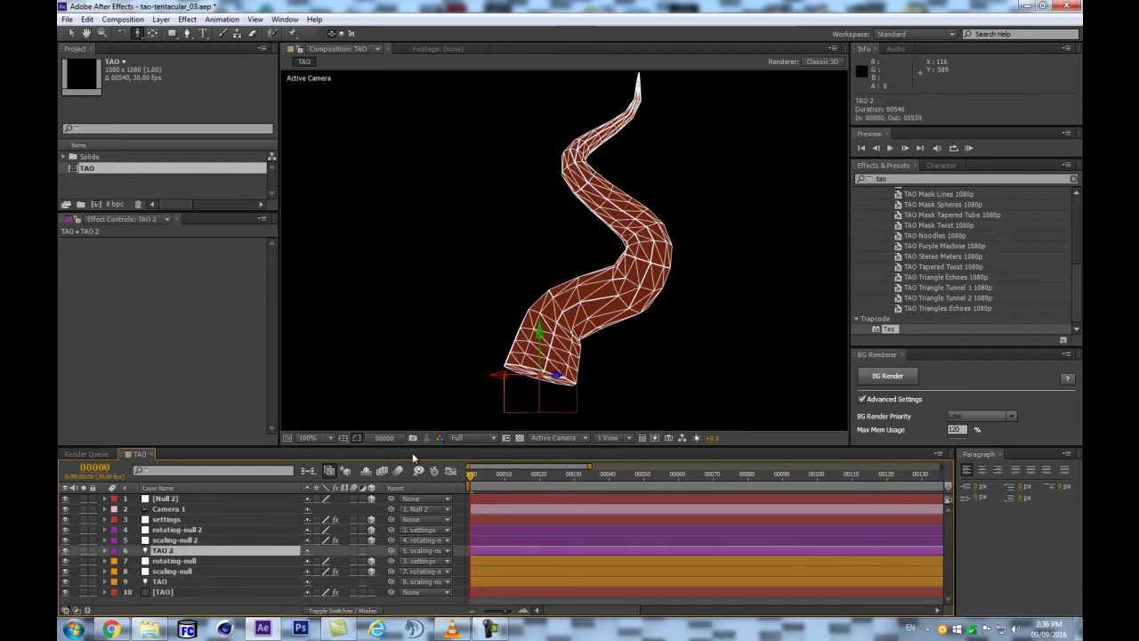
In scaling-null 2's Position expression, add +1 to the seed slider reference inside seedRandom
{"action": "left_click_drag", "start_coordinate": [419, 447], "coordinate": [419, 358]}
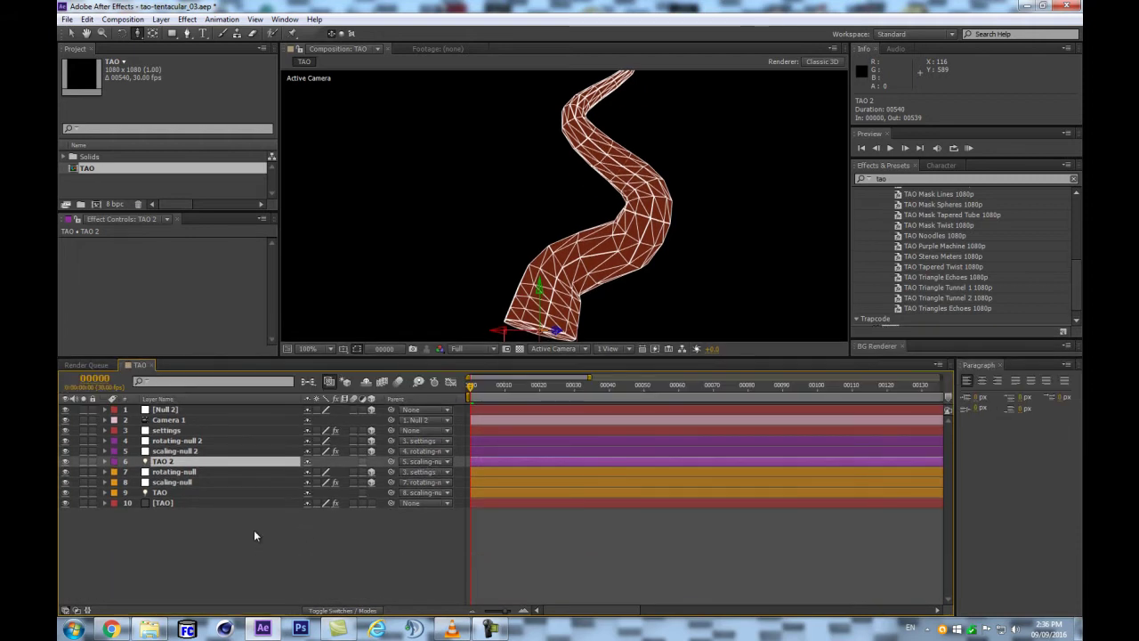
{"action": "left_click", "coordinate": [209, 452]}
{"action": "key", "text": "e"}
{"action": "key", "text": "e"}
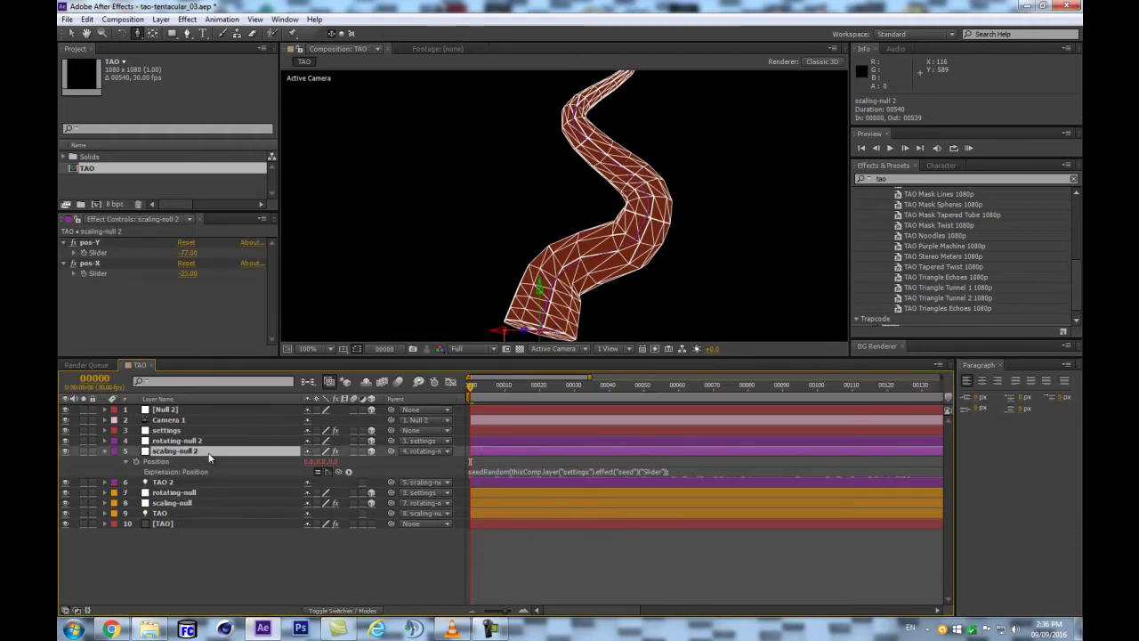
{"action": "left_click", "coordinate": [559, 475]}
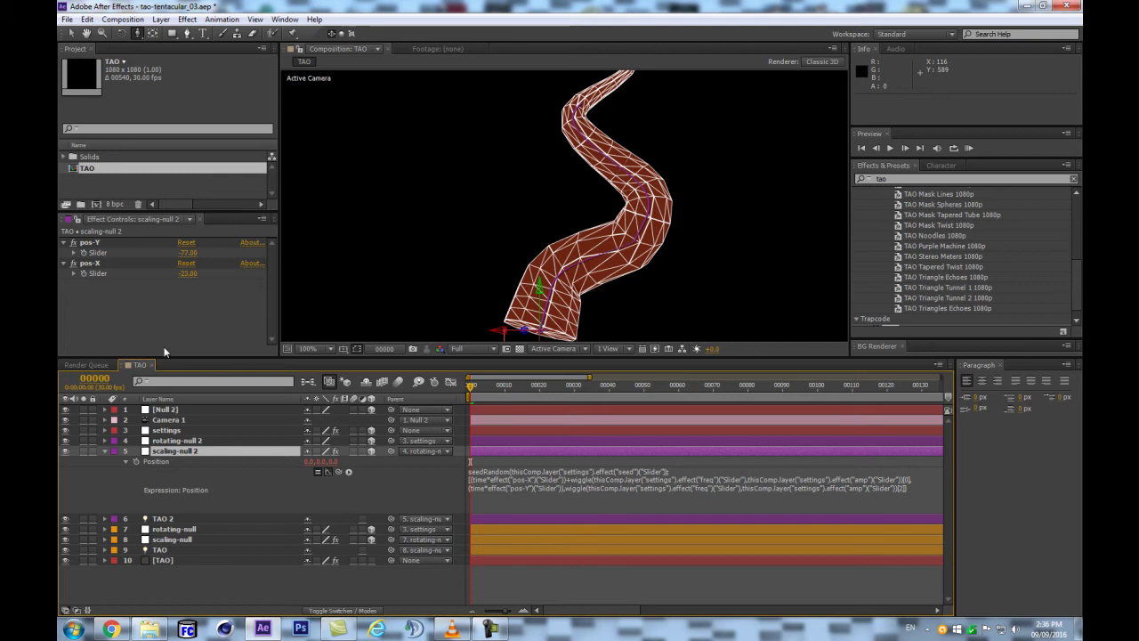
{"action": "left_click", "coordinate": [177, 441]}
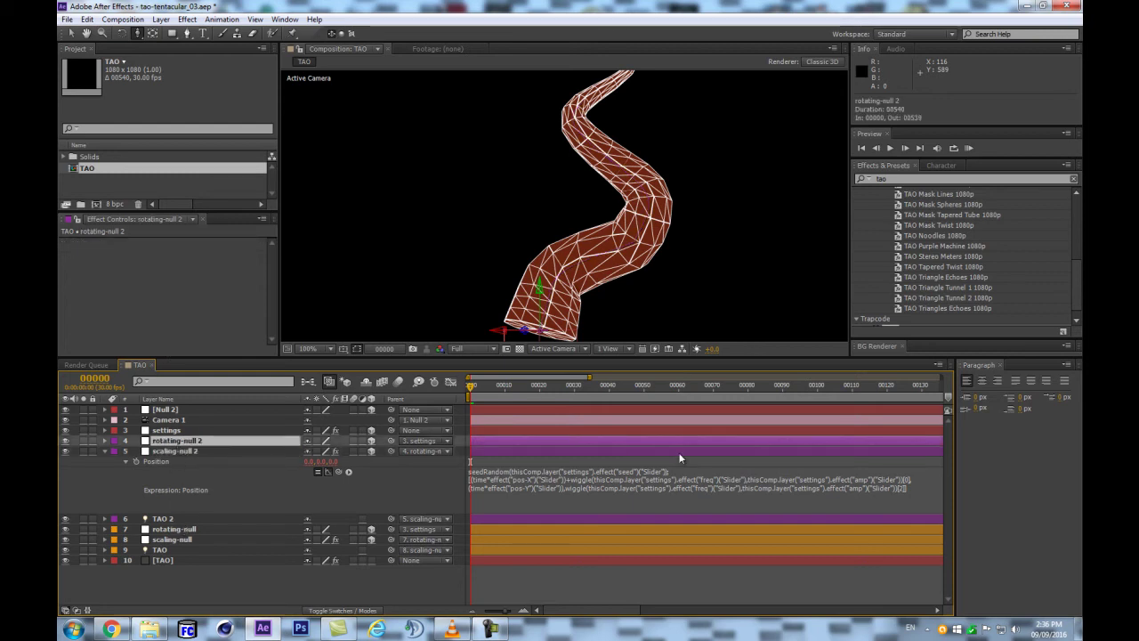
{"action": "left_click", "coordinate": [665, 479]}
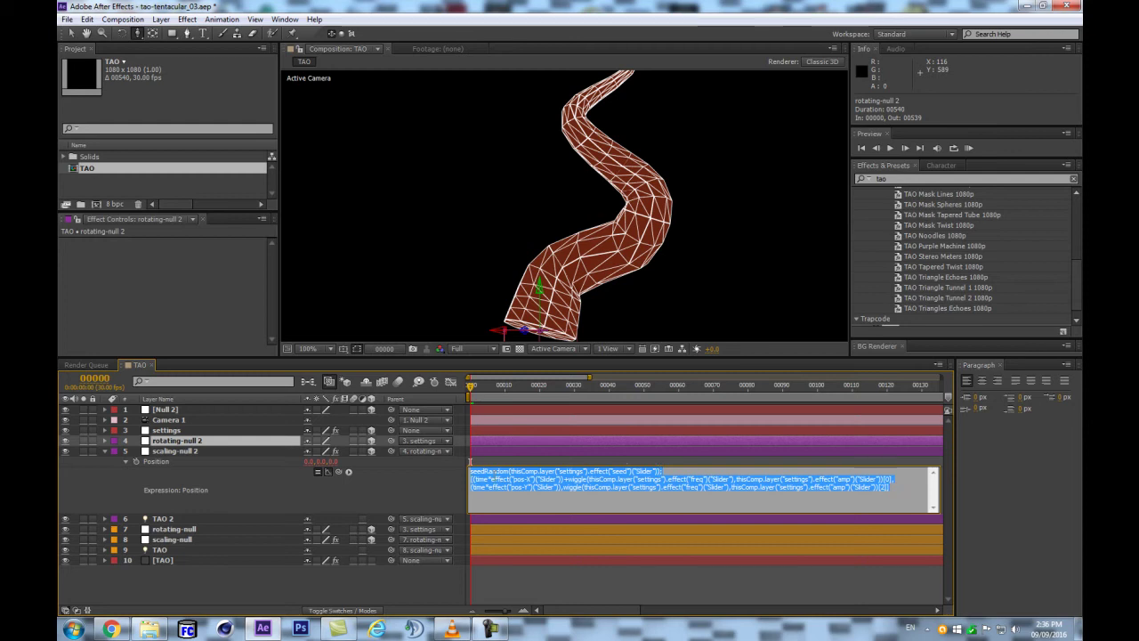
{"action": "left_click", "coordinate": [855, 471]}
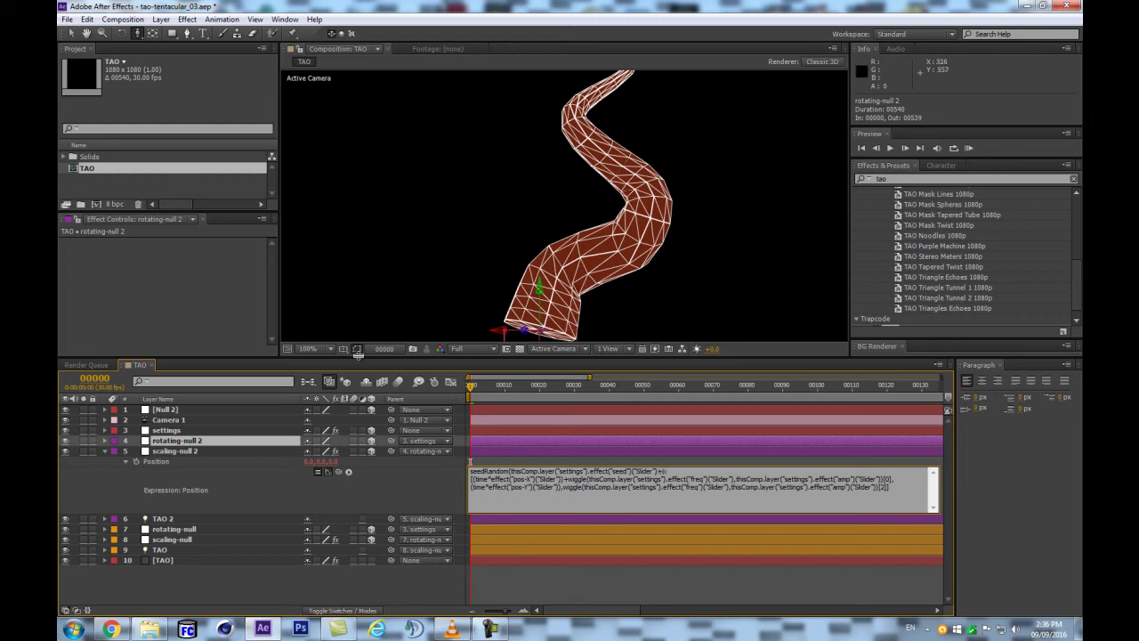
{"action": "left_click", "coordinate": [317, 490]}
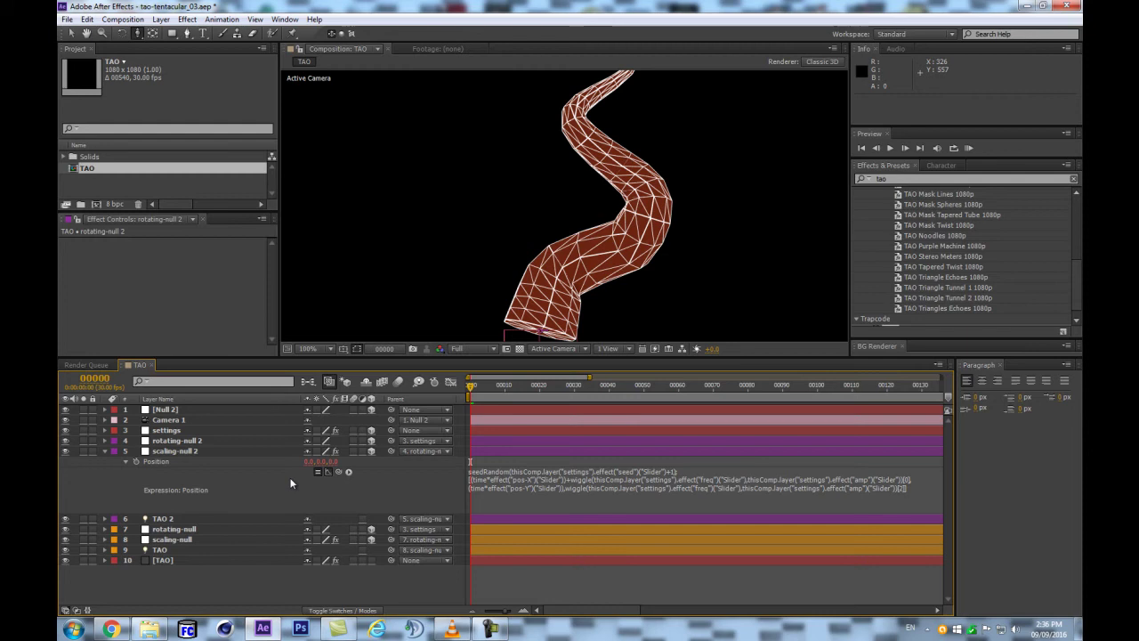
Set scaling-null 2's pos-Y slider to -82 and raise pos-X above zero so the second tentacle leans away from the first
{"action": "left_click", "coordinate": [171, 519]}
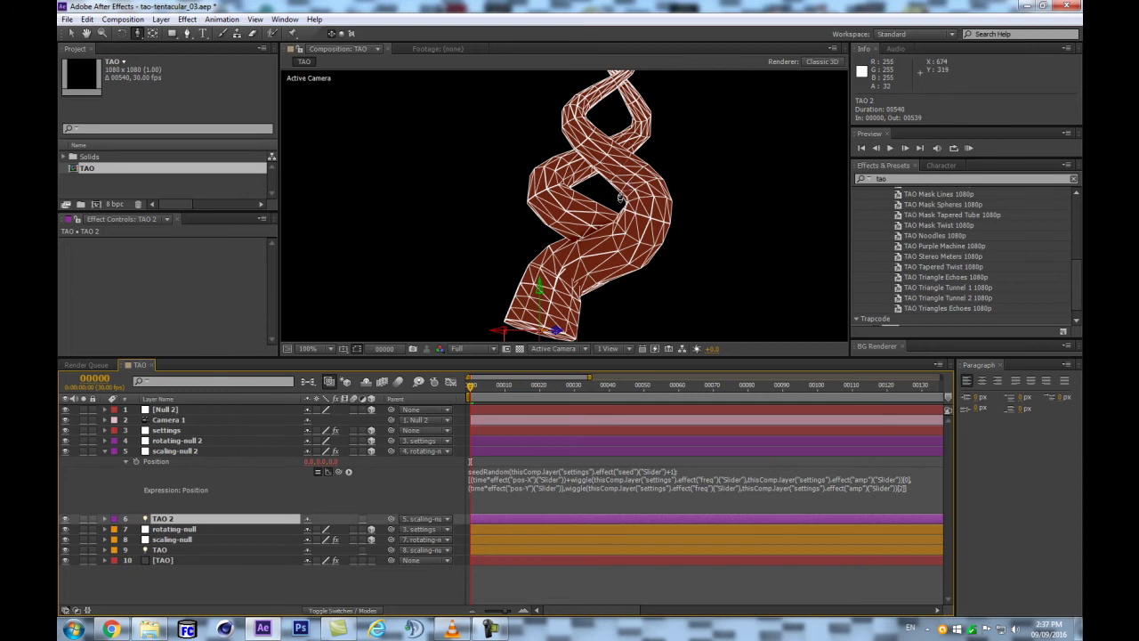
{"action": "scroll", "coordinate": [626, 173], "scroll_direction": "down", "scroll_amount": 2}
{"action": "scroll", "coordinate": [570, 178], "scroll_direction": "up", "scroll_amount": 1}
{"action": "scroll", "coordinate": [570, 203], "scroll_direction": "up", "scroll_amount": 1}
{"action": "scroll", "coordinate": [656, 254], "scroll_direction": "down", "scroll_amount": 1}
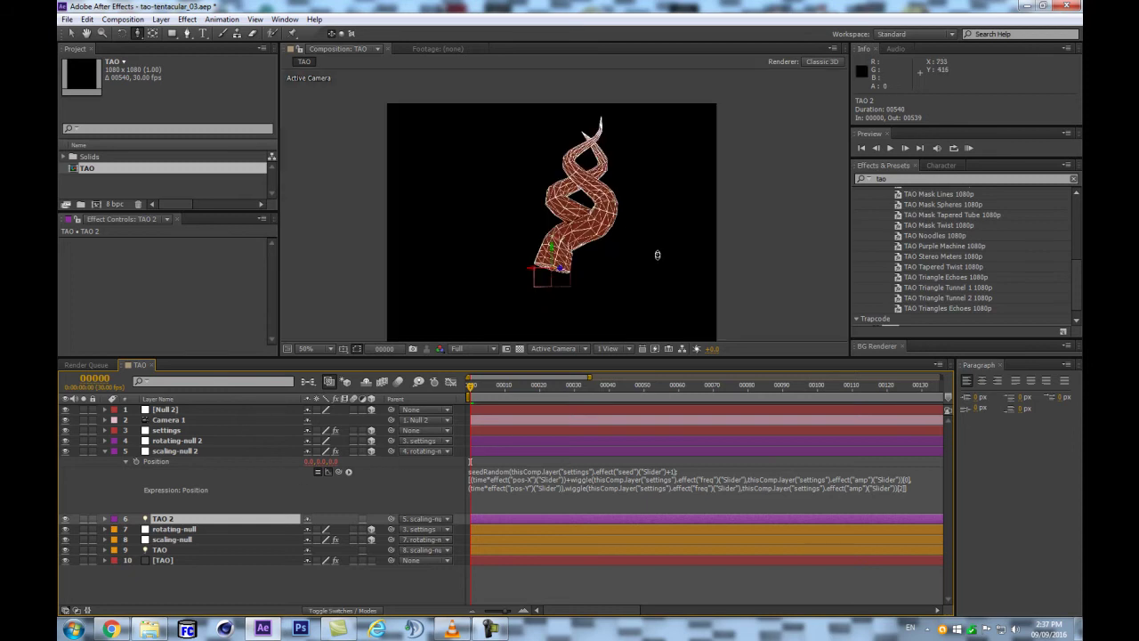
{"action": "scroll", "coordinate": [609, 270], "scroll_direction": "up", "scroll_amount": 3}
{"action": "scroll", "coordinate": [609, 269], "scroll_direction": "down", "scroll_amount": 1}
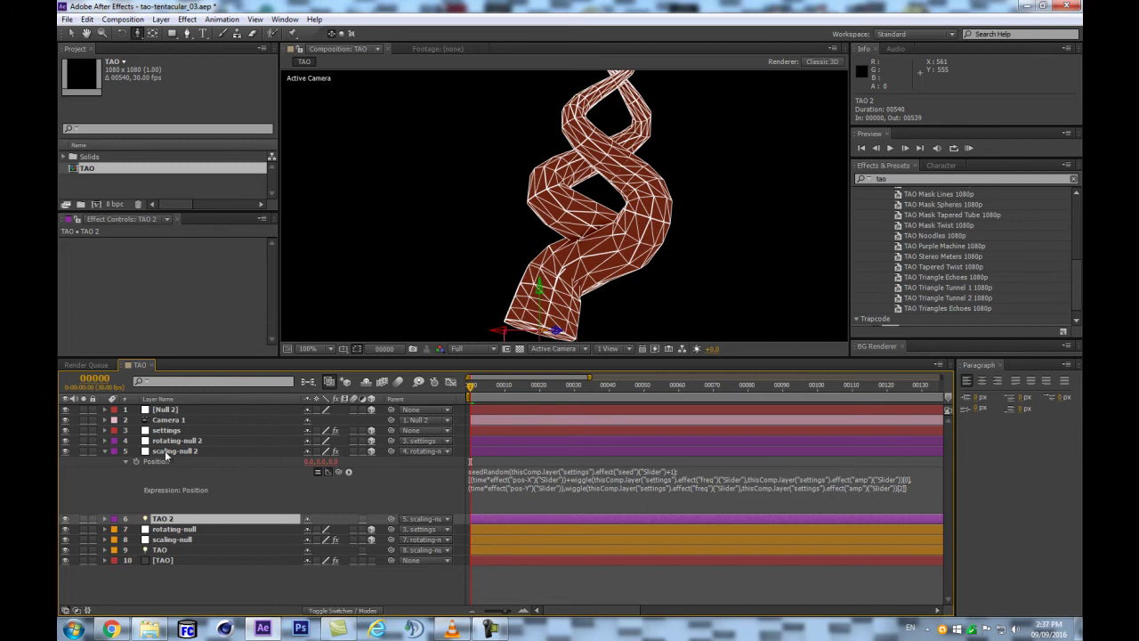
{"action": "left_click", "coordinate": [174, 451]}
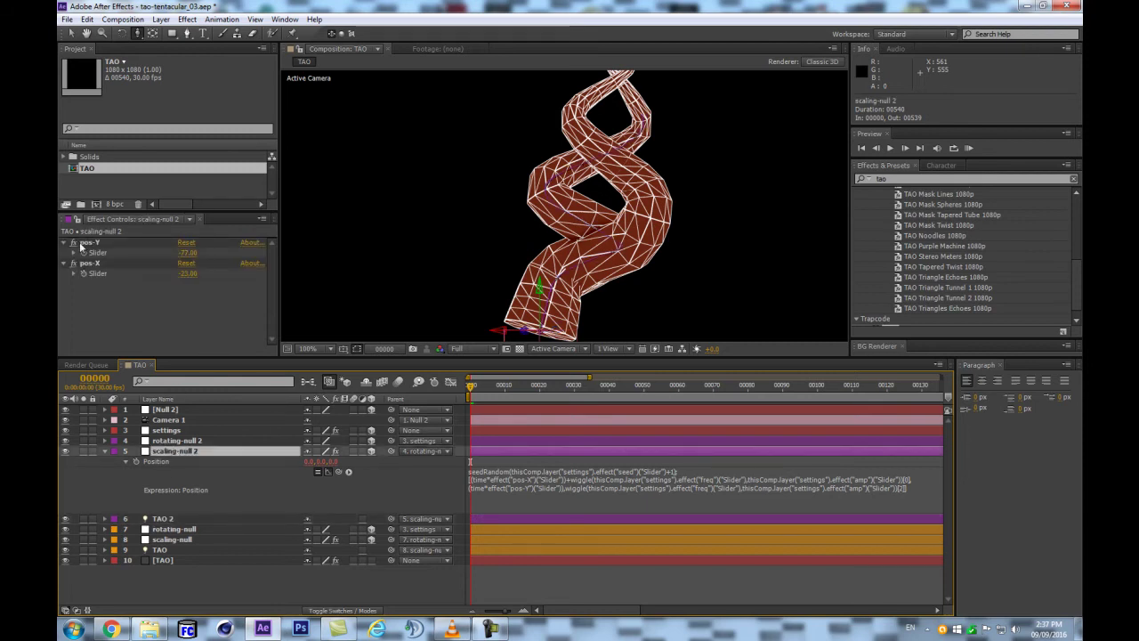
{"action": "left_click_drag", "start_coordinate": [187, 252], "coordinate": [209, 267]}
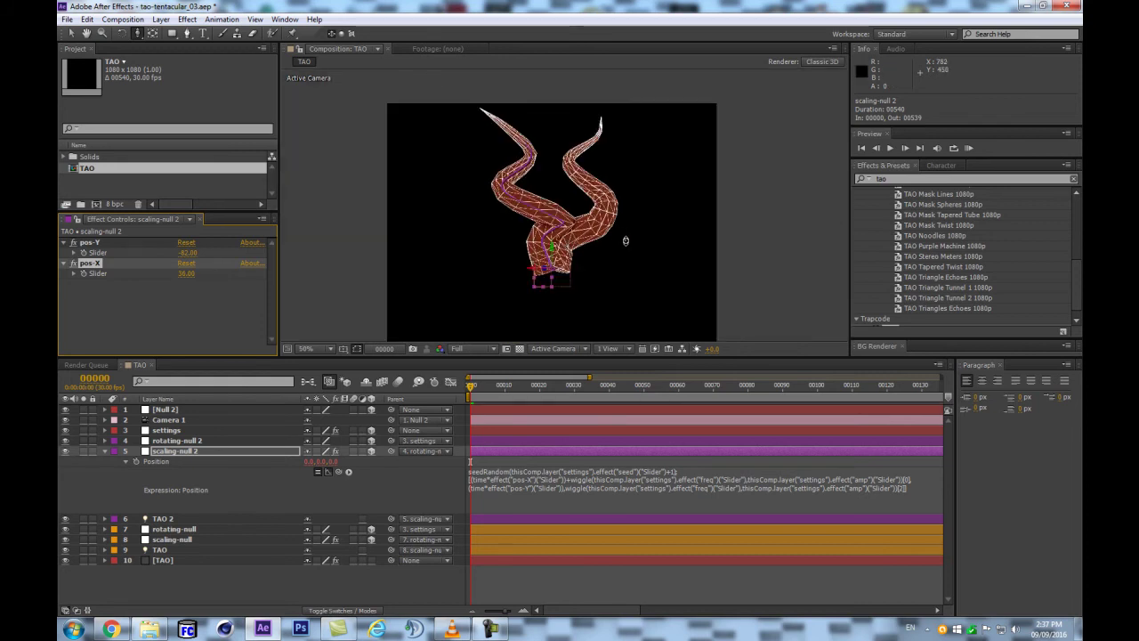
Collapse scaling-null 2's properties and save the project
{"action": "key", "text": "slash"}
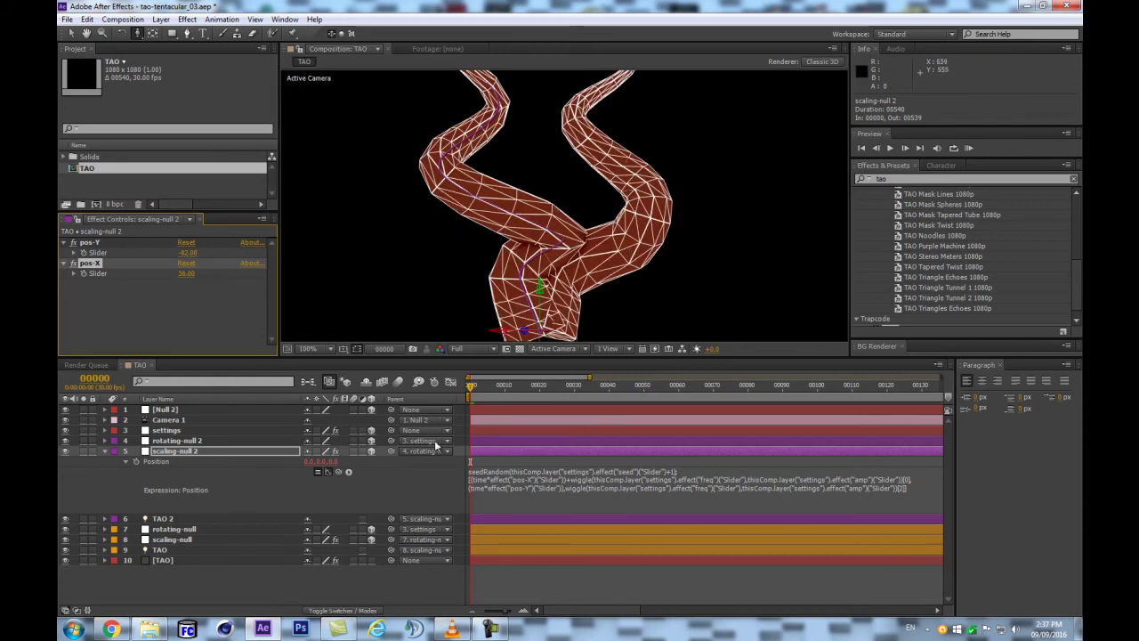
{"action": "left_click", "coordinate": [487, 431]}
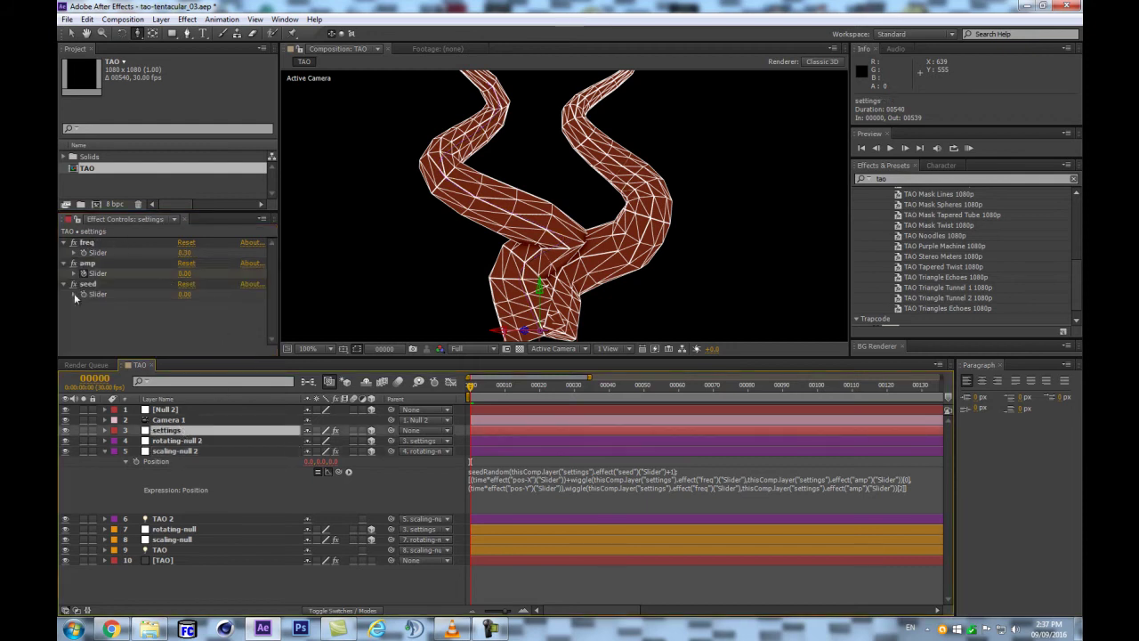
{"action": "key", "text": "comma"}
{"action": "key", "text": "comma"}
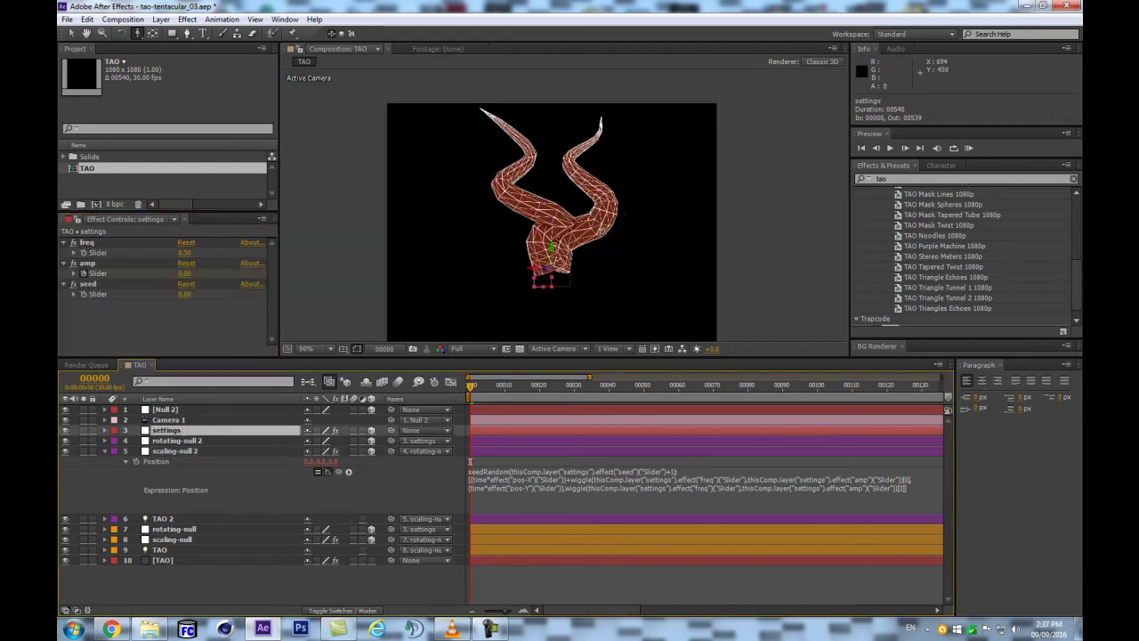
{"action": "left_click", "coordinate": [104, 450]}
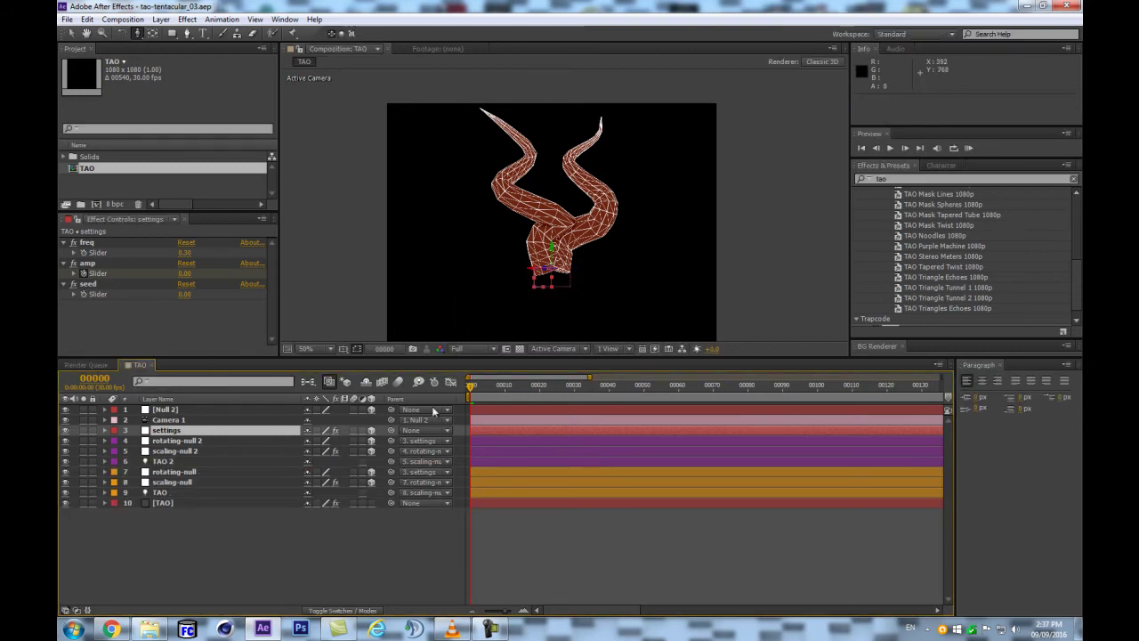
Duplicate both tentacles' rotating nulls, scaling nulls and lights, and stack the six copies directly below the settings layer
{"action": "left_click", "coordinate": [161, 492]}
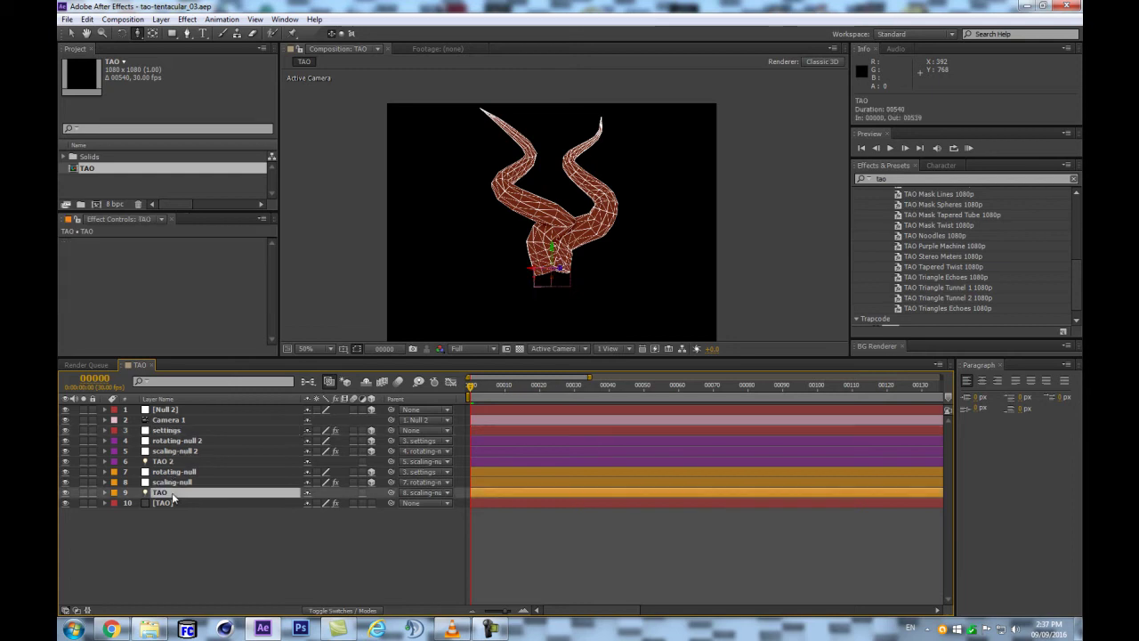
{"action": "left_click", "coordinate": [166, 430], "text": "shift"}
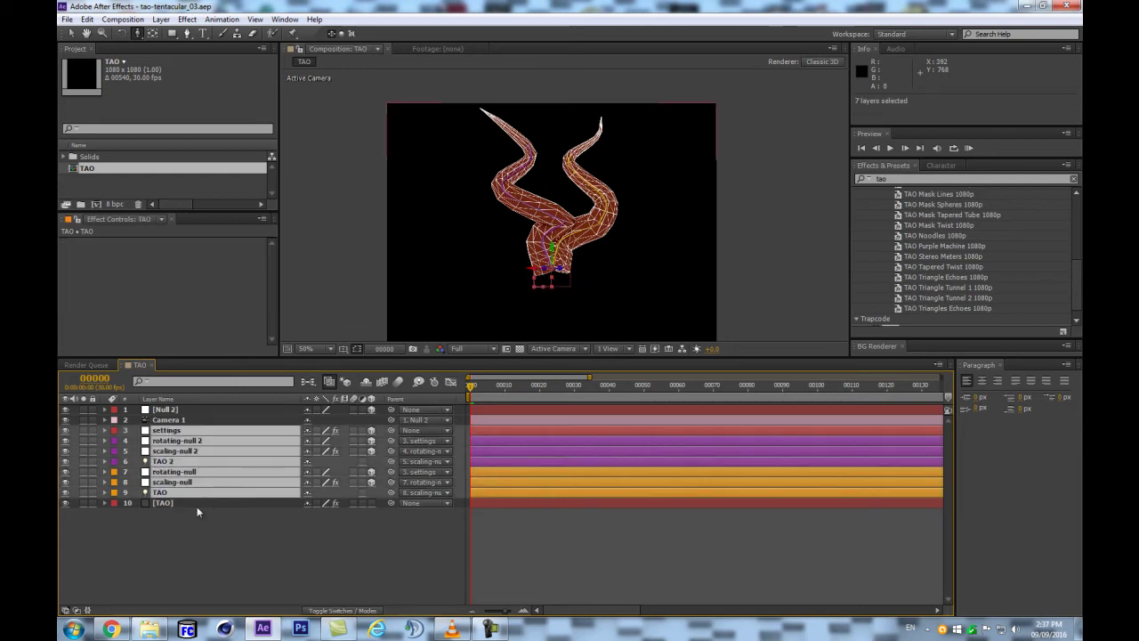
{"action": "left_click", "coordinate": [171, 421], "text": "shift"}
{"action": "left_click", "coordinate": [177, 440], "text": "shift"}
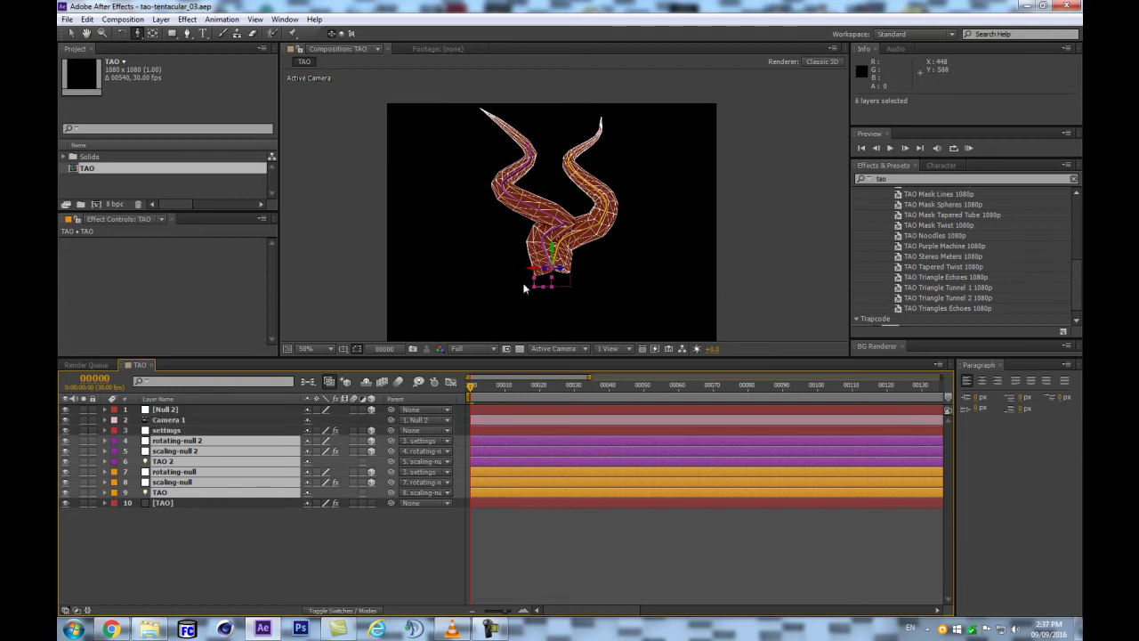
{"action": "key", "text": "ctrl+d"}
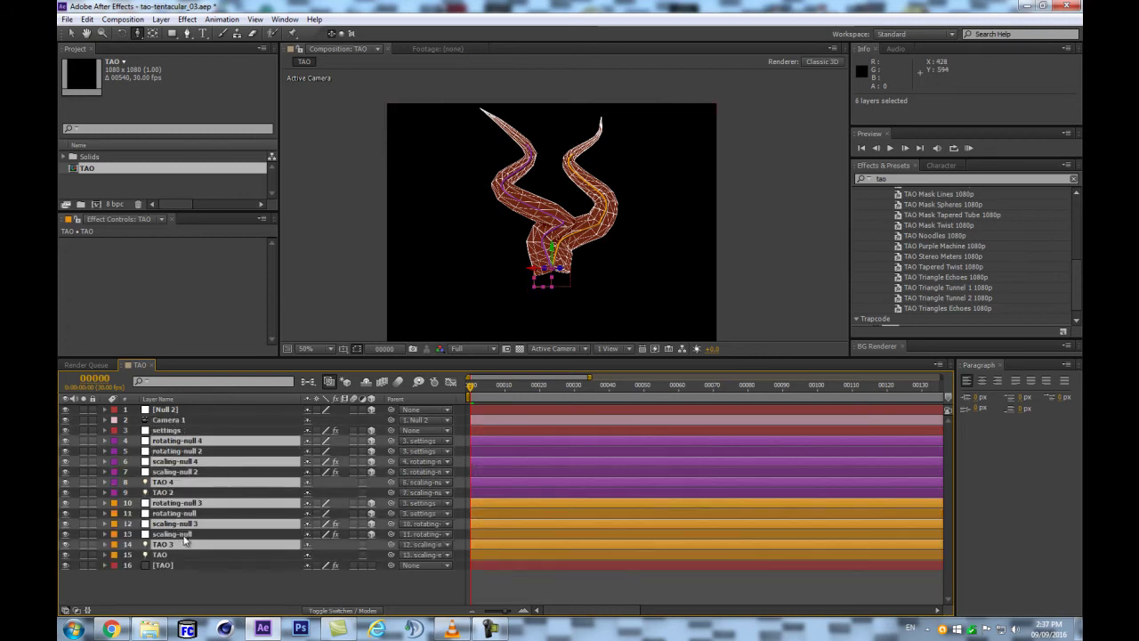
{"action": "left_click_drag", "start_coordinate": [178, 544], "coordinate": [192, 438]}
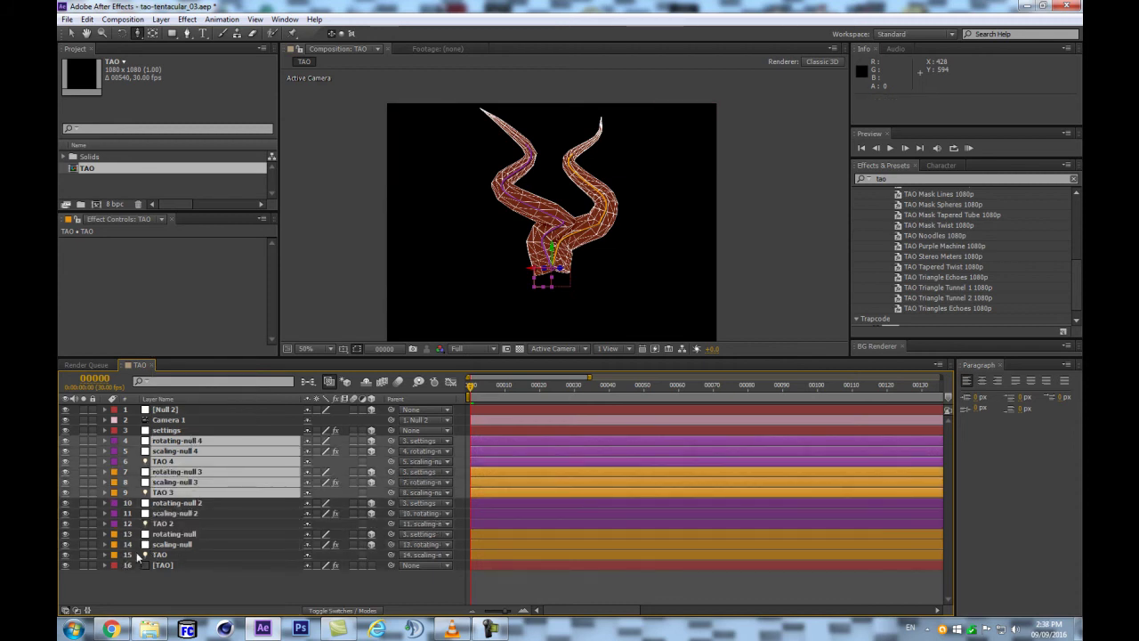
{"action": "left_click", "coordinate": [171, 535]}
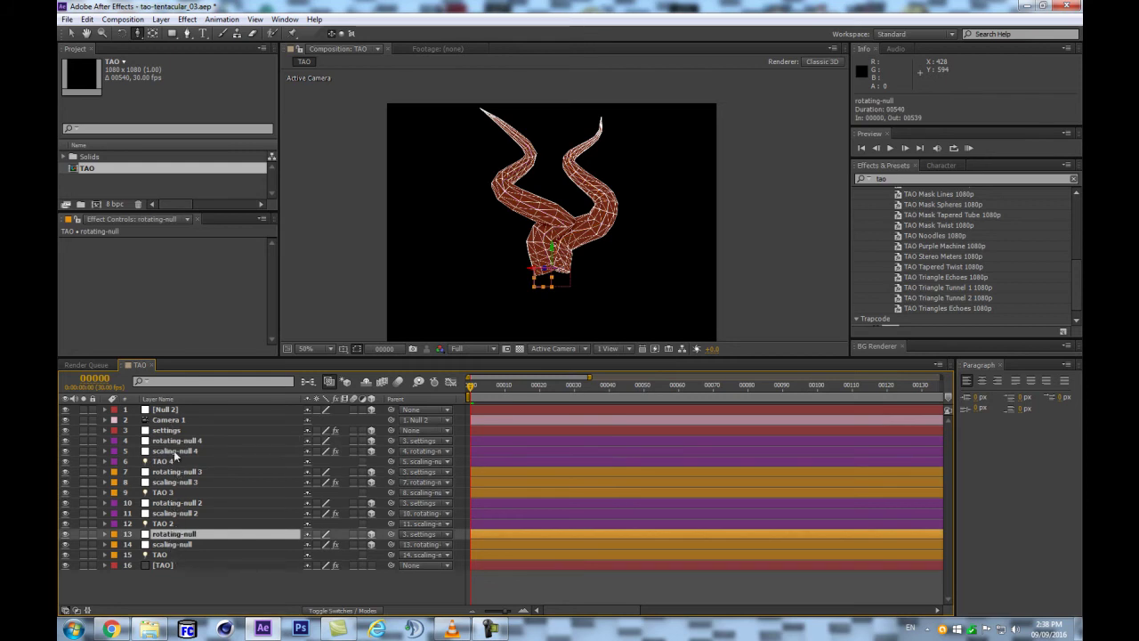
Reveal the full Position expression of the scaling-null 4 layer
{"action": "left_click", "coordinate": [165, 432]}
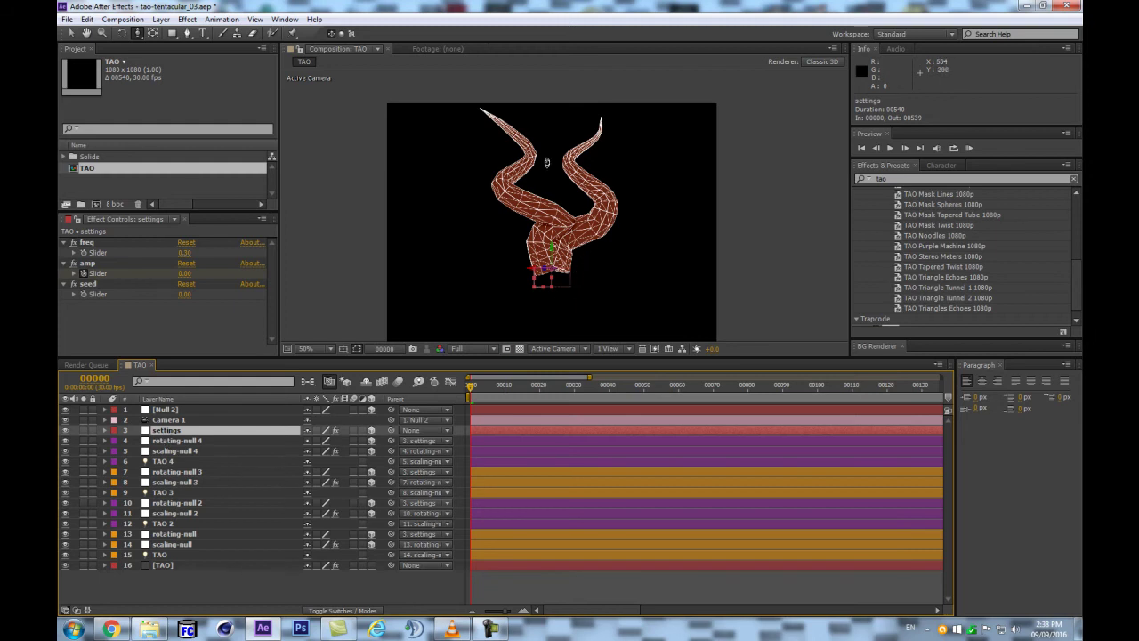
{"action": "left_click", "coordinate": [172, 453]}
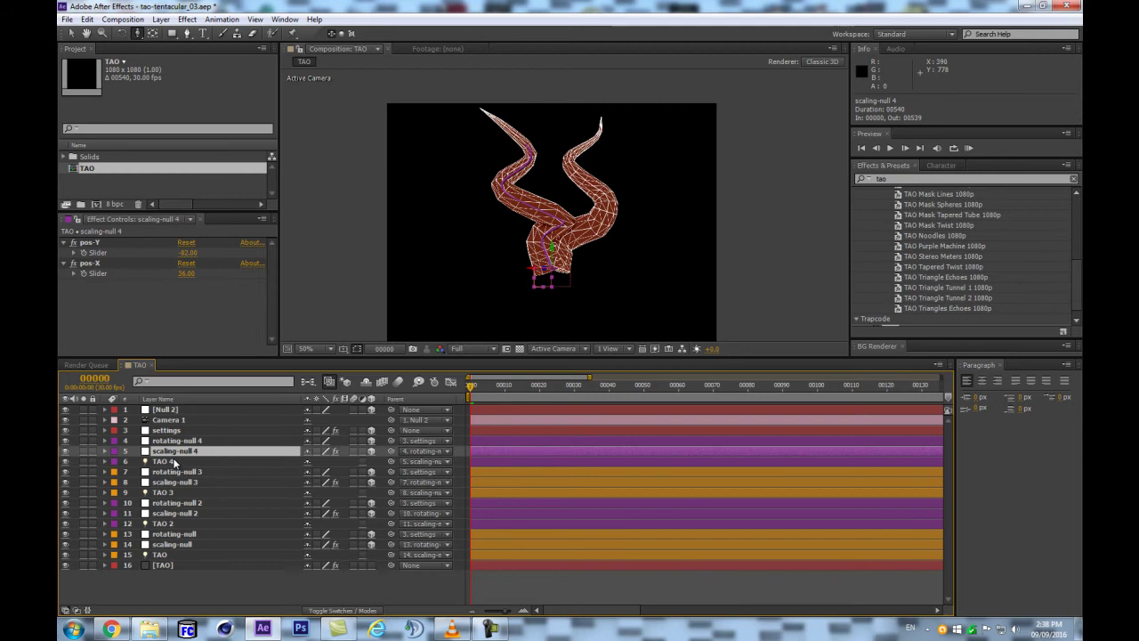
{"action": "key", "text": "e"}
{"action": "key", "text": "e"}
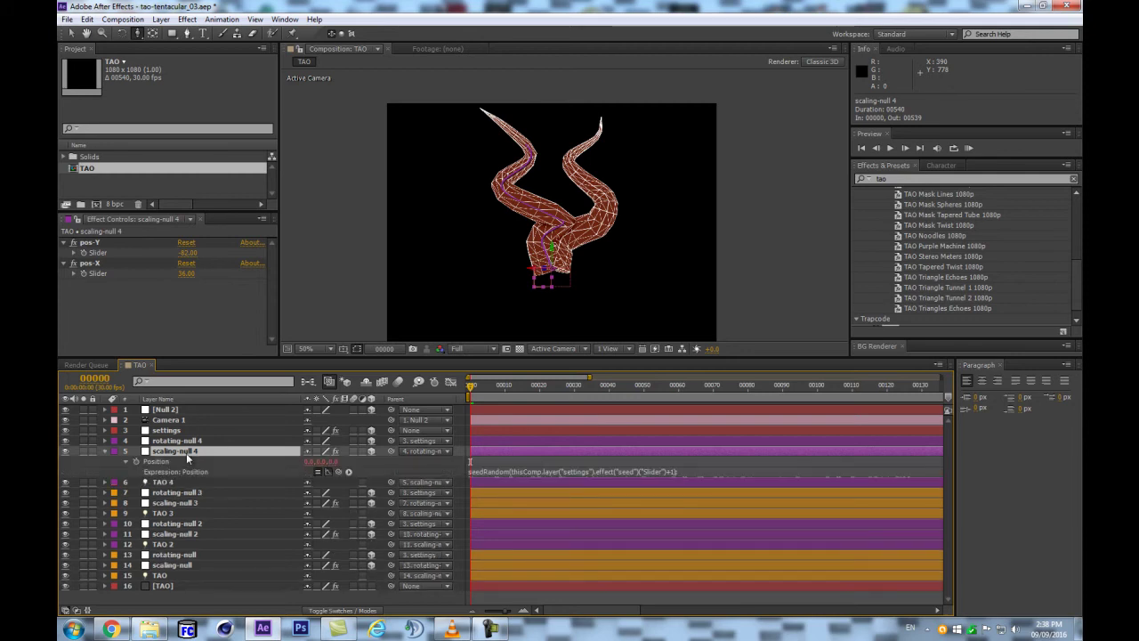
{"action": "left_click", "coordinate": [693, 469]}
Add +2 after the seed slider inside seedRandom in the Position expression of scaling-null 3
{"action": "left_click", "coordinate": [192, 501]}
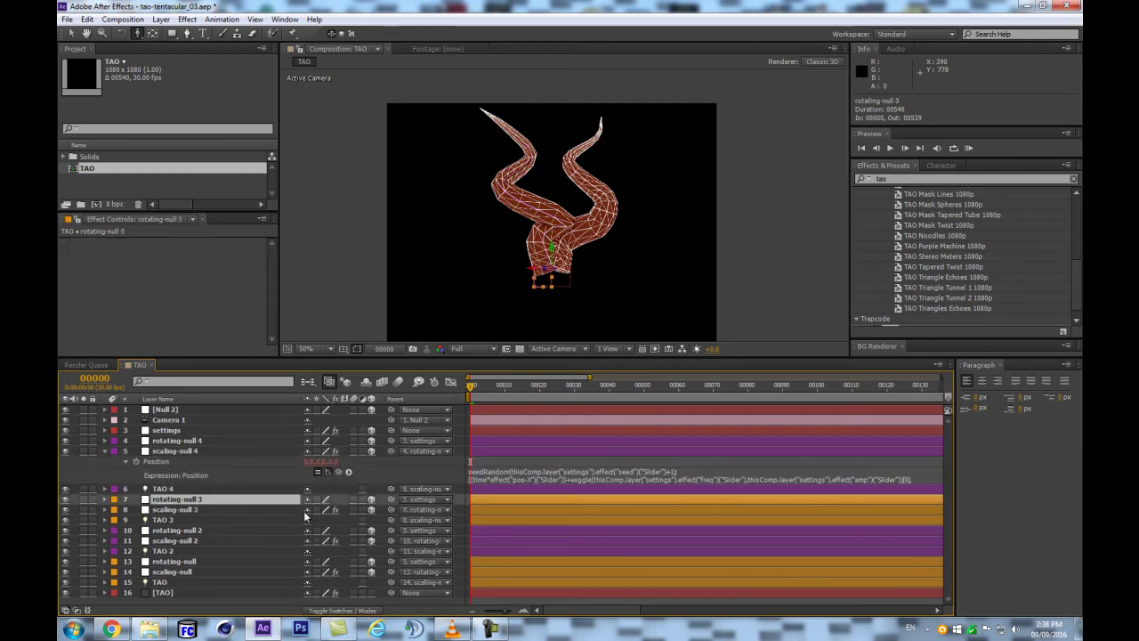
{"action": "left_click", "coordinate": [175, 509]}
{"action": "key", "text": "e"}
{"action": "key", "text": "e"}
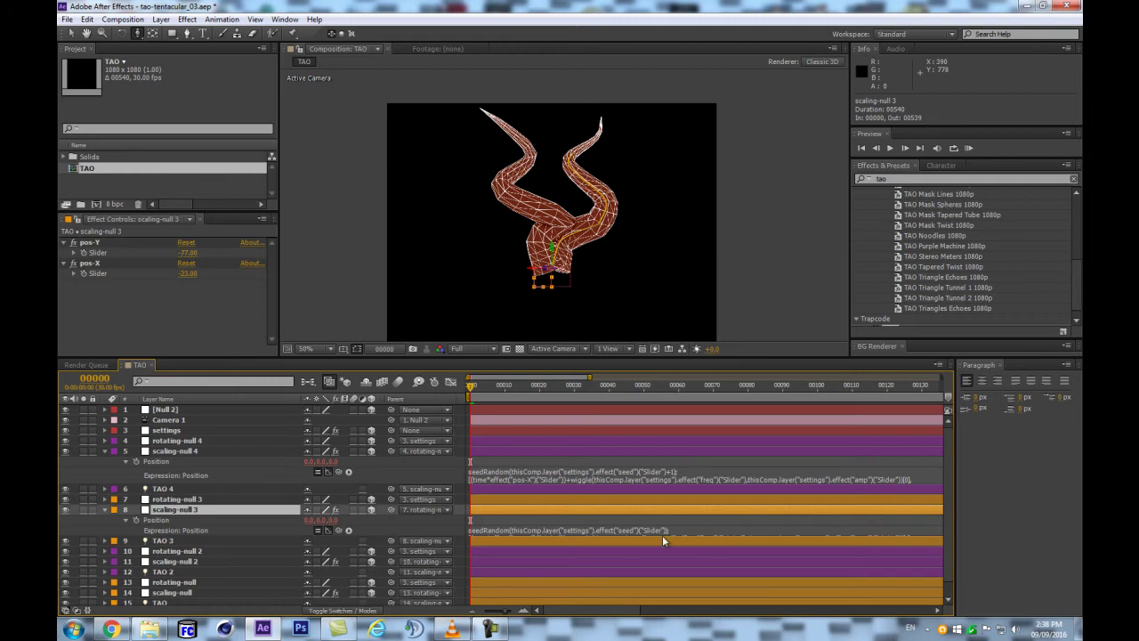
{"action": "left_click", "coordinate": [662, 535]}
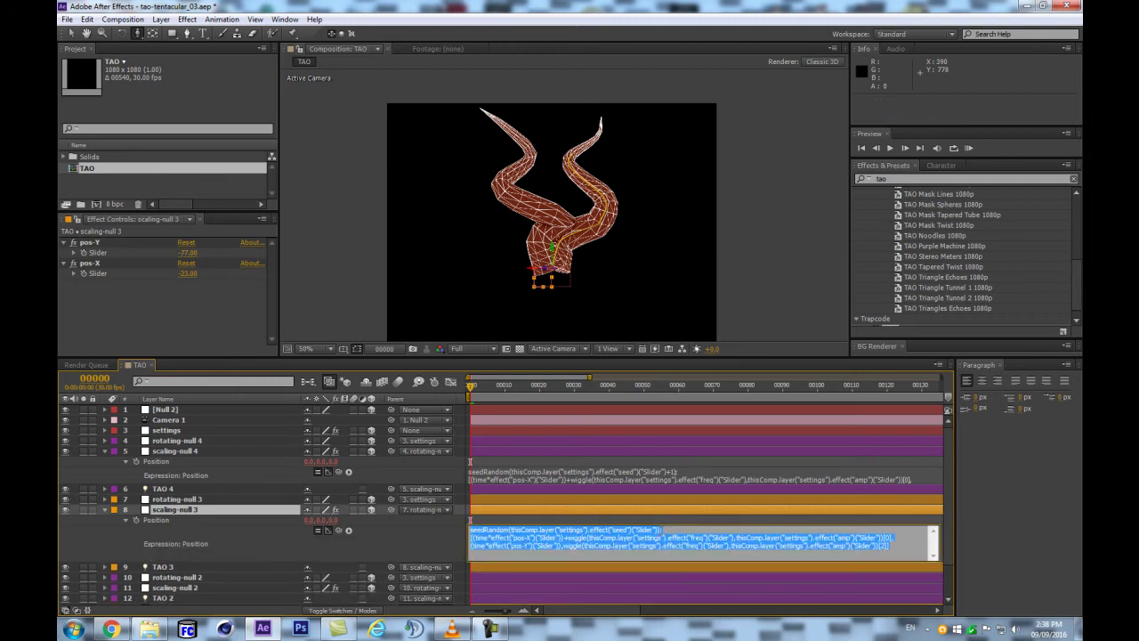
{"action": "left_click", "coordinate": [707, 550]}
{"action": "type", "text": "+1"}
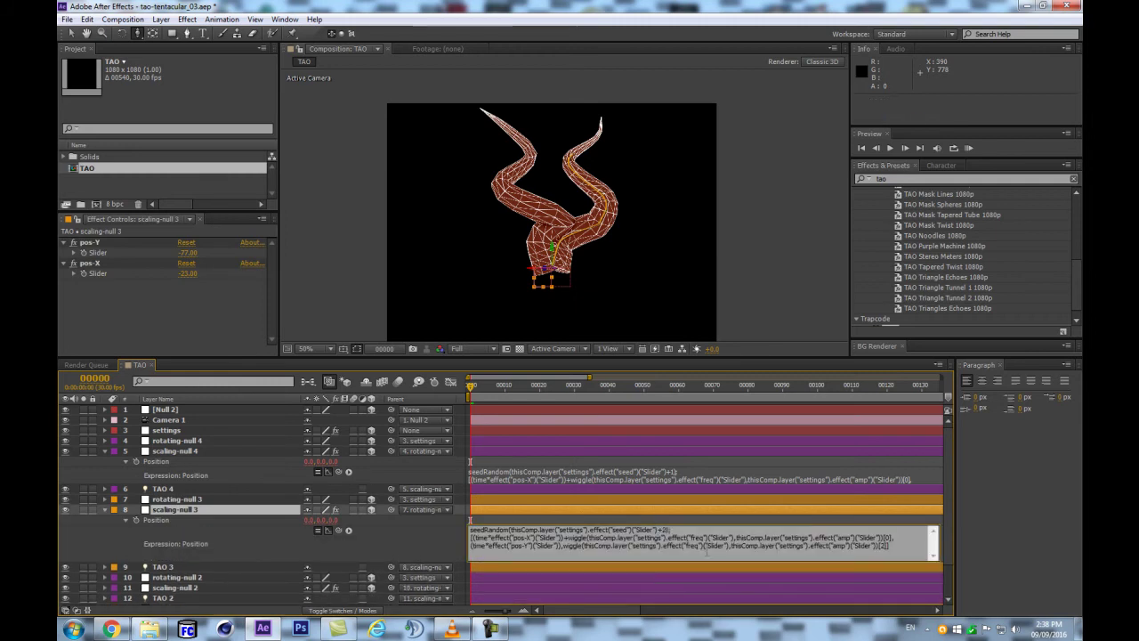
Set the seed offset in scaling-null 4's Position expression to +3 and inspect the tentacles up close
{"action": "left_click", "coordinate": [670, 470]}
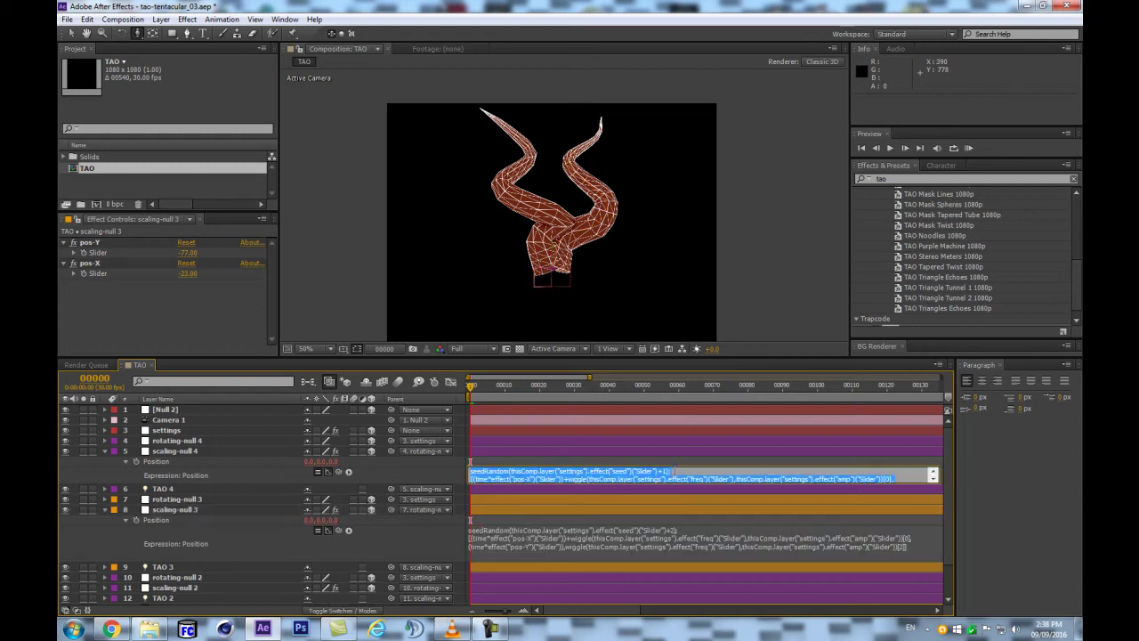
{"action": "left_click", "coordinate": [698, 480]}
{"action": "key", "text": "BackSpace"}
{"action": "type", "text": "3"}
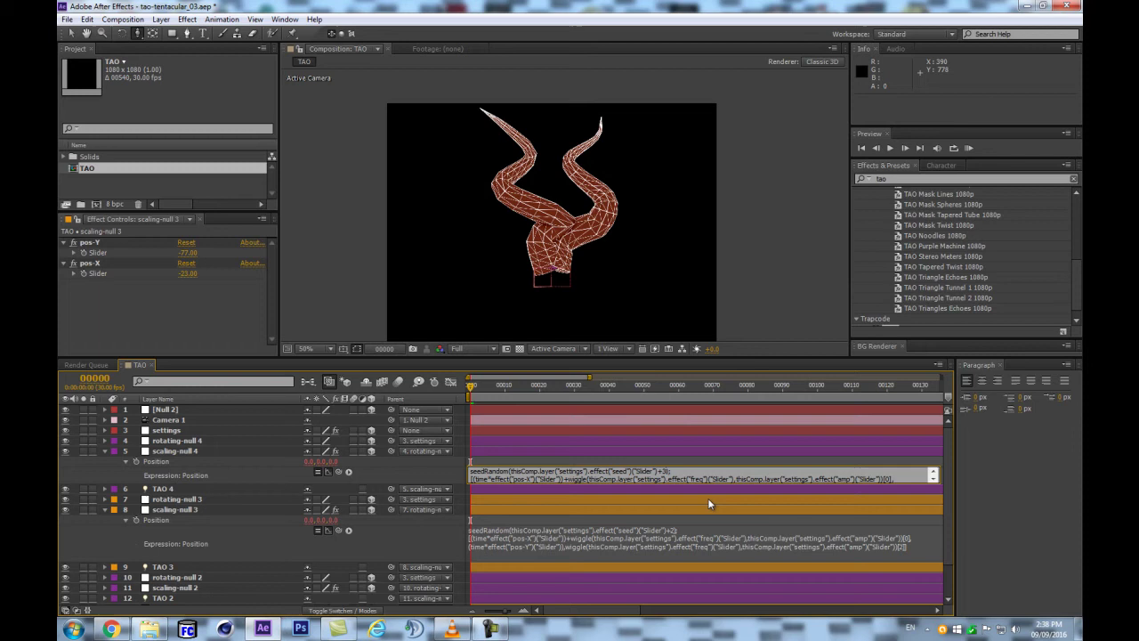
{"action": "left_click", "coordinate": [389, 480]}
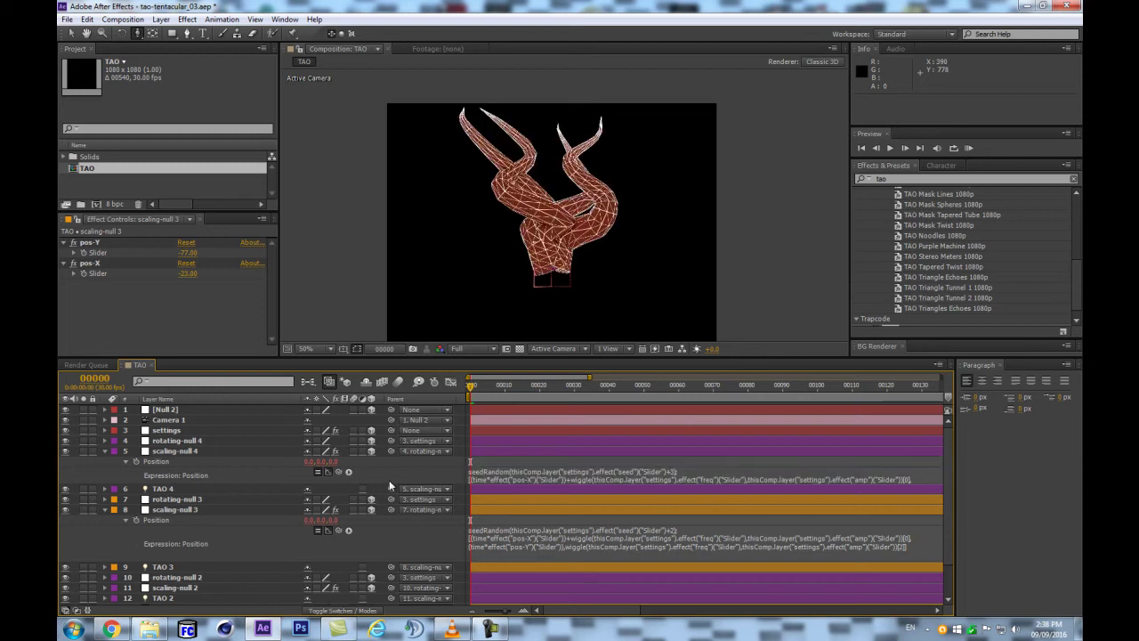
{"action": "key", "text": "period"}
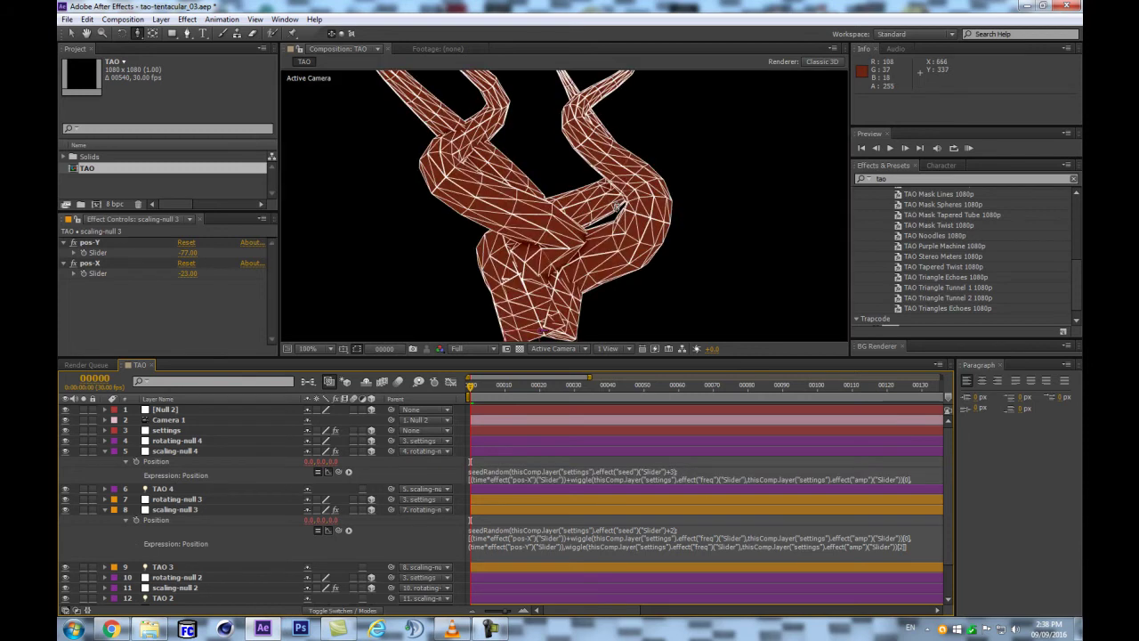
{"action": "key", "text": "comma"}
Set the seed offset in scaling-null 4's Position expression to +index
{"action": "left_click", "coordinate": [672, 472]}
{"action": "left_click", "coordinate": [672, 471]}
{"action": "key", "text": "BackSpace"}
{"action": "type", "text": "index"}
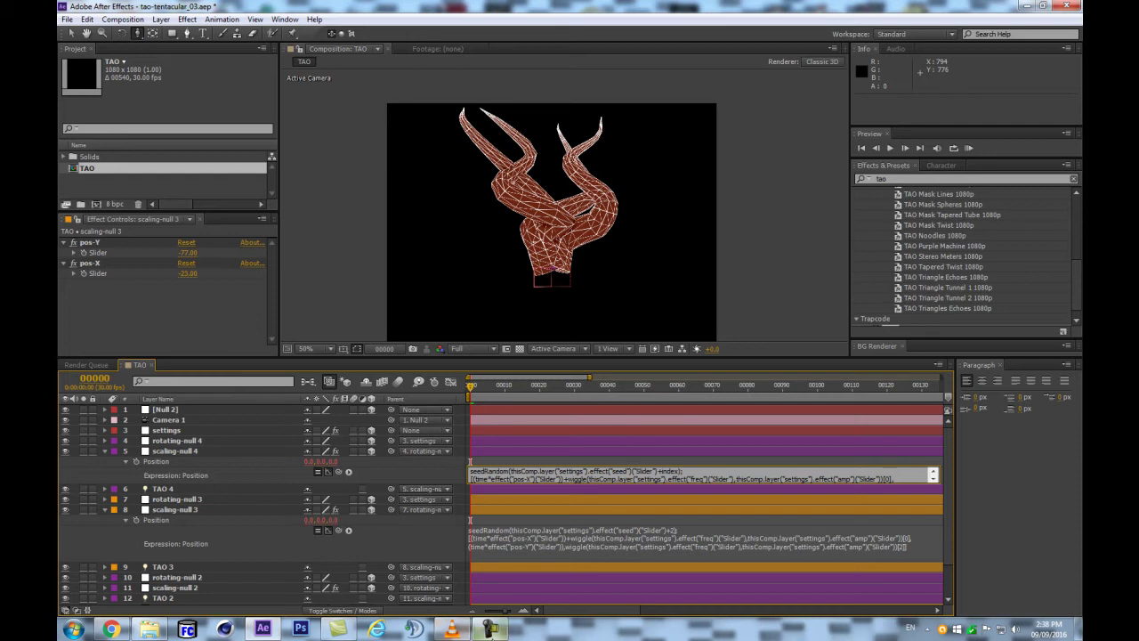
{"action": "left_click", "coordinate": [490, 629]}
{"action": "left_click", "coordinate": [1024, 571]}
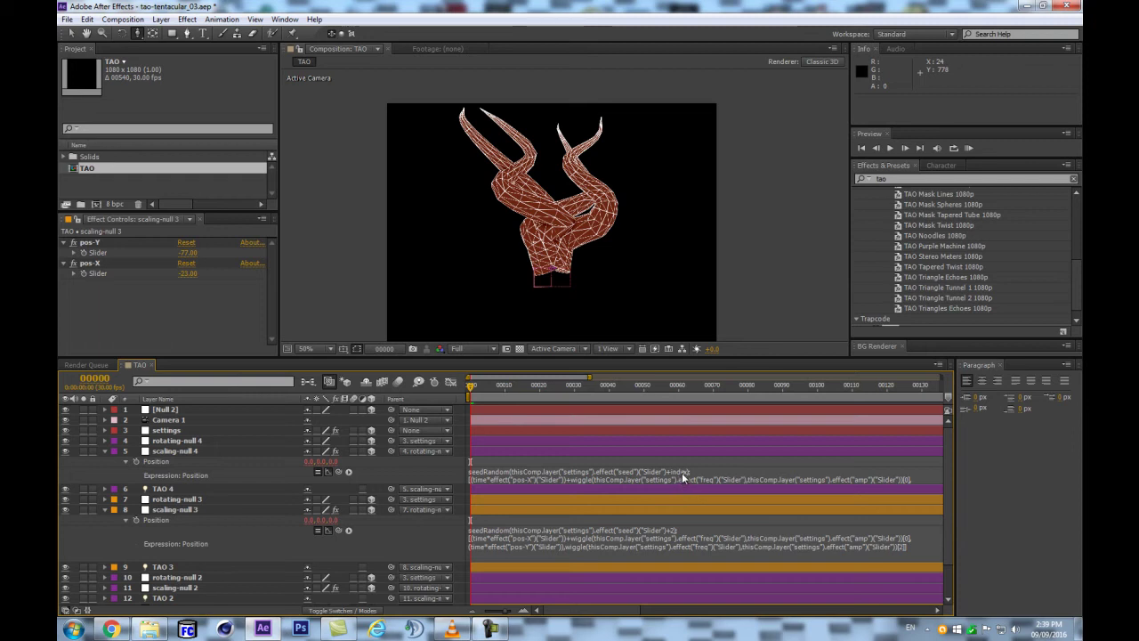
Collapse the open properties of all layers and clear the layer selection
{"action": "left_click", "coordinate": [219, 450]}
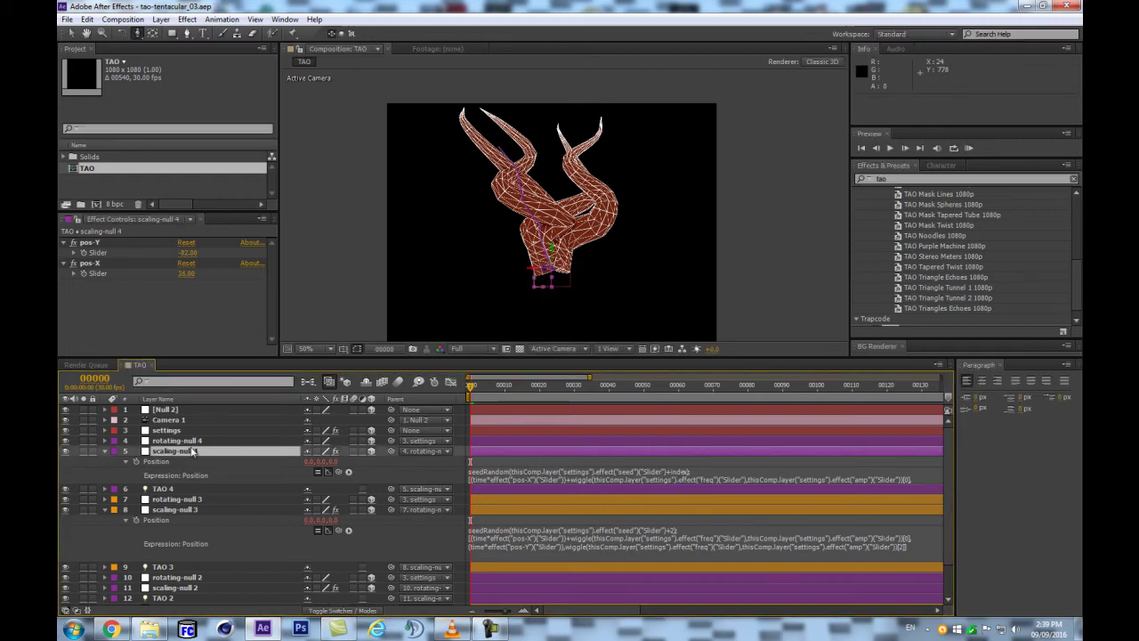
{"action": "key", "text": "ctrl+a"}
{"action": "left_click", "coordinate": [105, 451]}
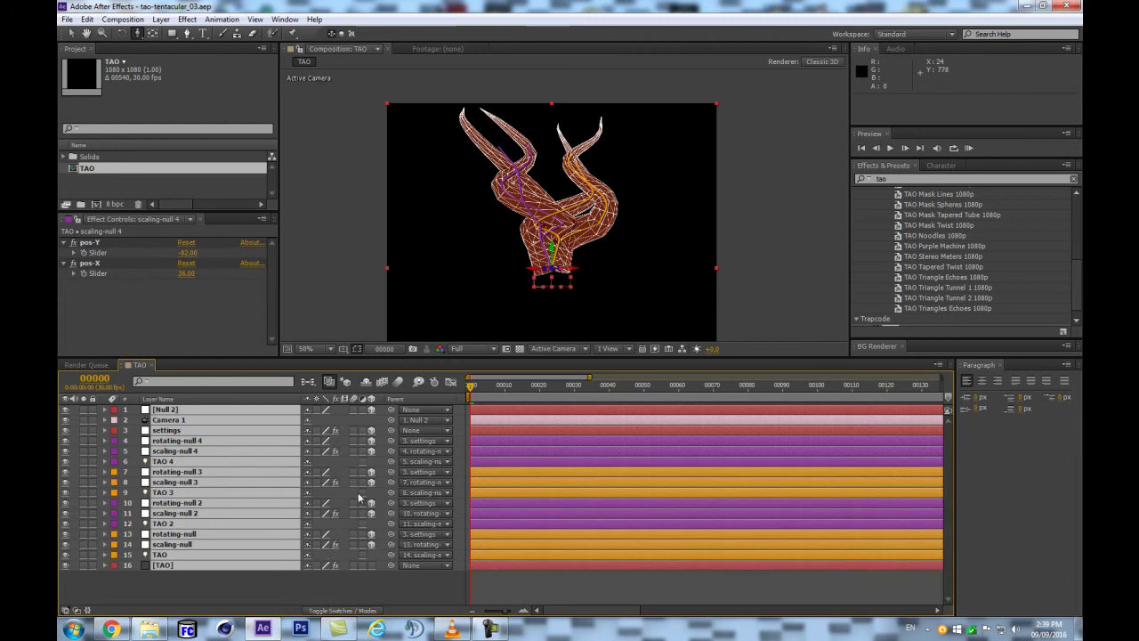
{"action": "left_click", "coordinate": [261, 588]}
Reveal the Position expressions of scaling-null 3 and scaling-null 4 to compare their seed offsets
{"action": "left_click", "coordinate": [165, 459]}
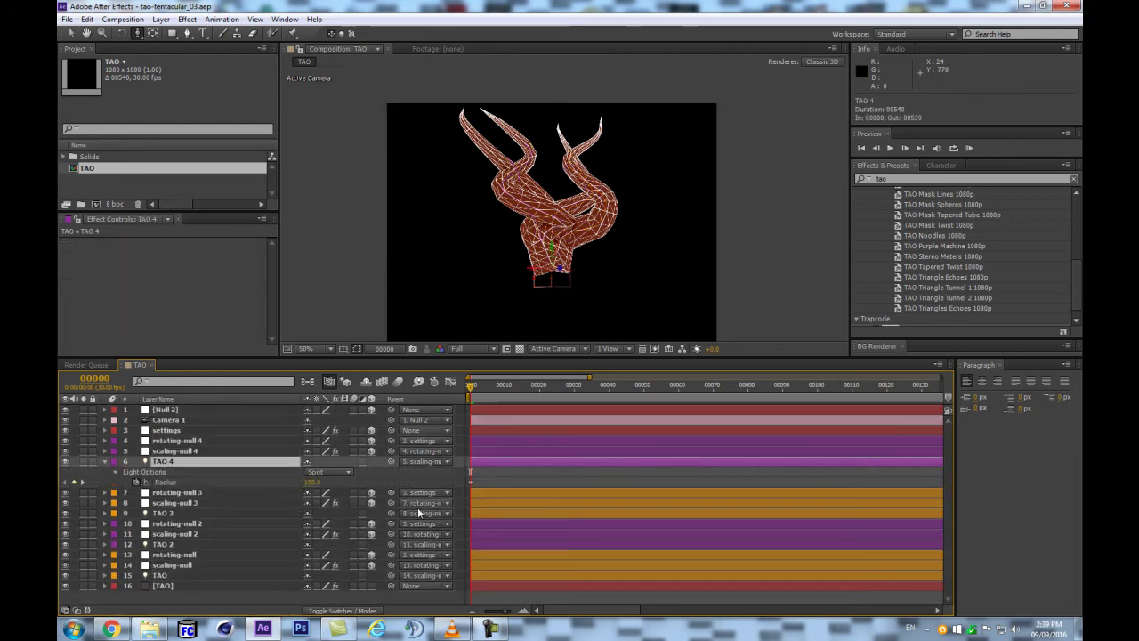
{"action": "left_click", "coordinate": [178, 471]}
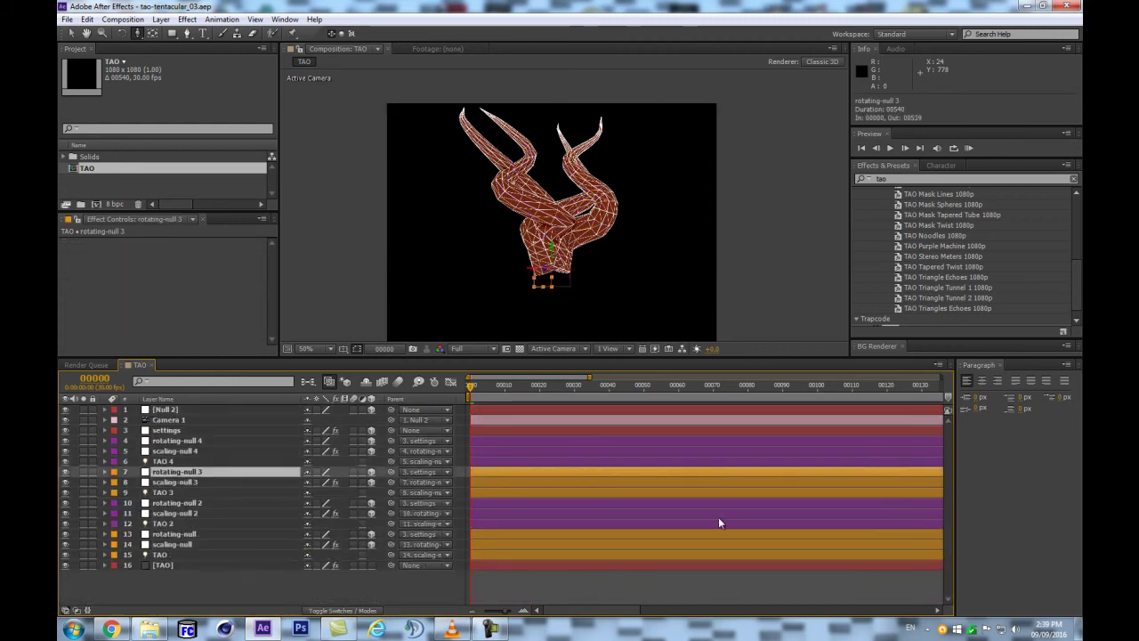
{"action": "left_click", "coordinate": [178, 481]}
{"action": "key", "text": "e"}
{"action": "key", "text": "e"}
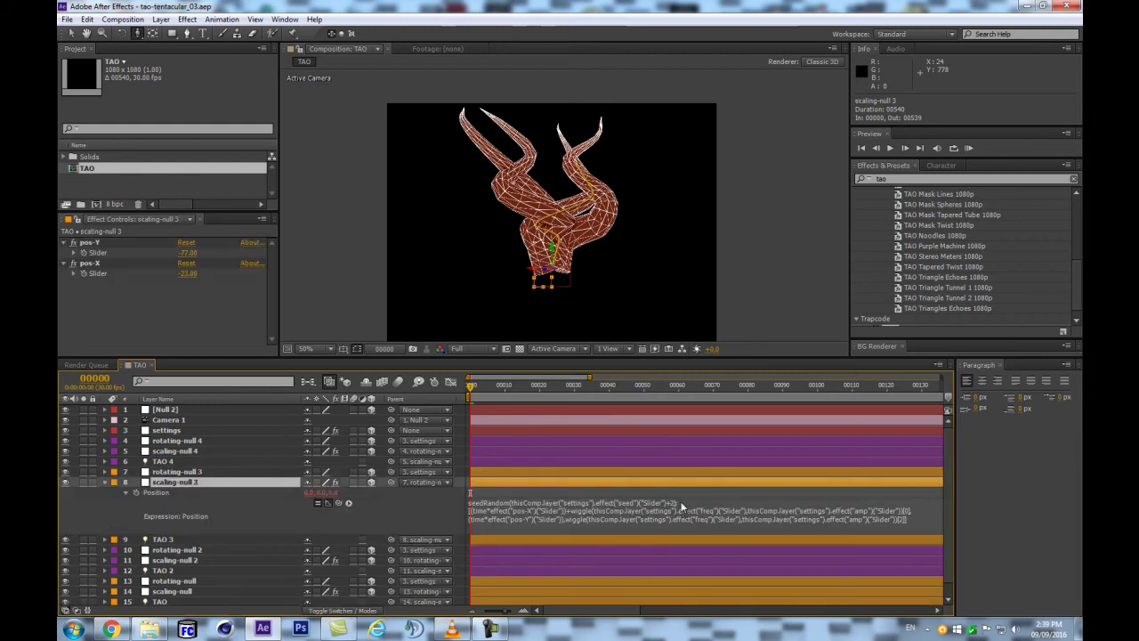
{"action": "left_click", "coordinate": [683, 508]}
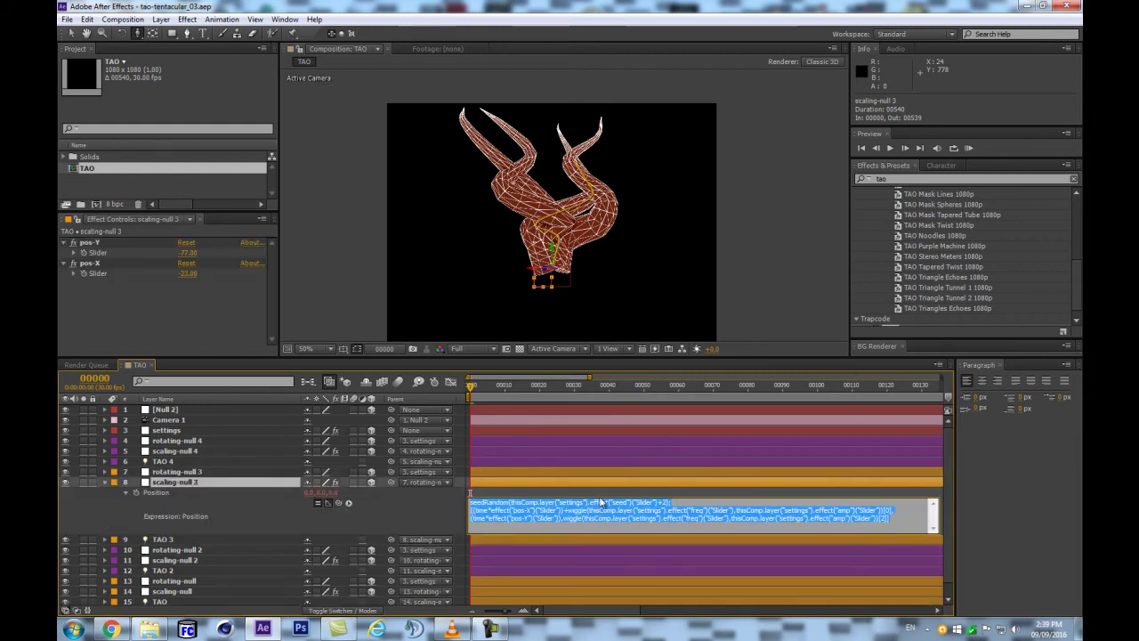
{"action": "left_click", "coordinate": [211, 449]}
{"action": "key", "text": "e"}
{"action": "key", "text": "e"}
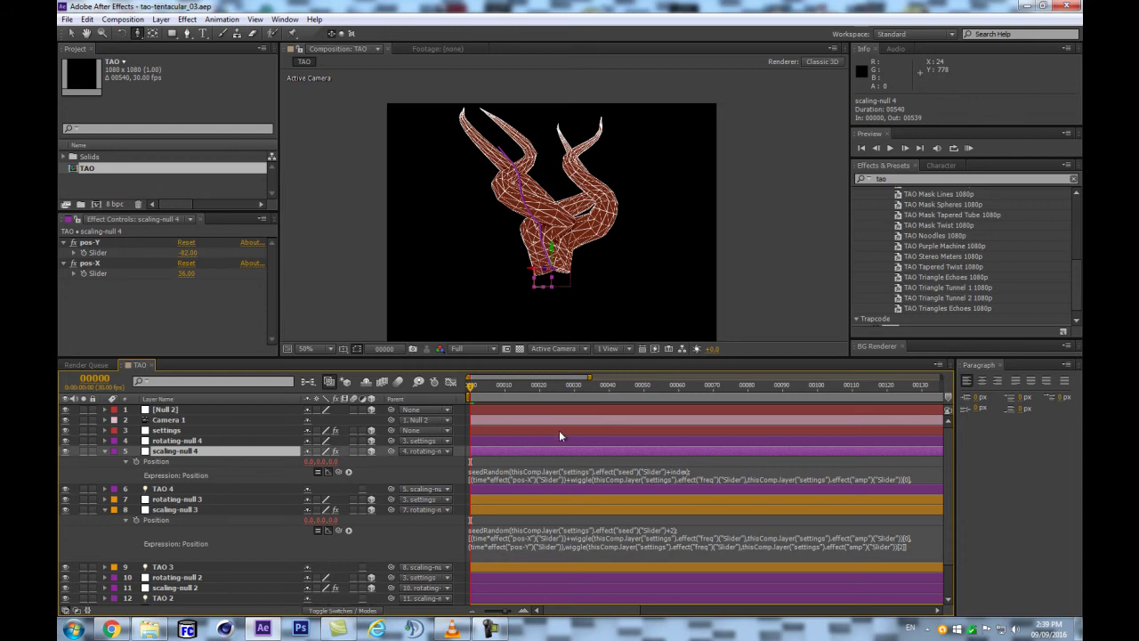
Change the light color of the TAO 4 layer to blue and inspect its tentacle up close
{"action": "left_click", "coordinate": [160, 489]}
{"action": "key", "text": "a"}
{"action": "key", "text": "a"}
{"action": "left_click", "coordinate": [310, 520]}
{"action": "left_click", "coordinate": [938, 405]}
{"action": "left_click", "coordinate": [1032, 344]}
{"action": "key", "text": "period"}
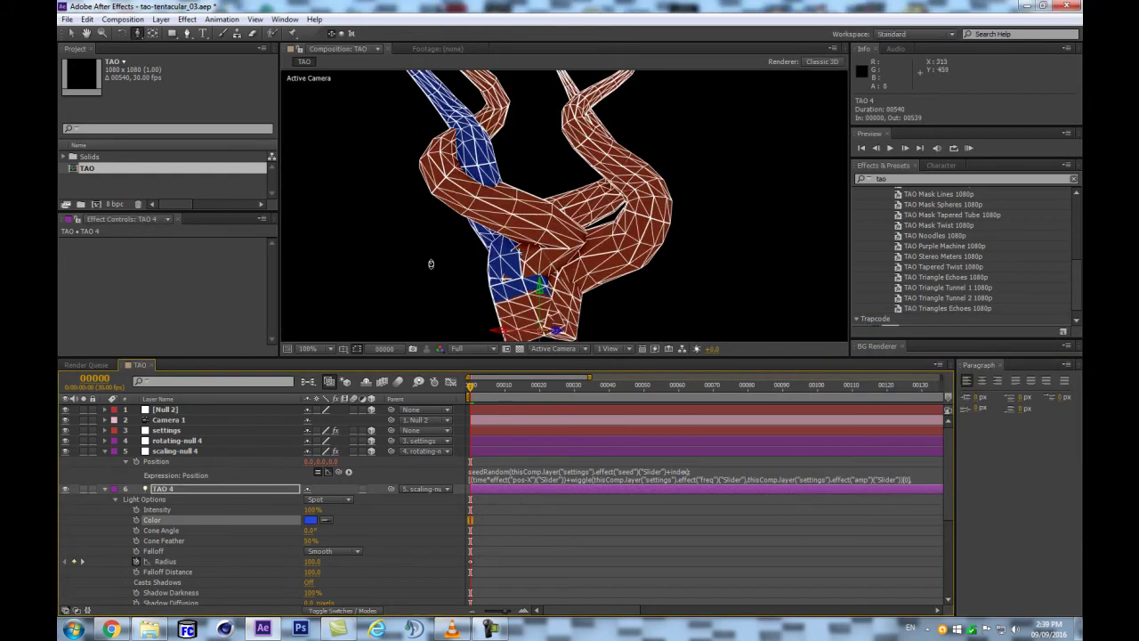
{"action": "key", "text": "comma"}
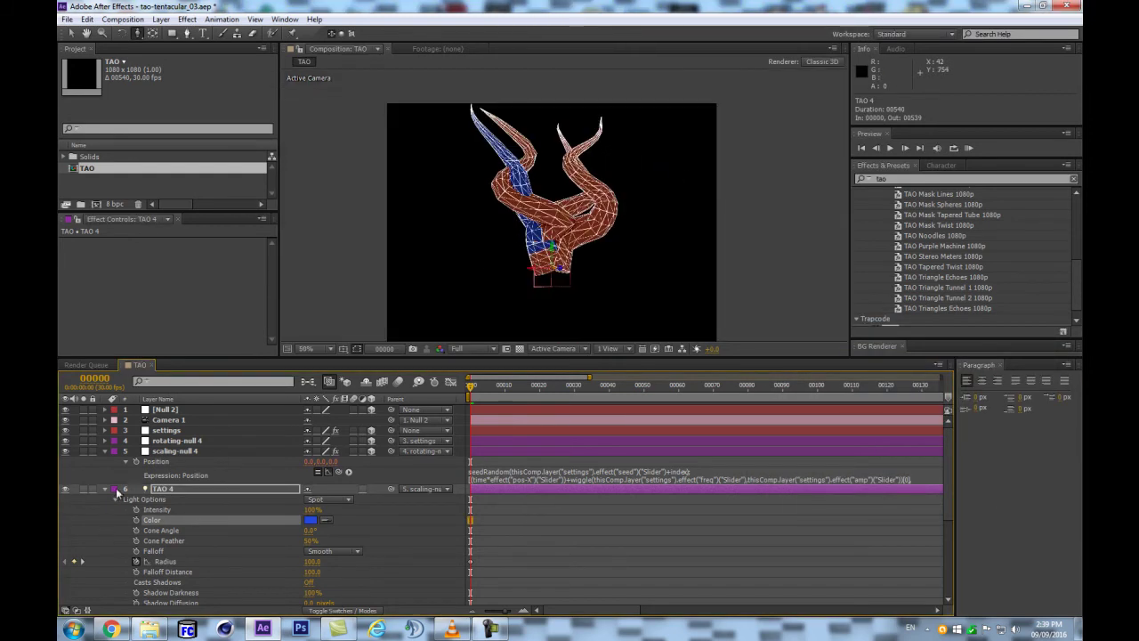
Save the project and fold away all expanded layer properties
{"action": "key", "text": "ctrl+s"}
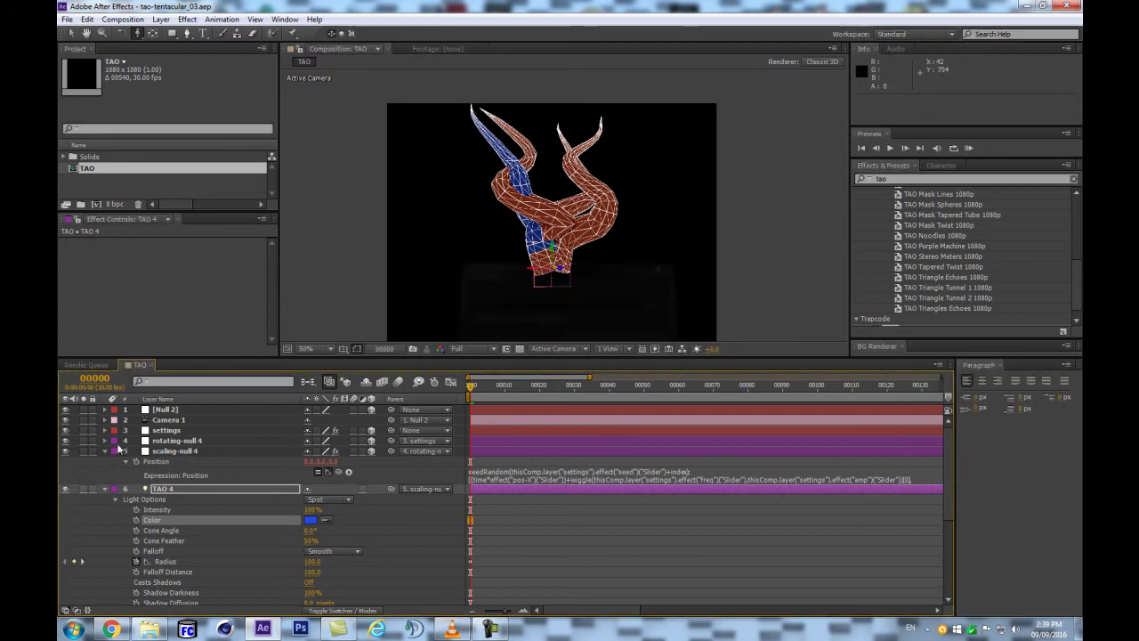
{"action": "key", "text": "ctrl+a"}
{"action": "left_click", "coordinate": [105, 452]}
{"action": "left_click", "coordinate": [198, 596]}
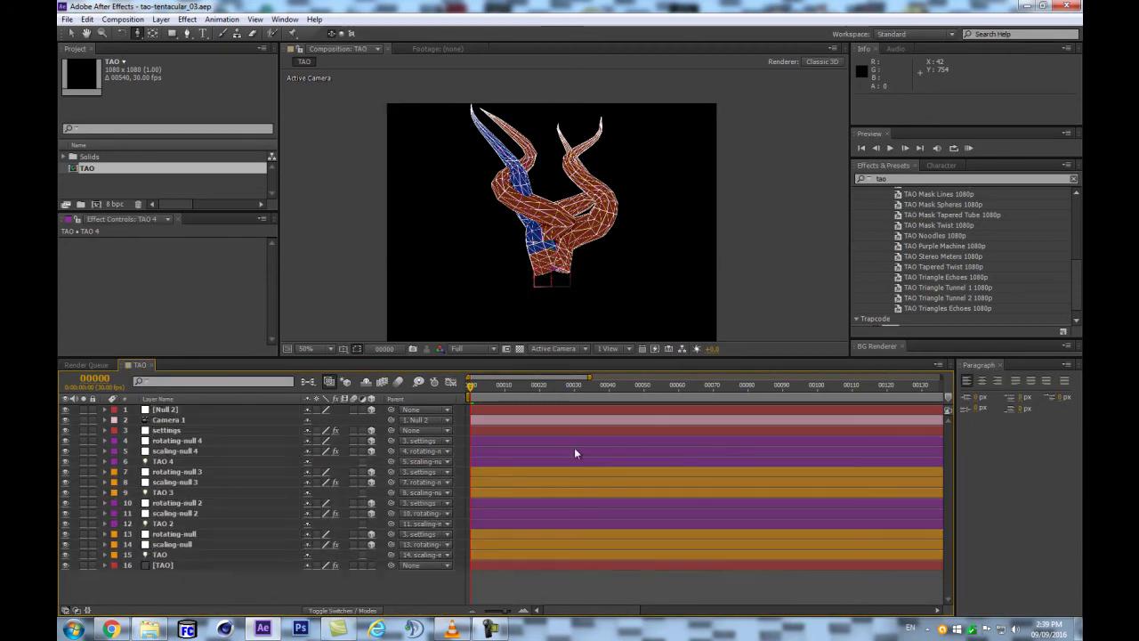
Add an adjustment layer above Null 2 and examine how the blue tentacle's shape responds
{"action": "left_click", "coordinate": [169, 419]}
{"action": "left_click", "coordinate": [166, 409]}
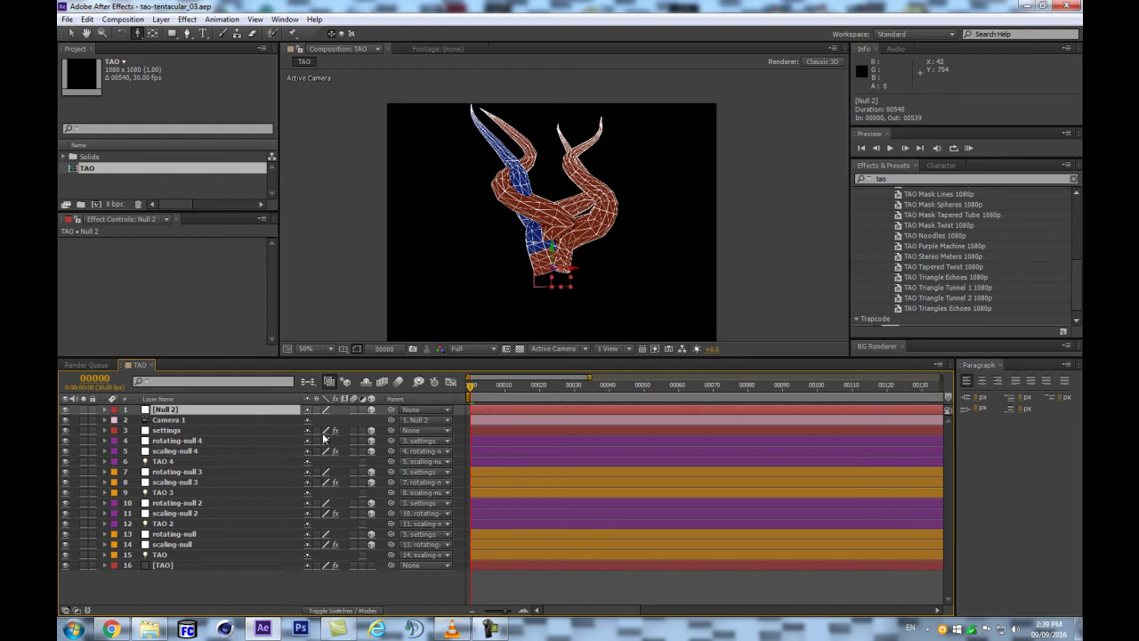
{"action": "key", "text": "ctrl+alt+y"}
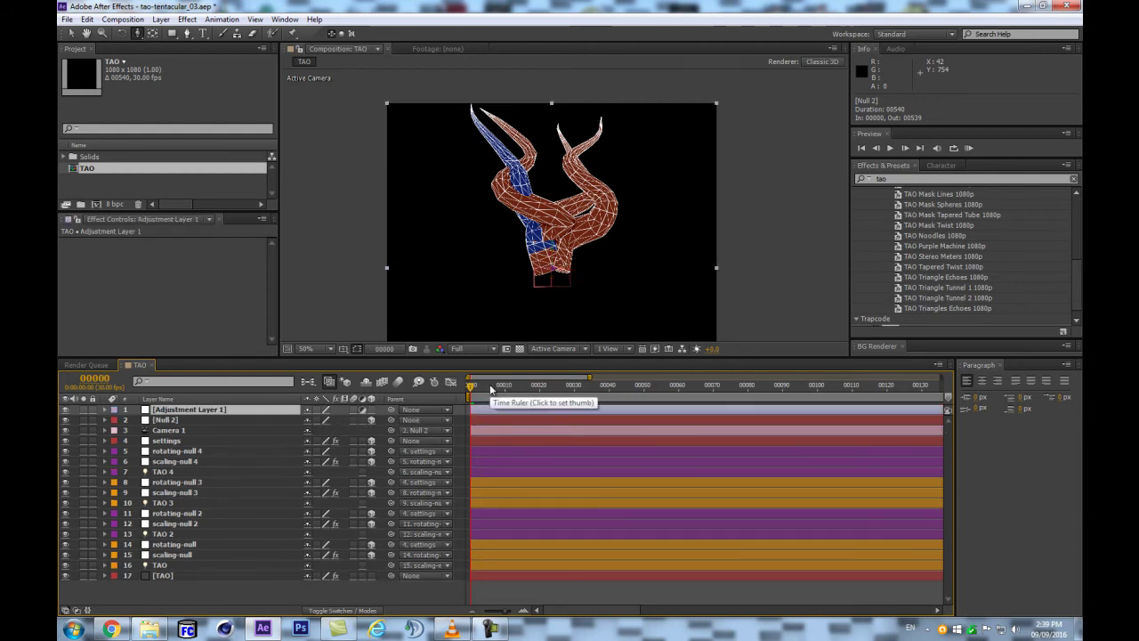
{"action": "scroll", "coordinate": [481, 247], "scroll_direction": "up", "scroll_amount": 2}
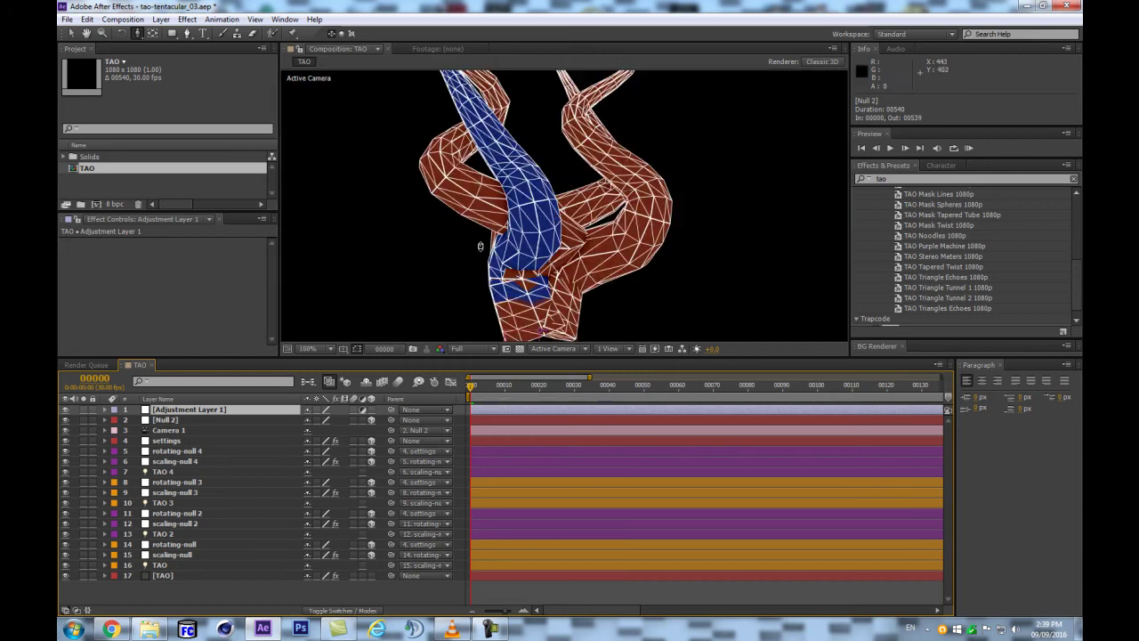
{"action": "scroll", "coordinate": [543, 227], "scroll_direction": "down", "scroll_amount": 2}
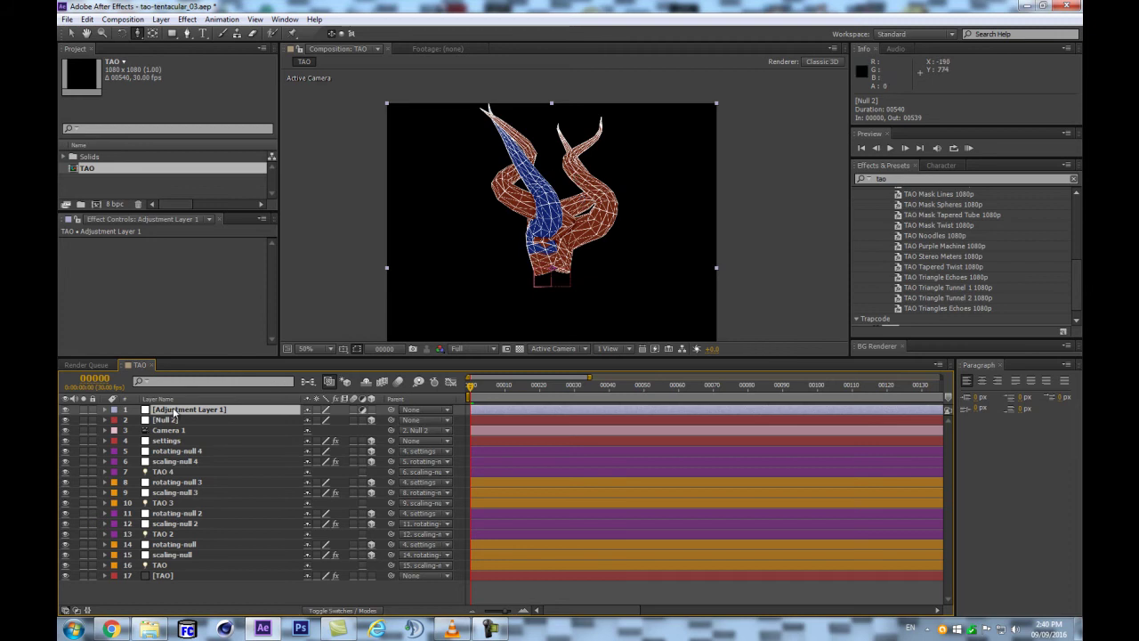
Add a dark gray solid as the top layer, hide it, duplicate it, and examine the blue tentacle
{"action": "key", "text": "ctrl+y"}
{"action": "key", "text": "Return"}
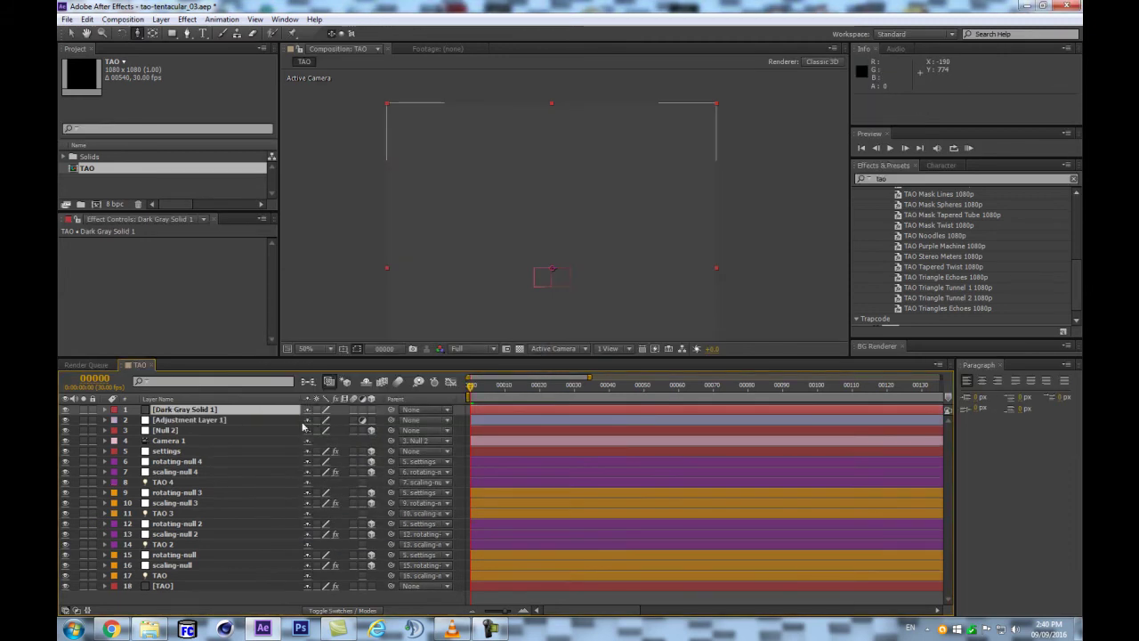
{"action": "left_click", "coordinate": [65, 409]}
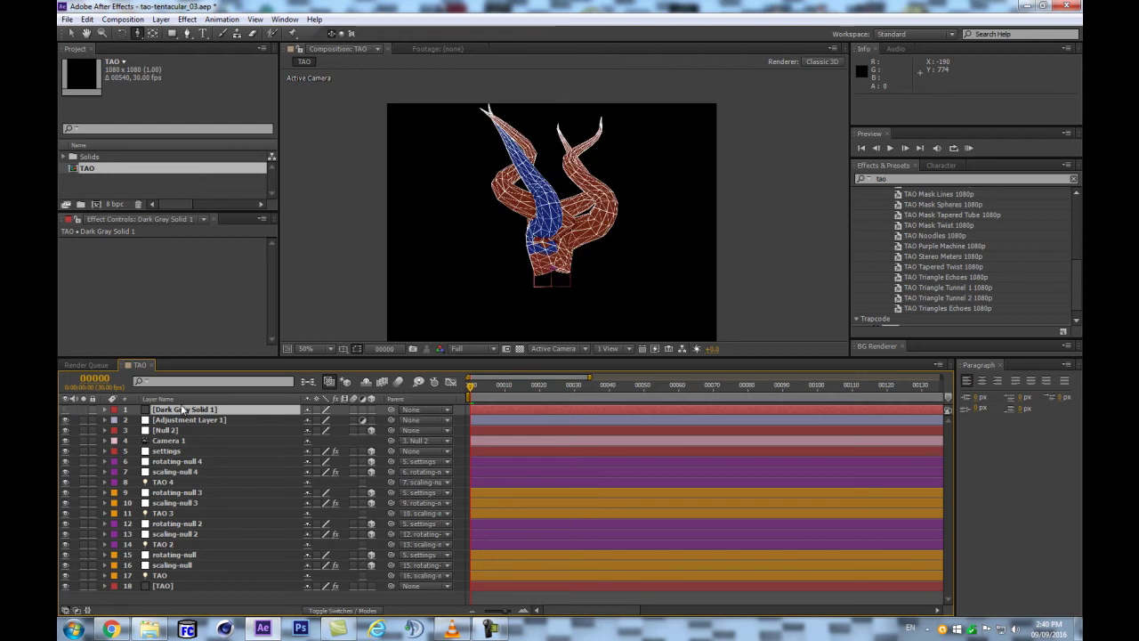
{"action": "key", "text": "ctrl+d"}
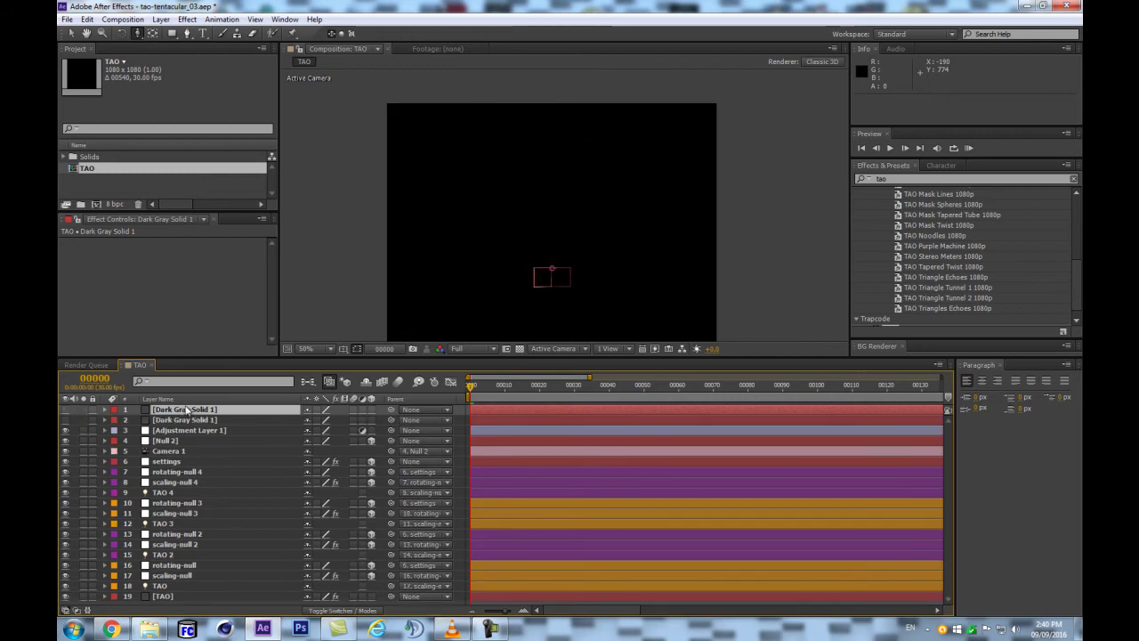
{"action": "scroll", "coordinate": [516, 269], "scroll_direction": "up", "scroll_amount": 2}
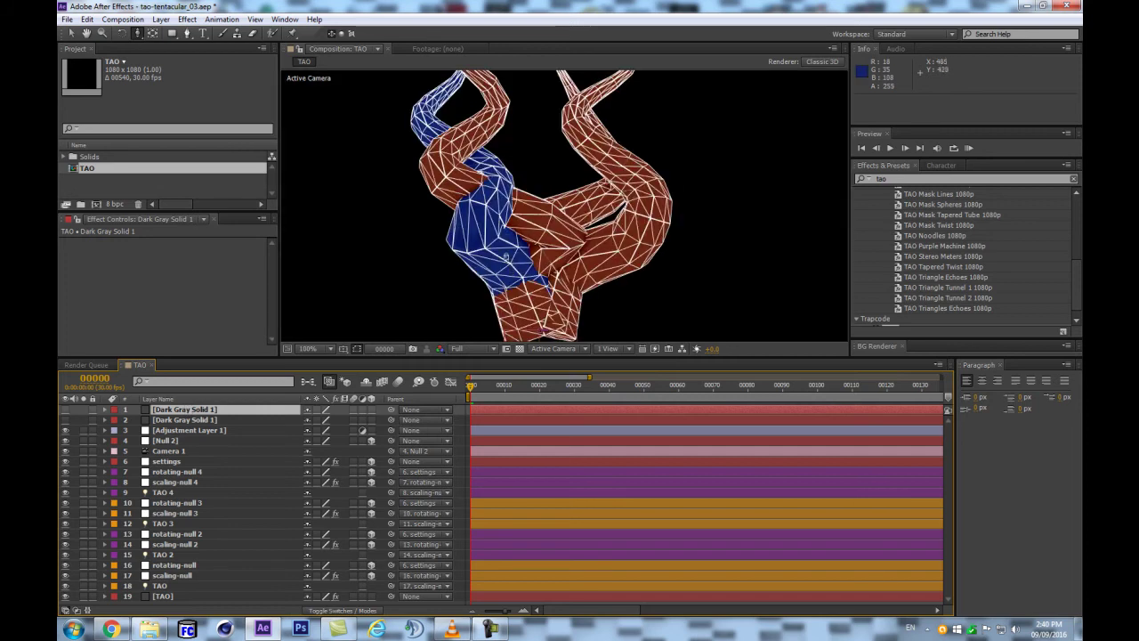
{"action": "scroll", "coordinate": [552, 243], "scroll_direction": "down", "scroll_amount": 2}
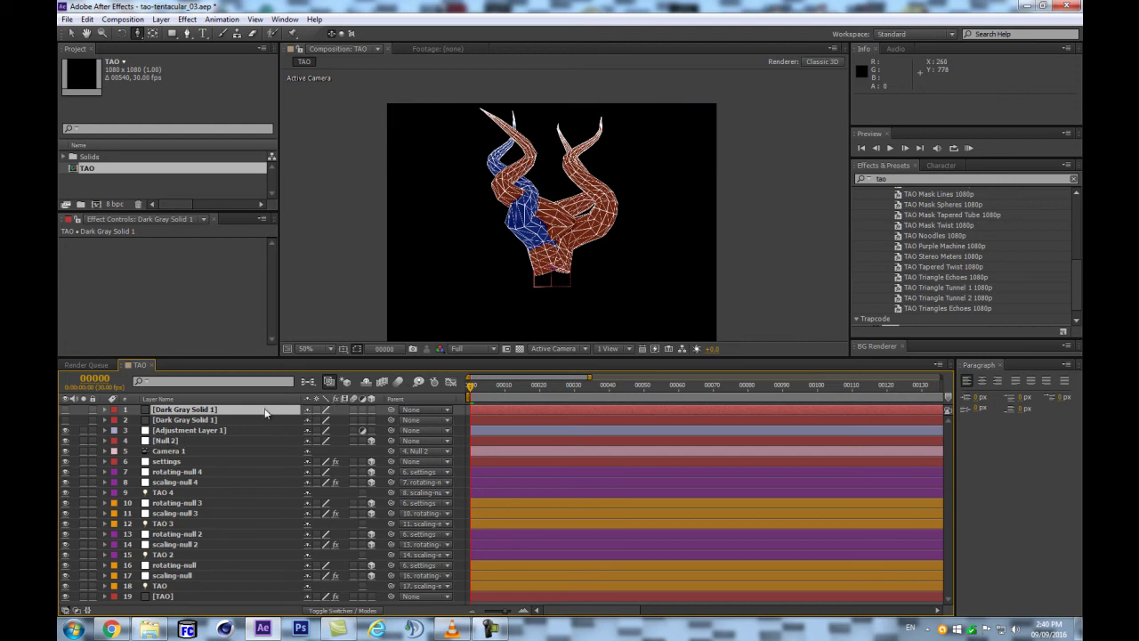
Delete the two dark gray solids and the adjustment layer
{"action": "scroll", "coordinate": [615, 262], "scroll_direction": "up", "scroll_amount": 2}
{"action": "scroll", "coordinate": [623, 260], "scroll_direction": "down", "scroll_amount": 2}
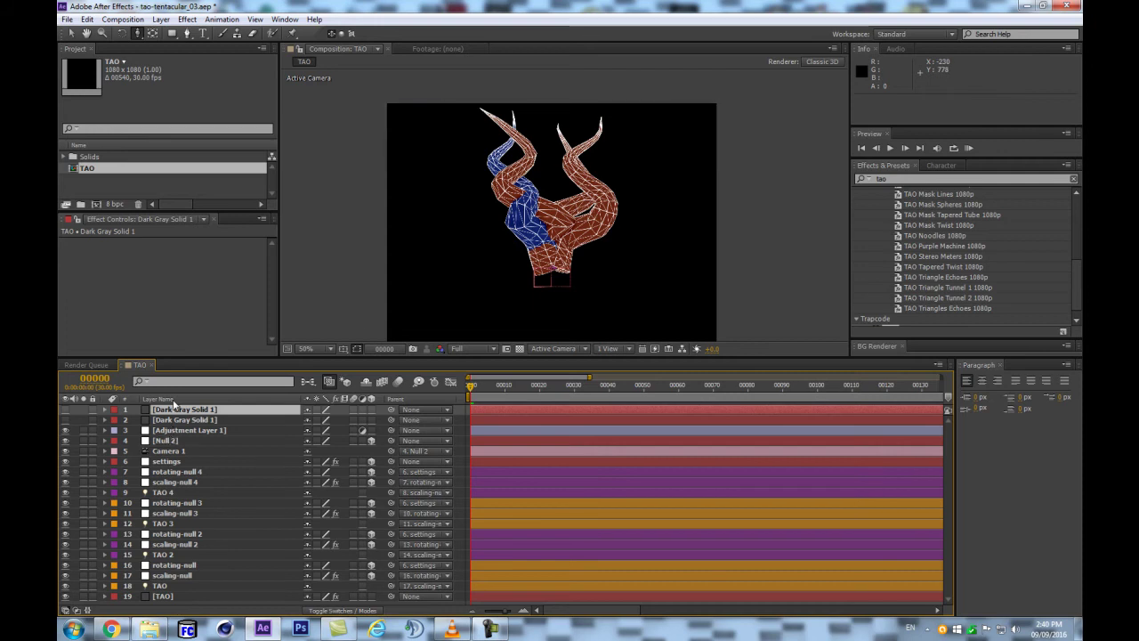
{"action": "left_click", "coordinate": [182, 430], "text": "shift"}
{"action": "key", "text": "Delete"}
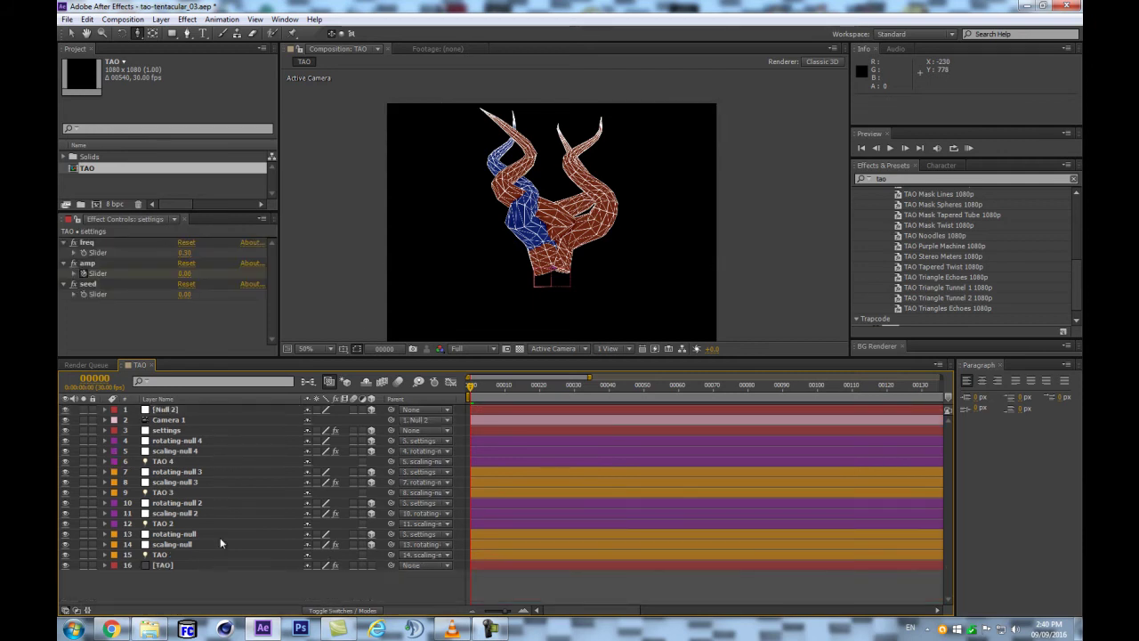
Undo and redo the last layer deletion to compare the blue tentacle's shape
{"action": "key", "text": "ctrl+z"}
{"action": "key", "text": "ctrl+shift+z"}
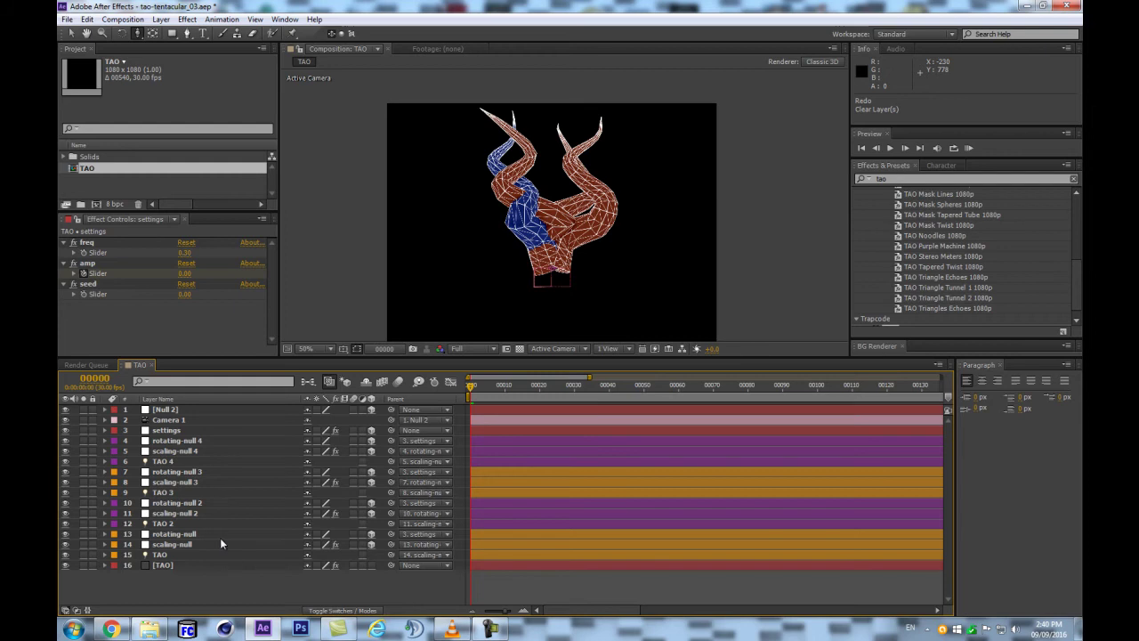
{"action": "left_click", "coordinate": [220, 543]}
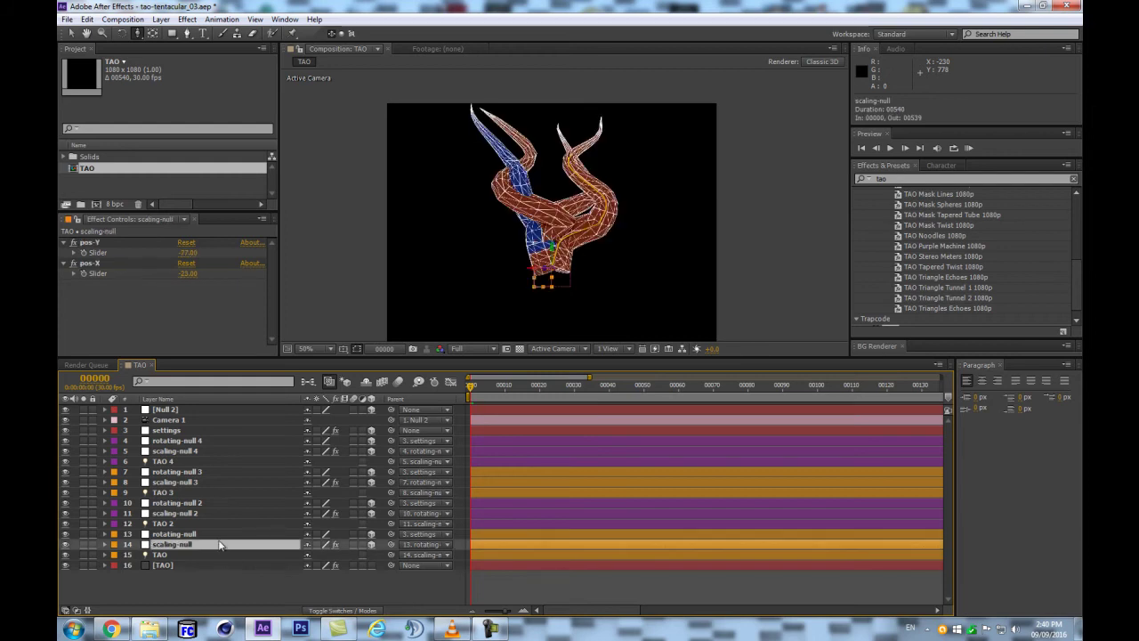
Replace index with 3 in the seedRandom line of scaling-null 4's Position expression and fold away the layer's properties
{"action": "left_click", "coordinate": [220, 440]}
{"action": "left_click", "coordinate": [173, 451]}
{"action": "key", "text": "e"}
{"action": "key", "text": "e"}
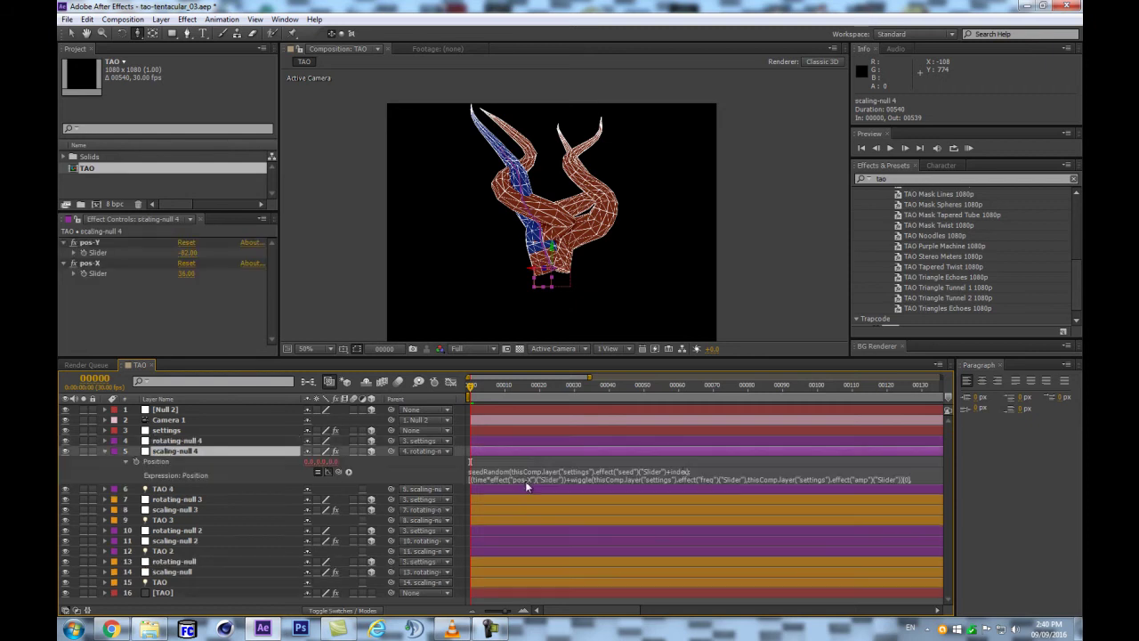
{"action": "left_click", "coordinate": [712, 473]}
{"action": "left_click", "coordinate": [660, 472]}
{"action": "double_click", "coordinate": [663, 472]}
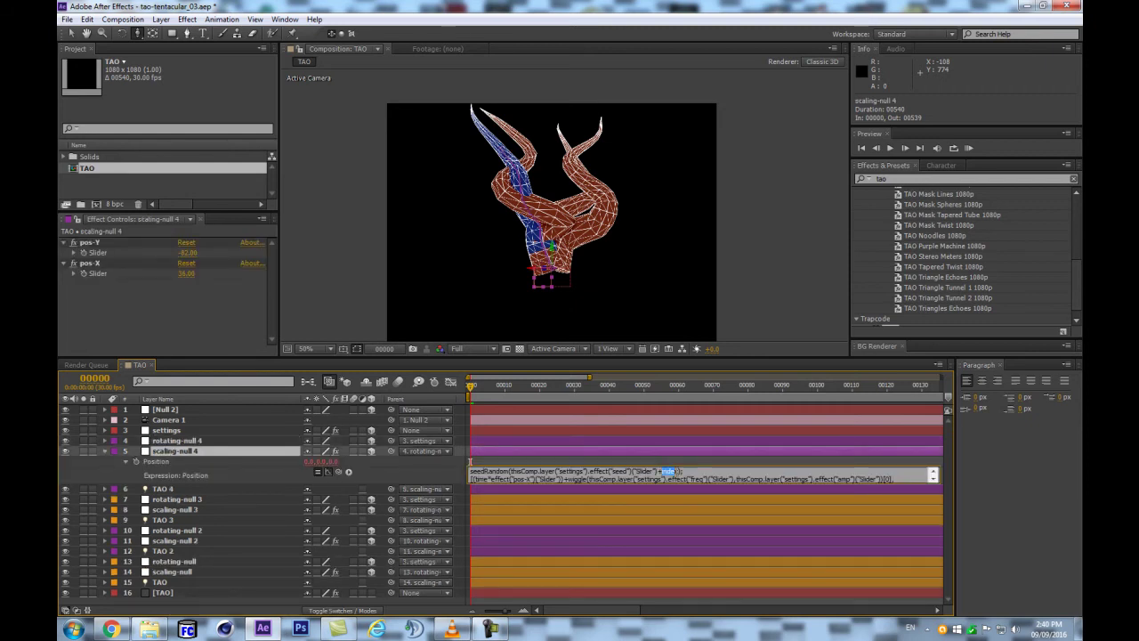
{"action": "type", "text": "3"}
{"action": "left_click", "coordinate": [389, 473]}
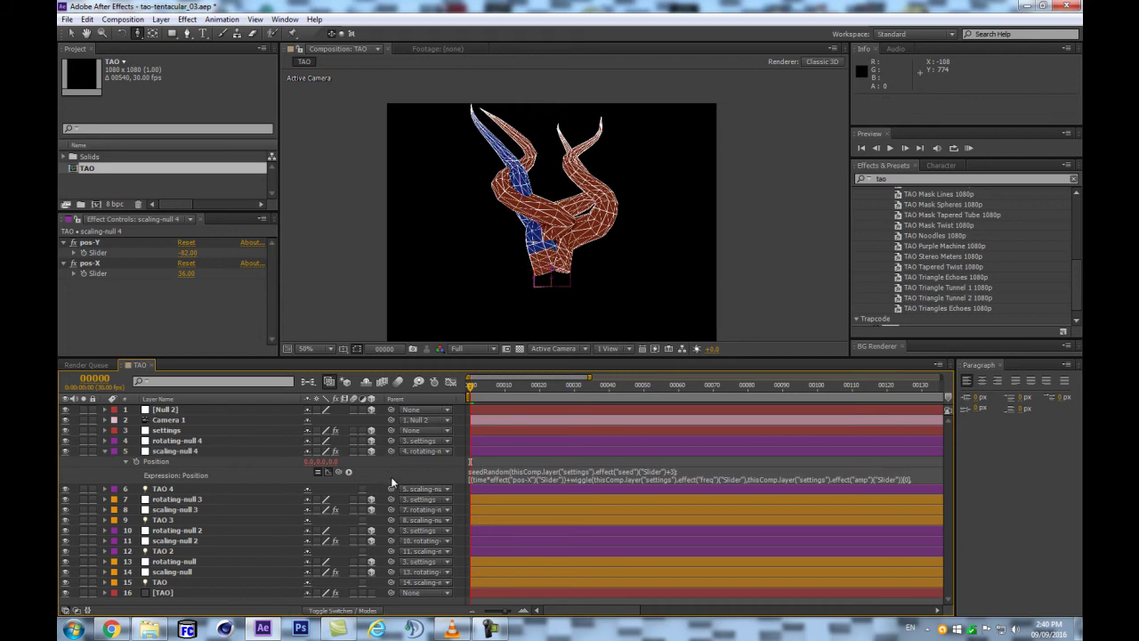
{"action": "left_click", "coordinate": [106, 451]}
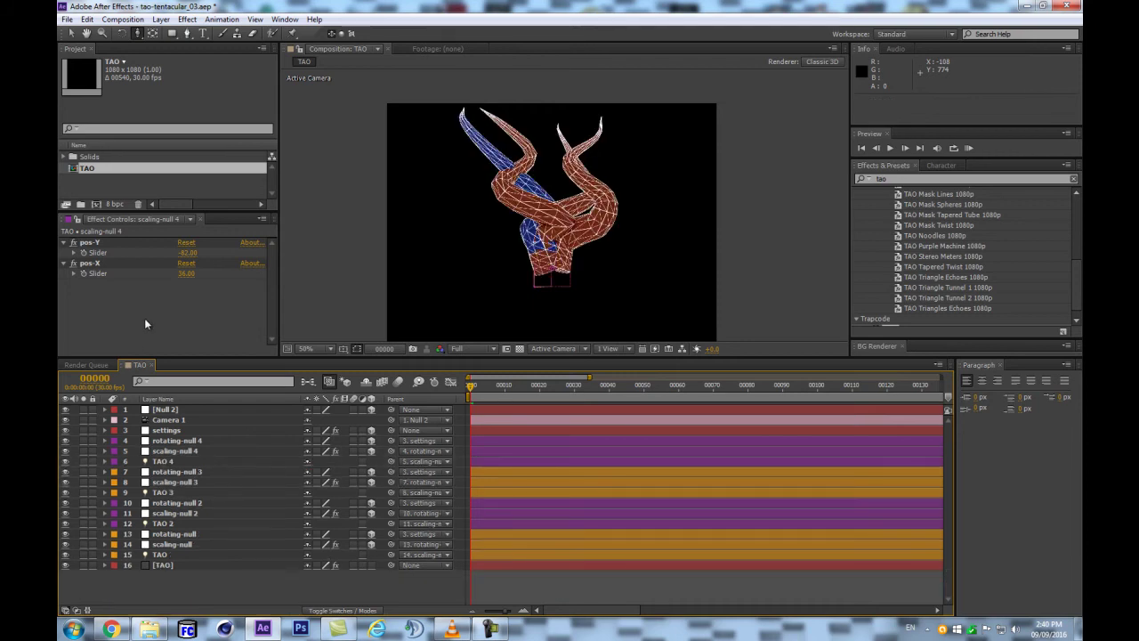
Try different seed values on the settings layer, ending at 41, and examine the tentacles up close
{"action": "left_click", "coordinate": [184, 432]}
{"action": "left_click_drag", "start_coordinate": [184, 295], "coordinate": [209, 294]}
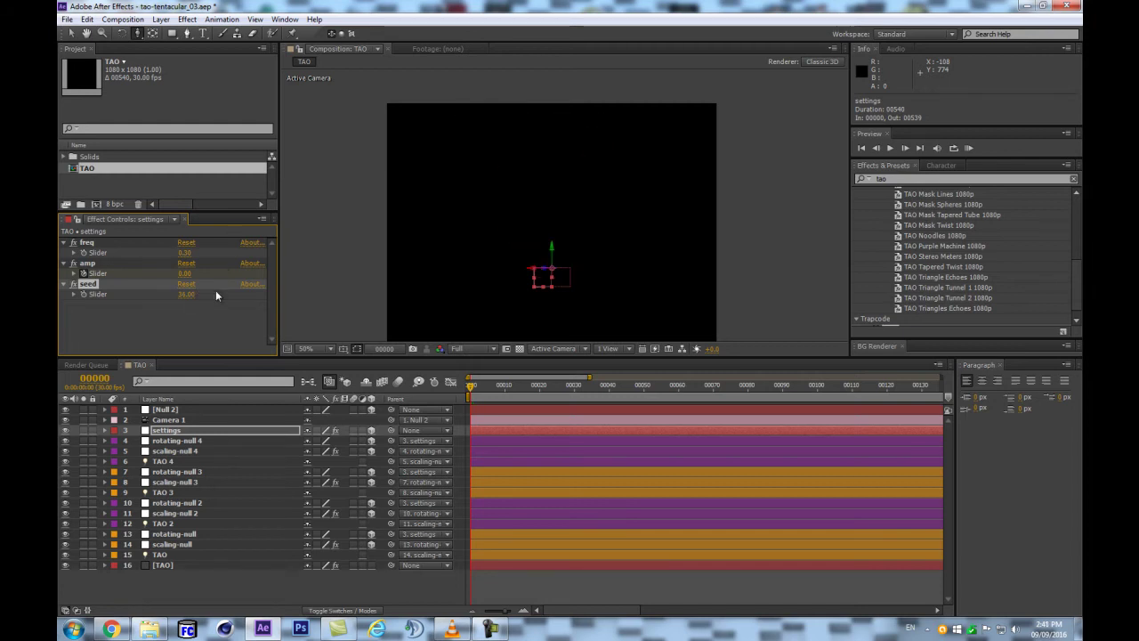
{"action": "left_click_drag", "start_coordinate": [187, 298], "coordinate": [202, 294]}
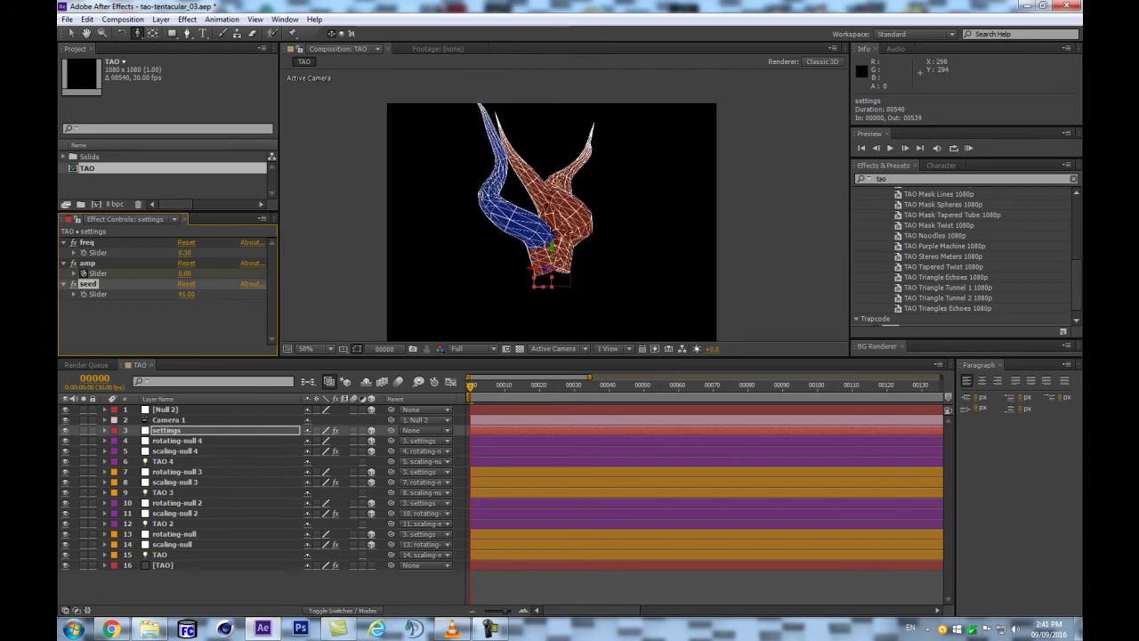
{"action": "key", "text": "period"}
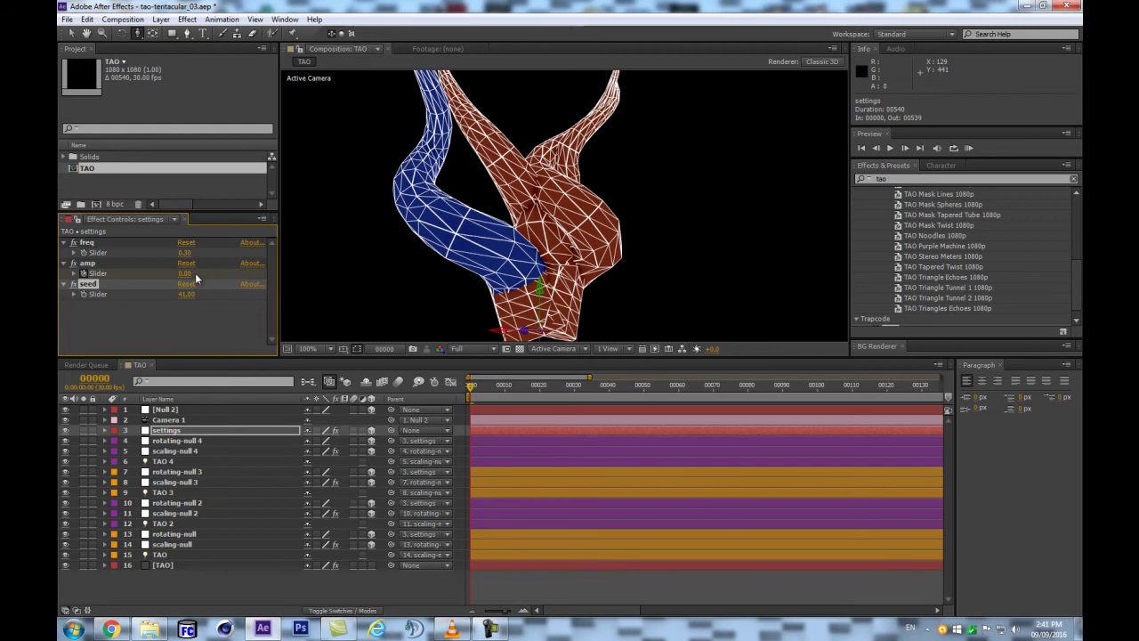
Set the settings layer's amp slider keyframe at frame 89 to 203
{"action": "key", "text": "u"}
{"action": "left_click_drag", "start_coordinate": [614, 389], "coordinate": [780, 386]}
{"action": "left_click_drag", "start_coordinate": [313, 453], "coordinate": [341, 448]}
{"action": "left_click", "coordinate": [356, 441]}
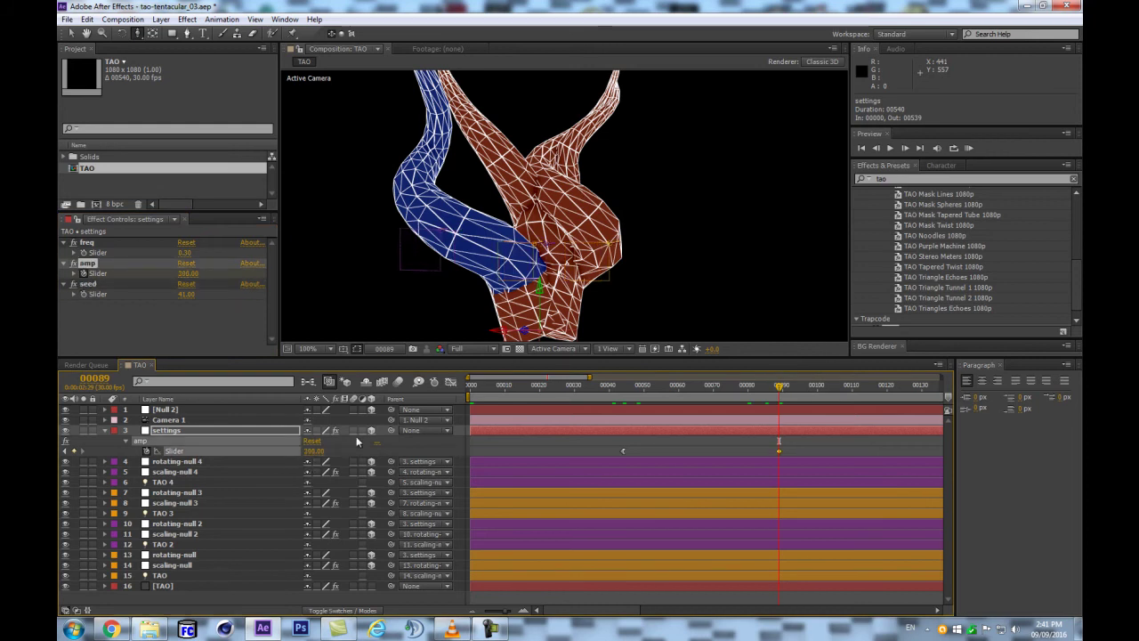
{"action": "scroll", "coordinate": [543, 224], "scroll_direction": "down", "scroll_amount": 2}
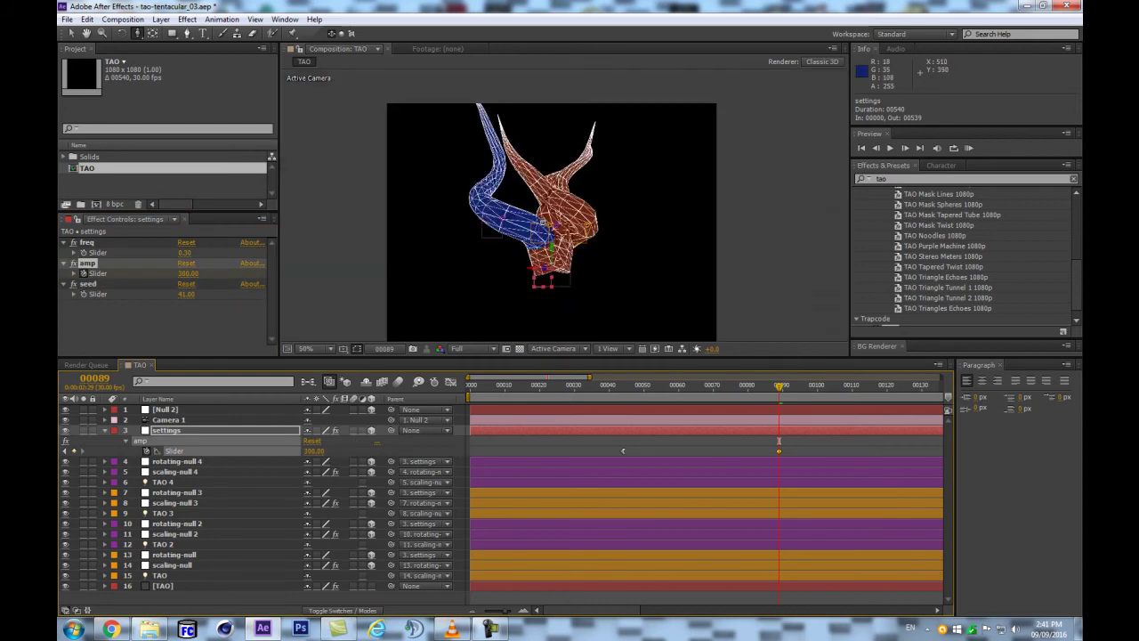
{"action": "scroll", "coordinate": [543, 224], "scroll_direction": "up", "scroll_amount": 2}
{"action": "left_click_drag", "start_coordinate": [316, 452], "coordinate": [256, 458]}
Set the settings layer's seed to 0 and fold away its keyframed properties
{"action": "left_click", "coordinate": [186, 296]}
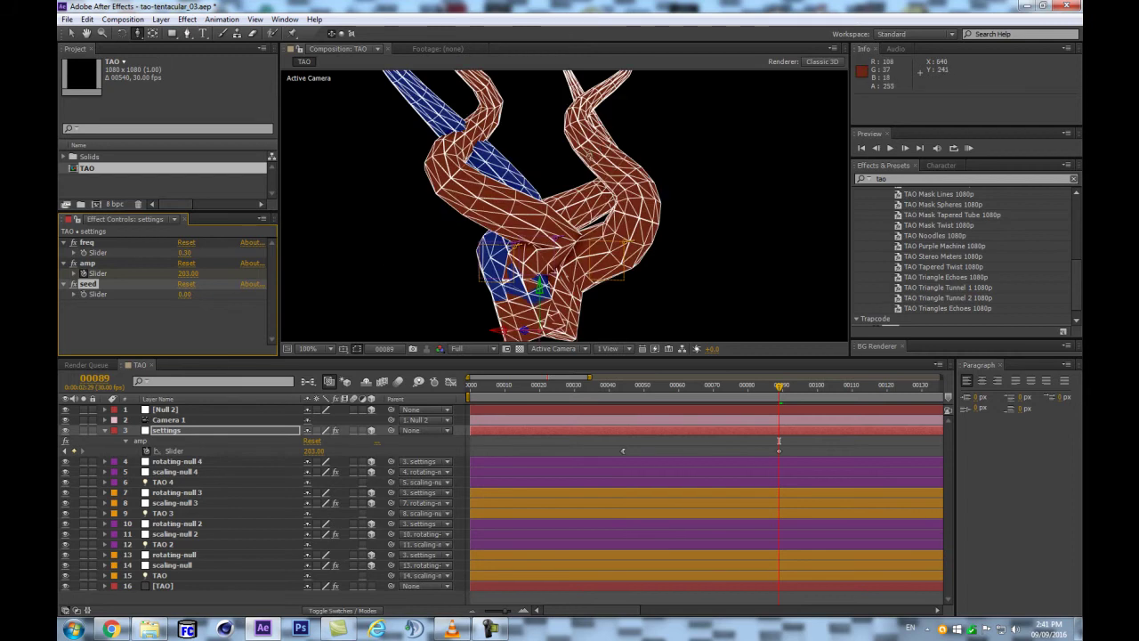
{"action": "scroll", "coordinate": [575, 160], "scroll_direction": "down", "scroll_amount": 2}
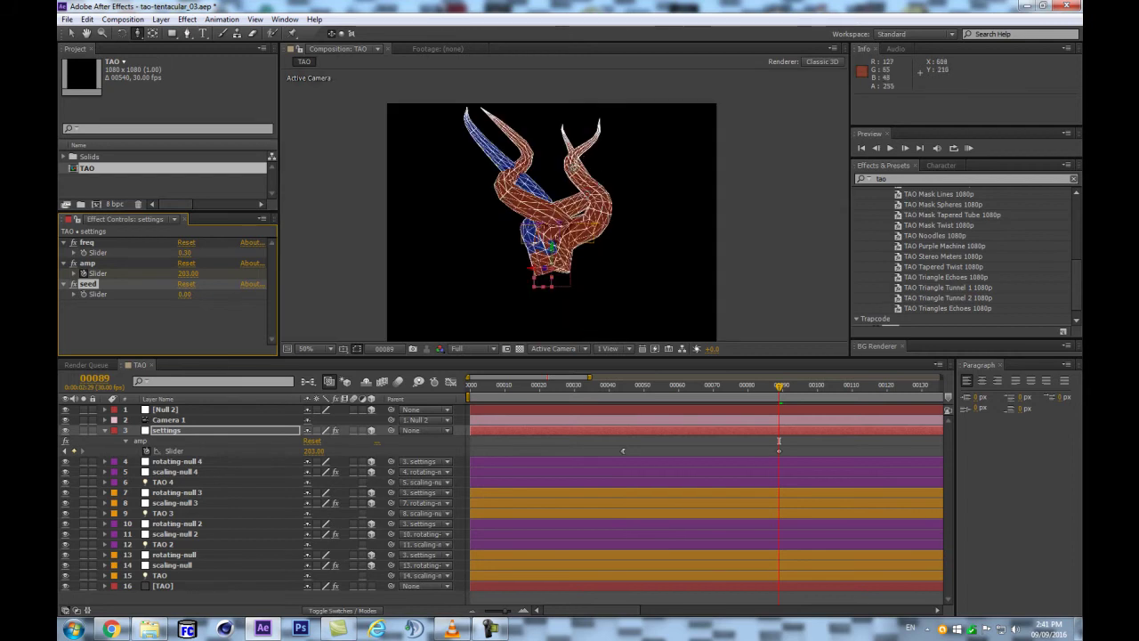
{"action": "left_click", "coordinate": [108, 440]}
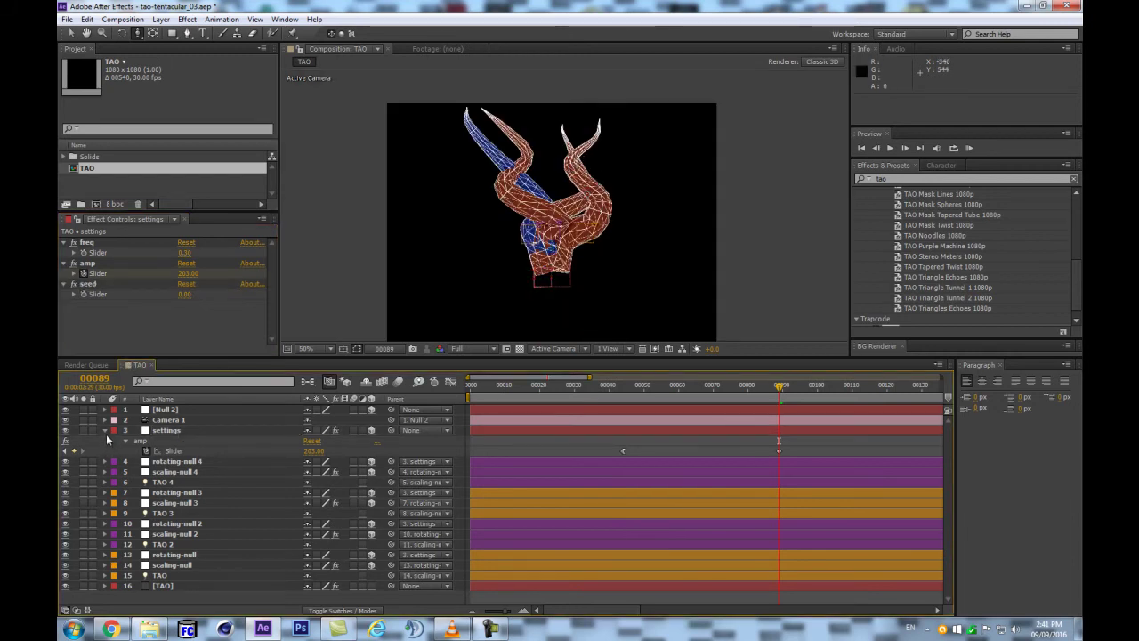
{"action": "left_click", "coordinate": [105, 432]}
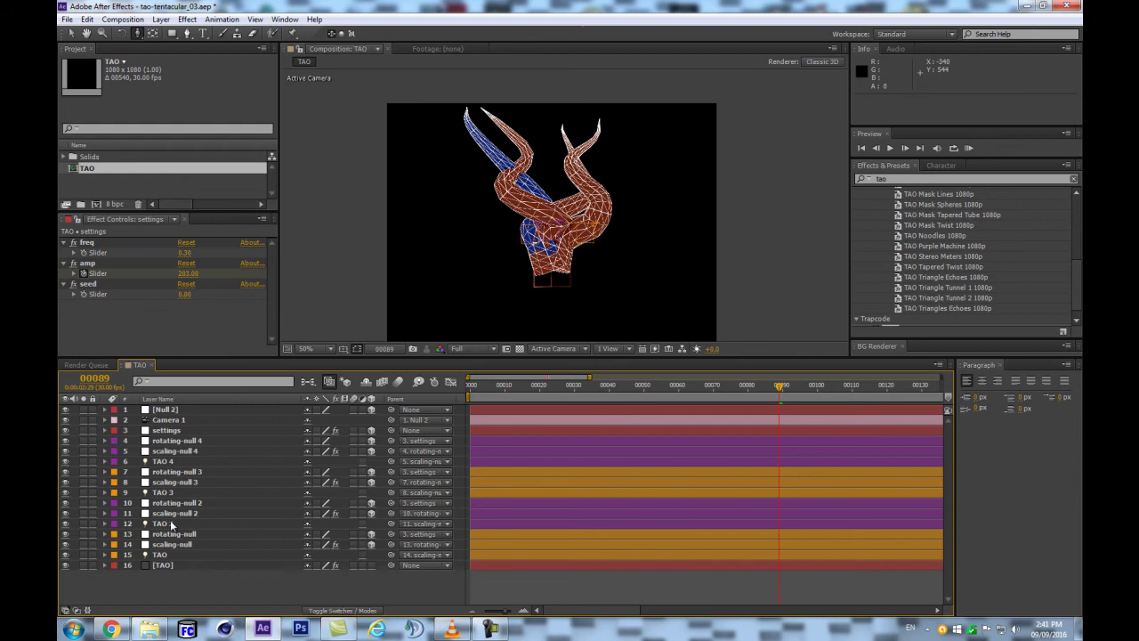
Change the color of the TAO, TAO 2, TAO 3 and TAO 4 lights together to white (FFFFFF)
{"action": "left_click", "coordinate": [163, 466]}
{"action": "key", "text": "a"}
{"action": "key", "text": "a"}
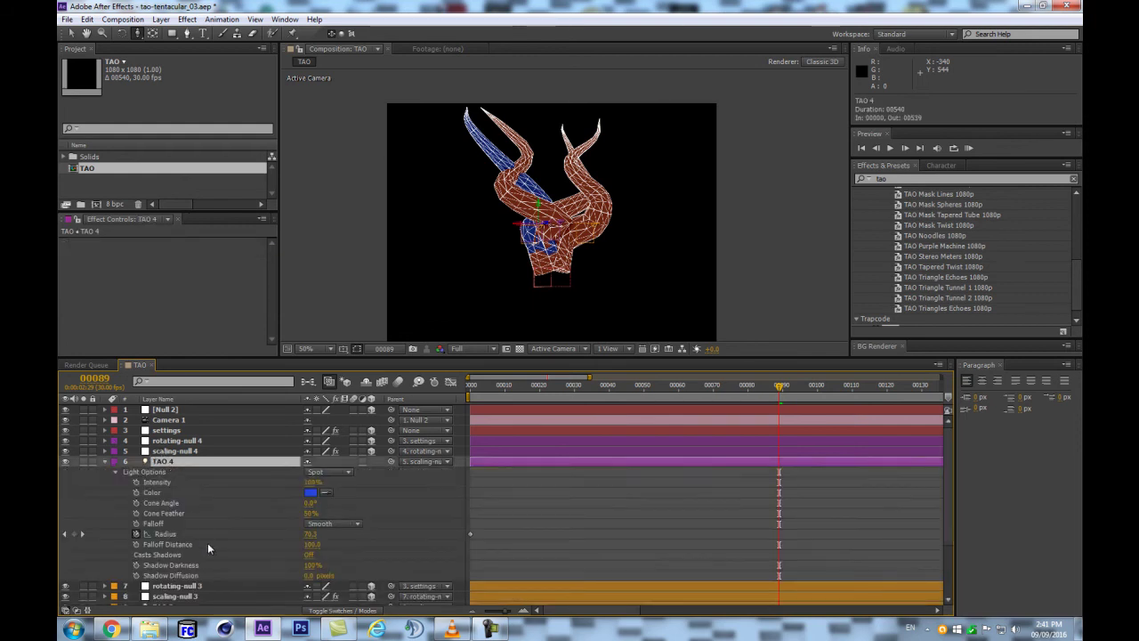
{"action": "scroll", "coordinate": [203, 552], "scroll_direction": "down", "scroll_amount": 3}
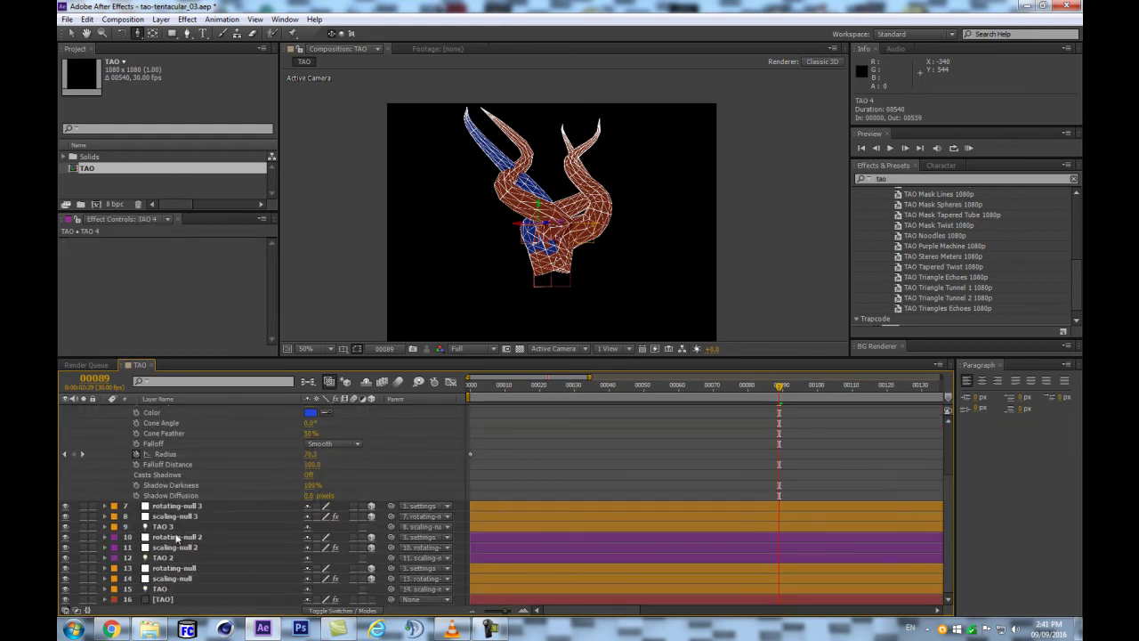
{"action": "left_click", "coordinate": [175, 527], "text": "ctrl"}
{"action": "left_click", "coordinate": [174, 557], "text": "ctrl"}
{"action": "left_click", "coordinate": [195, 589], "text": "ctrl"}
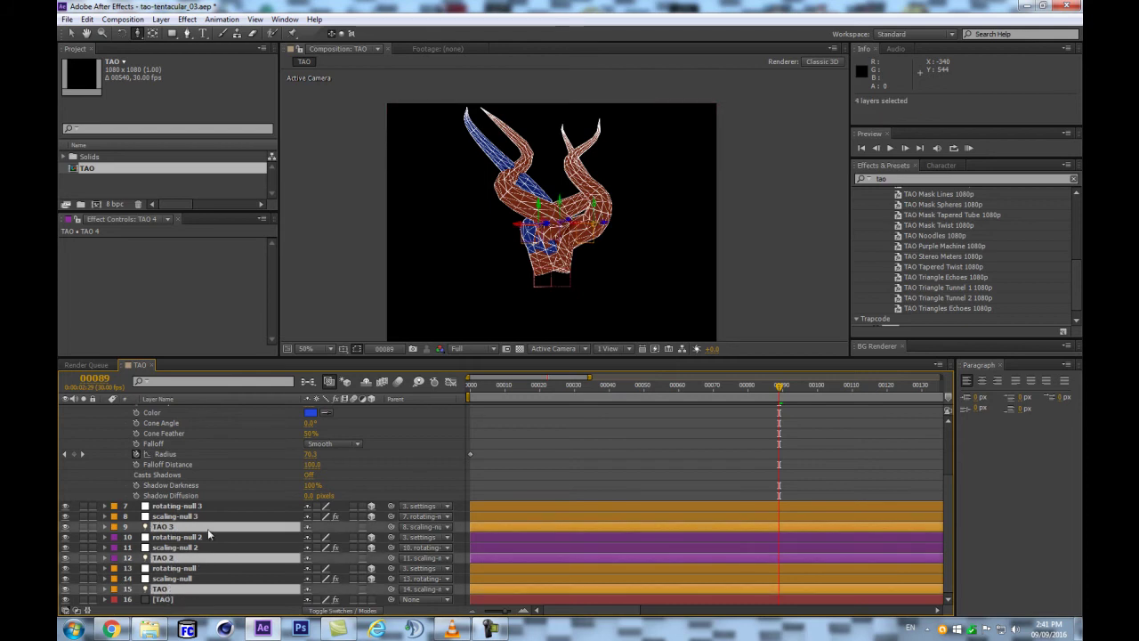
{"action": "scroll", "coordinate": [217, 537], "scroll_direction": "up", "scroll_amount": 3}
{"action": "left_click", "coordinate": [309, 492]}
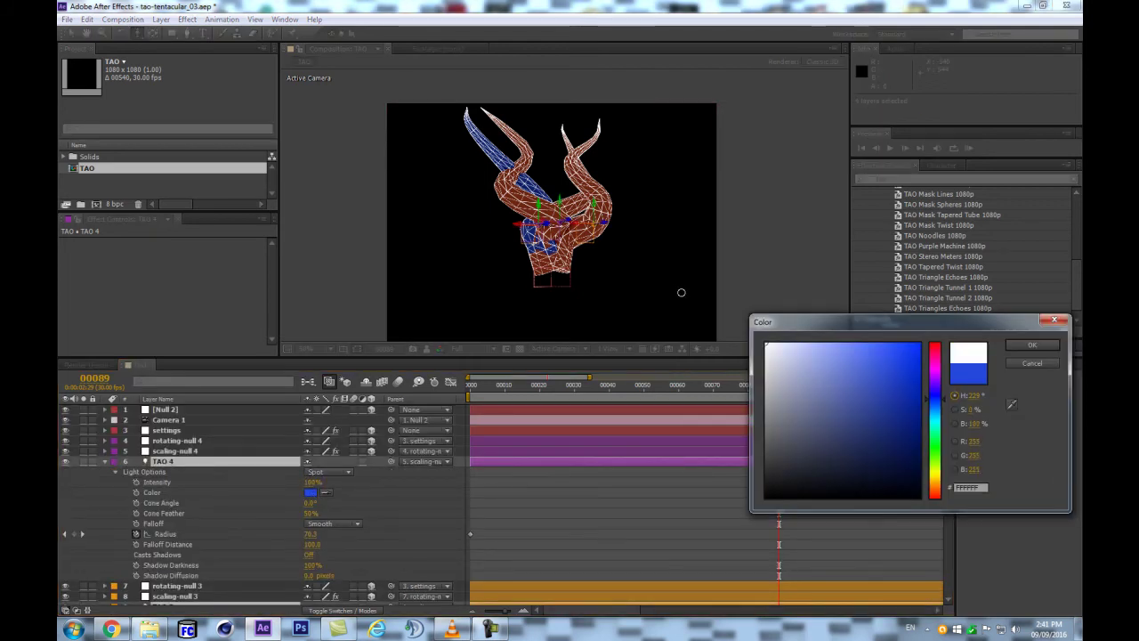
Enlarge the composition view and increase the number of segments in the TAO layer's Tao effect
{"action": "scroll", "coordinate": [699, 257], "scroll_direction": "up", "scroll_amount": 2}
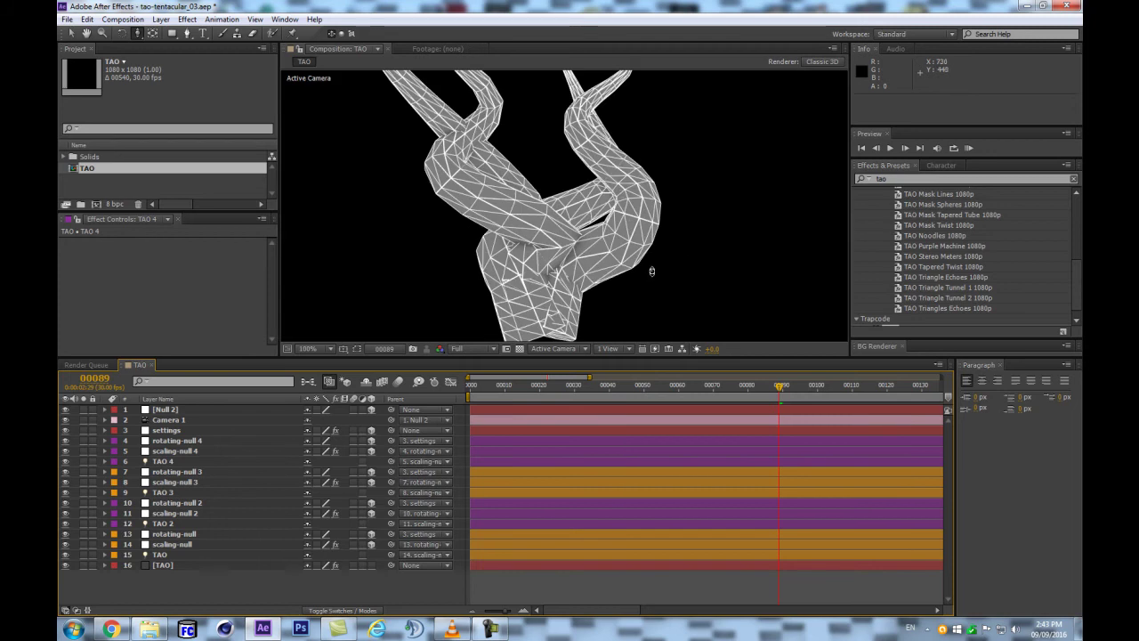
{"action": "left_click_drag", "start_coordinate": [569, 364], "coordinate": [578, 391]}
{"action": "left_click", "coordinate": [191, 601]}
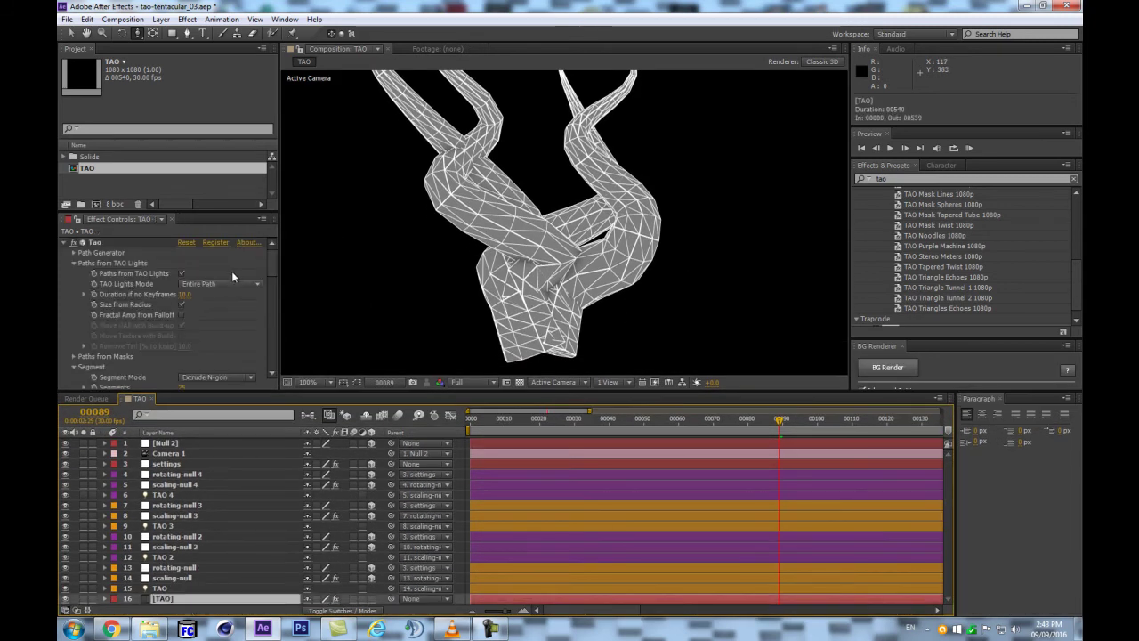
{"action": "mouse_move", "coordinate": [271, 263]}
{"action": "left_mouse_down"}
{"action": "mouse_move", "coordinate": [272, 336]}
{"action": "mouse_move", "coordinate": [292, 312]}
{"action": "mouse_move", "coordinate": [285, 258]}
{"action": "mouse_move", "coordinate": [286, 275]}
{"action": "left_mouse_up"}
{"action": "left_click_drag", "start_coordinate": [183, 333], "coordinate": [204, 328]}
{"action": "scroll", "coordinate": [437, 262], "scroll_direction": "down", "scroll_amount": 3}
{"action": "scroll", "coordinate": [441, 262], "scroll_direction": "up", "scroll_amount": 3}
Set the Tao effect's Draw mode to Fill in its Rendering options and check the tentacles up close
{"action": "left_click_drag", "start_coordinate": [270, 289], "coordinate": [272, 374]}
{"action": "left_click", "coordinate": [218, 279]}
{"action": "left_click", "coordinate": [227, 294]}
{"action": "scroll", "coordinate": [560, 249], "scroll_direction": "up", "scroll_amount": 1}
{"action": "scroll", "coordinate": [561, 249], "scroll_direction": "down", "scroll_amount": 2}
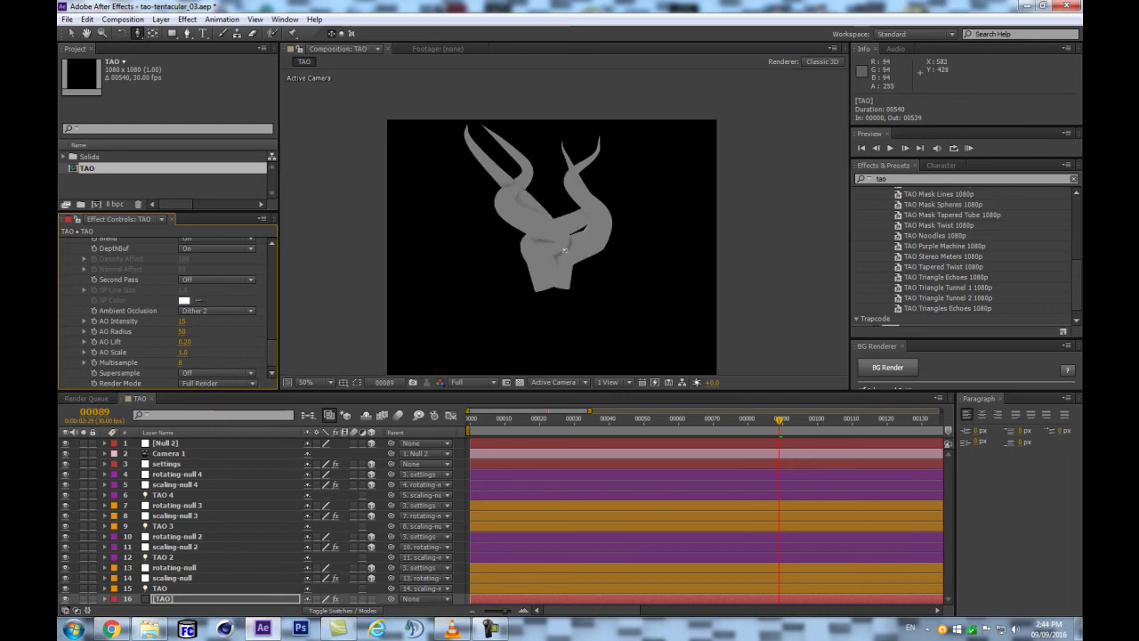
{"action": "scroll", "coordinate": [564, 251], "scroll_direction": "up", "scroll_amount": 2}
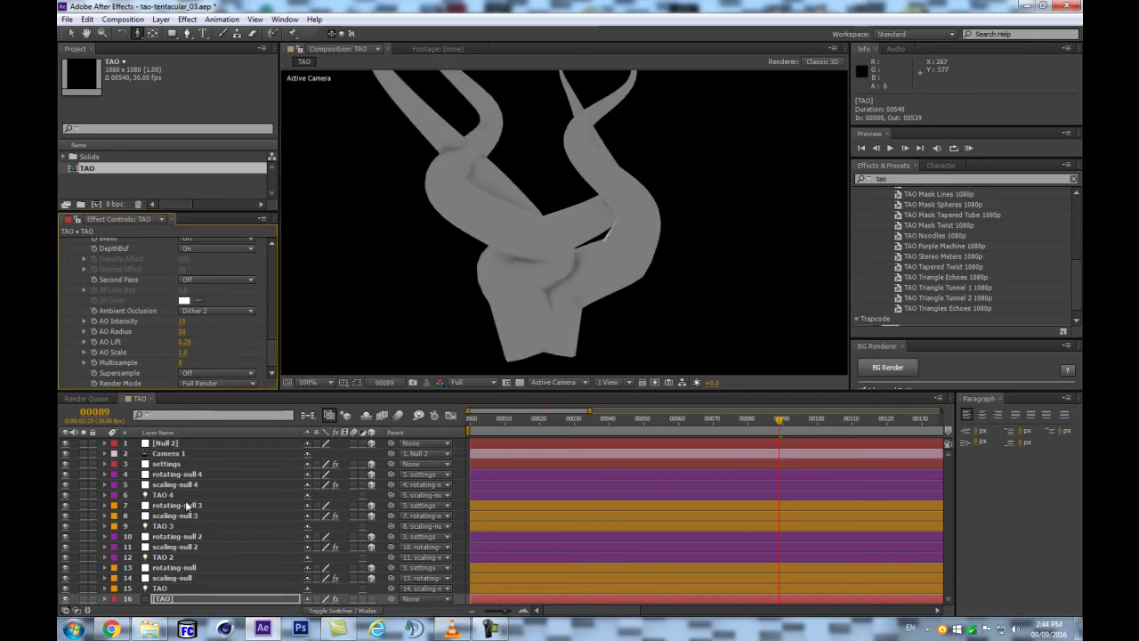
{"action": "scroll", "coordinate": [478, 285], "scroll_direction": "down", "scroll_amount": 2}
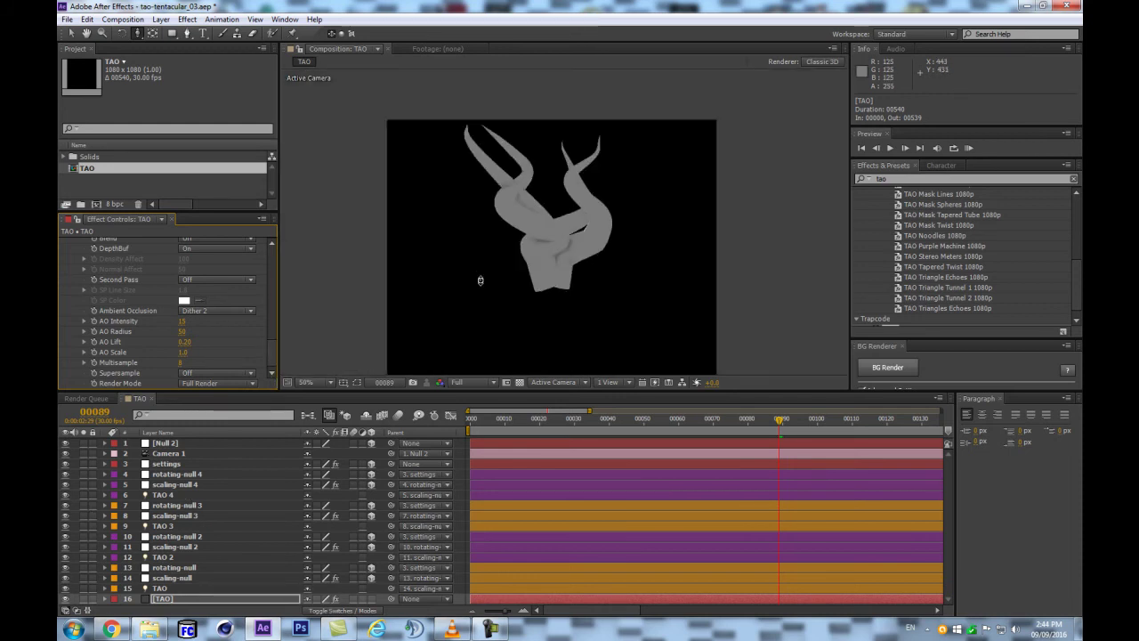
Try a different Blend setting in the Tao effect's Rendering options and undo it
{"action": "scroll", "coordinate": [275, 347], "scroll_direction": "up", "scroll_amount": 5}
{"action": "left_click", "coordinate": [214, 346]}
{"action": "left_click", "coordinate": [214, 347]}
{"action": "scroll", "coordinate": [294, 303], "scroll_direction": "up", "scroll_amount": 2}
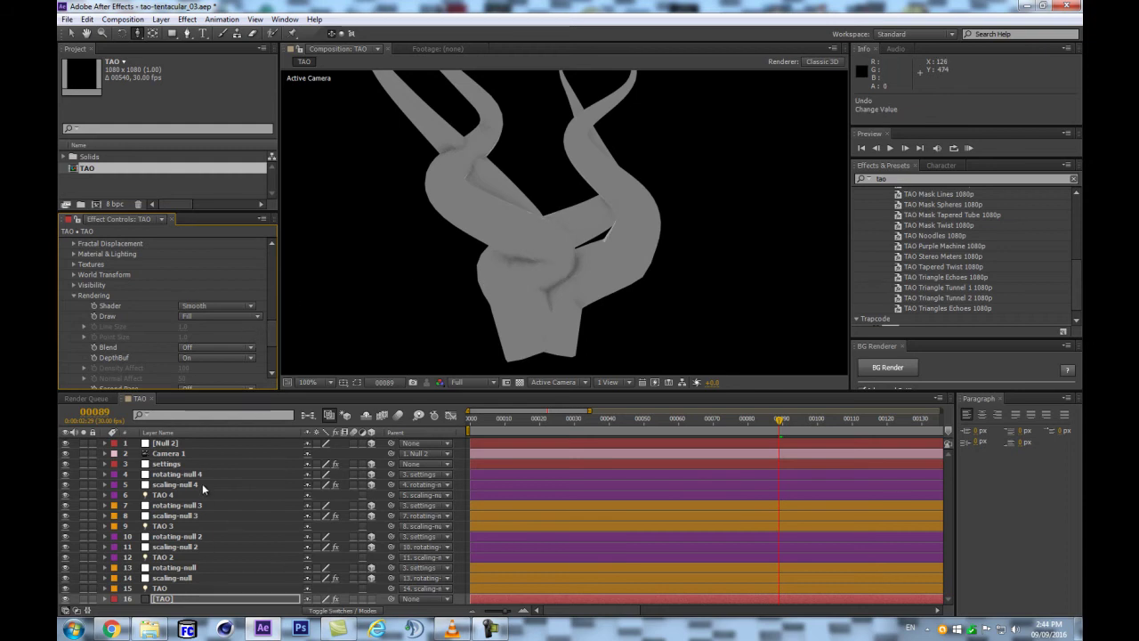
Set Null 2's Y Rotation to 0°, fold away its rotation properties, and inspect the shaded tentacles
{"action": "left_click", "coordinate": [177, 444]}
{"action": "key", "text": "r"}
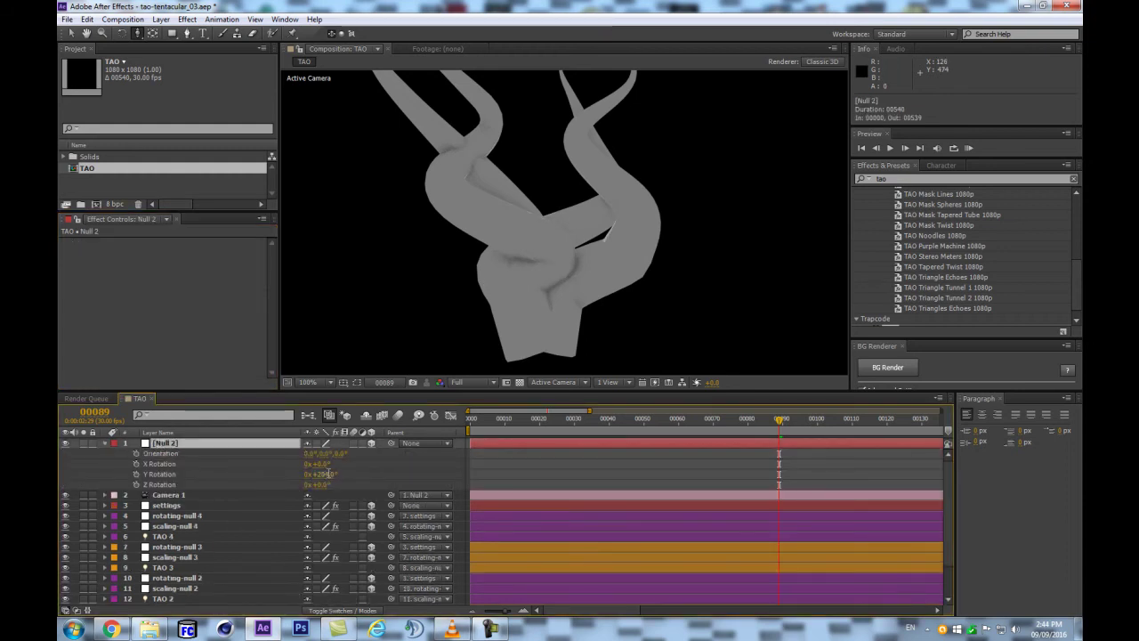
{"action": "left_click", "coordinate": [326, 472]}
{"action": "scroll", "coordinate": [620, 257], "scroll_direction": "down", "scroll_amount": 2}
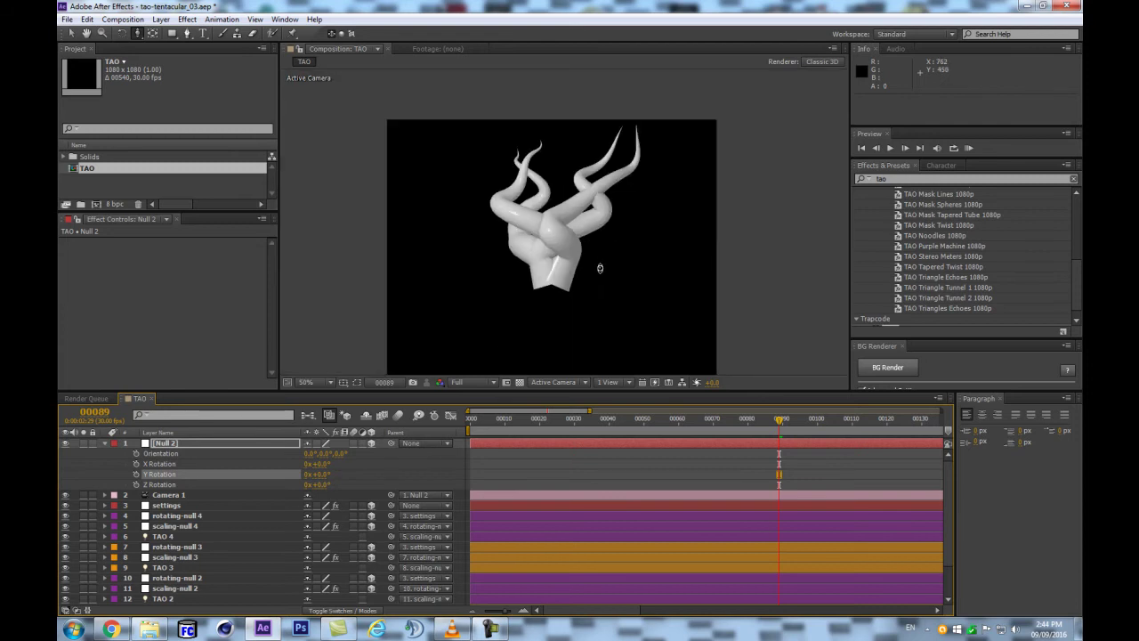
{"action": "scroll", "coordinate": [602, 288], "scroll_direction": "up", "scroll_amount": 2}
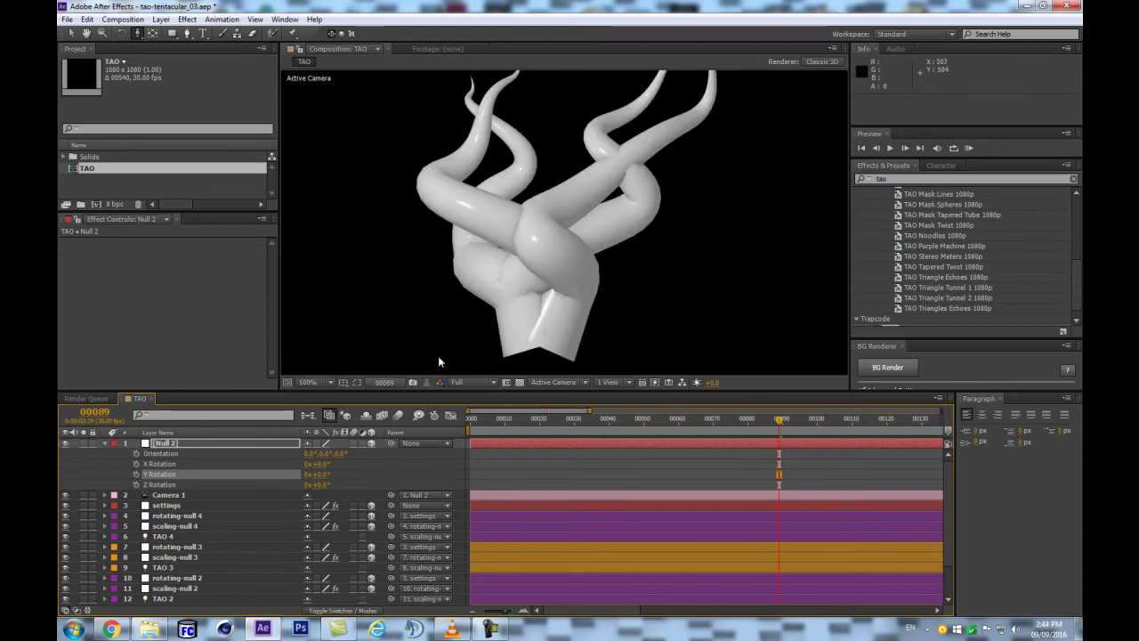
{"action": "left_click", "coordinate": [103, 445]}
{"action": "scroll", "coordinate": [580, 295], "scroll_direction": "down", "scroll_amount": 2}
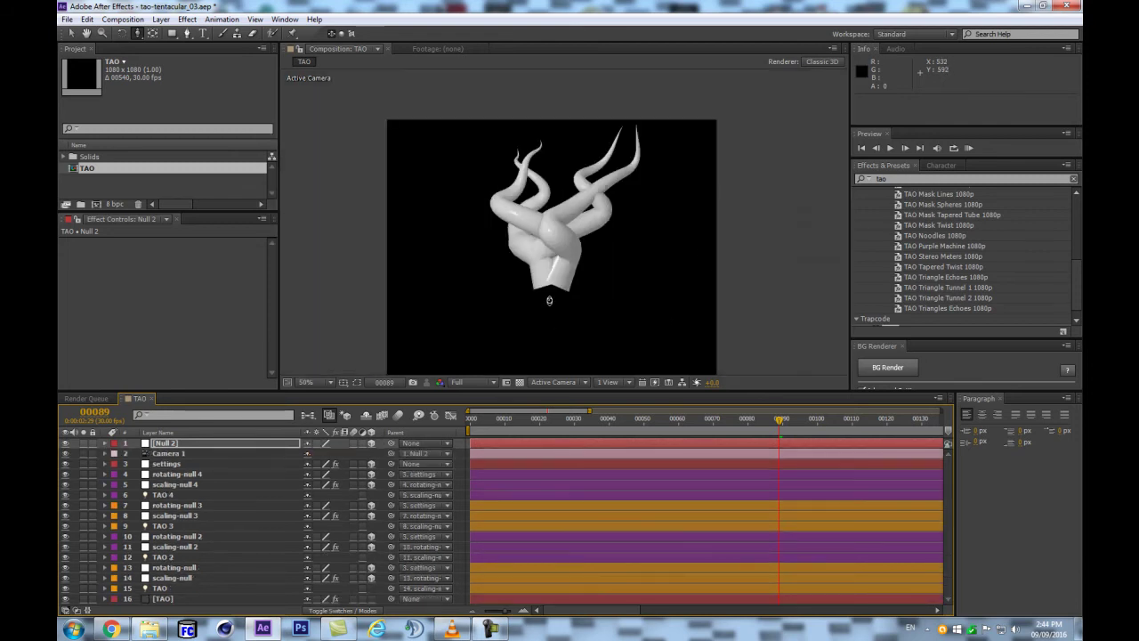
{"action": "scroll", "coordinate": [561, 296], "scroll_direction": "up", "scroll_amount": 2}
{"action": "scroll", "coordinate": [582, 288], "scroll_direction": "down", "scroll_amount": 2}
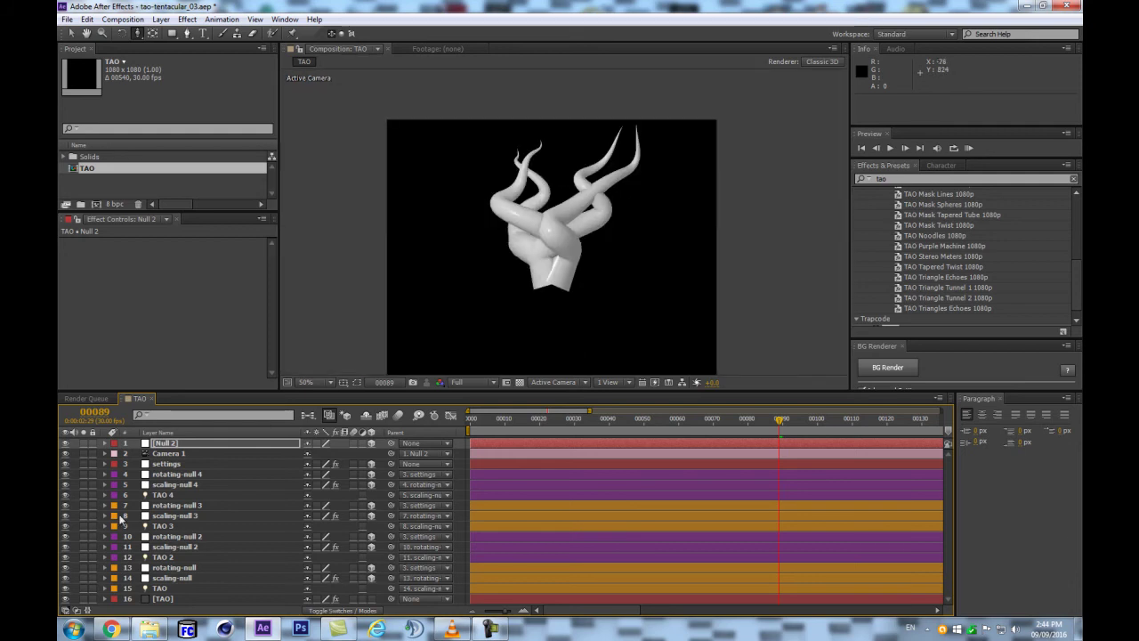
Add a spot light named TAO to the composition, with 100% intensity and 0° cone angle
{"action": "left_click", "coordinate": [173, 598]}
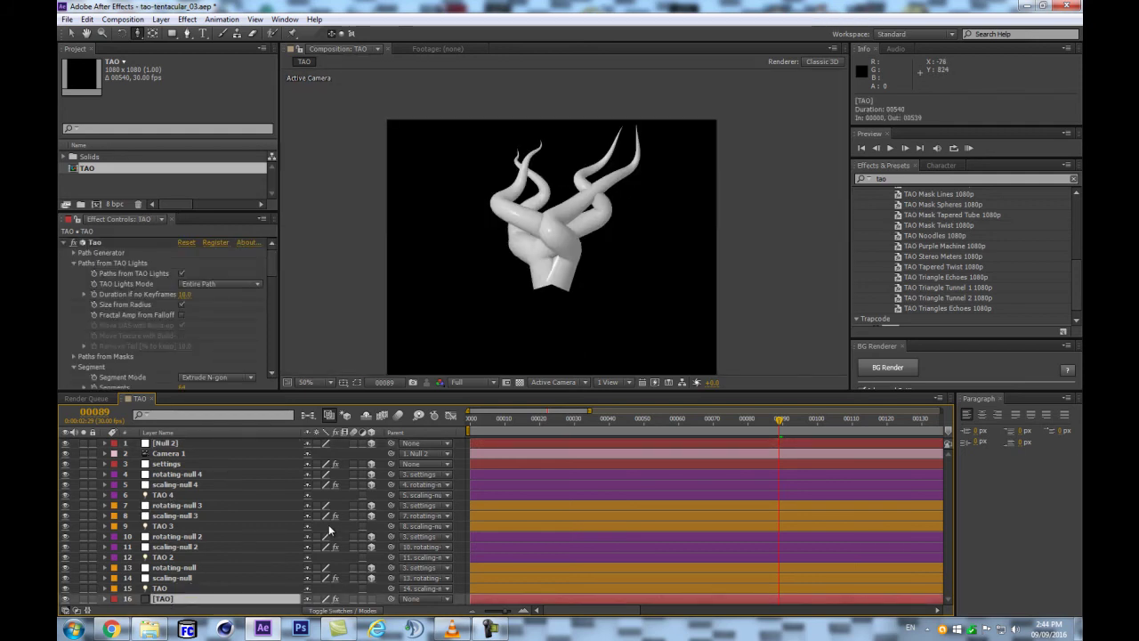
{"action": "left_click_drag", "start_coordinate": [534, 390], "coordinate": [548, 382]}
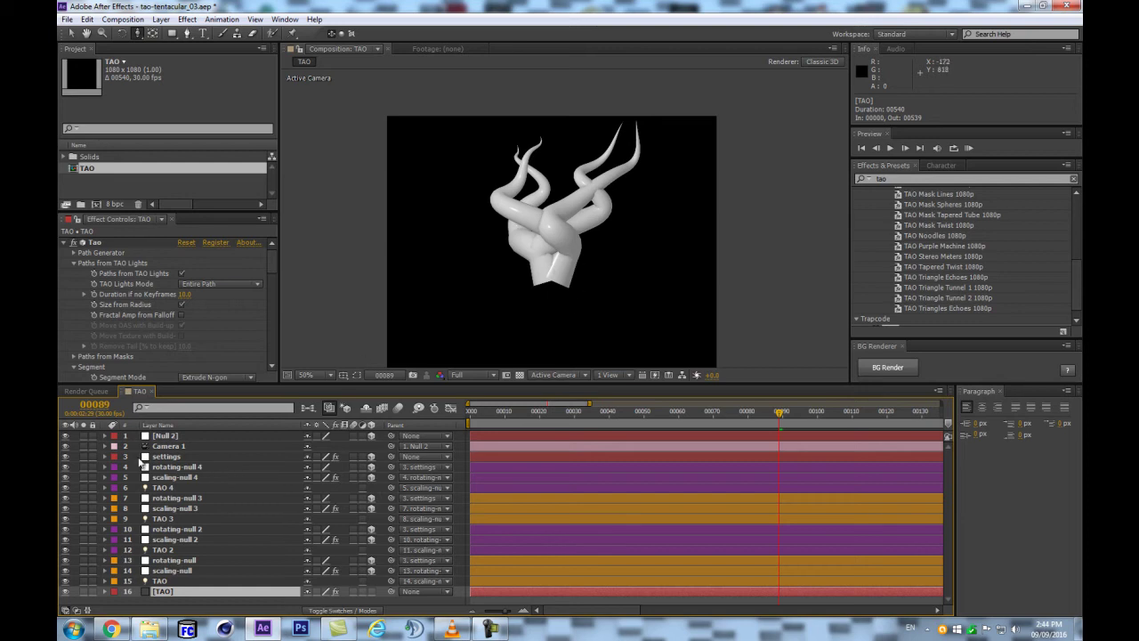
{"action": "key", "text": "comma"}
{"action": "key", "text": "period"}
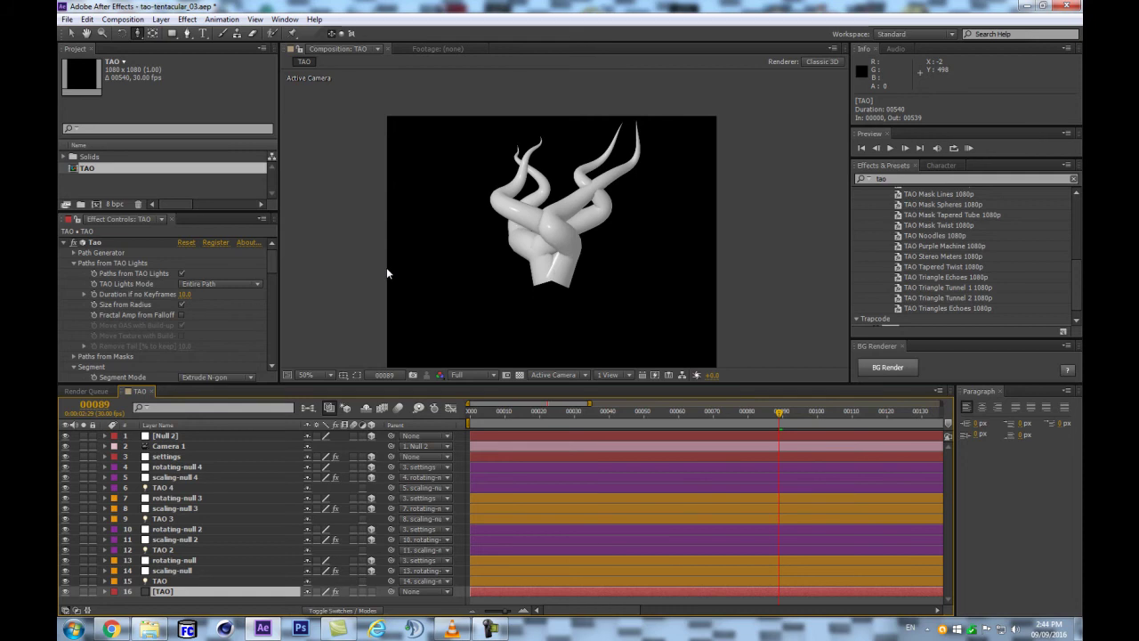
{"action": "key", "text": "ctrl+alt+shift+l"}
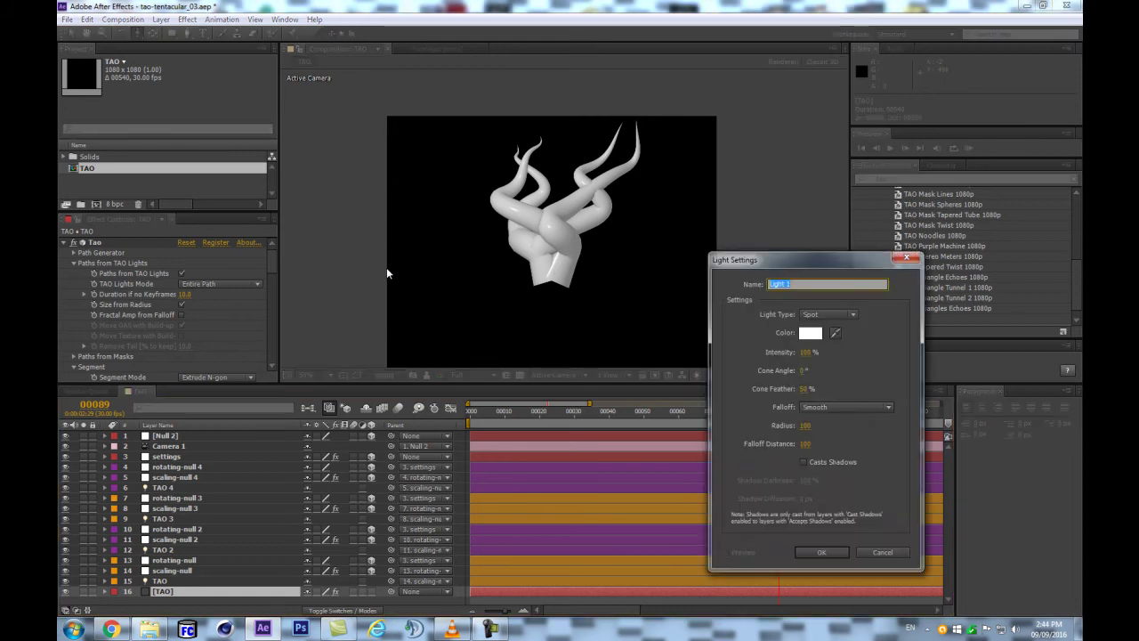
{"action": "type", "text": "TAO"}
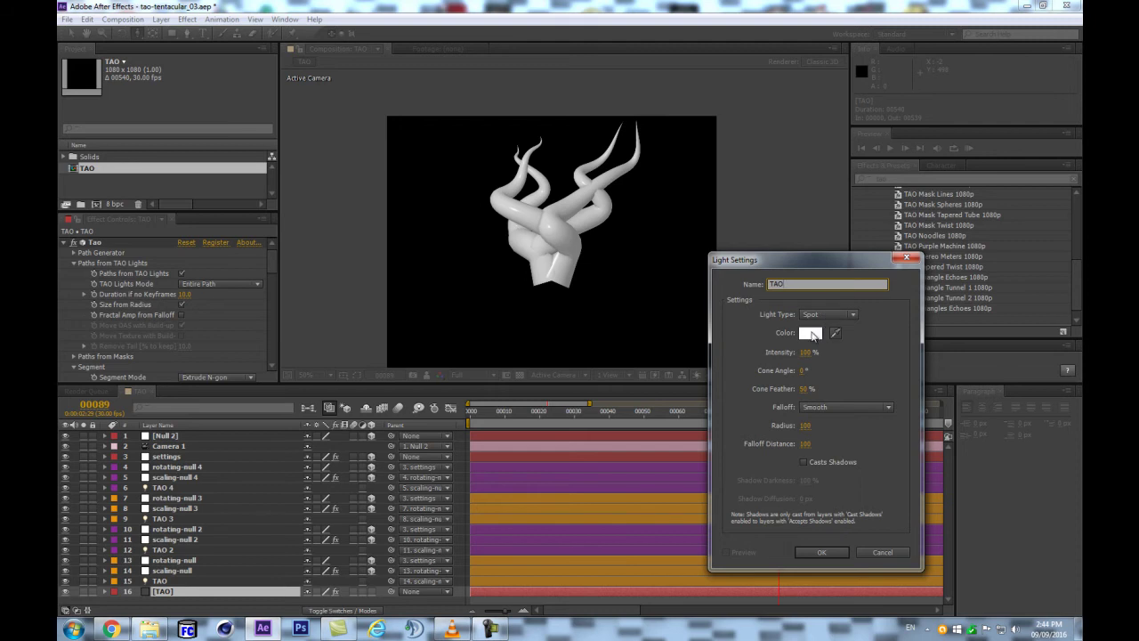
{"action": "left_click", "coordinate": [821, 552]}
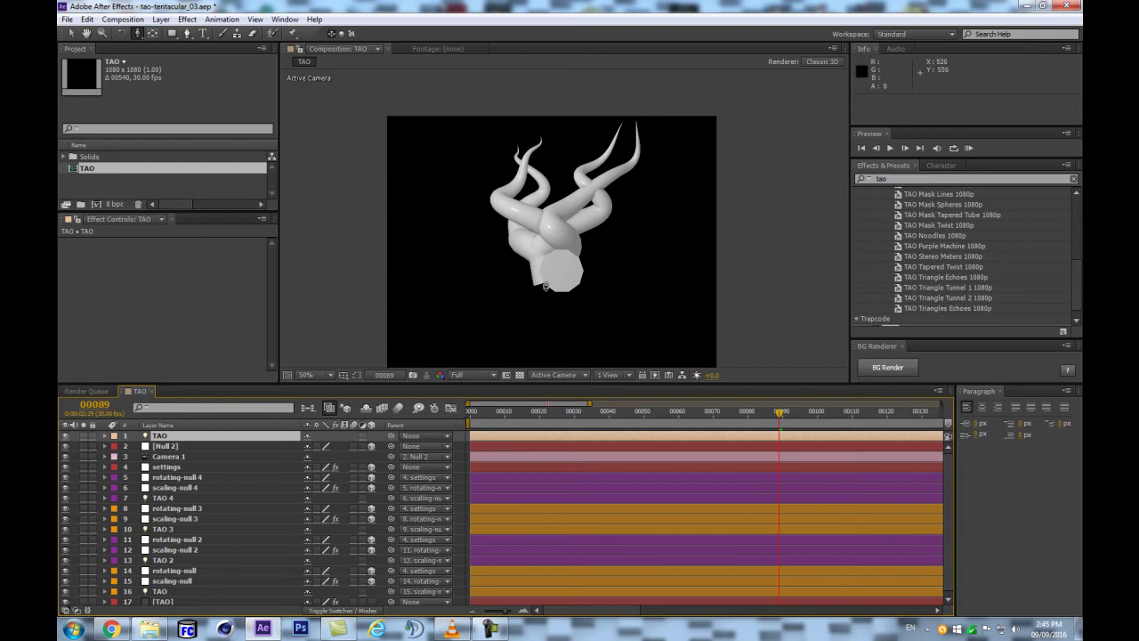
Set the new TAO light's auto-orientation to Orient Along Path
{"action": "key", "text": "p"}
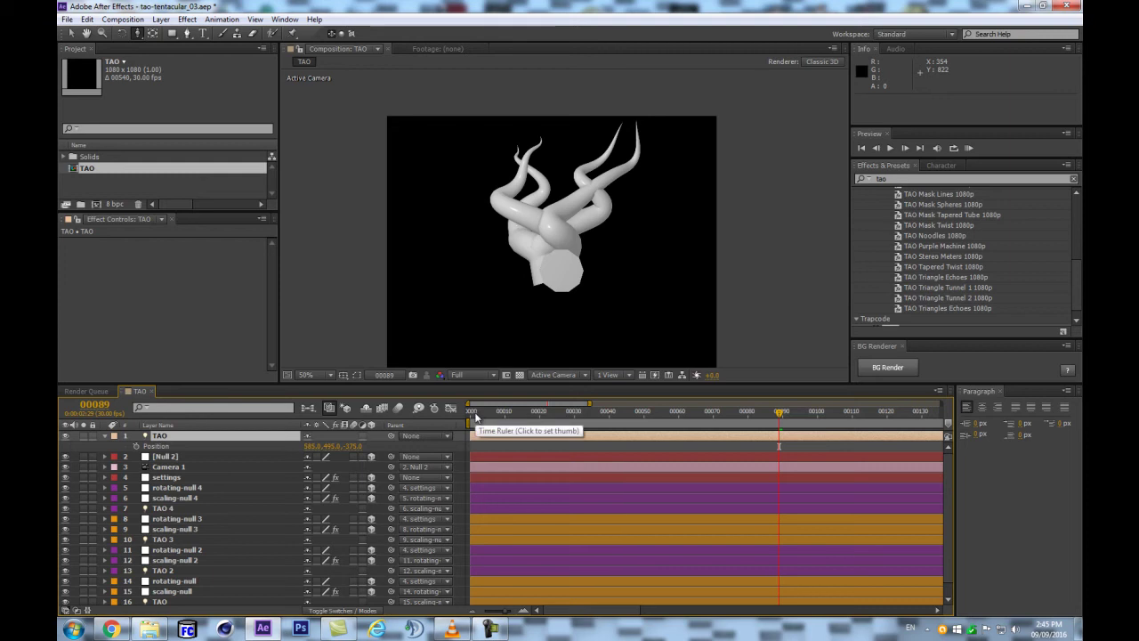
{"action": "right_click", "coordinate": [179, 439]}
{"action": "mouse_move", "coordinate": [276, 223]}
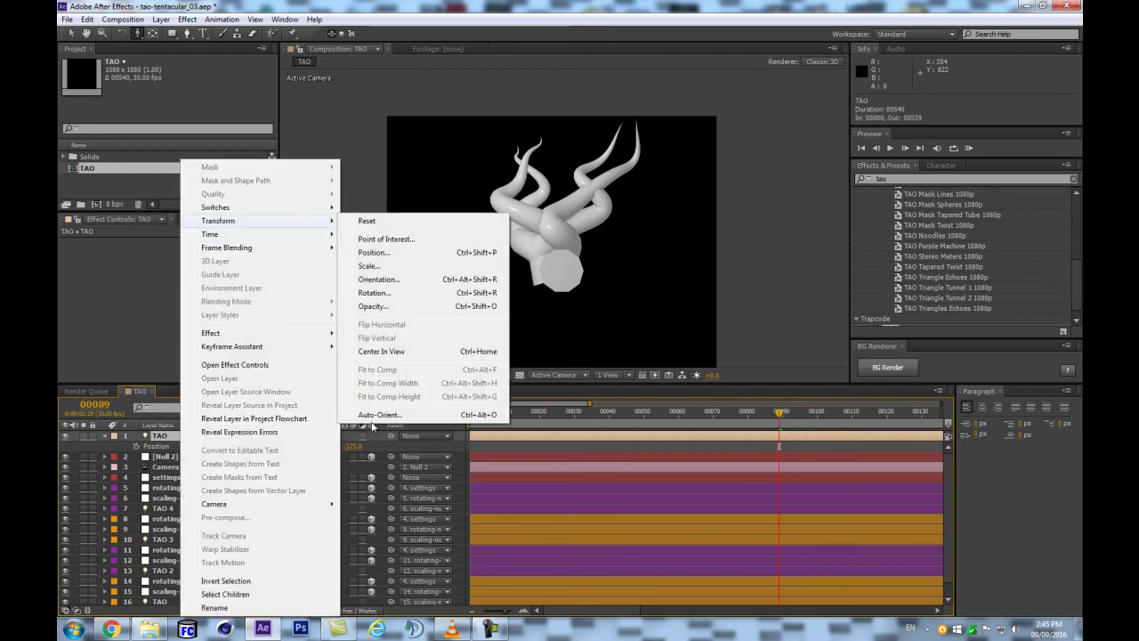
{"action": "left_click", "coordinate": [376, 415]}
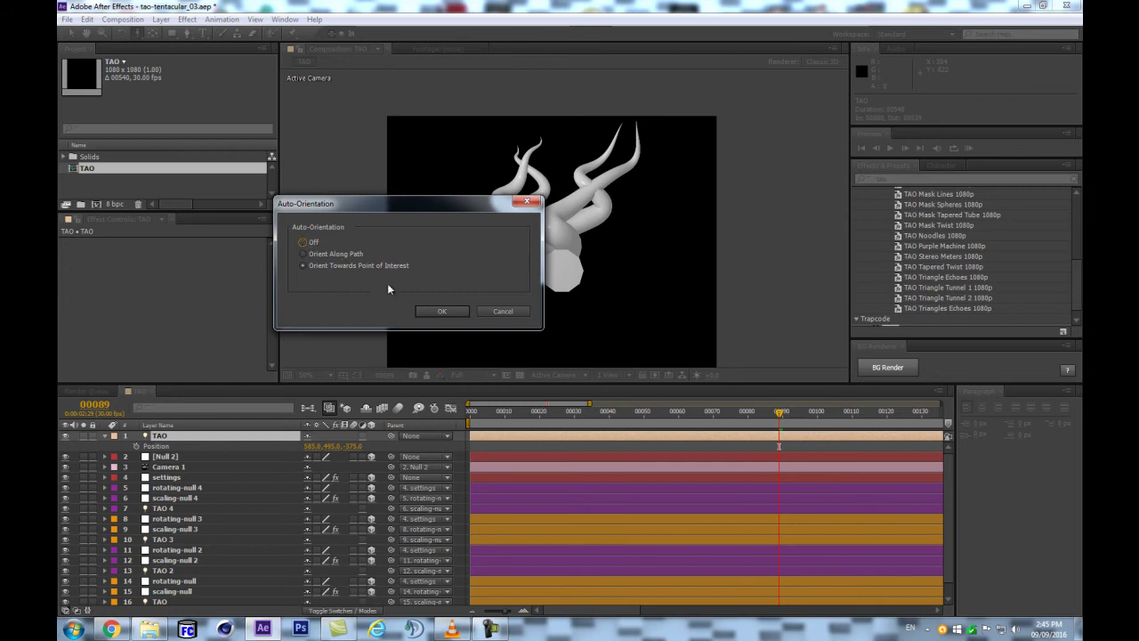
{"action": "left_click", "coordinate": [339, 254]}
{"action": "left_click", "coordinate": [441, 310]}
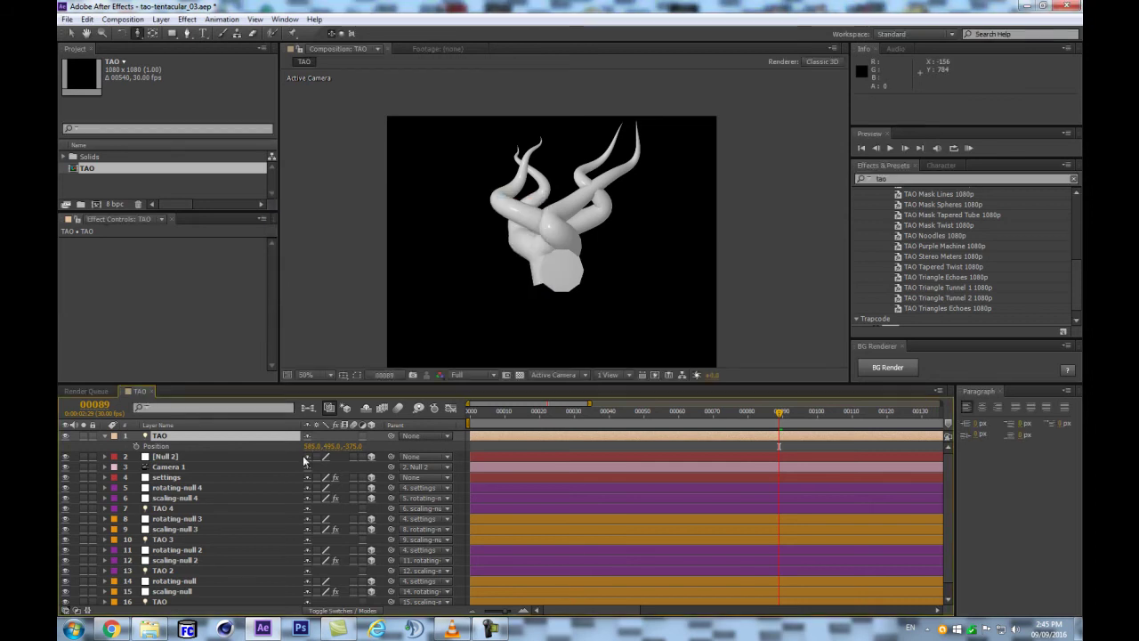
Set the new TAO light's X Rotation to 90° and check the resulting shape up close
{"action": "key", "text": "r"}
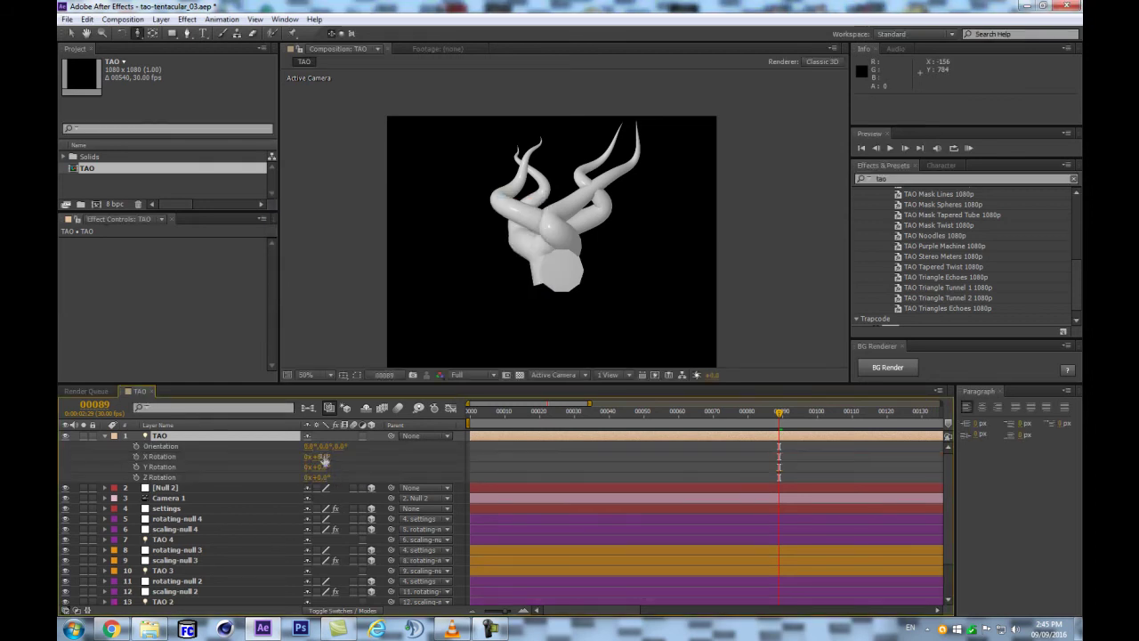
{"action": "left_click_drag", "start_coordinate": [319, 457], "coordinate": [326, 457]}
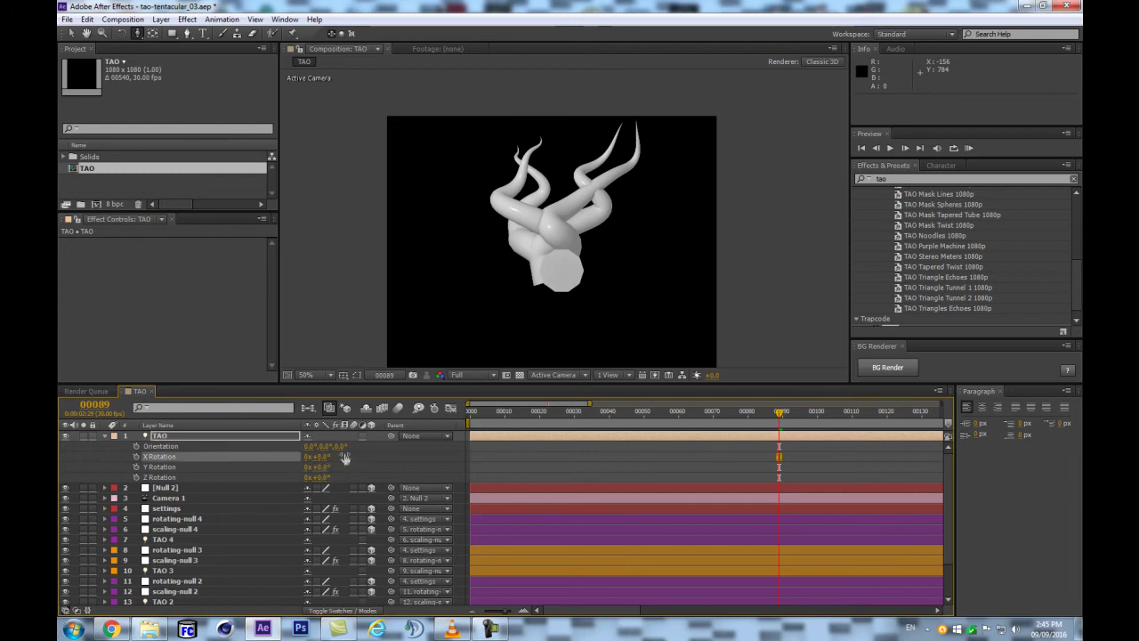
{"action": "left_click", "coordinate": [321, 456]}
{"action": "key", "text": "Return"}
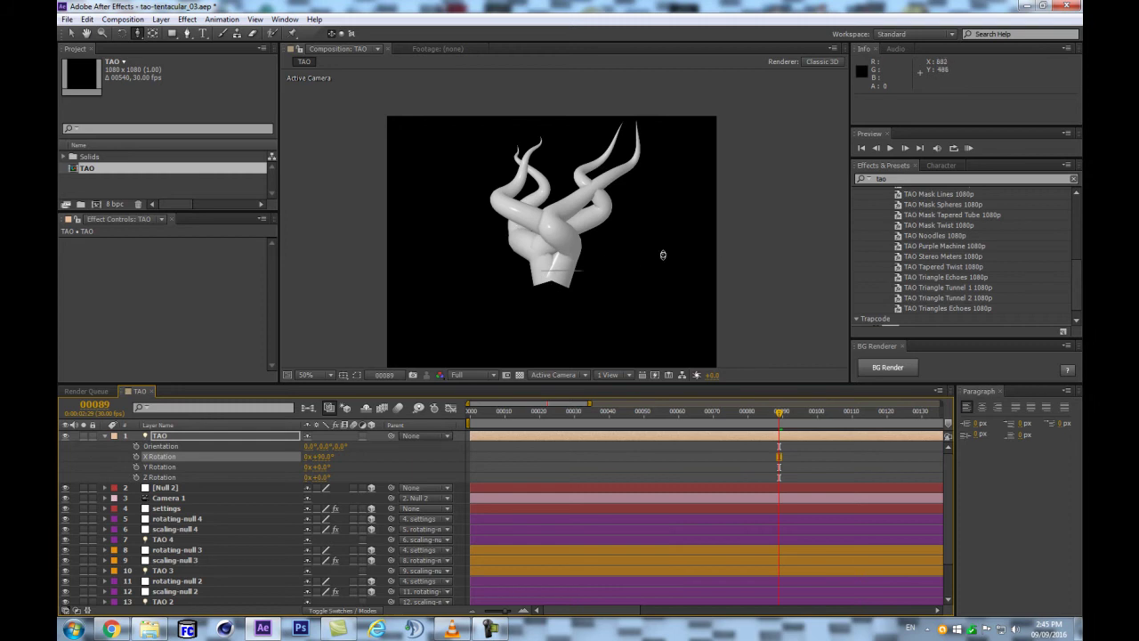
{"action": "left_click", "coordinate": [265, 431]}
{"action": "scroll", "coordinate": [566, 261], "scroll_direction": "up", "scroll_amount": 2}
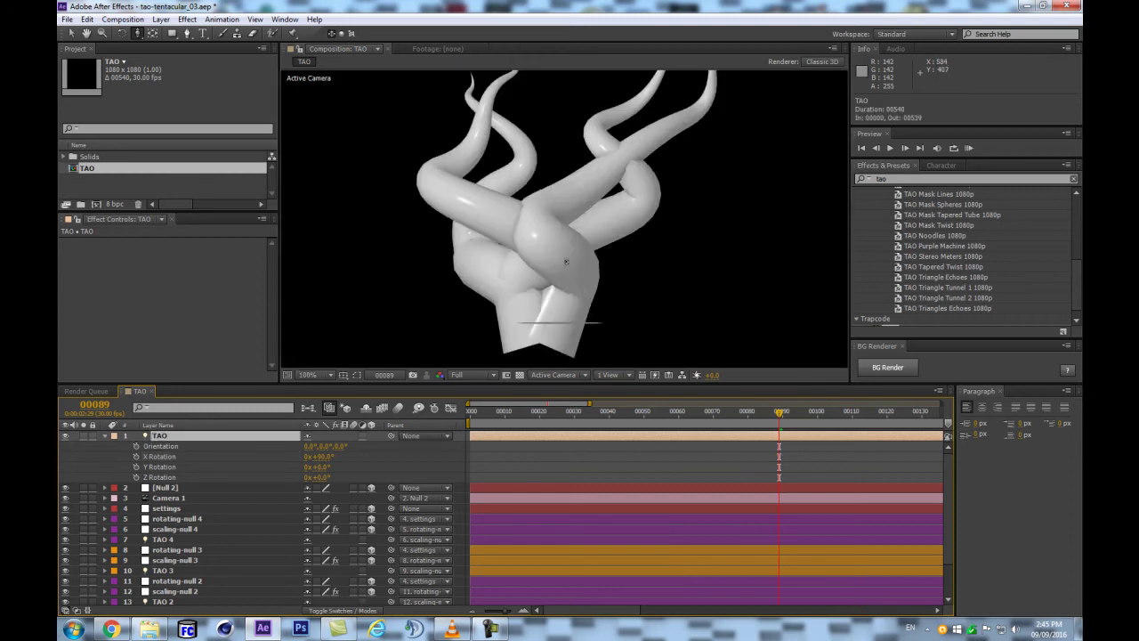
Set the new TAO light's Position to 540, 540, 0
{"action": "key", "text": "p"}
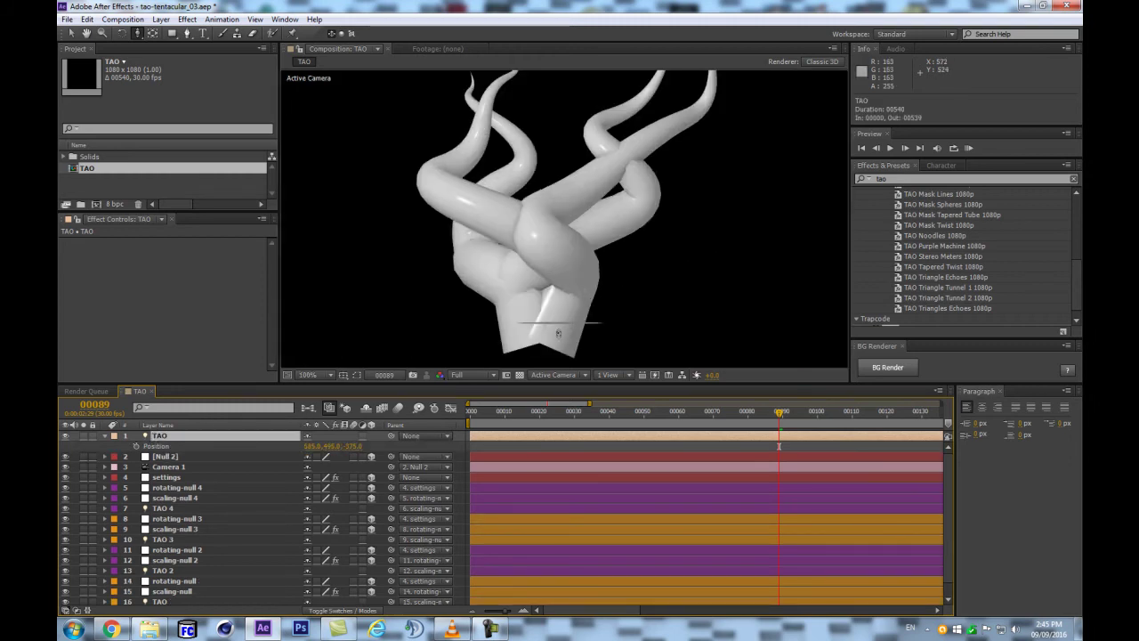
{"action": "scroll", "coordinate": [558, 333], "scroll_direction": "down", "scroll_amount": 2}
{"action": "left_click", "coordinate": [313, 445]}
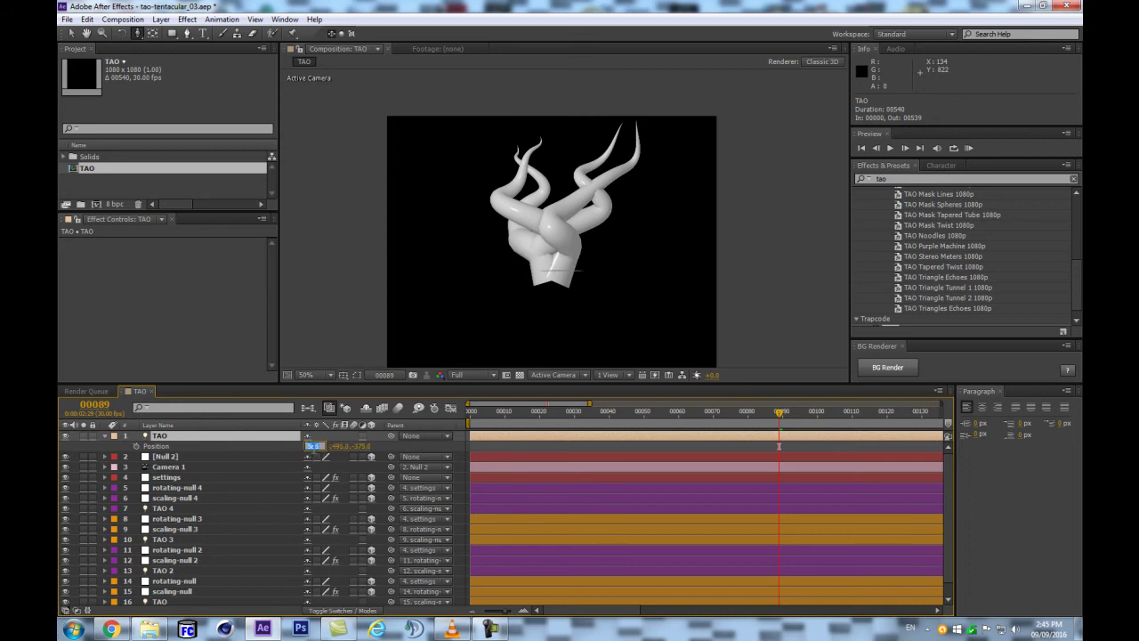
{"action": "key", "text": "Tab"}
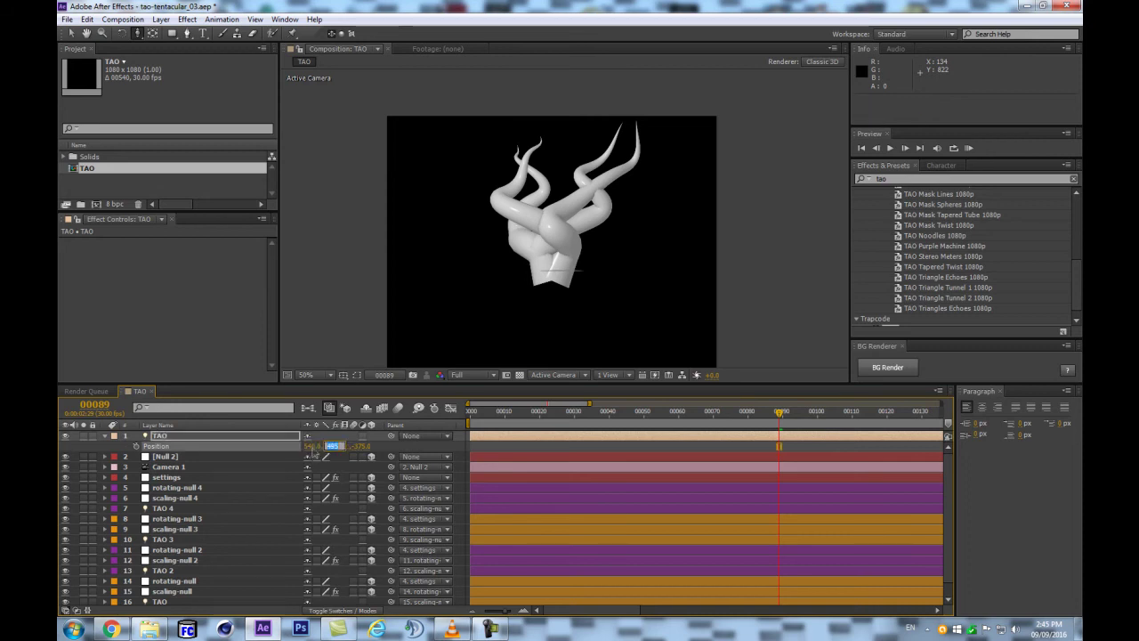
{"action": "key", "text": "Tab"}
{"action": "type", "text": "0"}
{"action": "key", "text": "Return"}
Raise the new TAO light's Radius to about 4000 in its light options and return to frame 0
{"action": "left_click", "coordinate": [166, 436]}
{"action": "key", "text": "a"}
{"action": "key", "text": "a"}
{"action": "left_click_drag", "start_coordinate": [312, 508], "coordinate": [649, 447]}
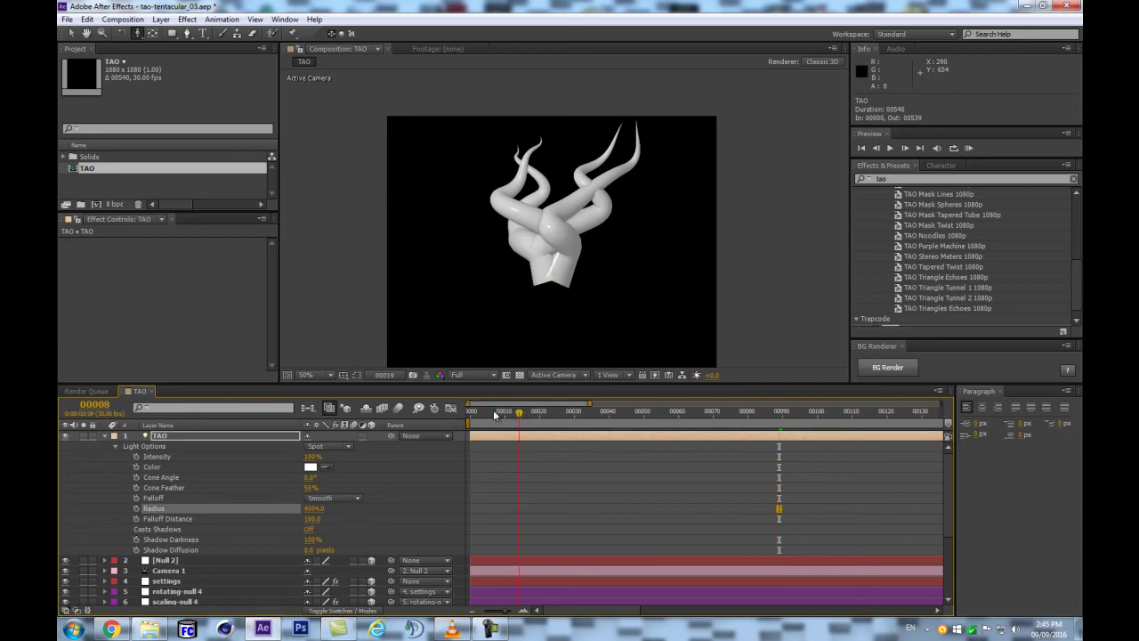
{"action": "key", "text": "Home"}
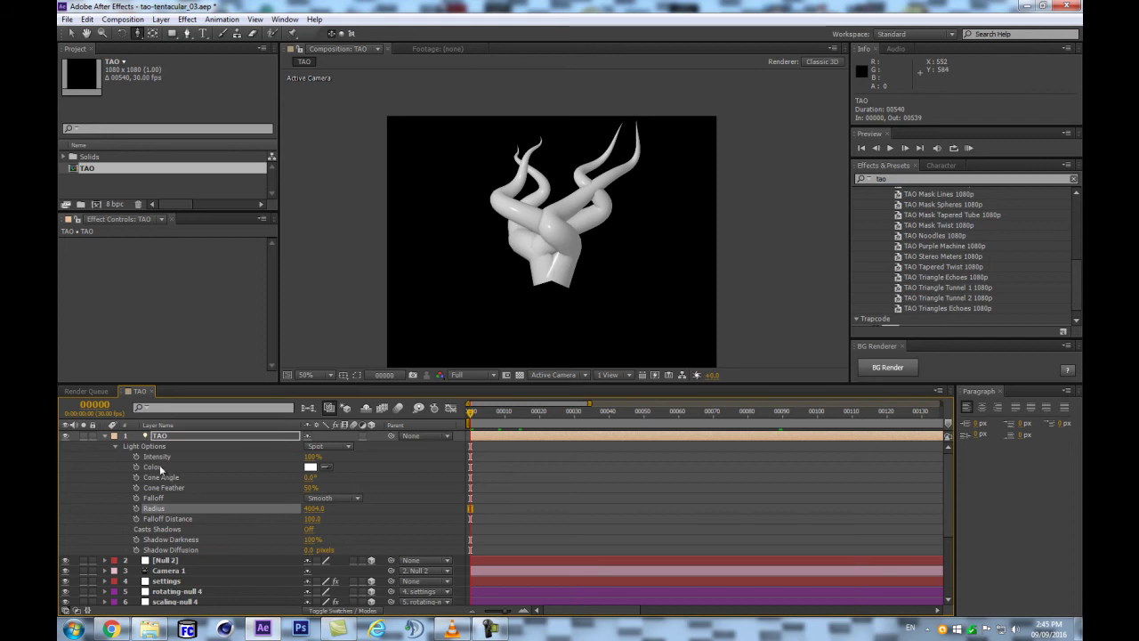
Move the Null 2 and Camera 1 layers above the new TAO light in the layer stack
{"action": "left_click", "coordinate": [163, 560]}
{"action": "left_click", "coordinate": [164, 572], "text": "shift"}
{"action": "left_click_drag", "start_coordinate": [165, 563], "coordinate": [177, 436]}
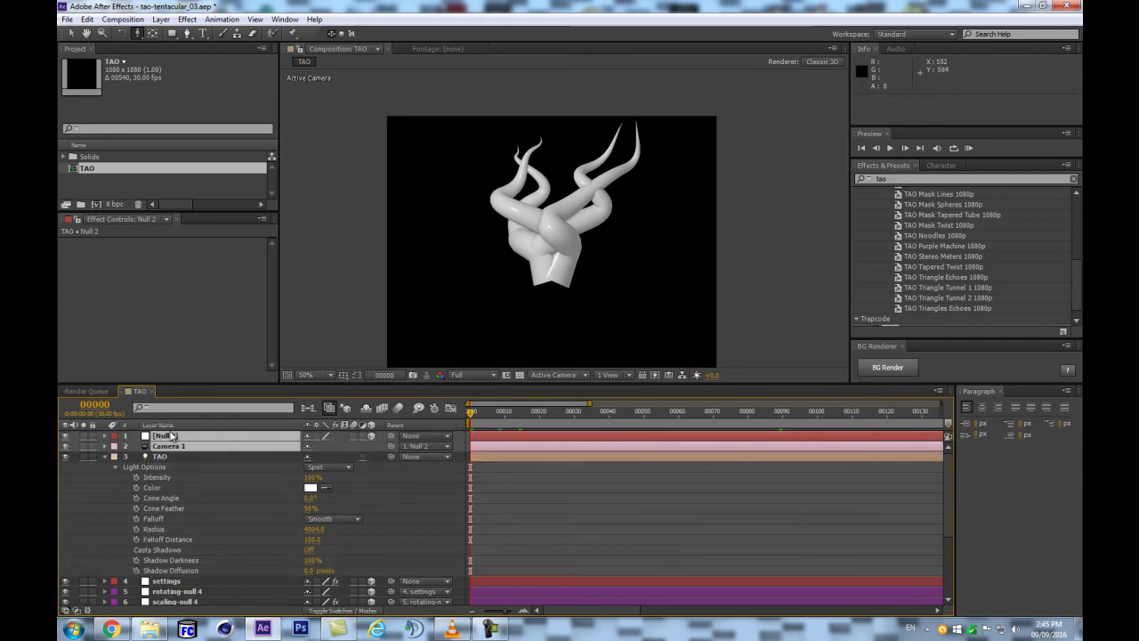
{"action": "left_click", "coordinate": [169, 456]}
Set Null 2's X Rotation to about -40° and shift Camera 1 to reframe the tentacles lower in the picture
{"action": "left_click", "coordinate": [164, 438]}
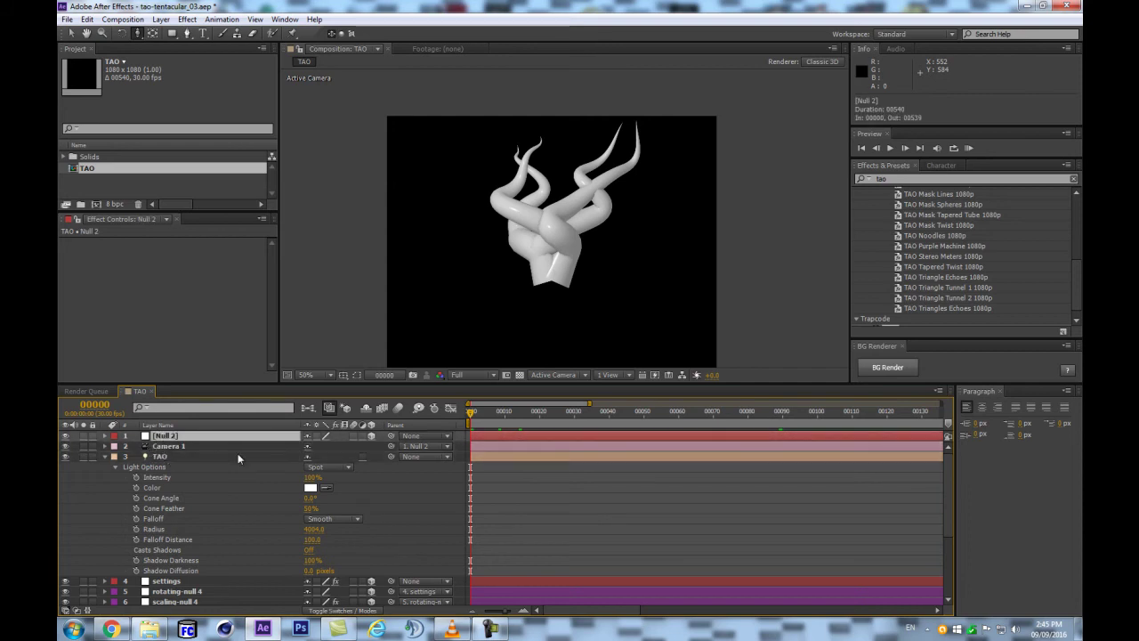
{"action": "key", "text": "r"}
{"action": "left_click_drag", "start_coordinate": [321, 456], "coordinate": [304, 465]}
{"action": "key", "text": "comma"}
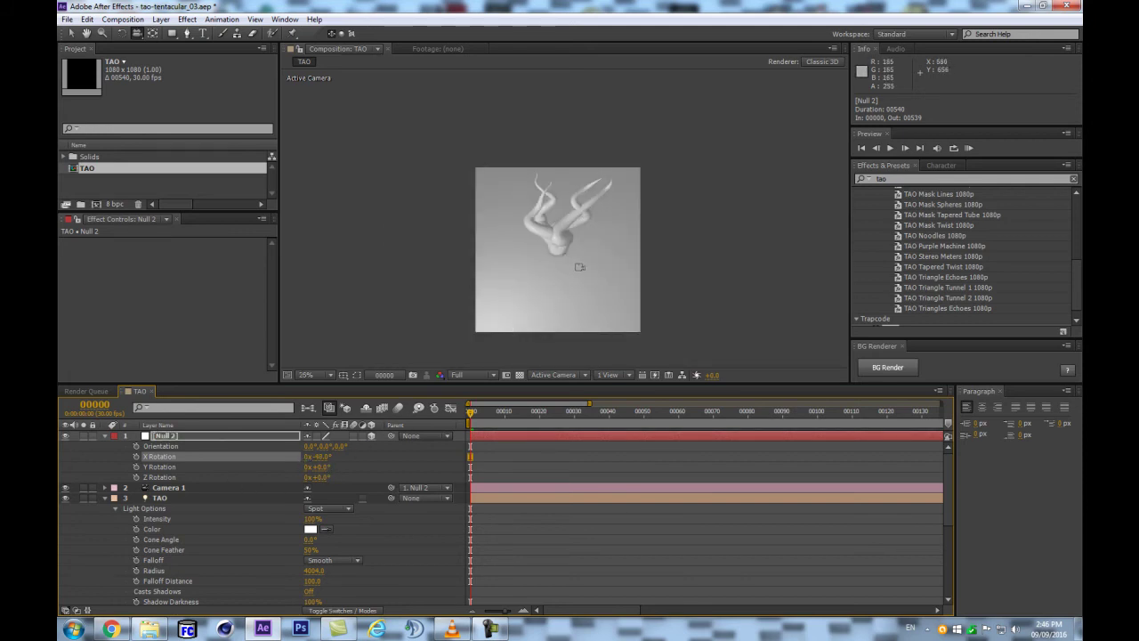
{"action": "left_click_drag", "start_coordinate": [559, 243], "coordinate": [587, 278]}
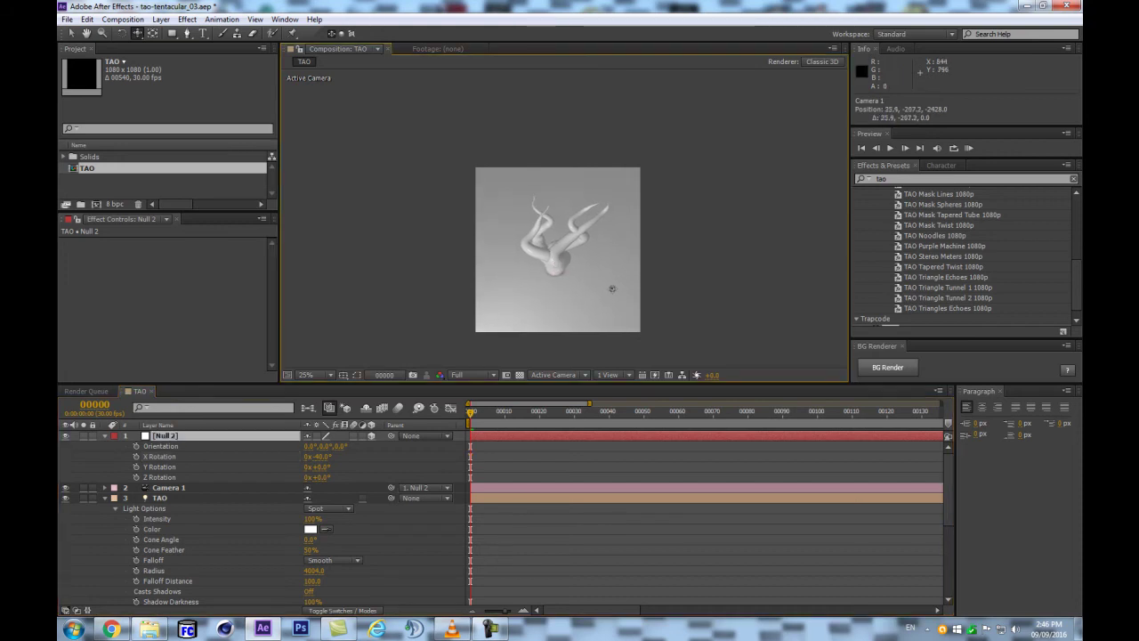
{"action": "key", "text": "period"}
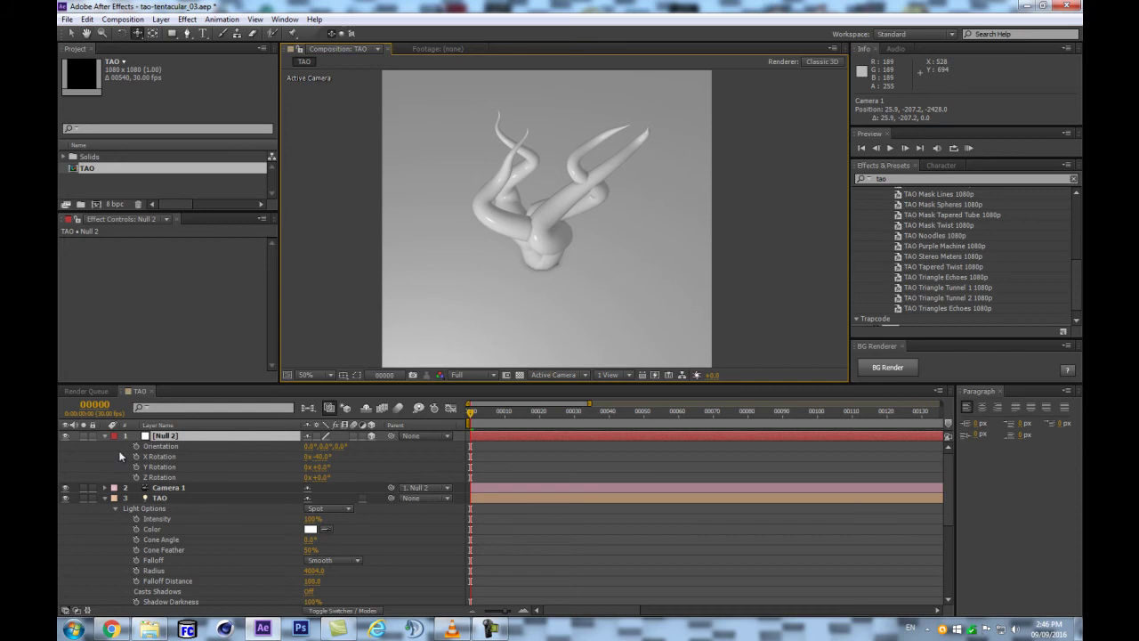
Fold away all layers' properties, reveal only the new TAO light's Position, and inspect the tentacles against the floor
{"action": "key", "text": "ctrl+a"}
{"action": "left_click", "coordinate": [105, 435]}
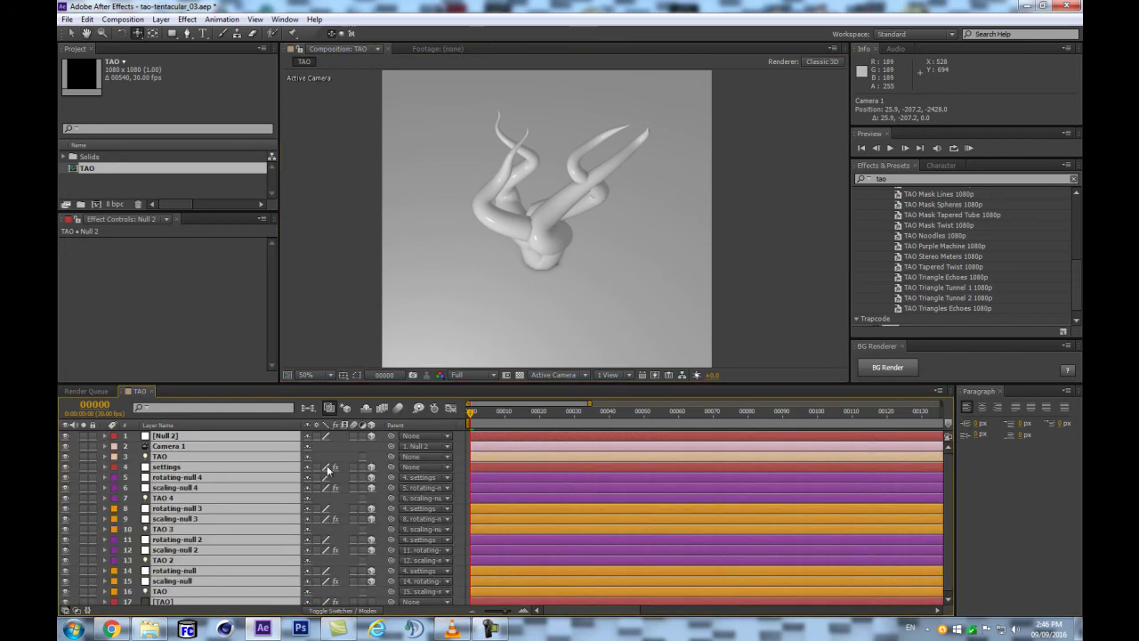
{"action": "key", "text": "F2"}
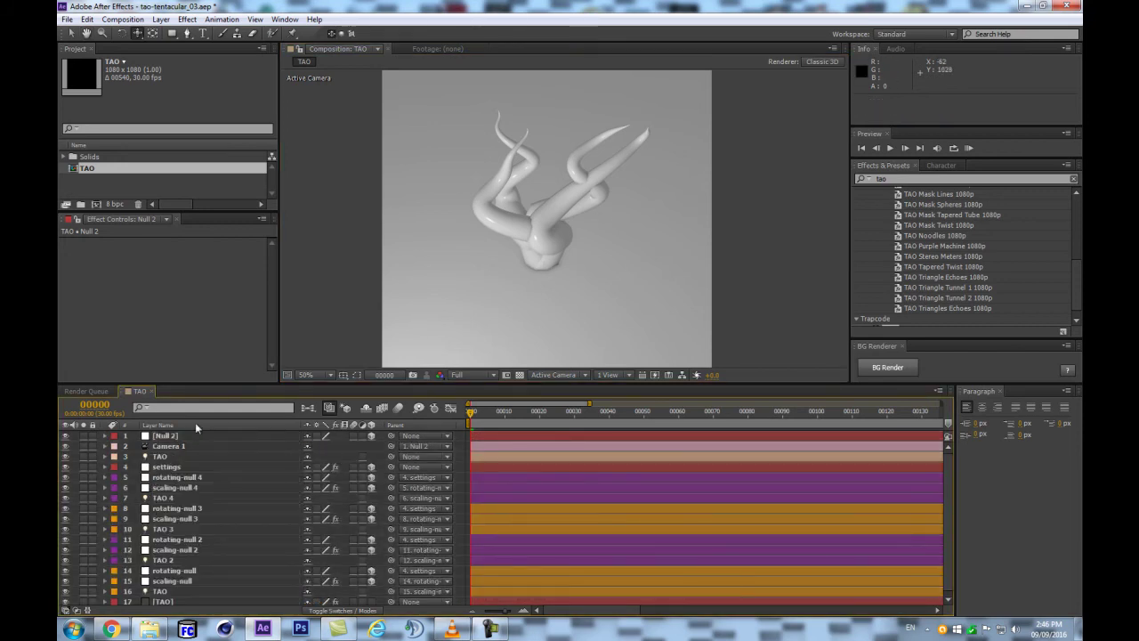
{"action": "left_click", "coordinate": [162, 456]}
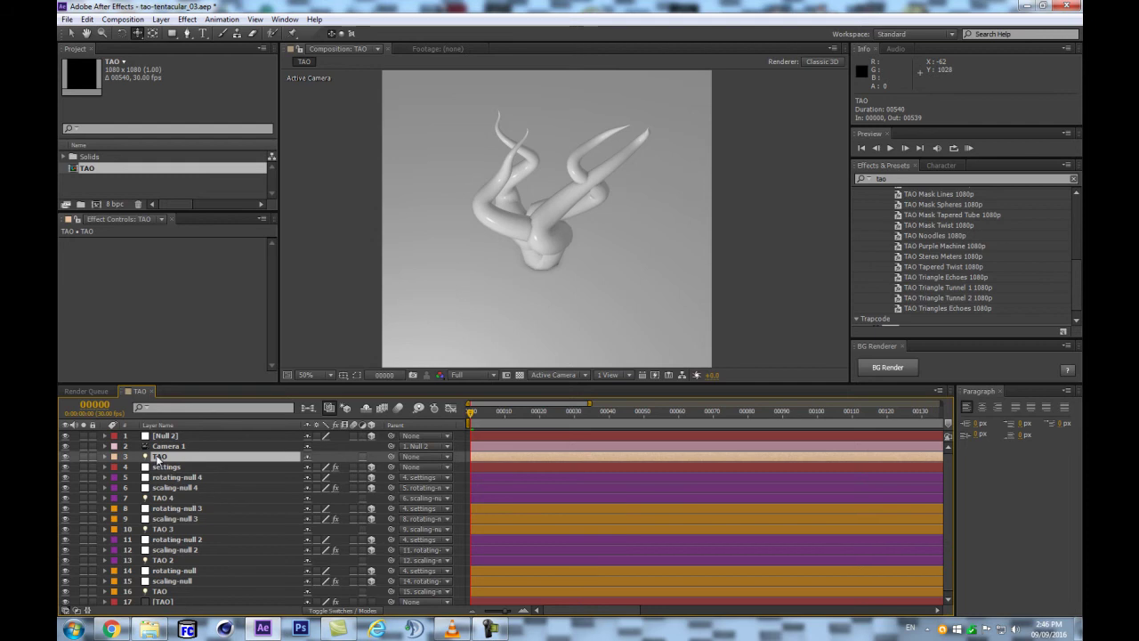
{"action": "key", "text": "p"}
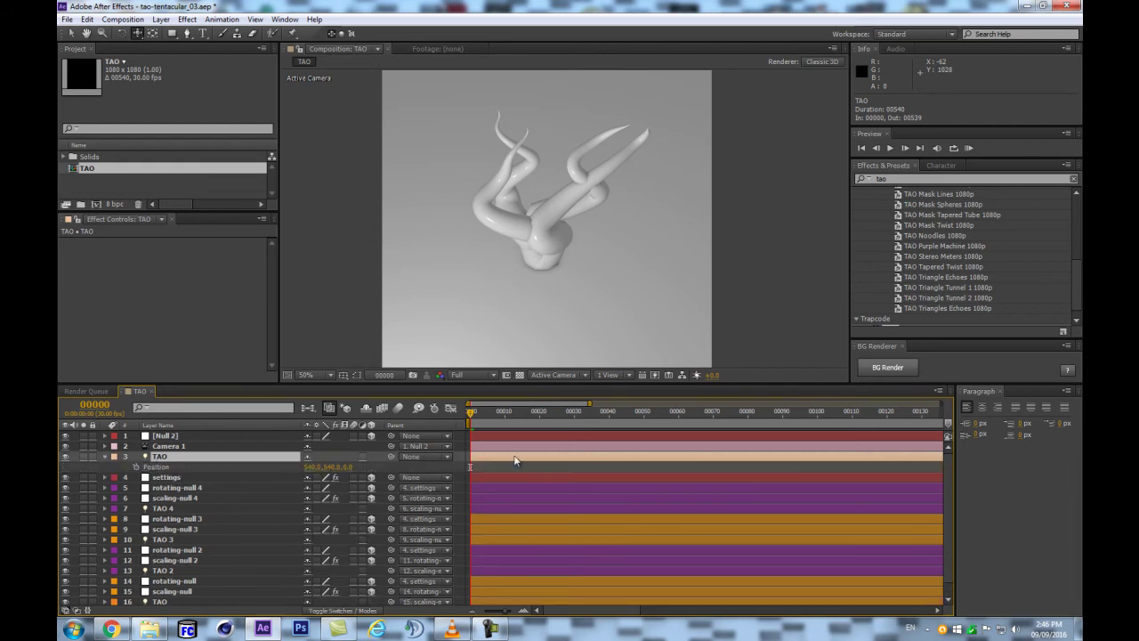
{"action": "scroll", "coordinate": [726, 225], "scroll_direction": "down", "scroll_amount": 4}
{"action": "scroll", "coordinate": [697, 267], "scroll_direction": "up", "scroll_amount": 2}
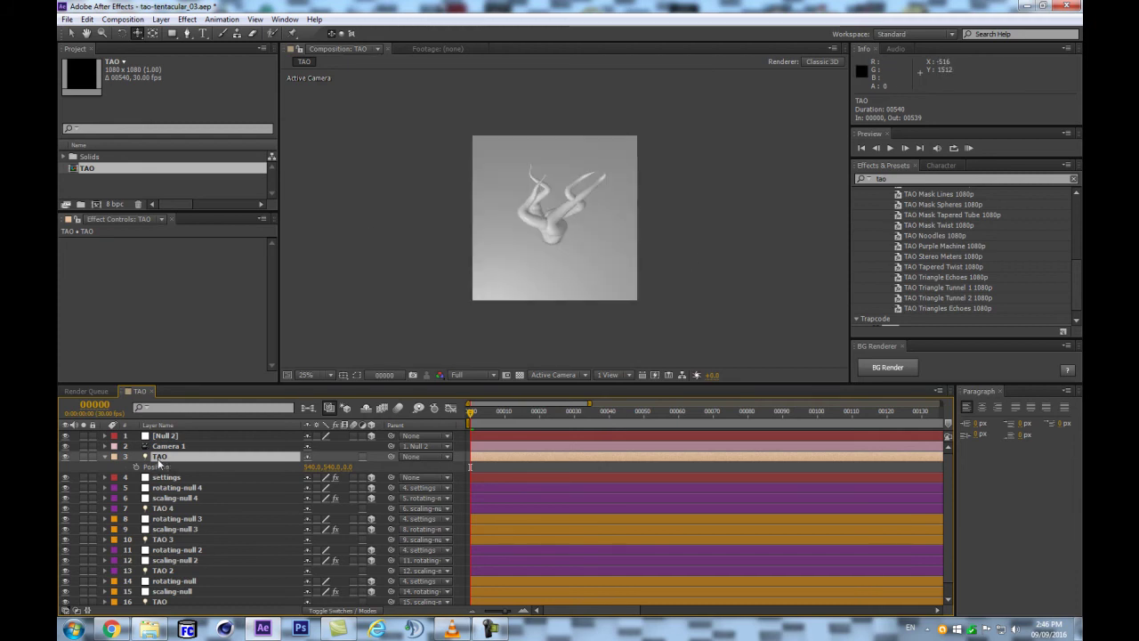
{"action": "scroll", "coordinate": [516, 272], "scroll_direction": "up", "scroll_amount": 2}
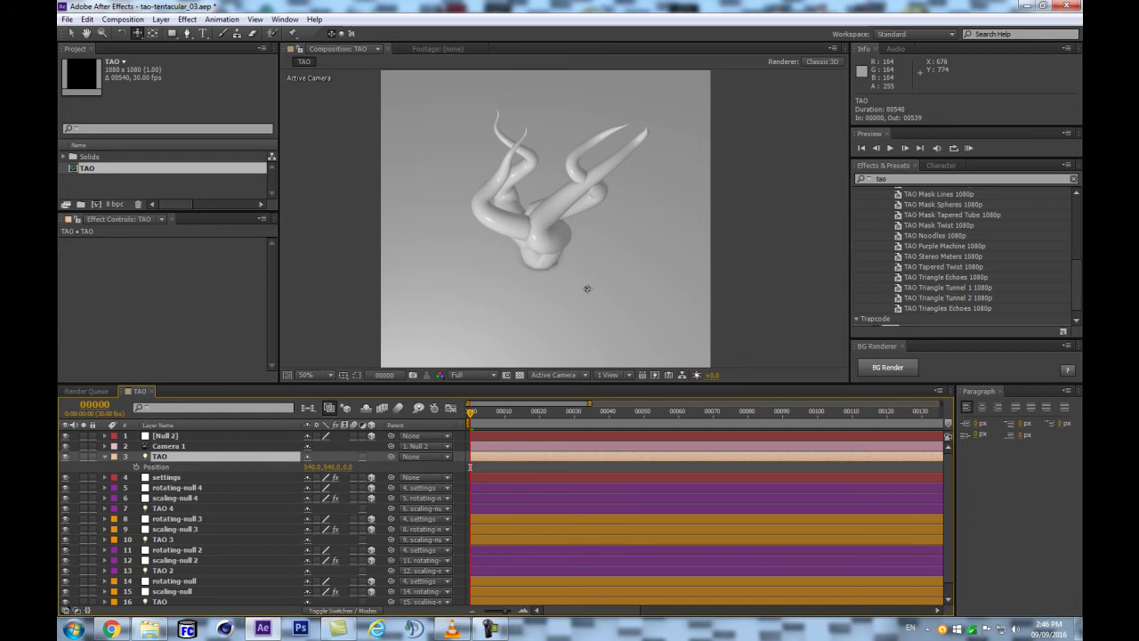
{"action": "scroll", "coordinate": [588, 288], "scroll_direction": "up", "scroll_amount": 2}
{"action": "scroll", "coordinate": [588, 288], "scroll_direction": "down", "scroll_amount": 2}
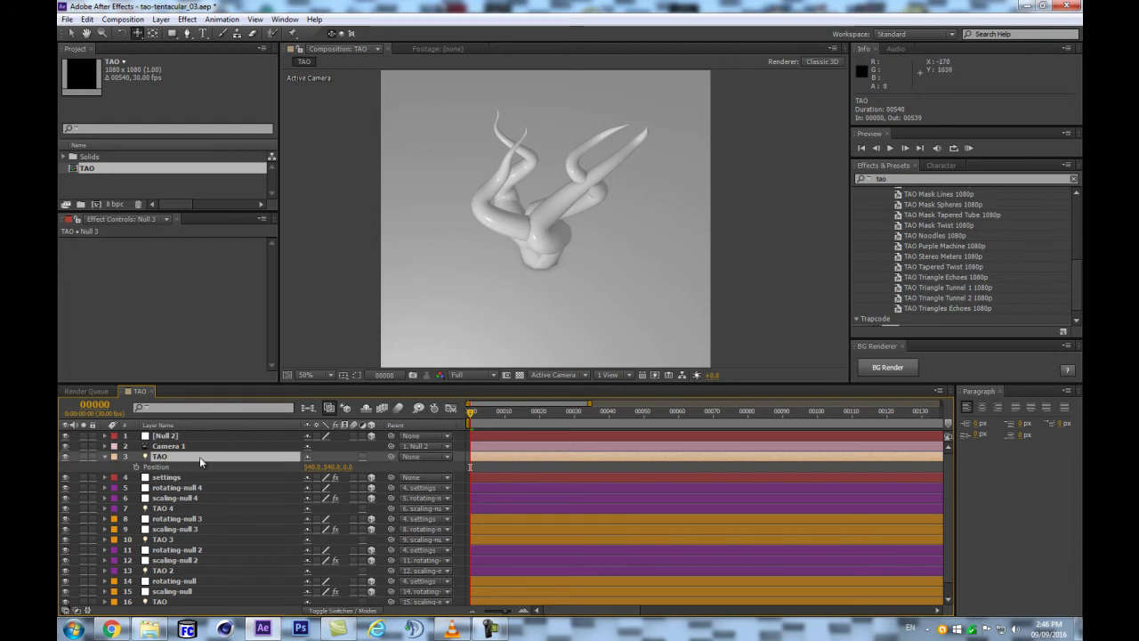
Add a null object directly above the floor's TAO light and give both layers the Brown label
{"action": "key", "text": "ctrl+alt+shift+y"}
{"action": "left_click_drag", "start_coordinate": [189, 436], "coordinate": [172, 457]}
{"action": "left_click", "coordinate": [170, 466], "text": "shift"}
{"action": "left_click", "coordinate": [114, 466]}
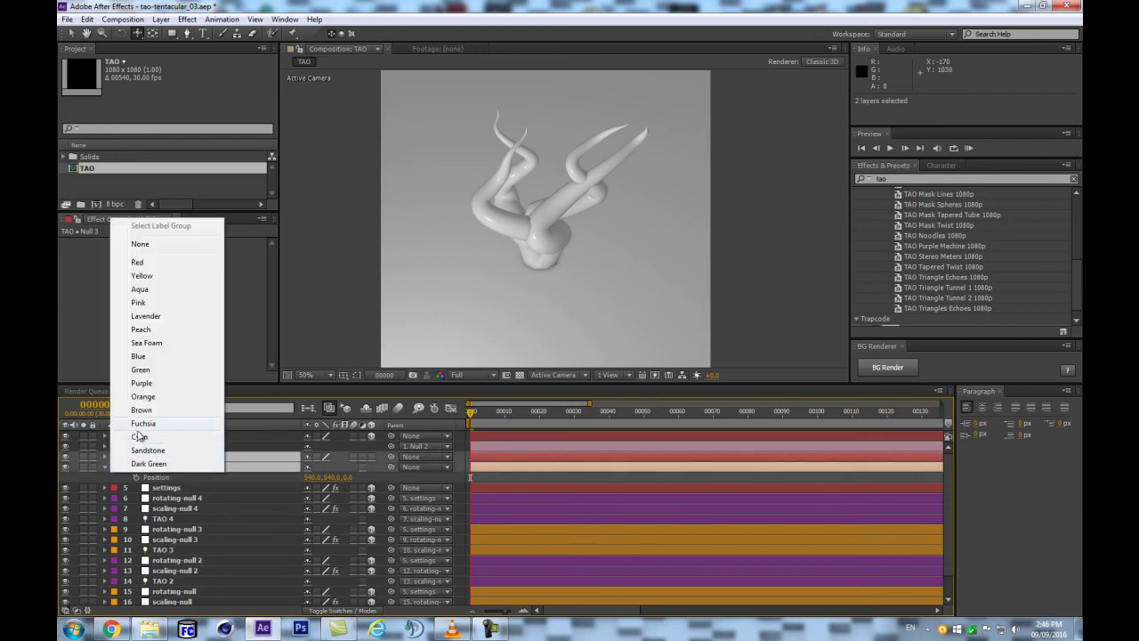
{"action": "left_click", "coordinate": [142, 410]}
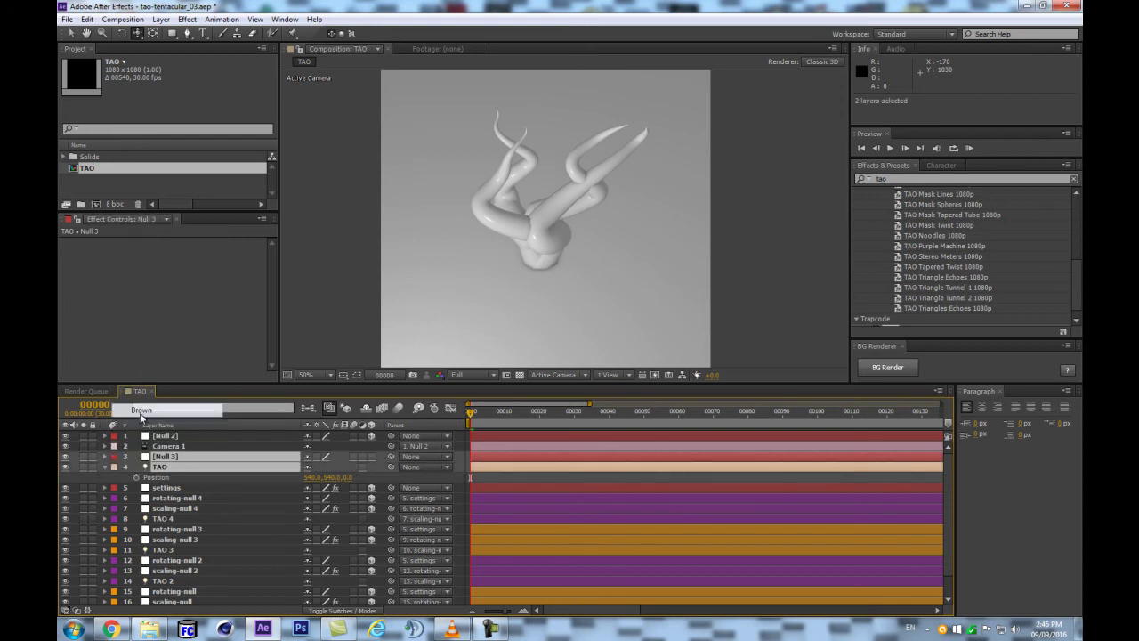
Rename the new null as FLOOR and select the brown TAO light below it
{"action": "left_click", "coordinate": [171, 454]}
{"action": "key", "text": "Return"}
{"action": "type", "text": "FLOOR"}
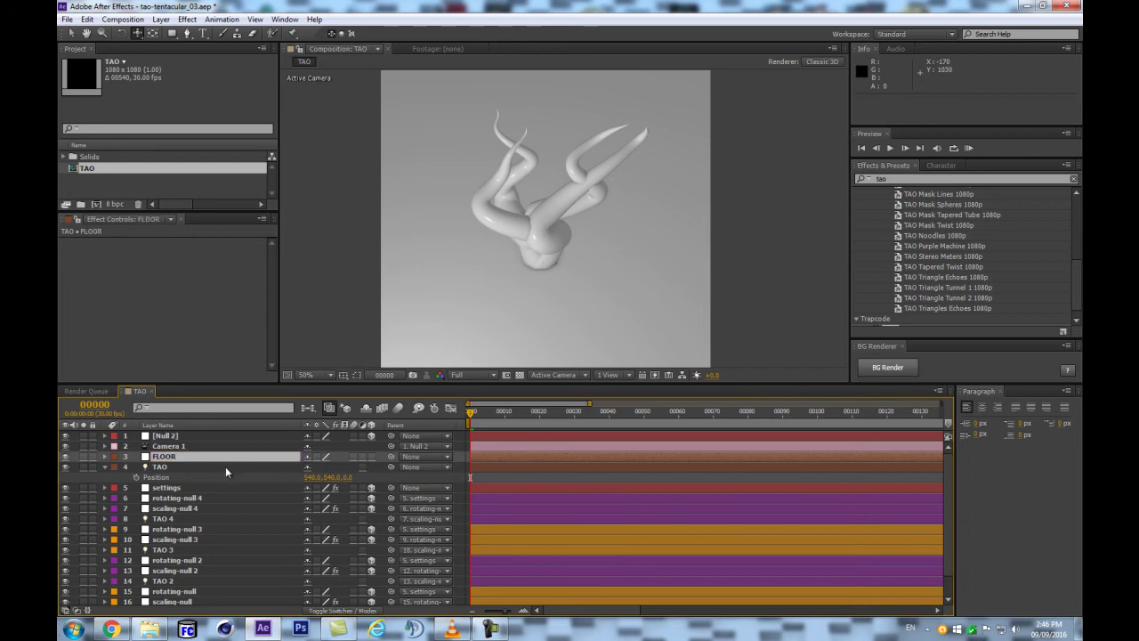
{"action": "left_click", "coordinate": [225, 466]}
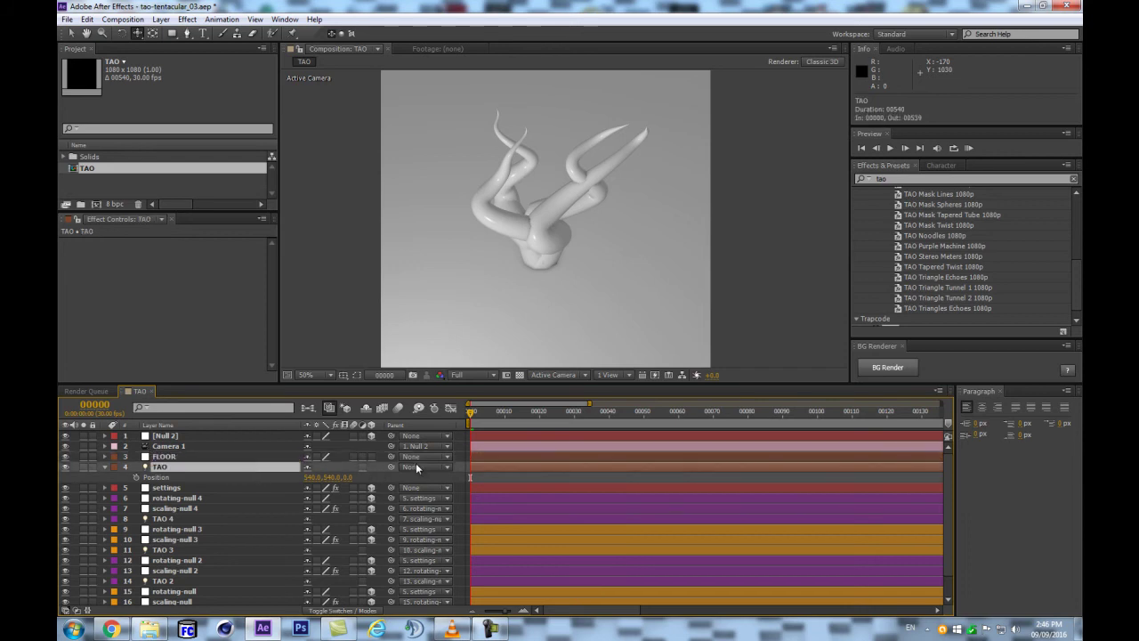
Parent the floor's TAO light to the FLOOR null and fold away the light's properties
{"action": "left_click_drag", "start_coordinate": [391, 466], "coordinate": [210, 458]}
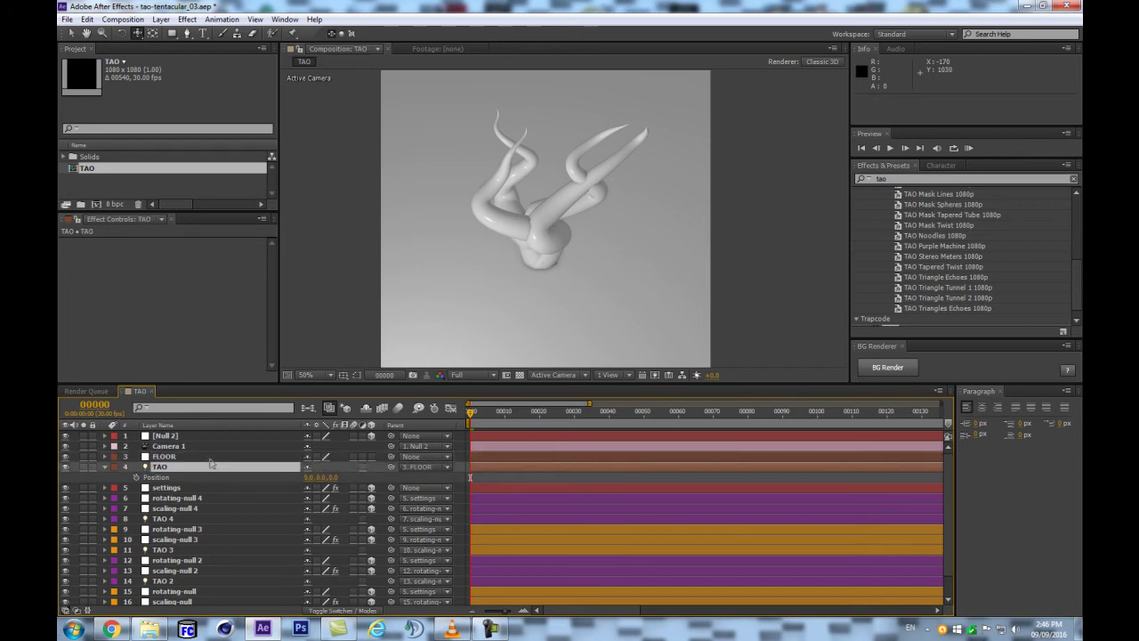
{"action": "left_click", "coordinate": [585, 261]}
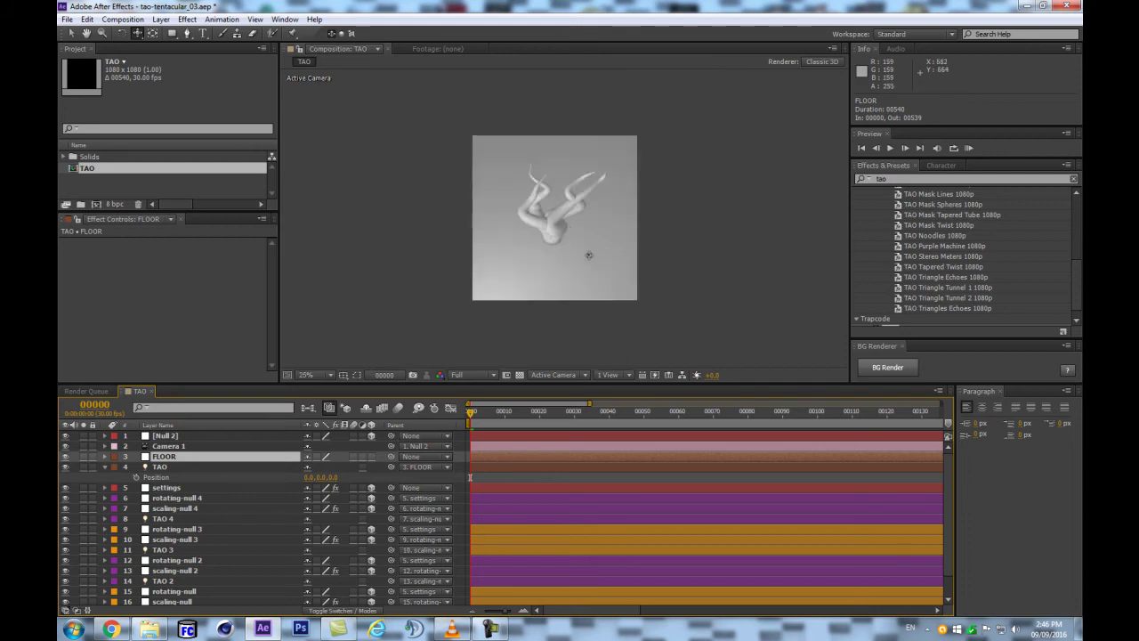
{"action": "left_click_drag", "start_coordinate": [585, 259], "coordinate": [584, 259]}
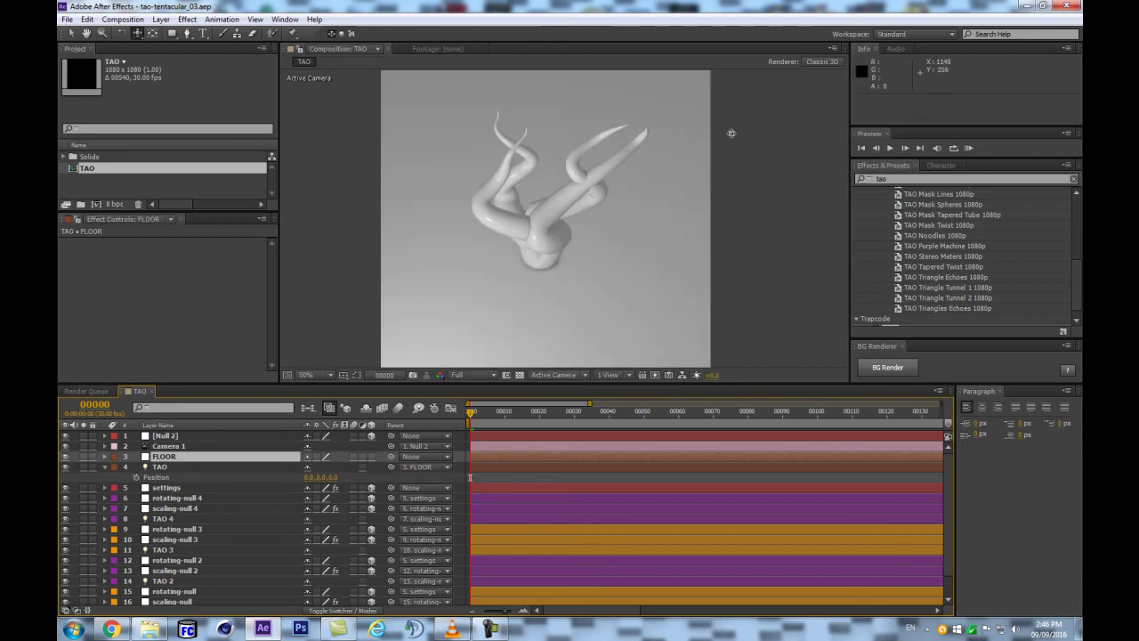
{"action": "scroll", "coordinate": [225, 536], "scroll_direction": "down", "scroll_amount": 1}
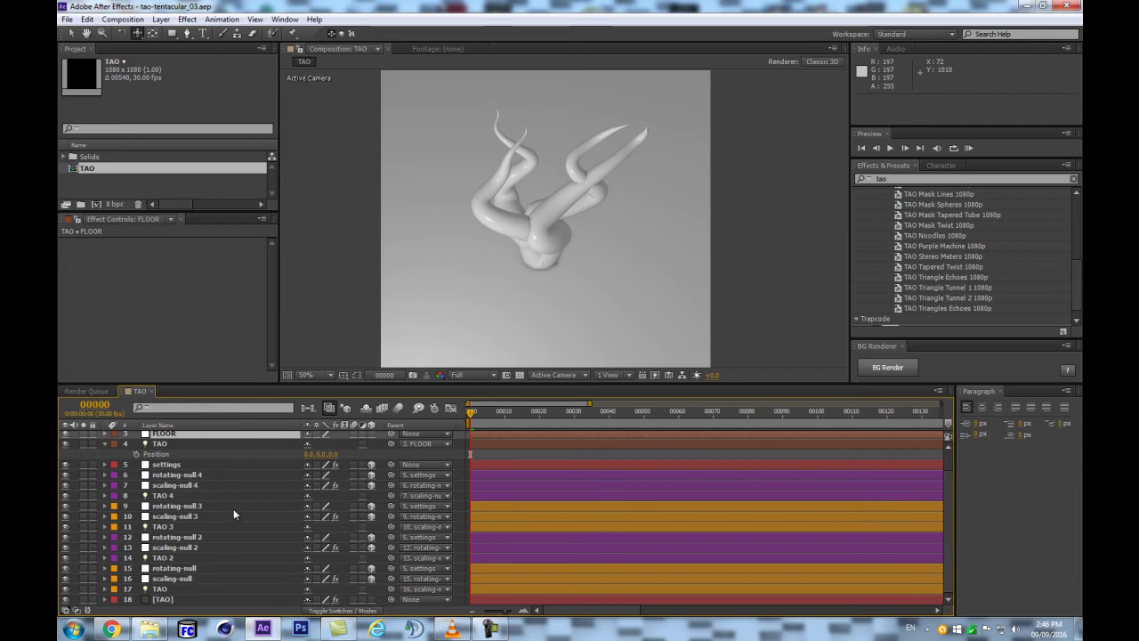
{"action": "left_click", "coordinate": [103, 444]}
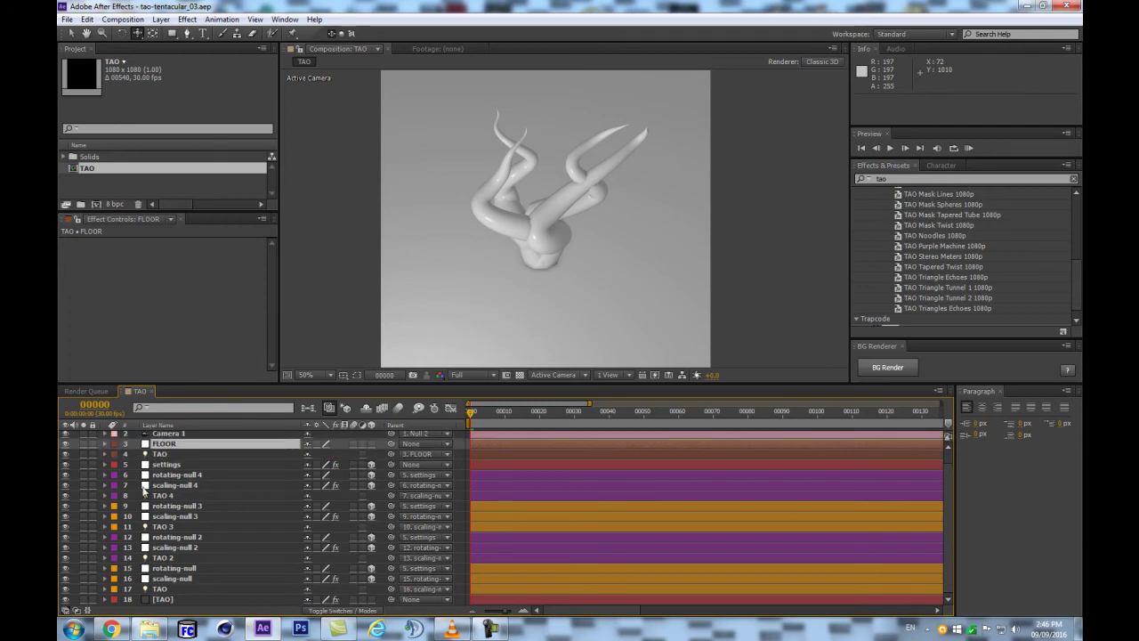
In the First Repeater of the TAO solid's Repeat Paths, set R1 World Pos X to 0 and turn off R1 Symmetric Double
{"action": "left_click", "coordinate": [178, 601]}
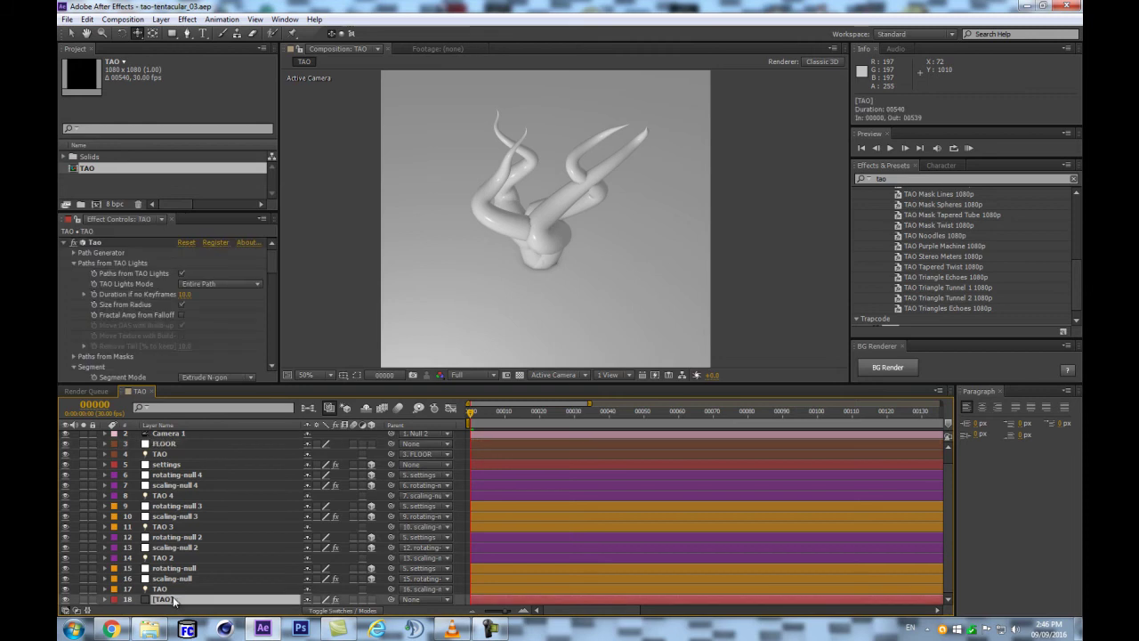
{"action": "left_click_drag", "start_coordinate": [269, 262], "coordinate": [62, 327]}
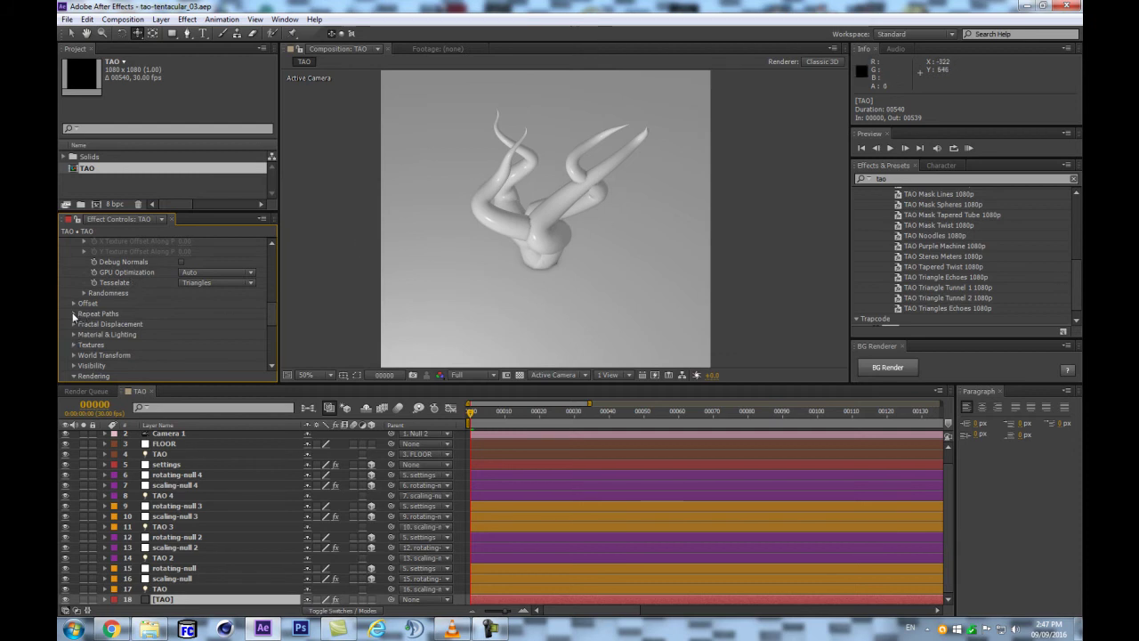
{"action": "left_click", "coordinate": [74, 313]}
{"action": "scroll", "coordinate": [80, 307], "scroll_direction": "down", "scroll_amount": 2}
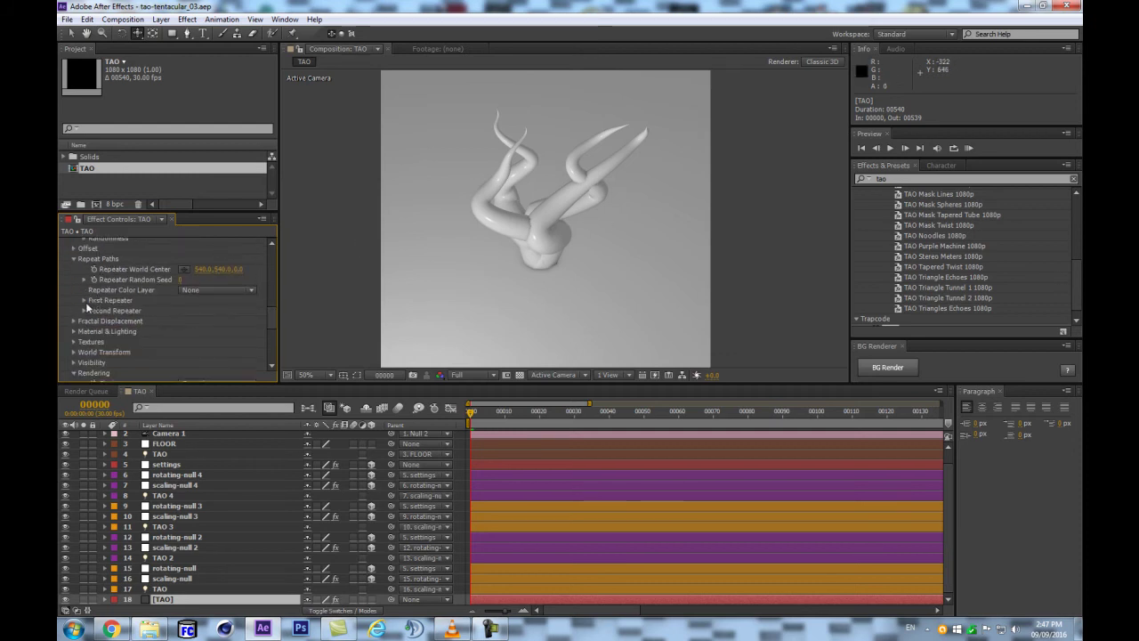
{"action": "left_click", "coordinate": [84, 300]}
{"action": "scroll", "coordinate": [195, 327], "scroll_direction": "down", "scroll_amount": 2}
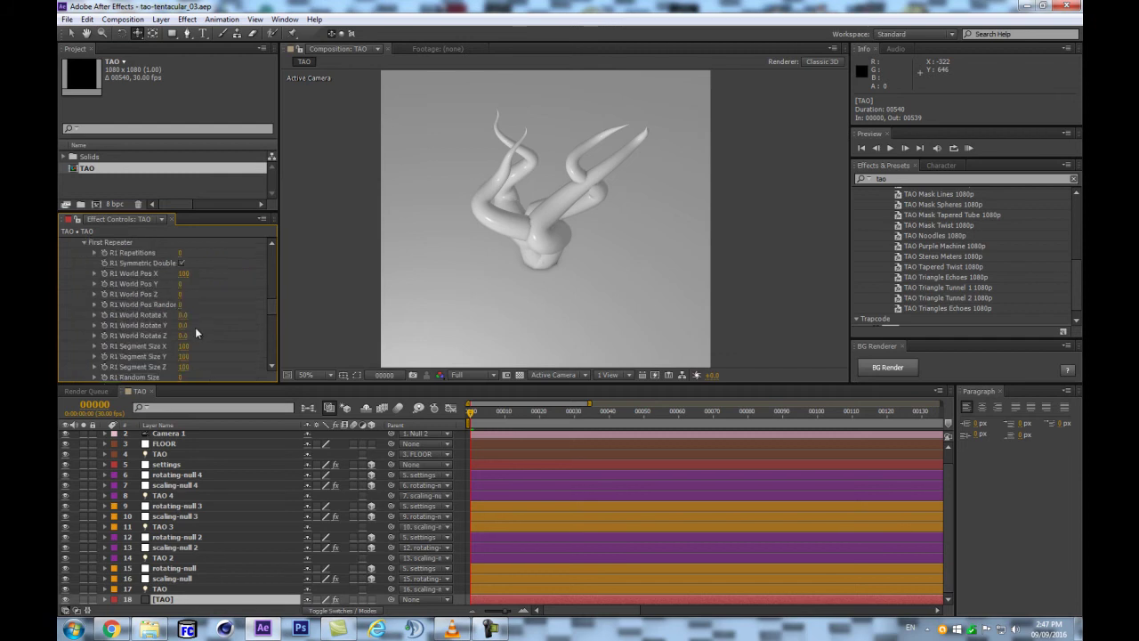
{"action": "left_click", "coordinate": [183, 274]}
{"action": "type", "text": "0"}
{"action": "key", "text": "Return"}
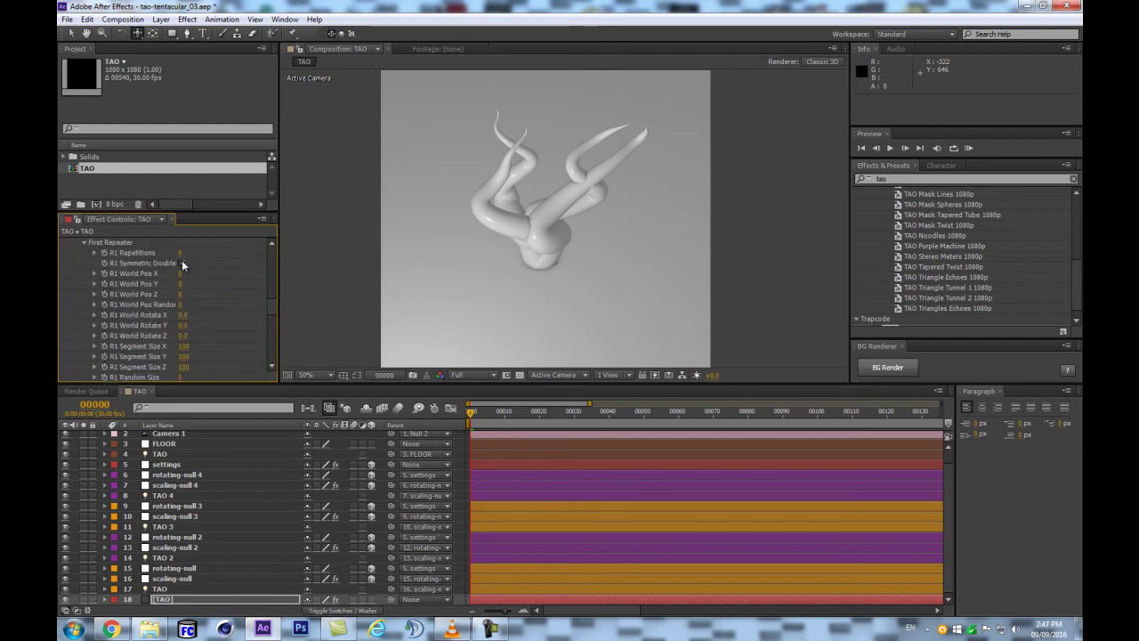
Set R1 Repetitions to 1 and R1 World Rotate Y to 65, and adjust R1 World Rotate Z to spread the copies
{"action": "left_click_drag", "start_coordinate": [185, 326], "coordinate": [199, 319]}
{"action": "left_click", "coordinate": [180, 254]}
{"action": "type", "text": "1"}
{"action": "key", "text": "Return"}
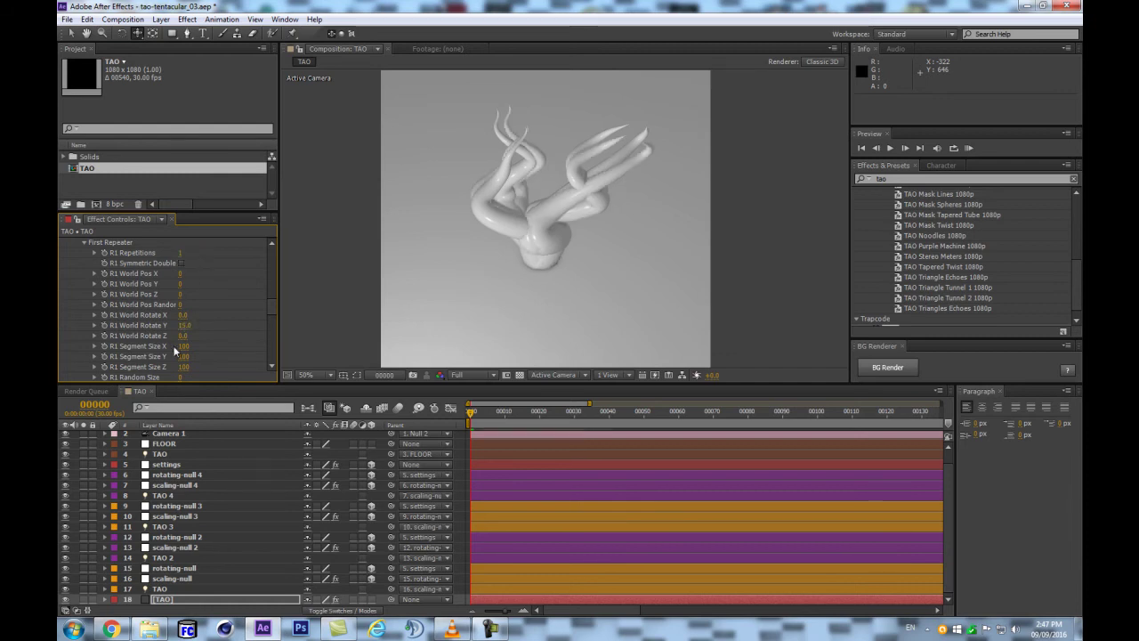
{"action": "left_click_drag", "start_coordinate": [183, 325], "coordinate": [213, 324]}
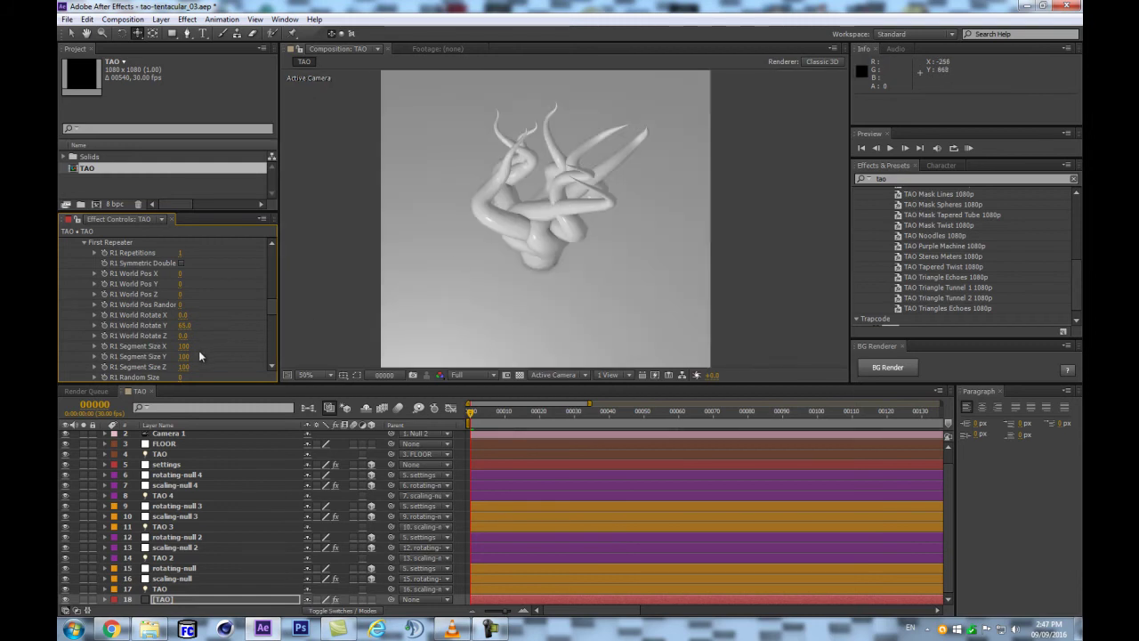
{"action": "left_click_drag", "start_coordinate": [183, 335], "coordinate": [187, 329]}
In the Second Repeater, set R2 Repetitions to 1 and turn off R2 Symmetric Double
{"action": "scroll", "coordinate": [186, 332], "scroll_direction": "down", "scroll_amount": 5}
{"action": "left_click", "coordinate": [83, 337]}
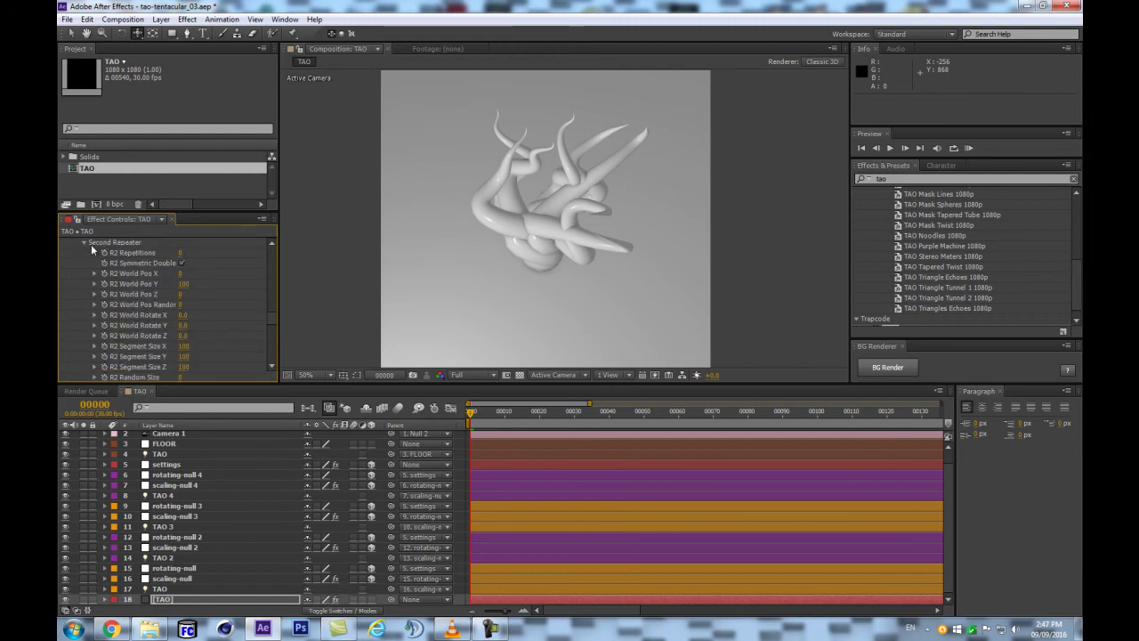
{"action": "left_click", "coordinate": [180, 253]}
{"action": "type", "text": "1"}
{"action": "key", "text": "Return"}
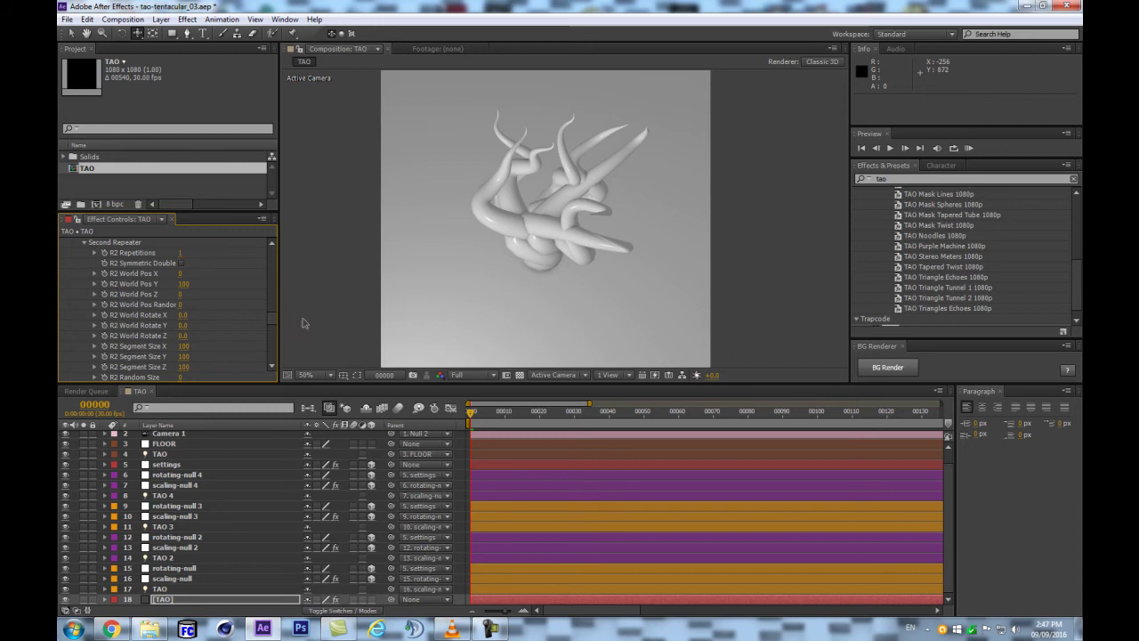
Set R2 World Pos Y to 0, R2 World Rotate X to about 28 and R2 World Rotate Y to about -62
{"action": "left_click", "coordinate": [183, 284]}
{"action": "type", "text": "0"}
{"action": "key", "text": "Return"}
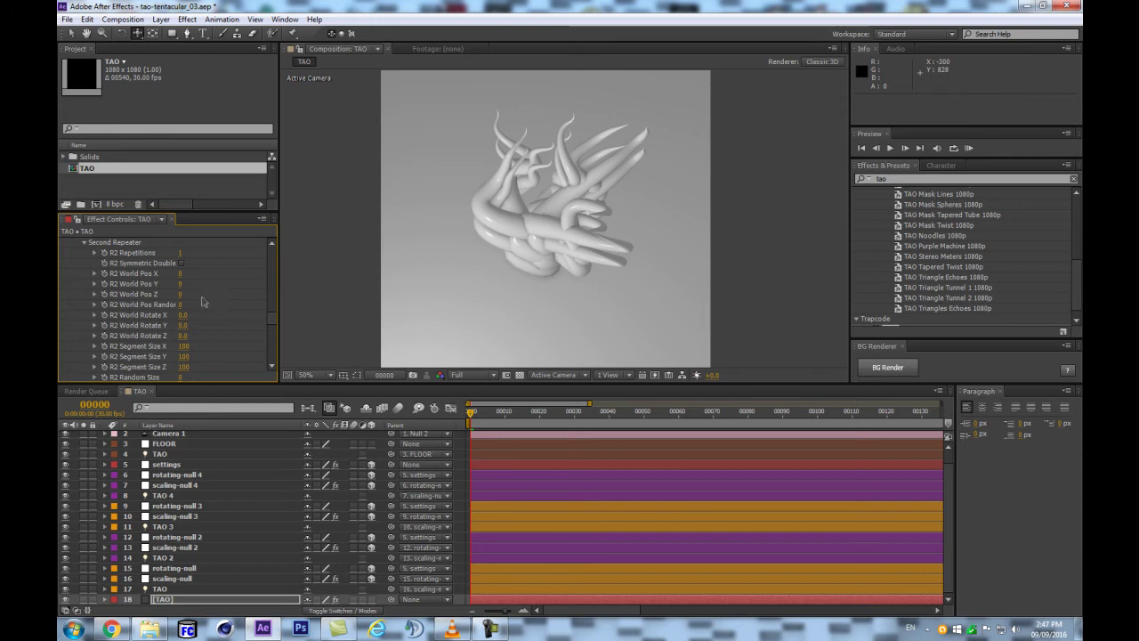
{"action": "left_click_drag", "start_coordinate": [182, 315], "coordinate": [154, 336]}
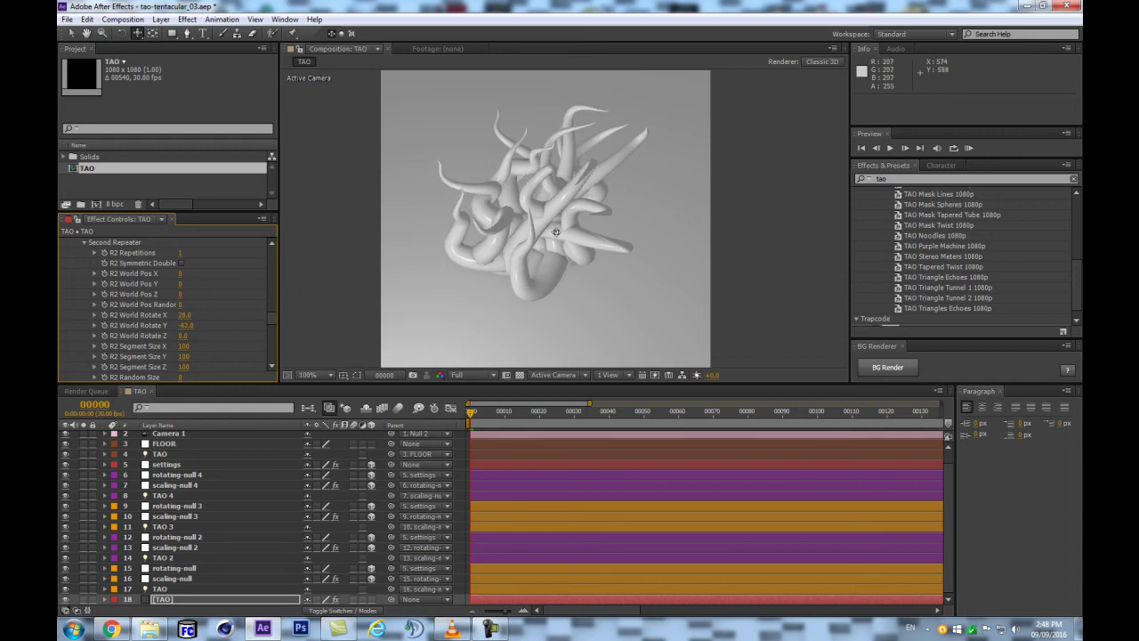
Thicken the tentacles by setting the TAO effect's segment Size to 157
{"action": "scroll", "coordinate": [159, 314], "scroll_direction": "up", "scroll_amount": 10}
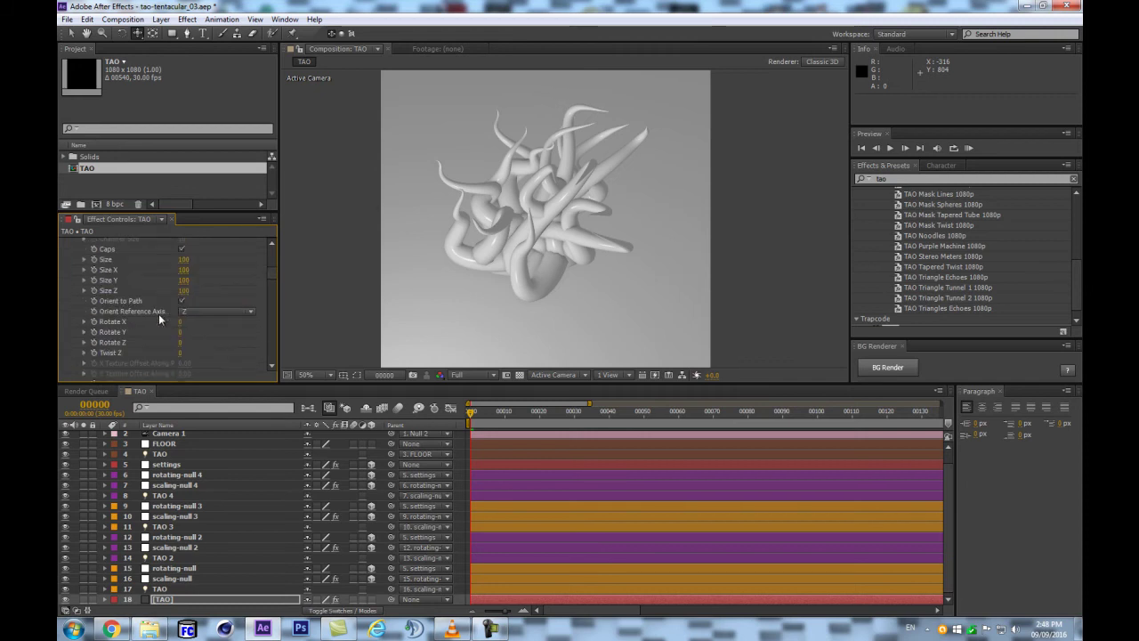
{"action": "scroll", "coordinate": [157, 314], "scroll_direction": "down", "scroll_amount": 1}
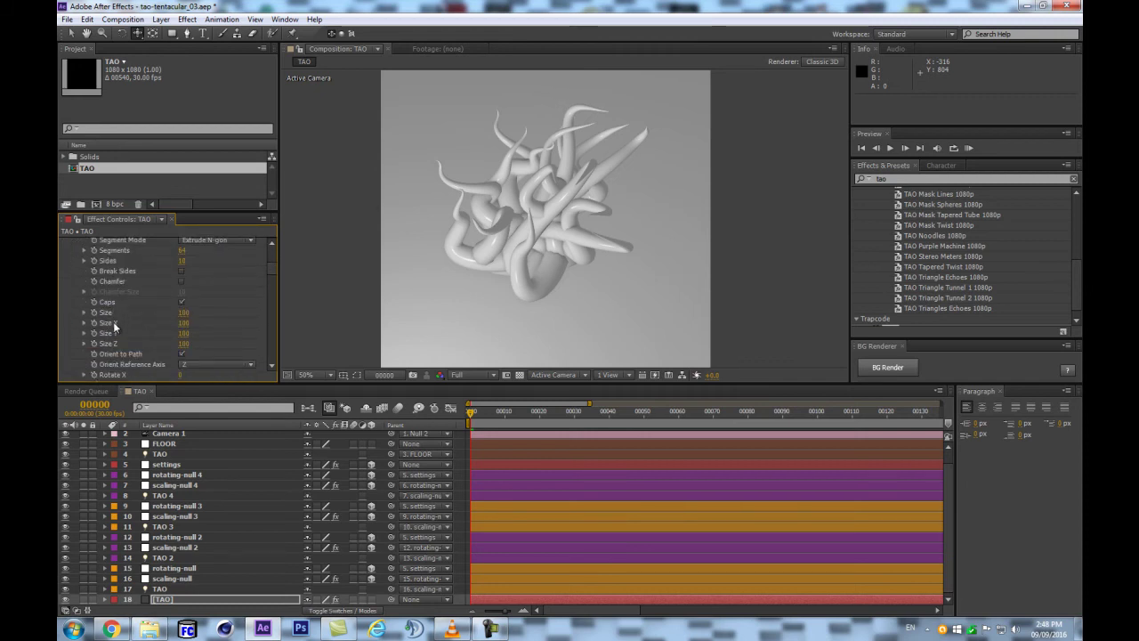
{"action": "mouse_move", "coordinate": [200, 312]}
{"action": "left_mouse_down"}
{"action": "mouse_move", "coordinate": [225, 309]}
{"action": "mouse_move", "coordinate": [214, 309]}
{"action": "left_mouse_up"}
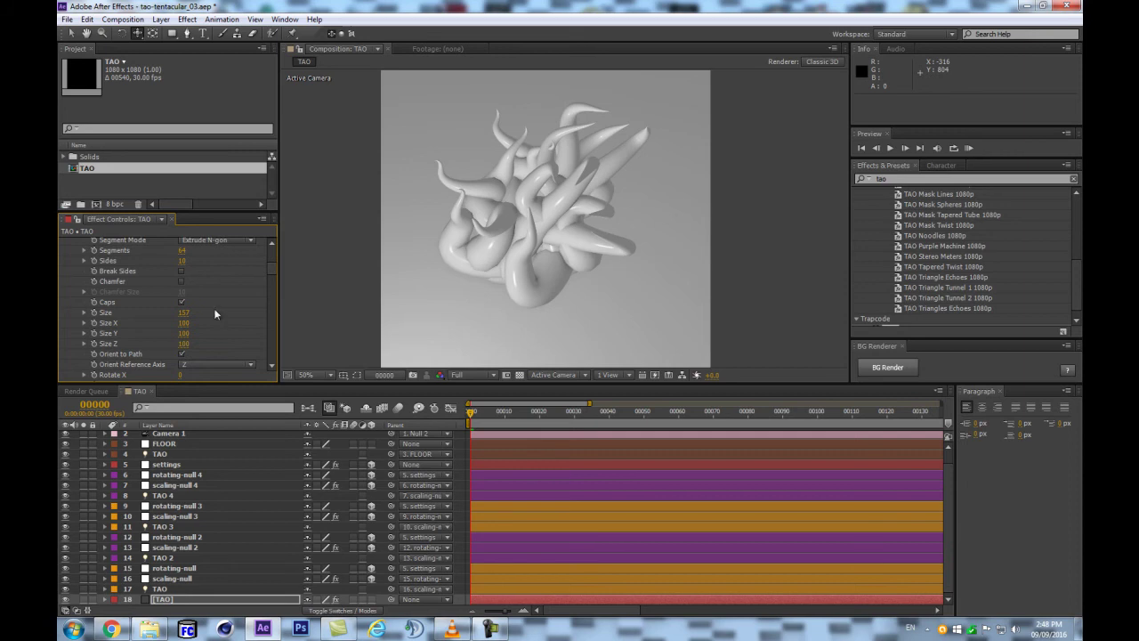
{"action": "scroll", "coordinate": [436, 269], "scroll_direction": "down", "scroll_amount": 1}
{"action": "scroll", "coordinate": [436, 269], "scroll_direction": "up", "scroll_amount": 1}
{"action": "scroll", "coordinate": [185, 467], "scroll_direction": "up", "scroll_amount": 1}
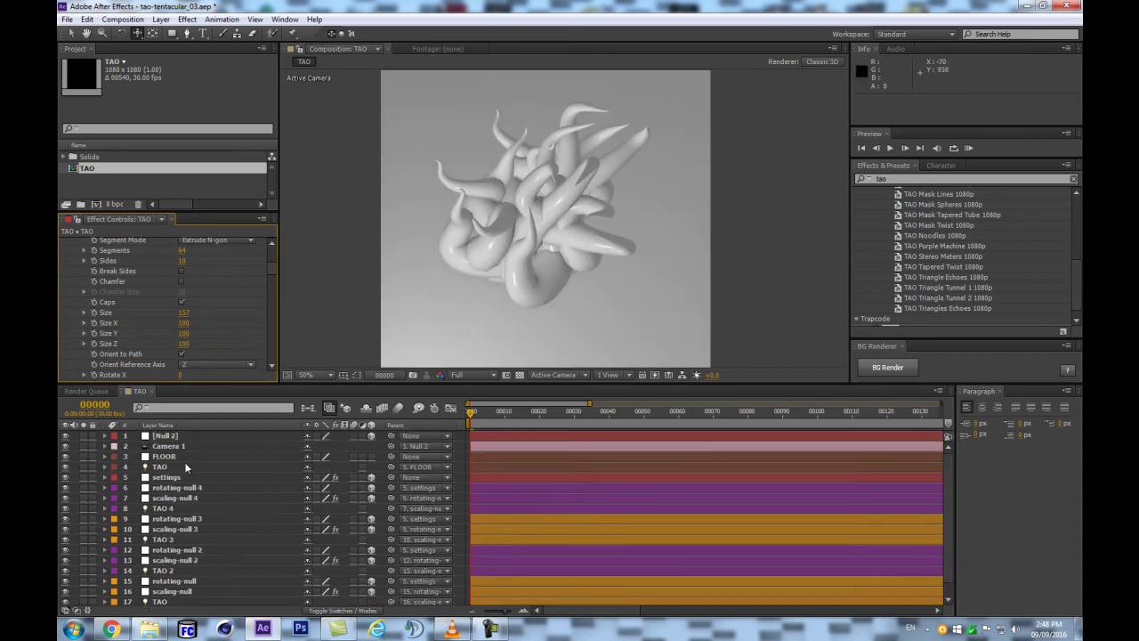
Set Null 2's X Rotation to -10° for a low view of the tentacles against the floor
{"action": "left_click", "coordinate": [171, 437]}
{"action": "key", "text": "r"}
{"action": "left_click_drag", "start_coordinate": [331, 457], "coordinate": [340, 451]}
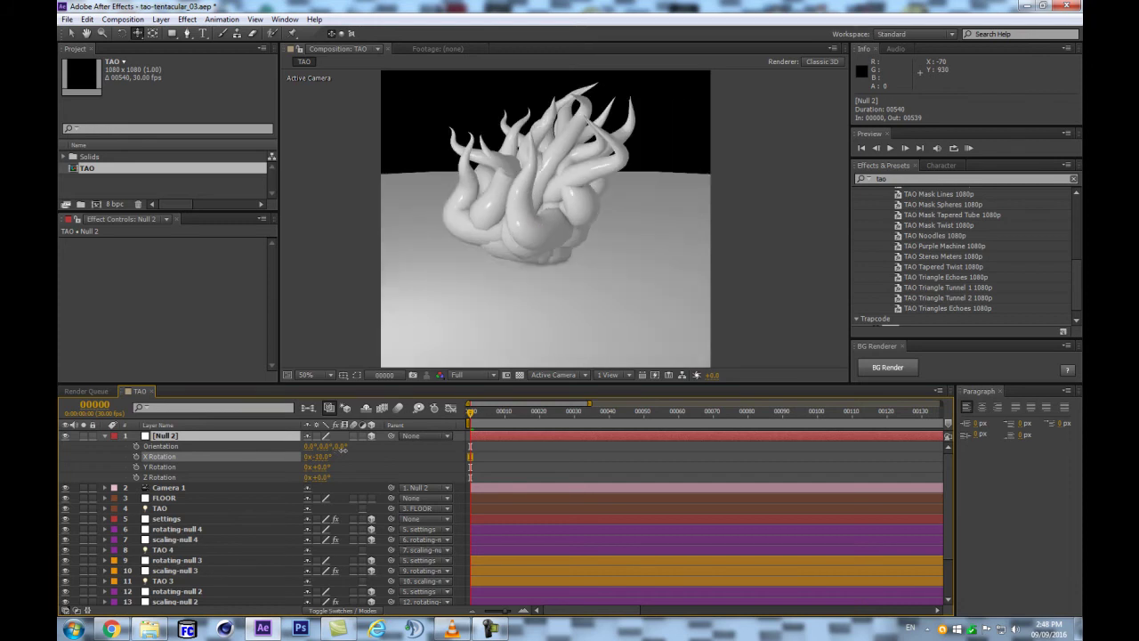
{"action": "key", "text": "Return"}
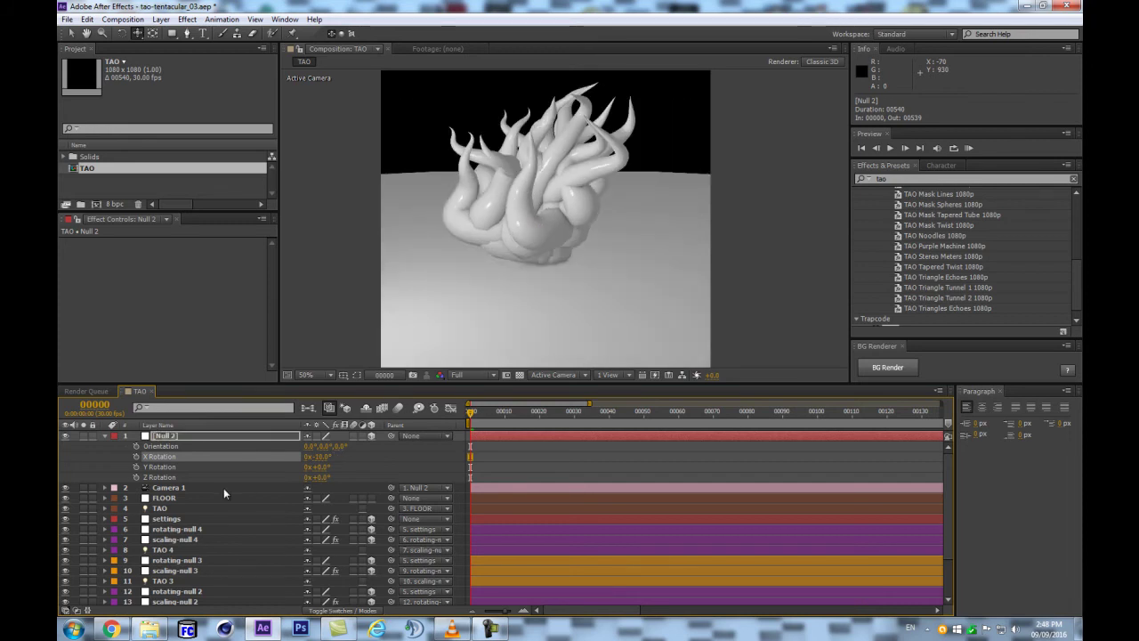
Reveal the Position of the settings and FLOOR nulls and make the FLOOR null a 3D layer
{"action": "left_click", "coordinate": [181, 499]}
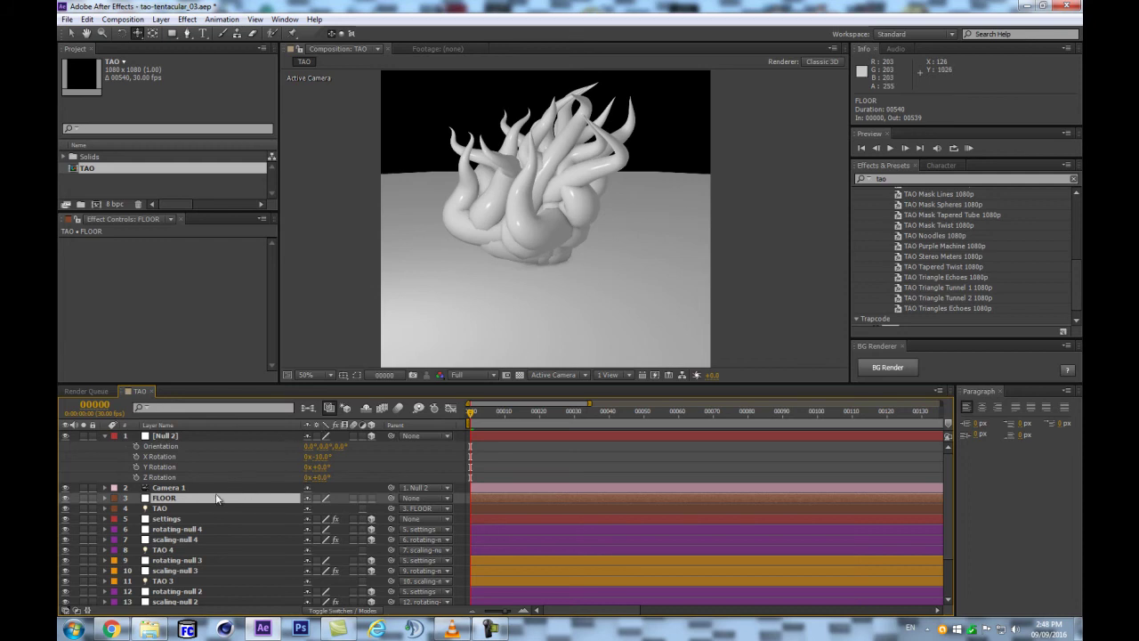
{"action": "left_click", "coordinate": [178, 519]}
{"action": "key", "text": "p"}
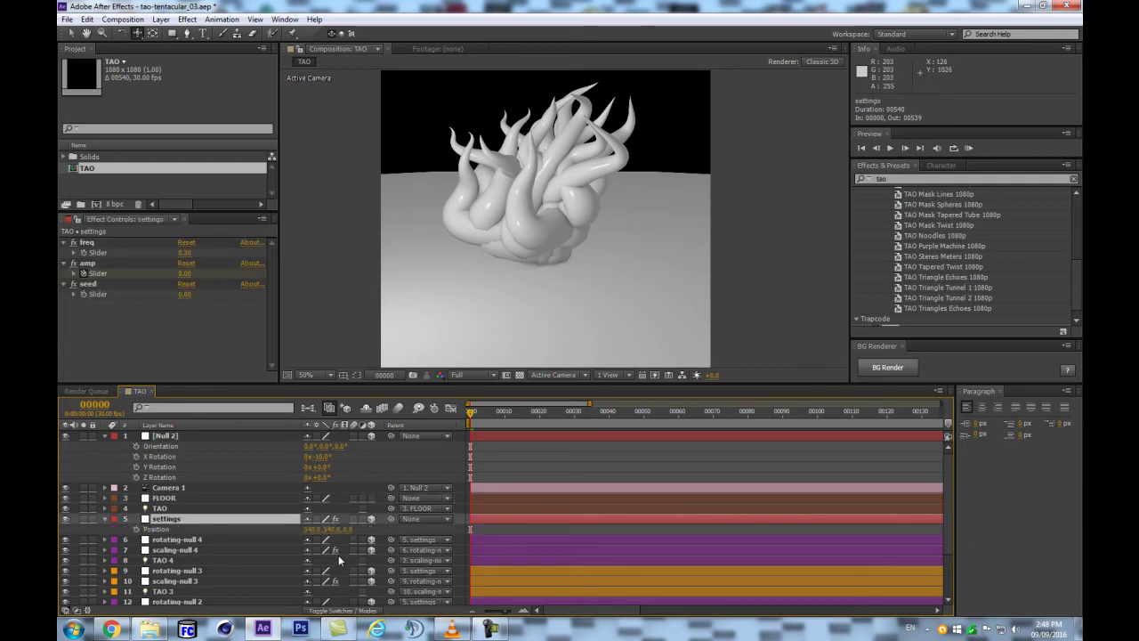
{"action": "left_click", "coordinate": [171, 499]}
{"action": "key", "text": "p"}
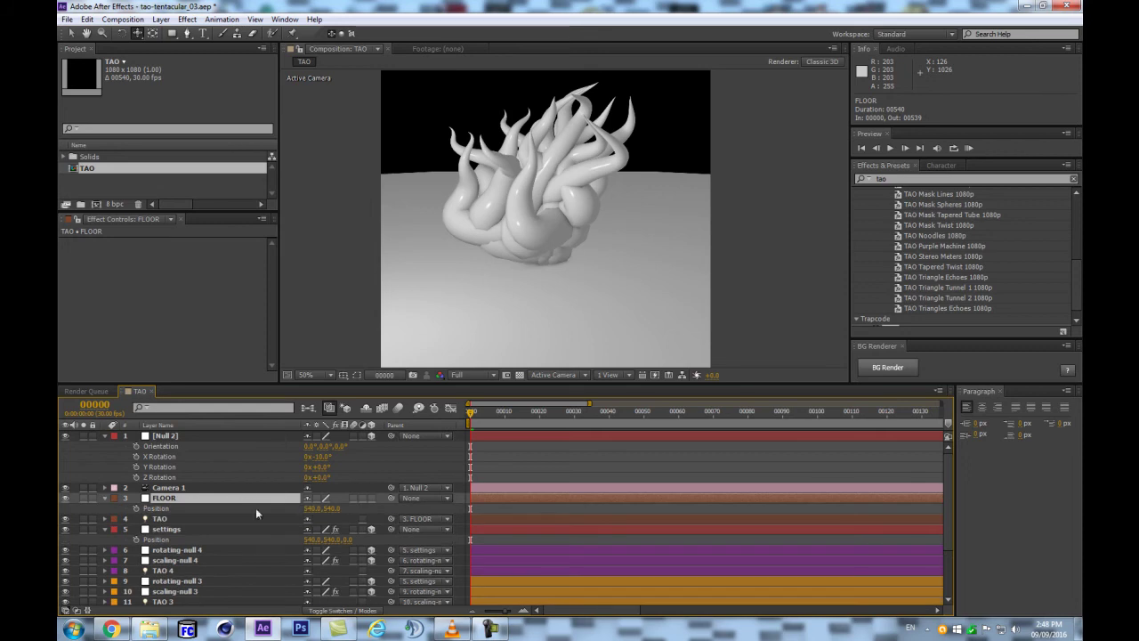
{"action": "left_click", "coordinate": [371, 498]}
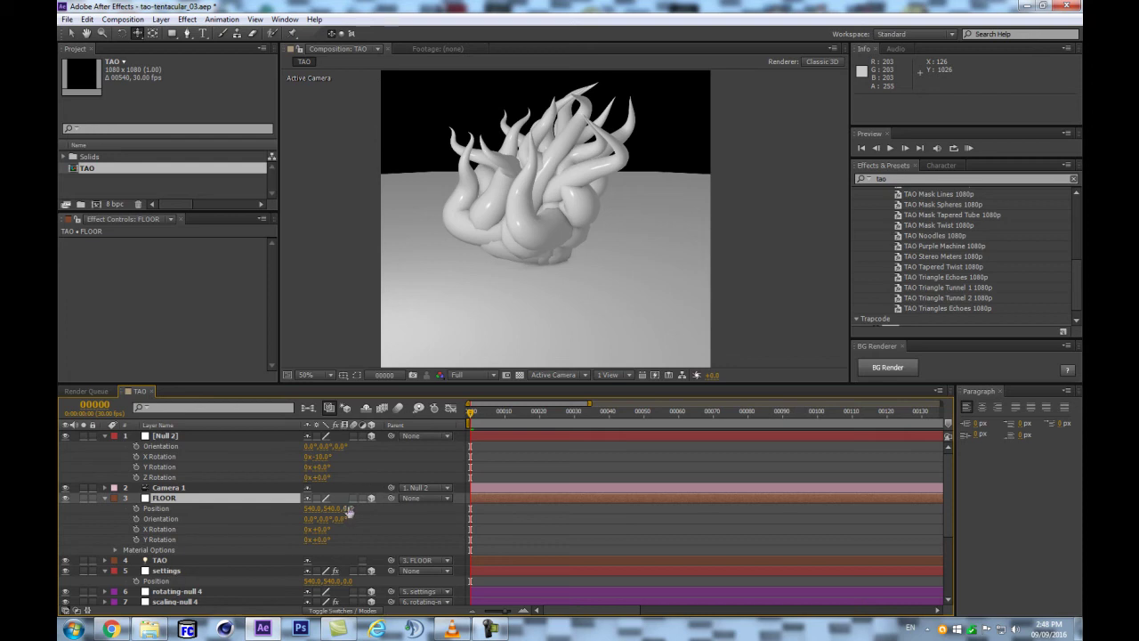
Raise the FLOOR null to a Y Position of 425, keeping its Z Position at 0
{"action": "left_click_drag", "start_coordinate": [345, 508], "coordinate": [327, 508]}
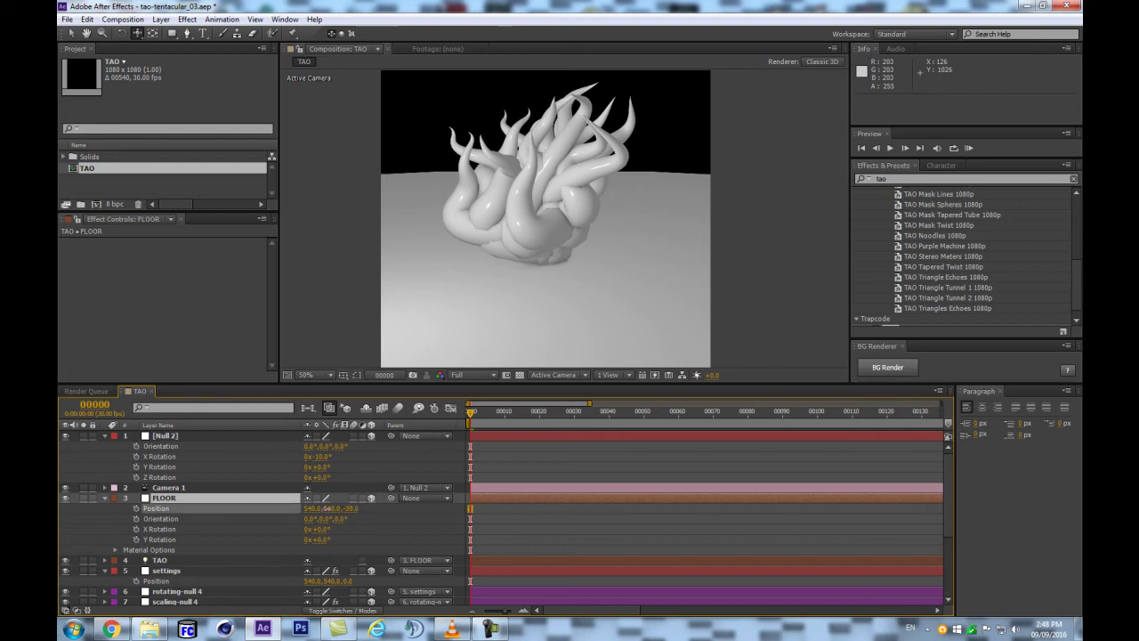
{"action": "key", "text": "ctrl+z"}
{"action": "left_click_drag", "start_coordinate": [287, 515], "coordinate": [313, 510]}
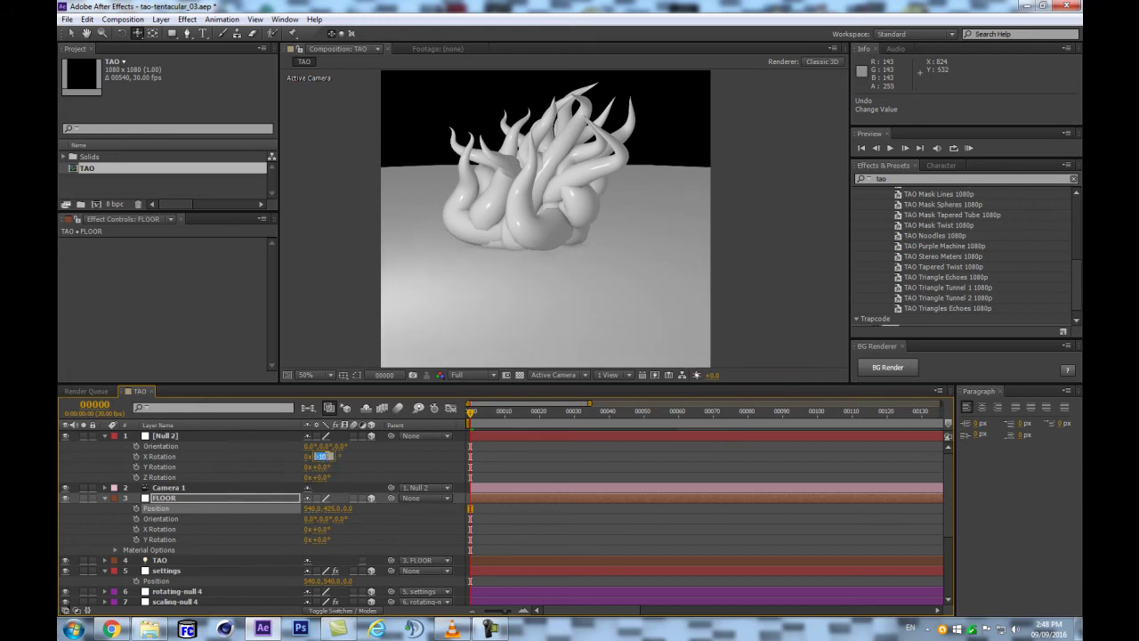
Set Null 2's X Rotation to -45° and shift Camera 1 slightly to reframe the tentacles
{"action": "mouse_move", "coordinate": [321, 456]}
{"action": "left_mouse_down"}
{"action": "mouse_move", "coordinate": [287, 455]}
{"action": "mouse_move", "coordinate": [322, 480]}
{"action": "mouse_move", "coordinate": [333, 459]}
{"action": "mouse_move", "coordinate": [353, 458]}
{"action": "mouse_move", "coordinate": [334, 456]}
{"action": "left_mouse_up"}
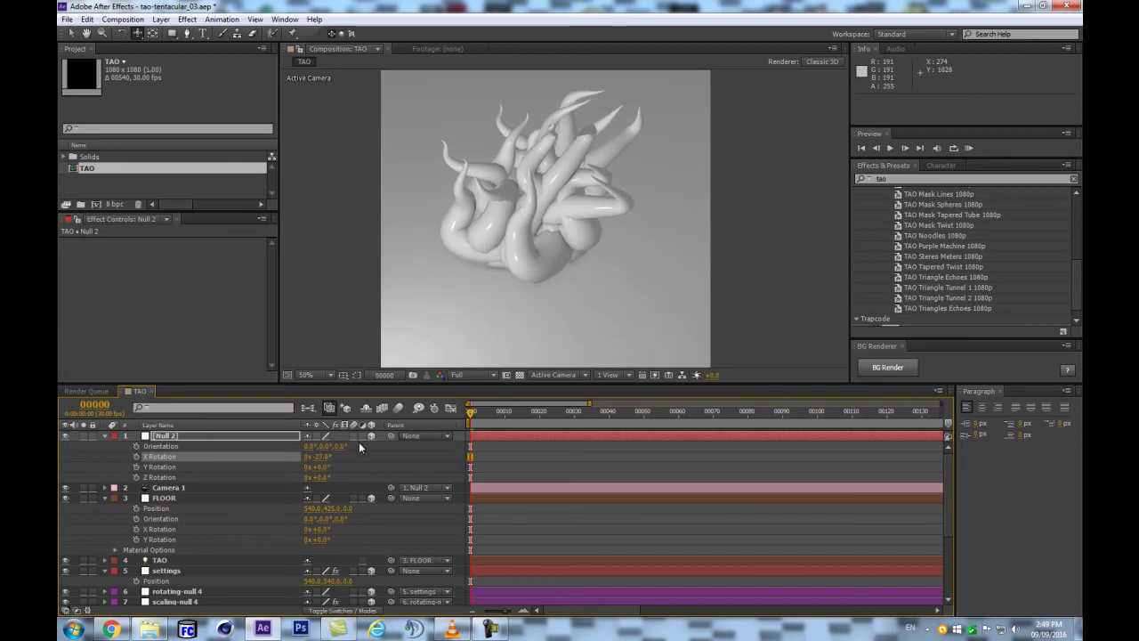
{"action": "scroll", "coordinate": [574, 276], "scroll_direction": "down", "scroll_amount": 2}
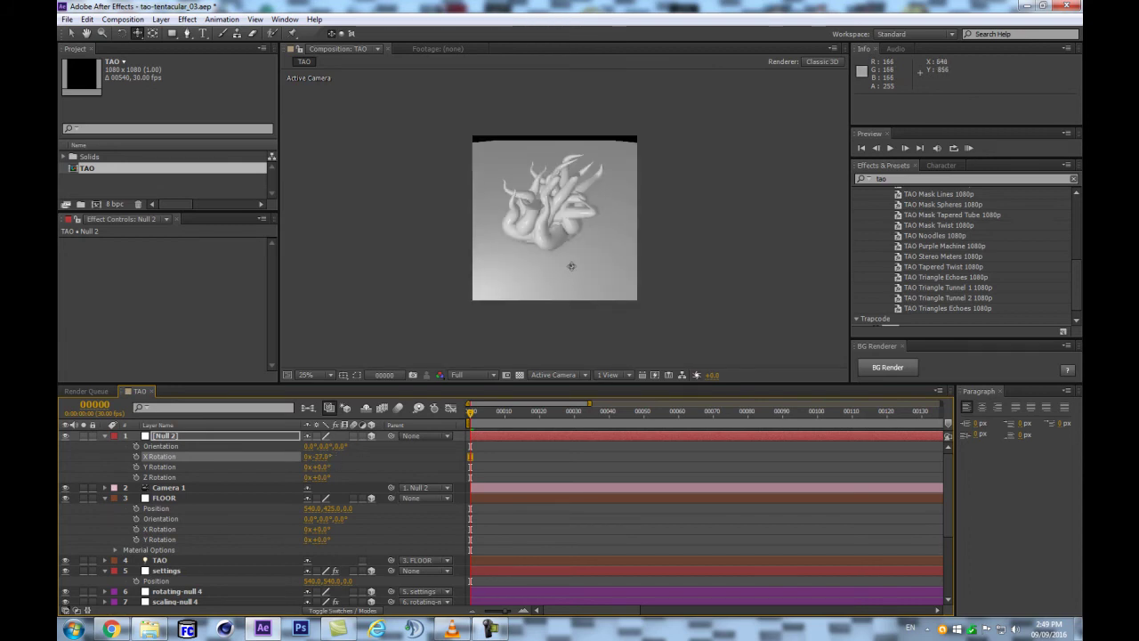
{"action": "key", "text": "ctrl+z"}
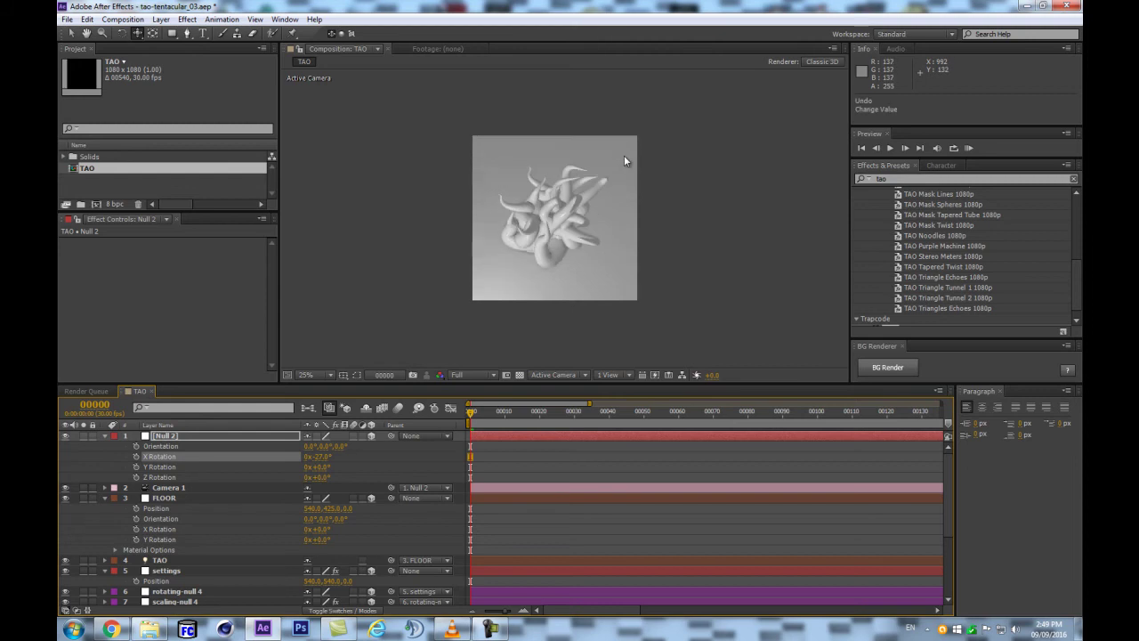
{"action": "left_click_drag", "start_coordinate": [568, 207], "coordinate": [584, 215]}
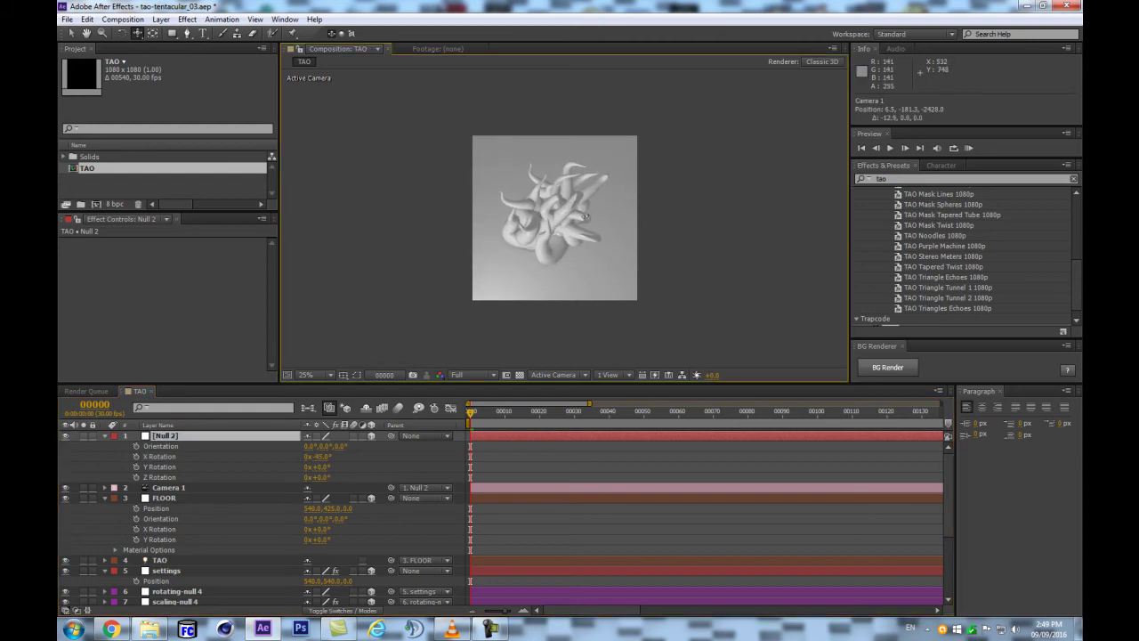
Fold away all layers' properties and enlarge the timeline area until all 18 layers fit
{"action": "left_click", "coordinate": [107, 436]}
{"action": "key", "text": "ctrl+a"}
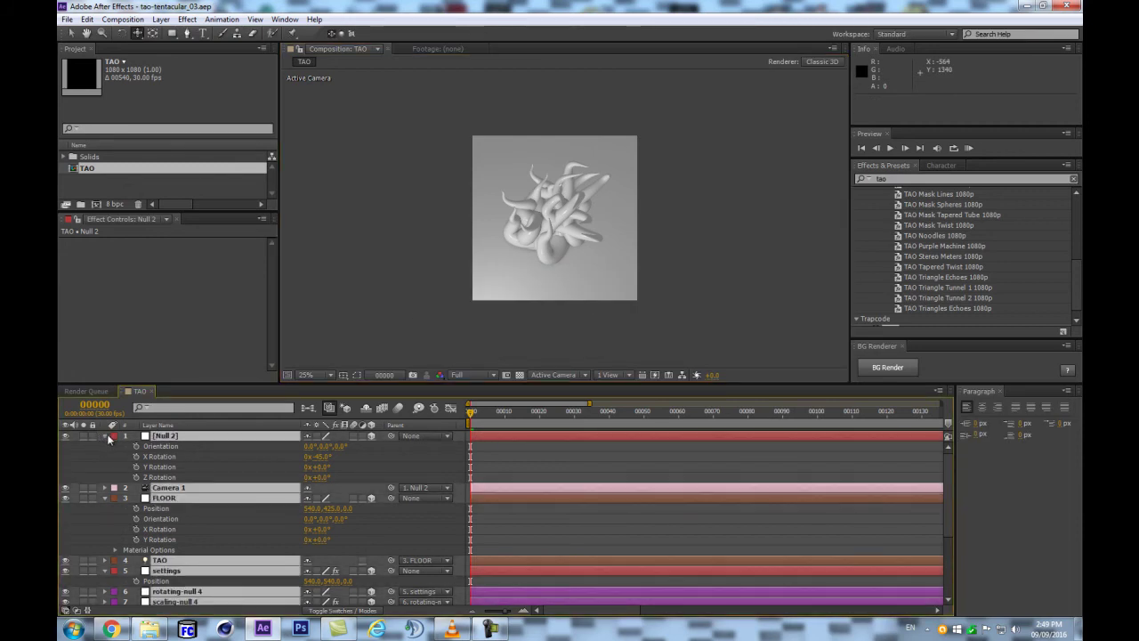
{"action": "key", "text": "ctrl+grave"}
{"action": "left_click", "coordinate": [673, 215]}
{"action": "key", "text": "period"}
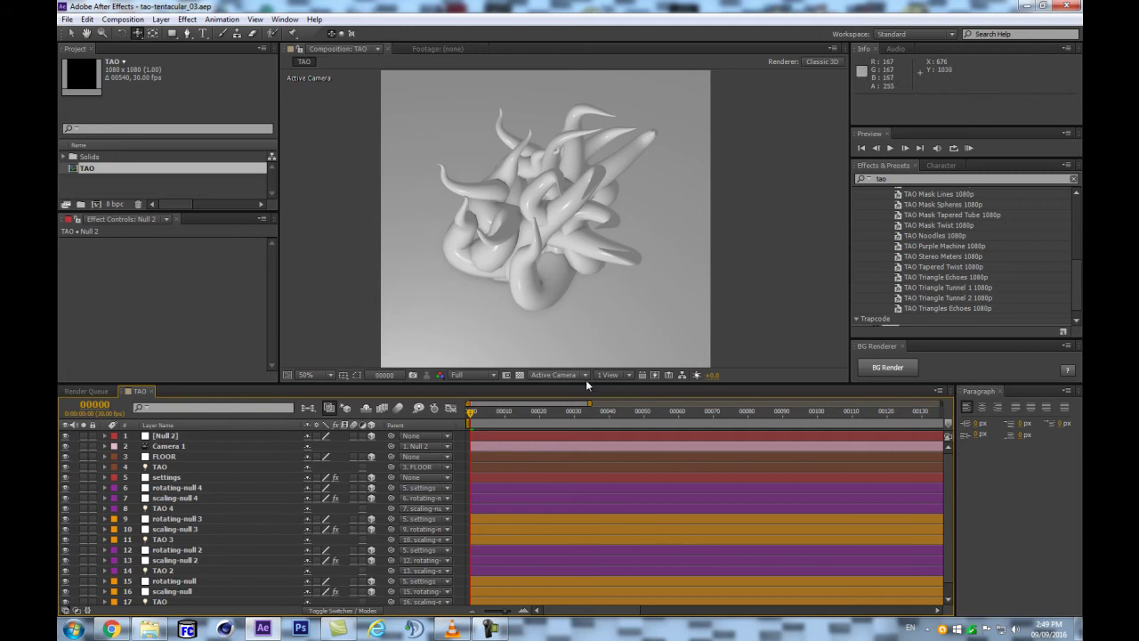
{"action": "left_click_drag", "start_coordinate": [587, 385], "coordinate": [587, 347]}
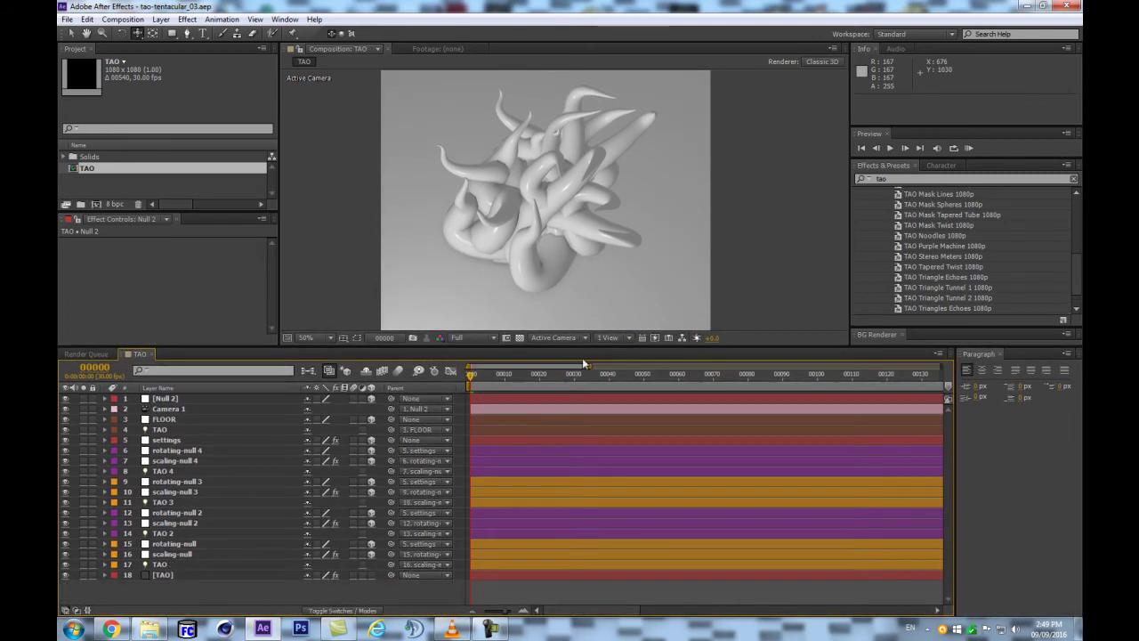
Create a 500 x 500 px solid named TEX with its aspect ratio locked to 1:1
{"action": "key", "text": "ctrl+y"}
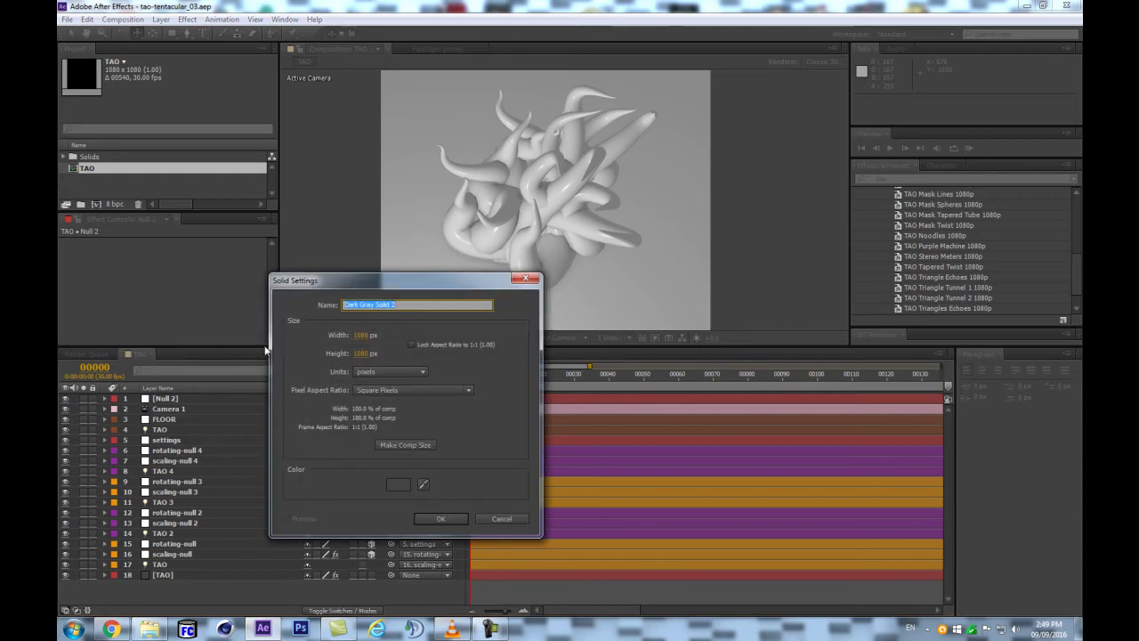
{"action": "type", "text": "TEX"}
{"action": "left_click", "coordinate": [361, 336]}
{"action": "type", "text": "500"}
{"action": "key", "text": "Tab"}
{"action": "type", "text": "500"}
{"action": "left_click", "coordinate": [470, 345]}
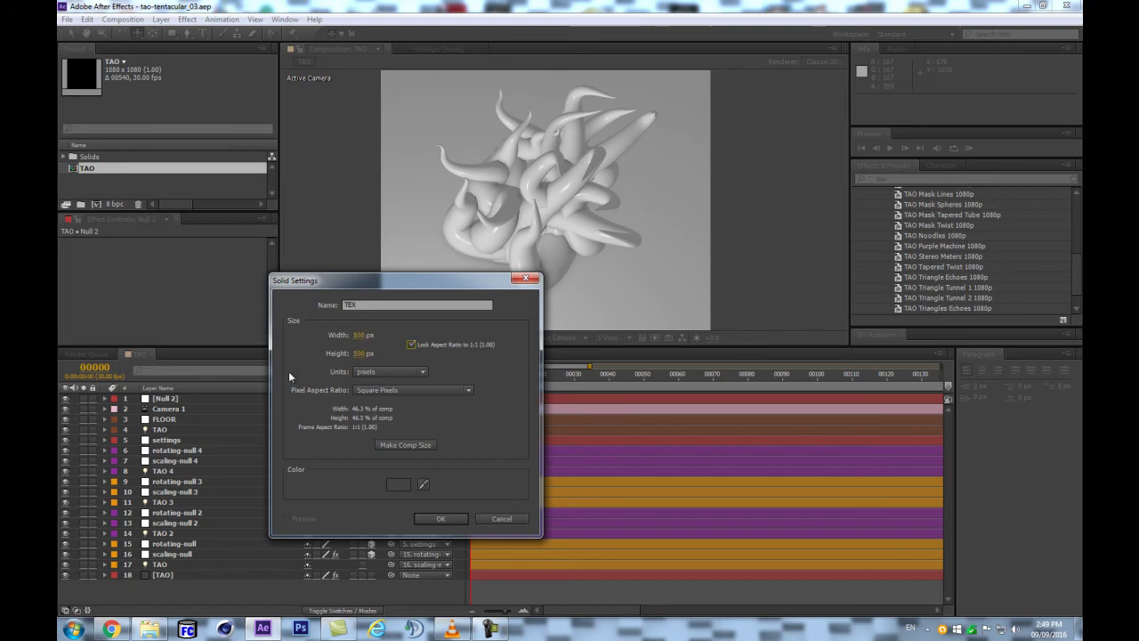
{"action": "left_click", "coordinate": [442, 517]}
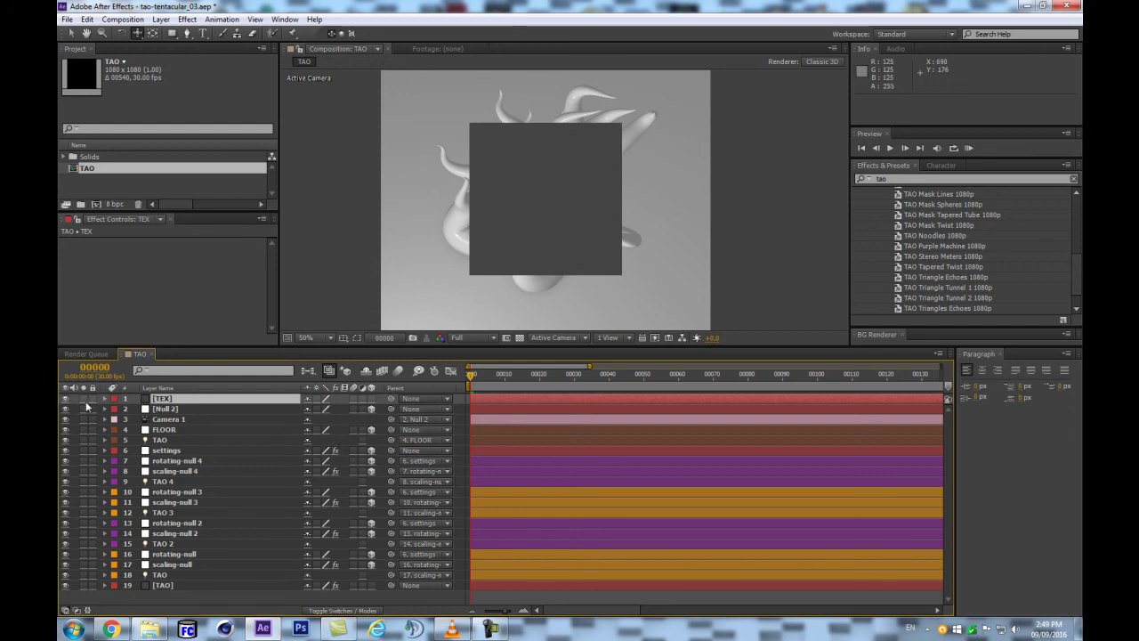
Pre-compose the TEX solid into a new composition named TEX, leaving all attributes in TAO
{"action": "key", "text": "ctrl+shift+c"}
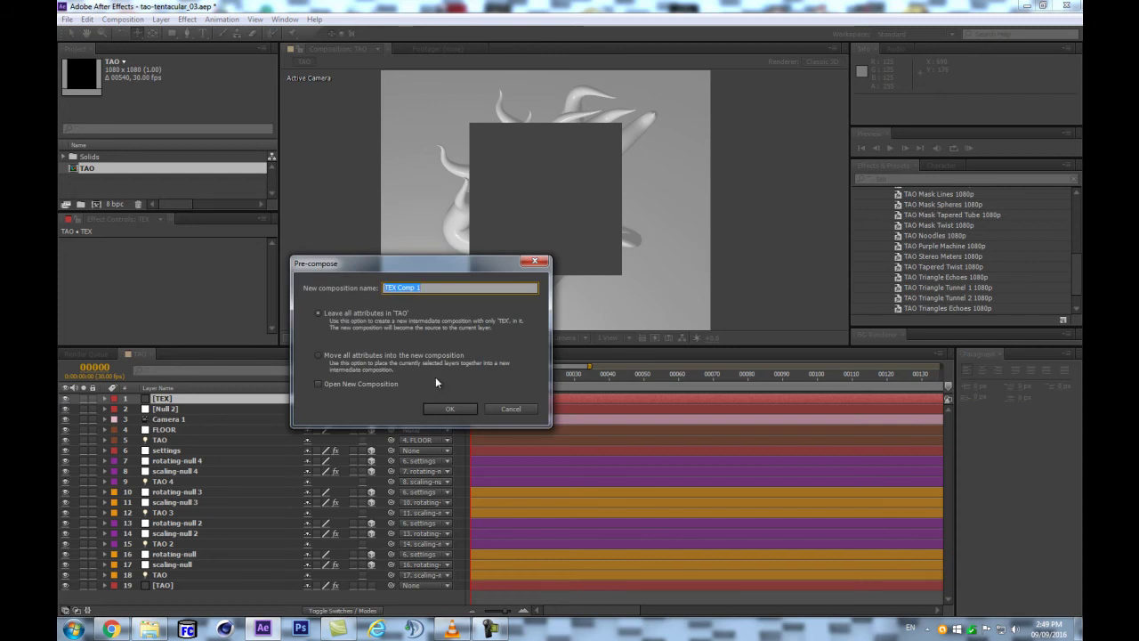
{"action": "type", "text": "TEX"}
{"action": "key", "text": "Return"}
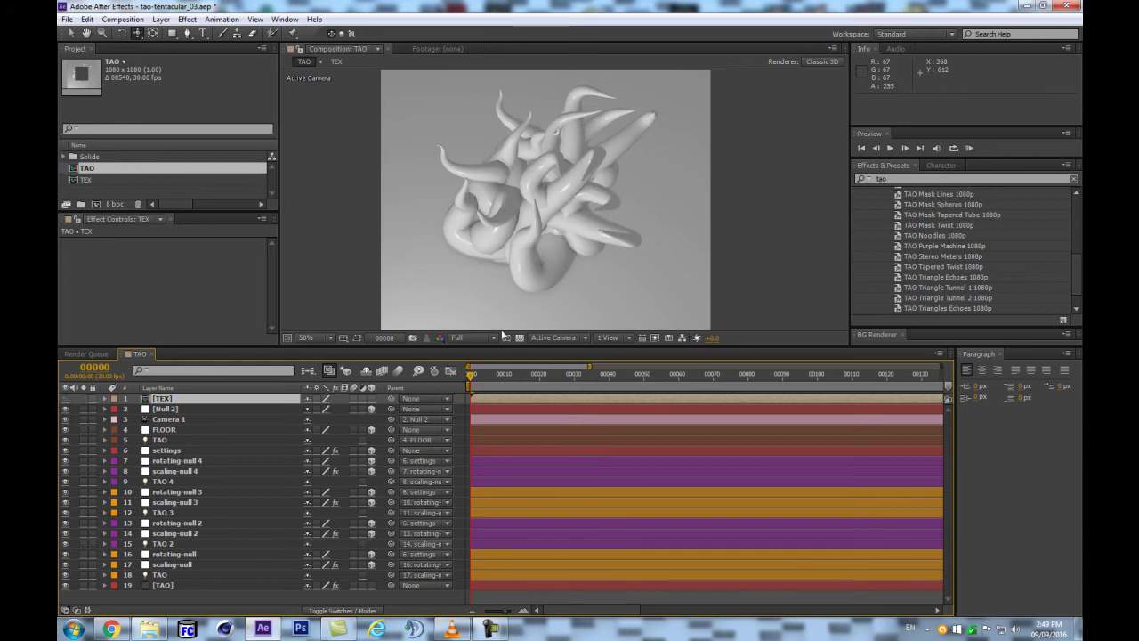
Open the TEX composition and apply the Ramp effect to its TEX solid
{"action": "double_click", "coordinate": [169, 398]}
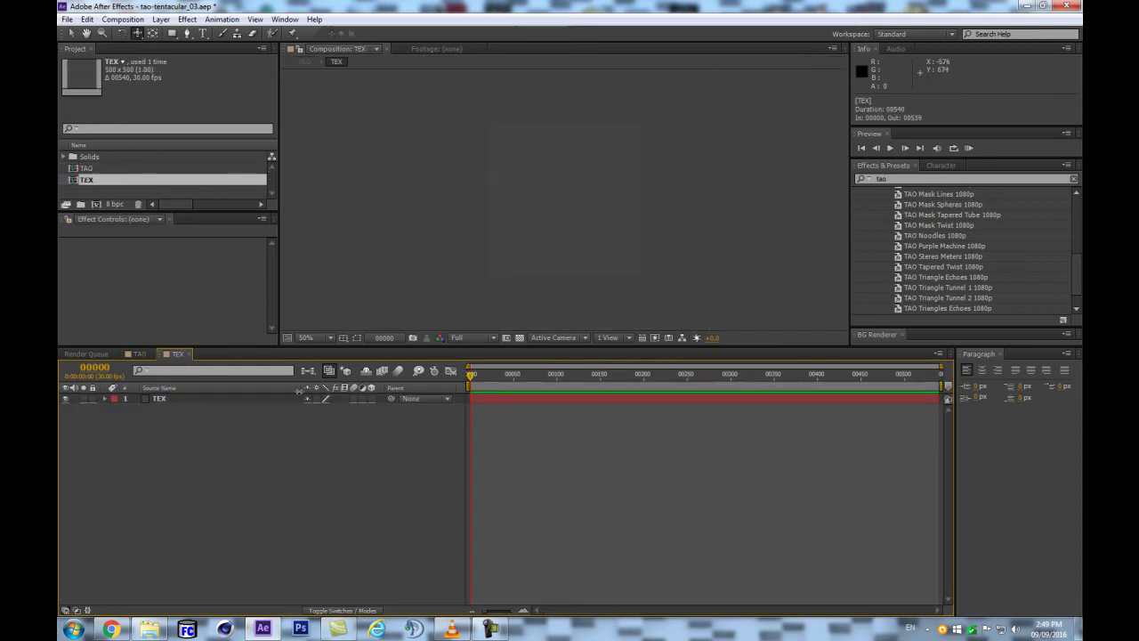
{"action": "key", "text": "ctrl+5"}
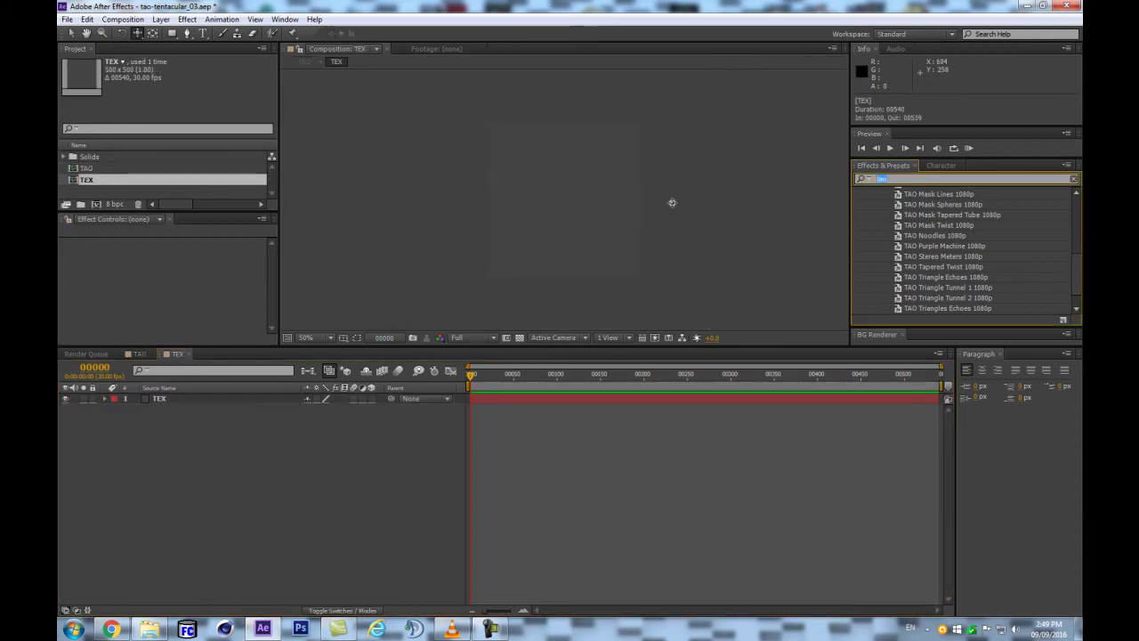
{"action": "type", "text": "ramp"}
{"action": "left_click_drag", "start_coordinate": [899, 201], "coordinate": [160, 399]}
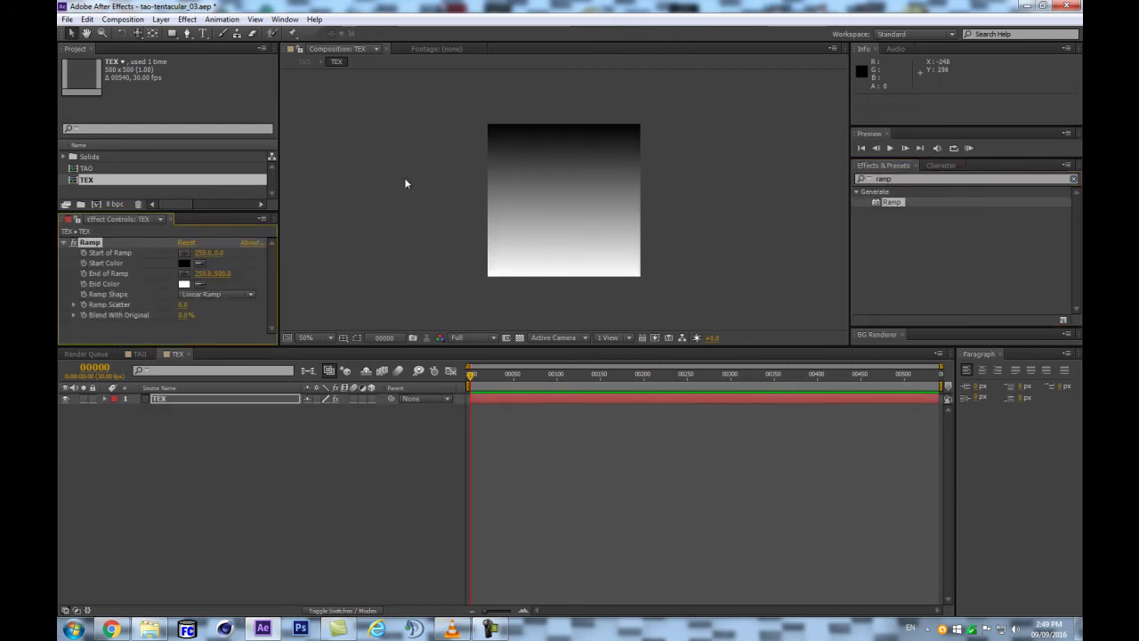
Add the Colorama effect after Ramp on the TEX solid and enlarge the effect settings area
{"action": "left_click", "coordinate": [914, 181]}
{"action": "type", "text": "coloram"}
{"action": "left_click_drag", "start_coordinate": [898, 208], "coordinate": [93, 338]}
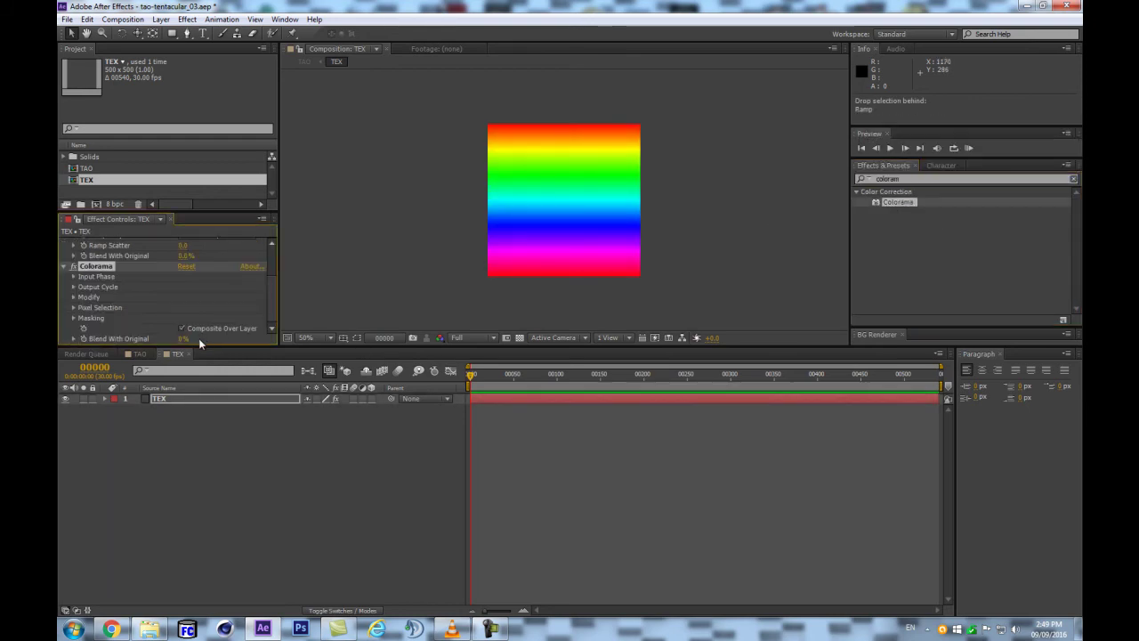
{"action": "left_click_drag", "start_coordinate": [193, 345], "coordinate": [214, 462]}
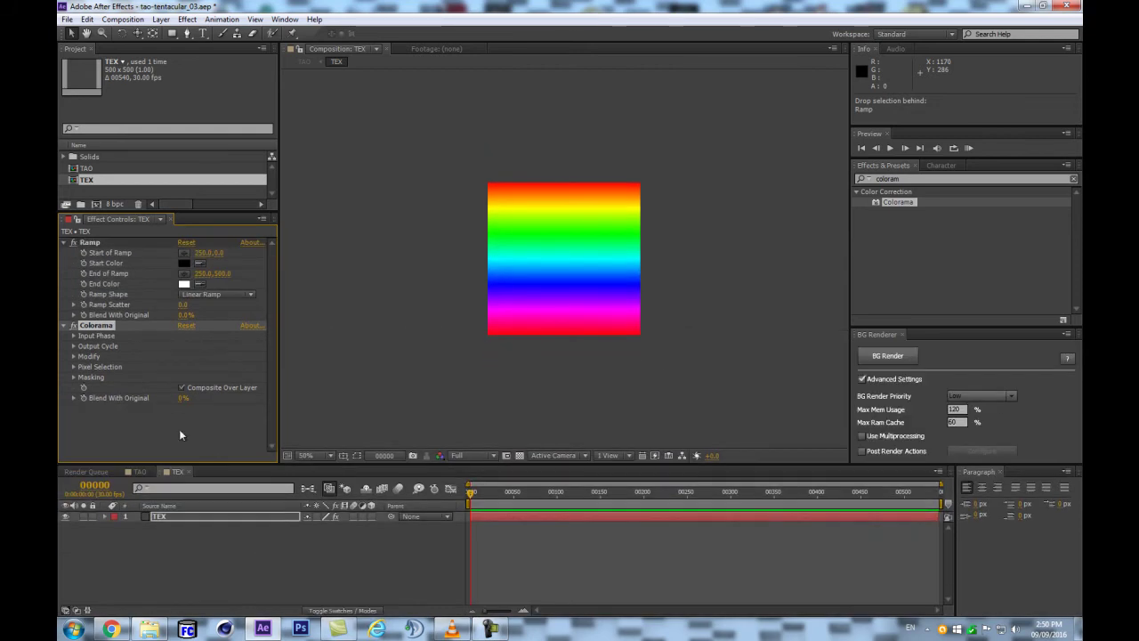
Set Colorama's Output Cycle preset palette to Ramp Grey and turn off Interpolate Palette for a hard black-and-white split
{"action": "left_click", "coordinate": [74, 348]}
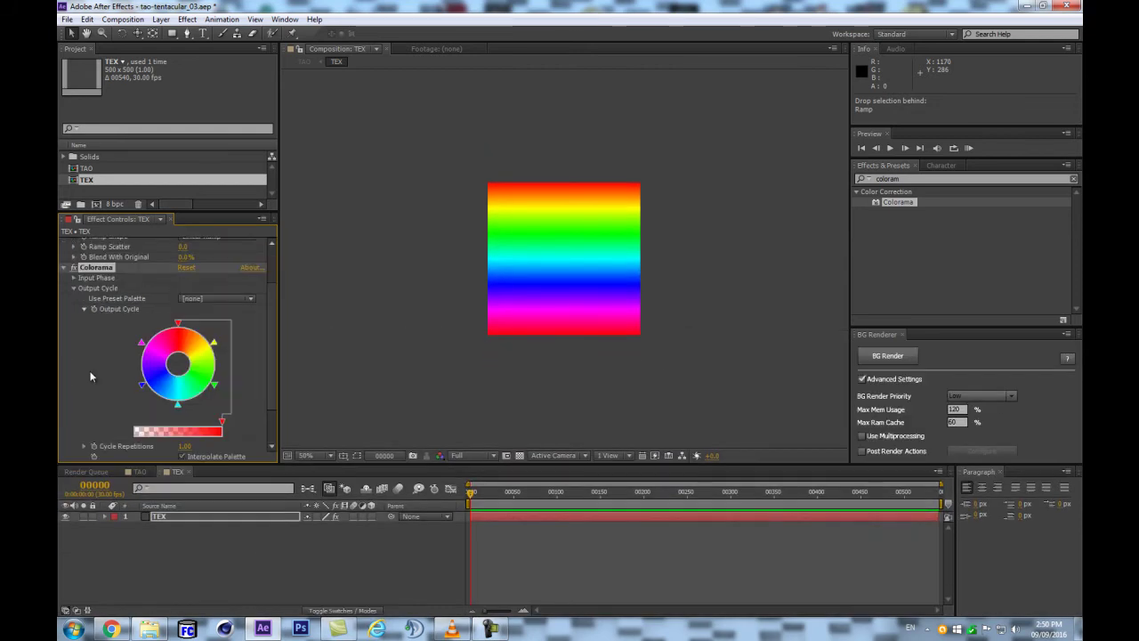
{"action": "left_click", "coordinate": [220, 298]}
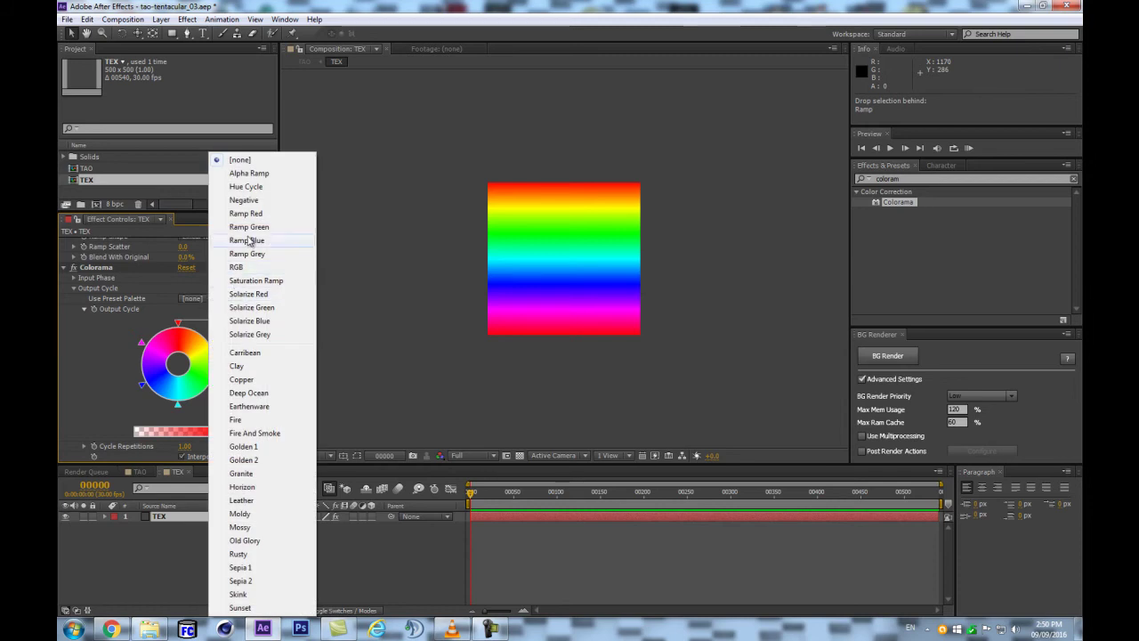
{"action": "left_click", "coordinate": [253, 254]}
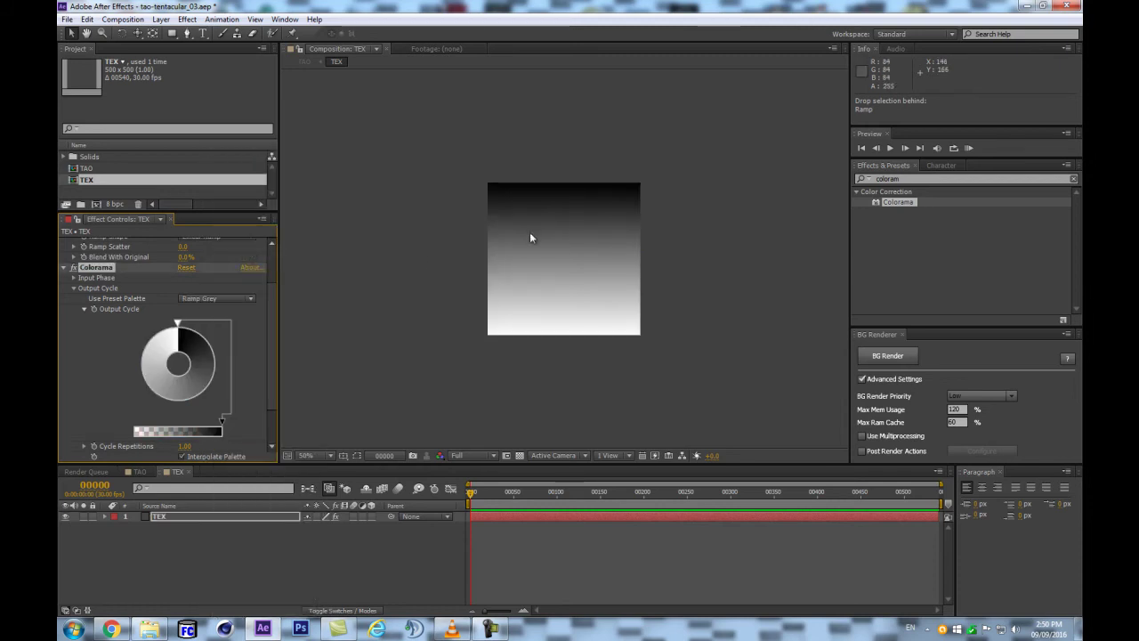
{"action": "left_click", "coordinate": [182, 404]}
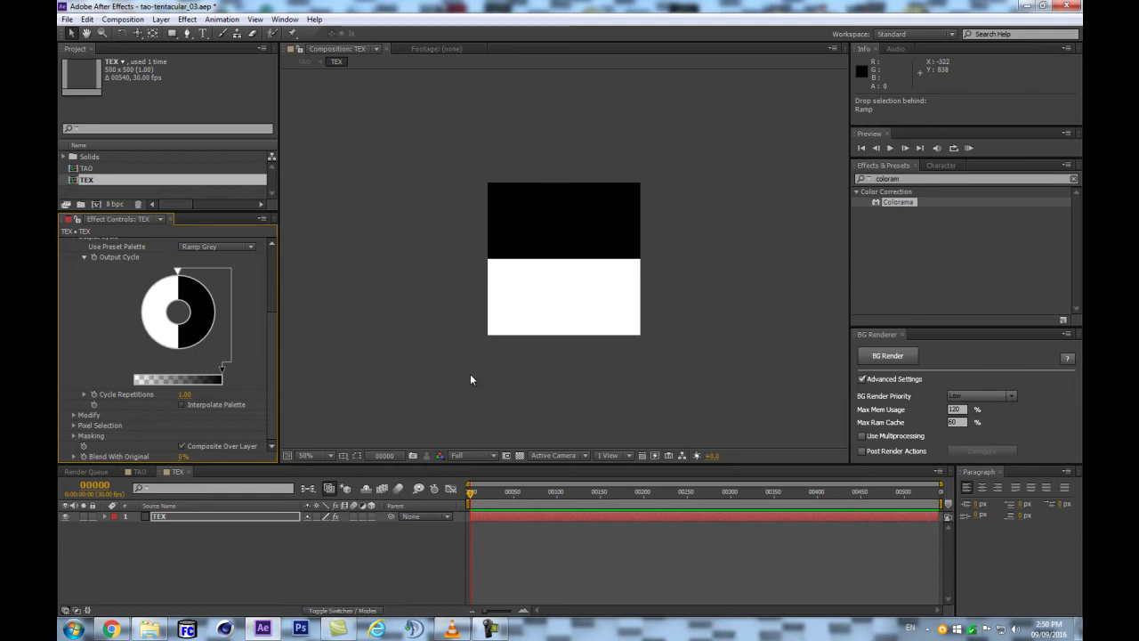
Return to the TAO composition and set the TAO effect's Color Texture to the TEX layer
{"action": "left_click", "coordinate": [308, 489]}
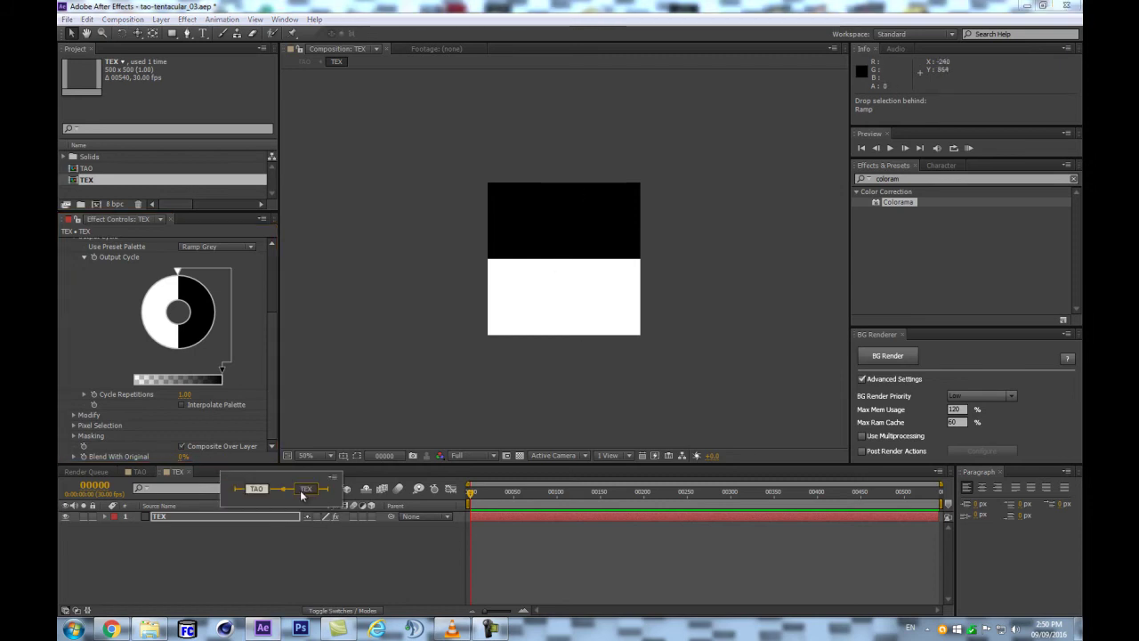
{"action": "left_click", "coordinate": [260, 489]}
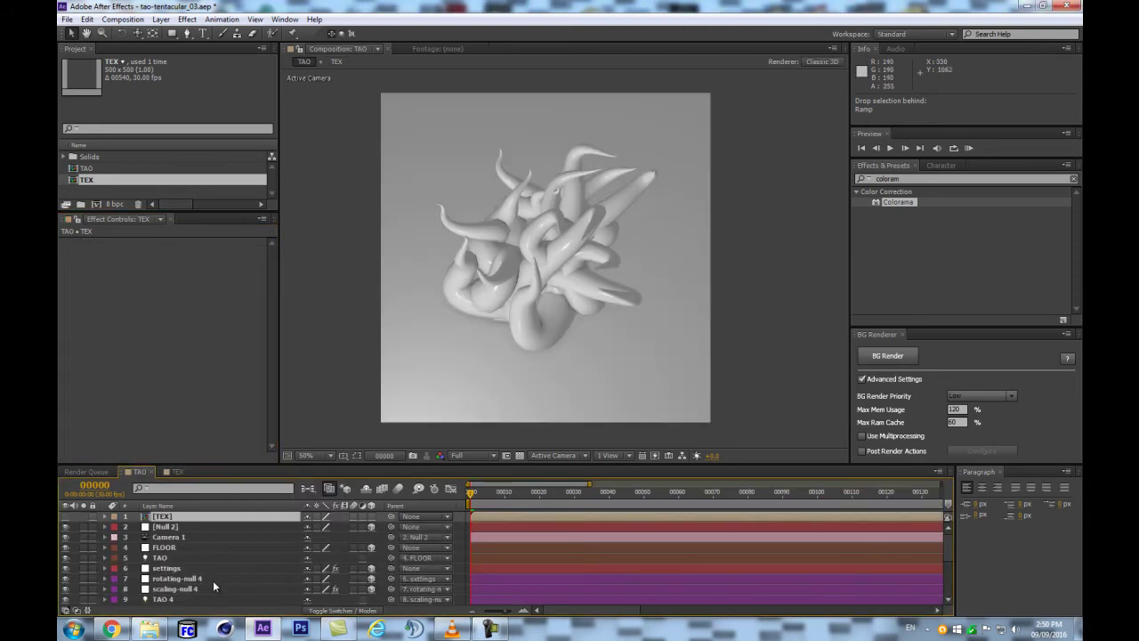
{"action": "left_click", "coordinate": [159, 600]}
{"action": "scroll", "coordinate": [267, 313], "scroll_direction": "down", "scroll_amount": 5}
{"action": "scroll", "coordinate": [255, 375], "scroll_direction": "up", "scroll_amount": 6}
{"action": "scroll", "coordinate": [243, 393], "scroll_direction": "down", "scroll_amount": 2}
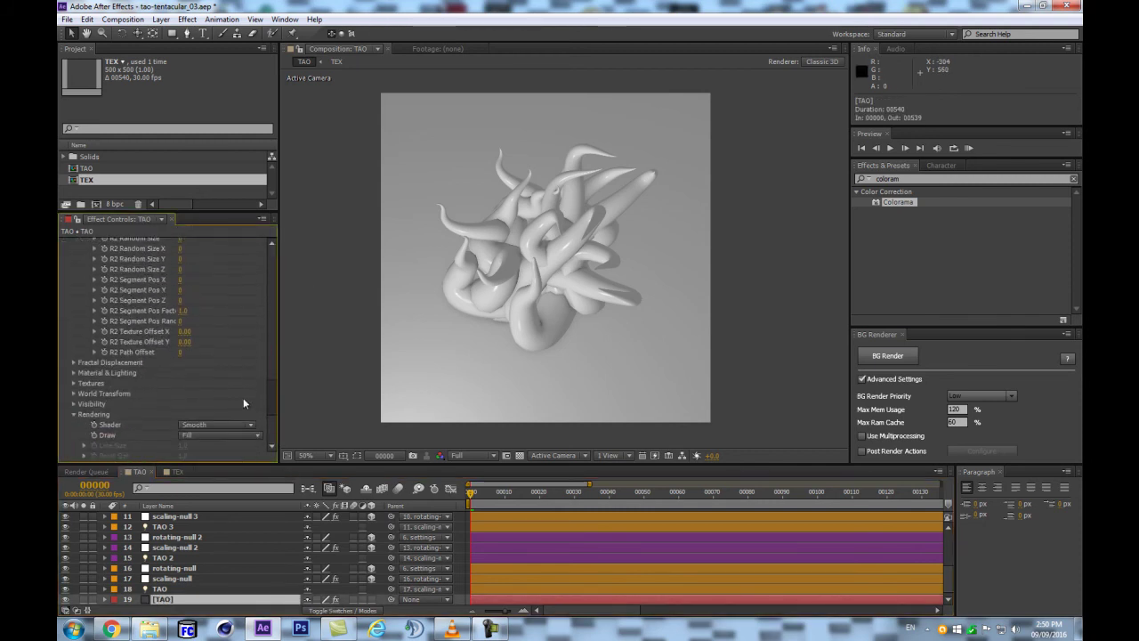
{"action": "left_click", "coordinate": [75, 367]}
{"action": "scroll", "coordinate": [194, 338], "scroll_direction": "down", "scroll_amount": 2}
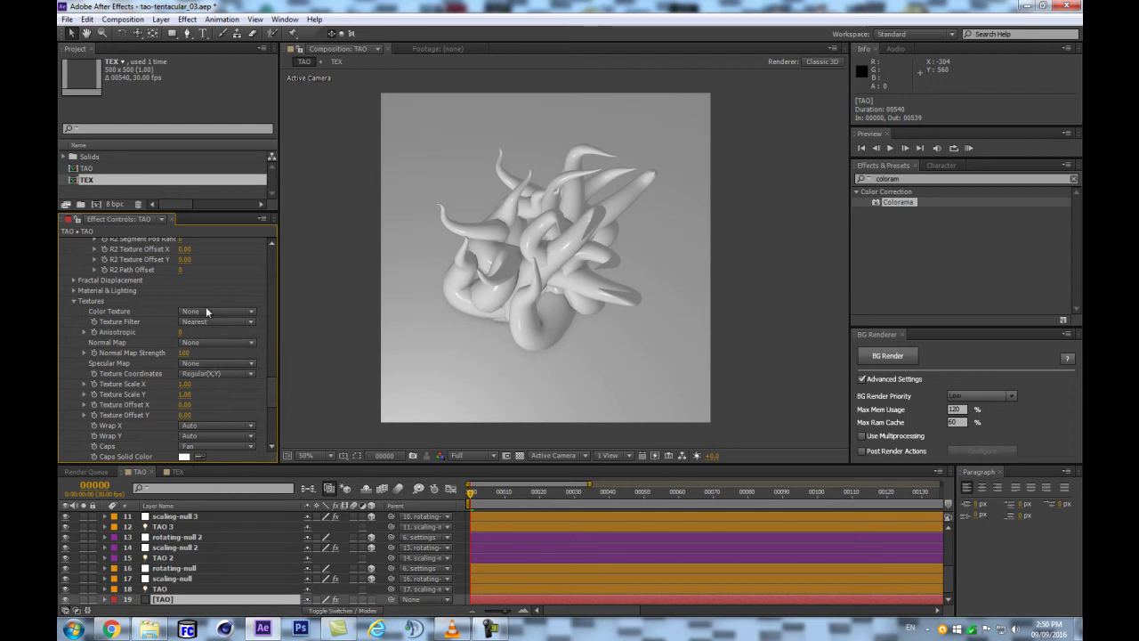
{"action": "left_click", "coordinate": [197, 315]}
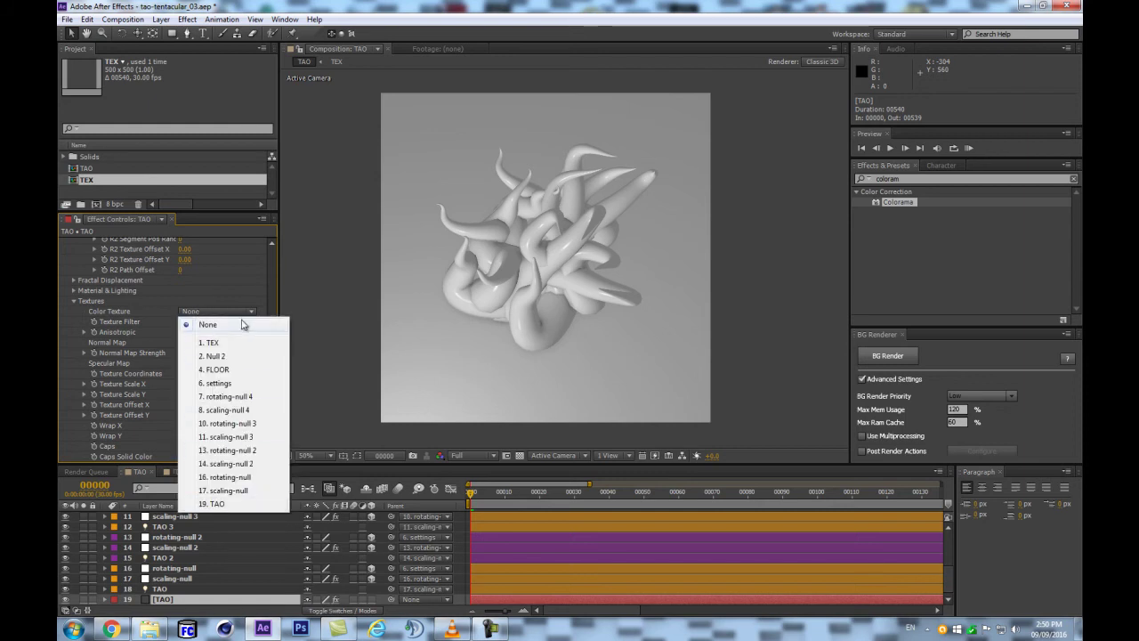
{"action": "left_click", "coordinate": [213, 343]}
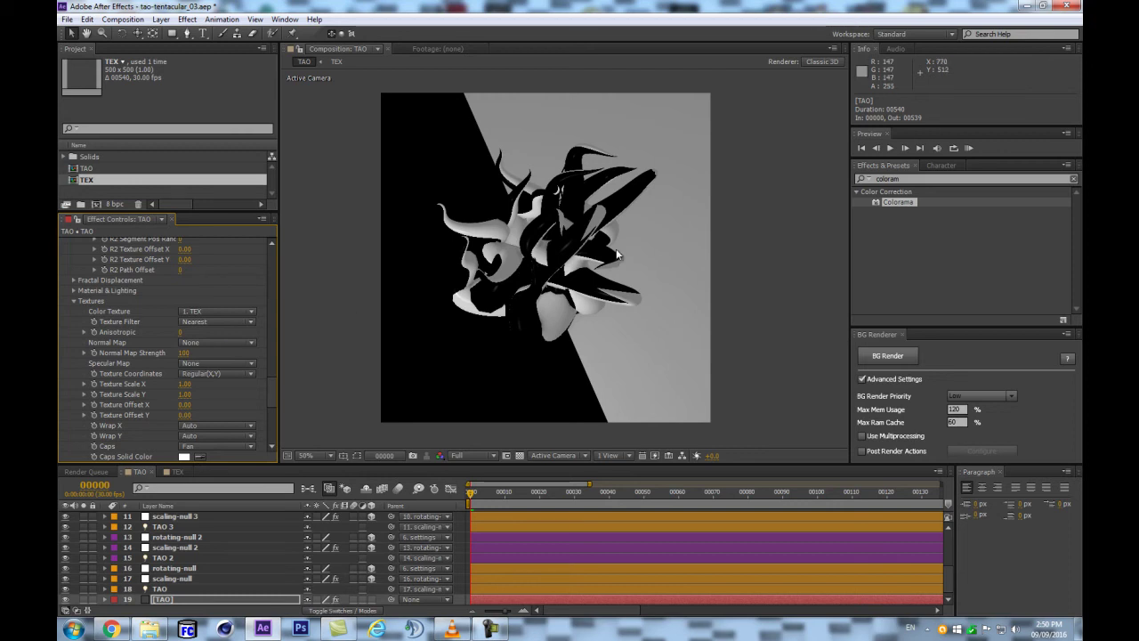
Rename the TAO light parented to the FLOOR null as TAOtex:0 to exclude the floor from the texture
{"action": "scroll", "coordinate": [245, 567], "scroll_direction": "up", "scroll_amount": 5}
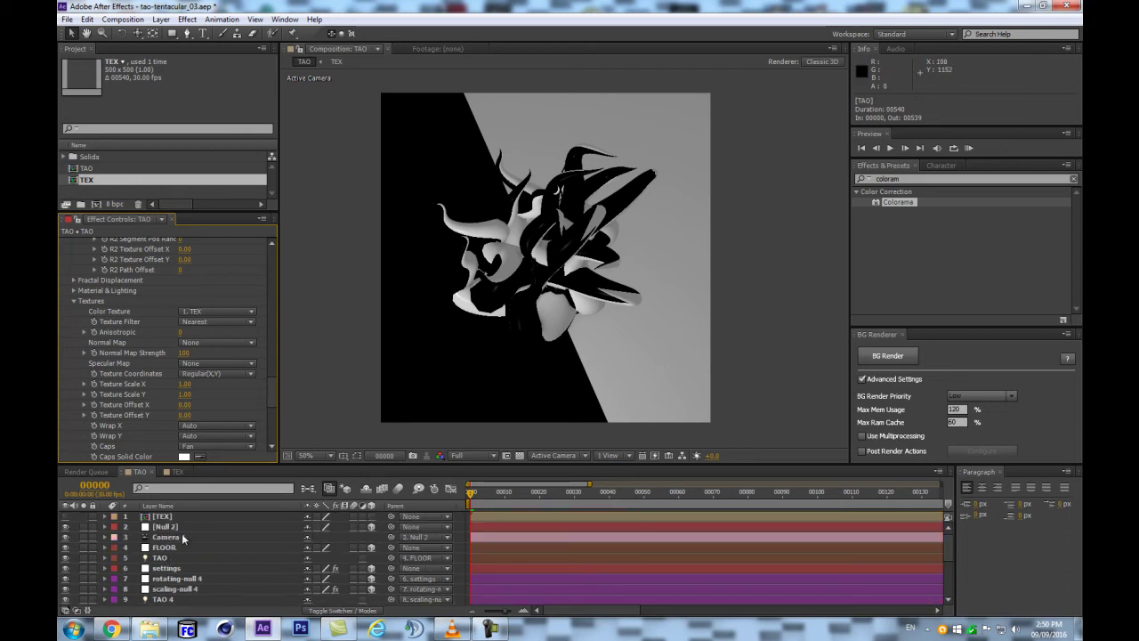
{"action": "left_click", "coordinate": [177, 556]}
{"action": "key", "text": "Return"}
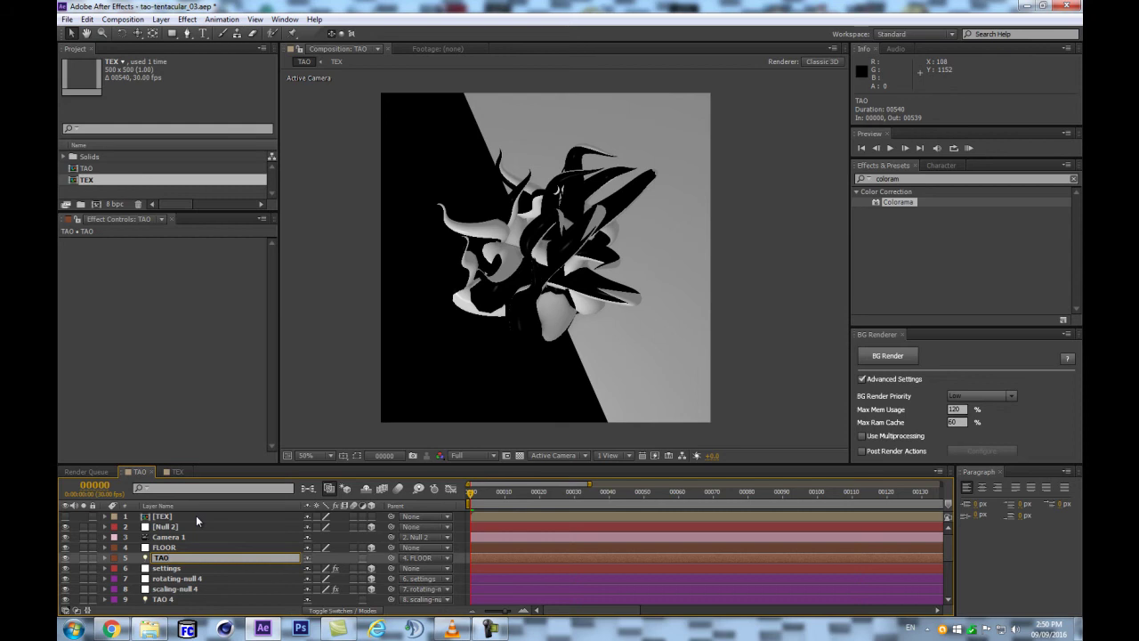
{"action": "type", "text": "tex:0"}
{"action": "key", "text": "Return"}
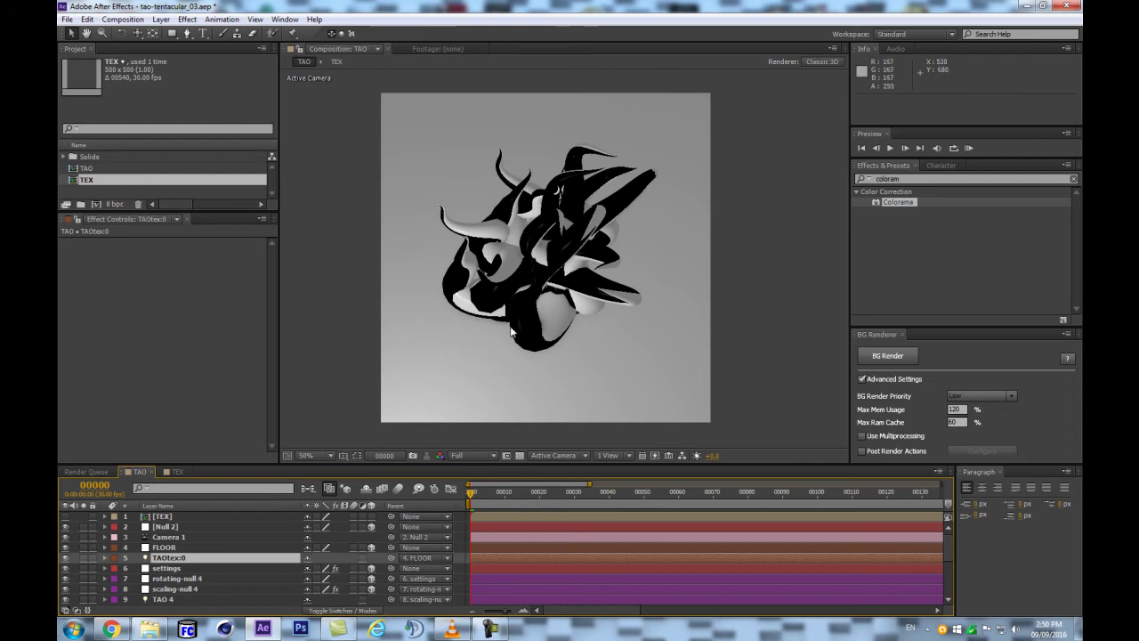
Select the TAO solid layer and bring its effect's texture scale settings into view
{"action": "scroll", "coordinate": [181, 556], "scroll_direction": "down", "scroll_amount": 1}
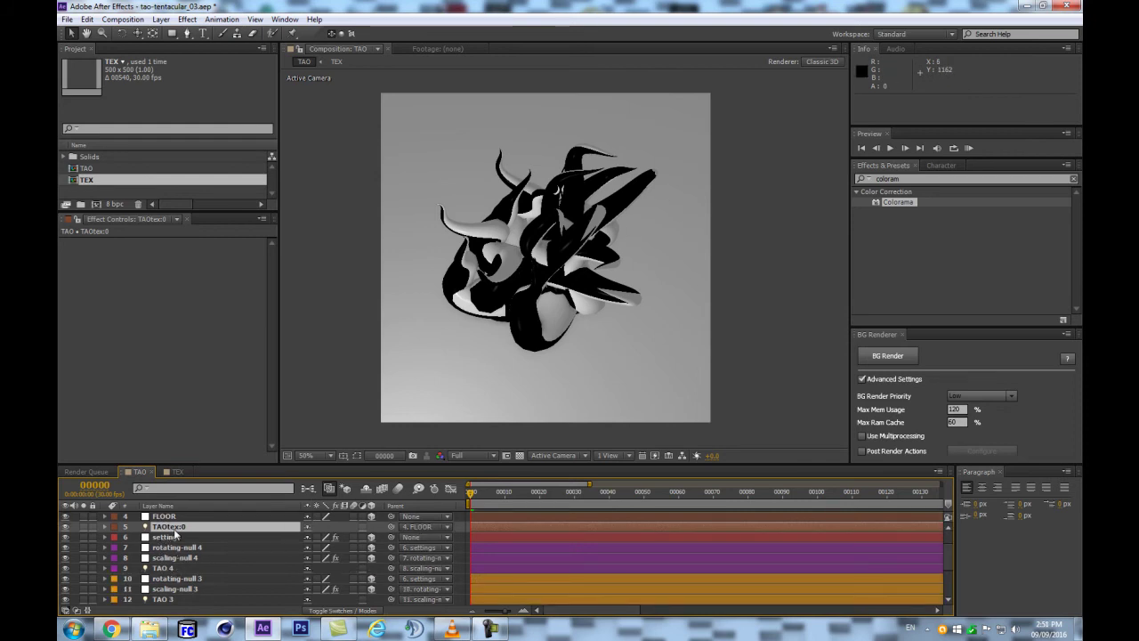
{"action": "scroll", "coordinate": [192, 578], "scroll_direction": "down", "scroll_amount": 3}
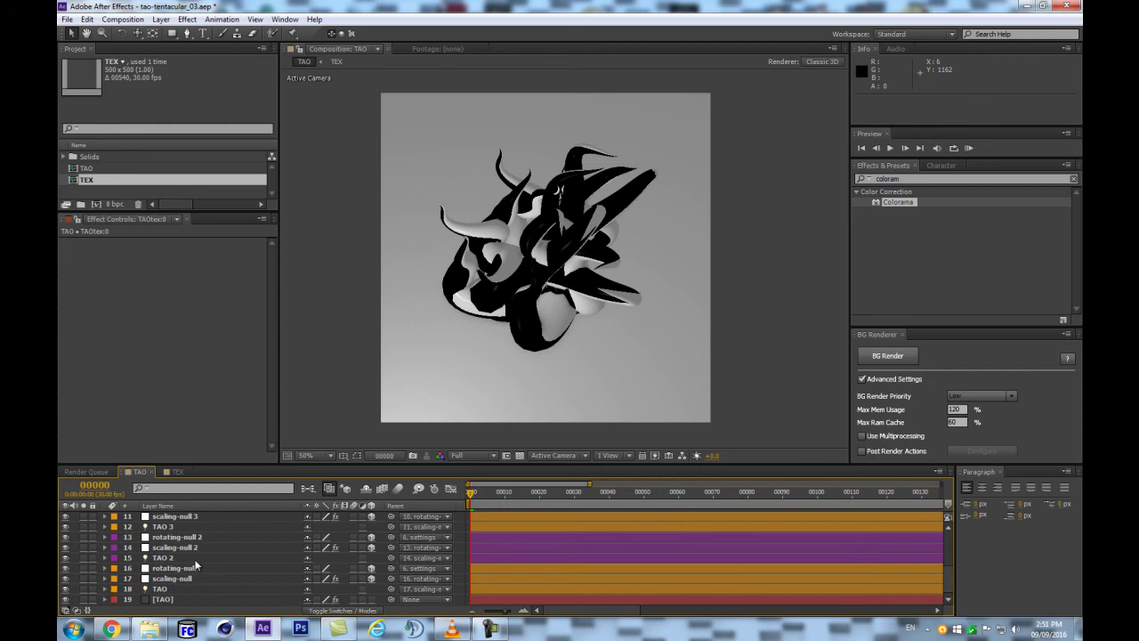
{"action": "left_click", "coordinate": [161, 599]}
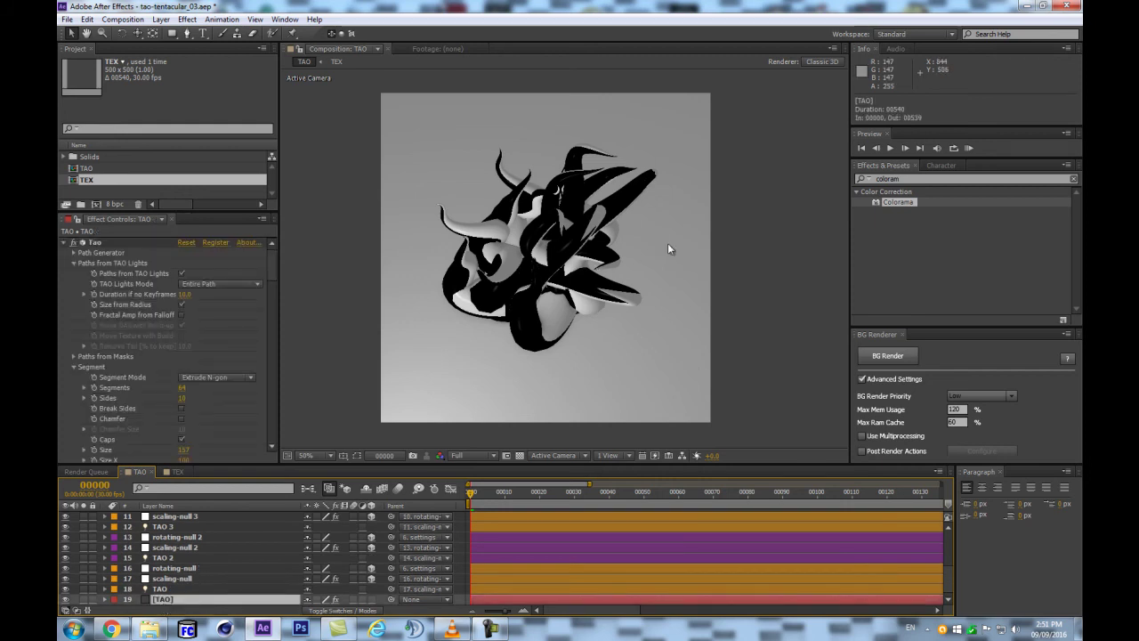
{"action": "left_click", "coordinate": [271, 280]}
{"action": "left_click_drag", "start_coordinate": [270, 280], "coordinate": [271, 423]}
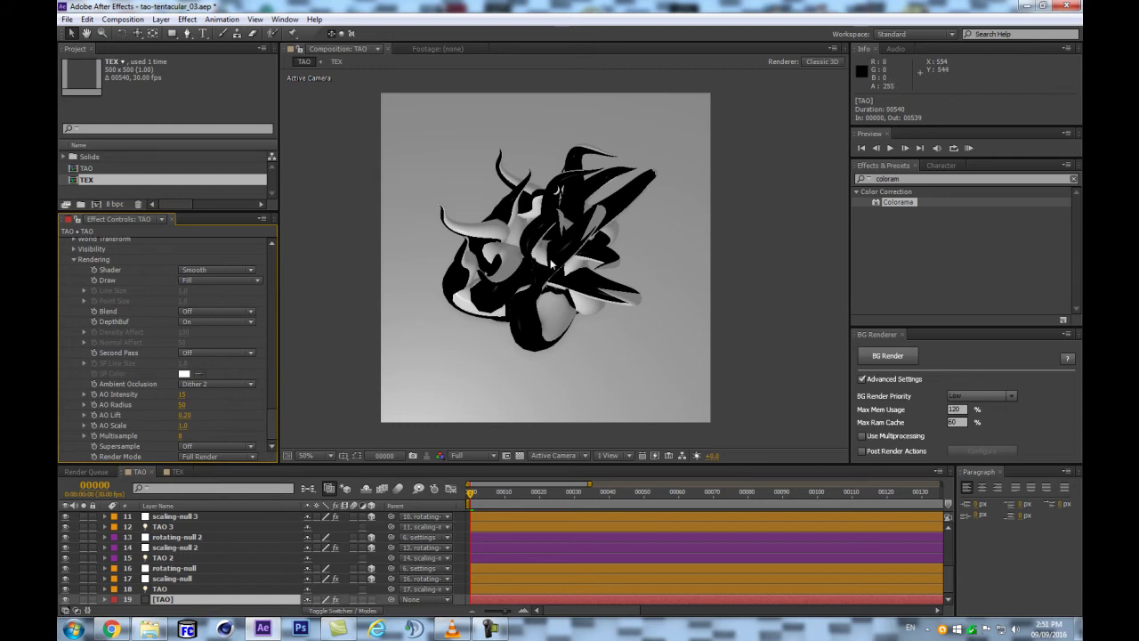
{"action": "scroll", "coordinate": [552, 265], "scroll_direction": "up", "scroll_amount": 2}
{"action": "scroll", "coordinate": [554, 276], "scroll_direction": "down", "scroll_amount": 2}
{"action": "scroll", "coordinate": [219, 362], "scroll_direction": "up", "scroll_amount": 3}
Try a Texture Scale X of 2 on the TAO effect, and undo it
{"action": "left_click", "coordinate": [184, 265]}
{"action": "type", "text": "2"}
{"action": "key", "text": "Return"}
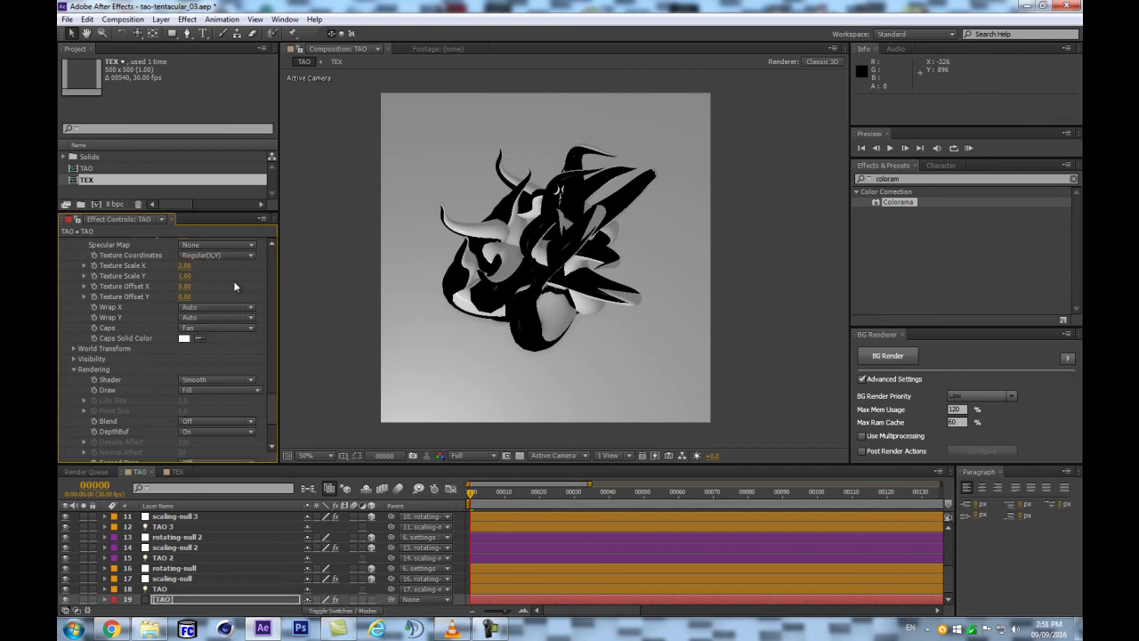
{"action": "key", "text": "ctrl+z"}
Set the TAO effect's Texture Scale Y to 2 and inspect the stripes on the tentacles up close
{"action": "left_click", "coordinate": [184, 277]}
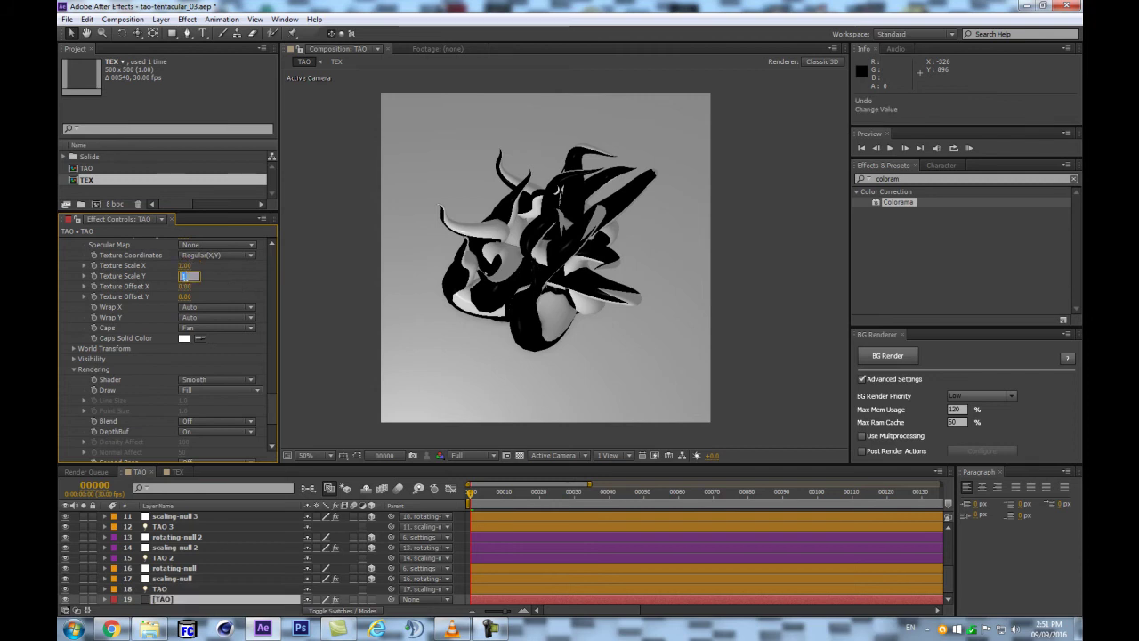
{"action": "type", "text": "2"}
{"action": "key", "text": "Return"}
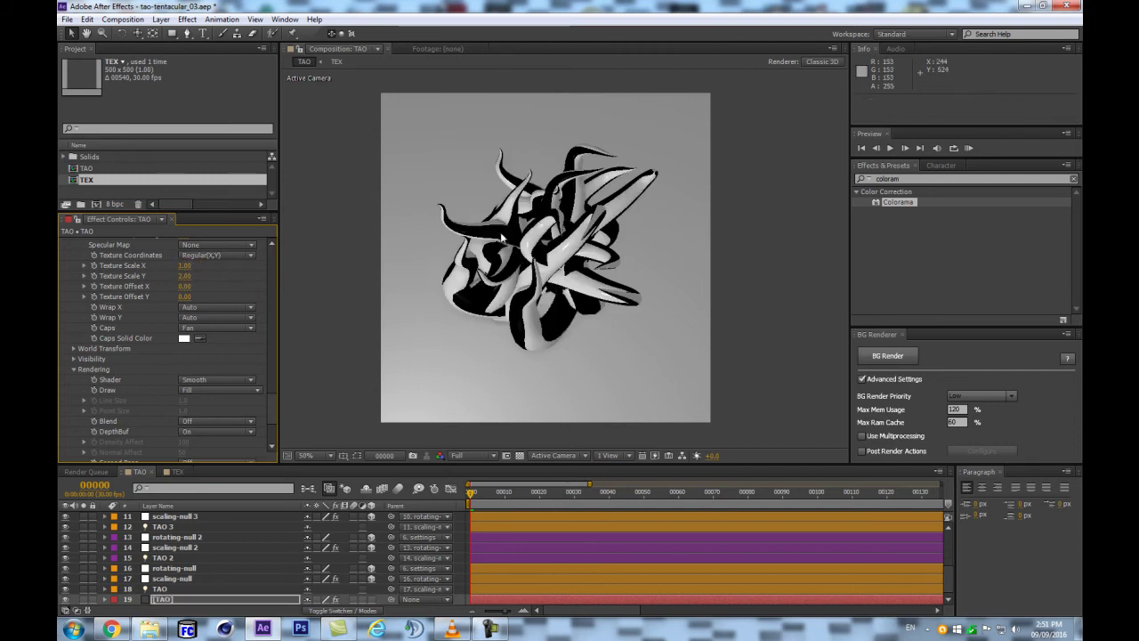
{"action": "key", "text": "period"}
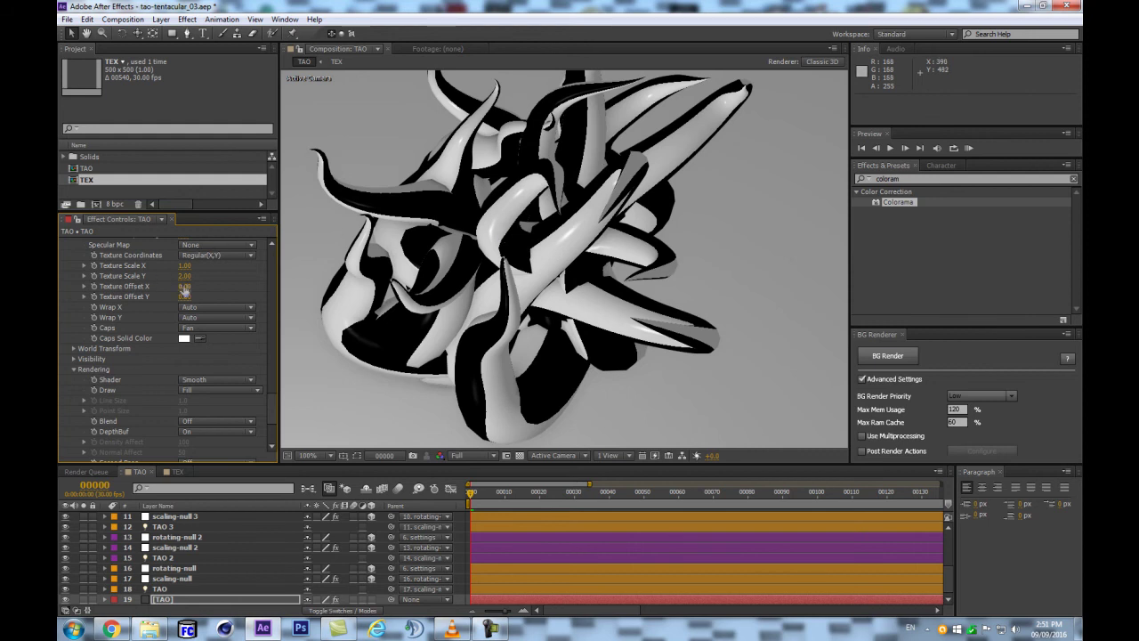
{"action": "key", "text": "comma"}
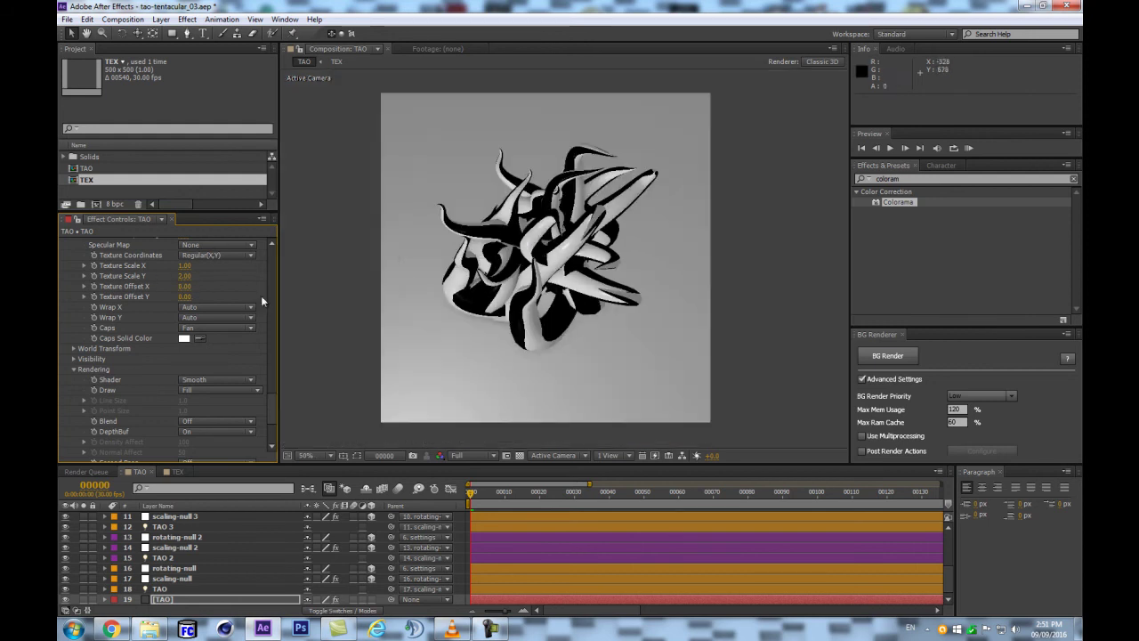
Set the TAO effect's Texture Scale Y to 4 and view the tentacle stripes at 100%
{"action": "left_click", "coordinate": [182, 276]}
{"action": "type", "text": "4"}
{"action": "key", "text": "Return"}
{"action": "key", "text": "period"}
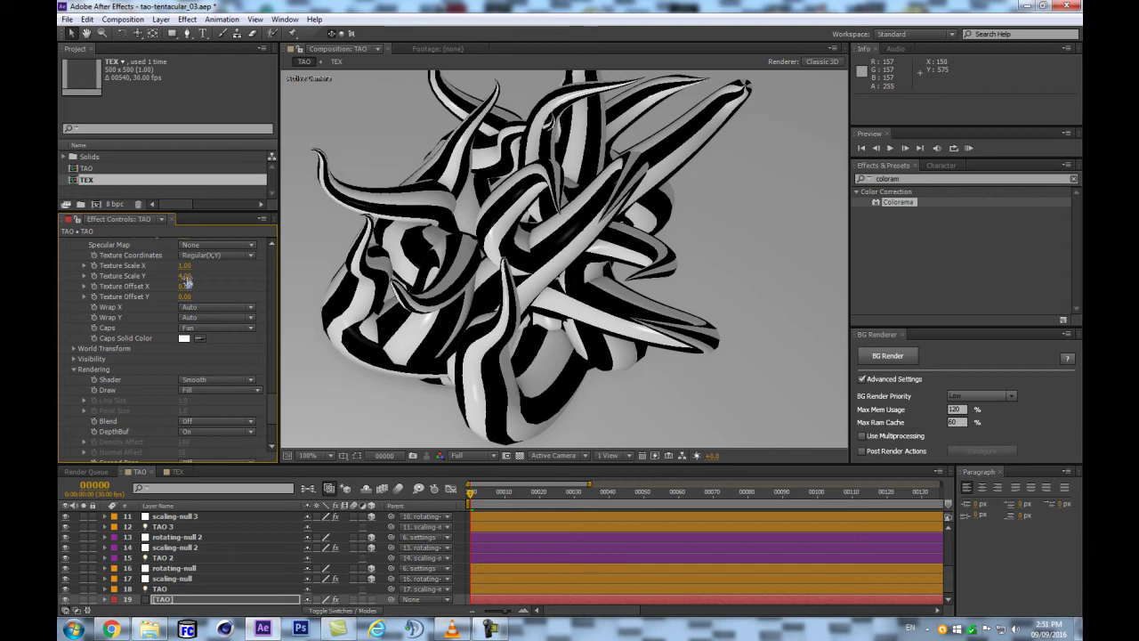
Open the TEX composition and enable keyframing for the Colorama effect's Phase Shift on the TEX layer at frame 0
{"action": "left_click", "coordinate": [186, 277]}
{"action": "scroll", "coordinate": [169, 566], "scroll_direction": "up", "scroll_amount": 5}
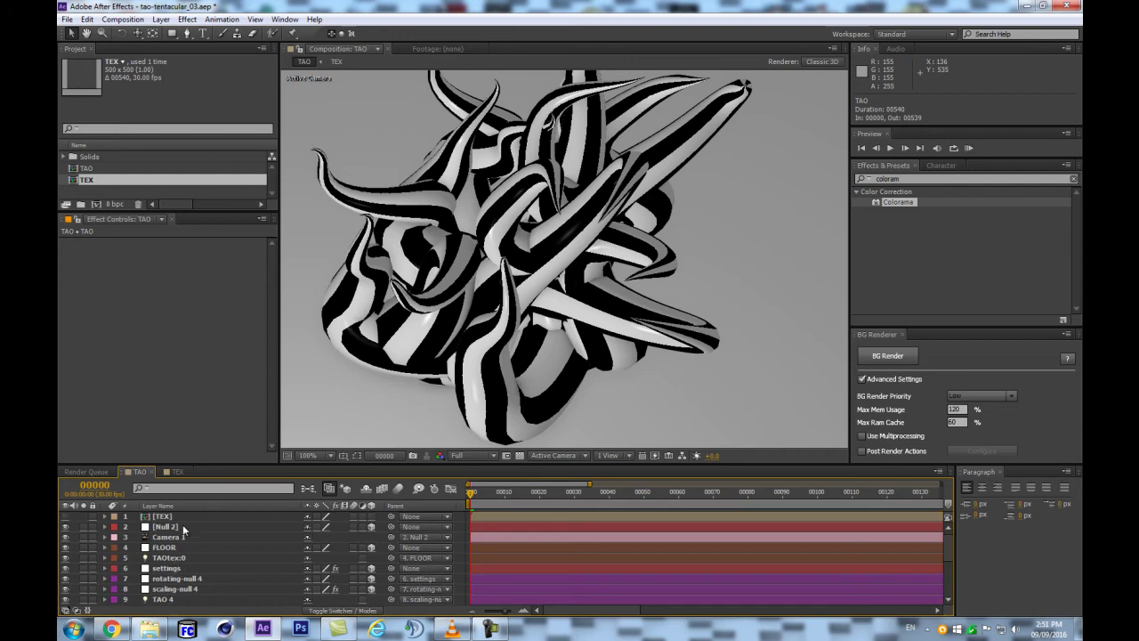
{"action": "double_click", "coordinate": [174, 518]}
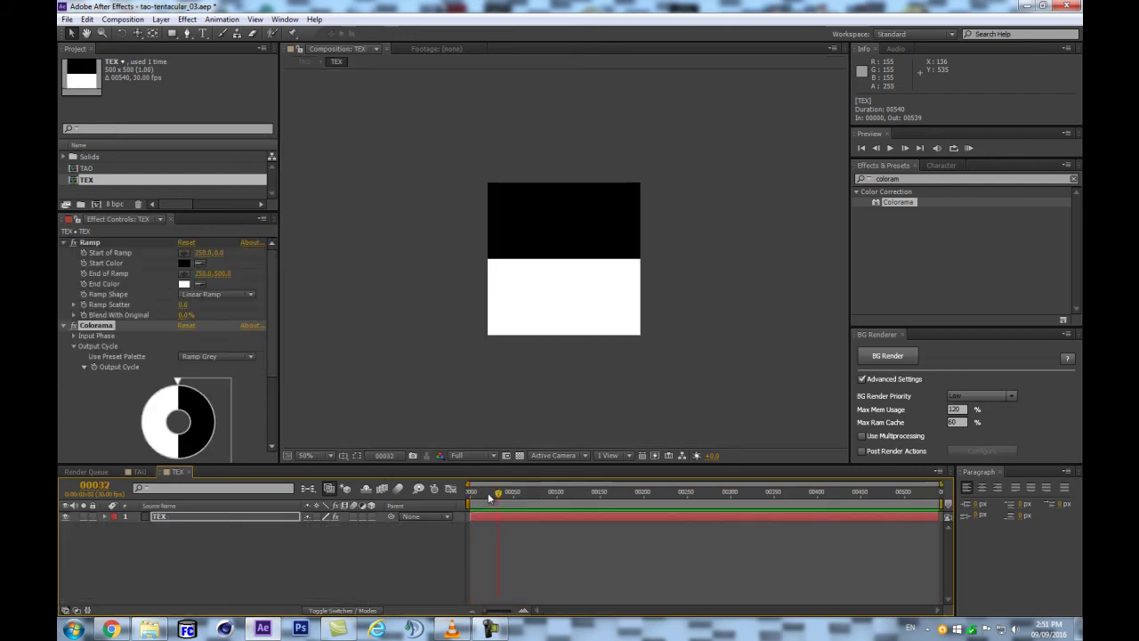
{"action": "left_click", "coordinate": [257, 519]}
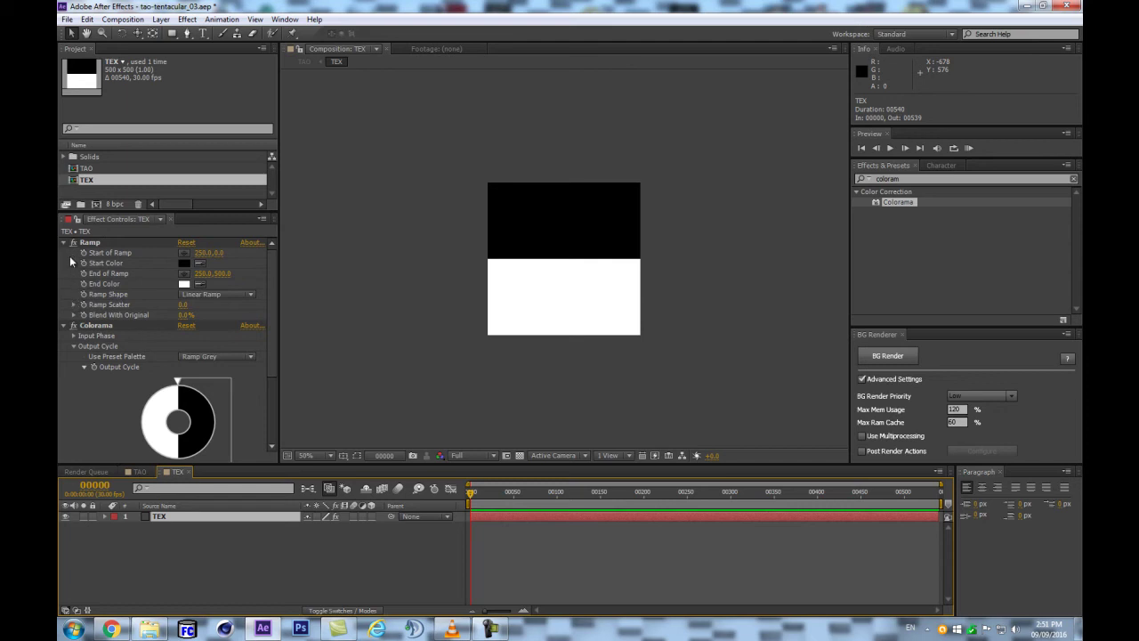
{"action": "left_click", "coordinate": [74, 336]}
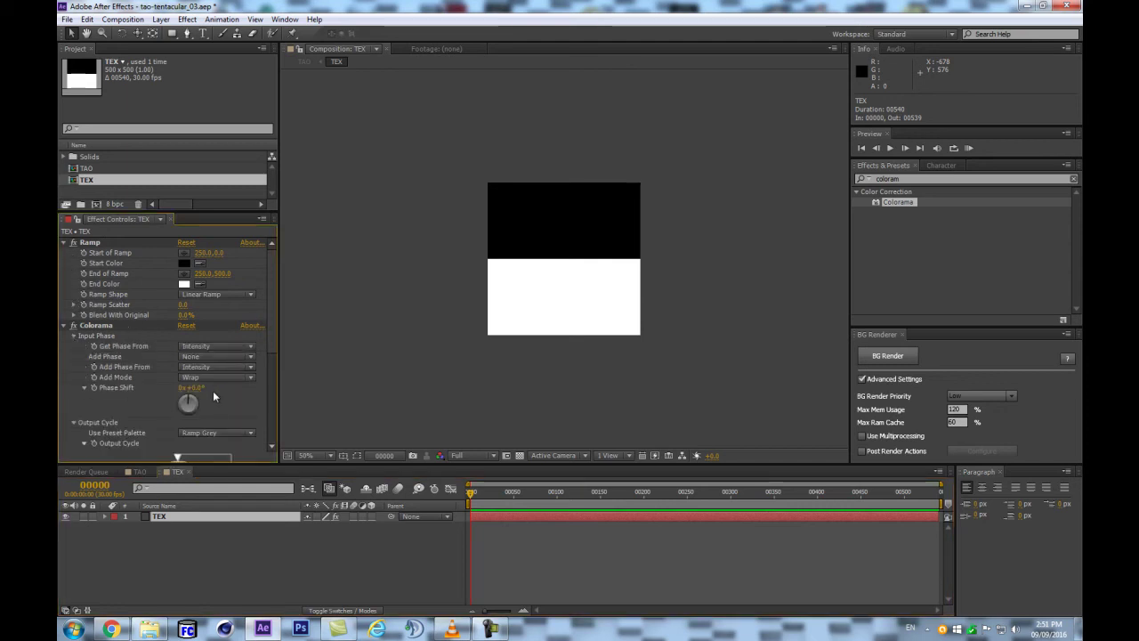
{"action": "left_click", "coordinate": [96, 386]}
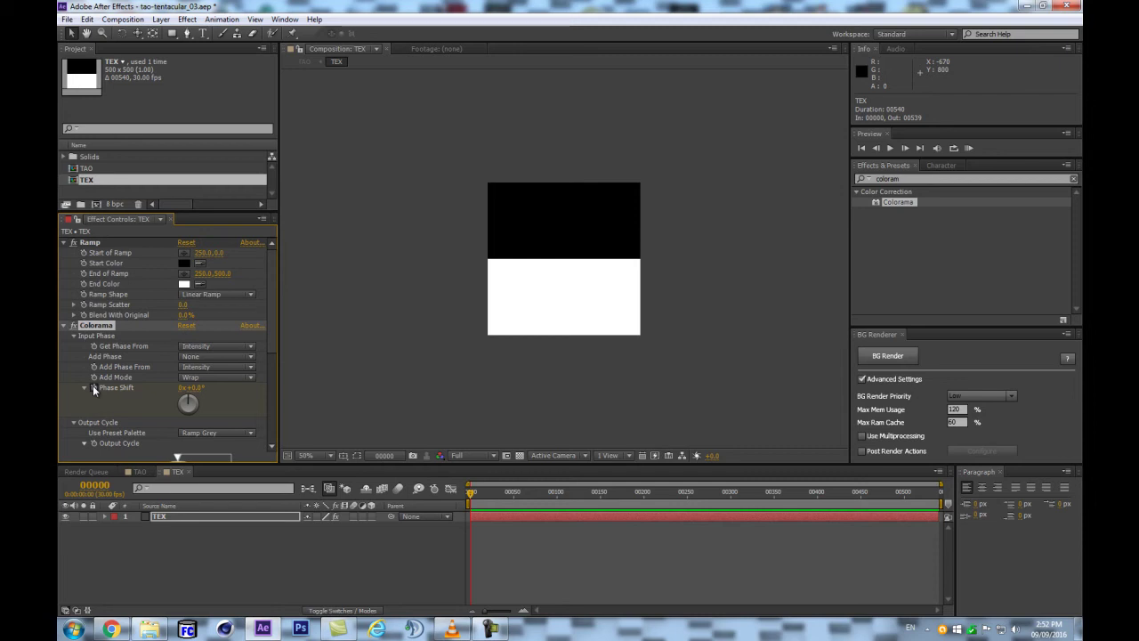
Set Colorama's Phase Shift to 1x+0.0° at frame 90 and reveal the TEX layer's keyframes in the timeline
{"action": "left_click", "coordinate": [95, 485]}
{"action": "type", "text": "90"}
{"action": "key", "text": "Return"}
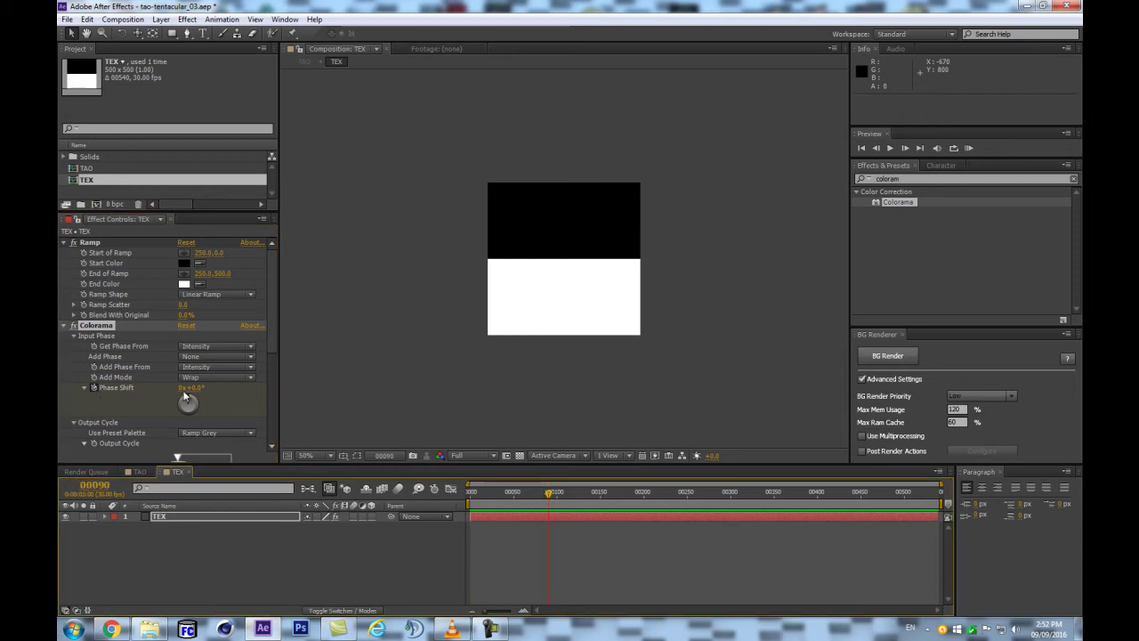
{"action": "left_click", "coordinate": [184, 388]}
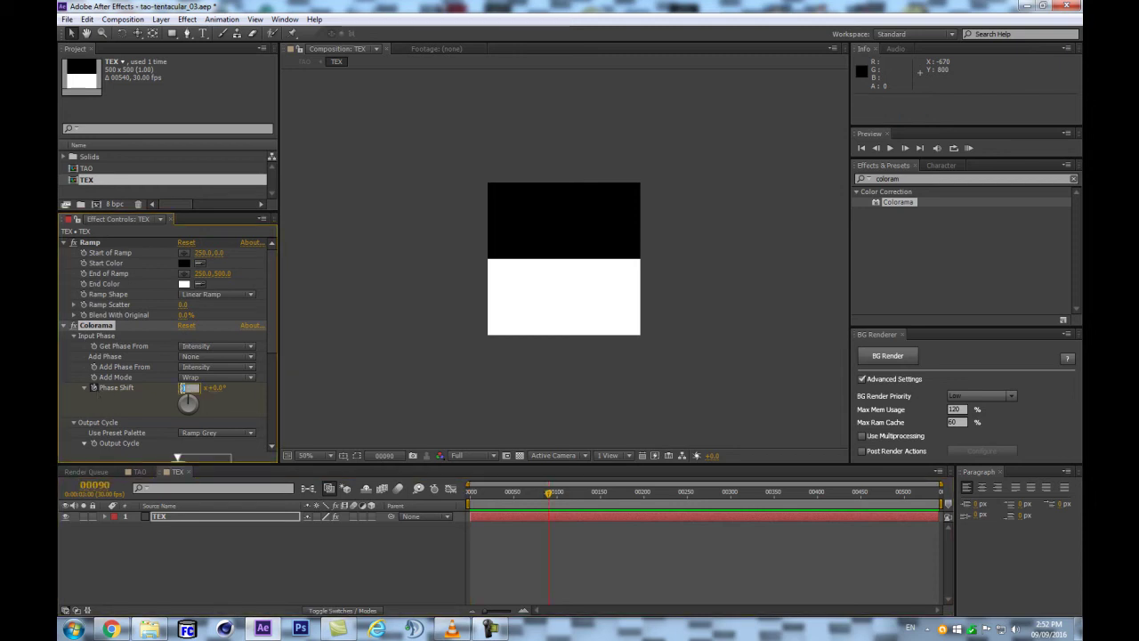
{"action": "type", "text": "1"}
{"action": "key", "text": "Return"}
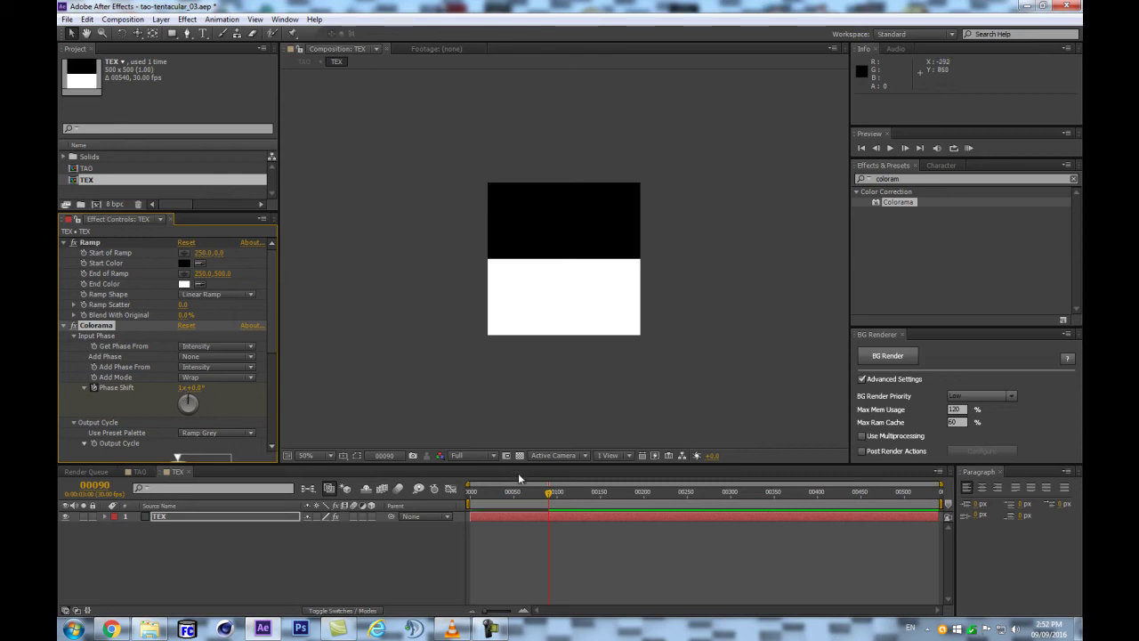
{"action": "key", "text": "u"}
{"action": "mouse_move", "coordinate": [548, 495]}
{"action": "left_mouse_down"}
{"action": "mouse_move", "coordinate": [459, 508]}
{"action": "mouse_move", "coordinate": [552, 495]}
{"action": "left_mouse_up"}
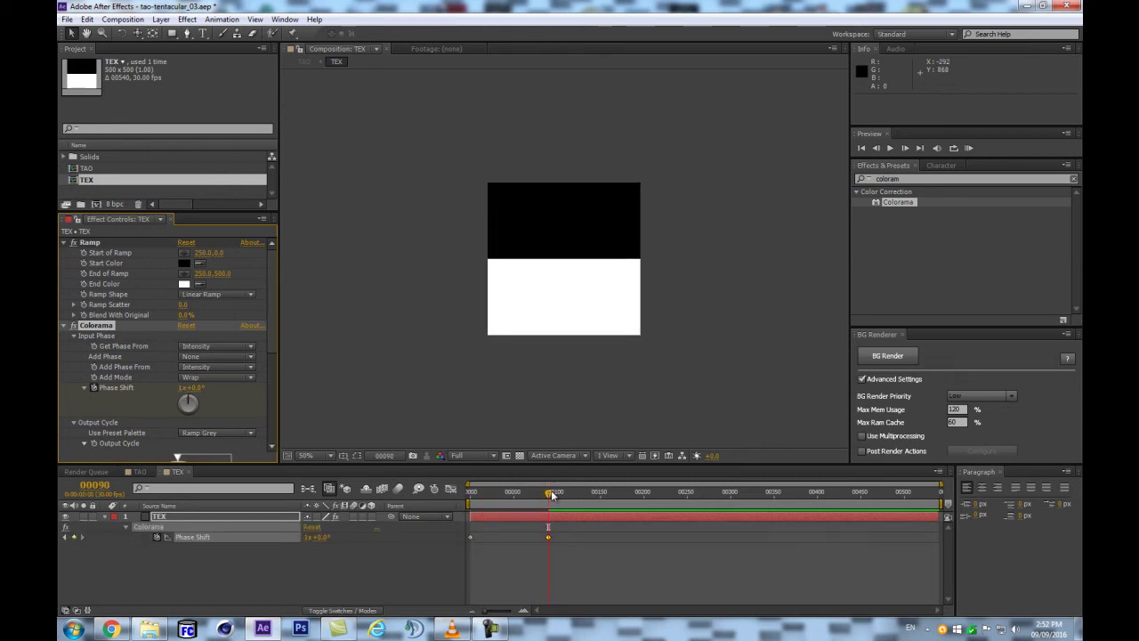
End the TAO composition's work area at frame 89 and RAM preview the moving stripes at 50% zoom
{"action": "left_click", "coordinate": [140, 472]}
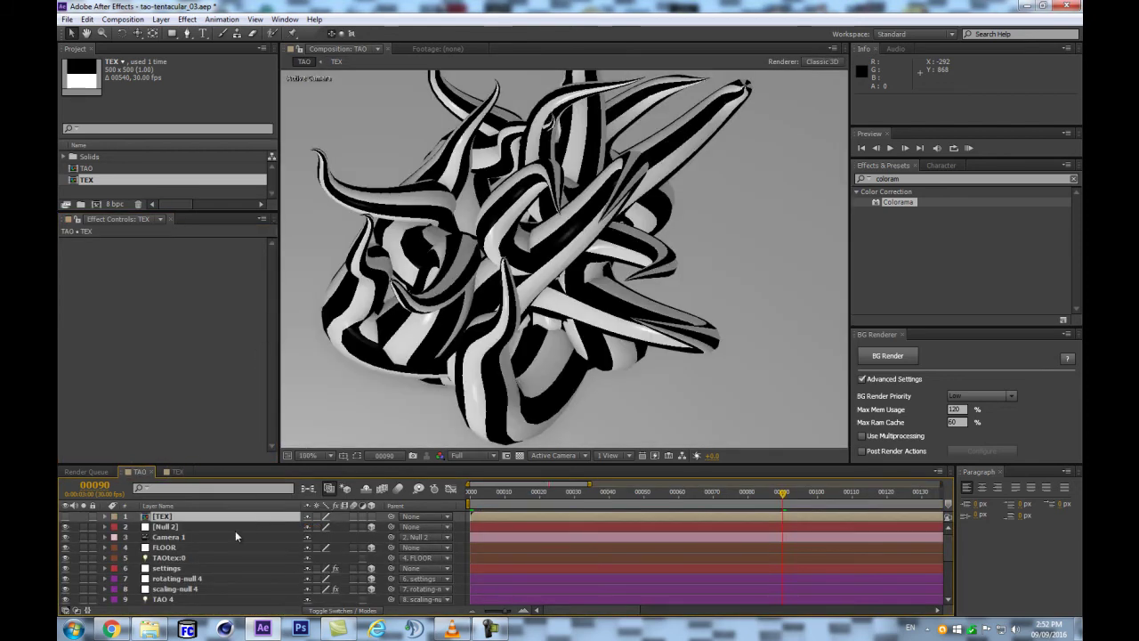
{"action": "key", "text": "Page_Up"}
{"action": "key", "text": "comma"}
{"action": "key", "text": "KP_0"}
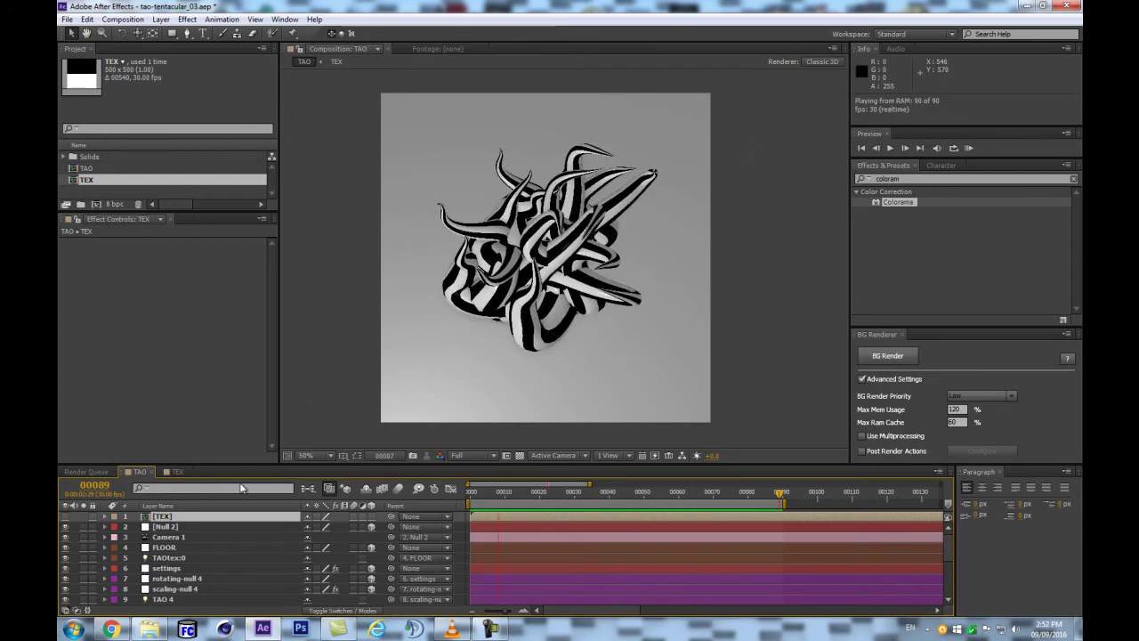
{"action": "key", "text": "space"}
Return to the TEX composition and move the current time from frame 90 to frame 30
{"action": "double_click", "coordinate": [164, 523]}
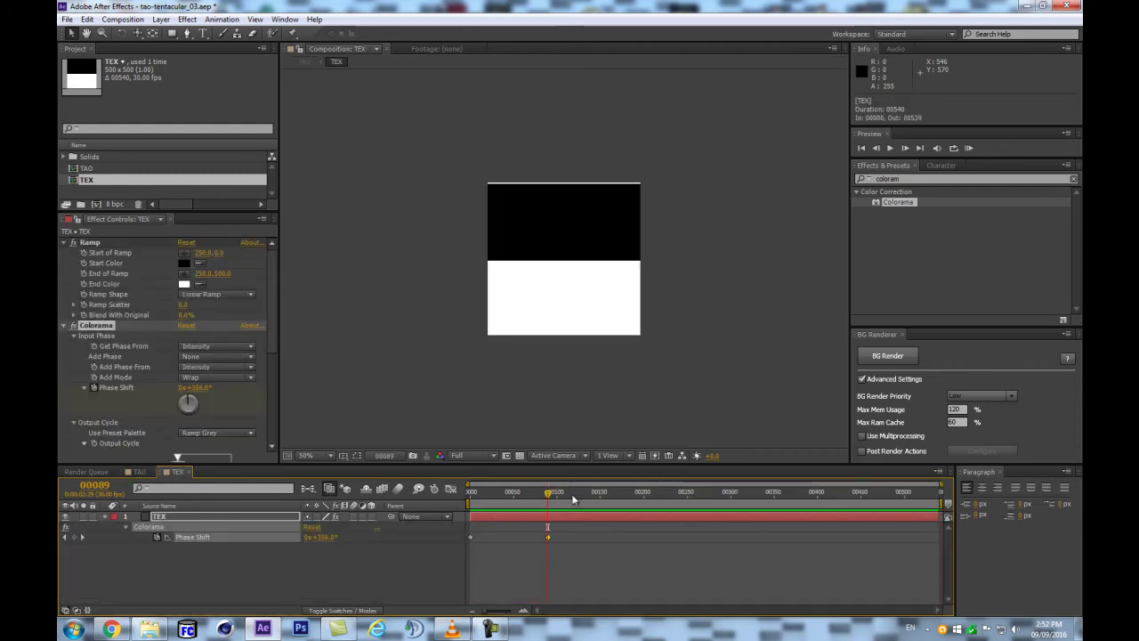
{"action": "key", "text": "Page_Down"}
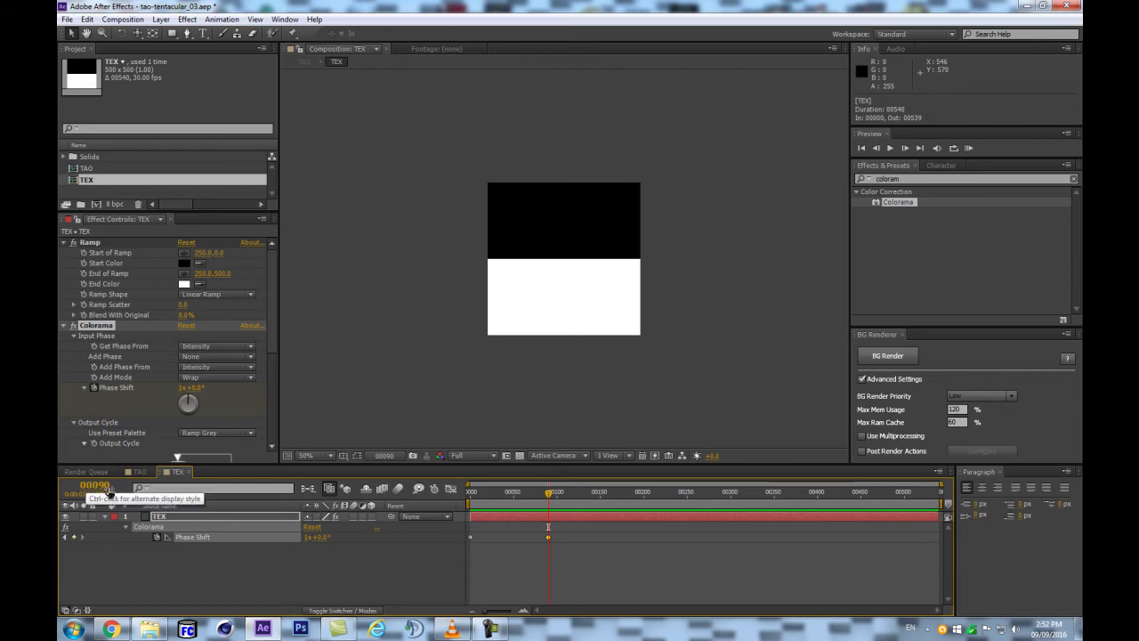
{"action": "left_click_drag", "start_coordinate": [530, 500], "coordinate": [496, 496]}
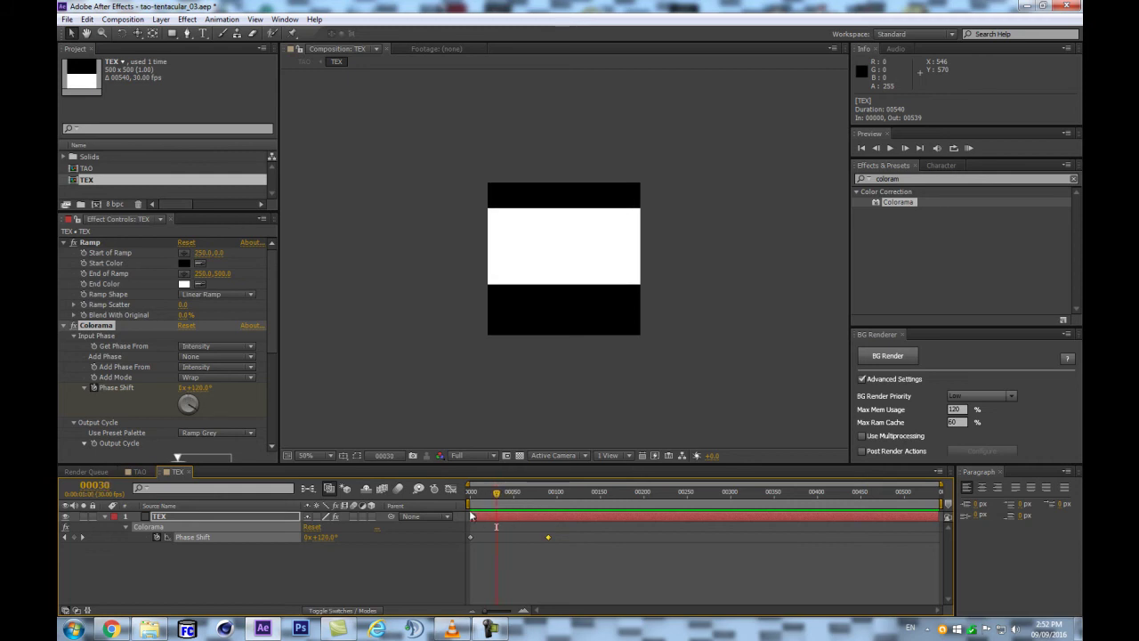
Try moving the last Phase Shift keyframe to frame 30 and changing its value at frame 90, undoing both
{"action": "left_click_drag", "start_coordinate": [551, 537], "coordinate": [499, 538]}
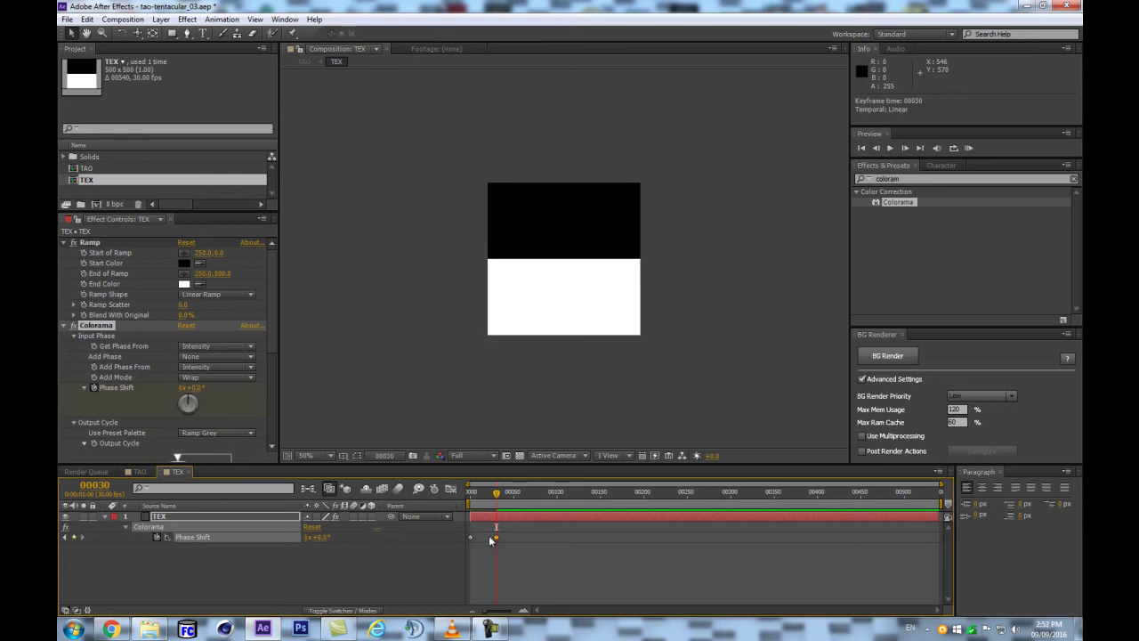
{"action": "key", "text": "ctrl+z"}
{"action": "left_click", "coordinate": [546, 491]}
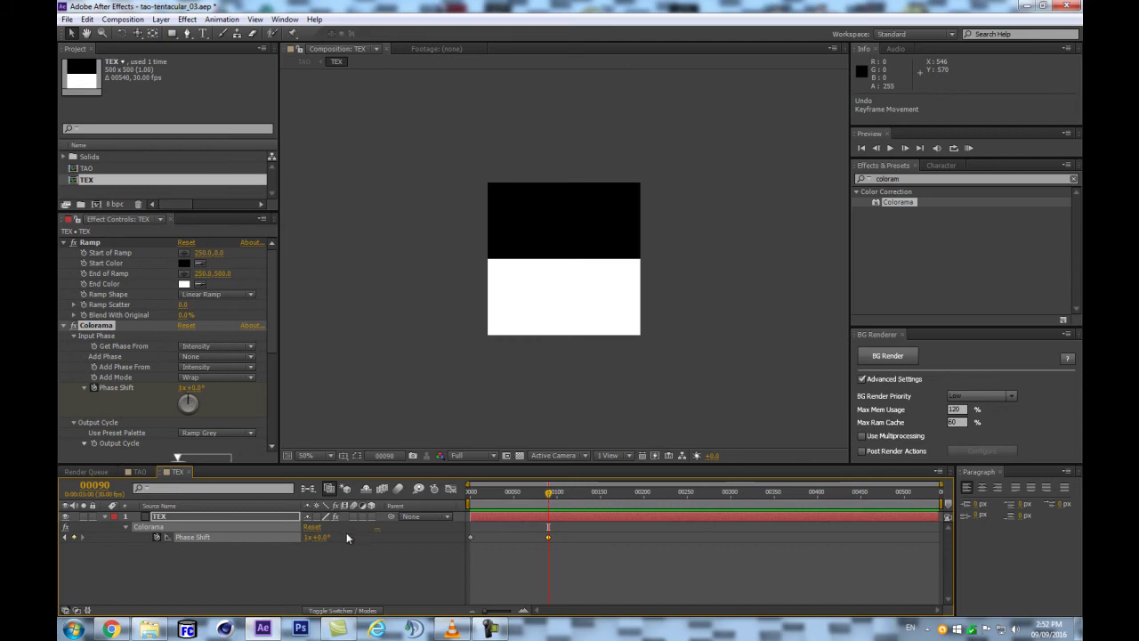
{"action": "left_click", "coordinate": [307, 539]}
{"action": "left_click", "coordinate": [323, 560]}
{"action": "left_click", "coordinate": [543, 512]}
Move the Phase Shift keyframe at frame 90 to frame 30
{"action": "left_click", "coordinate": [498, 489]}
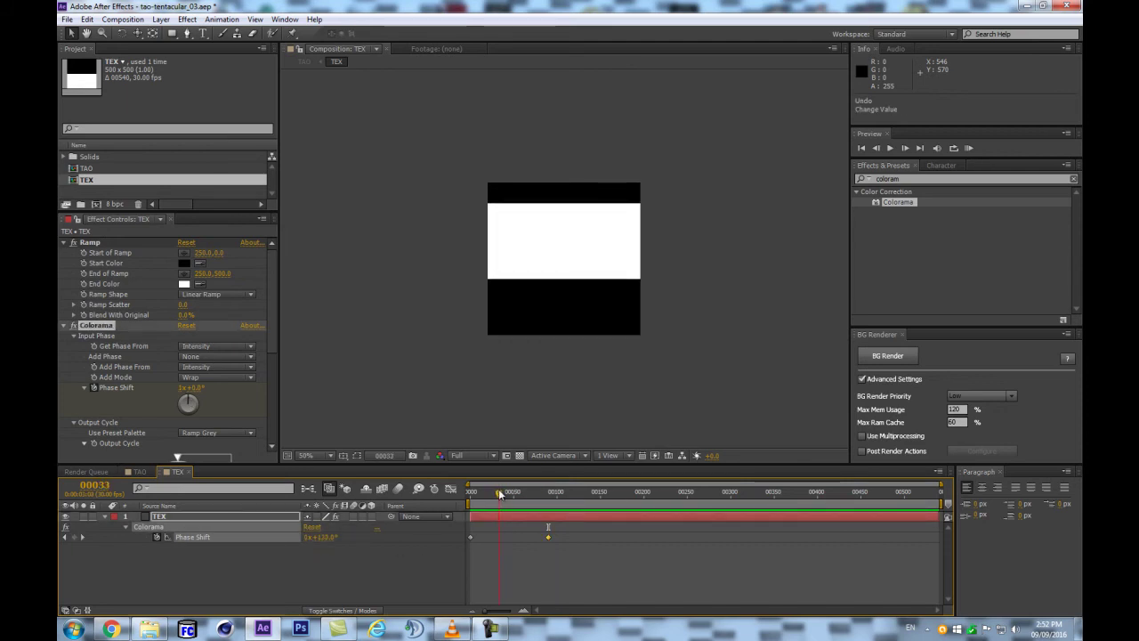
{"action": "left_click_drag", "start_coordinate": [552, 534], "coordinate": [504, 537]}
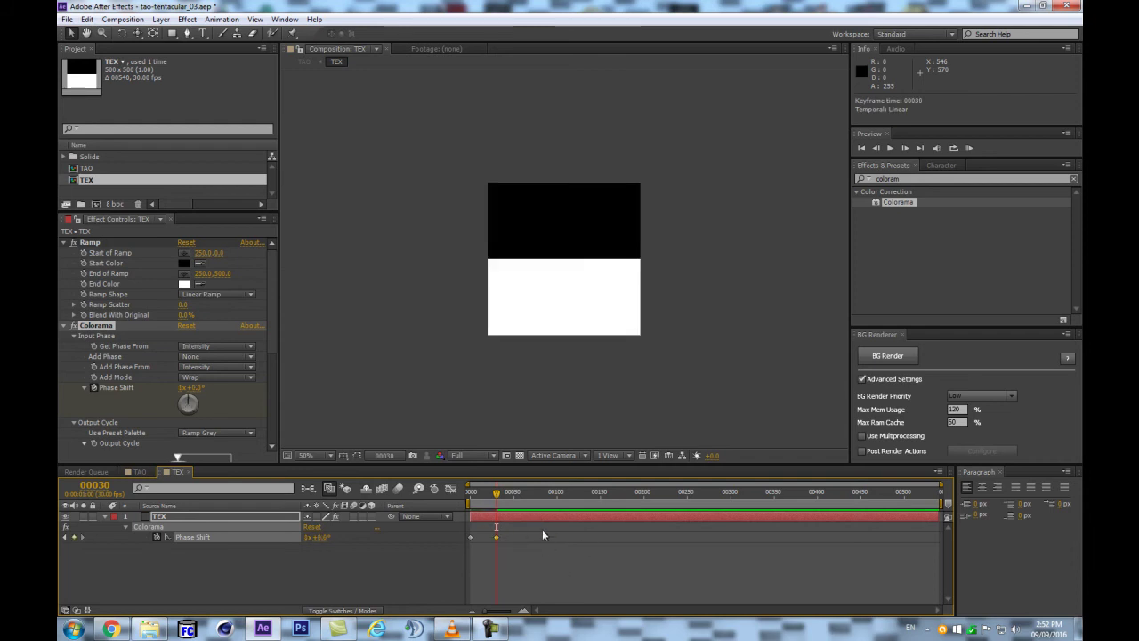
{"action": "left_click", "coordinate": [190, 582]}
Add the expression loopOut(type = "cycle", numKeyframes = 0) to Colorama's Phase Shift
{"action": "left_click", "coordinate": [157, 537], "text": "alt"}
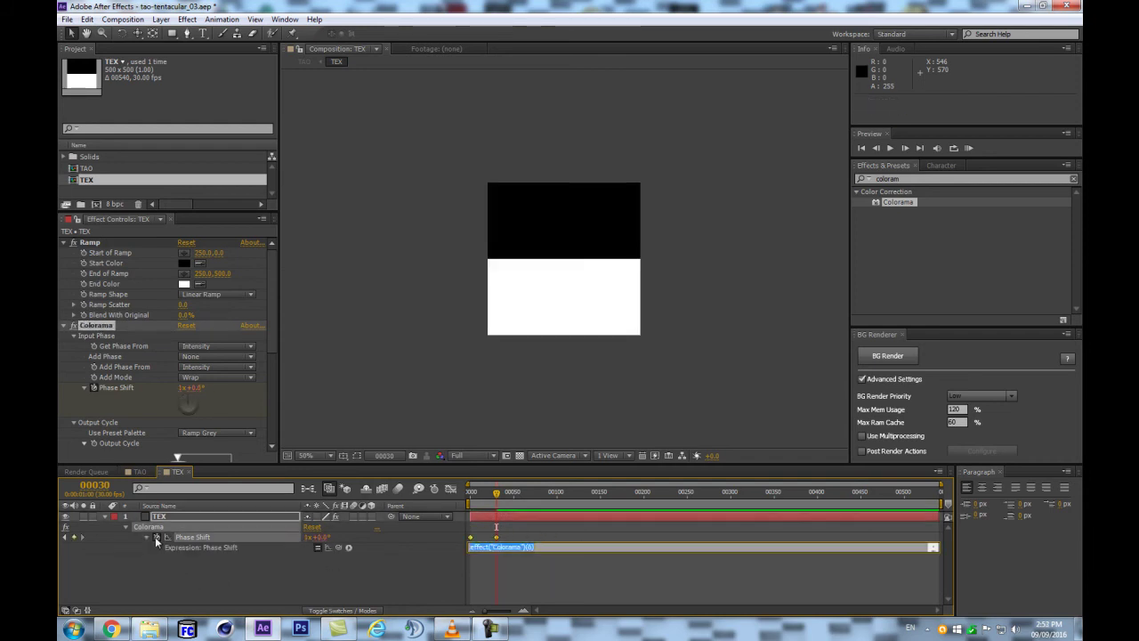
{"action": "left_click", "coordinate": [350, 547]}
{"action": "mouse_move", "coordinate": [450, 472]}
{"action": "mouse_move", "coordinate": [420, 499]}
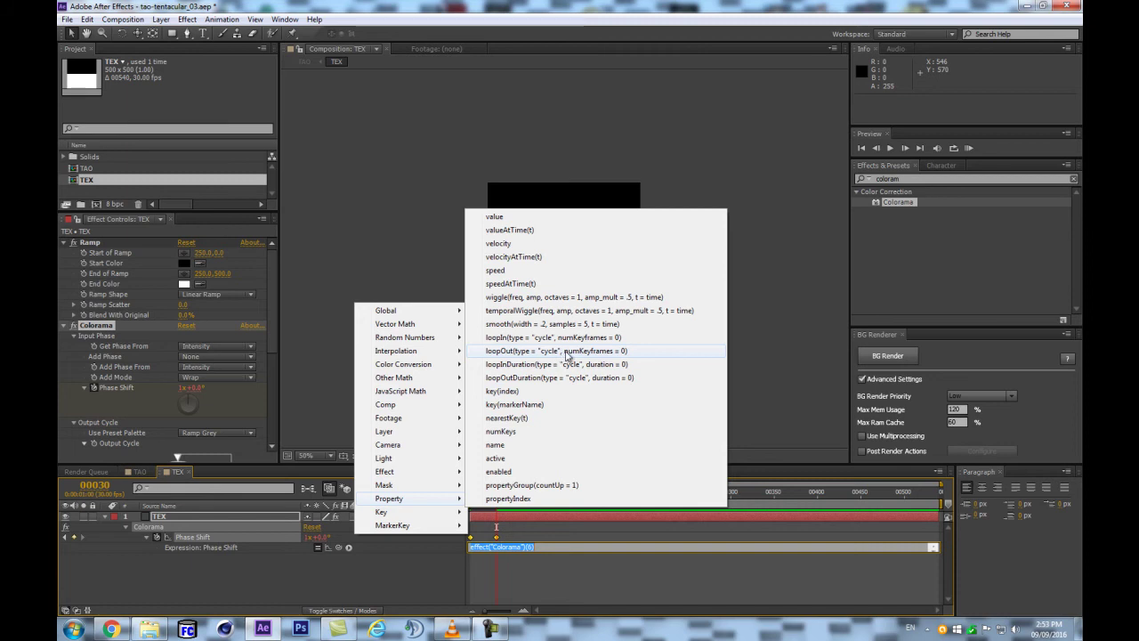
{"action": "left_click", "coordinate": [574, 353]}
{"action": "left_click", "coordinate": [453, 557]}
RAM preview the looping phase shift from frame 0 in the TEX composition and on the TAO tentacles
{"action": "left_click_drag", "start_coordinate": [518, 495], "coordinate": [470, 494]}
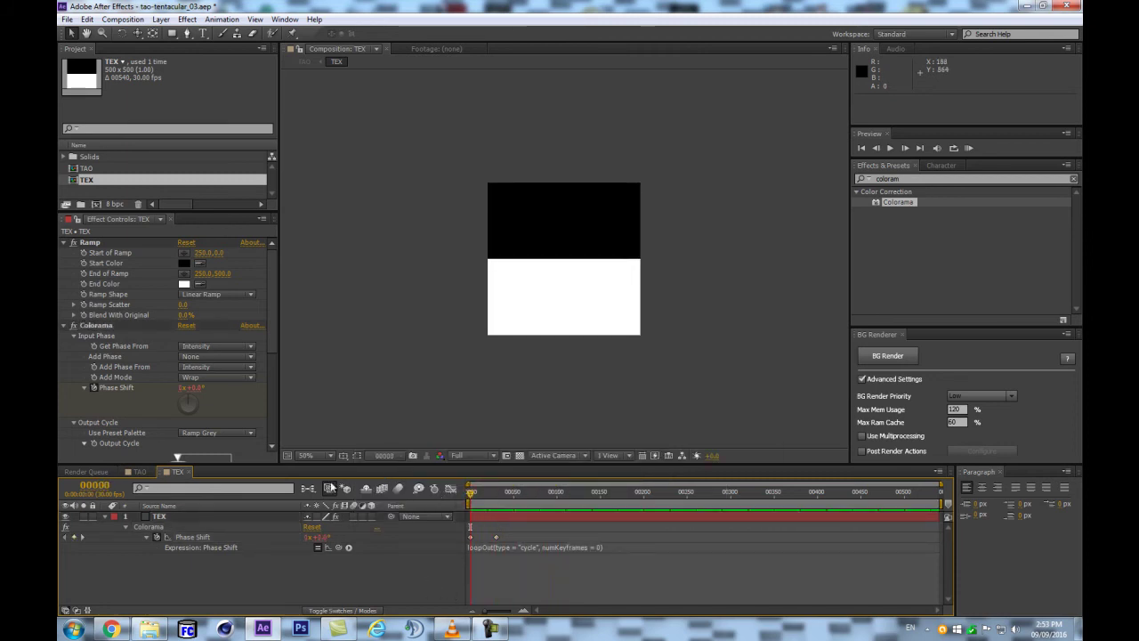
{"action": "key", "text": "KP_0"}
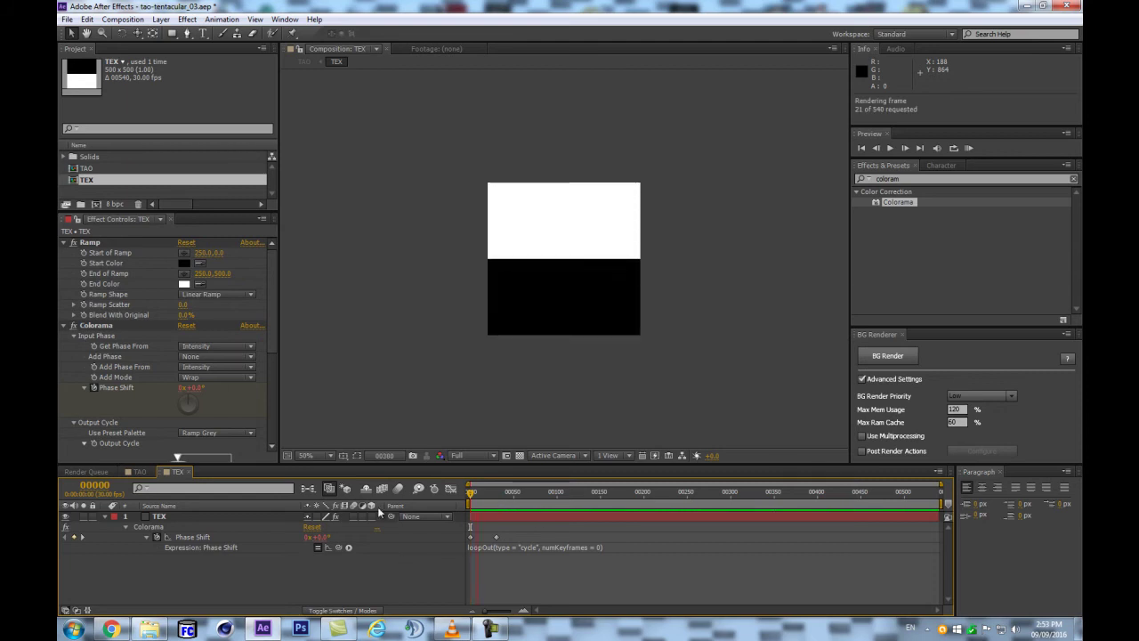
{"action": "left_click", "coordinate": [308, 488]}
{"action": "left_click", "coordinate": [253, 484]}
{"action": "key", "text": "KP_0"}
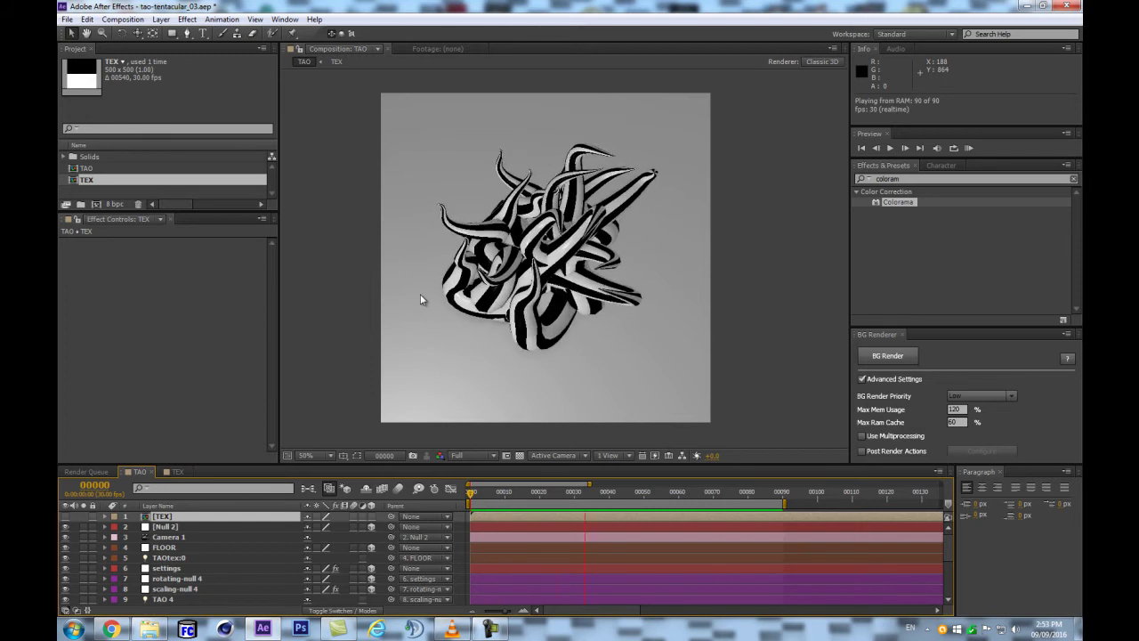
{"action": "key", "text": "space"}
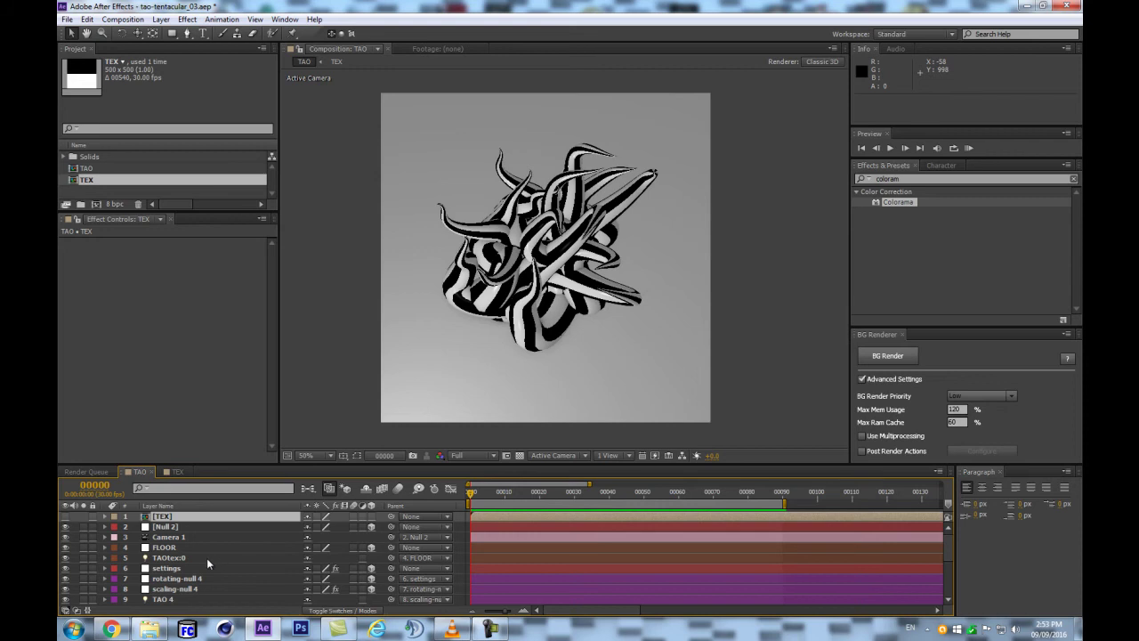
Open the TEX composition and select the TEX layer to show its Ramp and Colorama settings
{"action": "double_click", "coordinate": [181, 517]}
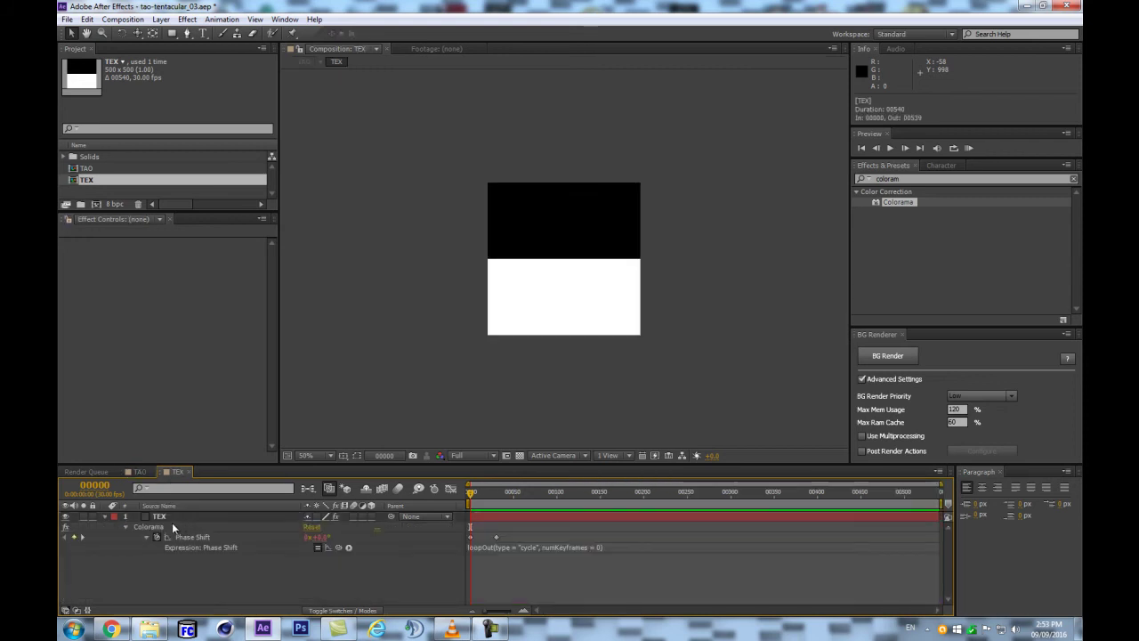
{"action": "left_click", "coordinate": [178, 517]}
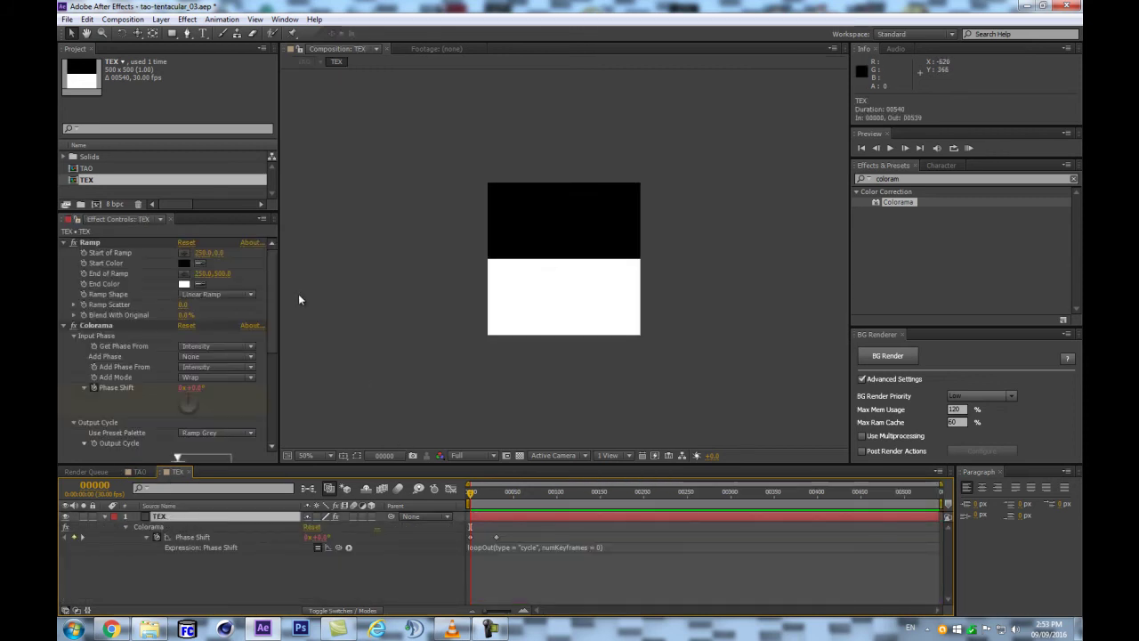
{"action": "key", "text": "period"}
{"action": "key", "text": "comma"}
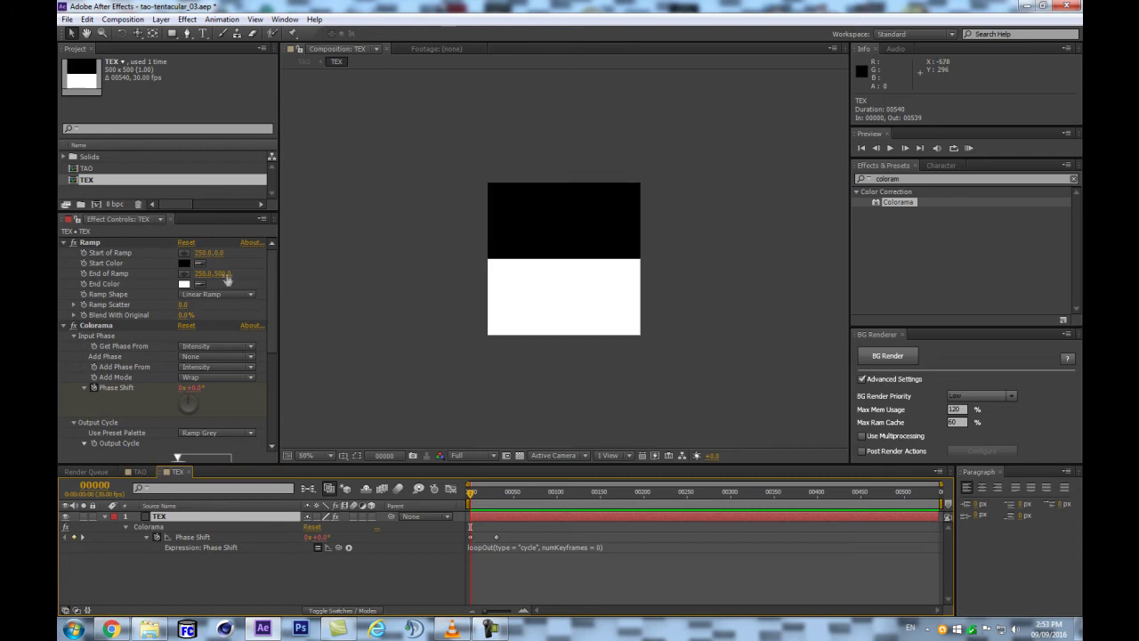
Try a red CC2828 Start Color on the Ramp effect, and undo it
{"action": "left_click", "coordinate": [185, 263]}
{"action": "left_click_drag", "start_coordinate": [888, 375], "coordinate": [890, 373]}
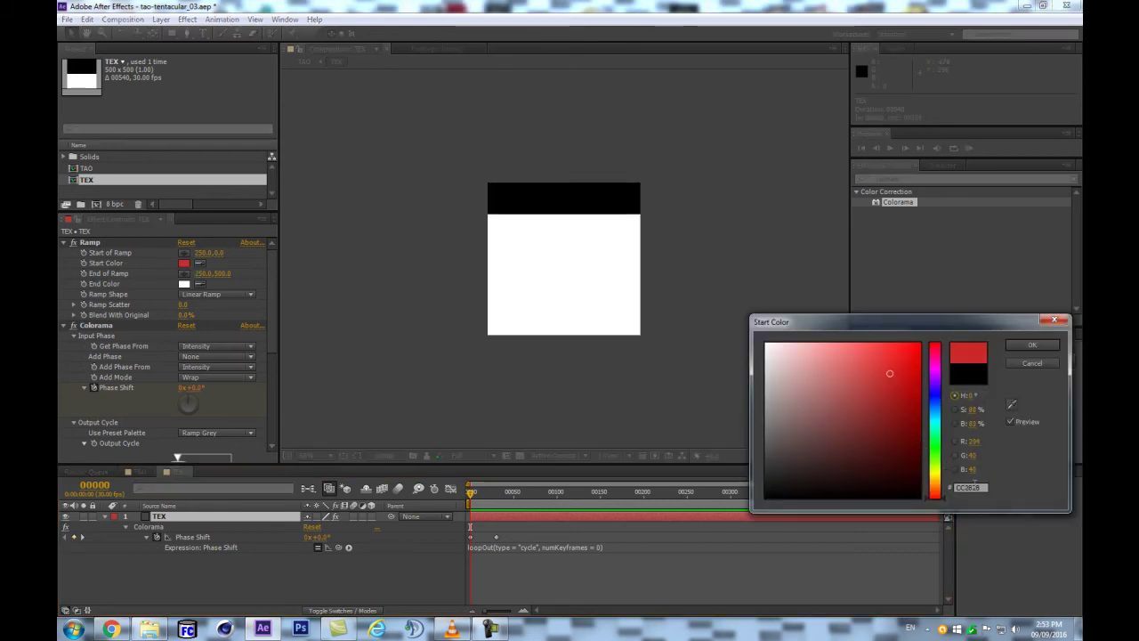
{"action": "left_click", "coordinate": [1041, 347]}
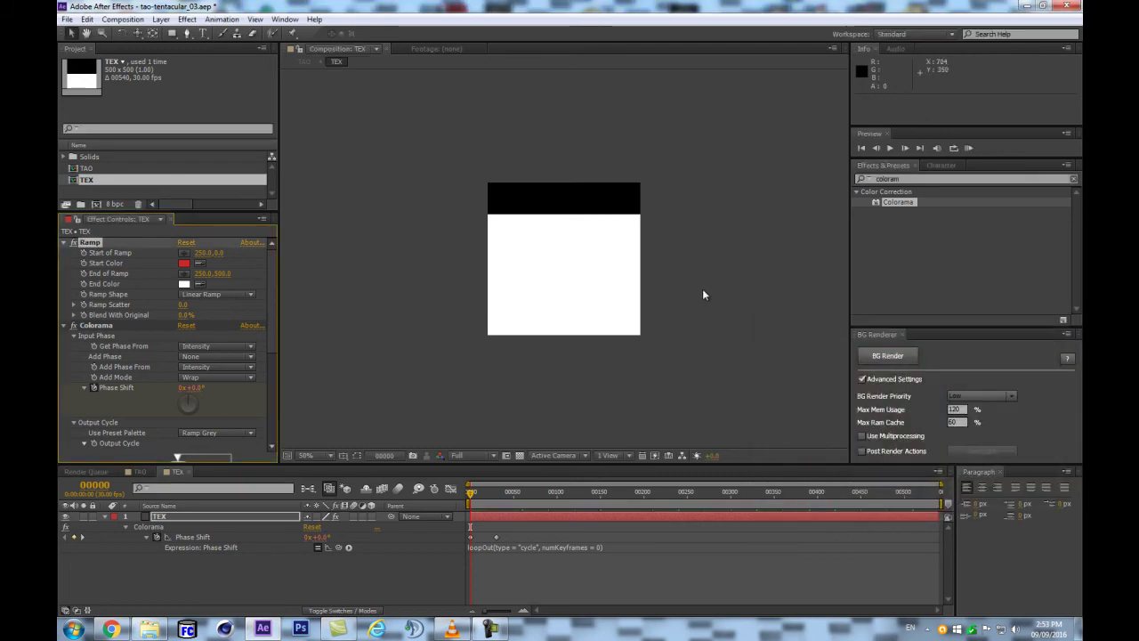
{"action": "key", "text": "ctrl+z"}
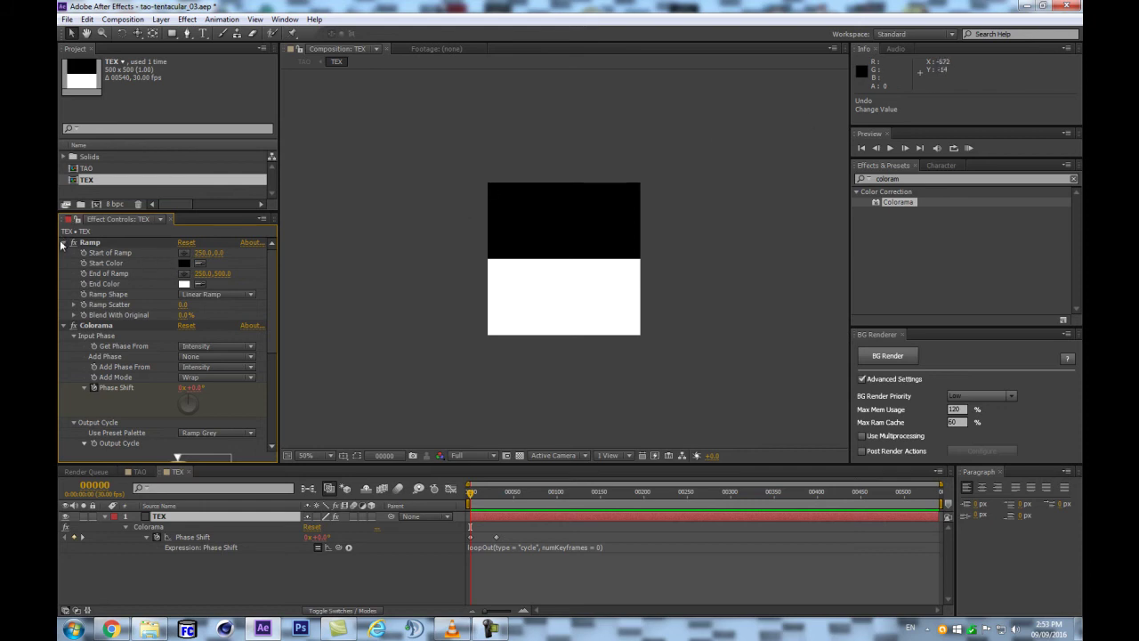
Change the black color in Colorama's Output Cycle to red with RGB values 248, 32, 7
{"action": "scroll", "coordinate": [71, 259], "scroll_direction": "down", "scroll_amount": 5}
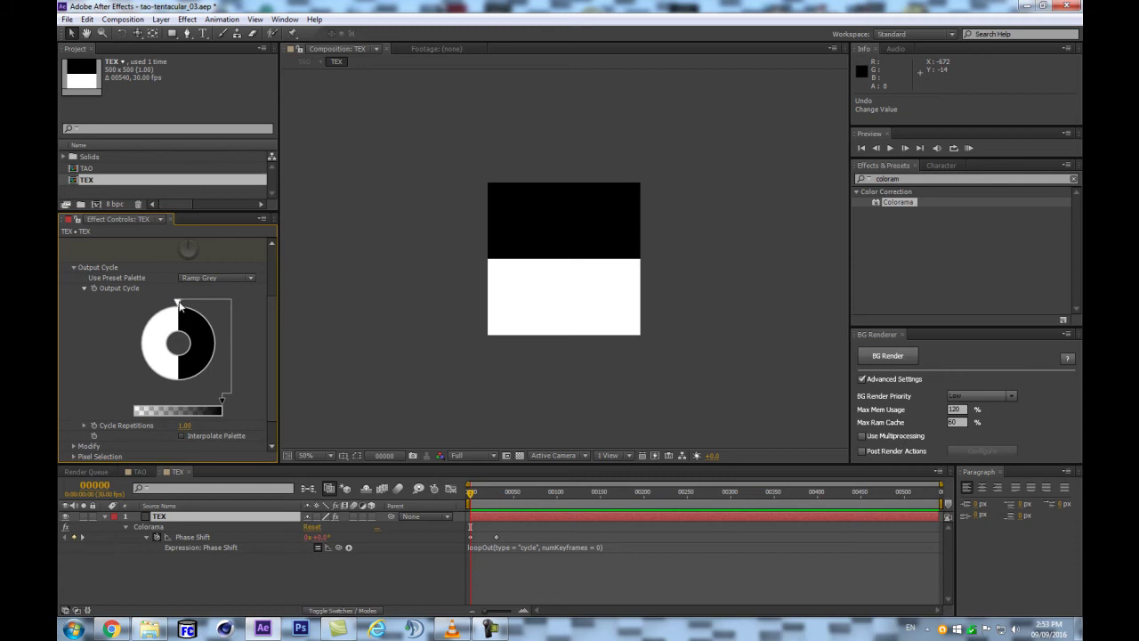
{"action": "double_click", "coordinate": [178, 305]}
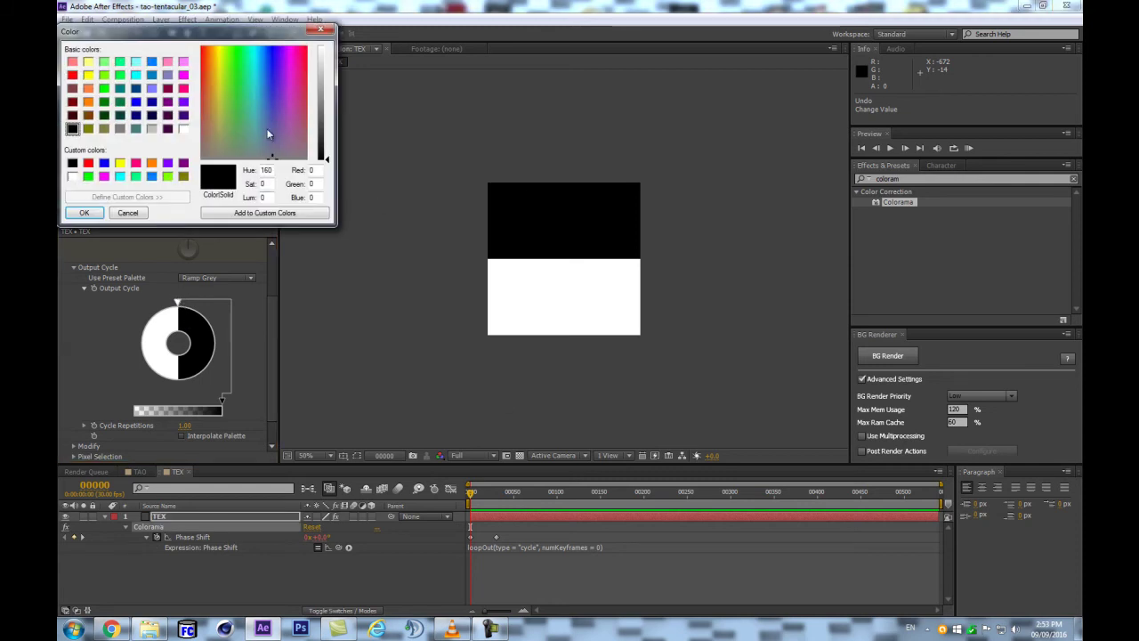
{"action": "left_click_drag", "start_coordinate": [242, 36], "coordinate": [508, 349]}
{"action": "left_click", "coordinate": [471, 371]}
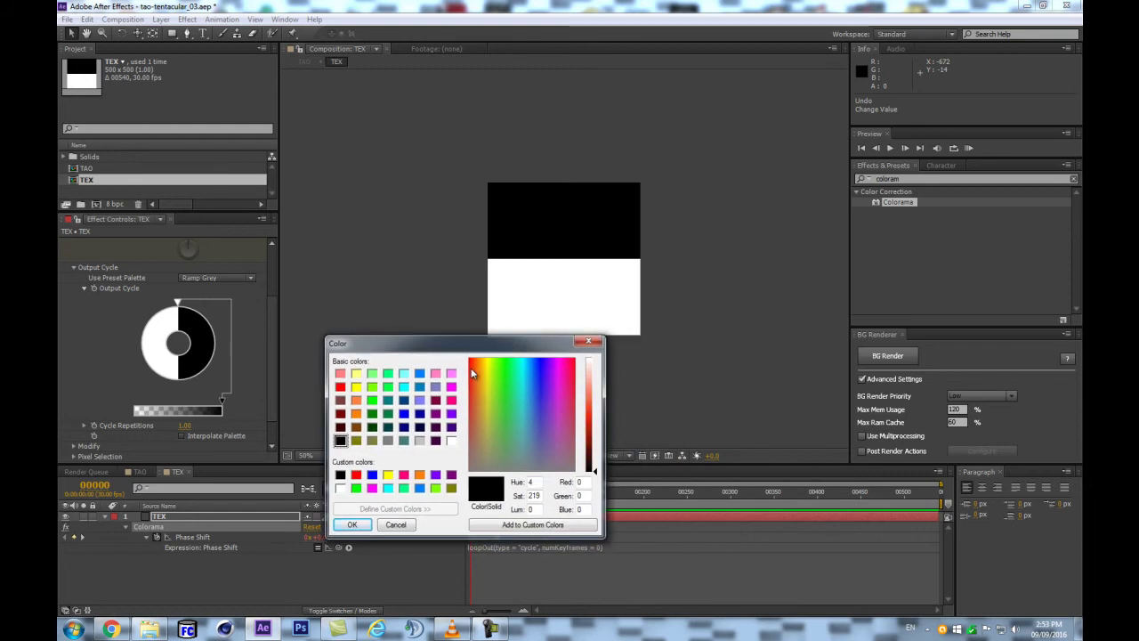
{"action": "left_click_drag", "start_coordinate": [594, 407], "coordinate": [595, 415]}
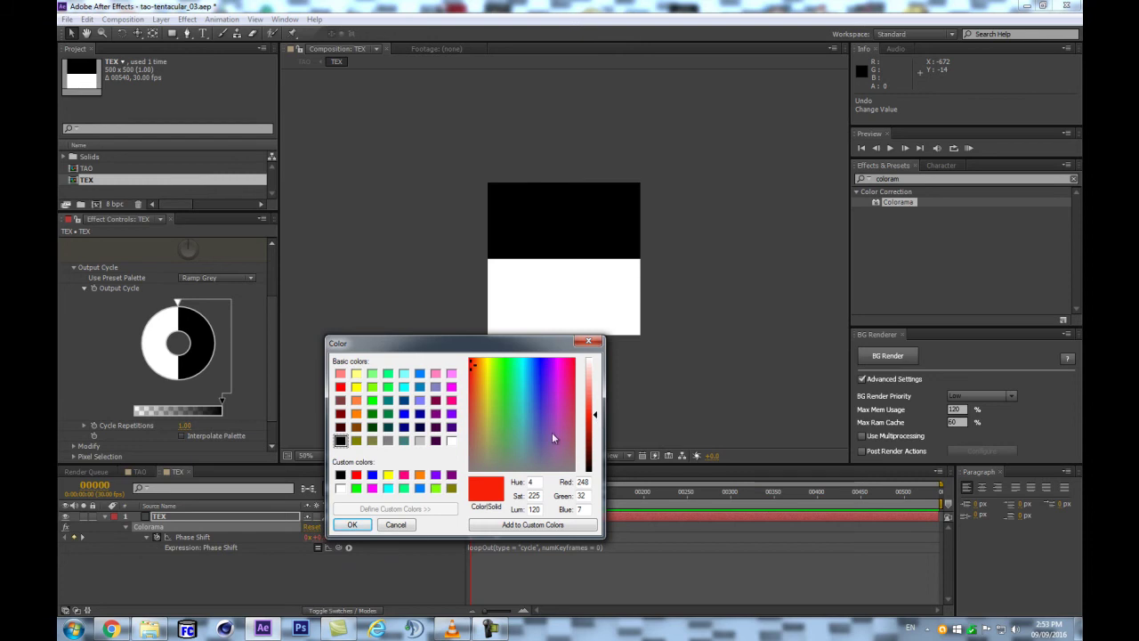
{"action": "left_click", "coordinate": [352, 525]}
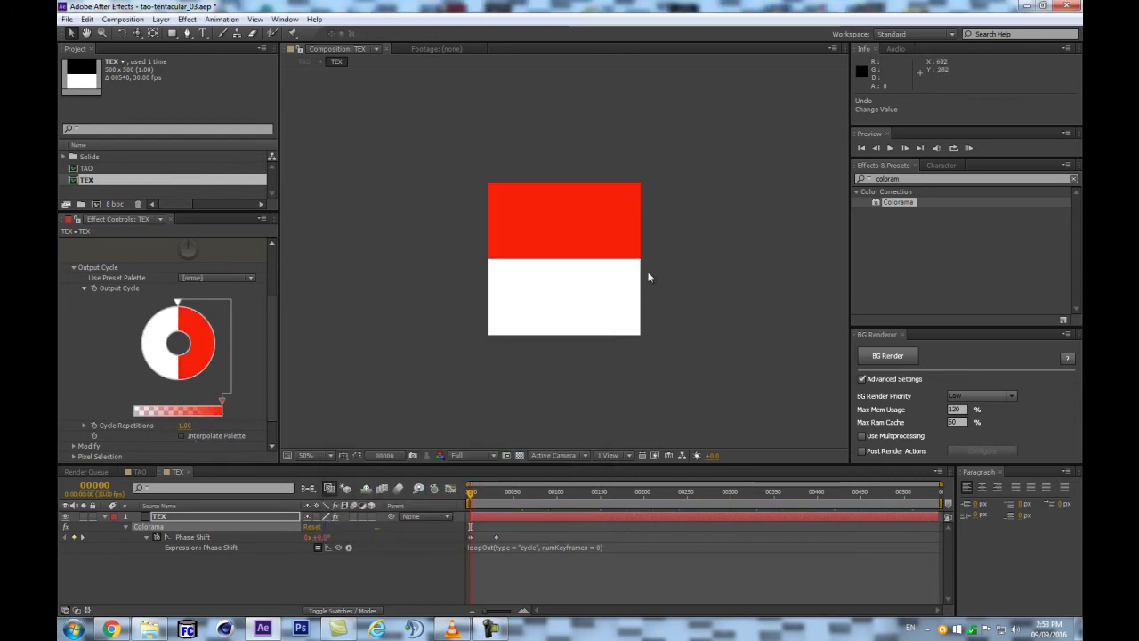
{"action": "left_click", "coordinate": [172, 33]}
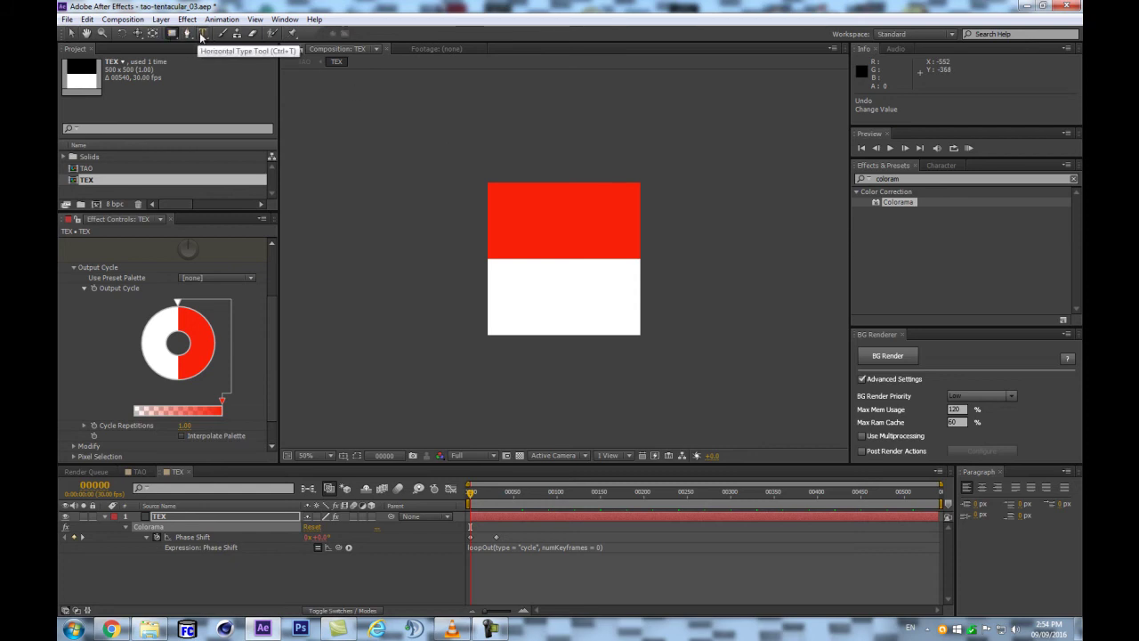
{"action": "left_click", "coordinate": [188, 34]}
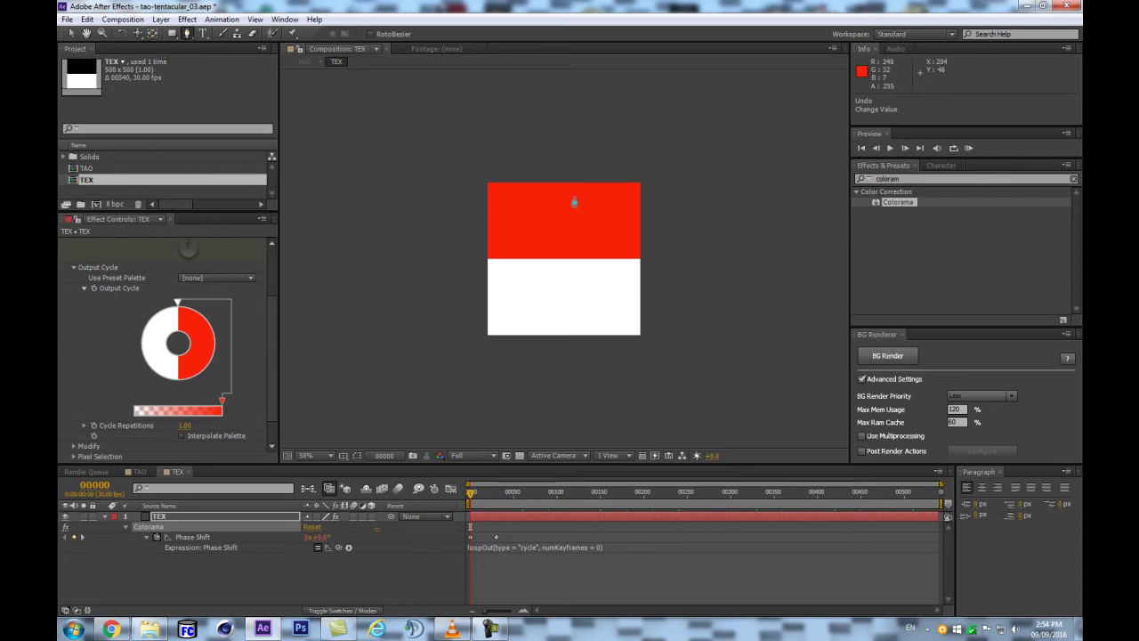
{"action": "left_click", "coordinate": [183, 522]}
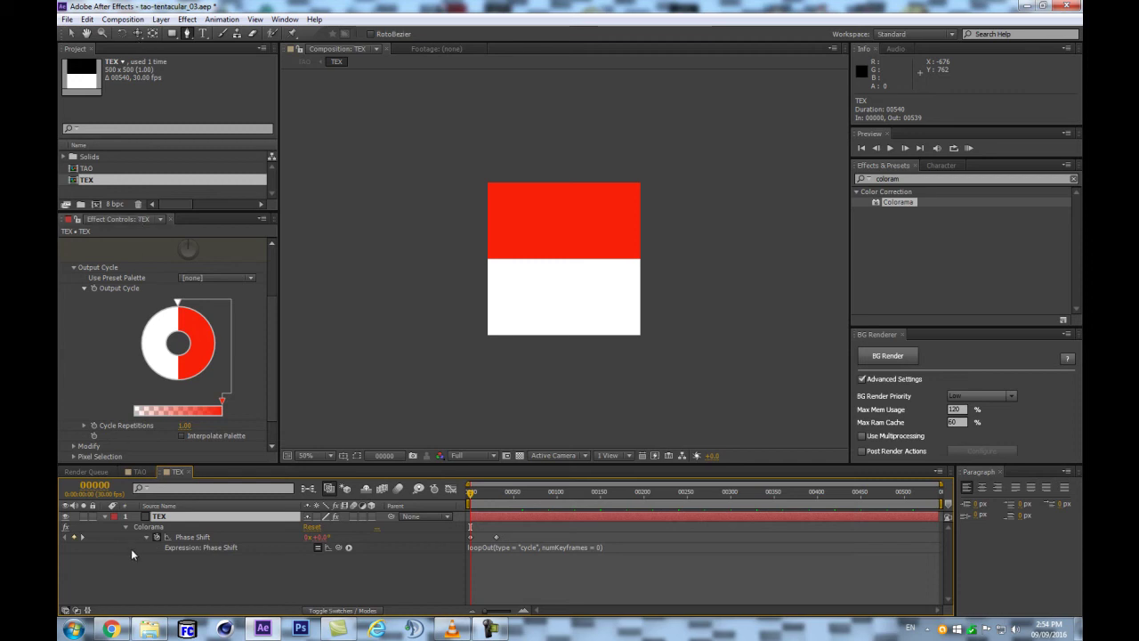
Return to the TAO composition and select the TAOtex:0 light layer
{"action": "left_click", "coordinate": [308, 488]}
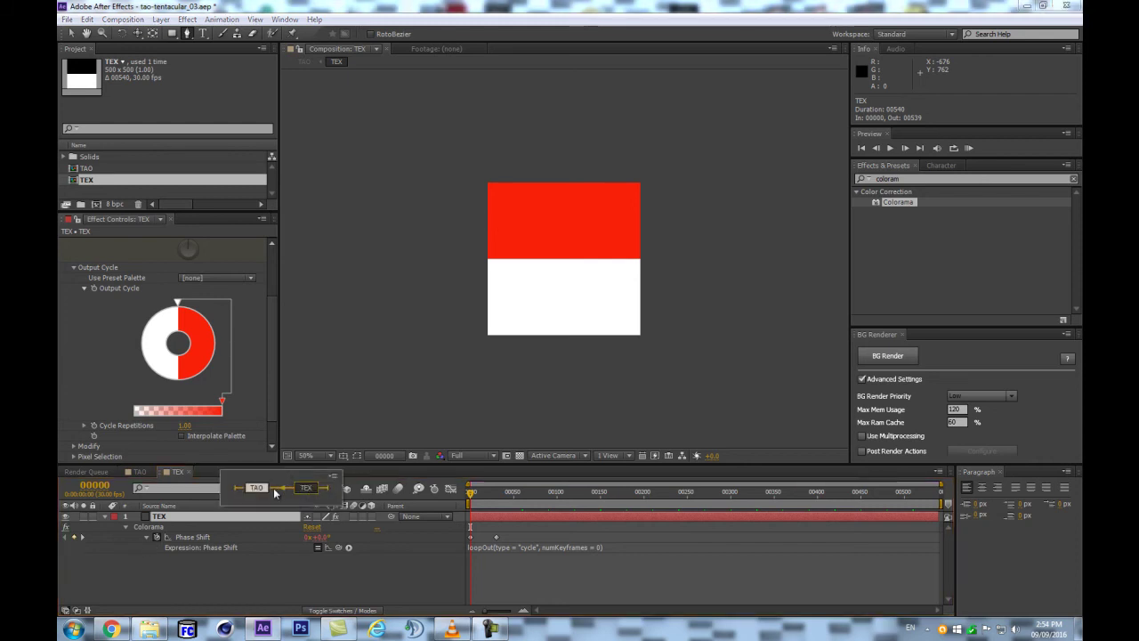
{"action": "left_click", "coordinate": [258, 488]}
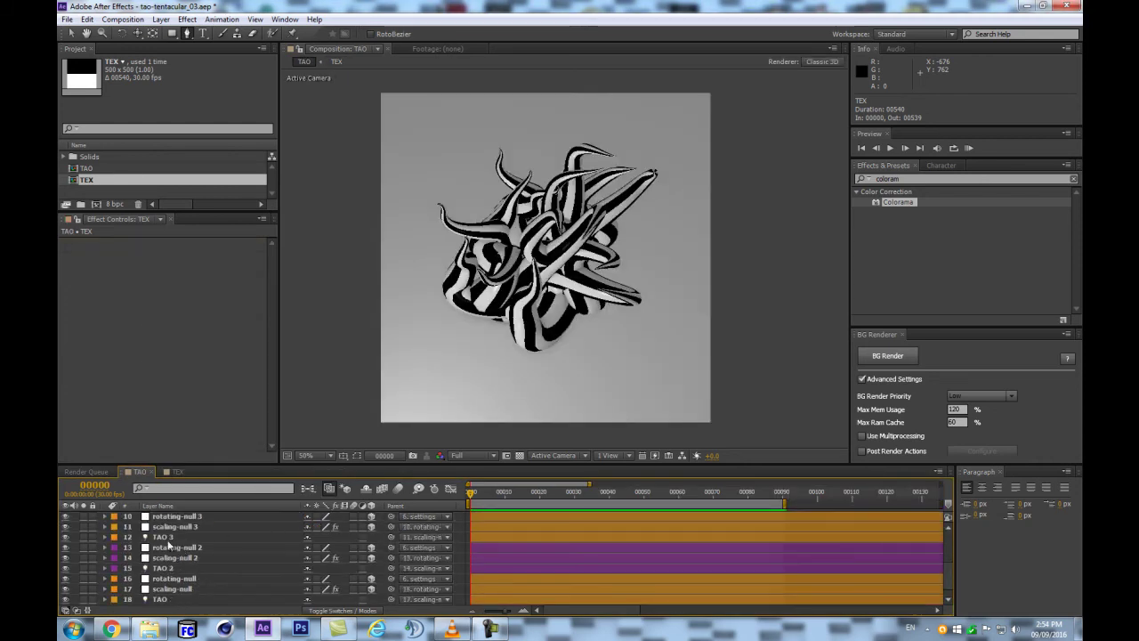
{"action": "scroll", "coordinate": [171, 540], "scroll_direction": "up", "scroll_amount": 3}
{"action": "left_click", "coordinate": [192, 558]}
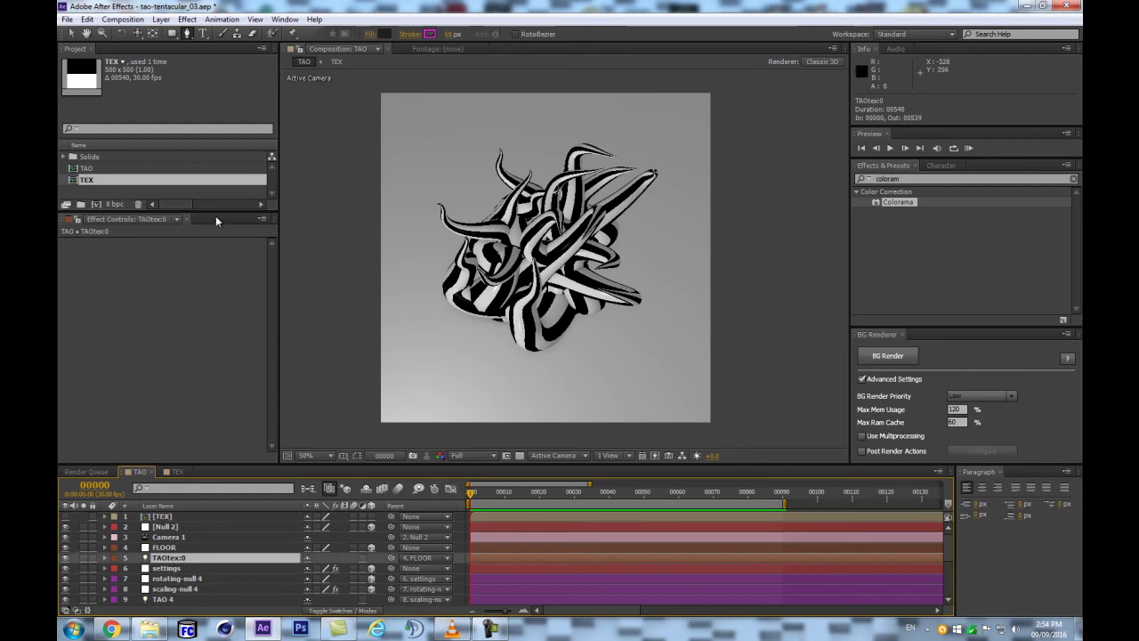
Enlarge the Project panel and reselect the TEX composition to refresh its thumbnail preview
{"action": "left_click_drag", "start_coordinate": [213, 215], "coordinate": [214, 281]}
{"action": "left_click", "coordinate": [94, 169]}
{"action": "left_click", "coordinate": [98, 180]}
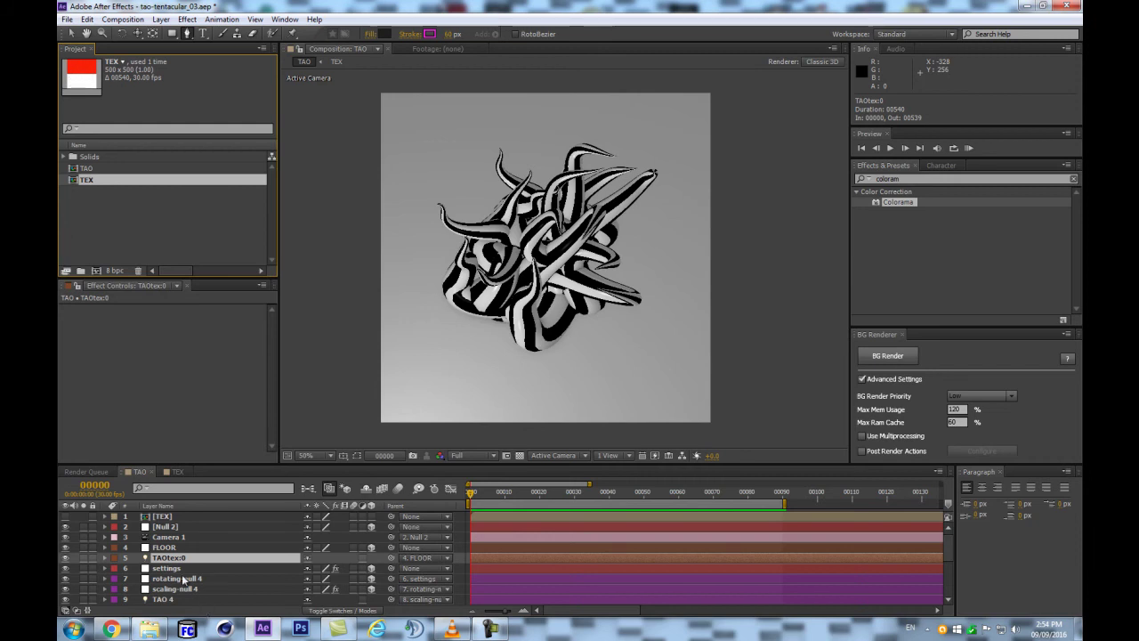
Reveal the TAOtex:0 light options and set the light's color to the red sampled from the TEX thumbnail
{"action": "key", "text": "a"}
{"action": "key", "text": "a"}
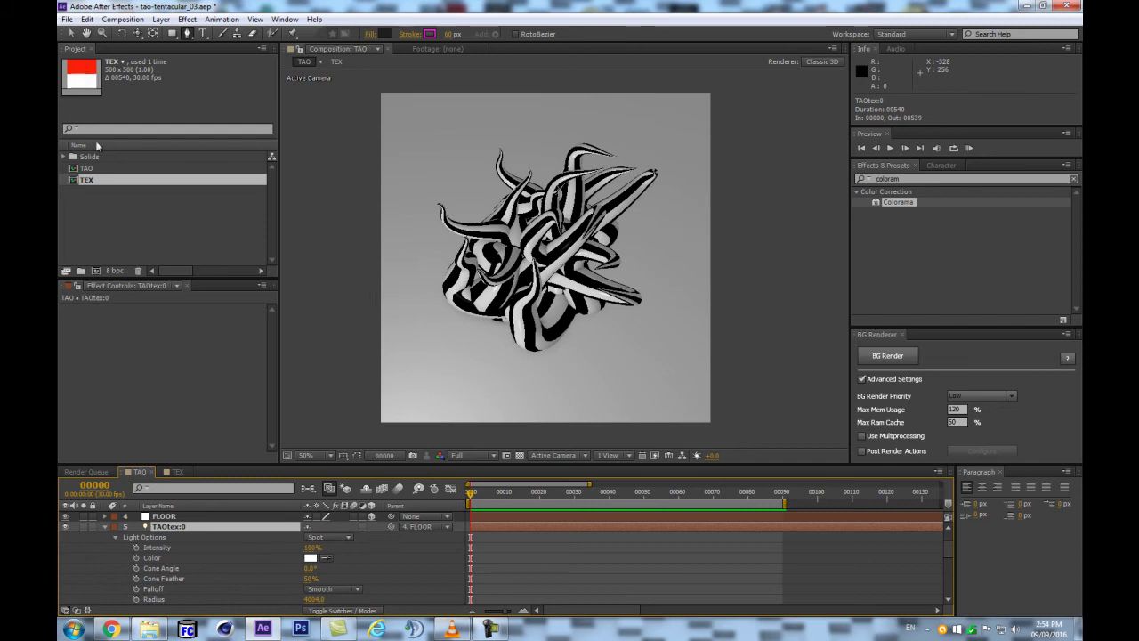
{"action": "left_click", "coordinate": [327, 558]}
{"action": "left_click", "coordinate": [88, 68]}
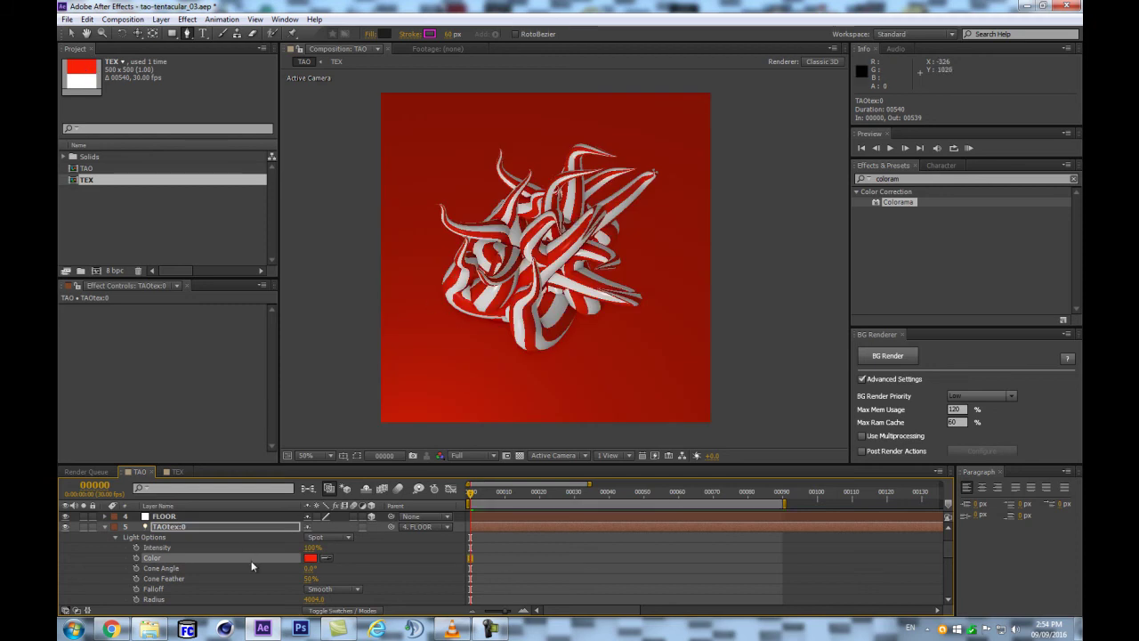
Open the TAOtex:0 light's color for editing and copy its hex code F83007
{"action": "left_click", "coordinate": [310, 558]}
{"action": "left_click", "coordinate": [309, 559]}
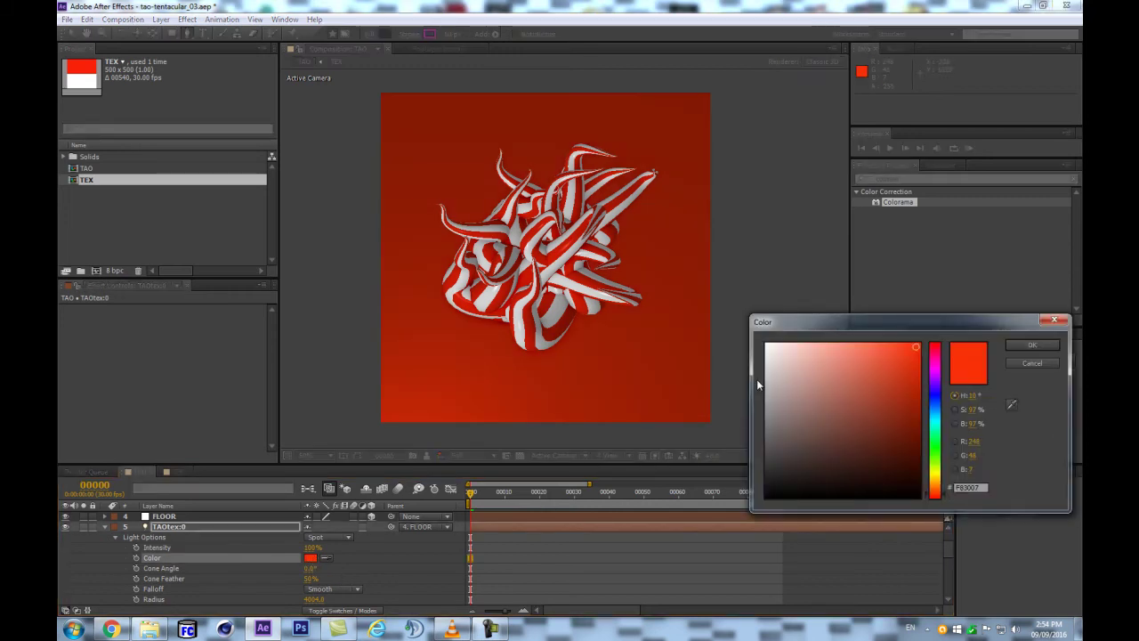
{"action": "left_click", "coordinate": [968, 487]}
{"action": "key", "text": "ctrl+c"}
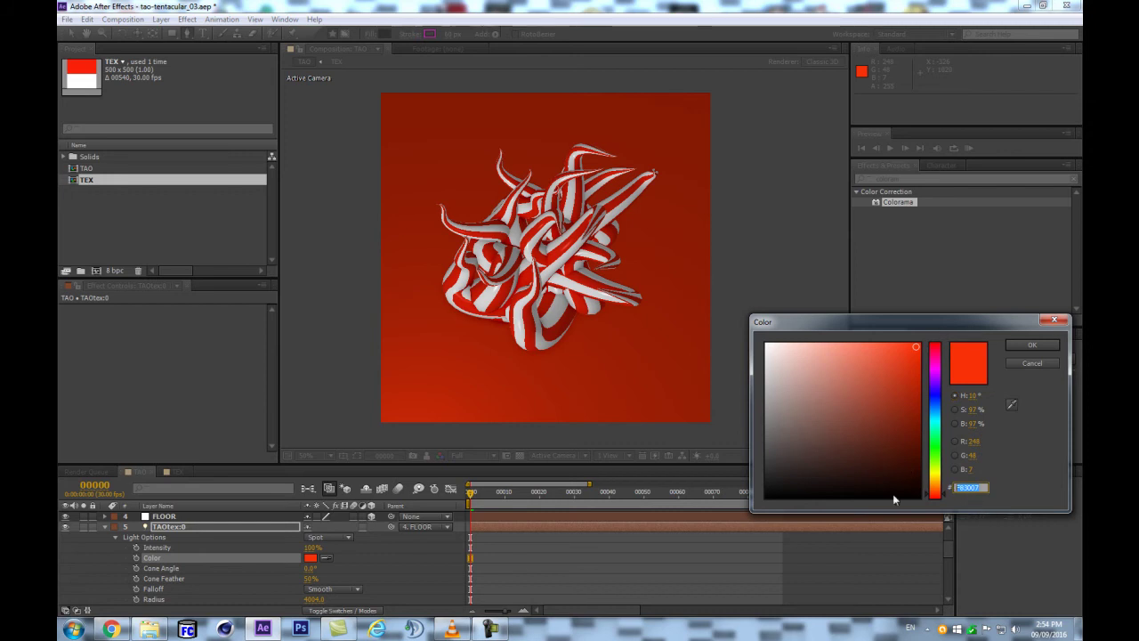
Switch to Chrome and search Google for "opposite color"
{"action": "left_click", "coordinate": [111, 629]}
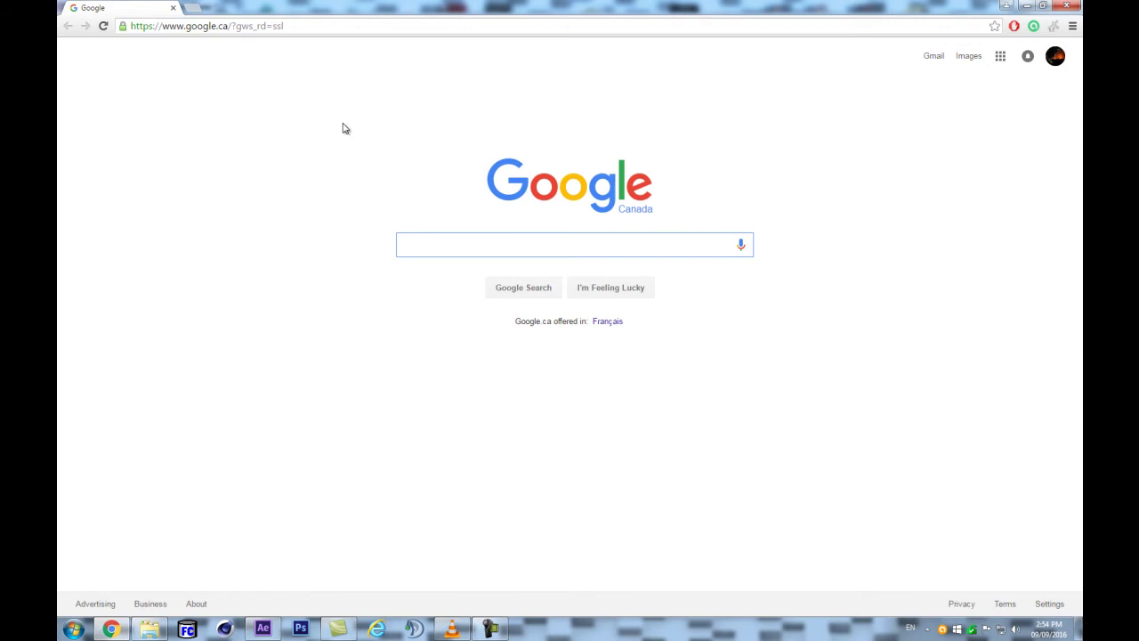
{"action": "type", "text": "oppsi"}
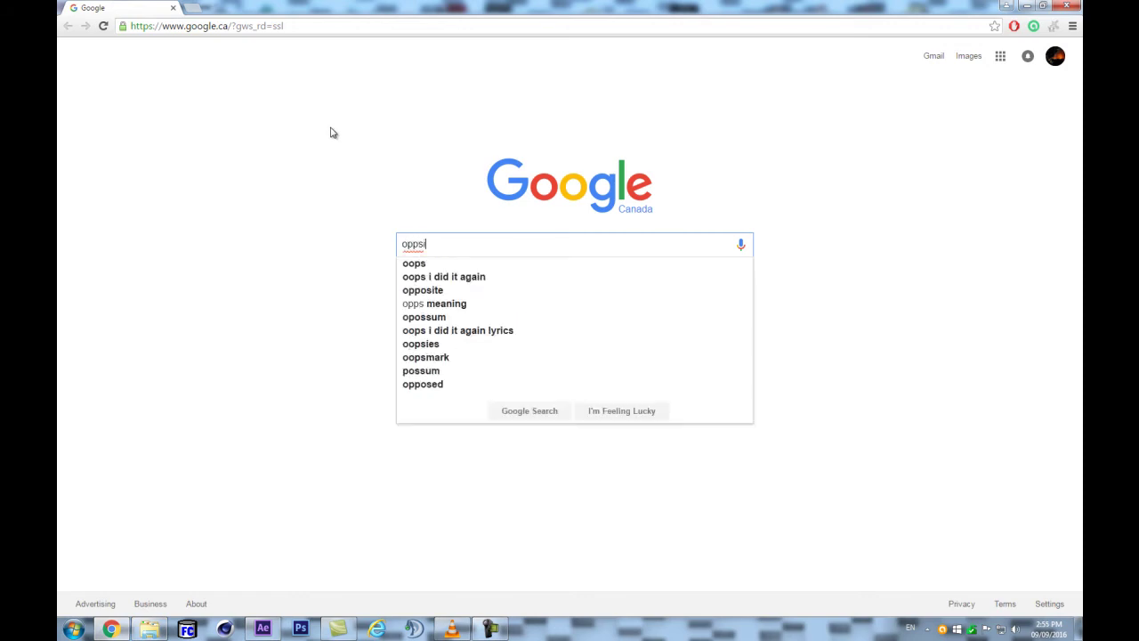
{"action": "type", "text": "te color"}
{"action": "key", "text": "Return"}
{"action": "left_click", "coordinate": [154, 56]}
{"action": "key", "text": "Return"}
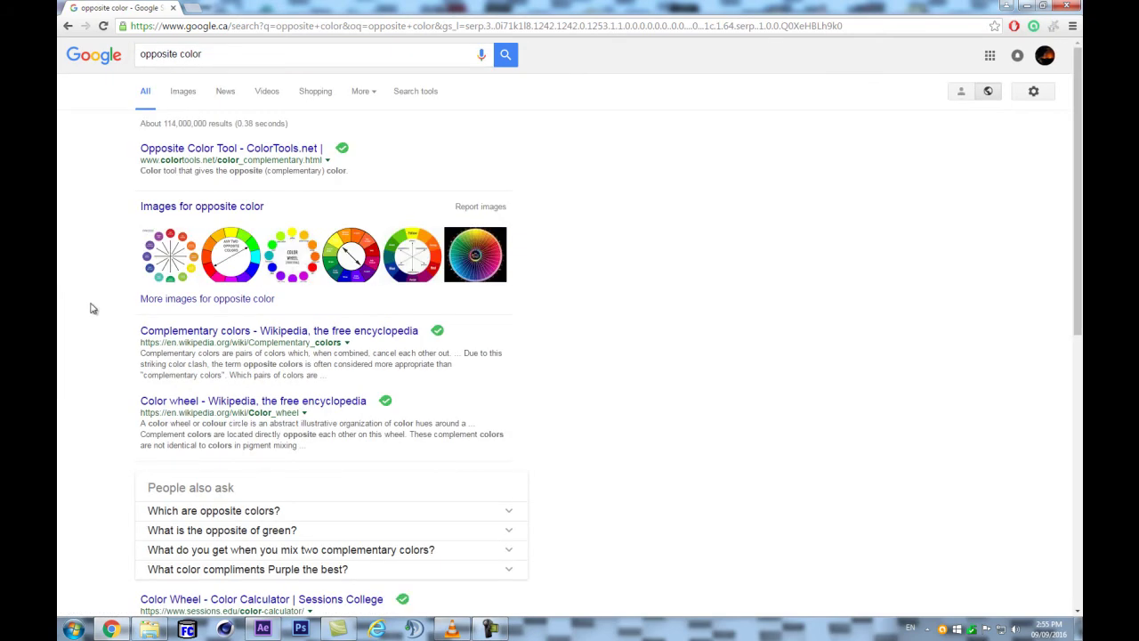
Open the Opposite Color Tool on ColorTools.net, enter F83007 as the base color, and select the opposite hex code
{"action": "left_click", "coordinate": [191, 152]}
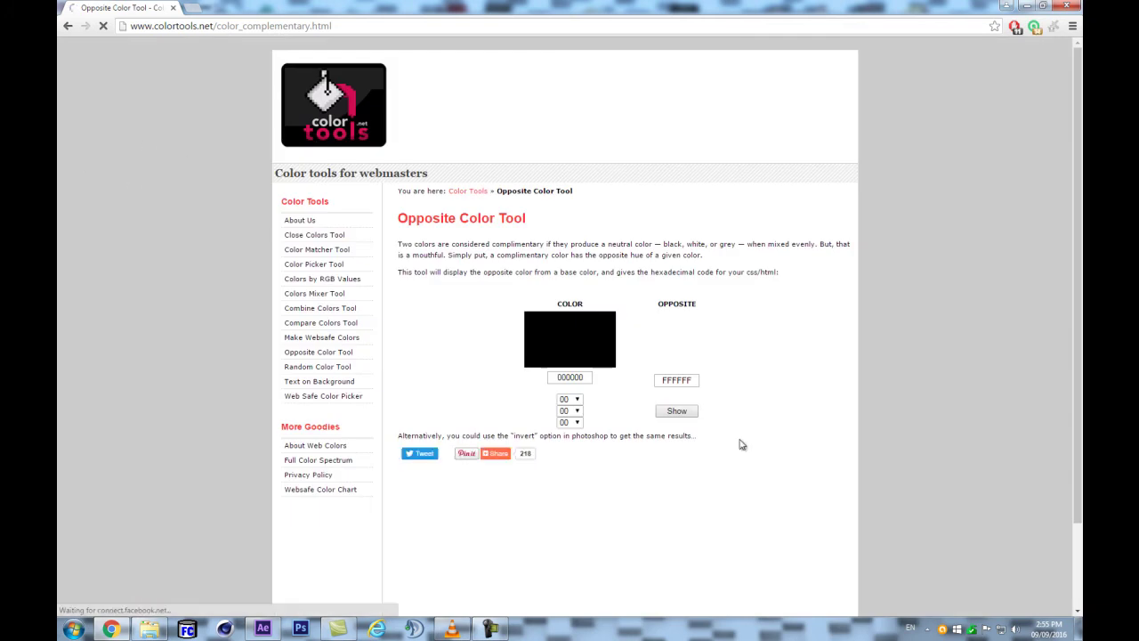
{"action": "left_click", "coordinate": [569, 377]}
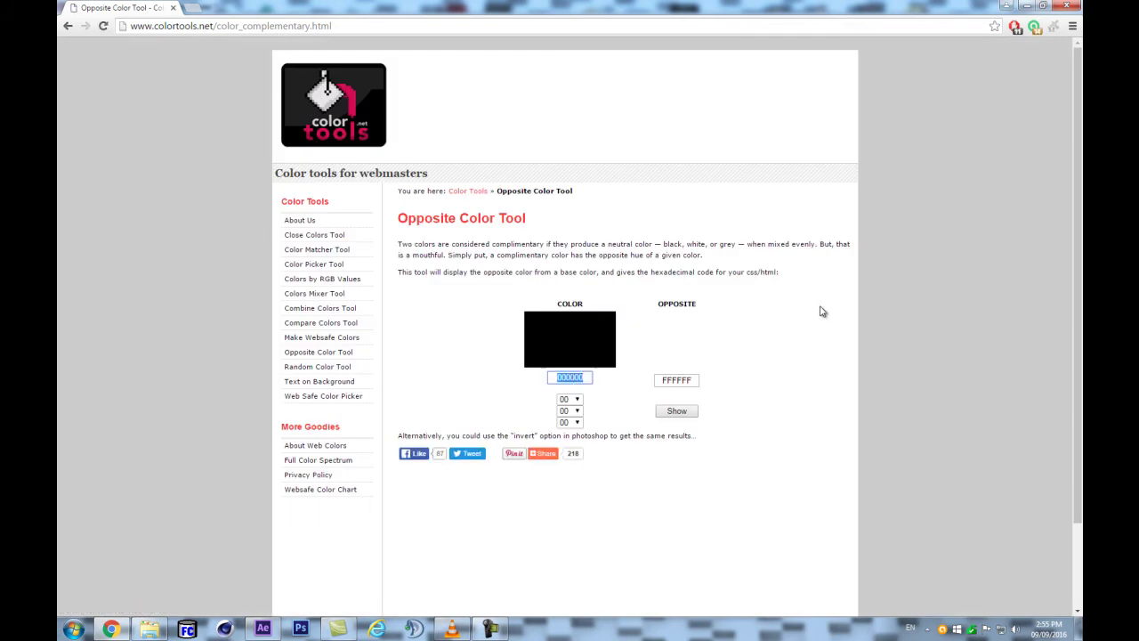
{"action": "key", "text": "ctrl+v"}
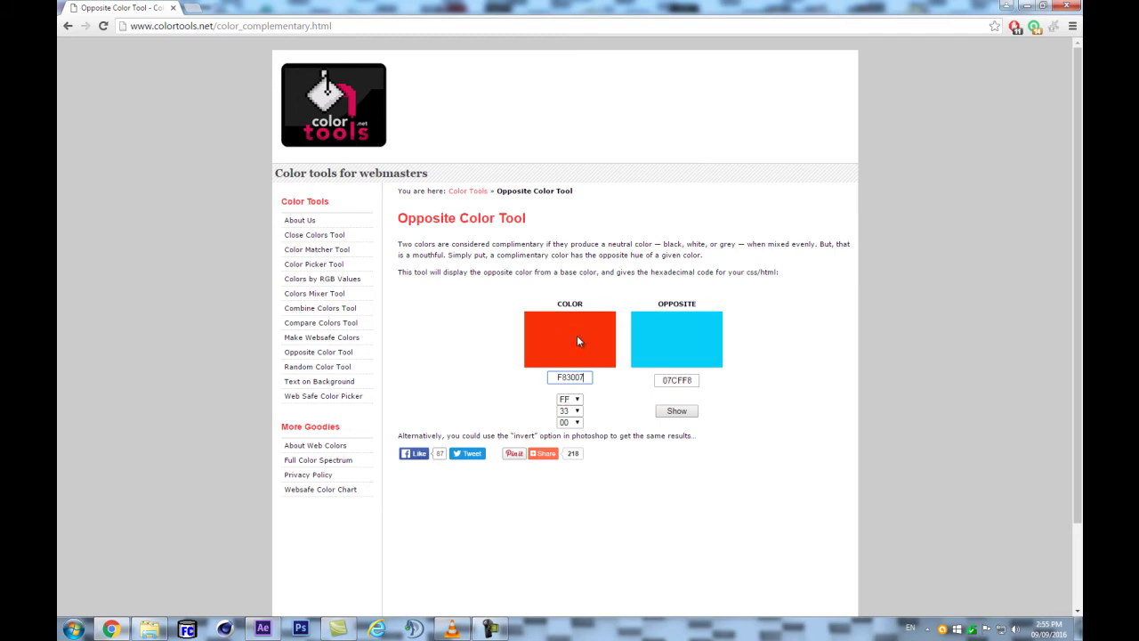
{"action": "left_click_drag", "start_coordinate": [660, 383], "coordinate": [696, 372]}
Return to After Effects, accept the open light color, collapse the TAOtex:0 layer, and save the project
{"action": "left_click", "coordinate": [263, 628]}
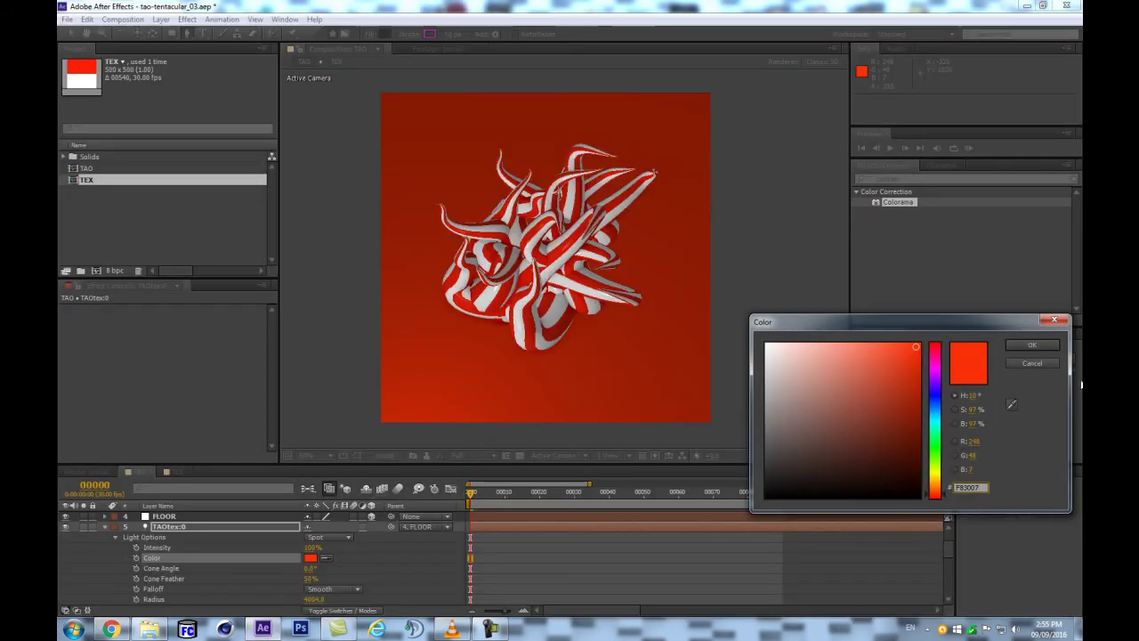
{"action": "left_click", "coordinate": [1041, 346]}
{"action": "left_click", "coordinate": [106, 527]}
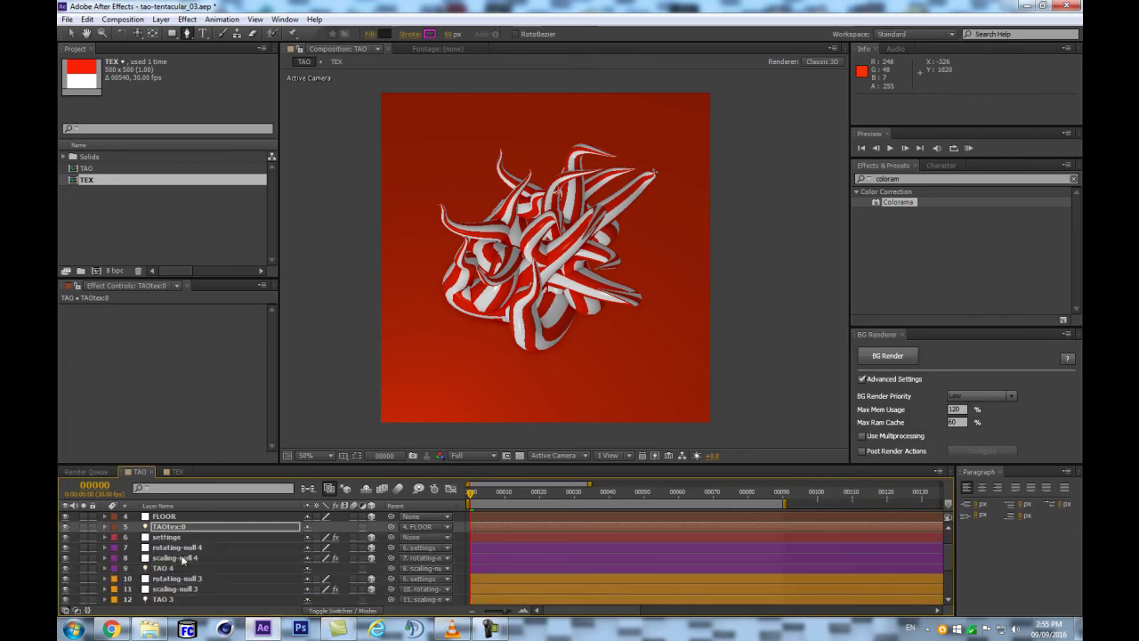
{"action": "key", "text": "ctrl+s"}
{"action": "double_click", "coordinate": [85, 179]}
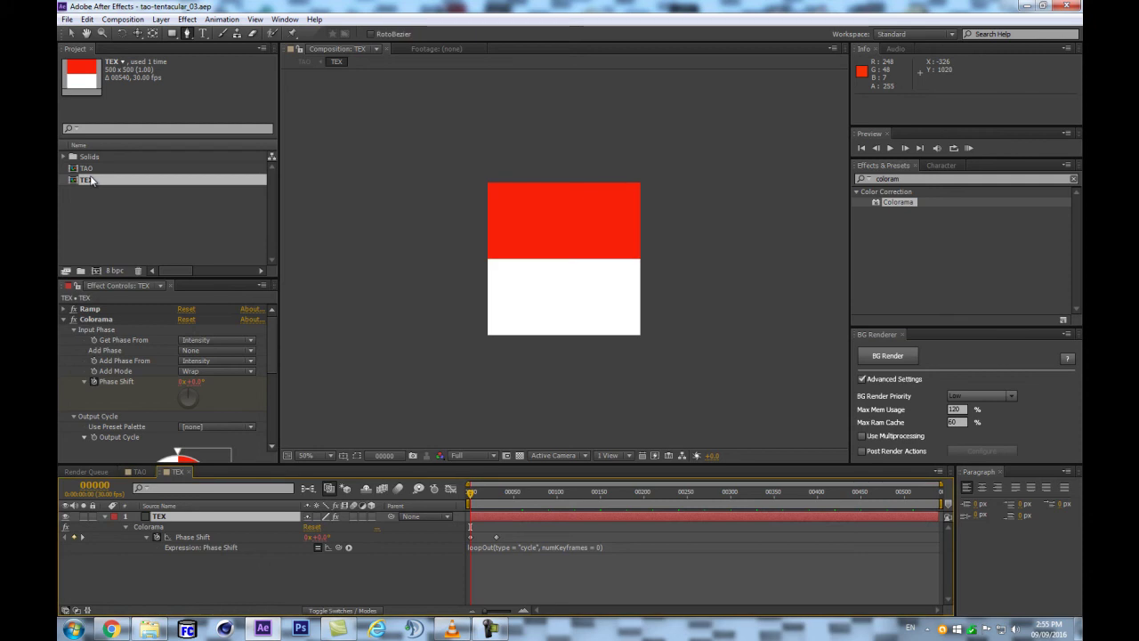
{"action": "left_click", "coordinate": [309, 490]}
{"action": "left_click", "coordinate": [272, 489]}
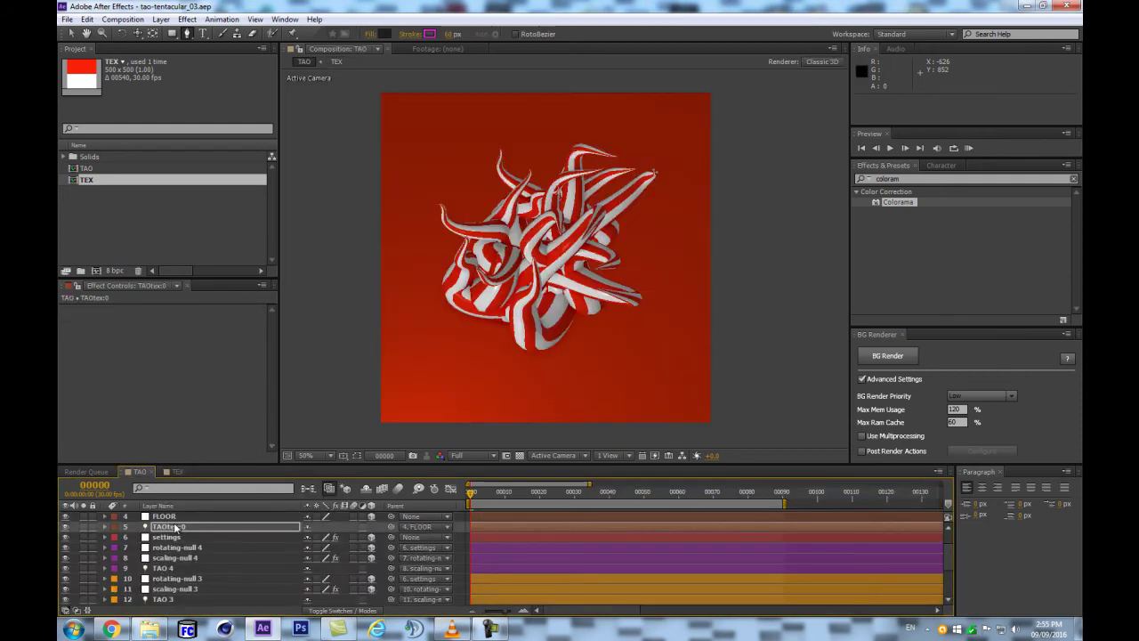
{"action": "left_click", "coordinate": [122, 629]}
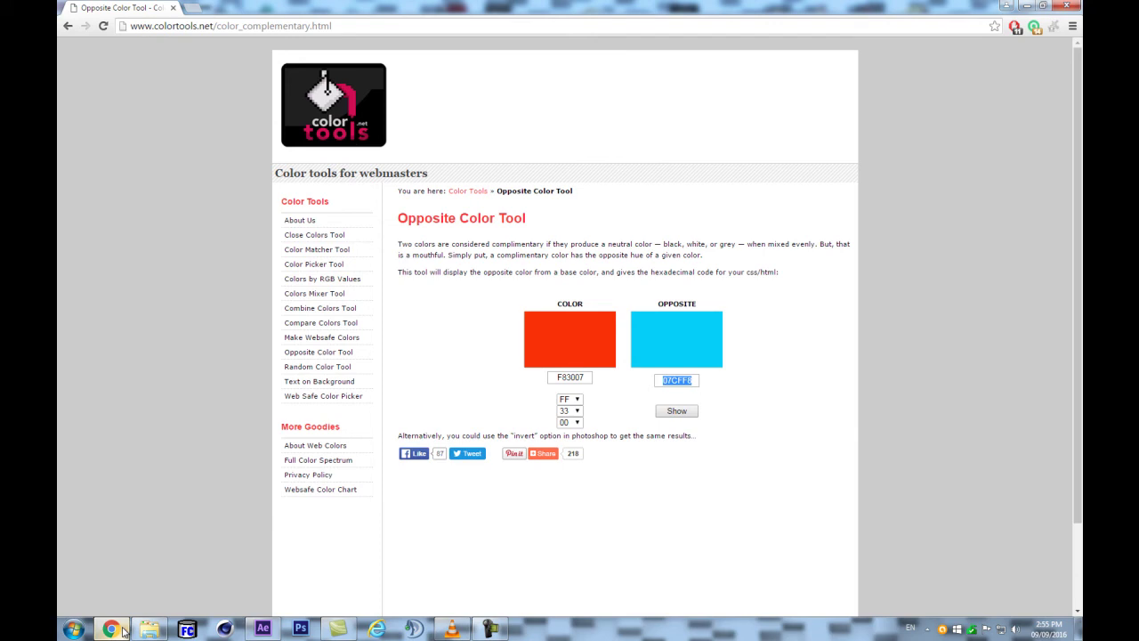
{"action": "left_click", "coordinate": [680, 413]}
{"action": "left_click", "coordinate": [108, 630]}
{"action": "left_click", "coordinate": [107, 630]}
{"action": "left_click", "coordinate": [108, 630]}
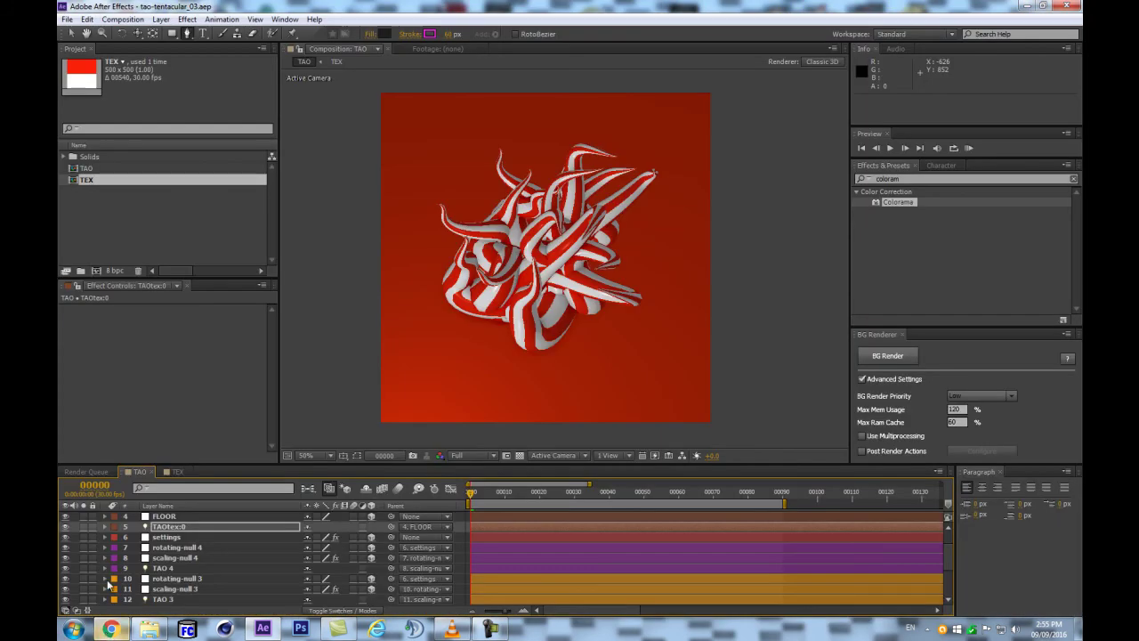
Reveal the TAOtex:0 light options and arrange After Effects side by side with the Chrome window showing the Opposite Color Tool
{"action": "left_click", "coordinate": [163, 528]}
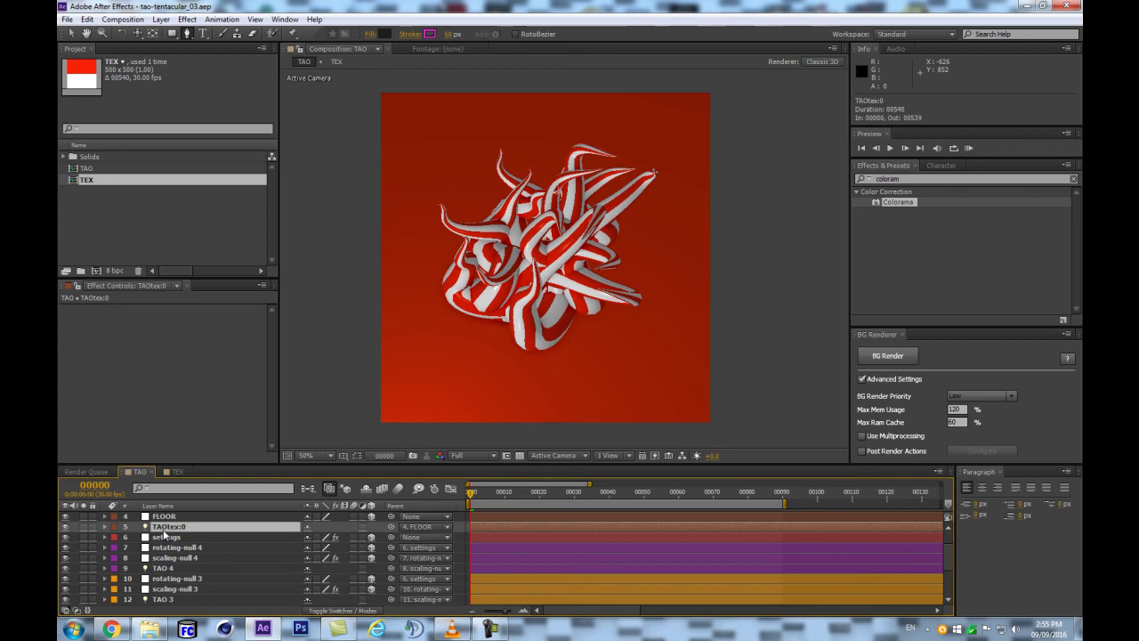
{"action": "key", "text": "a"}
{"action": "key", "text": "a"}
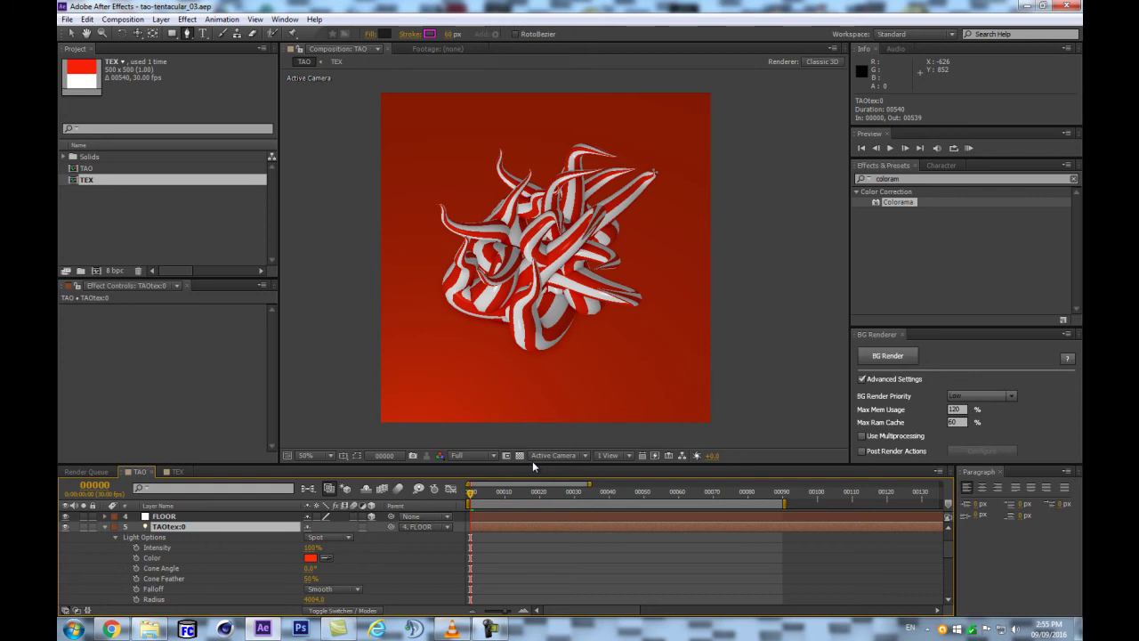
{"action": "key", "text": "super+Left"}
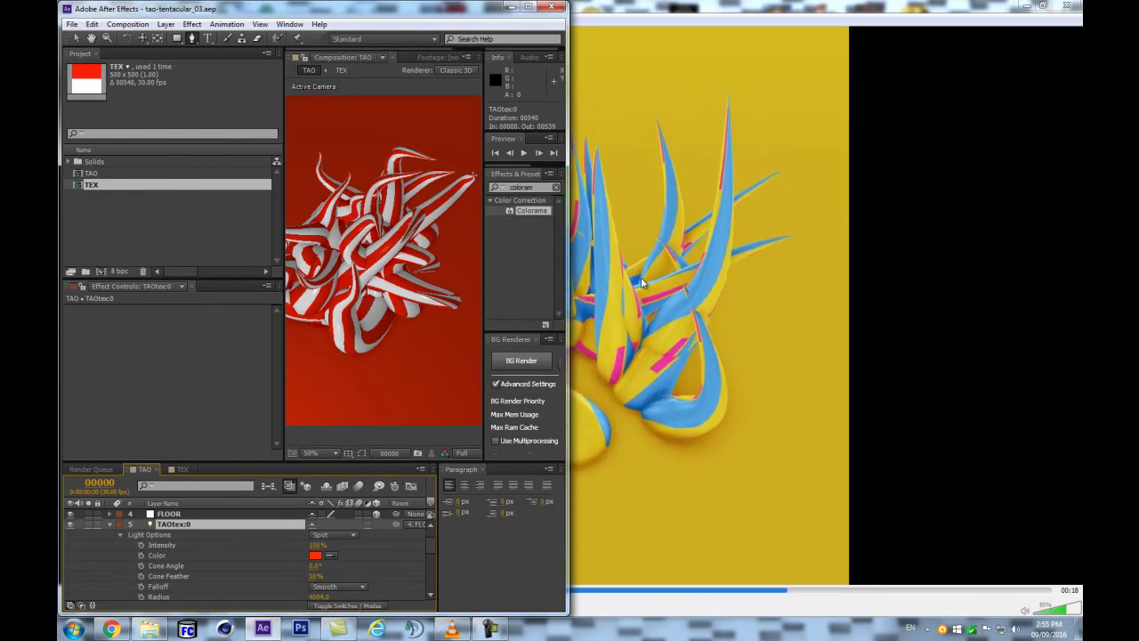
{"action": "left_click", "coordinate": [1056, 7]}
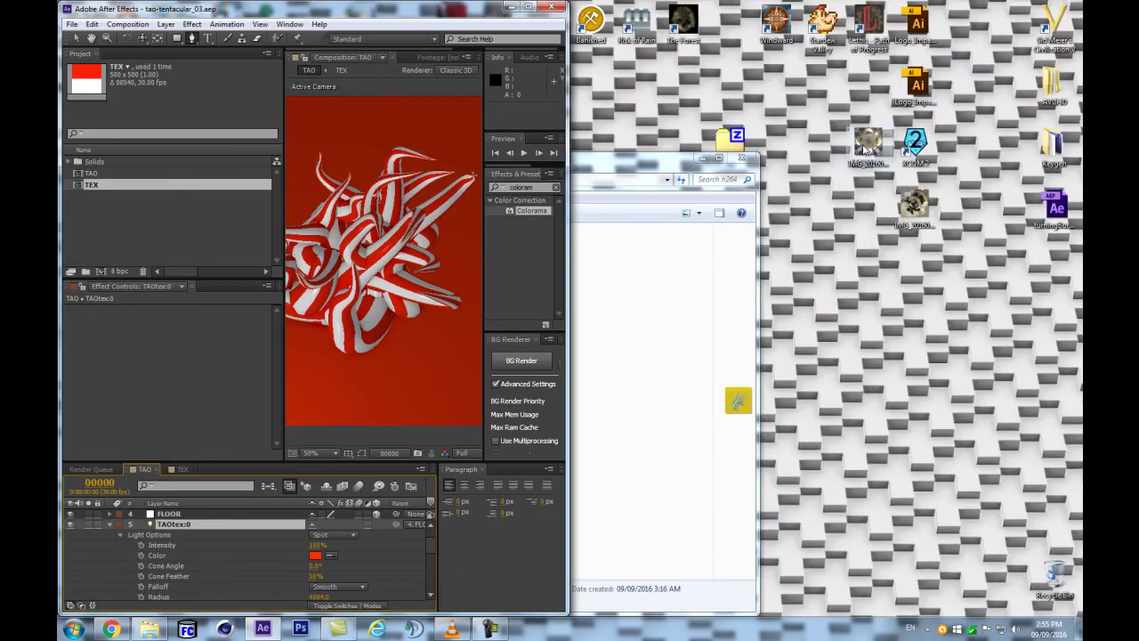
{"action": "left_click", "coordinate": [112, 628]}
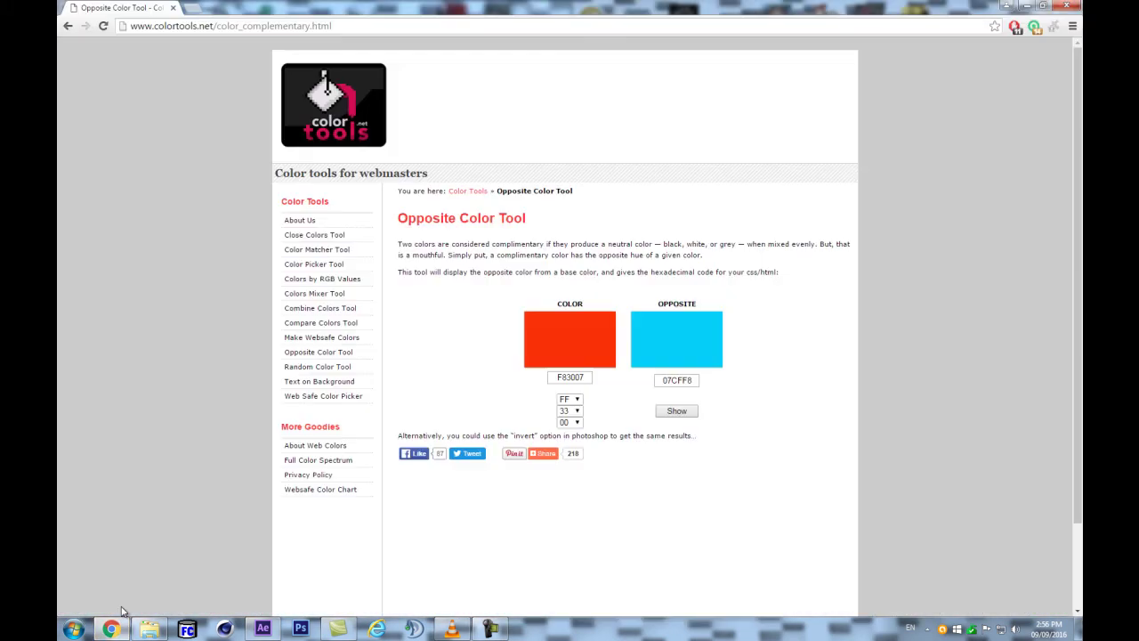
{"action": "key", "text": "super+Right"}
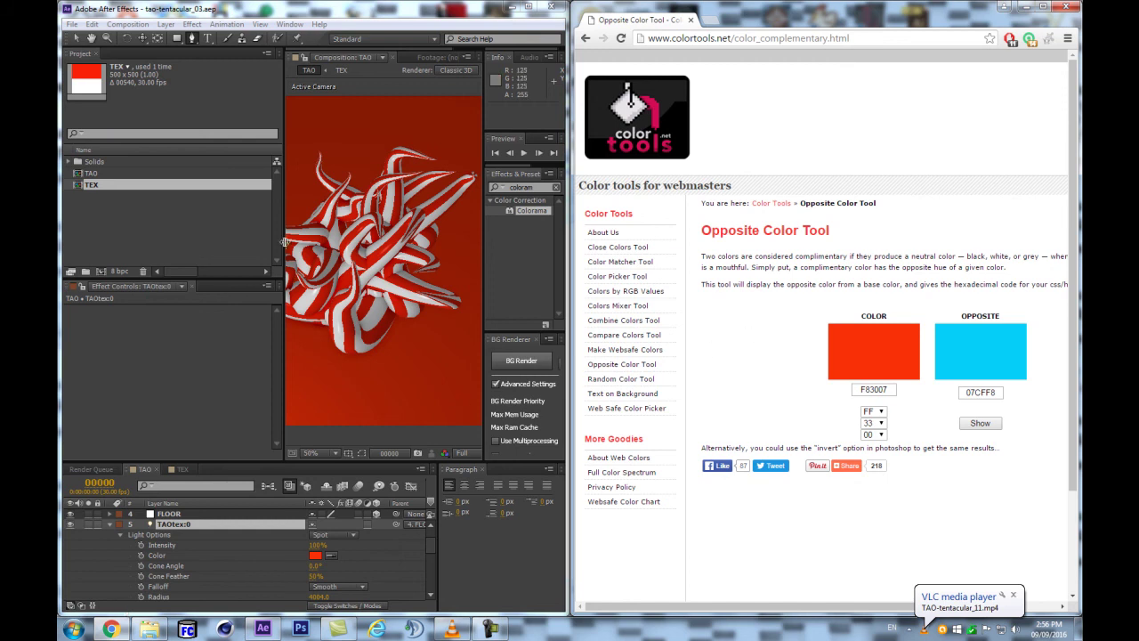
Set the TAOtex:0 light's color to the cyan 07CFF8 sampled from the Opposite swatch on the web page
{"action": "left_click", "coordinate": [331, 556]}
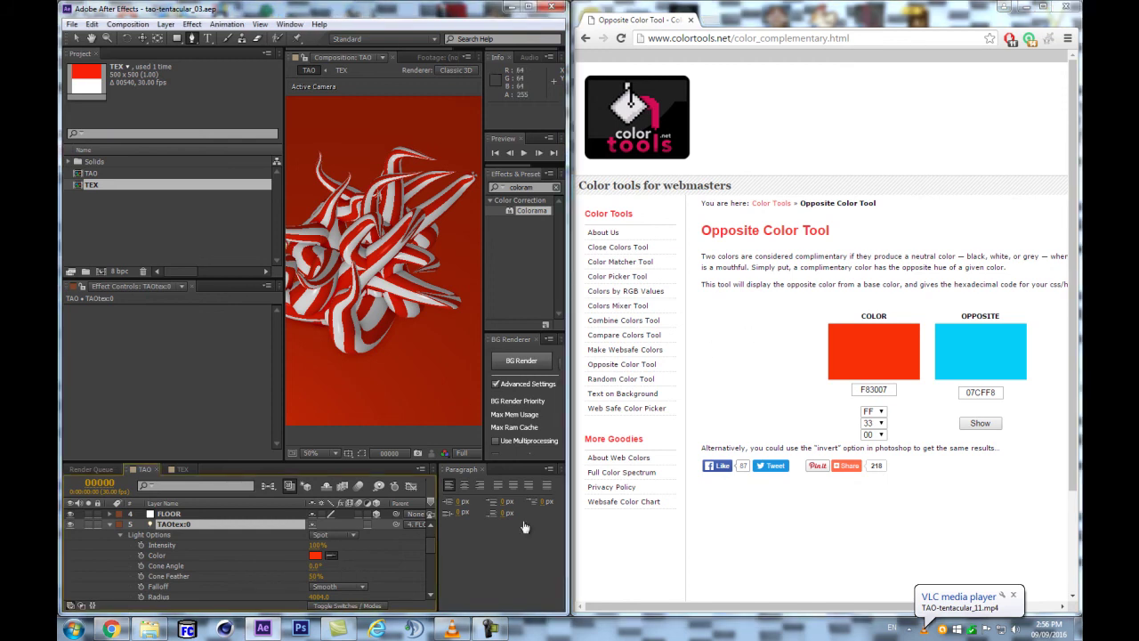
{"action": "left_click", "coordinate": [985, 359]}
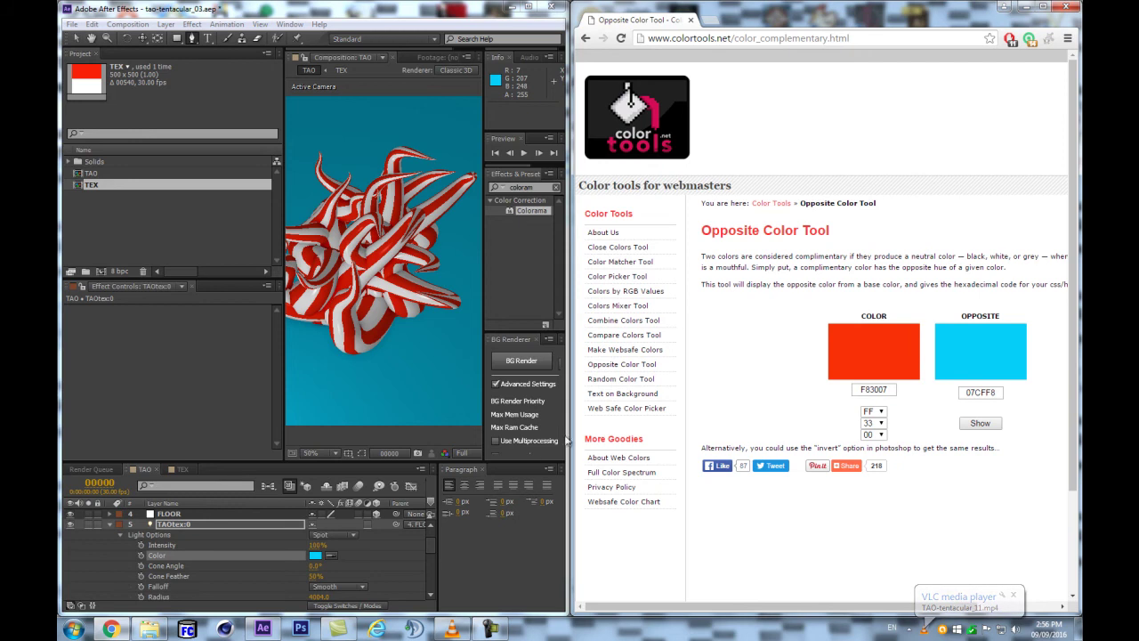
{"action": "left_click", "coordinate": [316, 558]}
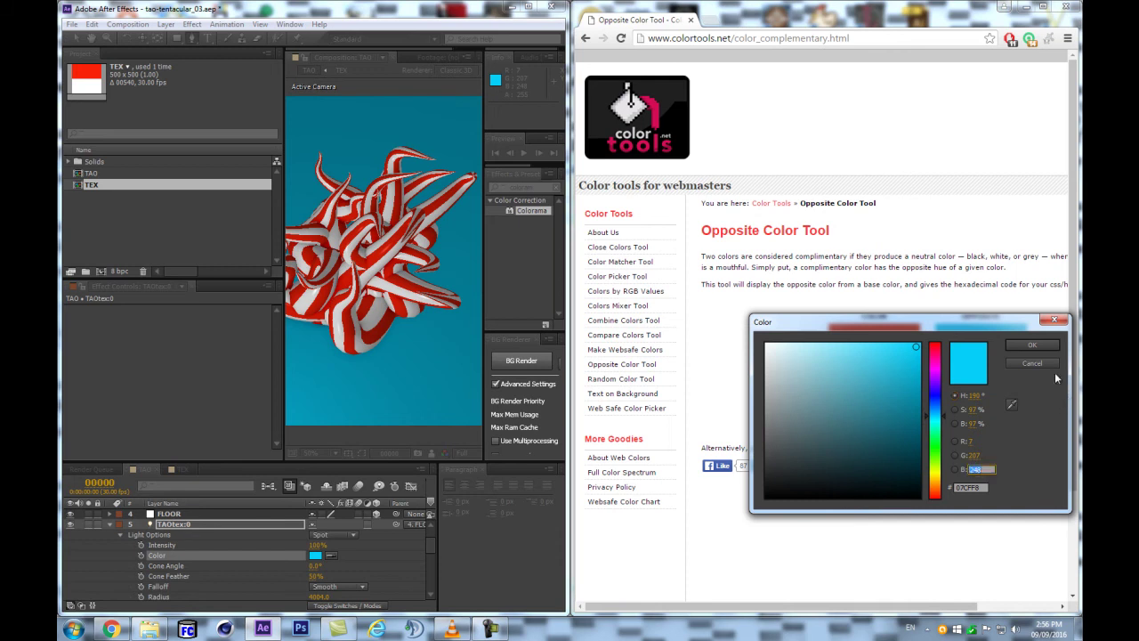
{"action": "left_click", "coordinate": [1033, 363]}
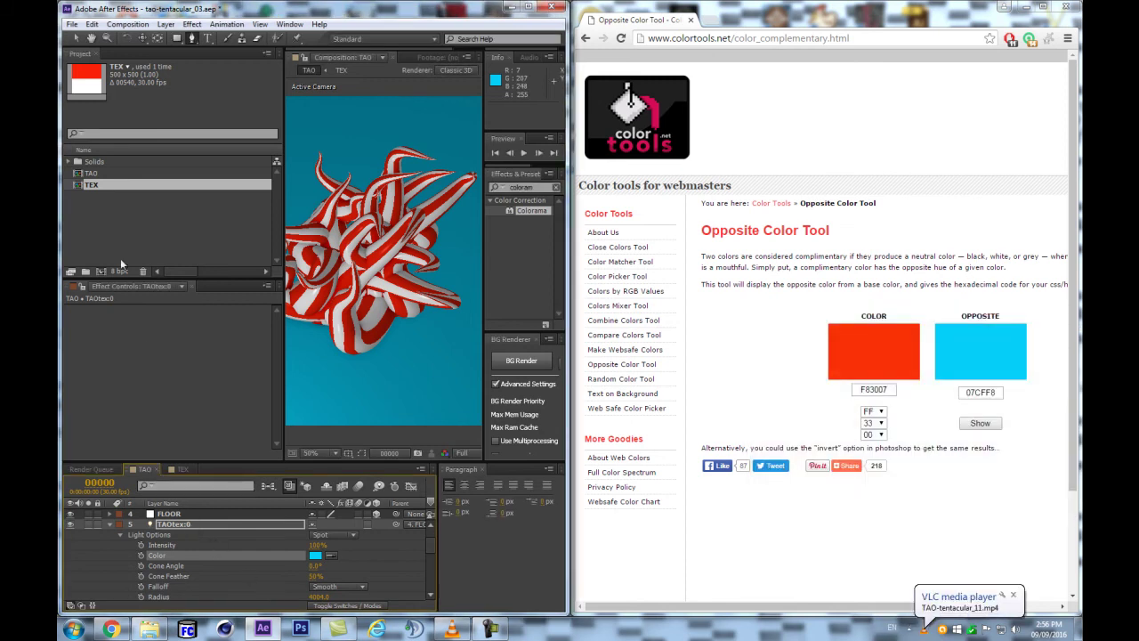
In the TEX composition, recolor the white half of the Colorama Output Cycle to red 7, green 207, blue 248
{"action": "double_click", "coordinate": [105, 186]}
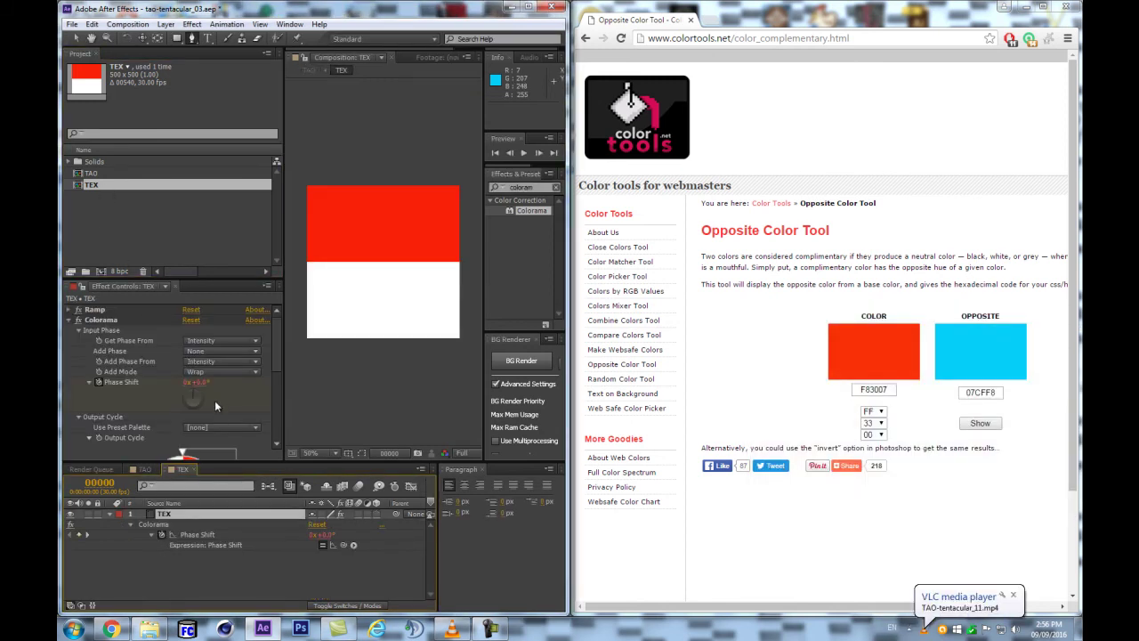
{"action": "scroll", "coordinate": [267, 392], "scroll_direction": "down", "scroll_amount": 3}
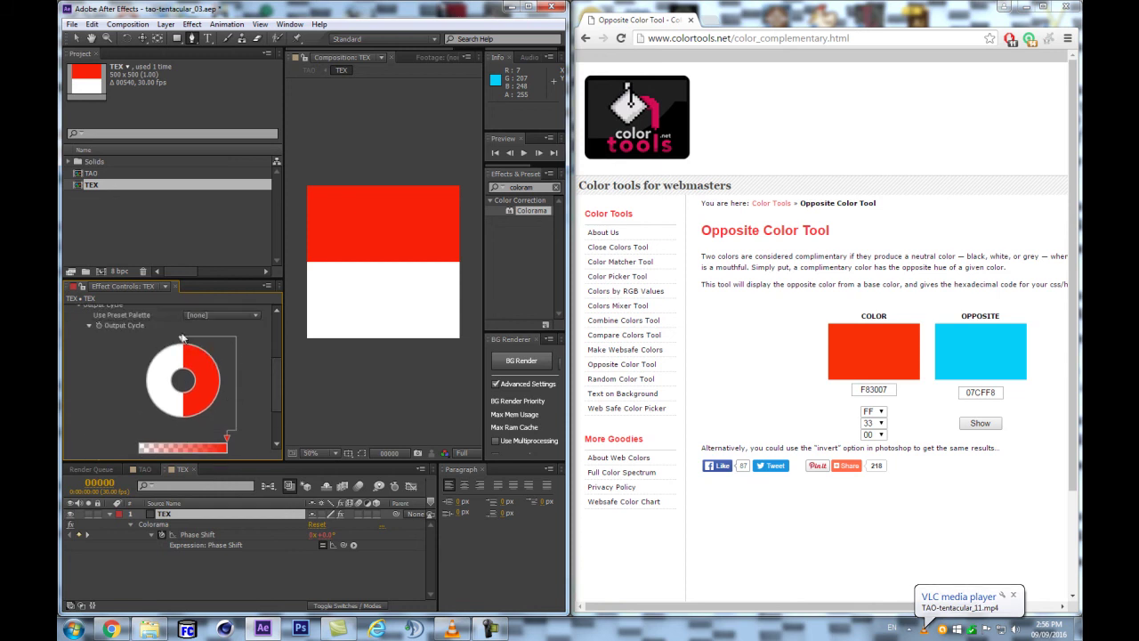
{"action": "double_click", "coordinate": [183, 341]}
{"action": "double_click", "coordinate": [320, 189]}
{"action": "key", "text": "Tab"}
{"action": "type", "text": "248"}
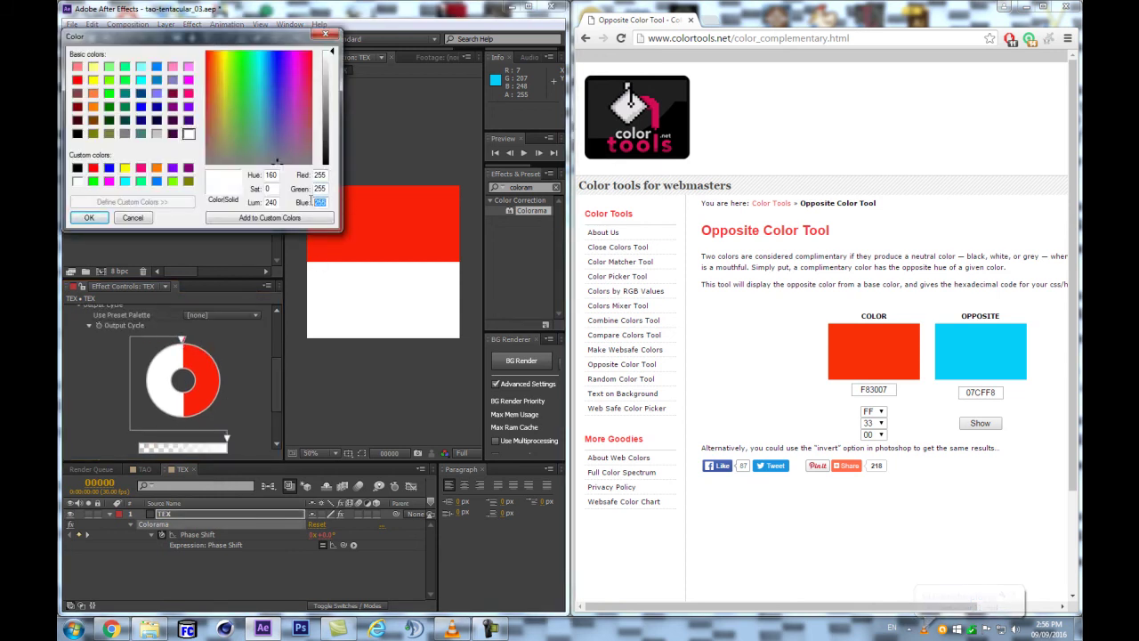
{"action": "double_click", "coordinate": [320, 175]}
{"action": "type", "text": "7"}
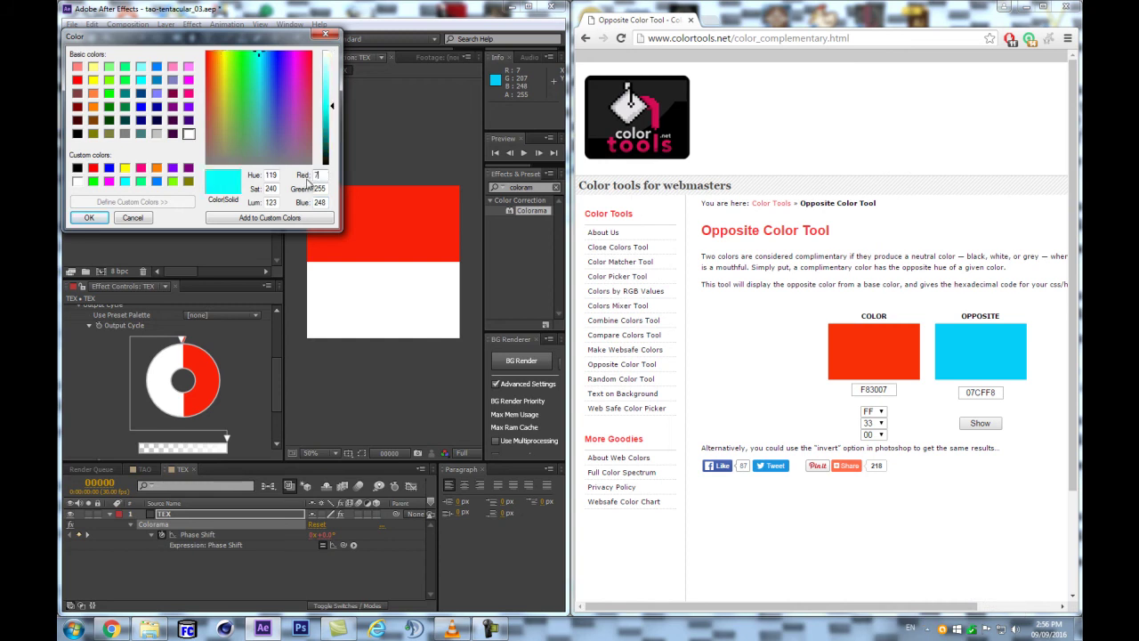
{"action": "key", "text": "Tab"}
{"action": "type", "text": "2"}
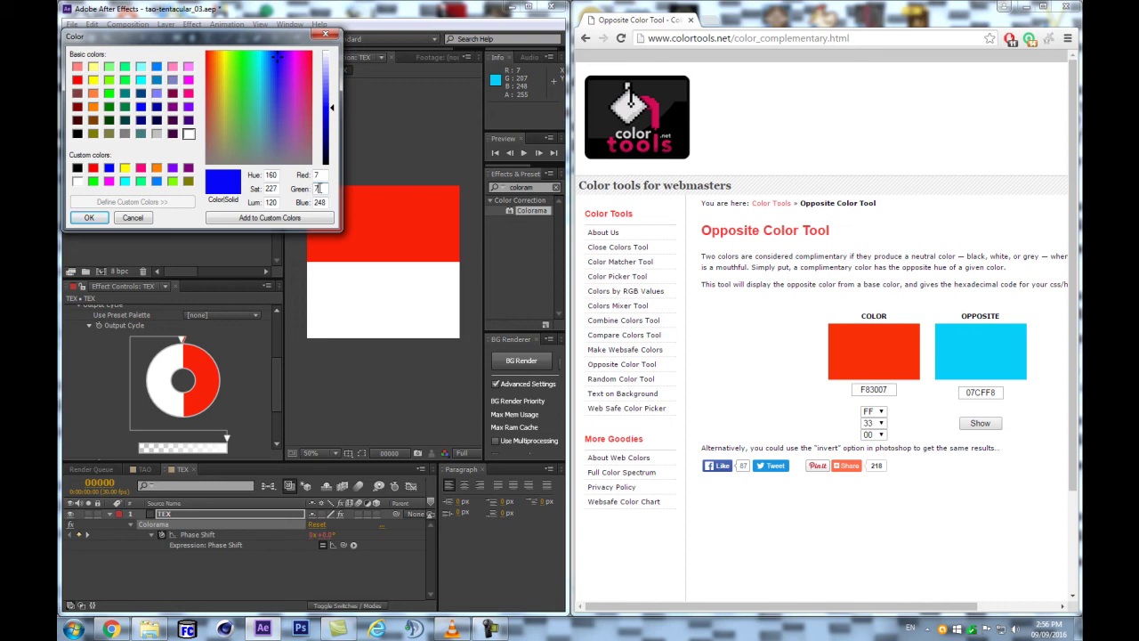
{"action": "type", "text": "07"}
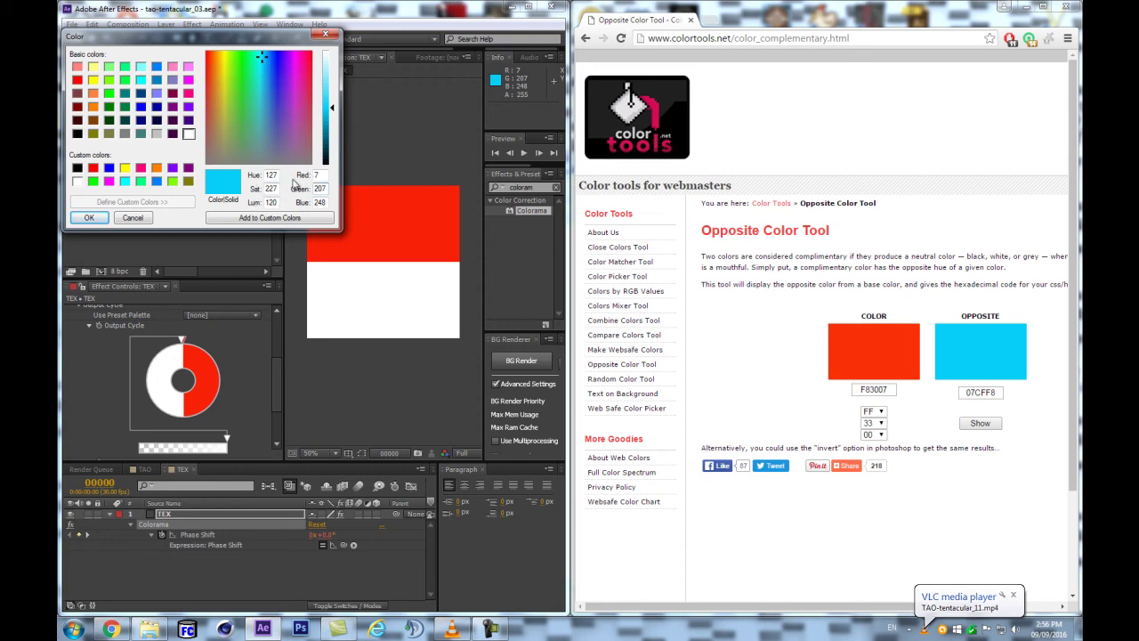
{"action": "left_click", "coordinate": [81, 219]}
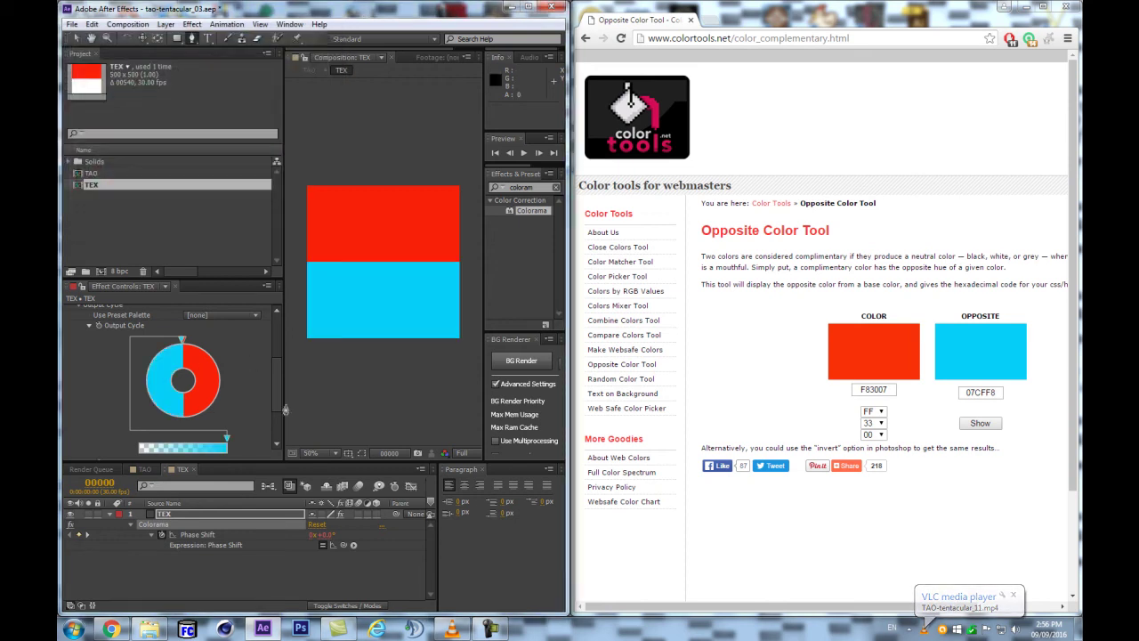
Enlarge After Effects to full screen and return to the TAO composition
{"action": "left_click", "coordinate": [528, 9]}
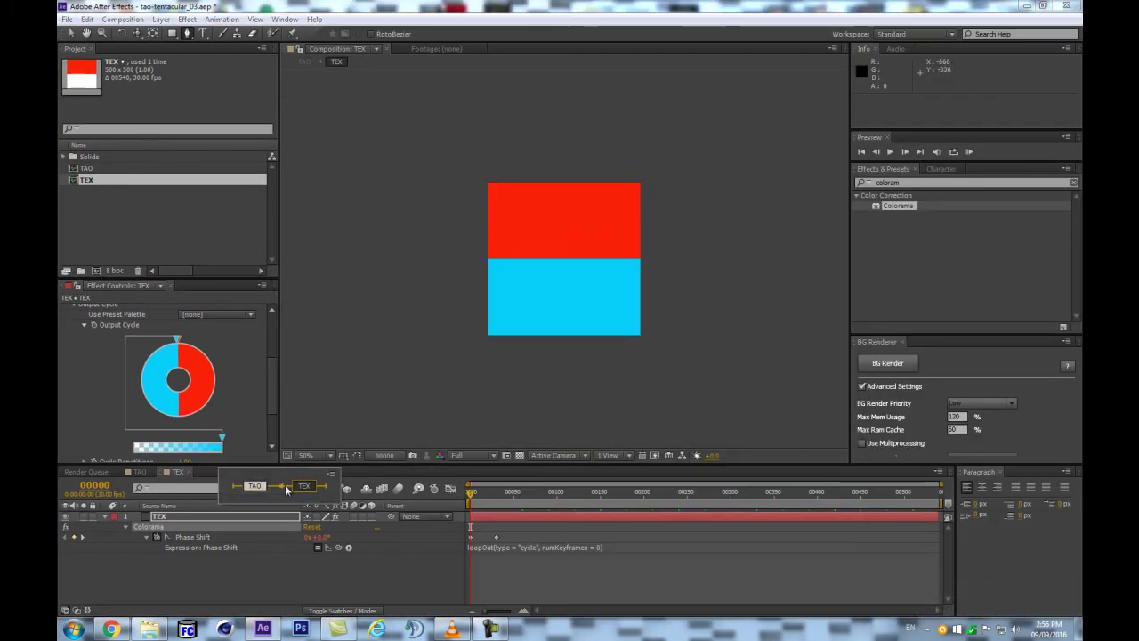
{"action": "left_click", "coordinate": [139, 472]}
{"action": "left_click", "coordinate": [409, 338]}
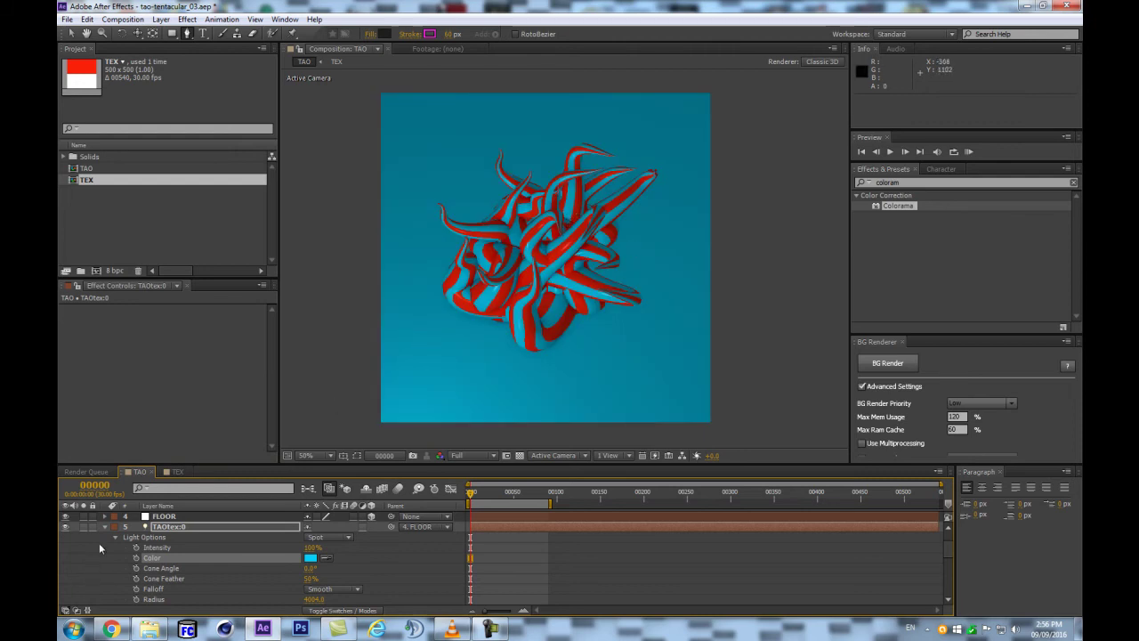
Change the TAOtex:0 light's color to the red used in the tentacle stripes, collapse the layer, and save the project
{"action": "left_click", "coordinate": [104, 526]}
{"action": "left_click", "coordinate": [185, 517]}
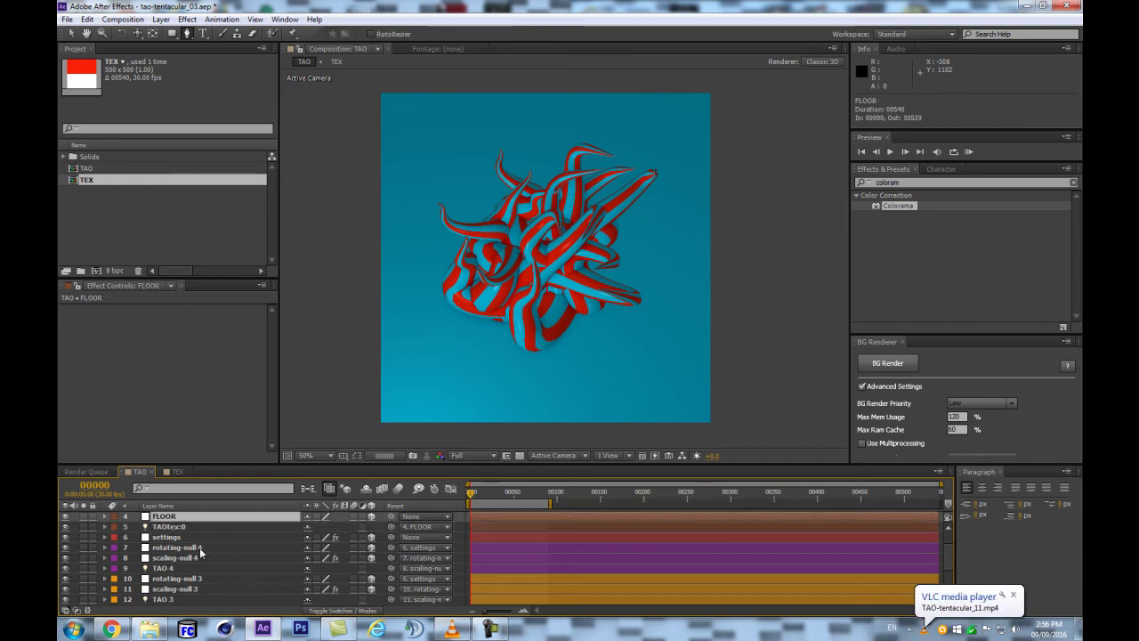
{"action": "left_click", "coordinate": [169, 526]}
{"action": "left_click", "coordinate": [105, 526]}
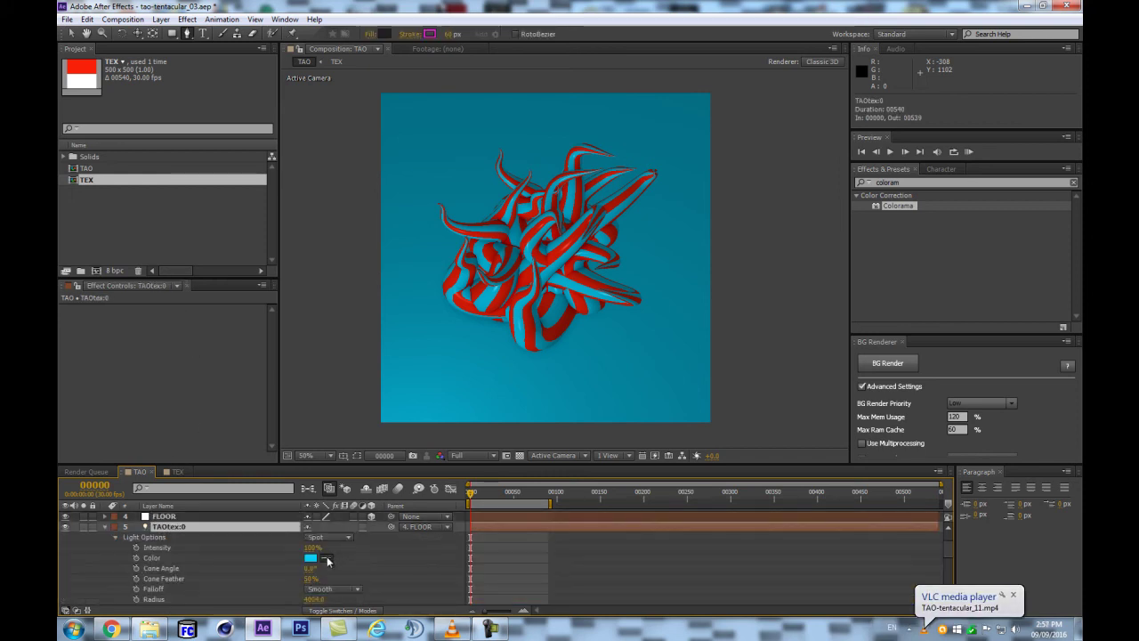
{"action": "key", "text": "ctrl+v"}
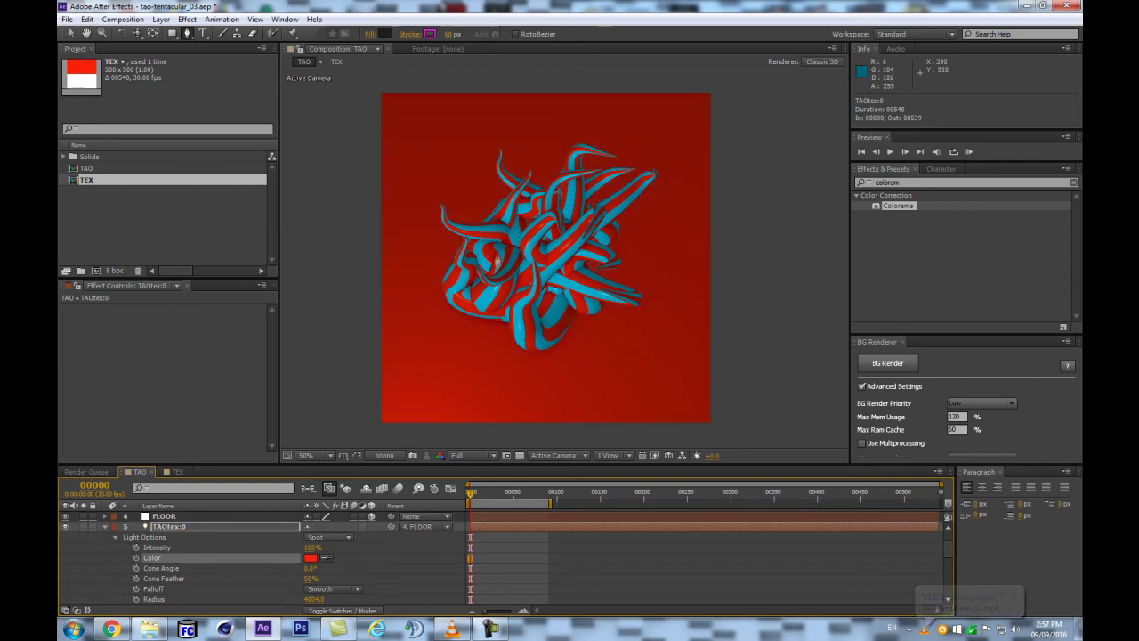
{"action": "left_click", "coordinate": [104, 527]}
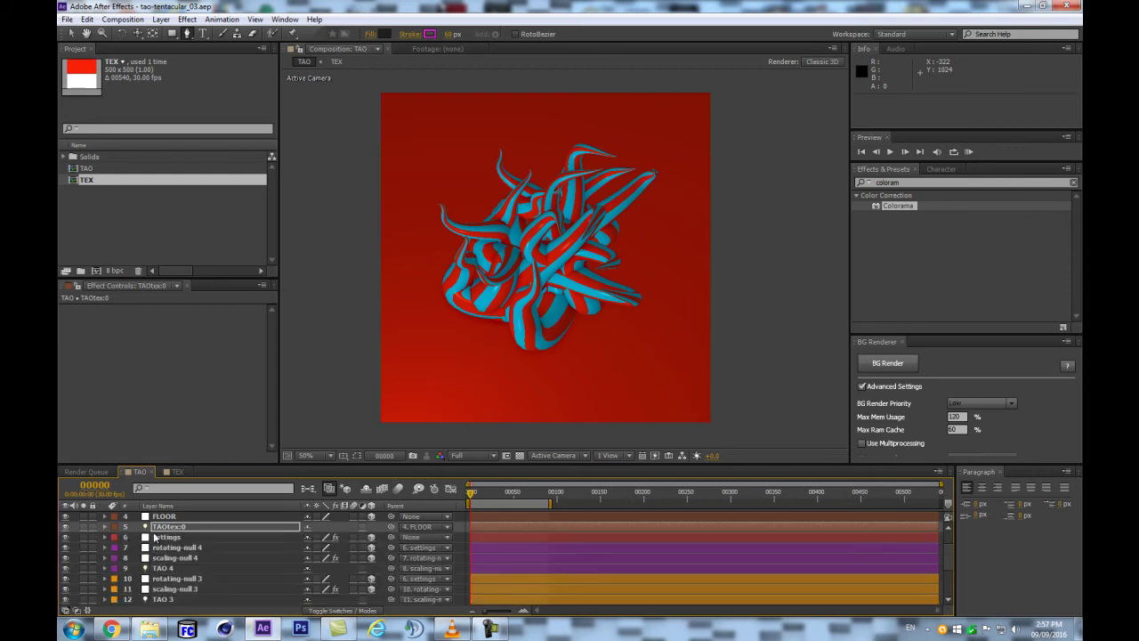
Remove the Phase Shift keyframes from Colorama in the TEX composition and collapse the TEX layer
{"action": "scroll", "coordinate": [166, 536], "scroll_direction": "down", "scroll_amount": 3}
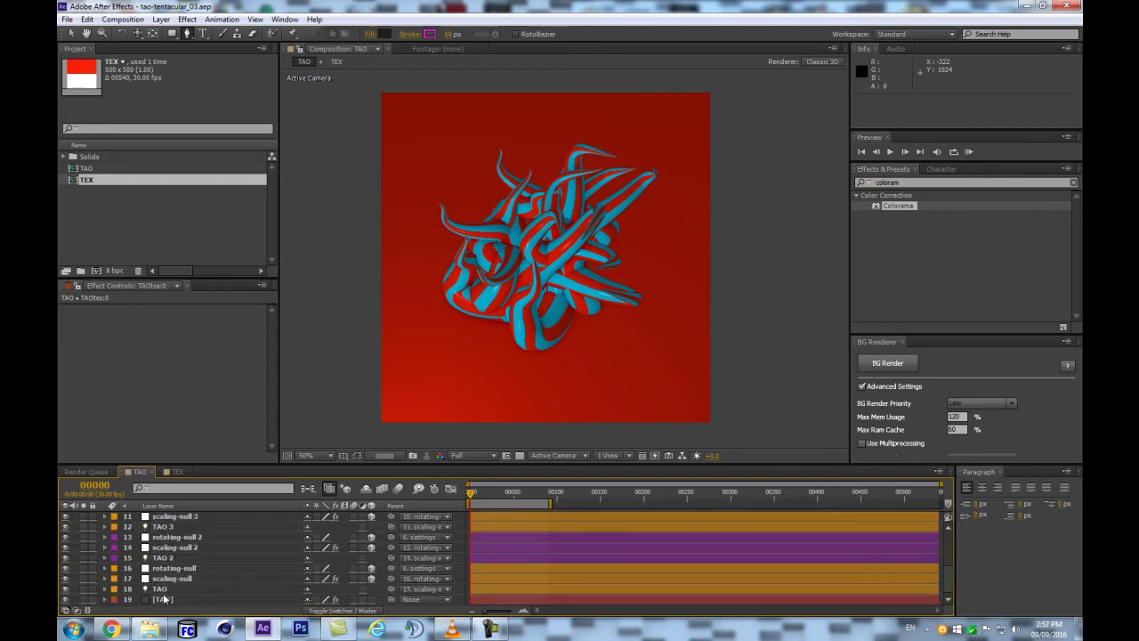
{"action": "scroll", "coordinate": [165, 594], "scroll_direction": "up", "scroll_amount": 2}
{"action": "double_click", "coordinate": [175, 527]}
{"action": "key", "text": "space"}
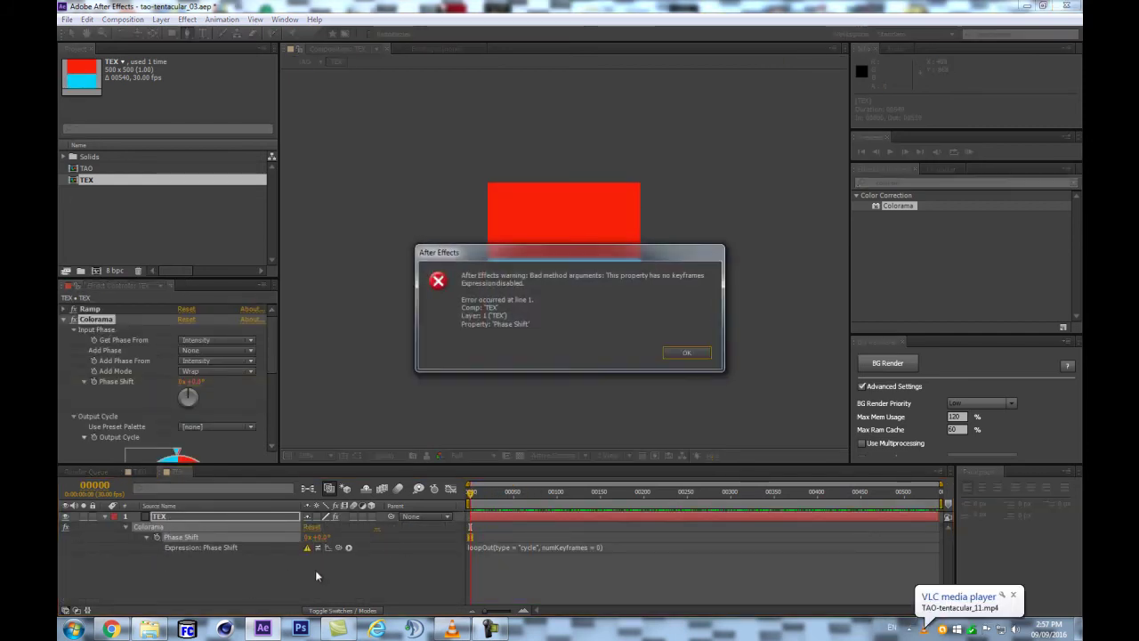
{"action": "key", "text": "Return"}
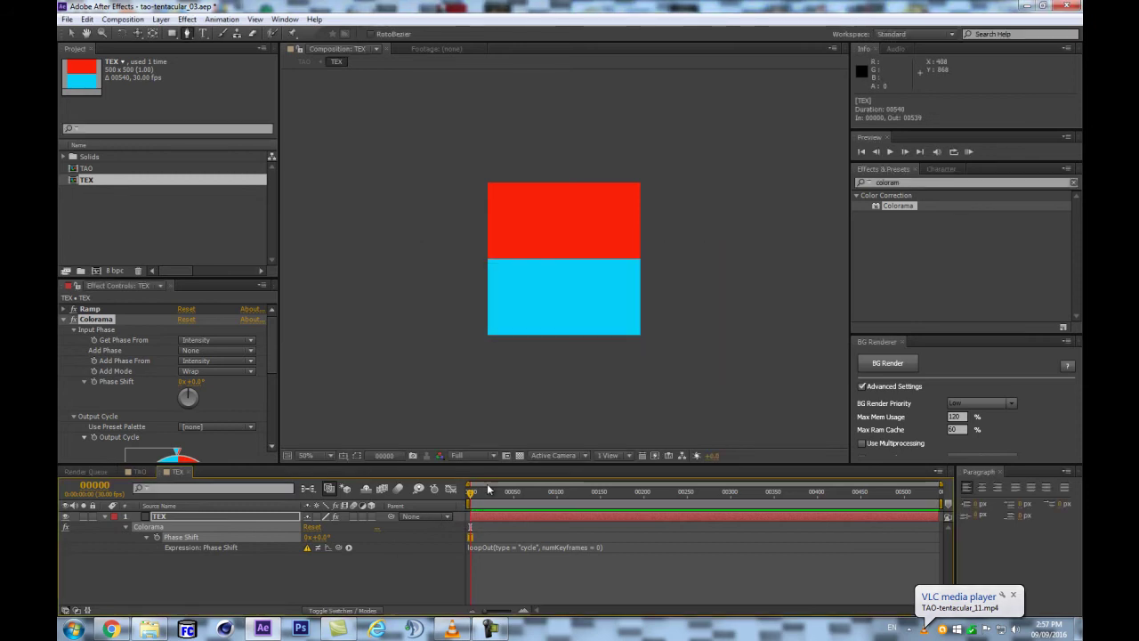
{"action": "left_click", "coordinate": [109, 522]}
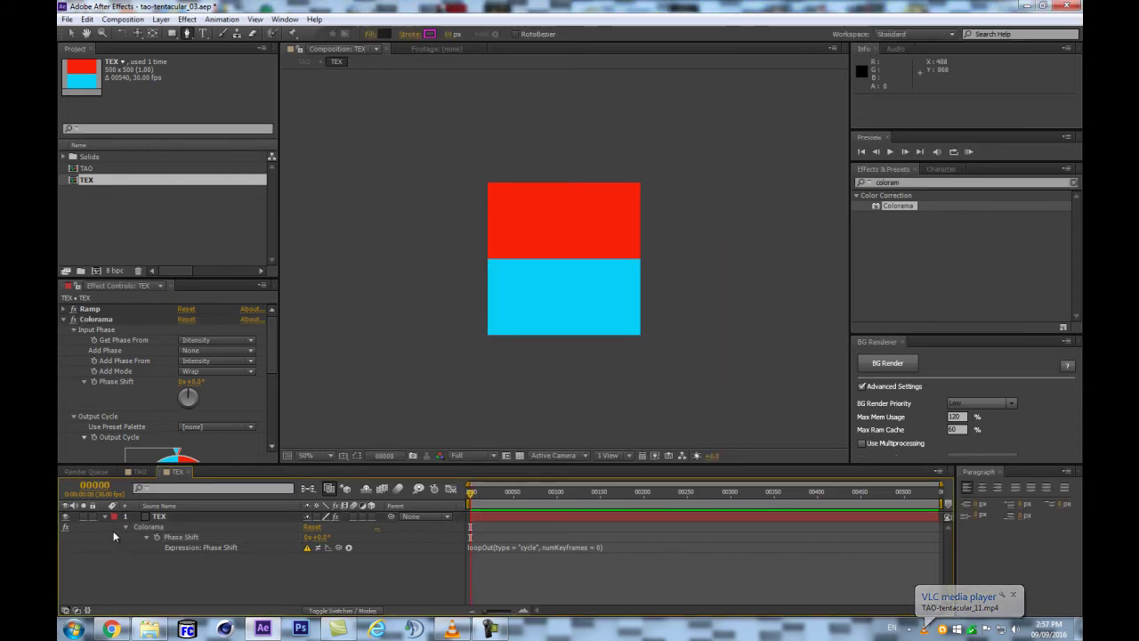
{"action": "left_click", "coordinate": [104, 516]}
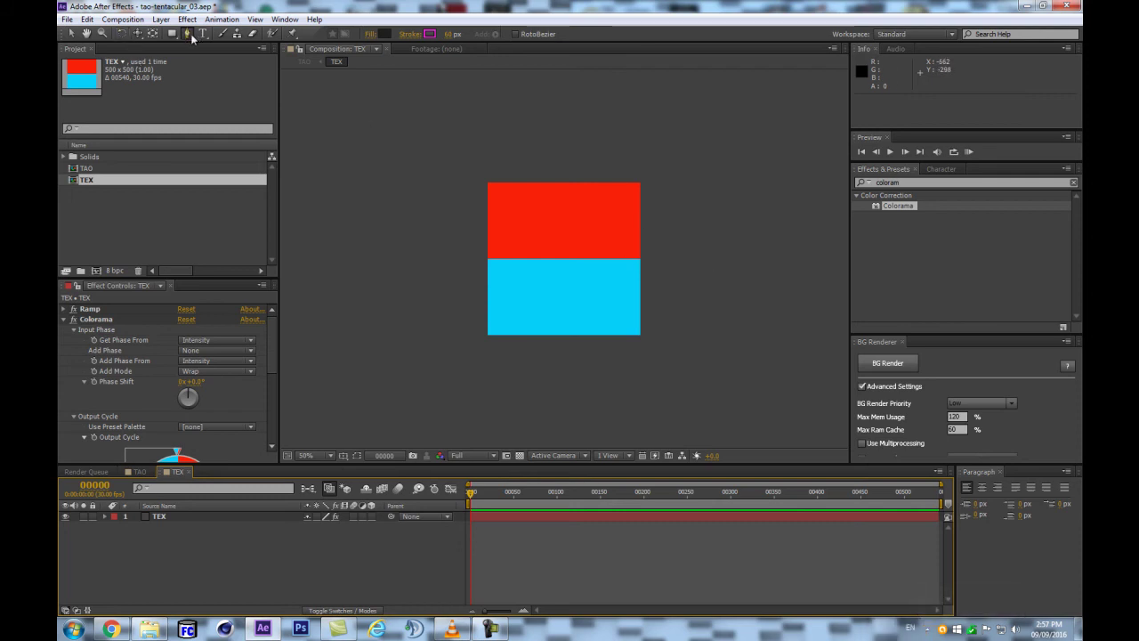
Draw a straight horizontal Pen tool line across the lower part of the red half, extending past both sides of the TEX composition
{"action": "key", "text": "period"}
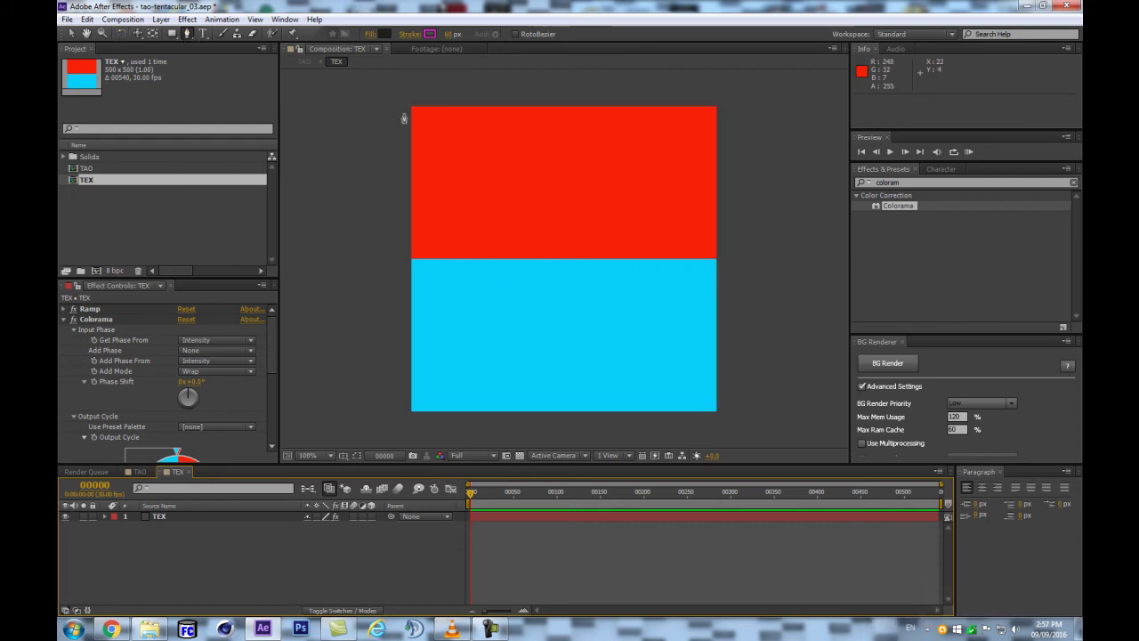
{"action": "key", "text": "comma"}
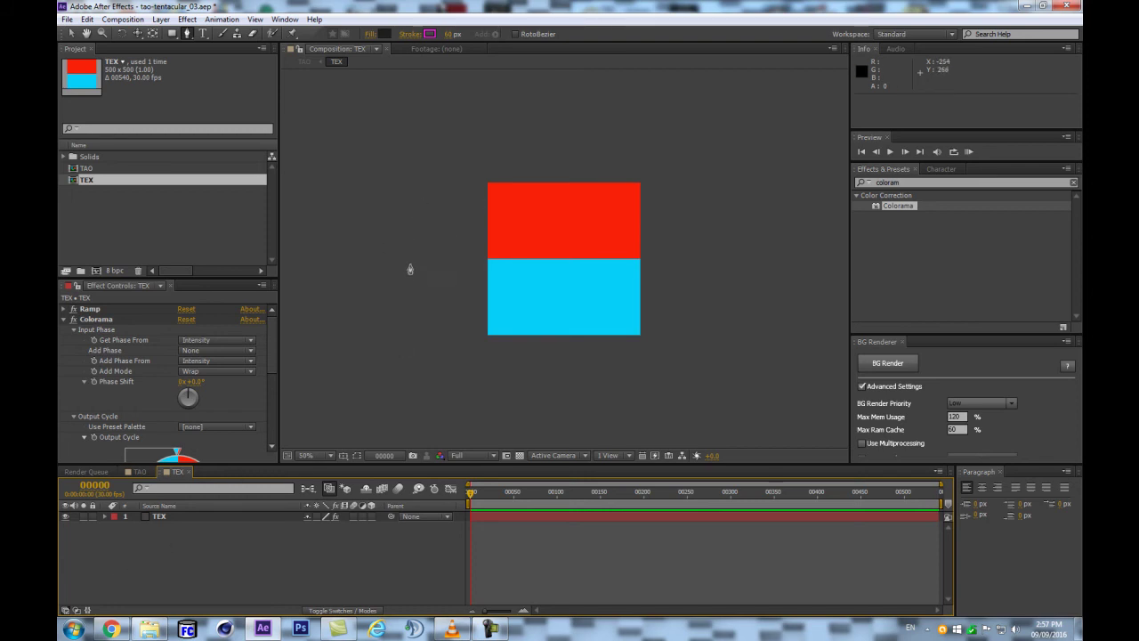
{"action": "key", "text": "p"}
{"action": "key", "text": "p"}
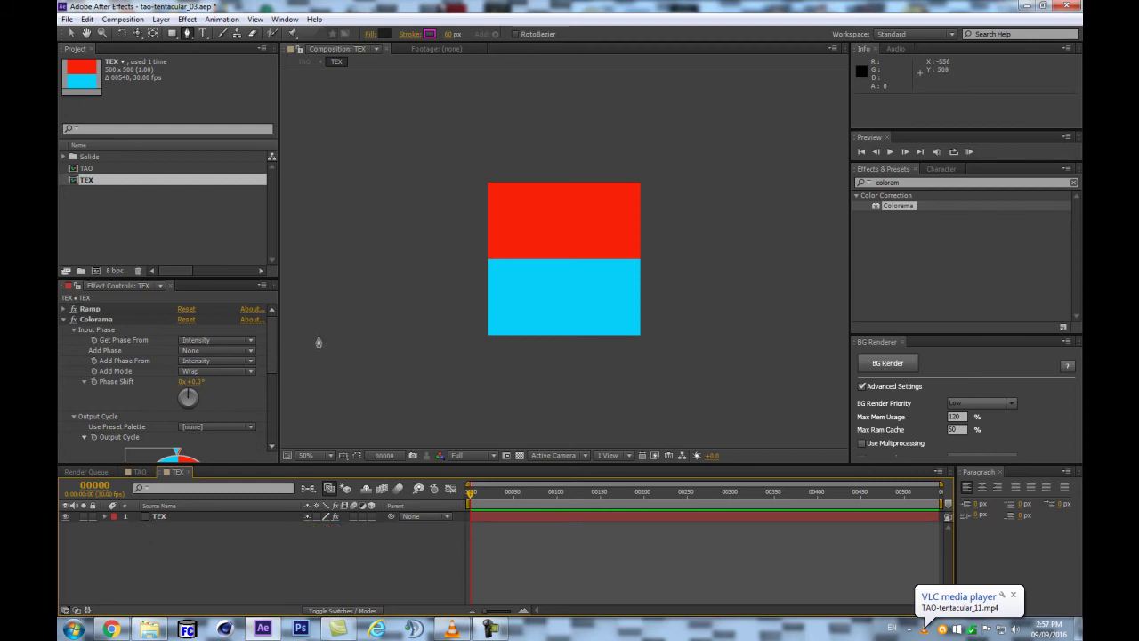
{"action": "left_click", "coordinate": [451, 252]}
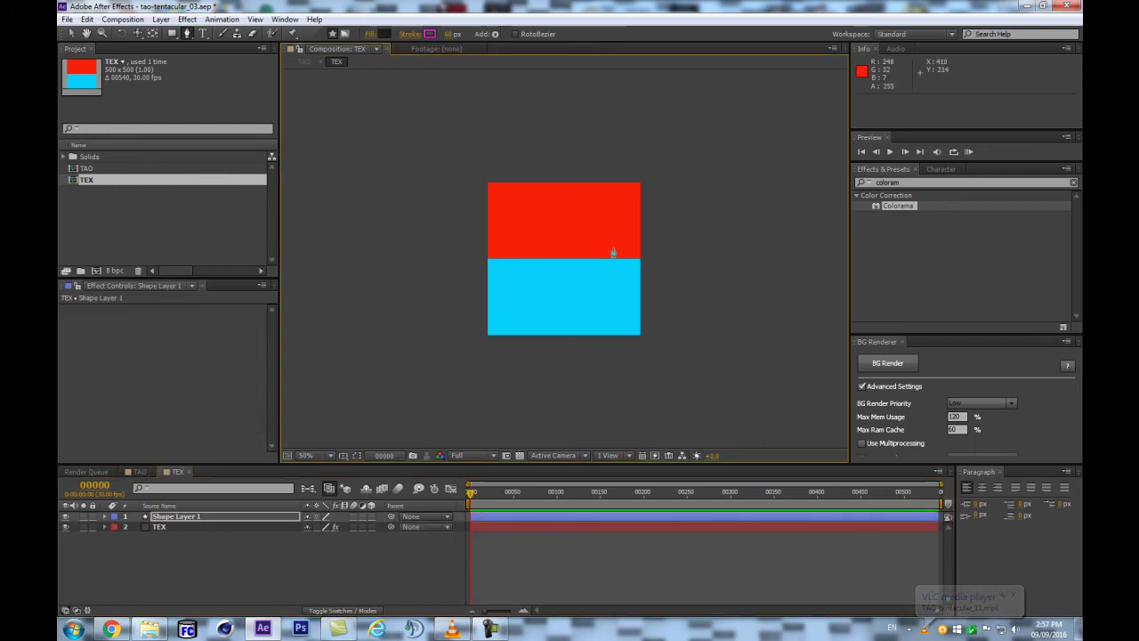
{"action": "left_click", "coordinate": [704, 246]}
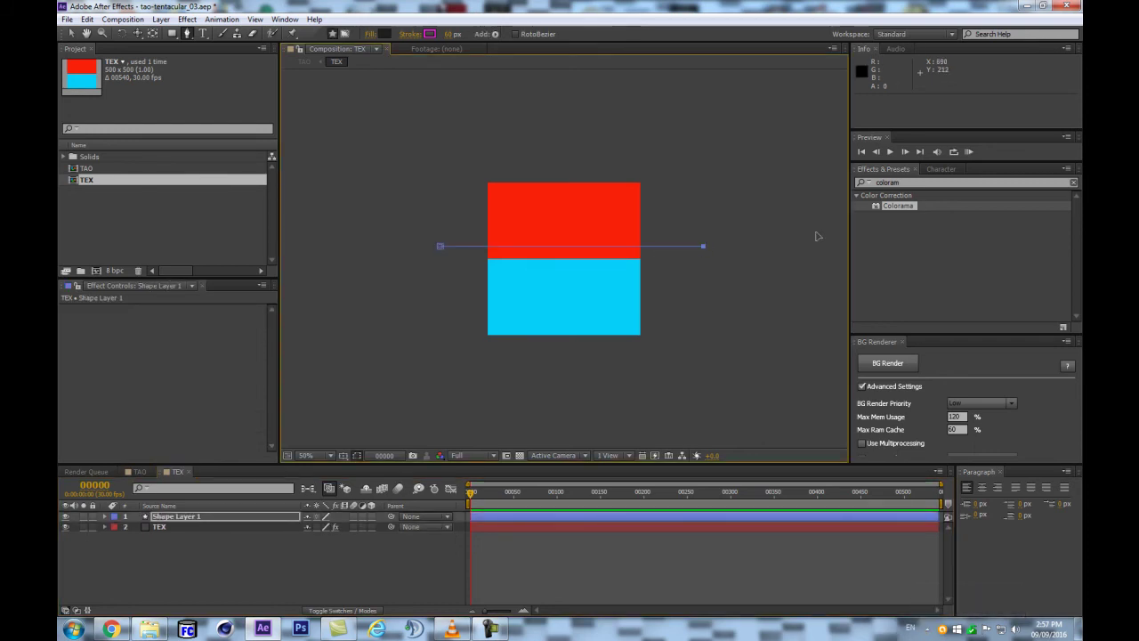
{"action": "scroll", "coordinate": [796, 247], "scroll_direction": "up", "scroll_amount": 2}
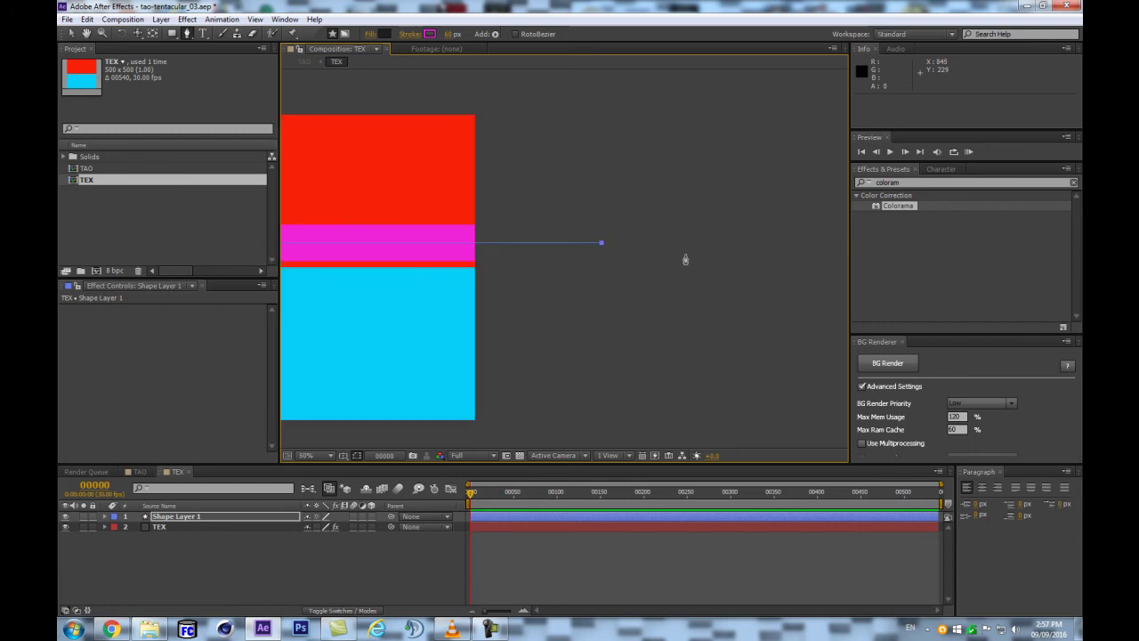
{"action": "key", "text": "comma"}
{"action": "key", "text": "comma"}
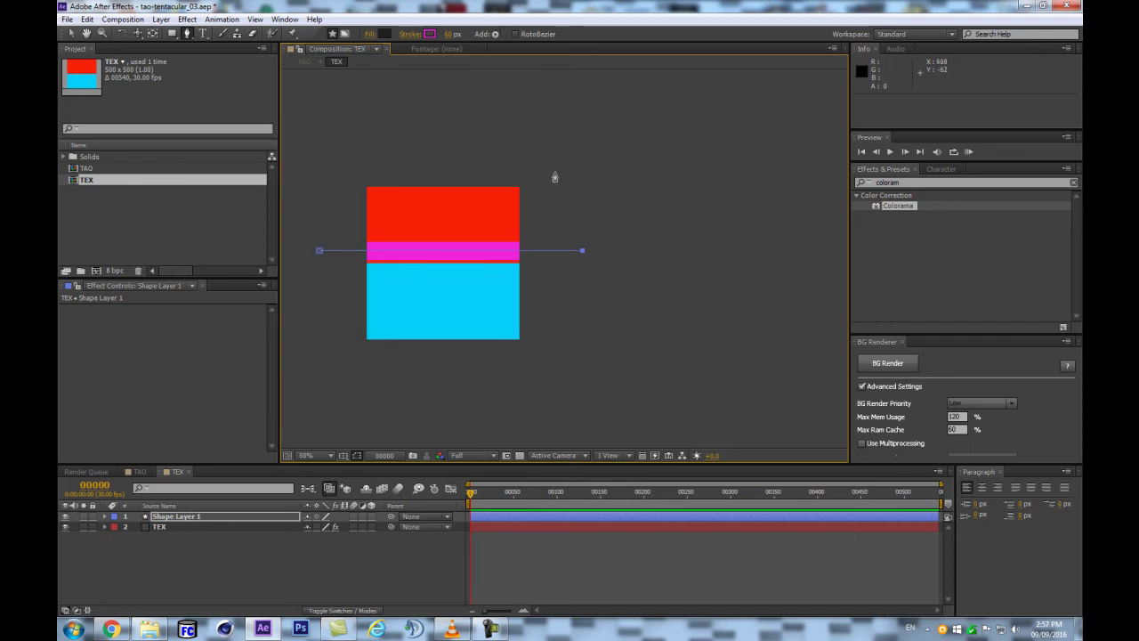
Set the line's stroke color to white (FFFFFF) and its stroke width to 28 px
{"action": "left_click", "coordinate": [431, 34]}
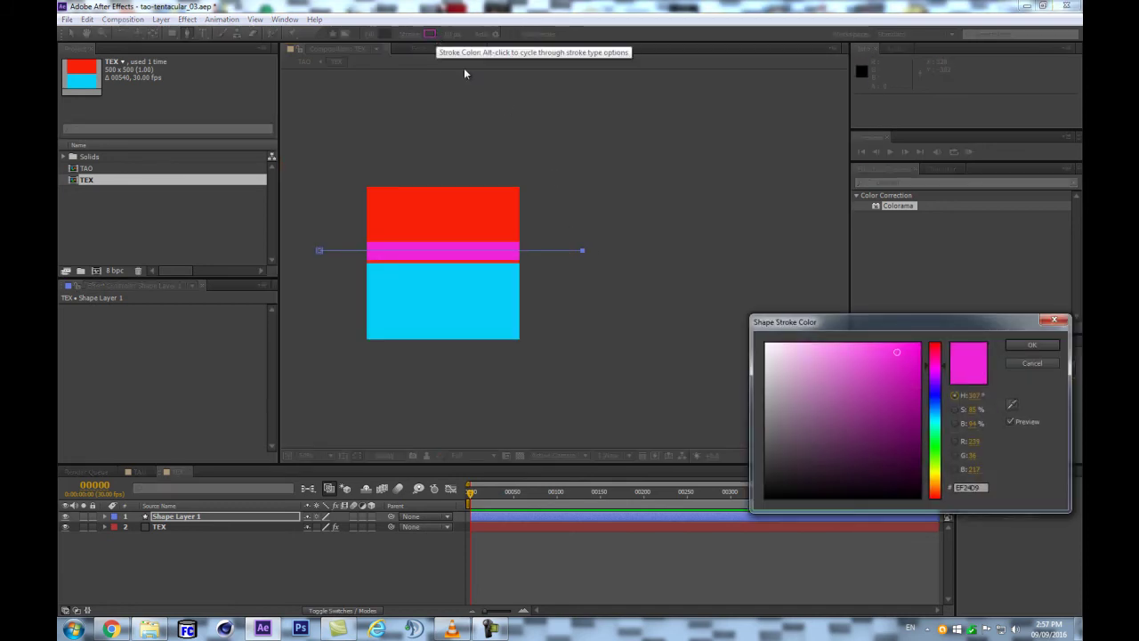
{"action": "left_click_drag", "start_coordinate": [845, 359], "coordinate": [669, 318]}
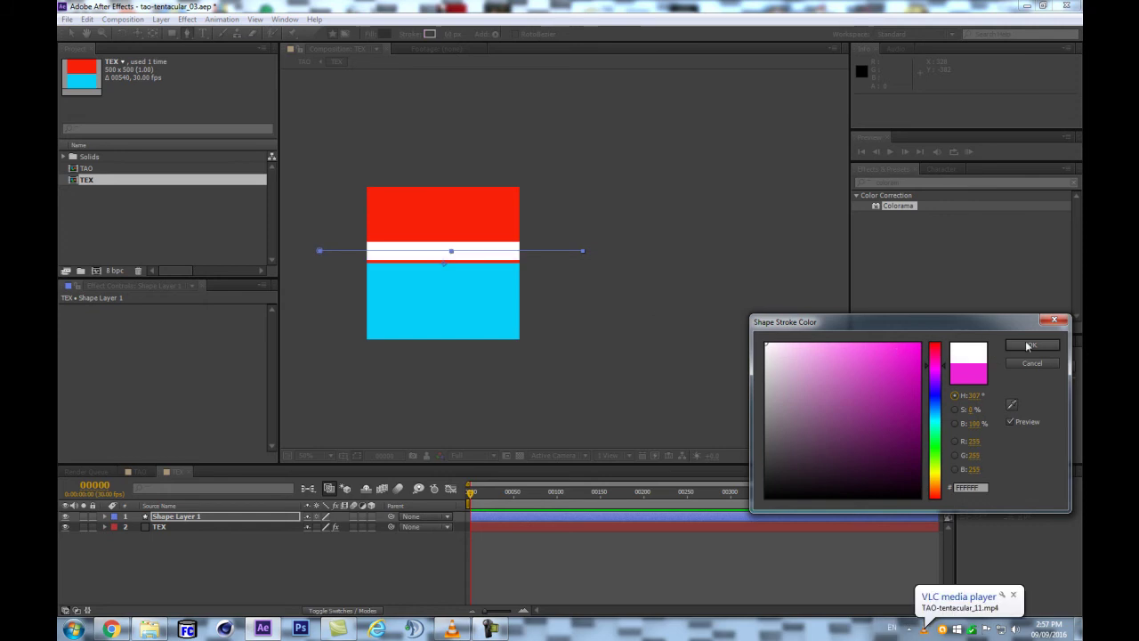
{"action": "left_click", "coordinate": [1032, 345]}
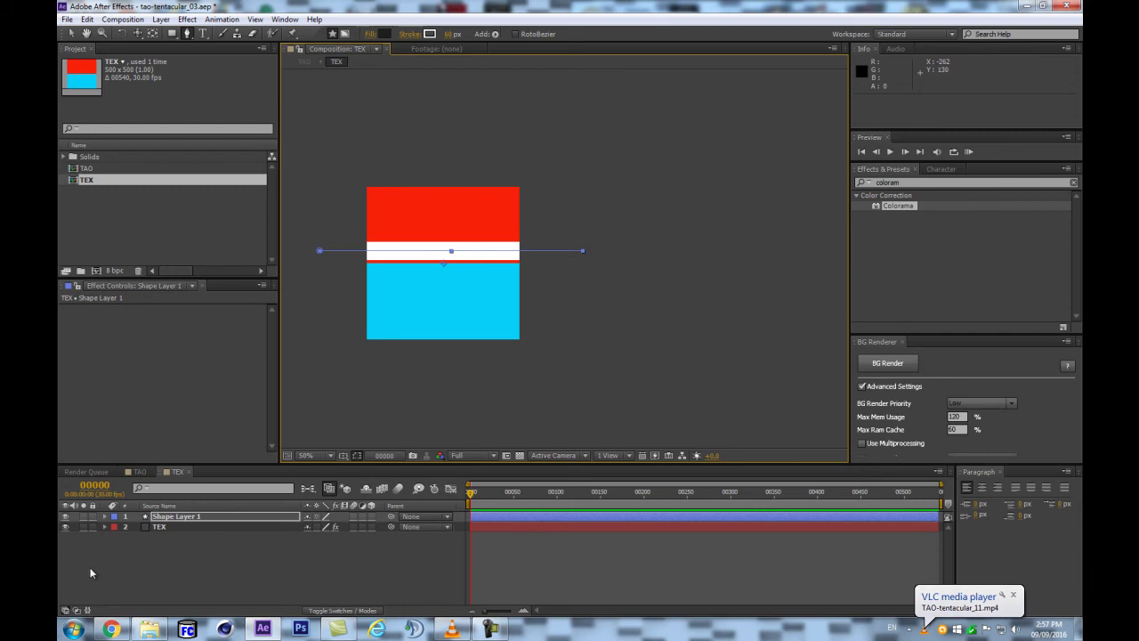
{"action": "left_click", "coordinate": [181, 517]}
{"action": "key", "text": "period"}
{"action": "key", "text": "comma"}
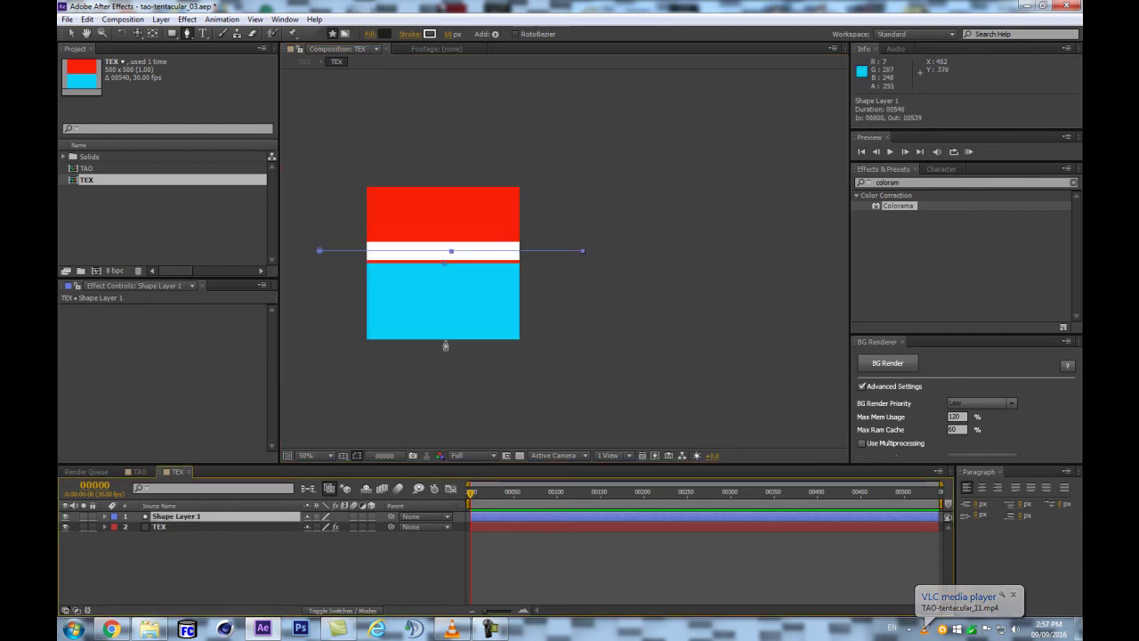
{"action": "left_click_drag", "start_coordinate": [453, 34], "coordinate": [426, 36]}
Add a dash to Stroke 1 of the Shape Layer 1 line to break it into segments
{"action": "left_click", "coordinate": [157, 517]}
{"action": "left_click", "coordinate": [104, 517]}
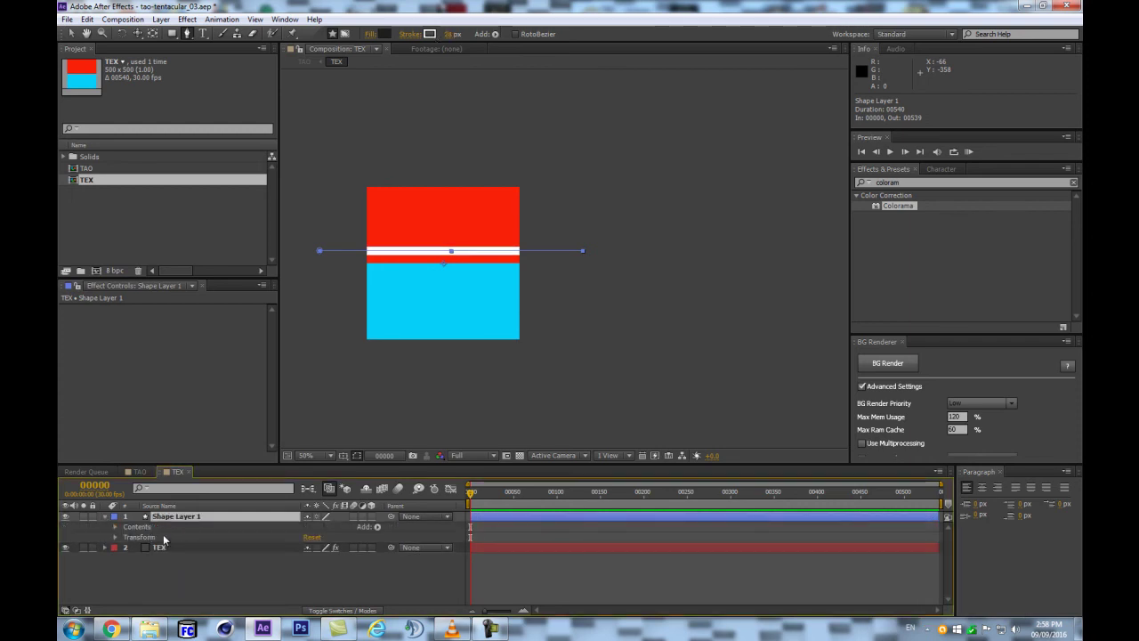
{"action": "left_click", "coordinate": [116, 527]}
{"action": "left_click", "coordinate": [126, 538]}
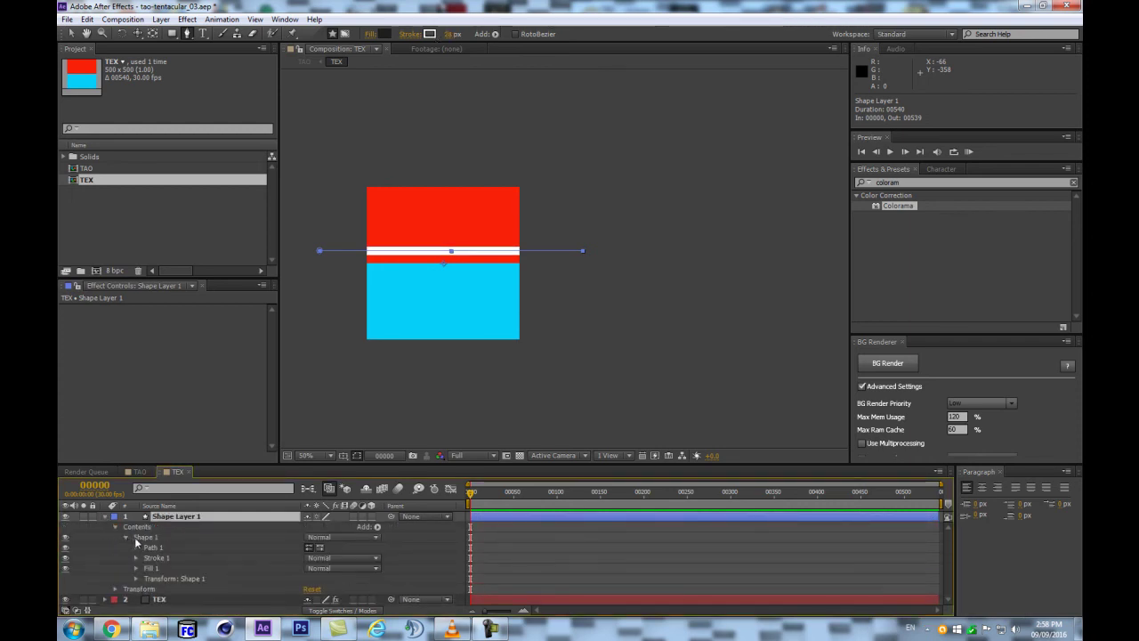
{"action": "left_click", "coordinate": [139, 558]}
{"action": "scroll", "coordinate": [138, 558], "scroll_direction": "down", "scroll_amount": 2}
{"action": "scroll", "coordinate": [139, 558], "scroll_direction": "down", "scroll_amount": 1}
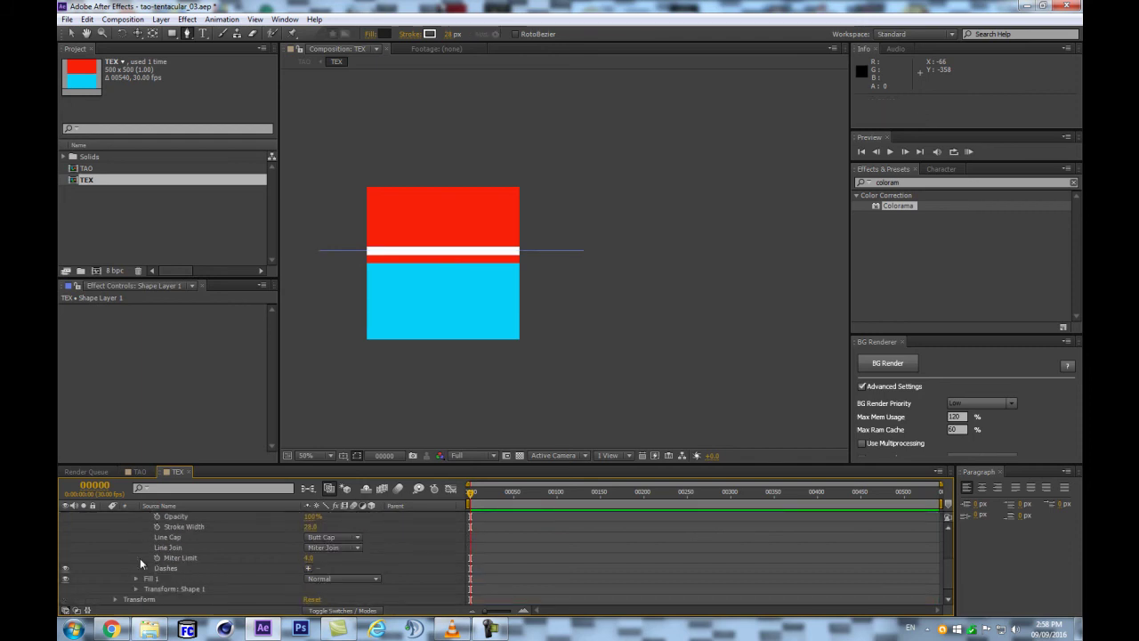
{"action": "left_click", "coordinate": [308, 569]}
{"action": "right_click", "coordinate": [454, 630]}
{"action": "left_click", "coordinate": [247, 540]}
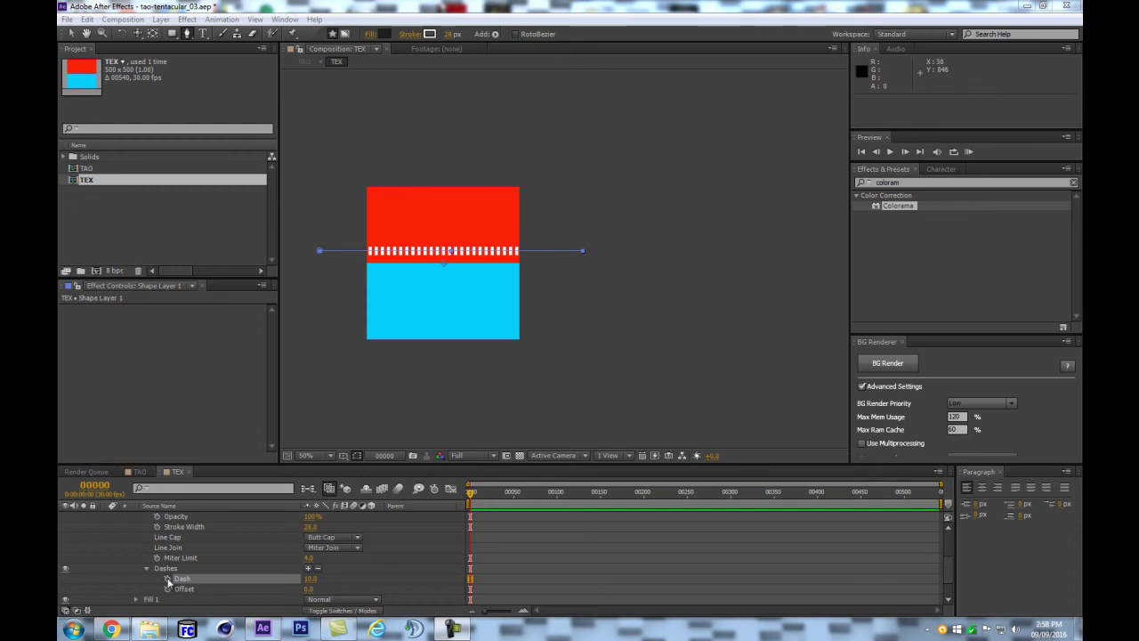
{"action": "left_click", "coordinate": [278, 554]}
{"action": "scroll", "coordinate": [566, 260], "scroll_direction": "up", "scroll_amount": 2}
{"action": "scroll", "coordinate": [624, 246], "scroll_direction": "left", "scroll_amount": 6}
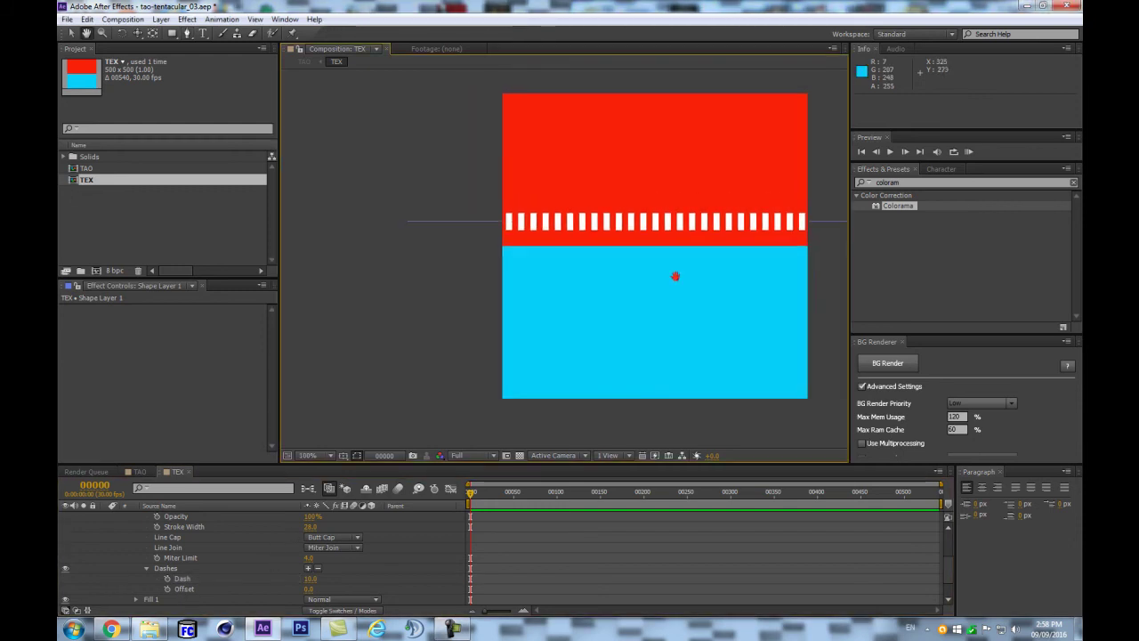
{"action": "key", "text": "v"}
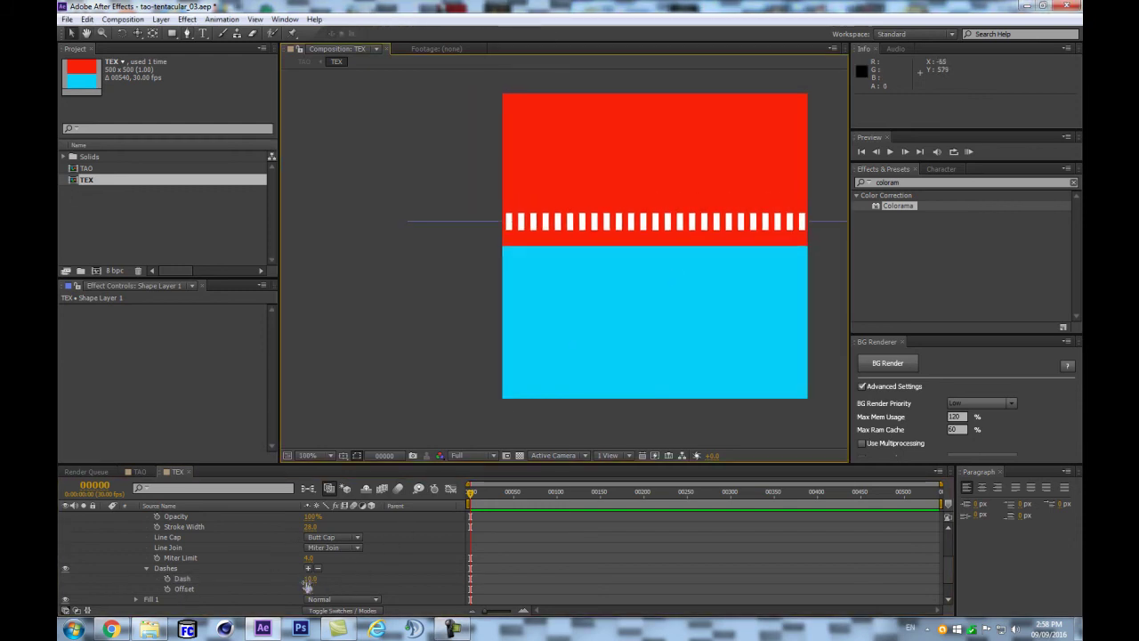
Set the dashed line's Dash to 30, add a Gap of 84, and reduce its stroke width to 12 px
{"action": "left_click_drag", "start_coordinate": [306, 584], "coordinate": [346, 576]}
{"action": "key", "text": "ctrl+z"}
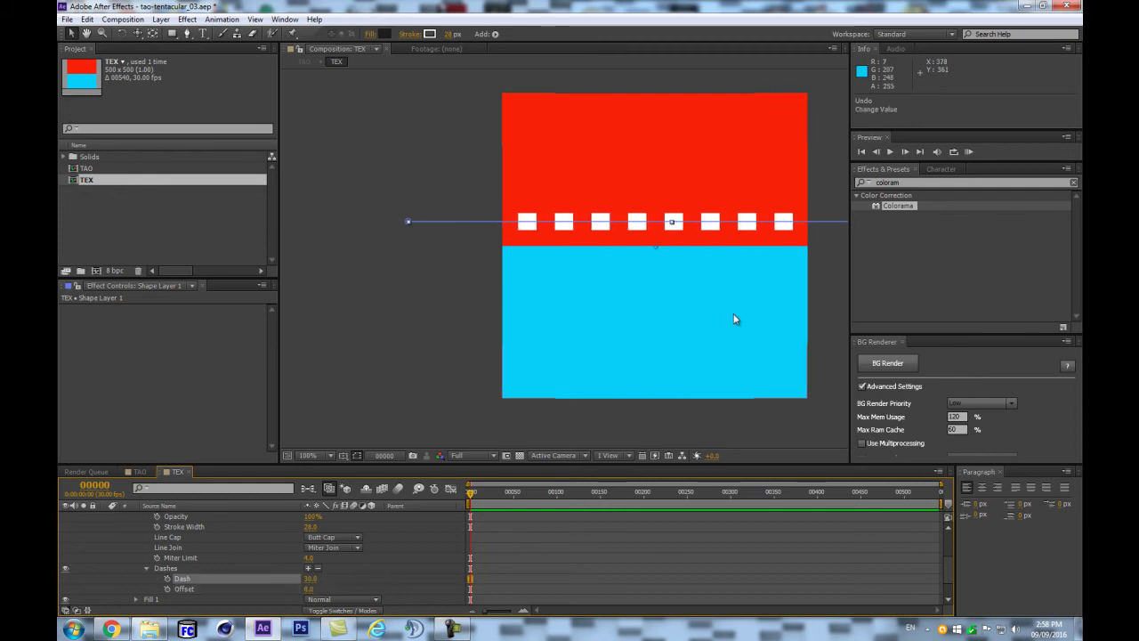
{"action": "left_click", "coordinate": [308, 568]}
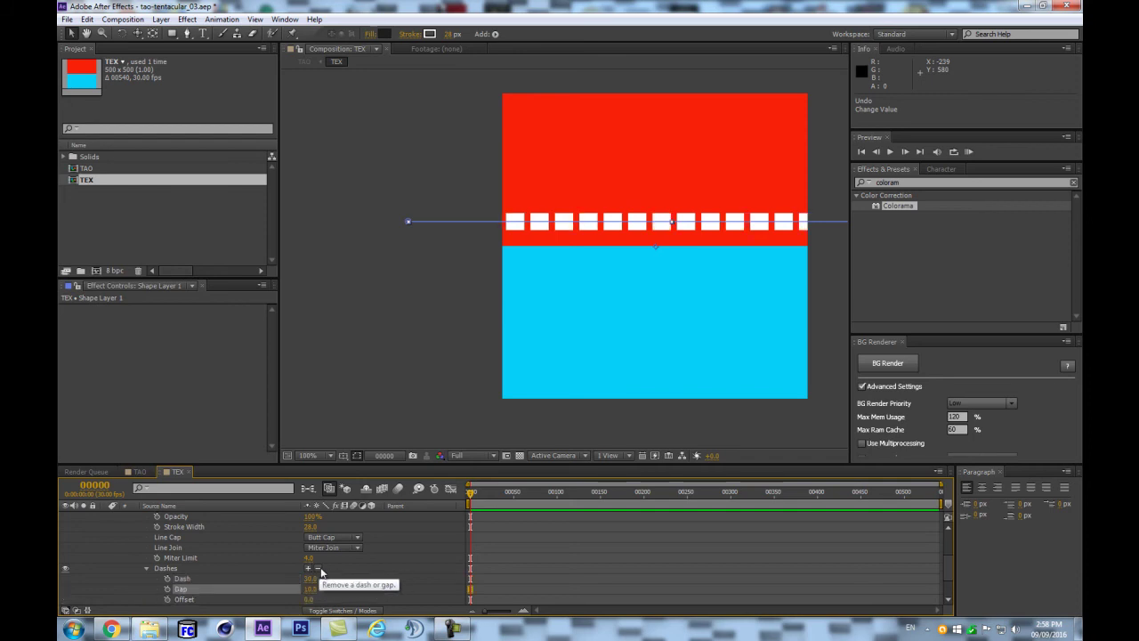
{"action": "scroll", "coordinate": [360, 557], "scroll_direction": "down", "scroll_amount": 1}
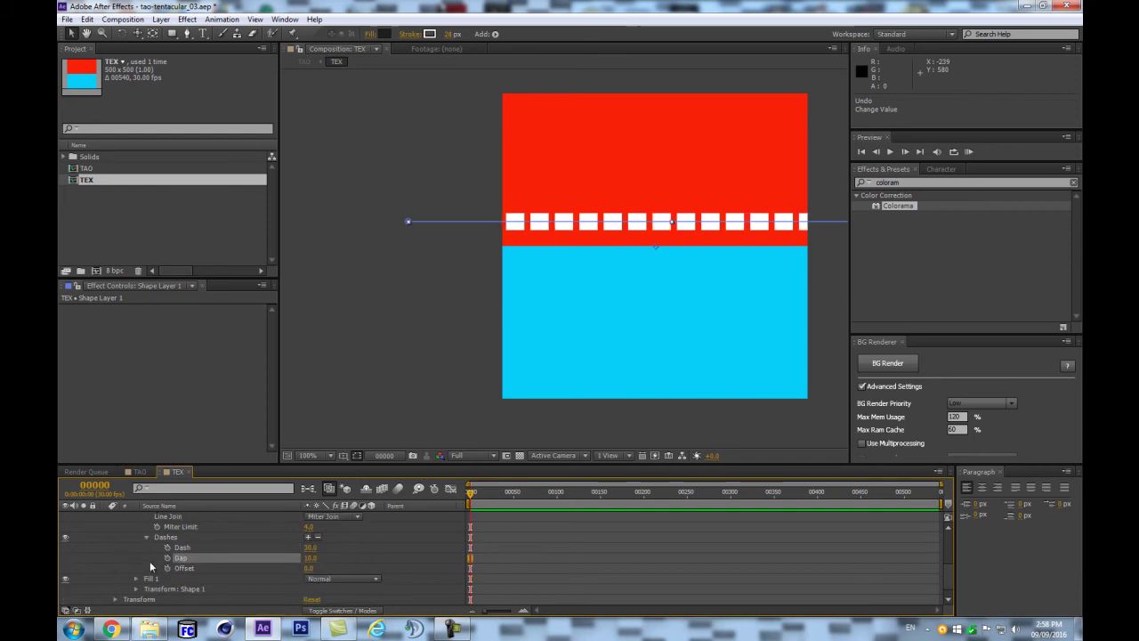
{"action": "left_click_drag", "start_coordinate": [316, 557], "coordinate": [343, 544]}
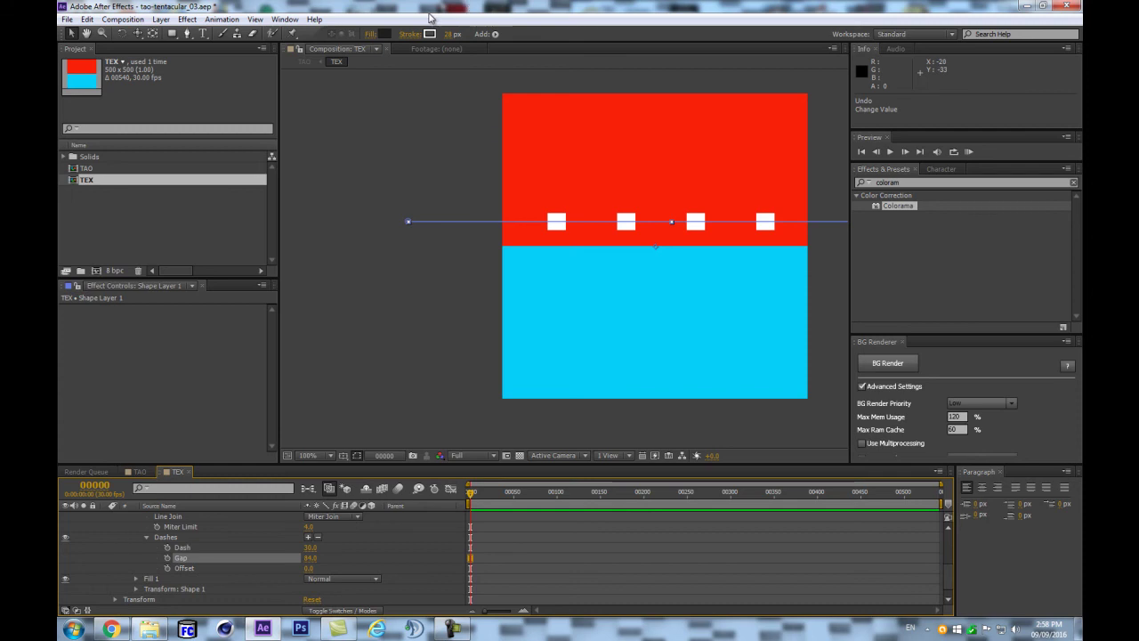
{"action": "left_click_drag", "start_coordinate": [449, 34], "coordinate": [439, 37]}
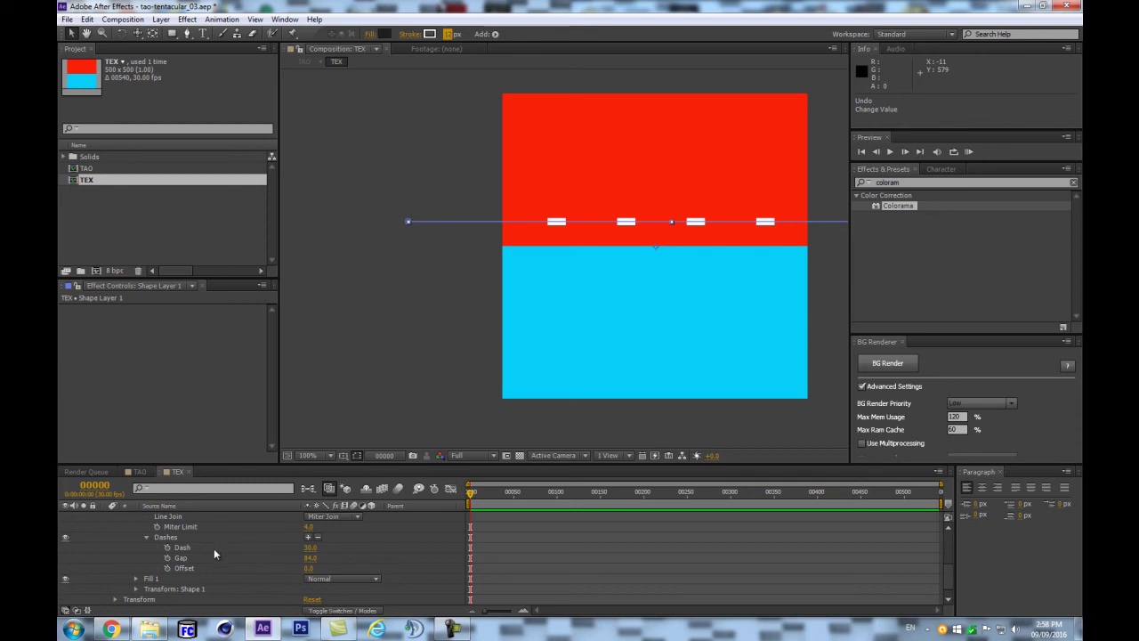
Add a dash Offset keyframe with value 0 at frame 0 of the TEX composition
{"action": "left_click_drag", "start_coordinate": [305, 568], "coordinate": [307, 568]}
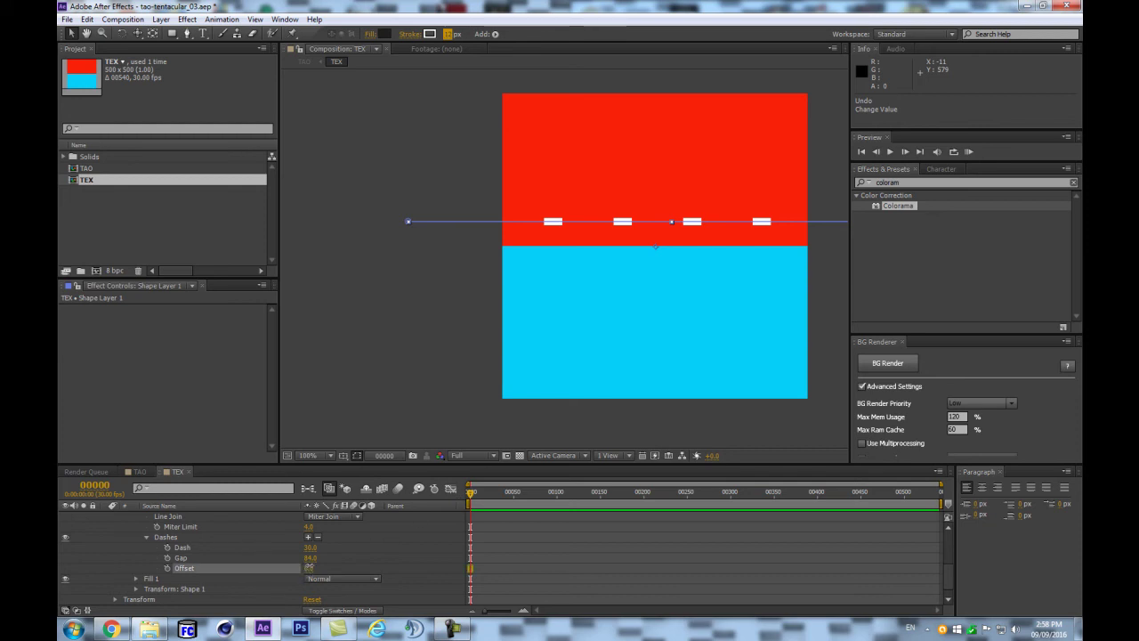
{"action": "left_click", "coordinate": [337, 564]}
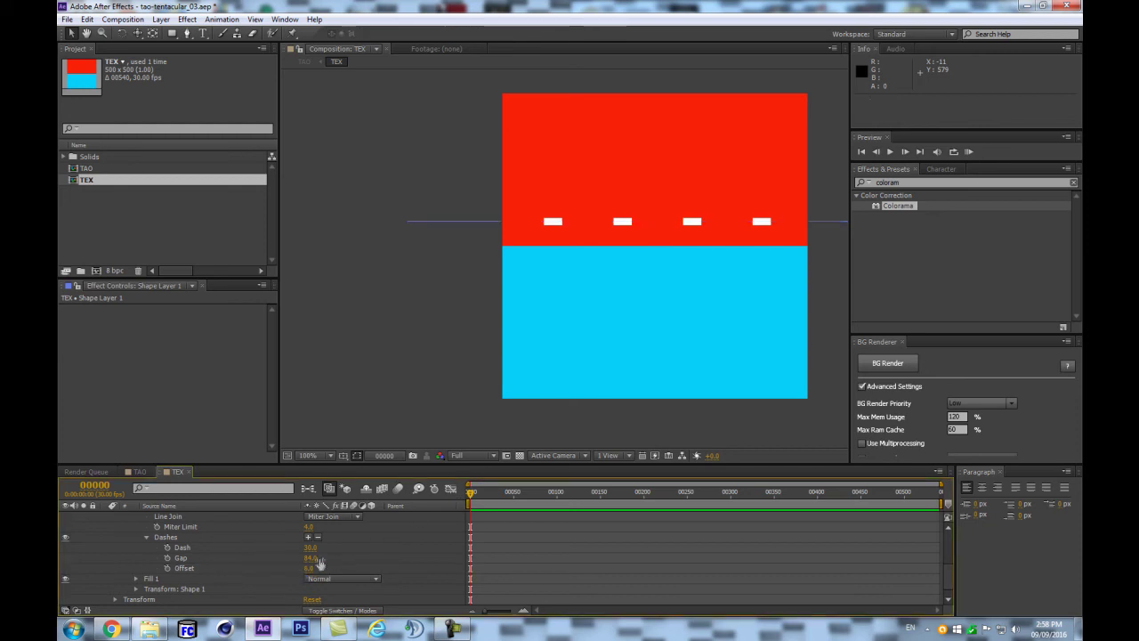
{"action": "left_click", "coordinate": [166, 568]}
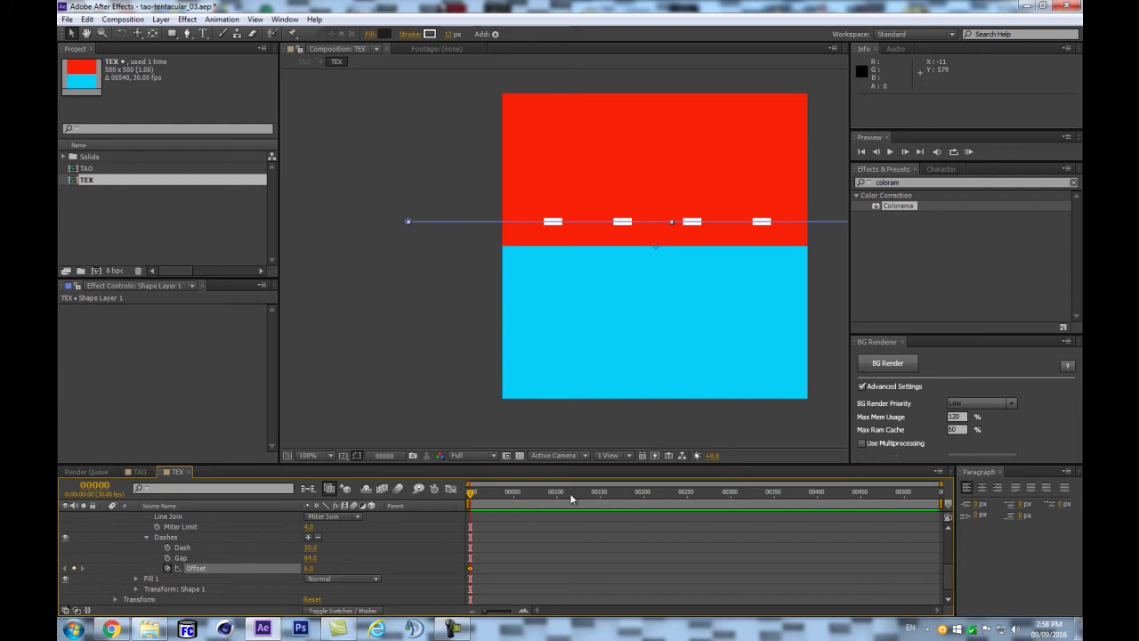
{"action": "left_click_drag", "start_coordinate": [471, 493], "coordinate": [510, 492]}
{"action": "key", "text": "Home"}
Hide the layer controls and keyframe the dash Offset to 114 at frame 45, matching the dash positions at frame 0
{"action": "left_click_drag", "start_coordinate": [531, 483], "coordinate": [509, 486]}
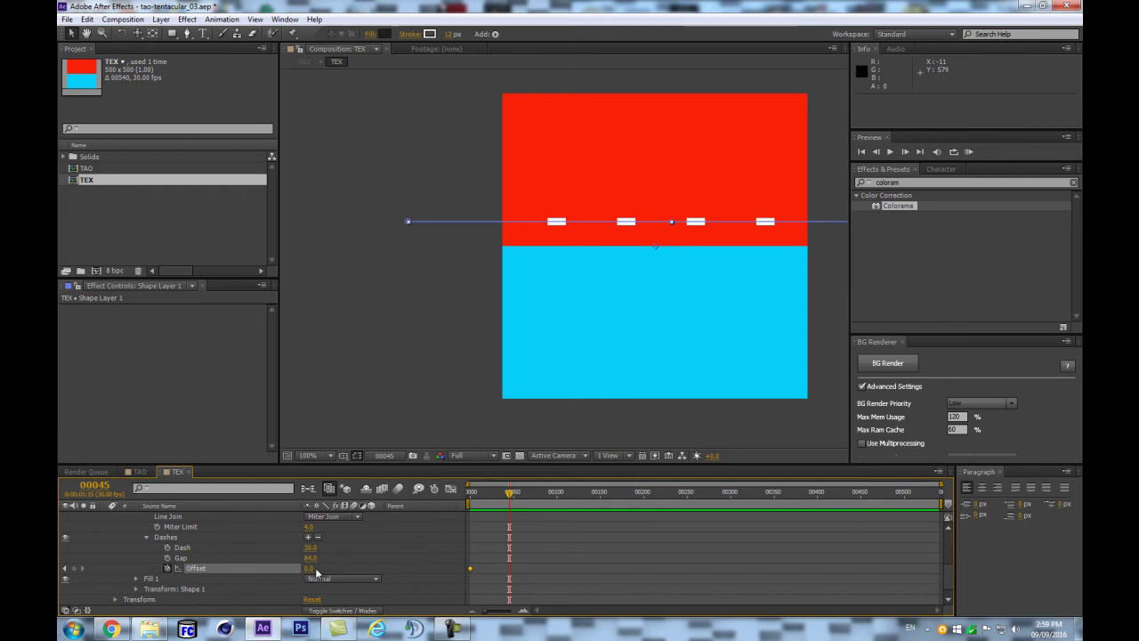
{"action": "key", "text": "ctrl+shift+h"}
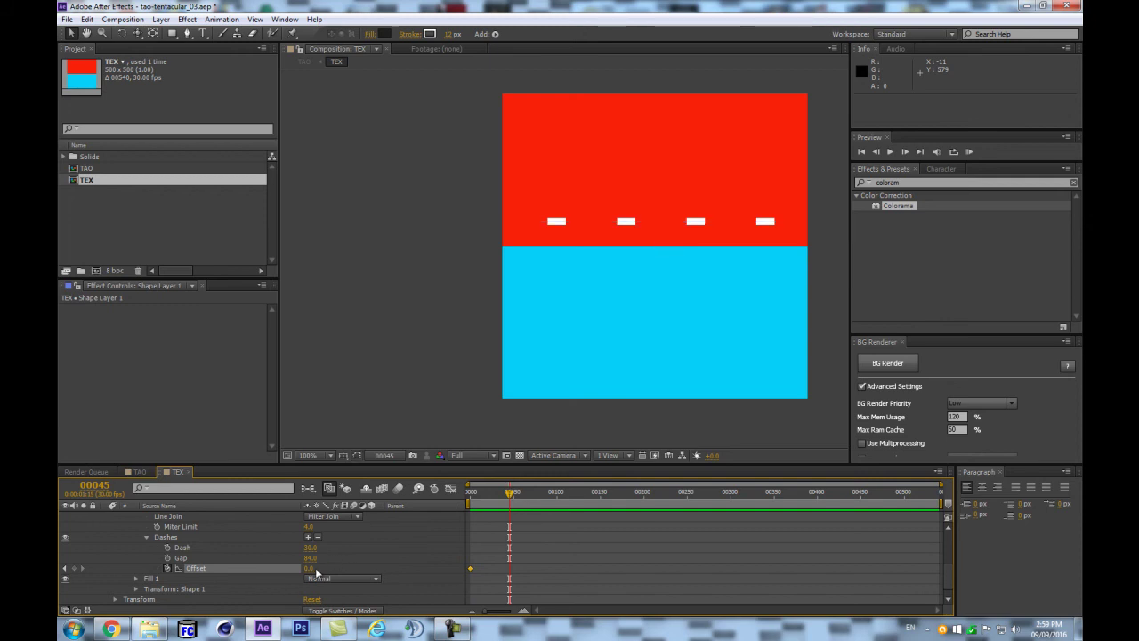
{"action": "mouse_move", "coordinate": [316, 573]}
{"action": "left_mouse_down"}
{"action": "mouse_move", "coordinate": [330, 561]}
{"action": "mouse_move", "coordinate": [311, 562]}
{"action": "left_mouse_up"}
{"action": "key", "text": "ctrl+z"}
{"action": "left_click_drag", "start_coordinate": [317, 567], "coordinate": [349, 564]}
{"action": "key", "text": "ctrl+z"}
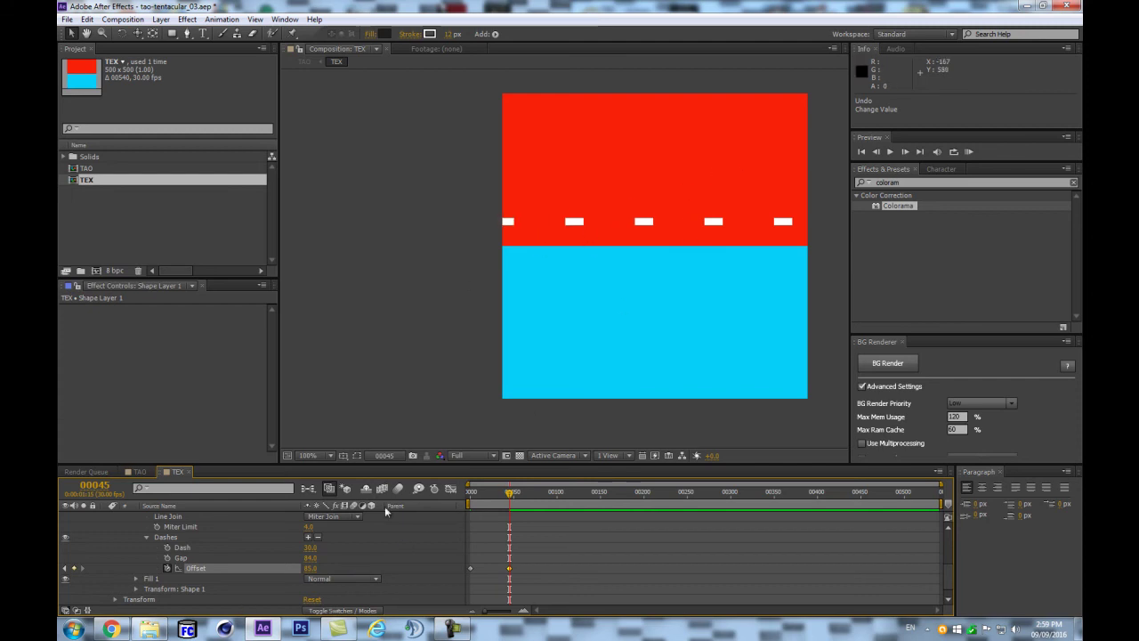
{"action": "left_click_drag", "start_coordinate": [310, 568], "coordinate": [333, 566]}
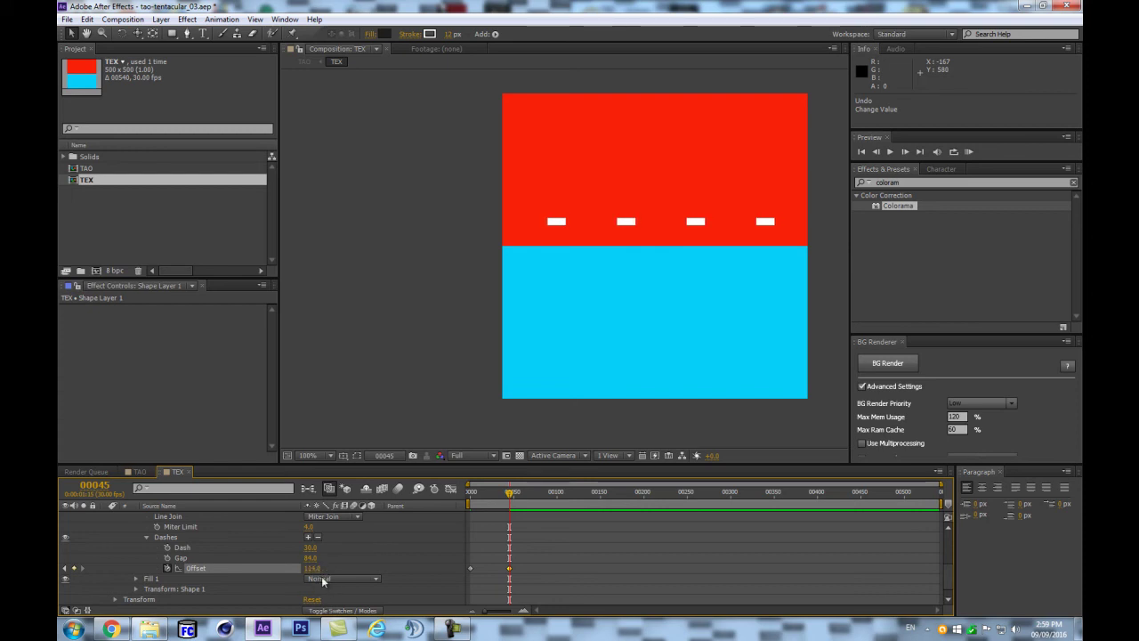
{"action": "key", "text": "period"}
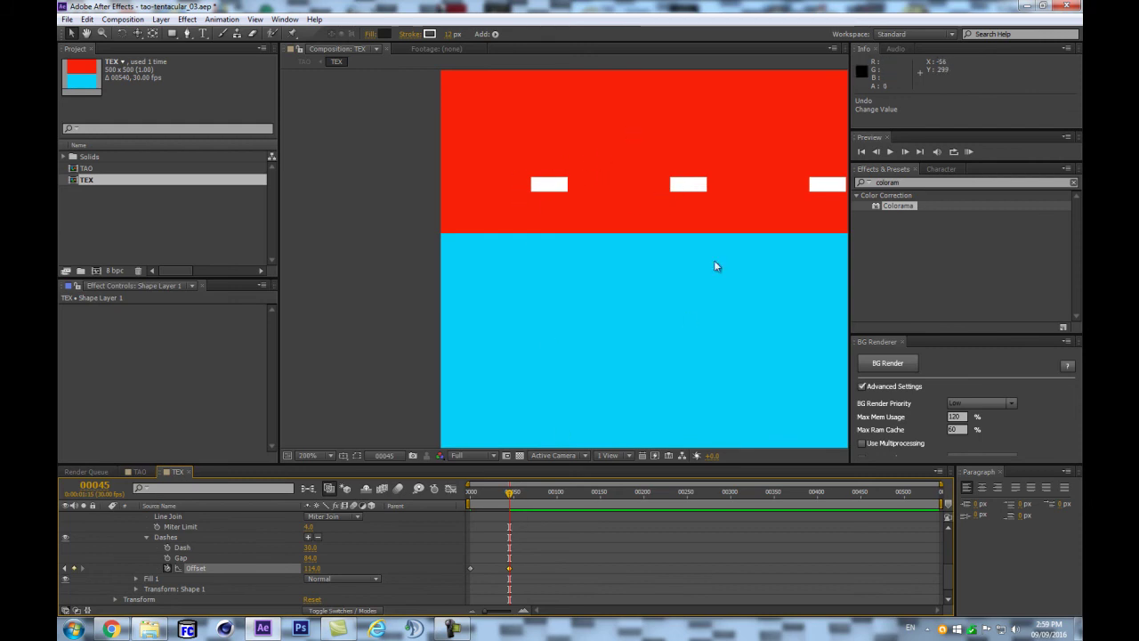
{"action": "key", "text": "comma"}
{"action": "mouse_move", "coordinate": [507, 487]}
{"action": "left_mouse_down"}
{"action": "mouse_move", "coordinate": [444, 498]}
{"action": "mouse_move", "coordinate": [502, 482]}
{"action": "left_mouse_up"}
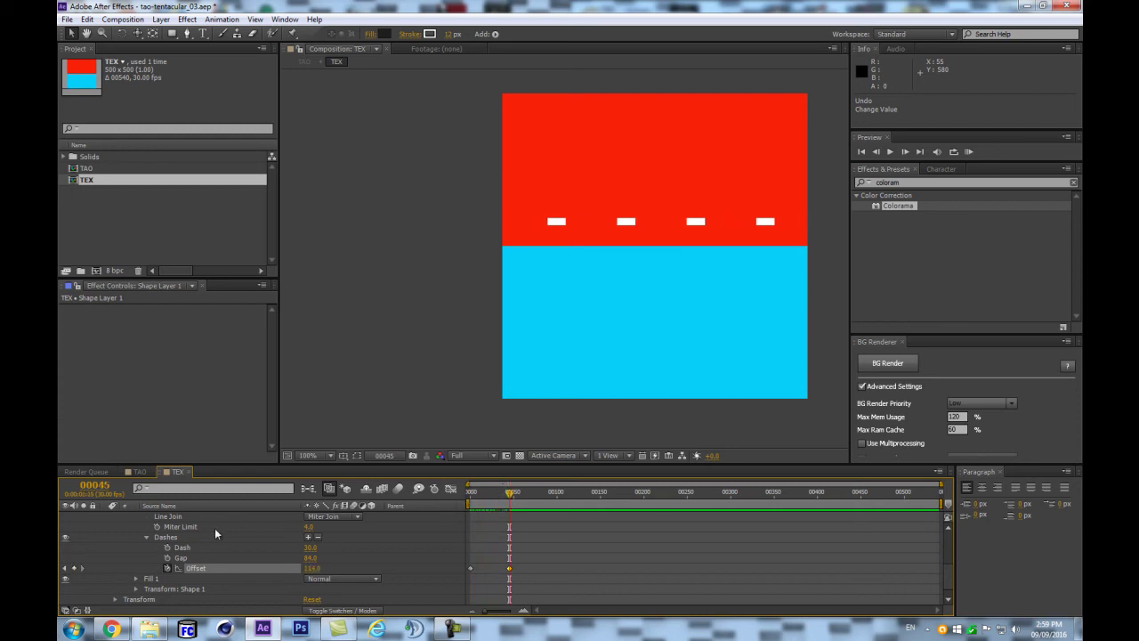
Add the expression loopOut(type = "cycle", numKeyframes = 0) to the dash Offset and check it at frame 90
{"action": "left_click", "coordinate": [166, 569], "text": "alt"}
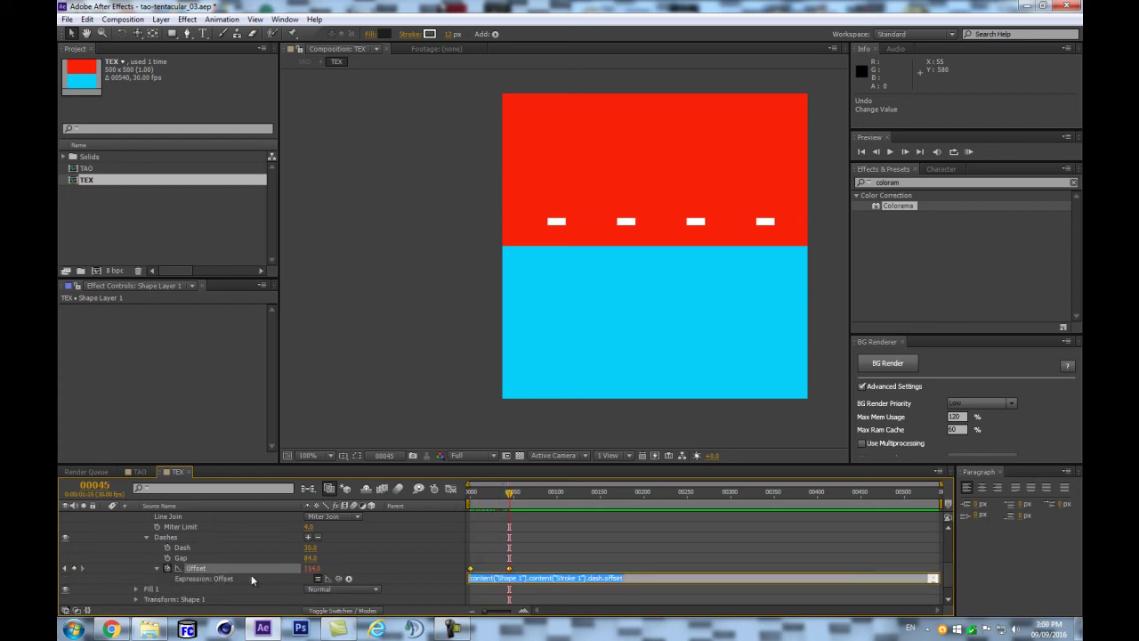
{"action": "left_click", "coordinate": [348, 580]}
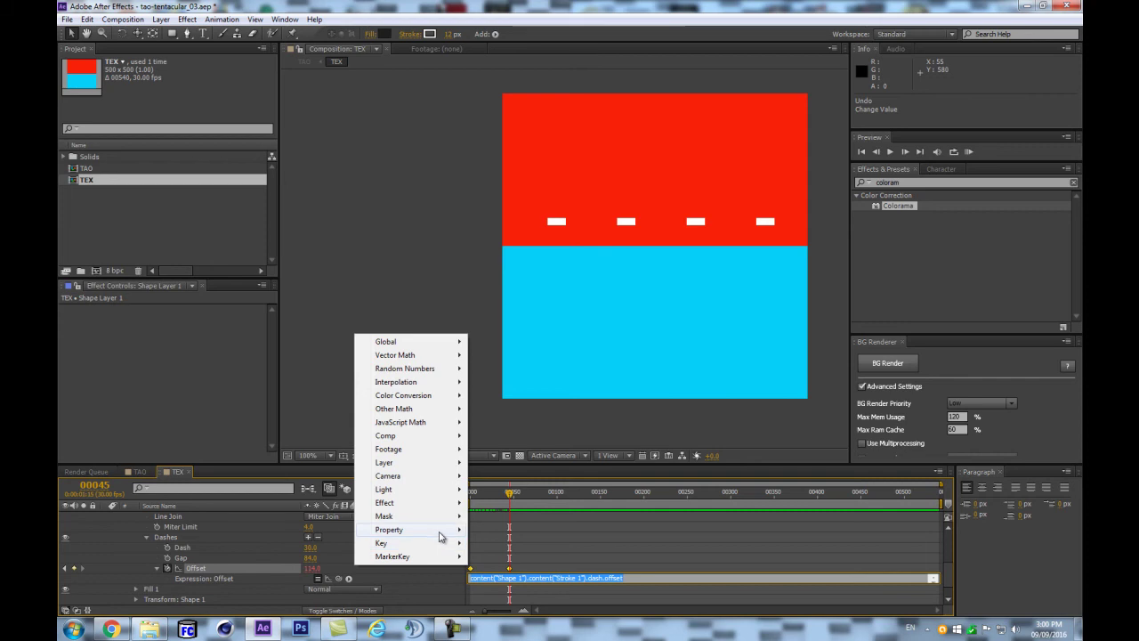
{"action": "mouse_move", "coordinate": [436, 533]}
{"action": "left_click", "coordinate": [534, 382]}
{"action": "left_click", "coordinate": [429, 548]}
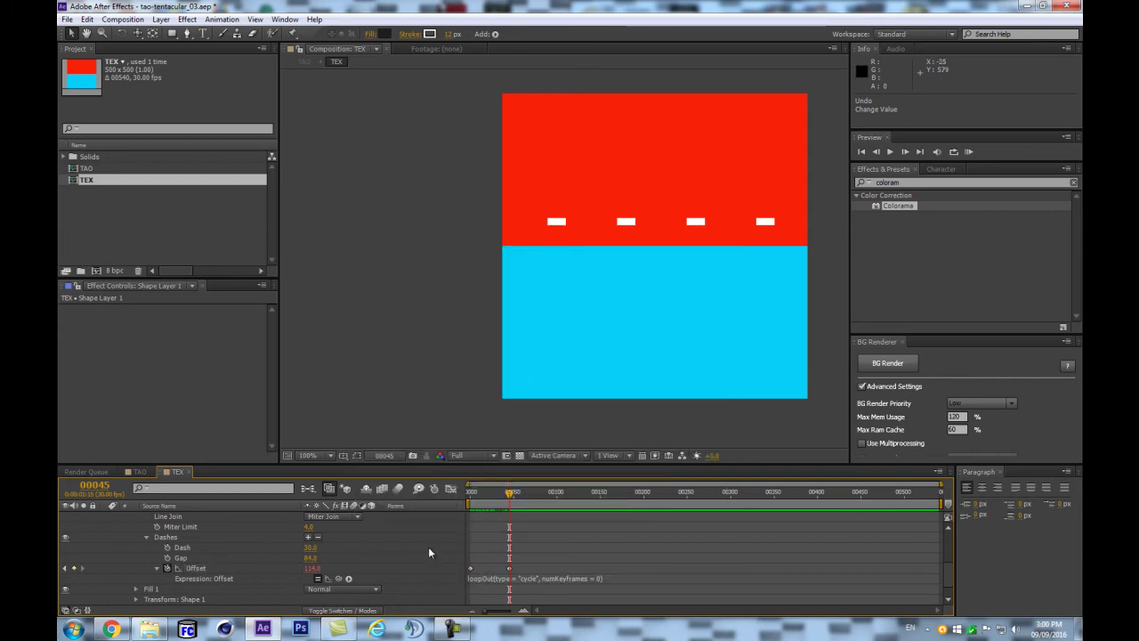
{"action": "left_click_drag", "start_coordinate": [522, 491], "coordinate": [551, 527]}
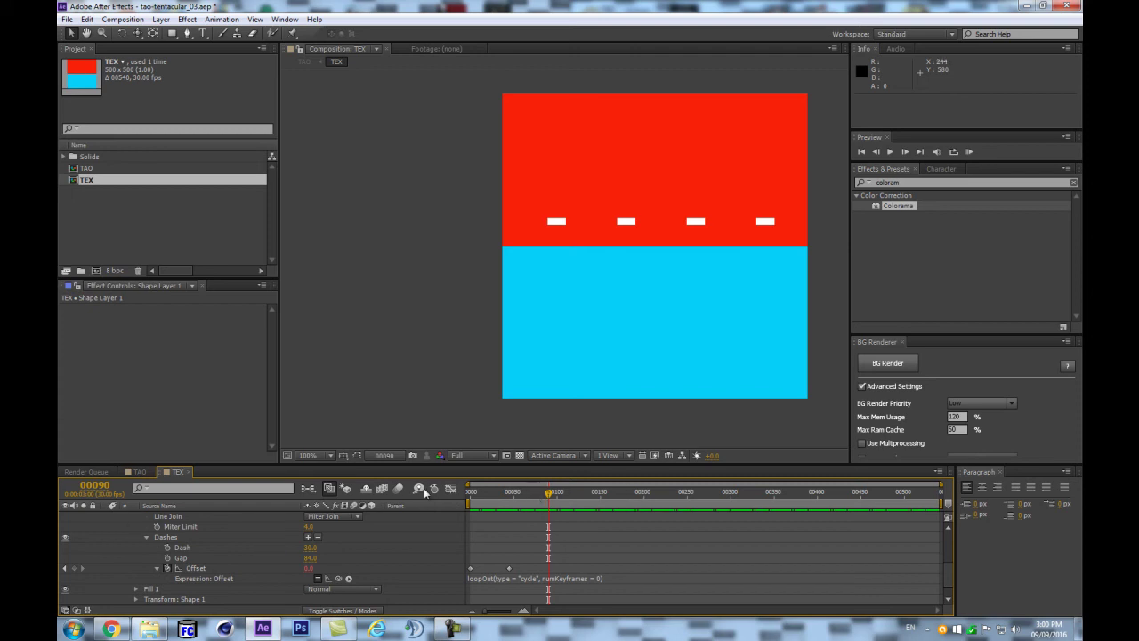
Preview the TAO composition at 100% zoom to examine the moving dashes on the tentacles
{"action": "left_click", "coordinate": [140, 472]}
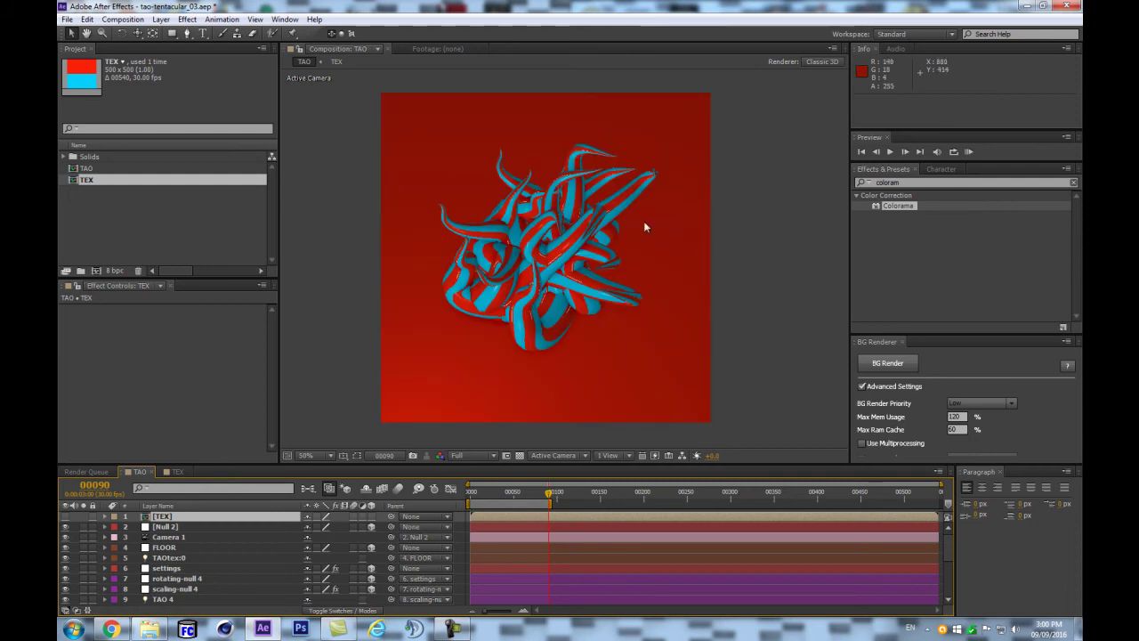
{"action": "scroll", "coordinate": [561, 259], "scroll_direction": "up", "scroll_amount": 2}
{"action": "key", "text": "KP_0"}
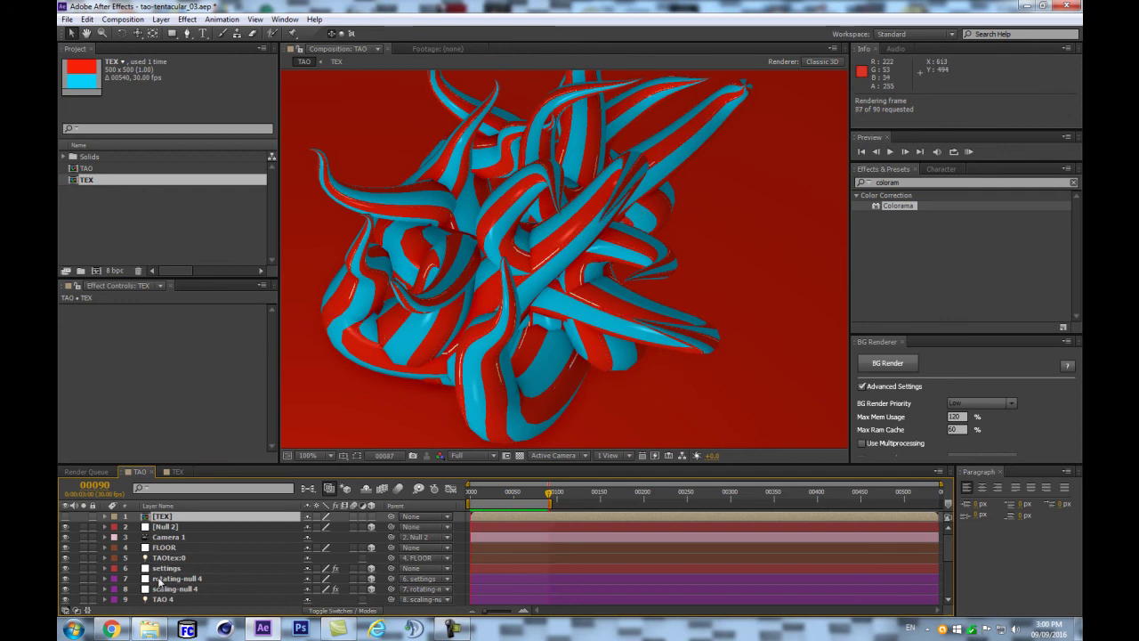
Set Shape Layer 1's stroke width to 28 px in TEX and view the change in the TAO composition
{"action": "double_click", "coordinate": [170, 515]}
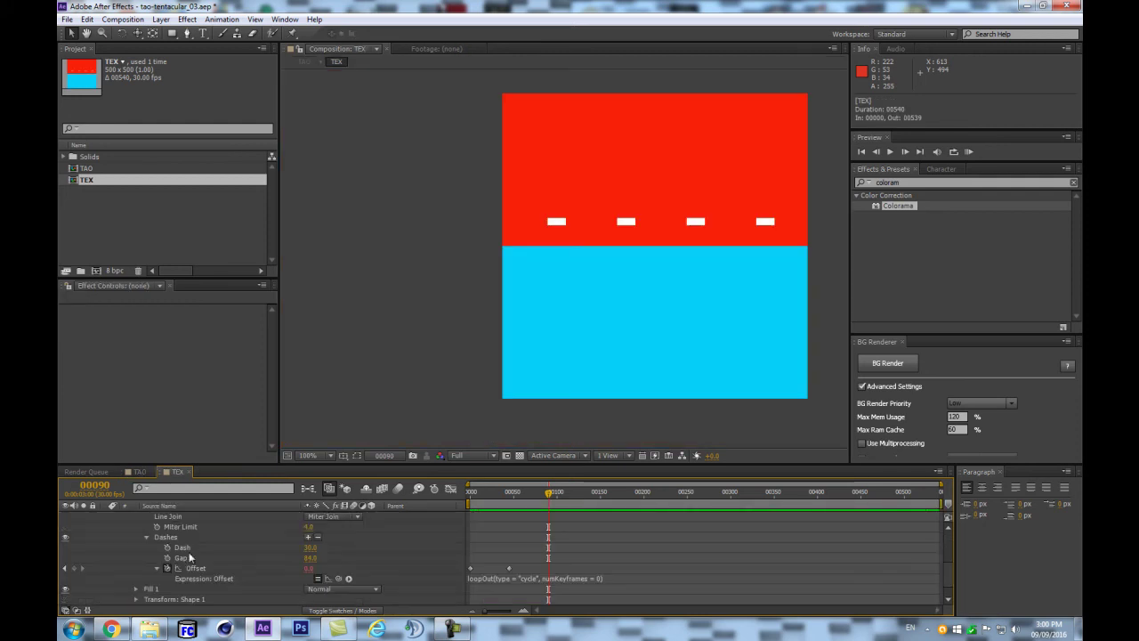
{"action": "scroll", "coordinate": [174, 545], "scroll_direction": "up", "scroll_amount": 2}
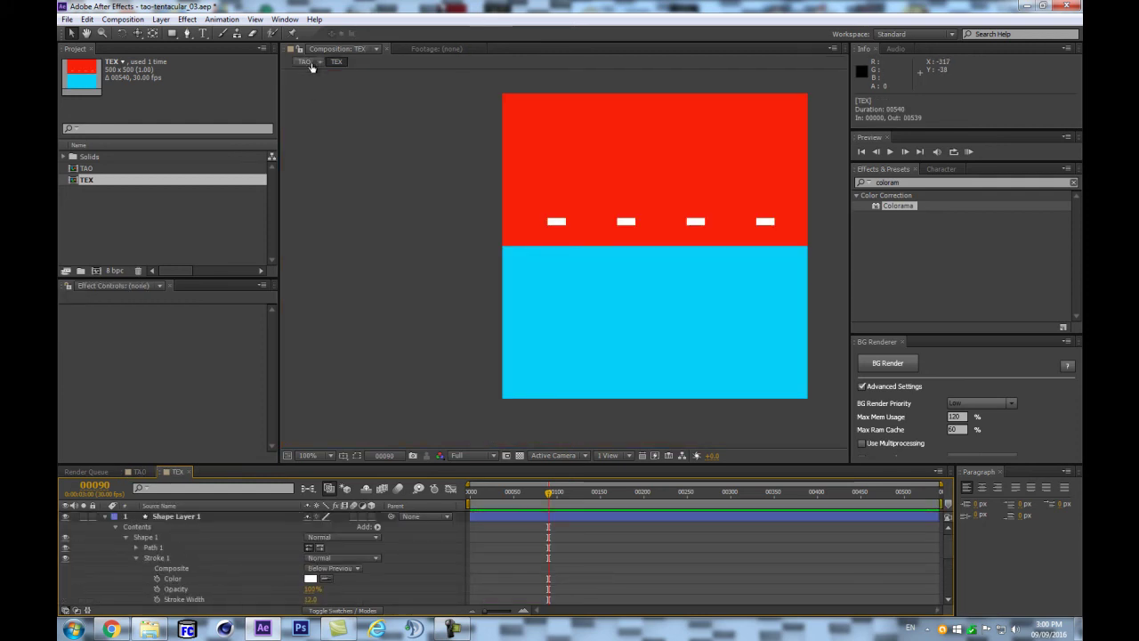
{"action": "left_click", "coordinate": [166, 505]}
{"action": "left_click", "coordinate": [163, 516]}
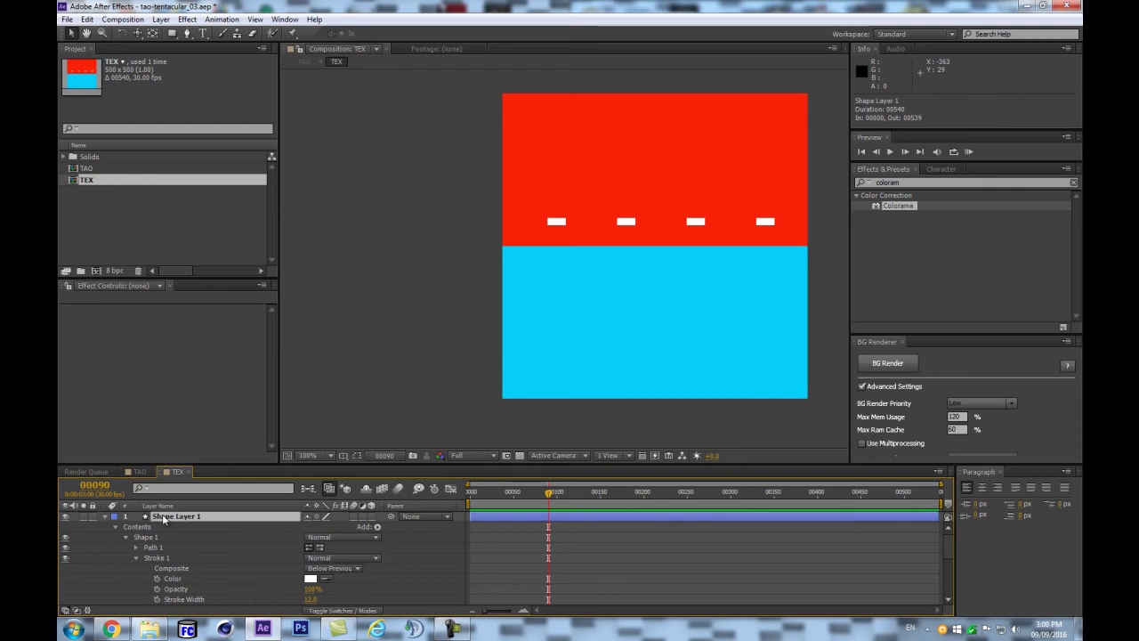
{"action": "left_click_drag", "start_coordinate": [448, 34], "coordinate": [464, 34]}
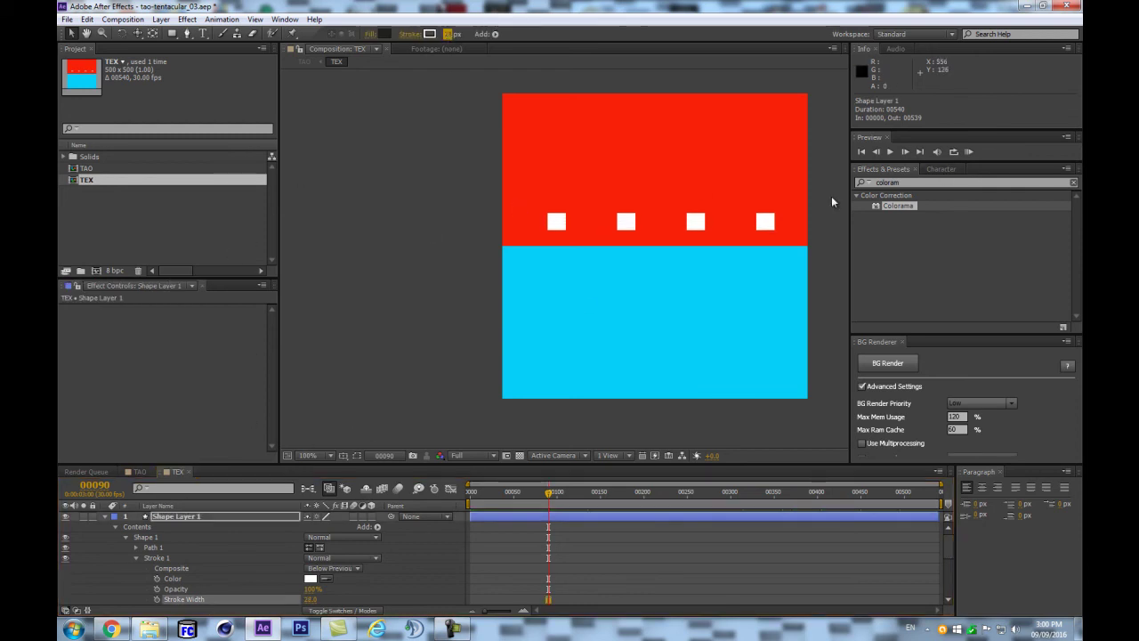
{"action": "left_click", "coordinate": [308, 489]}
{"action": "left_click", "coordinate": [246, 490]}
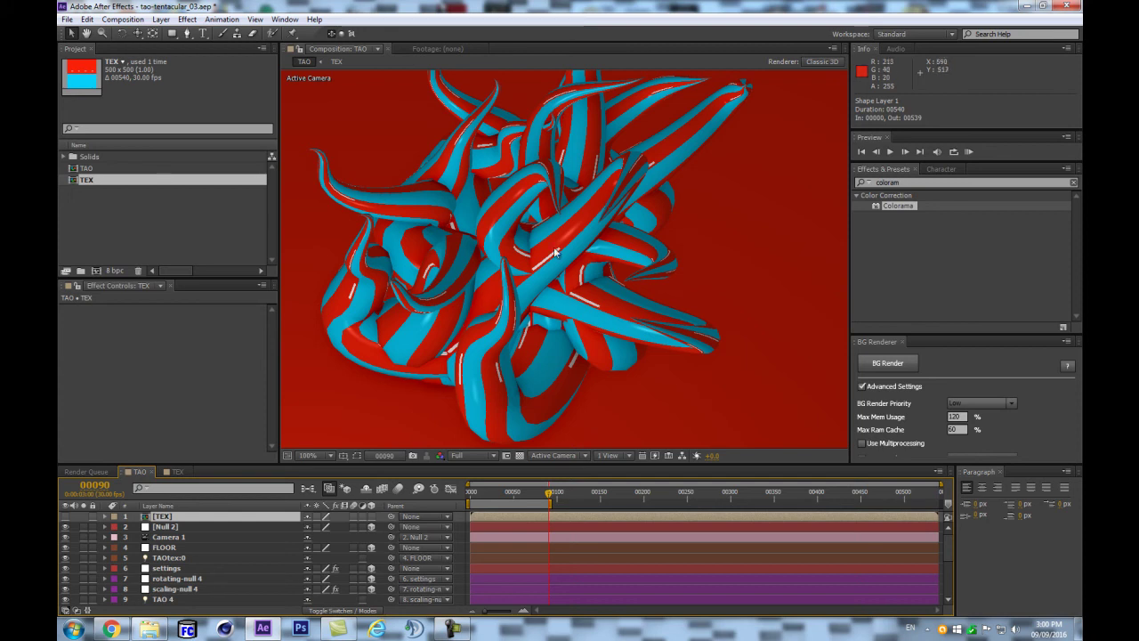
Halve the dash pattern of the line in TEX to Dash 15 and Gap 42
{"action": "double_click", "coordinate": [169, 519]}
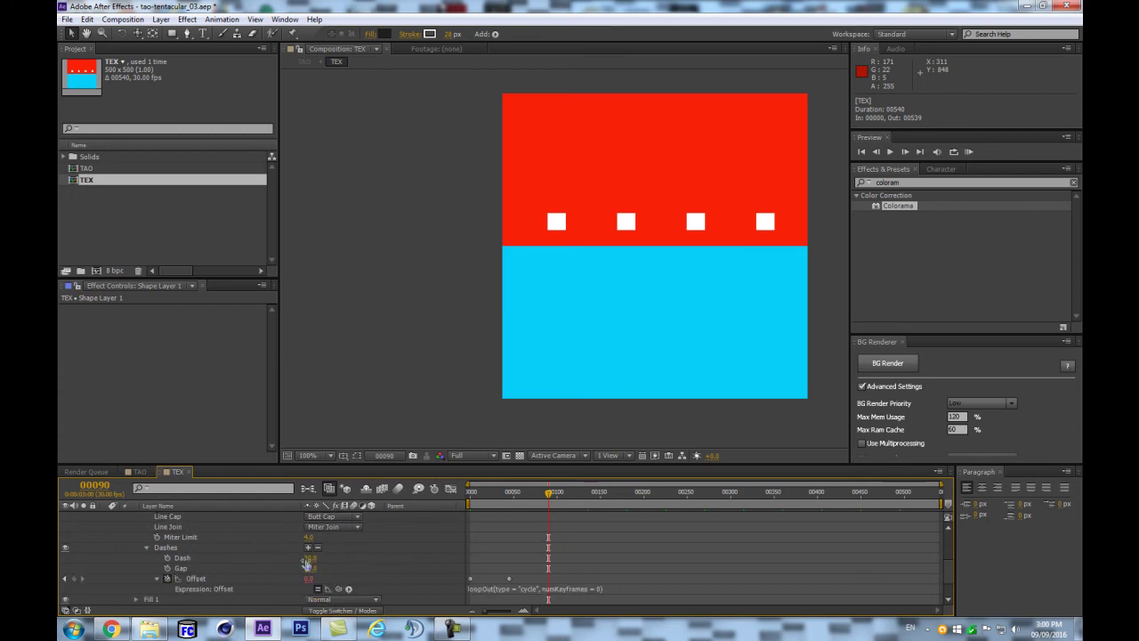
{"action": "left_click", "coordinate": [309, 559]}
{"action": "type", "text": "60"}
{"action": "key", "text": "Return"}
{"action": "key", "text": "ctrl+z"}
{"action": "left_click", "coordinate": [316, 558]}
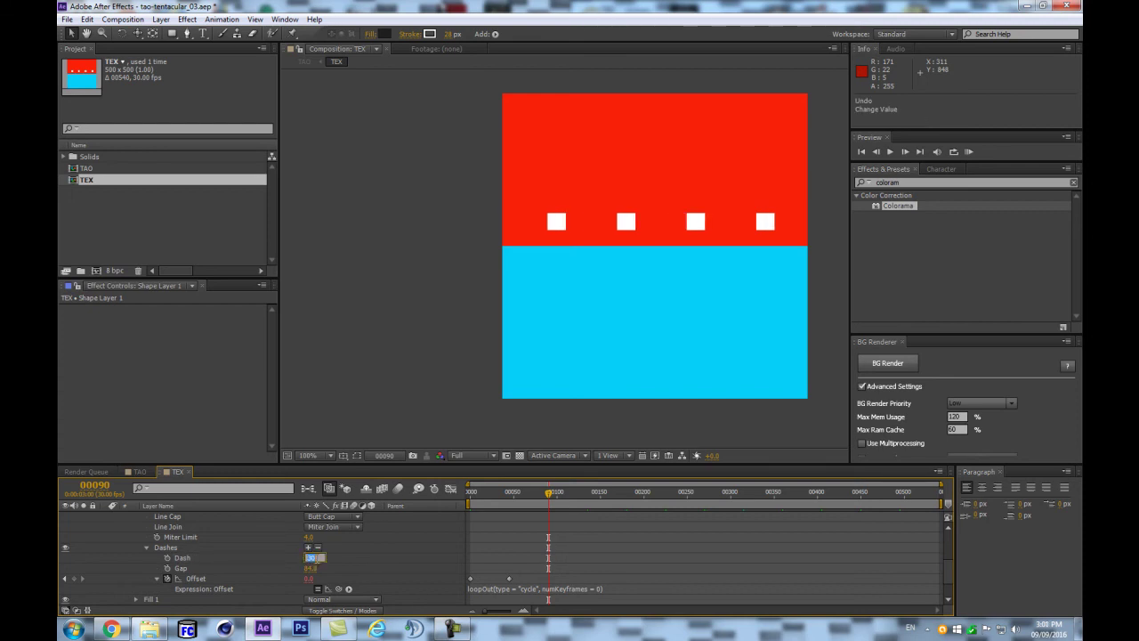
{"action": "type", "text": "15"}
{"action": "key", "text": "Return"}
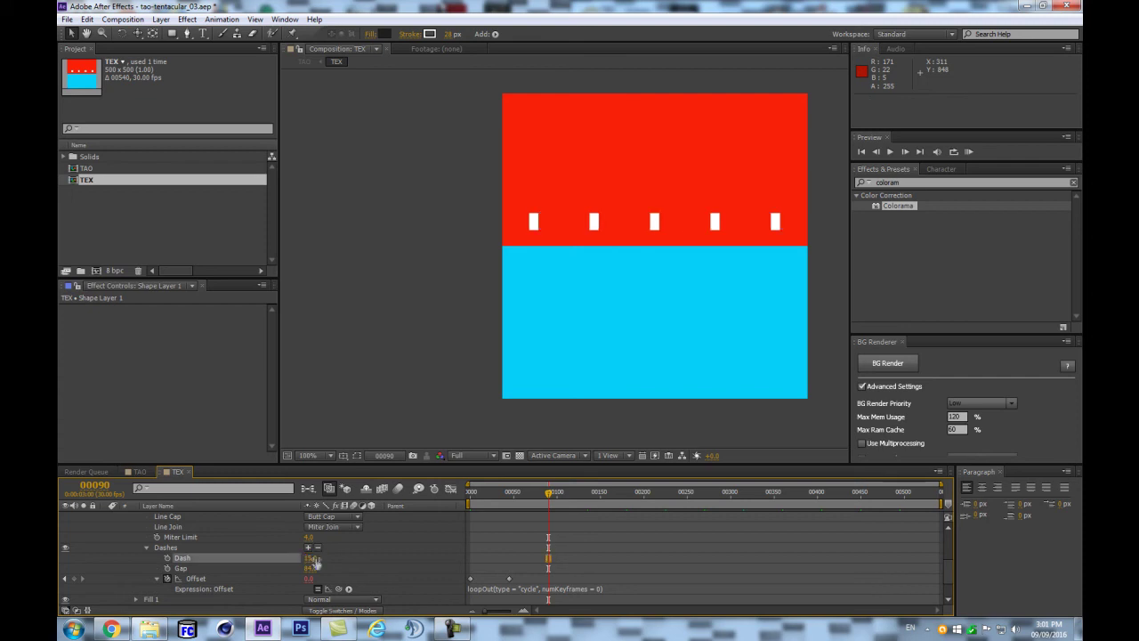
{"action": "left_click", "coordinate": [311, 568]}
{"action": "type", "text": "/2"}
{"action": "key", "text": "Return"}
Change the dash Offset keyframe at frame 45 to 57 to suit the shorter dash pattern
{"action": "left_click", "coordinate": [534, 501]}
{"action": "left_click_drag", "start_coordinate": [534, 501], "coordinate": [436, 508]}
{"action": "key", "text": "KP_0"}
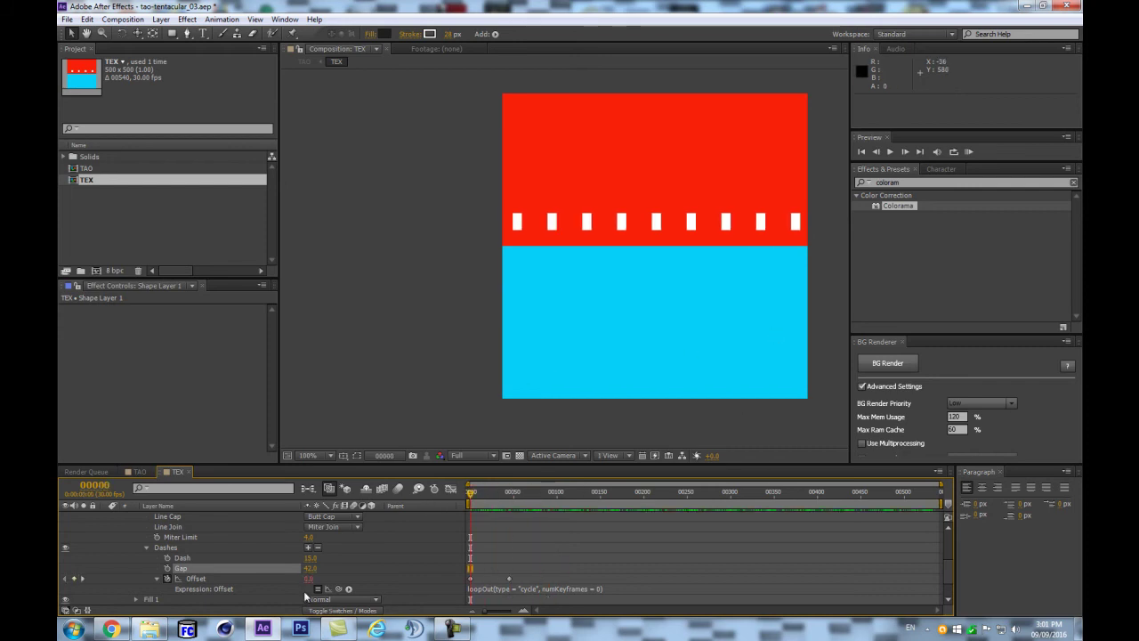
{"action": "left_click_drag", "start_coordinate": [470, 493], "coordinate": [509, 489]}
{"action": "left_click", "coordinate": [305, 580]}
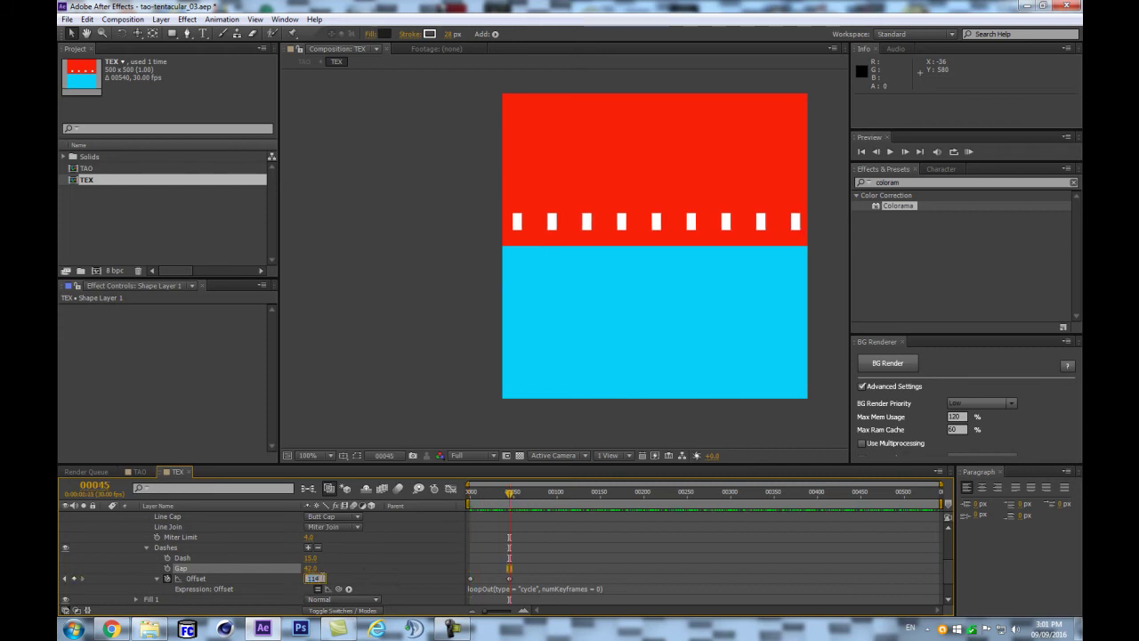
{"action": "type", "text": "52"}
{"action": "key", "text": "Return"}
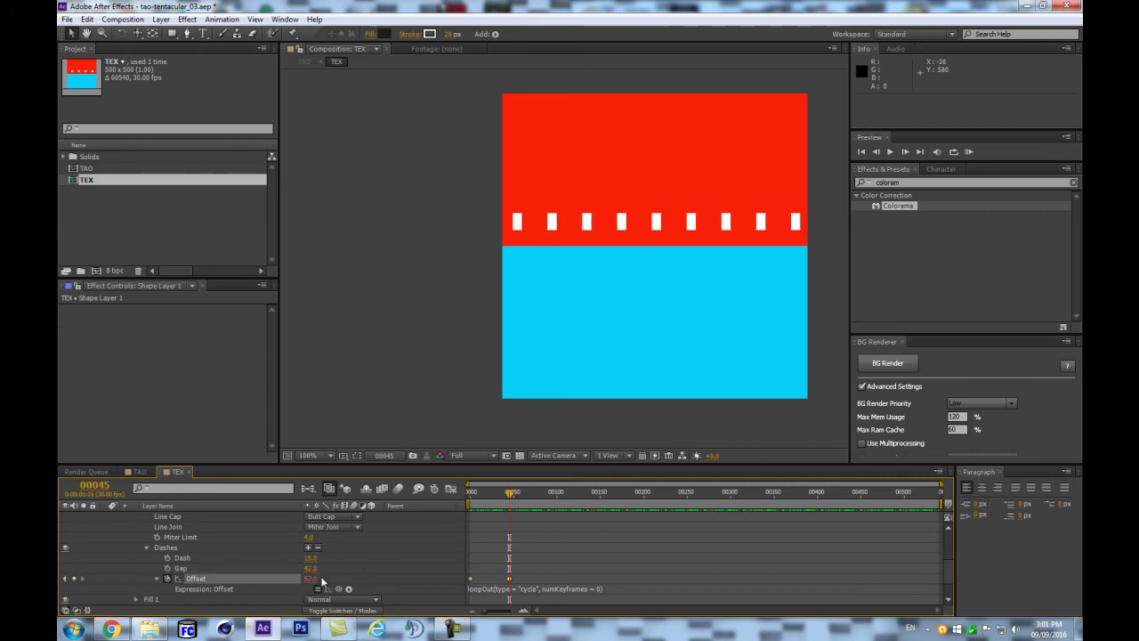
Preview the dash loop from frame 0 in TEX, and render a preview of the TAO composition to examine the tentacles
{"action": "left_click", "coordinate": [480, 513]}
{"action": "key", "text": "KP_0"}
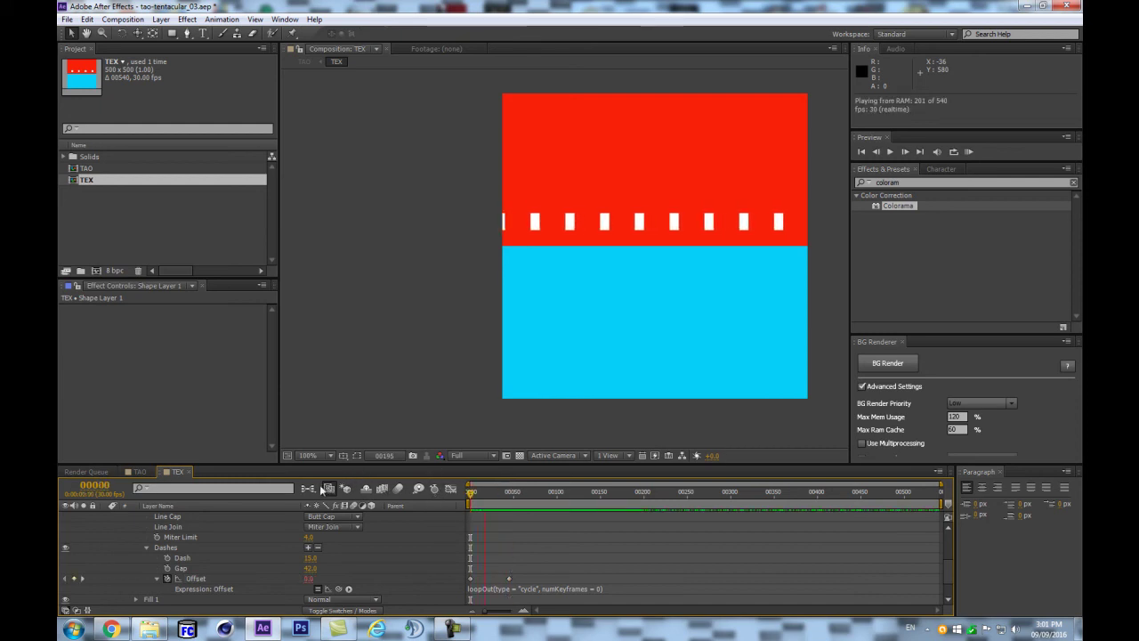
{"action": "key", "text": "shift+comma"}
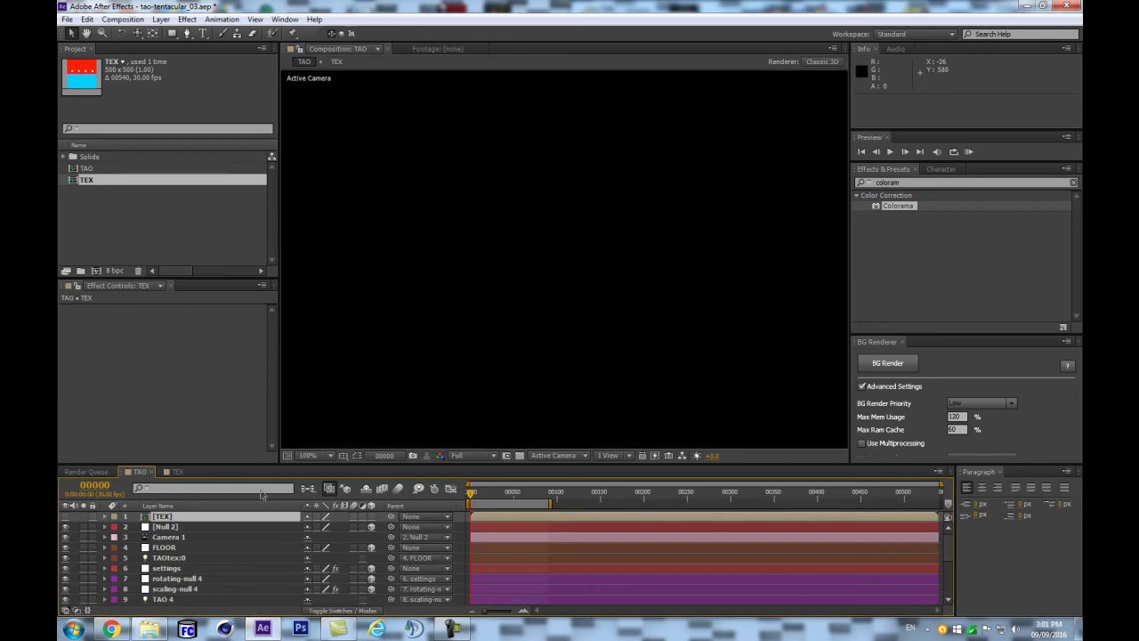
{"action": "key", "text": "KP_0"}
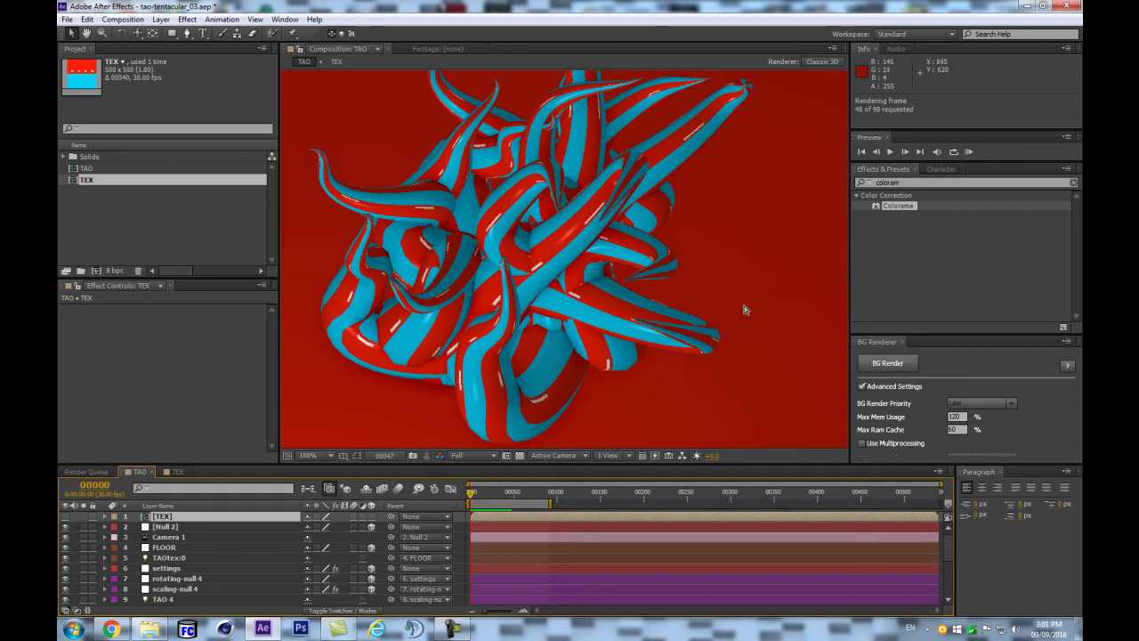
{"action": "key", "text": "space"}
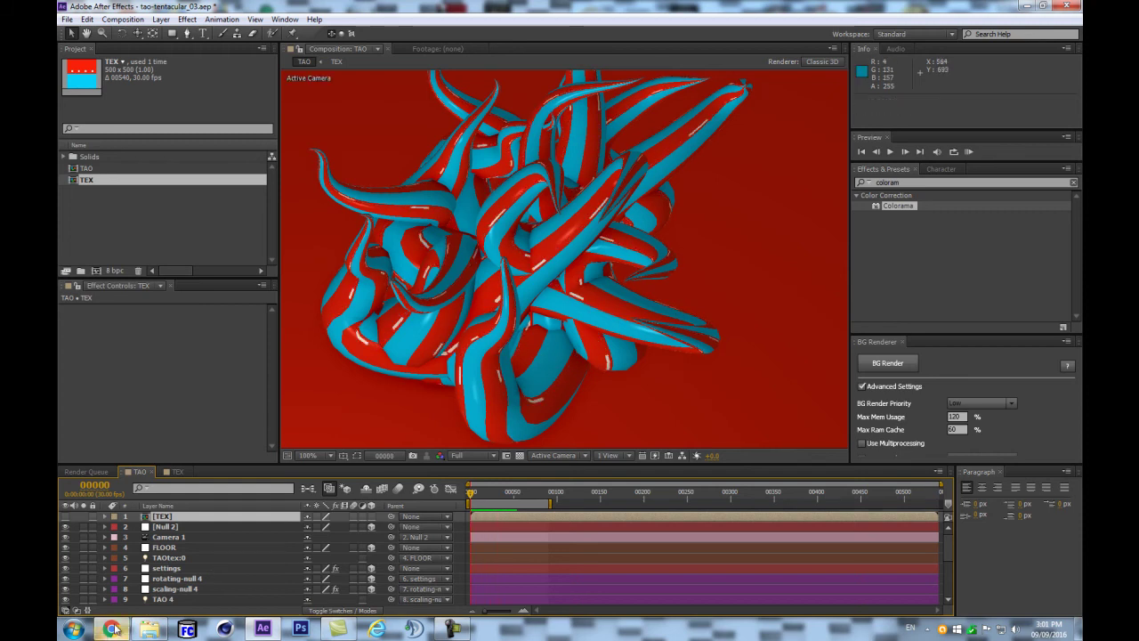
Set the TAO layer's Texture Scale X to 2 and render a preview of the TAO composition
{"action": "scroll", "coordinate": [163, 599], "scroll_direction": "down", "scroll_amount": 4}
{"action": "left_click", "coordinate": [163, 600]}
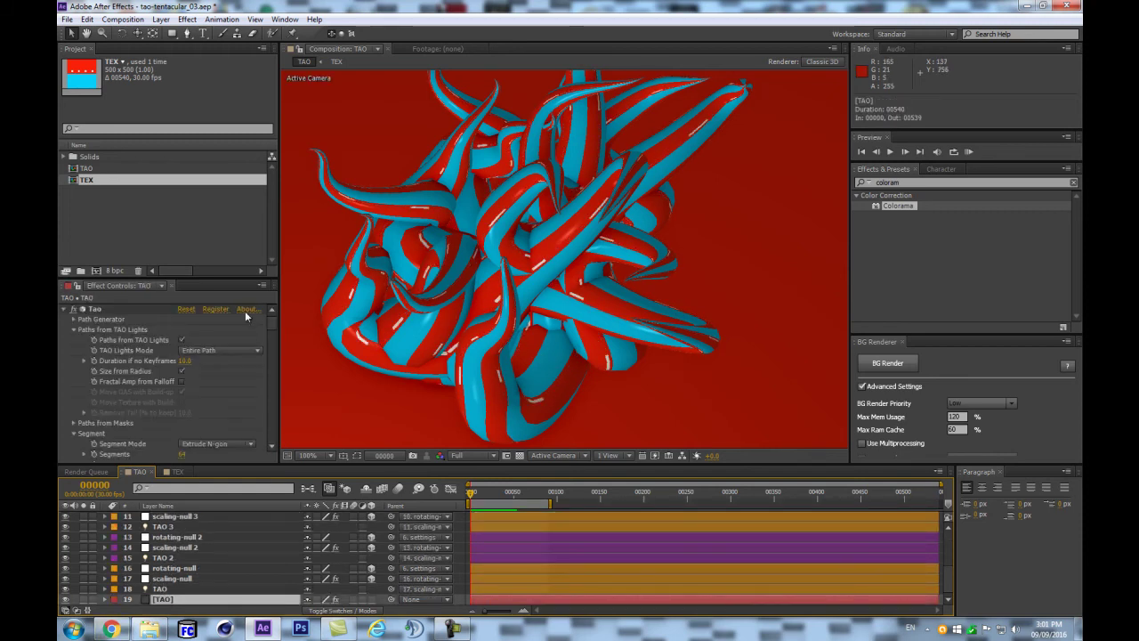
{"action": "scroll", "coordinate": [178, 383], "scroll_direction": "down", "scroll_amount": 5}
{"action": "scroll", "coordinate": [282, 426], "scroll_direction": "up", "scroll_amount": 2}
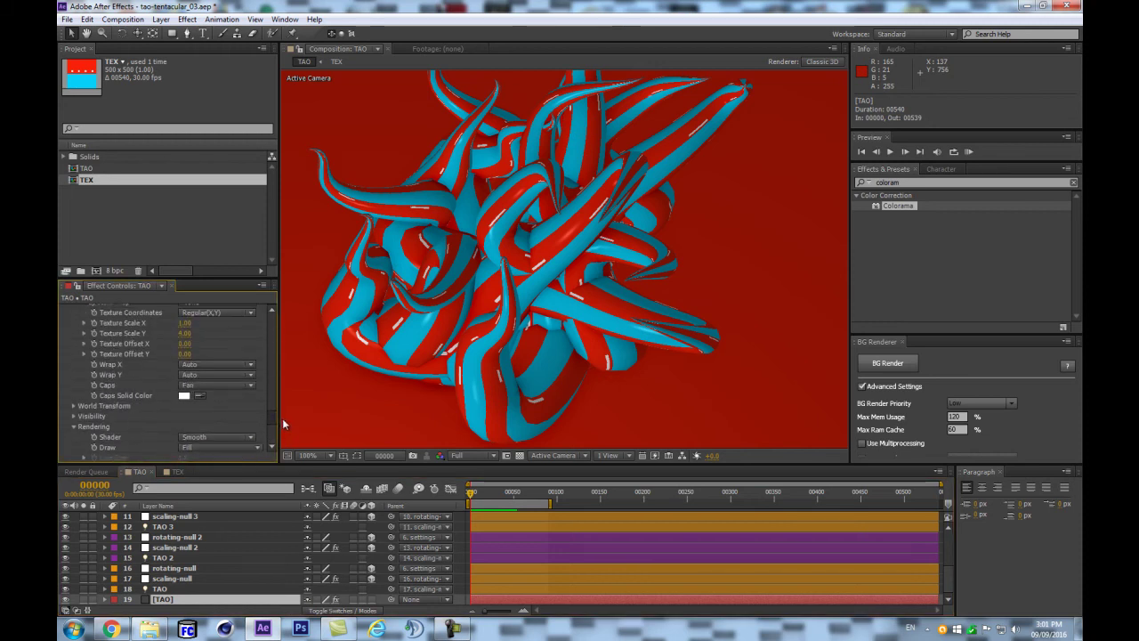
{"action": "left_click_drag", "start_coordinate": [191, 314], "coordinate": [214, 313]}
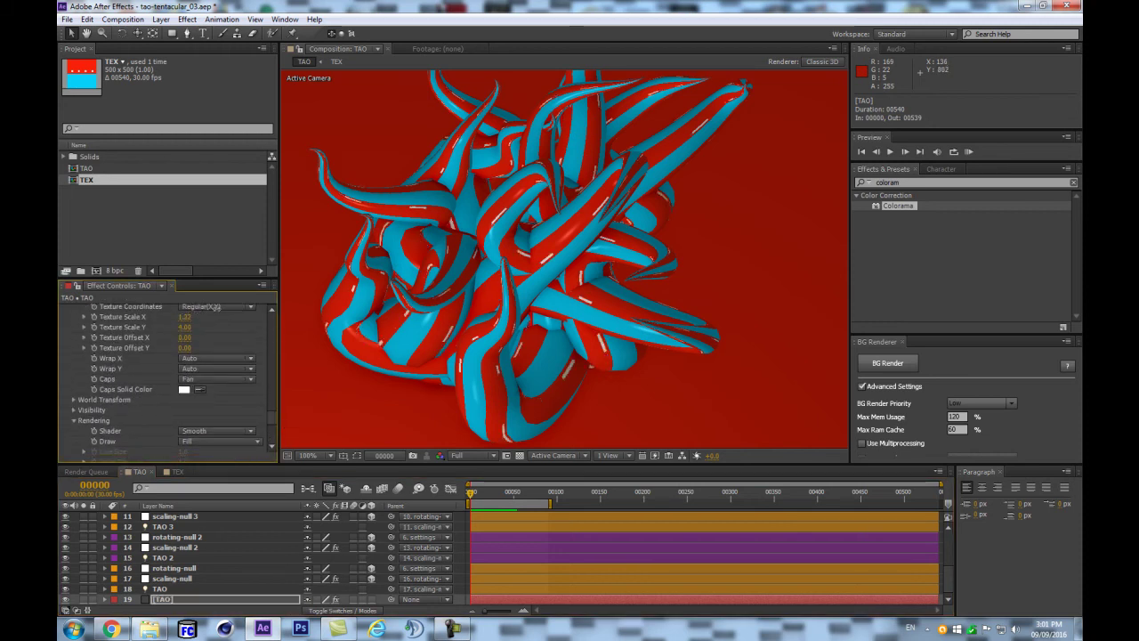
{"action": "left_click", "coordinate": [189, 317]}
{"action": "type", "text": "2"}
{"action": "key", "text": "Return"}
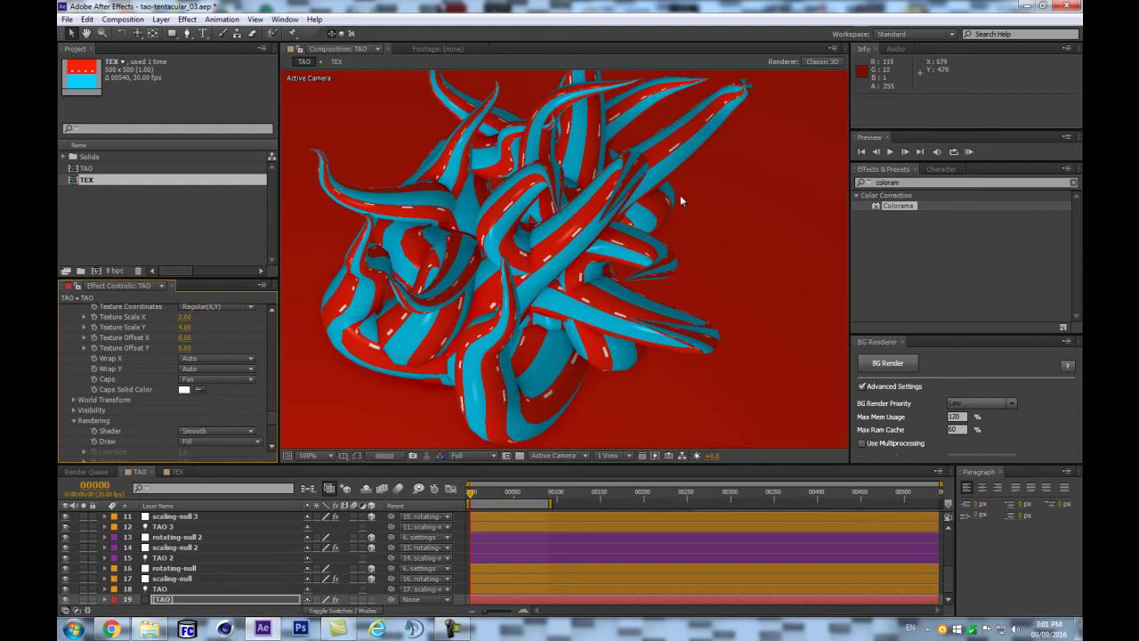
{"action": "key", "text": "KP_0"}
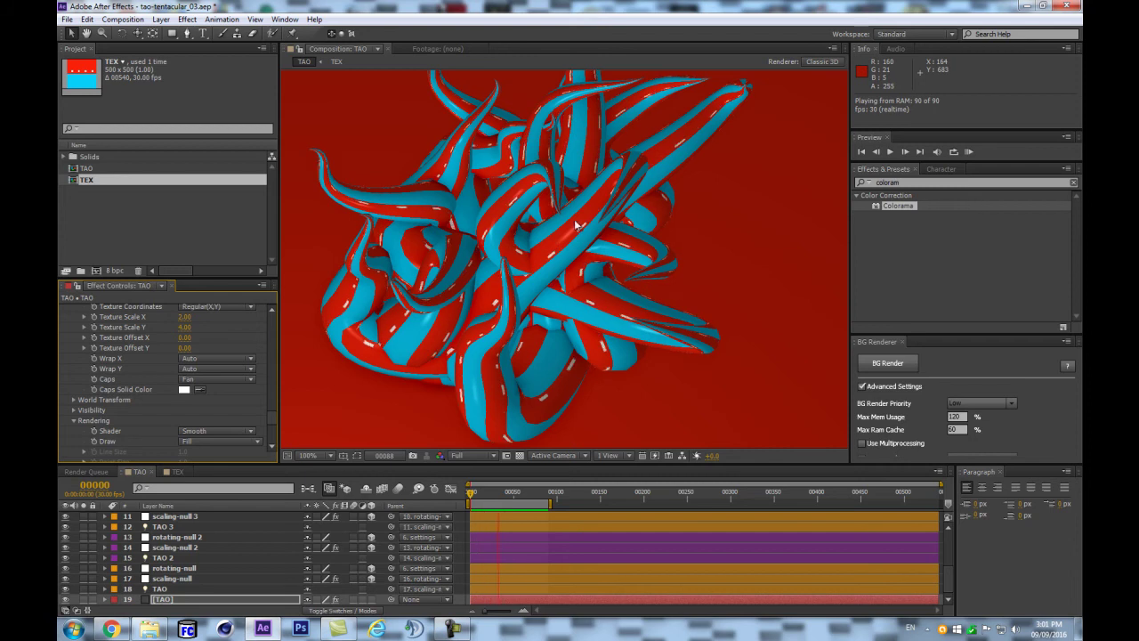
Try a Texture Scale X of 4 on the TAO layer, and undo the change
{"action": "left_click_drag", "start_coordinate": [197, 318], "coordinate": [185, 323]}
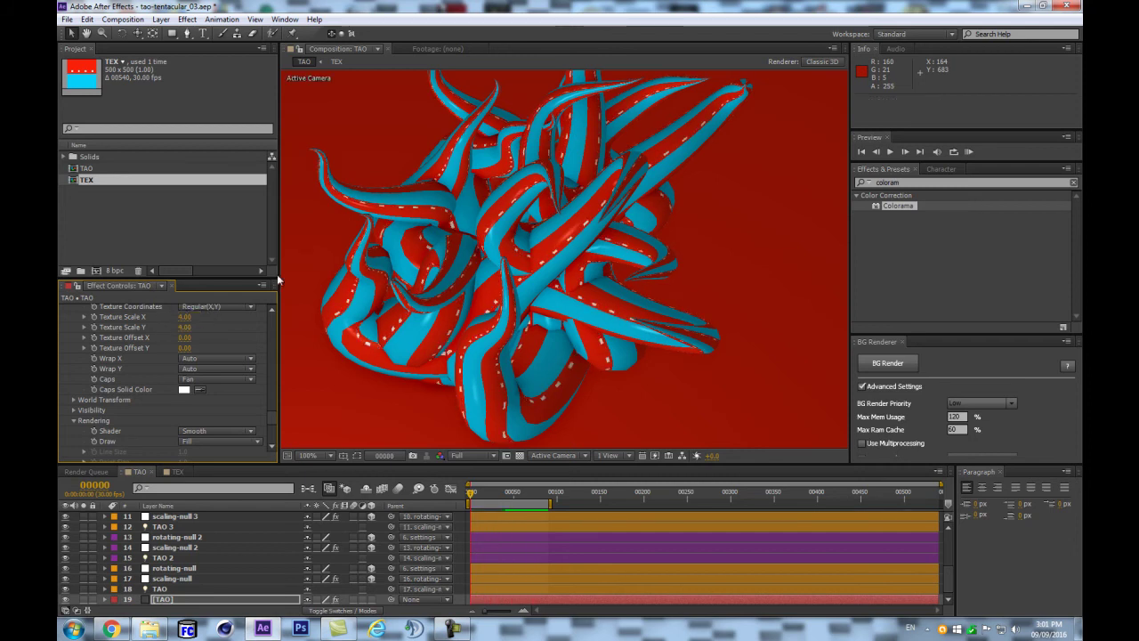
{"action": "scroll", "coordinate": [476, 228], "scroll_direction": "down", "scroll_amount": 2}
{"action": "key", "text": "ctrl+z"}
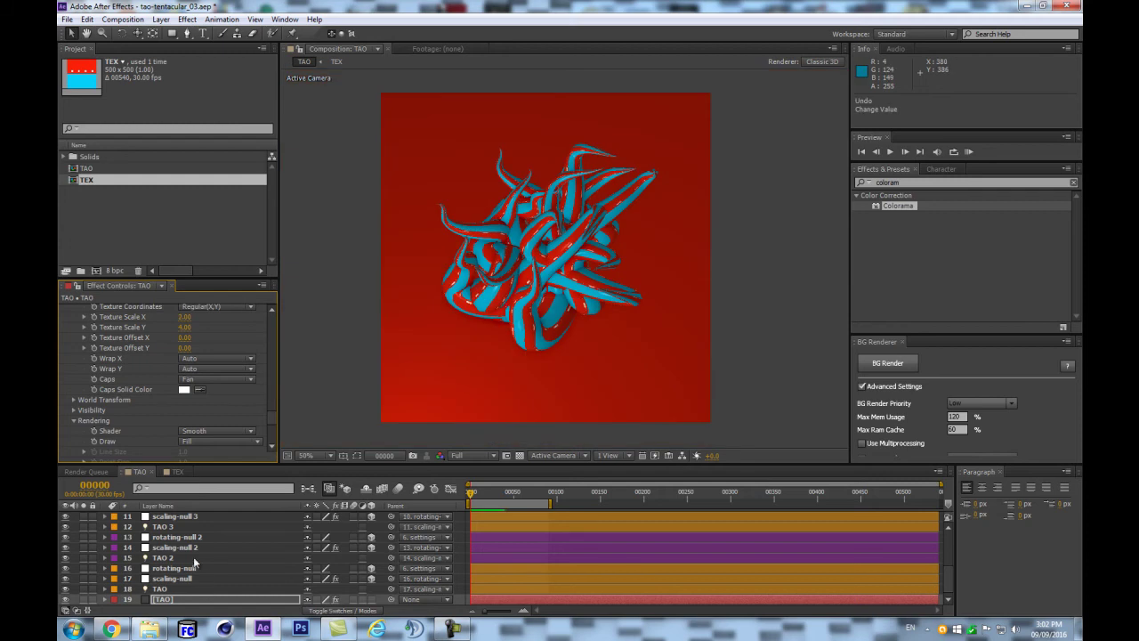
Open the TEX composition and set the dashed line's Gap to 21
{"action": "scroll", "coordinate": [172, 564], "scroll_direction": "up", "scroll_amount": 5}
{"action": "double_click", "coordinate": [166, 518]}
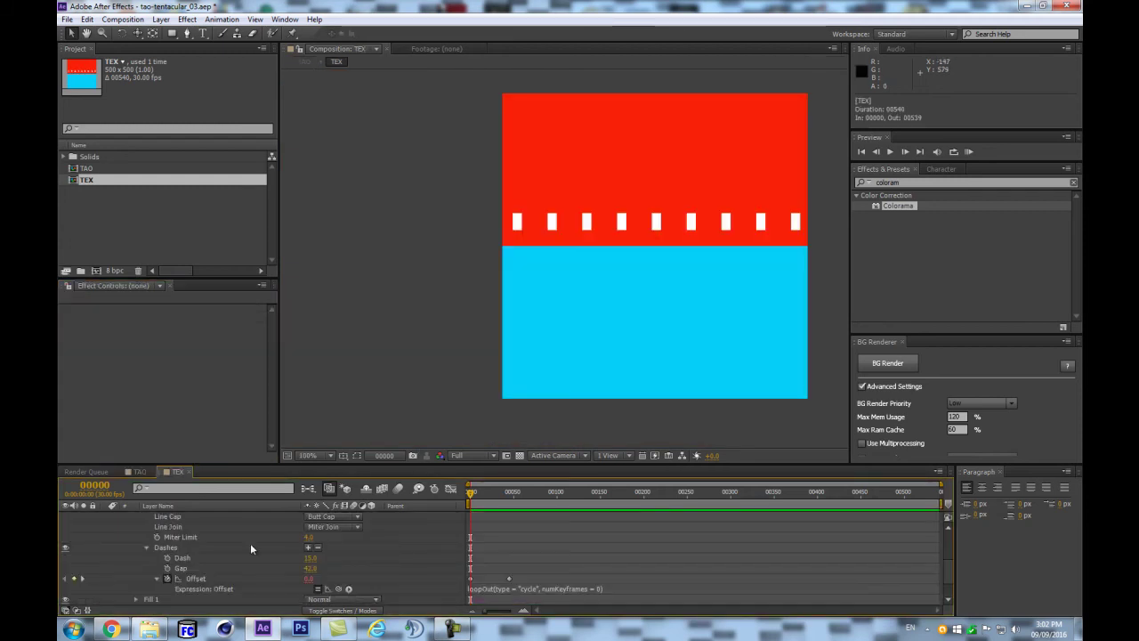
{"action": "left_click", "coordinate": [309, 569]}
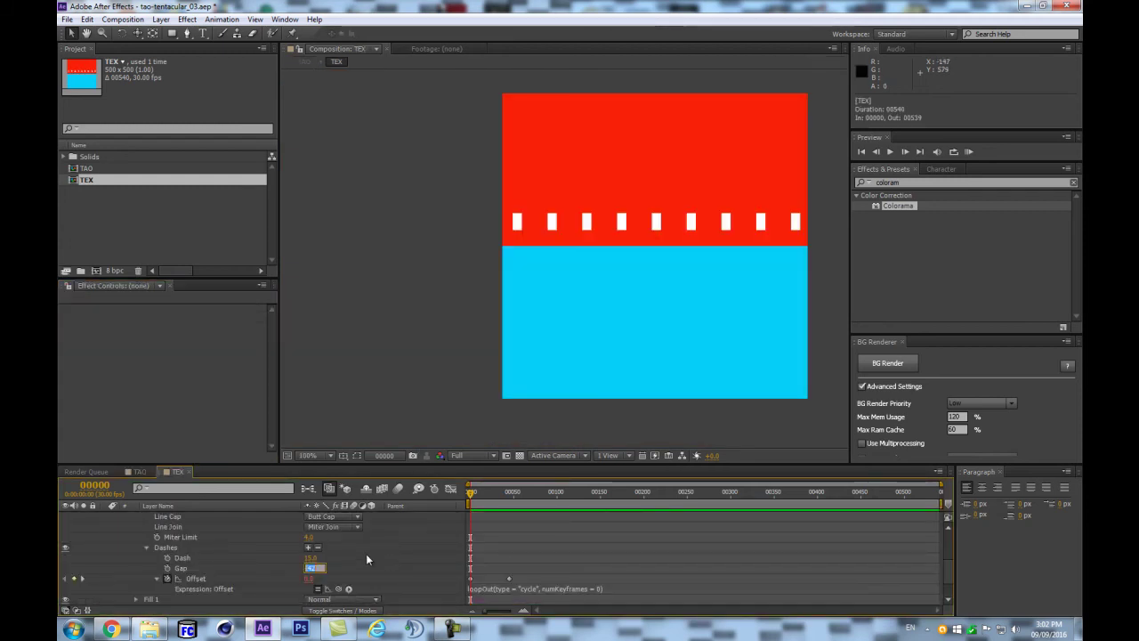
{"action": "type", "text": "21"}
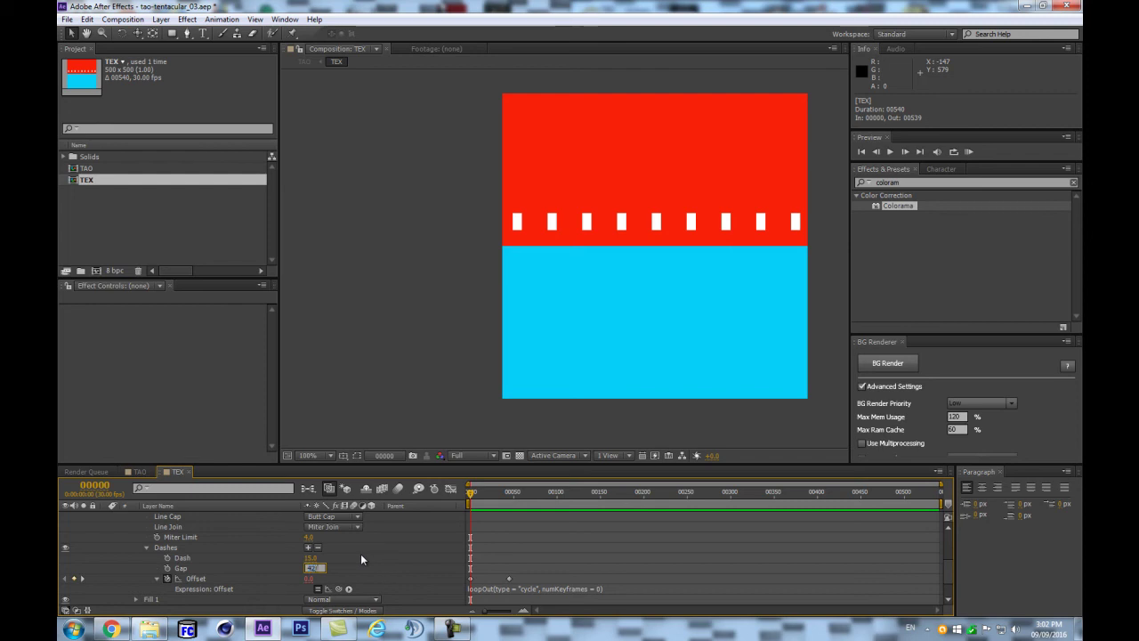
{"action": "key", "text": "Return"}
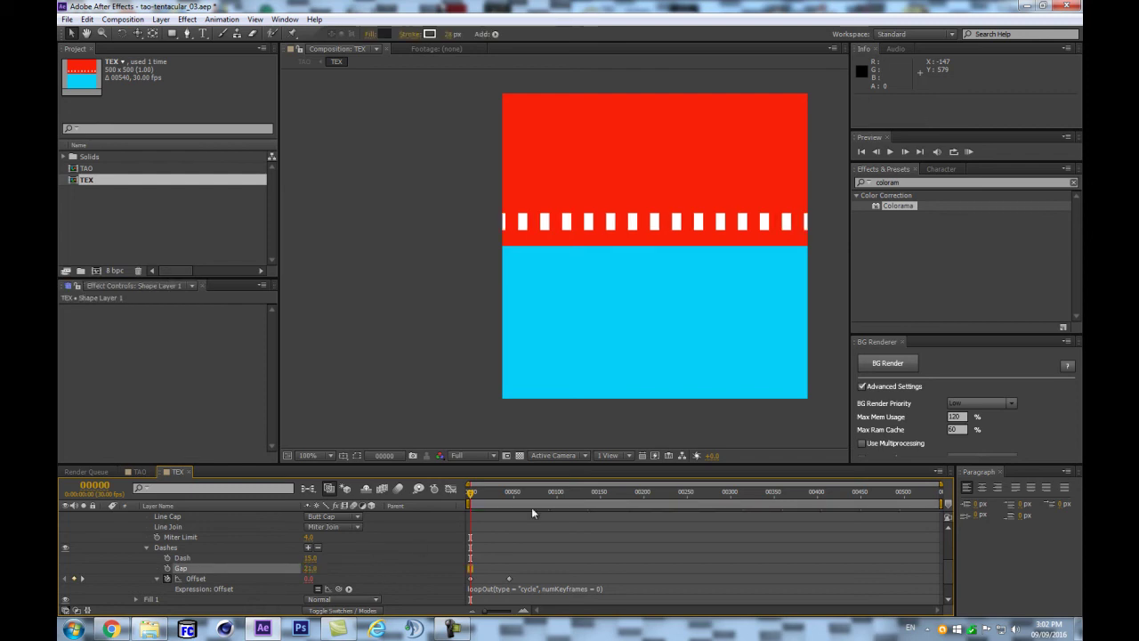
Compare the dashes at frames 0 and 45, undo the gap change, and enter a Gap of 21 again
{"action": "left_click", "coordinate": [505, 492]}
{"action": "key", "text": "Home"}
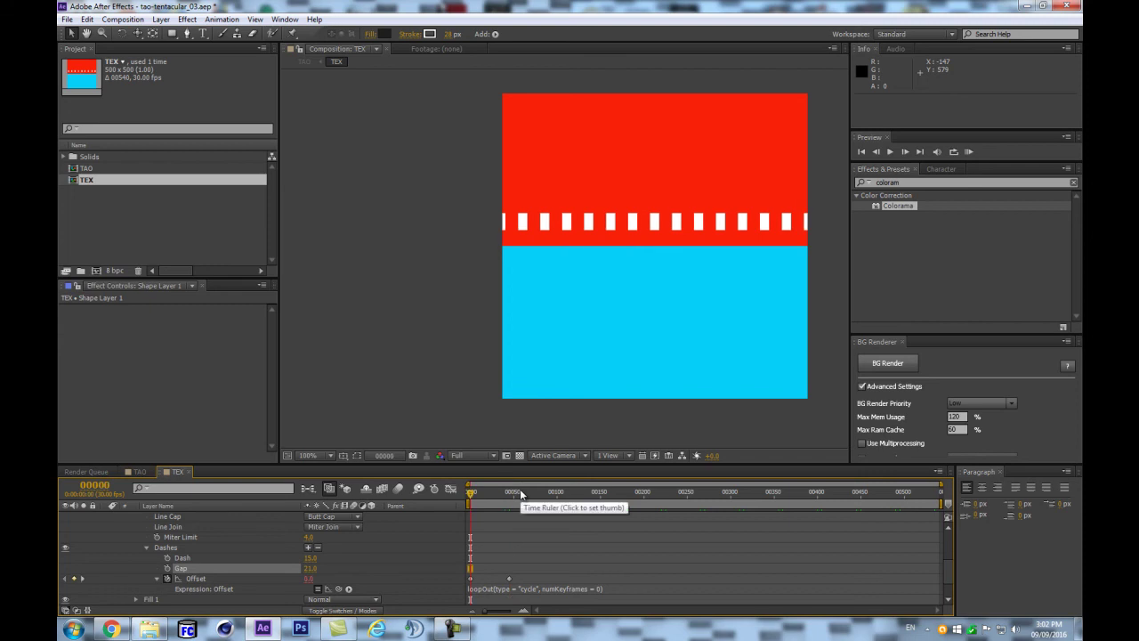
{"action": "key", "text": "k"}
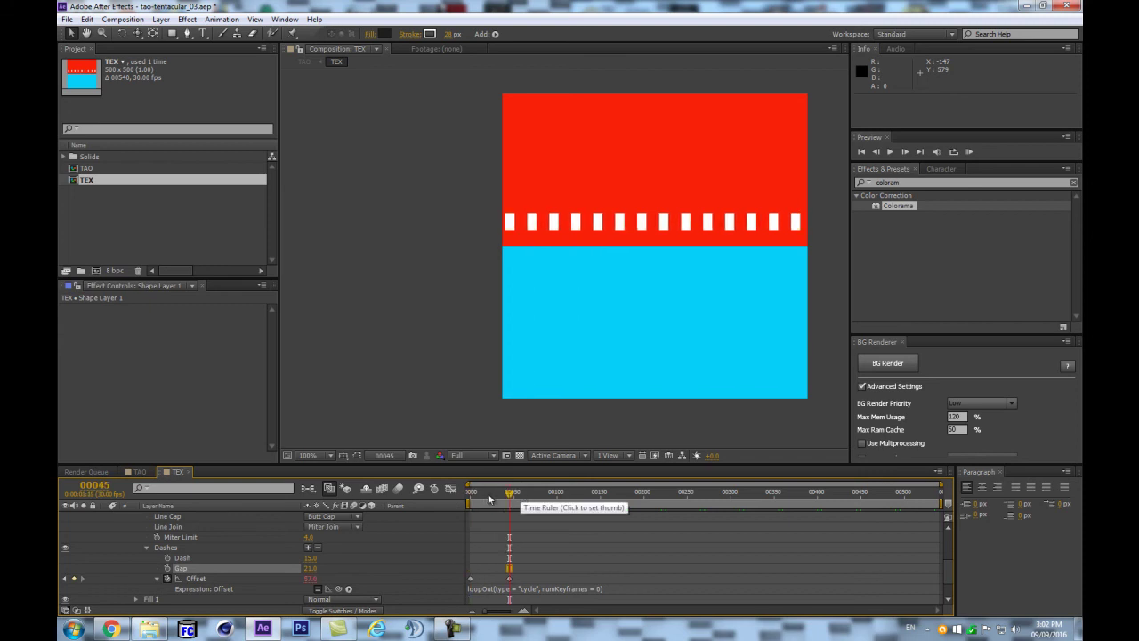
{"action": "key", "text": "Home"}
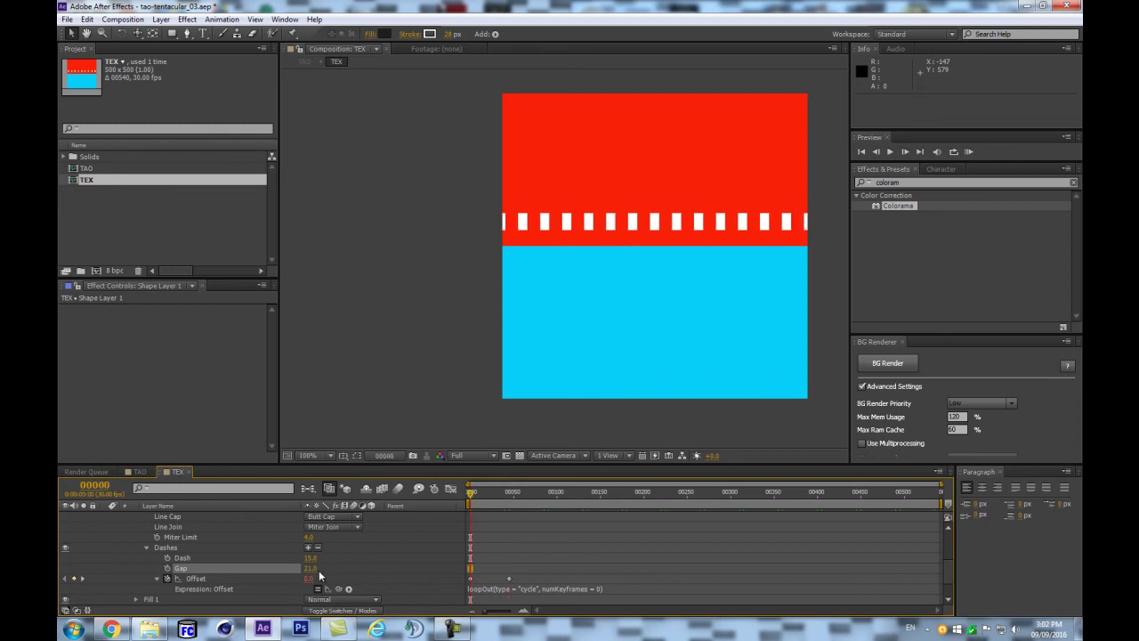
{"action": "left_click_drag", "start_coordinate": [313, 568], "coordinate": [309, 576]}
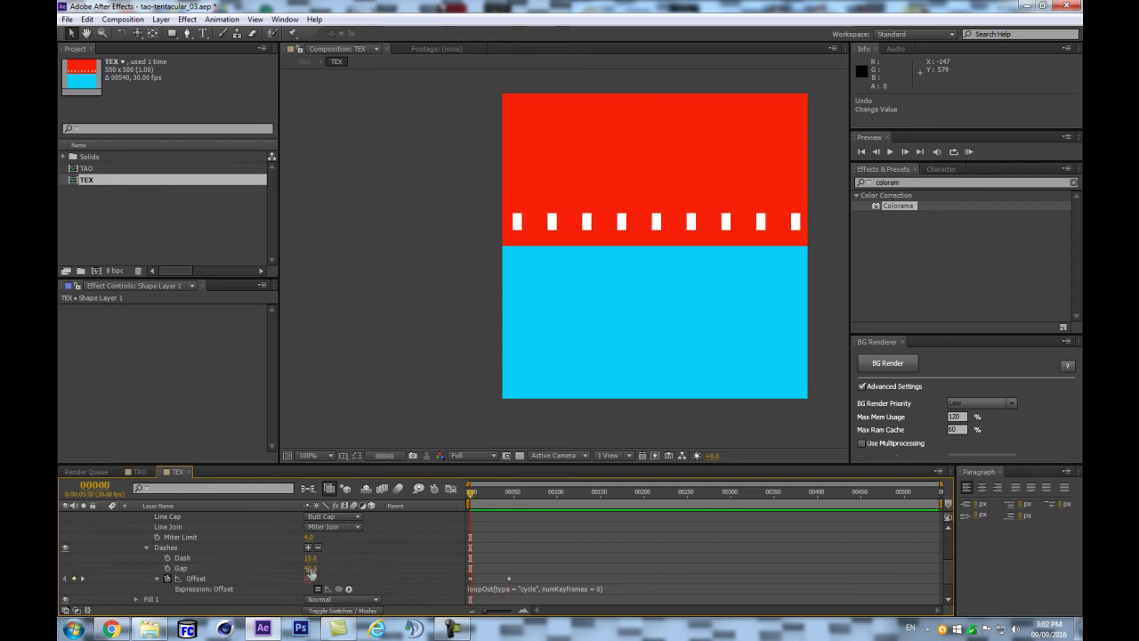
{"action": "left_click", "coordinate": [310, 569]}
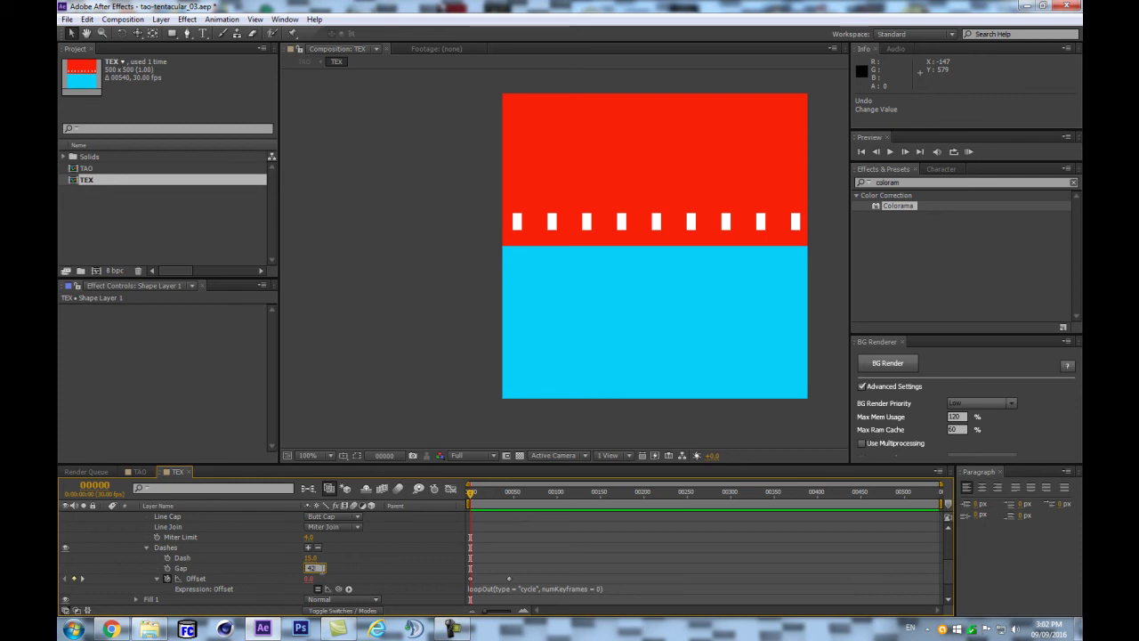
{"action": "key", "text": "Return"}
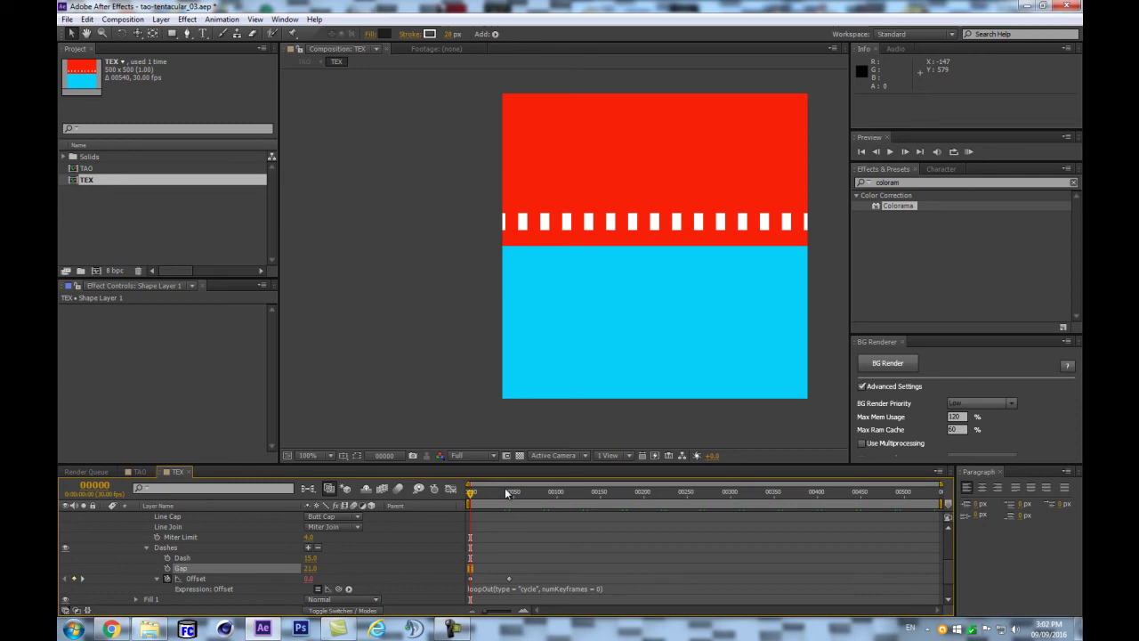
Set the dash Offset keyframe at frame 45 to 36 in TEX and return to frame 0
{"action": "left_click", "coordinate": [509, 491]}
{"action": "left_click", "coordinate": [312, 579]}
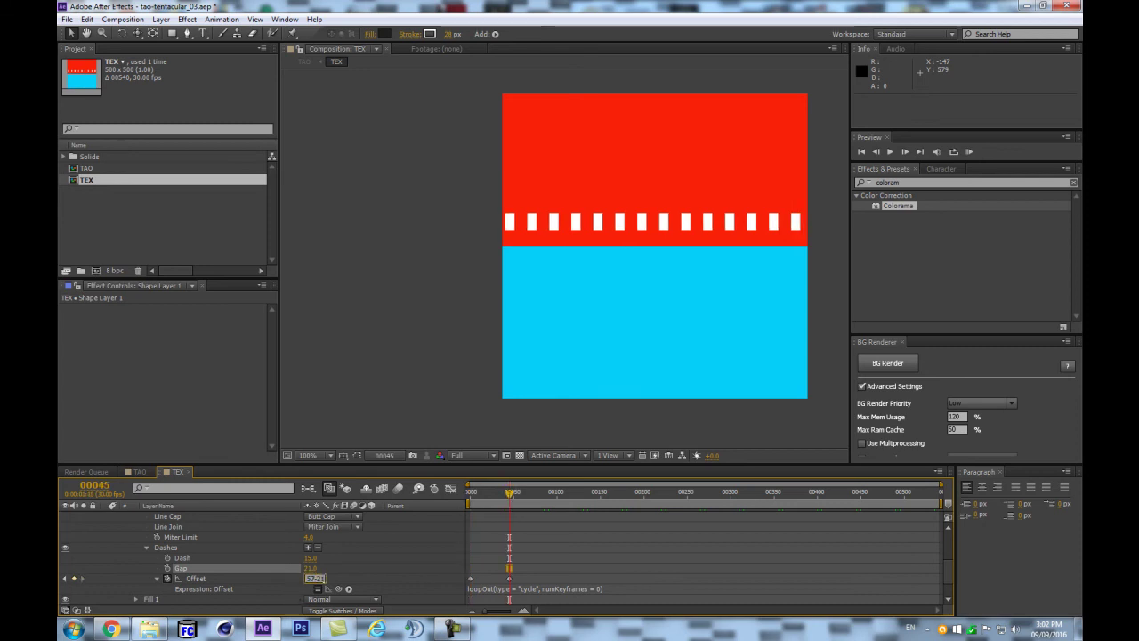
{"action": "key", "text": "Return"}
{"action": "left_click", "coordinate": [442, 529]}
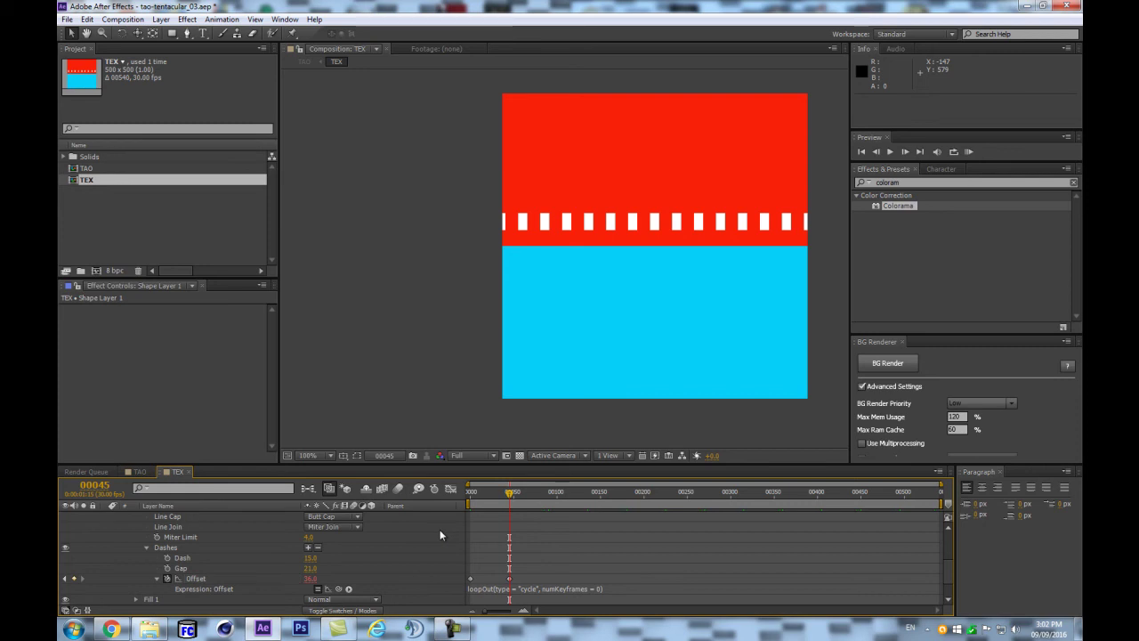
{"action": "key", "text": "Home"}
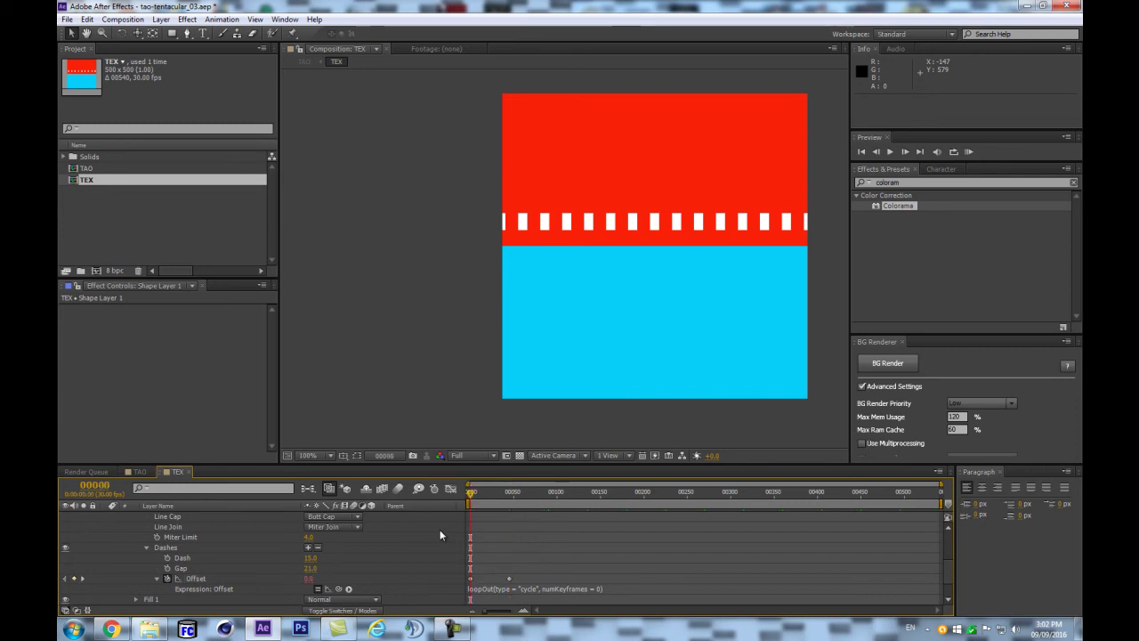
Switch to the TAO composition and render a preview to examine the denser dashes moving along the tentacles
{"action": "left_click", "coordinate": [305, 490]}
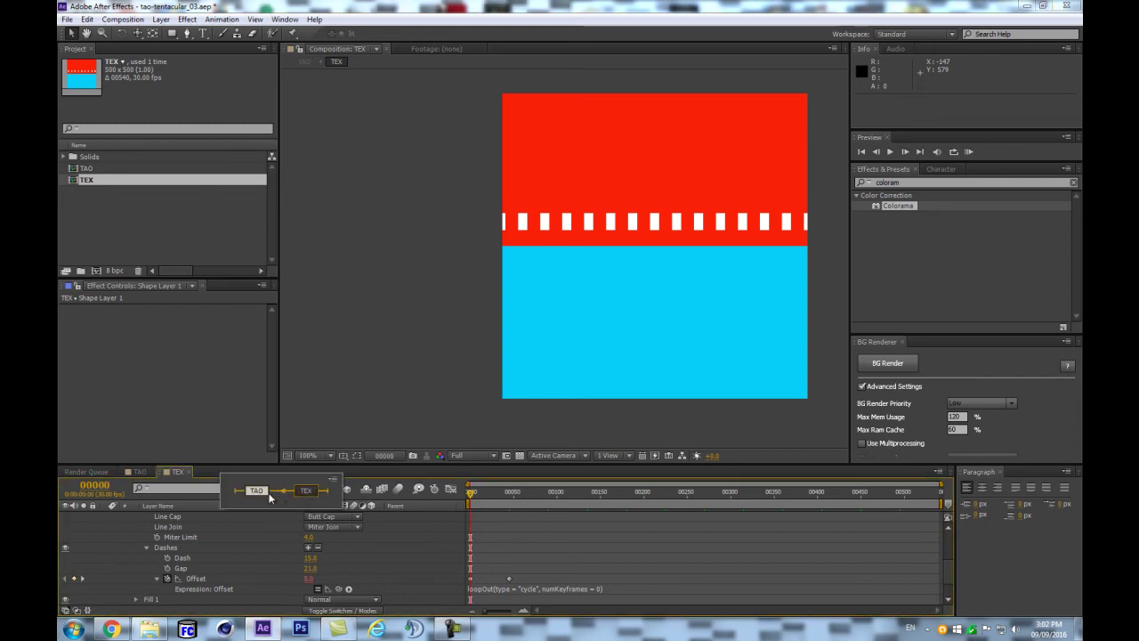
{"action": "left_click", "coordinate": [272, 493]}
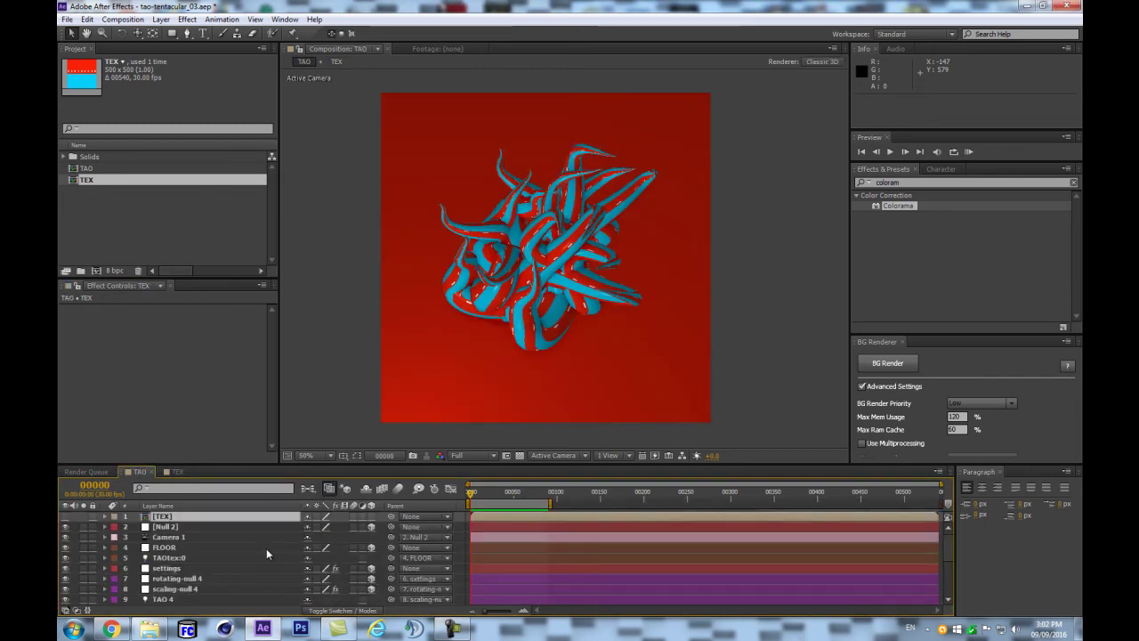
{"action": "scroll", "coordinate": [525, 248], "scroll_direction": "up", "scroll_amount": 2}
{"action": "key", "text": "KP_0"}
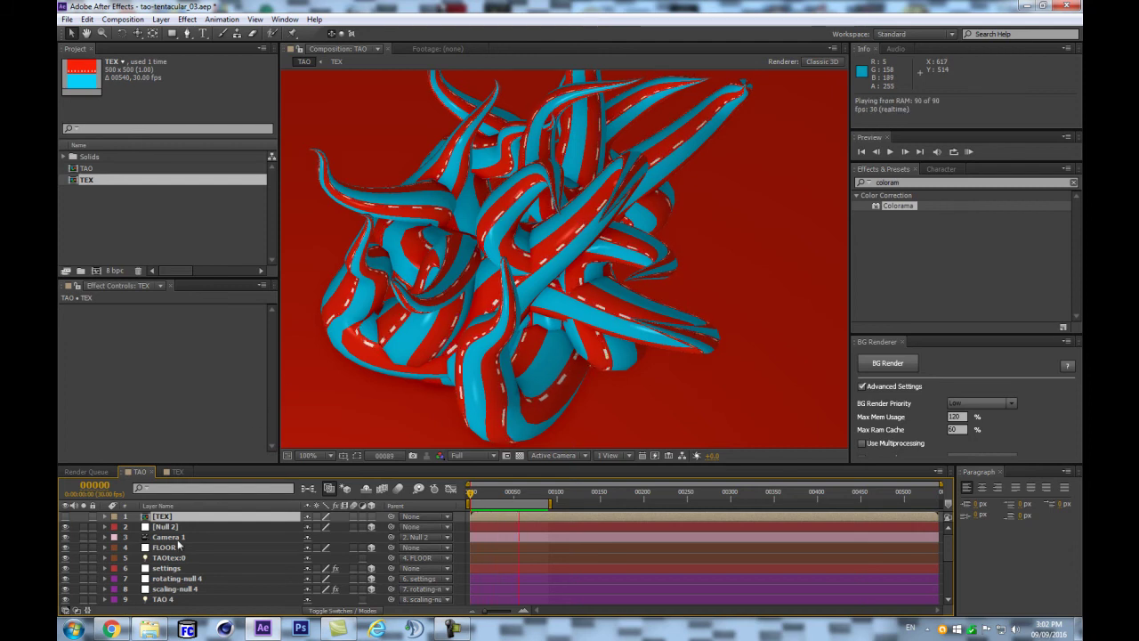
{"action": "key", "text": "space"}
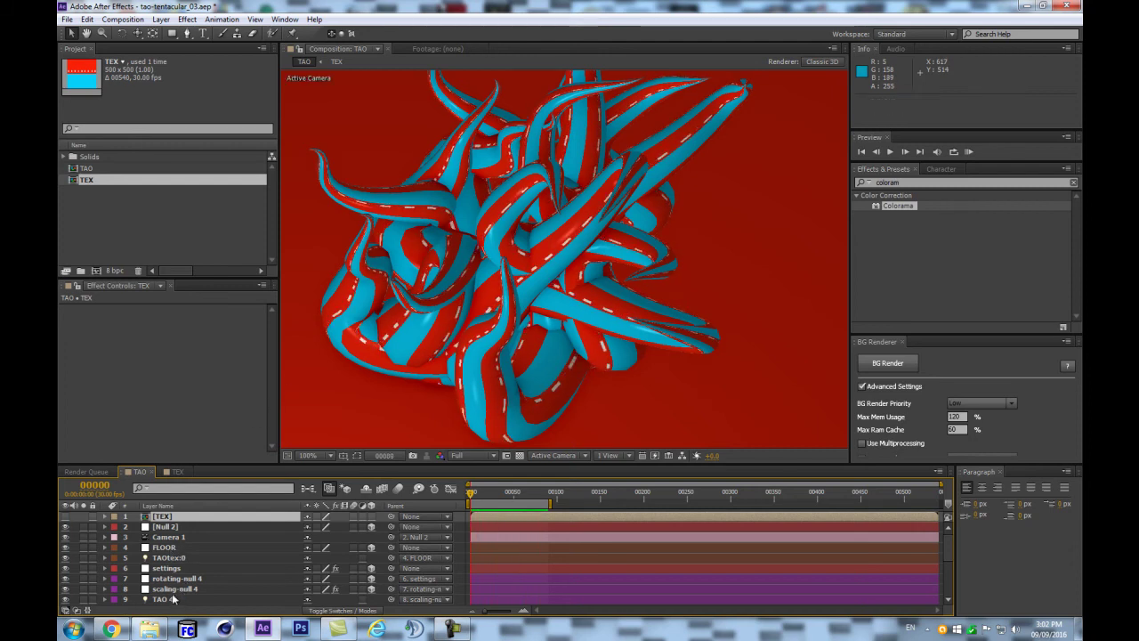
Select the TAO layer and open the Texture Scale Y value of its Tao effect for editing
{"action": "scroll", "coordinate": [173, 599], "scroll_direction": "down", "scroll_amount": 5}
{"action": "left_click", "coordinate": [170, 599]}
{"action": "left_click_drag", "start_coordinate": [273, 329], "coordinate": [274, 349]}
{"action": "scroll", "coordinate": [274, 349], "scroll_direction": "down", "scroll_amount": 1}
{"action": "scroll", "coordinate": [198, 389], "scroll_direction": "down", "scroll_amount": 6}
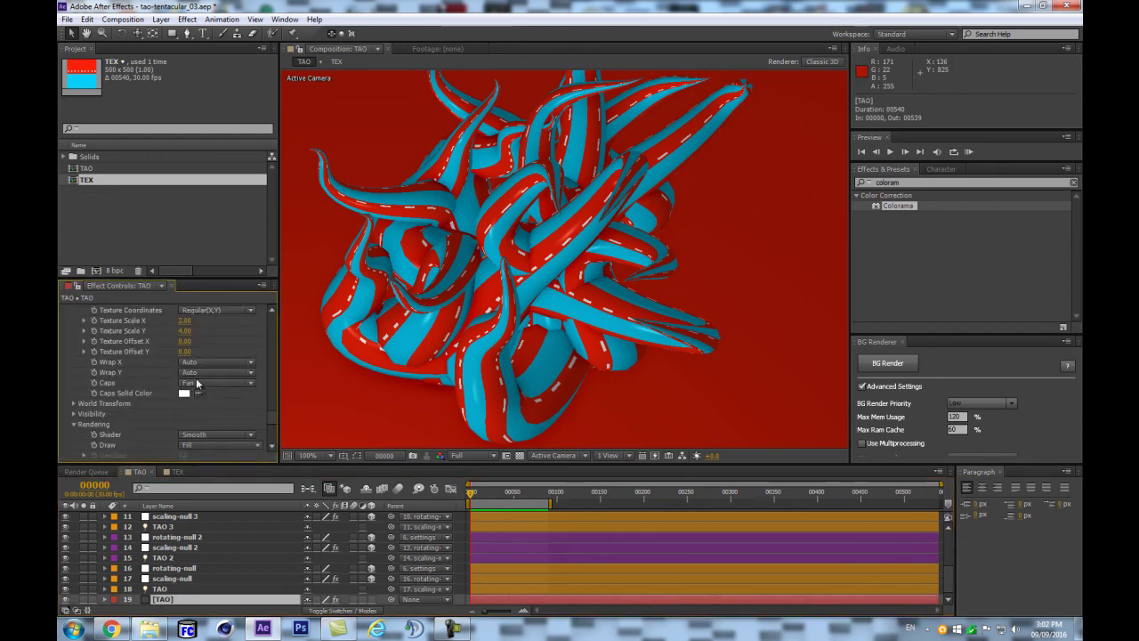
{"action": "left_click", "coordinate": [184, 330]}
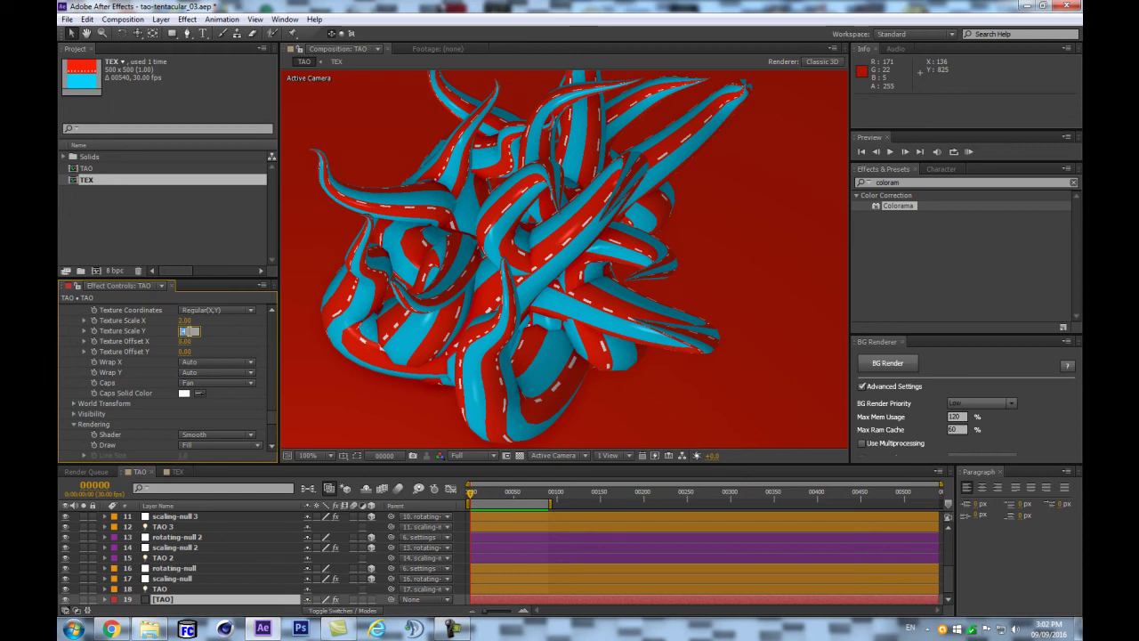
Try a Texture Scale Y of 1 on the TAO effect, and undo the change
{"action": "type", "text": "1"}
{"action": "key", "text": "Return"}
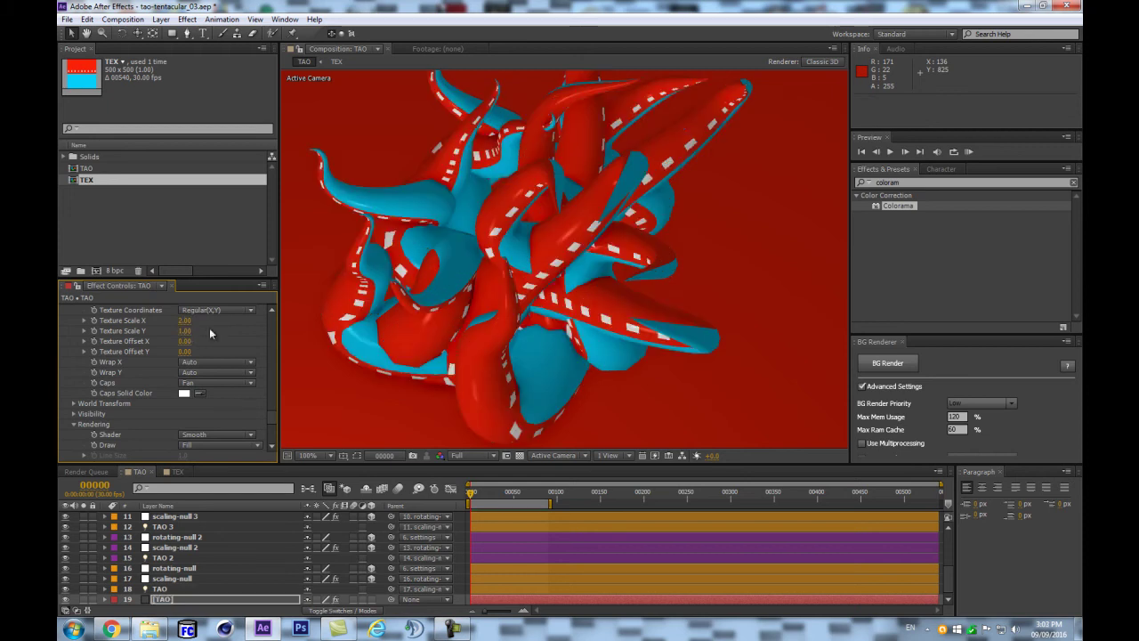
{"action": "key", "text": "ctrl+z"}
Set the TAO effect's Texture Scale X to 1
{"action": "left_click", "coordinate": [183, 320]}
{"action": "type", "text": "1"}
{"action": "key", "text": "Return"}
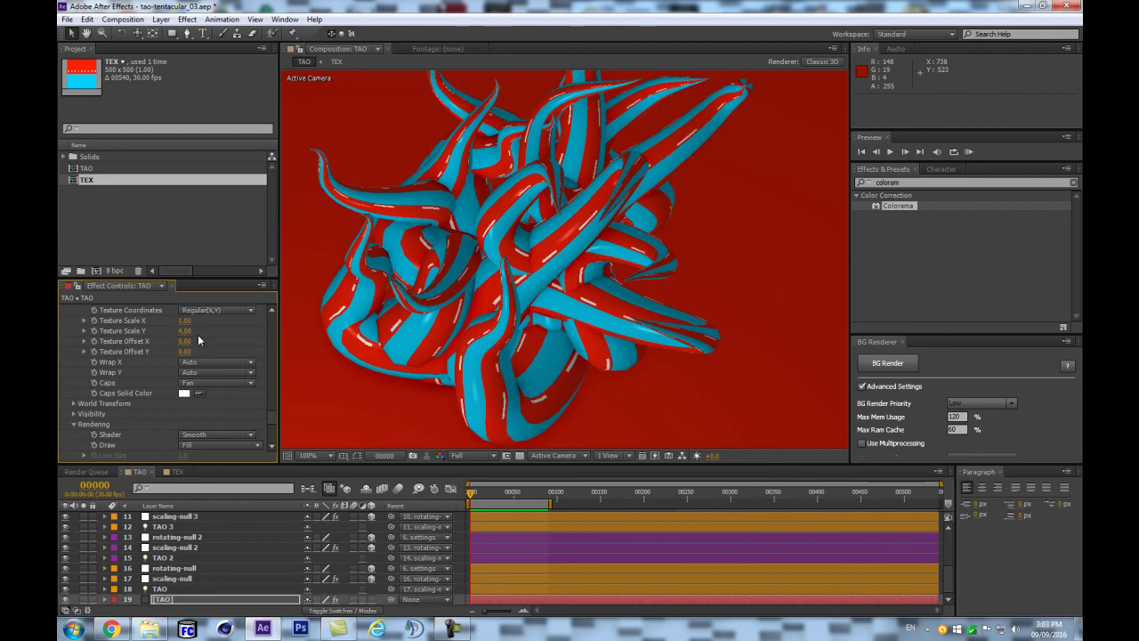
Try lowering the Texture Scale Y to 2, check the whole composition, and undo the change
{"action": "left_click", "coordinate": [184, 330]}
{"action": "type", "text": "1"}
{"action": "key", "text": "Return"}
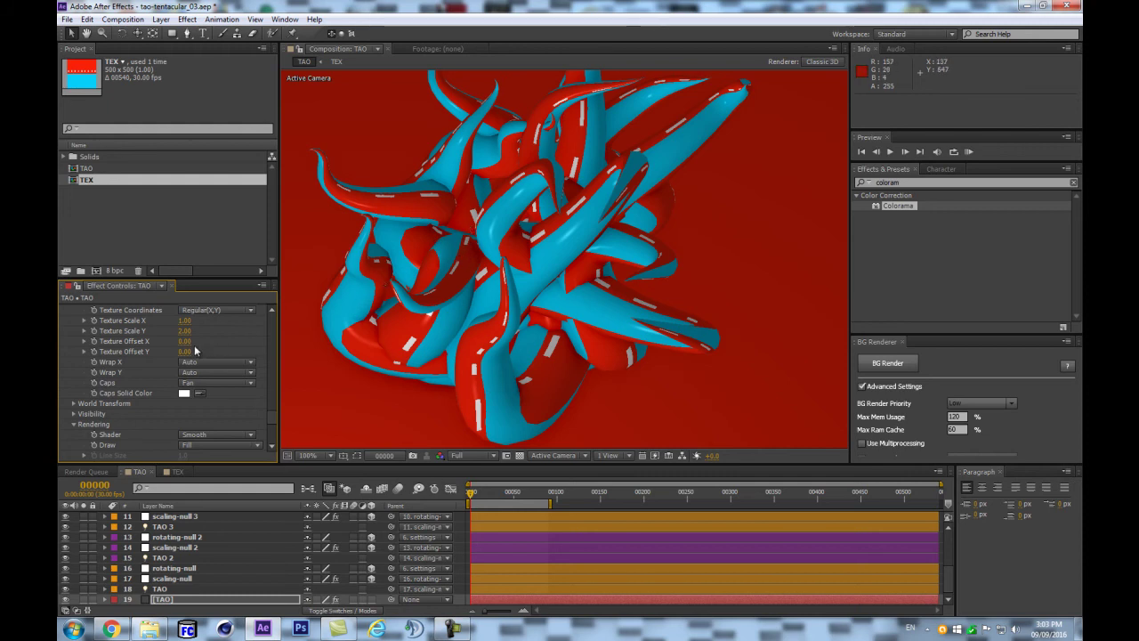
{"action": "scroll", "coordinate": [525, 267], "scroll_direction": "down", "scroll_amount": 2}
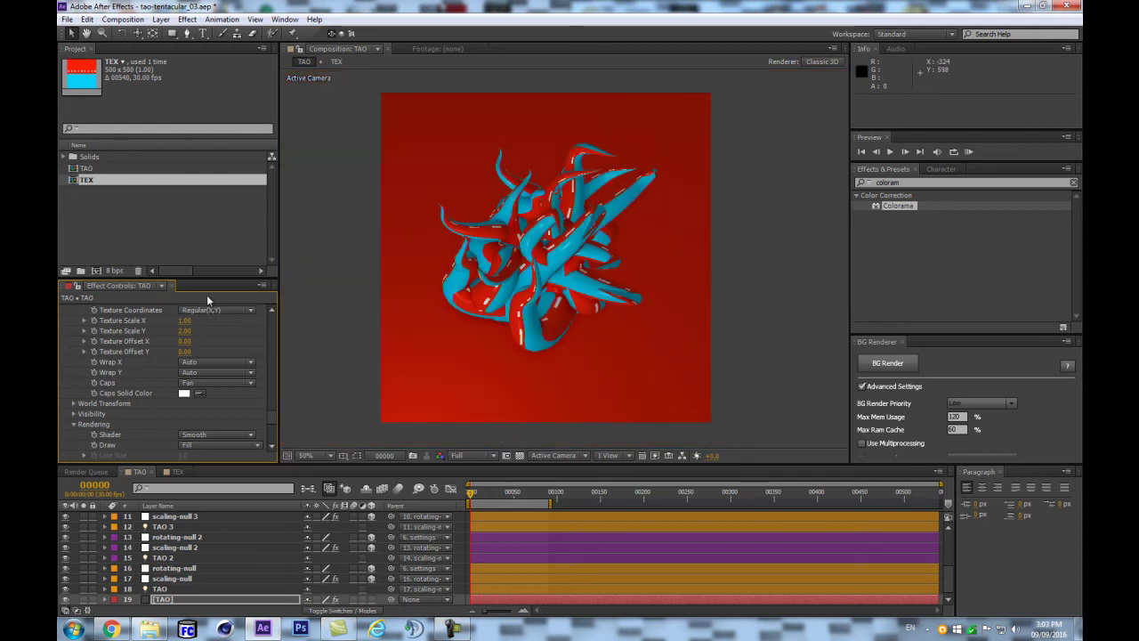
{"action": "key", "text": "ctrl+z"}
{"action": "scroll", "coordinate": [425, 242], "scroll_direction": "up", "scroll_amount": 2}
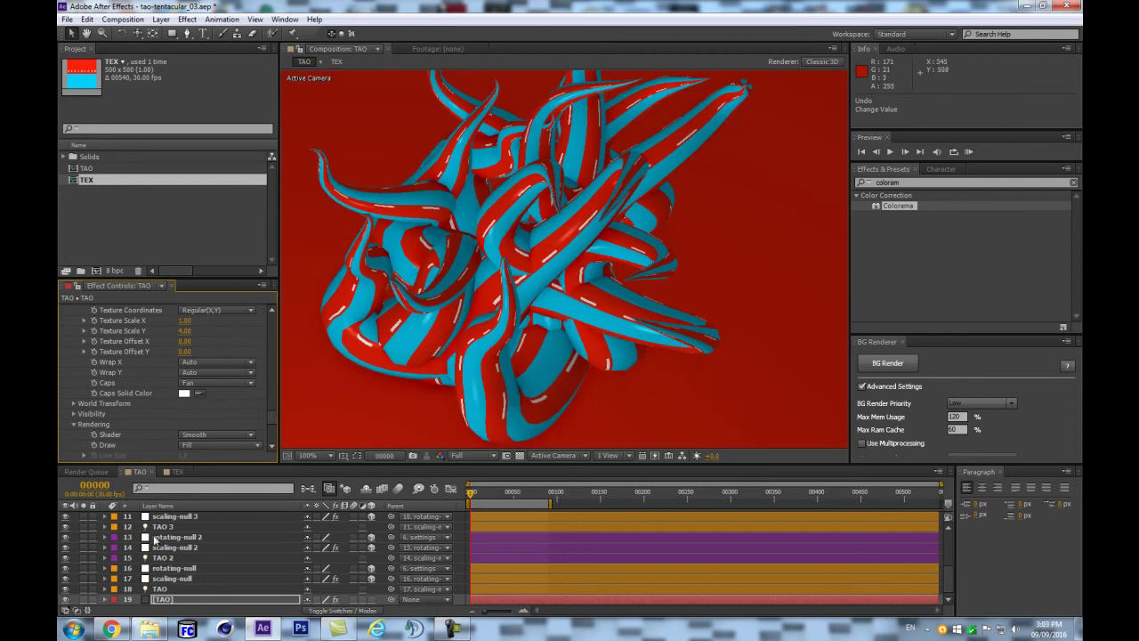
In the TEX composition, move the second dash Offset keyframe to frame 15 and preview the loop with the work area ending at frame 14
{"action": "scroll", "coordinate": [217, 566], "scroll_direction": "up", "scroll_amount": 5}
{"action": "double_click", "coordinate": [162, 516]}
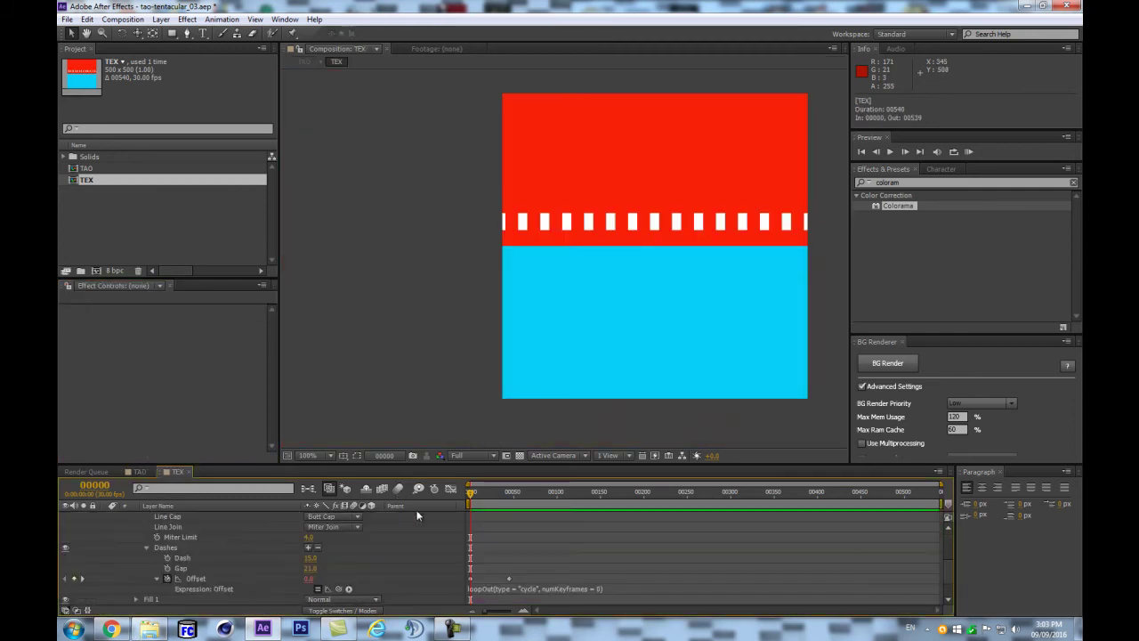
{"action": "mouse_move", "coordinate": [470, 492]}
{"action": "left_mouse_down"}
{"action": "mouse_move", "coordinate": [517, 486]}
{"action": "mouse_move", "coordinate": [487, 491]}
{"action": "left_mouse_up"}
{"action": "left_click_drag", "start_coordinate": [489, 486], "coordinate": [492, 486]}
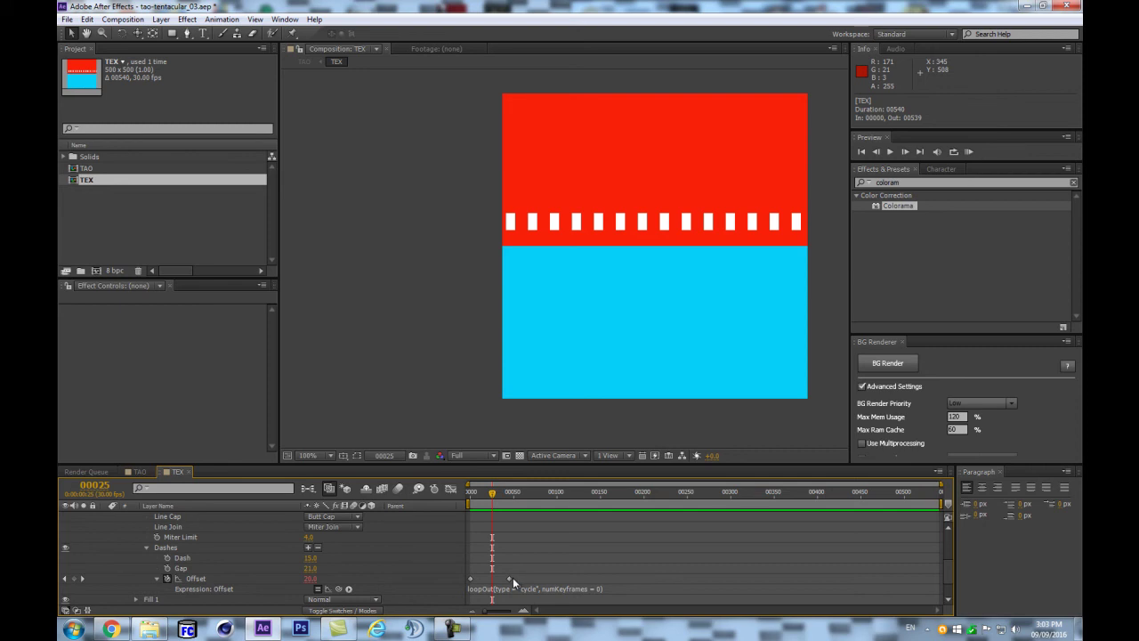
{"action": "left_click_drag", "start_coordinate": [493, 492], "coordinate": [482, 496]}
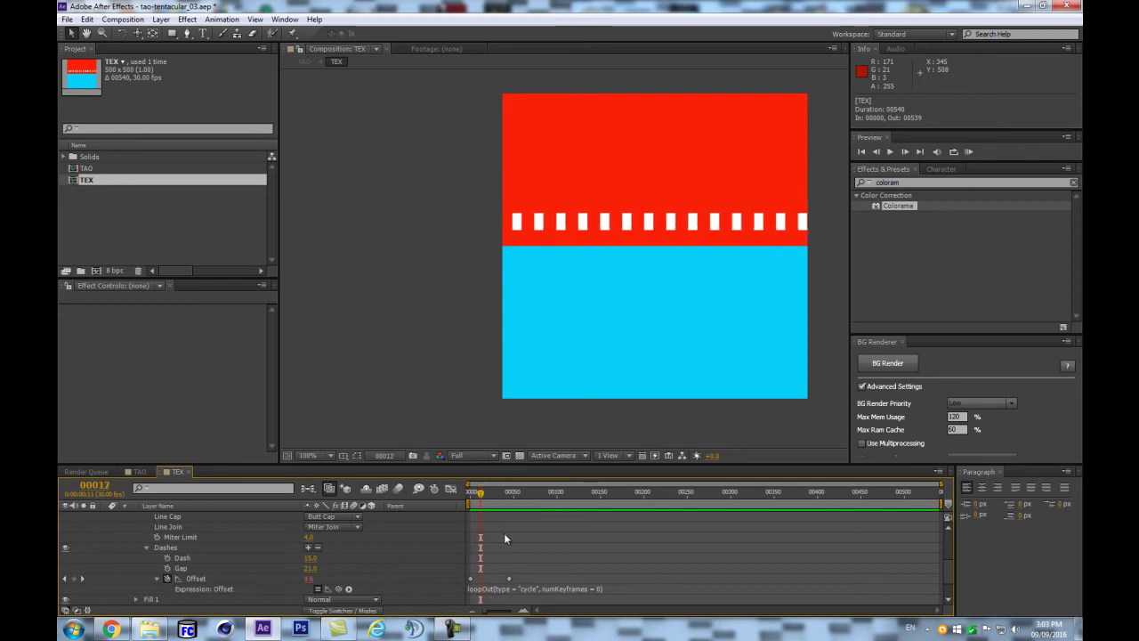
{"action": "key", "text": "Page_Down"}
{"action": "left_click_drag", "start_coordinate": [510, 578], "coordinate": [483, 580]}
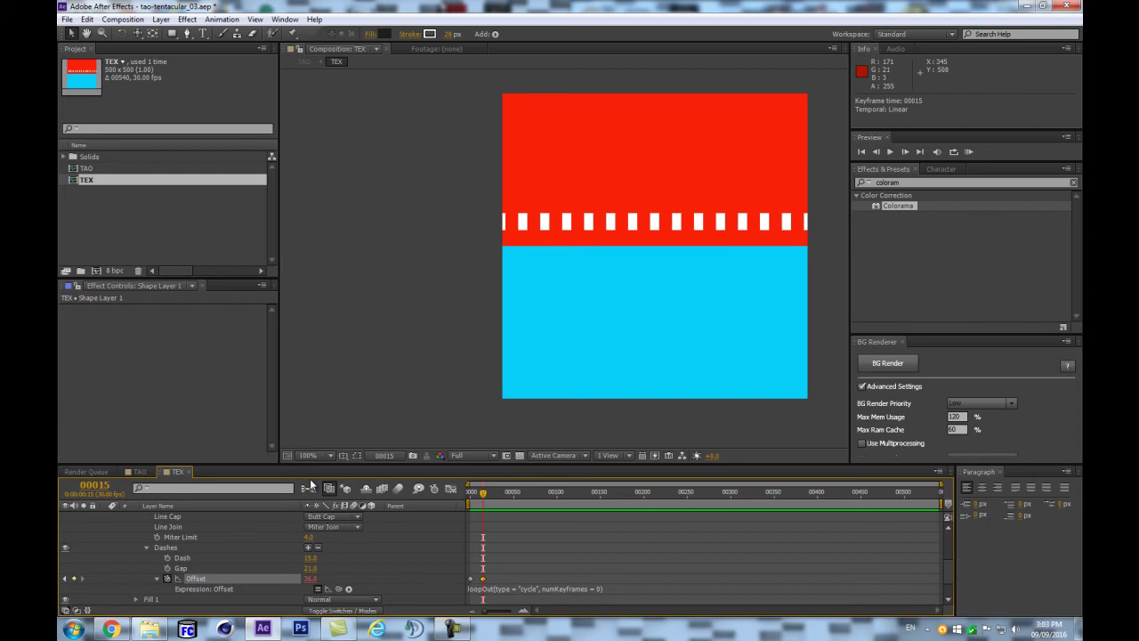
{"action": "key", "text": "Page_Up"}
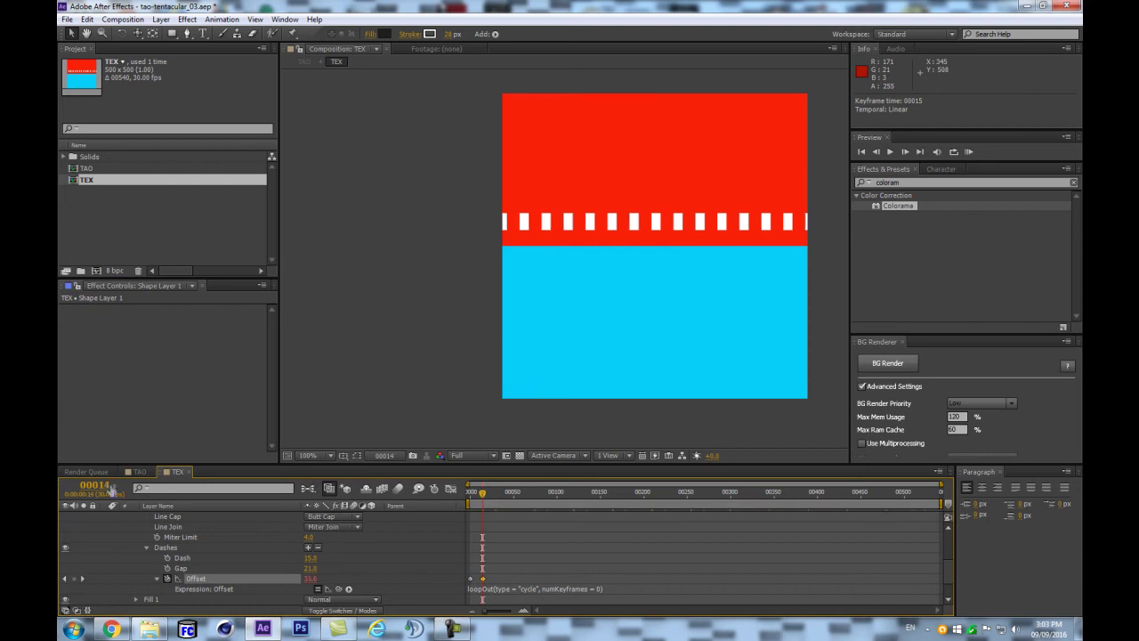
{"action": "key", "text": "KP_0"}
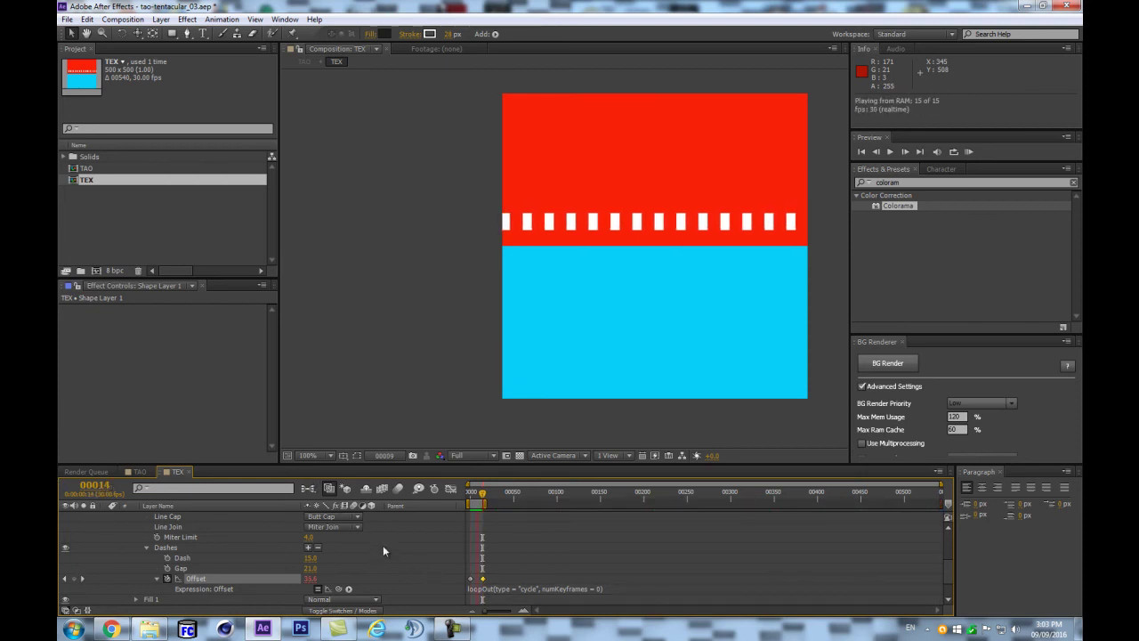
Return to the TAO composition and preview the moving dash texture on the tentacles
{"action": "left_click", "coordinate": [311, 486]}
{"action": "left_click", "coordinate": [307, 487]}
{"action": "left_click", "coordinate": [254, 493]}
{"action": "key", "text": "KP_0"}
{"action": "key", "text": "space"}
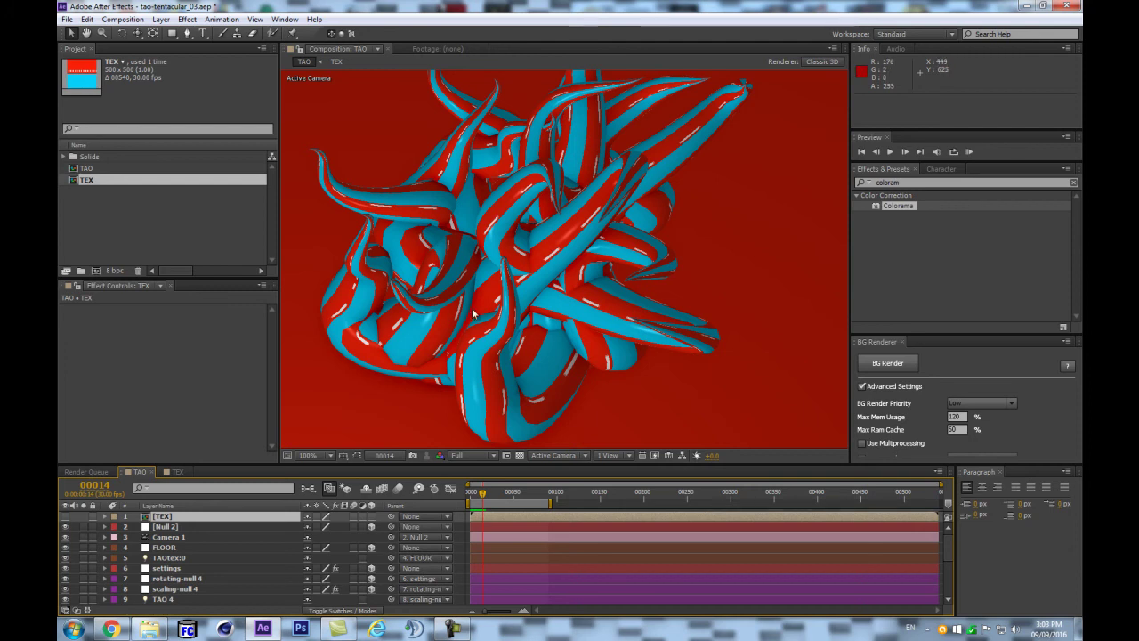
{"action": "key", "text": "KP_0"}
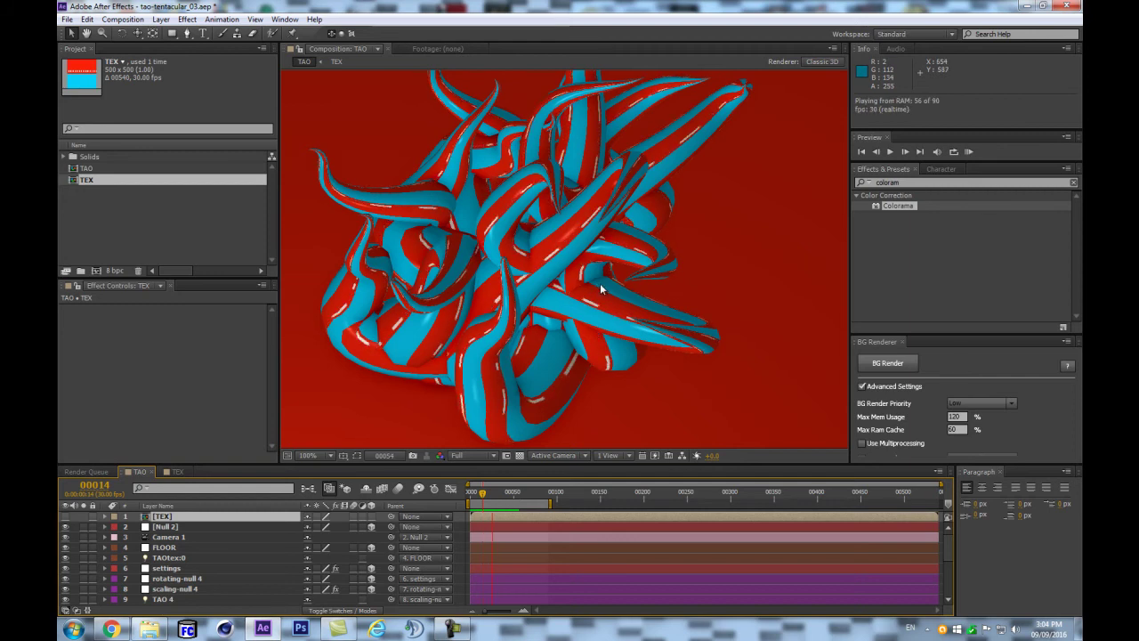
{"action": "key", "text": "comma"}
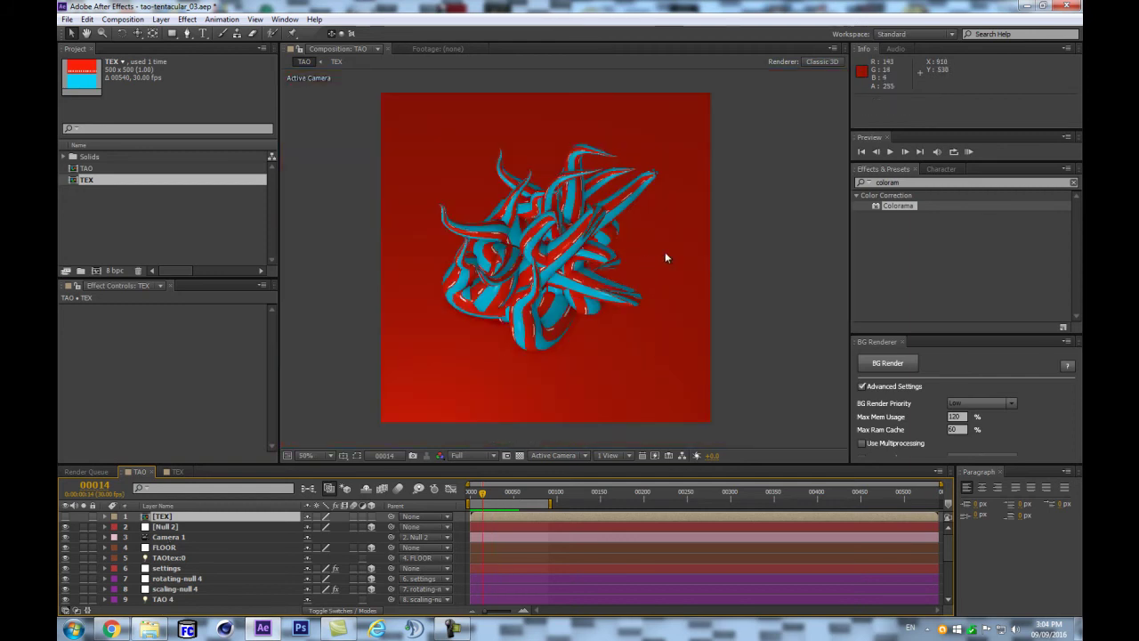
On the TAO layer's effect, set AO Intensity to 180, AO Radius to 119 and AO Scale to 2.4
{"action": "scroll", "coordinate": [217, 549], "scroll_direction": "down", "scroll_amount": 5}
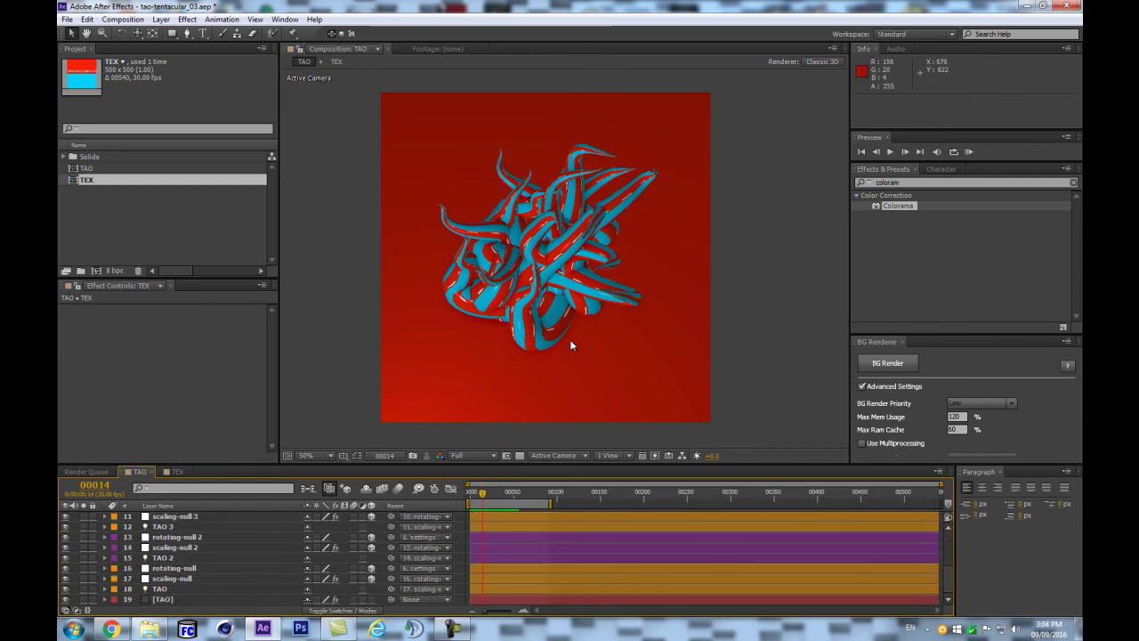
{"action": "scroll", "coordinate": [571, 286], "scroll_direction": "up", "scroll_amount": 1}
{"action": "scroll", "coordinate": [570, 286], "scroll_direction": "down", "scroll_amount": 1}
{"action": "left_click", "coordinate": [164, 600]}
{"action": "left_click_drag", "start_coordinate": [274, 320], "coordinate": [296, 466]}
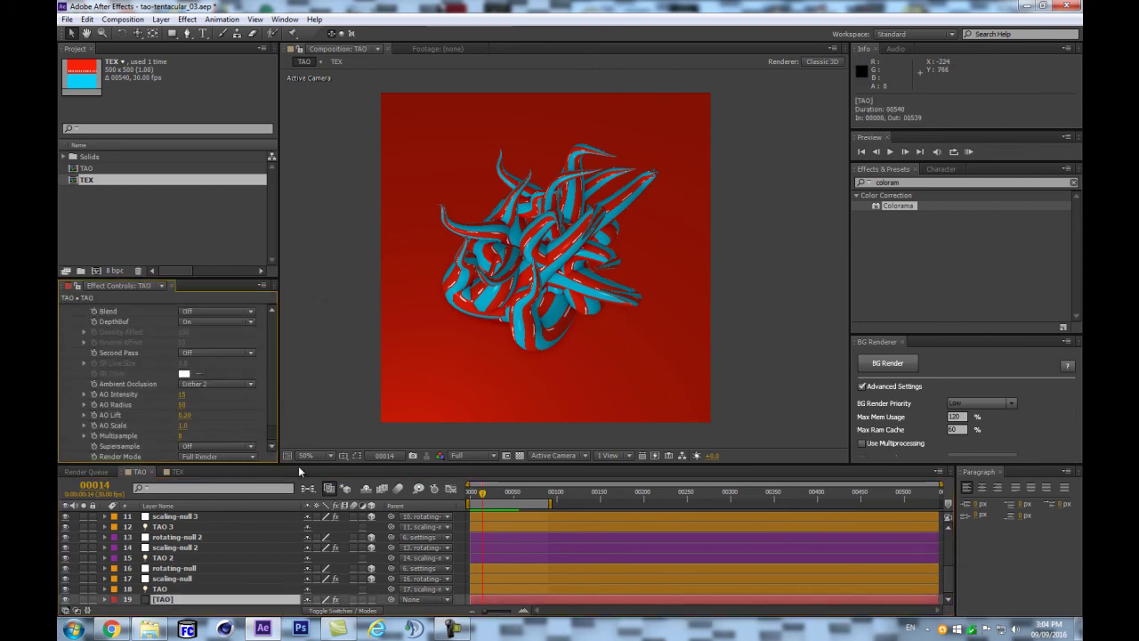
{"action": "key", "text": "slash"}
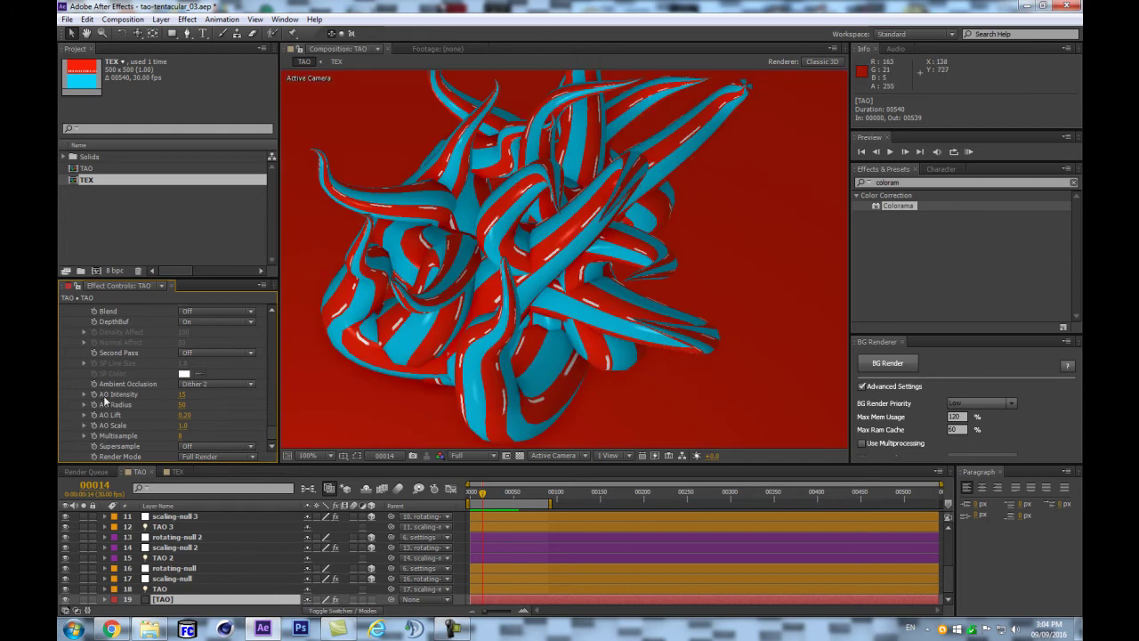
{"action": "left_click", "coordinate": [183, 426]}
{"action": "key", "text": "Return"}
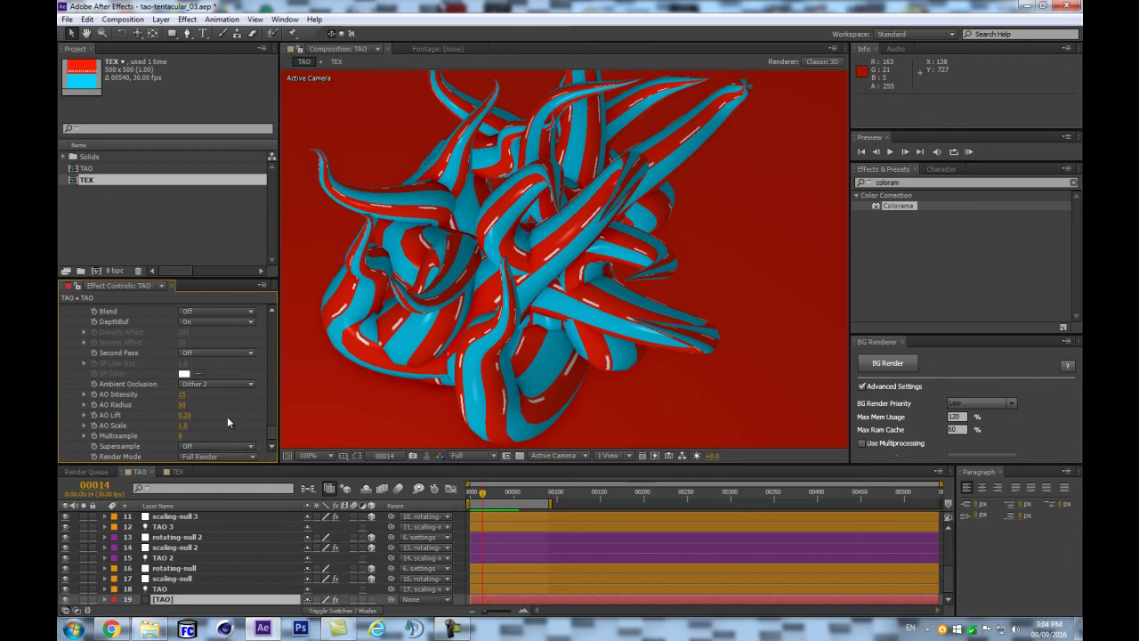
{"action": "left_click_drag", "start_coordinate": [183, 404], "coordinate": [217, 389]}
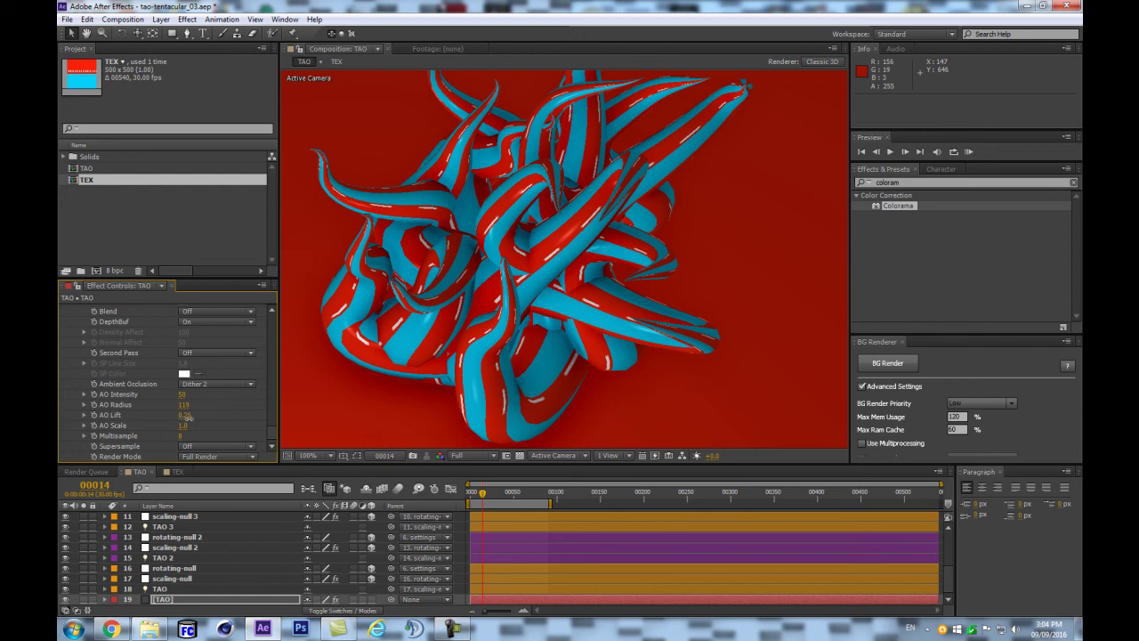
{"action": "left_click_drag", "start_coordinate": [194, 418], "coordinate": [190, 393]}
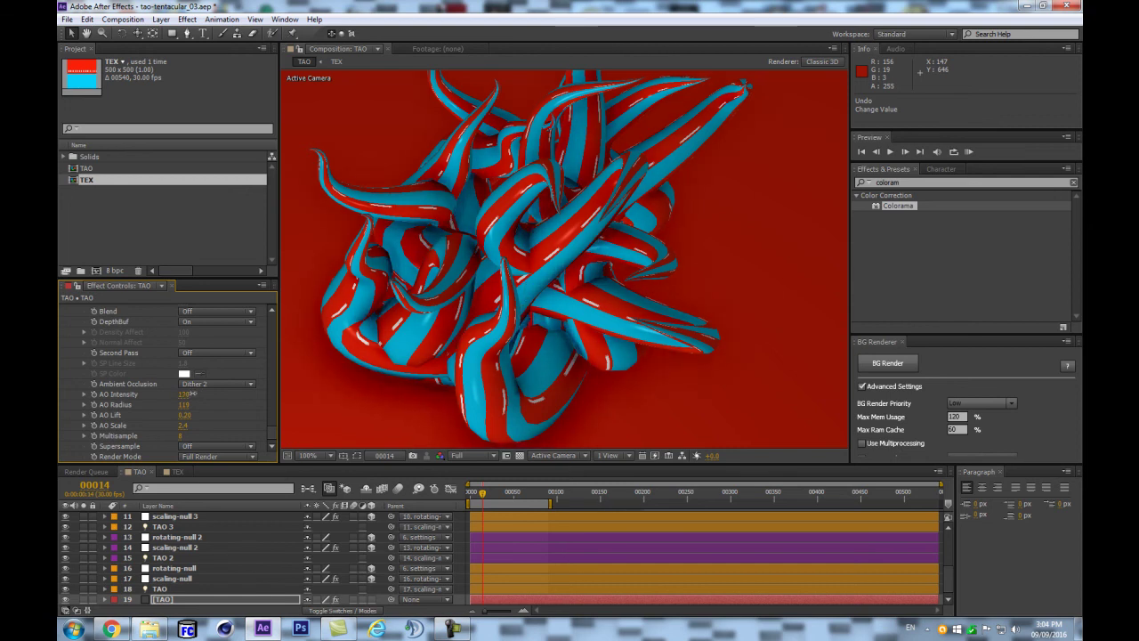
{"action": "scroll", "coordinate": [563, 357], "scroll_direction": "down", "scroll_amount": 2}
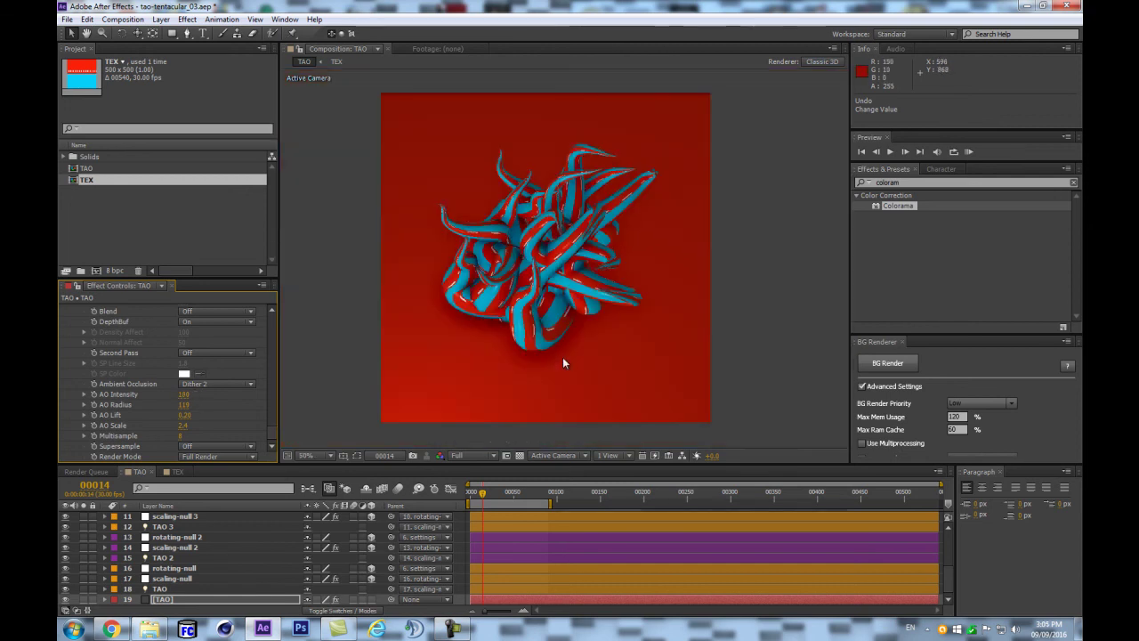
{"action": "scroll", "coordinate": [592, 322], "scroll_direction": "up", "scroll_amount": 2}
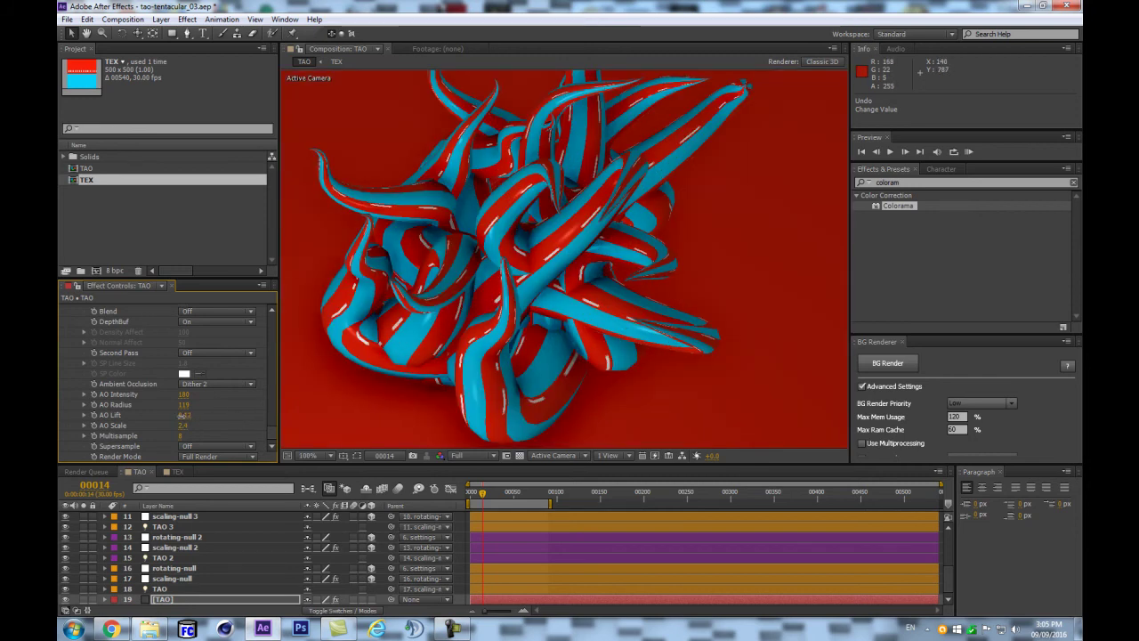
Refine the ambient occlusion with an AO Radius of 98 and an AO Lift of 0.37, and save the project
{"action": "left_click_drag", "start_coordinate": [185, 405], "coordinate": [174, 405]}
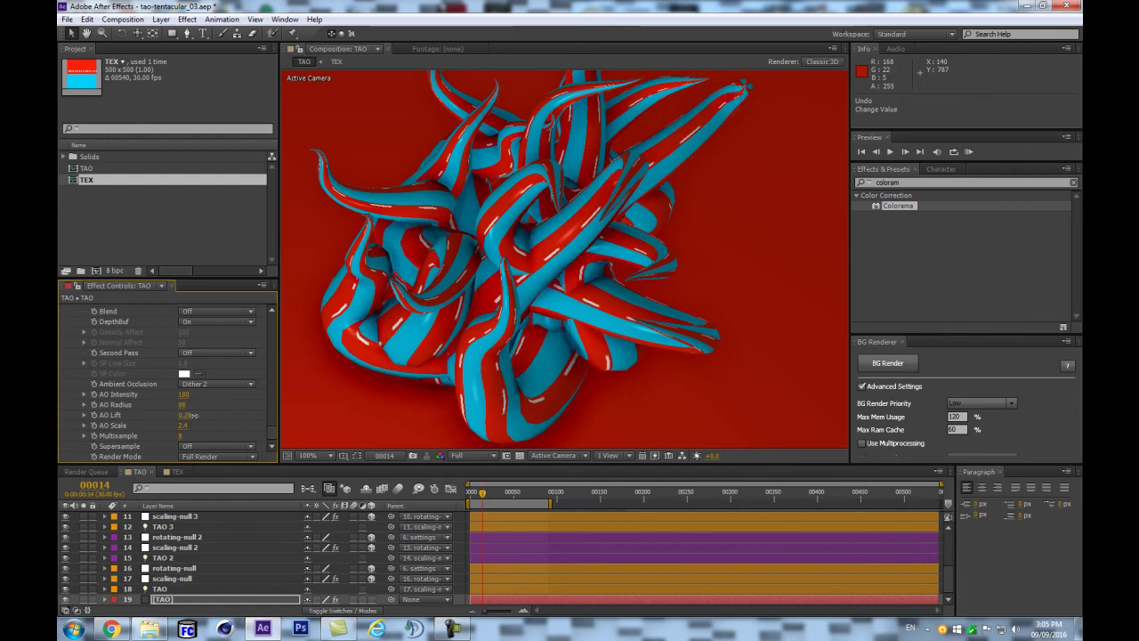
{"action": "left_click_drag", "start_coordinate": [204, 415], "coordinate": [199, 415]}
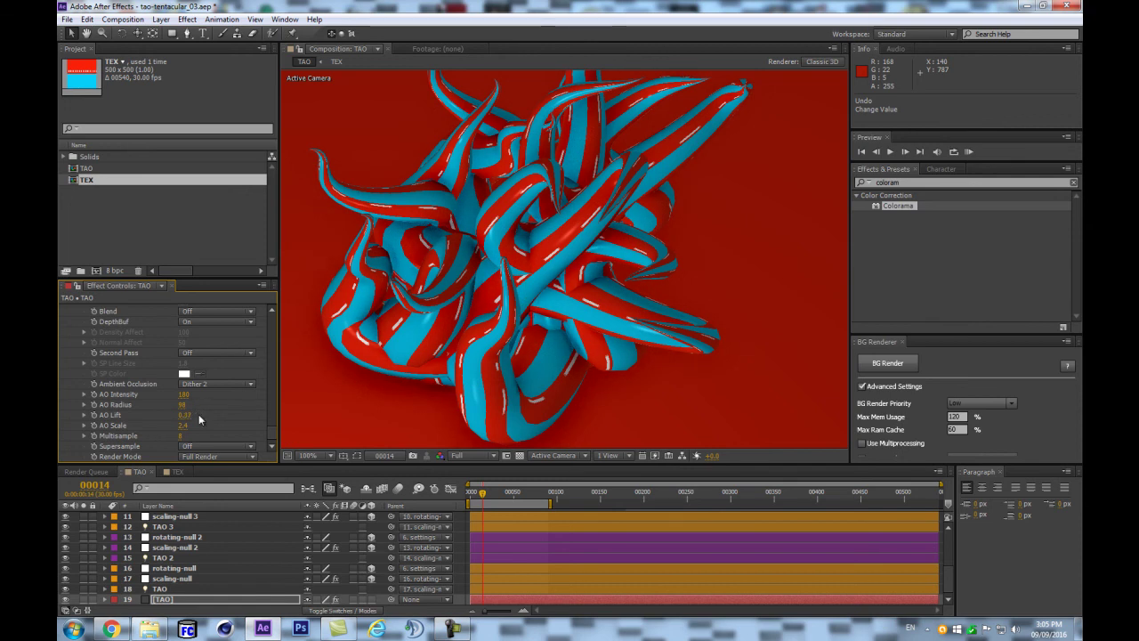
{"action": "scroll", "coordinate": [440, 350], "scroll_direction": "down", "scroll_amount": 2}
{"action": "scroll", "coordinate": [588, 338], "scroll_direction": "up", "scroll_amount": 2}
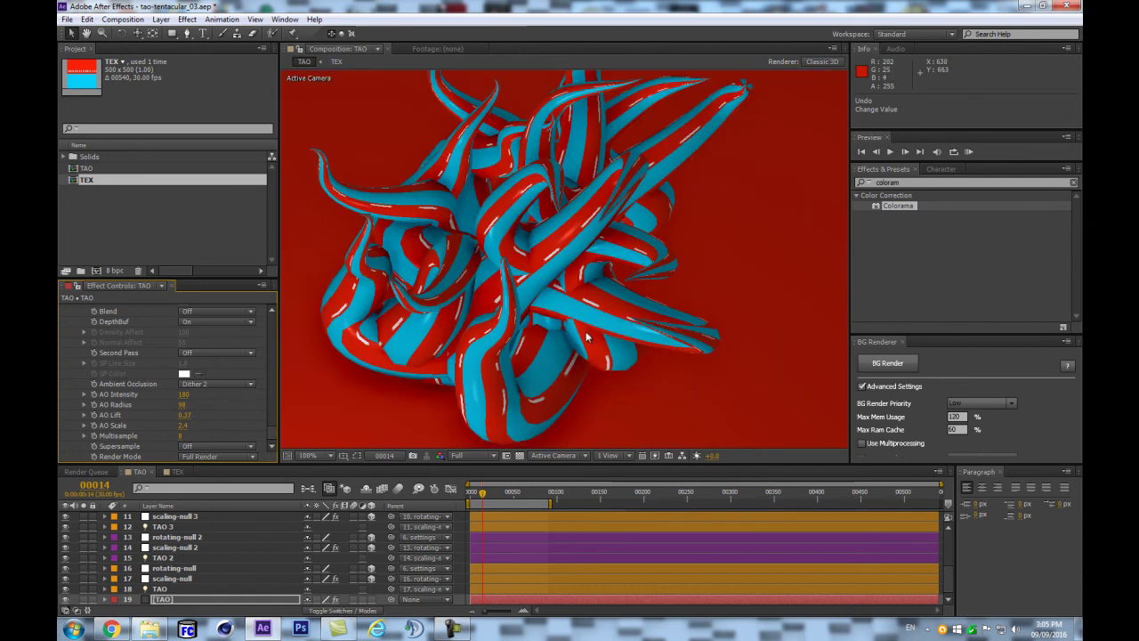
{"action": "scroll", "coordinate": [586, 336], "scroll_direction": "down", "scroll_amount": 2}
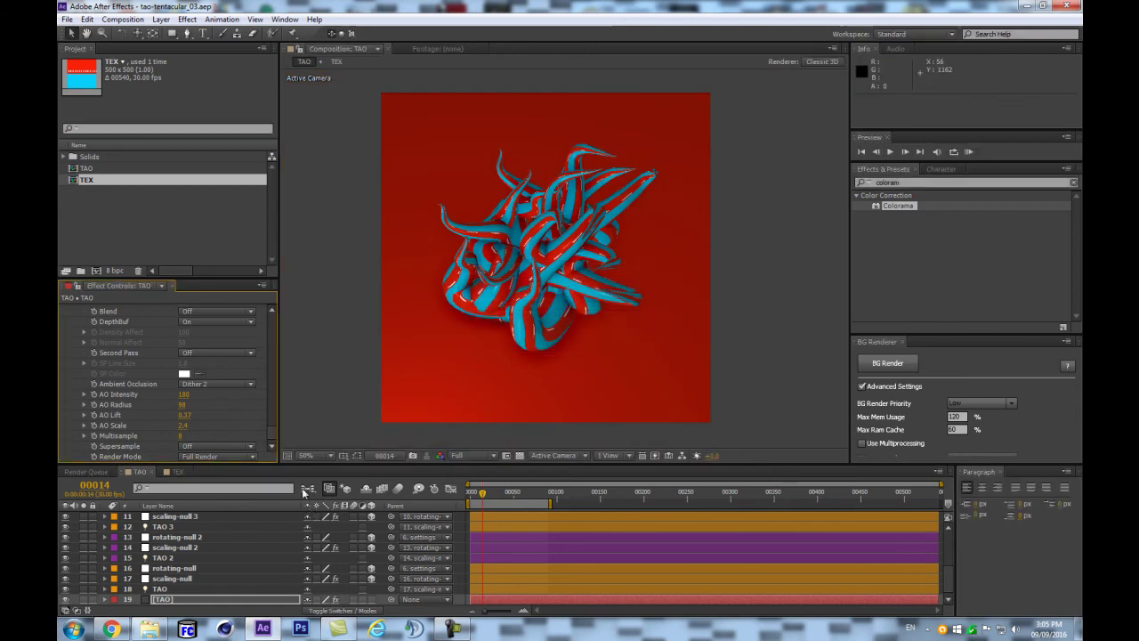
Select the TAO solid layer again to show its effect settings
{"action": "scroll", "coordinate": [199, 574], "scroll_direction": "up", "scroll_amount": 5}
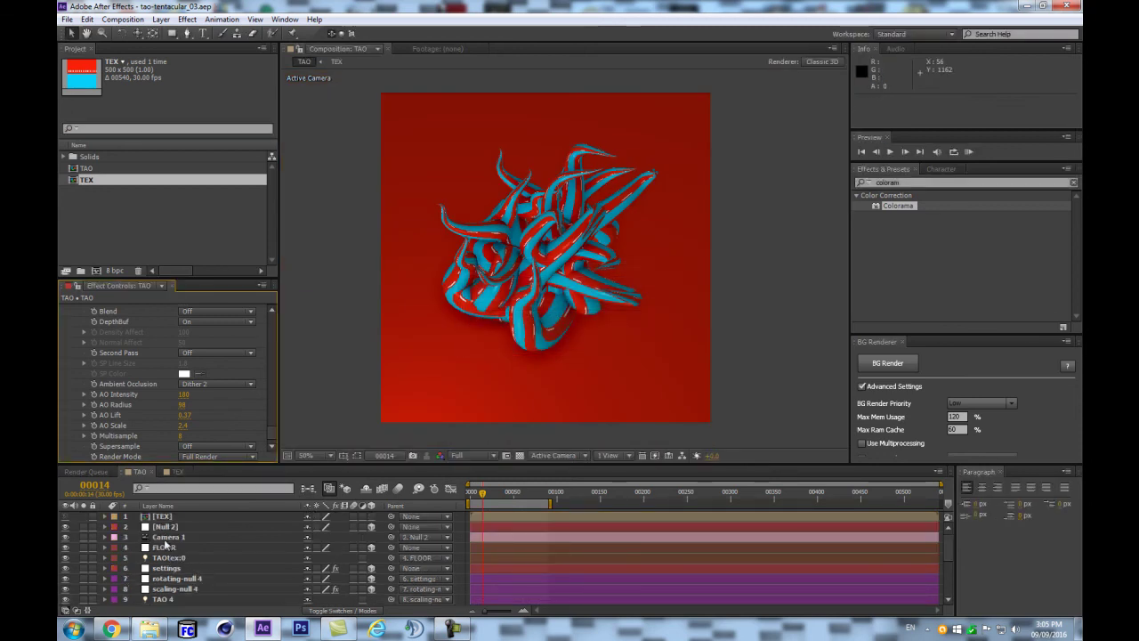
{"action": "left_click", "coordinate": [163, 517]}
{"action": "scroll", "coordinate": [198, 548], "scroll_direction": "down", "scroll_amount": 5}
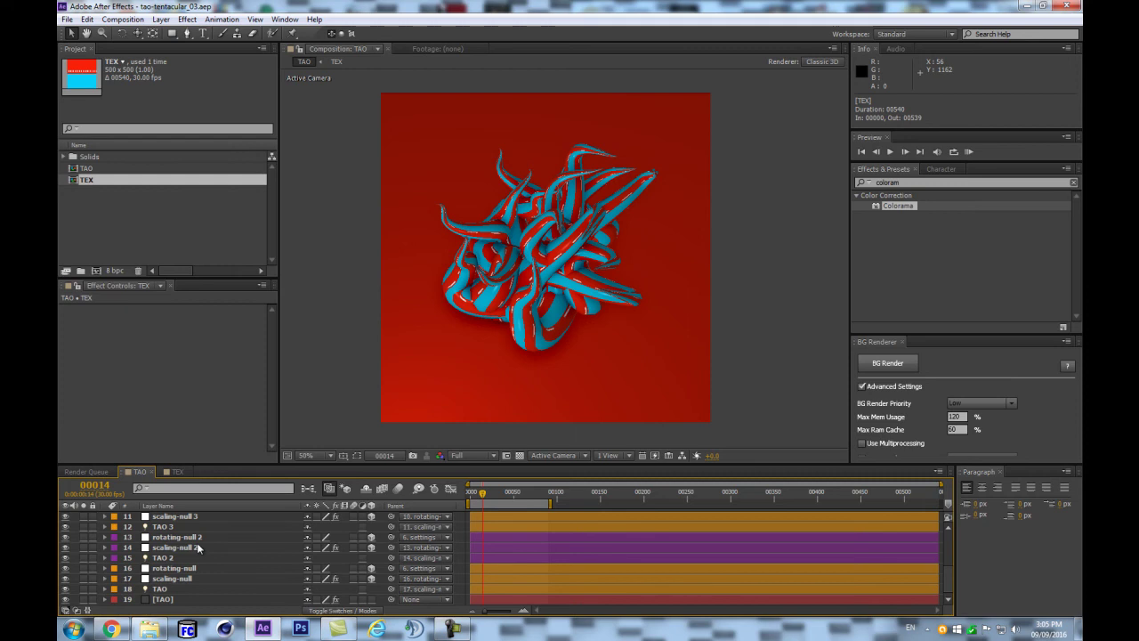
{"action": "scroll", "coordinate": [197, 547], "scroll_direction": "up", "scroll_amount": 5}
{"action": "scroll", "coordinate": [198, 547], "scroll_direction": "down", "scroll_amount": 5}
{"action": "left_click", "coordinate": [164, 599]}
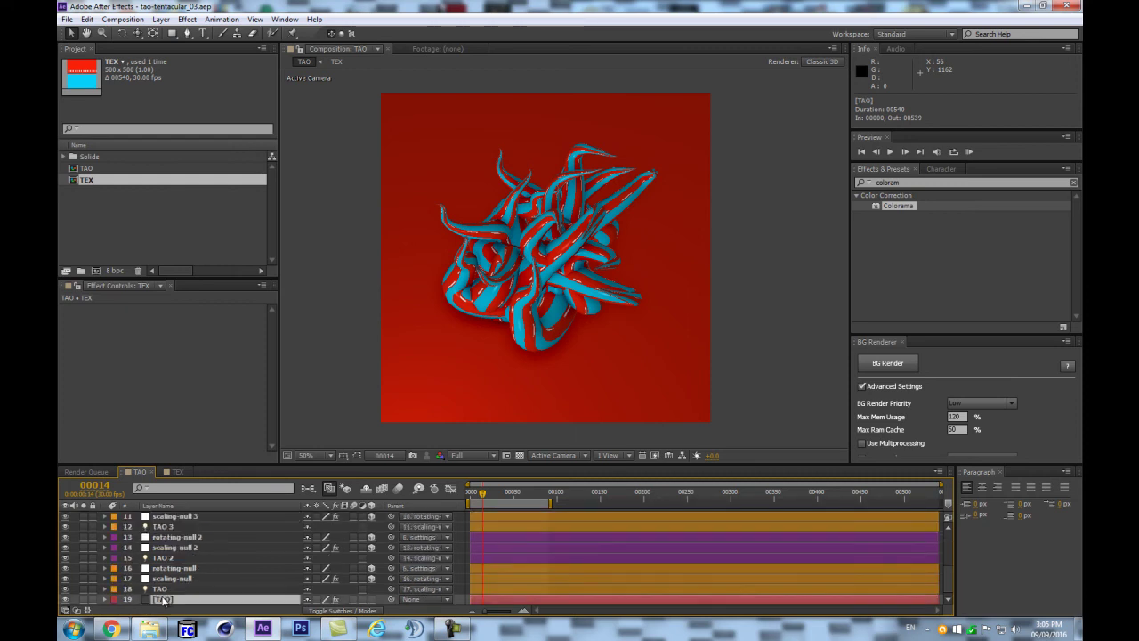
{"action": "scroll", "coordinate": [609, 267], "scroll_direction": "up", "scroll_amount": 2}
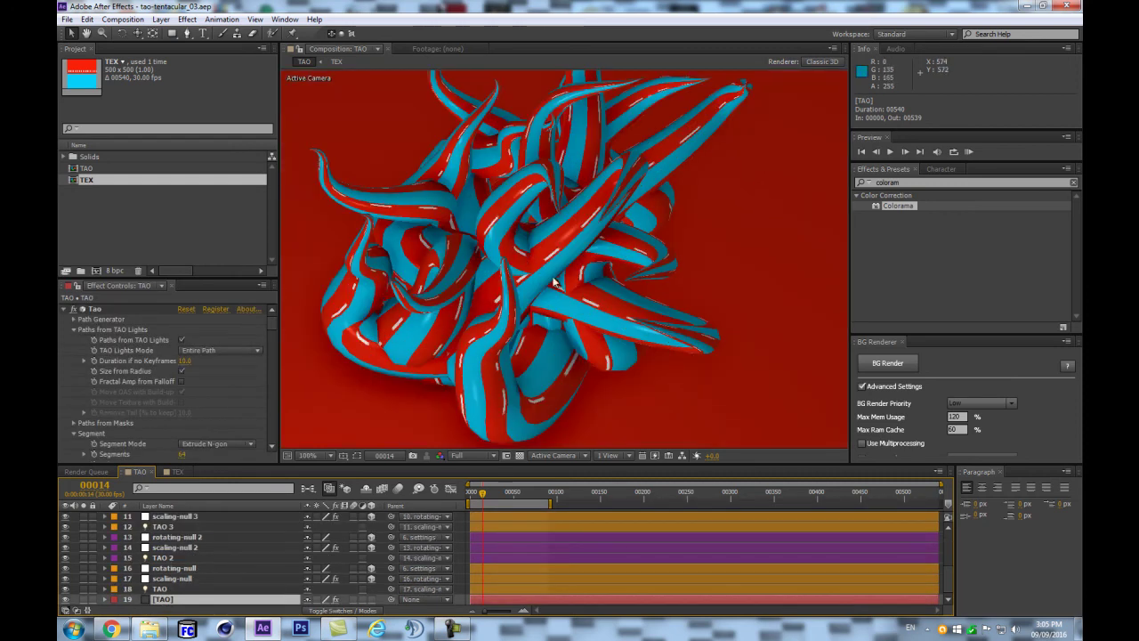
In the TAO effect's material and lighting settings, set the image-based lighting's built-in environment to Graffiti Ruin
{"action": "scroll", "coordinate": [161, 376], "scroll_direction": "down", "scroll_amount": 15}
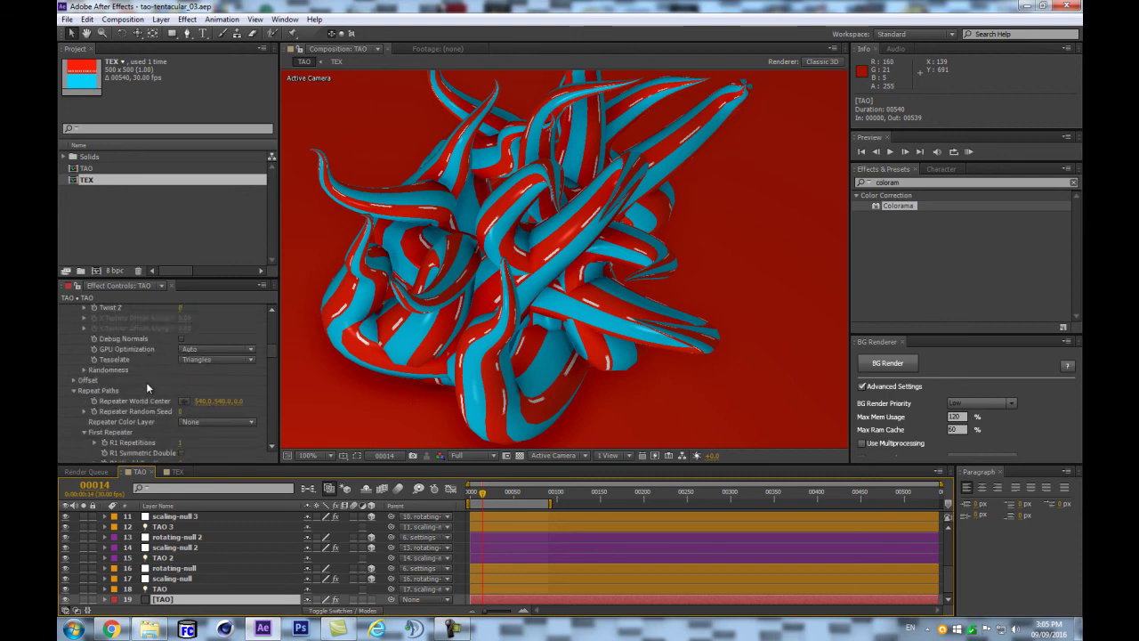
{"action": "scroll", "coordinate": [120, 382], "scroll_direction": "up", "scroll_amount": 8}
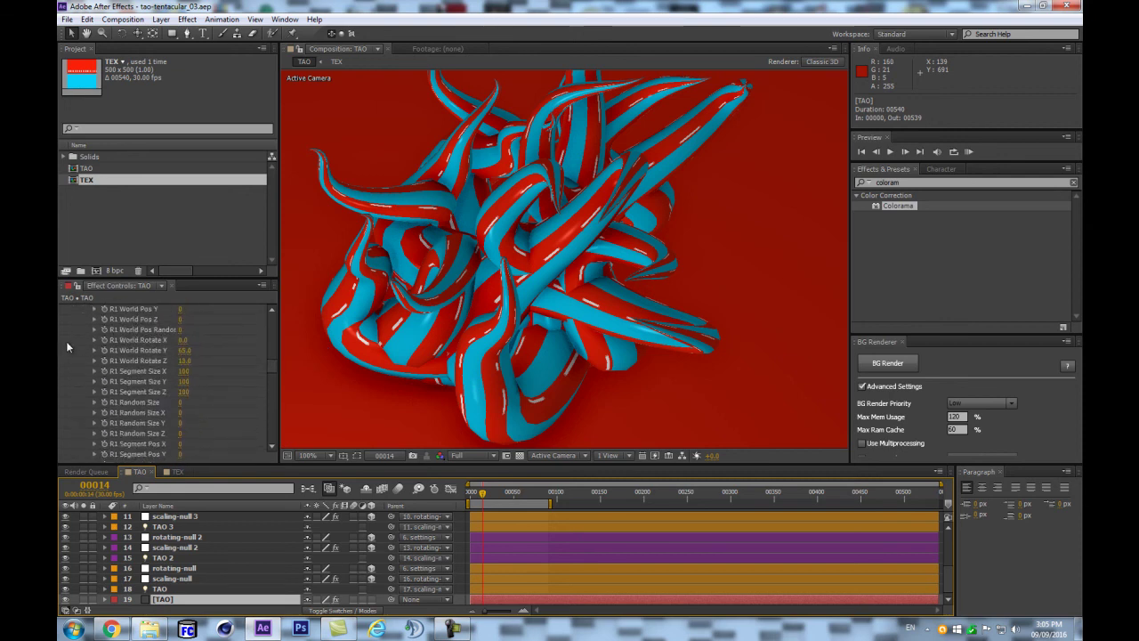
{"action": "left_click", "coordinate": [70, 364]}
{"action": "left_click", "coordinate": [73, 363]}
{"action": "left_click", "coordinate": [74, 393]}
{"action": "left_click", "coordinate": [75, 395]}
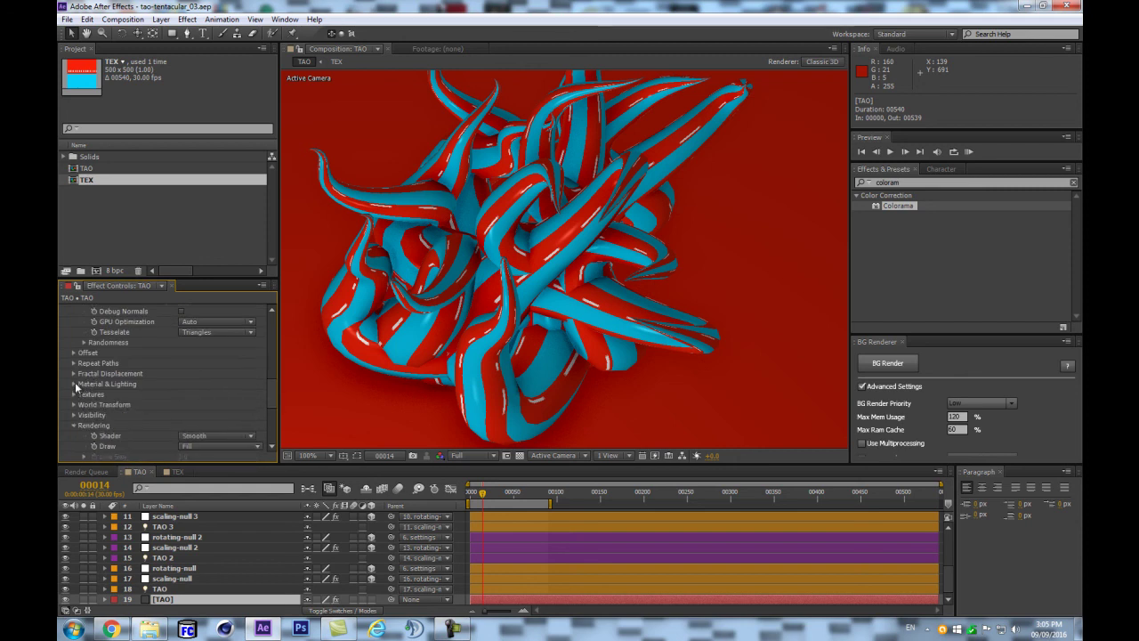
{"action": "left_click", "coordinate": [74, 384]}
{"action": "scroll", "coordinate": [137, 358], "scroll_direction": "down", "scroll_amount": 4}
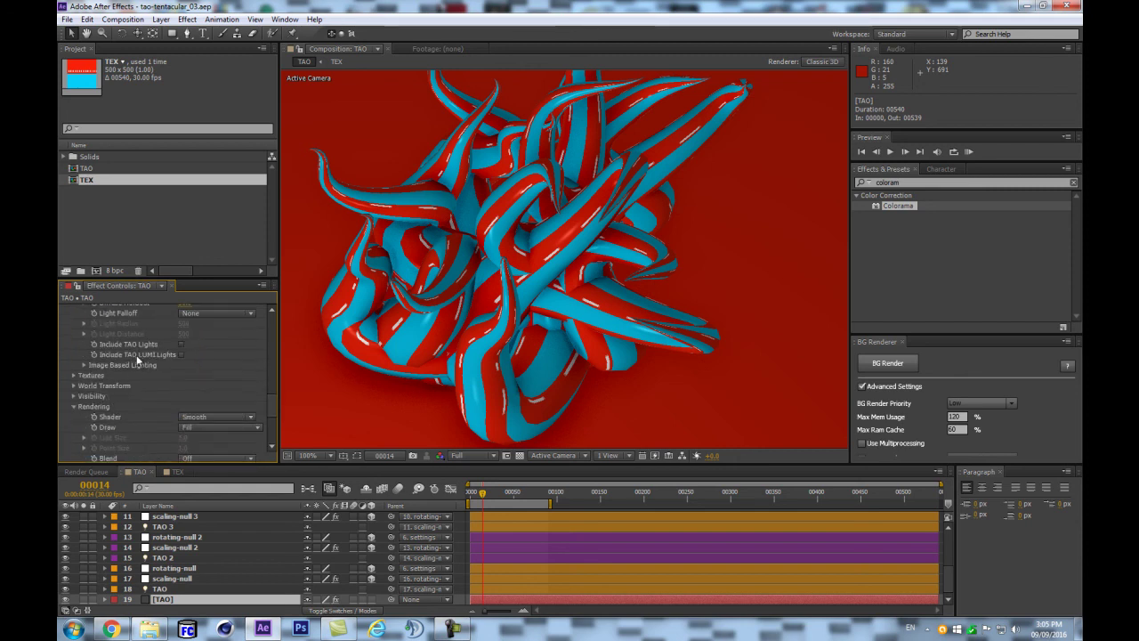
{"action": "left_click", "coordinate": [84, 365]}
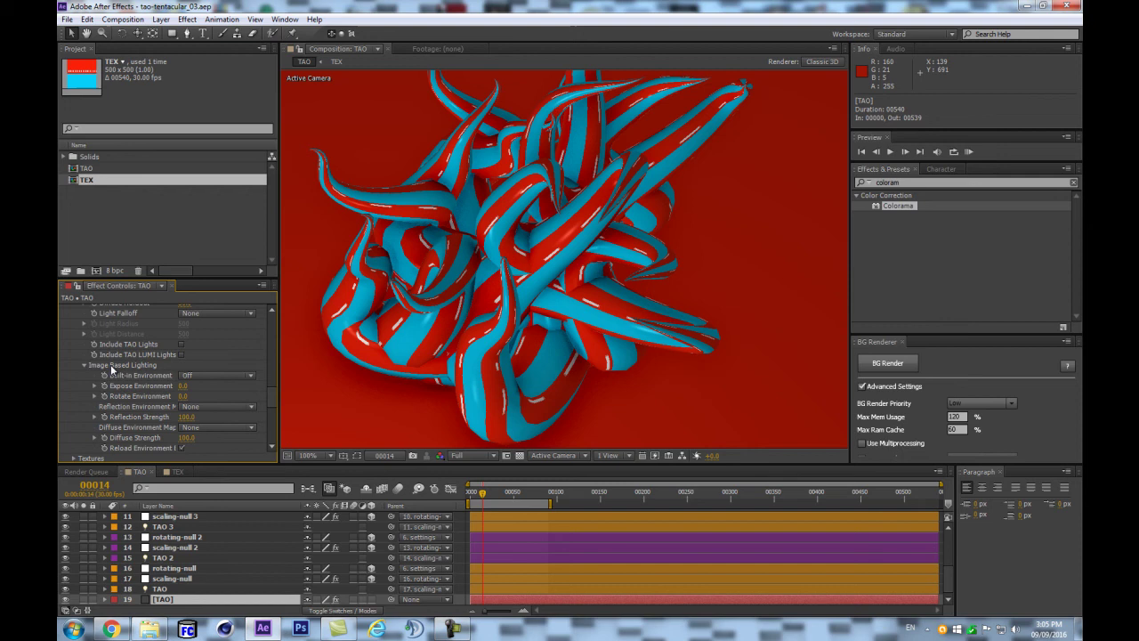
{"action": "left_click", "coordinate": [210, 376]}
{"action": "left_click", "coordinate": [230, 456]}
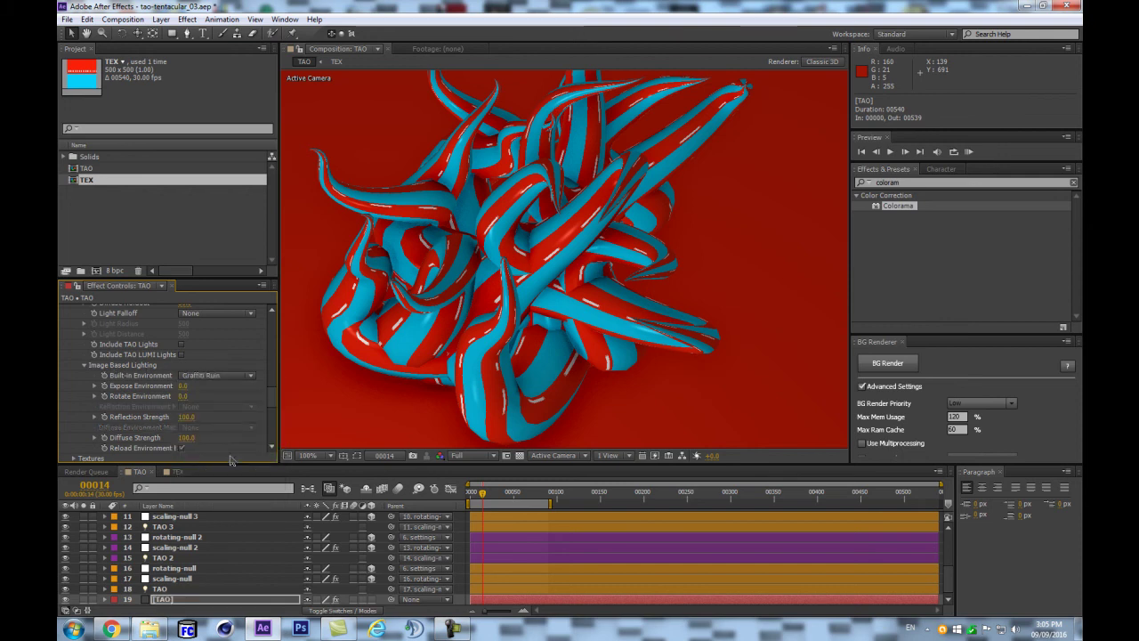
{"action": "scroll", "coordinate": [603, 281], "scroll_direction": "down", "scroll_amount": 2}
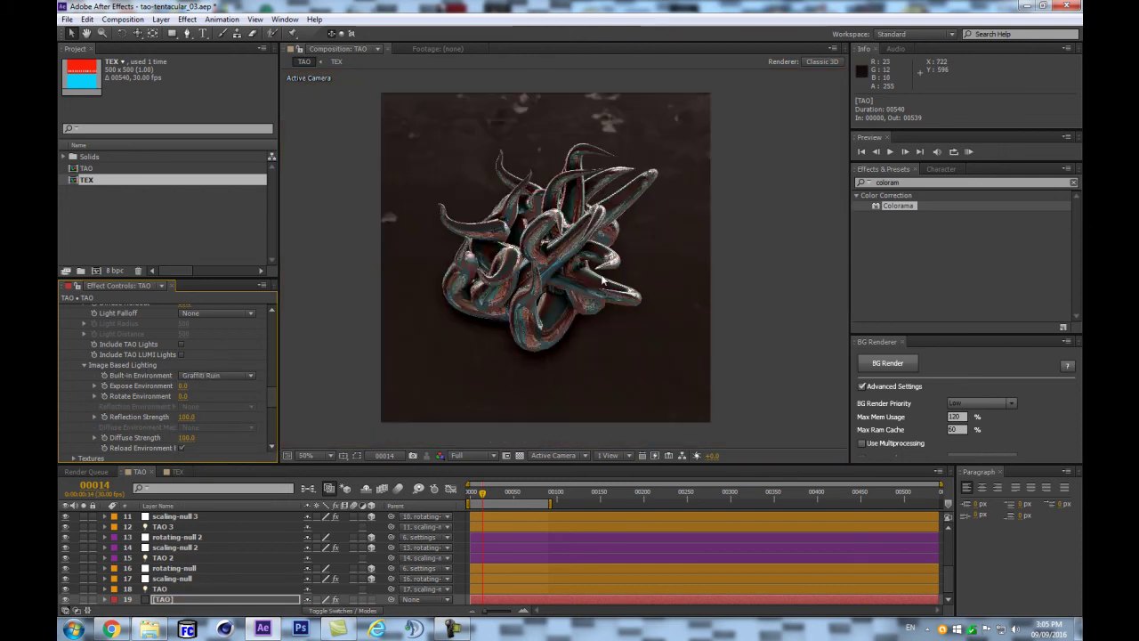
{"action": "scroll", "coordinate": [637, 259], "scroll_direction": "up", "scroll_amount": 2}
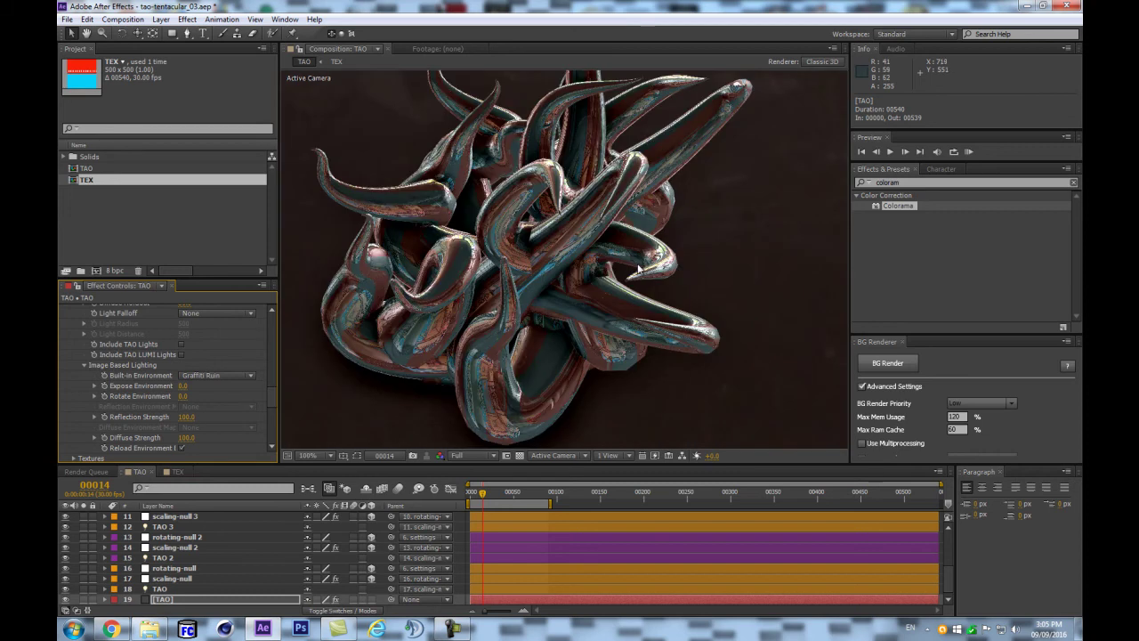
In the image-based lighting settings, set Reflection Strength to 12 and Diffuse Strength to 390
{"action": "left_click", "coordinate": [186, 416]}
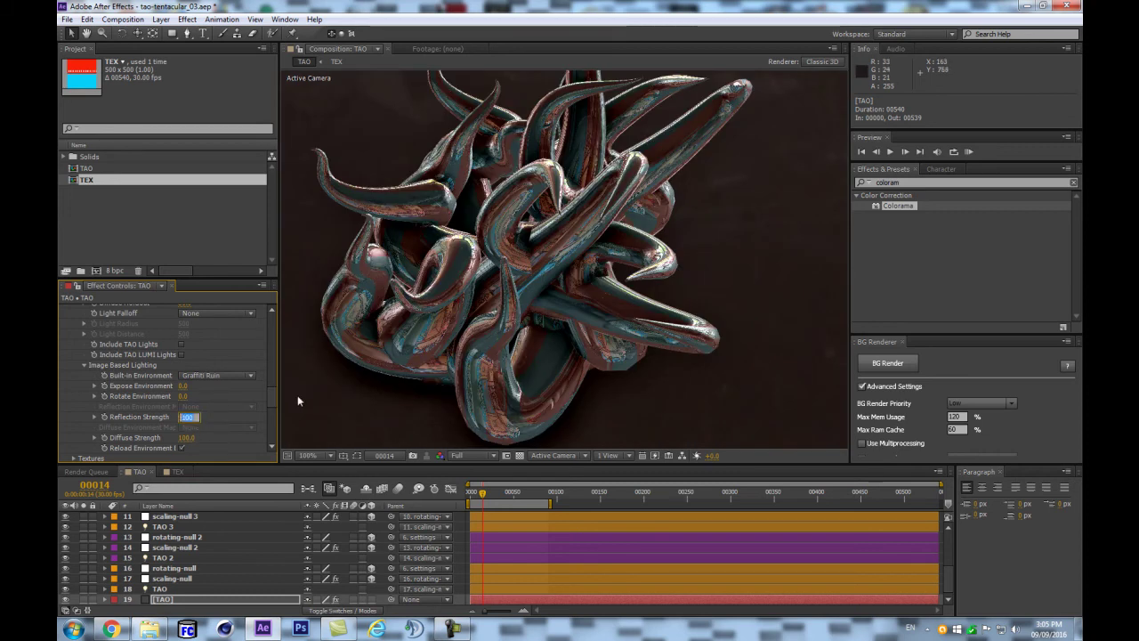
{"action": "type", "text": "12"}
{"action": "key", "text": "Return"}
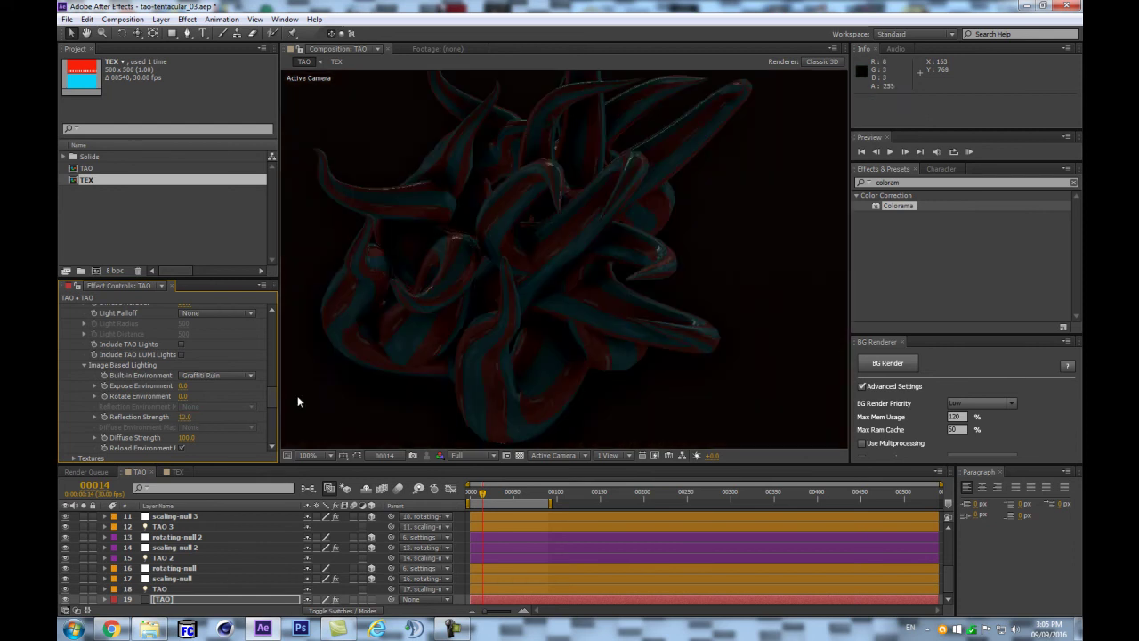
{"action": "scroll", "coordinate": [557, 256], "scroll_direction": "down", "scroll_amount": 2}
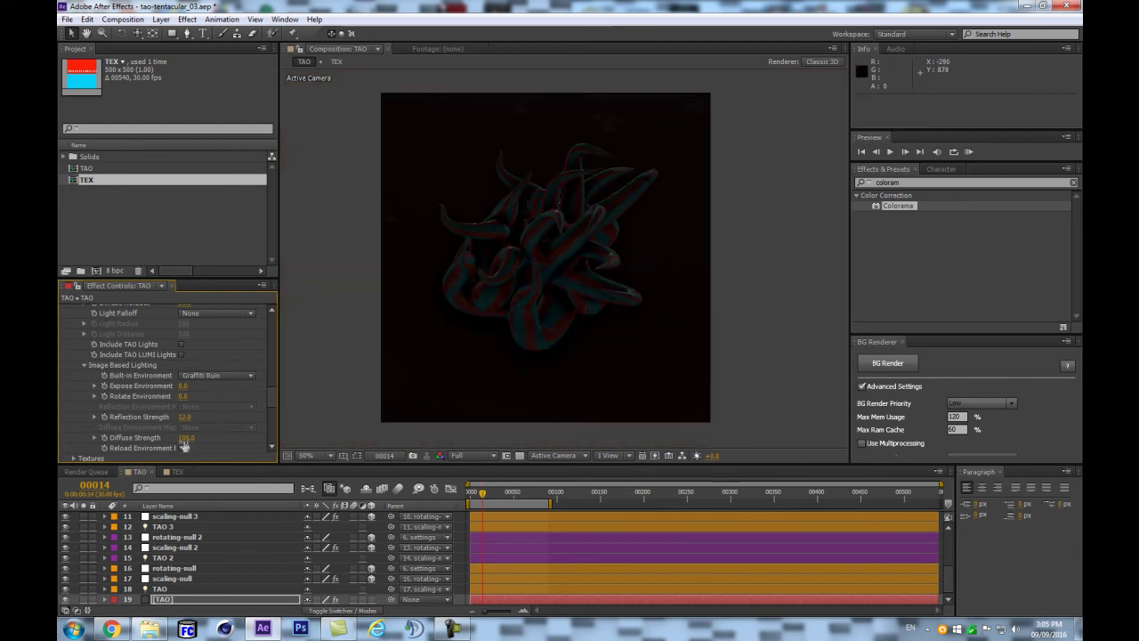
{"action": "left_click_drag", "start_coordinate": [184, 438], "coordinate": [205, 436]}
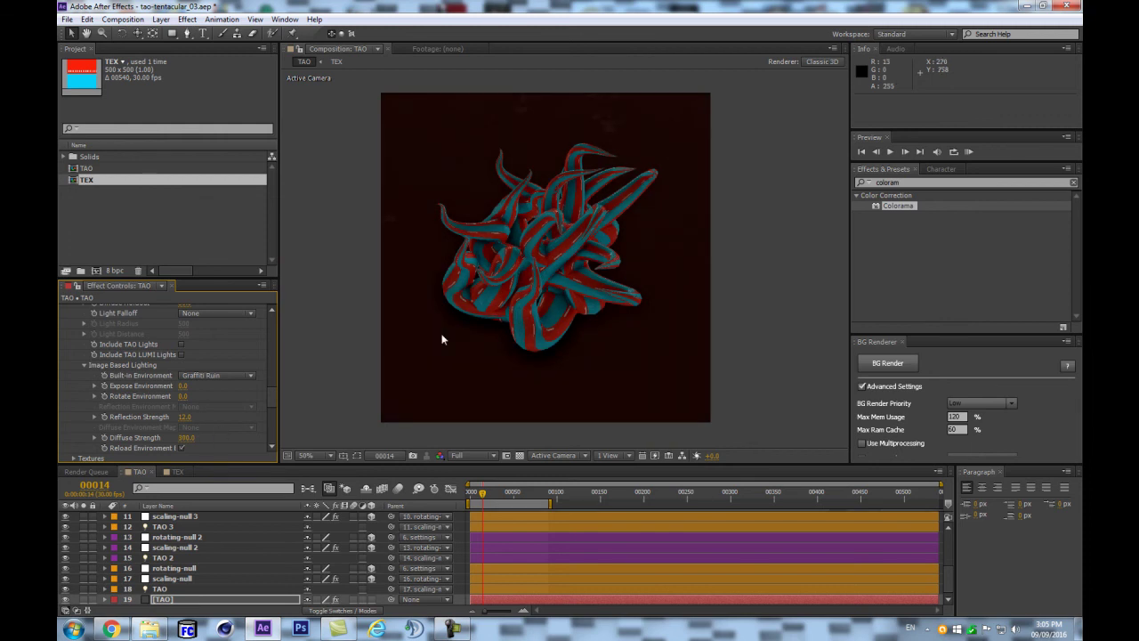
{"action": "scroll", "coordinate": [526, 279], "scroll_direction": "up", "scroll_amount": 2}
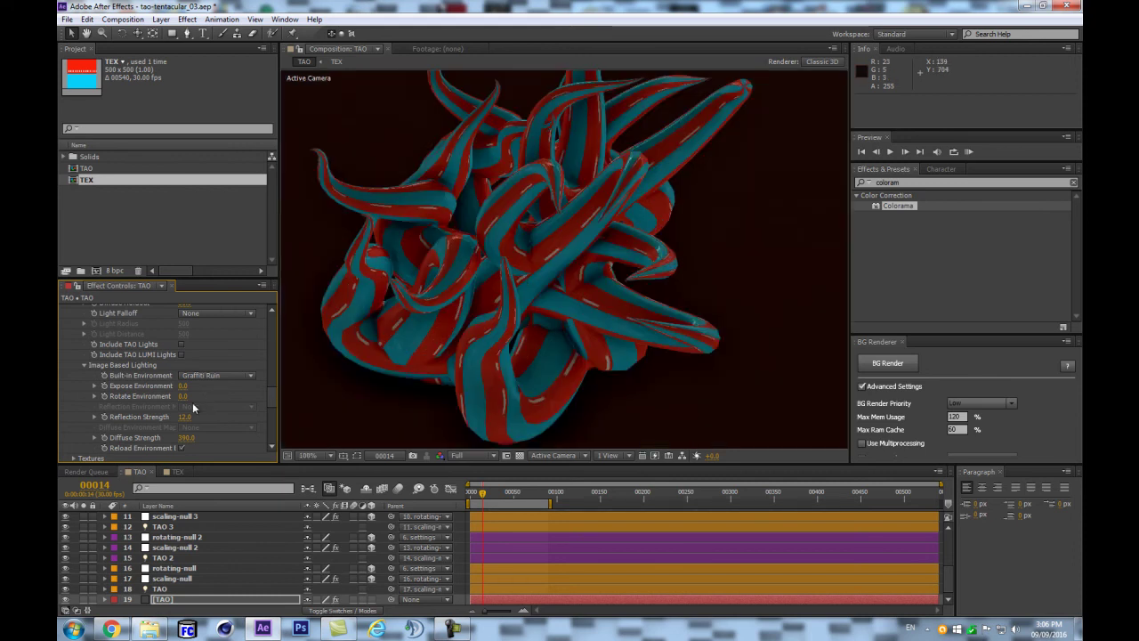
{"action": "scroll", "coordinate": [570, 263], "scroll_direction": "down", "scroll_amount": 2}
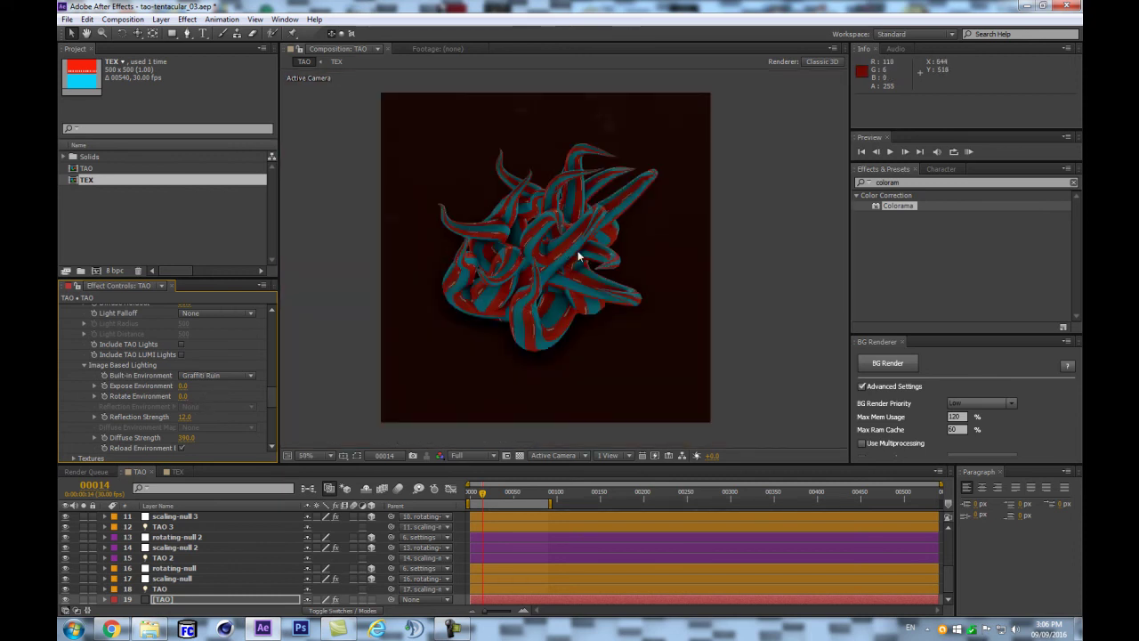
Rename the floor's TAOtex:0 light as TAOtex:0ref:0 to remove its reflection
{"action": "scroll", "coordinate": [232, 534], "scroll_direction": "up", "scroll_amount": 5}
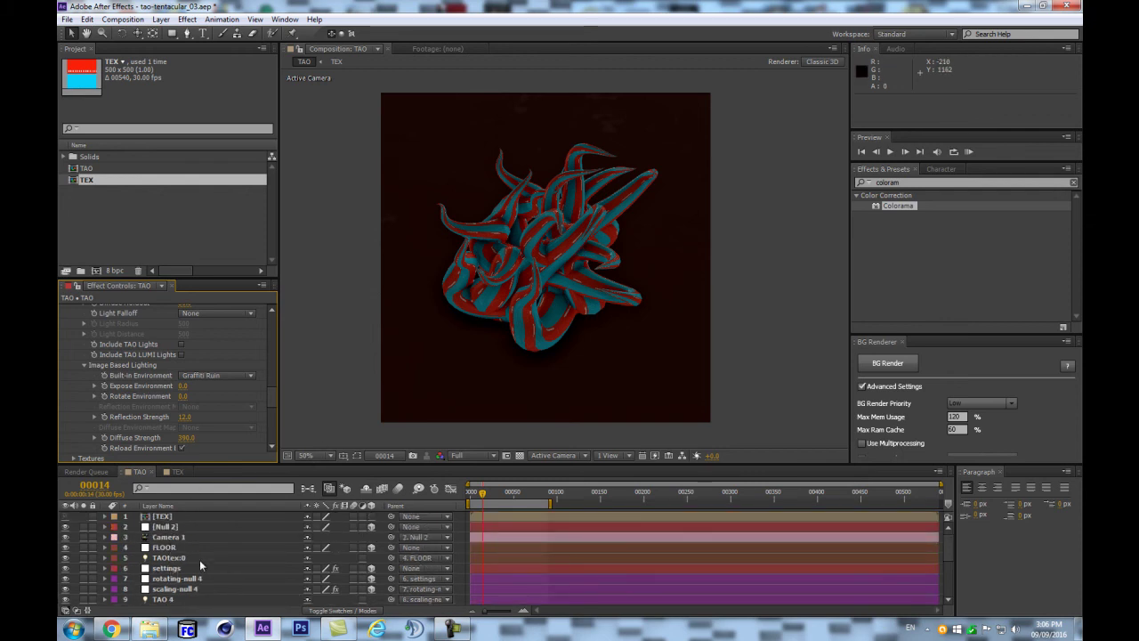
{"action": "left_click", "coordinate": [190, 558]}
{"action": "key", "text": "Return"}
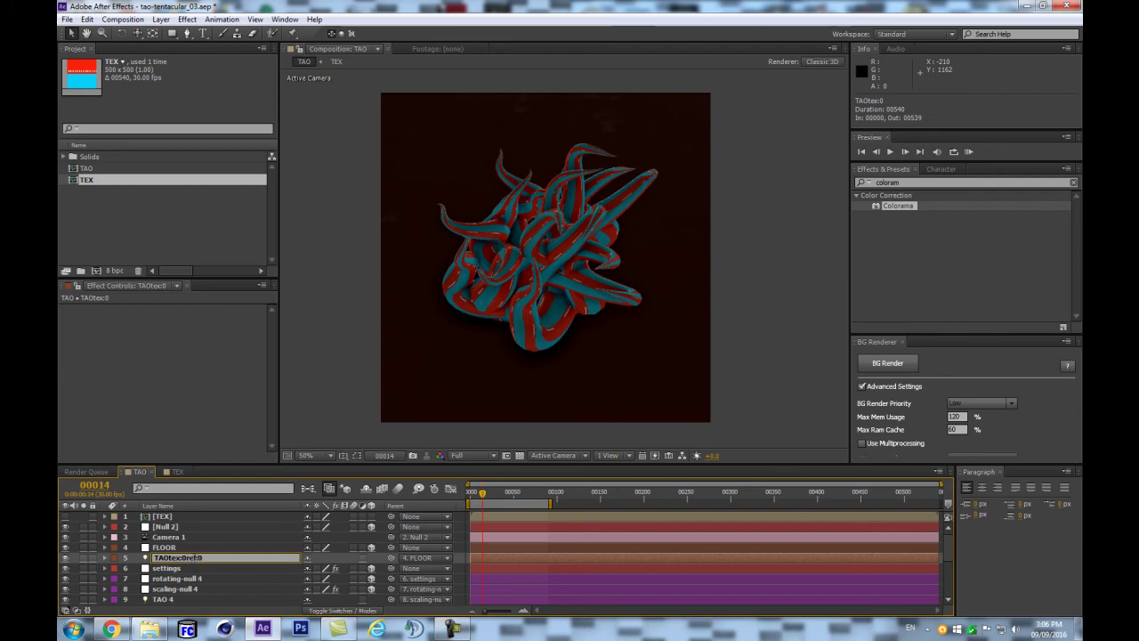
{"action": "key", "text": "Return"}
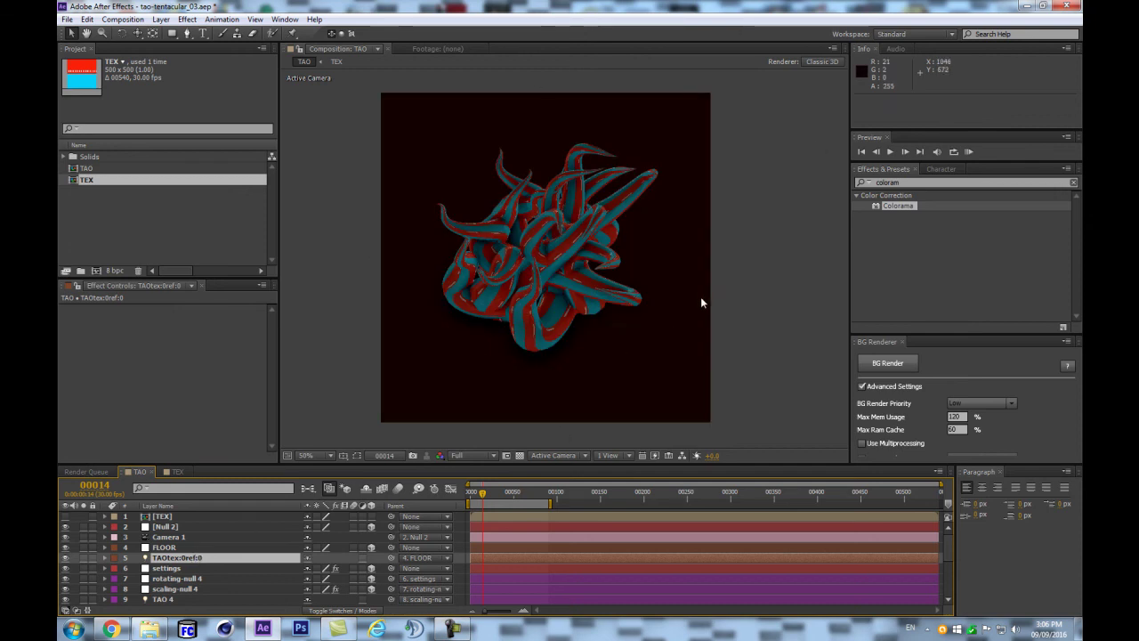
Select the TAO solid layer and raise its image-based Diffuse Strength to 510
{"action": "scroll", "coordinate": [111, 561], "scroll_direction": "down", "scroll_amount": 5}
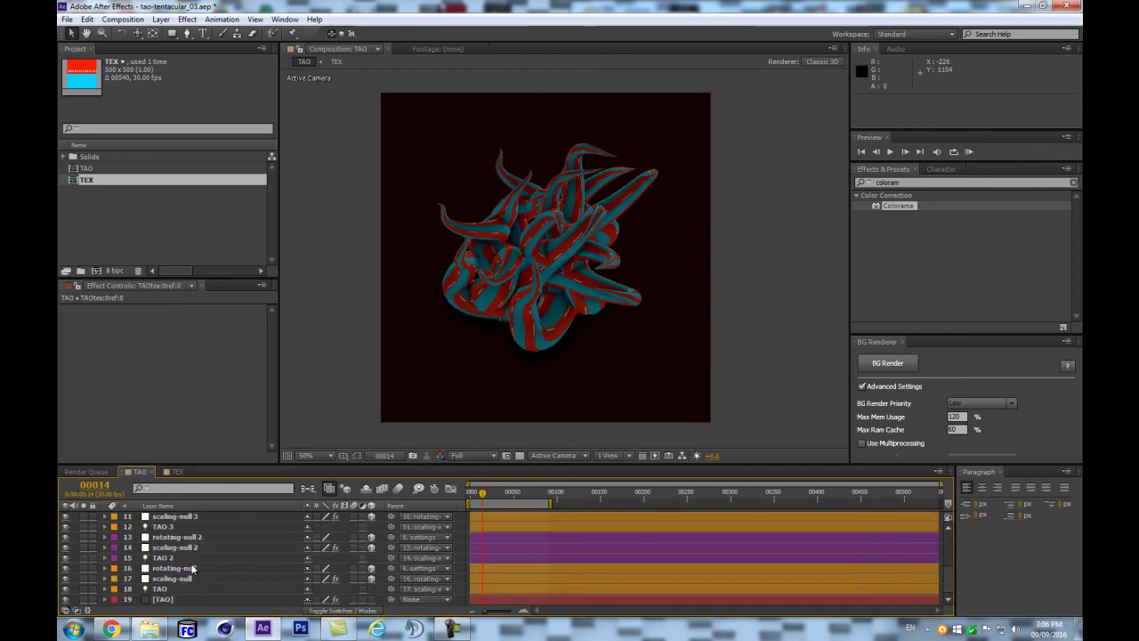
{"action": "left_click", "coordinate": [162, 600]}
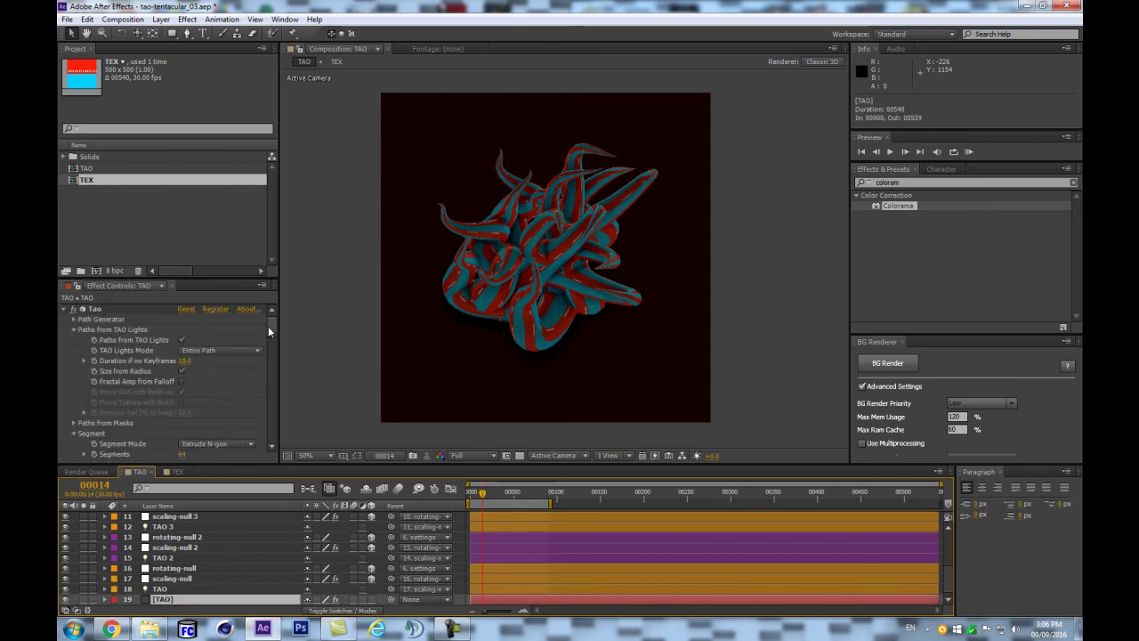
{"action": "scroll", "coordinate": [272, 392], "scroll_direction": "down", "scroll_amount": 5}
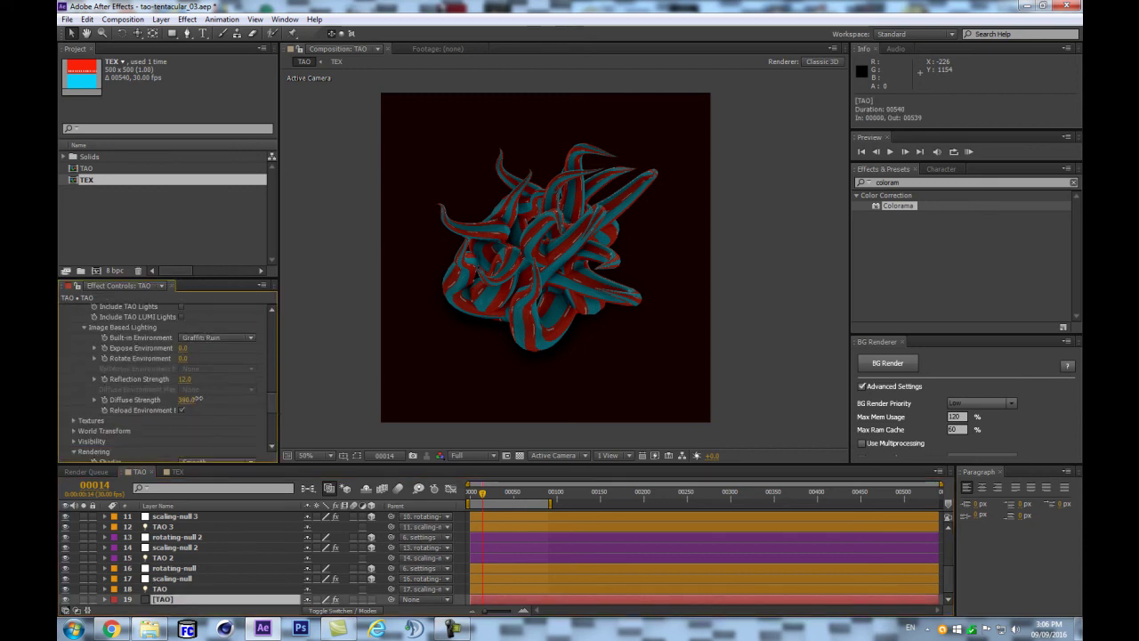
{"action": "left_click_drag", "start_coordinate": [190, 400], "coordinate": [220, 392]}
{"action": "key", "text": "ctrl+z"}
{"action": "key", "text": "slash"}
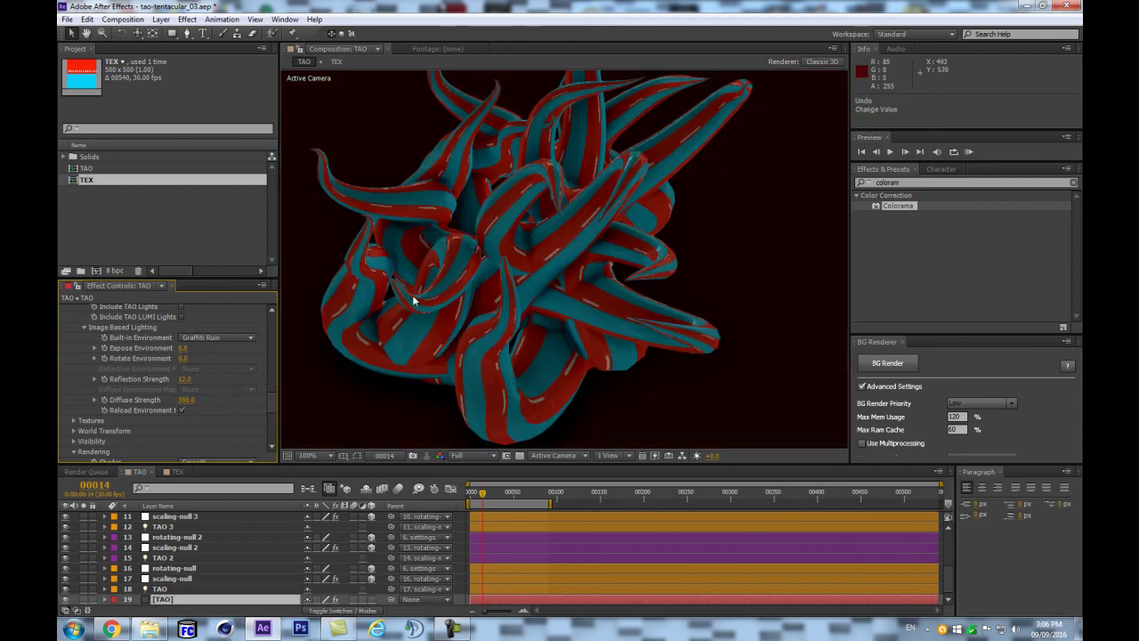
{"action": "left_click_drag", "start_coordinate": [187, 400], "coordinate": [200, 399]}
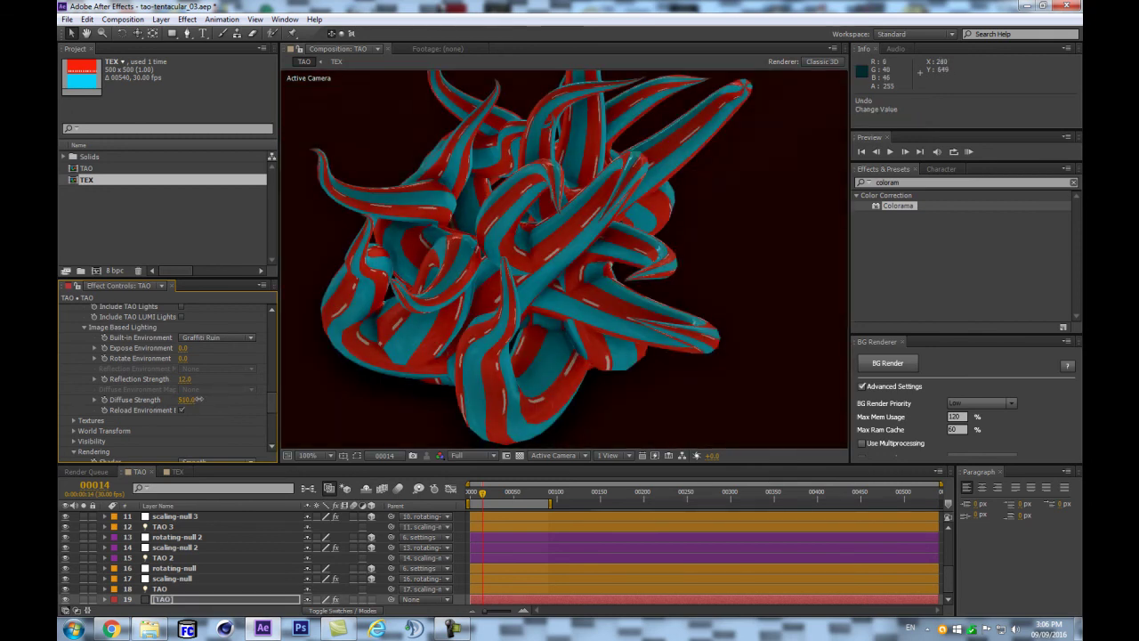
{"action": "key", "text": "comma"}
{"action": "key", "text": "comma"}
{"action": "key", "text": "comma"}
{"action": "key", "text": "comma"}
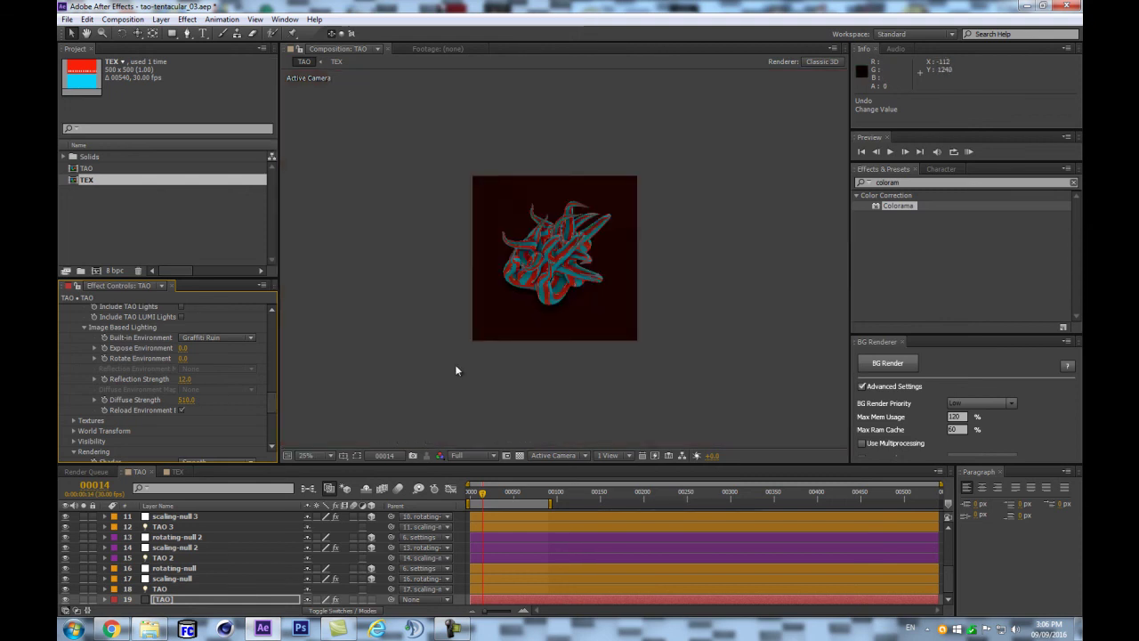
{"action": "key", "text": "period"}
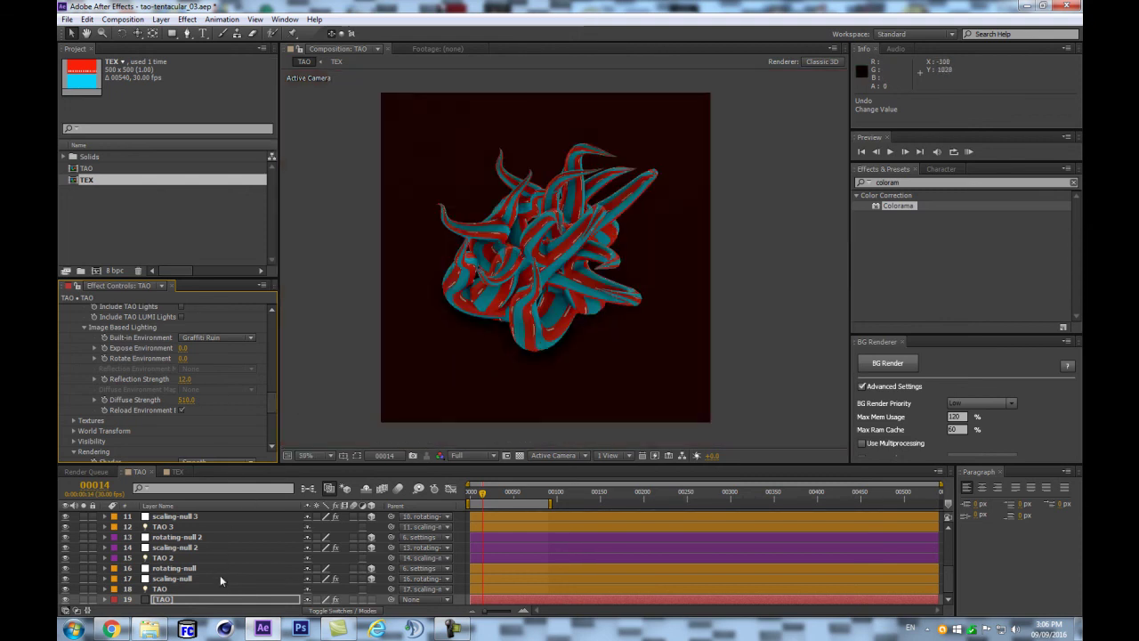
Add a white ambient light named AMB with 100% intensity to the composition
{"action": "key", "text": "ctrl+alt+shift+l"}
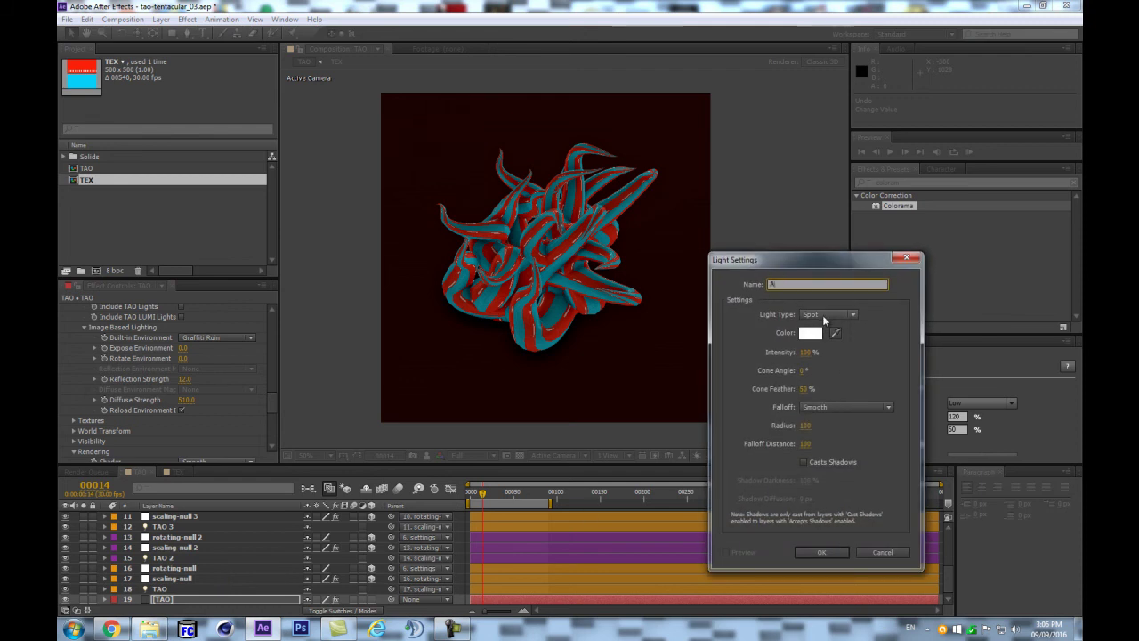
{"action": "left_click", "coordinate": [828, 316]}
{"action": "left_click", "coordinate": [835, 378]}
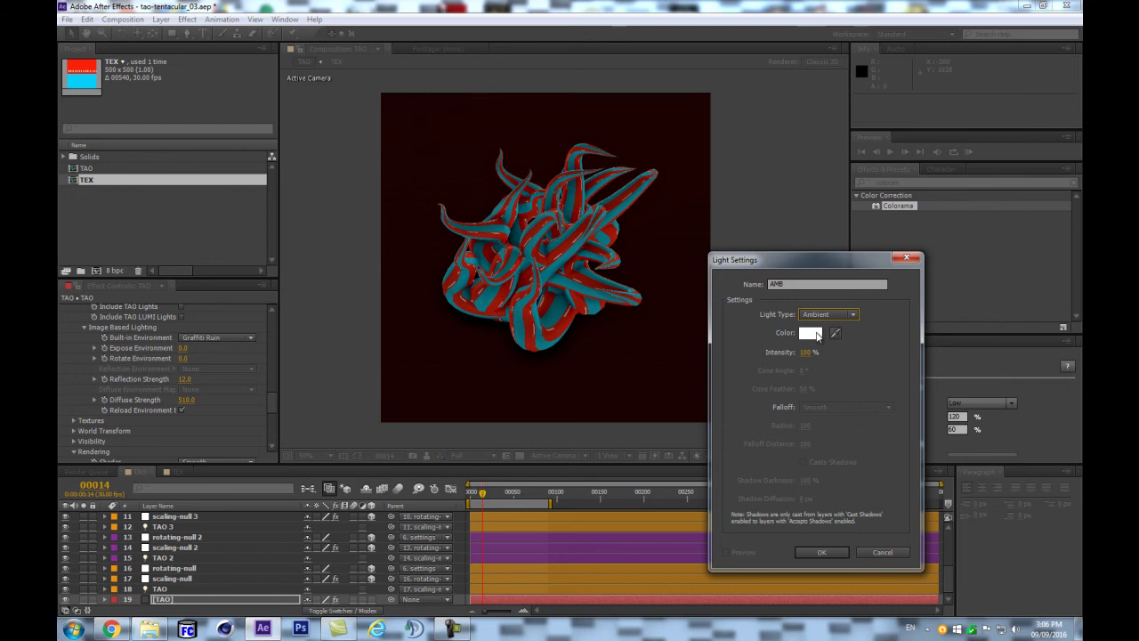
{"action": "left_click", "coordinate": [818, 552]}
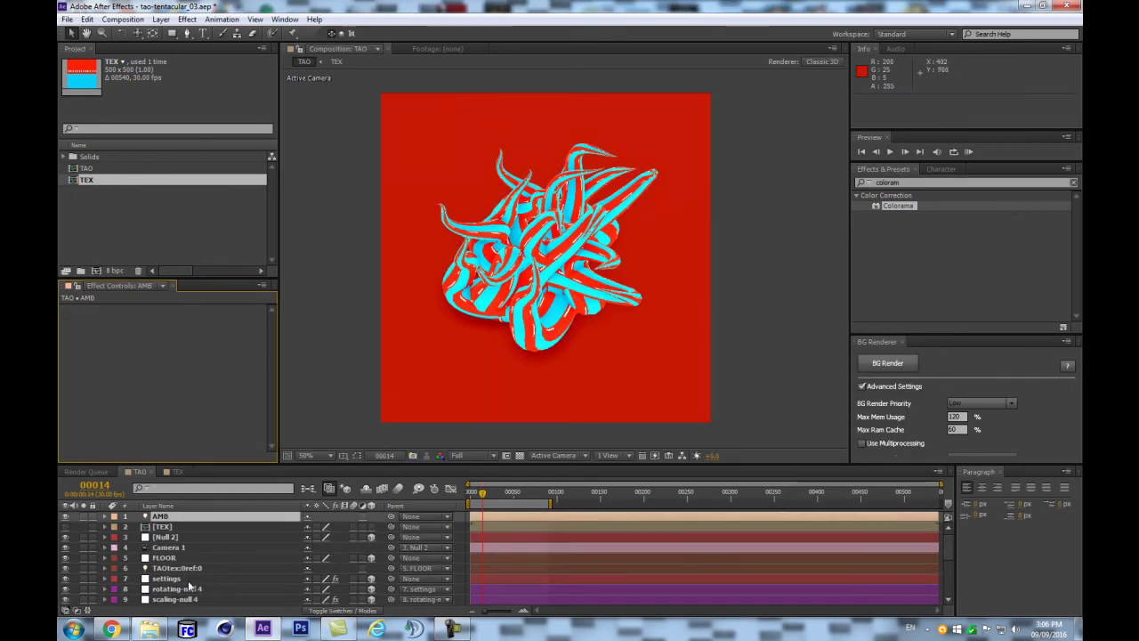
On the TAO solid layer's image-based lighting, set Diffuse Strength to 100 and raise Reflection Strength to about 45
{"action": "scroll", "coordinate": [173, 577], "scroll_direction": "down", "scroll_amount": 3}
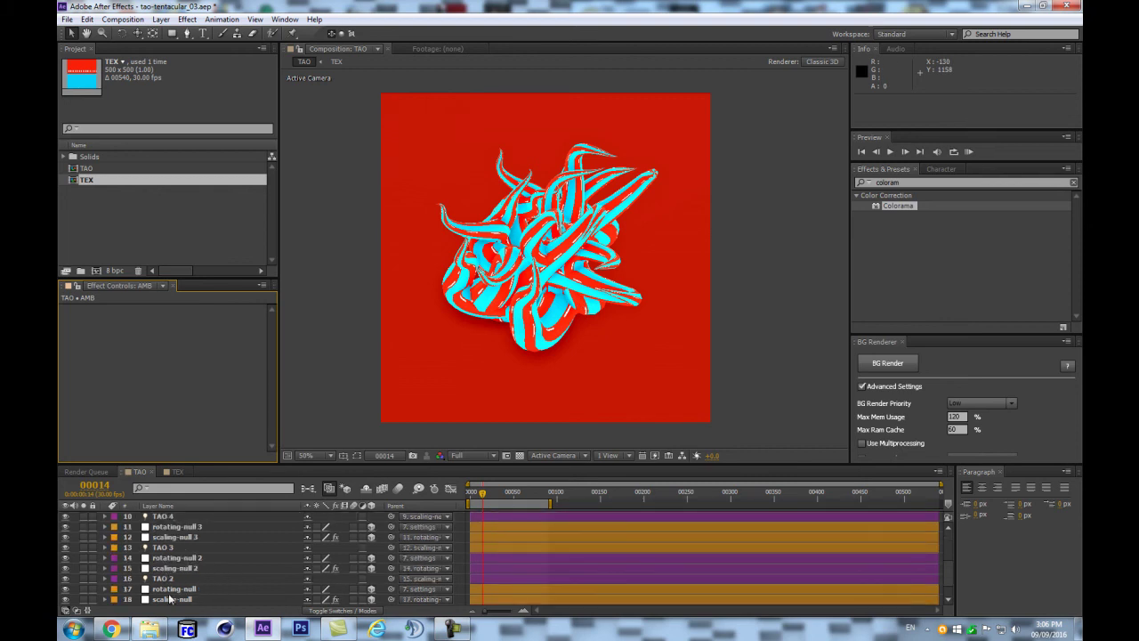
{"action": "left_click", "coordinate": [165, 600]}
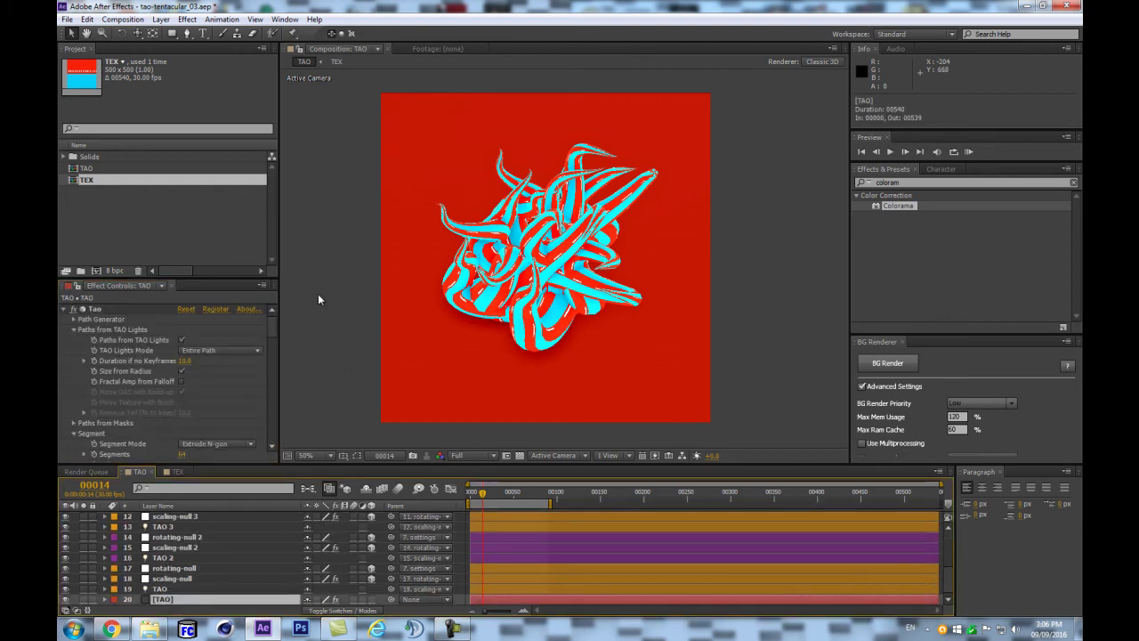
{"action": "scroll", "coordinate": [257, 340], "scroll_direction": "down", "scroll_amount": 10}
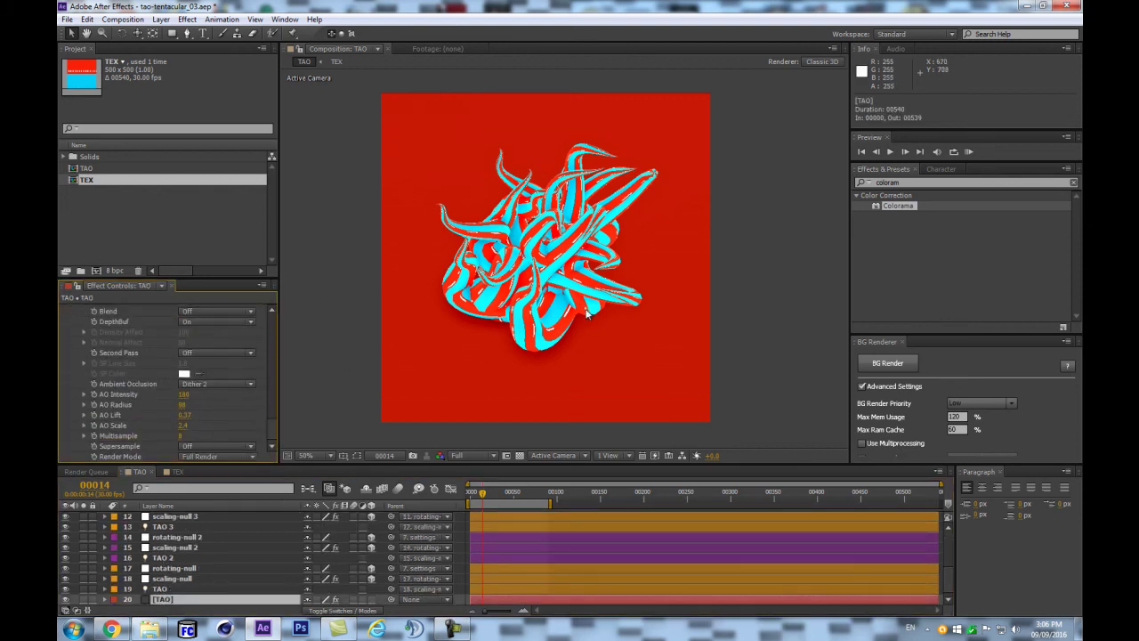
{"action": "scroll", "coordinate": [221, 388], "scroll_direction": "down", "scroll_amount": 6}
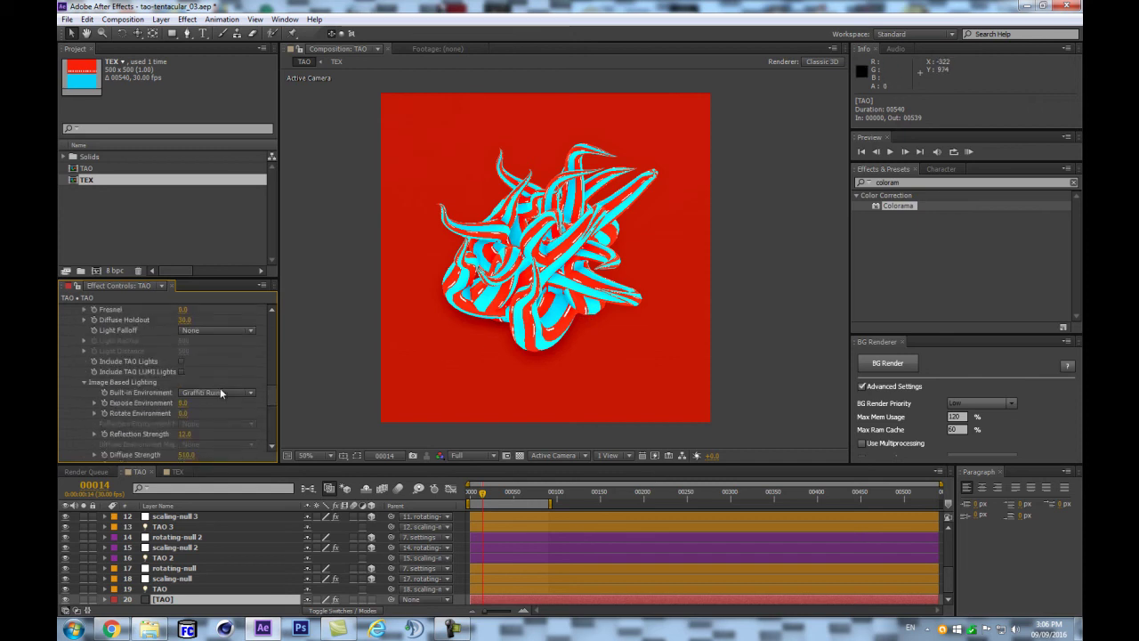
{"action": "scroll", "coordinate": [205, 427], "scroll_direction": "down", "scroll_amount": 2}
{"action": "left_click", "coordinate": [190, 400]}
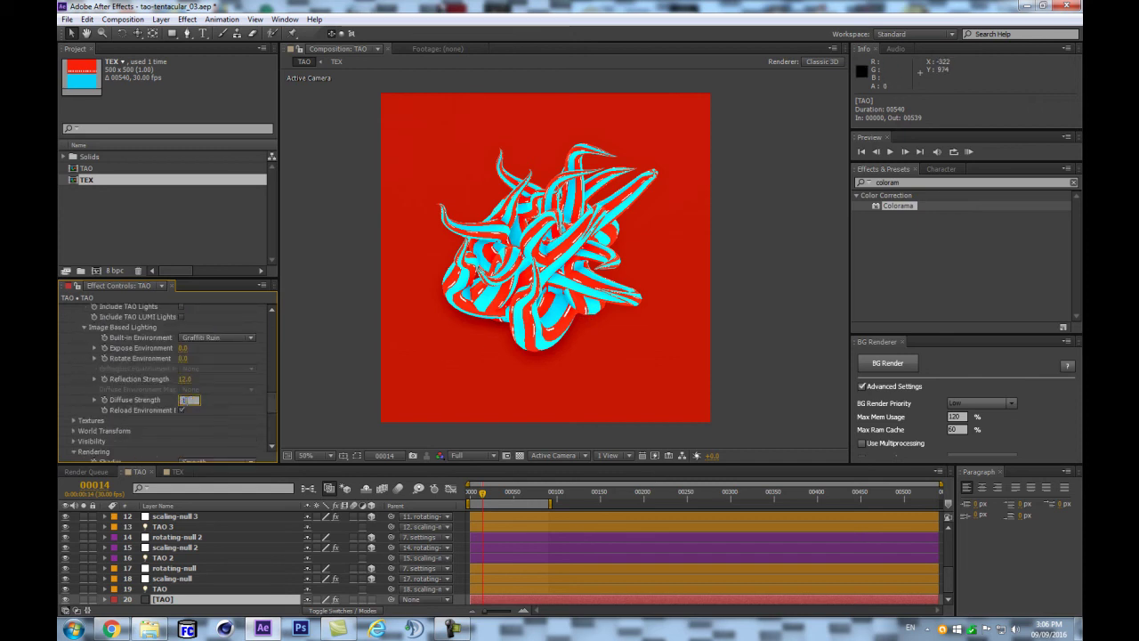
{"action": "key", "text": "Return"}
{"action": "scroll", "coordinate": [463, 301], "scroll_direction": "up", "scroll_amount": 2}
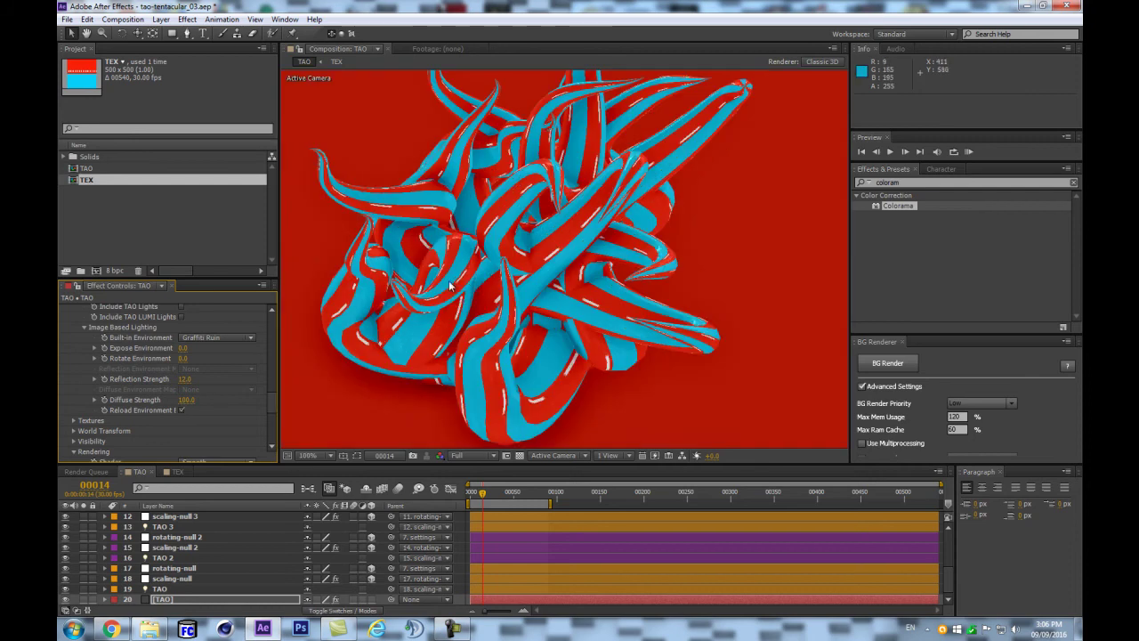
{"action": "scroll", "coordinate": [552, 277], "scroll_direction": "down", "scroll_amount": 2}
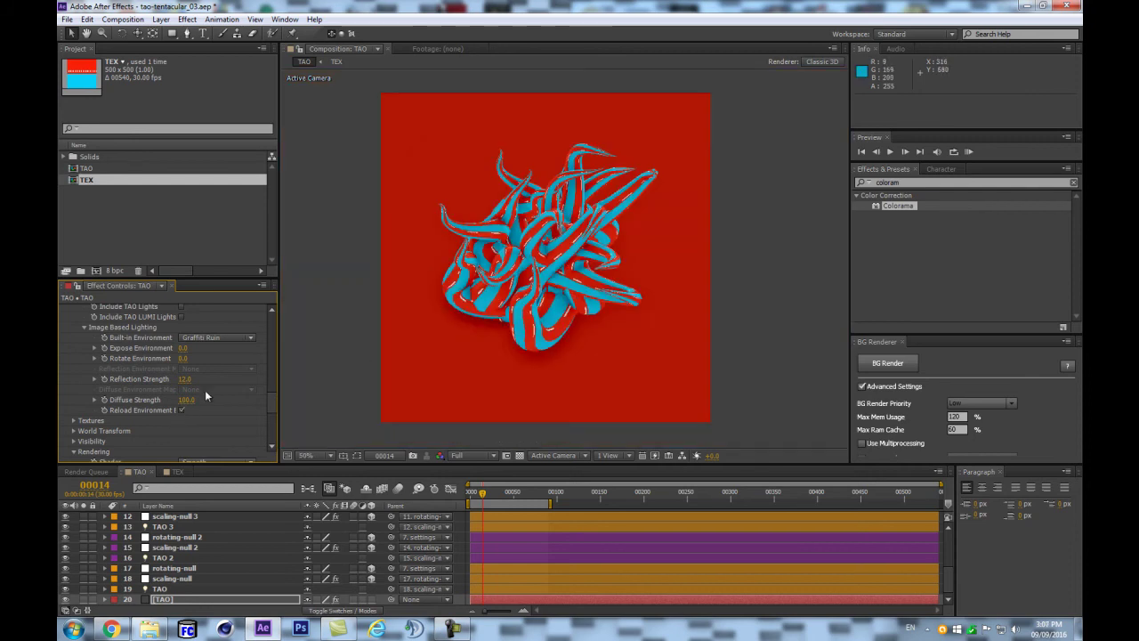
{"action": "left_click_drag", "start_coordinate": [188, 382], "coordinate": [202, 375]}
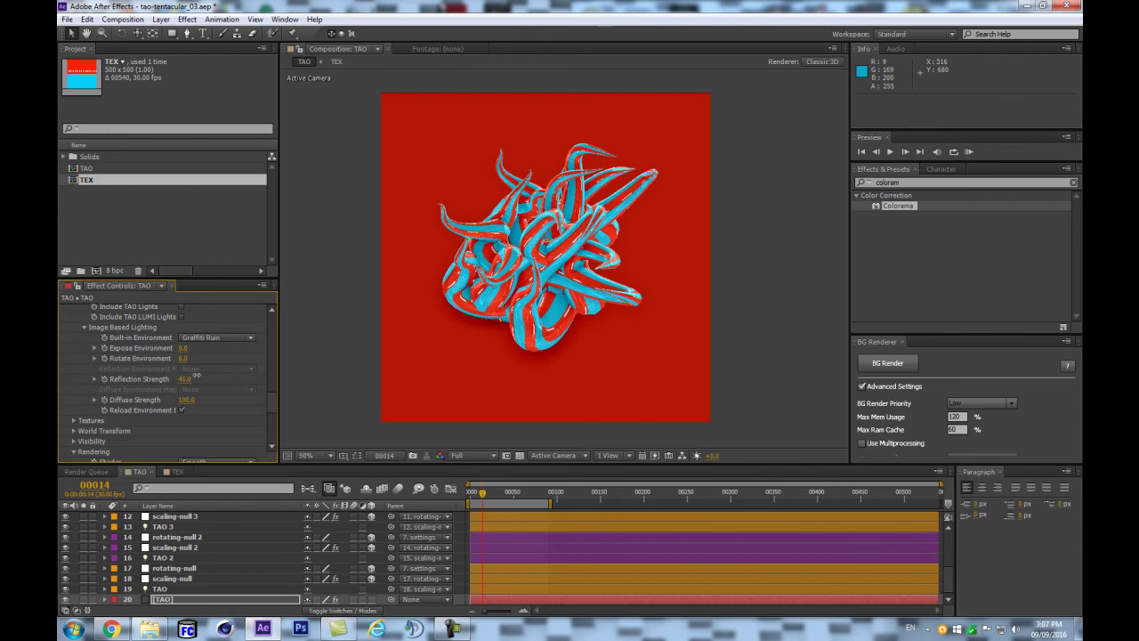
Lower the TAO layer's image-based Reflection Strength to 32 and Diffuse Strength to 70
{"action": "scroll", "coordinate": [696, 203], "scroll_direction": "up", "scroll_amount": 2}
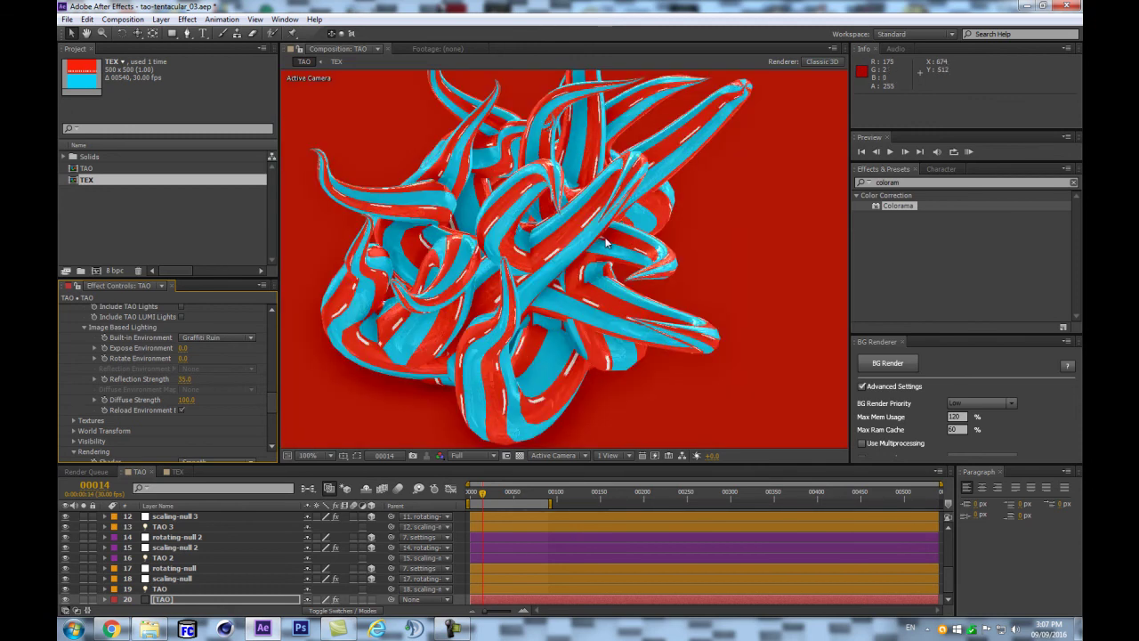
{"action": "left_click_drag", "start_coordinate": [184, 378], "coordinate": [163, 401]}
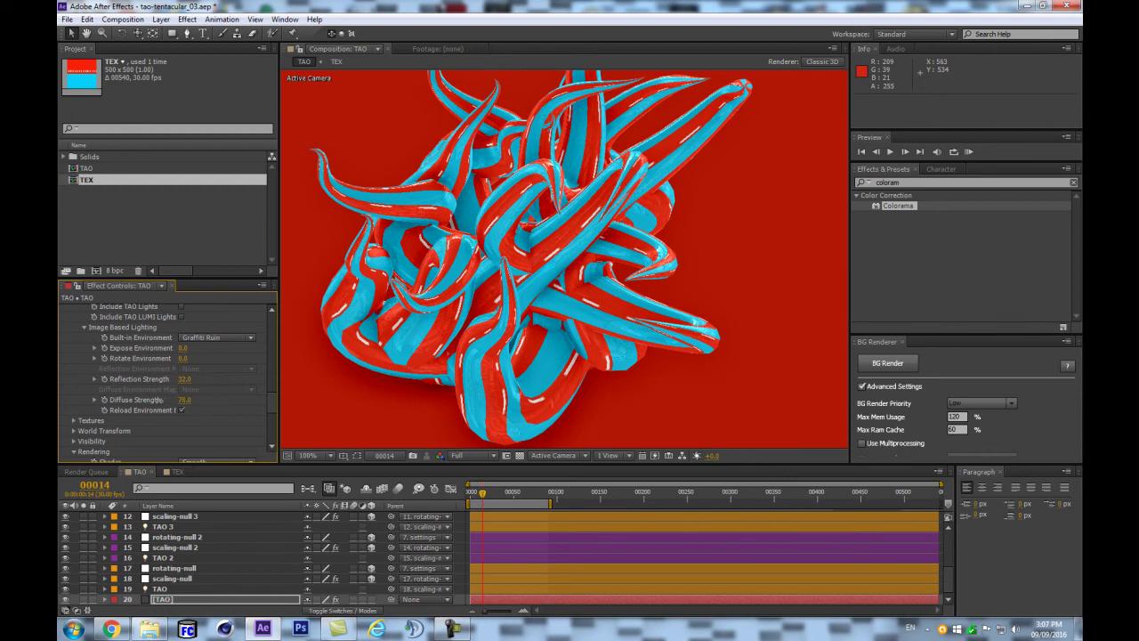
{"action": "scroll", "coordinate": [162, 401], "scroll_direction": "up", "scroll_amount": 3}
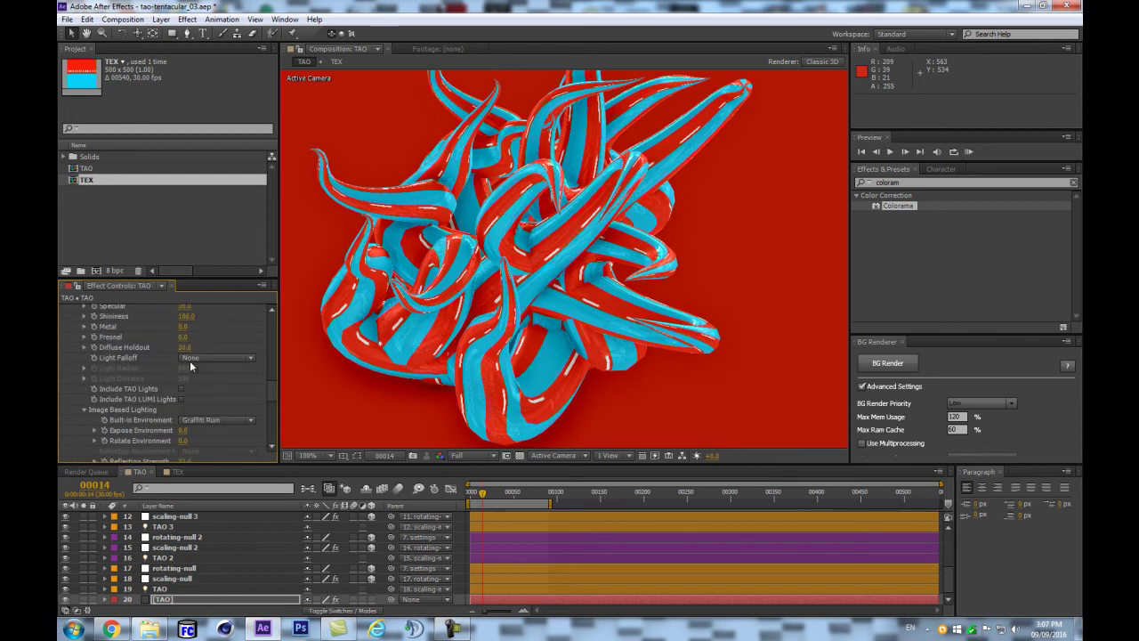
{"action": "scroll", "coordinate": [463, 278], "scroll_direction": "down", "scroll_amount": 2}
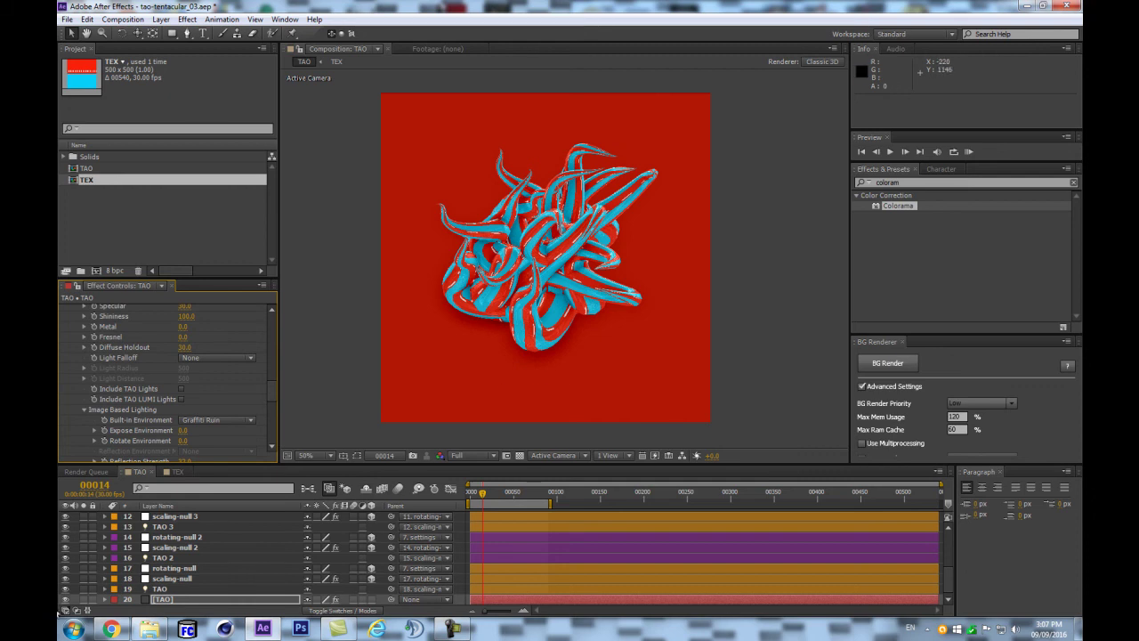
Adjust the Ambient value in the TAO effect's Material & Lighting settings to 100
{"action": "scroll", "coordinate": [204, 578], "scroll_direction": "up", "scroll_amount": 4}
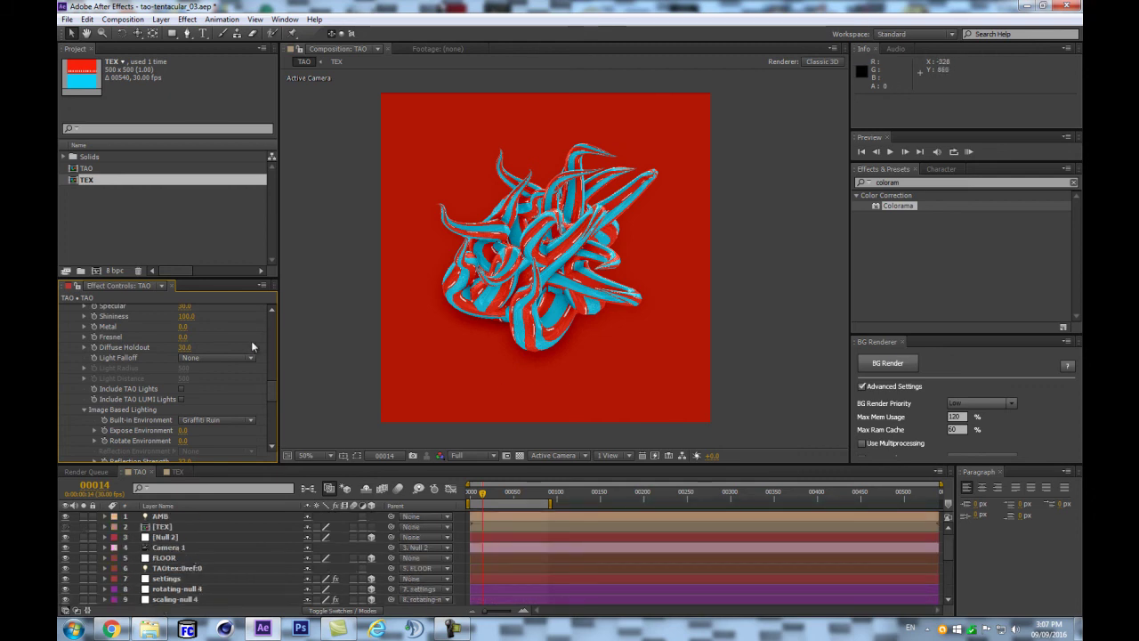
{"action": "scroll", "coordinate": [228, 375], "scroll_direction": "up", "scroll_amount": 3}
{"action": "left_click_drag", "start_coordinate": [174, 385], "coordinate": [188, 384]}
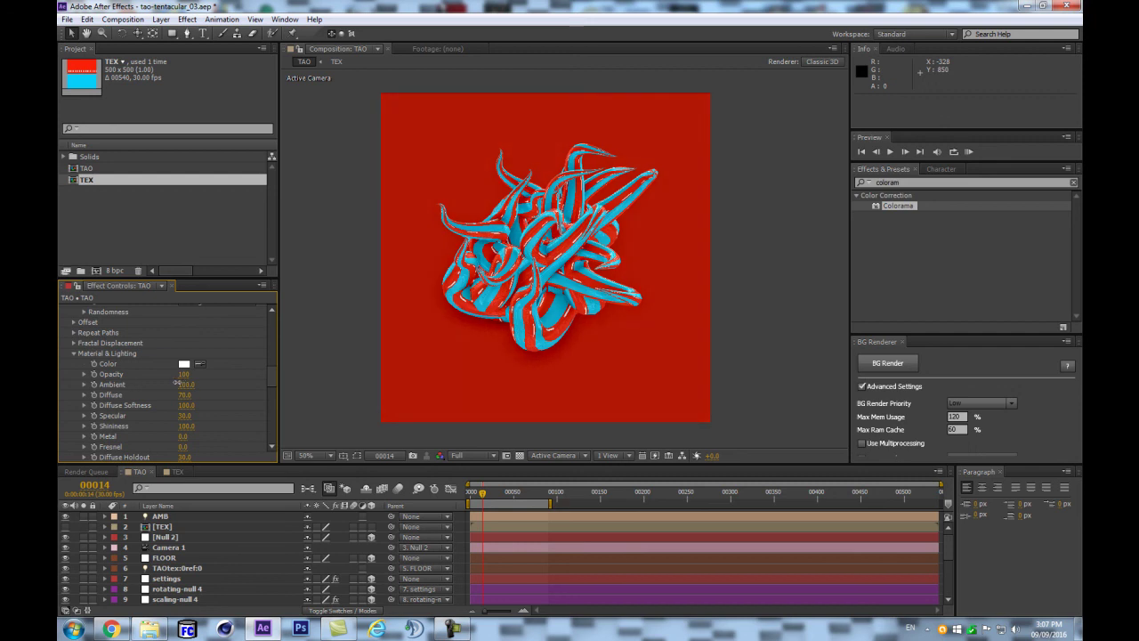
Set the TAO segments' Twist Z to 360 so the stripes spiral around the tentacles
{"action": "scroll", "coordinate": [78, 338], "scroll_direction": "up", "scroll_amount": 5}
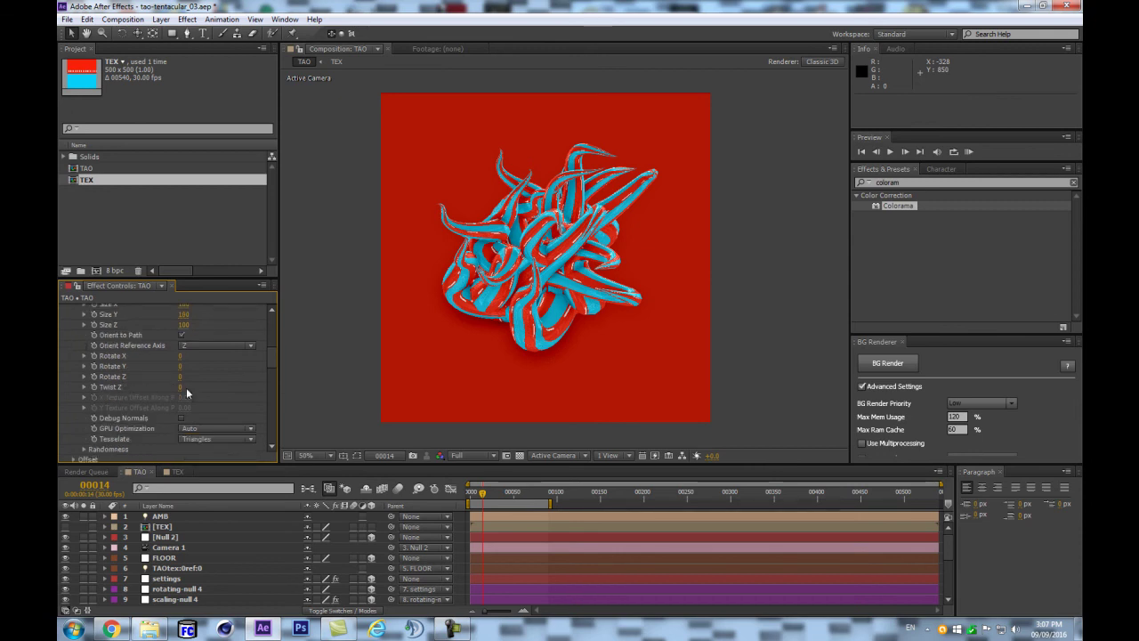
{"action": "key", "text": "slash"}
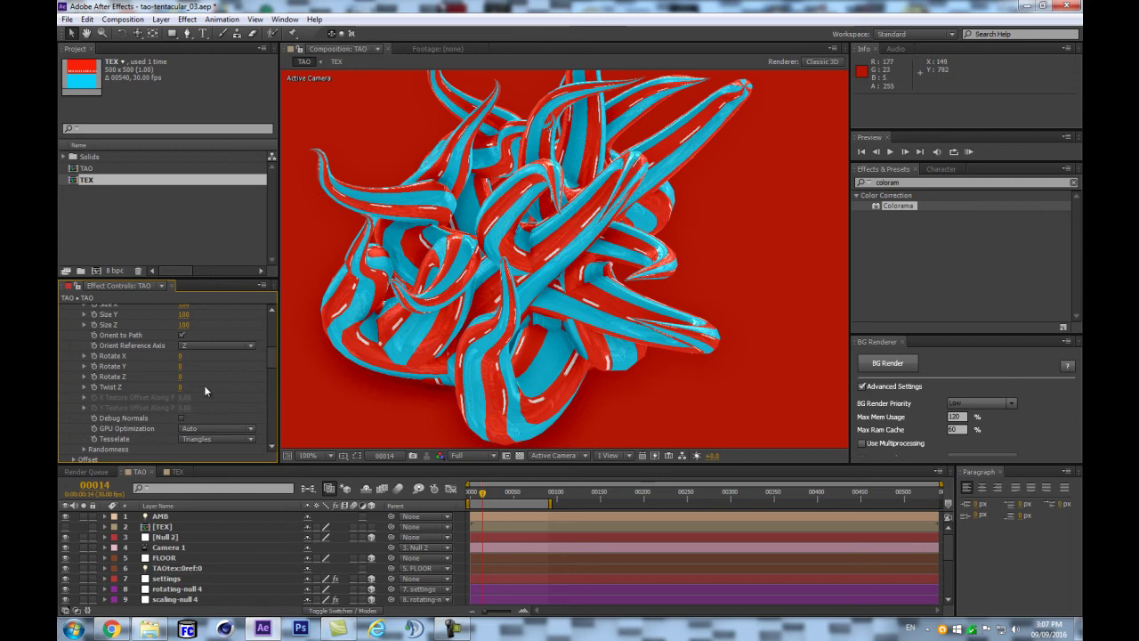
{"action": "left_click", "coordinate": [182, 388]}
{"action": "type", "text": "360"}
{"action": "key", "text": "Return"}
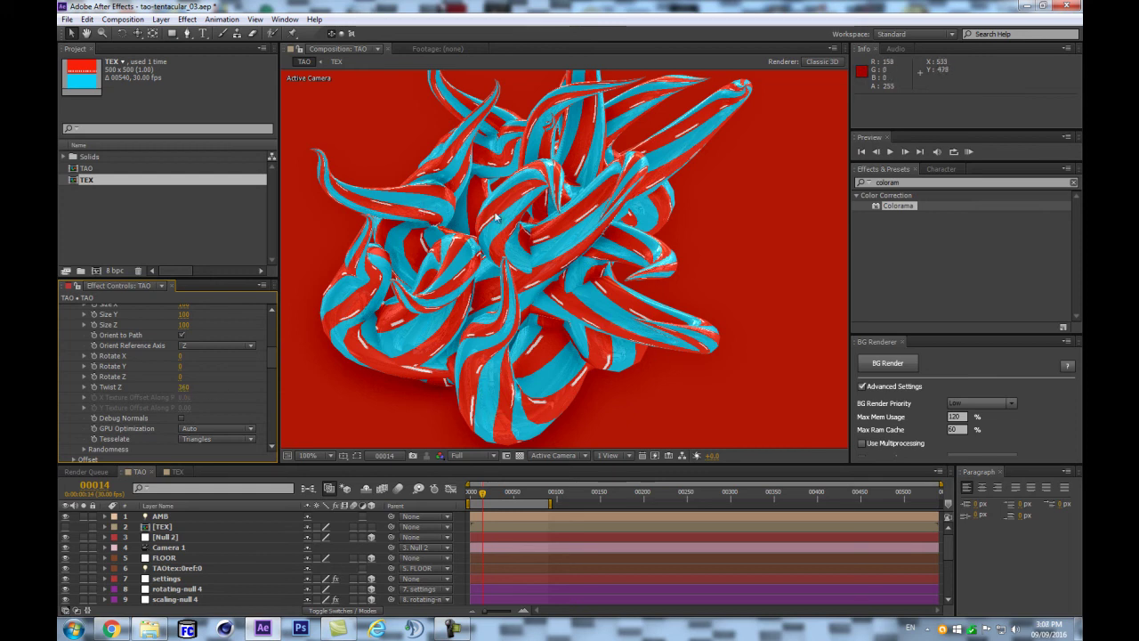
Try a stronger Twist Z of 1080 on the tentacles and inspect the stripes close up and zoomed out
{"action": "left_click_drag", "start_coordinate": [184, 387], "coordinate": [231, 376]}
{"action": "left_click", "coordinate": [185, 387]}
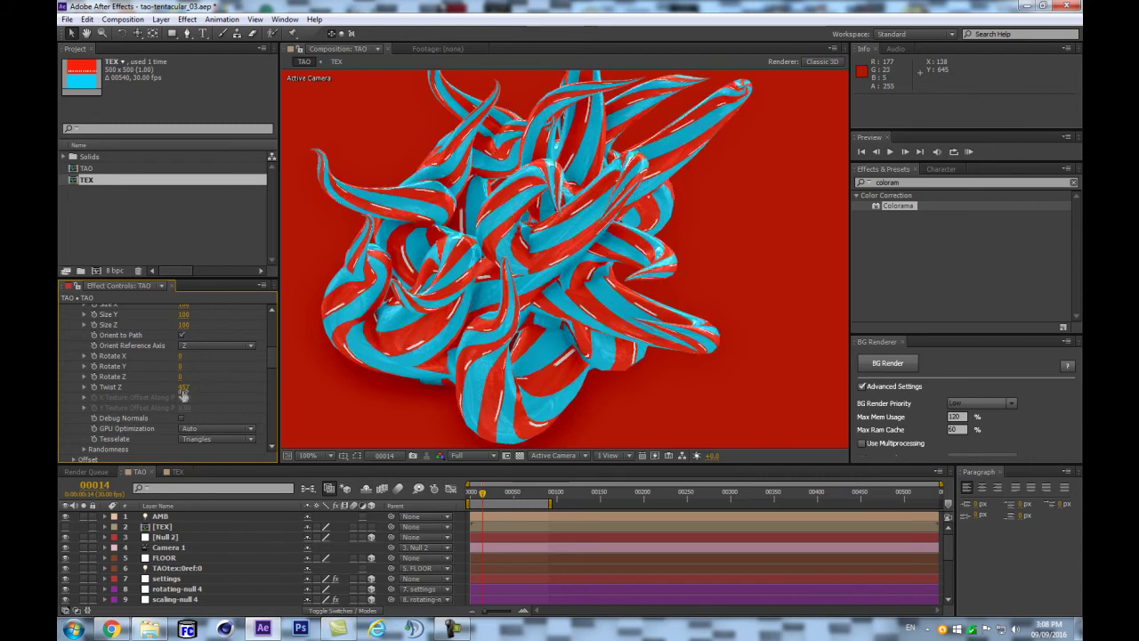
{"action": "type", "text": "1080"}
{"action": "key", "text": "Return"}
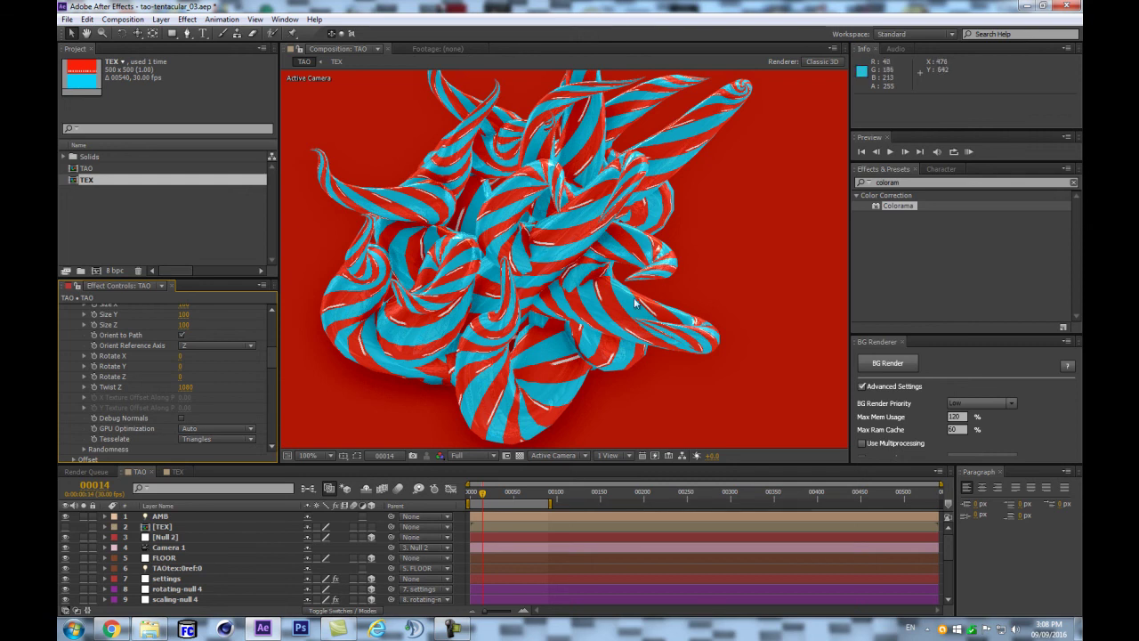
{"action": "scroll", "coordinate": [678, 271], "scroll_direction": "down", "scroll_amount": 2}
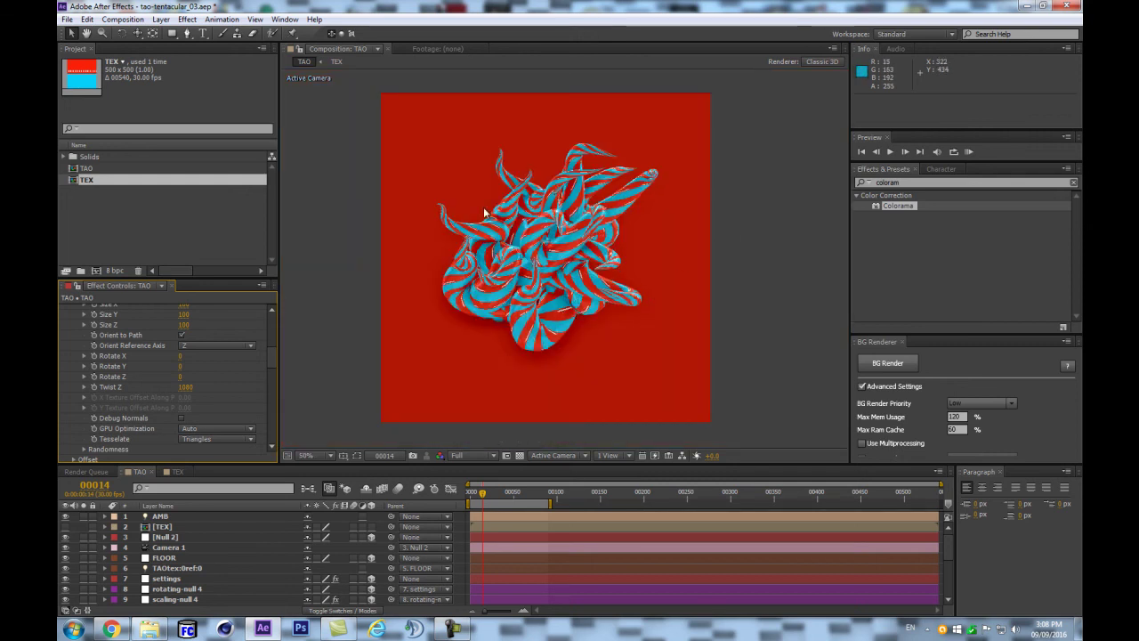
{"action": "scroll", "coordinate": [555, 207], "scroll_direction": "up", "scroll_amount": 2}
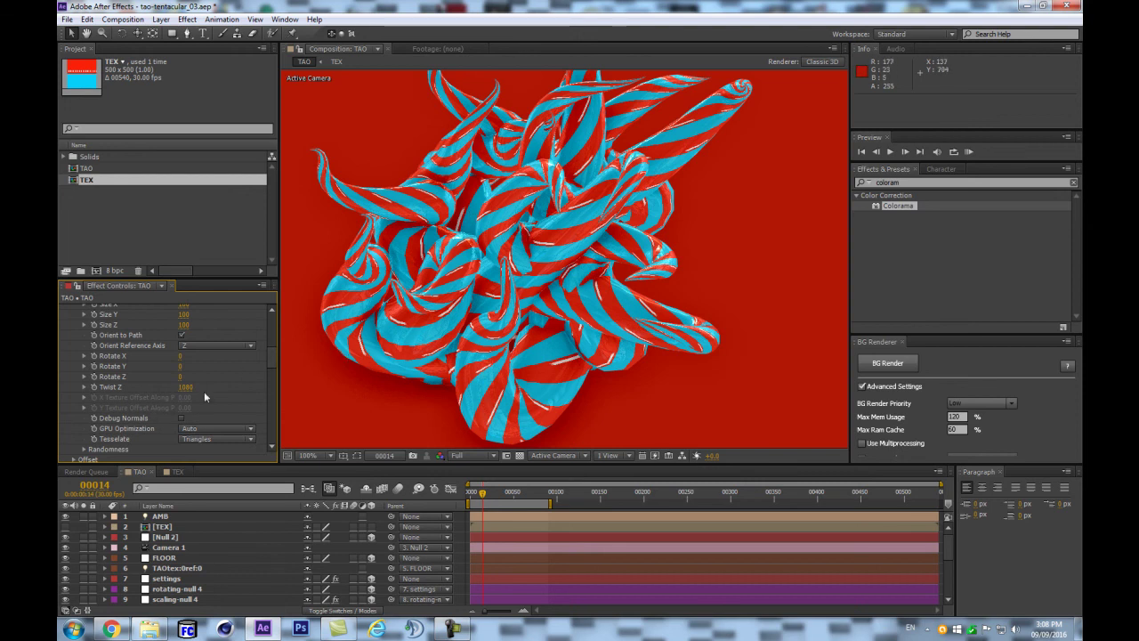
{"action": "scroll", "coordinate": [633, 269], "scroll_direction": "down", "scroll_amount": 2}
{"action": "scroll", "coordinate": [630, 264], "scroll_direction": "up", "scroll_amount": 2}
Set the tentacles' Twist Z back to 360 and inspect the stripes
{"action": "left_click", "coordinate": [184, 387]}
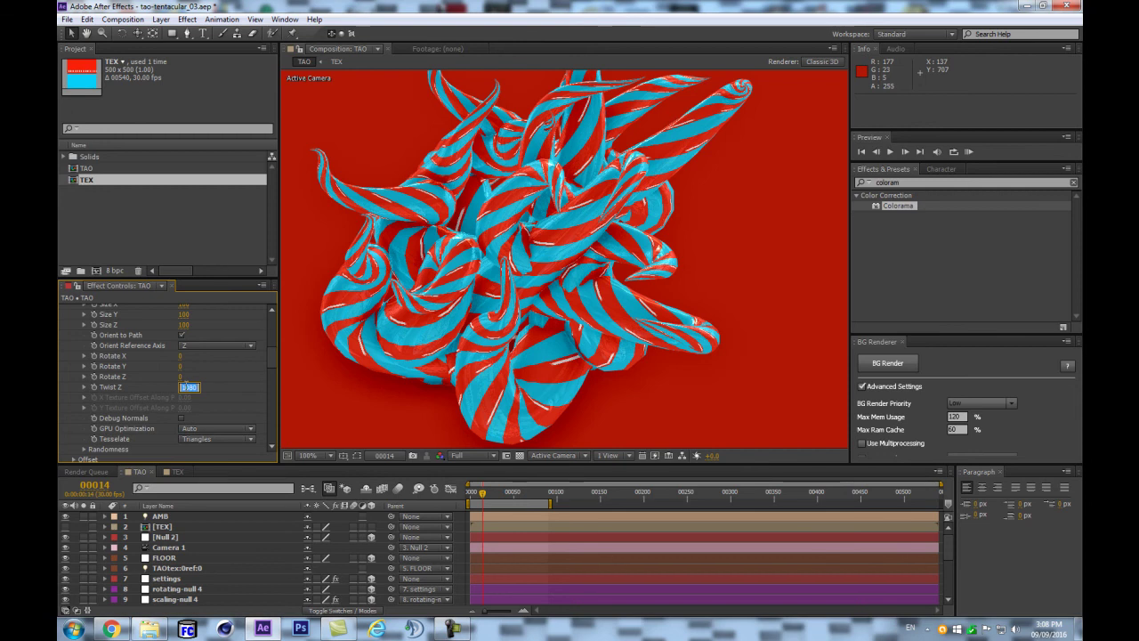
{"action": "type", "text": "360"}
{"action": "key", "text": "Return"}
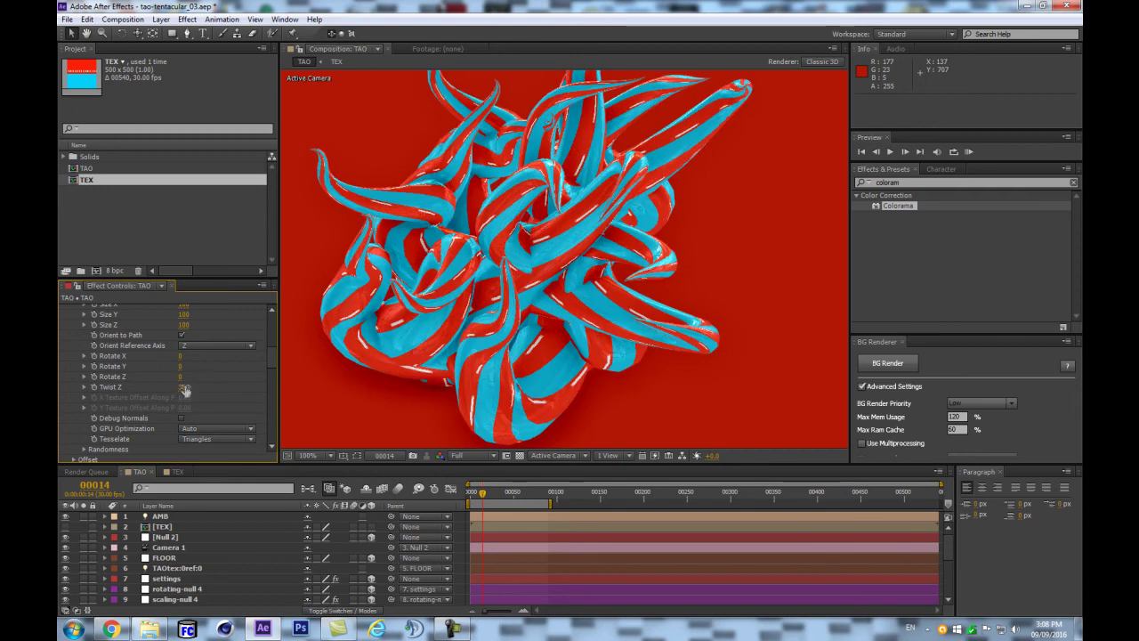
{"action": "scroll", "coordinate": [514, 200], "scroll_direction": "down", "scroll_amount": 2}
{"action": "scroll", "coordinate": [513, 200], "scroll_direction": "up", "scroll_amount": 2}
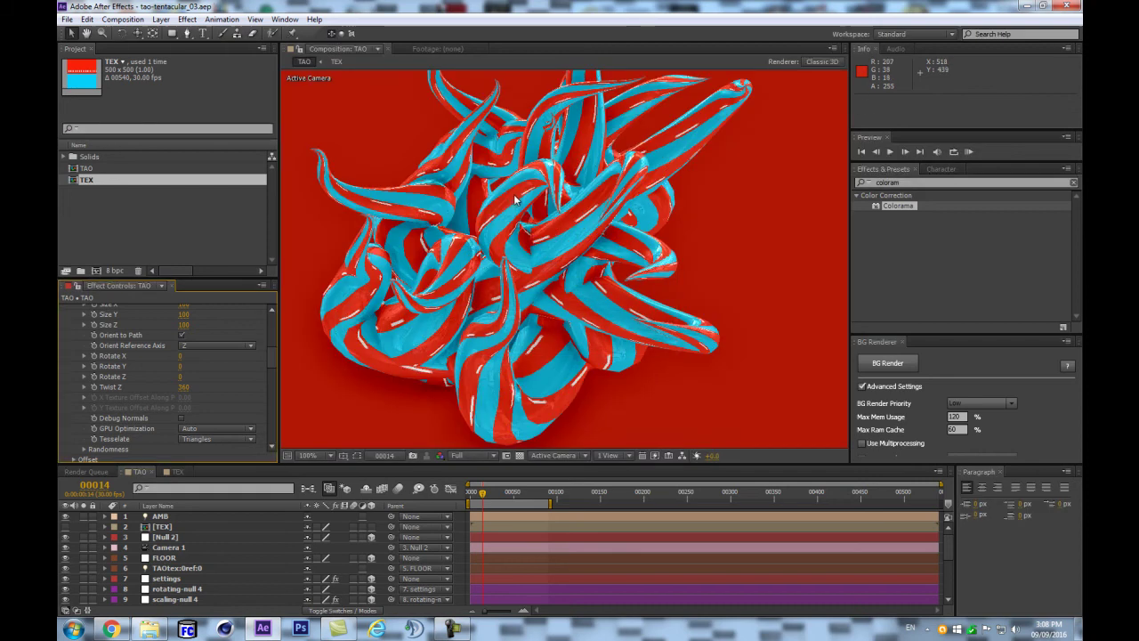
Select the TAO solid layer and collapse the Paths from TAO Lights, Segment, Material & Lighting and Rendering groups of its Tao effect
{"action": "scroll", "coordinate": [514, 200], "scroll_direction": "down", "scroll_amount": 2}
{"action": "left_click", "coordinate": [178, 600]}
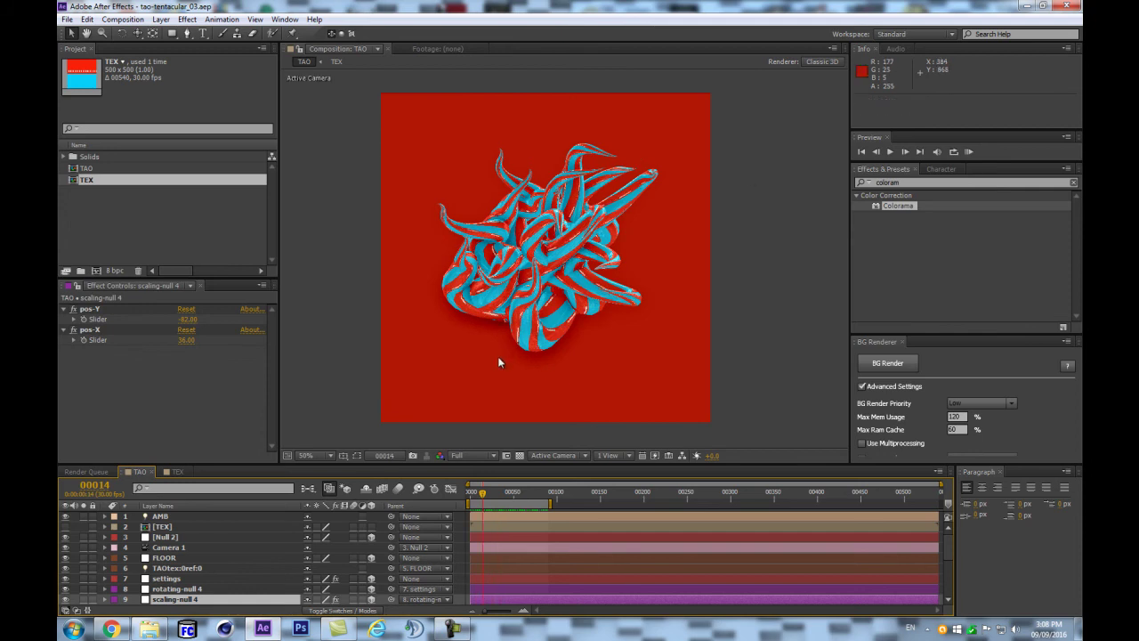
{"action": "scroll", "coordinate": [147, 574], "scroll_direction": "down", "scroll_amount": 4}
{"action": "left_click", "coordinate": [158, 599]}
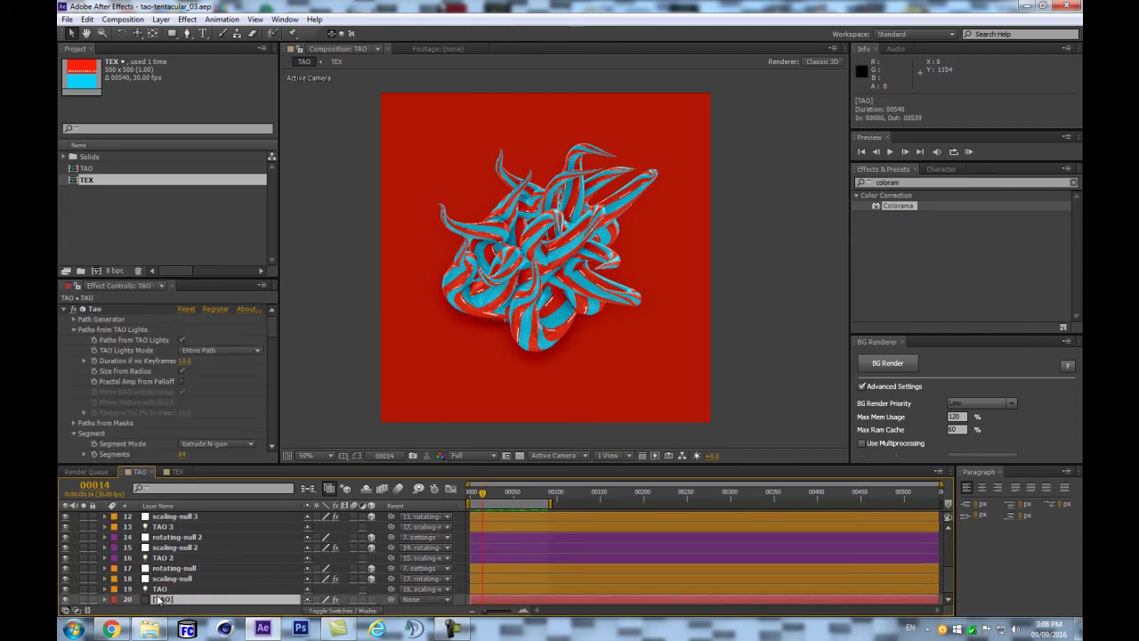
{"action": "left_click", "coordinate": [72, 328]}
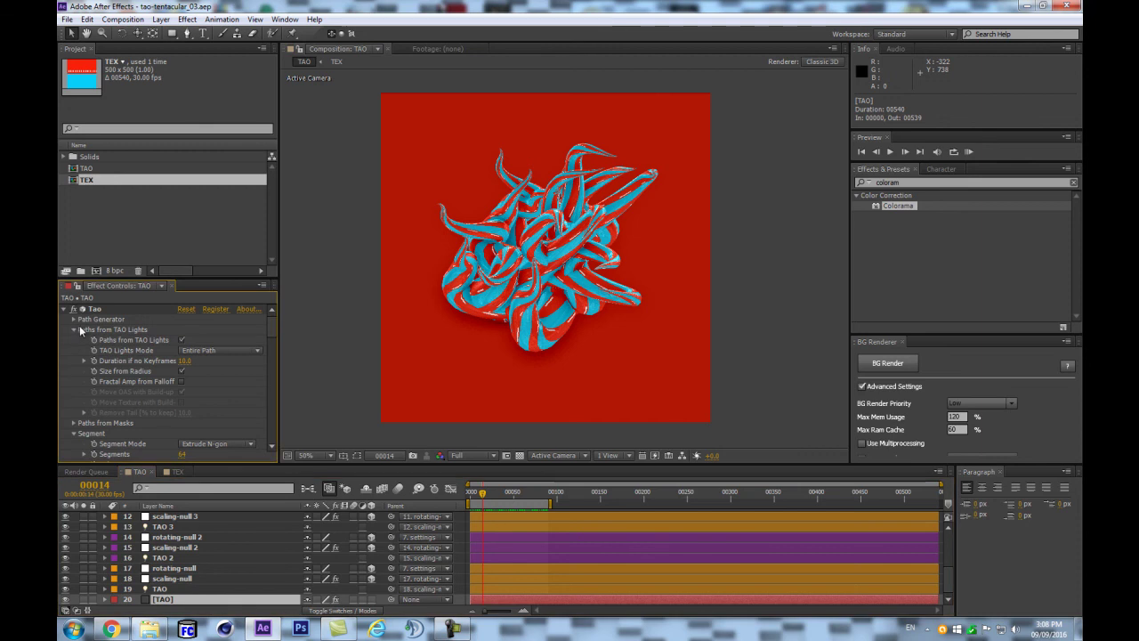
{"action": "left_click", "coordinate": [74, 329]}
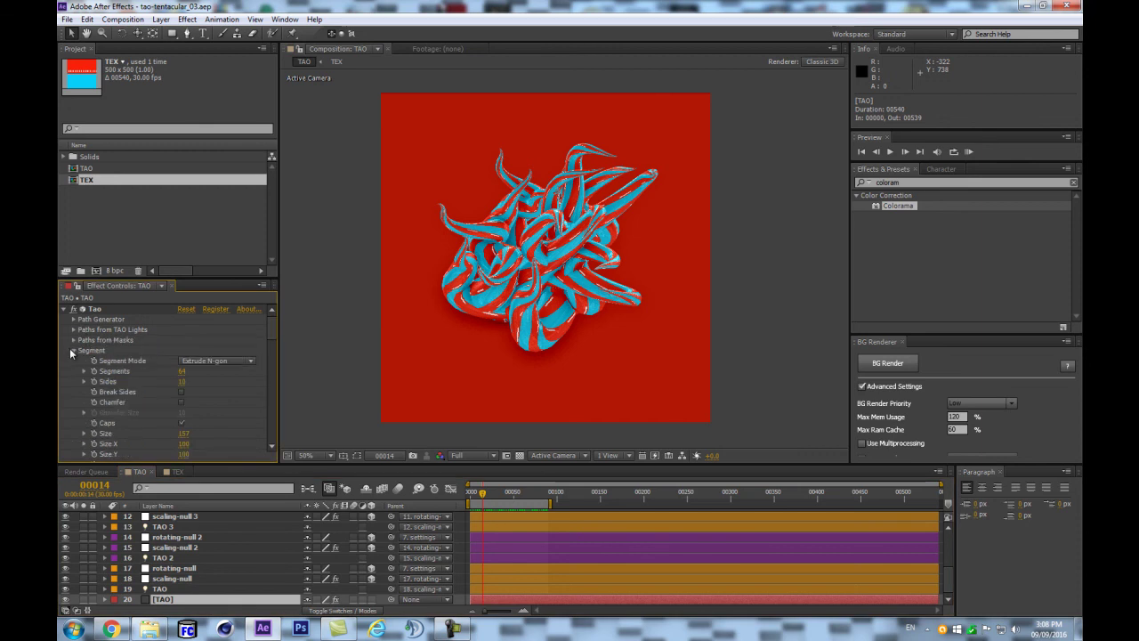
{"action": "left_click", "coordinate": [72, 350]}
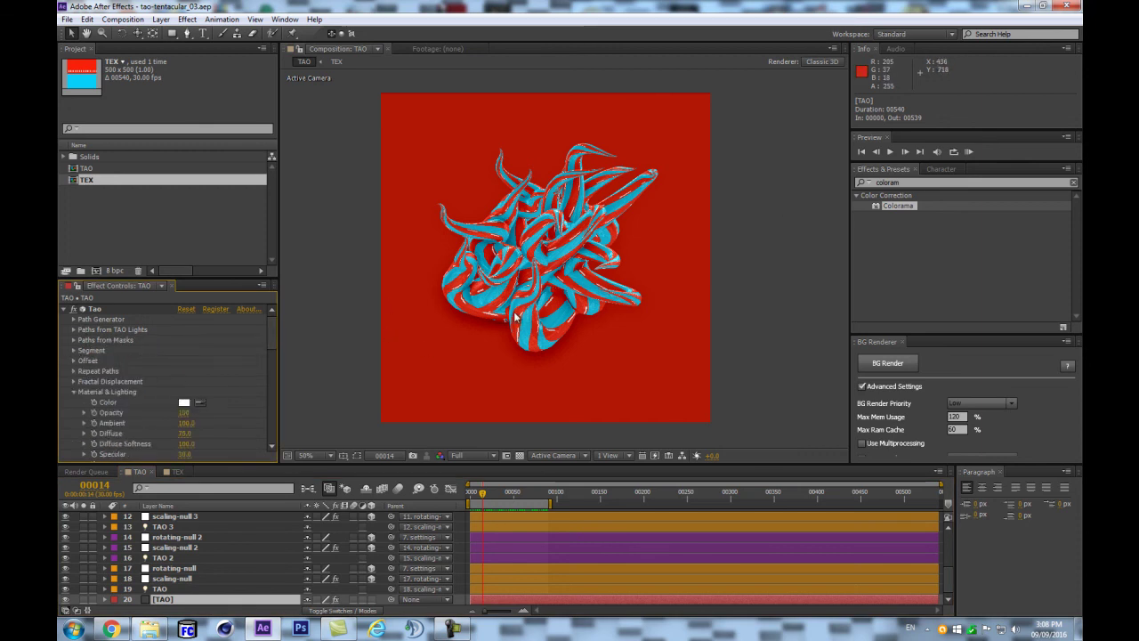
{"action": "left_click", "coordinate": [74, 392]}
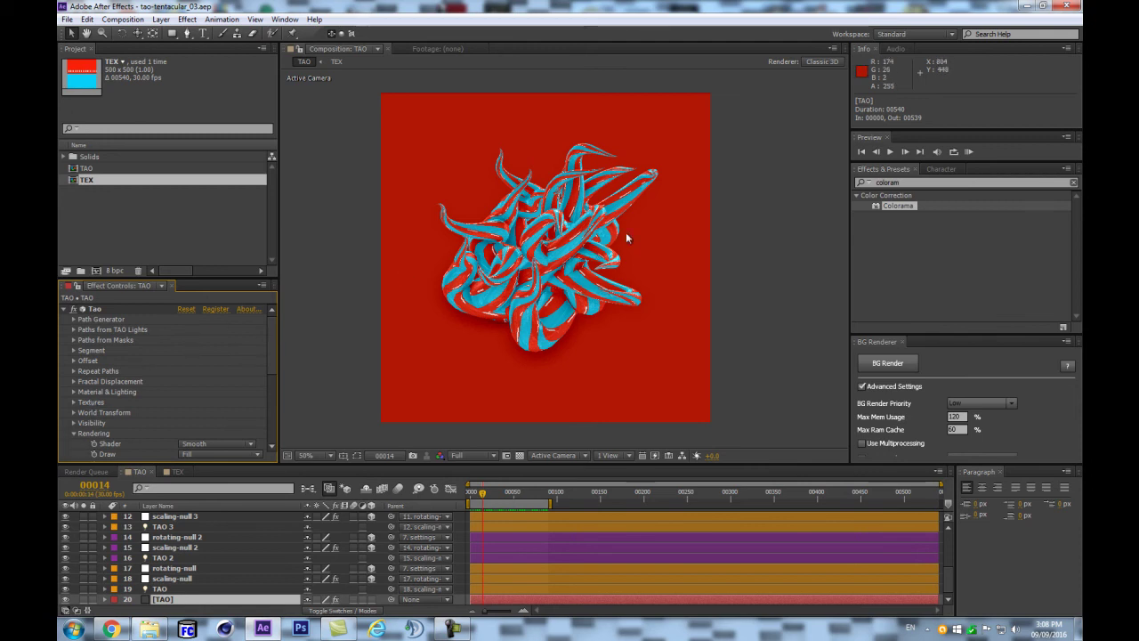
{"action": "scroll", "coordinate": [108, 393], "scroll_direction": "down", "scroll_amount": 2}
{"action": "scroll", "coordinate": [82, 397], "scroll_direction": "up", "scroll_amount": 1}
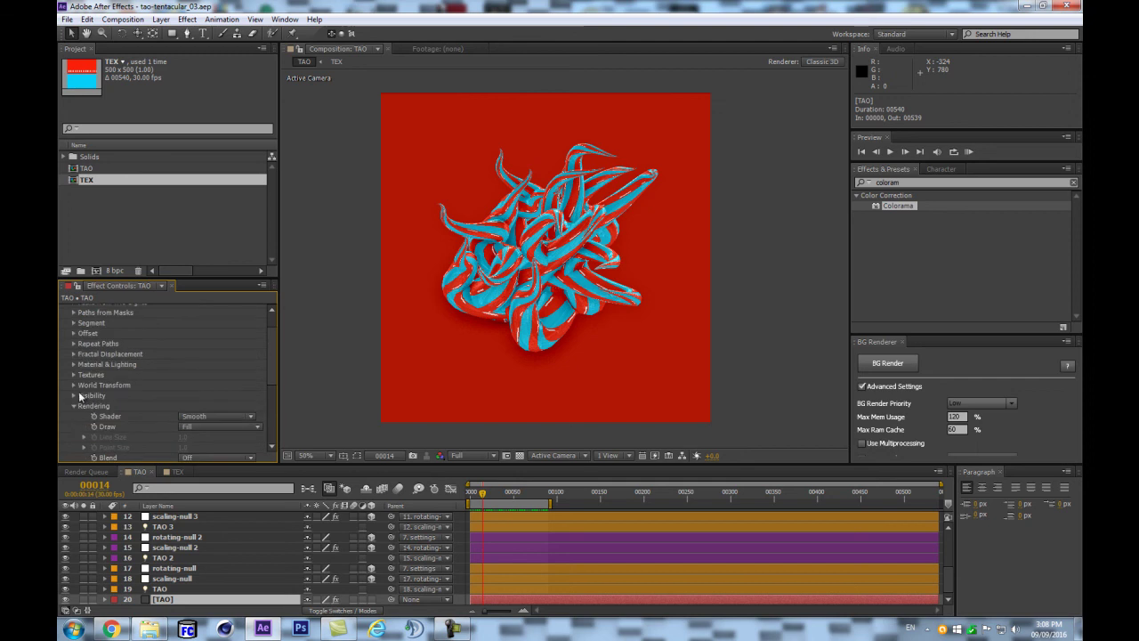
{"action": "left_click", "coordinate": [74, 409]}
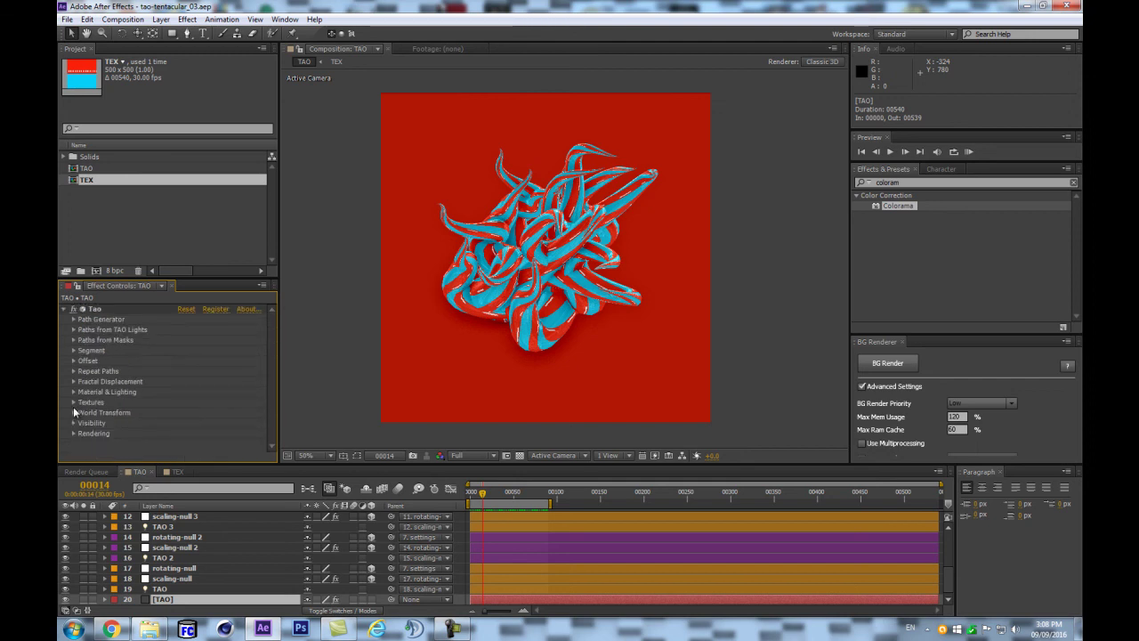
Expand the Tao effect's Offset and Offset Animation Sequence groups and disable Offset Size
{"action": "left_click", "coordinate": [75, 361]}
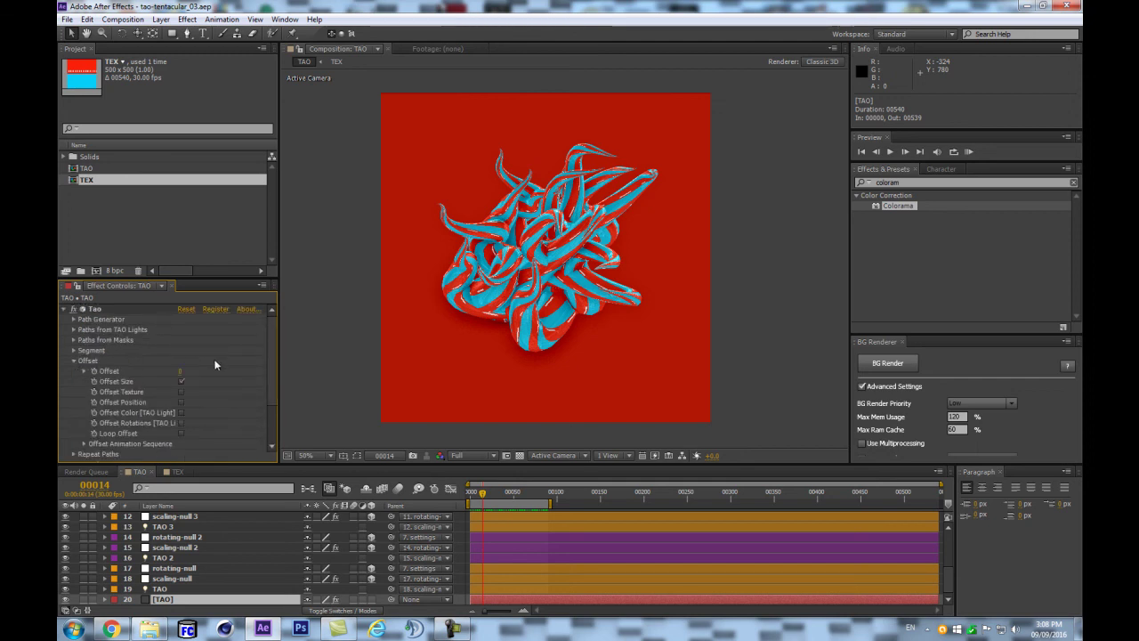
{"action": "scroll", "coordinate": [215, 365], "scroll_direction": "down", "scroll_amount": 2}
{"action": "left_click", "coordinate": [84, 389]}
{"action": "scroll", "coordinate": [217, 396], "scroll_direction": "down", "scroll_amount": 2}
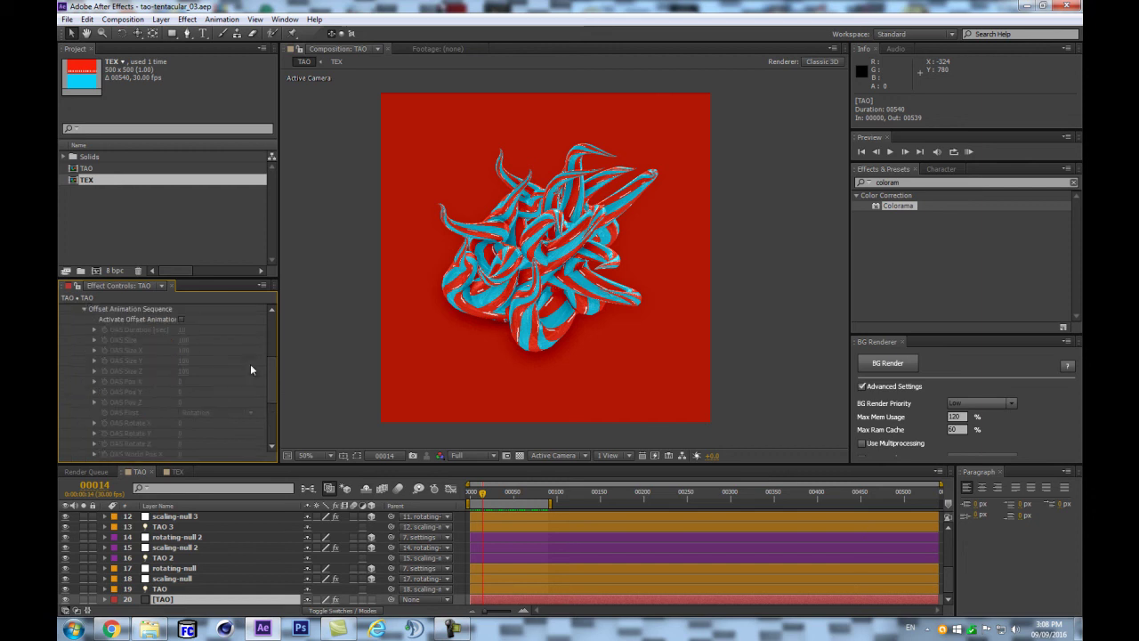
{"action": "scroll", "coordinate": [197, 370], "scroll_direction": "up", "scroll_amount": 2}
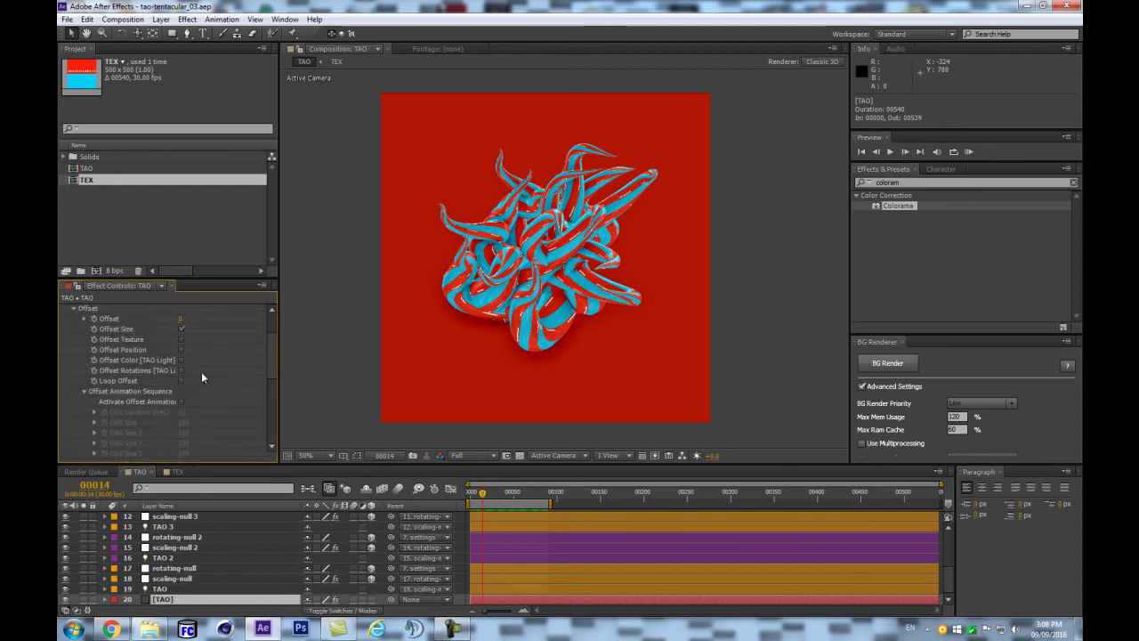
{"action": "left_click", "coordinate": [183, 329]}
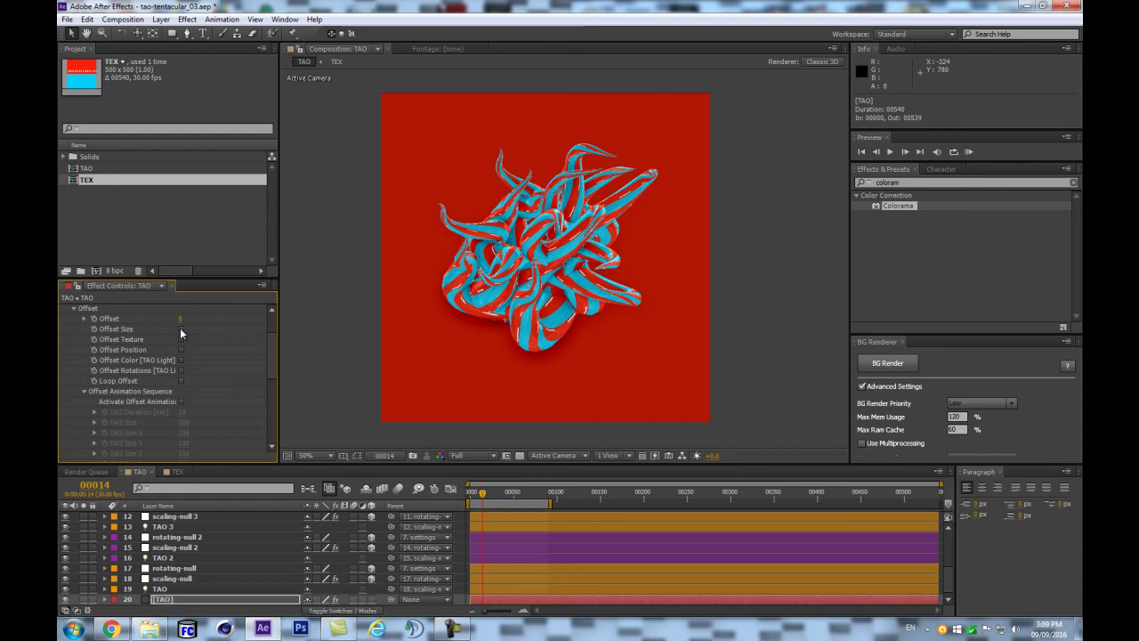
Keyframe the Tao effect's Offset from 0 at frame 0 to 100 at frame 90
{"action": "left_click", "coordinate": [470, 493]}
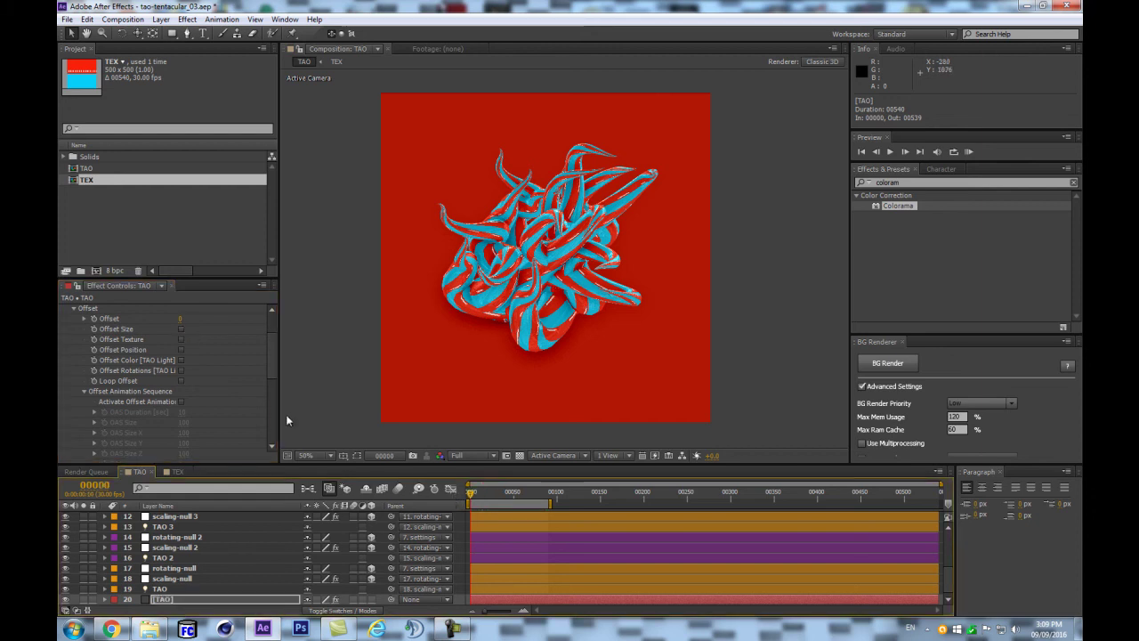
{"action": "left_click", "coordinate": [153, 318]}
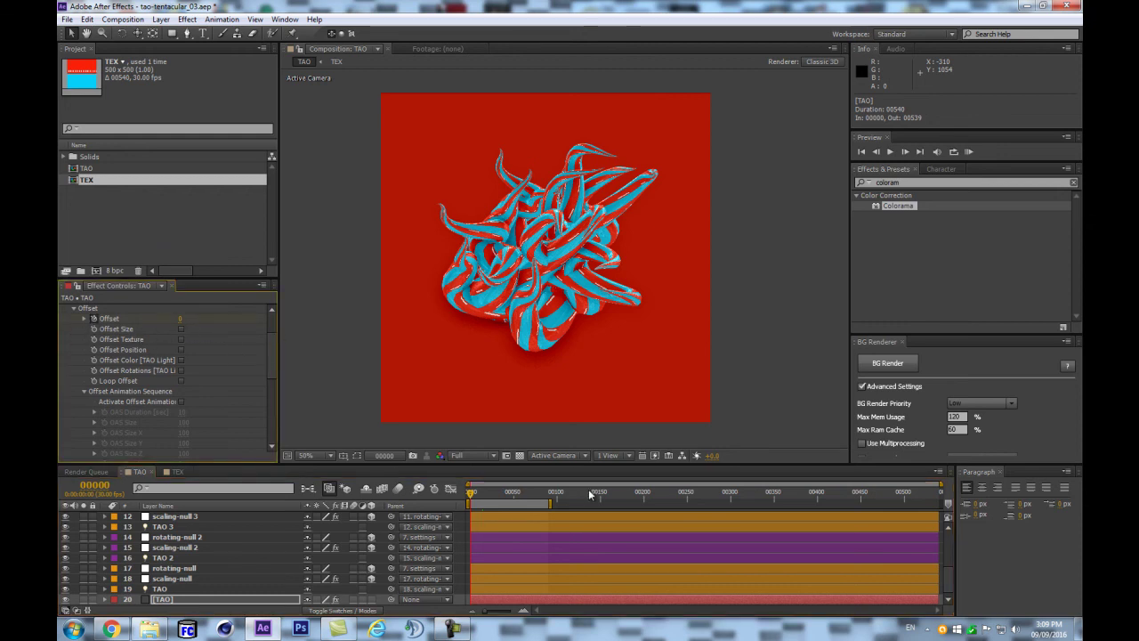
{"action": "left_click", "coordinate": [94, 485]}
{"action": "type", "text": "90"}
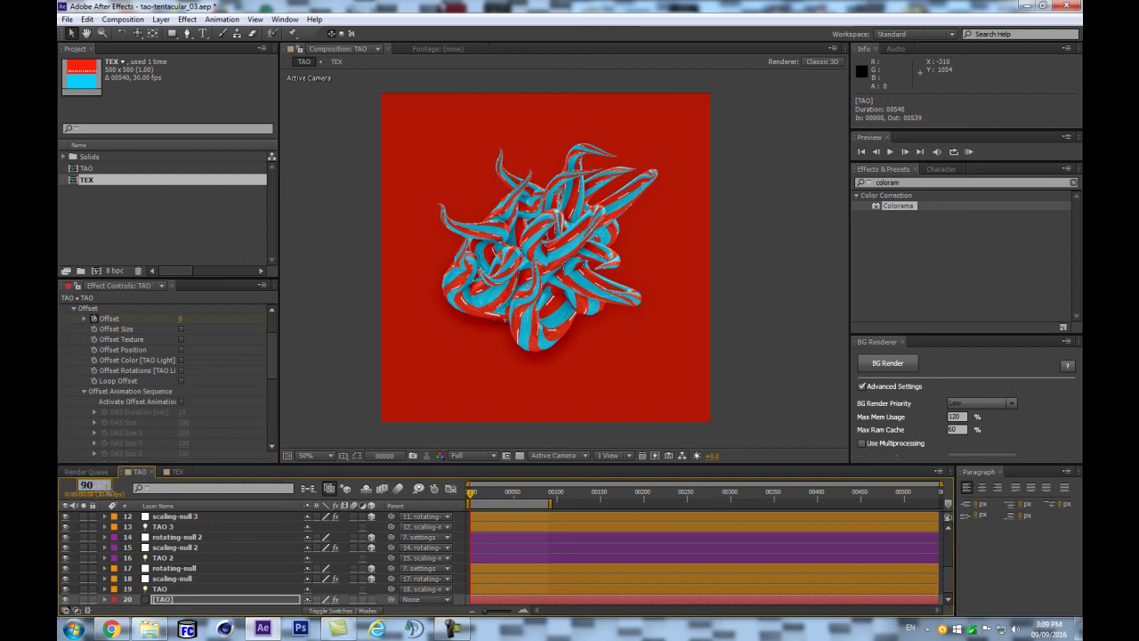
{"action": "key", "text": "Return"}
{"action": "left_click", "coordinate": [180, 318]}
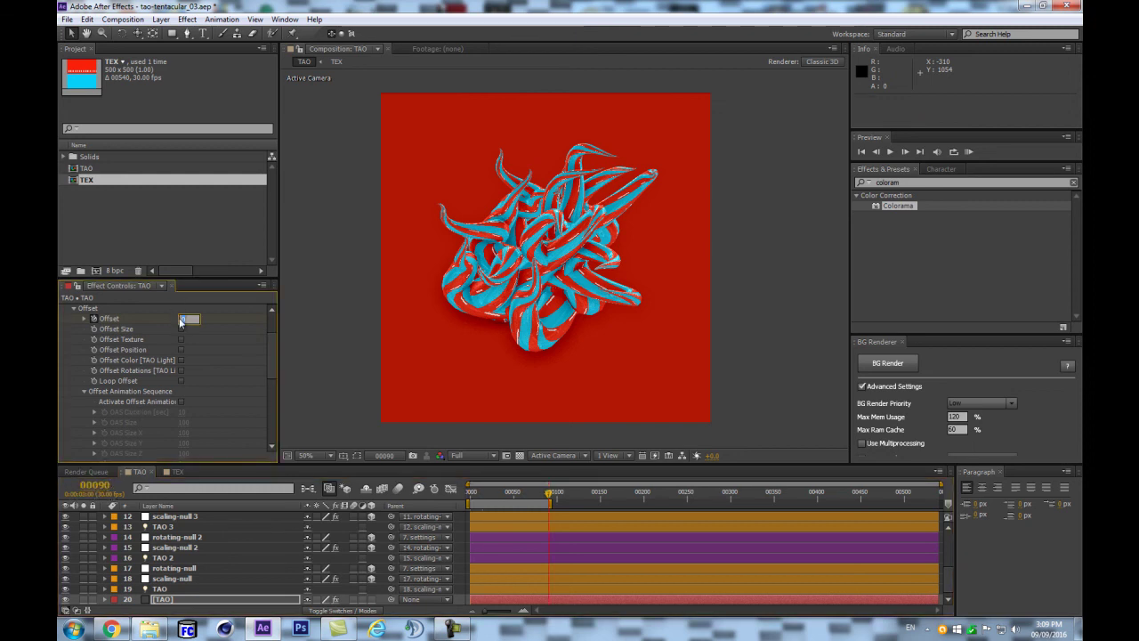
{"action": "key", "text": "Return"}
Enable Loop Offset and activate the Offset Animation Sequence in the Tao effect
{"action": "left_click", "coordinate": [181, 380]}
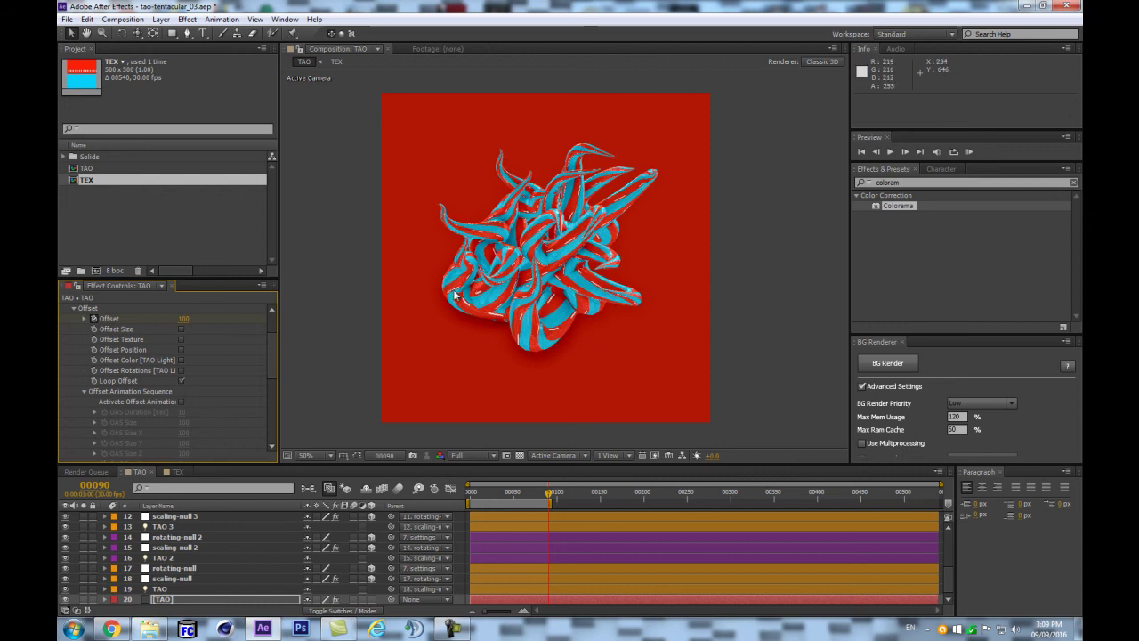
{"action": "left_click", "coordinate": [177, 401]}
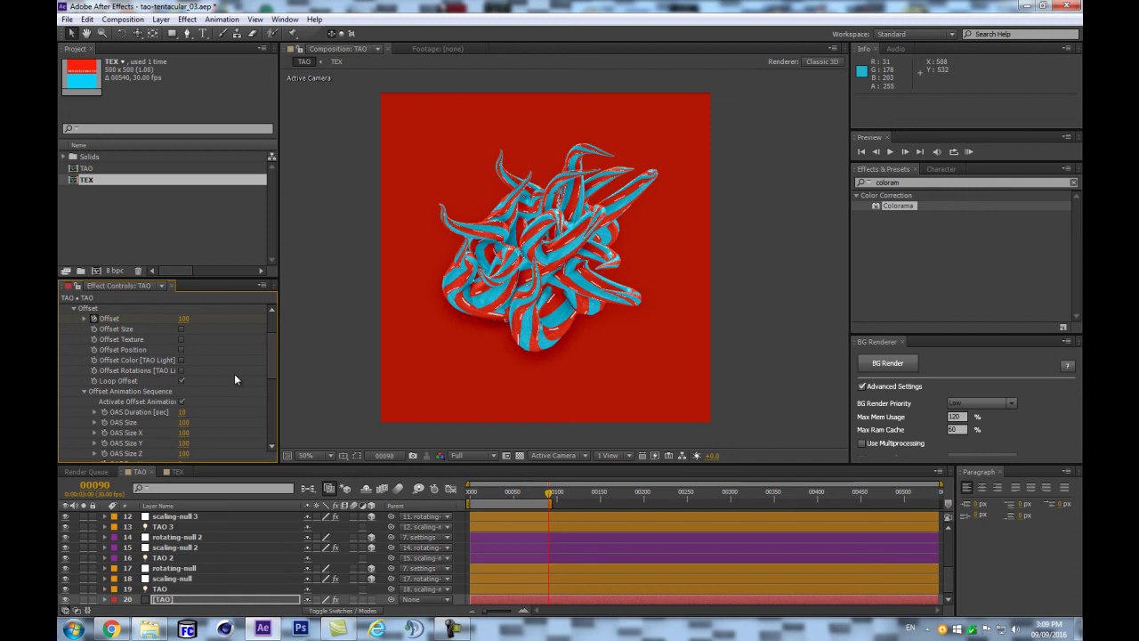
{"action": "scroll", "coordinate": [215, 384], "scroll_direction": "down", "scroll_amount": 3}
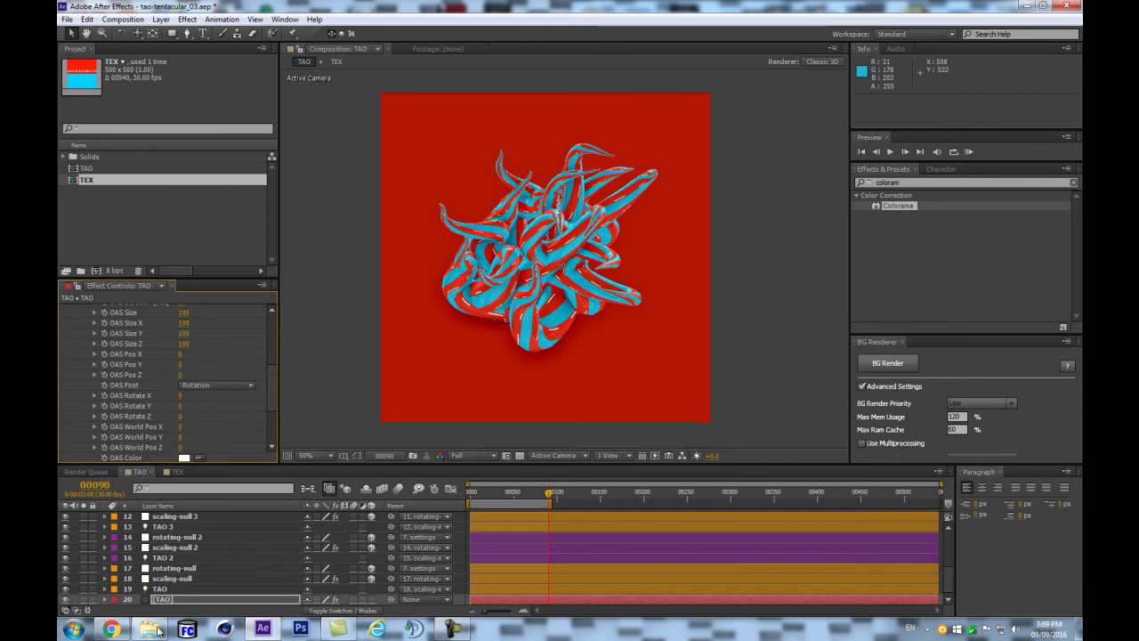
Switch to Chrome and search the web for "dan ebberts wiggle"
{"action": "left_click", "coordinate": [111, 629]}
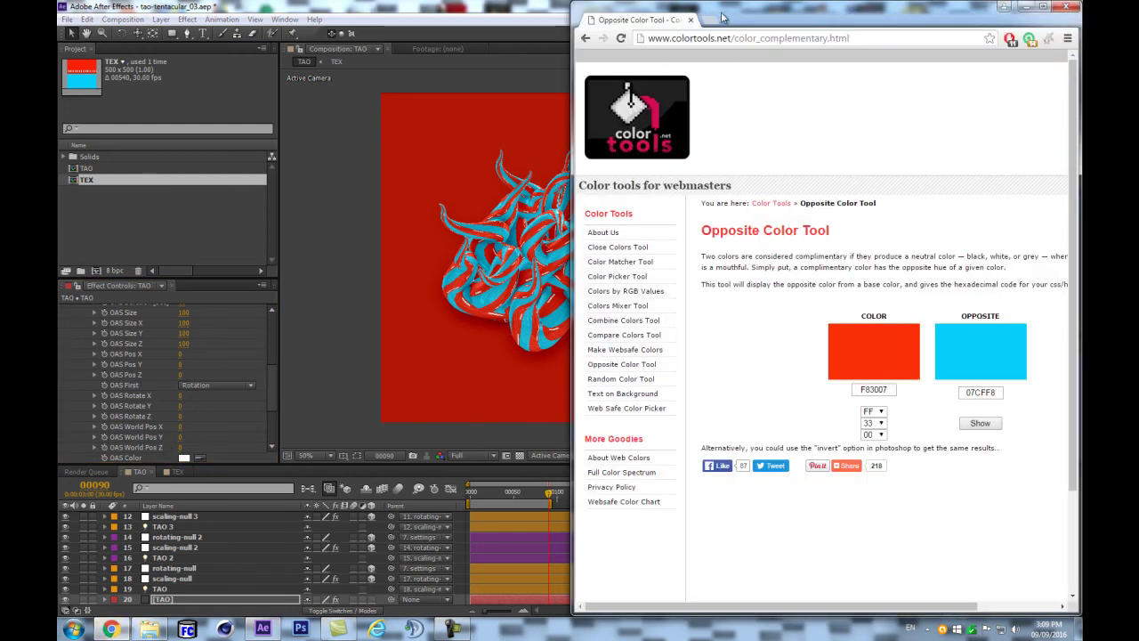
{"action": "left_click", "coordinate": [738, 38]}
{"action": "type", "text": "dan ebberts wiggle"}
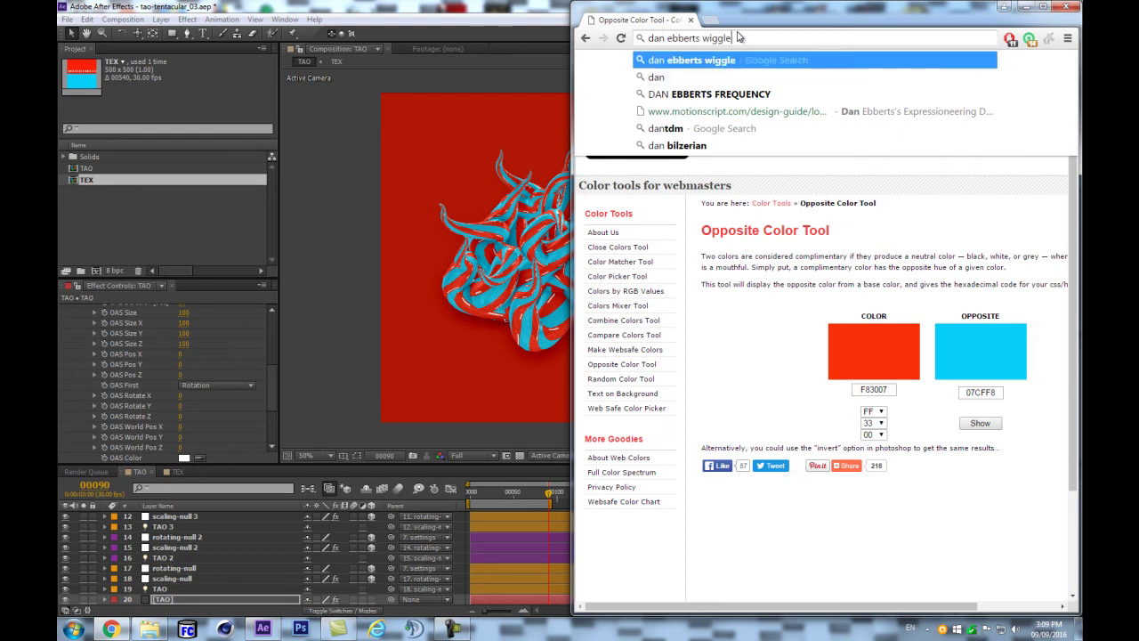
{"action": "key", "text": "Return"}
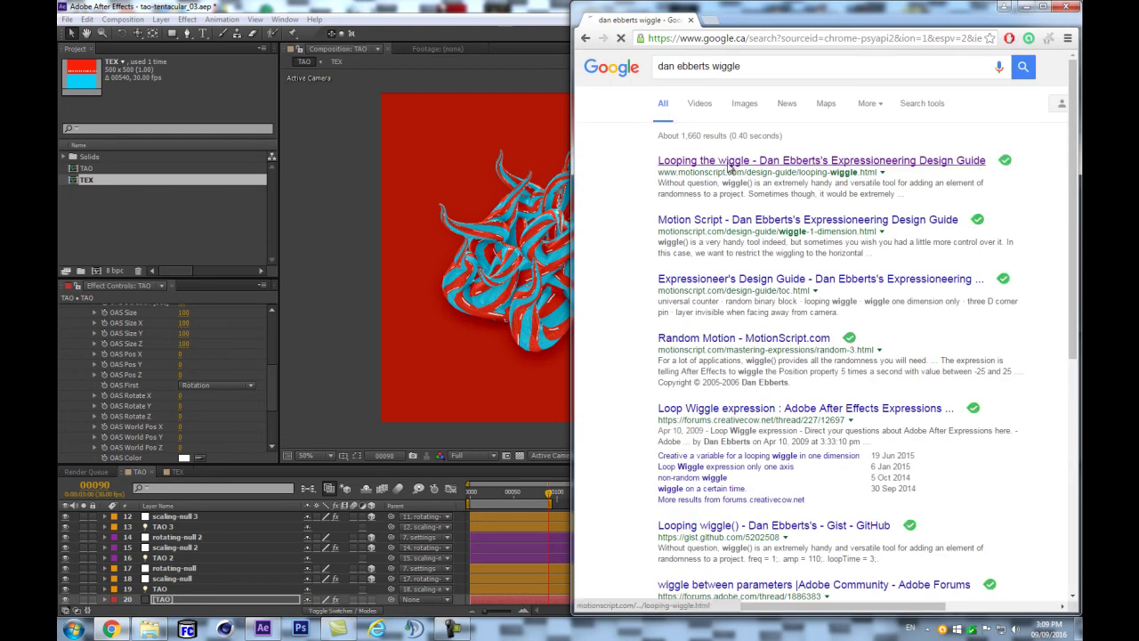
Open the "Looping the wiggle" page, copy its full expression code block and return to After Effects
{"action": "left_click", "coordinate": [728, 166]}
{"action": "scroll", "coordinate": [734, 169], "scroll_direction": "down", "scroll_amount": 2}
{"action": "scroll", "coordinate": [734, 169], "scroll_direction": "down", "scroll_amount": 3}
{"action": "left_click_drag", "start_coordinate": [810, 258], "coordinate": [625, 191]}
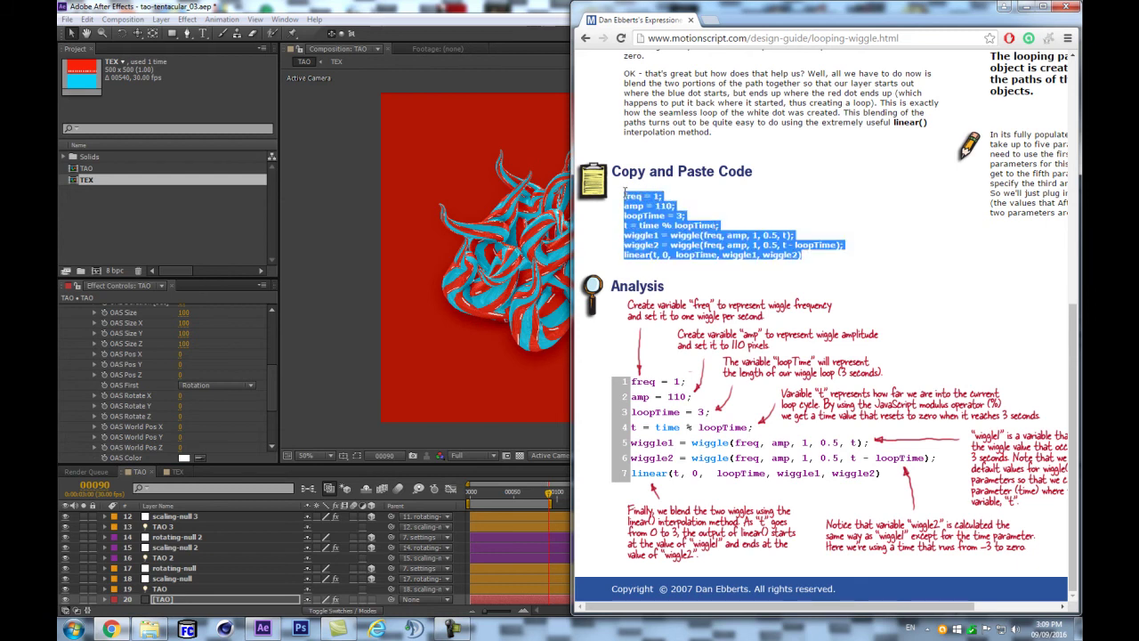
{"action": "left_click", "coordinate": [297, 6]}
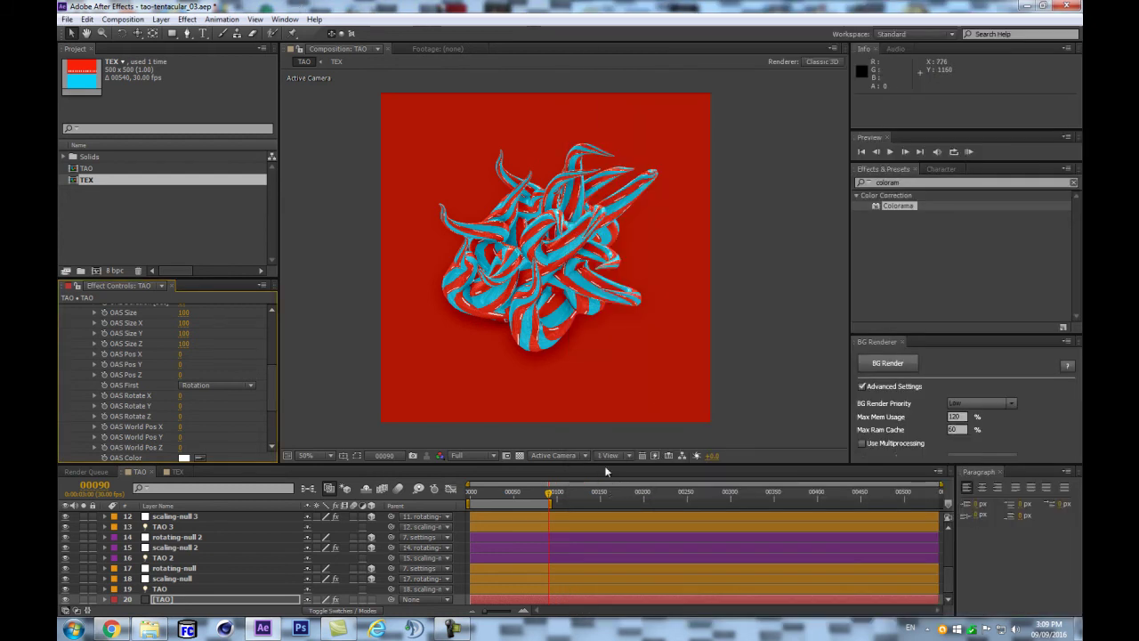
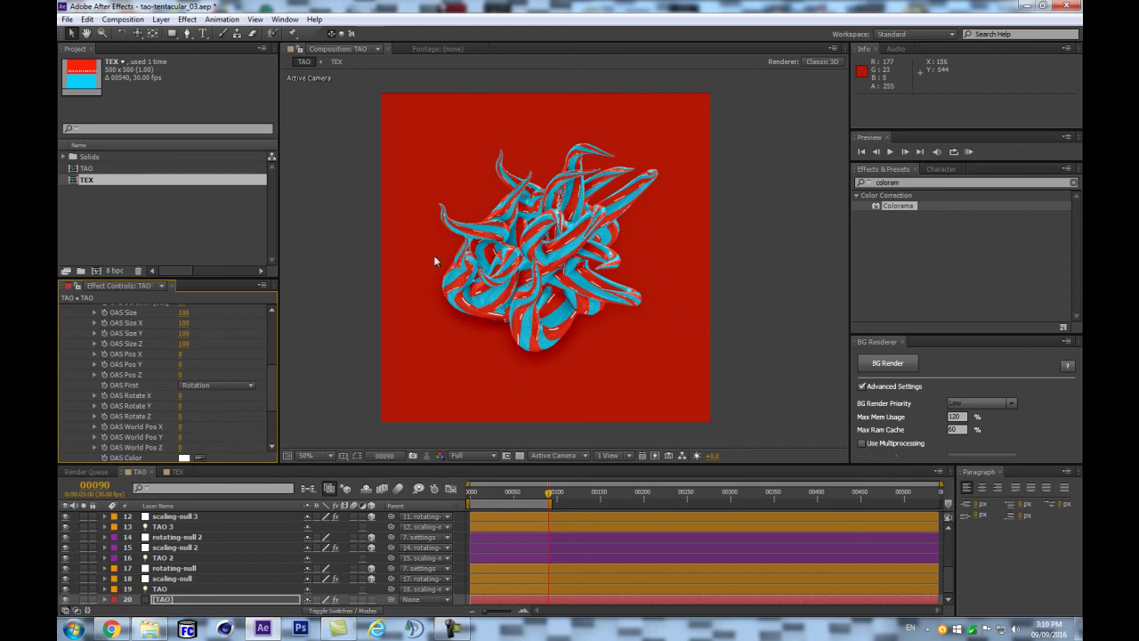
Add an expression to the Tao effect's OAS World Pos X using the copied looping wiggle code
{"action": "left_click", "coordinate": [104, 427], "text": "alt"}
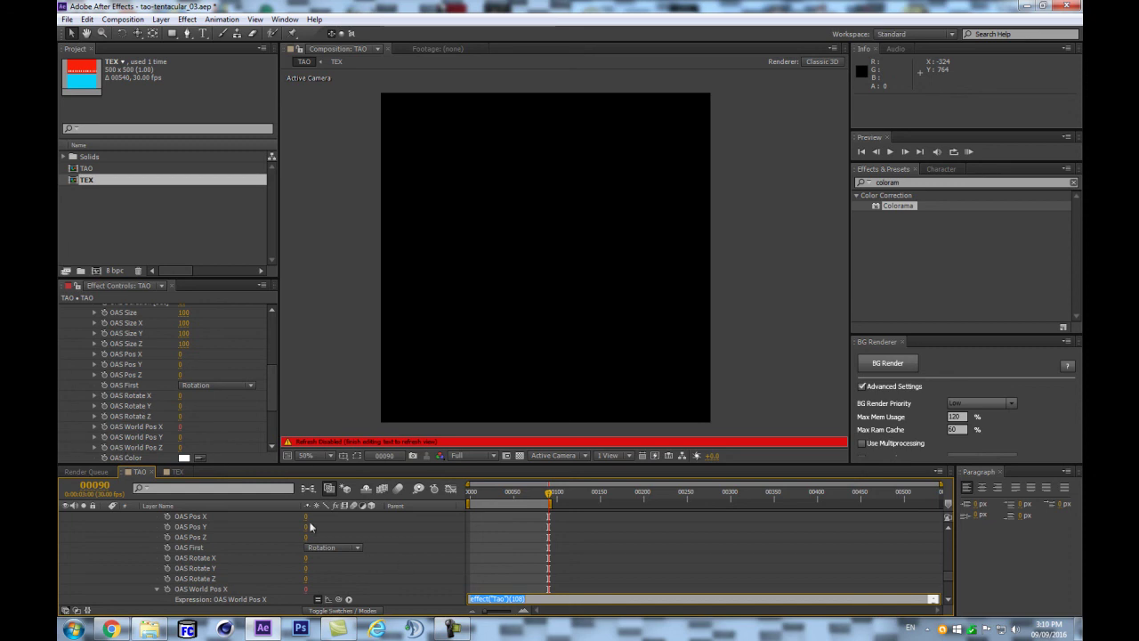
{"action": "key", "text": "ctrl+v"}
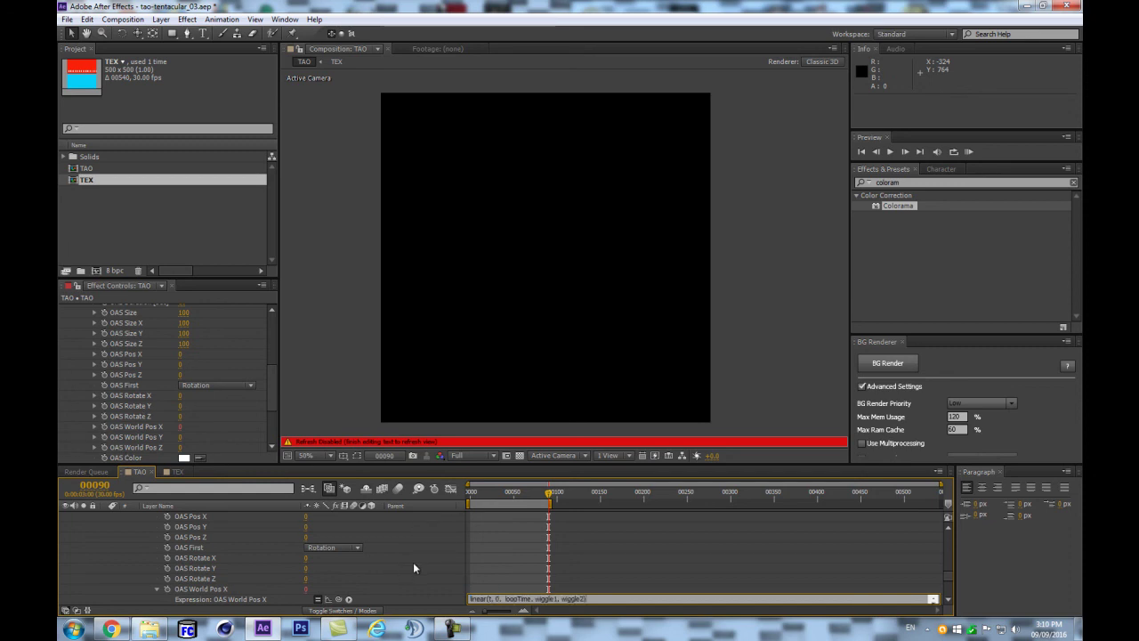
{"action": "key", "text": "KP_Enter"}
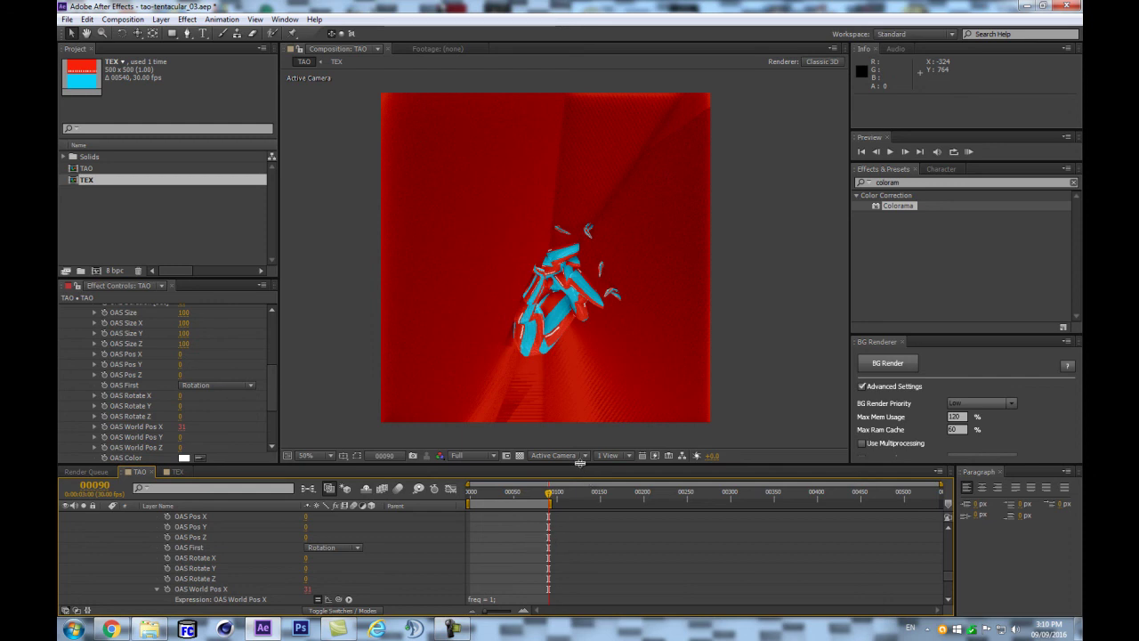
Enlarge the OAS World Pos X expression field to show all its lines and set loopTime to 10
{"action": "left_click_drag", "start_coordinate": [580, 462], "coordinate": [553, 358]}
{"action": "left_click_drag", "start_coordinate": [511, 496], "coordinate": [512, 568]}
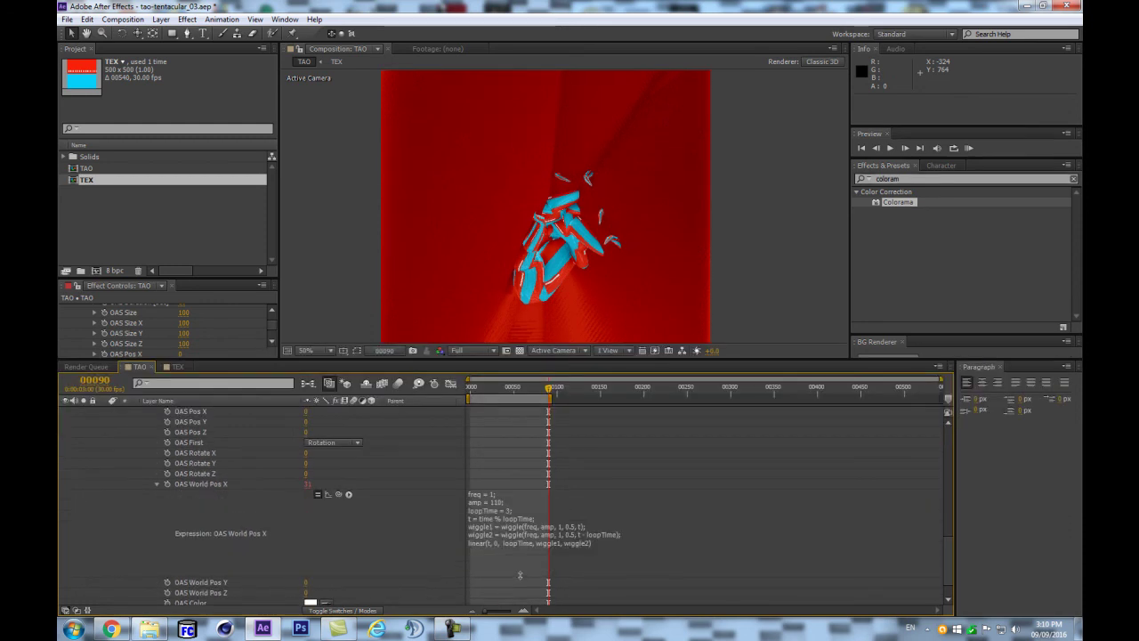
{"action": "left_click", "coordinate": [534, 530]}
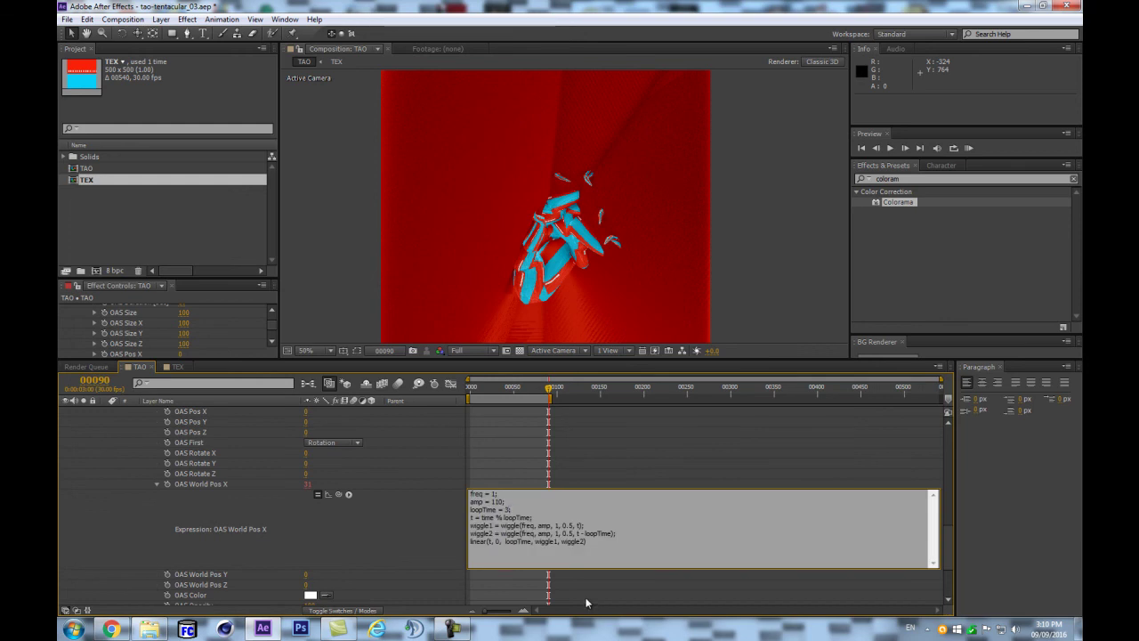
{"action": "left_click", "coordinate": [412, 543]}
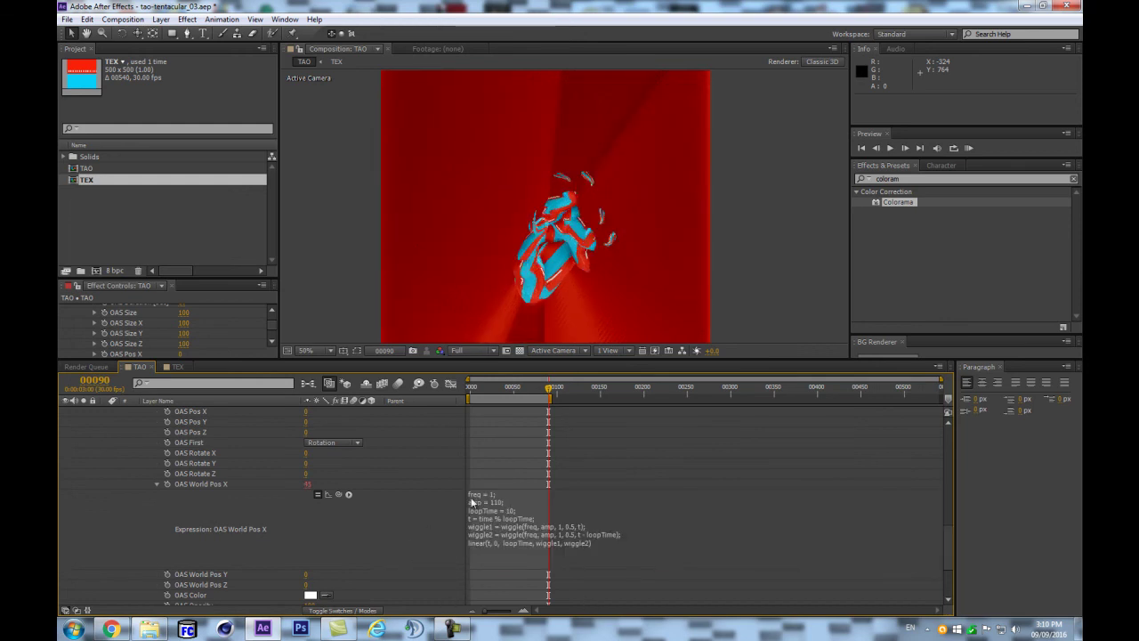
Try linking the expression's loopTime to the Tao effect's Duration if no Keyframes property, and undo the edit
{"action": "scroll", "coordinate": [246, 321], "scroll_direction": "up", "scroll_amount": 10}
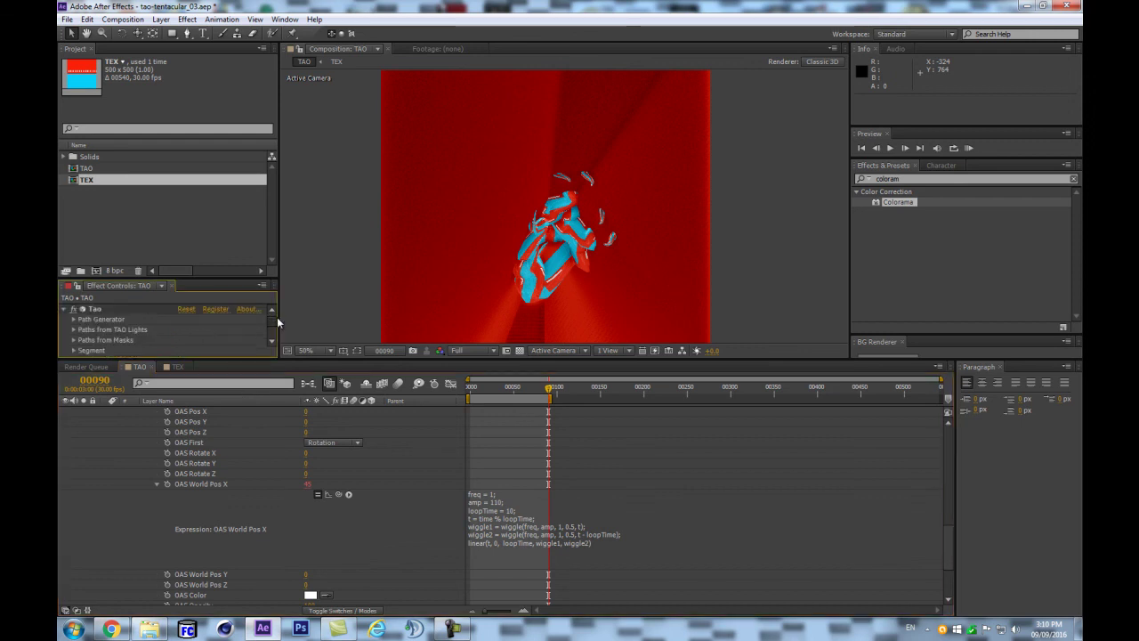
{"action": "left_click", "coordinate": [75, 331]}
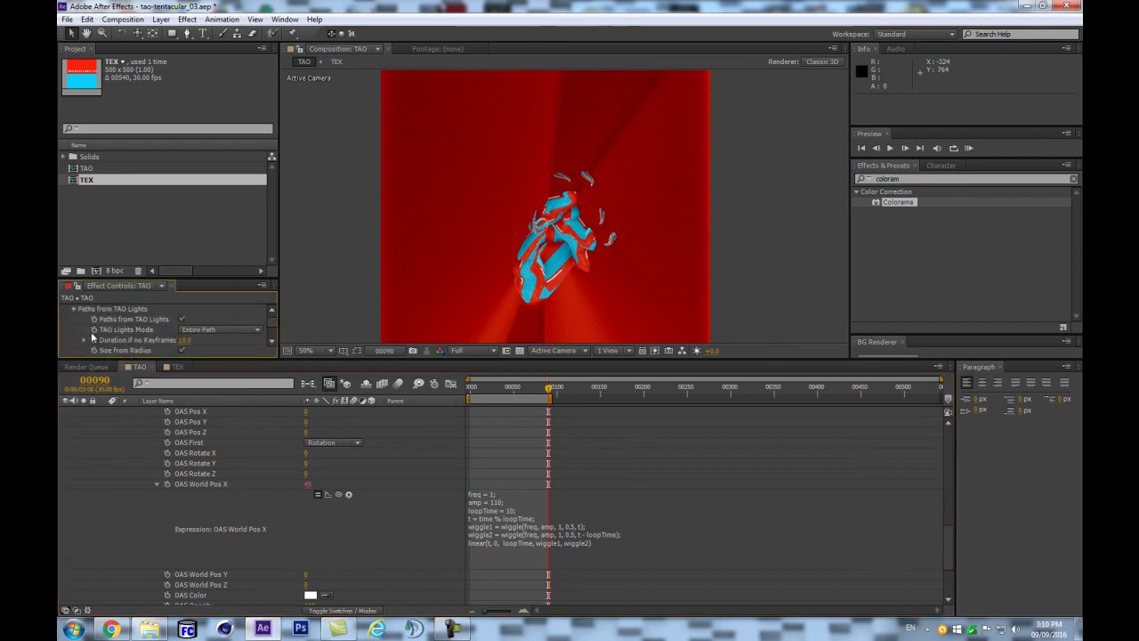
{"action": "left_click", "coordinate": [541, 537]}
{"action": "double_click", "coordinate": [509, 510]}
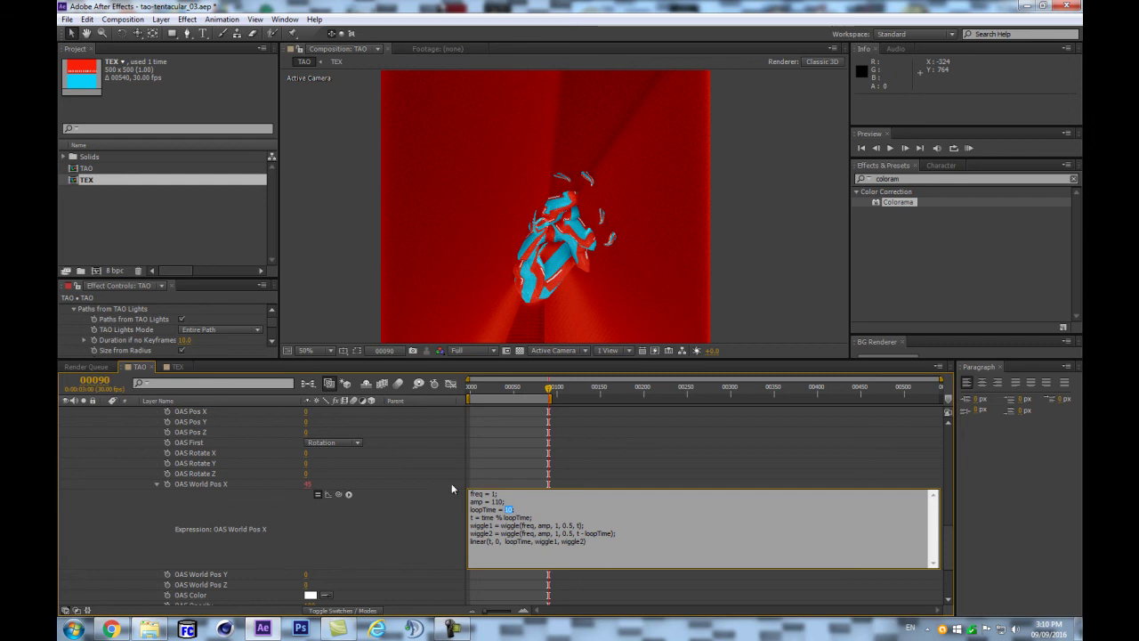
{"action": "left_click_drag", "start_coordinate": [339, 494], "coordinate": [133, 341]}
{"action": "left_click", "coordinate": [199, 490]}
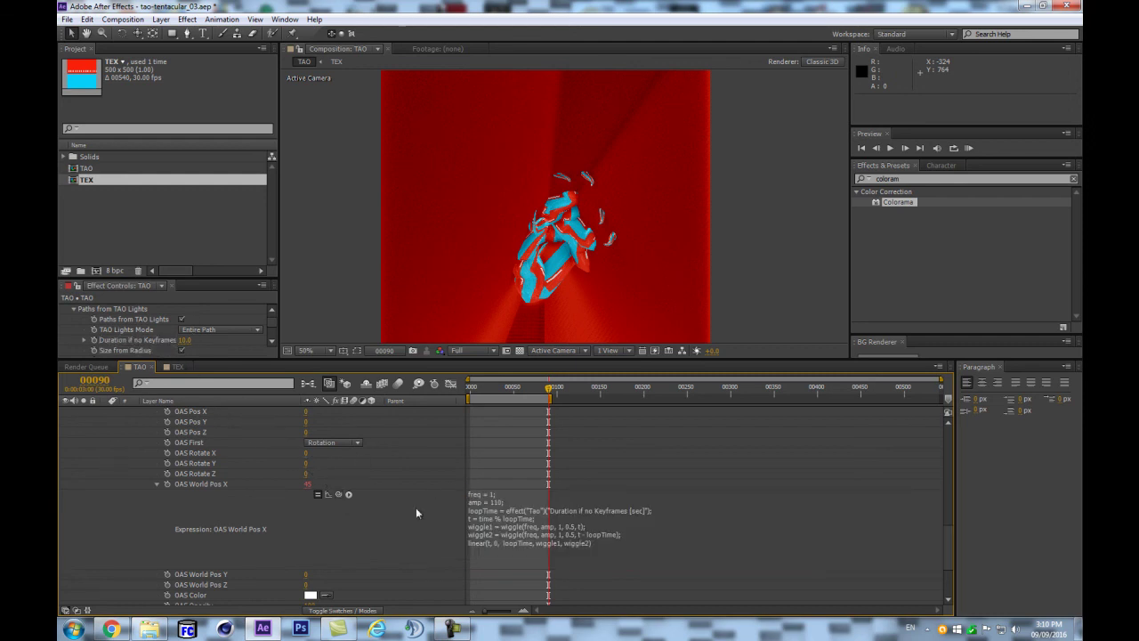
{"action": "key", "text": "ctrl+z"}
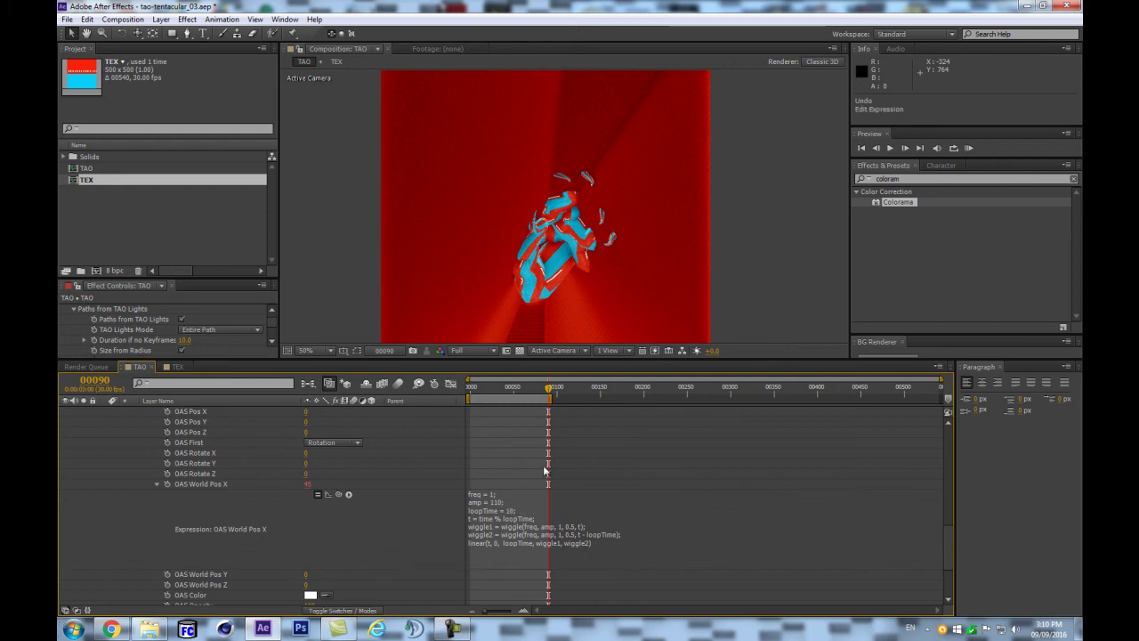
Set freq to 0.3 and amp to 11 in the OAS World Pos X expression
{"action": "left_click", "coordinate": [507, 497]}
{"action": "left_click", "coordinate": [495, 494]}
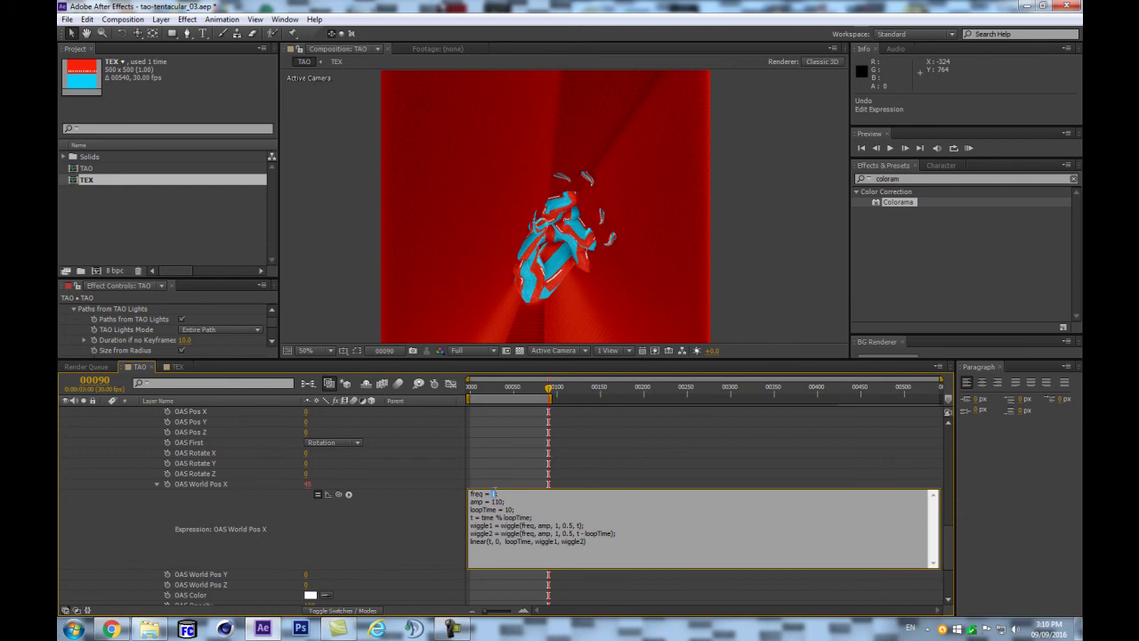
{"action": "left_click", "coordinate": [395, 529]}
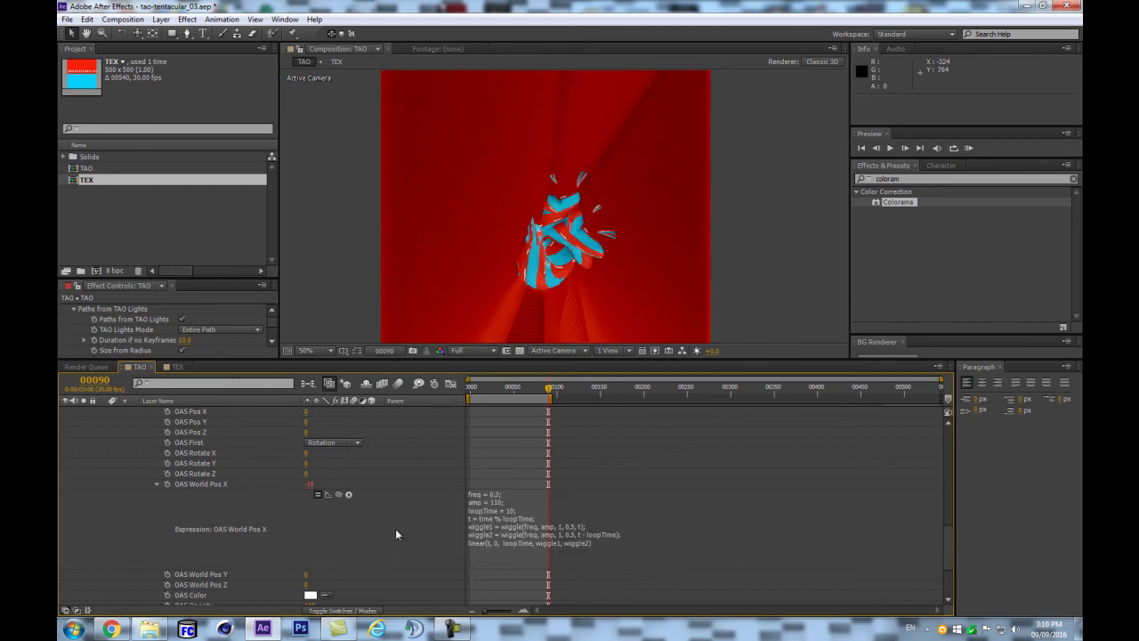
{"action": "left_click", "coordinate": [497, 500]}
{"action": "left_click", "coordinate": [387, 530]}
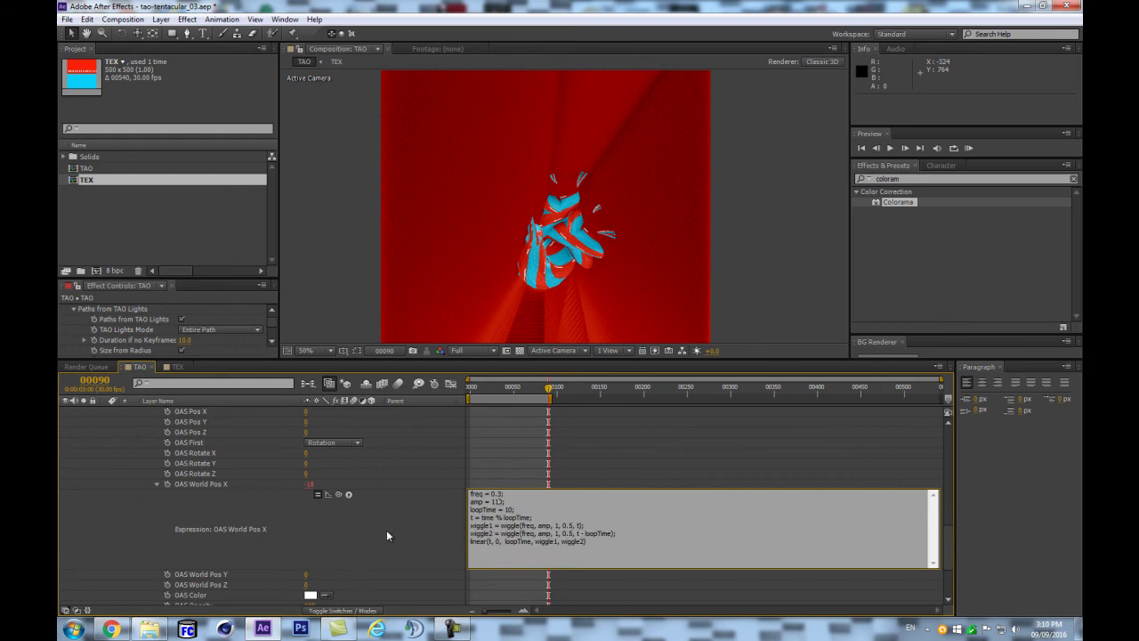
Collapse the TAO solid layer's properties in the timeline and return to frame 0
{"action": "scroll", "coordinate": [555, 187], "scroll_direction": "down", "scroll_amount": 2}
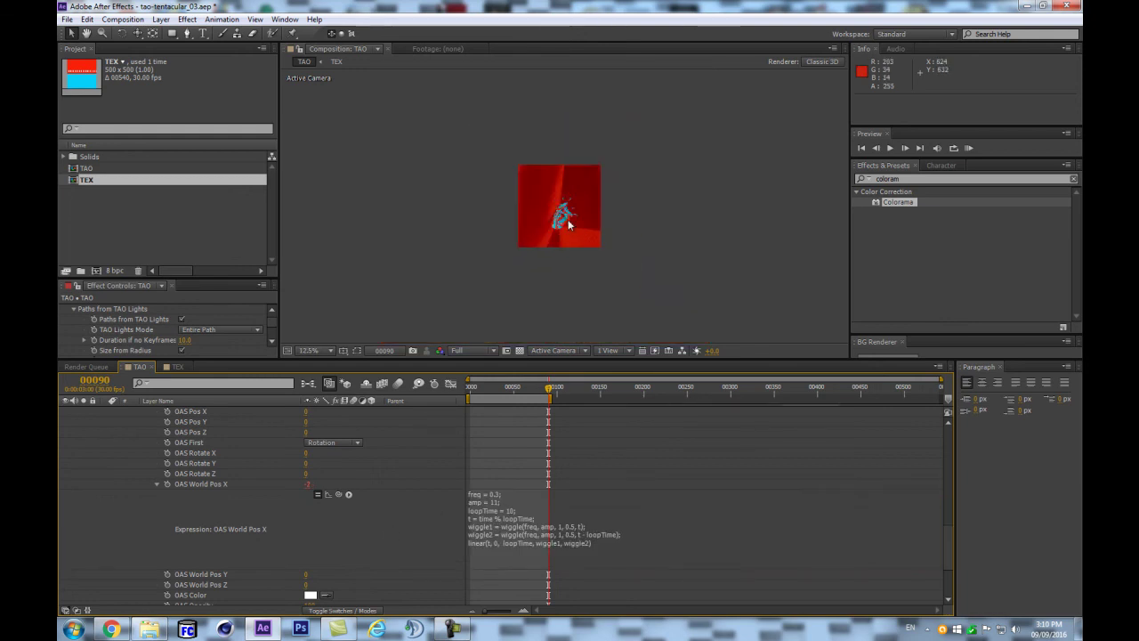
{"action": "scroll", "coordinate": [513, 247], "scroll_direction": "up", "scroll_amount": 1}
{"action": "scroll", "coordinate": [142, 419], "scroll_direction": "up", "scroll_amount": 4}
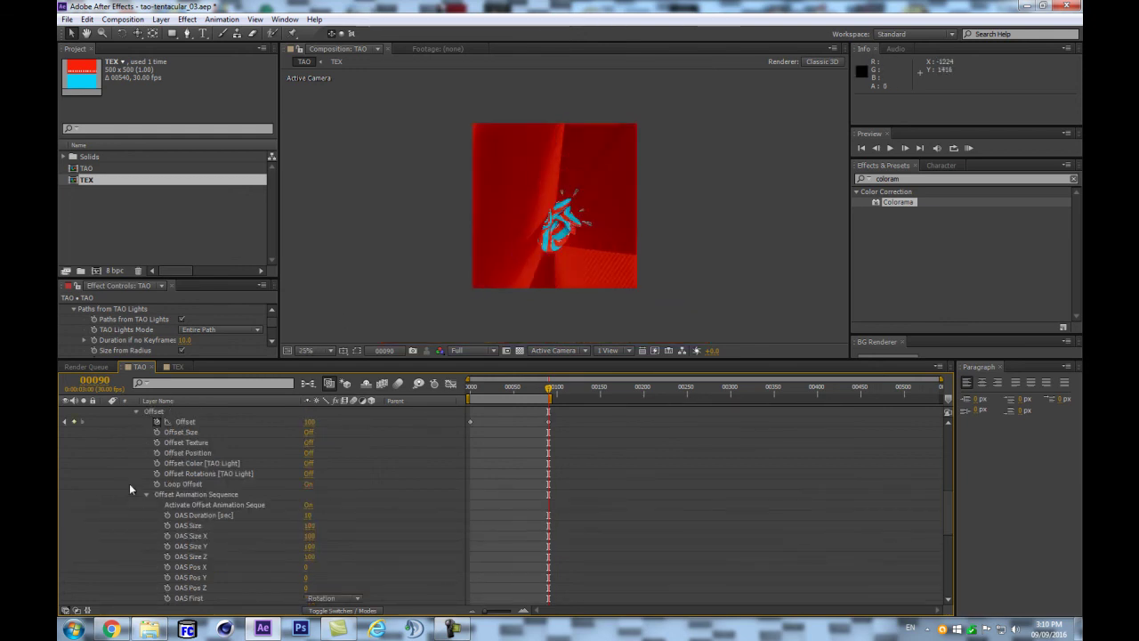
{"action": "scroll", "coordinate": [131, 480], "scroll_direction": "up", "scroll_amount": 5}
{"action": "scroll", "coordinate": [227, 464], "scroll_direction": "up", "scroll_amount": 3}
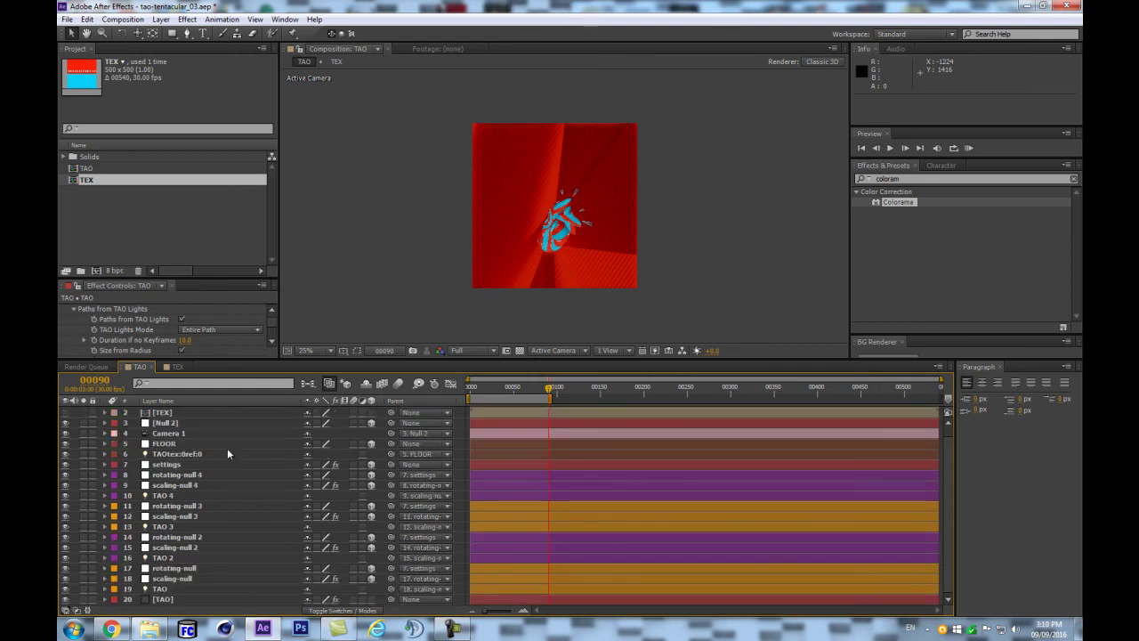
{"action": "left_click_drag", "start_coordinate": [546, 388], "coordinate": [450, 416]}
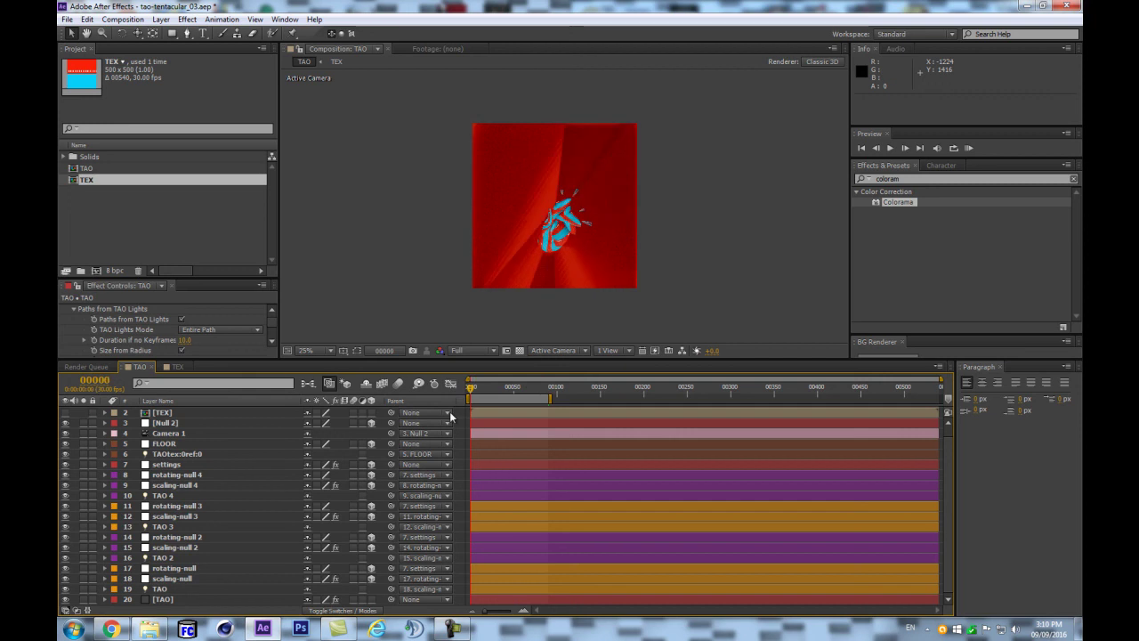
Rename the floor light TAOtex:0ref:0osf:0 and scrub the start of the animation to check the floor
{"action": "left_click", "coordinate": [202, 454]}
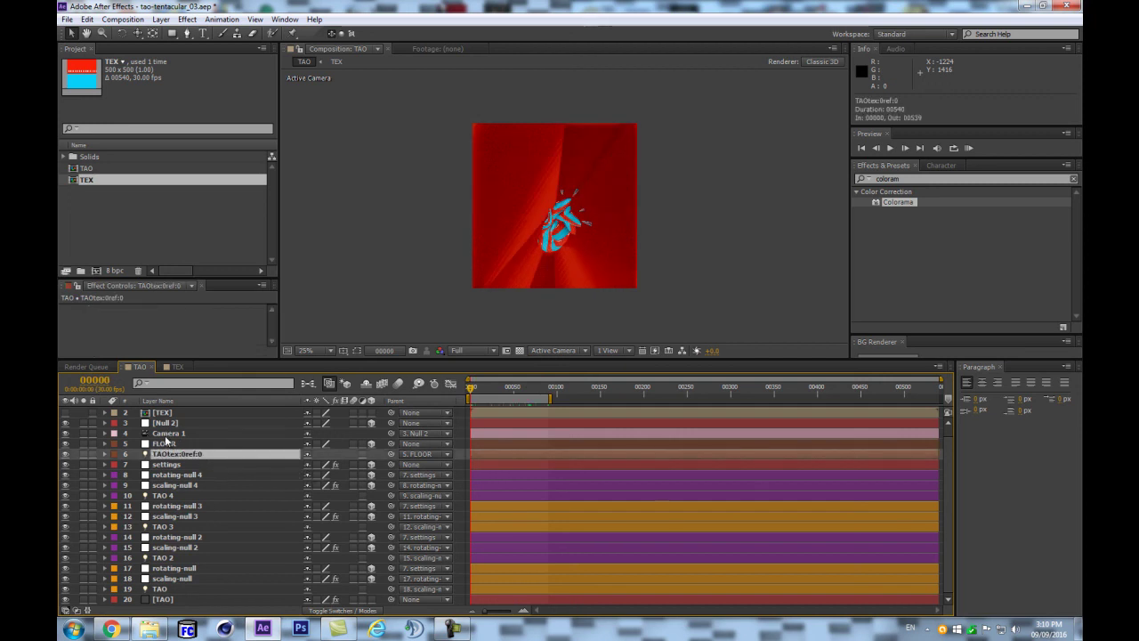
{"action": "scroll", "coordinate": [661, 249], "scroll_direction": "up", "scroll_amount": 2}
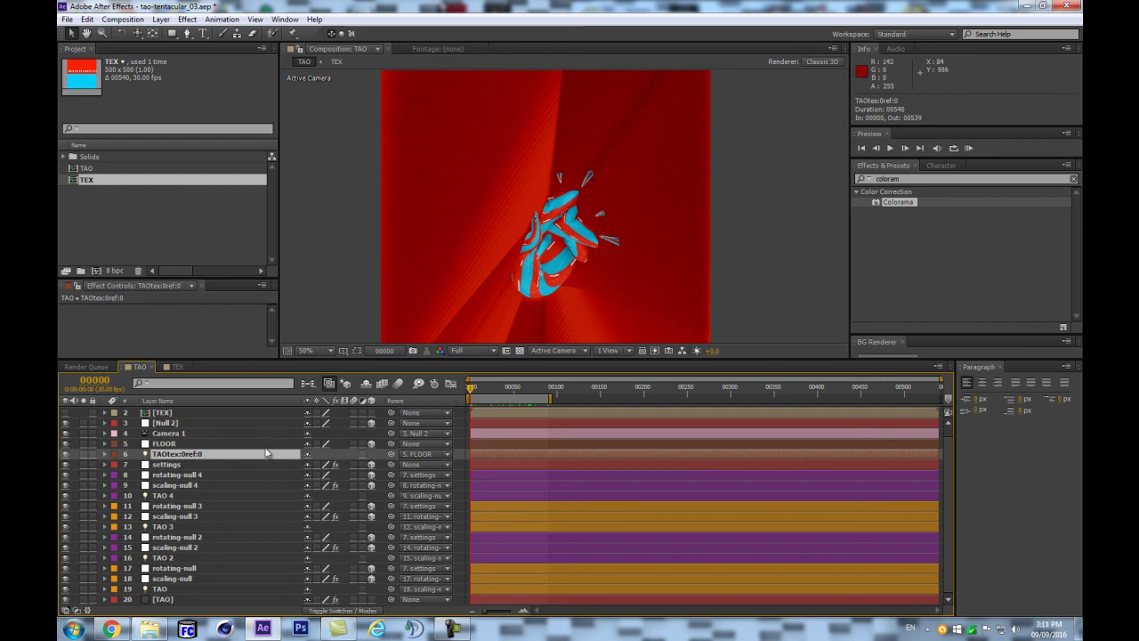
{"action": "key", "text": "Return"}
{"action": "left_click", "coordinate": [219, 453]}
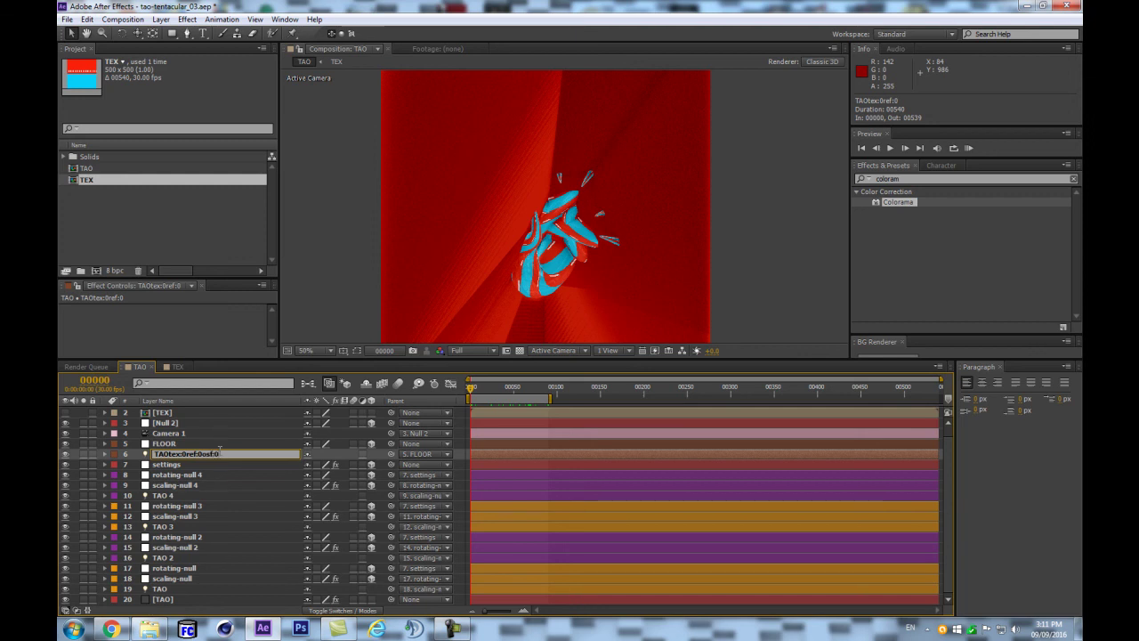
{"action": "key", "text": "Return"}
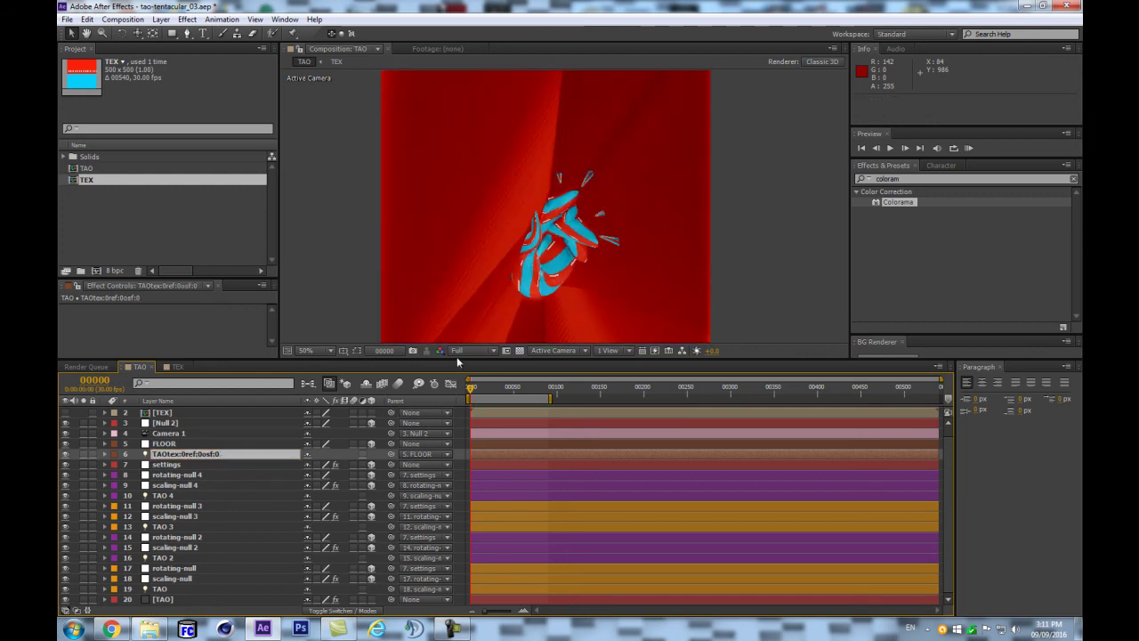
{"action": "left_click", "coordinate": [472, 389]}
{"action": "left_click_drag", "start_coordinate": [481, 388], "coordinate": [506, 369]}
Correct the floor light's name to TAOtex:0ref:0ofs:0 and scrub the timeline to check the floor again
{"action": "key", "text": "Return"}
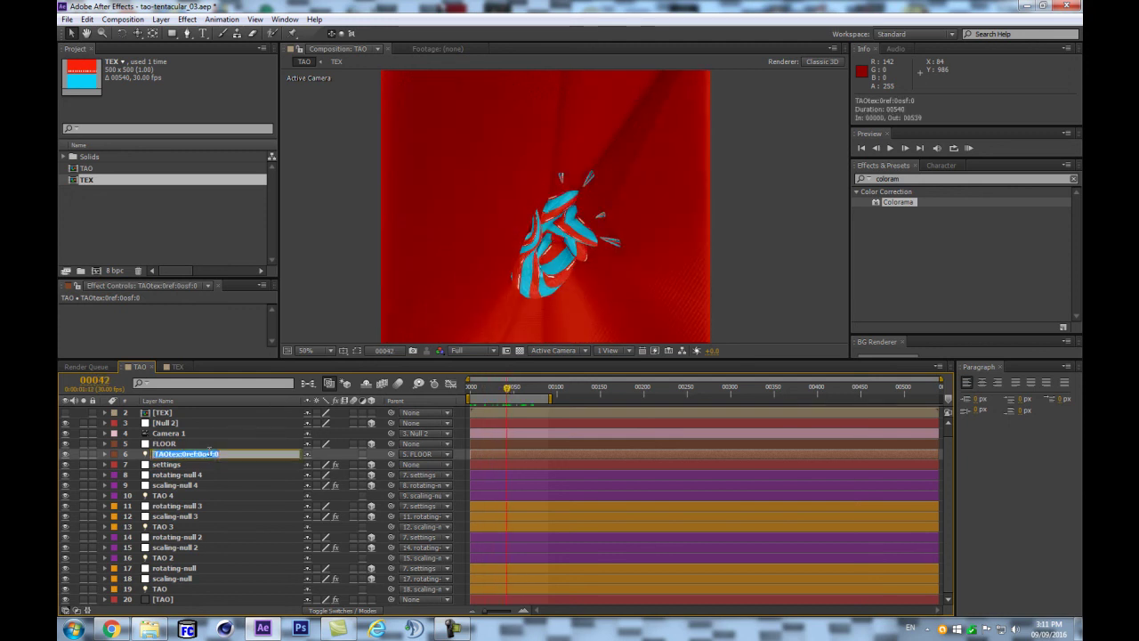
{"action": "left_click_drag", "start_coordinate": [204, 453], "coordinate": [220, 450]}
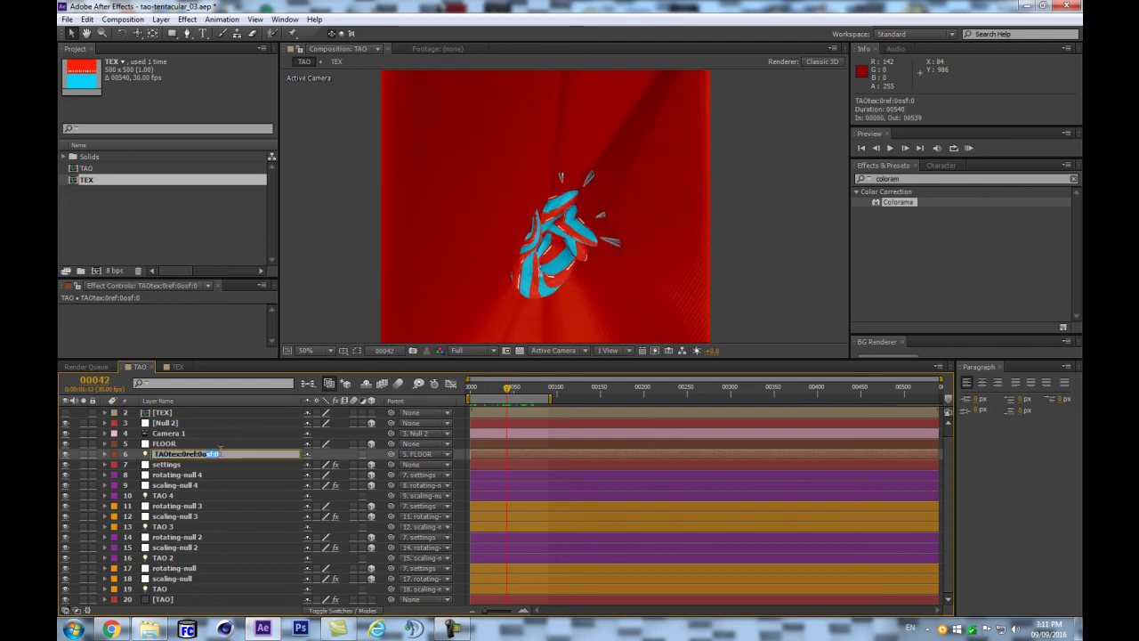
{"action": "left_click", "coordinate": [211, 454]}
{"action": "type", "text": "fs"}
{"action": "key", "text": "Return"}
{"action": "key", "text": "Home"}
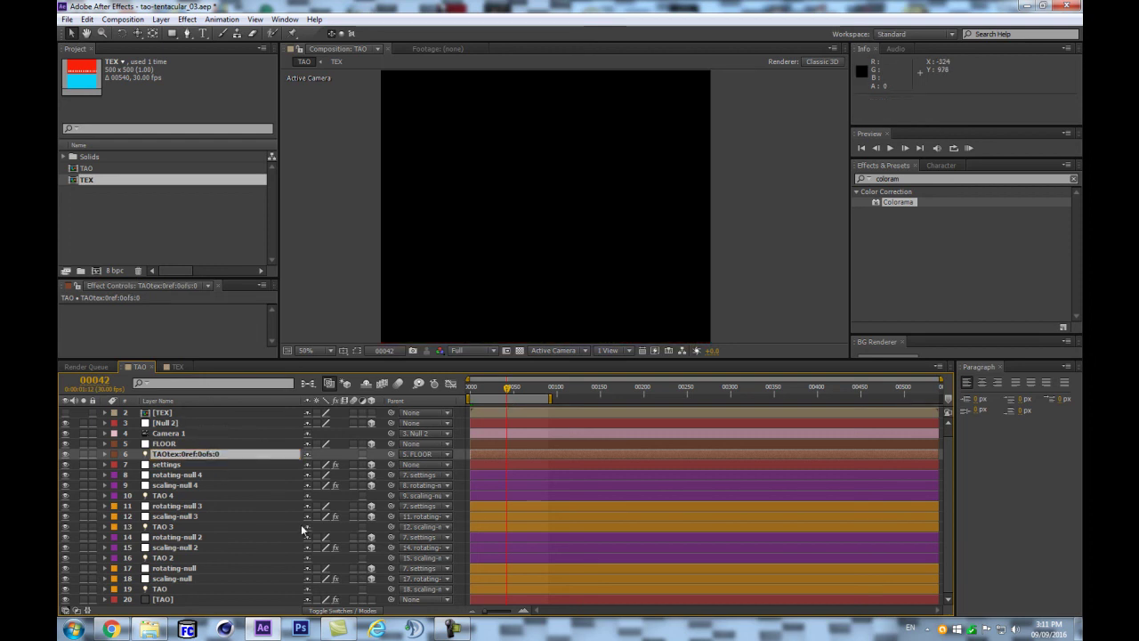
{"action": "left_click_drag", "start_coordinate": [470, 398], "coordinate": [512, 398]}
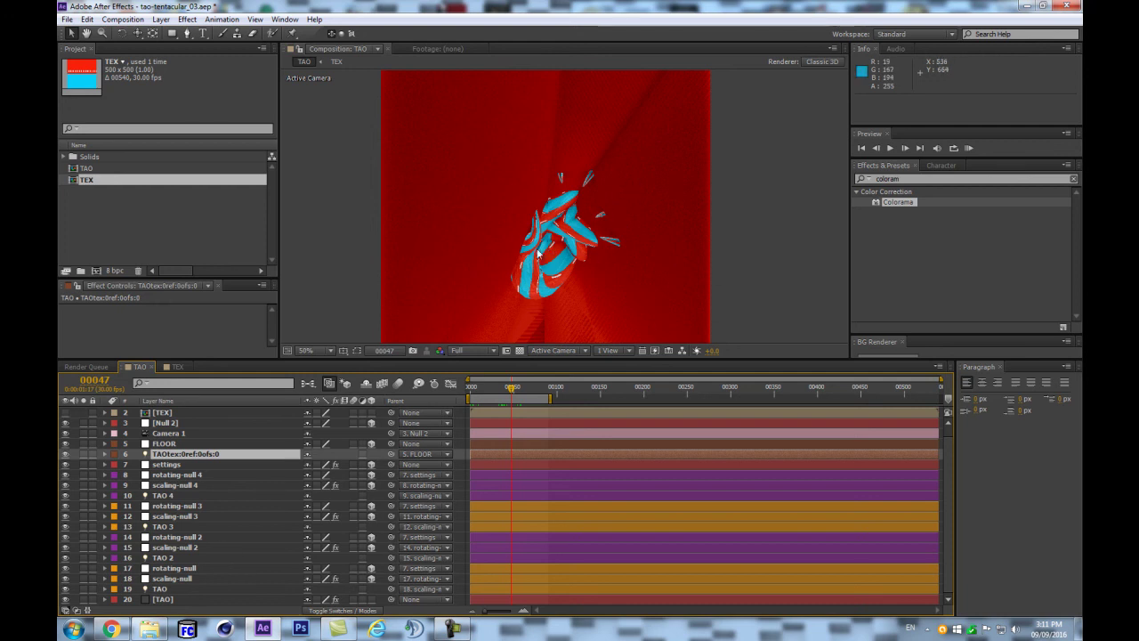
Rename the floor light TAOtex:0ref:0ofs:0tfm:0 to add the tfm:0 option
{"action": "key", "text": "Return"}
{"action": "left_click_drag", "start_coordinate": [201, 454], "coordinate": [269, 456]}
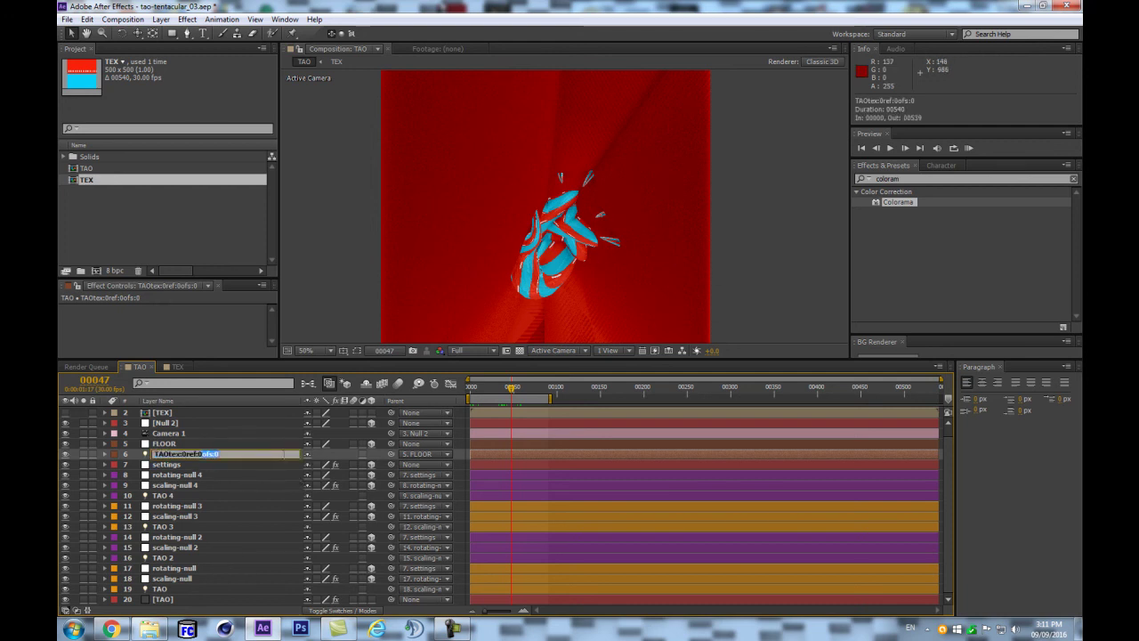
{"action": "key", "text": "BackSpace"}
{"action": "type", "text": "tfm:0"}
{"action": "key", "text": "Return"}
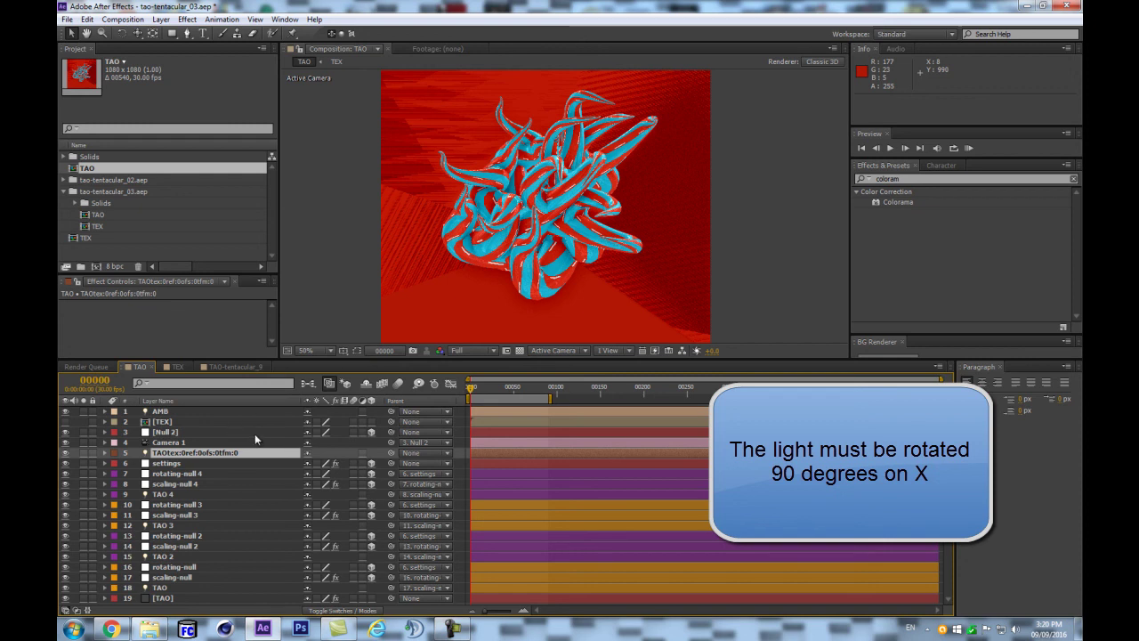
{"action": "left_click", "coordinate": [242, 455]}
{"action": "key", "text": "Return"}
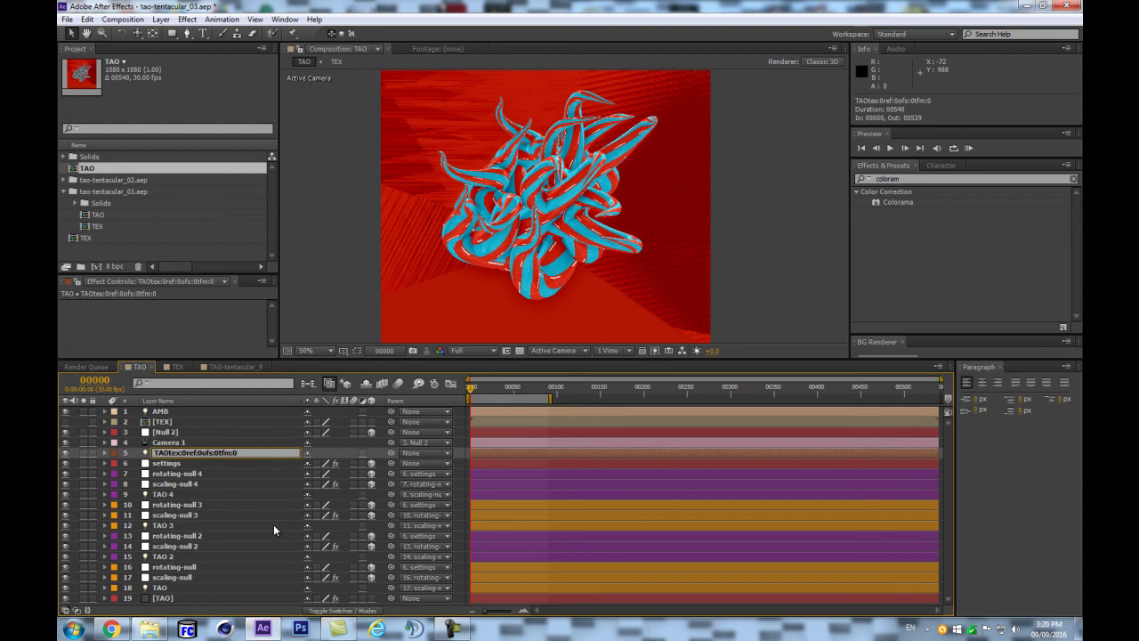
Rename the floor light TAOtex:0ref:0ofs:0tfm:0rep:0 and preview the animation from frame 0 to check the floor
{"action": "type", "text": "rep:0"}
{"action": "key", "text": "Return"}
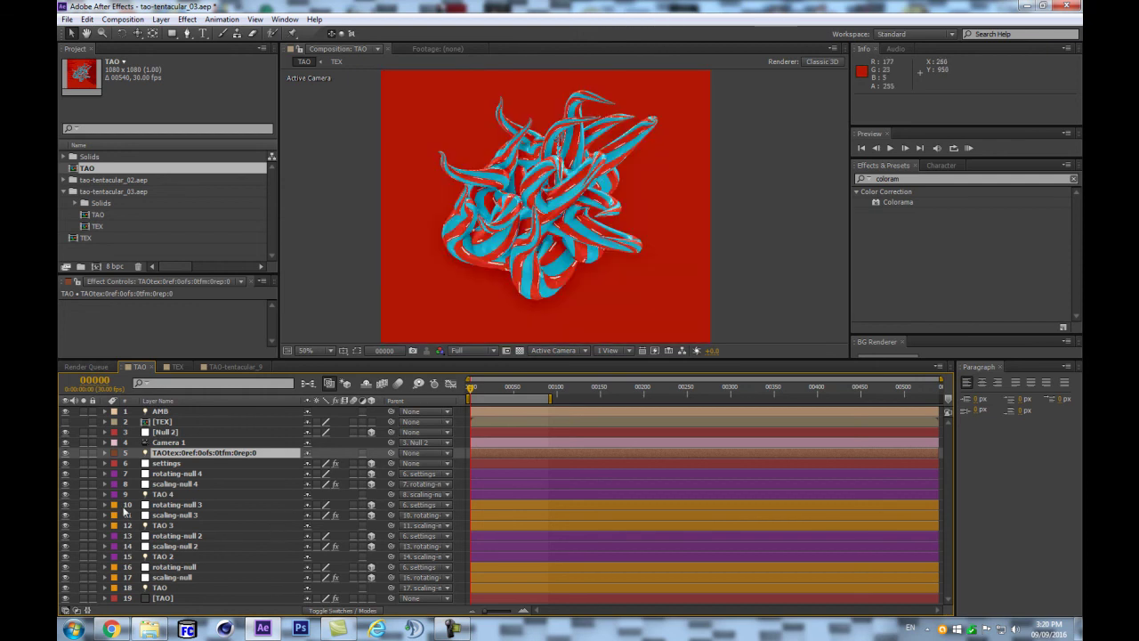
{"action": "key", "text": "u"}
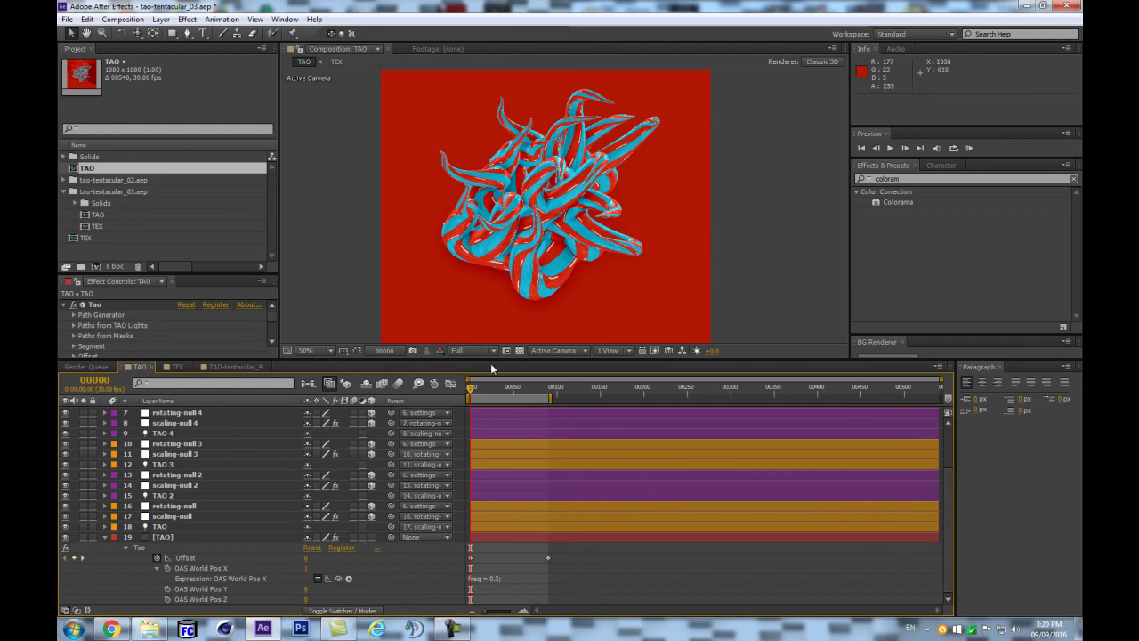
{"action": "left_click", "coordinate": [496, 387]}
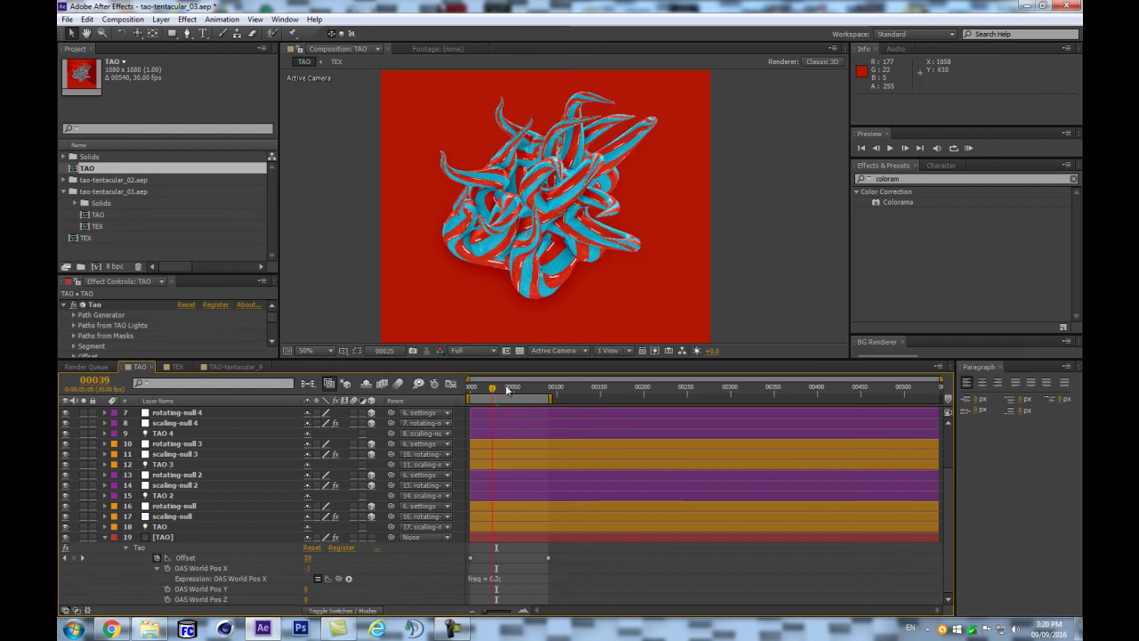
{"action": "left_click_drag", "start_coordinate": [495, 386], "coordinate": [470, 387]}
{"action": "key", "text": "space"}
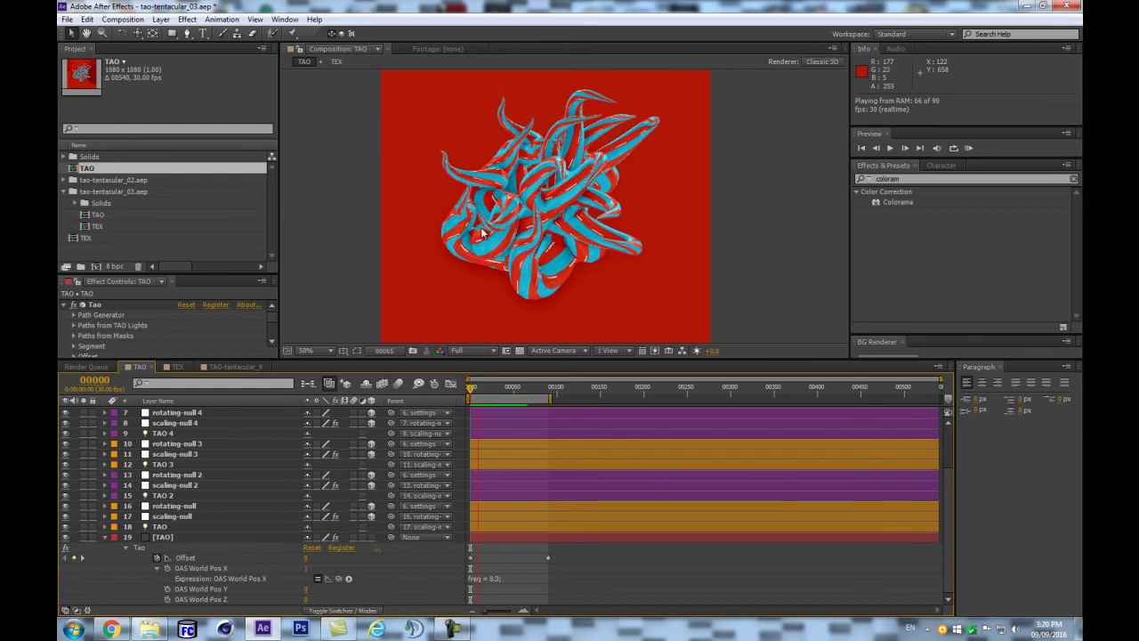
{"action": "key", "text": "space"}
Copy the looping wiggle expression from the TAO layer's OAS World Pos X and paste it into an expression on OAS World Pos Y
{"action": "left_click_drag", "start_coordinate": [522, 584], "coordinate": [521, 594]}
{"action": "scroll", "coordinate": [165, 577], "scroll_direction": "down", "scroll_amount": 1}
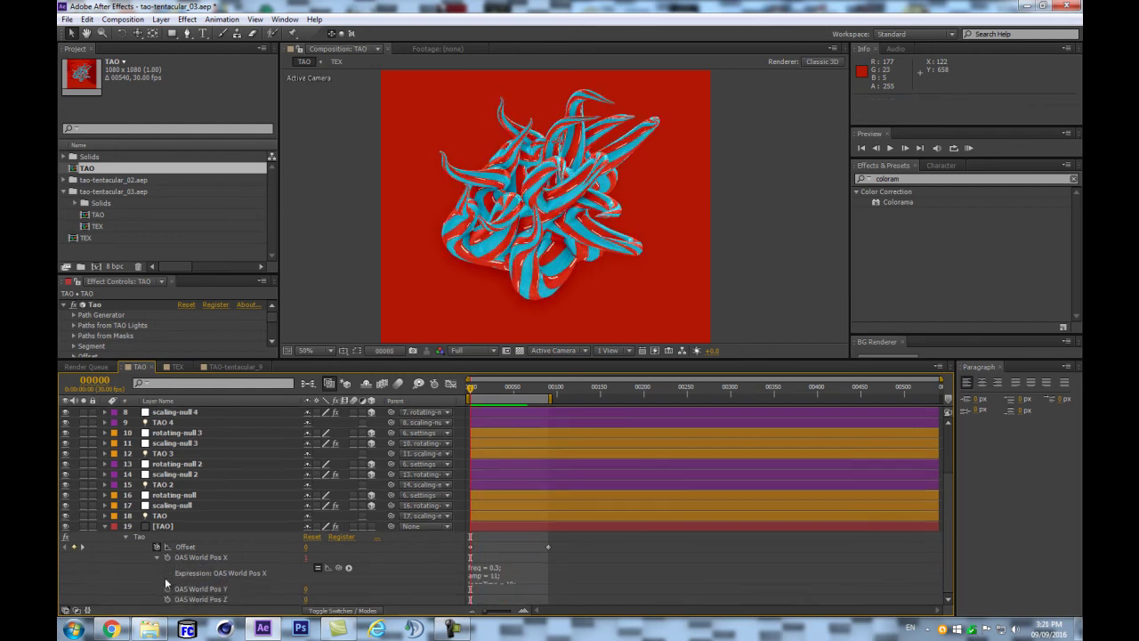
{"action": "left_click", "coordinate": [515, 571]}
{"action": "key", "text": "ctrl+c"}
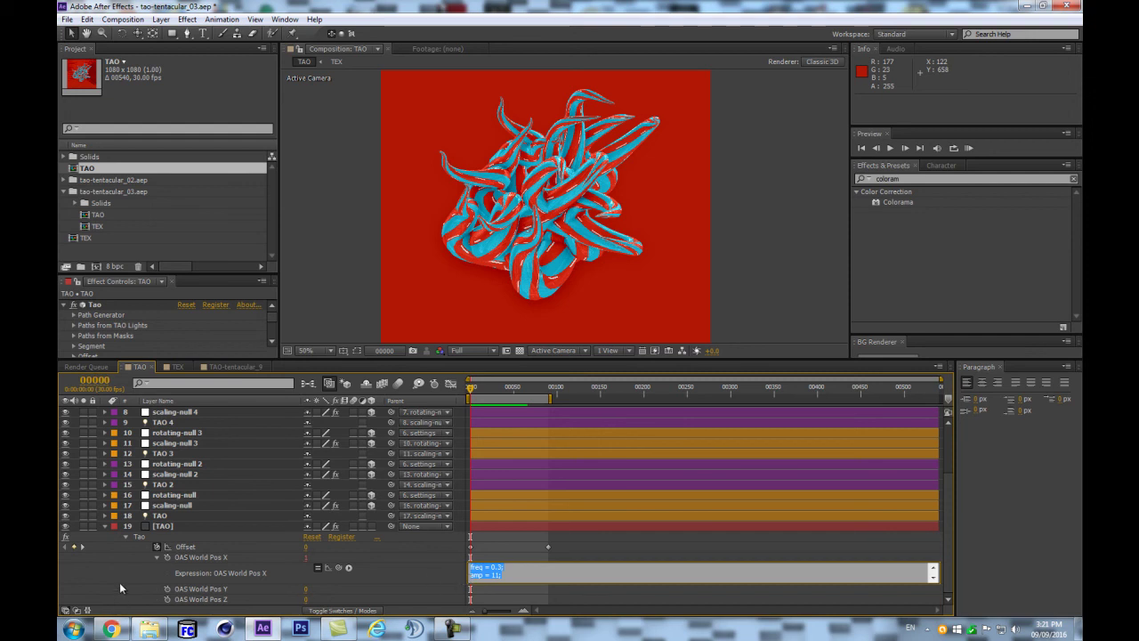
{"action": "left_click", "coordinate": [192, 580]}
{"action": "left_click", "coordinate": [167, 588], "text": "alt"}
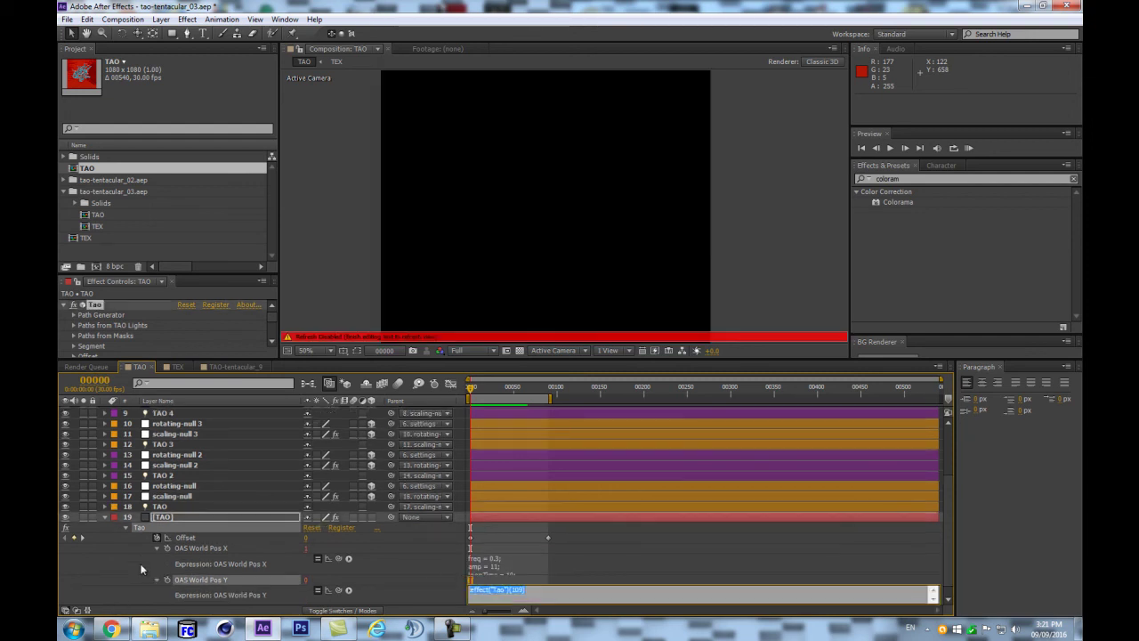
{"action": "key", "text": "ctrl+v"}
{"action": "left_click", "coordinate": [141, 567]}
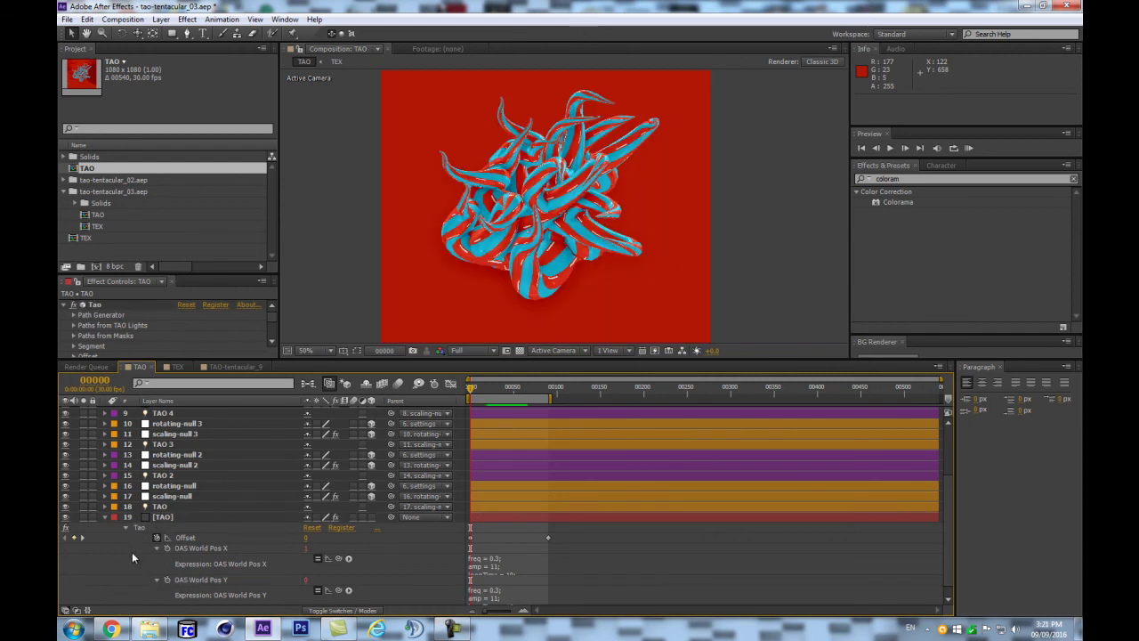
Paste the same wiggle expression onto OAS World Pos Z and collapse the TAO layer's properties
{"action": "left_click", "coordinate": [166, 599], "text": "alt"}
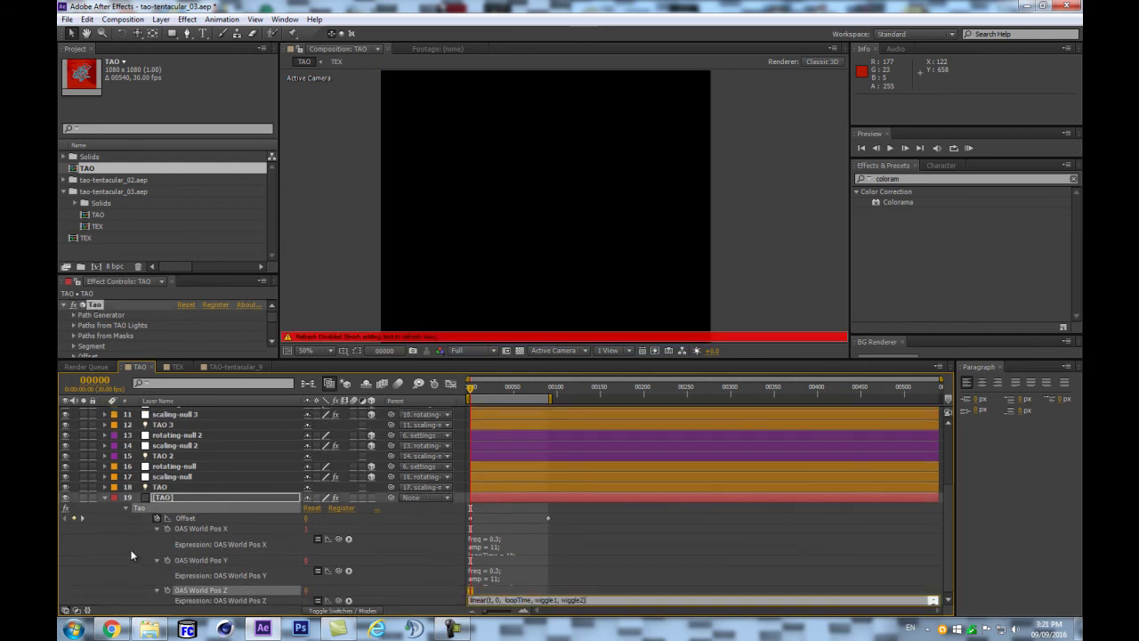
{"action": "key", "text": "ctrl+v"}
{"action": "left_click", "coordinate": [127, 537]}
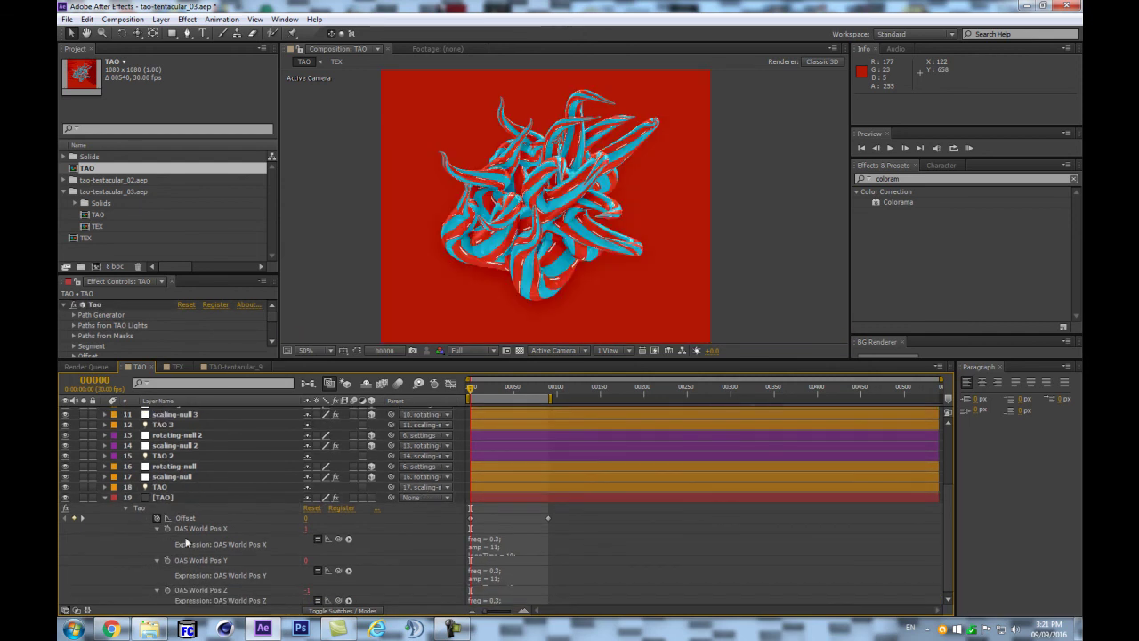
{"action": "key", "text": "u"}
Duplicate the seed slider on the settings null and name the copy animationSeed
{"action": "left_click", "coordinate": [166, 462]}
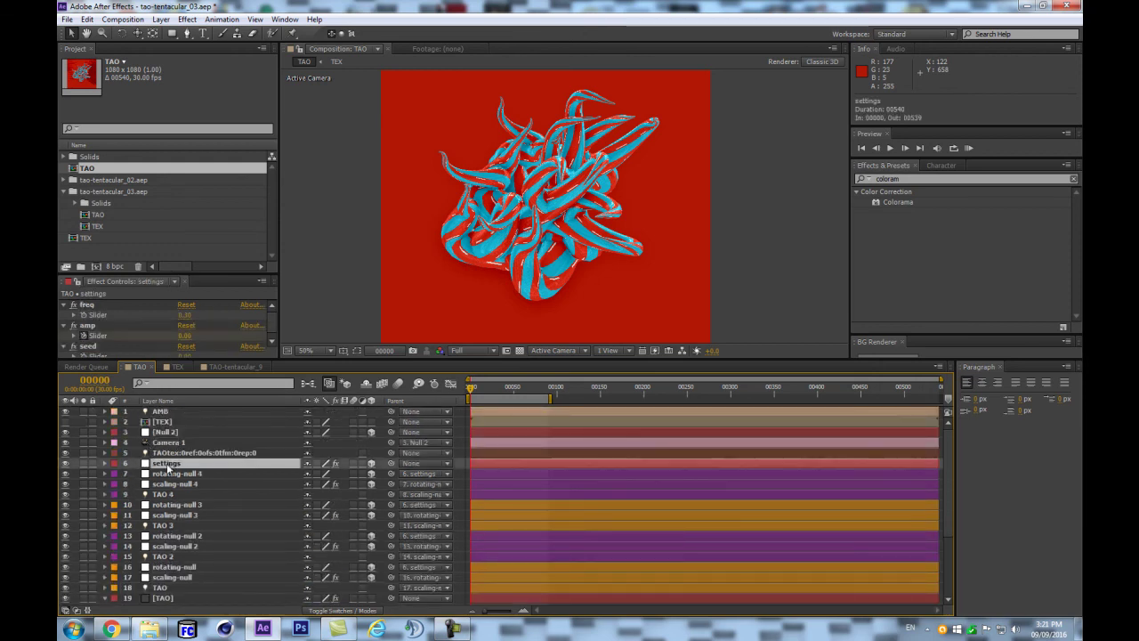
{"action": "left_click_drag", "start_coordinate": [166, 270], "coordinate": [166, 189]}
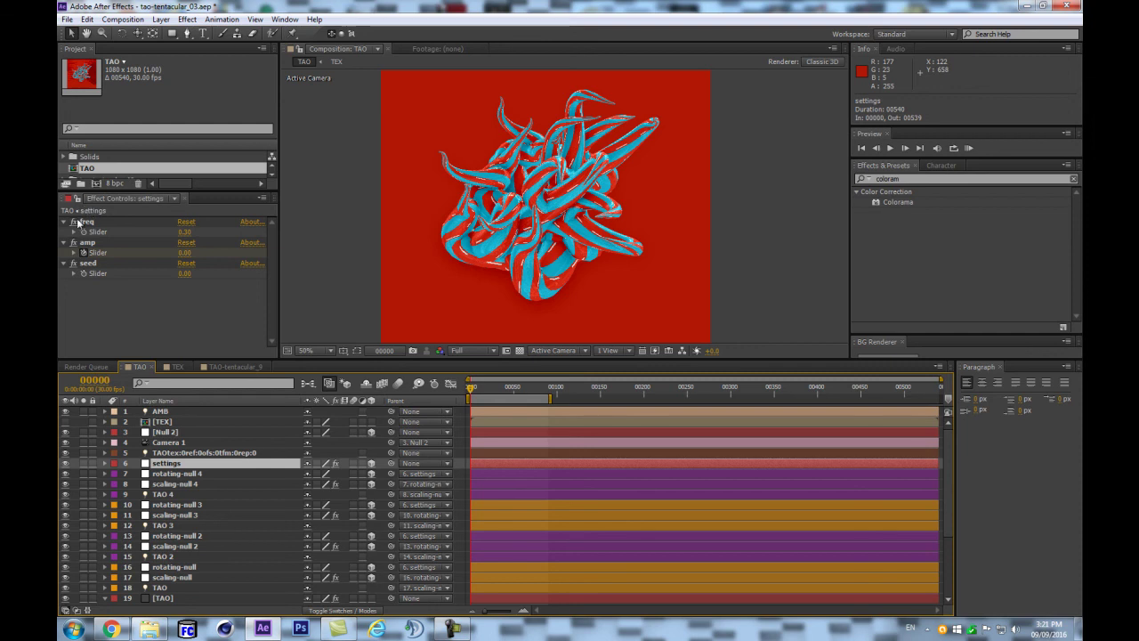
{"action": "left_click", "coordinate": [88, 263]}
{"action": "key", "text": "ctrl+d"}
{"action": "key", "text": "Return"}
{"action": "type", "text": "animationSeed"}
{"action": "key", "text": "Return"}
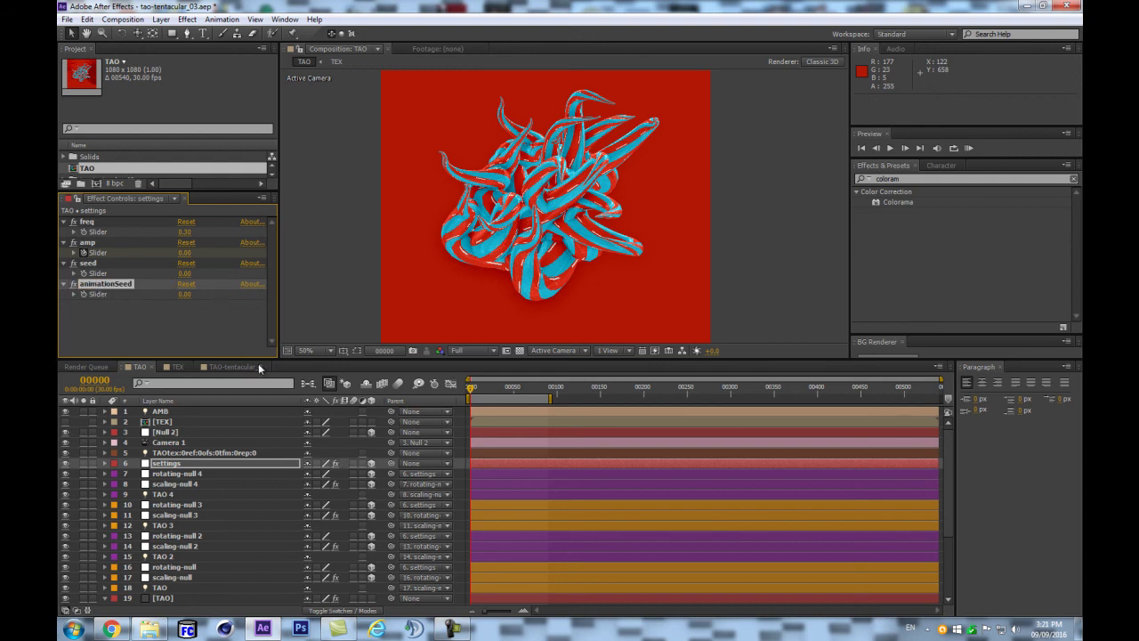
Reveal the TAO solid layer's animated properties and enlarge the timeline and the OAS World Pos X expression field
{"action": "key", "text": "e"}
{"action": "key", "text": "e"}
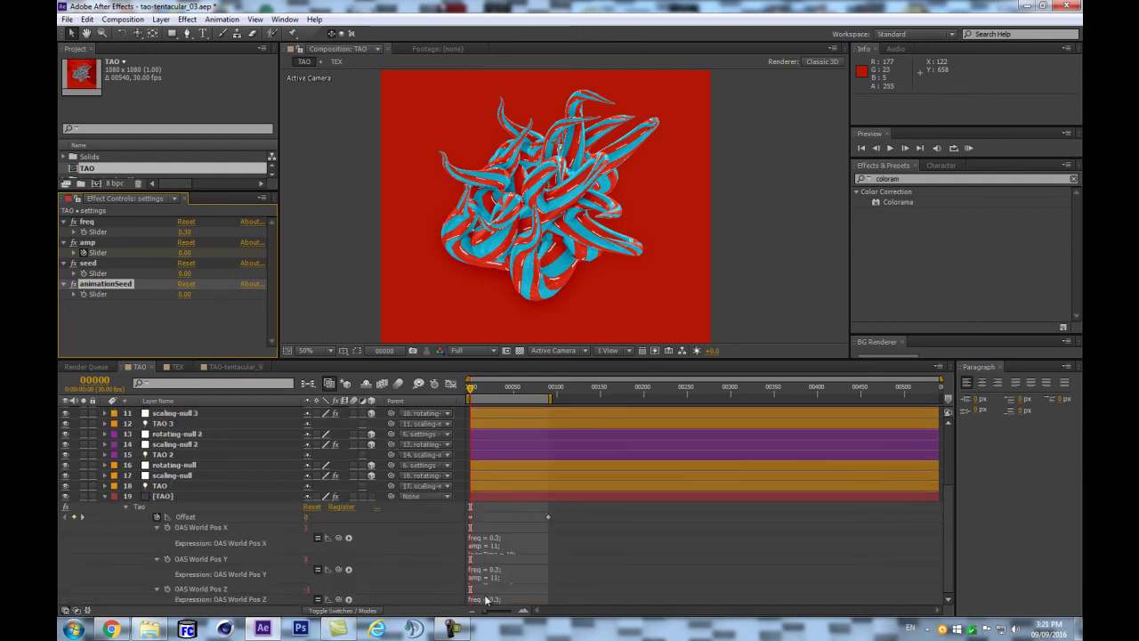
{"action": "left_click_drag", "start_coordinate": [637, 362], "coordinate": [637, 279]}
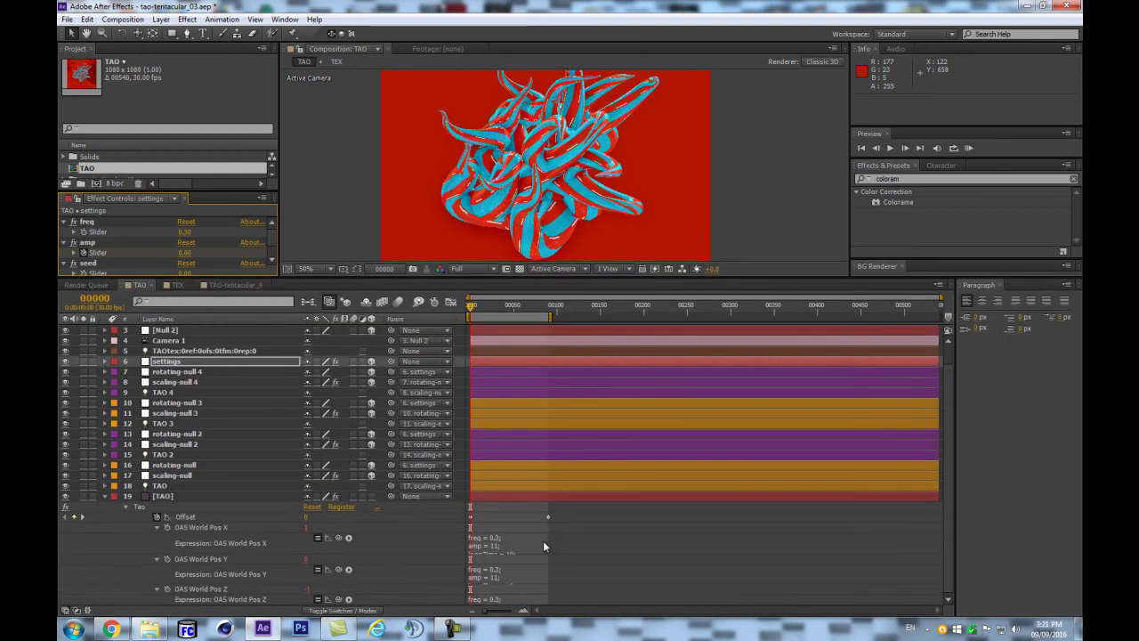
{"action": "left_click_drag", "start_coordinate": [522, 552], "coordinate": [518, 559]}
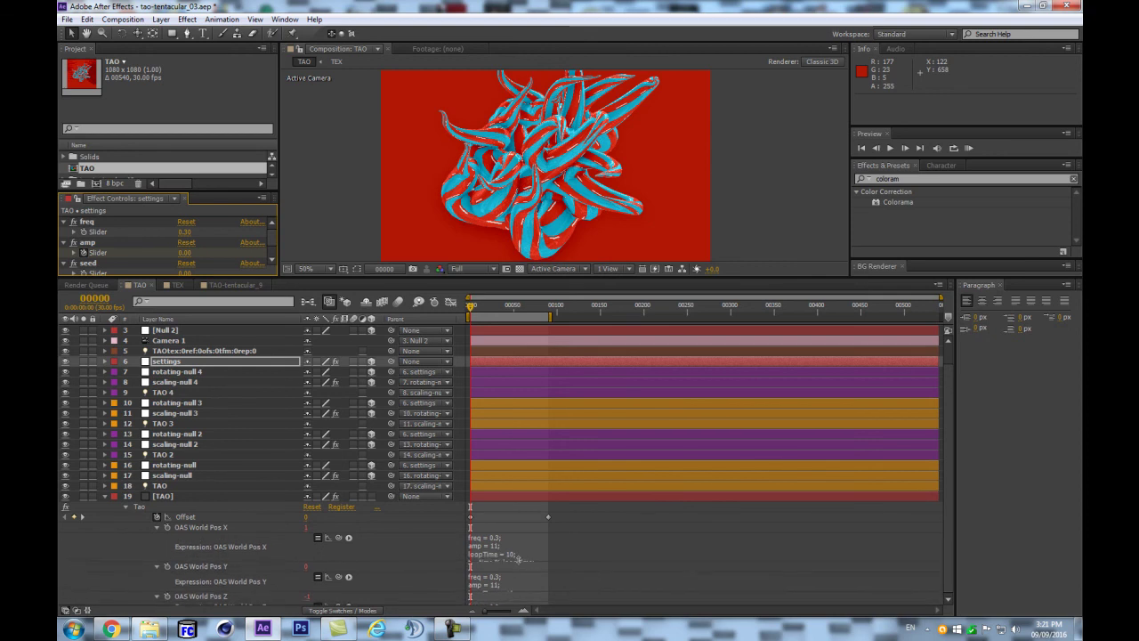
{"action": "left_click", "coordinate": [518, 558]}
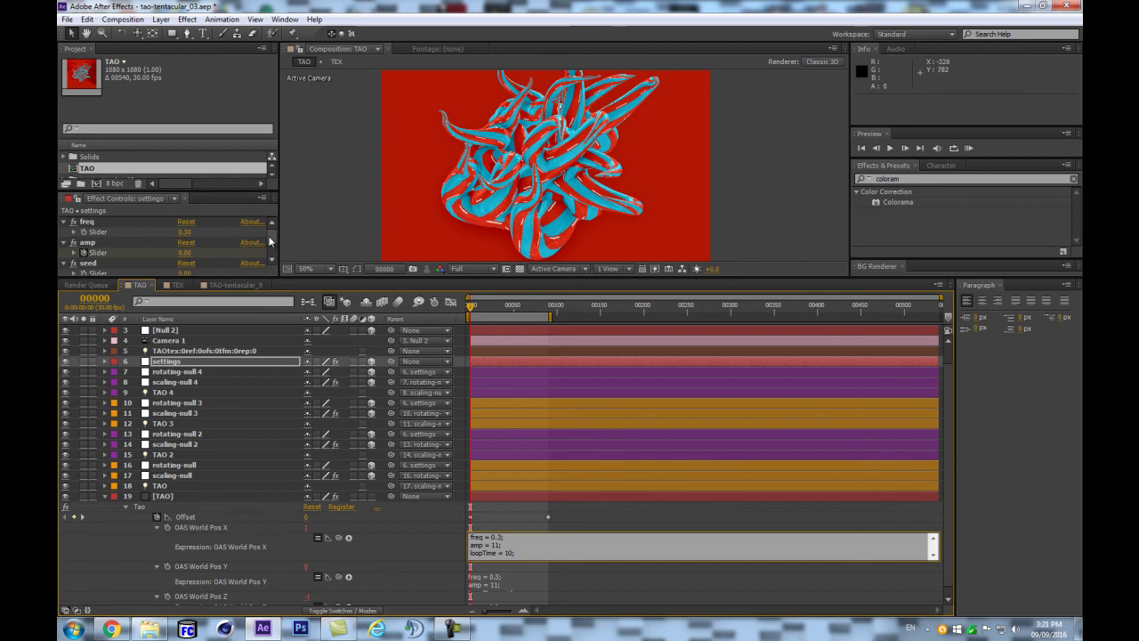
{"action": "left_click_drag", "start_coordinate": [273, 241], "coordinate": [274, 263]}
{"action": "left_click", "coordinate": [476, 536]}
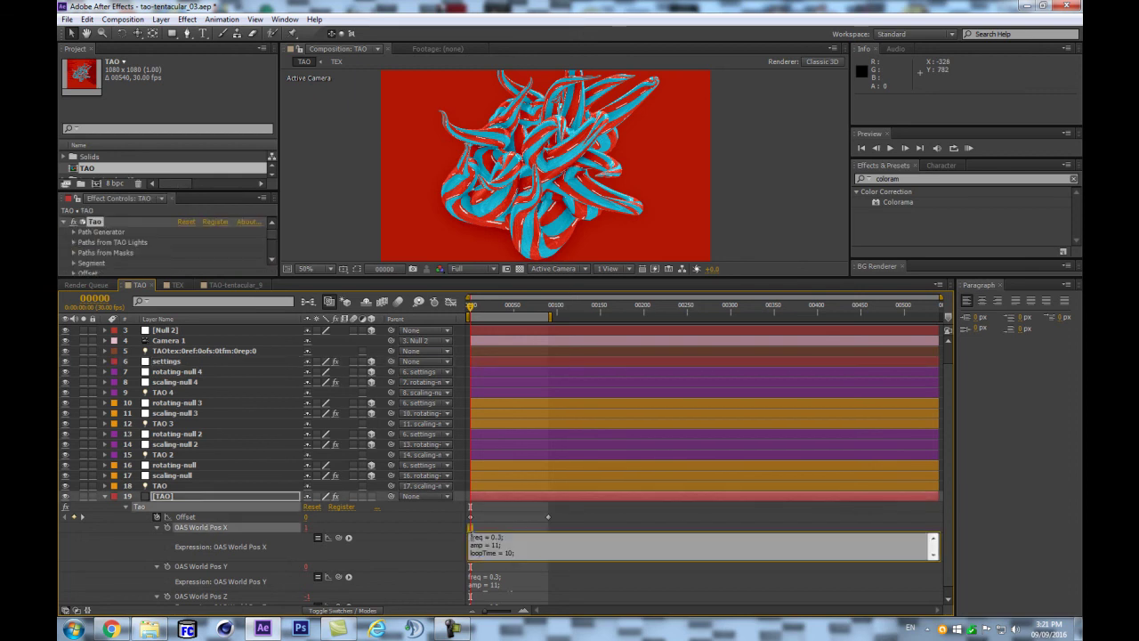
{"action": "type", "text": "seedRandom("}
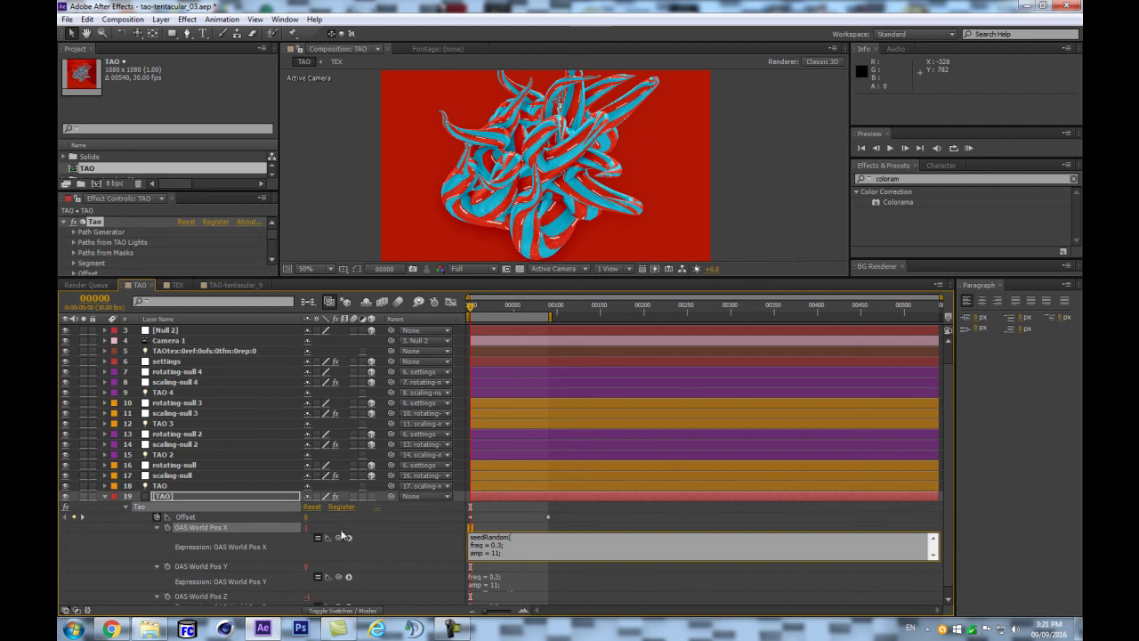
{"action": "left_click_drag", "start_coordinate": [343, 537], "coordinate": [187, 257]}
{"action": "left_click_drag", "start_coordinate": [363, 514], "coordinate": [406, 541]}
{"action": "left_click", "coordinate": [394, 542]}
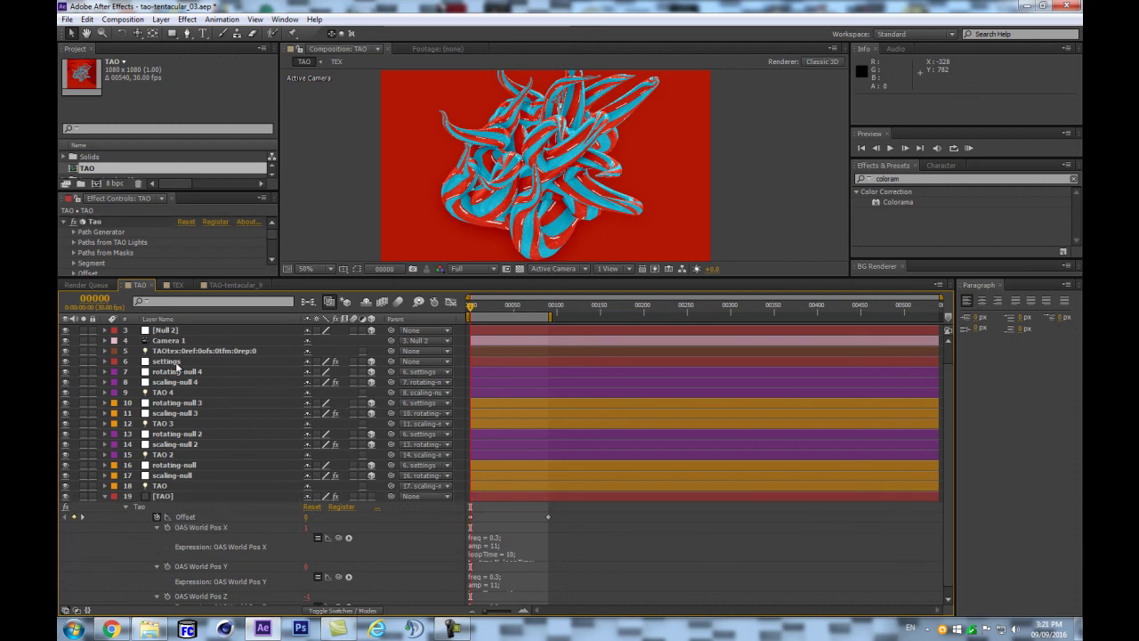
Lock the effect controls to the settings null and enlarge their area so all of its sliders fit
{"action": "left_click", "coordinate": [168, 361]}
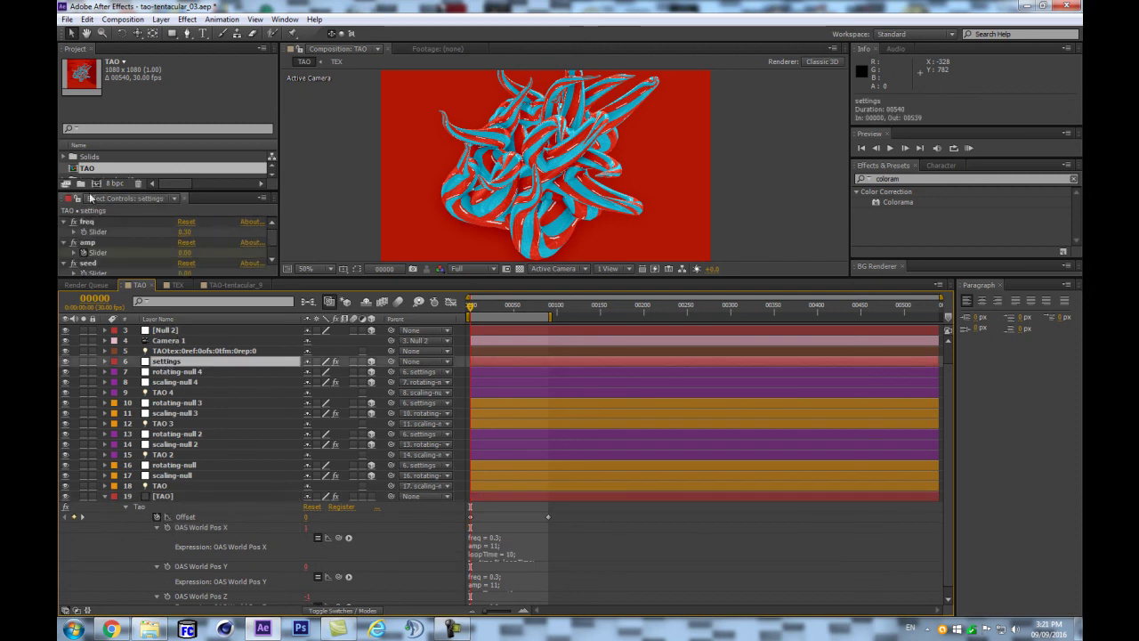
{"action": "left_click", "coordinate": [87, 205]}
{"action": "left_click_drag", "start_coordinate": [142, 190], "coordinate": [145, 134]}
Add seedRandom(thisComp.layer("settings").effect("animationSeed")("Slider")) as the first line of the OAS World Pos X expression, linking it to the animationSeed slider
{"action": "left_click", "coordinate": [510, 547]}
{"action": "key", "text": "Left"}
{"action": "key", "text": "Return"}
{"action": "key", "text": "Up"}
{"action": "type", "text": "sed"}
{"action": "key", "text": "Left"}
{"action": "type", "text": "e"}
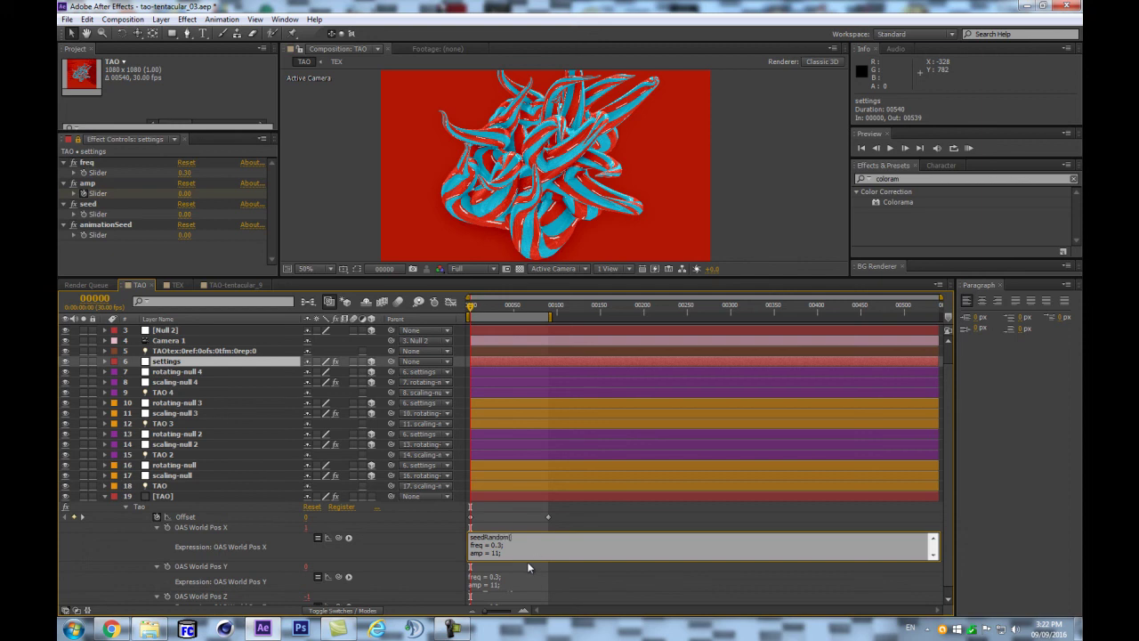
{"action": "left_click_drag", "start_coordinate": [143, 284], "coordinate": [115, 234]}
{"action": "left_click_drag", "start_coordinate": [695, 537], "coordinate": [406, 524]}
Insert the same seedRandom line linked to animationSeed at the start of the OAS World Pos Y and Z expressions
{"action": "left_click", "coordinate": [474, 577]}
{"action": "key", "text": "Up"}
{"action": "key", "text": "Up"}
{"action": "key", "text": "Up"}
{"action": "key", "text": "Up"}
{"action": "key", "text": "Up"}
{"action": "key", "text": "Up"}
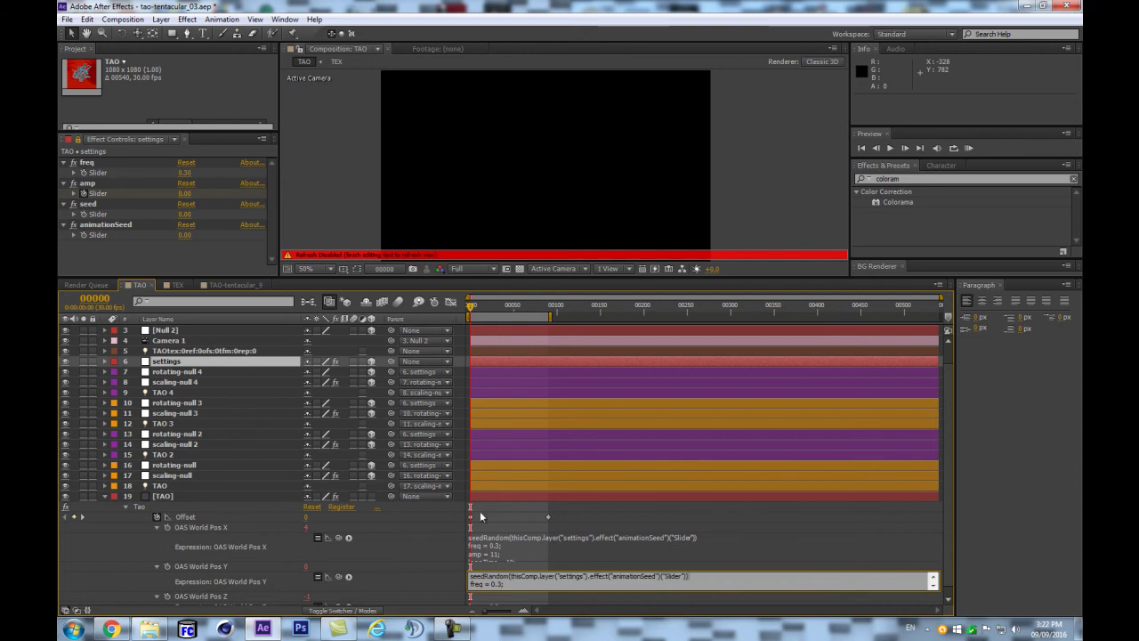
{"action": "left_click", "coordinate": [437, 503]}
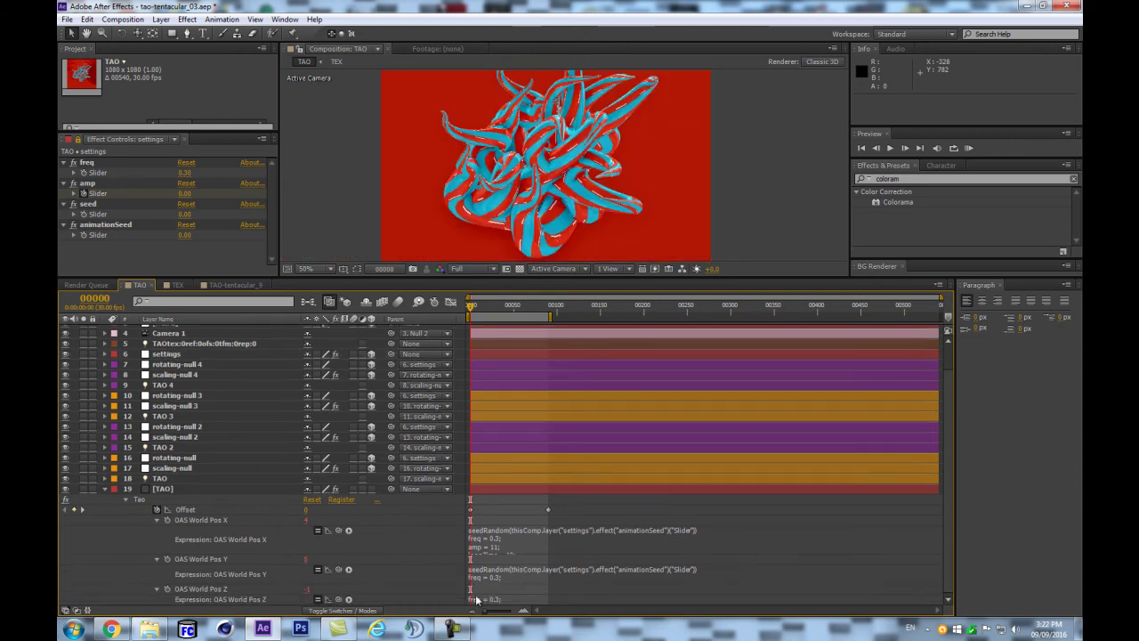
{"action": "left_click", "coordinate": [483, 598]}
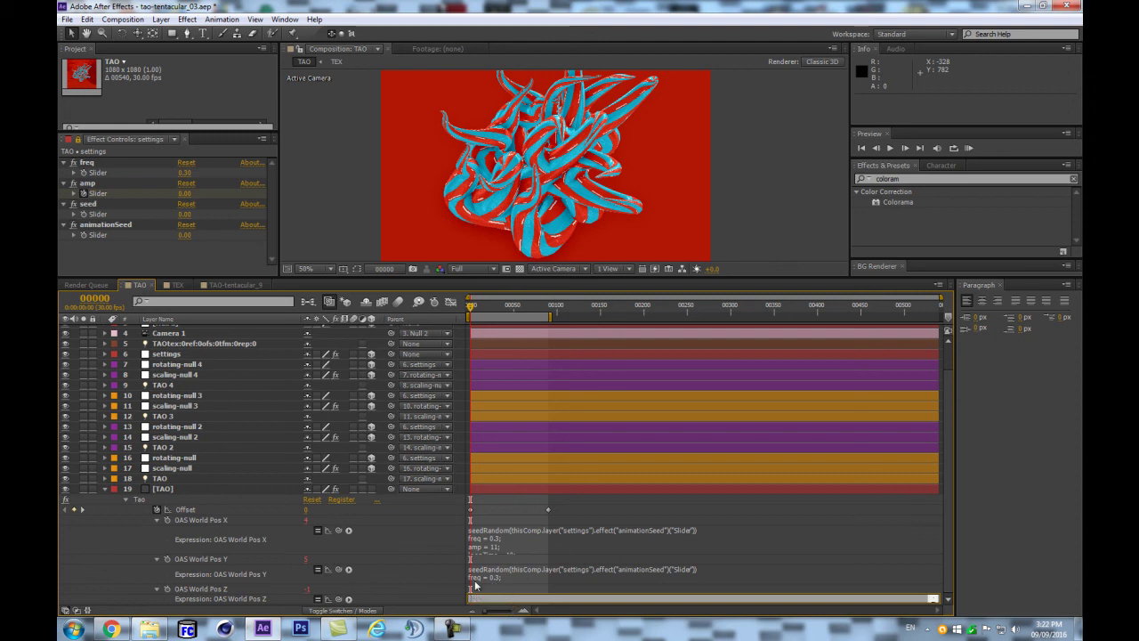
{"action": "left_click", "coordinate": [412, 508]}
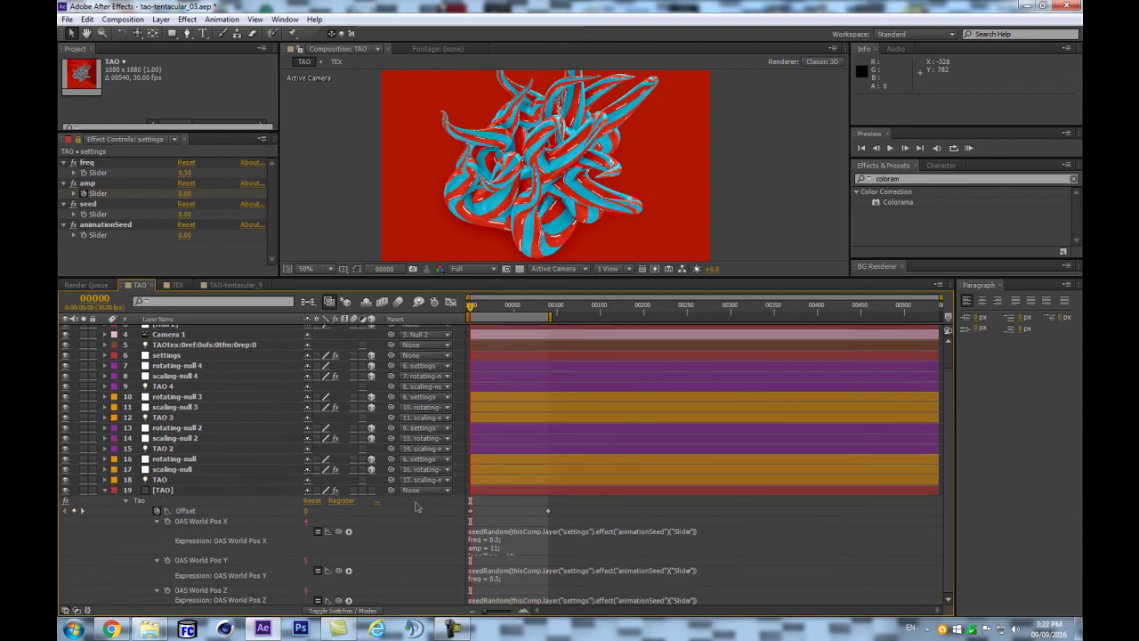
Duplicate the animationSeed slider twice and rename the first copy animationFreq
{"action": "left_click", "coordinate": [144, 226]}
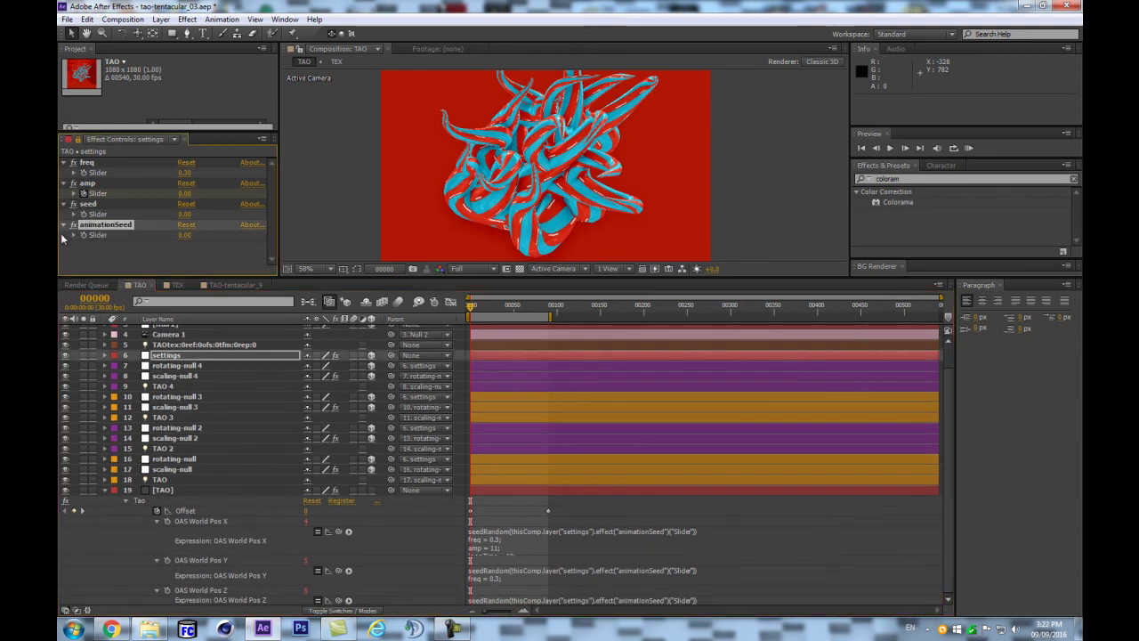
{"action": "key", "text": "ctrl+d"}
{"action": "key", "text": "ctrl+d"}
{"action": "left_click", "coordinate": [113, 239]}
{"action": "key", "text": "Return"}
{"action": "type", "text": "animationampo"}
{"action": "key", "text": "BackSpace"}
{"action": "key", "text": "BackSpace"}
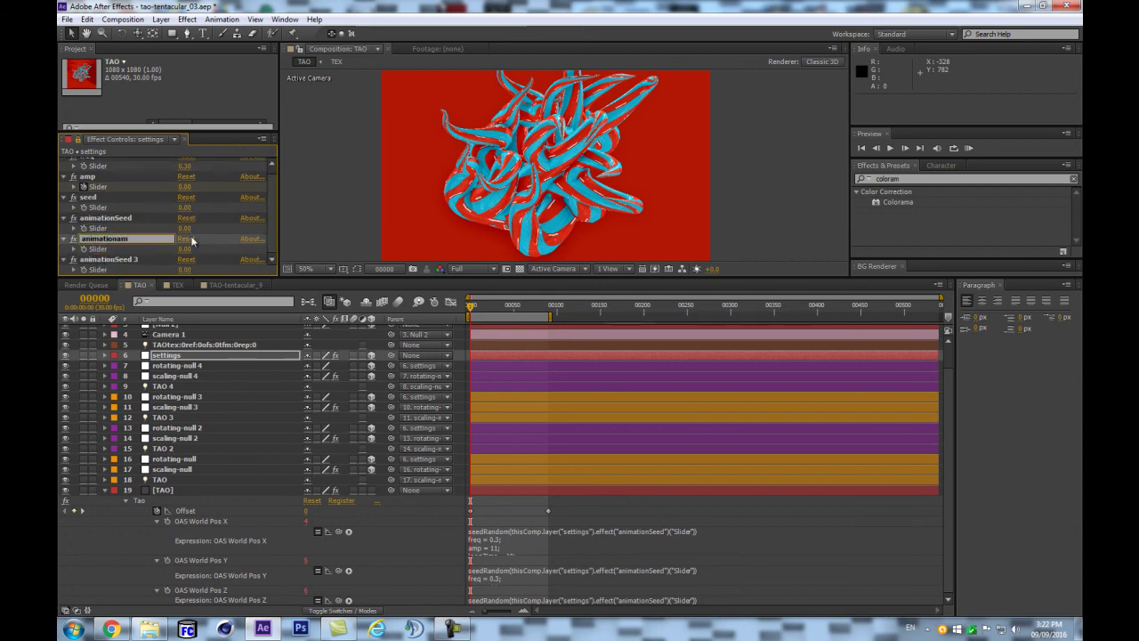
{"action": "type", "text": "Freq"}
{"action": "key", "text": "Return"}
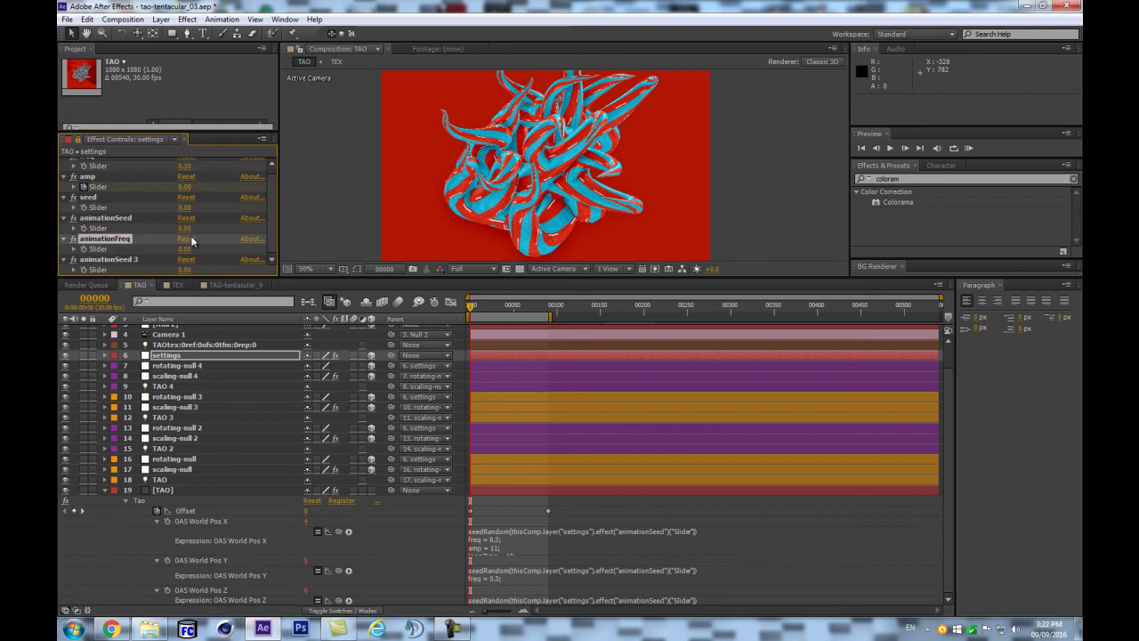
Rename the second slider copy, animationSeed 3, to animationAmp
{"action": "left_click", "coordinate": [136, 259]}
{"action": "key", "text": "Return"}
{"action": "type", "text": "animationAmp"}
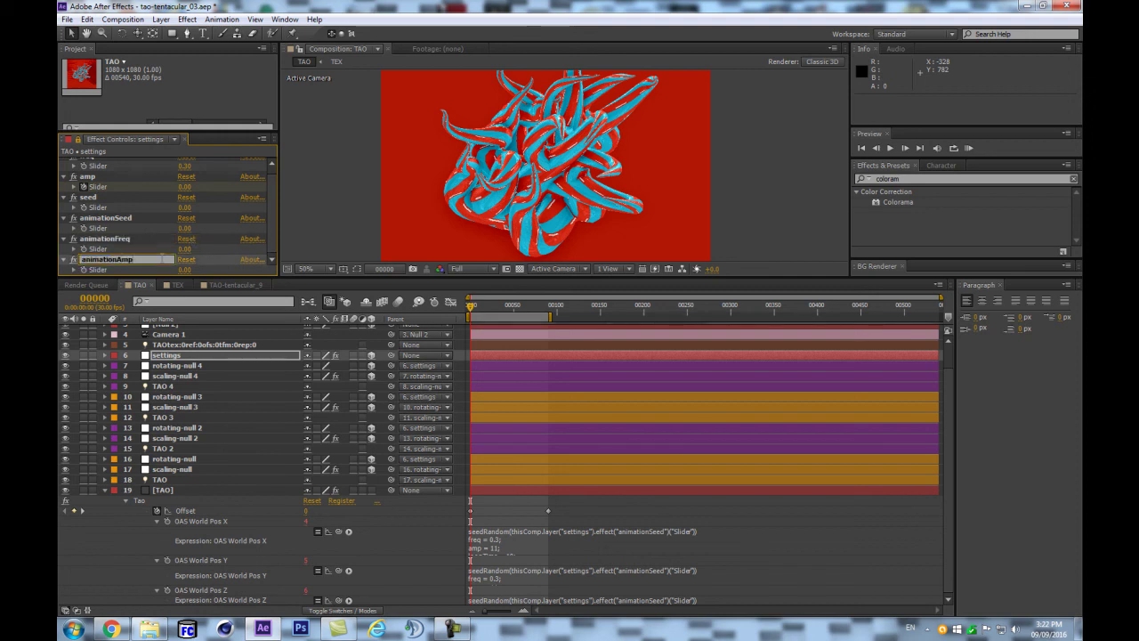
{"action": "key", "text": "Return"}
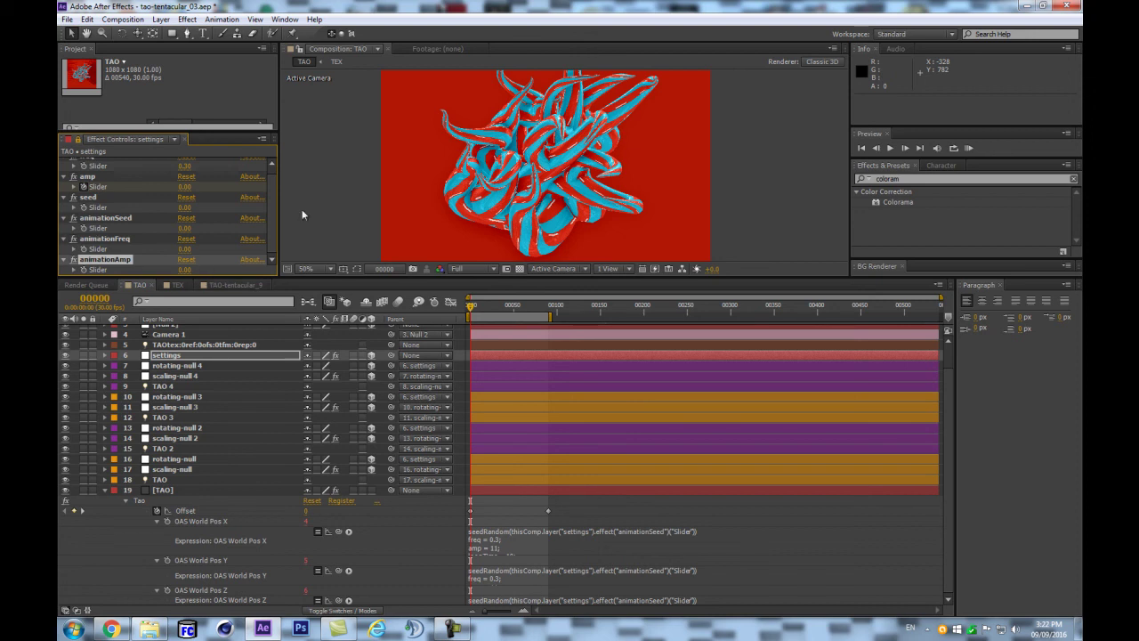
Add the suffix -x to the frequency and amplitude sliders, naming them animationFreq-x and animationAmp-x
{"action": "left_click_drag", "start_coordinate": [234, 280], "coordinate": [245, 342]}
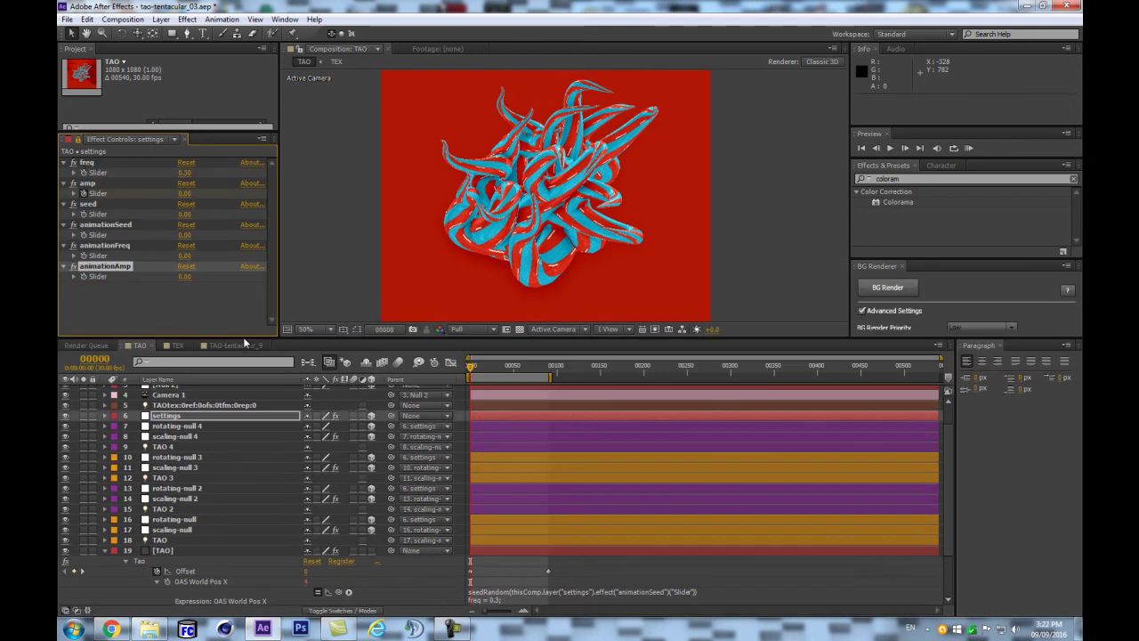
{"action": "scroll", "coordinate": [535, 594], "scroll_direction": "down", "scroll_amount": 3}
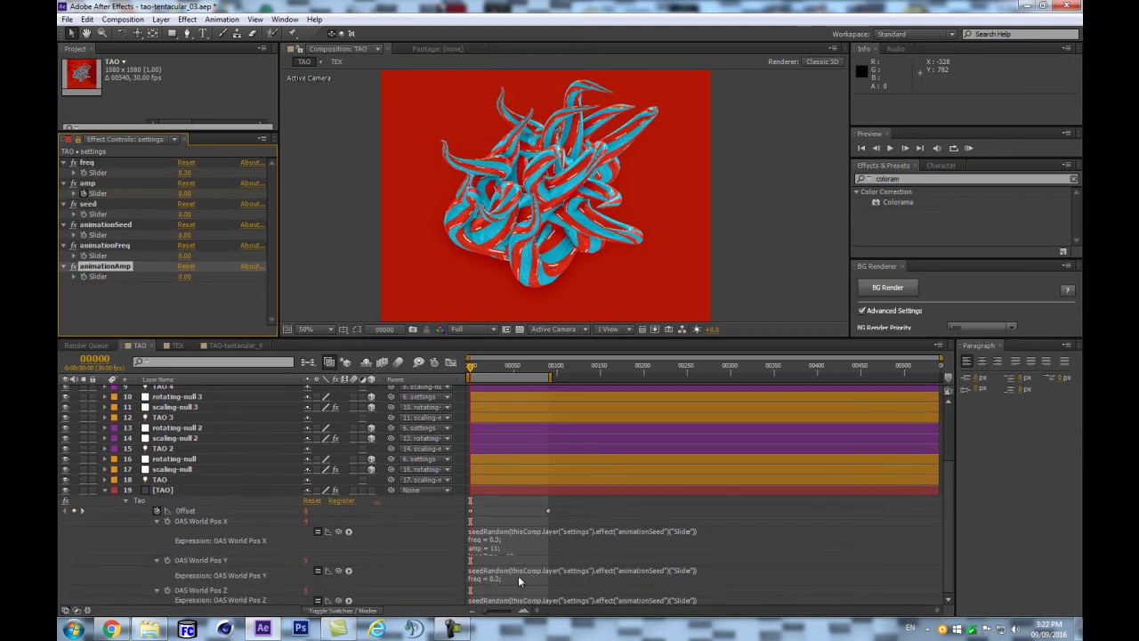
{"action": "left_click", "coordinate": [132, 247]}
{"action": "left_click", "coordinate": [132, 245]}
{"action": "key", "text": "Return"}
{"action": "double_click", "coordinate": [134, 246]}
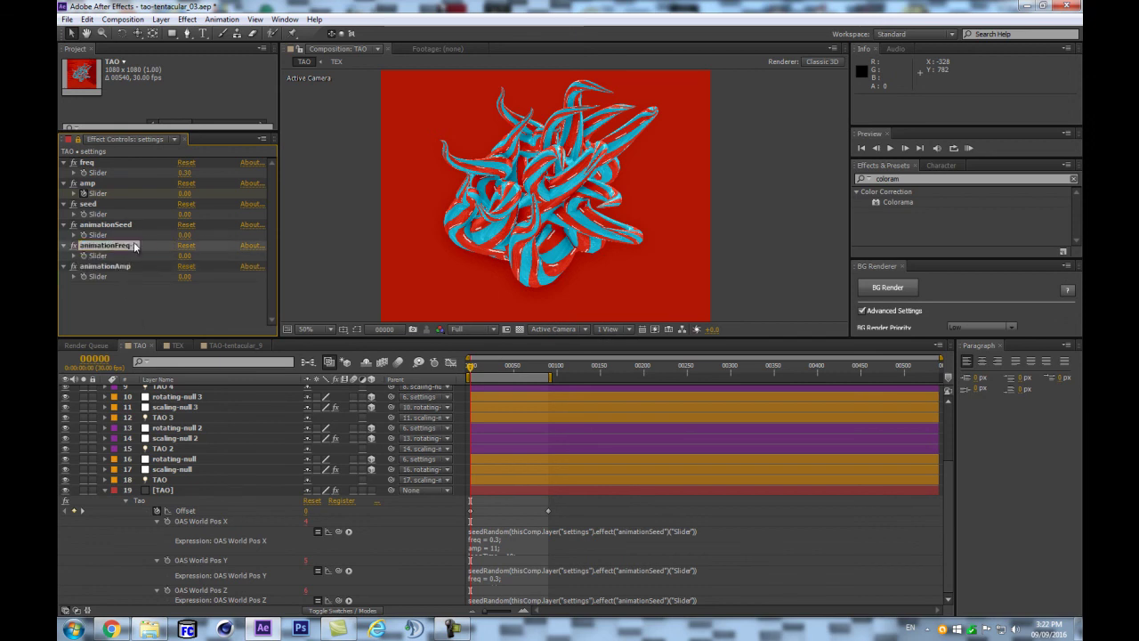
{"action": "left_click", "coordinate": [114, 265]}
{"action": "key", "text": "Return"}
{"action": "left_click", "coordinate": [137, 266]}
{"action": "type", "text": "-x"}
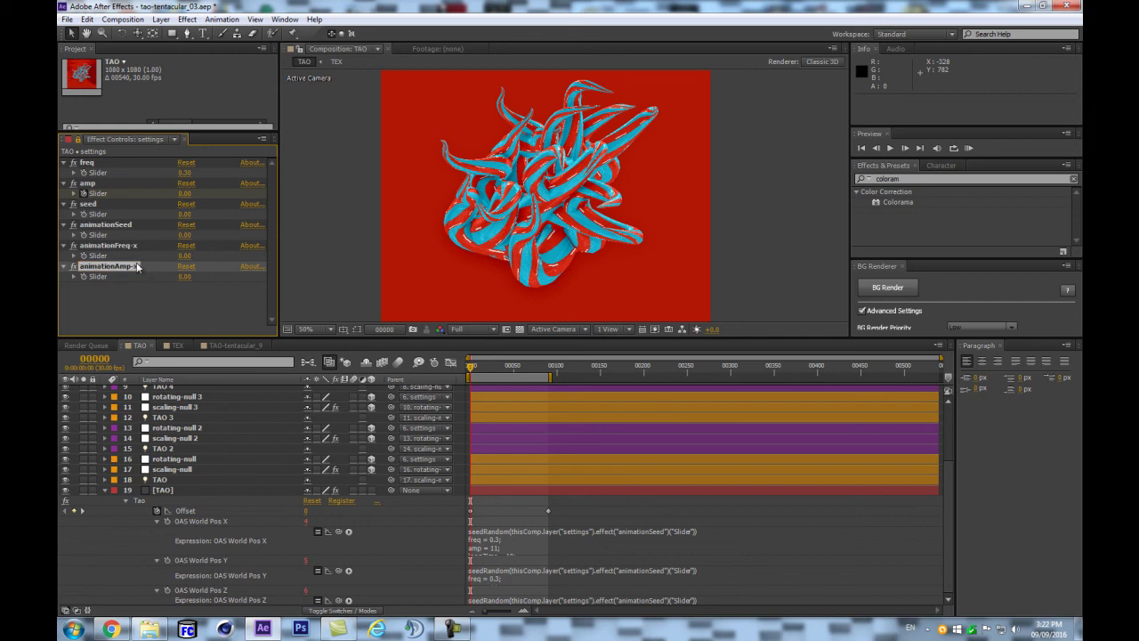
Duplicate the animationFreq-x and animationAmp-x sliders and arrange both copies below the two originals
{"action": "left_click", "coordinate": [110, 249], "text": "shift"}
{"action": "key", "text": "ctrl+d"}
{"action": "left_click_drag", "start_coordinate": [111, 265], "coordinate": [111, 316]}
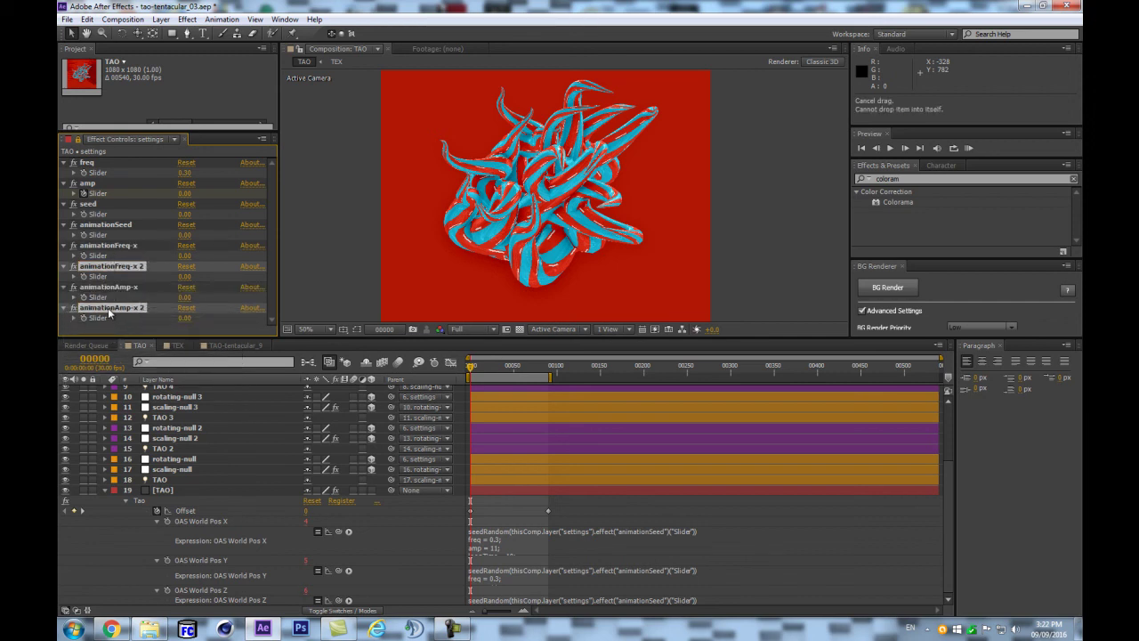
{"action": "left_click_drag", "start_coordinate": [202, 340], "coordinate": [202, 443]}
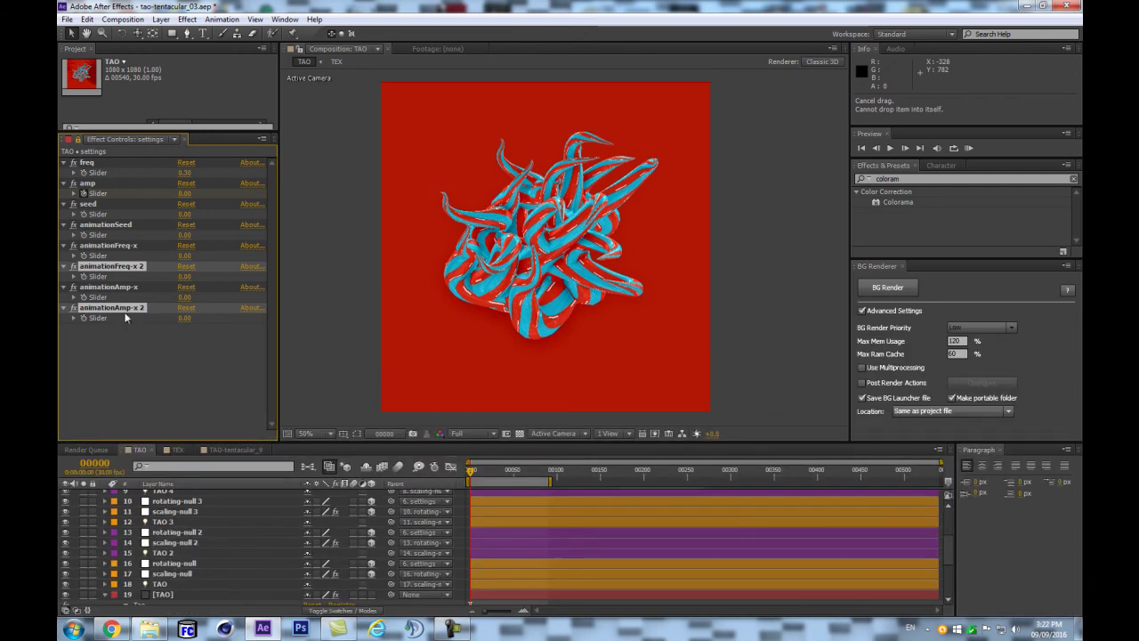
{"action": "left_click_drag", "start_coordinate": [126, 312], "coordinate": [185, 294]}
{"action": "left_click", "coordinate": [158, 345]}
Rename the two copied sliders animationFreq-y and animationAmp-y
{"action": "left_click", "coordinate": [140, 289]}
{"action": "key", "text": "Return"}
{"action": "type", "text": "y"}
{"action": "left_click", "coordinate": [140, 309]}
{"action": "key", "text": "Return"}
{"action": "left_click", "coordinate": [135, 305]}
{"action": "type", "text": "y"}
{"action": "key", "text": "Return"}
Duplicate the Y frequency and amplitude sliders and arrange both copies at the end of the slider list
{"action": "left_click", "coordinate": [125, 287], "text": "shift"}
{"action": "key", "text": "ctrl+d"}
{"action": "left_click_drag", "start_coordinate": [111, 307], "coordinate": [118, 338]}
{"action": "left_click", "coordinate": [146, 395]}
Rename the newest pair of slider copies animationFreq-z and animationAmp-z
{"action": "left_click", "coordinate": [137, 331]}
{"action": "key", "text": "Return"}
{"action": "type", "text": "z"}
{"action": "key", "text": "Return"}
{"action": "left_click", "coordinate": [135, 351]}
{"action": "key", "text": "Return"}
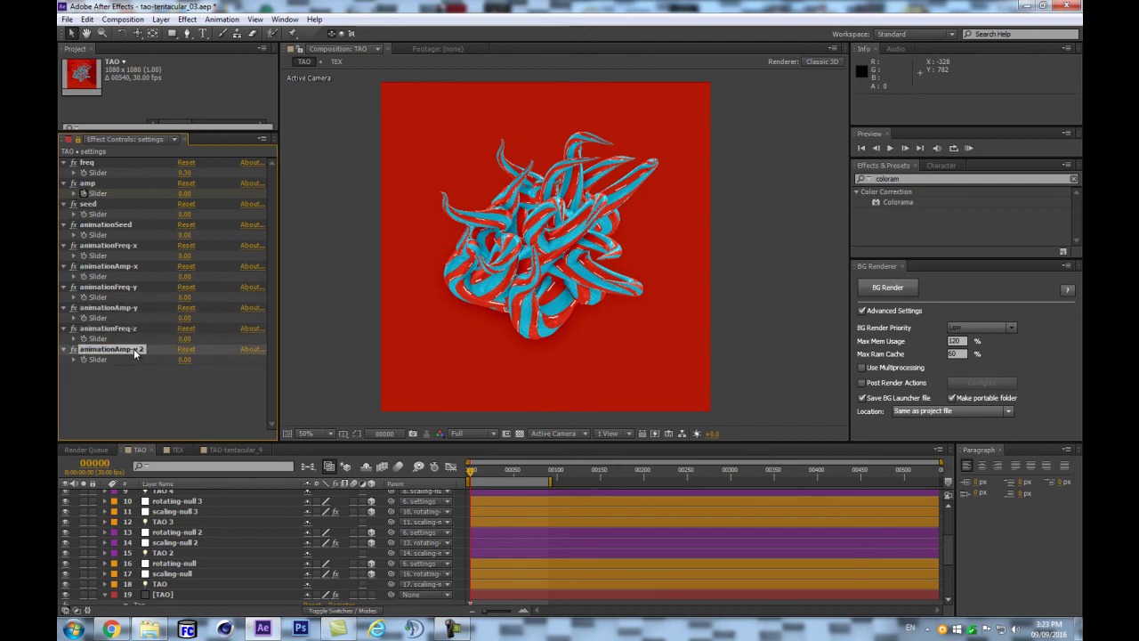
{"action": "key", "text": "End"}
{"action": "key", "text": "BackSpace"}
{"action": "key", "text": "BackSpace"}
{"action": "key", "text": "BackSpace"}
{"action": "type", "text": "z"}
{"action": "key", "text": "Return"}
{"action": "left_click", "coordinate": [152, 402]}
In the OAS World Pos X expression, replace the freq and amp numbers with links to the animationFreq-x and animationAmp-x sliders
{"action": "left_click_drag", "start_coordinate": [691, 440], "coordinate": [688, 310]}
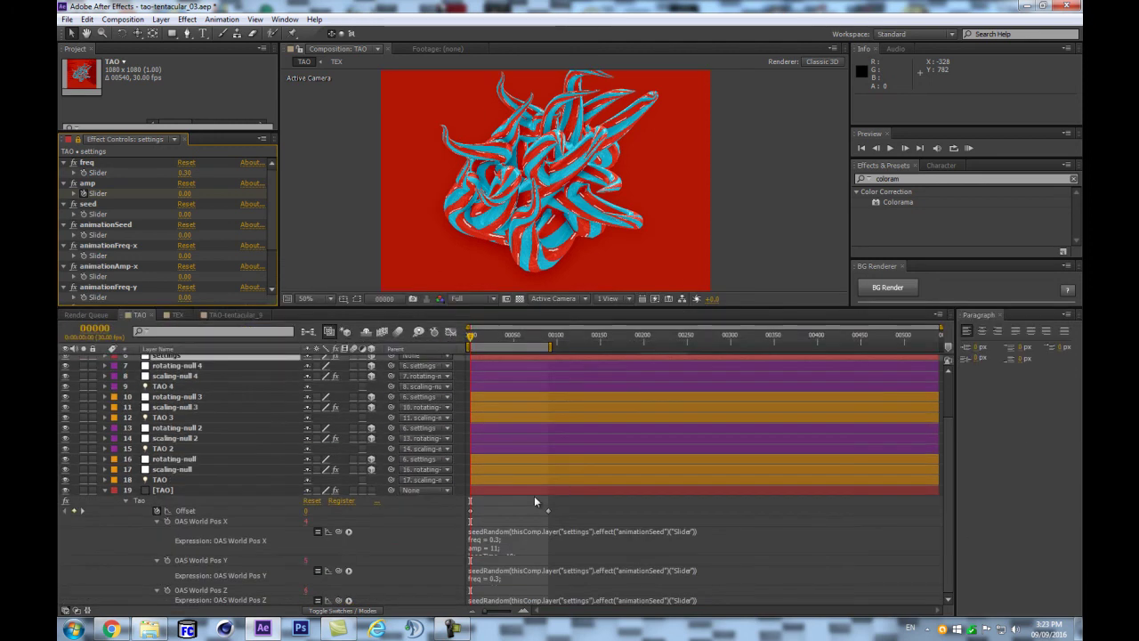
{"action": "left_click", "coordinate": [514, 552]}
{"action": "left_click", "coordinate": [515, 572]}
{"action": "double_click", "coordinate": [496, 538]}
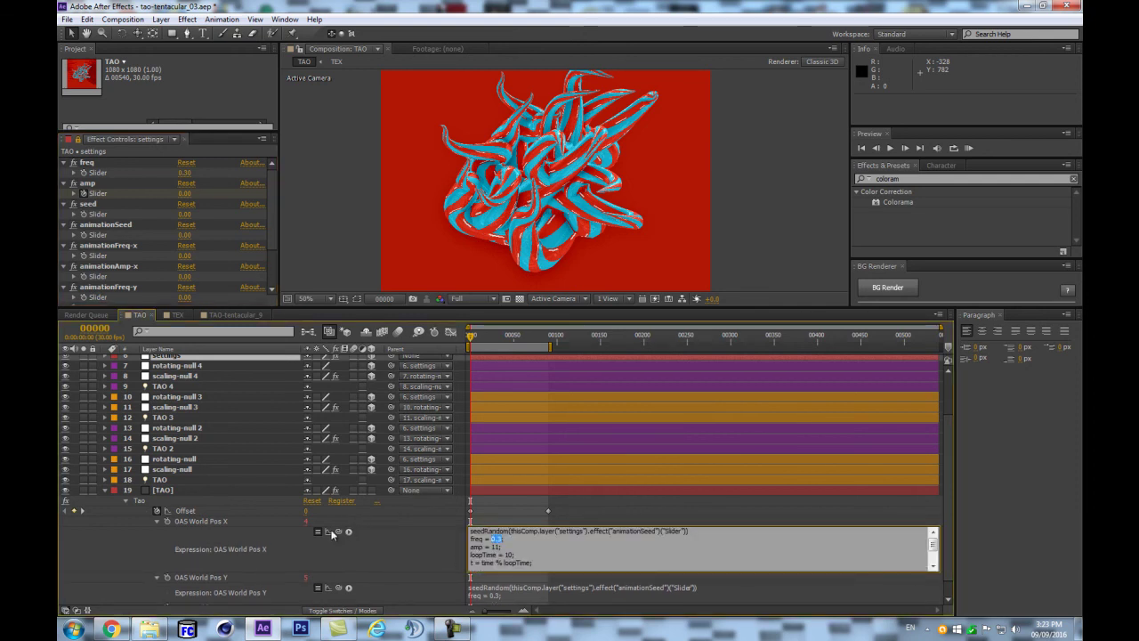
{"action": "left_click_drag", "start_coordinate": [338, 531], "coordinate": [128, 264]}
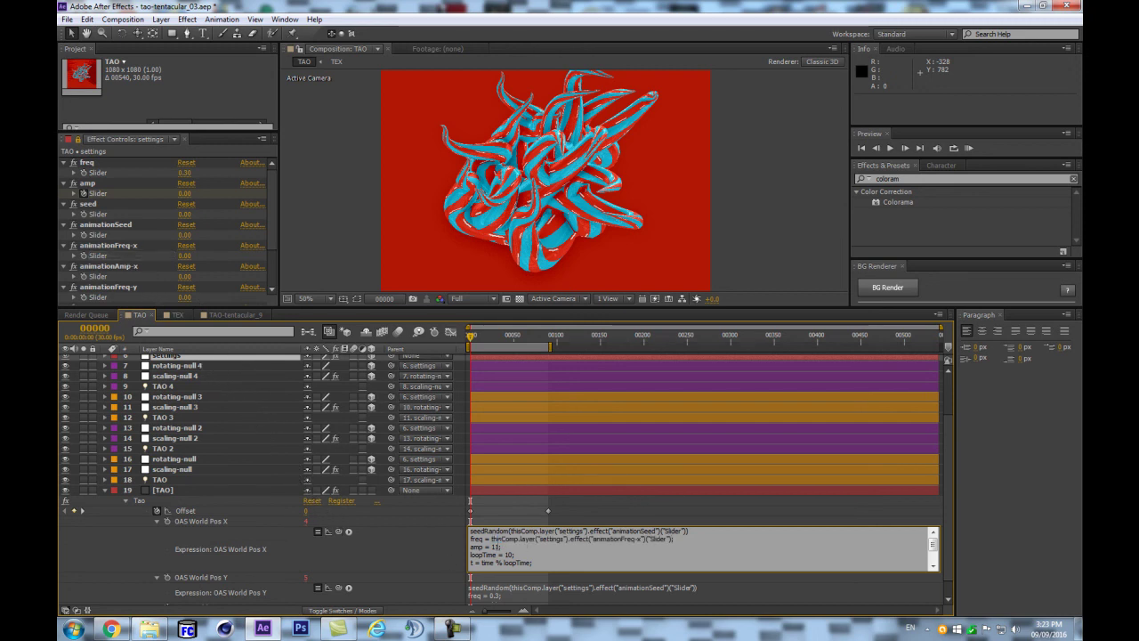
{"action": "double_click", "coordinate": [497, 546]}
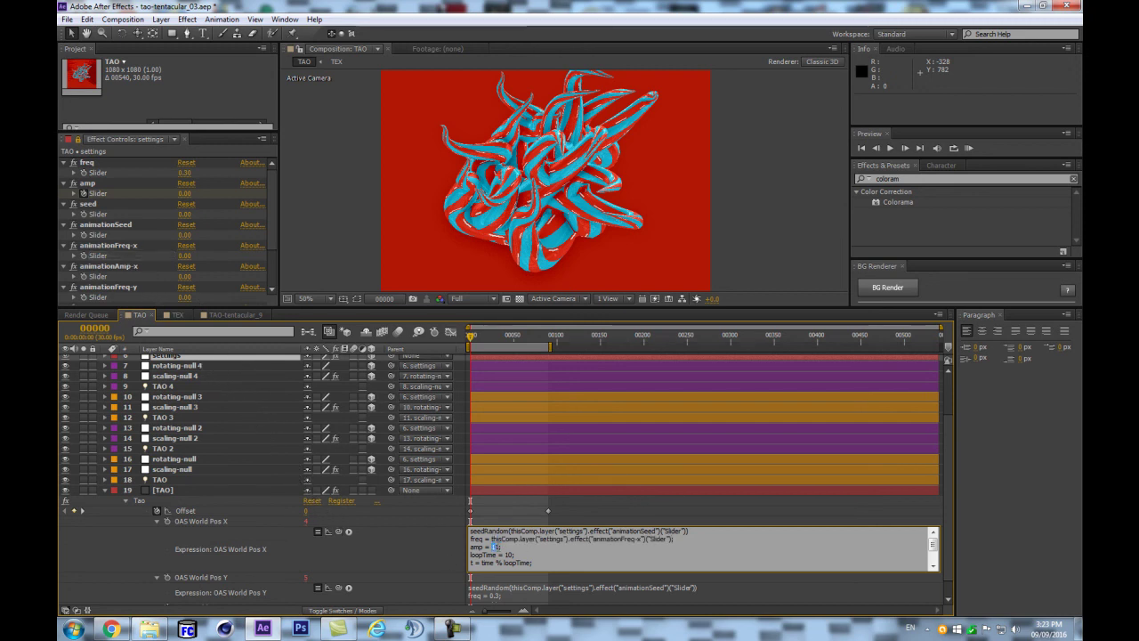
{"action": "left_click_drag", "start_coordinate": [347, 532], "coordinate": [94, 276]}
{"action": "left_click", "coordinate": [437, 531]}
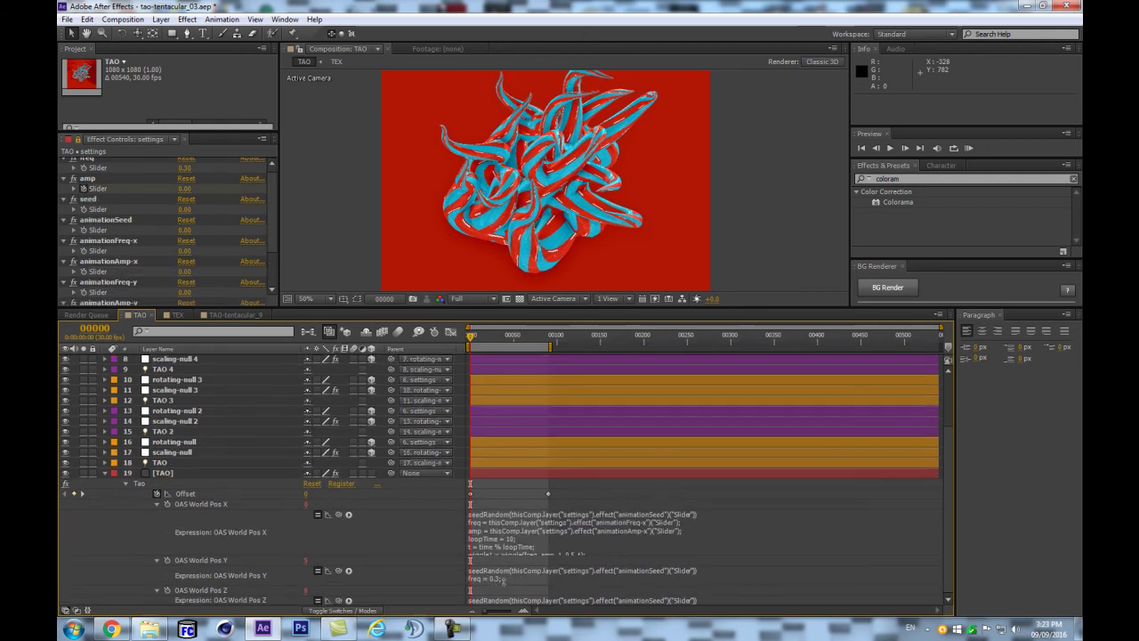
In the OAS World Pos Y expression, replace the freq and amp numbers with links to the animationFreq-y and animationAmp-y sliders
{"action": "left_click", "coordinate": [502, 580]}
{"action": "left_click_drag", "start_coordinate": [503, 579], "coordinate": [489, 579]}
{"action": "left_click_drag", "start_coordinate": [338, 574], "coordinate": [114, 259]}
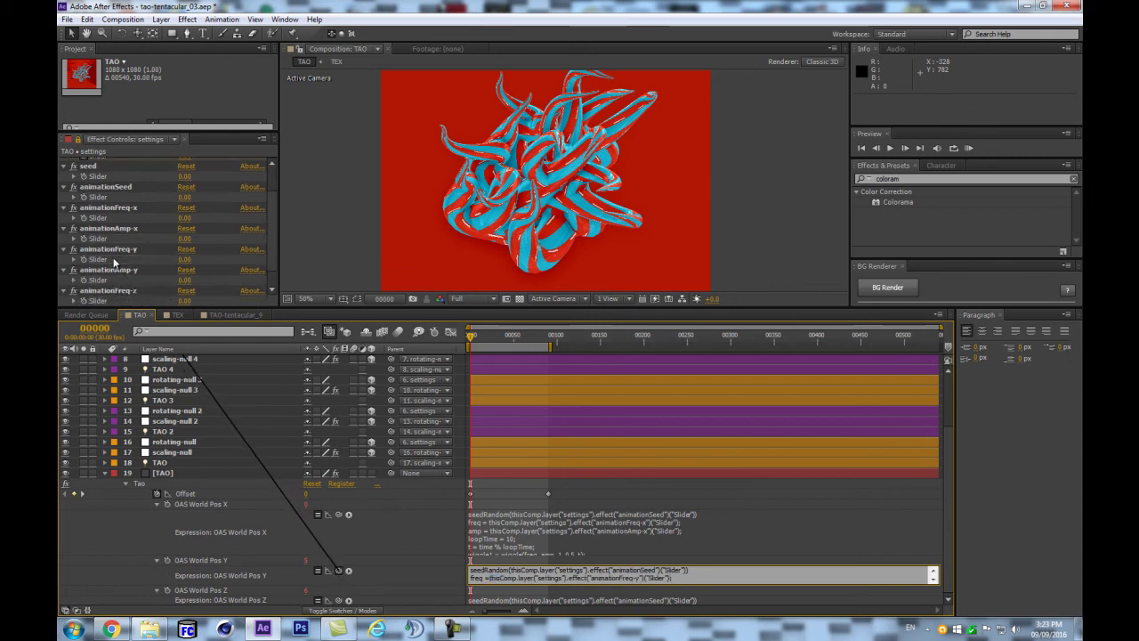
{"action": "double_click", "coordinate": [496, 579]}
{"action": "left_click_drag", "start_coordinate": [338, 570], "coordinate": [133, 258]}
{"action": "left_click", "coordinate": [450, 537]}
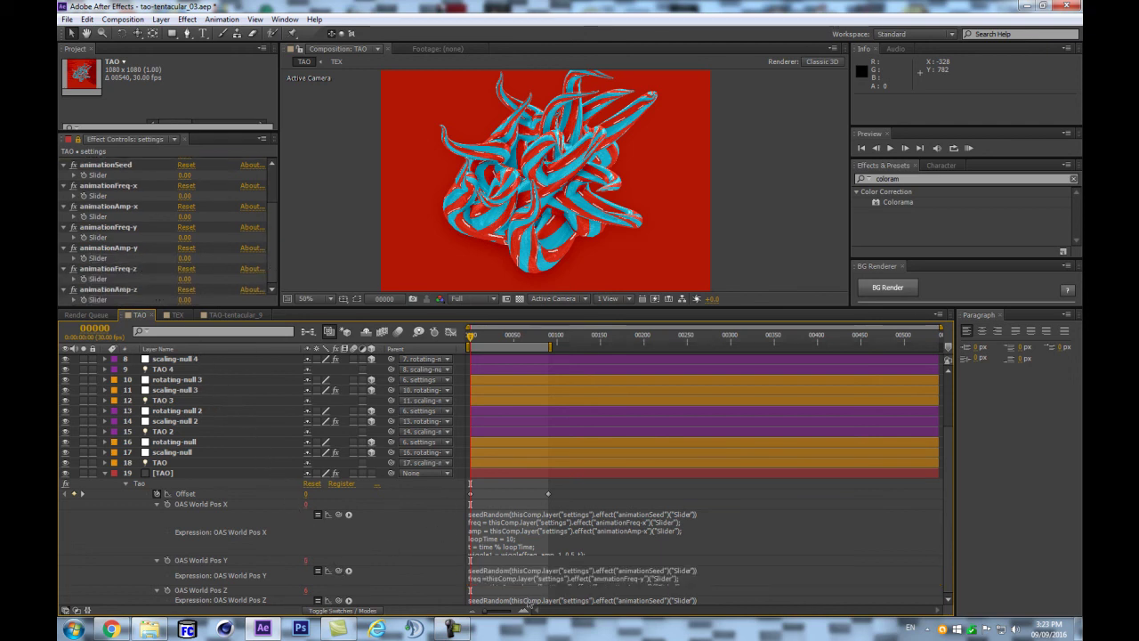
Link freq in the OAS World Pos Z expression to the animationFreq-z slider
{"action": "left_click", "coordinate": [495, 599]}
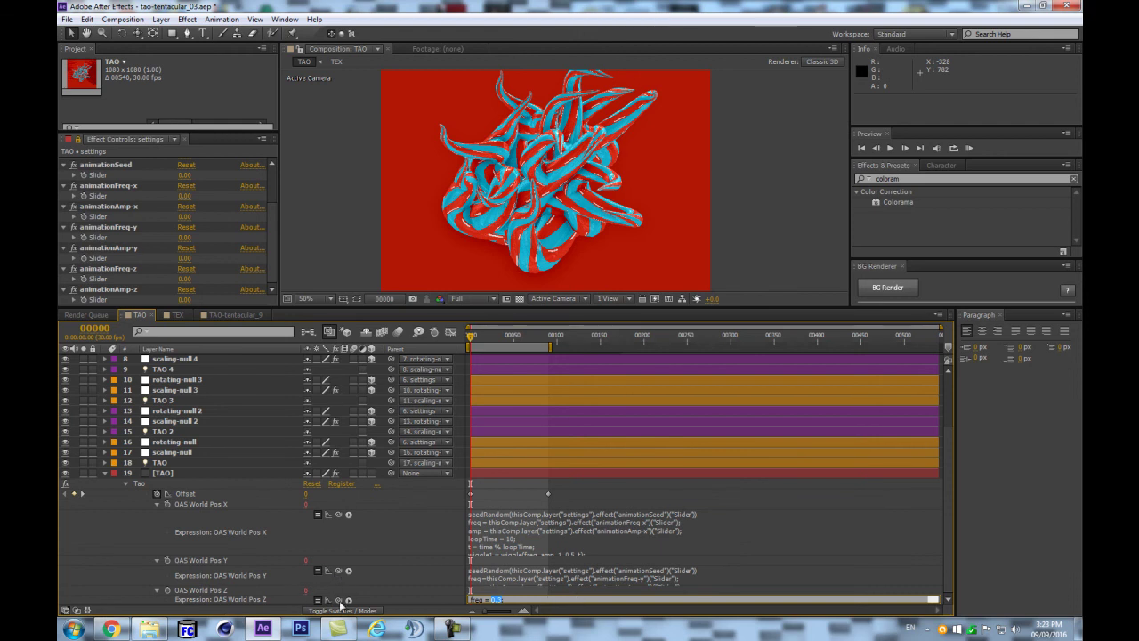
{"action": "left_click_drag", "start_coordinate": [338, 601], "coordinate": [127, 283]}
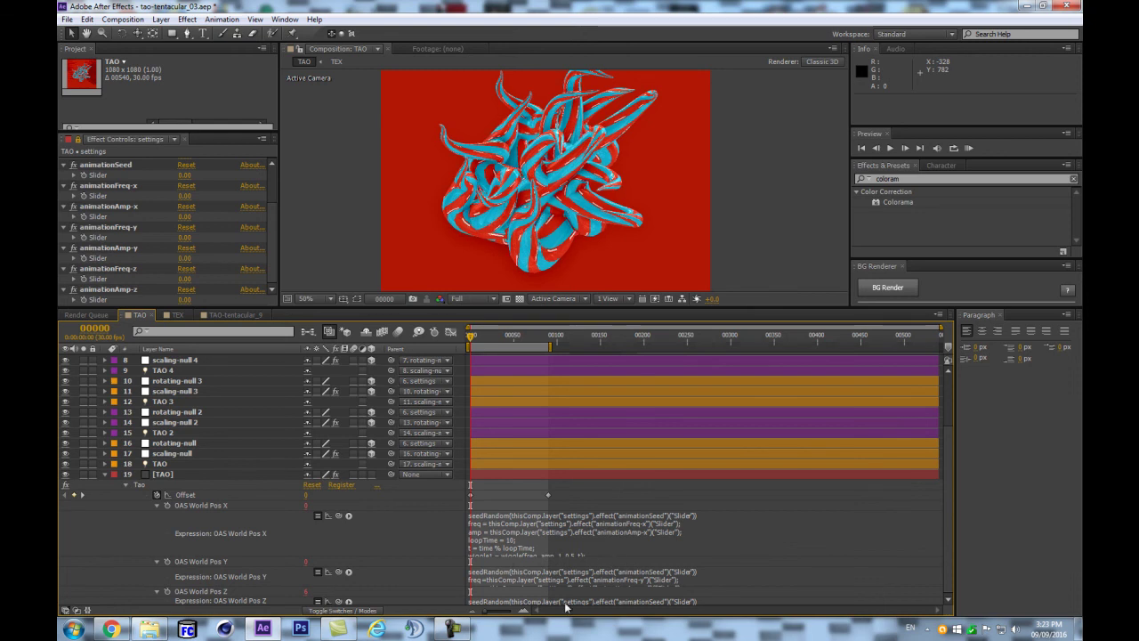
Try to link the amp value in the OAS World Pos Z expression to its amplitude slider
{"action": "left_click_drag", "start_coordinate": [604, 308], "coordinate": [612, 189]}
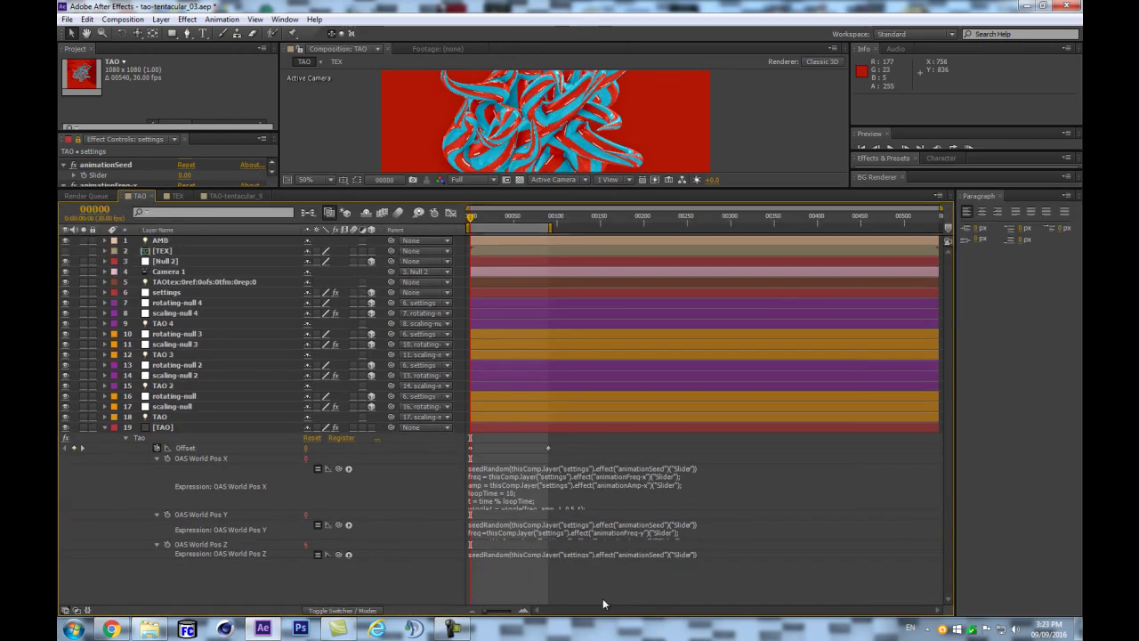
{"action": "left_click", "coordinate": [534, 558]}
{"action": "left_click", "coordinate": [501, 577]}
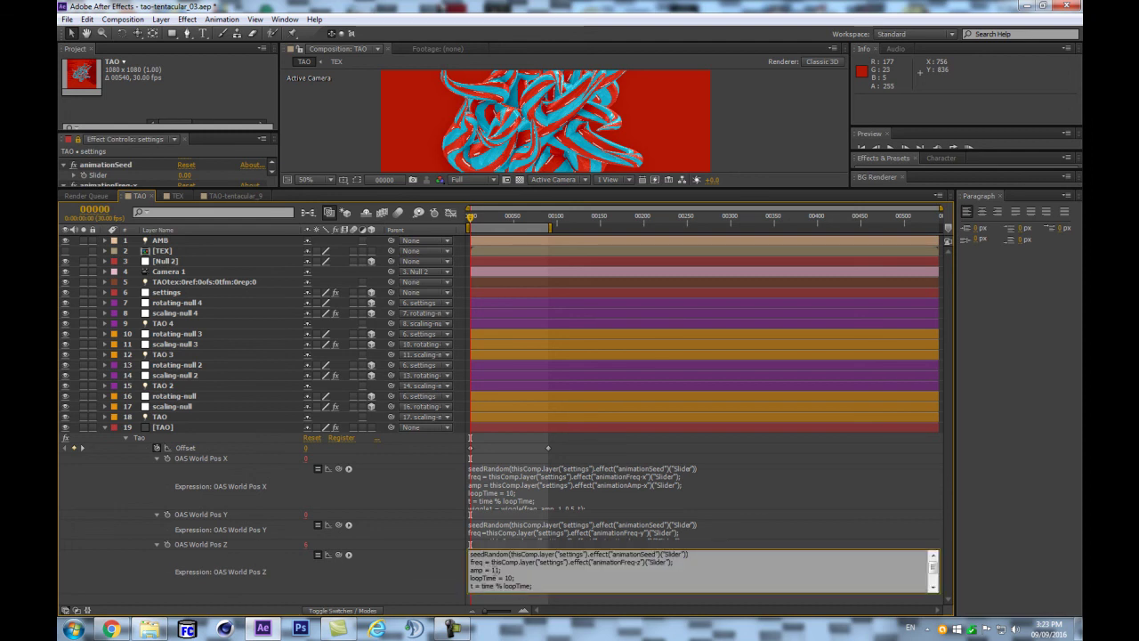
{"action": "left_click_drag", "start_coordinate": [340, 556], "coordinate": [213, 544]}
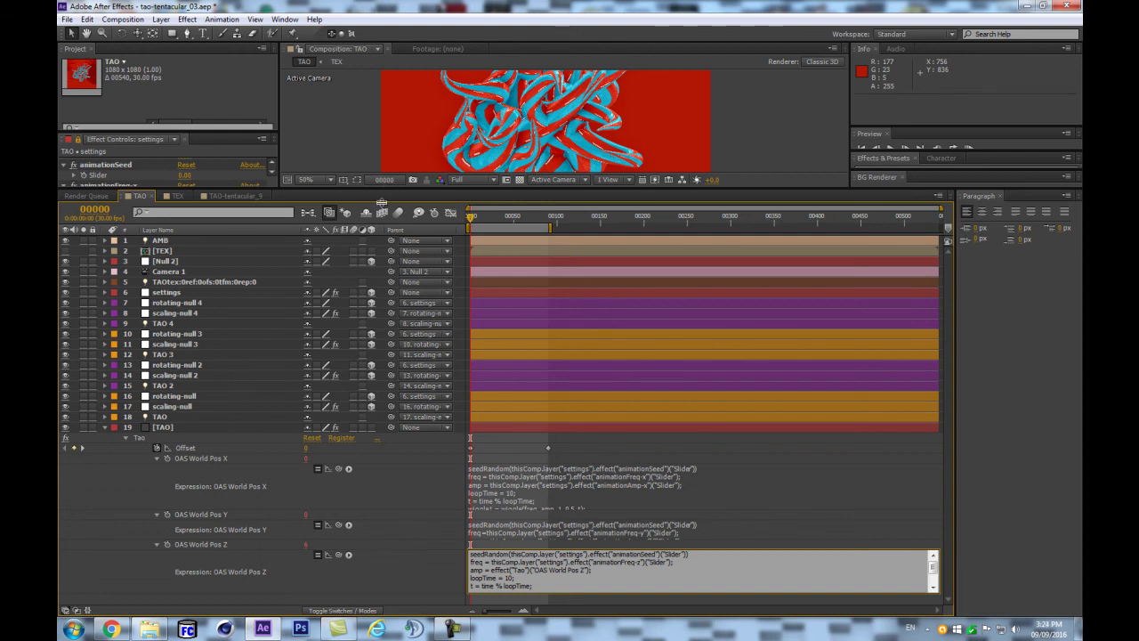
Make room for all the settings sliders and check the amp link in the OAS World Pos Y expression
{"action": "left_click_drag", "start_coordinate": [383, 187], "coordinate": [383, 241]}
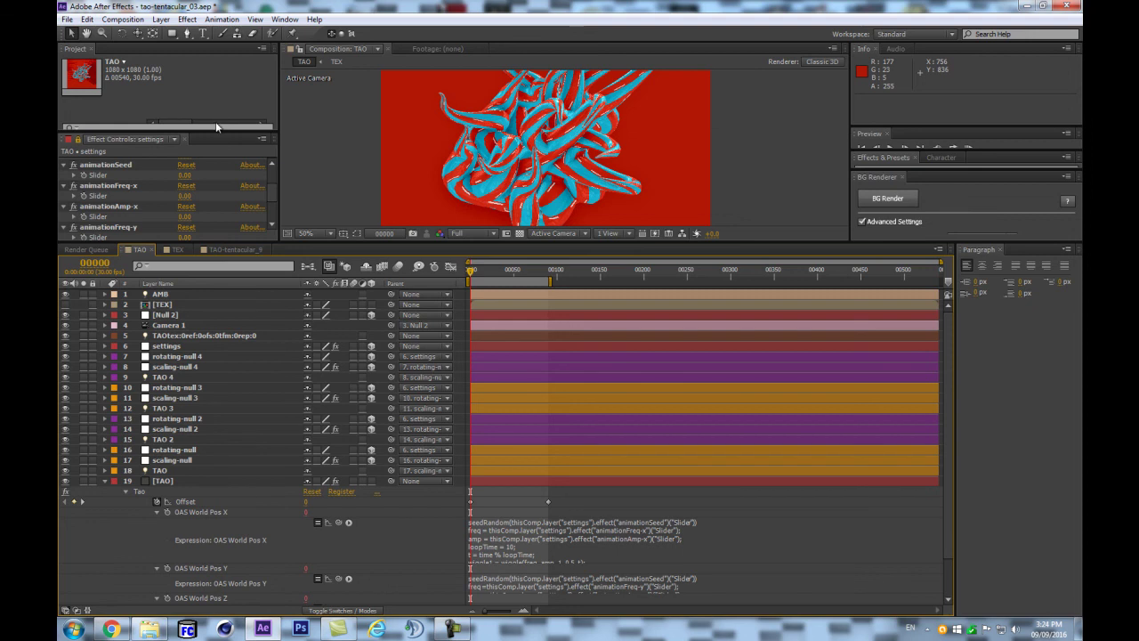
{"action": "left_click_drag", "start_coordinate": [215, 131], "coordinate": [223, 56]}
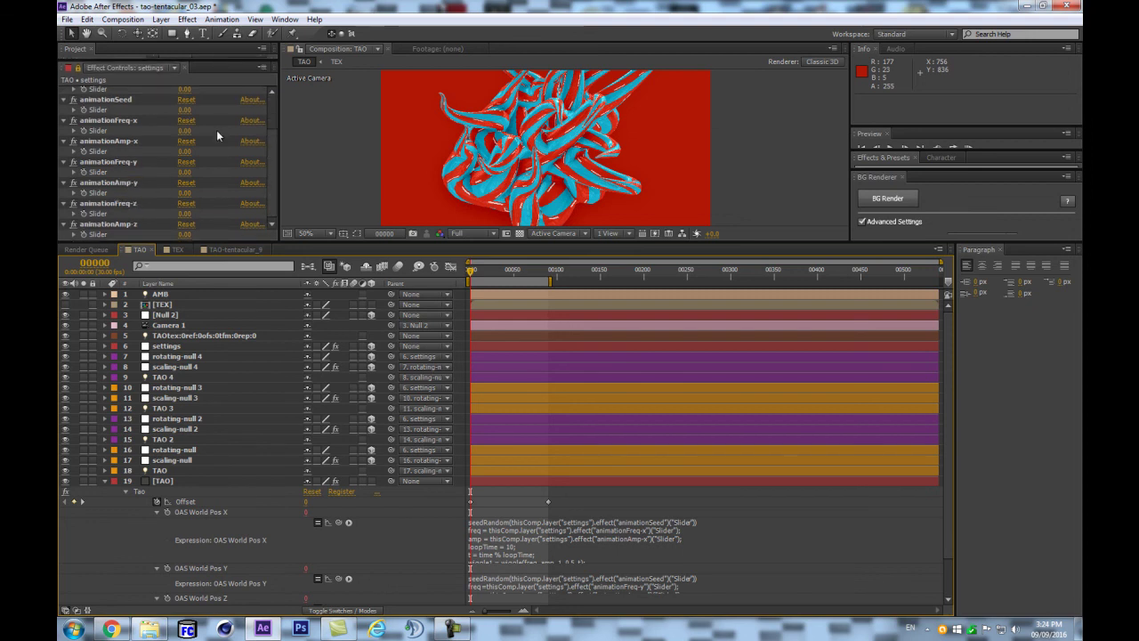
{"action": "left_click", "coordinate": [561, 584]}
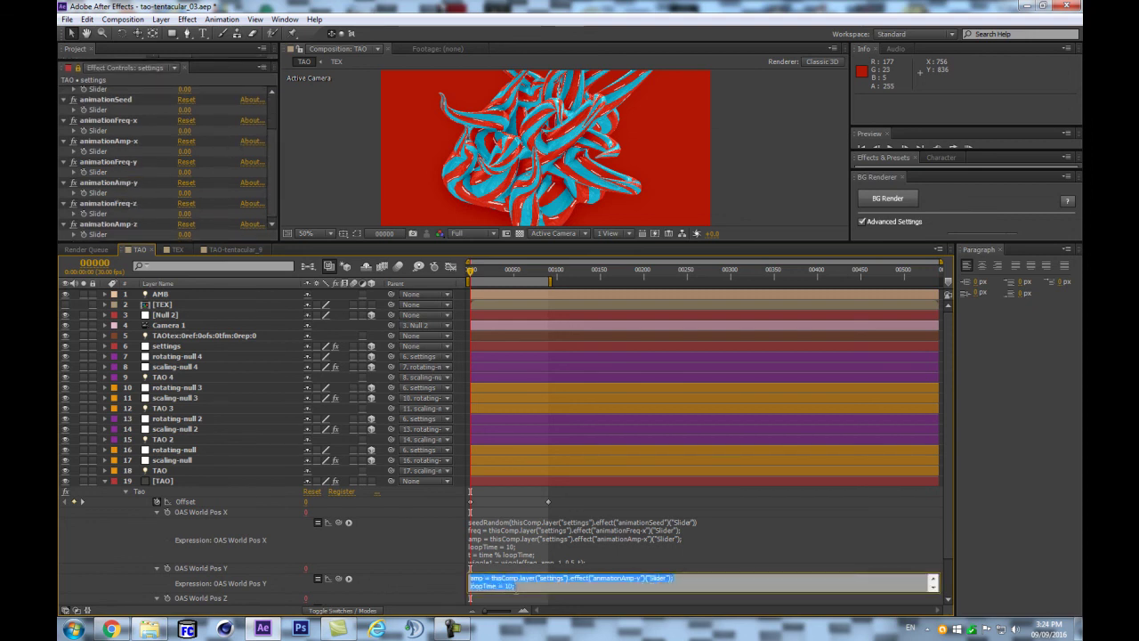
{"action": "left_click_drag", "start_coordinate": [492, 578], "coordinate": [643, 580]}
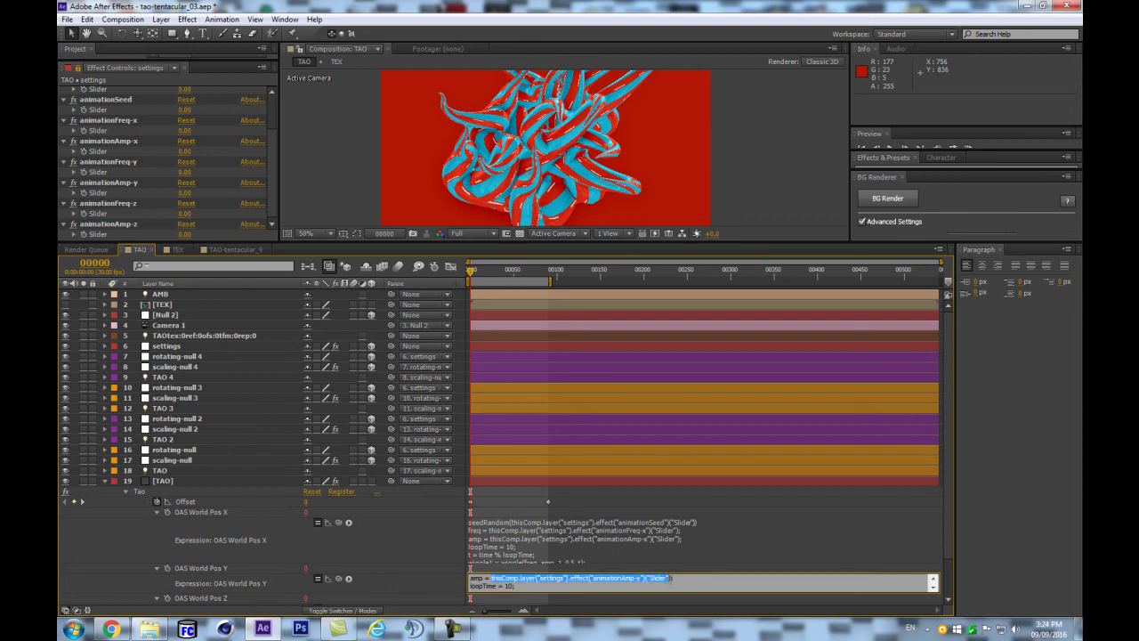
{"action": "left_click", "coordinate": [464, 601]}
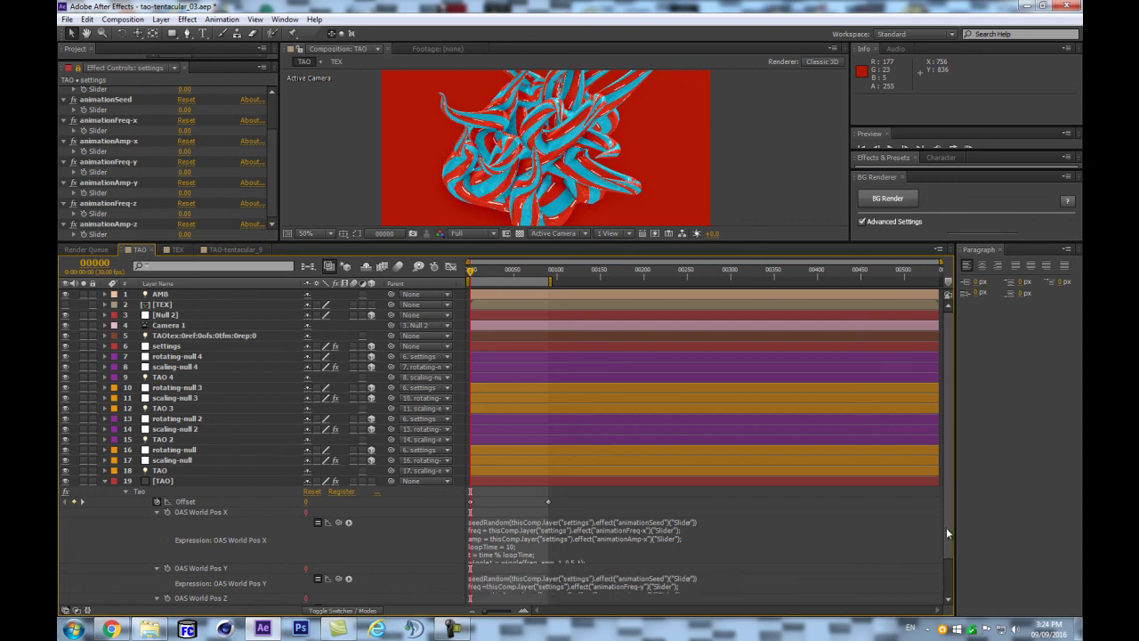
Replace the amp reference in the OAS World Pos Z expression with a link to the animationAmp-z slider
{"action": "scroll", "coordinate": [929, 538], "scroll_direction": "down", "scroll_amount": 2}
{"action": "left_click", "coordinate": [529, 586]}
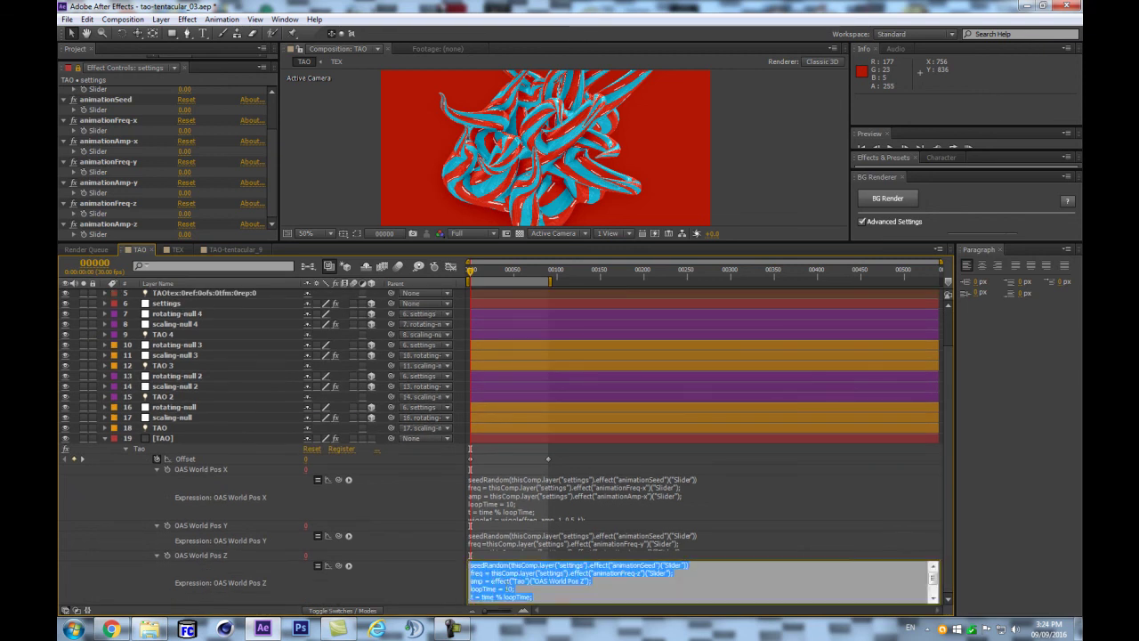
{"action": "left_click_drag", "start_coordinate": [491, 580], "coordinate": [589, 580]}
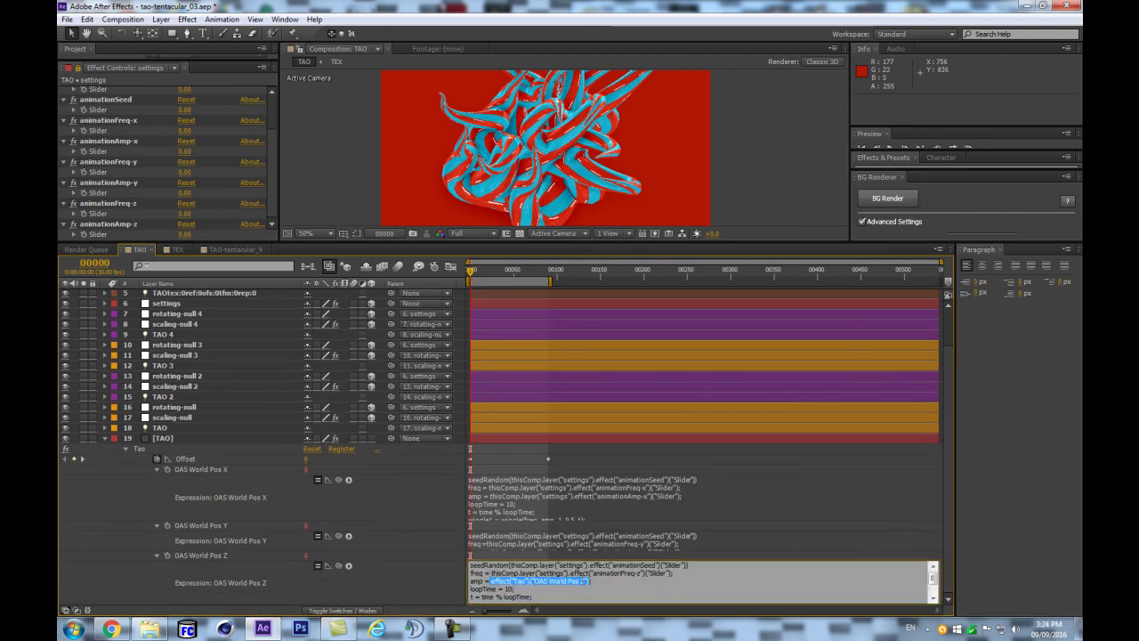
{"action": "left_click_drag", "start_coordinate": [345, 566], "coordinate": [103, 234]}
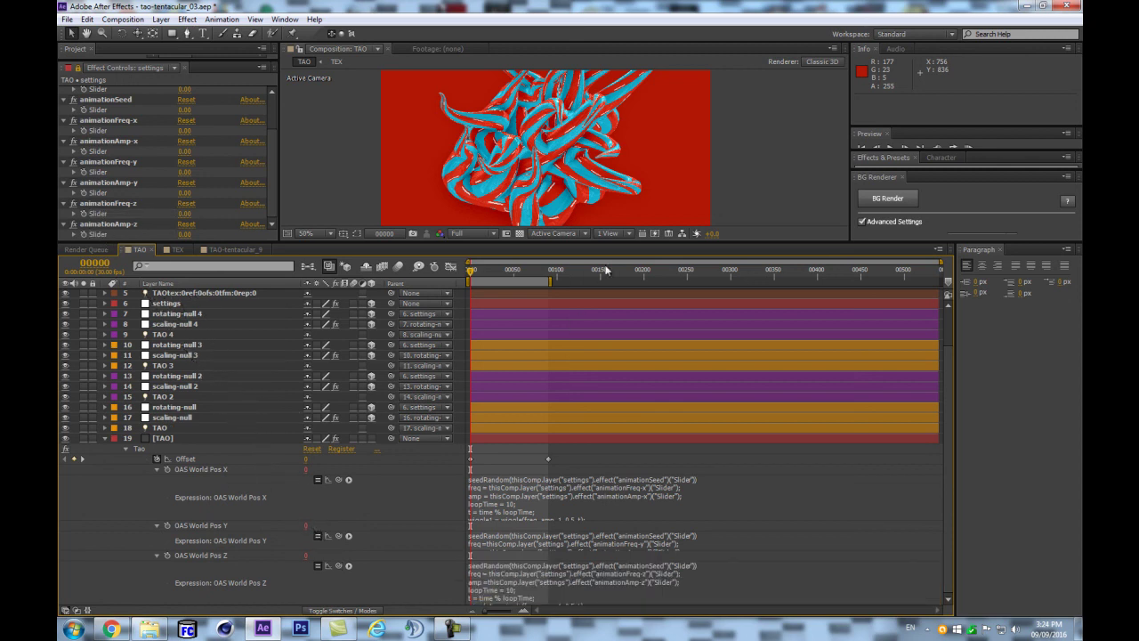
Set the animationFreq-x, animationFreq-y and animationFreq-z sliders to 0.55 each
{"action": "left_click_drag", "start_coordinate": [604, 242], "coordinate": [670, 447]}
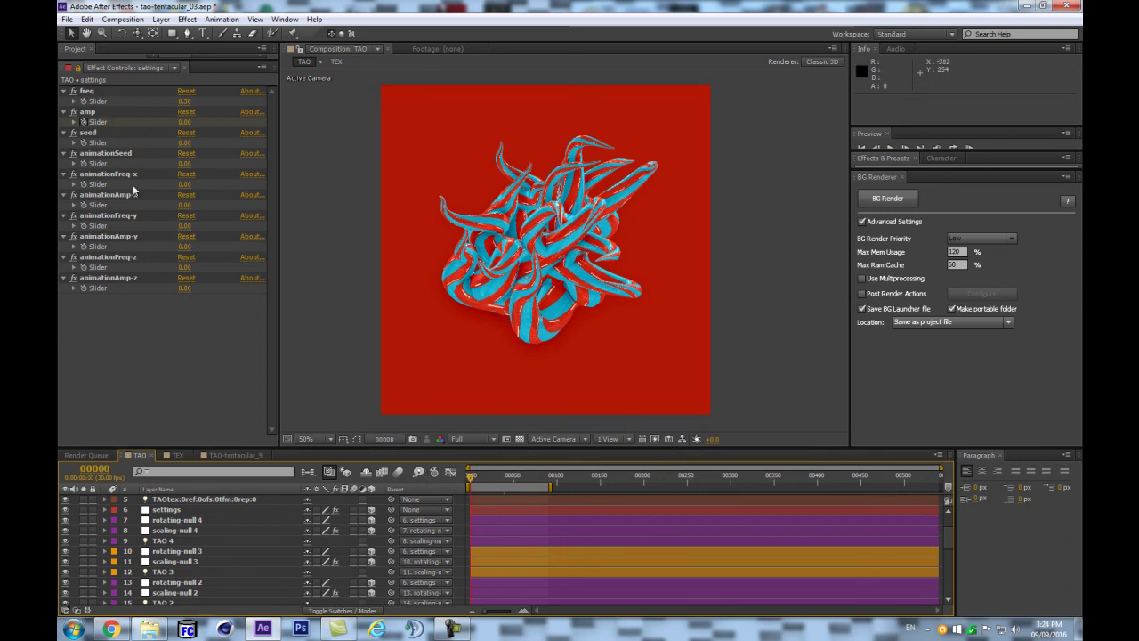
{"action": "left_click_drag", "start_coordinate": [182, 185], "coordinate": [190, 185]}
{"action": "left_click", "coordinate": [189, 184]}
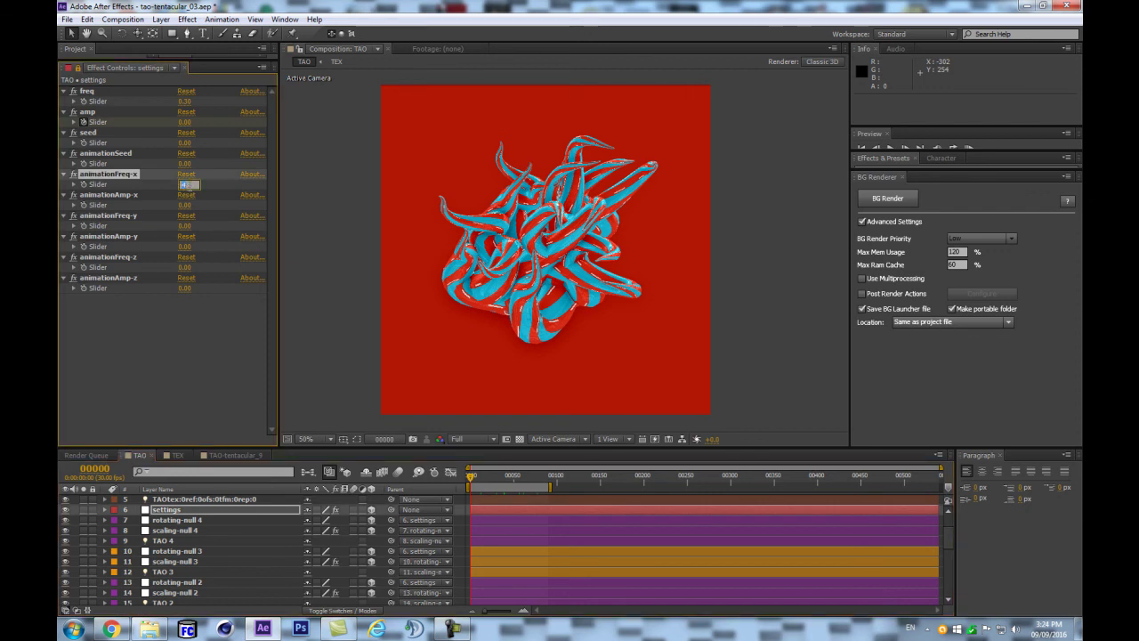
{"action": "double_click", "coordinate": [192, 185]}
{"action": "left_click", "coordinate": [189, 226]}
{"action": "type", "text": "0.55"}
{"action": "left_click", "coordinate": [185, 267]}
{"action": "type", "text": "0.55"}
{"action": "key", "text": "Return"}
Set animationAmp-z to 53, animationAmp-y to 59 and animationAmp-x to 71
{"action": "left_click_drag", "start_coordinate": [187, 289], "coordinate": [213, 289]}
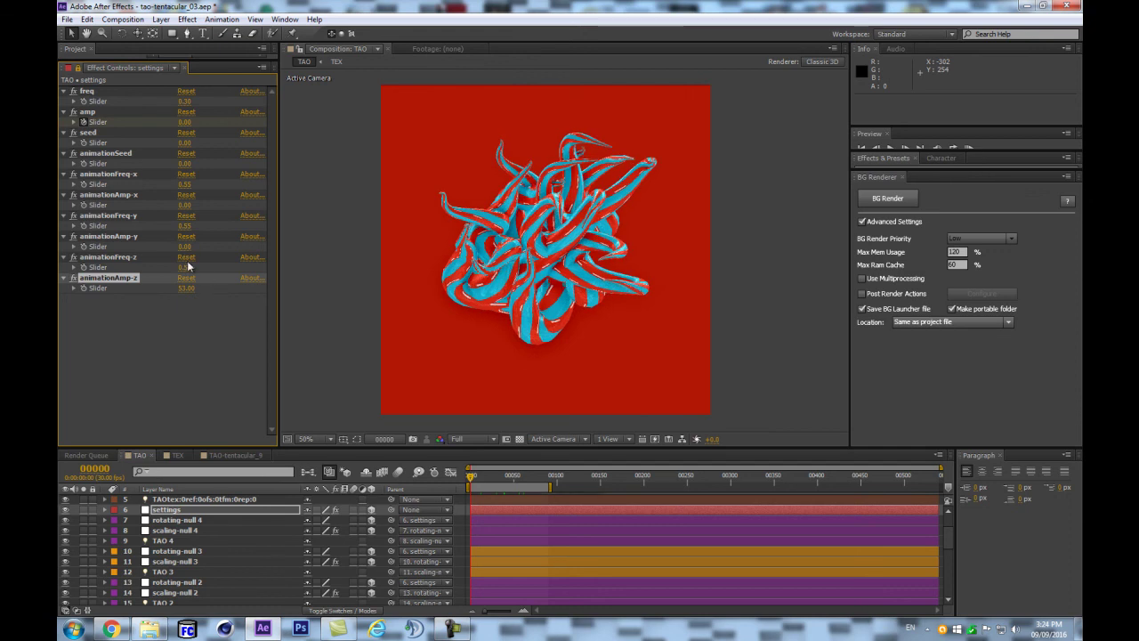
{"action": "left_click_drag", "start_coordinate": [185, 248], "coordinate": [213, 236]}
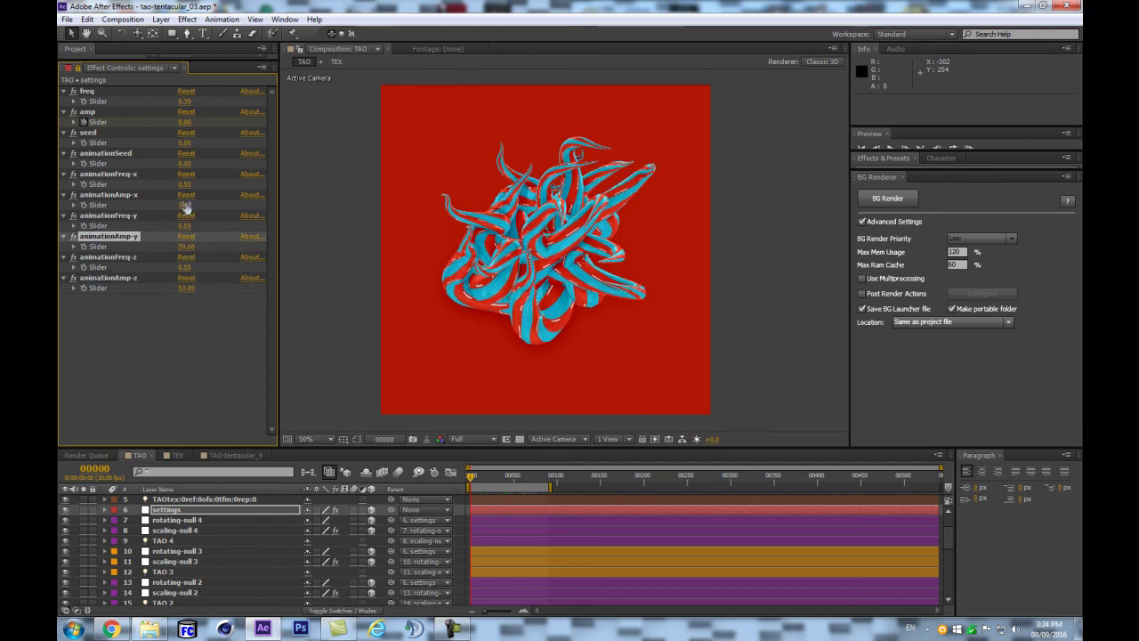
{"action": "left_click_drag", "start_coordinate": [185, 204], "coordinate": [224, 196]}
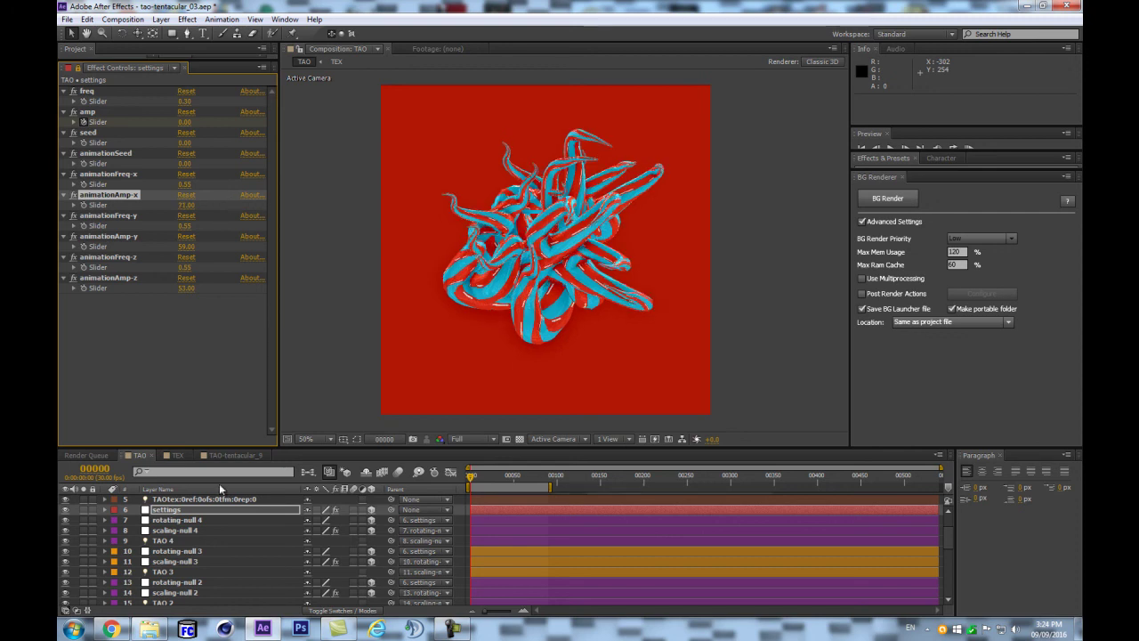
Select the [TAO] layer and display its Tao effect controls in place of the settings sliders
{"action": "left_click", "coordinate": [191, 509]}
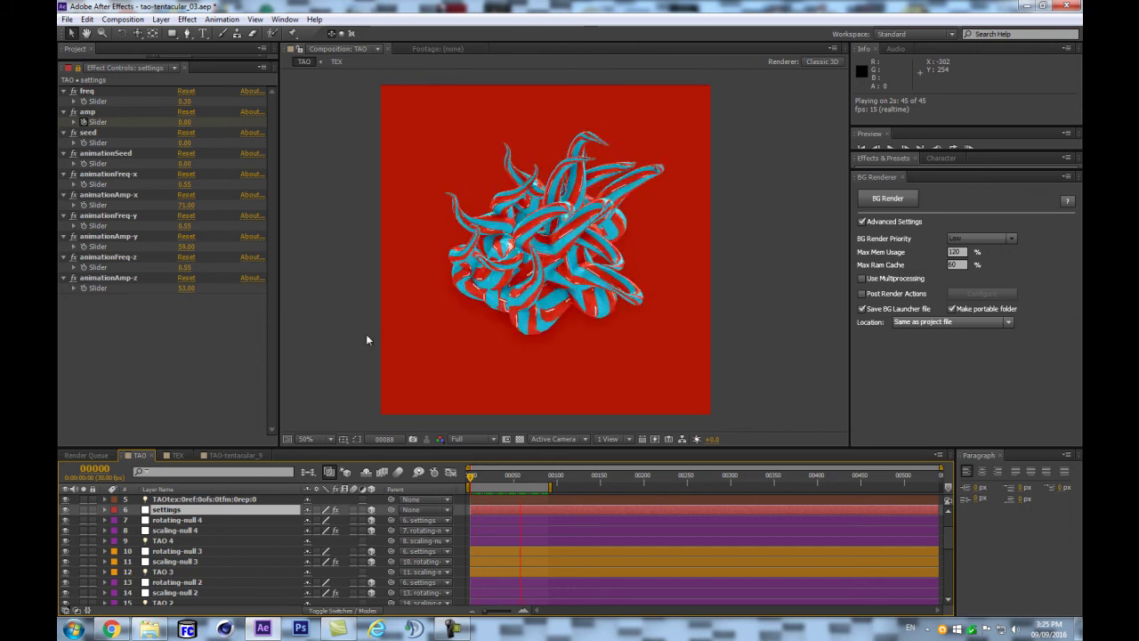
{"action": "key", "text": "e"}
{"action": "key", "text": "e"}
{"action": "scroll", "coordinate": [203, 584], "scroll_direction": "down", "scroll_amount": 1}
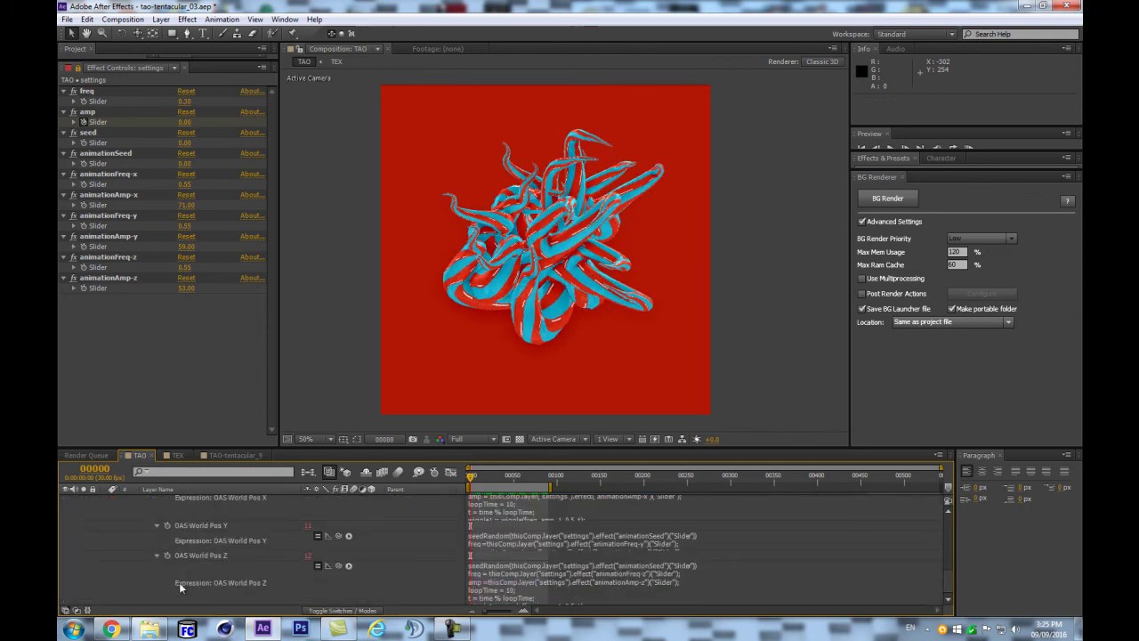
{"action": "scroll", "coordinate": [214, 570], "scroll_direction": "up", "scroll_amount": 5}
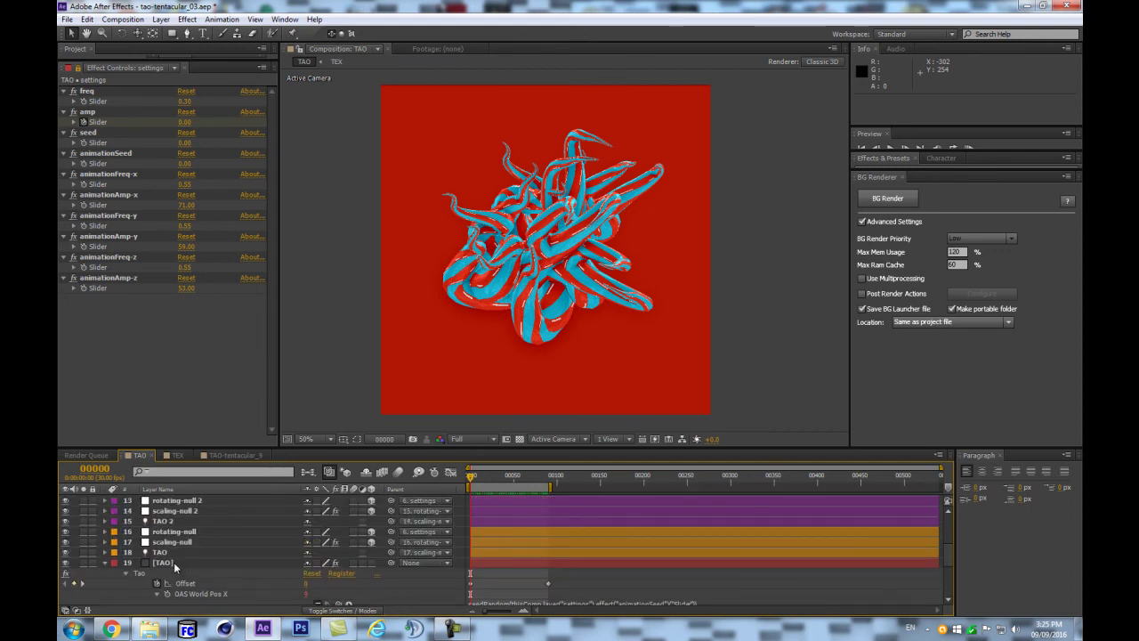
{"action": "left_click", "coordinate": [176, 563]}
{"action": "left_click", "coordinate": [86, 68]}
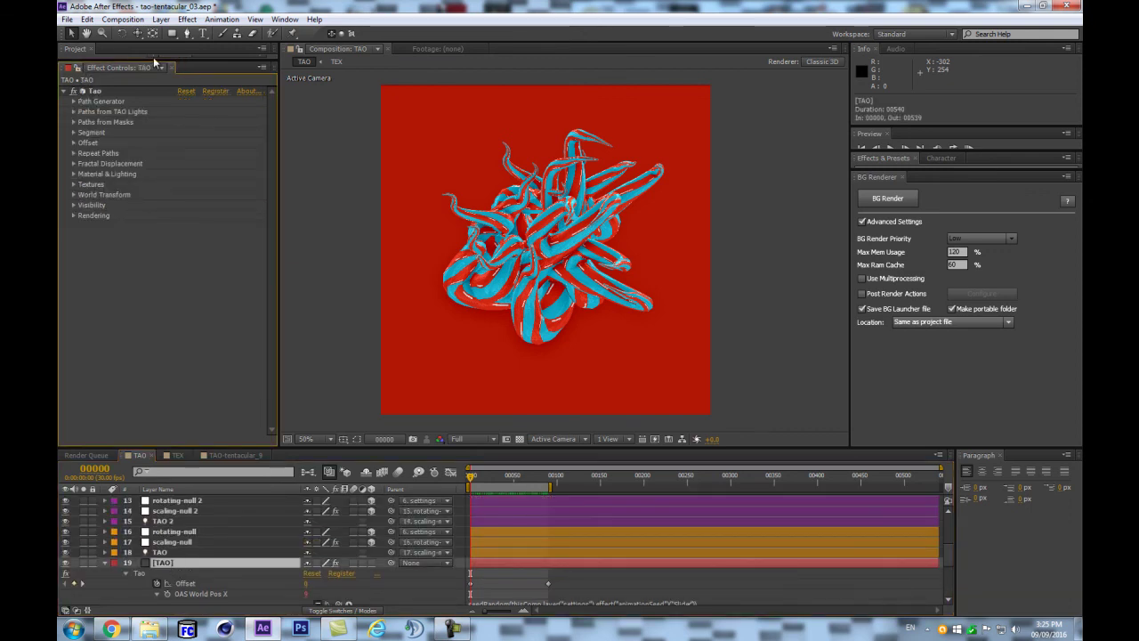
In the Tao effect's Rendering settings, set AO Intensity to 217, AO Lift to 0.34 and AO Scale to 1.9
{"action": "left_click_drag", "start_coordinate": [143, 59], "coordinate": [143, 312]}
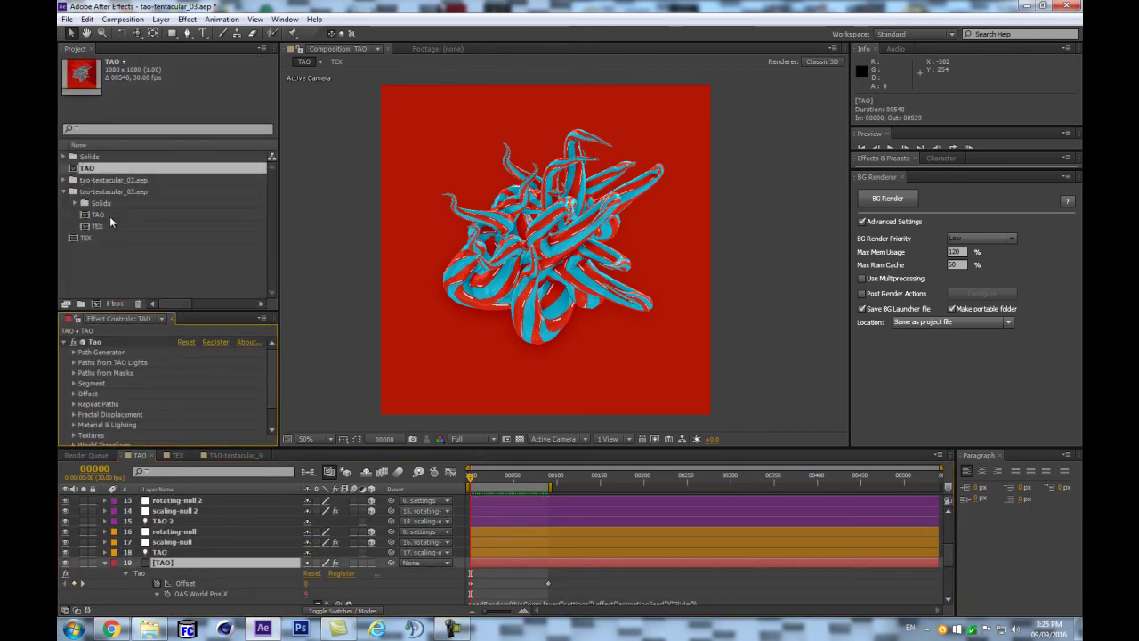
{"action": "scroll", "coordinate": [197, 364], "scroll_direction": "down", "scroll_amount": 1}
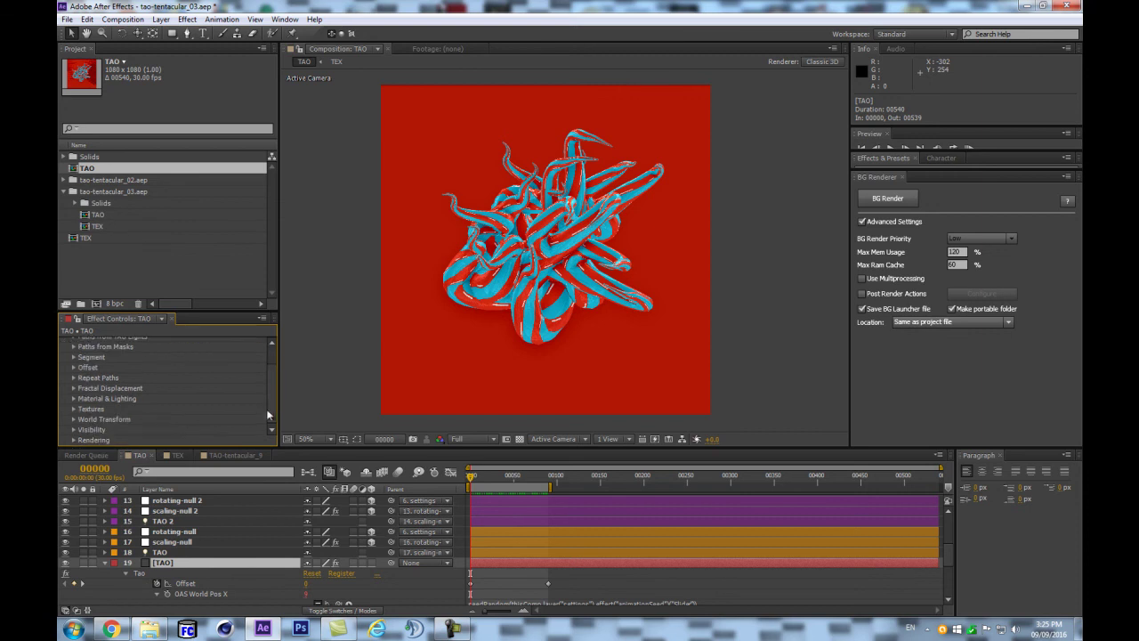
{"action": "left_click", "coordinate": [74, 441]}
{"action": "scroll", "coordinate": [231, 410], "scroll_direction": "down", "scroll_amount": 3}
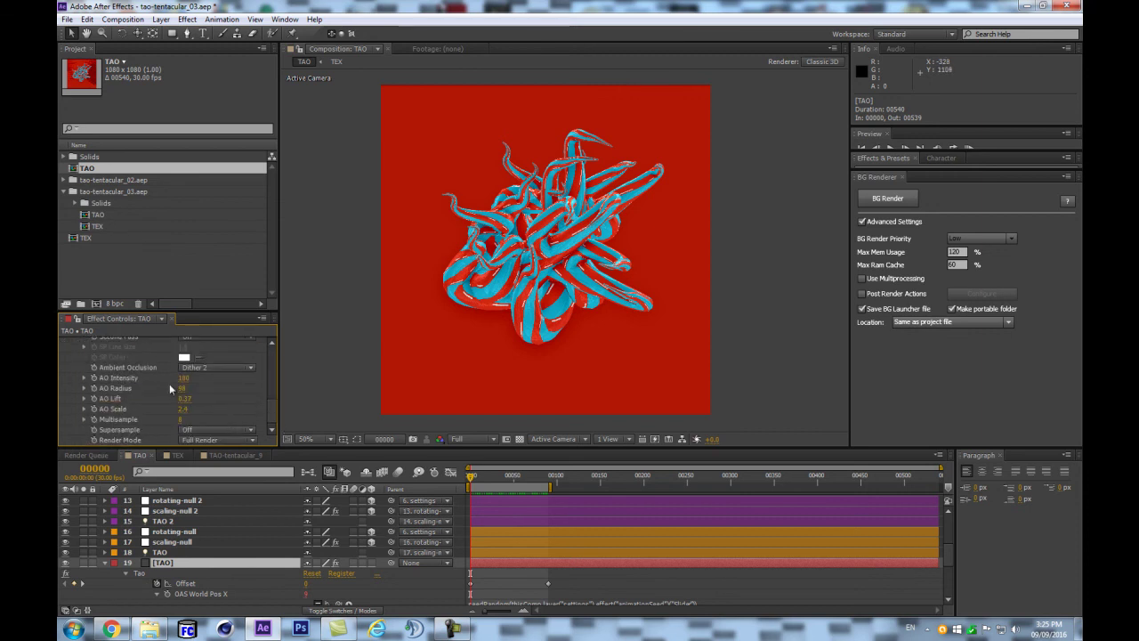
{"action": "left_click_drag", "start_coordinate": [186, 378], "coordinate": [203, 376]}
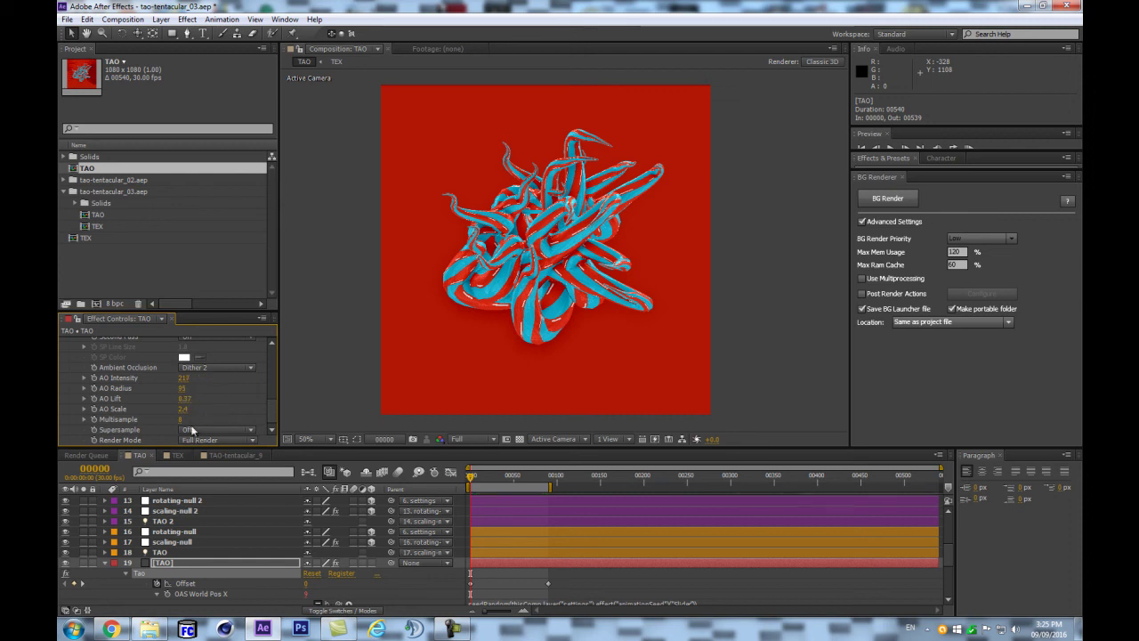
{"action": "left_click_drag", "start_coordinate": [176, 408], "coordinate": [178, 410]}
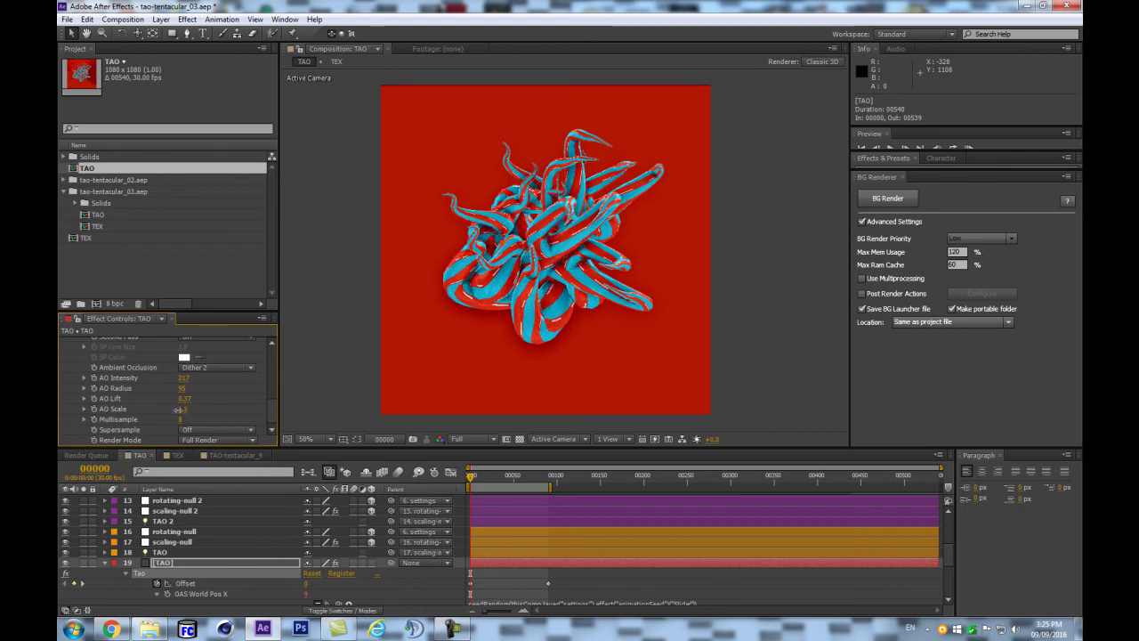
{"action": "left_click_drag", "start_coordinate": [181, 409], "coordinate": [182, 410]}
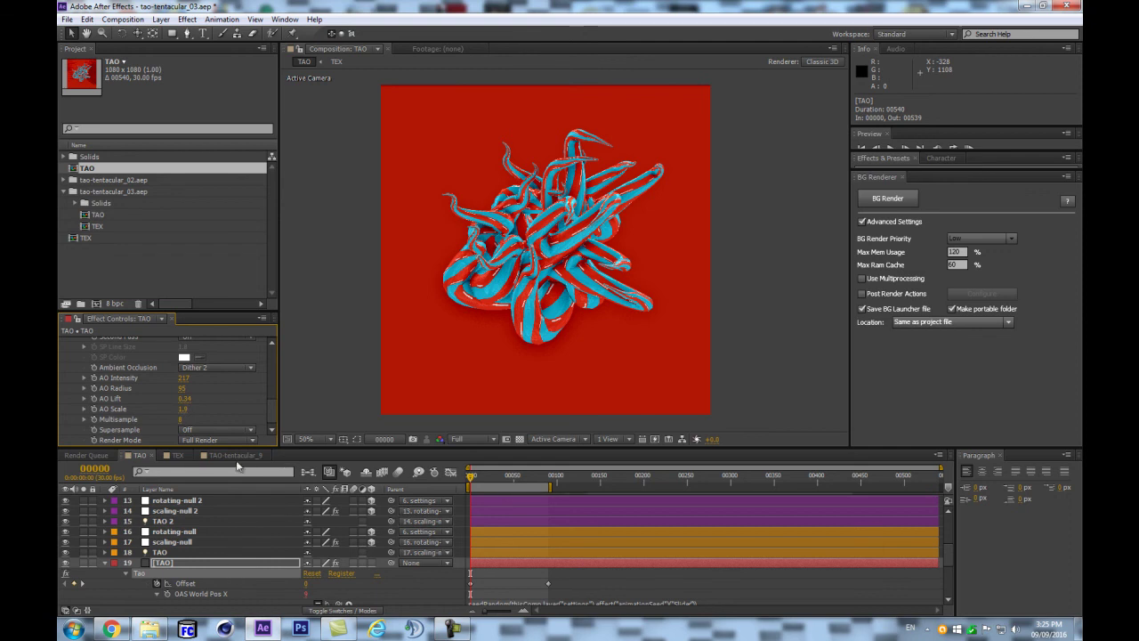
{"action": "scroll", "coordinate": [227, 410], "scroll_direction": "up", "scroll_amount": 3}
{"action": "scroll", "coordinate": [232, 418], "scroll_direction": "down", "scroll_amount": 3}
{"action": "key", "text": "period"}
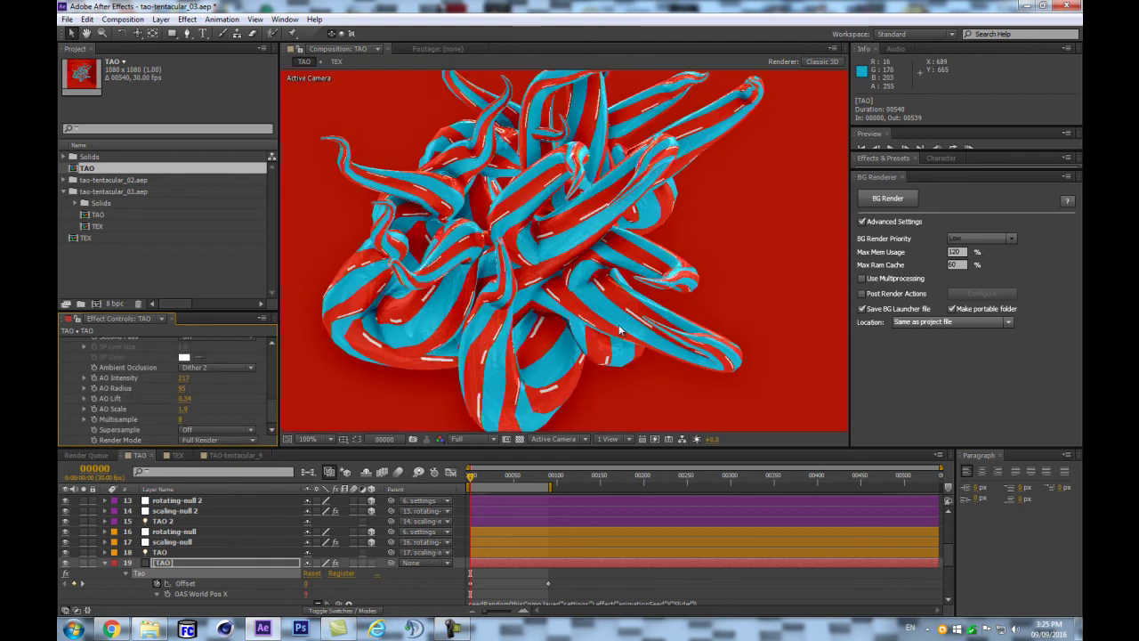
{"action": "key", "text": "comma"}
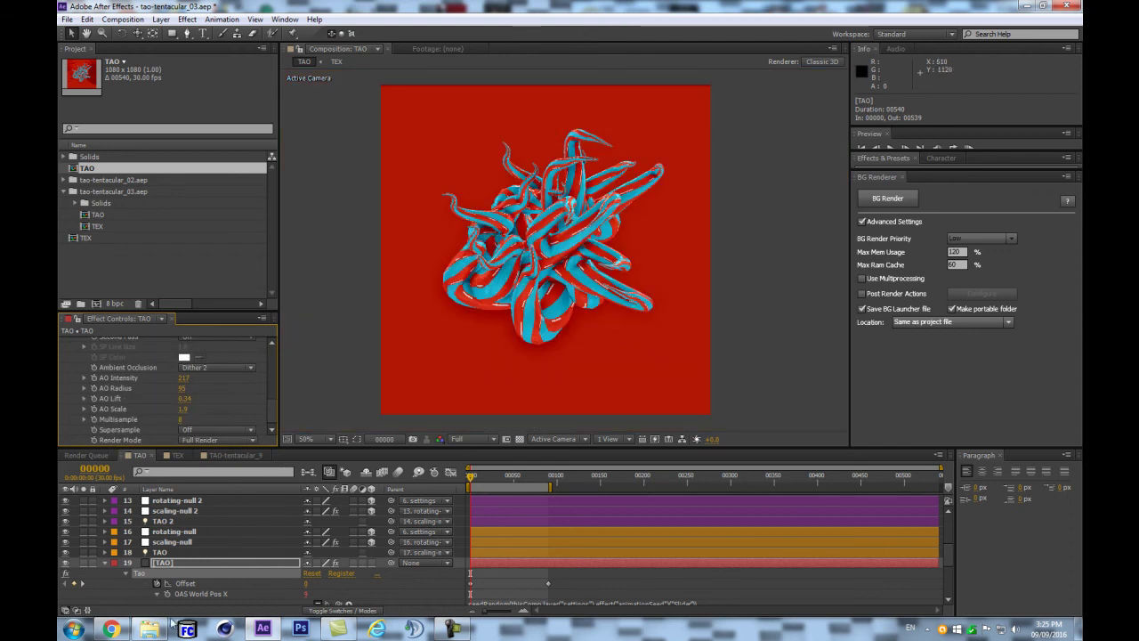
Rename the texture light layer to TAOtex:0ref:0tfm:0rep:0, removing its ofs:0 part, and scrub the animation to check the texture
{"action": "scroll", "coordinate": [200, 570], "scroll_direction": "up", "scroll_amount": 3}
{"action": "scroll", "coordinate": [199, 571], "scroll_direction": "up", "scroll_amount": 2}
{"action": "left_click", "coordinate": [255, 541]}
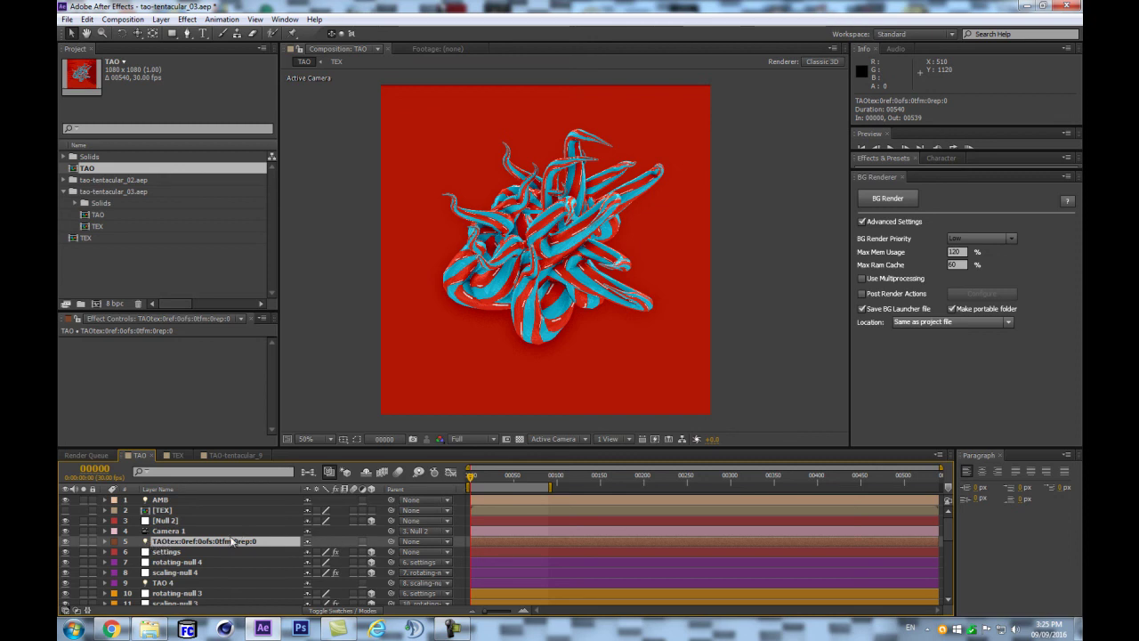
{"action": "scroll", "coordinate": [231, 535], "scroll_direction": "down", "scroll_amount": 2}
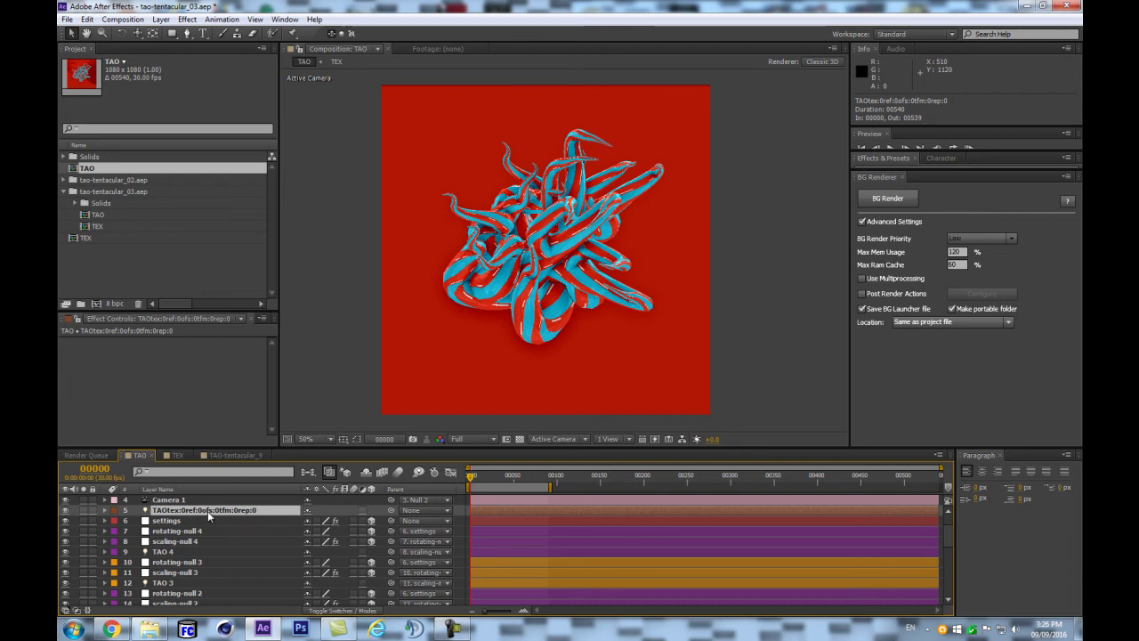
{"action": "key", "text": "Return"}
{"action": "double_click", "coordinate": [207, 511]}
{"action": "key", "text": "BackSpace"}
{"action": "key", "text": "Return"}
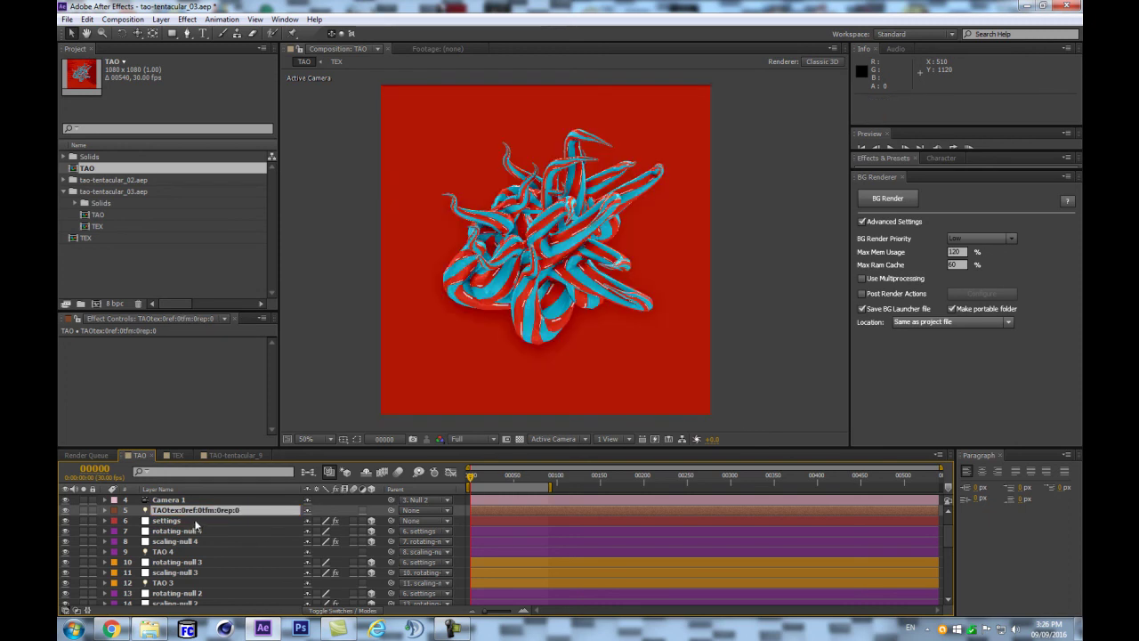
{"action": "left_click", "coordinate": [491, 481]}
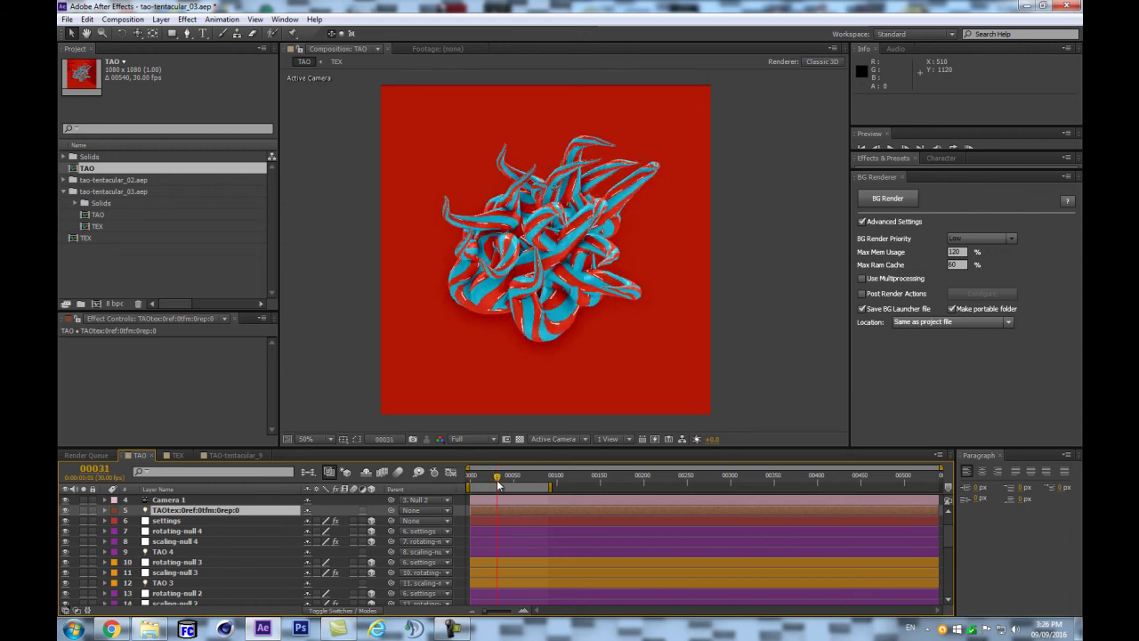
{"action": "left_click_drag", "start_coordinate": [492, 484], "coordinate": [460, 484]}
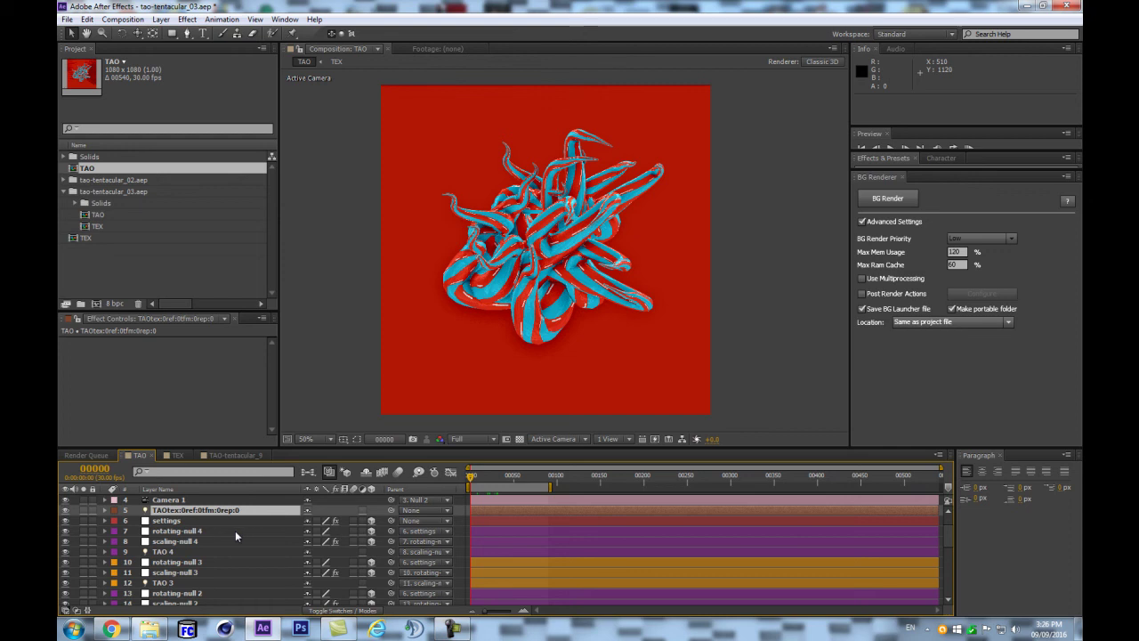
Collapse and select the [TAO] layer, set Supersample to 16x in its Tao effect, and compare the render with and without it
{"action": "scroll", "coordinate": [260, 539], "scroll_direction": "down", "scroll_amount": 5}
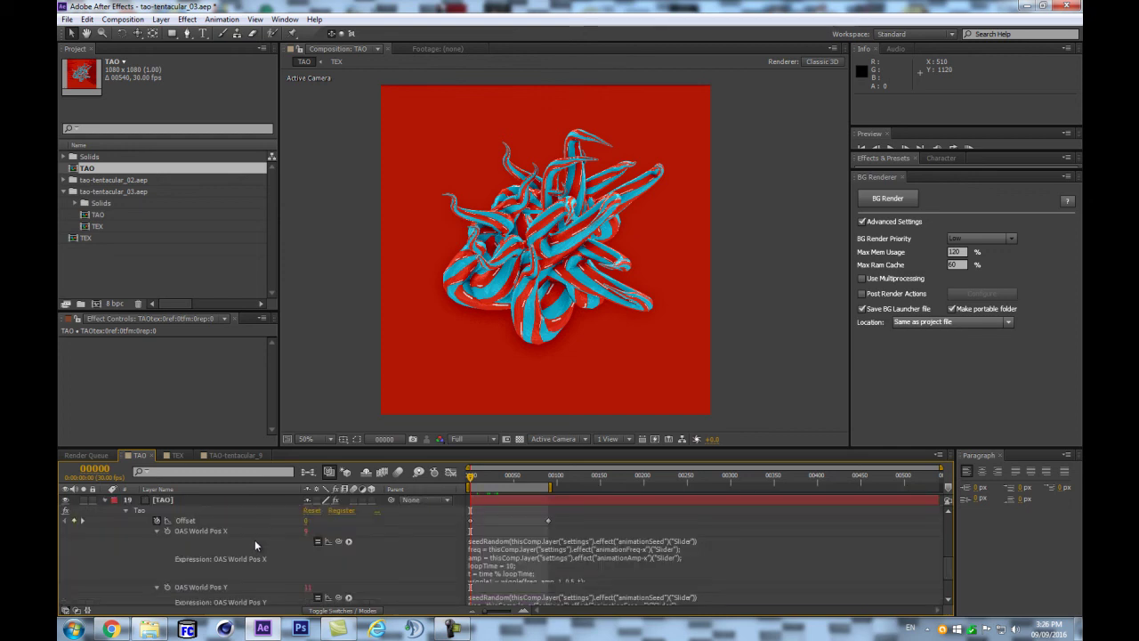
{"action": "left_click", "coordinate": [105, 501]}
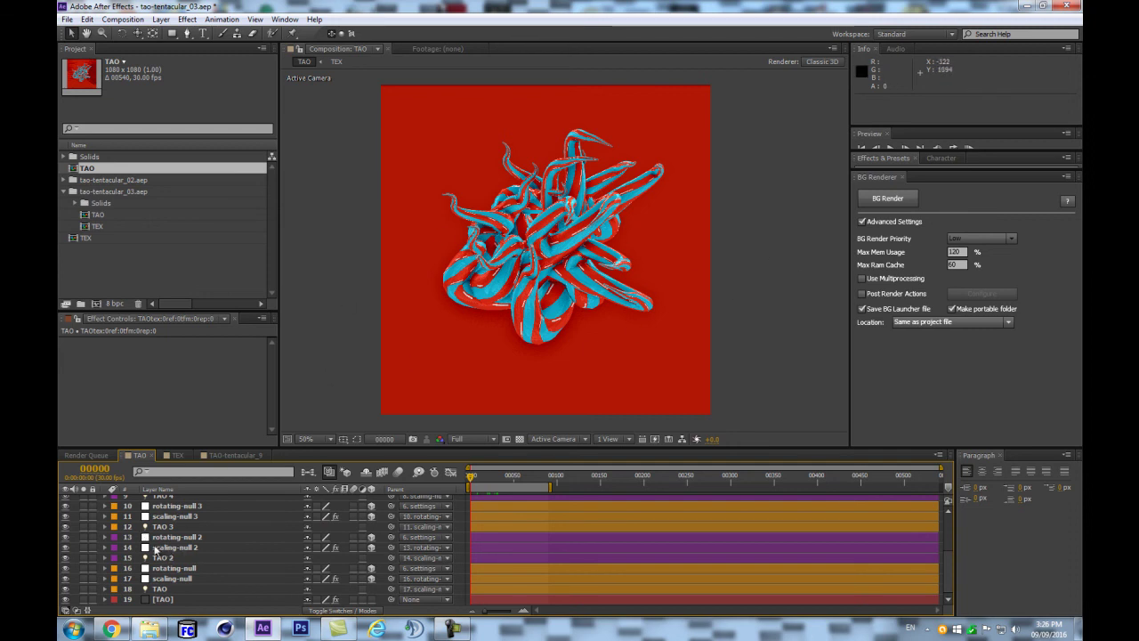
{"action": "left_click", "coordinate": [172, 600]}
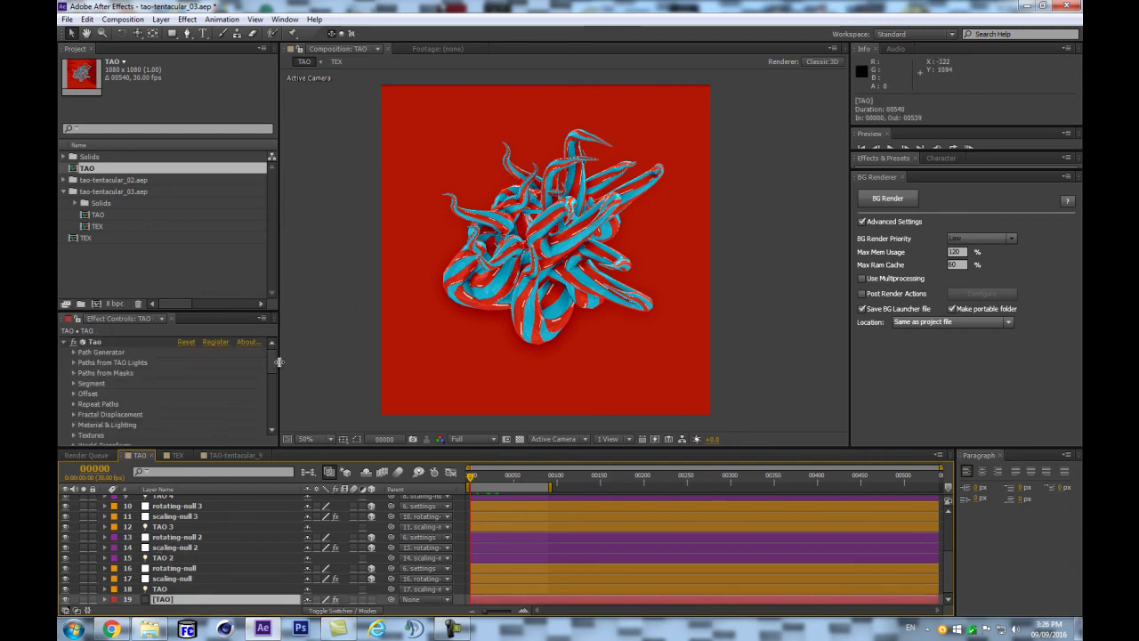
{"action": "left_click_drag", "start_coordinate": [272, 360], "coordinate": [267, 436]}
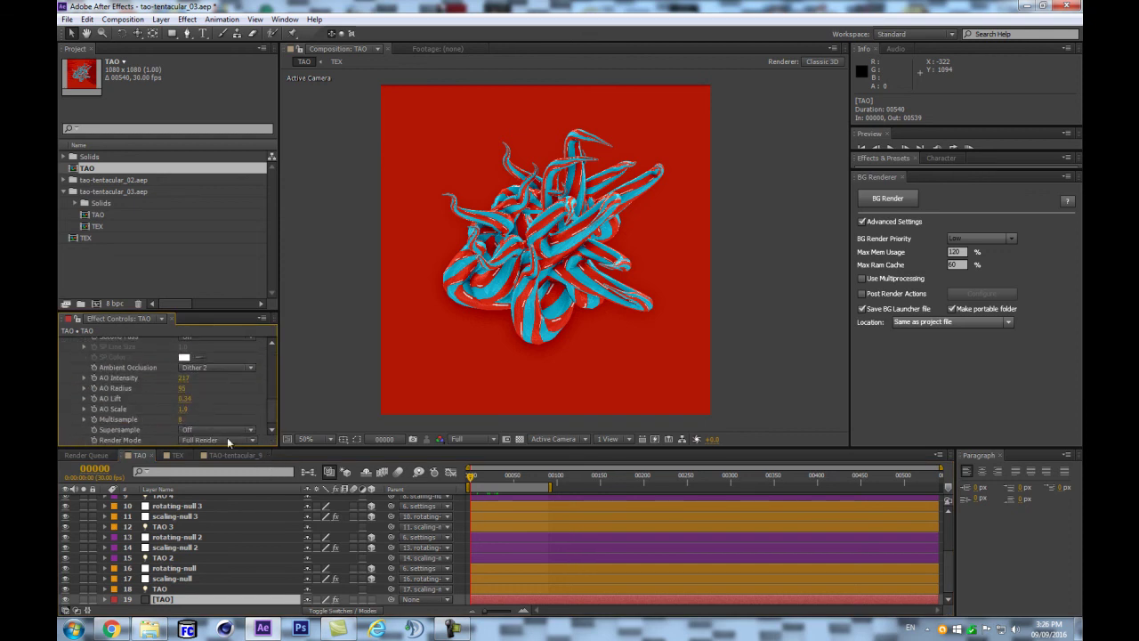
{"action": "left_click", "coordinate": [230, 431]}
{"action": "left_click", "coordinate": [223, 516]}
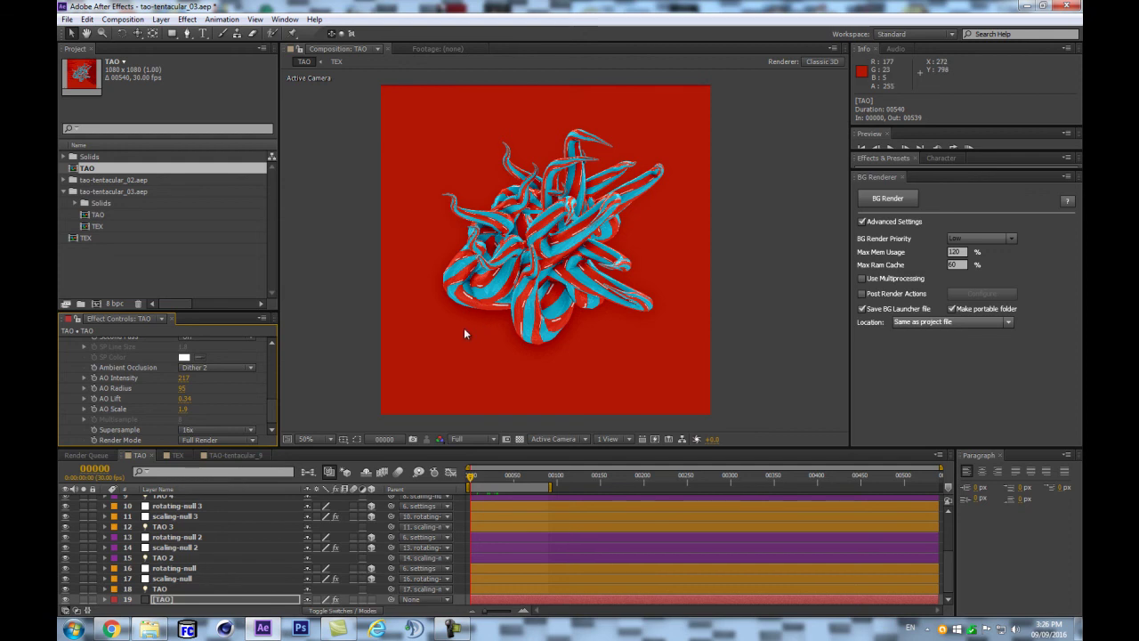
{"action": "key", "text": "period"}
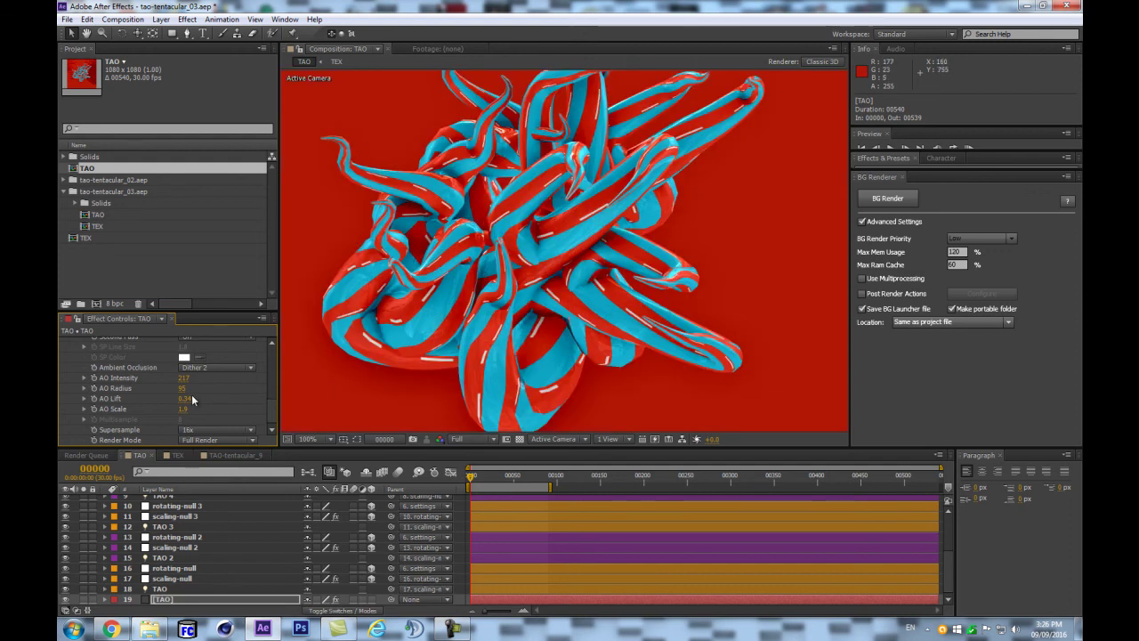
{"action": "key", "text": "ctrl+z"}
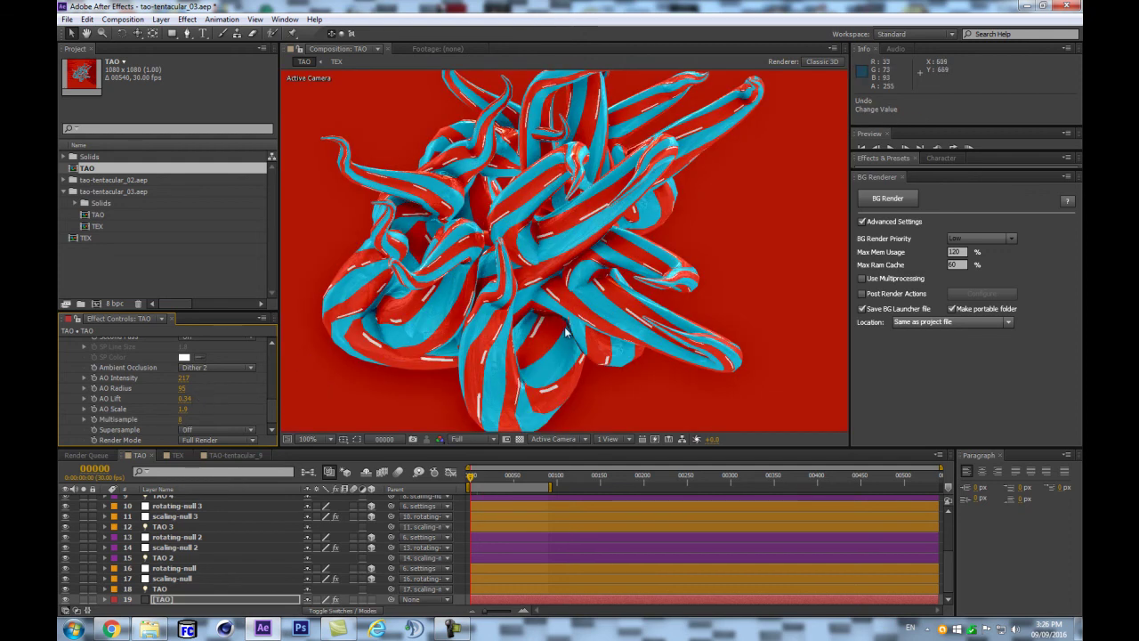
{"action": "key", "text": "ctrl+shift+z"}
In the Tao effect's Segment settings, set Segments to 274 and Sides to 32
{"action": "left_click_drag", "start_coordinate": [272, 415], "coordinate": [280, 357]}
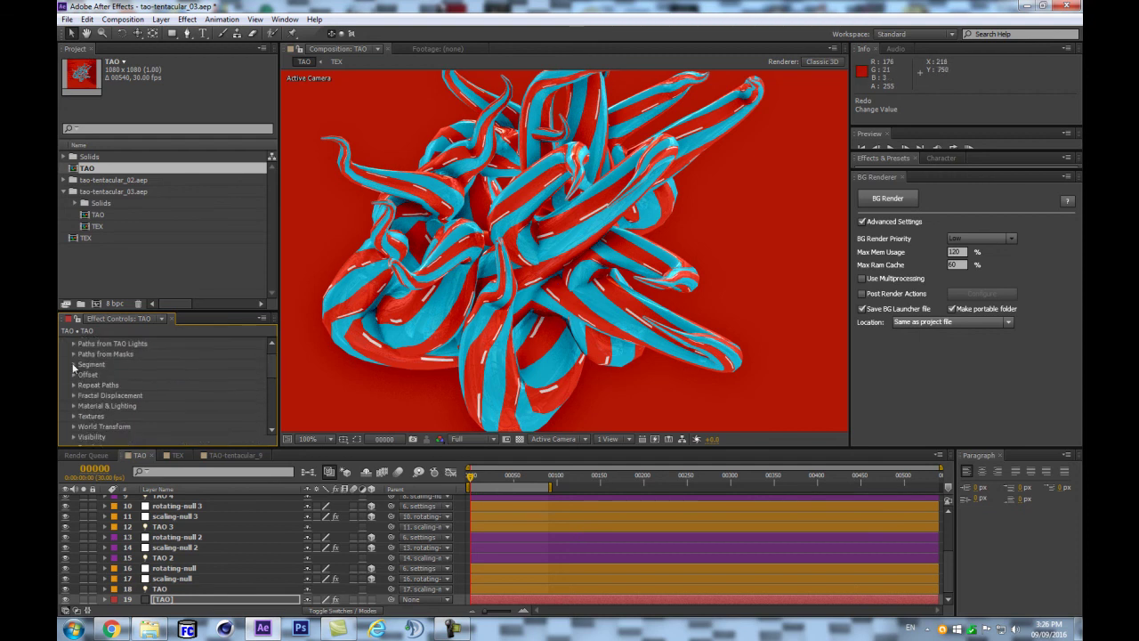
{"action": "left_click", "coordinate": [73, 364]}
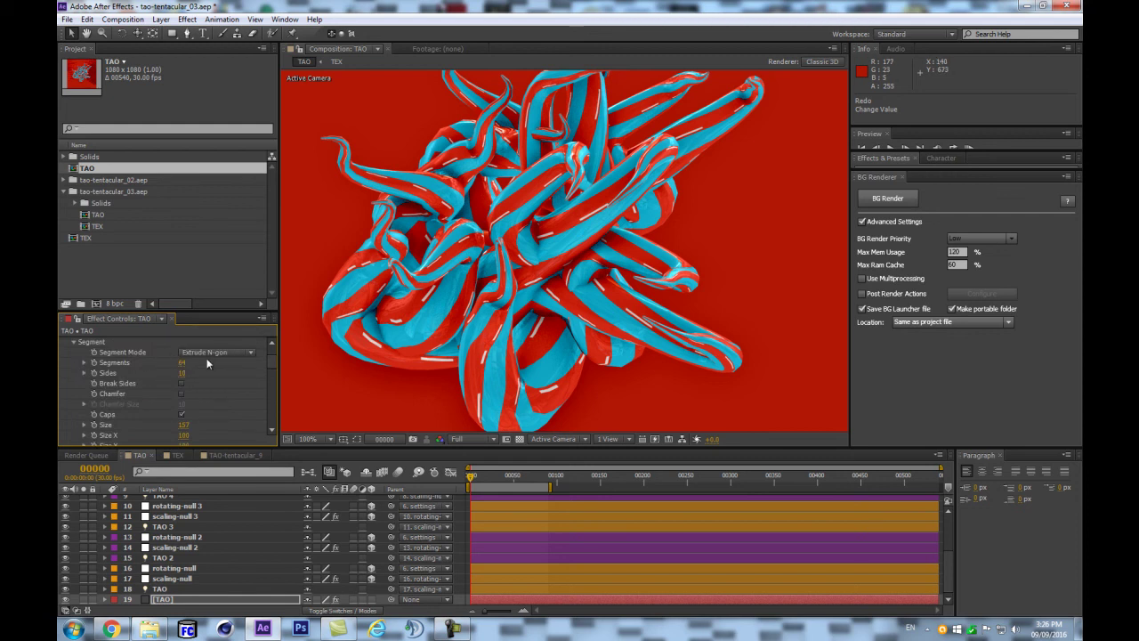
{"action": "left_click_drag", "start_coordinate": [182, 368], "coordinate": [248, 358]}
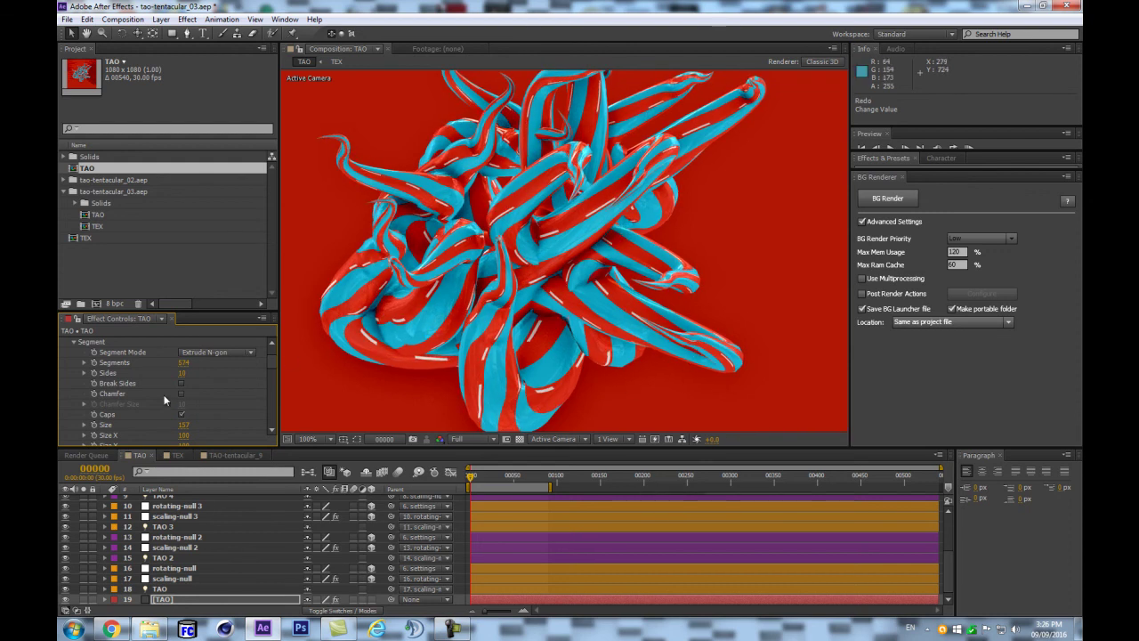
{"action": "left_click", "coordinate": [182, 365]}
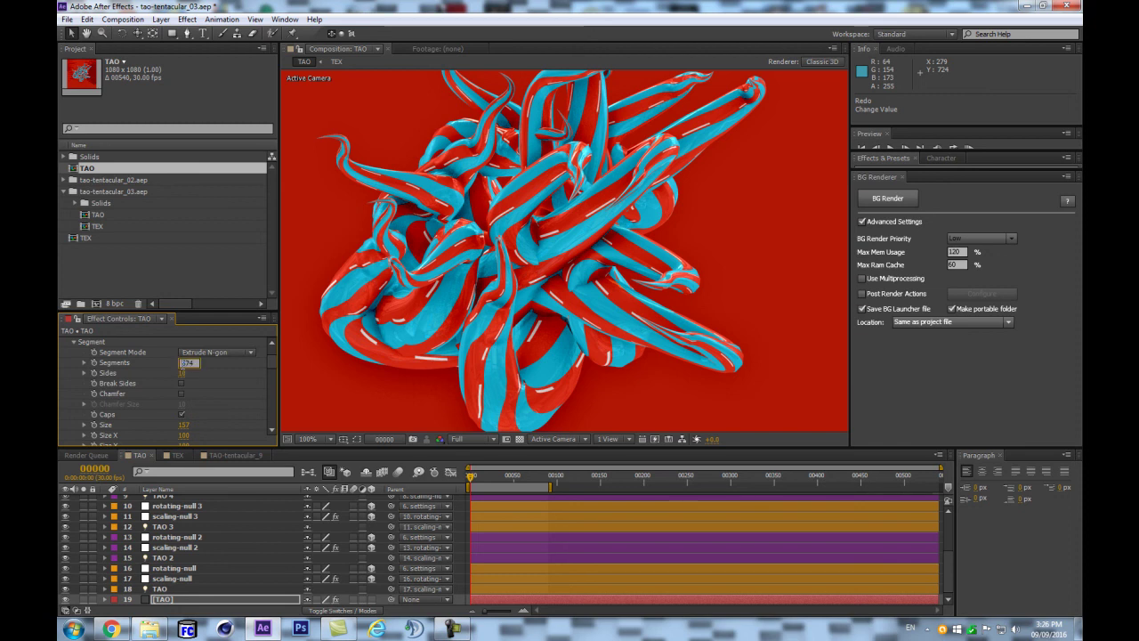
{"action": "key", "text": "Return"}
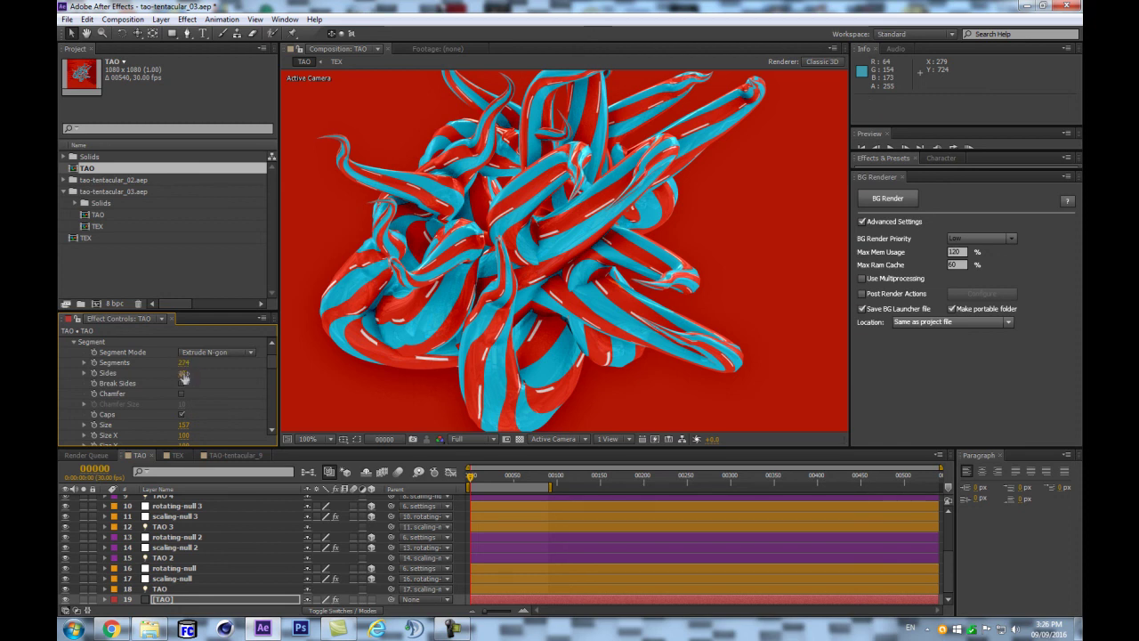
{"action": "left_click", "coordinate": [187, 373]}
{"action": "type", "text": "32"}
{"action": "key", "text": "Return"}
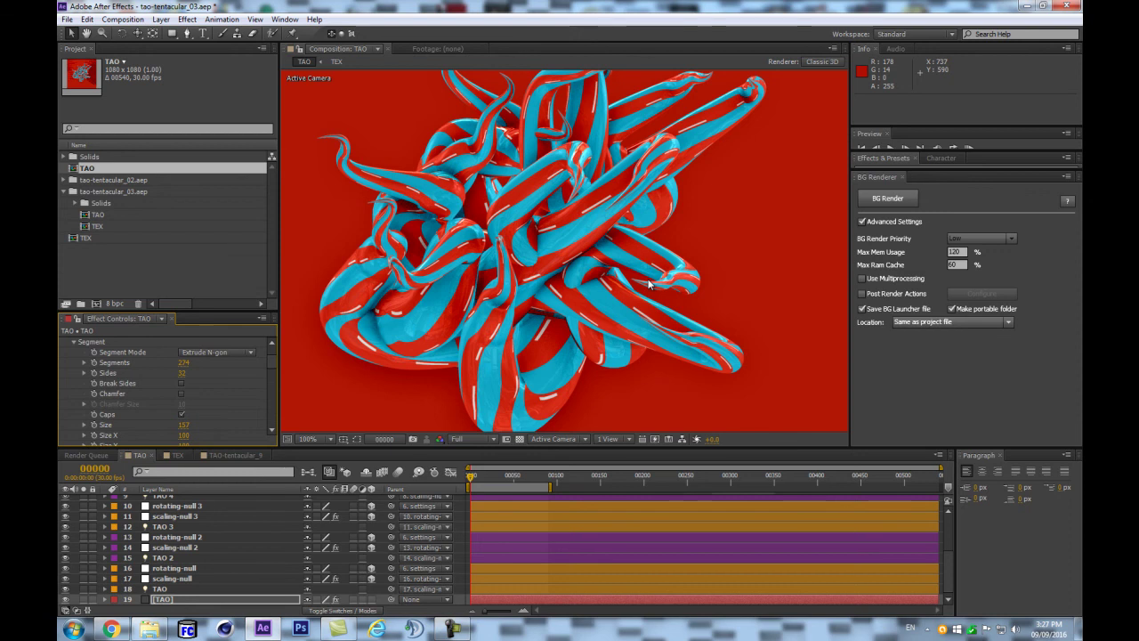
Add a new adjustment layer above the AMB light in the TAO composition
{"action": "scroll", "coordinate": [650, 283], "scroll_direction": "down", "scroll_amount": 2}
{"action": "scroll", "coordinate": [170, 534], "scroll_direction": "up", "scroll_amount": 3}
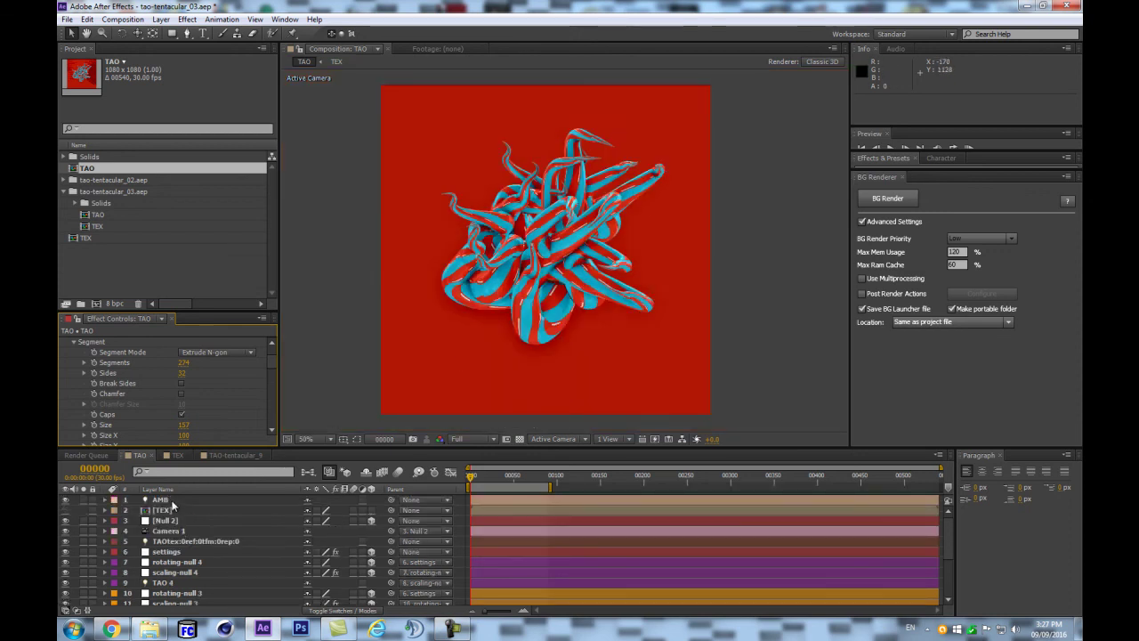
{"action": "left_click", "coordinate": [160, 500]}
{"action": "key", "text": "ctrl+alt+y"}
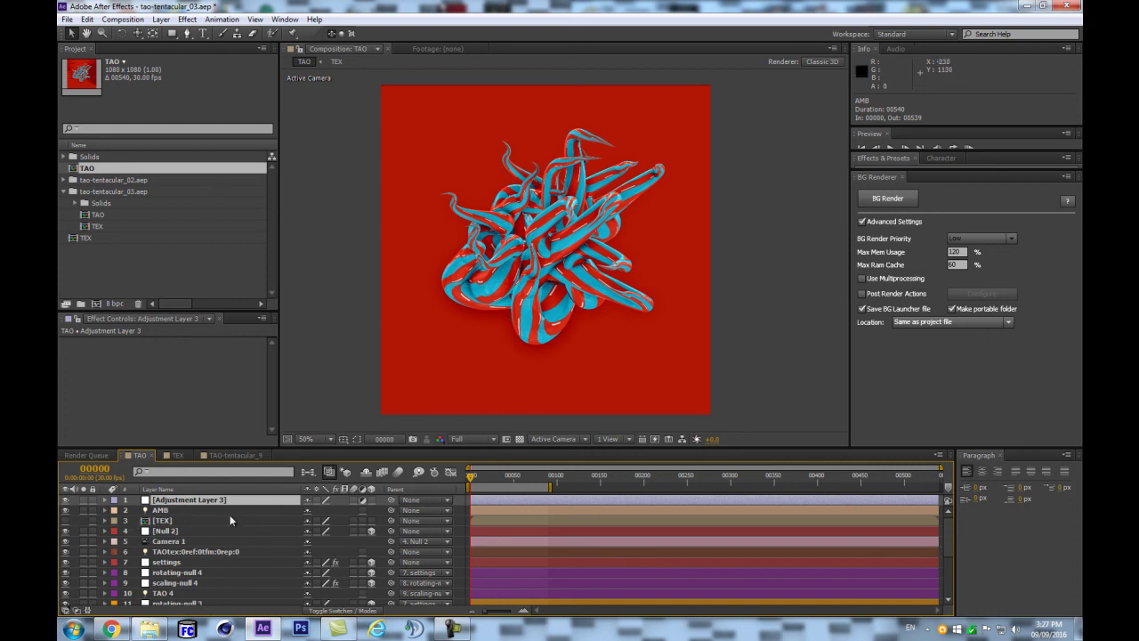
Search the effects for "leve" and apply the Levels effect to the new adjustment layer
{"action": "left_click_drag", "start_coordinate": [936, 151], "coordinate": [965, 273]}
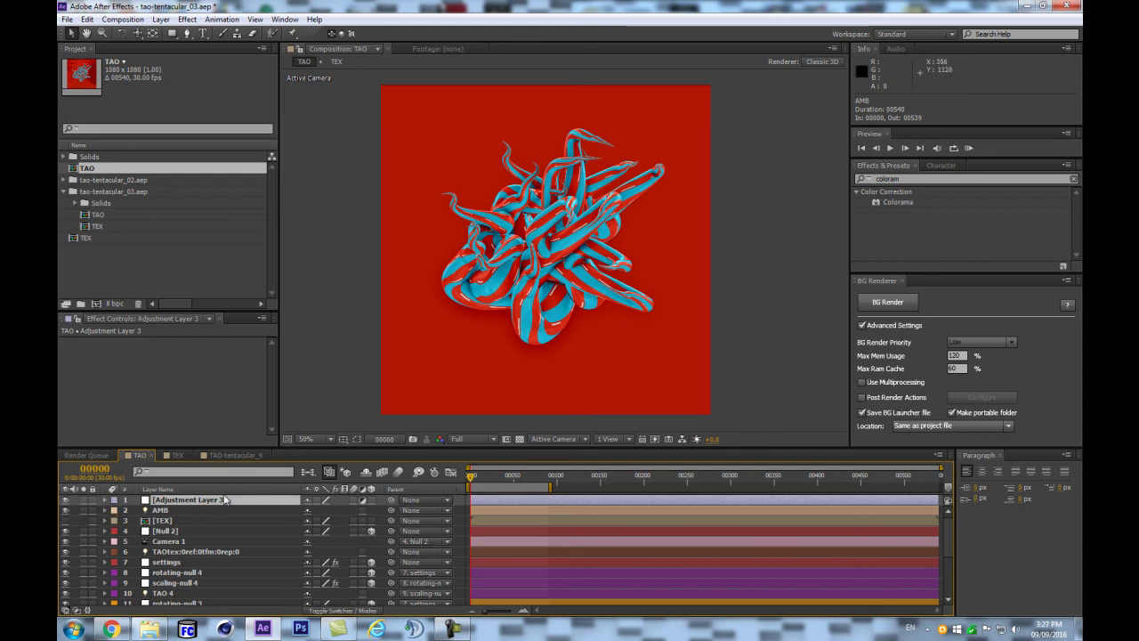
{"action": "left_click", "coordinate": [903, 178]}
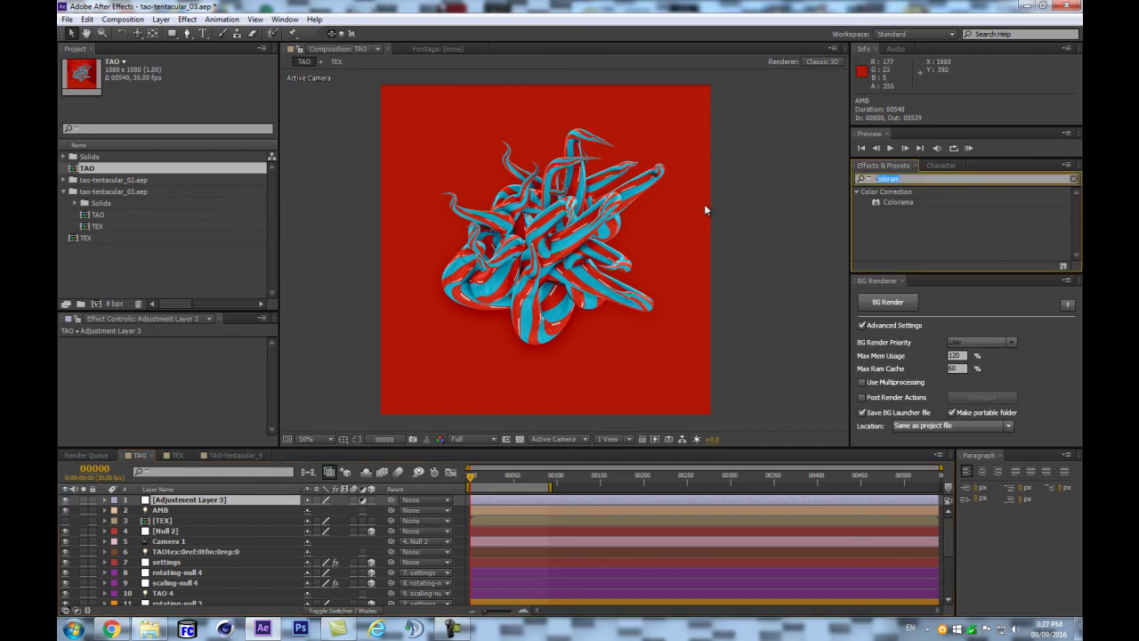
{"action": "type", "text": "leve"}
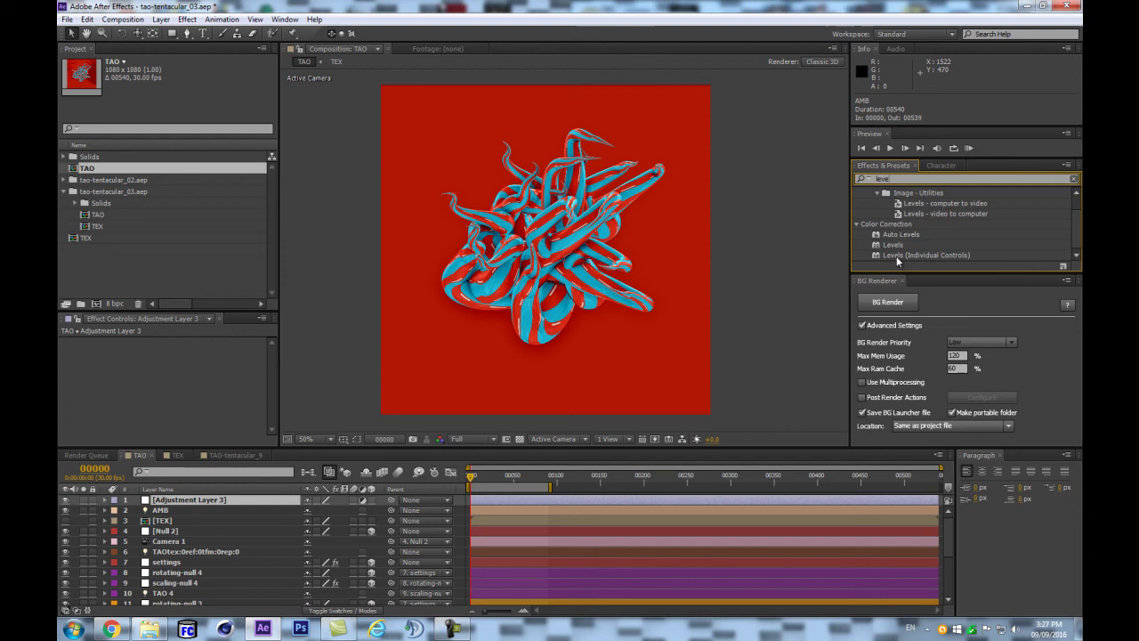
{"action": "left_click_drag", "start_coordinate": [892, 245], "coordinate": [216, 503]}
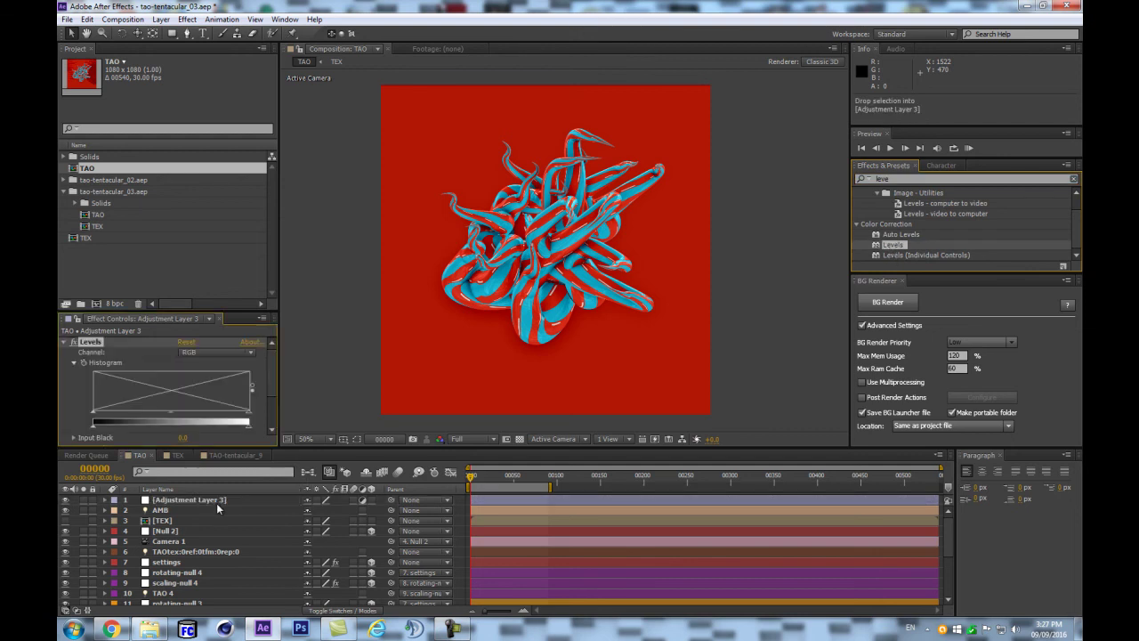
Switch the project's colour depth to 32 bpc and dismiss the TAO error dialogs
{"action": "left_click", "coordinate": [116, 308], "text": "alt"}
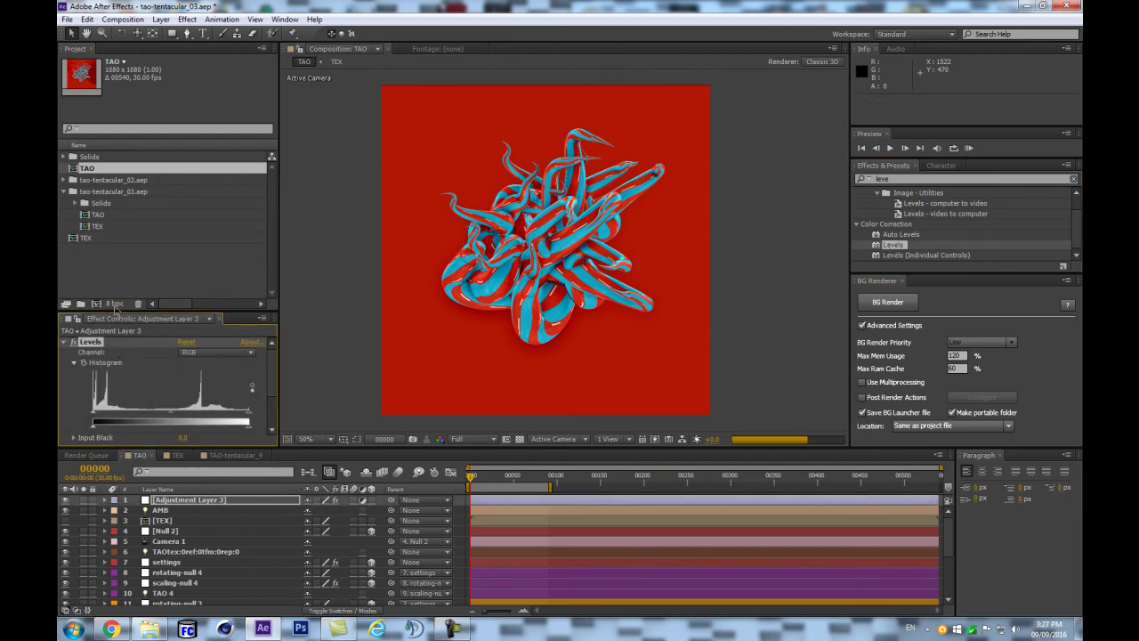
{"action": "left_click", "coordinate": [699, 334]}
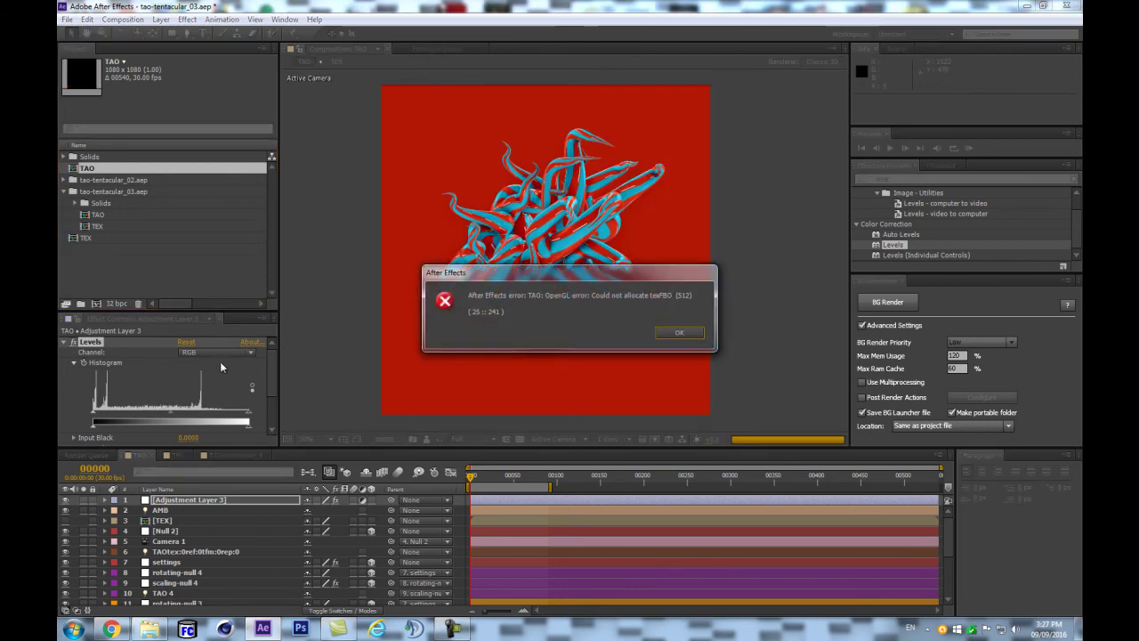
{"action": "key", "text": "Return"}
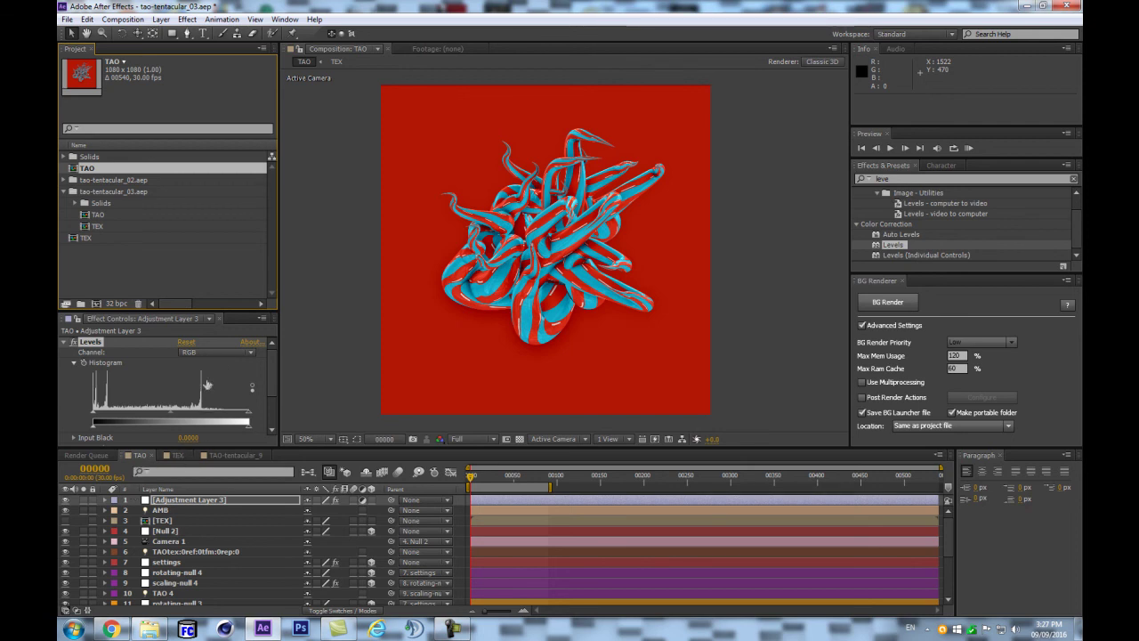
In the Levels effect's Red channel, bring the input white point slightly inward to brighten the reds
{"action": "left_click", "coordinate": [212, 352]}
{"action": "left_click", "coordinate": [206, 379]}
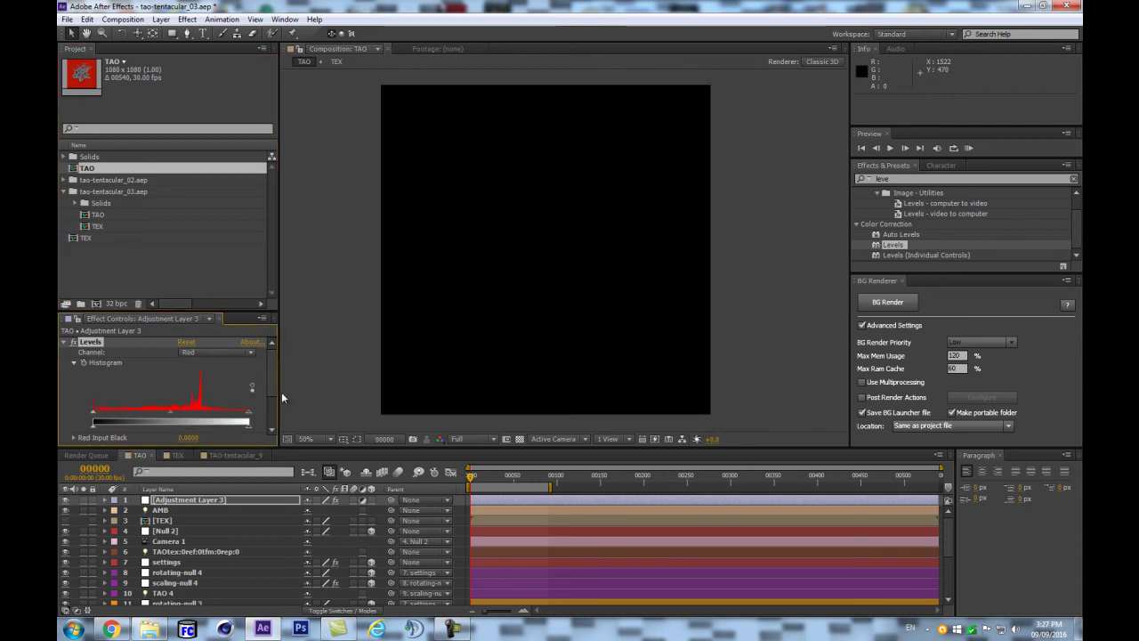
{"action": "left_click", "coordinate": [473, 478]}
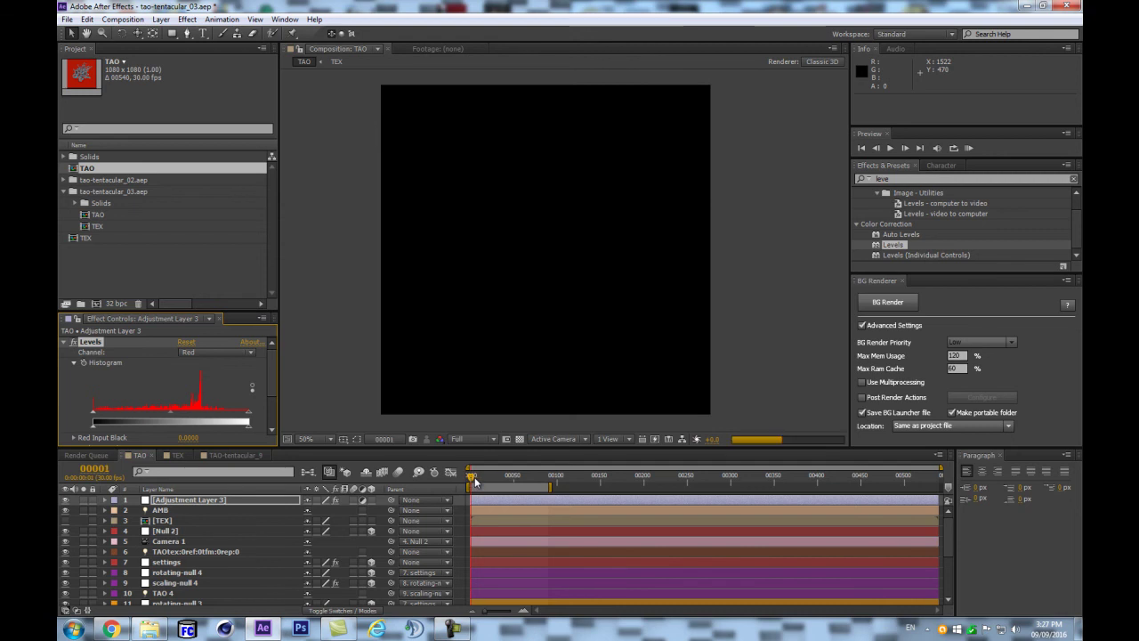
{"action": "key", "text": "Home"}
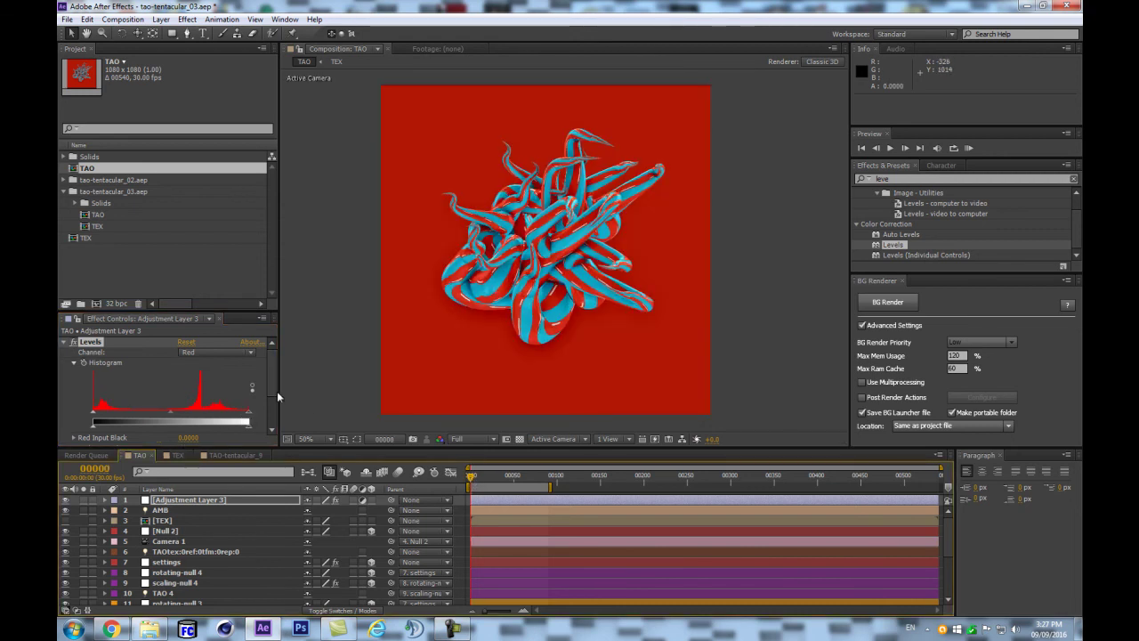
{"action": "left_click_drag", "start_coordinate": [277, 391], "coordinate": [318, 392]}
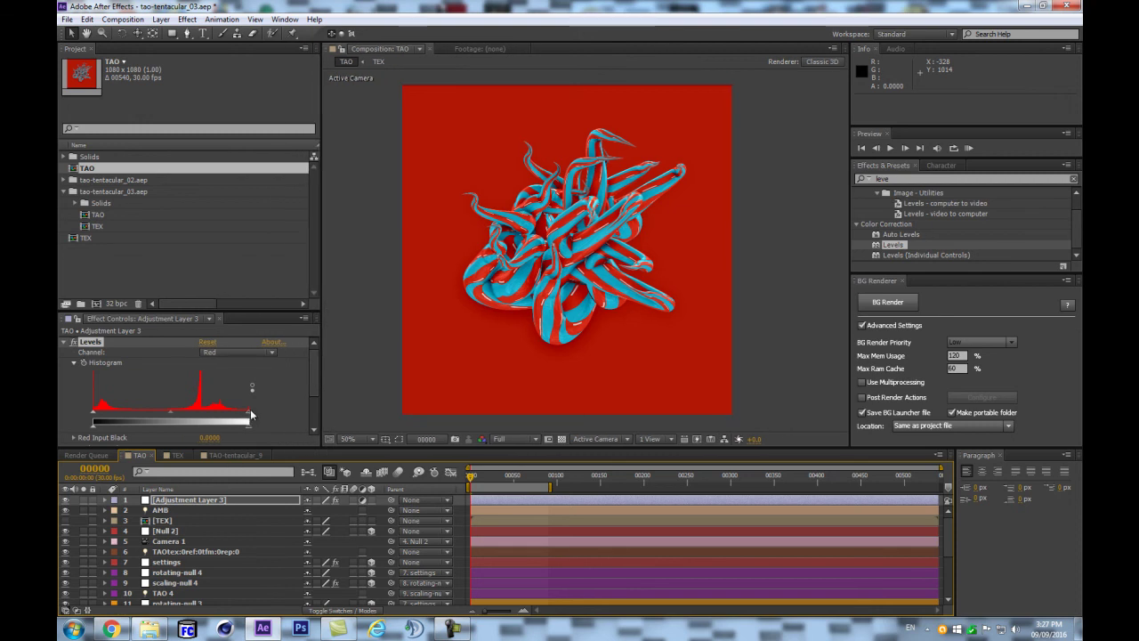
{"action": "left_click_drag", "start_coordinate": [252, 416], "coordinate": [239, 418]}
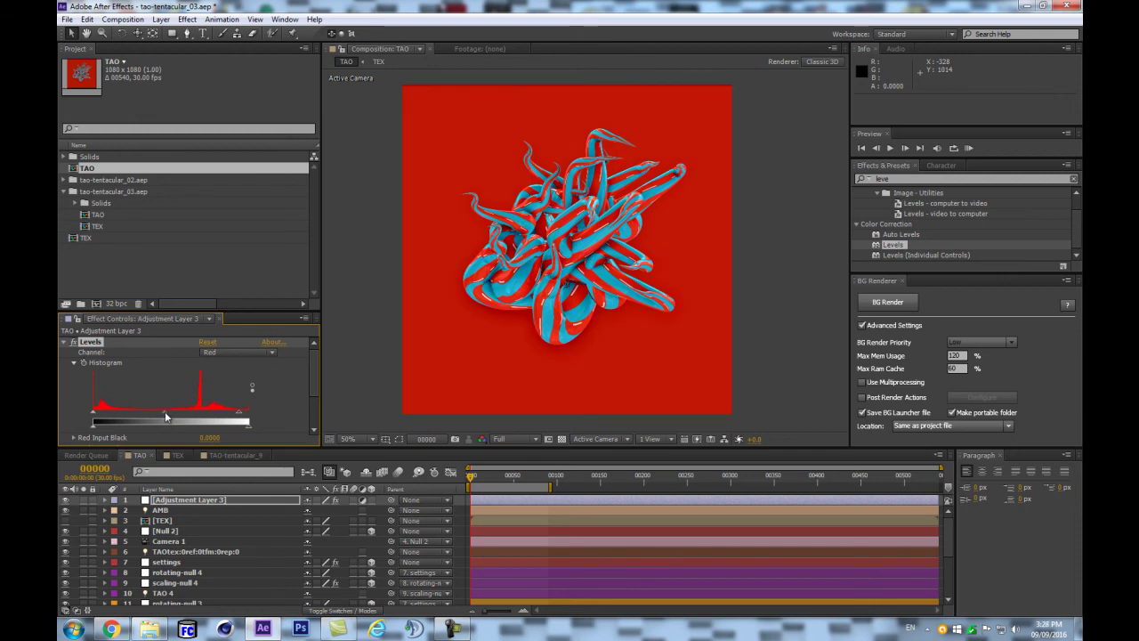
In the Levels effect's Green channel, pull the input white point inward and nudge the midpoint towards the highlights
{"action": "left_click", "coordinate": [251, 353]}
{"action": "left_click", "coordinate": [230, 393]}
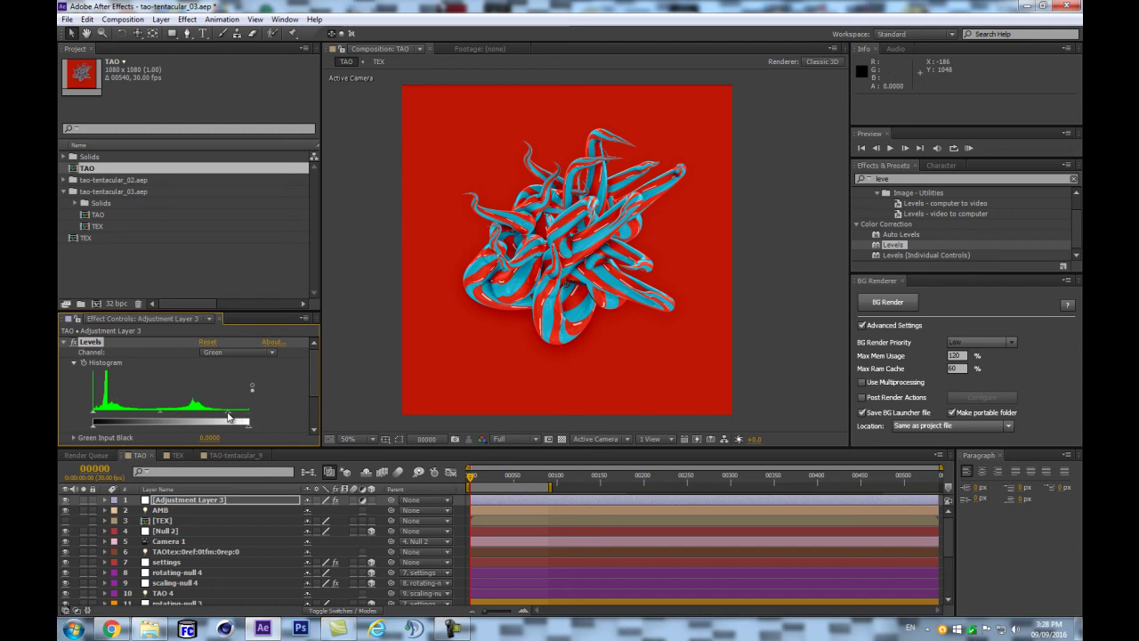
{"action": "left_click_drag", "start_coordinate": [229, 417], "coordinate": [227, 416]}
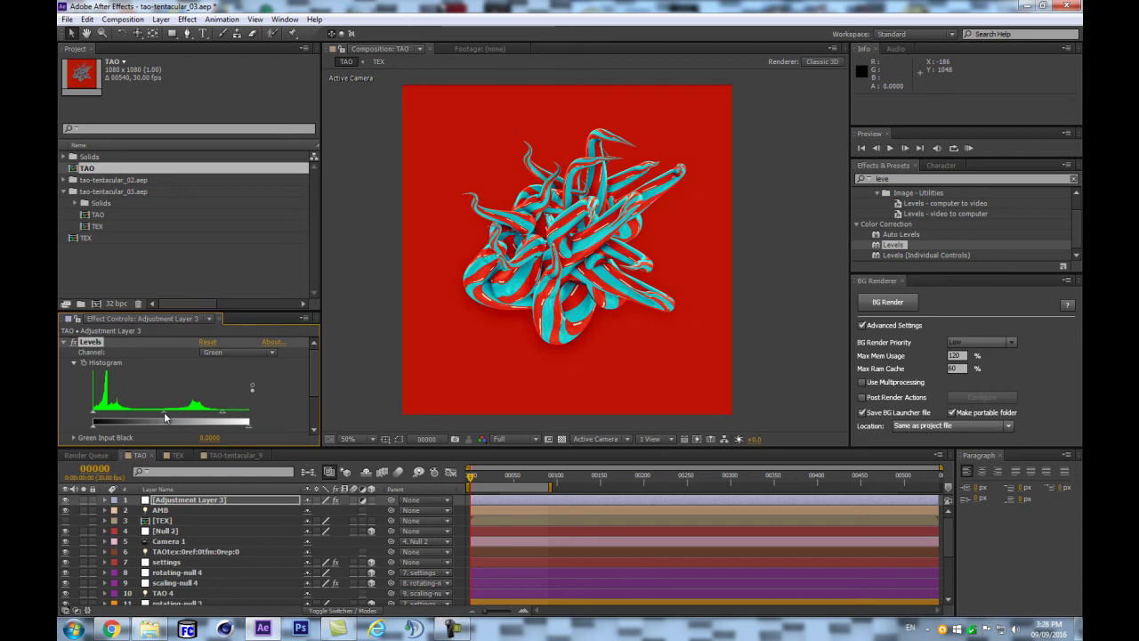
In the Levels effect's Blue channel, lower the input white and shift the midpoint towards the shadows, then compare with the effect off and on
{"action": "left_click", "coordinate": [241, 353]}
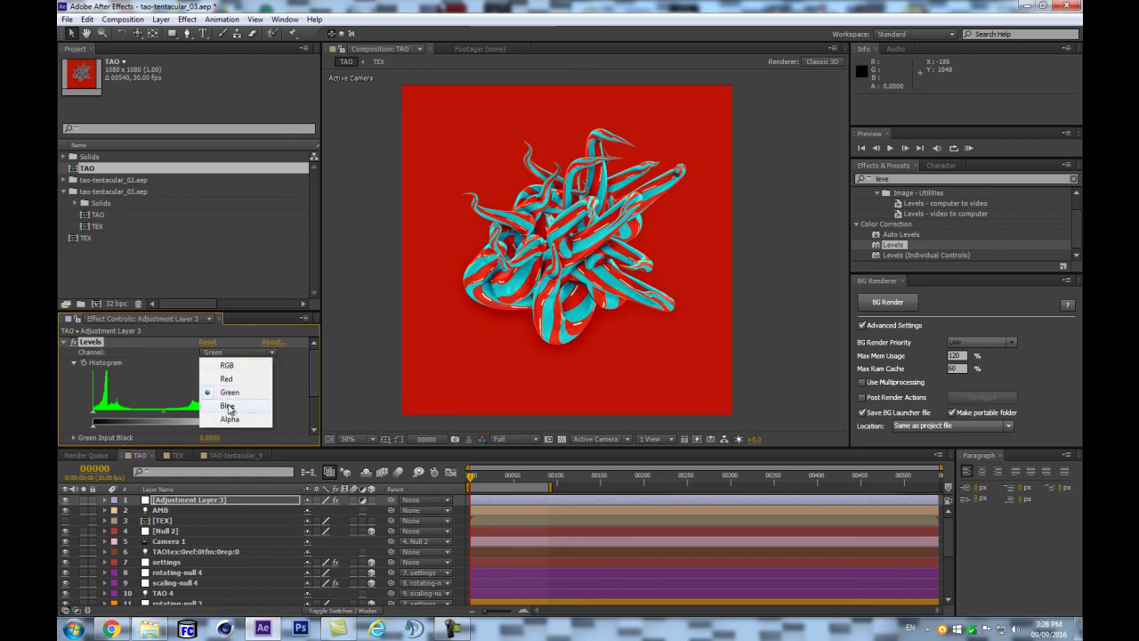
{"action": "left_click", "coordinate": [227, 407]}
{"action": "left_click_drag", "start_coordinate": [232, 415], "coordinate": [127, 414]}
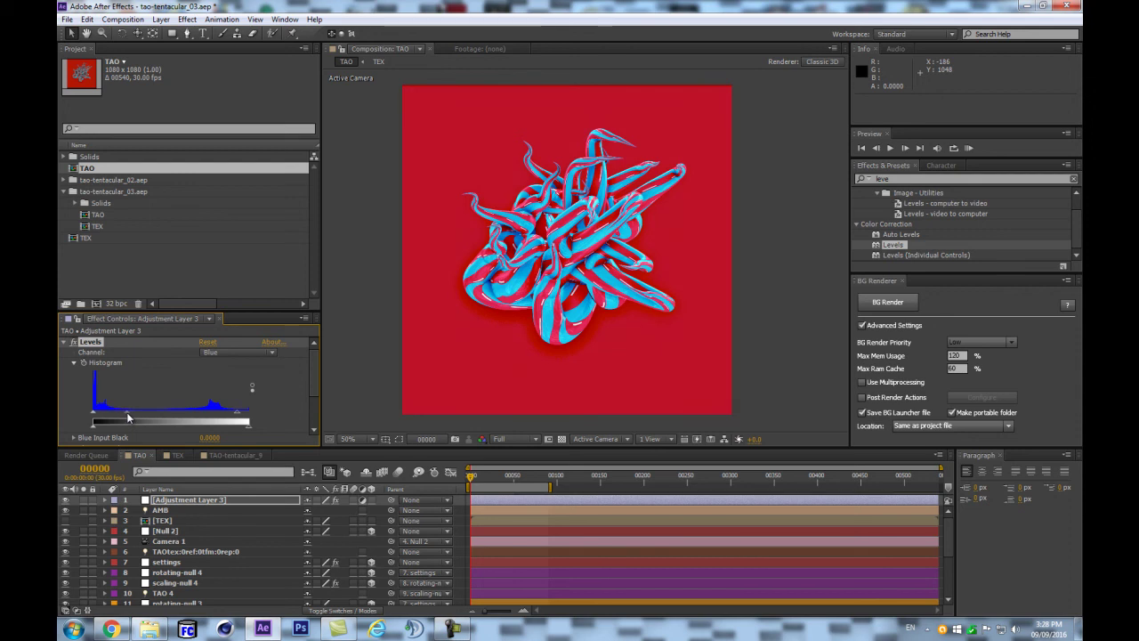
{"action": "left_click", "coordinate": [78, 346]}
{"action": "left_click", "coordinate": [76, 345]}
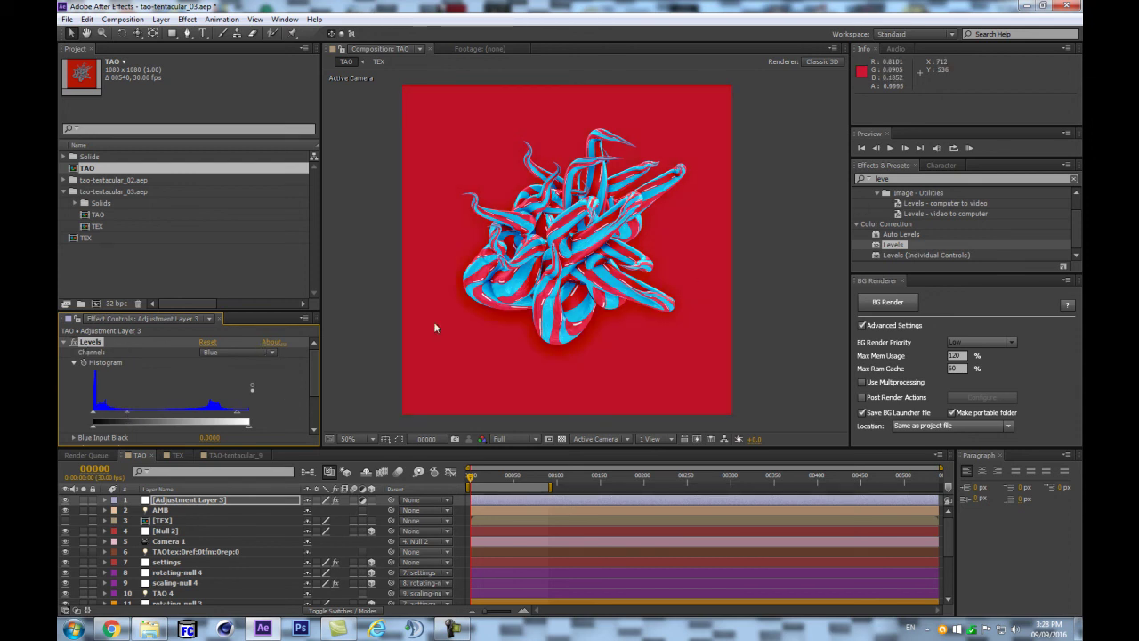
Search the effects for "curve", apply Curves to the adjustment layer below Levels, and pull down the curve's shadows for more contrast
{"action": "left_click", "coordinate": [65, 342]}
{"action": "key", "text": "ctrl+5"}
{"action": "type", "text": "curve"}
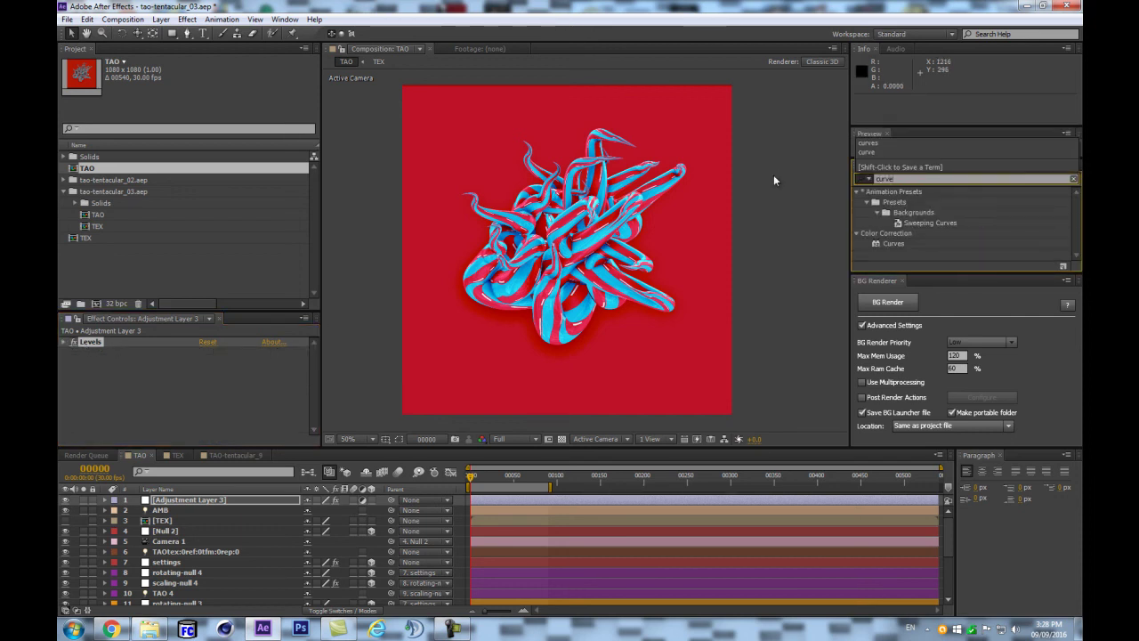
{"action": "left_click_drag", "start_coordinate": [879, 247], "coordinate": [641, 276]}
{"action": "scroll", "coordinate": [160, 399], "scroll_direction": "down", "scroll_amount": 1}
{"action": "left_click_drag", "start_coordinate": [108, 430], "coordinate": [112, 443]}
{"action": "left_click_drag", "start_coordinate": [167, 371], "coordinate": [167, 376]}
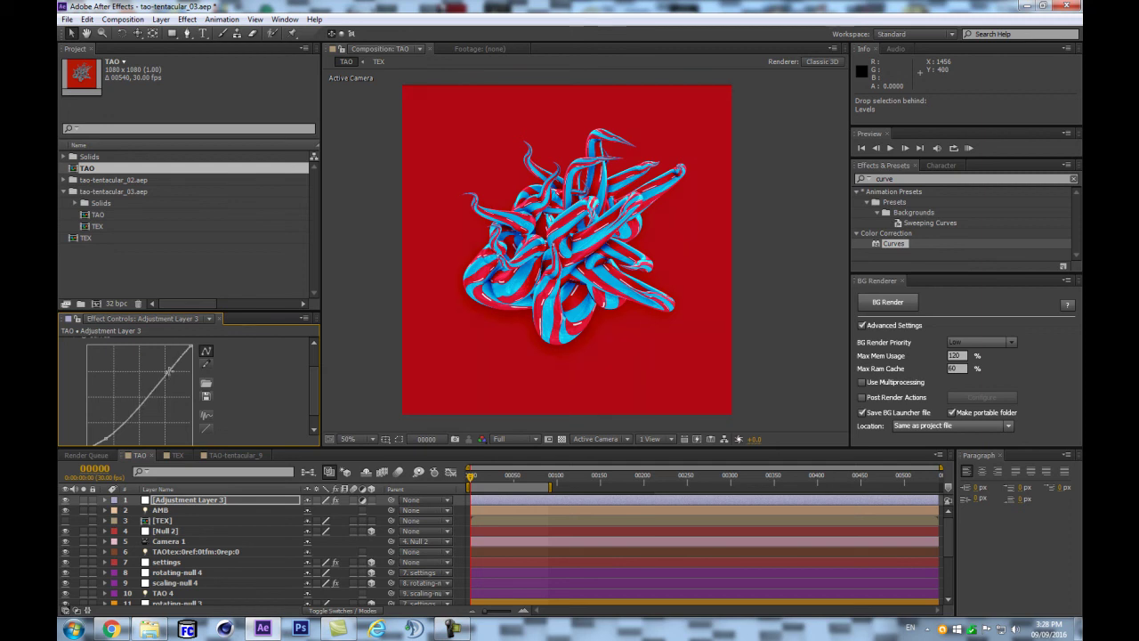
{"action": "left_click", "coordinate": [174, 531]}
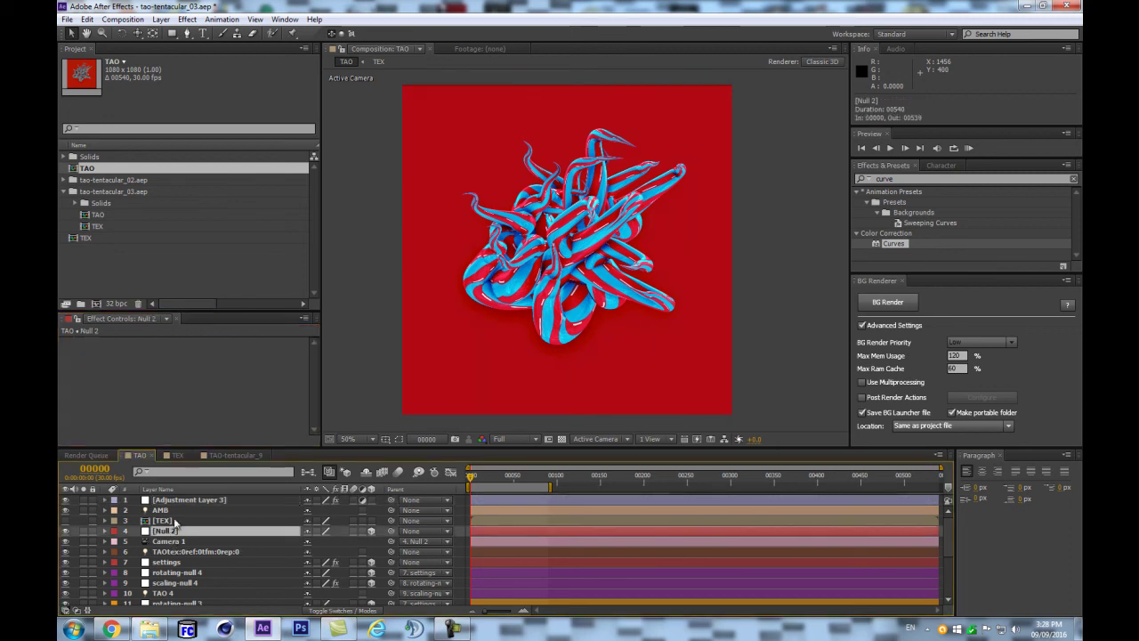
{"action": "key", "text": "r"}
{"action": "left_click_drag", "start_coordinate": [322, 562], "coordinate": [326, 564]}
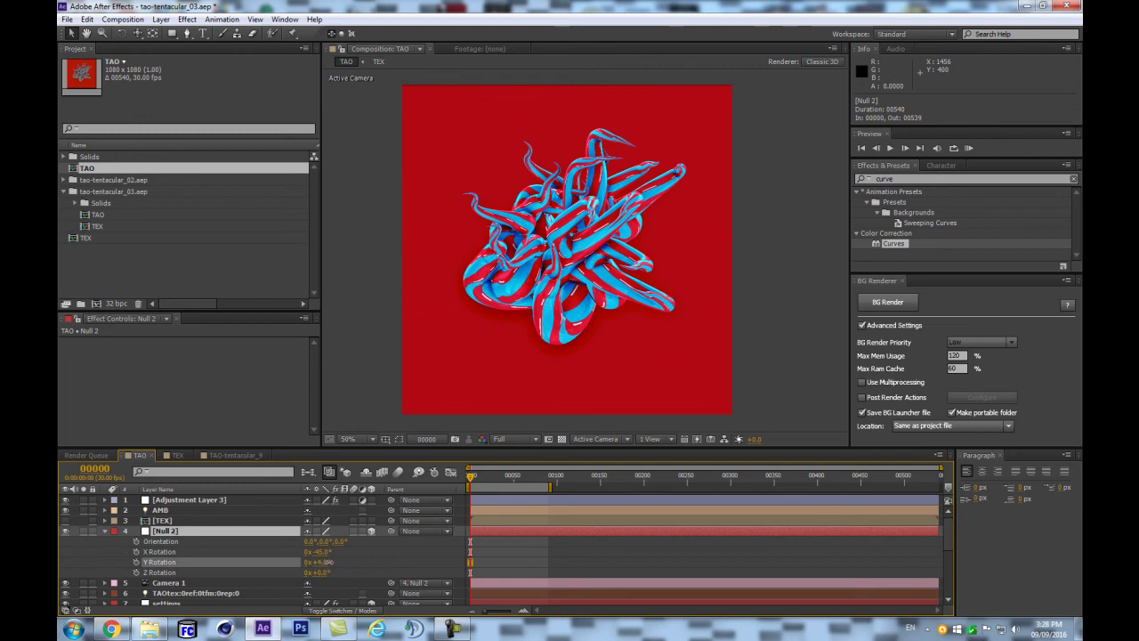
{"action": "key", "text": "ctrl+z"}
{"action": "key", "text": "ctrl+z"}
Orbit Camera 1 vertically around the tentacles and track it to recentre them, ending at about position 13, 274, -2389
{"action": "key", "text": "c"}
{"action": "left_click_drag", "start_coordinate": [554, 306], "coordinate": [601, 236]}
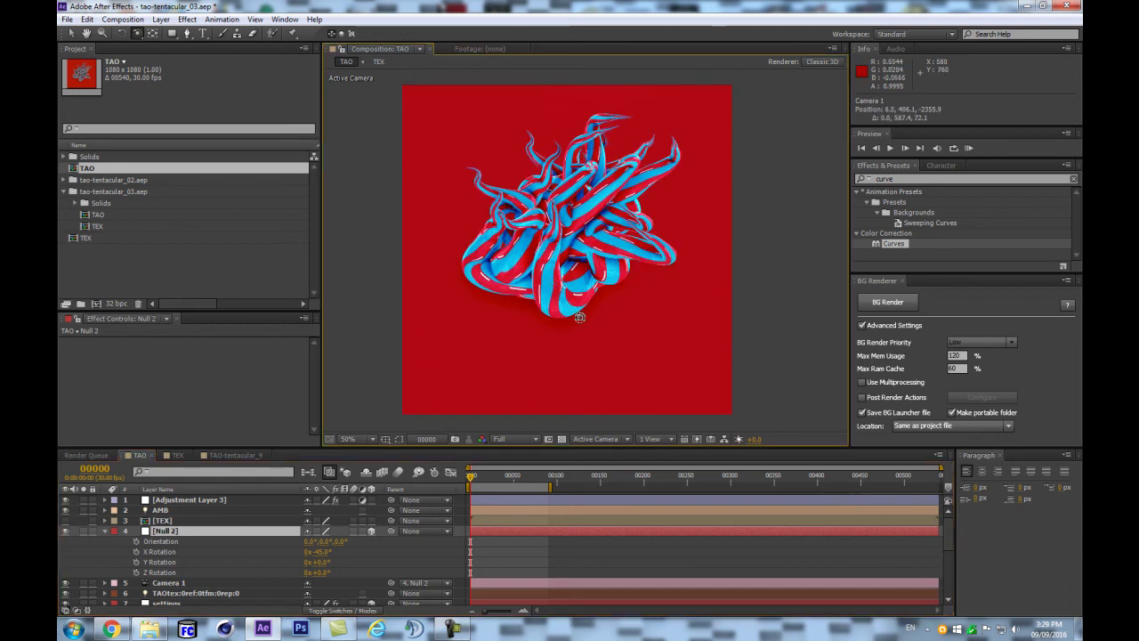
{"action": "left_click_drag", "start_coordinate": [579, 281], "coordinate": [566, 285]}
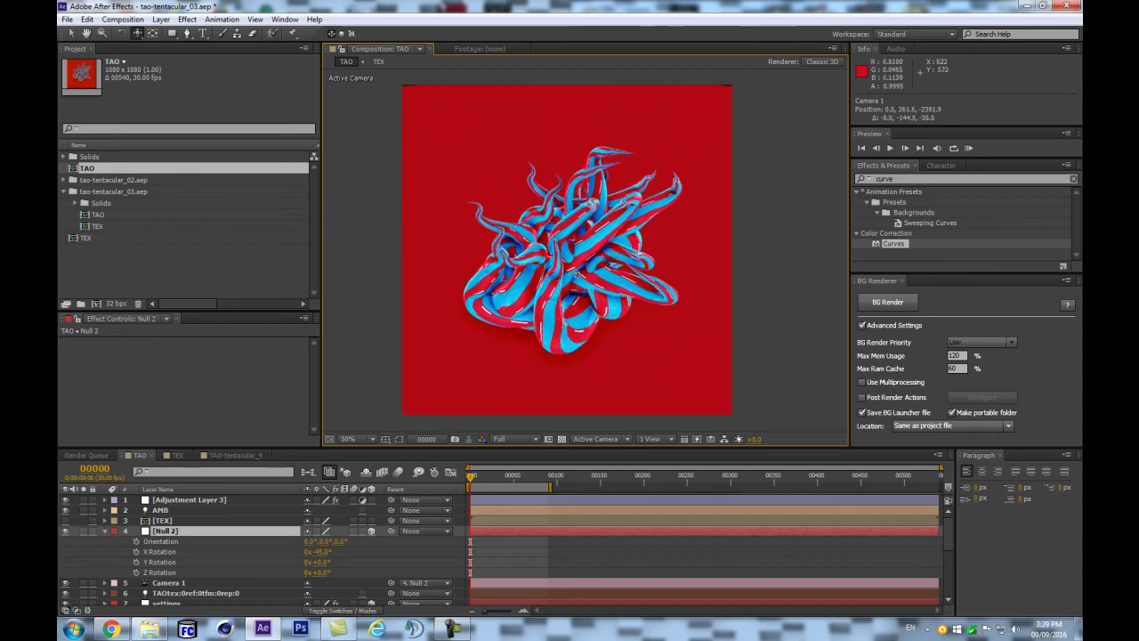
{"action": "mouse_move", "coordinate": [577, 274]}
{"action": "left_mouse_down"}
{"action": "mouse_move", "coordinate": [605, 269]}
{"action": "mouse_move", "coordinate": [573, 274]}
{"action": "left_mouse_up"}
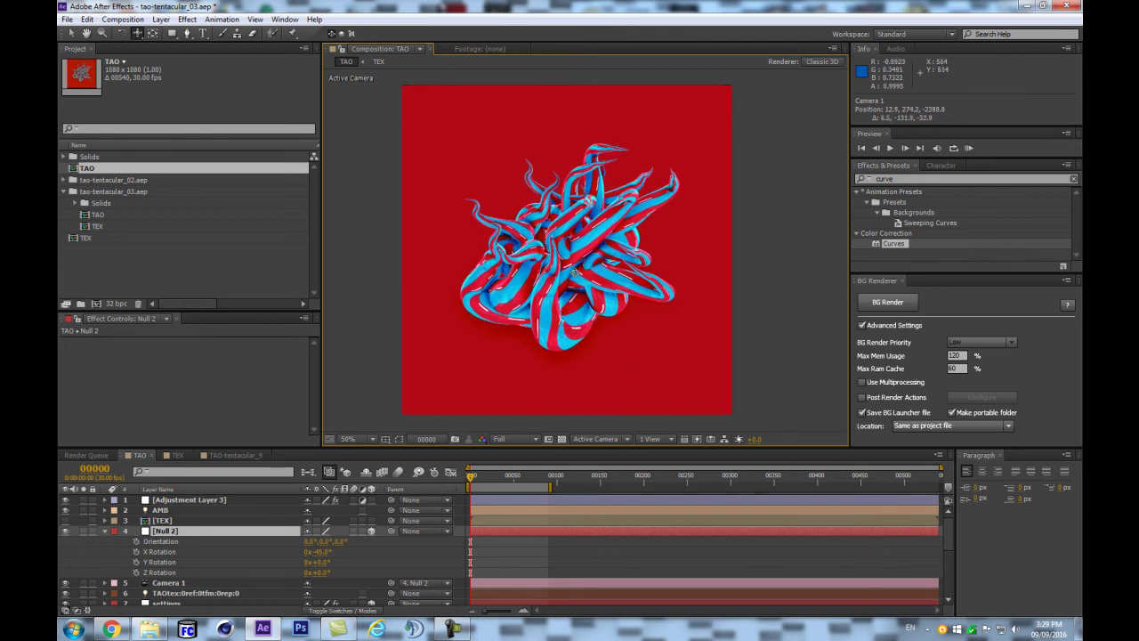
In the Textures settings of the TAO layer's Tao effect, set Texture Filter to Linear
{"action": "scroll", "coordinate": [241, 567], "scroll_direction": "down", "scroll_amount": 4}
{"action": "scroll", "coordinate": [241, 567], "scroll_direction": "down", "scroll_amount": 1}
{"action": "scroll", "coordinate": [624, 267], "scroll_direction": "up", "scroll_amount": 4}
{"action": "scroll", "coordinate": [623, 267], "scroll_direction": "down", "scroll_amount": 2}
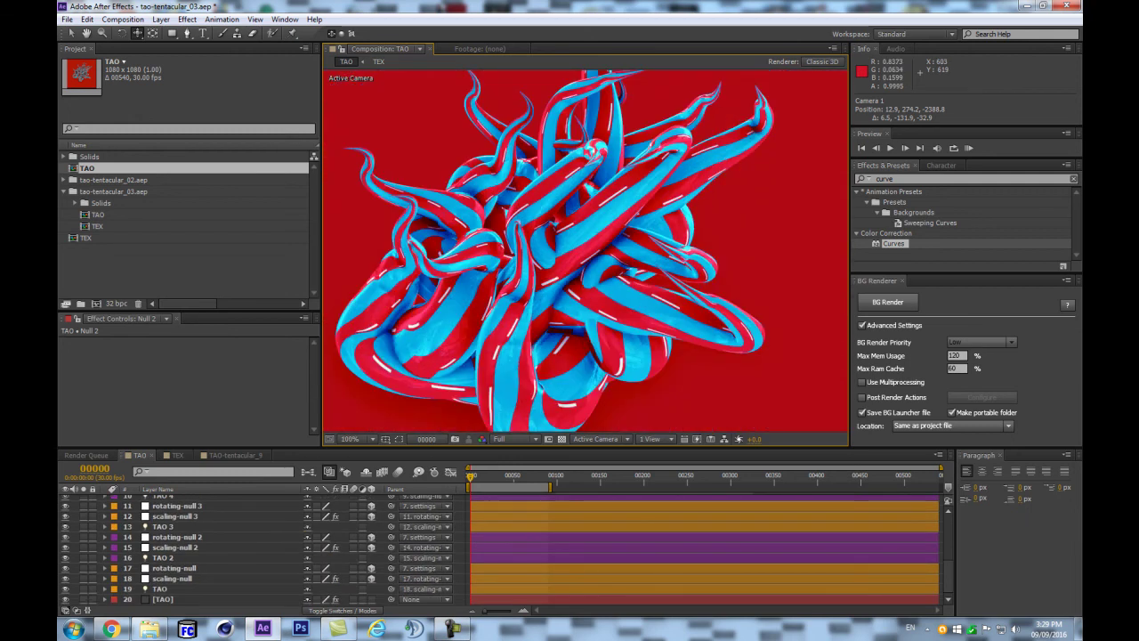
{"action": "left_click", "coordinate": [163, 599]}
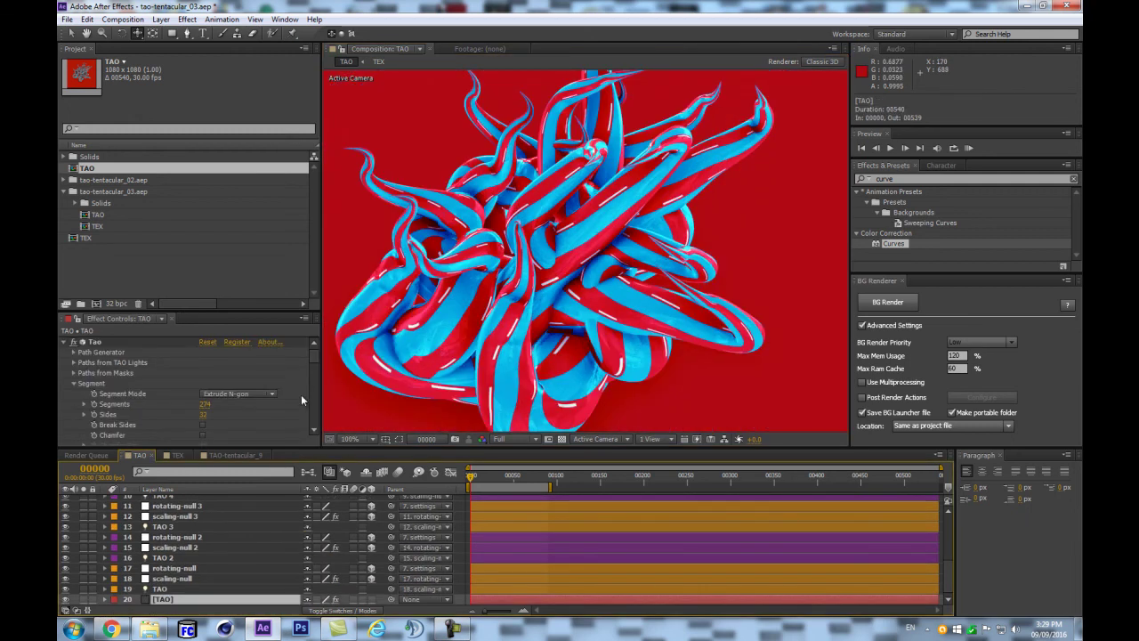
{"action": "scroll", "coordinate": [316, 417], "scroll_direction": "down", "scroll_amount": 5}
{"action": "scroll", "coordinate": [319, 405], "scroll_direction": "up", "scroll_amount": 5}
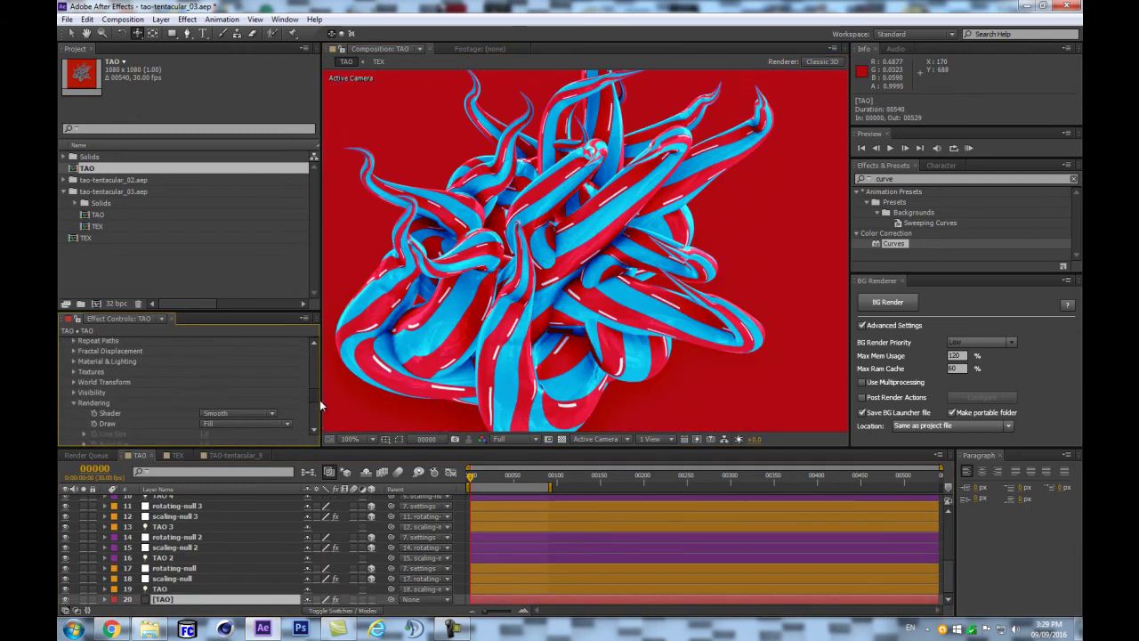
{"action": "left_click", "coordinate": [74, 372]}
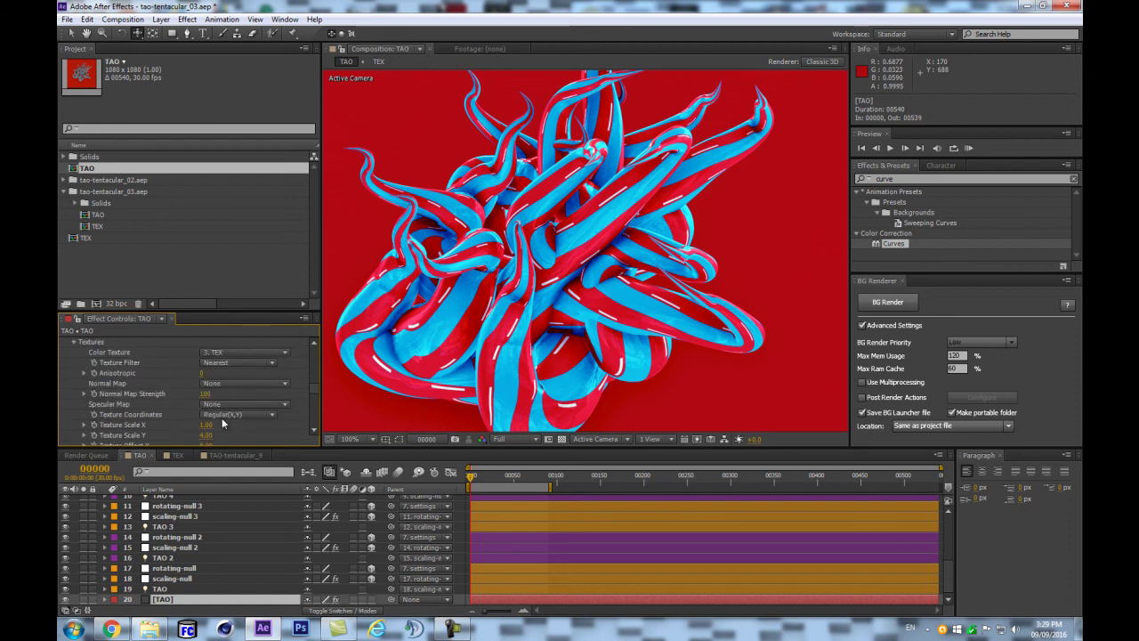
{"action": "left_click", "coordinate": [223, 365]}
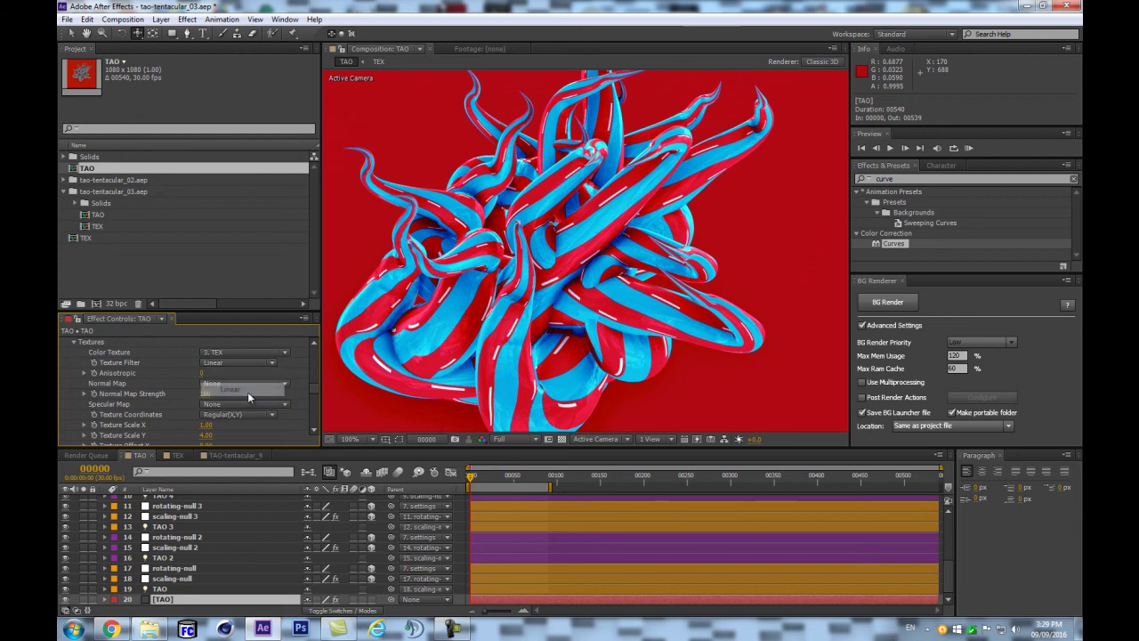
{"action": "left_click", "coordinate": [248, 390]}
Compare the tentacle stripes up close with and without the Linear texture filter
{"action": "scroll", "coordinate": [606, 341], "scroll_direction": "up", "scroll_amount": 1}
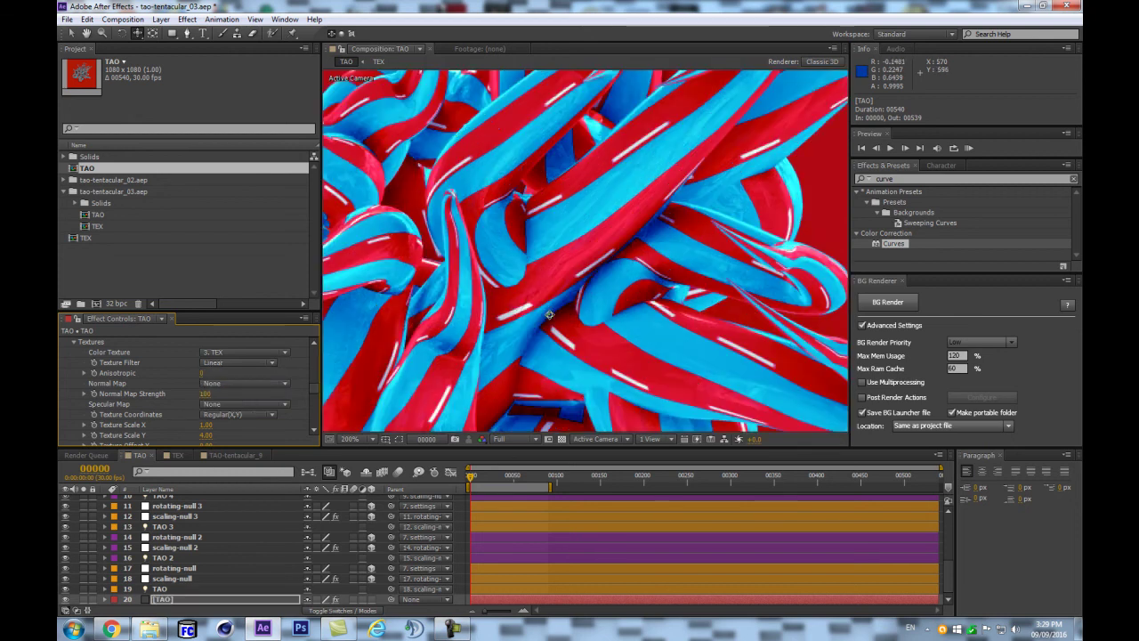
{"action": "key", "text": "ctrl+z"}
{"action": "key", "text": "ctrl+shift+z"}
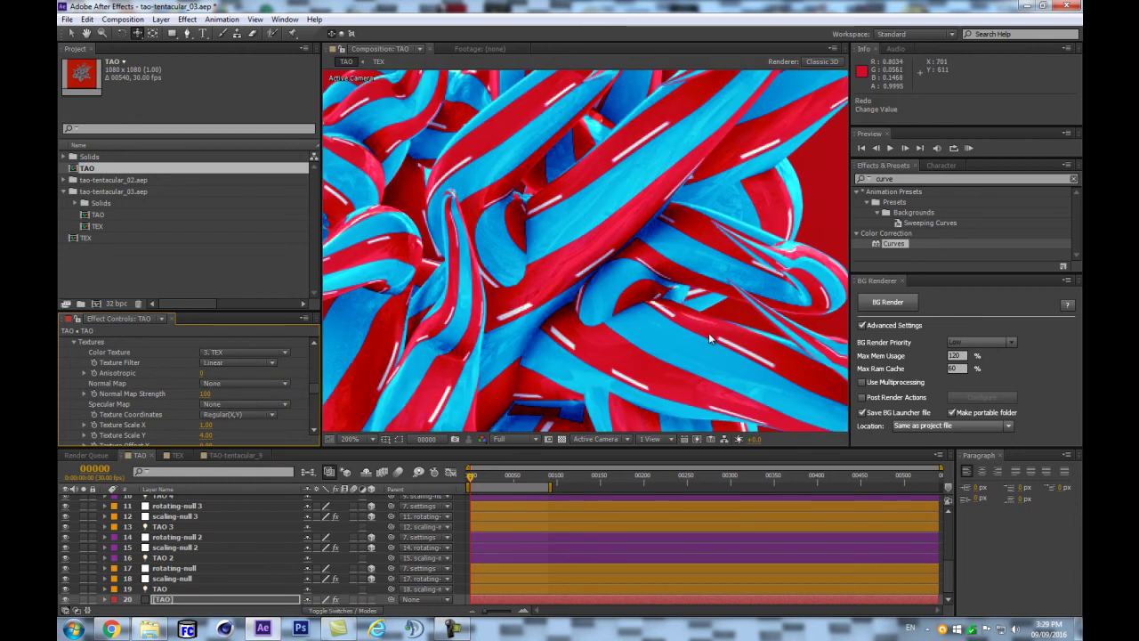
{"action": "scroll", "coordinate": [709, 333], "scroll_direction": "down", "scroll_amount": 1}
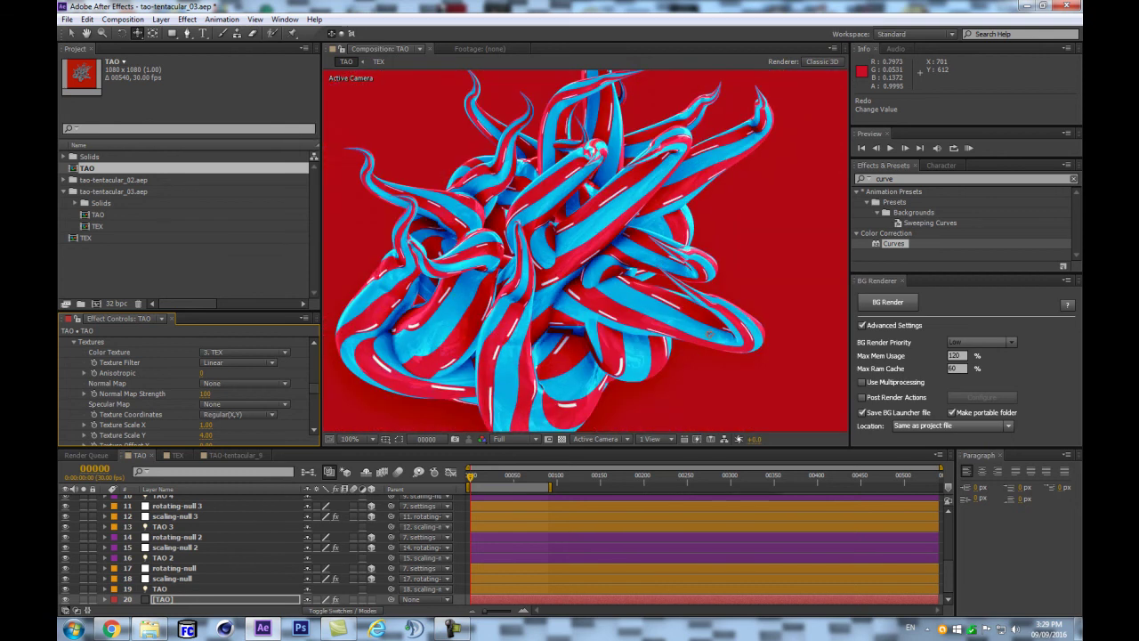
In the Tao effect's Fractal Displacement settings, set Amplitude to 120
{"action": "scroll", "coordinate": [125, 398], "scroll_direction": "up", "scroll_amount": 2}
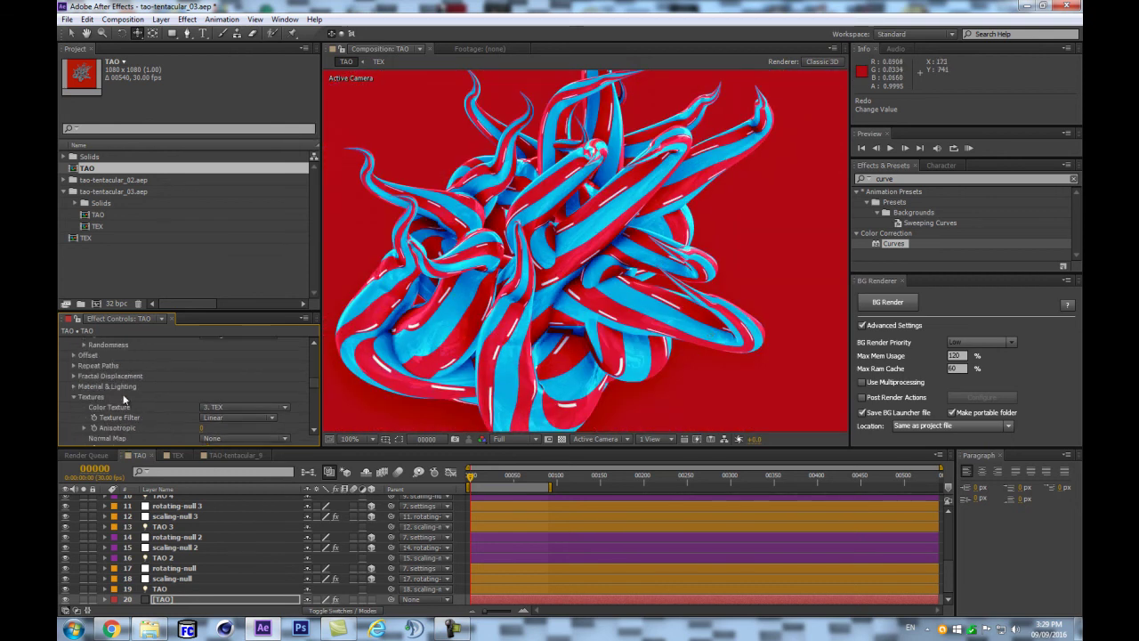
{"action": "scroll", "coordinate": [659, 320], "scroll_direction": "down", "scroll_amount": 1}
{"action": "scroll", "coordinate": [122, 385], "scroll_direction": "up", "scroll_amount": 4}
{"action": "scroll", "coordinate": [107, 383], "scroll_direction": "up", "scroll_amount": 3}
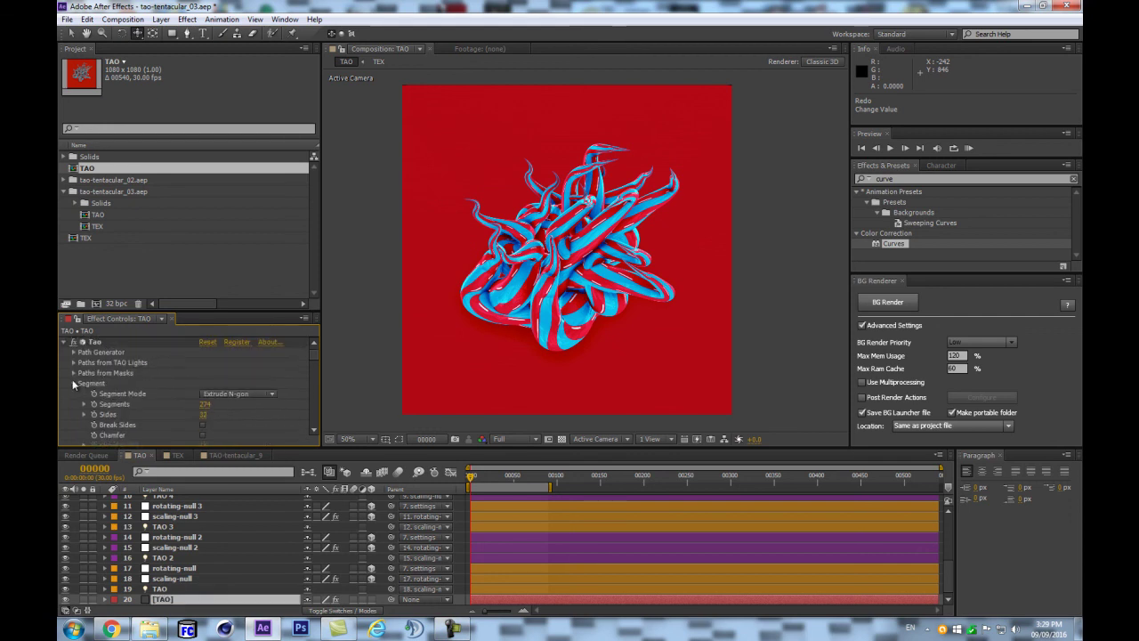
{"action": "left_click", "coordinate": [74, 384]}
{"action": "scroll", "coordinate": [94, 415], "scroll_direction": "down", "scroll_amount": 2}
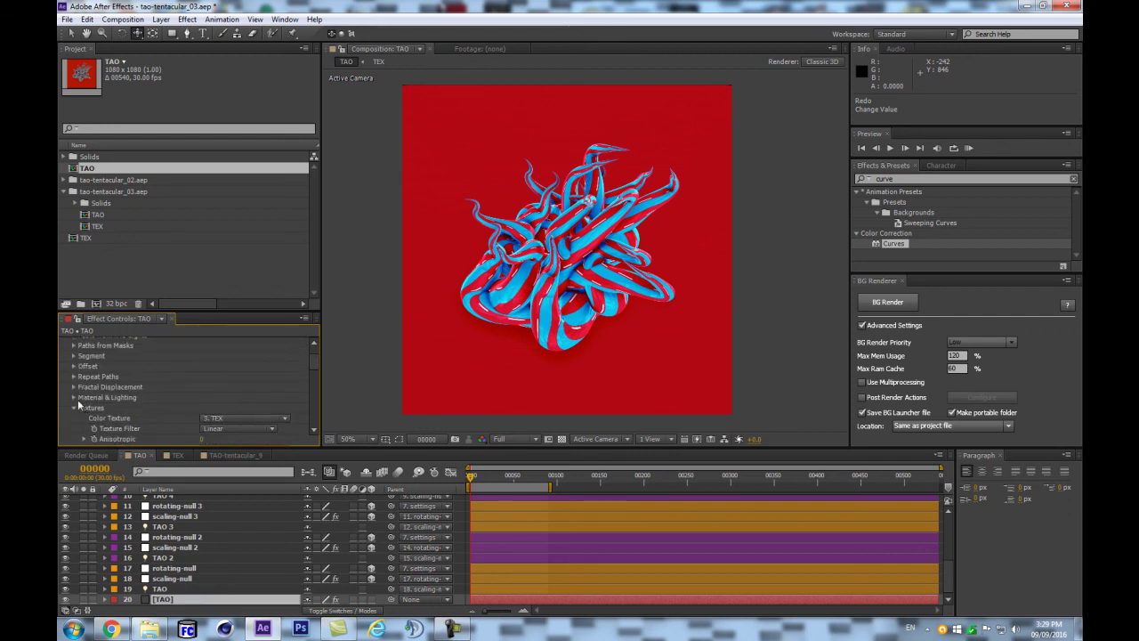
{"action": "left_click", "coordinate": [74, 388]}
{"action": "scroll", "coordinate": [74, 392], "scroll_direction": "down", "scroll_amount": 2}
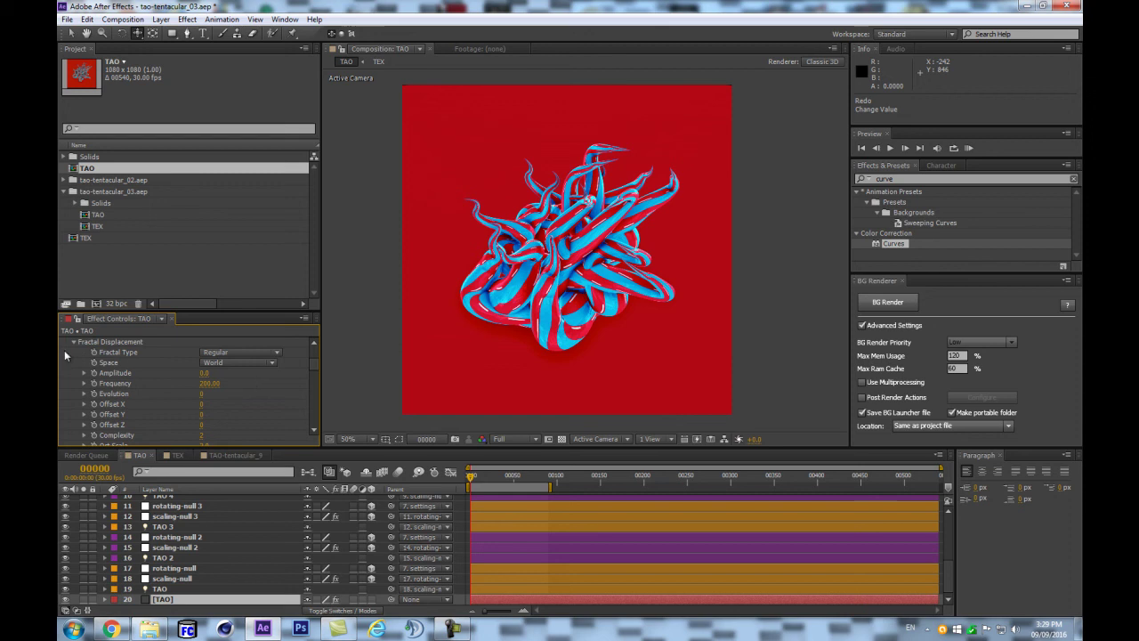
{"action": "left_click_drag", "start_coordinate": [201, 377], "coordinate": [213, 380]}
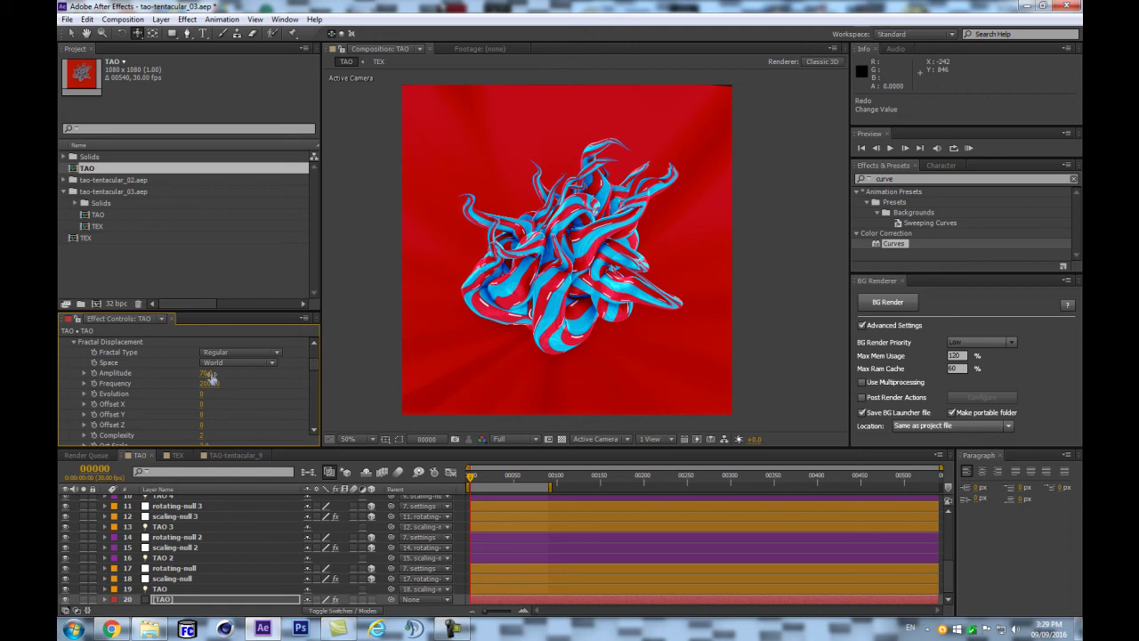
{"action": "left_click_drag", "start_coordinate": [210, 378], "coordinate": [214, 378]}
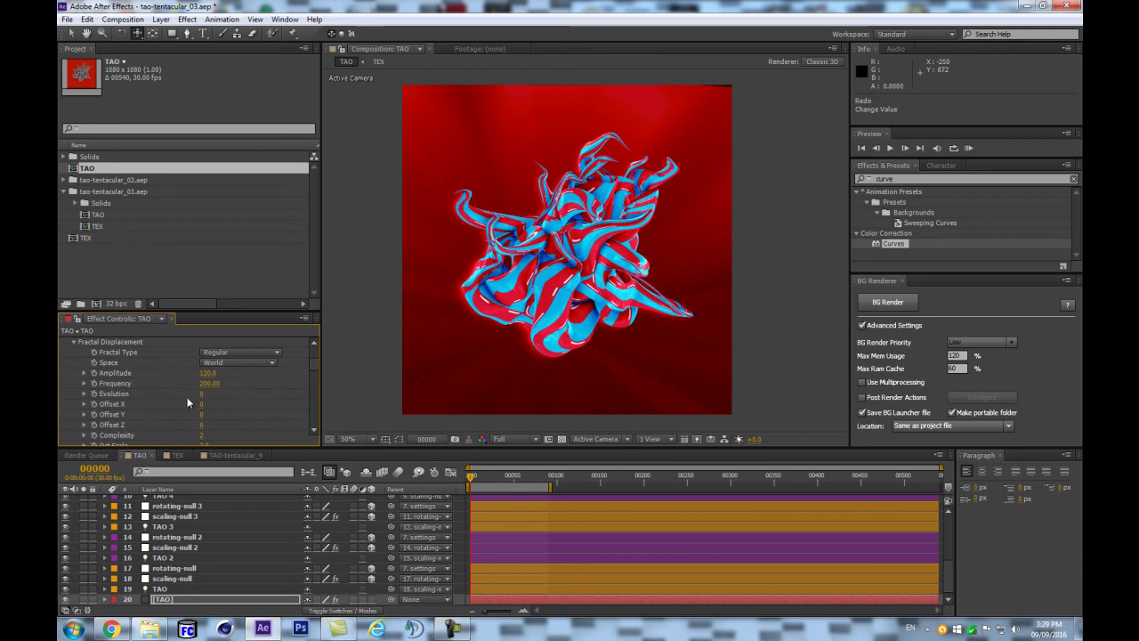
Open the Tao effect's Paths from TAO Lights settings and examine the Fractal Amp from Falloff Distance option
{"action": "scroll", "coordinate": [316, 366], "scroll_direction": "up", "scroll_amount": 3}
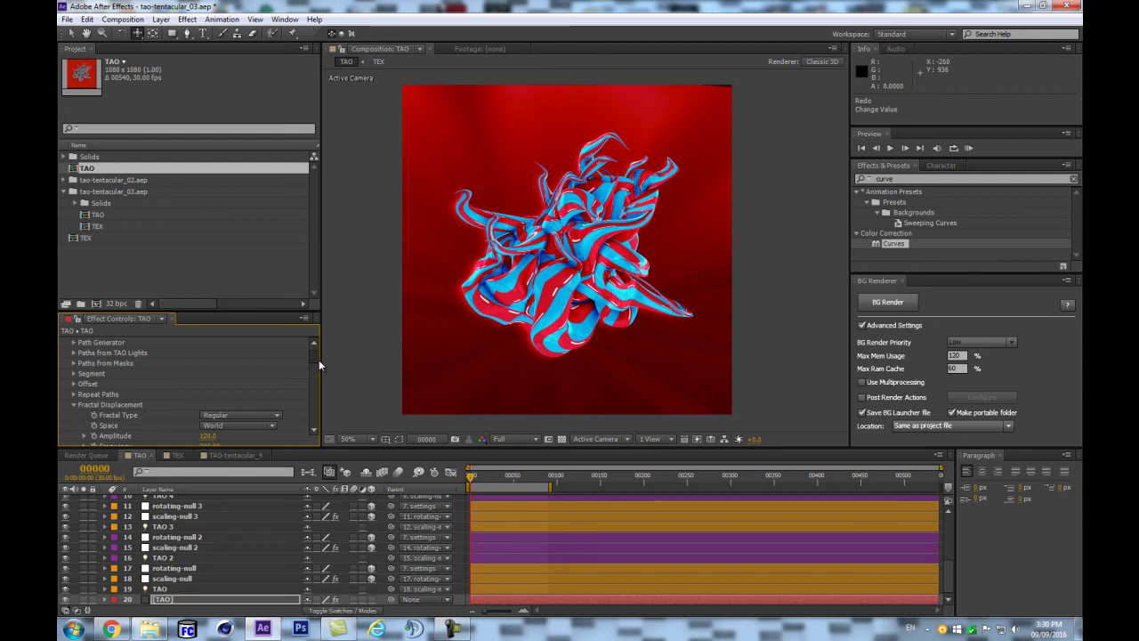
{"action": "scroll", "coordinate": [89, 366], "scroll_direction": "up", "scroll_amount": 1}
{"action": "left_click", "coordinate": [74, 363]}
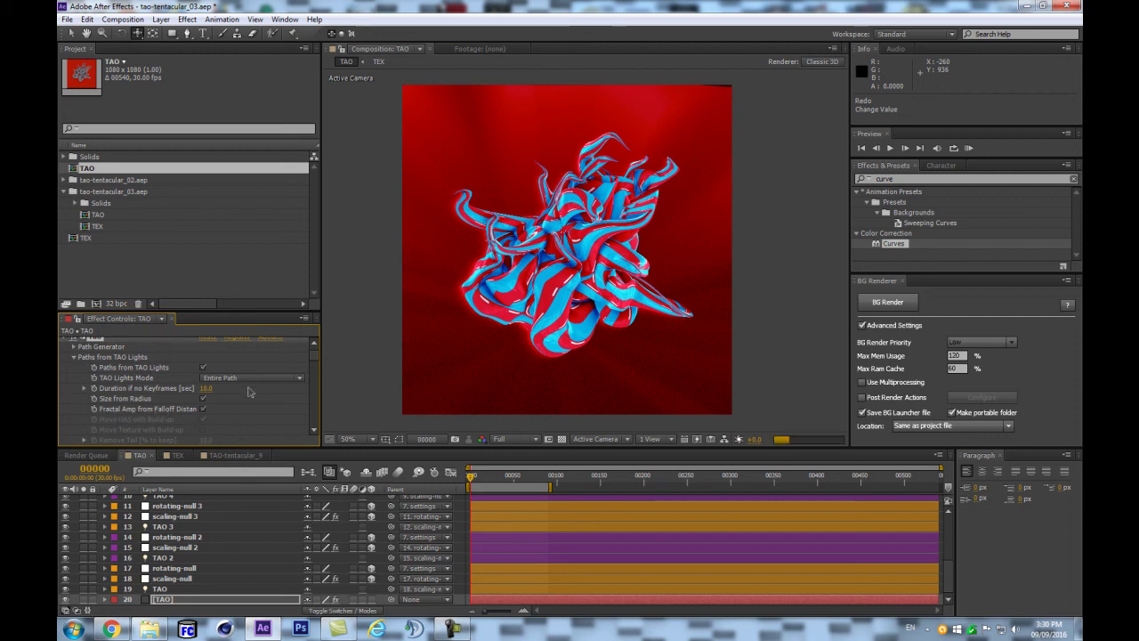
{"action": "scroll", "coordinate": [214, 522], "scroll_direction": "up", "scroll_amount": 3}
{"action": "scroll", "coordinate": [207, 519], "scroll_direction": "up", "scroll_amount": 1}
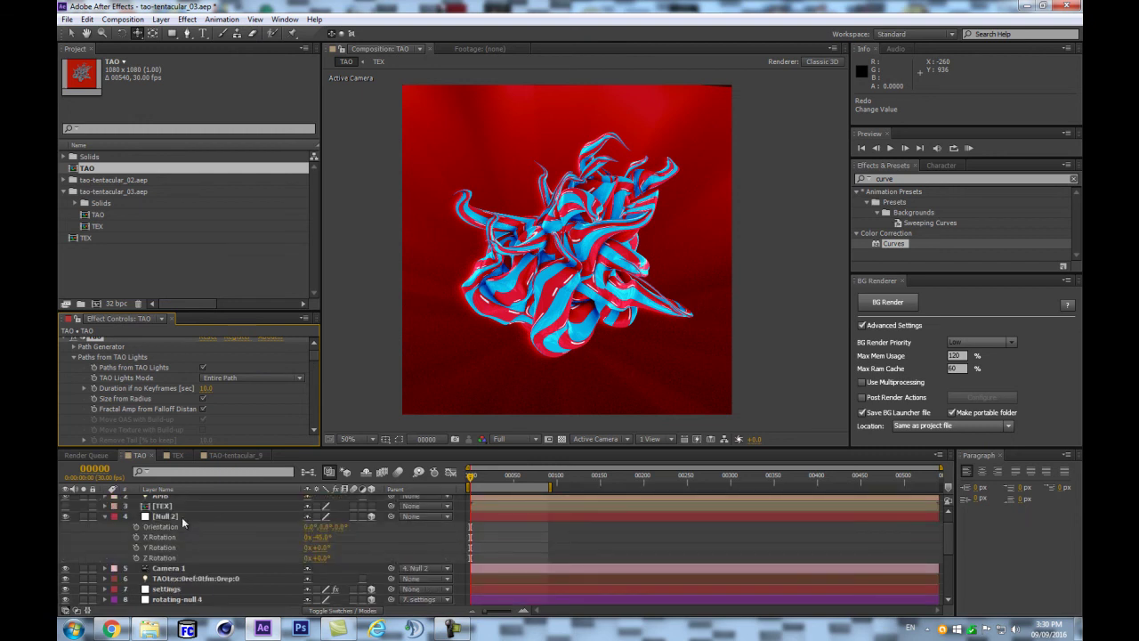
Set the Falloff Distance of the TAOtex light to 0 in its Light Options and collapse the expanded layers
{"action": "left_click", "coordinate": [193, 578]}
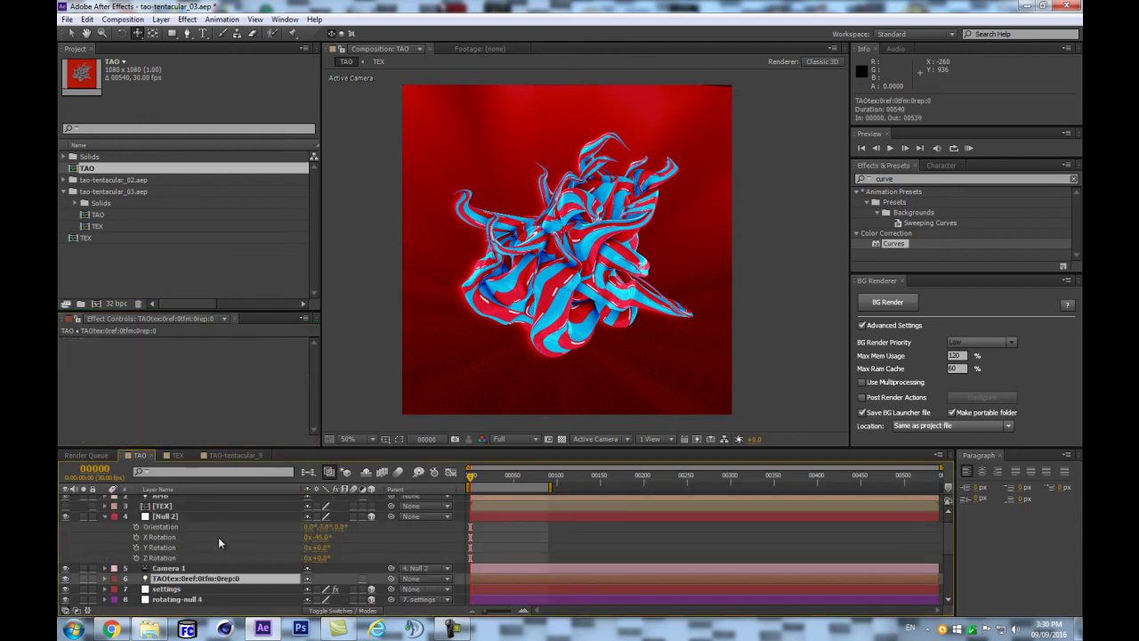
{"action": "key", "text": "a"}
{"action": "key", "text": "a"}
{"action": "scroll", "coordinate": [215, 520], "scroll_direction": "down", "scroll_amount": 2}
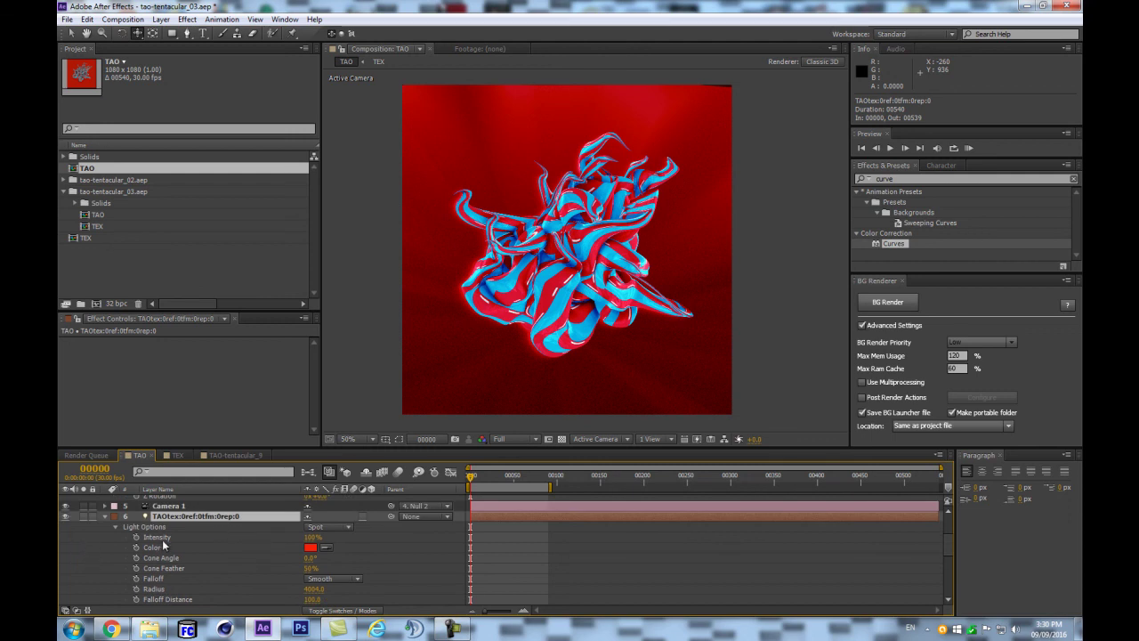
{"action": "scroll", "coordinate": [255, 568], "scroll_direction": "down", "scroll_amount": 1}
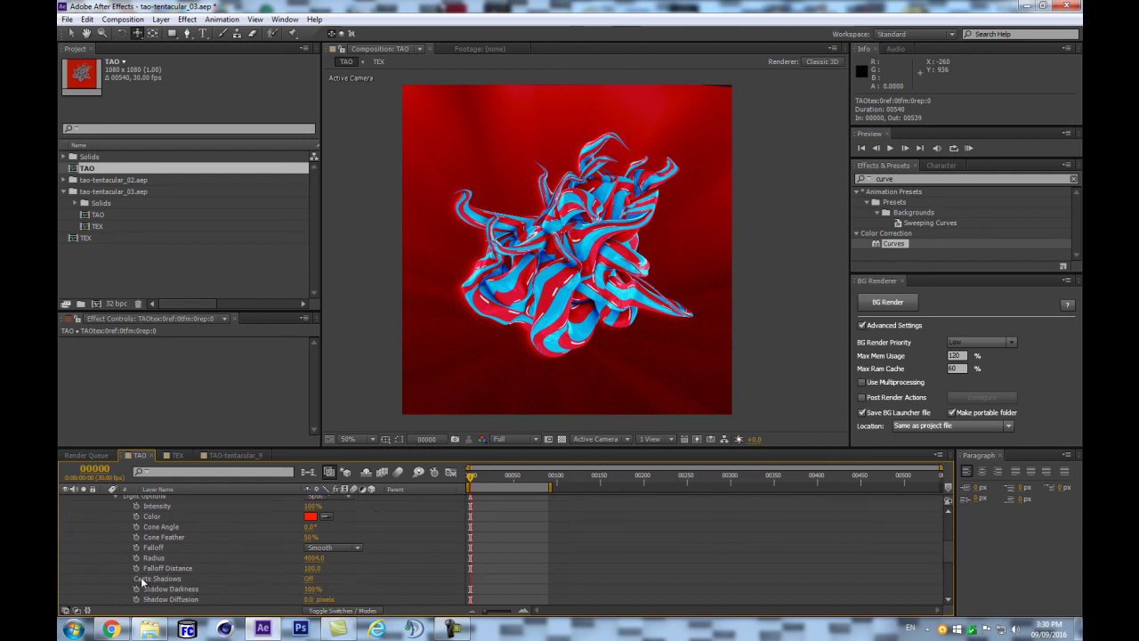
{"action": "left_click_drag", "start_coordinate": [305, 574], "coordinate": [256, 529]}
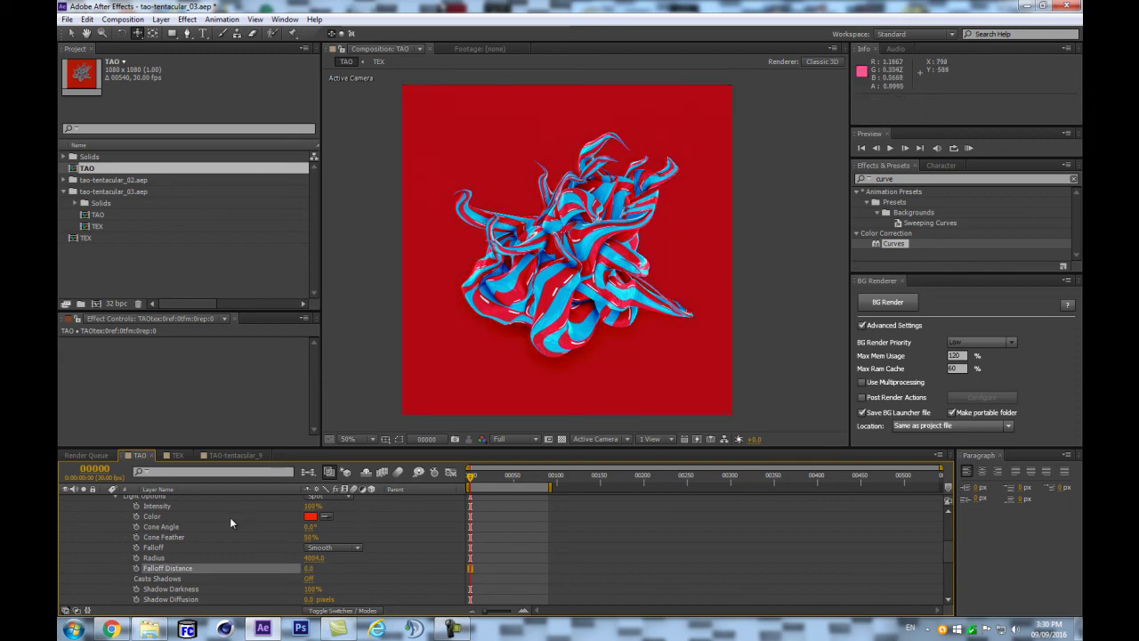
{"action": "scroll", "coordinate": [187, 532], "scroll_direction": "up", "scroll_amount": 3}
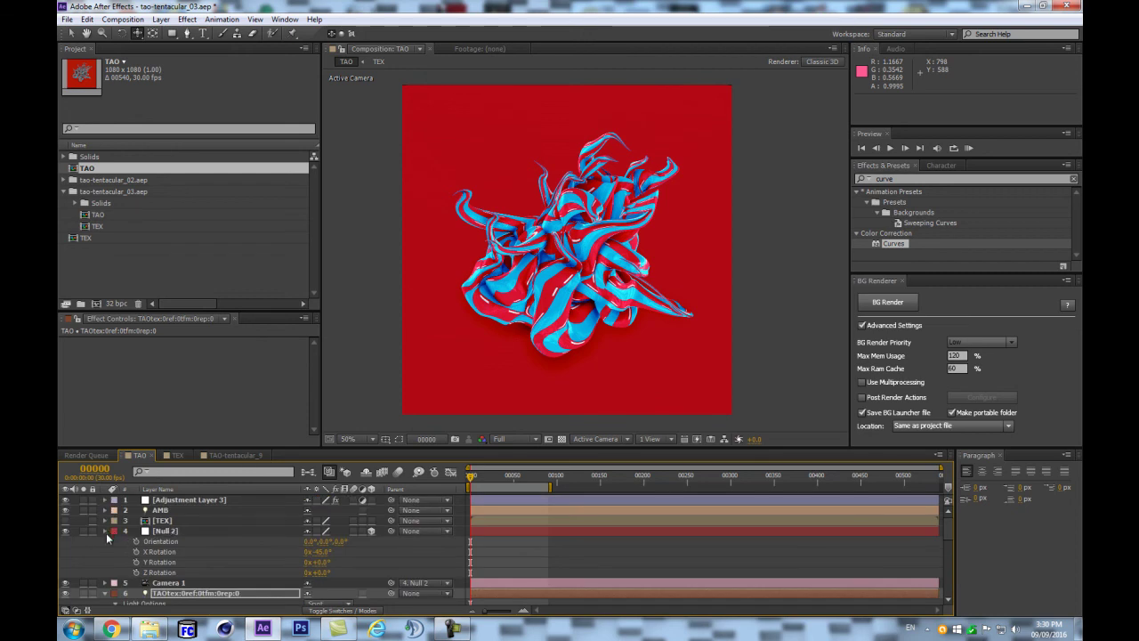
{"action": "left_click", "coordinate": [105, 553]}
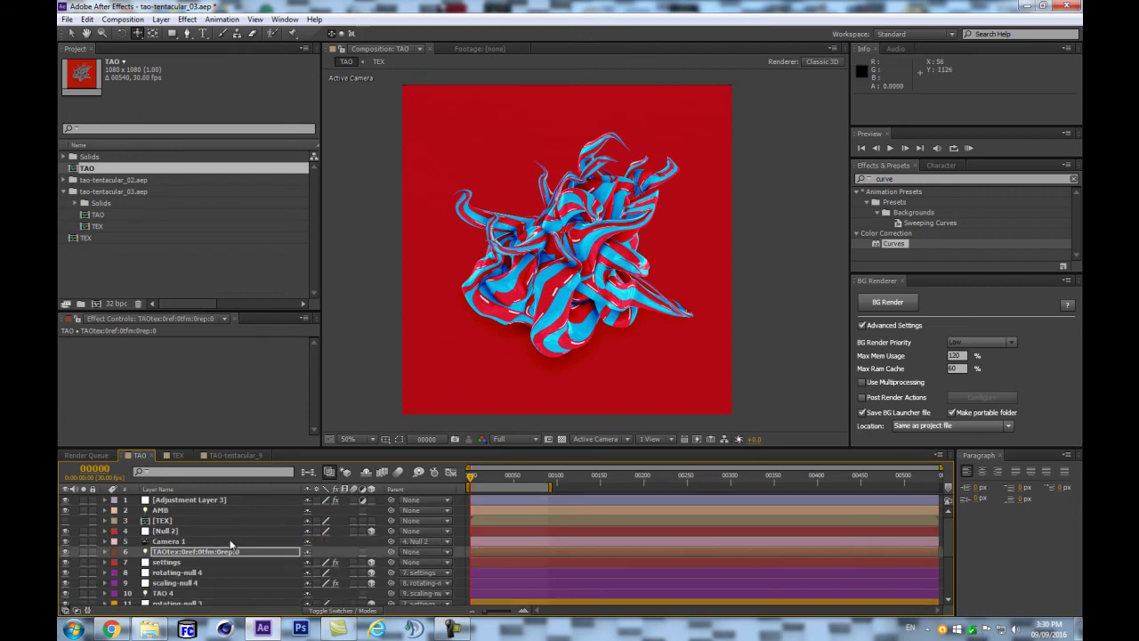
Render and play a short RAM preview of the tentacle animation
{"action": "key", "text": "KP_0"}
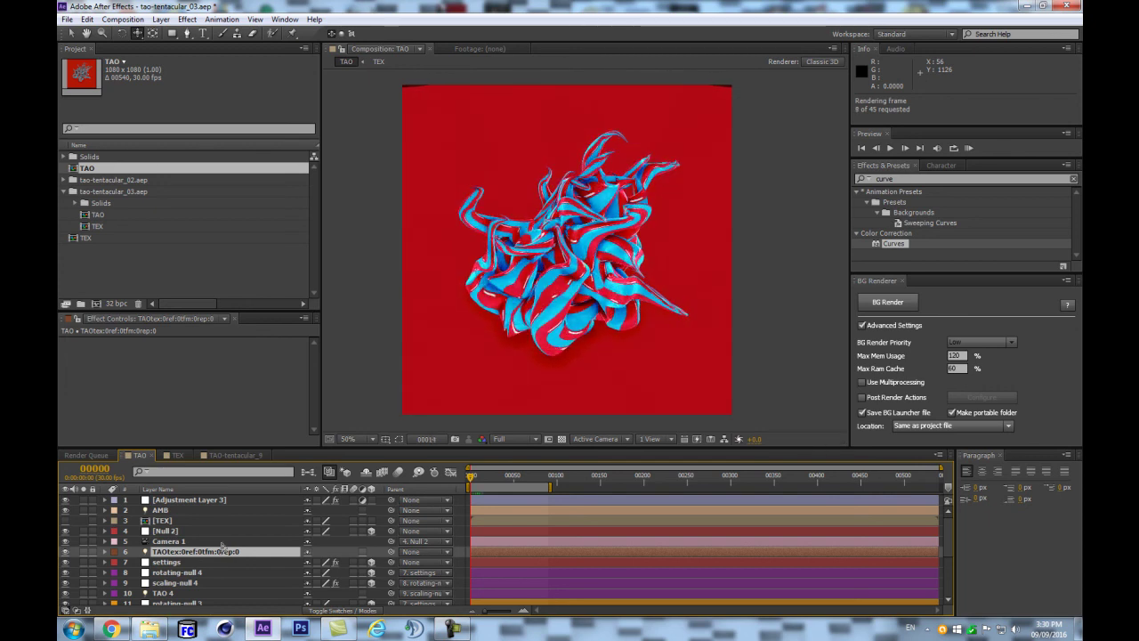
{"action": "key", "text": "space"}
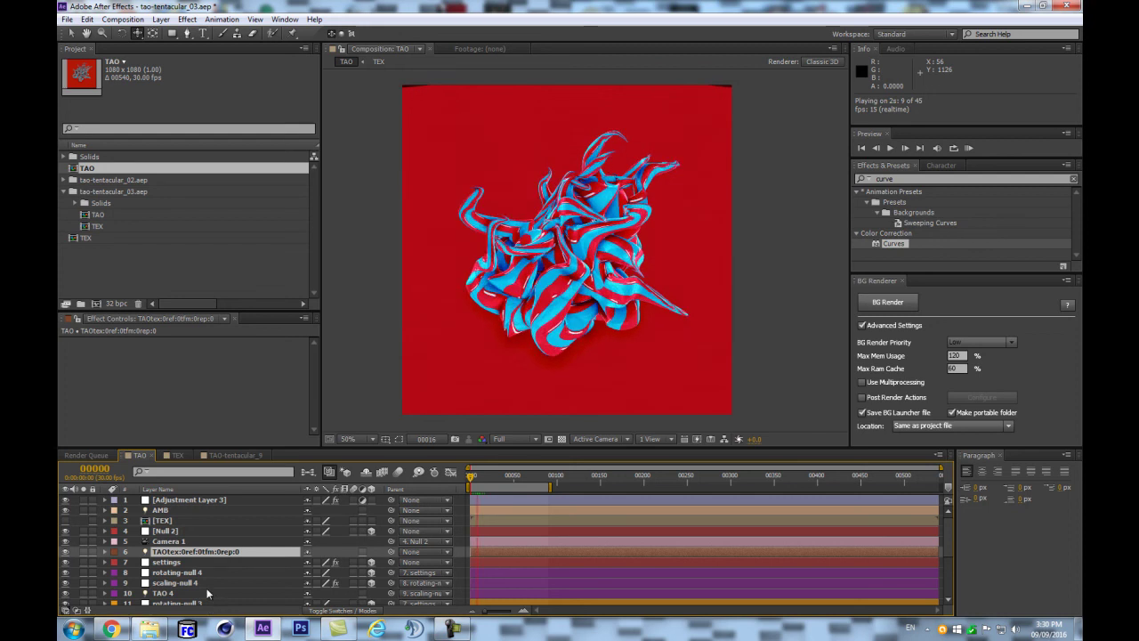
{"action": "key", "text": "space"}
In the TAO layer's Fractal Displacement settings, set Oct Scale to 1.0 and Oct Mult to 0.4
{"action": "scroll", "coordinate": [188, 584], "scroll_direction": "down", "scroll_amount": 5}
{"action": "left_click", "coordinate": [163, 599]}
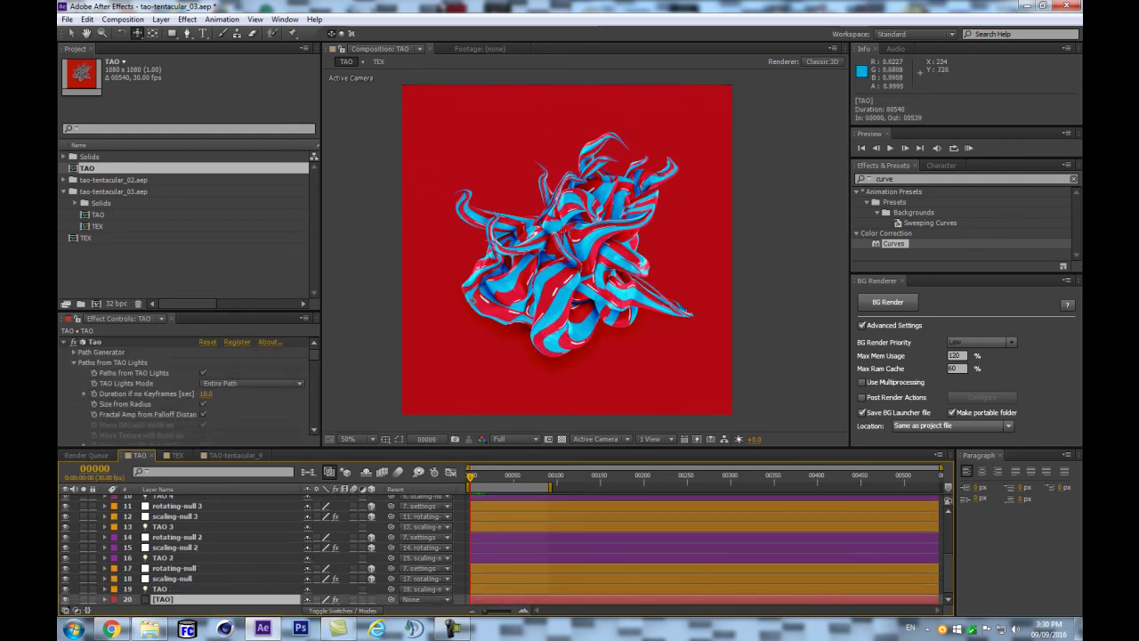
{"action": "left_click_drag", "start_coordinate": [313, 355], "coordinate": [317, 381]}
{"action": "left_click", "coordinate": [204, 424]}
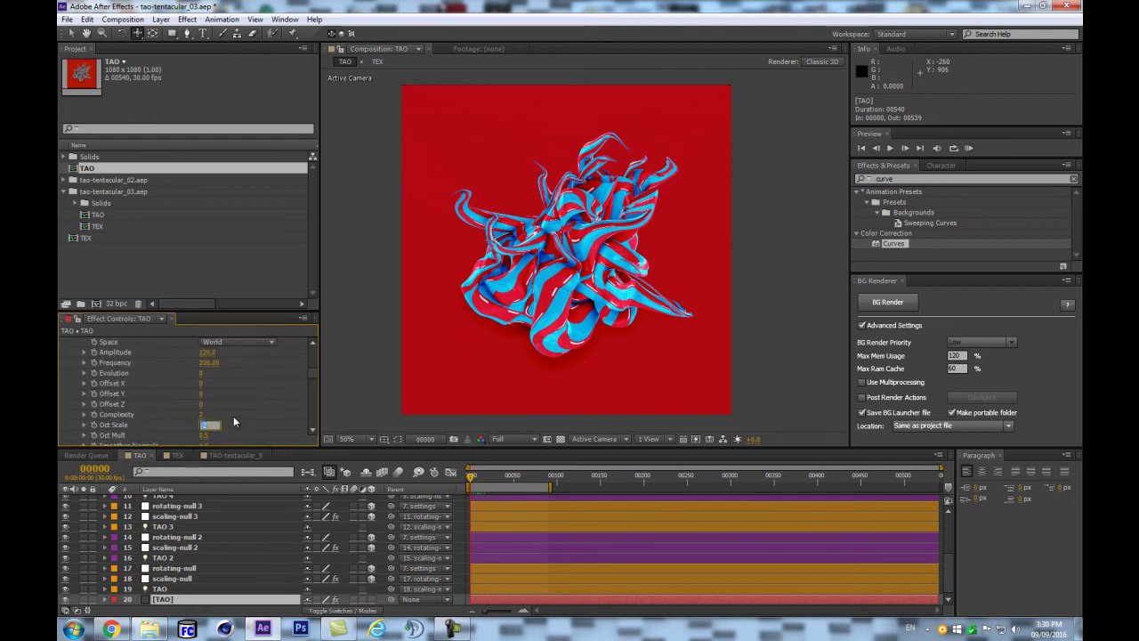
{"action": "key", "text": "Return"}
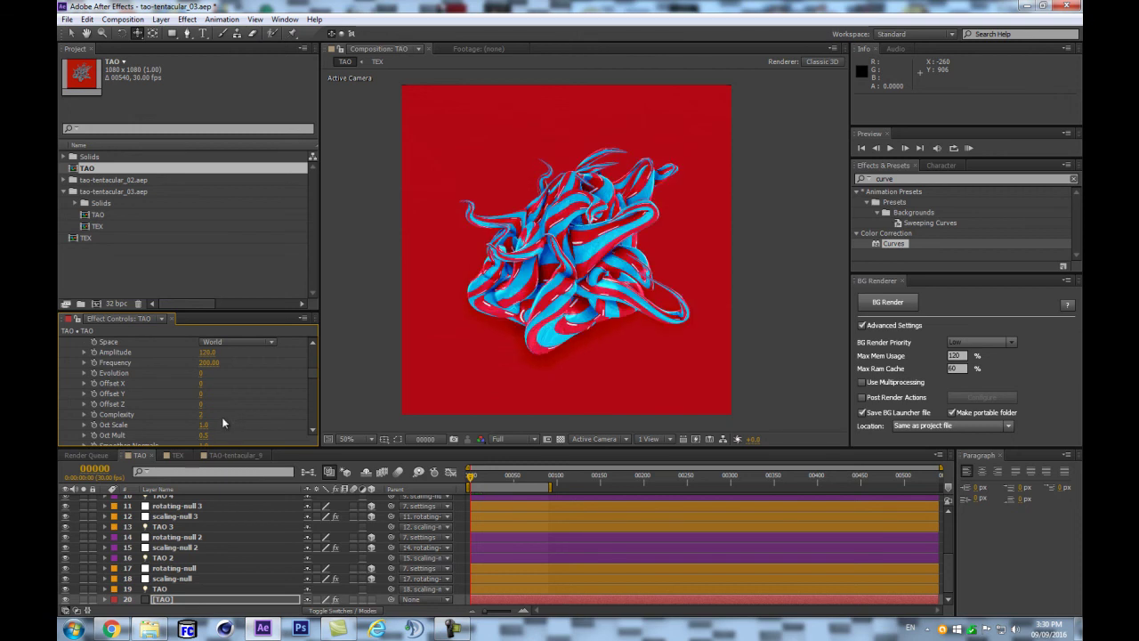
{"action": "key", "text": "Return"}
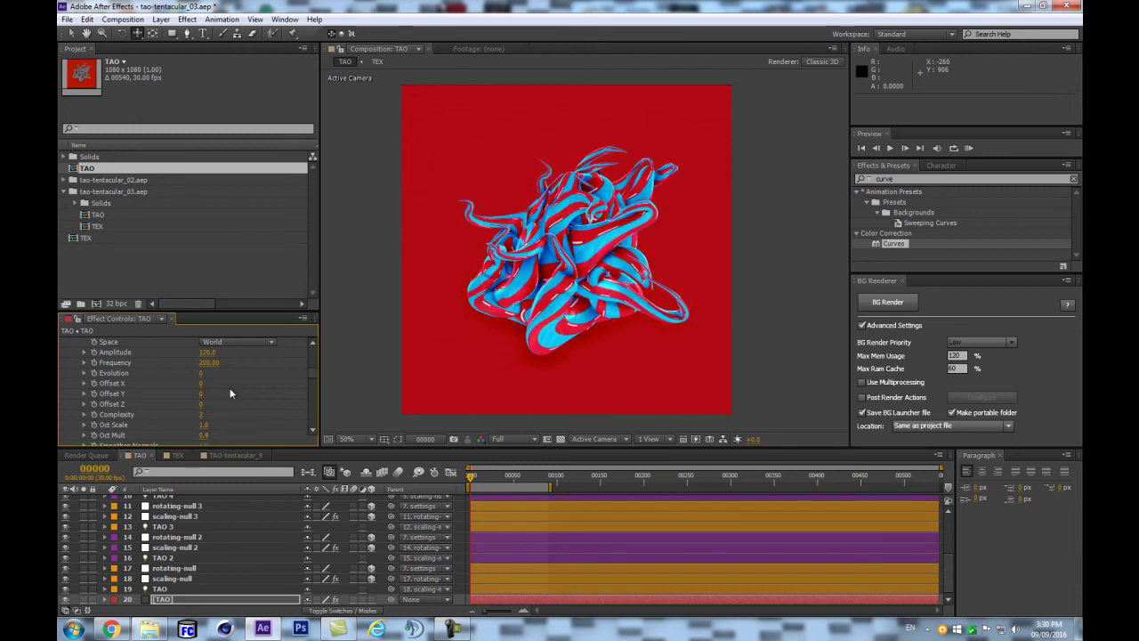
Set the Fractal Type to Multi and the Amplitude to 66, undoing a trial Frequency of 550
{"action": "scroll", "coordinate": [237, 379], "scroll_direction": "up", "scroll_amount": 1}
{"action": "left_click", "coordinate": [229, 358]}
{"action": "left_click", "coordinate": [236, 389]}
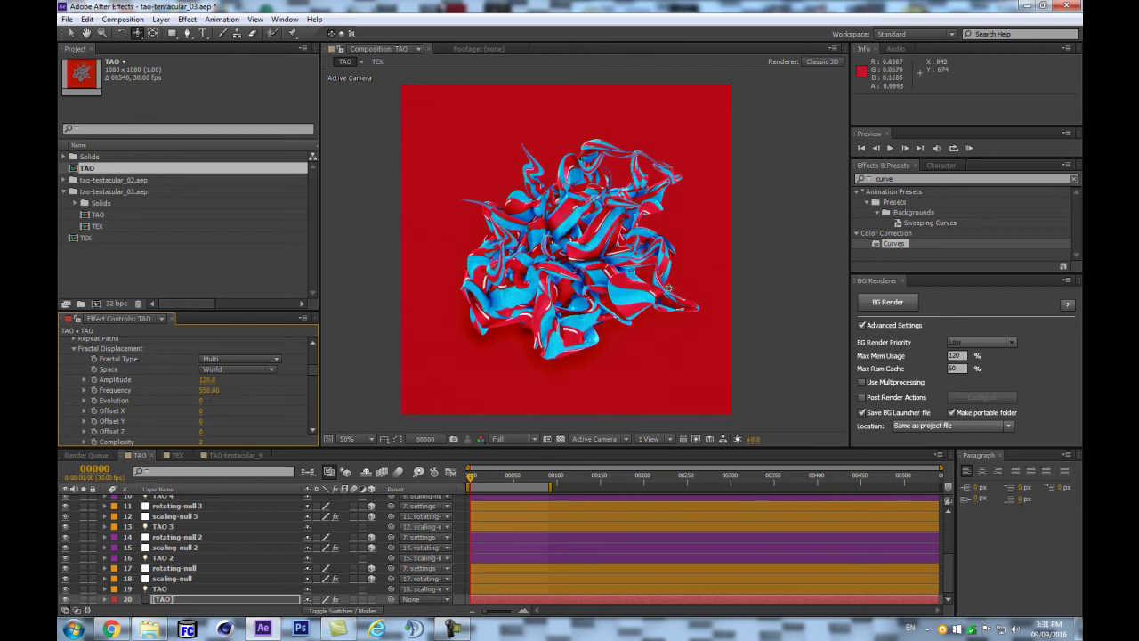
{"action": "key", "text": "ctrl+z"}
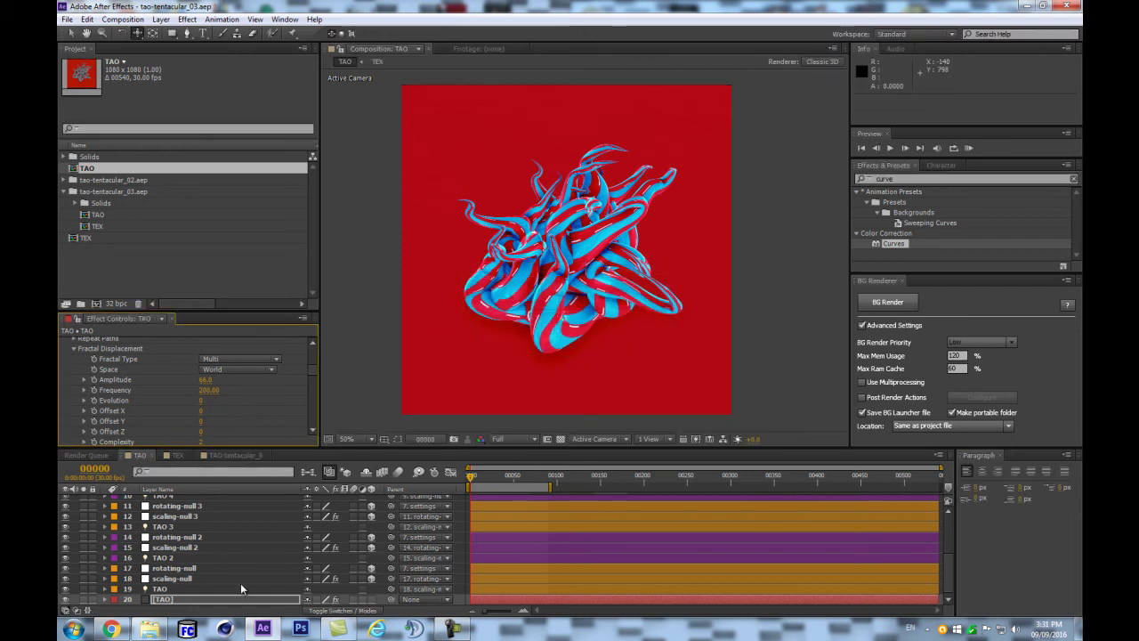
Preview the animation with the new displacement and examine the tentacles' framing in the square composition
{"action": "left_click", "coordinate": [219, 602]}
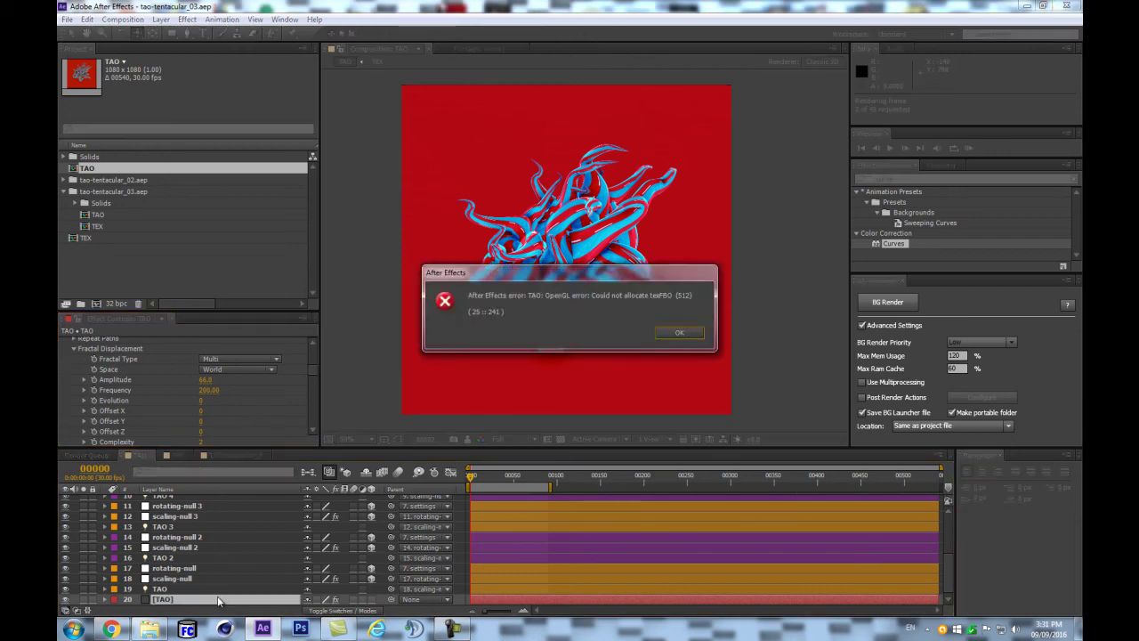
{"action": "key", "text": "KP_0"}
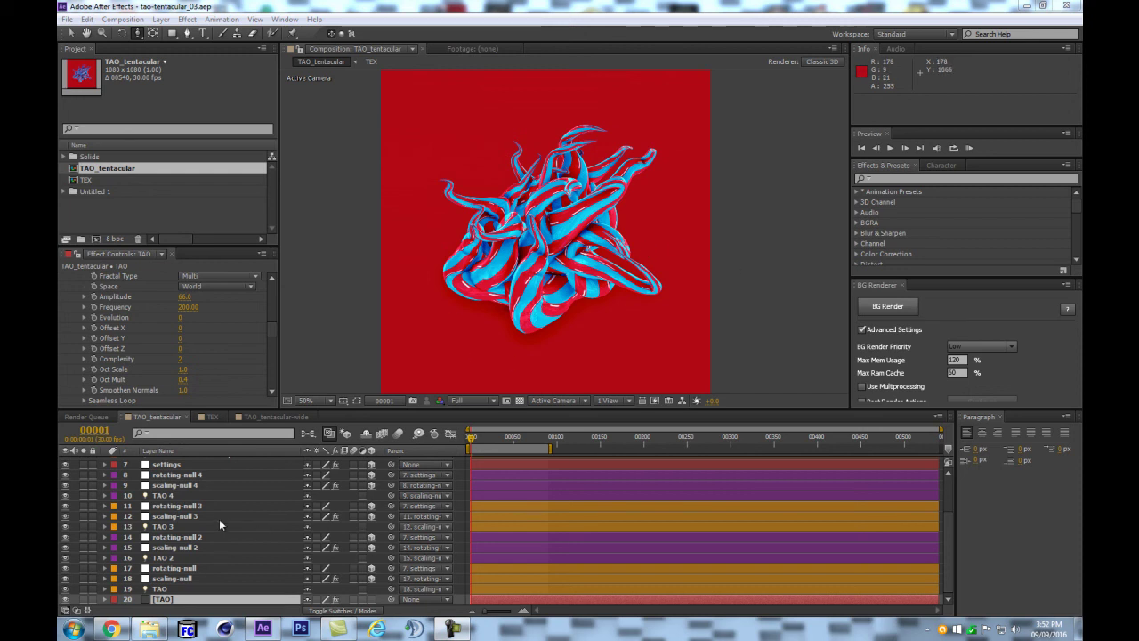
{"action": "left_click", "coordinate": [199, 578]}
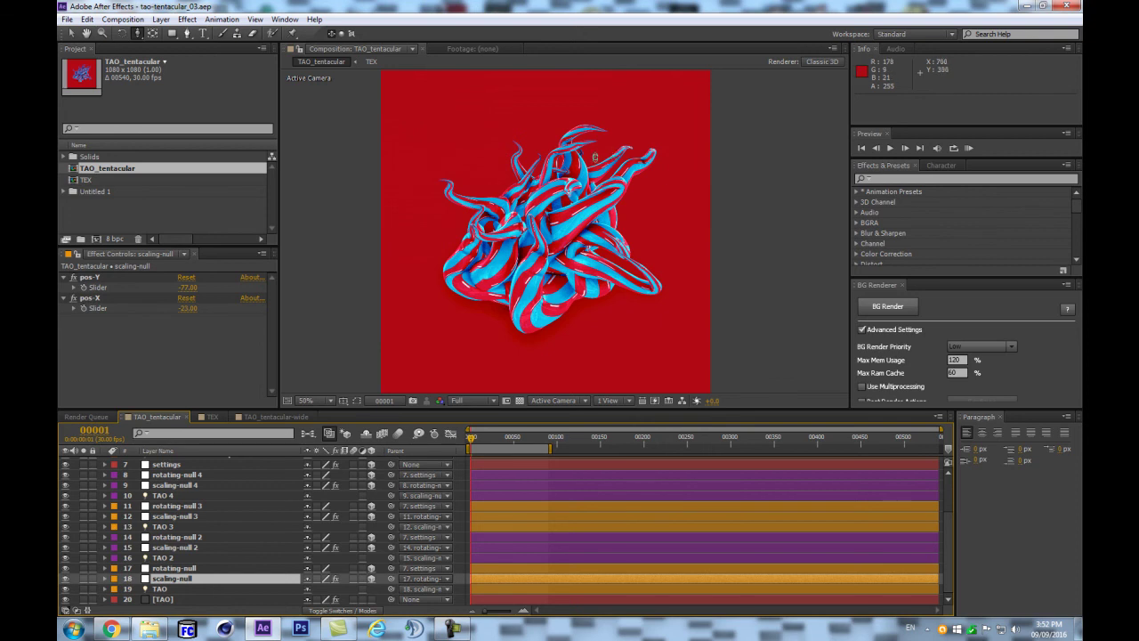
{"action": "scroll", "coordinate": [595, 159], "scroll_direction": "down", "scroll_amount": 2}
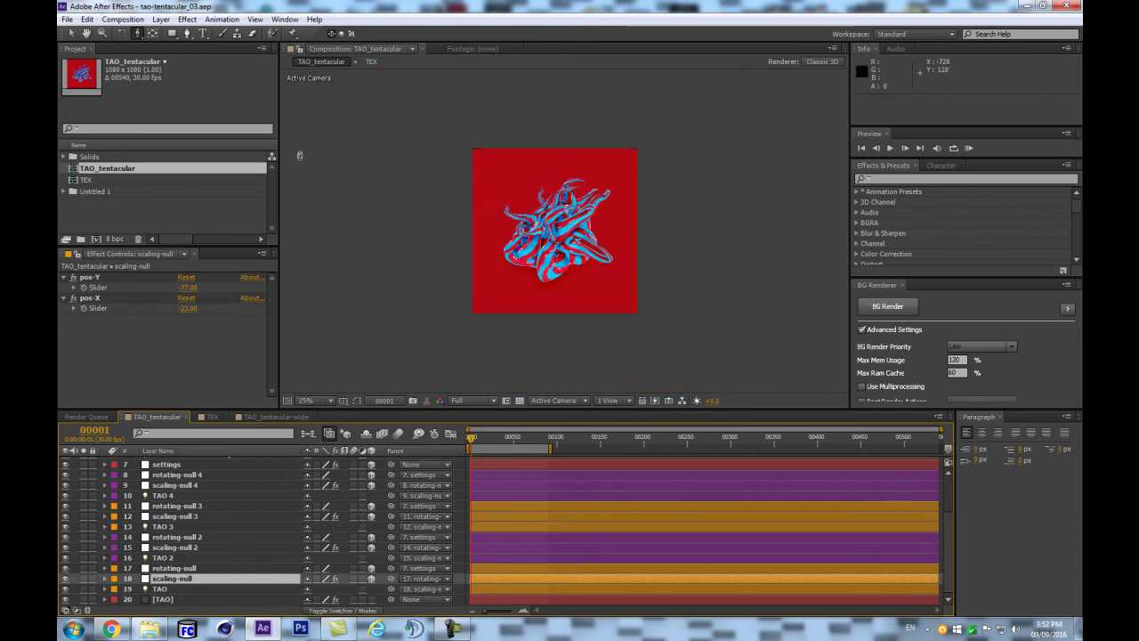
{"action": "scroll", "coordinate": [672, 160], "scroll_direction": "up", "scroll_amount": 2}
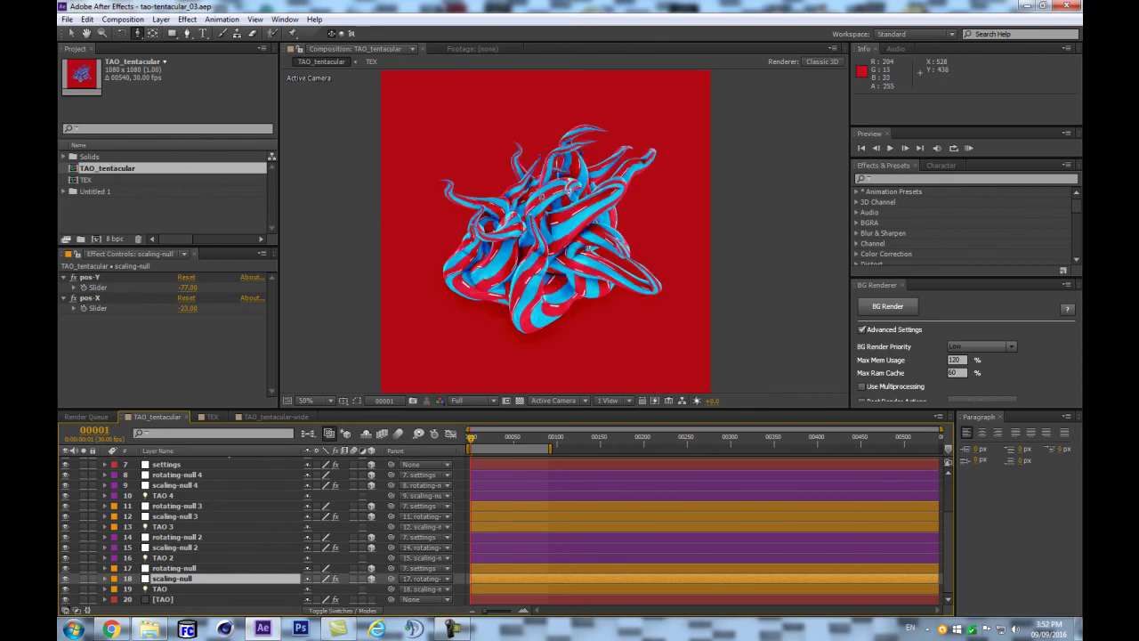
Duplicate the TAO_tentacular composition, name the copy TAO_tentacular-wide and open it
{"action": "double_click", "coordinate": [87, 169]}
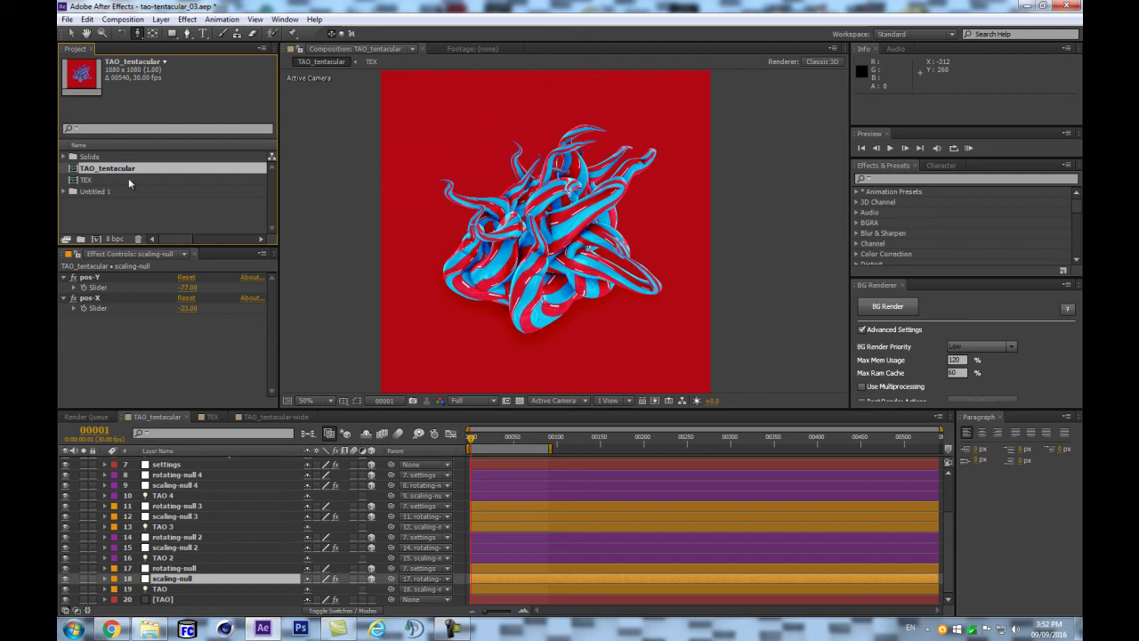
{"action": "key", "text": "ctrl+d"}
{"action": "key", "text": "Return"}
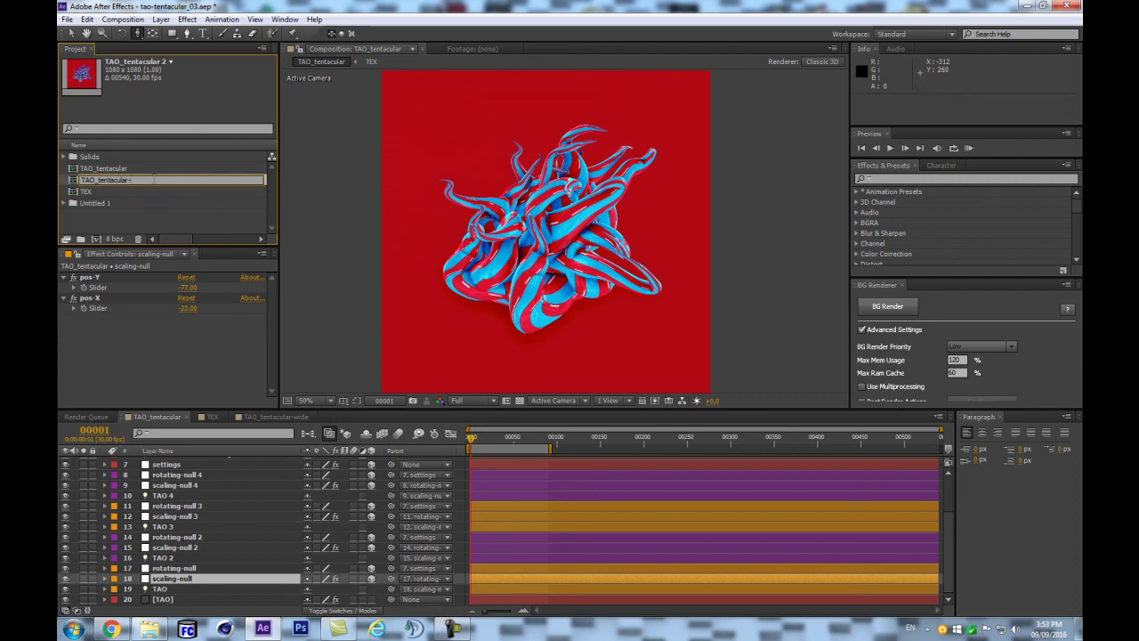
{"action": "key", "text": "Return"}
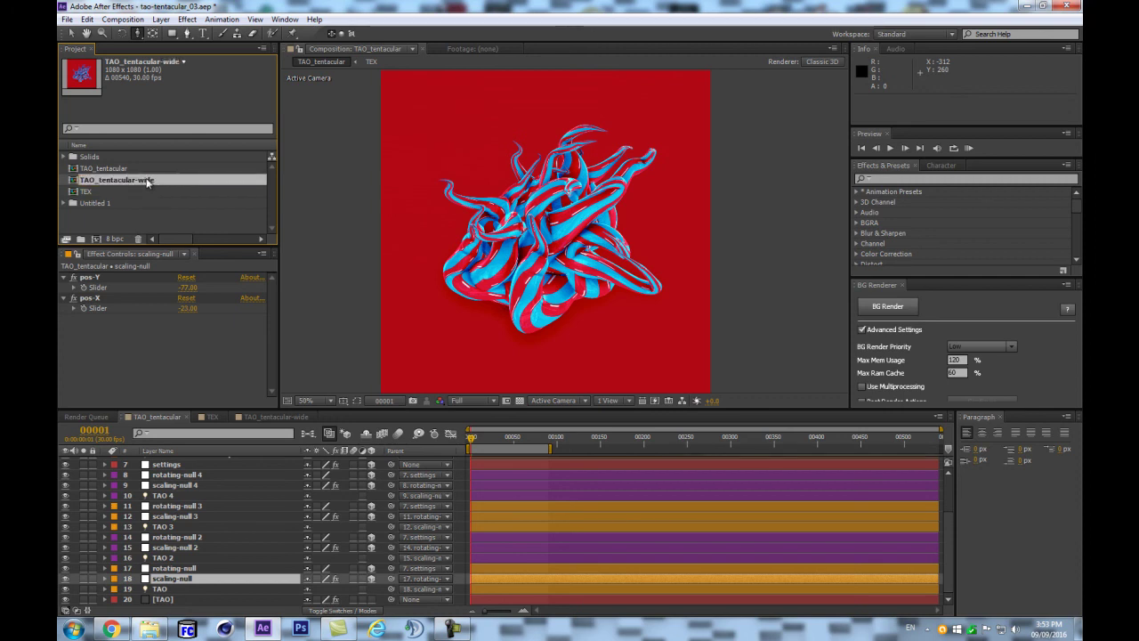
{"action": "double_click", "coordinate": [138, 181]}
{"action": "scroll", "coordinate": [186, 535], "scroll_direction": "down", "scroll_amount": 3}
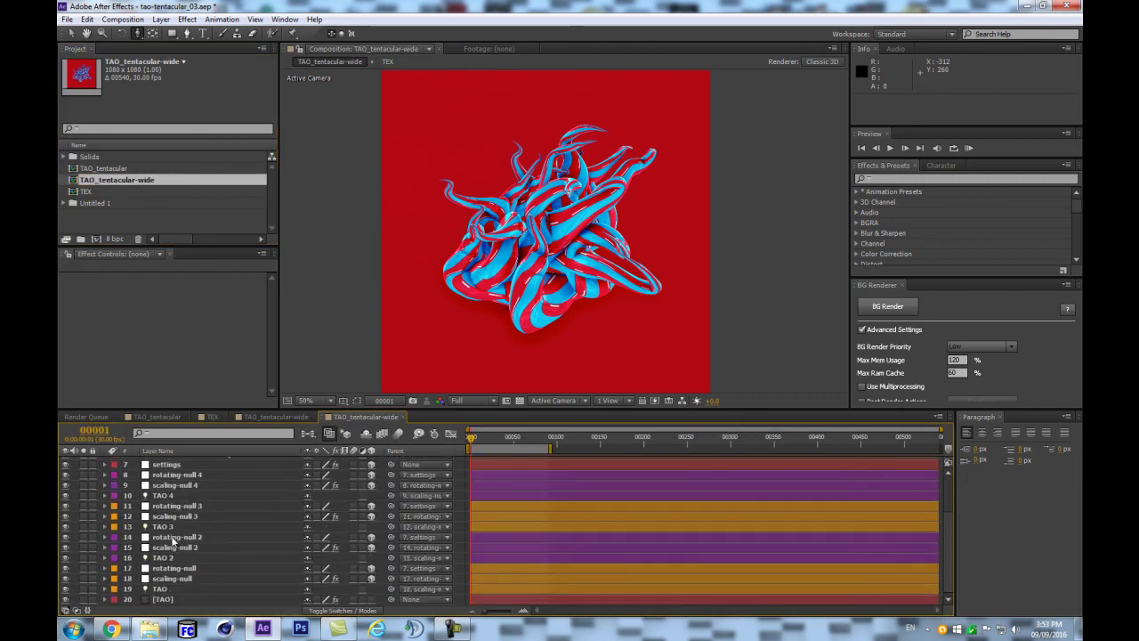
Set the width of the TAO_tentacular-wide composition to 1920 px in its Composition Settings
{"action": "left_click", "coordinate": [123, 19]}
{"action": "left_click", "coordinate": [130, 54]}
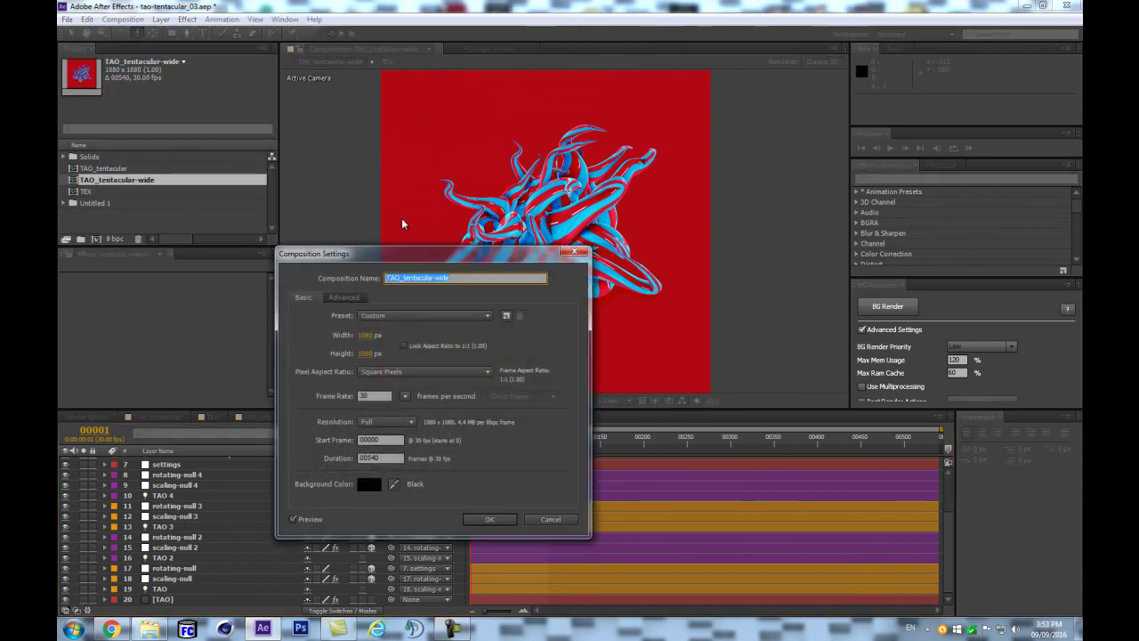
{"action": "left_click", "coordinate": [368, 335]}
{"action": "type", "text": "1920"}
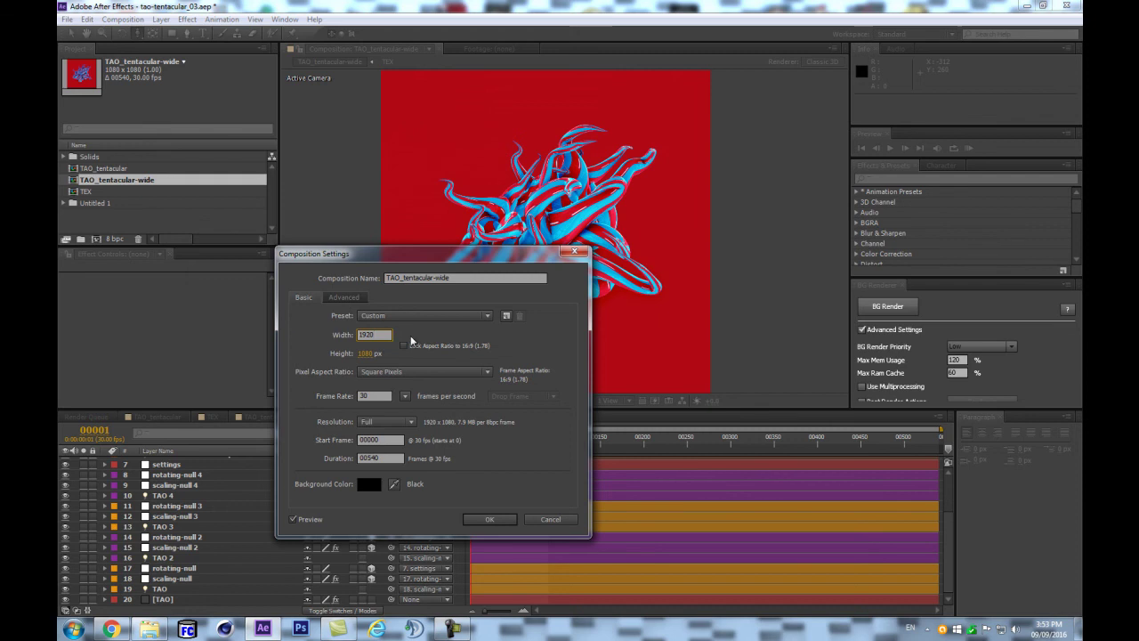
{"action": "left_click", "coordinate": [433, 330]}
{"action": "left_click", "coordinate": [411, 345]}
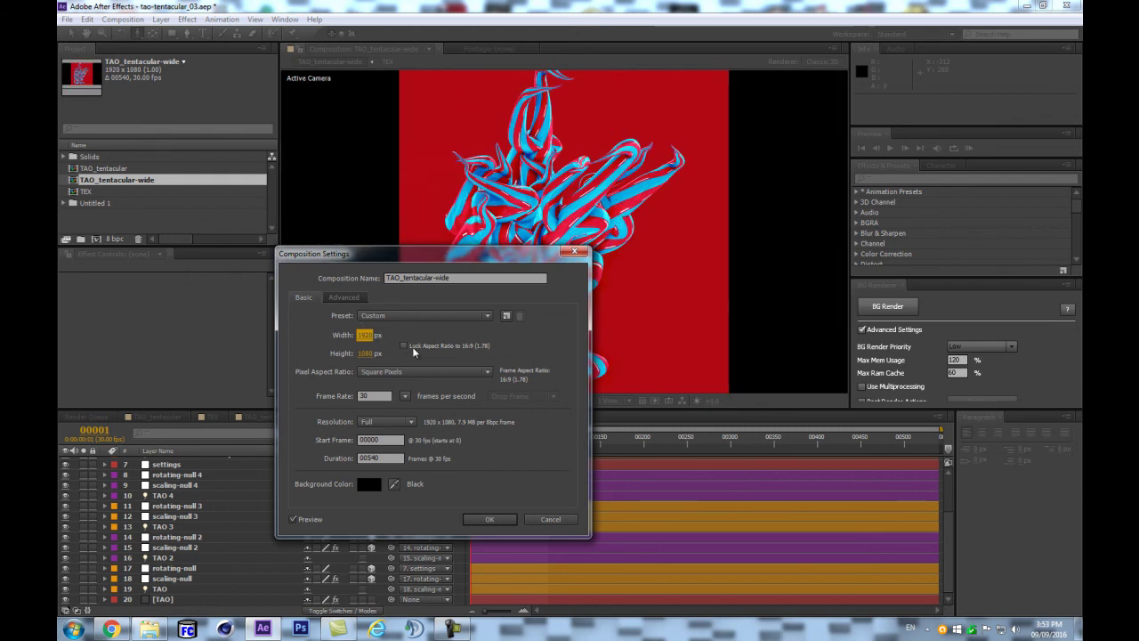
{"action": "left_click", "coordinate": [497, 521]}
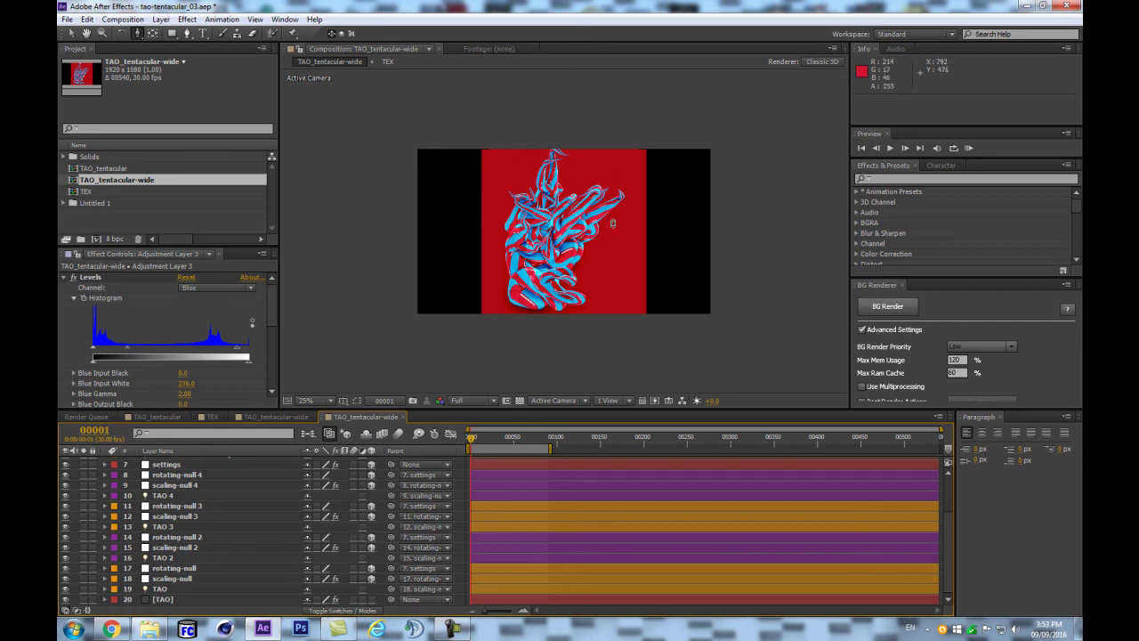
Resize the TAO solid to the composition's 1920 x 1080 size as a new solid and dismiss the error
{"action": "left_click", "coordinate": [168, 601]}
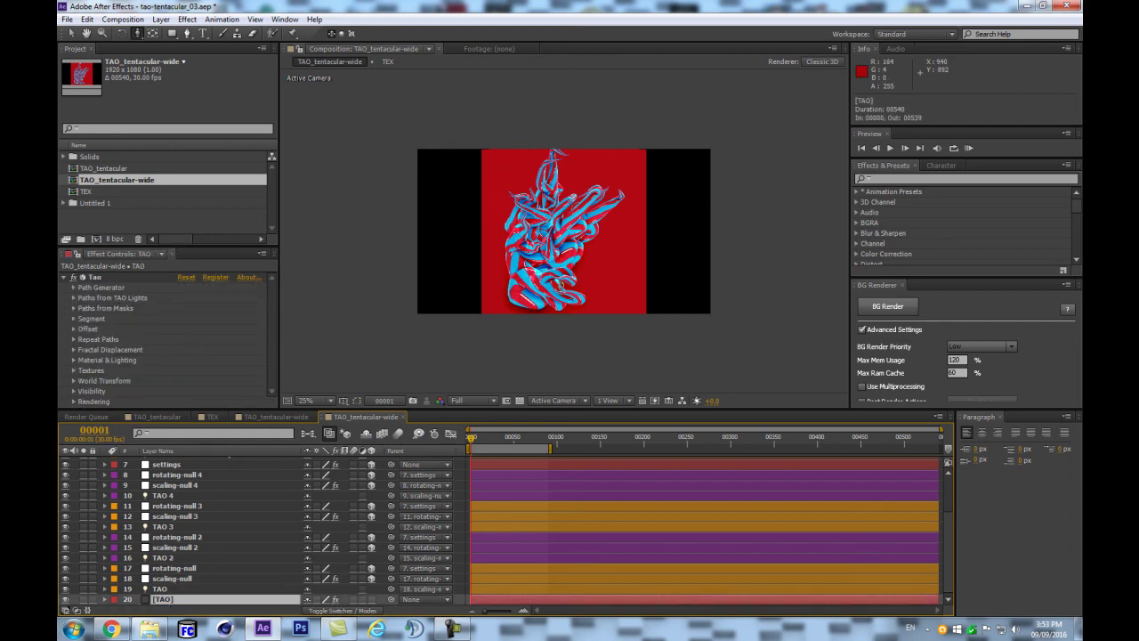
{"action": "key", "text": "ctrl+shift+y"}
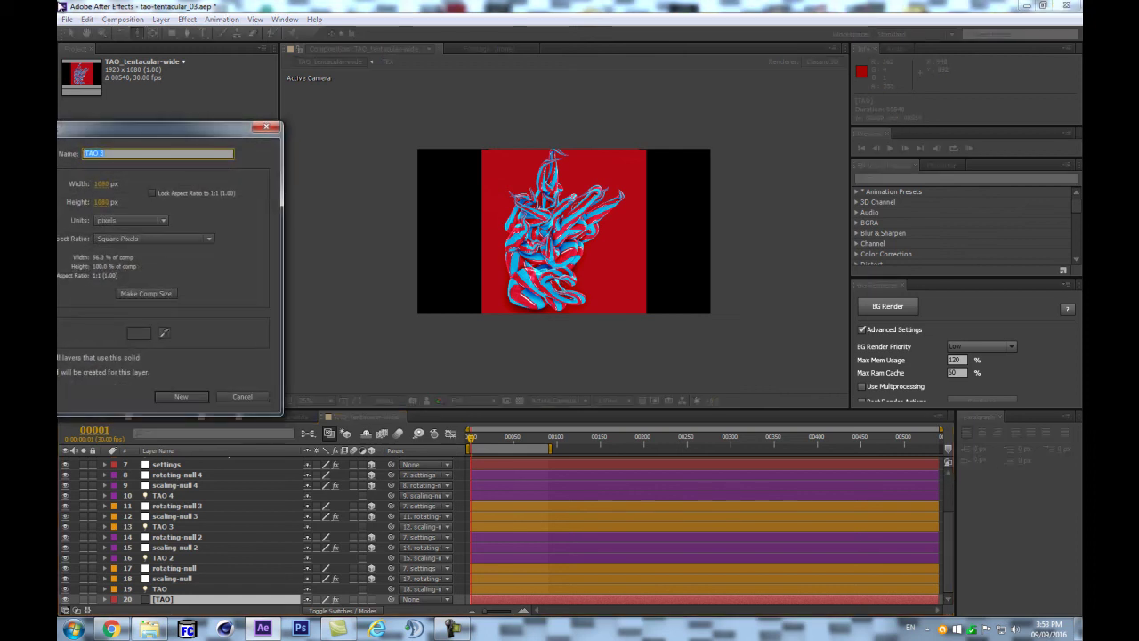
{"action": "left_click_drag", "start_coordinate": [110, 129], "coordinate": [186, 128]}
{"action": "left_click", "coordinate": [218, 292]}
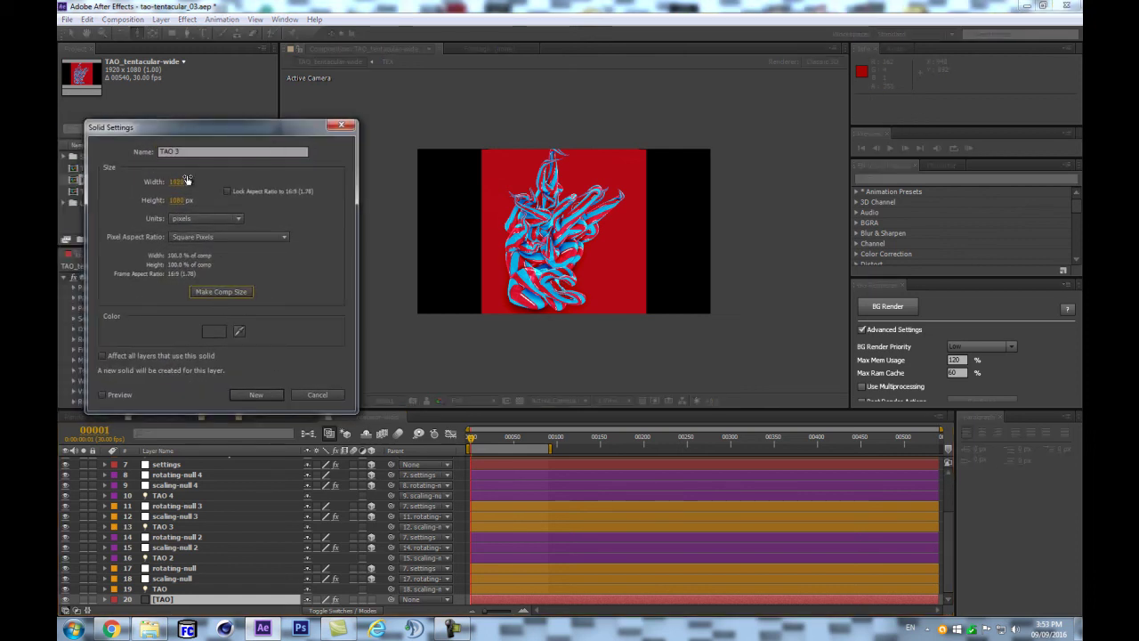
{"action": "left_click", "coordinate": [267, 397]}
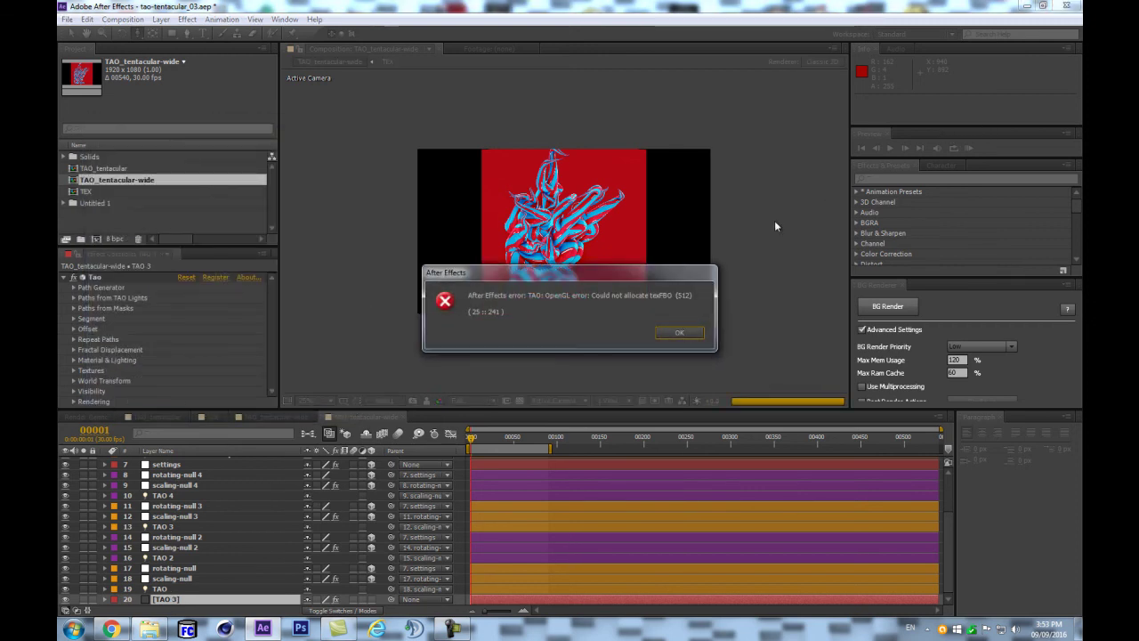
{"action": "key", "text": "Return"}
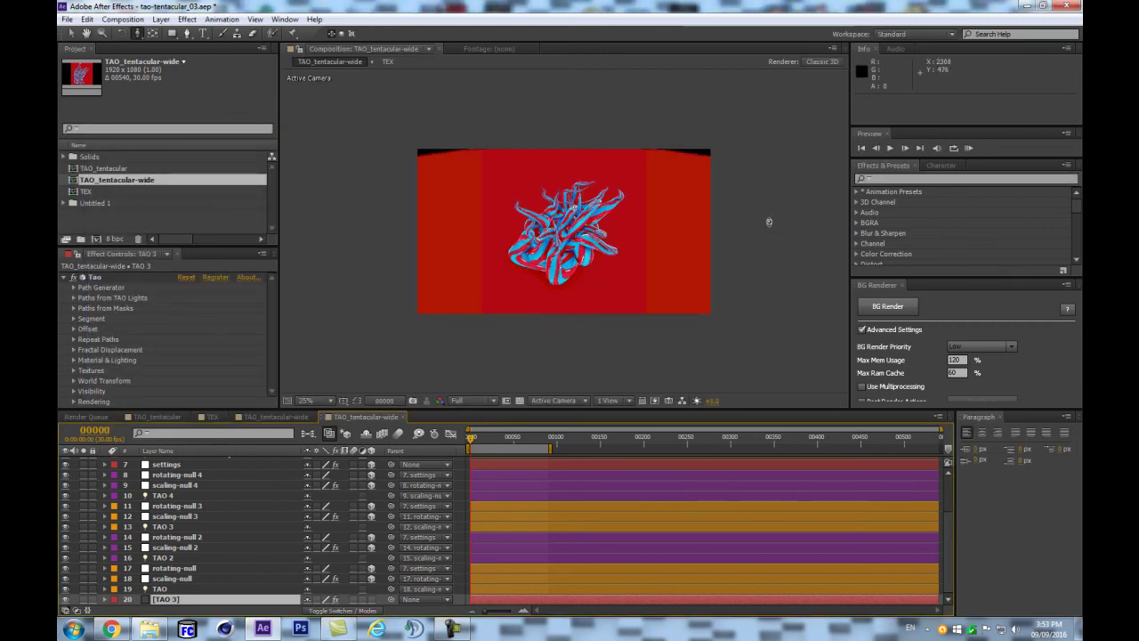
Look up Camera 1's exact angle of view in the TAO_tentacular composition's Camera Settings
{"action": "scroll", "coordinate": [694, 241], "scroll_direction": "up", "scroll_amount": 4}
{"action": "scroll", "coordinate": [694, 242], "scroll_direction": "down", "scroll_amount": 4}
{"action": "scroll", "coordinate": [696, 241], "scroll_direction": "up", "scroll_amount": 1}
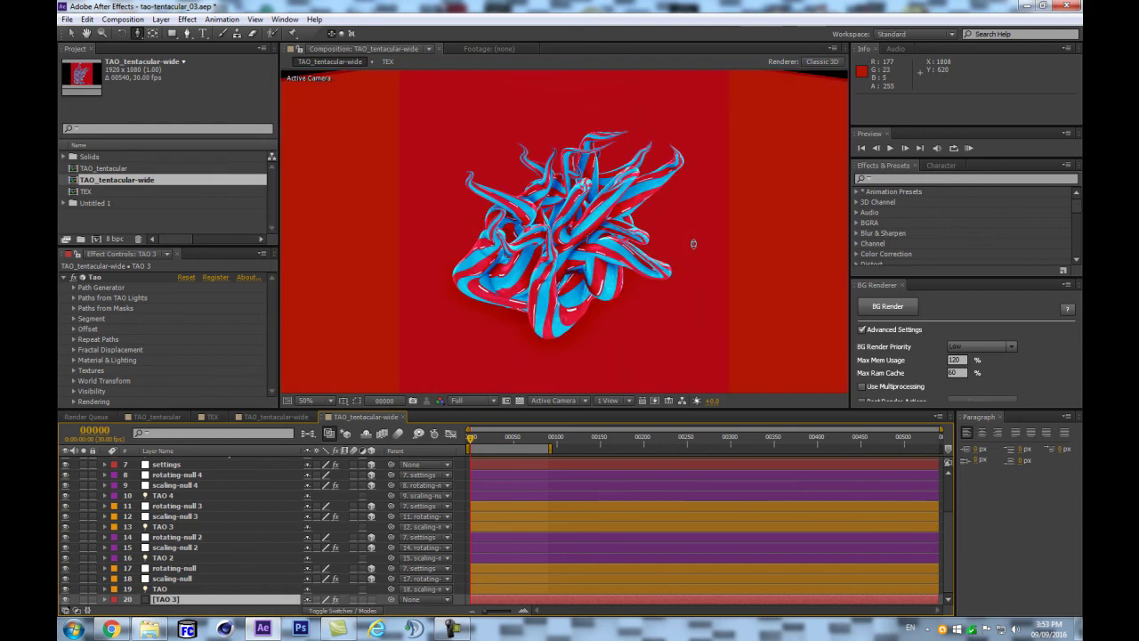
{"action": "scroll", "coordinate": [694, 243], "scroll_direction": "down", "scroll_amount": 1}
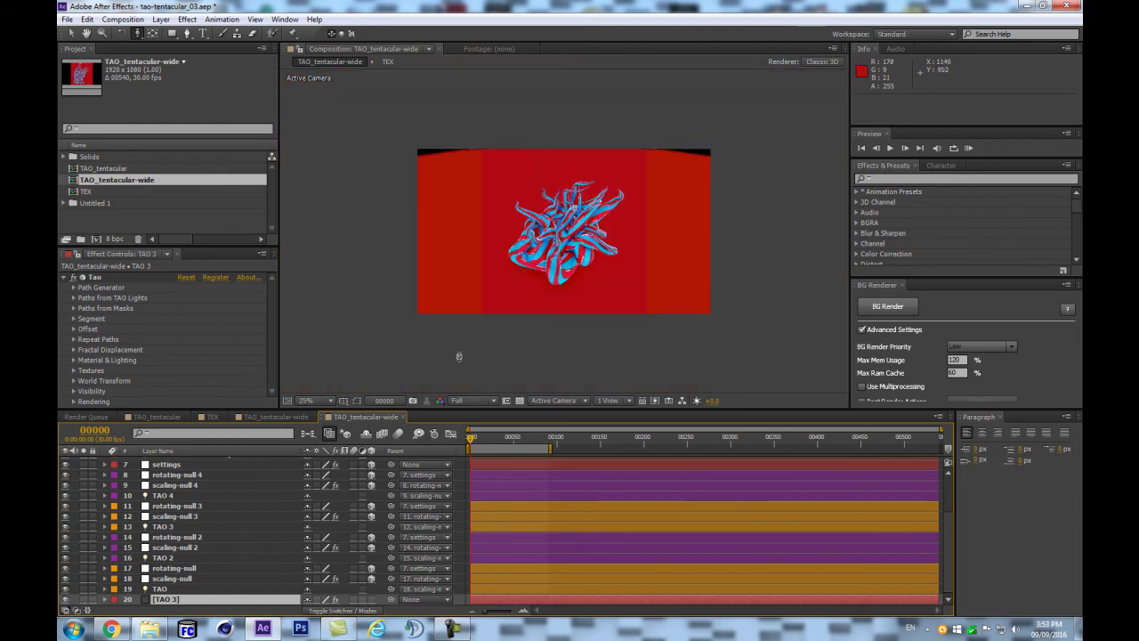
{"action": "double_click", "coordinate": [114, 168]}
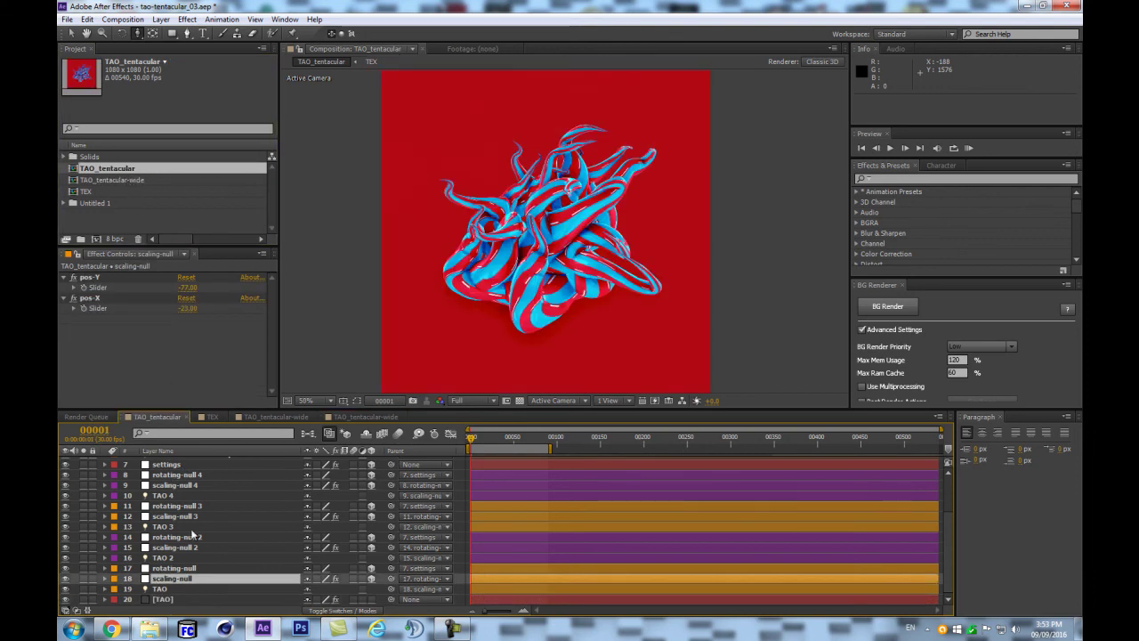
{"action": "scroll", "coordinate": [186, 532], "scroll_direction": "up", "scroll_amount": 3}
{"action": "left_click", "coordinate": [178, 503]}
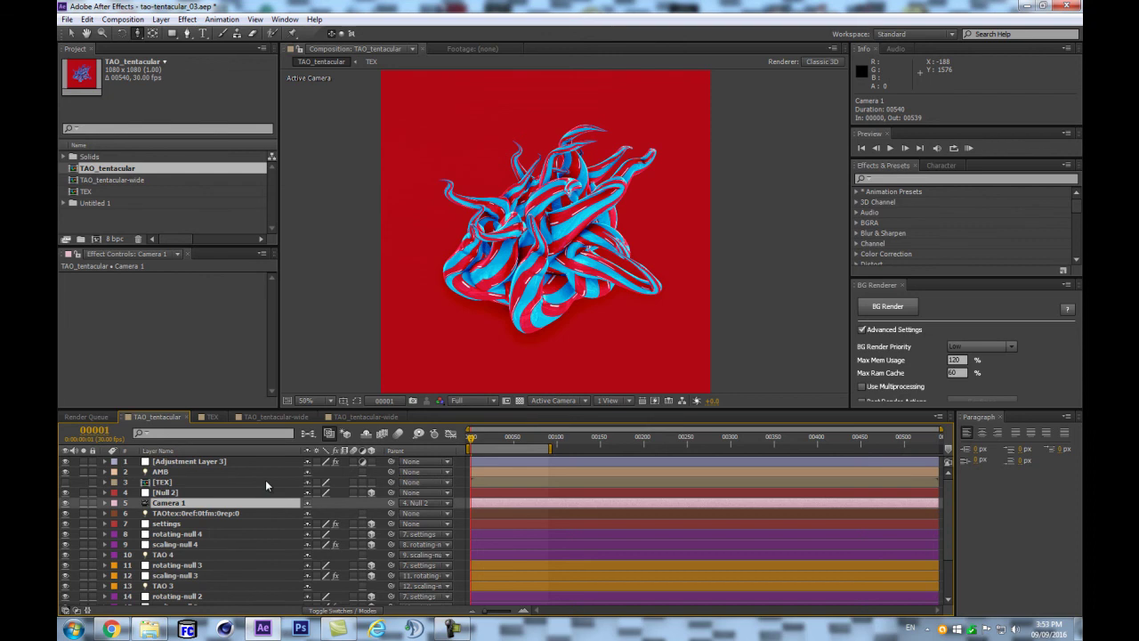
{"action": "key", "text": "ctrl+shift+y"}
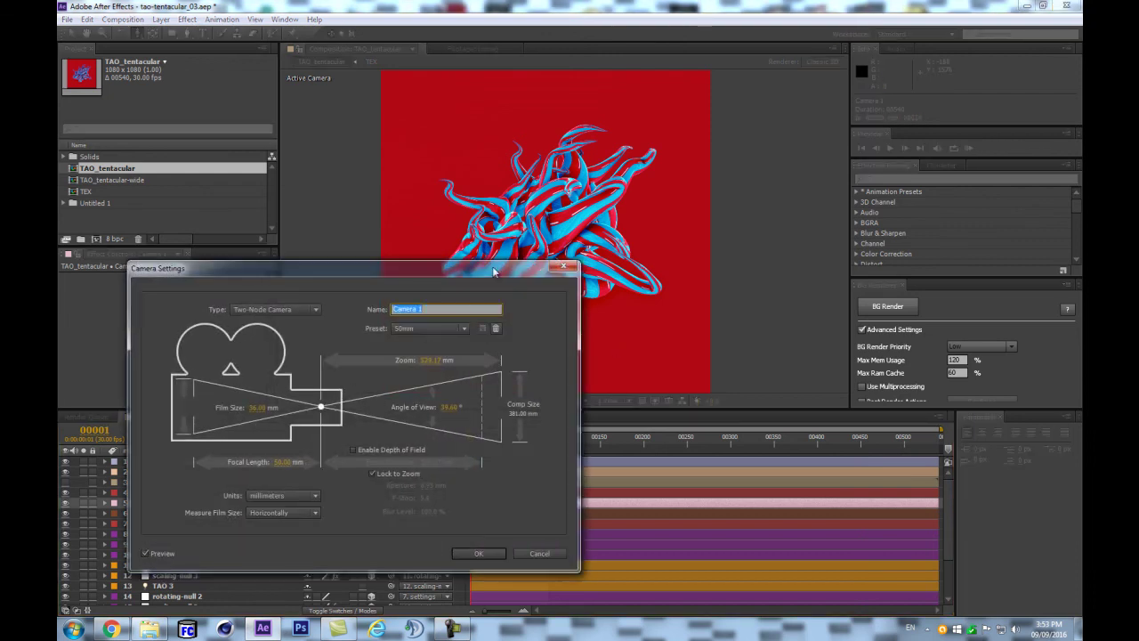
{"action": "left_click", "coordinate": [450, 407]}
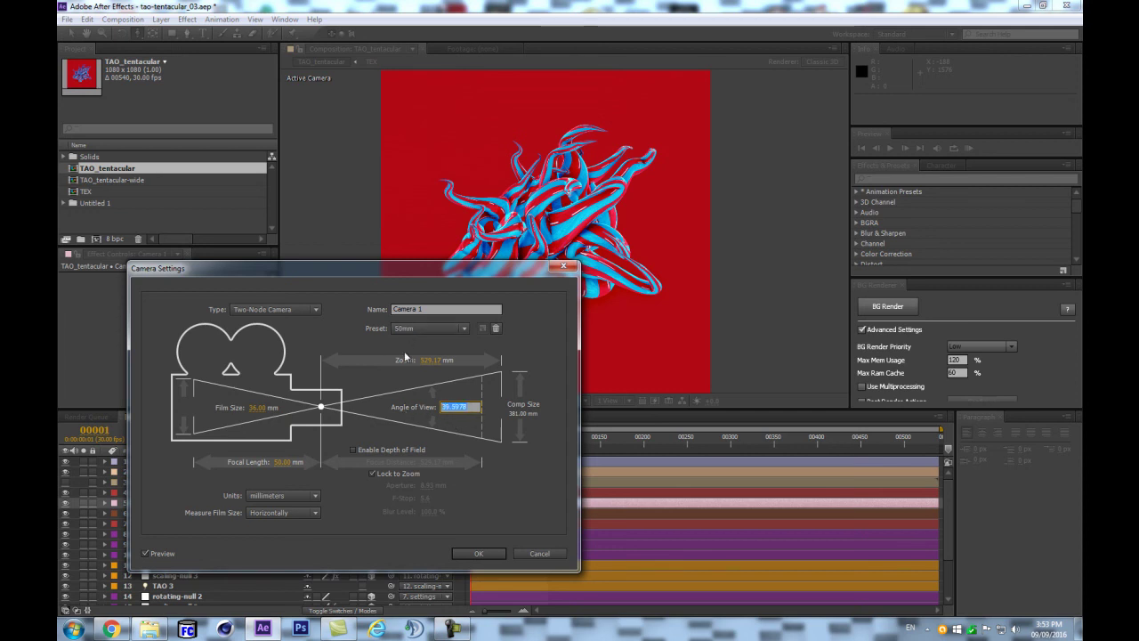
{"action": "left_click", "coordinate": [478, 553]}
Set Camera 1's angle of view to 39.5978° in the TAO_tentacular-wide composition
{"action": "double_click", "coordinate": [128, 180]}
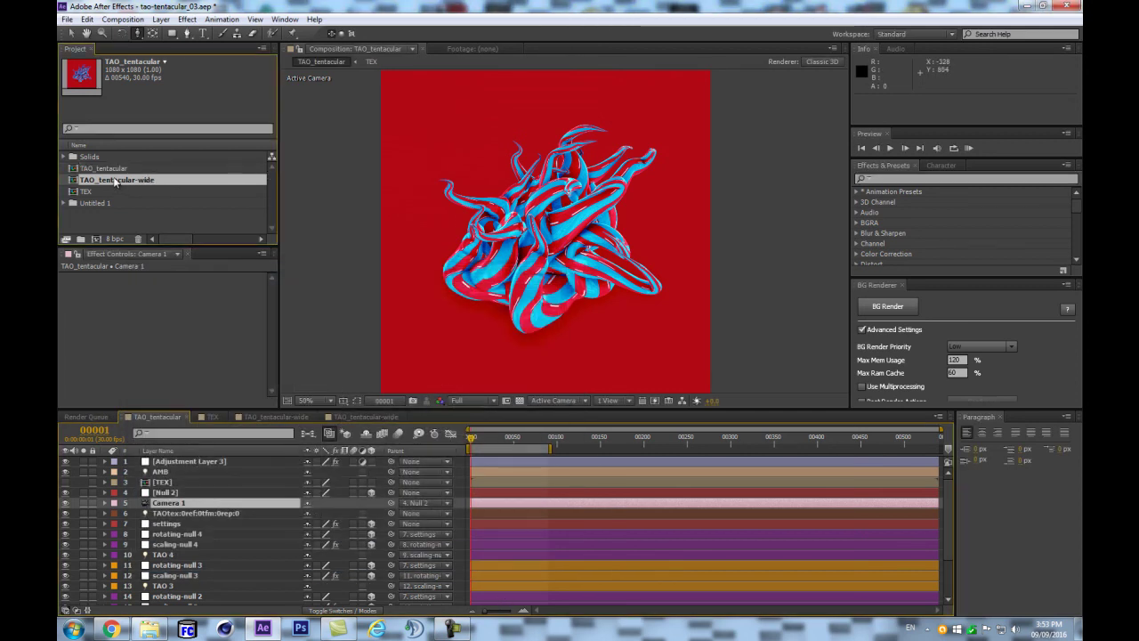
{"action": "scroll", "coordinate": [167, 515], "scroll_direction": "up", "scroll_amount": 2}
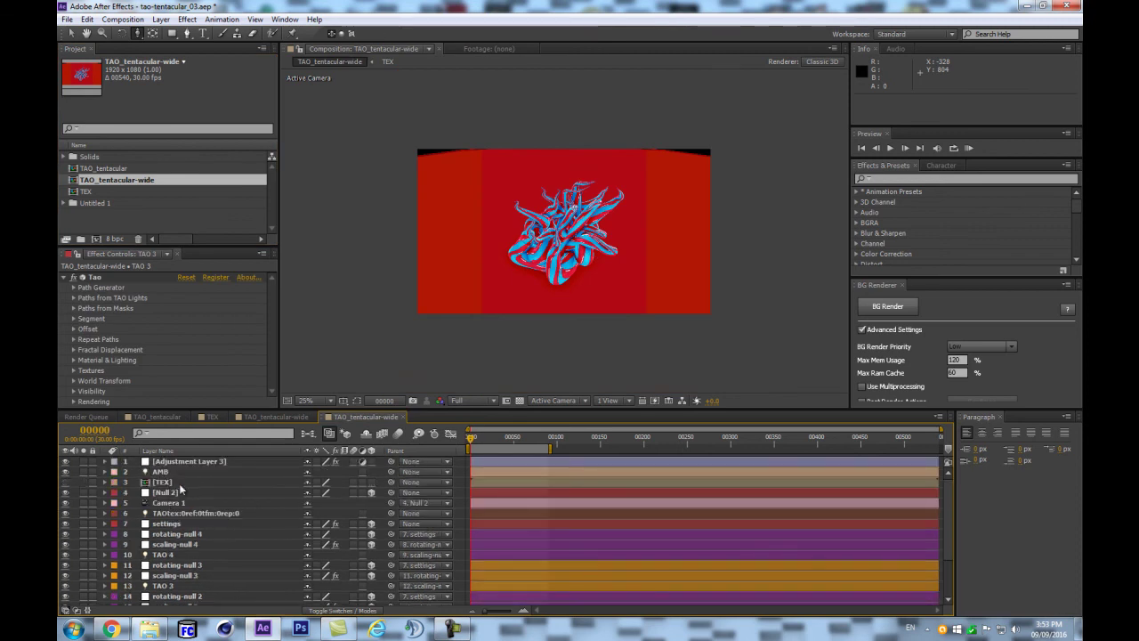
{"action": "left_click", "coordinate": [169, 503]}
{"action": "double_click", "coordinate": [178, 504]}
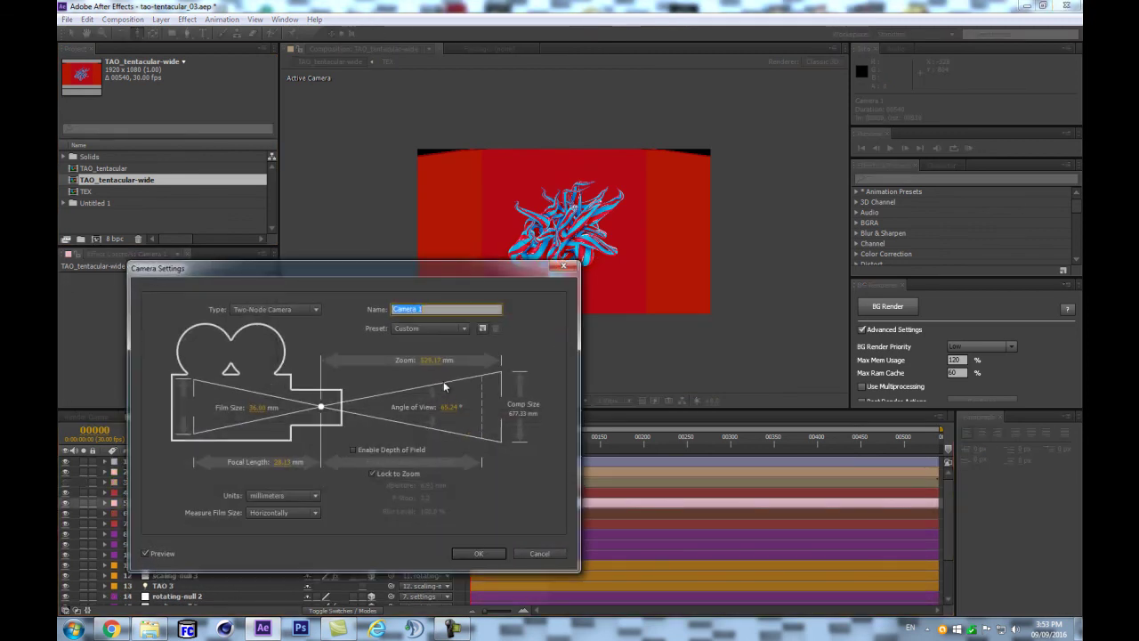
{"action": "left_click_drag", "start_coordinate": [463, 416], "coordinate": [560, 425]}
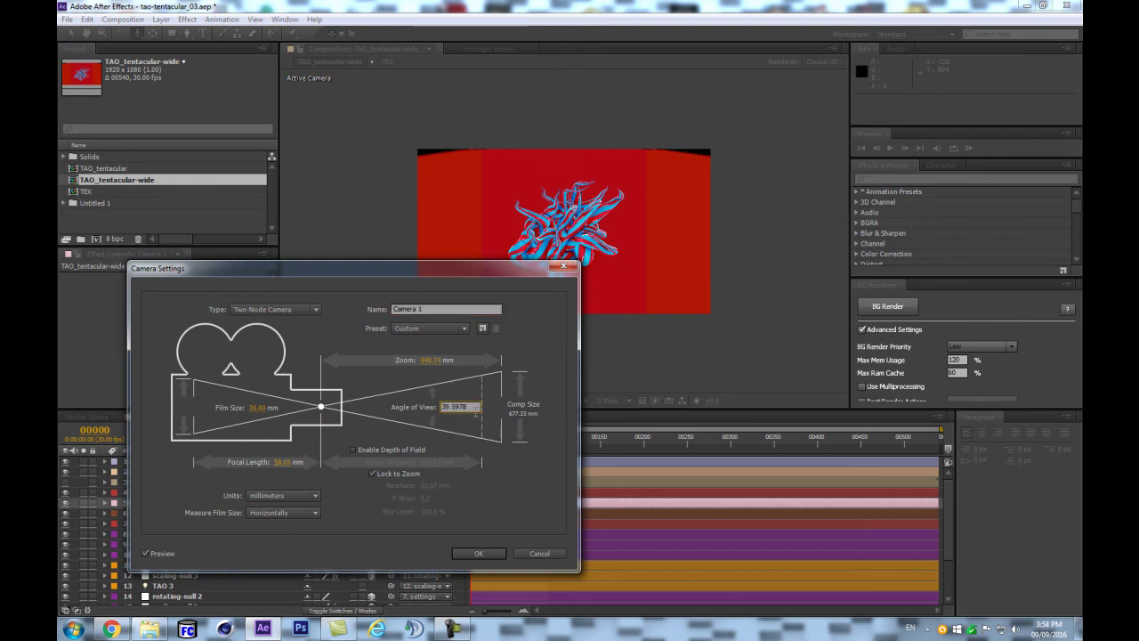
{"action": "left_click", "coordinate": [472, 551]}
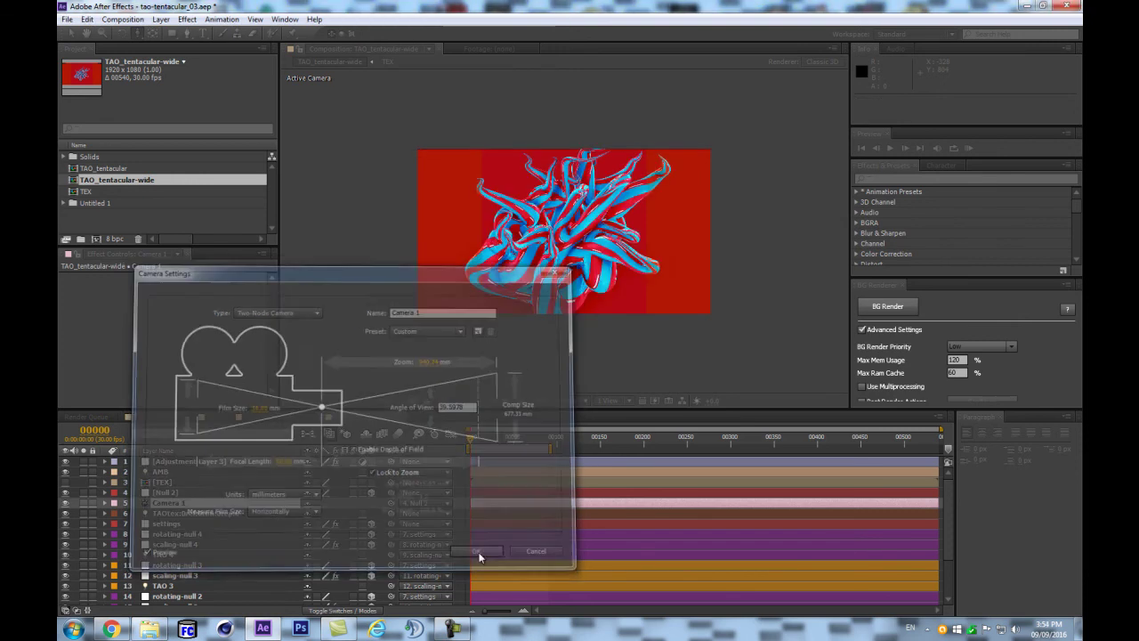
Compare with the TAO_tentacular composition and dolly the wide composition's Camera 1 back to about (13, 426, -2996)
{"action": "double_click", "coordinate": [122, 169]}
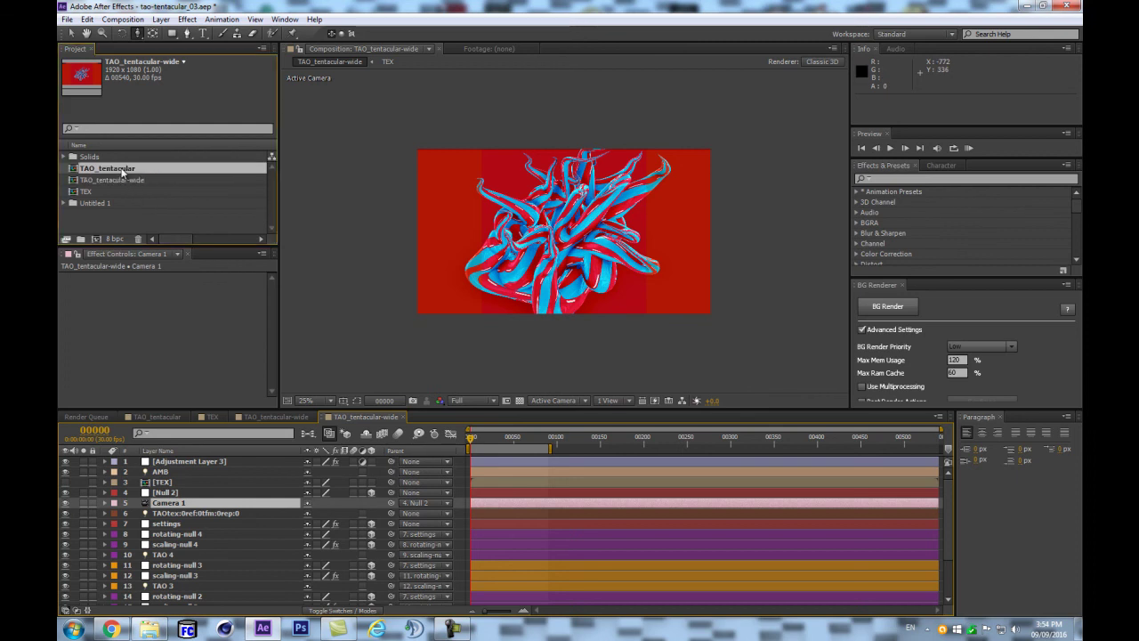
{"action": "double_click", "coordinate": [122, 180]}
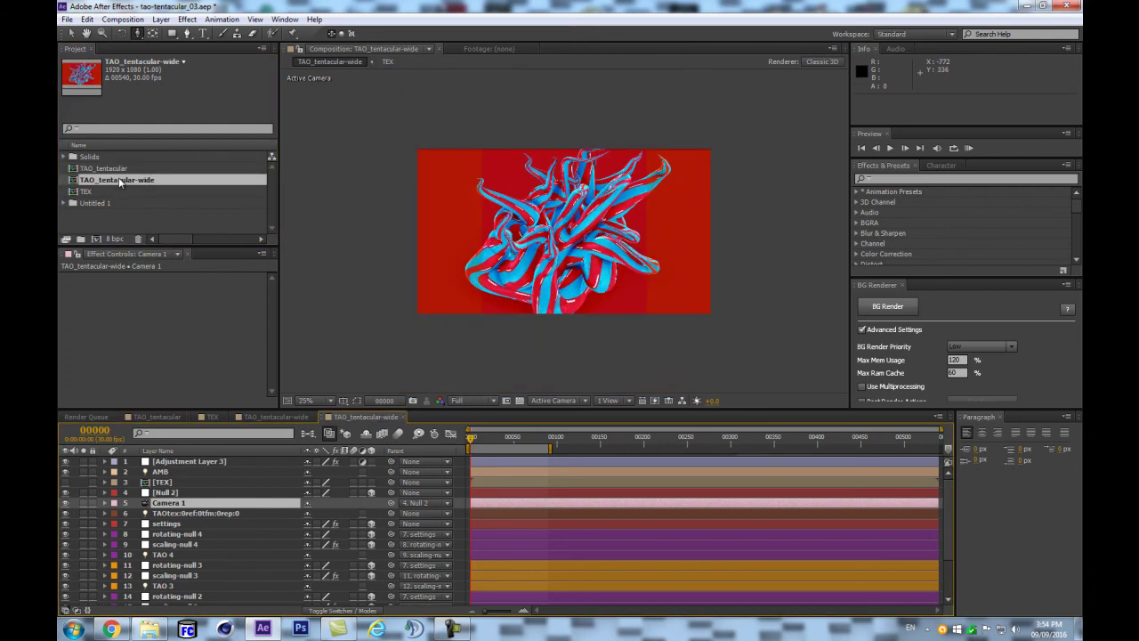
{"action": "left_click_drag", "start_coordinate": [591, 220], "coordinate": [589, 244]}
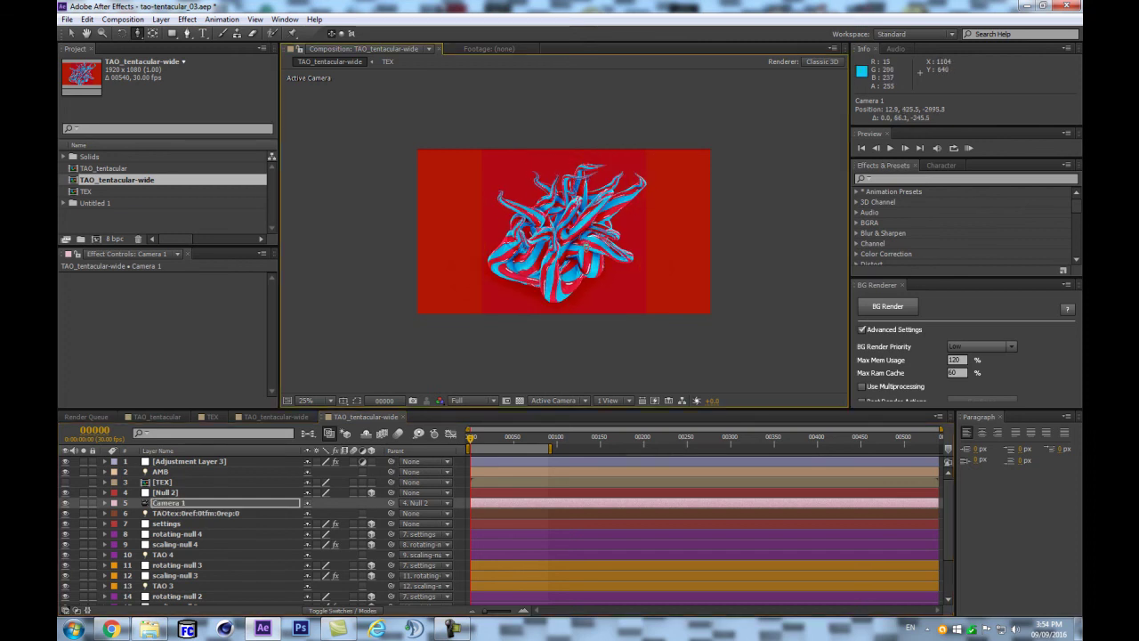
Apply a wider-angle lens preset to Camera 1 in the wide composition and advance to frame 00001
{"action": "left_click", "coordinate": [166, 505]}
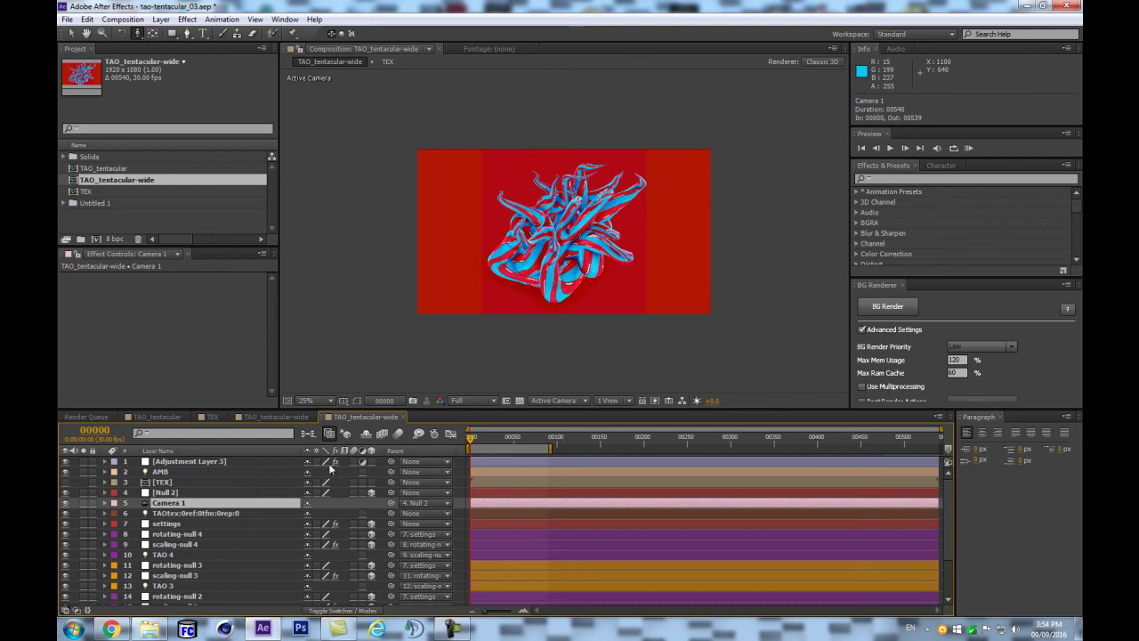
{"action": "double_click", "coordinate": [165, 505]}
{"action": "left_click", "coordinate": [418, 329]}
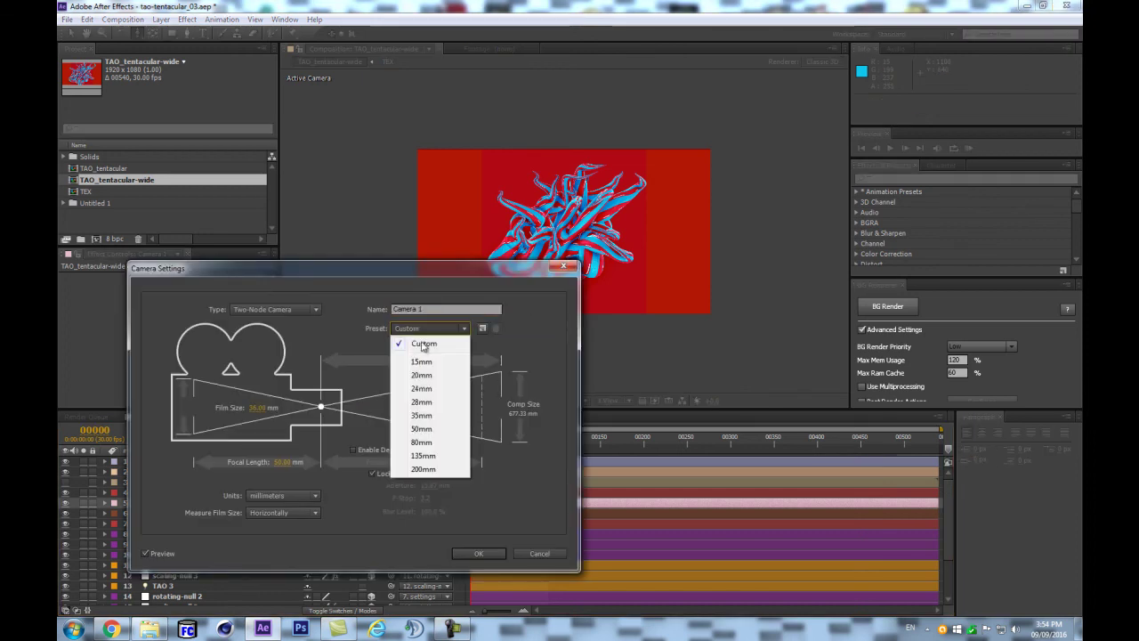
{"action": "left_click", "coordinate": [445, 409]}
{"action": "left_click", "coordinate": [482, 554]}
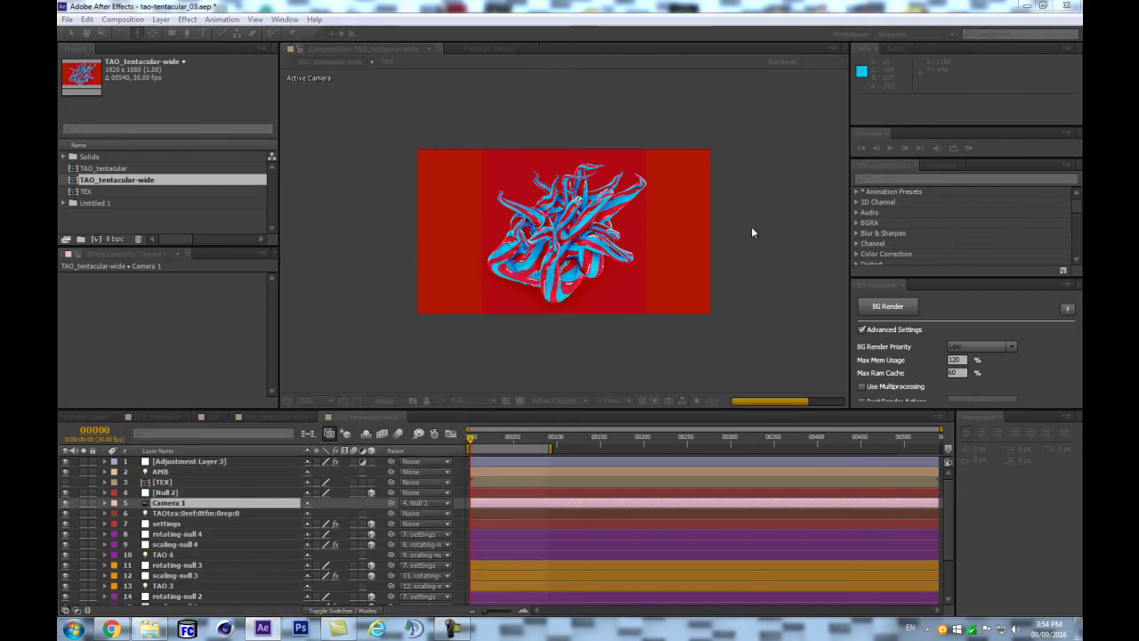
{"action": "key", "text": "Return"}
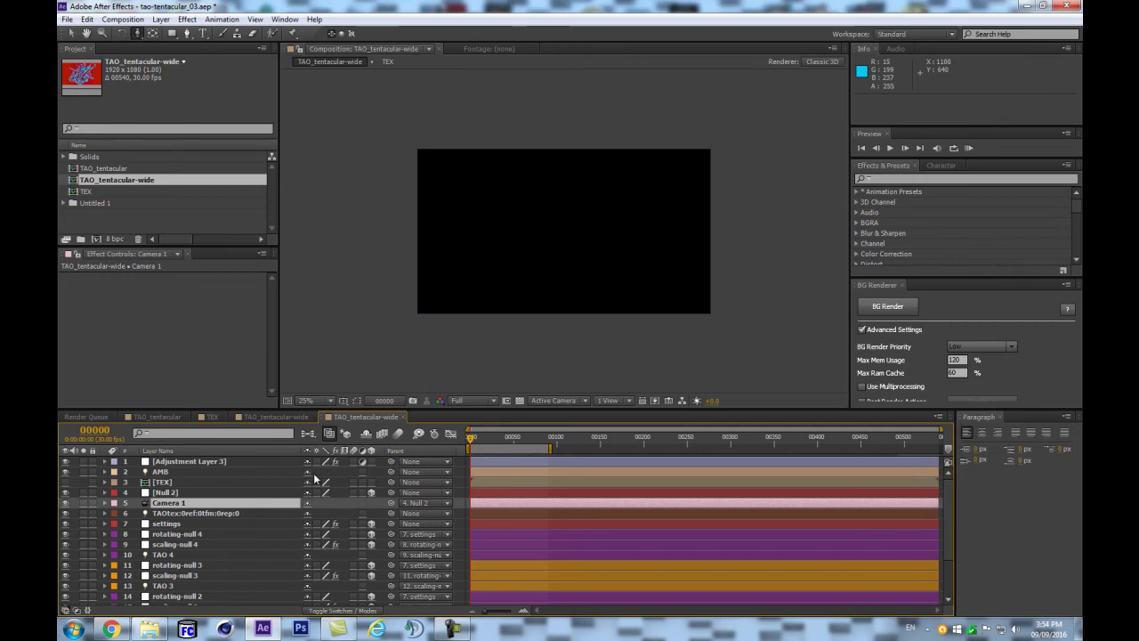
{"action": "key", "text": "Page_Down"}
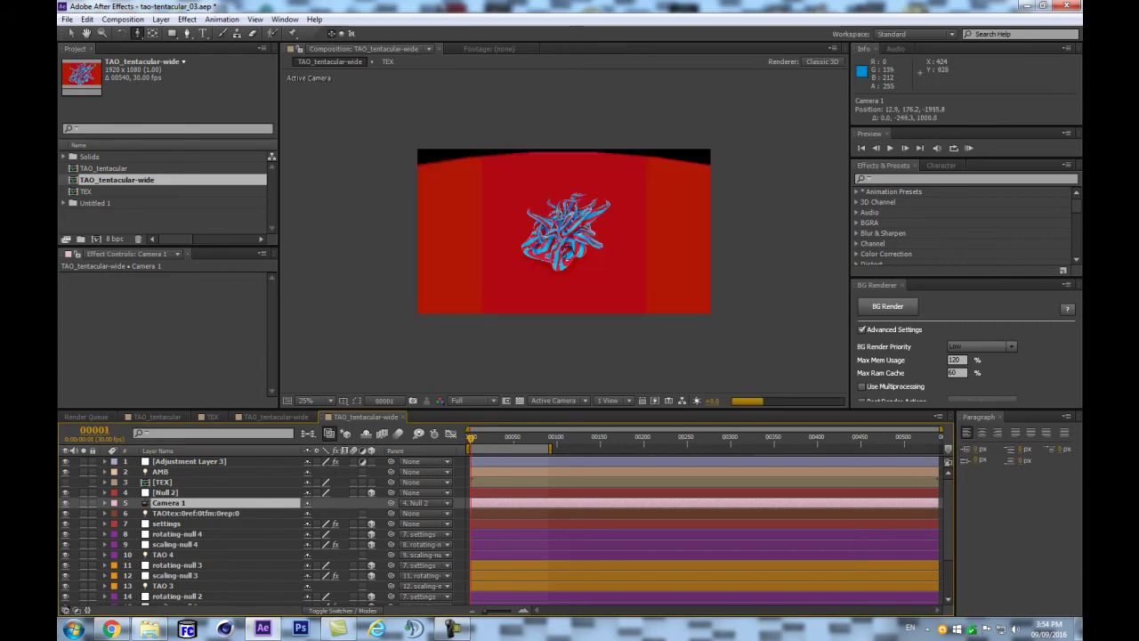
Dolly Camera 1 closer and orbit it to about (-37, 195, -1755) so the tentacles fill the widescreen frame
{"action": "scroll", "coordinate": [633, 270], "scroll_direction": "up", "scroll_amount": 2}
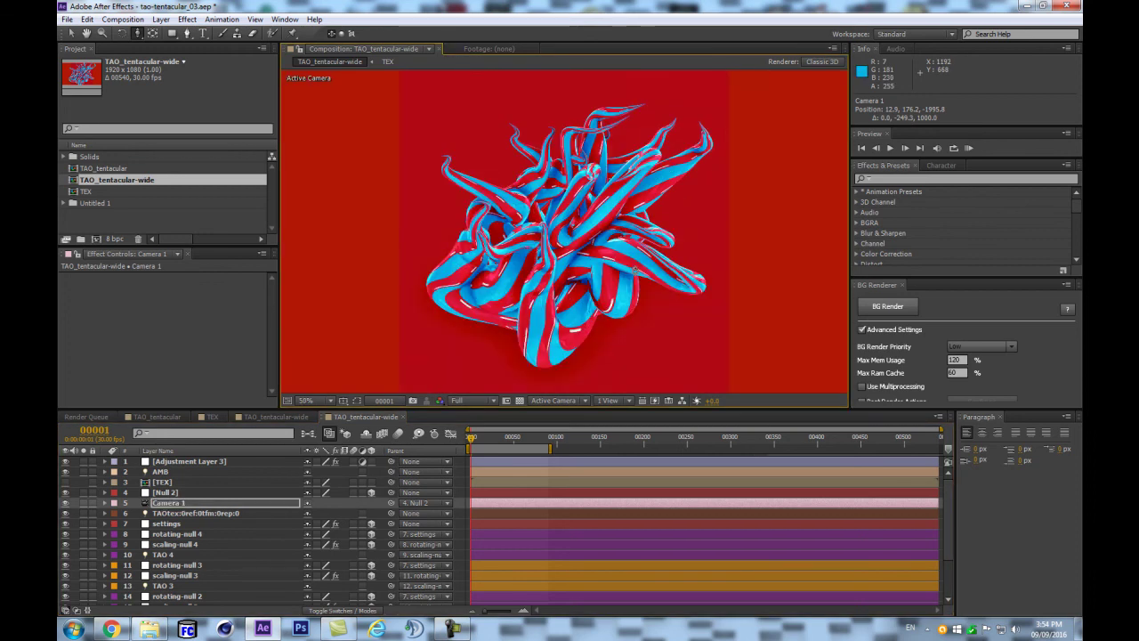
{"action": "left_click_drag", "start_coordinate": [631, 271], "coordinate": [620, 263]}
{"action": "scroll", "coordinate": [628, 259], "scroll_direction": "down", "scroll_amount": 1}
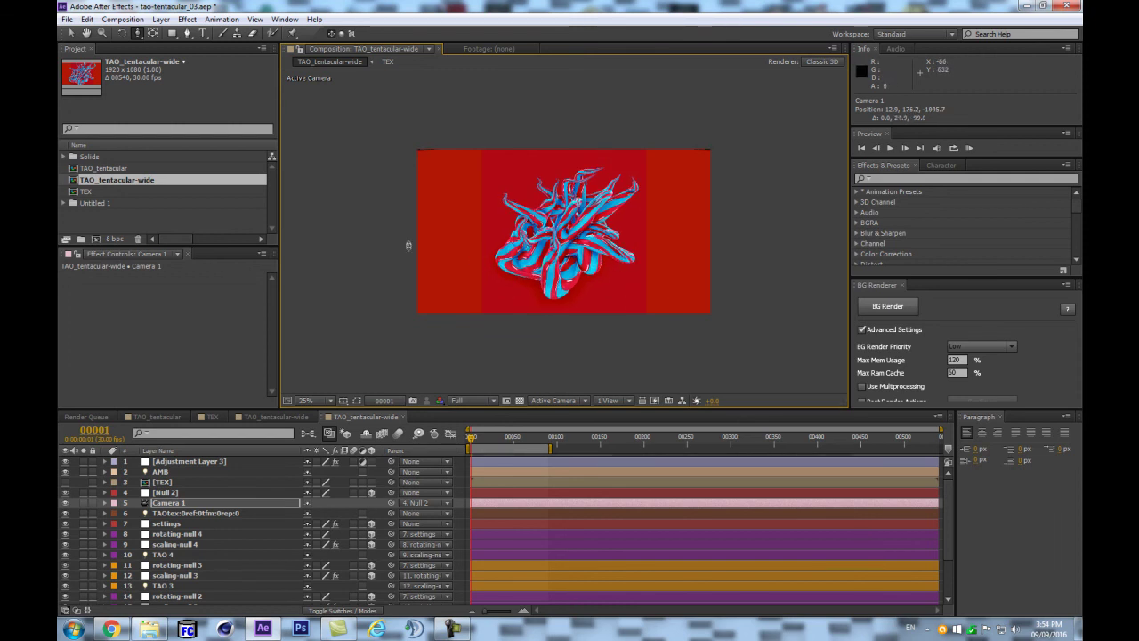
{"action": "left_click_drag", "start_coordinate": [488, 250], "coordinate": [481, 257]}
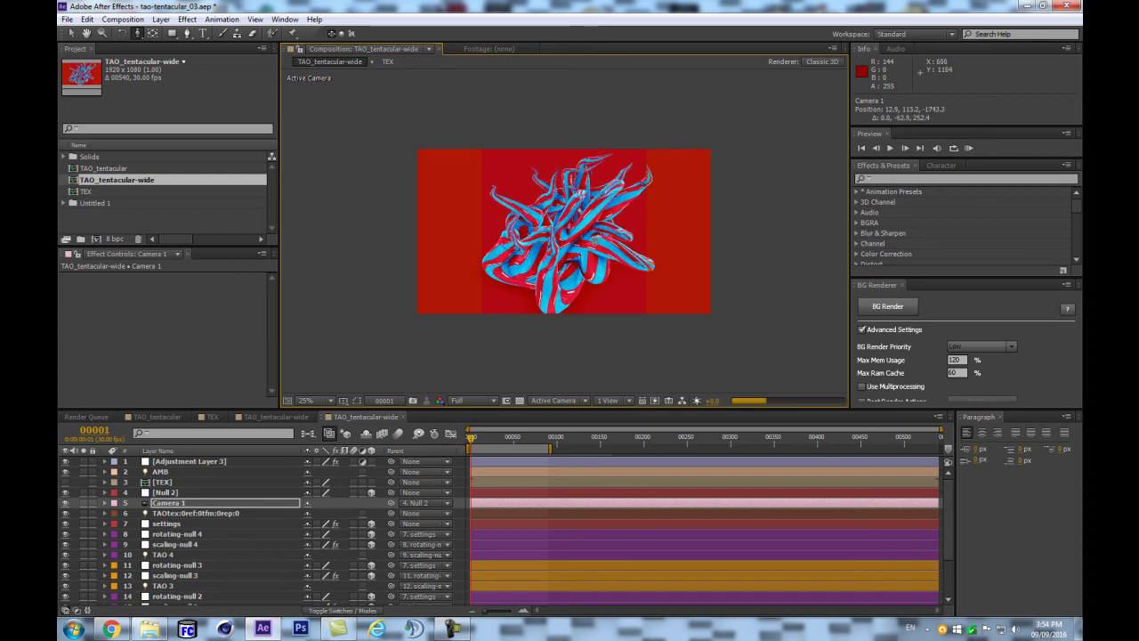
{"action": "left_click_drag", "start_coordinate": [481, 257], "coordinate": [479, 258]}
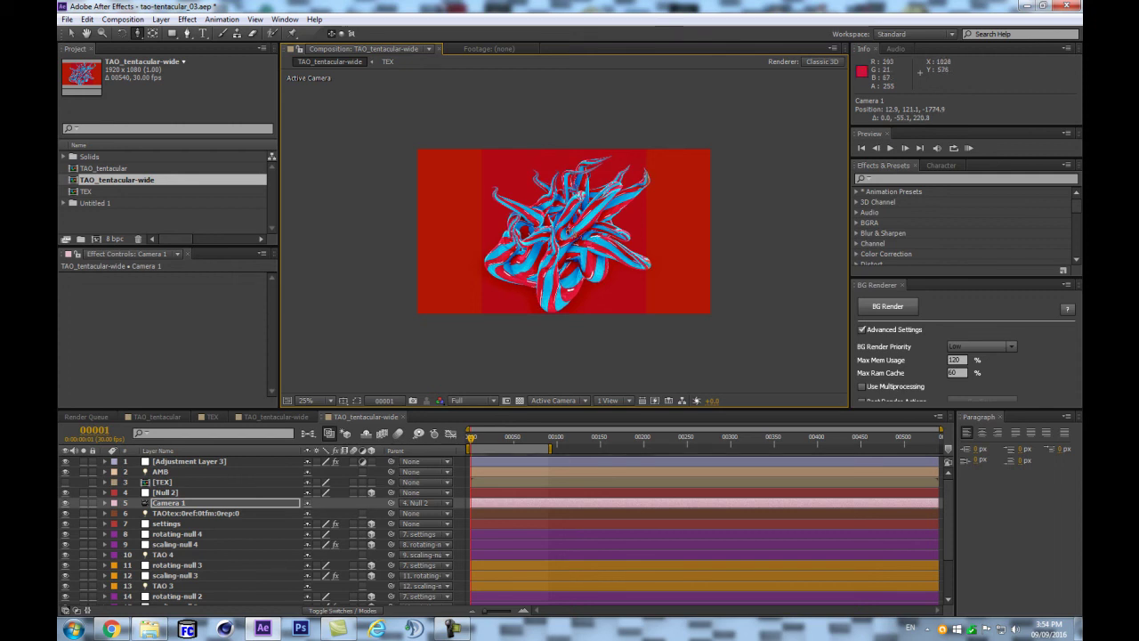
{"action": "left_click_drag", "start_coordinate": [569, 234], "coordinate": [568, 232]}
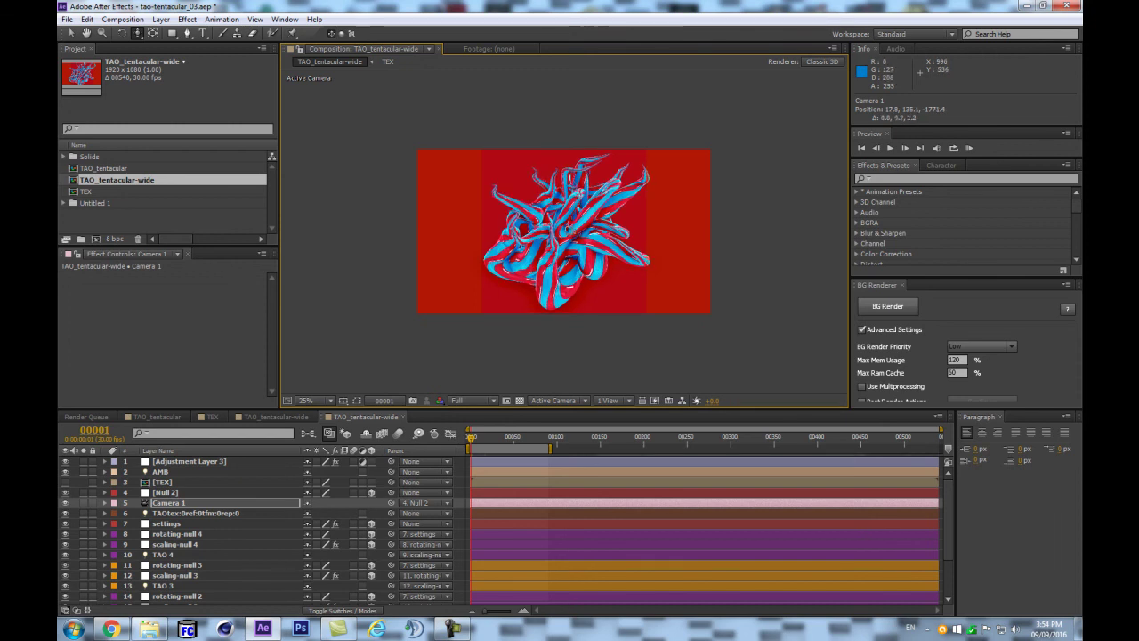
{"action": "left_click_drag", "start_coordinate": [570, 231], "coordinate": [572, 227]}
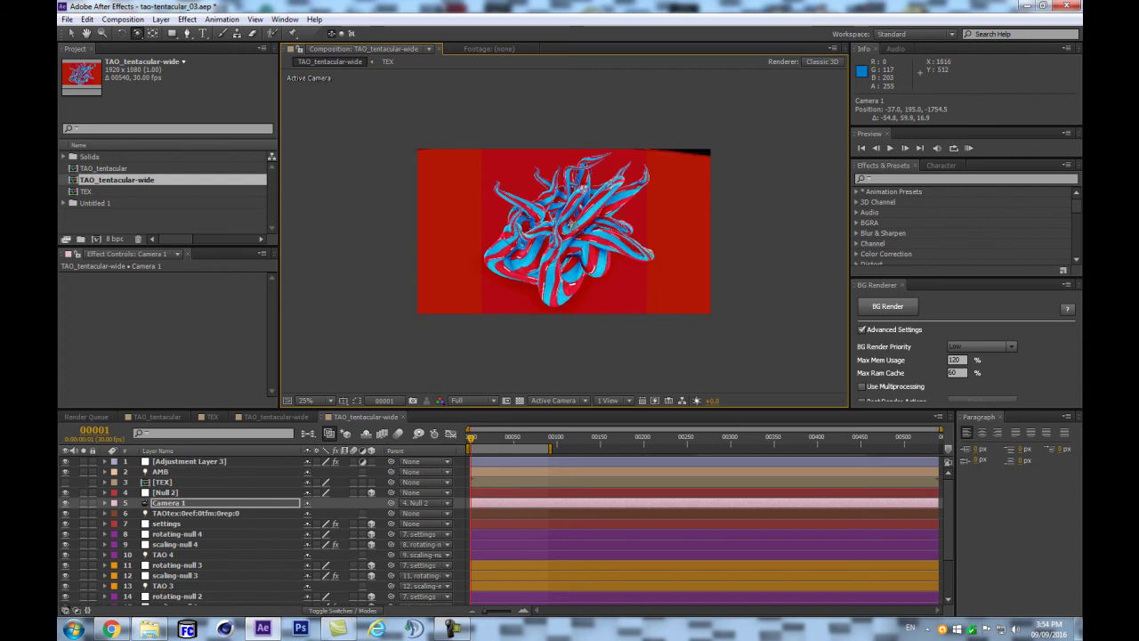
Set the Radius of the TAOtex:0ref:0tfm:0rep:0 light to 40040 so the red background fills the frame's corners
{"action": "left_click", "coordinate": [182, 514]}
{"action": "key", "text": "a"}
{"action": "key", "text": "a"}
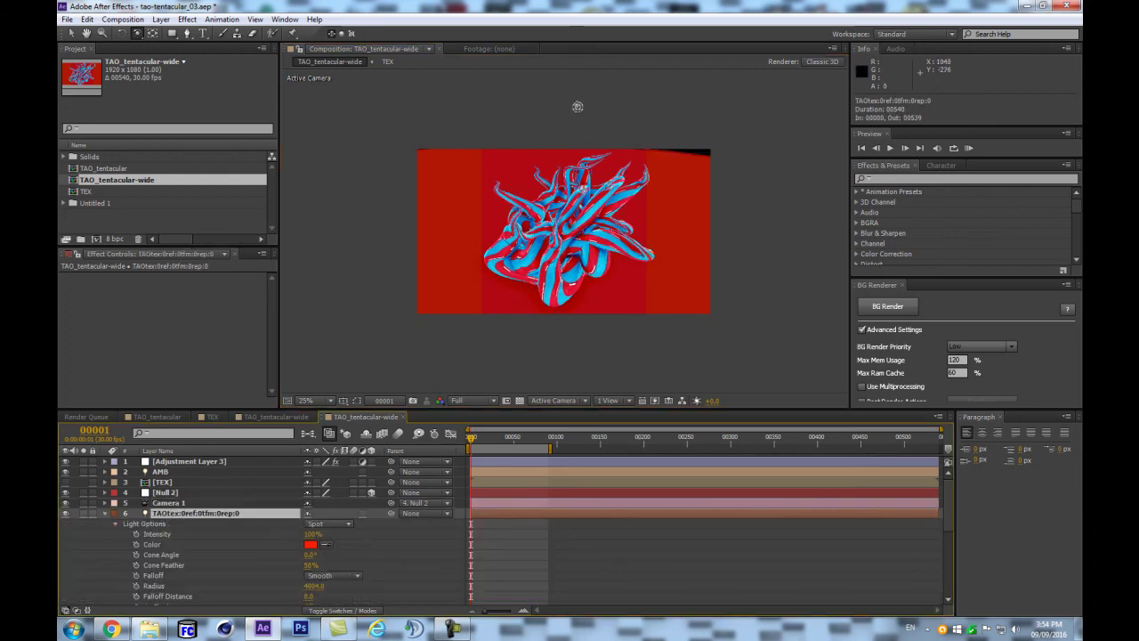
{"action": "scroll", "coordinate": [309, 570], "scroll_direction": "down", "scroll_amount": 3}
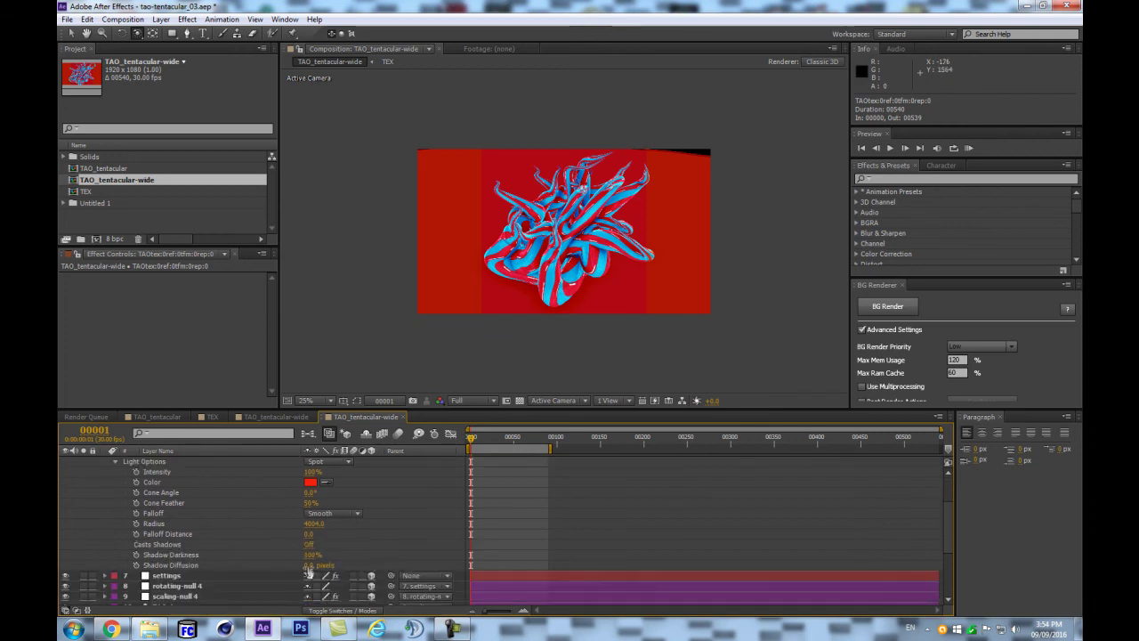
{"action": "left_click", "coordinate": [310, 524]}
{"action": "type", "text": "40040"}
{"action": "key", "text": "Return"}
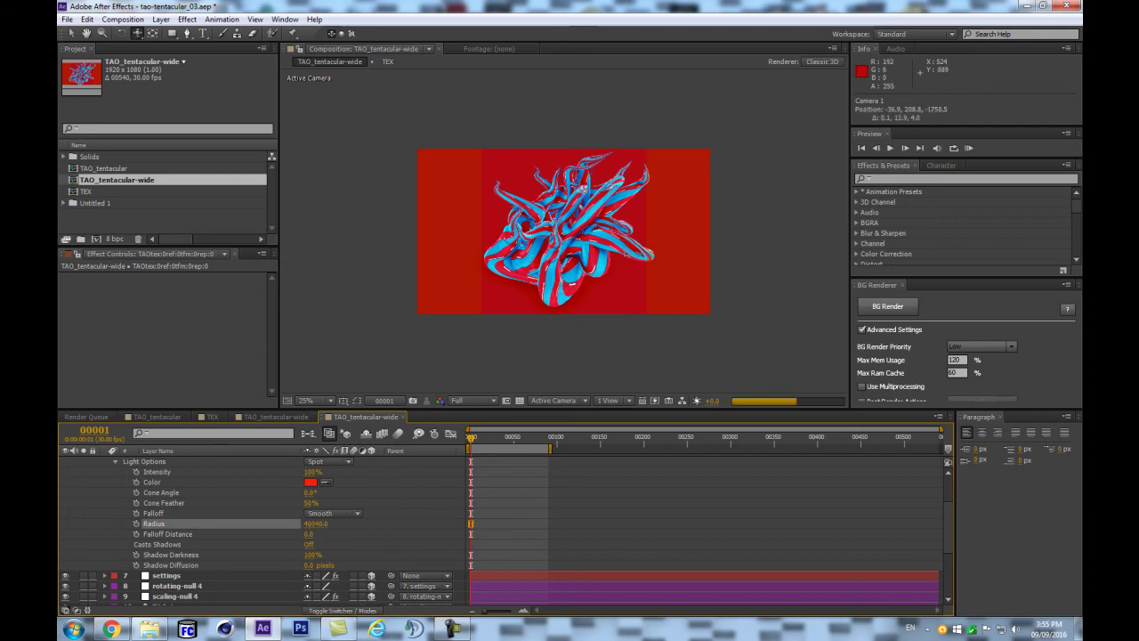
Track Camera 1 to about (-37, 209, -1750) to adjust the tentacles' framing in the widescreen composition
{"action": "left_click_drag", "start_coordinate": [552, 230], "coordinate": [622, 248]}
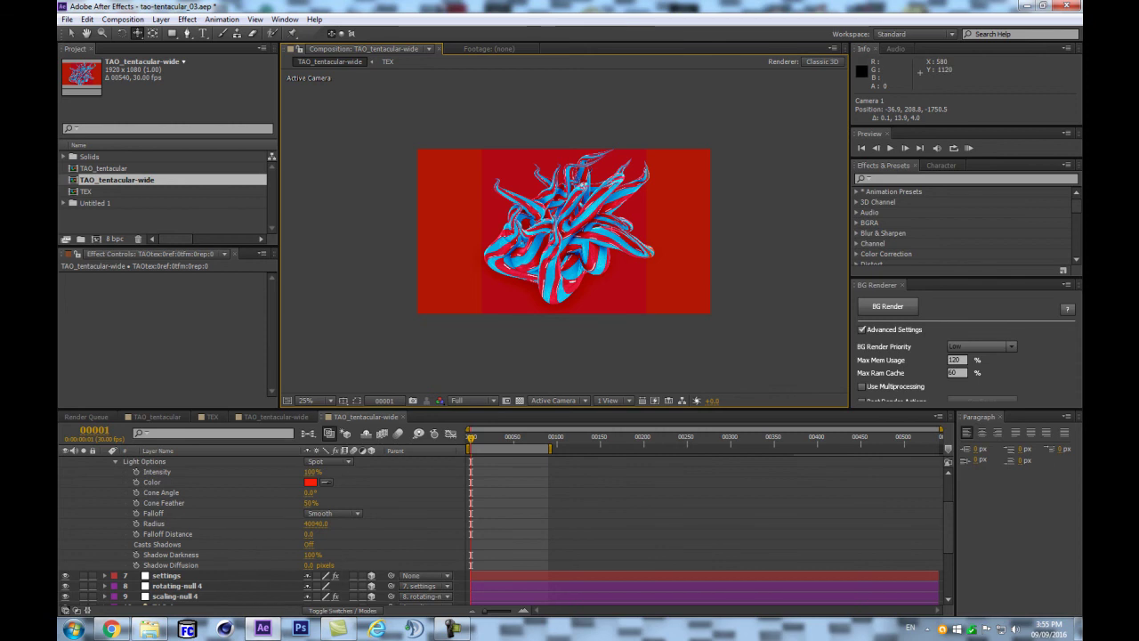
{"action": "left_click", "coordinate": [453, 628]}
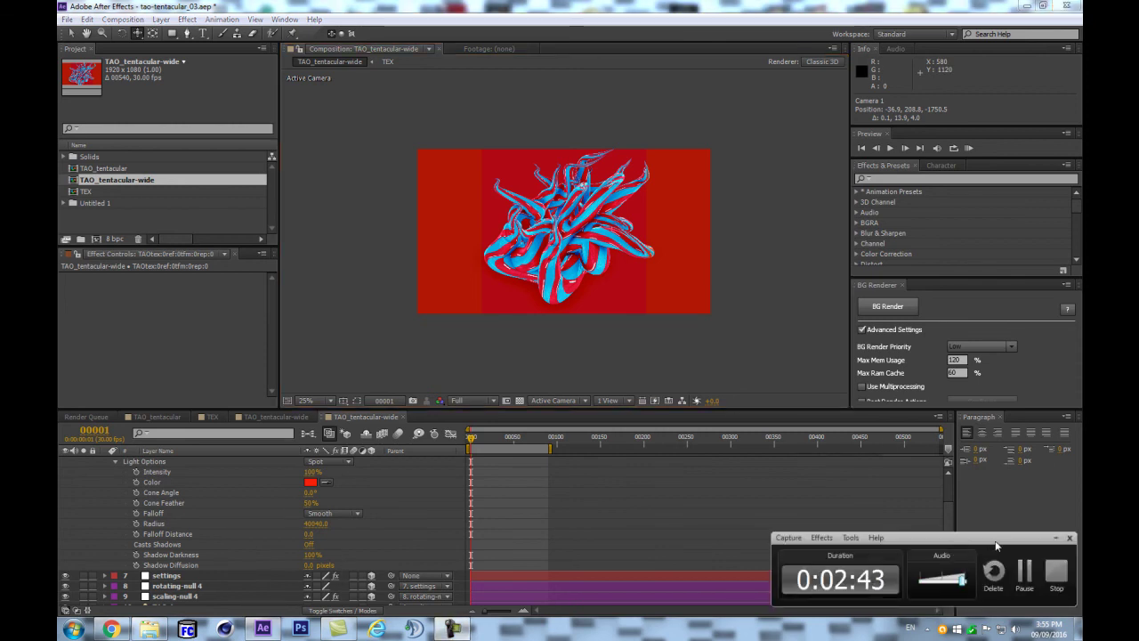